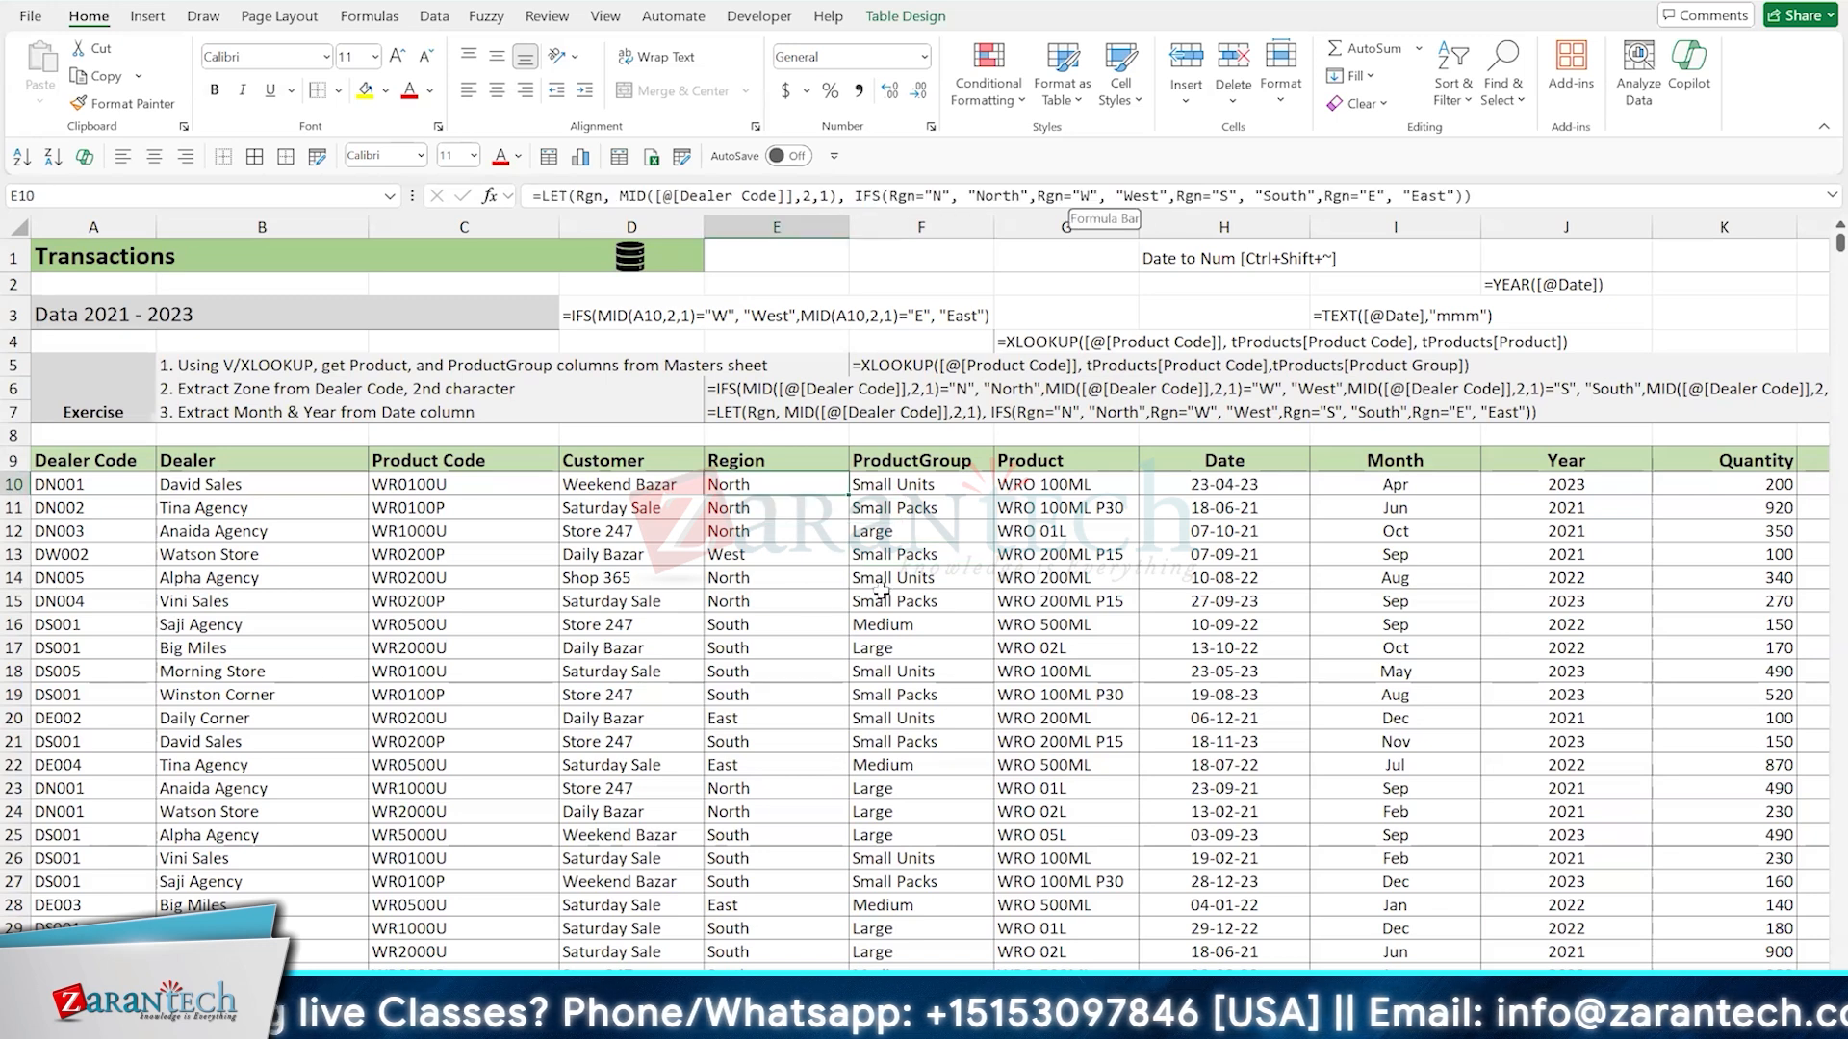
Review the formulas in the Transactions table's ProductGroup, Product, Month and Year columns, and look over its remaining columns
{"action": "left_click", "coordinate": [96, 508]}
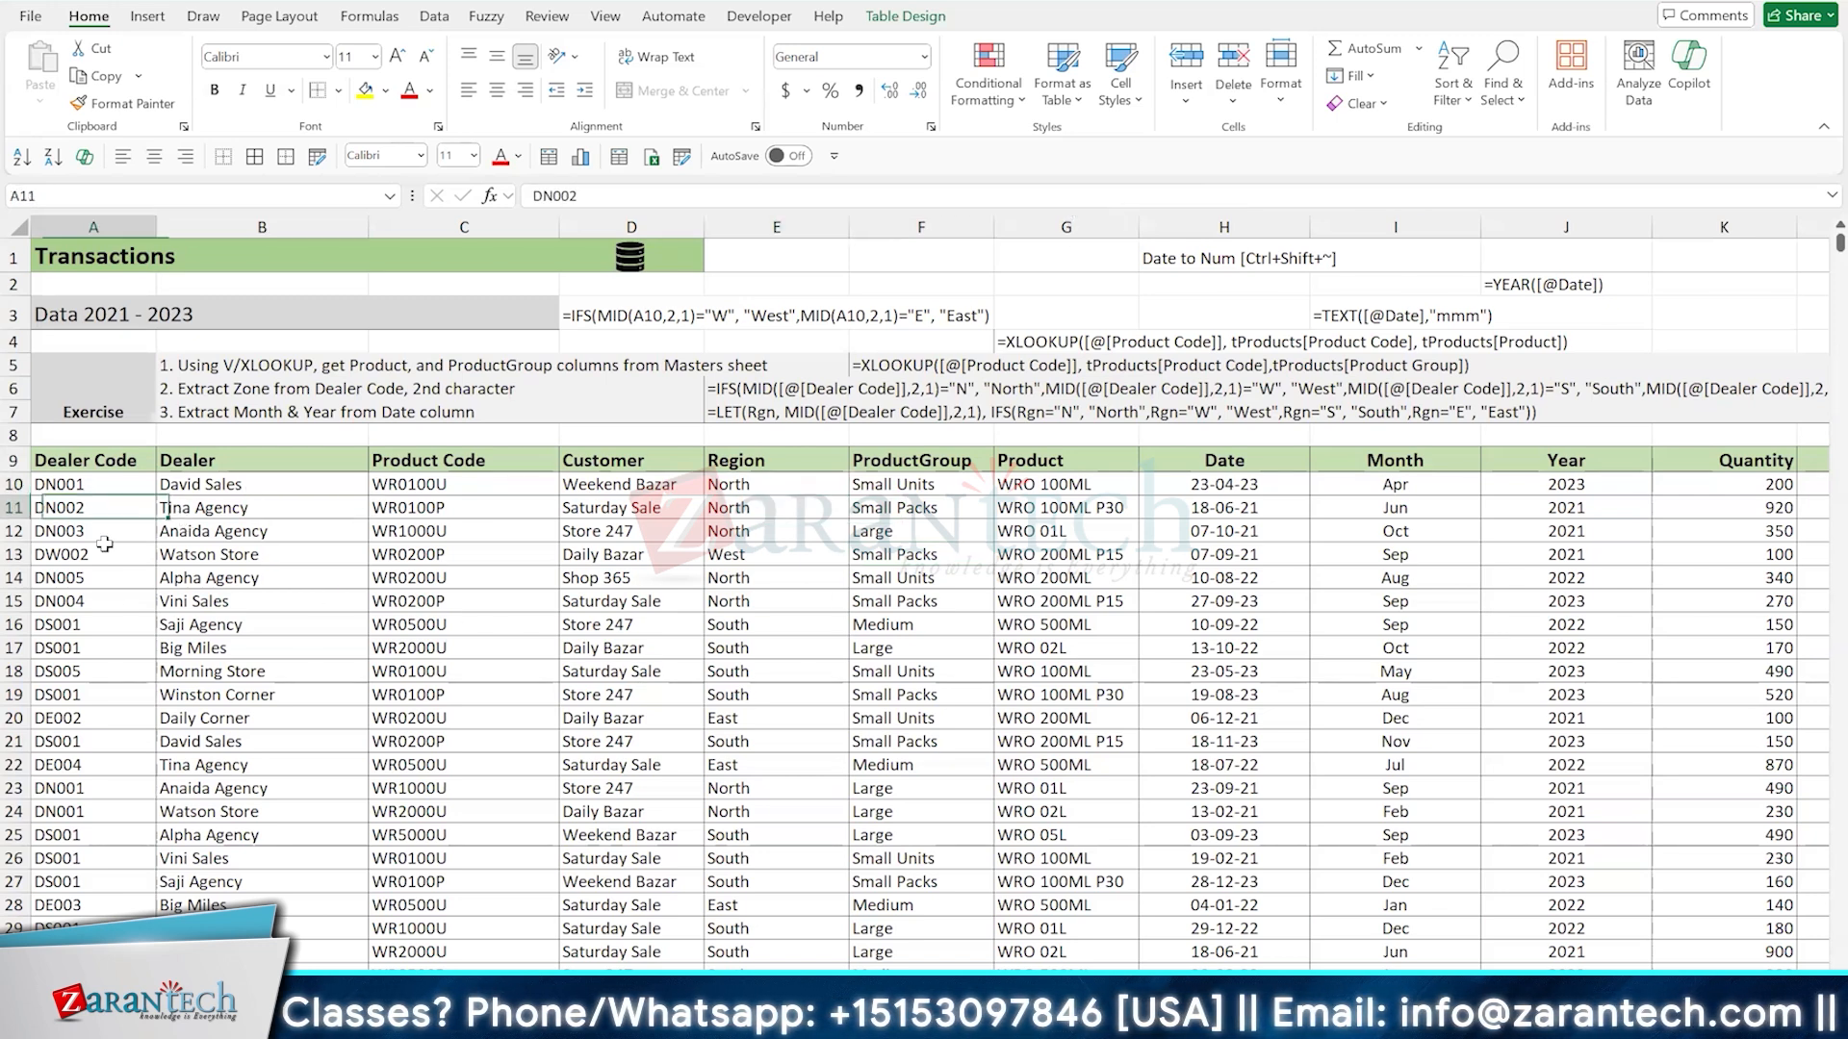
{"action": "left_click", "coordinate": [122, 669]}
{"action": "left_click", "coordinate": [122, 535]}
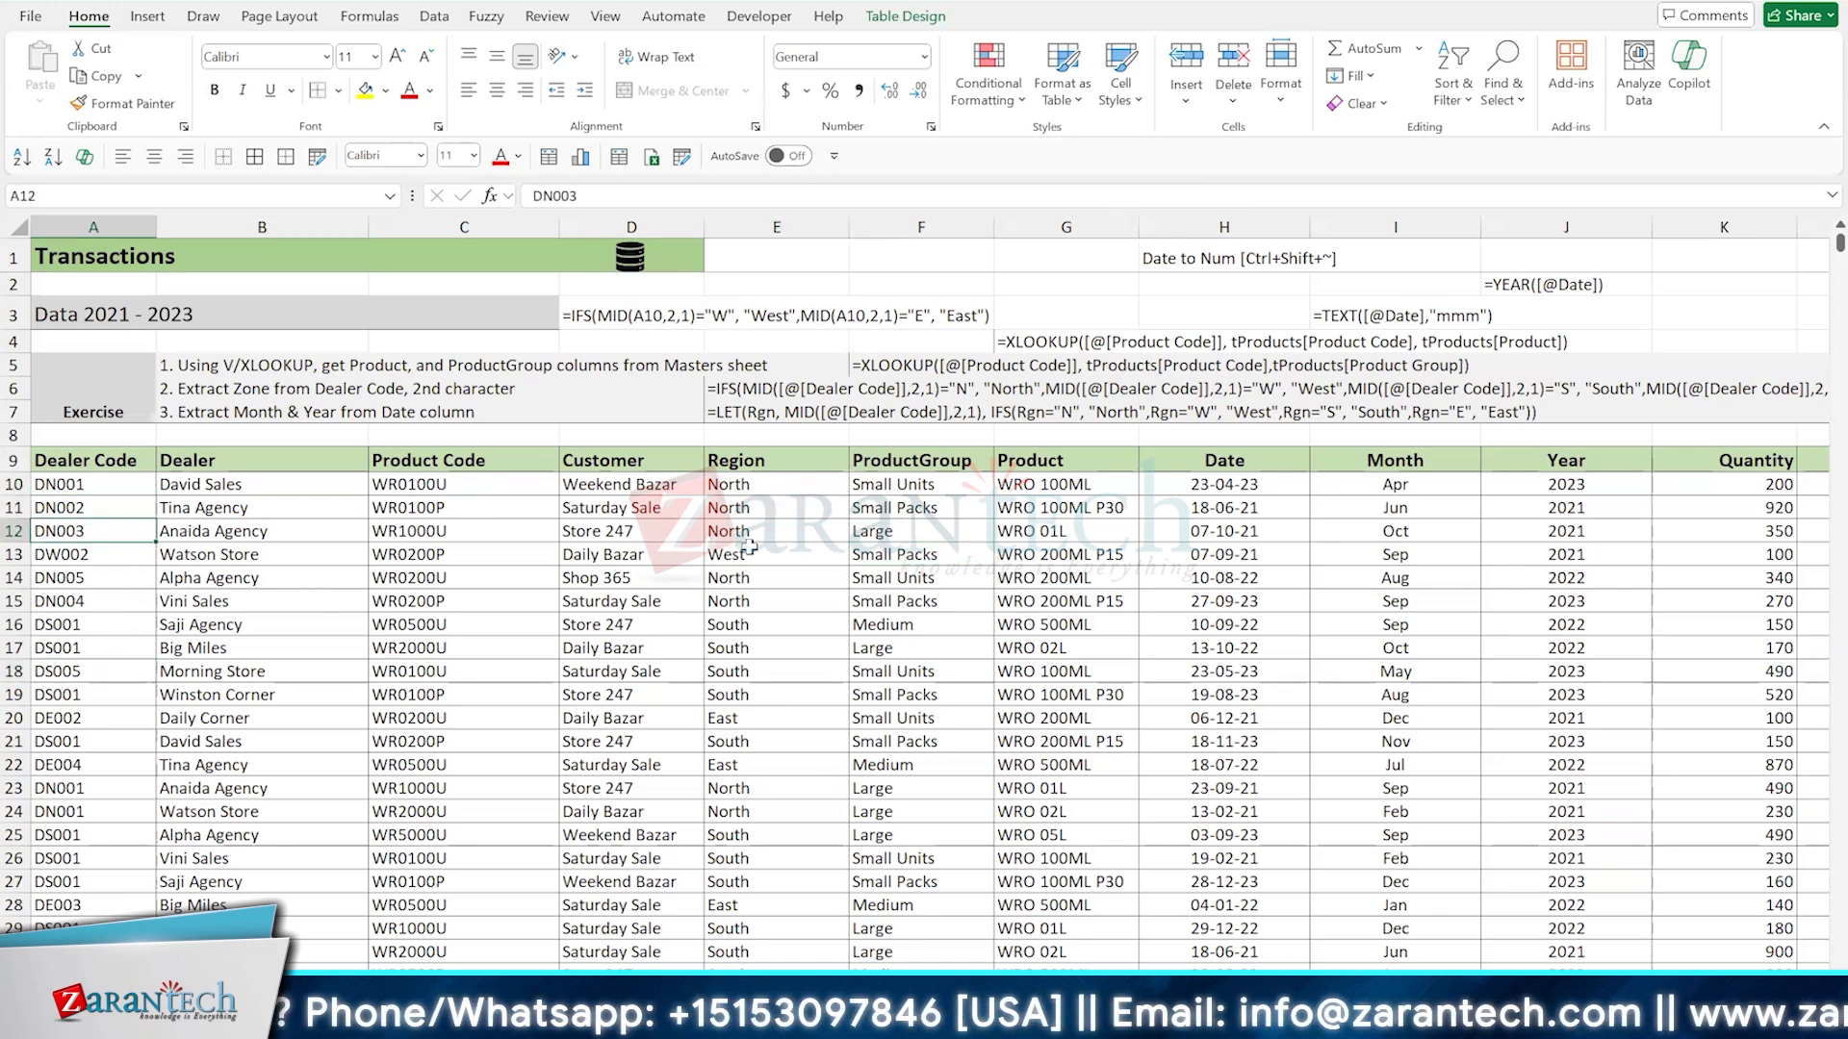
{"action": "left_click", "coordinate": [910, 528]}
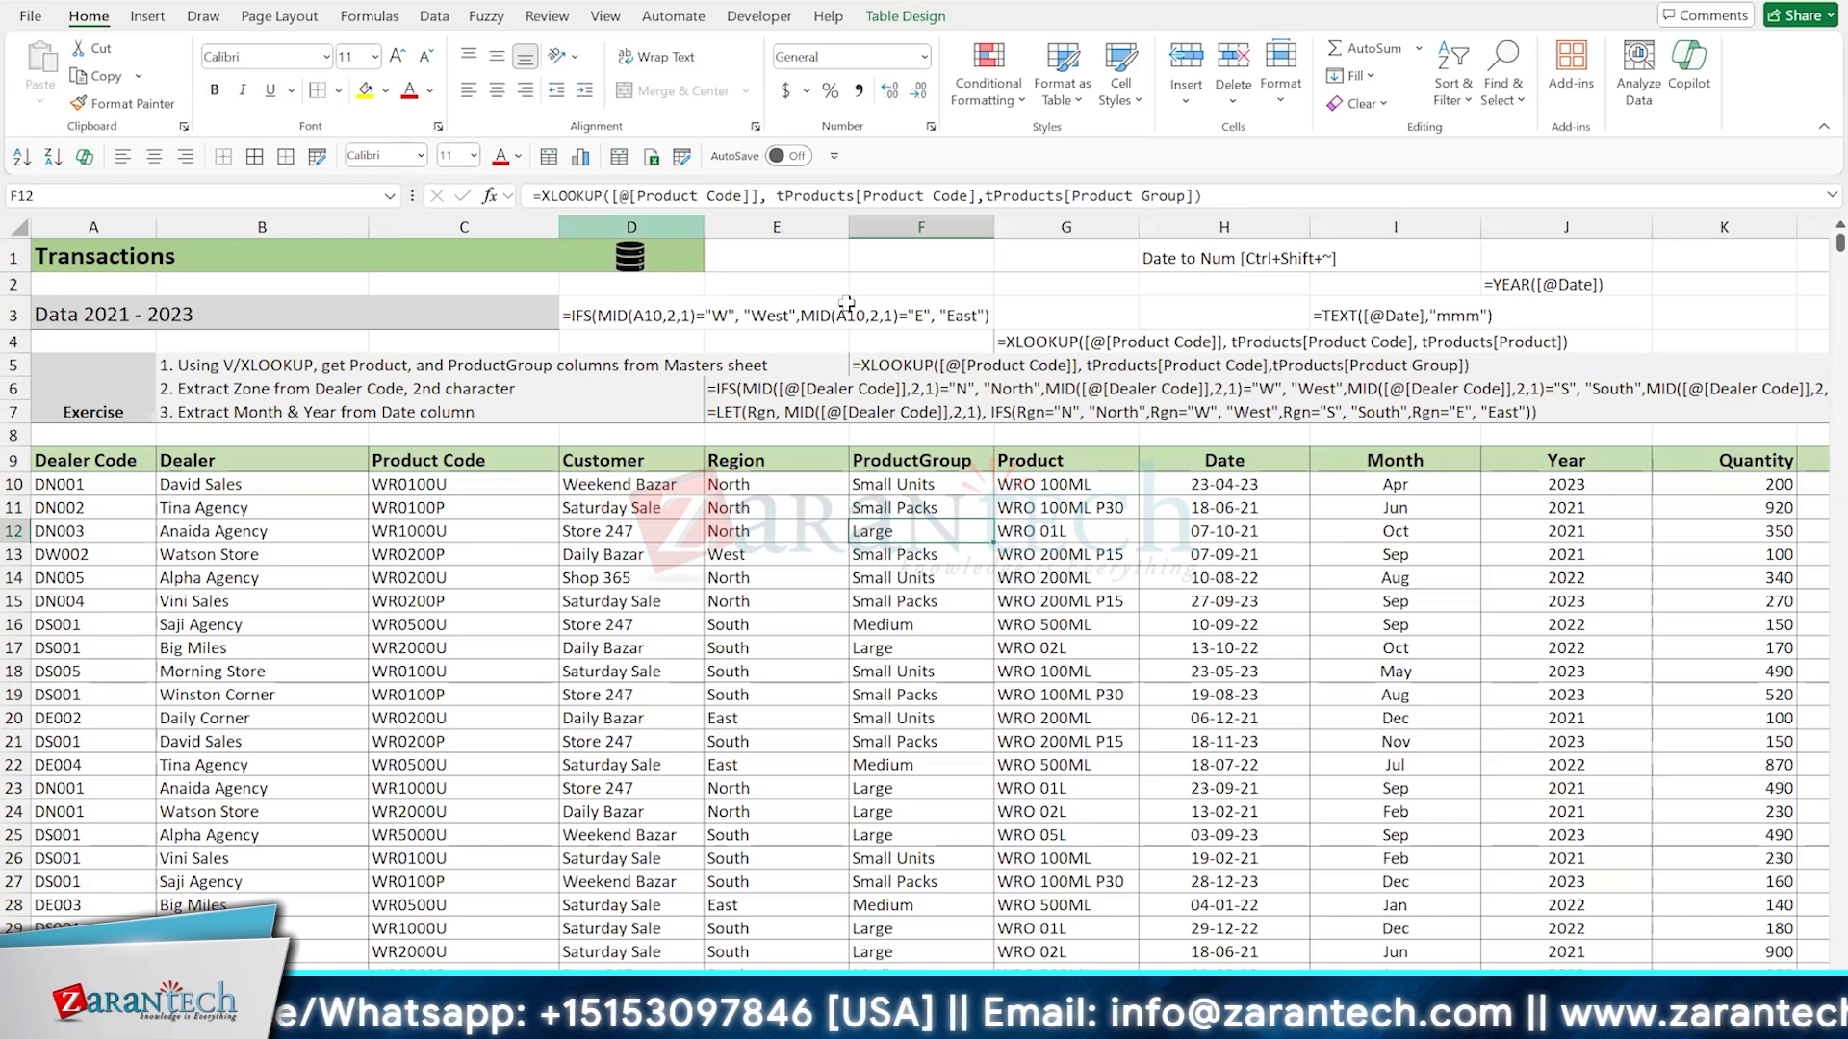
{"action": "key", "text": "Right"}
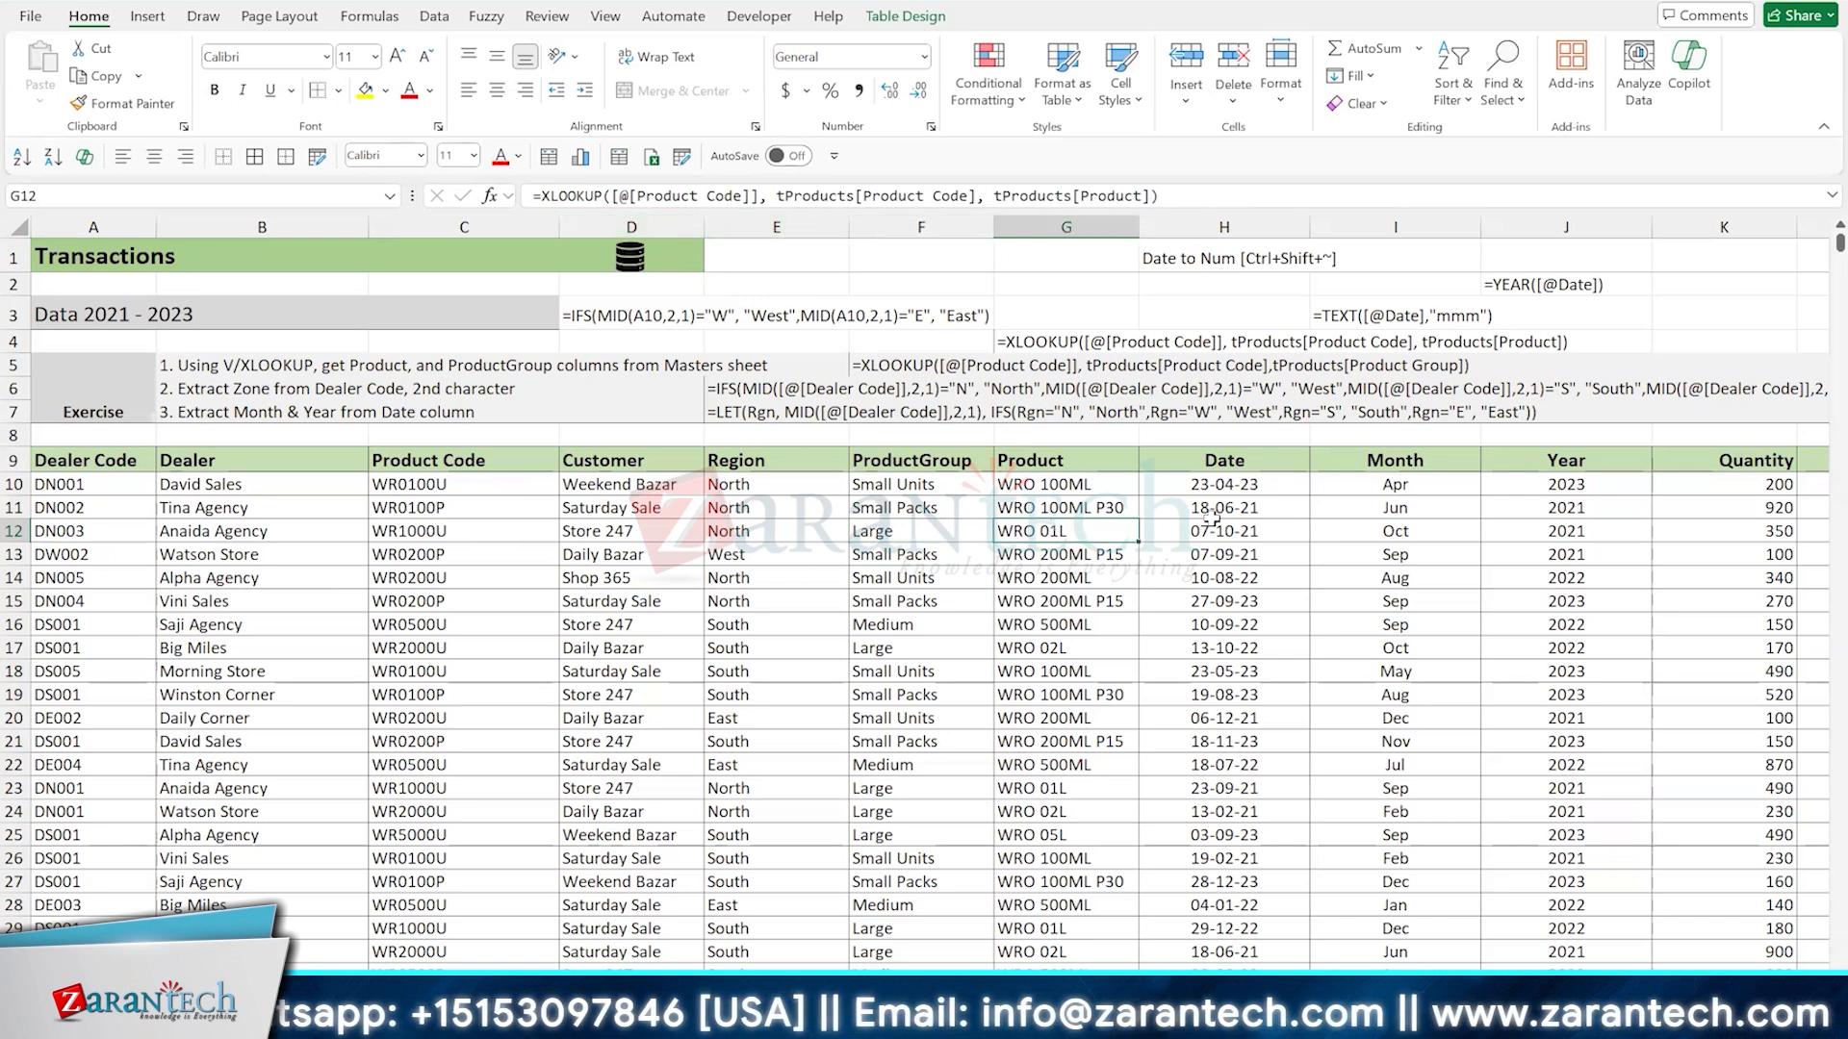
{"action": "left_click", "coordinate": [1366, 534]}
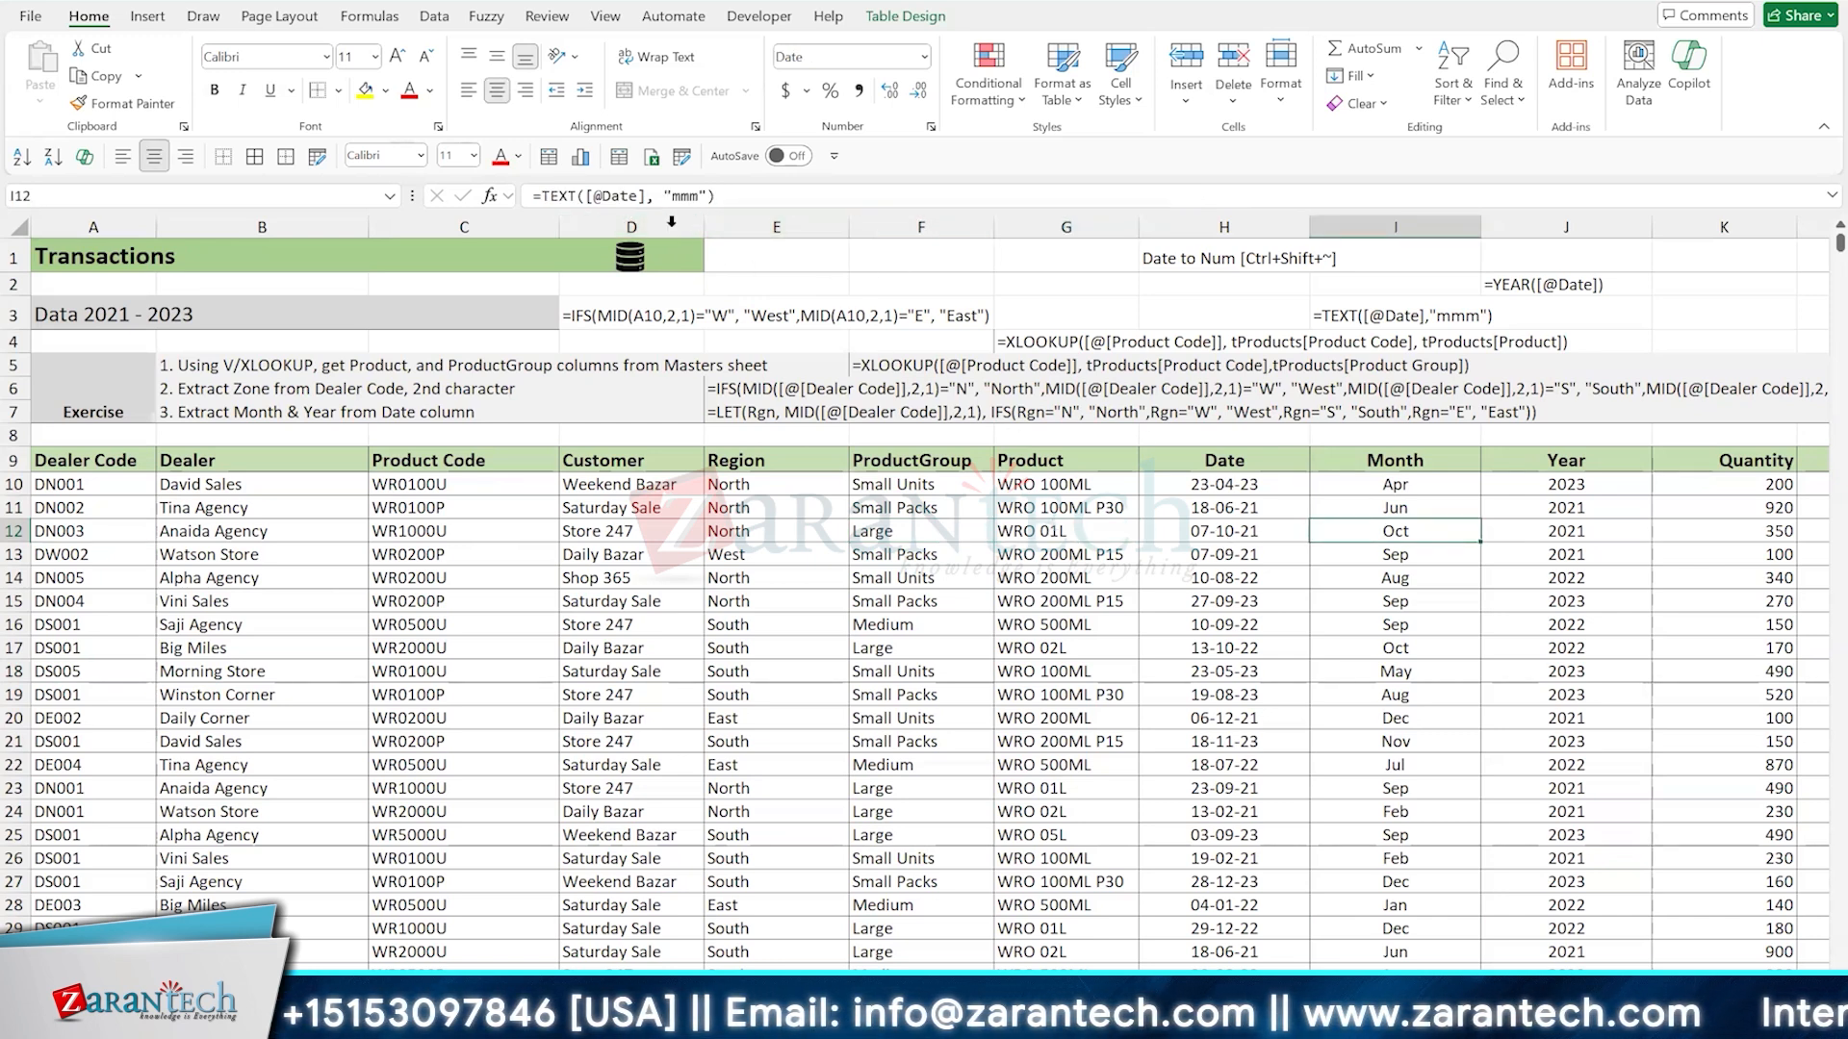
{"action": "left_click", "coordinate": [1548, 537]}
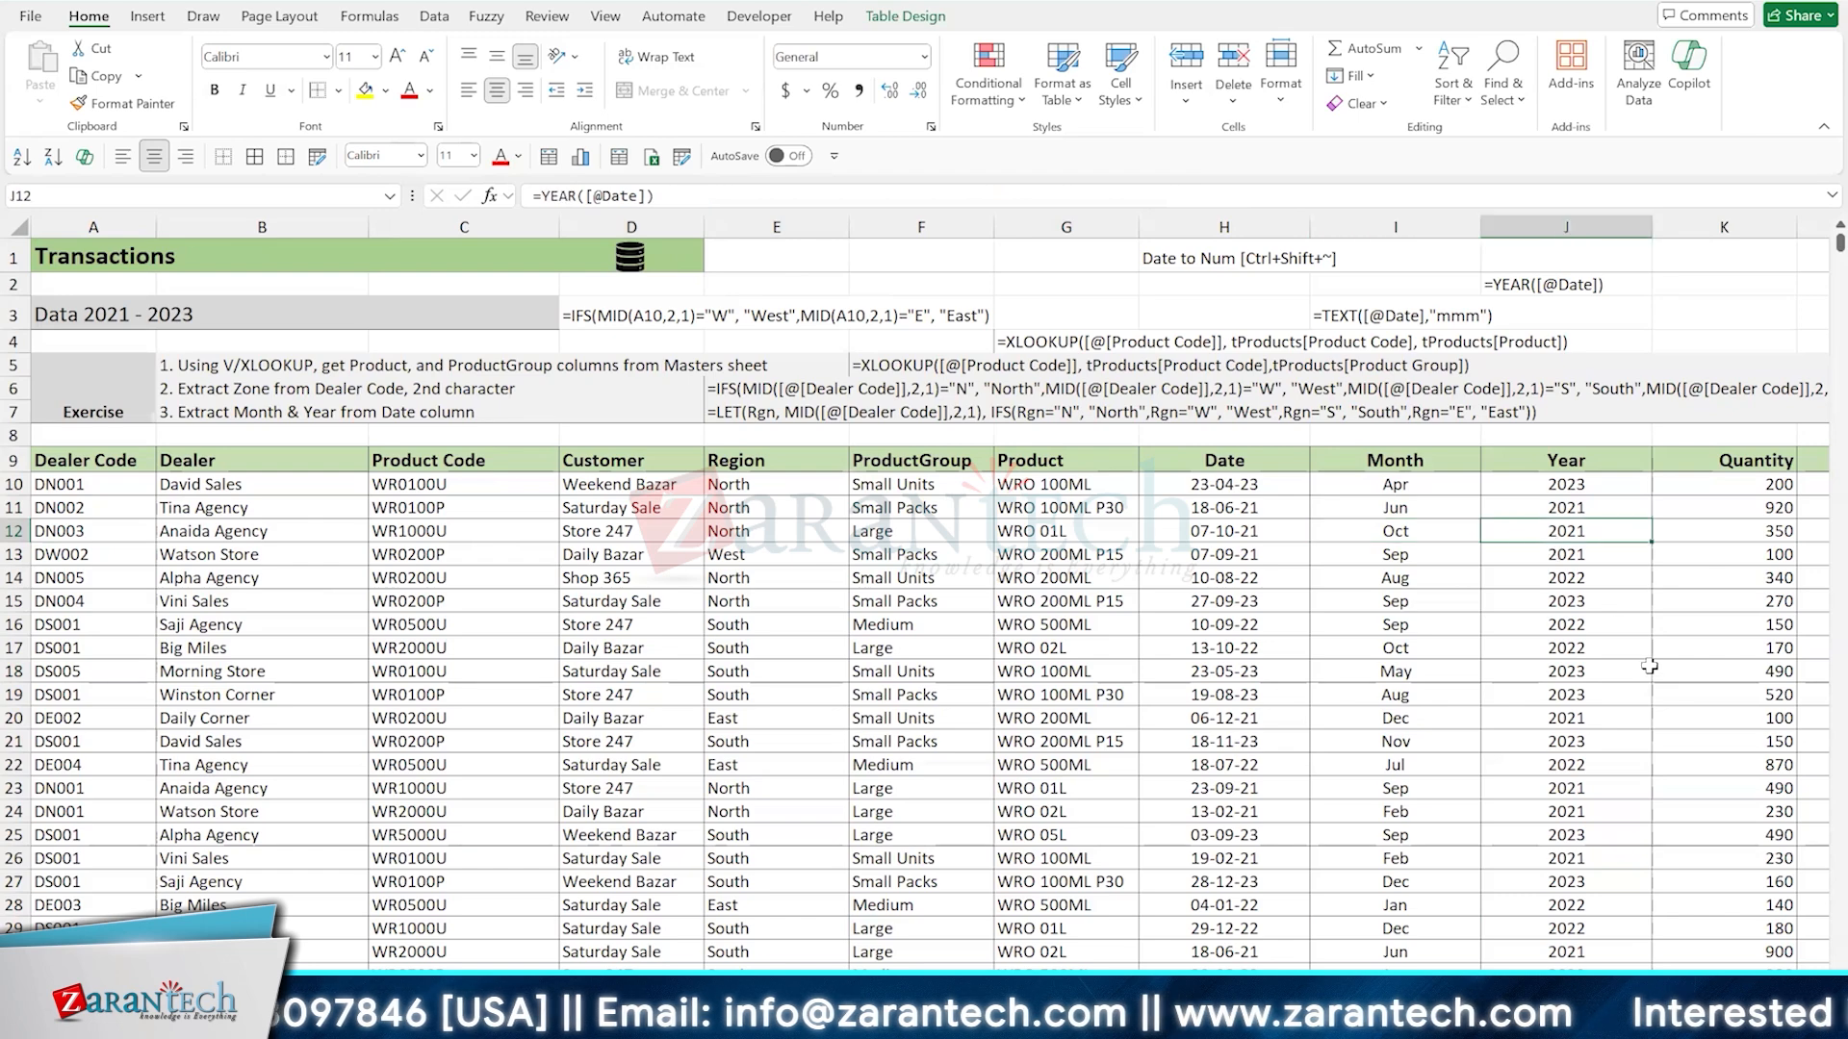
{"action": "scroll", "coordinate": [1395, 527], "scroll_direction": "right", "scroll_amount": 3}
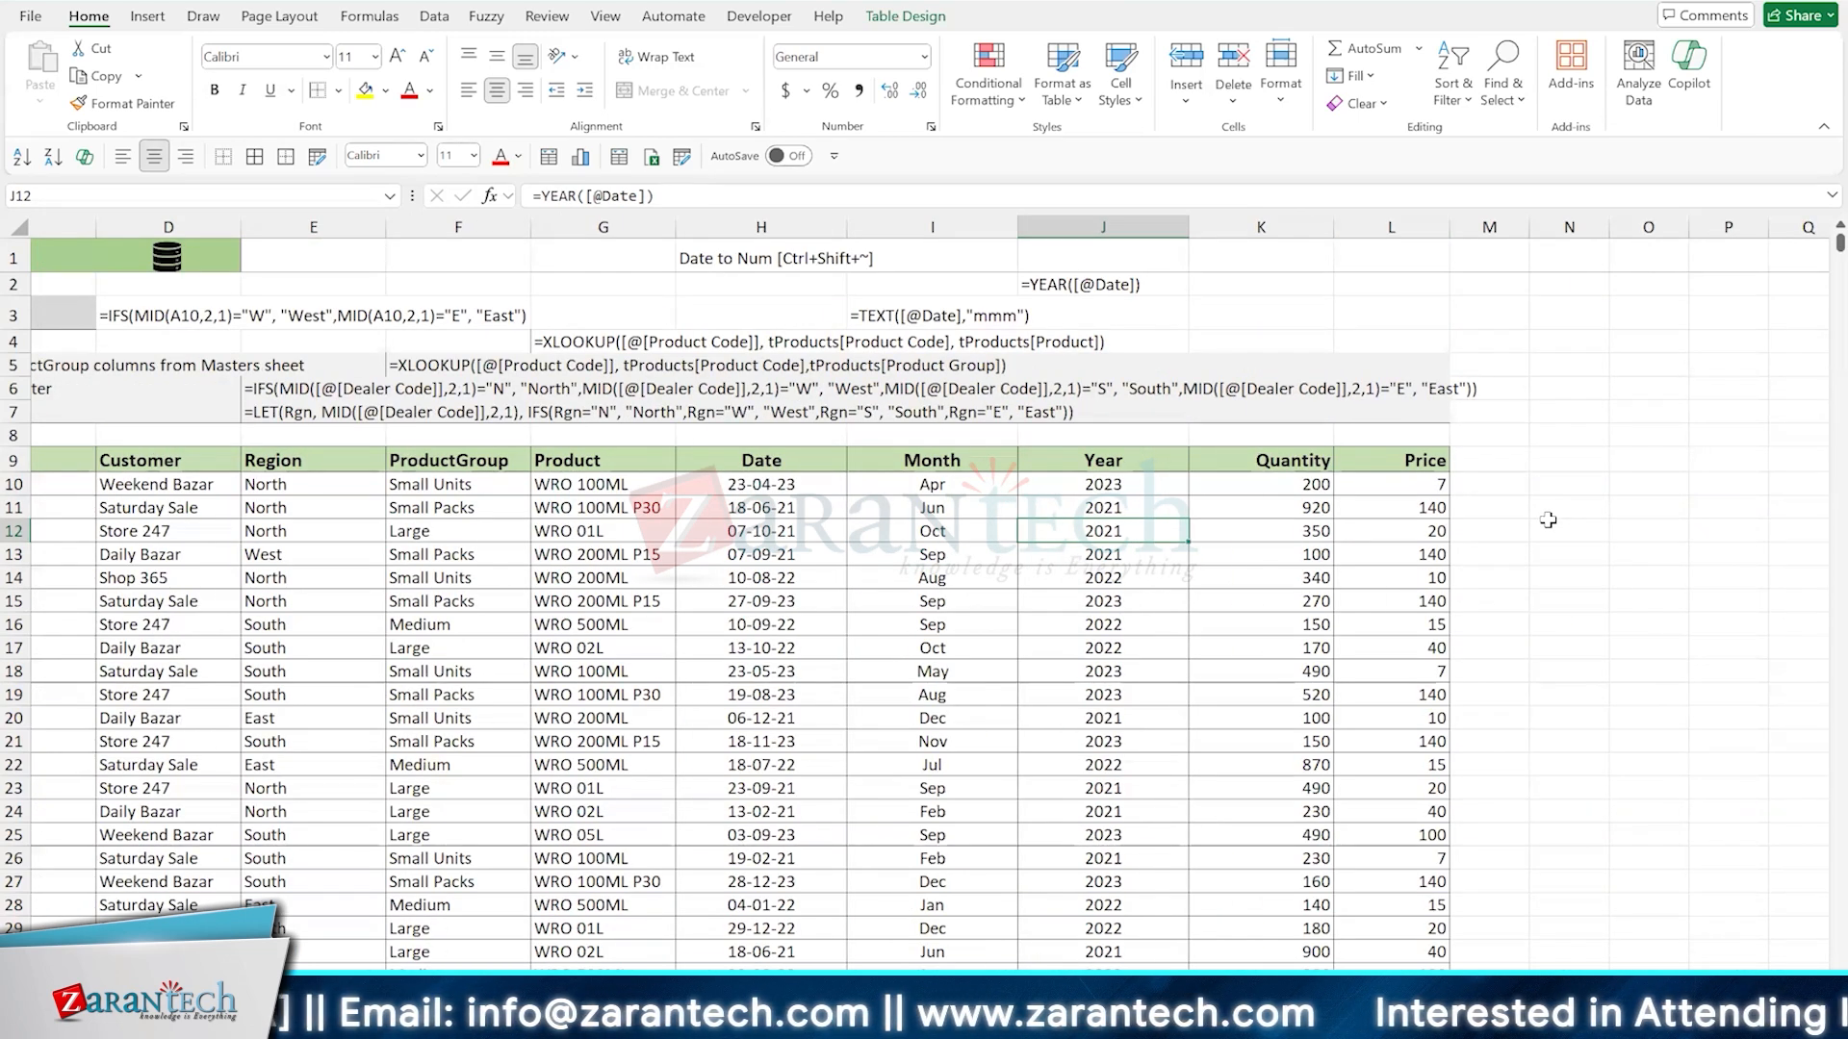
{"action": "scroll", "coordinate": [1548, 519], "scroll_direction": "left", "scroll_amount": 3}
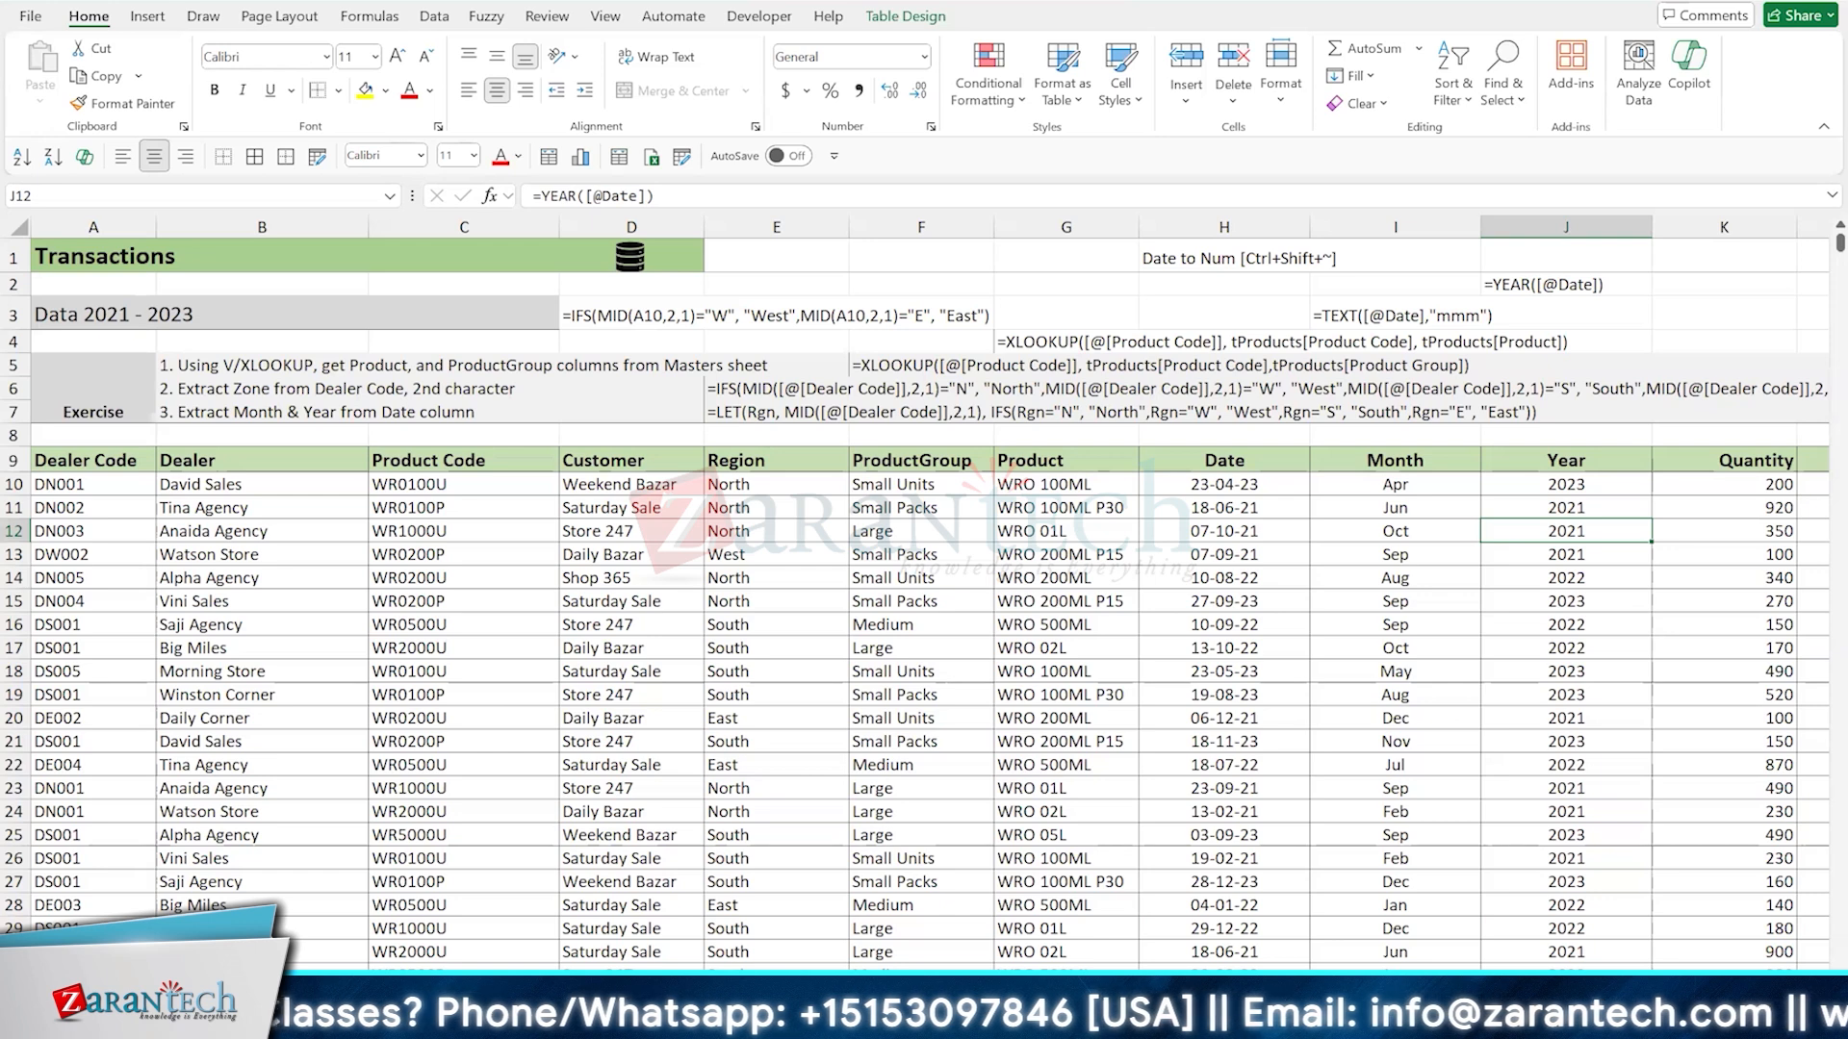
{"action": "right_click", "coordinate": [154, 1007]}
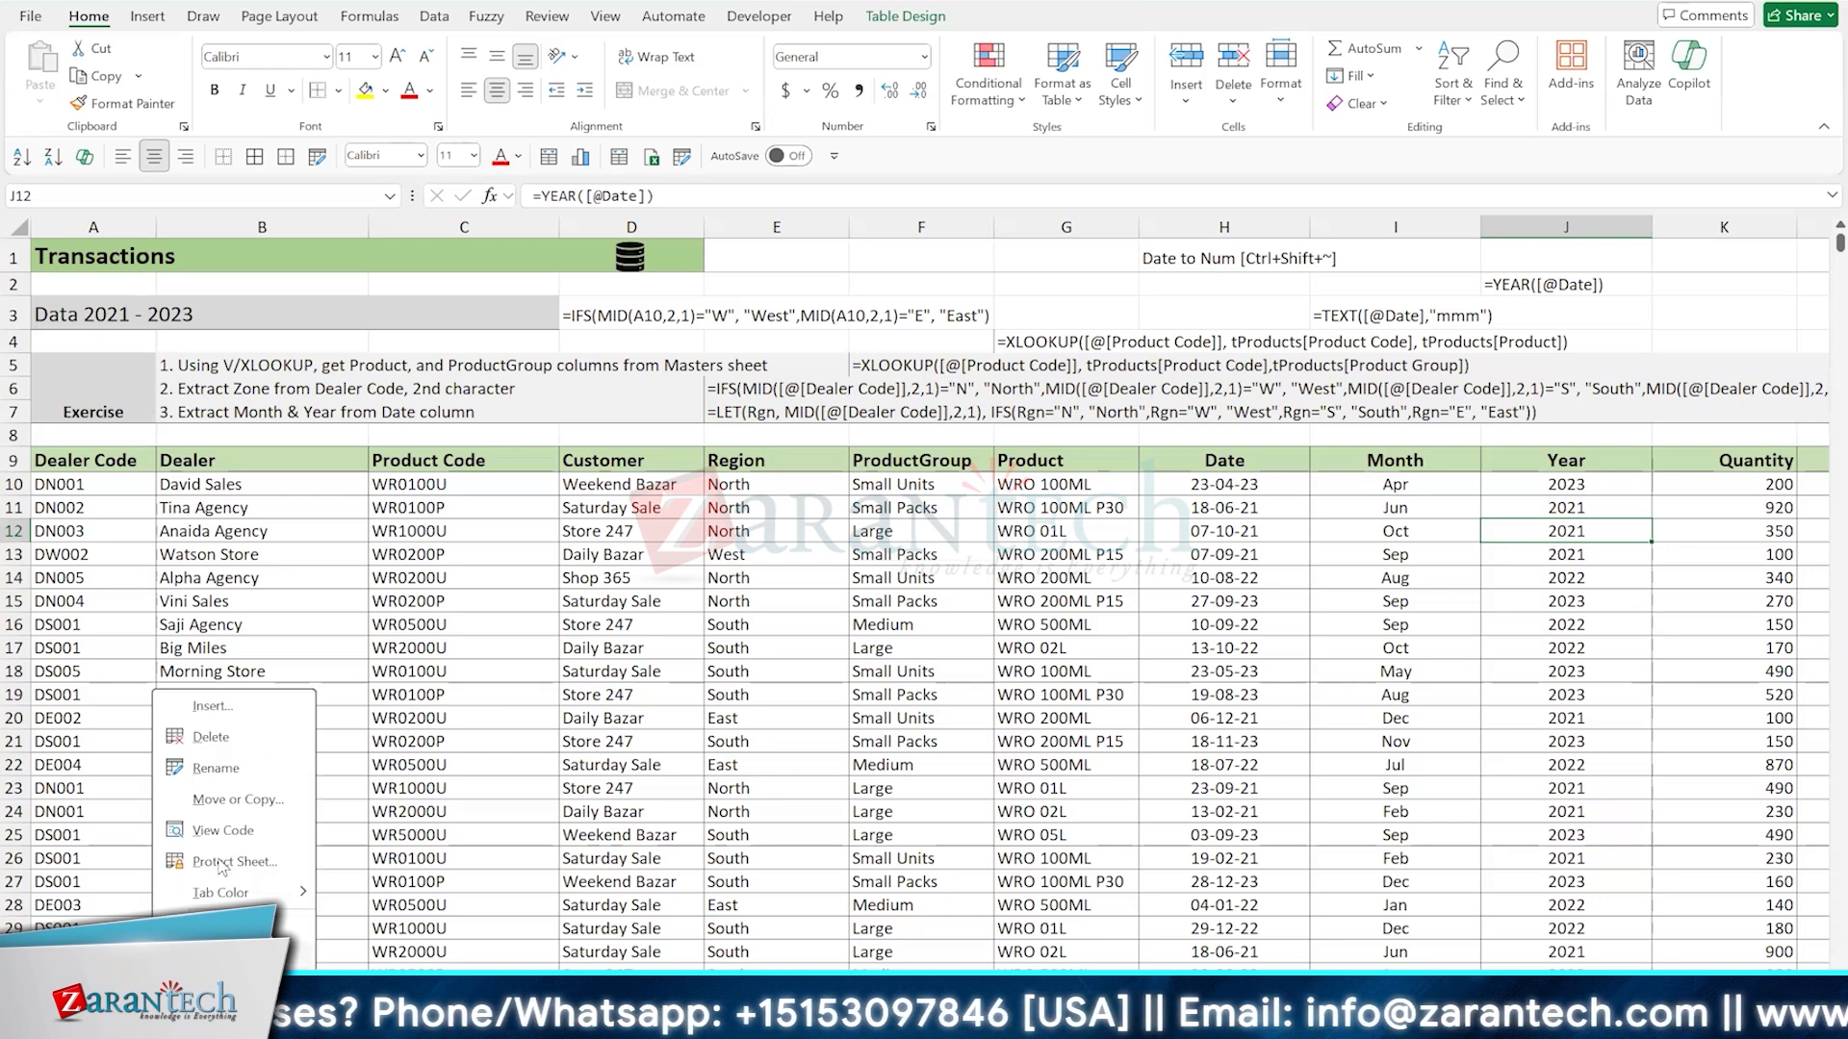
{"action": "left_click", "coordinate": [238, 800]}
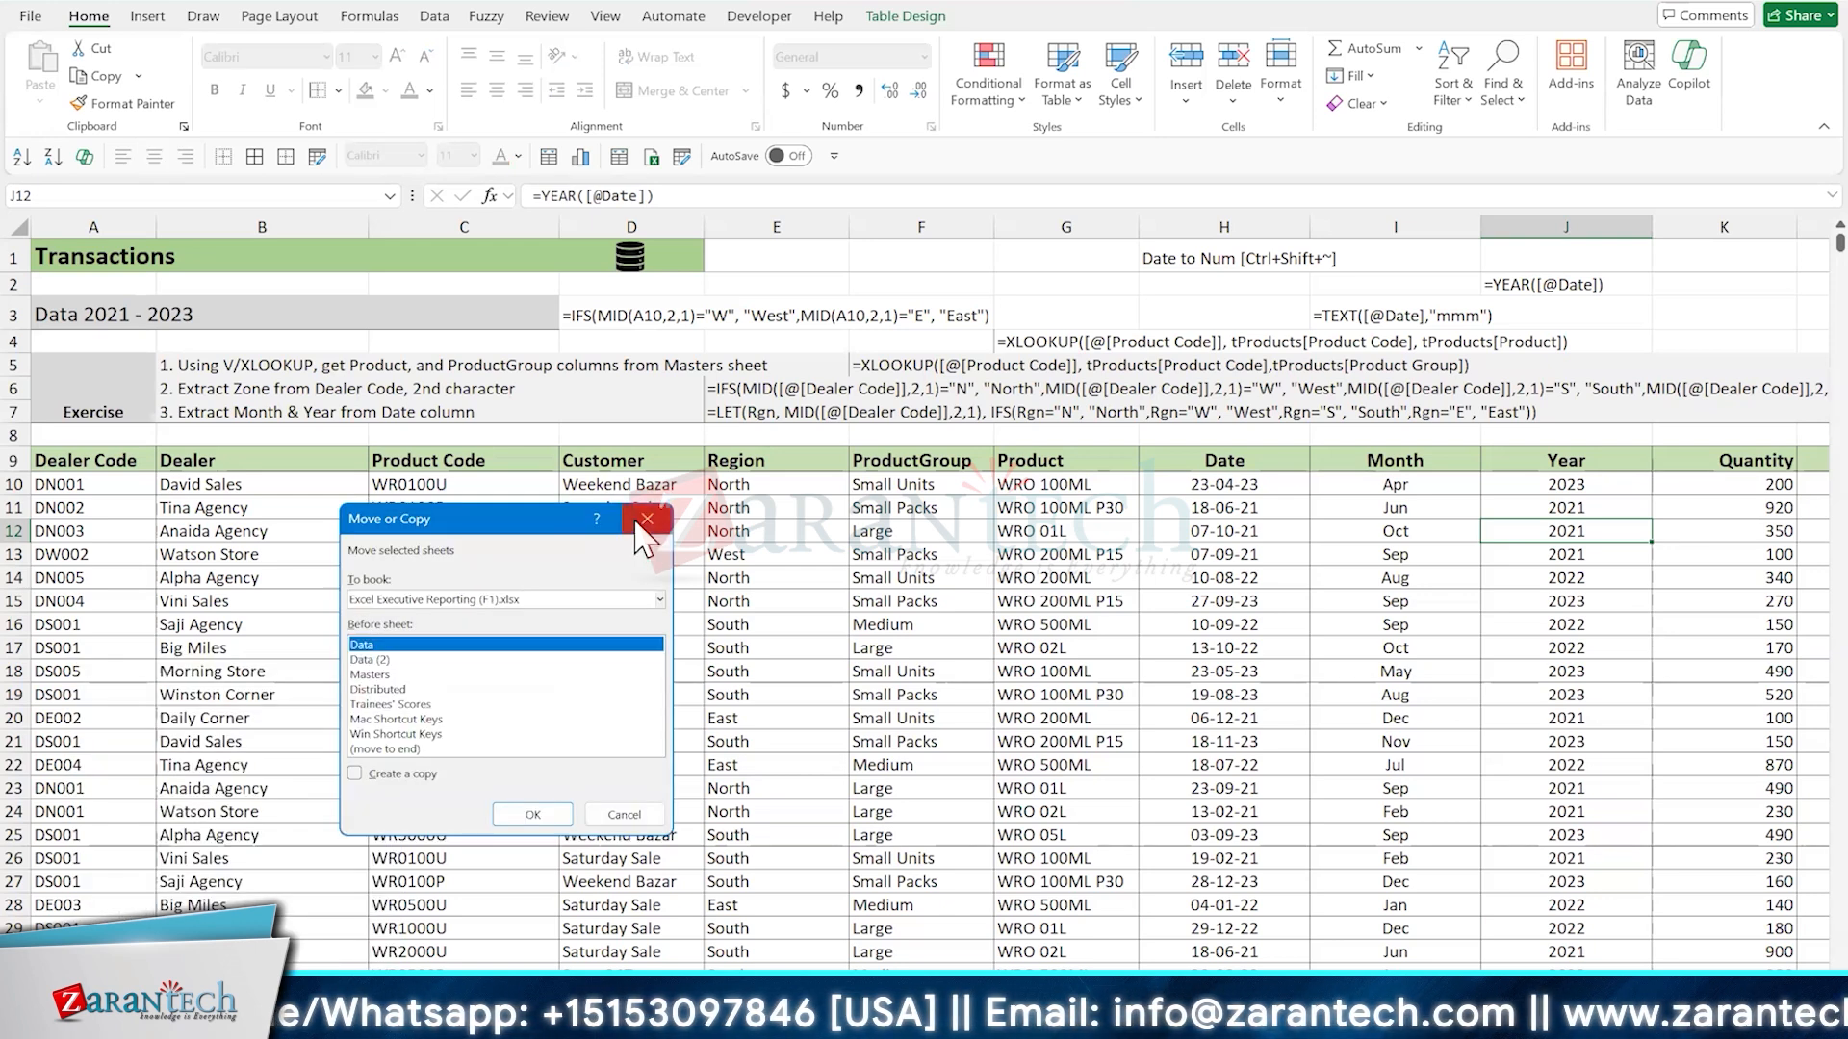
{"action": "left_click", "coordinate": [639, 522]}
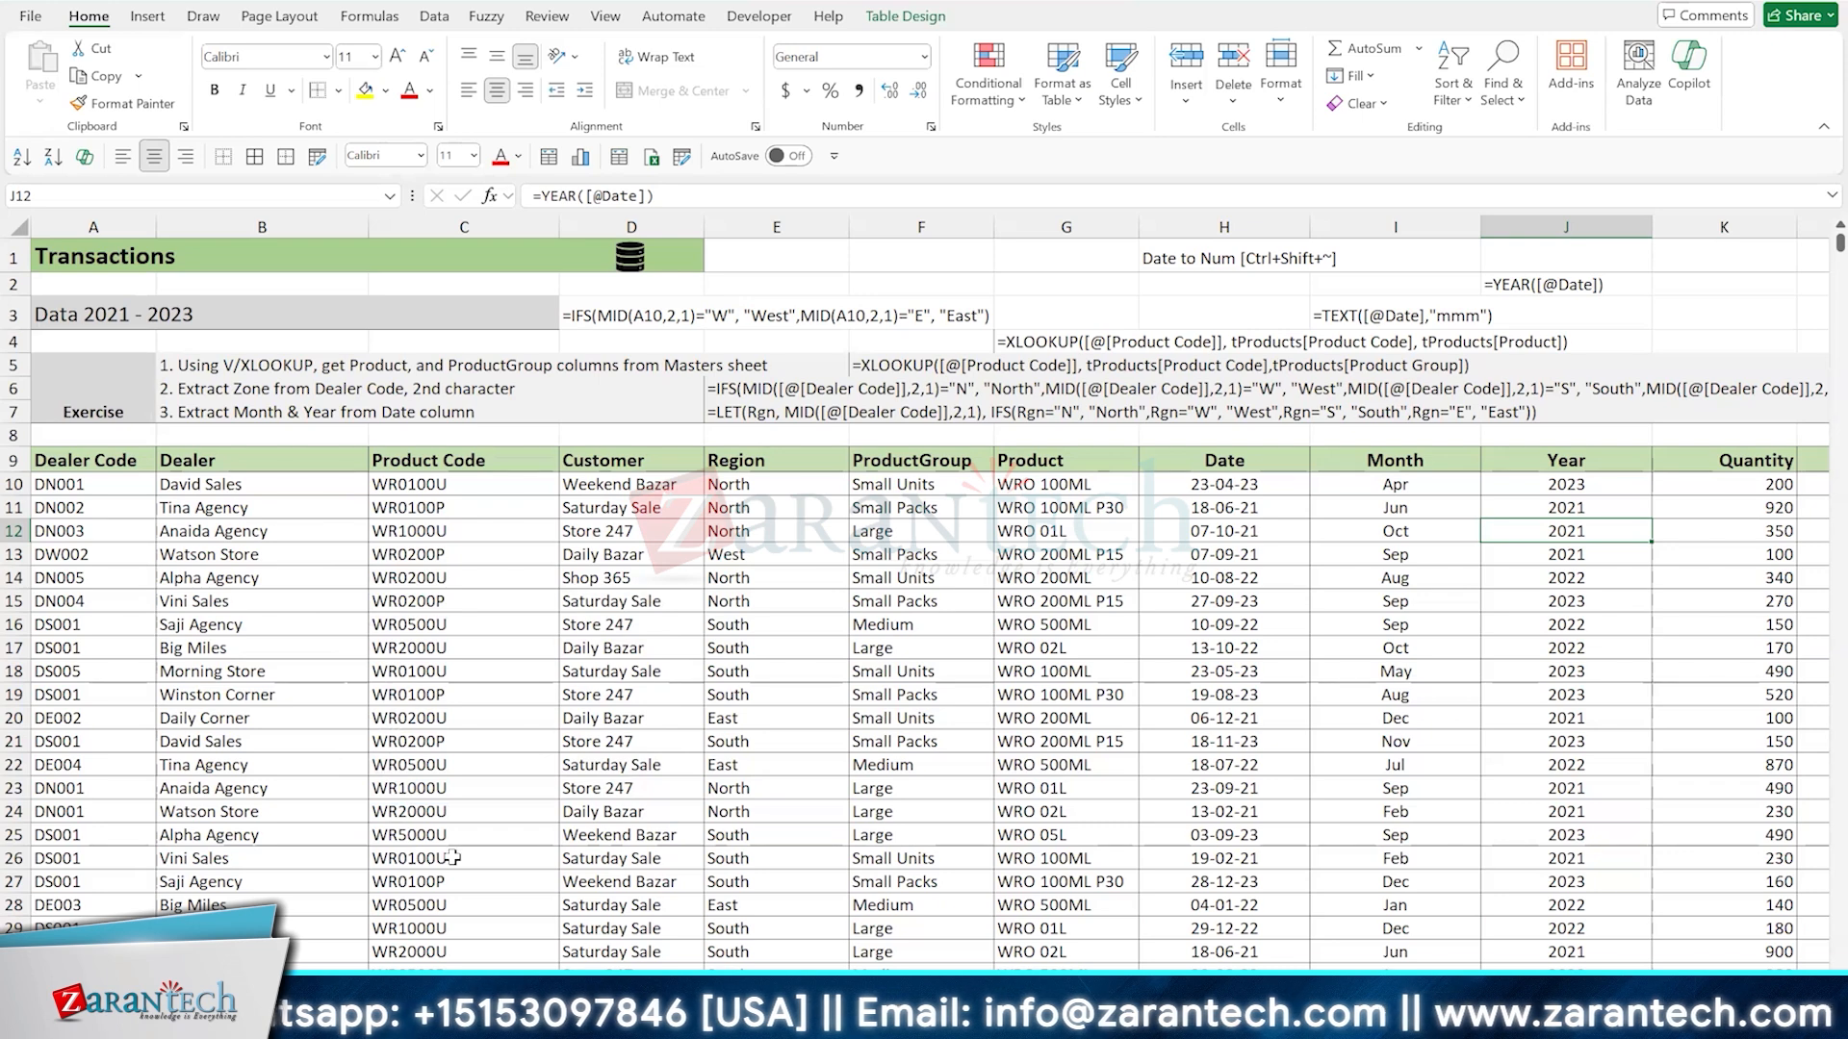
Delete the duplicate sheet Data (2) from the workbook
{"action": "key", "text": "alt+e"}
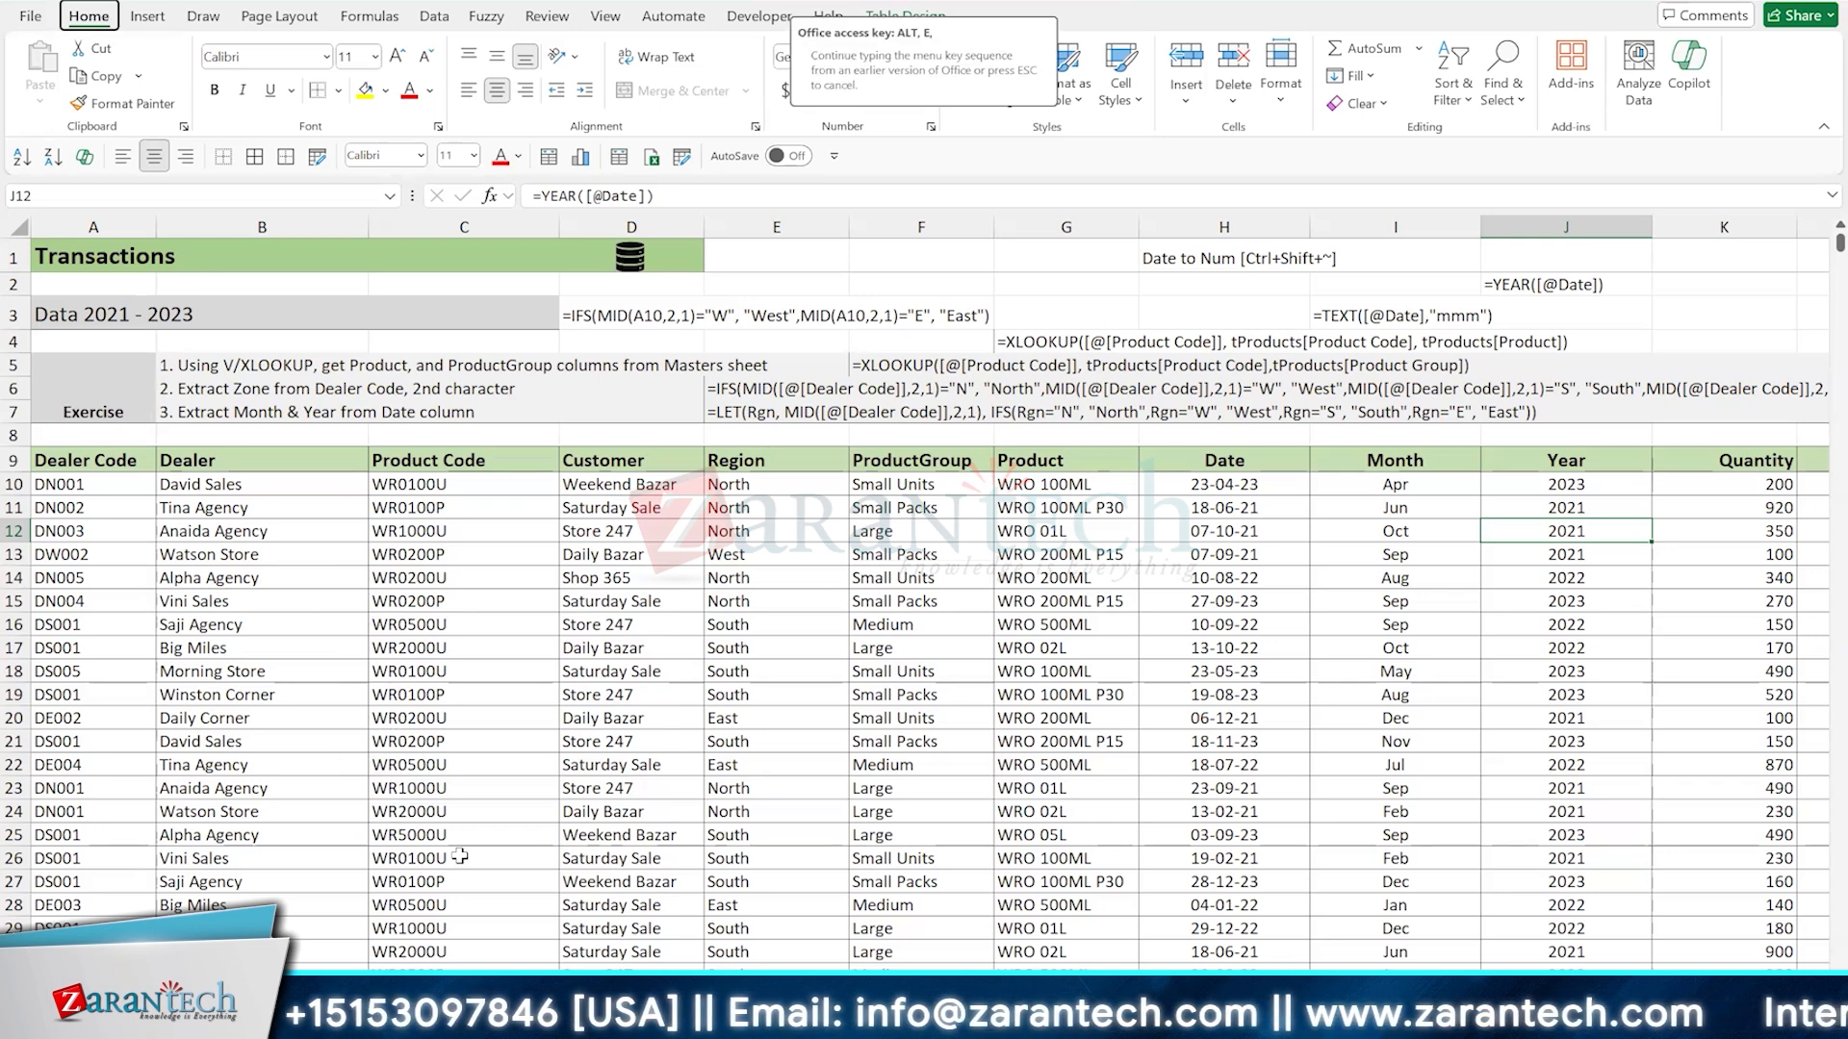
{"action": "key", "text": "l"}
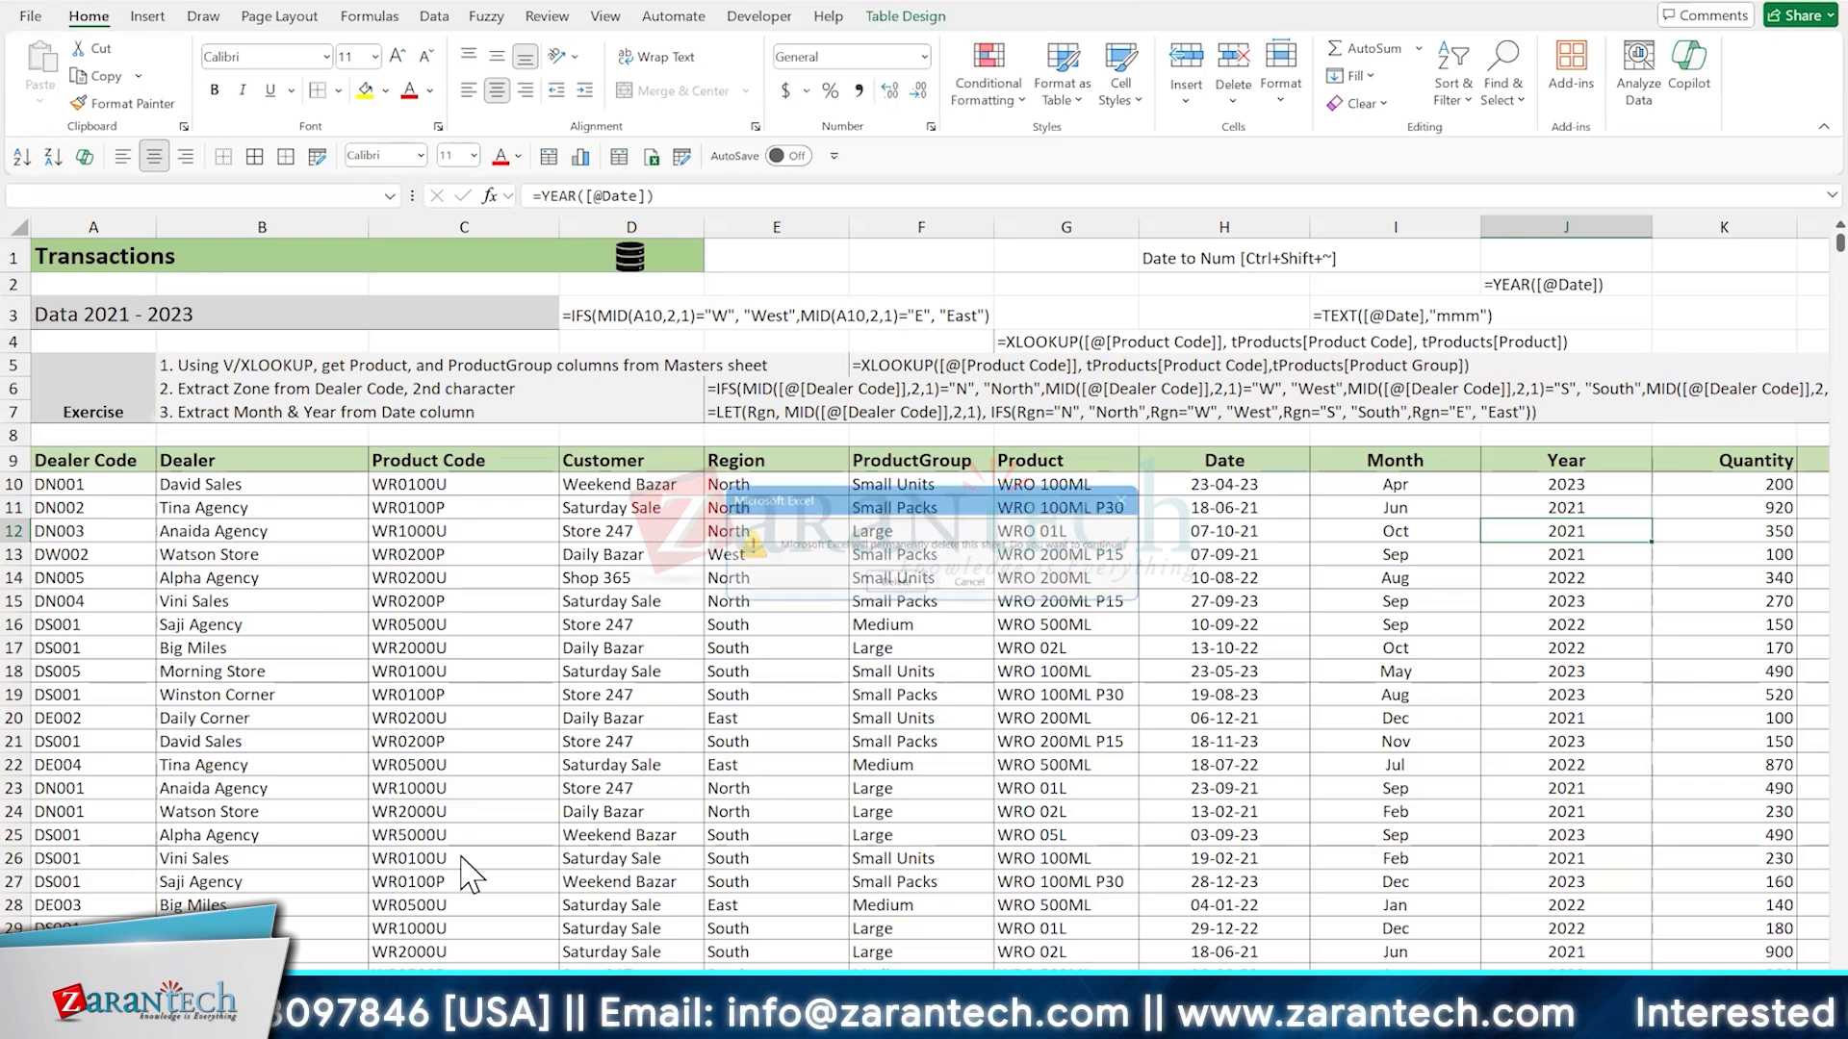
{"action": "key", "text": "Return"}
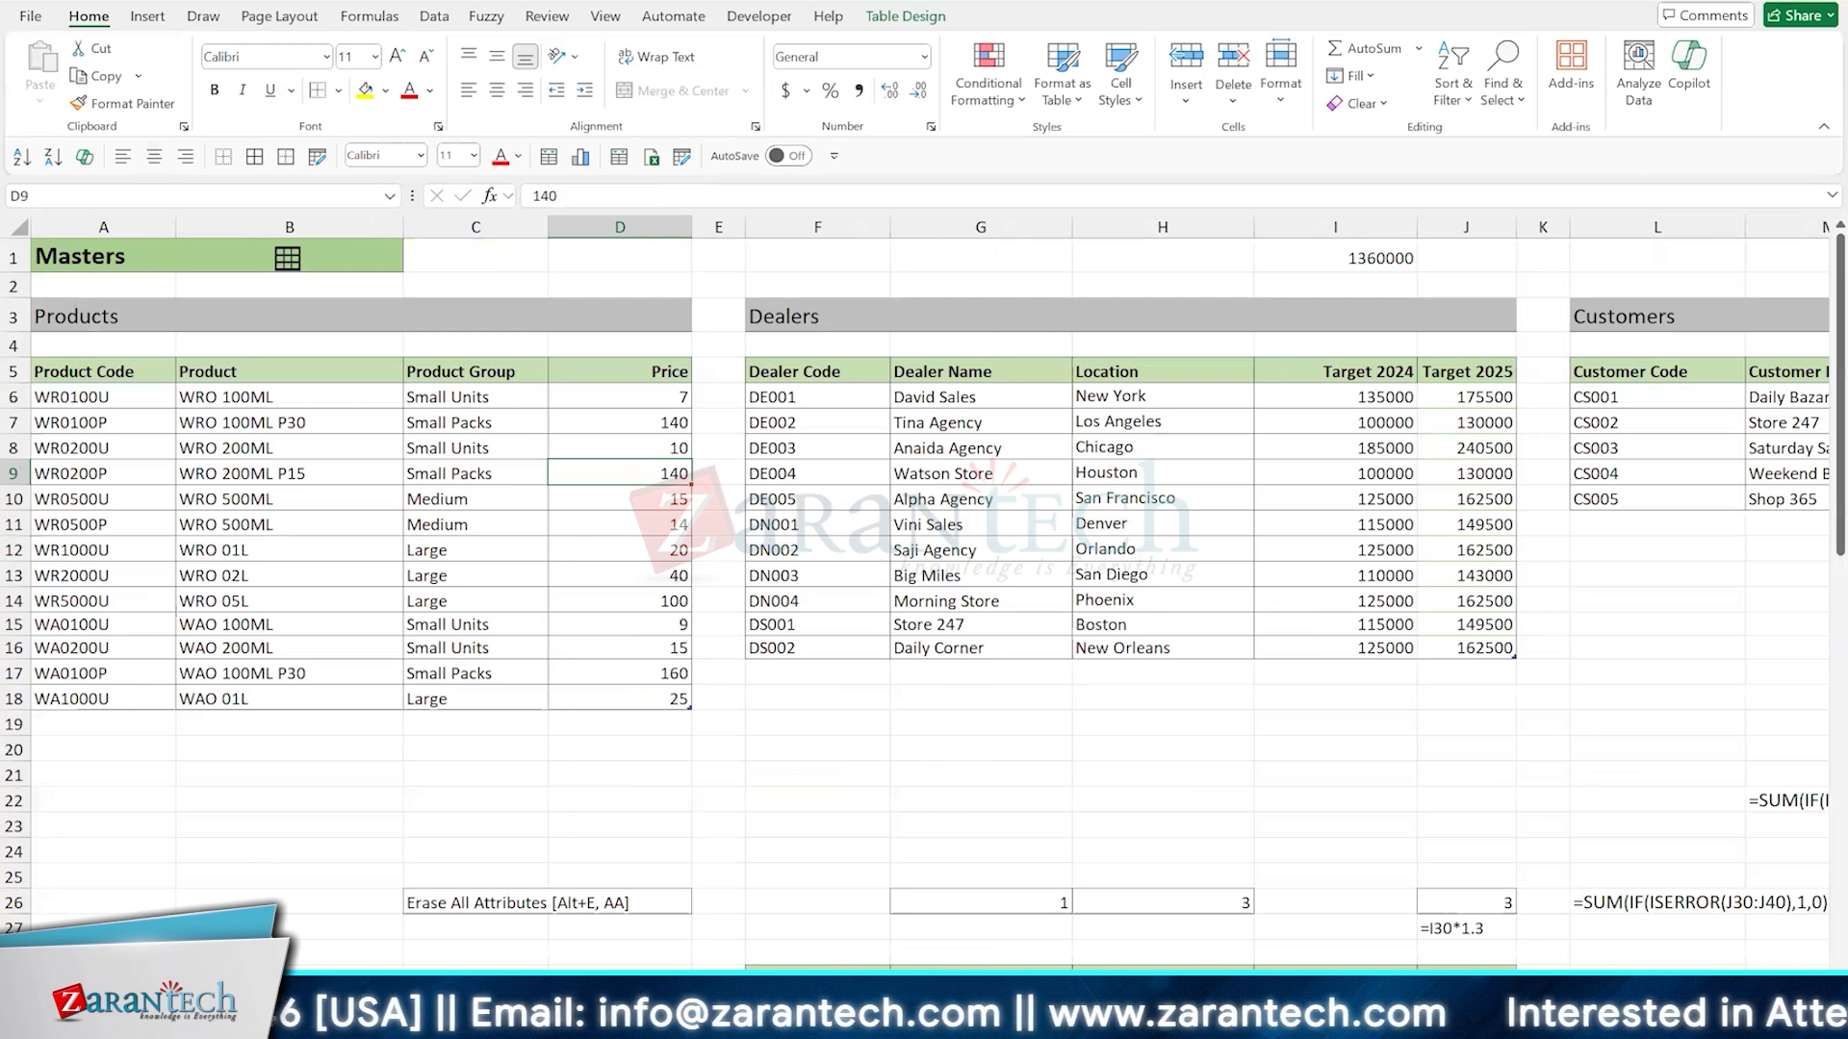
{"action": "right_click", "coordinate": [145, 1003]}
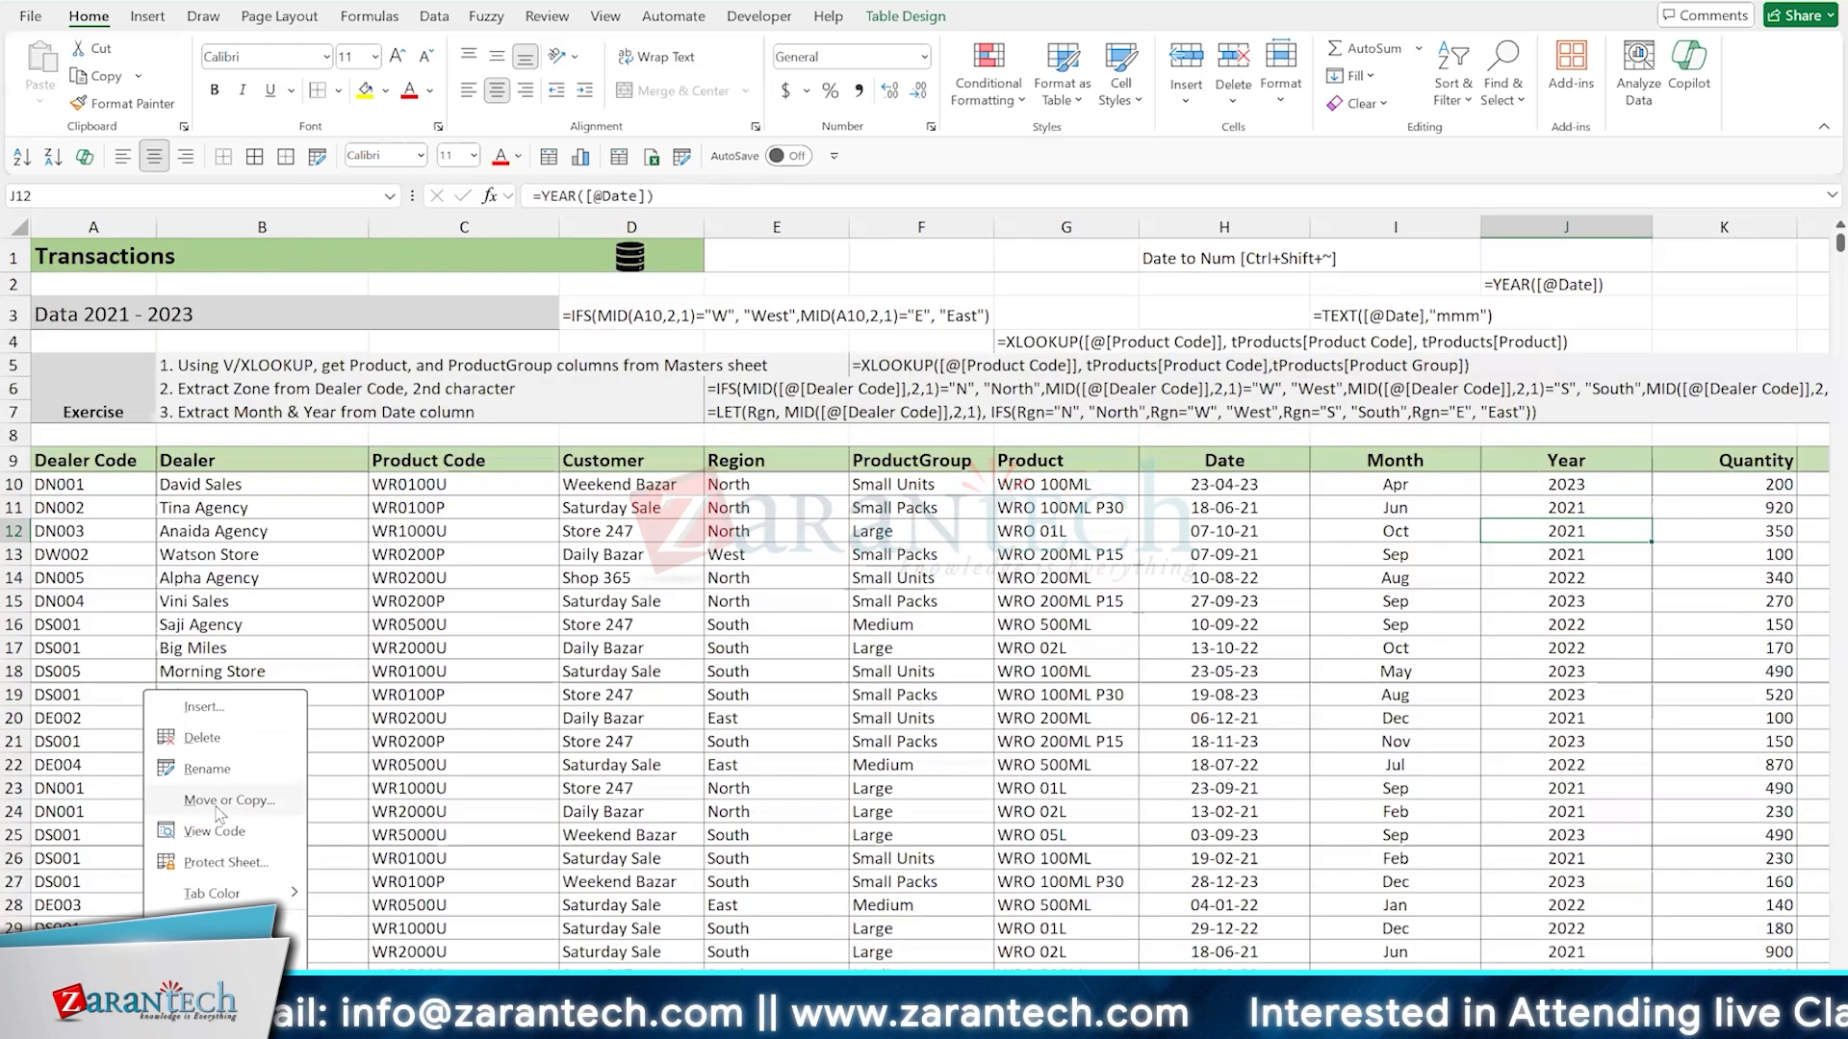
{"action": "left_click", "coordinate": [481, 737]}
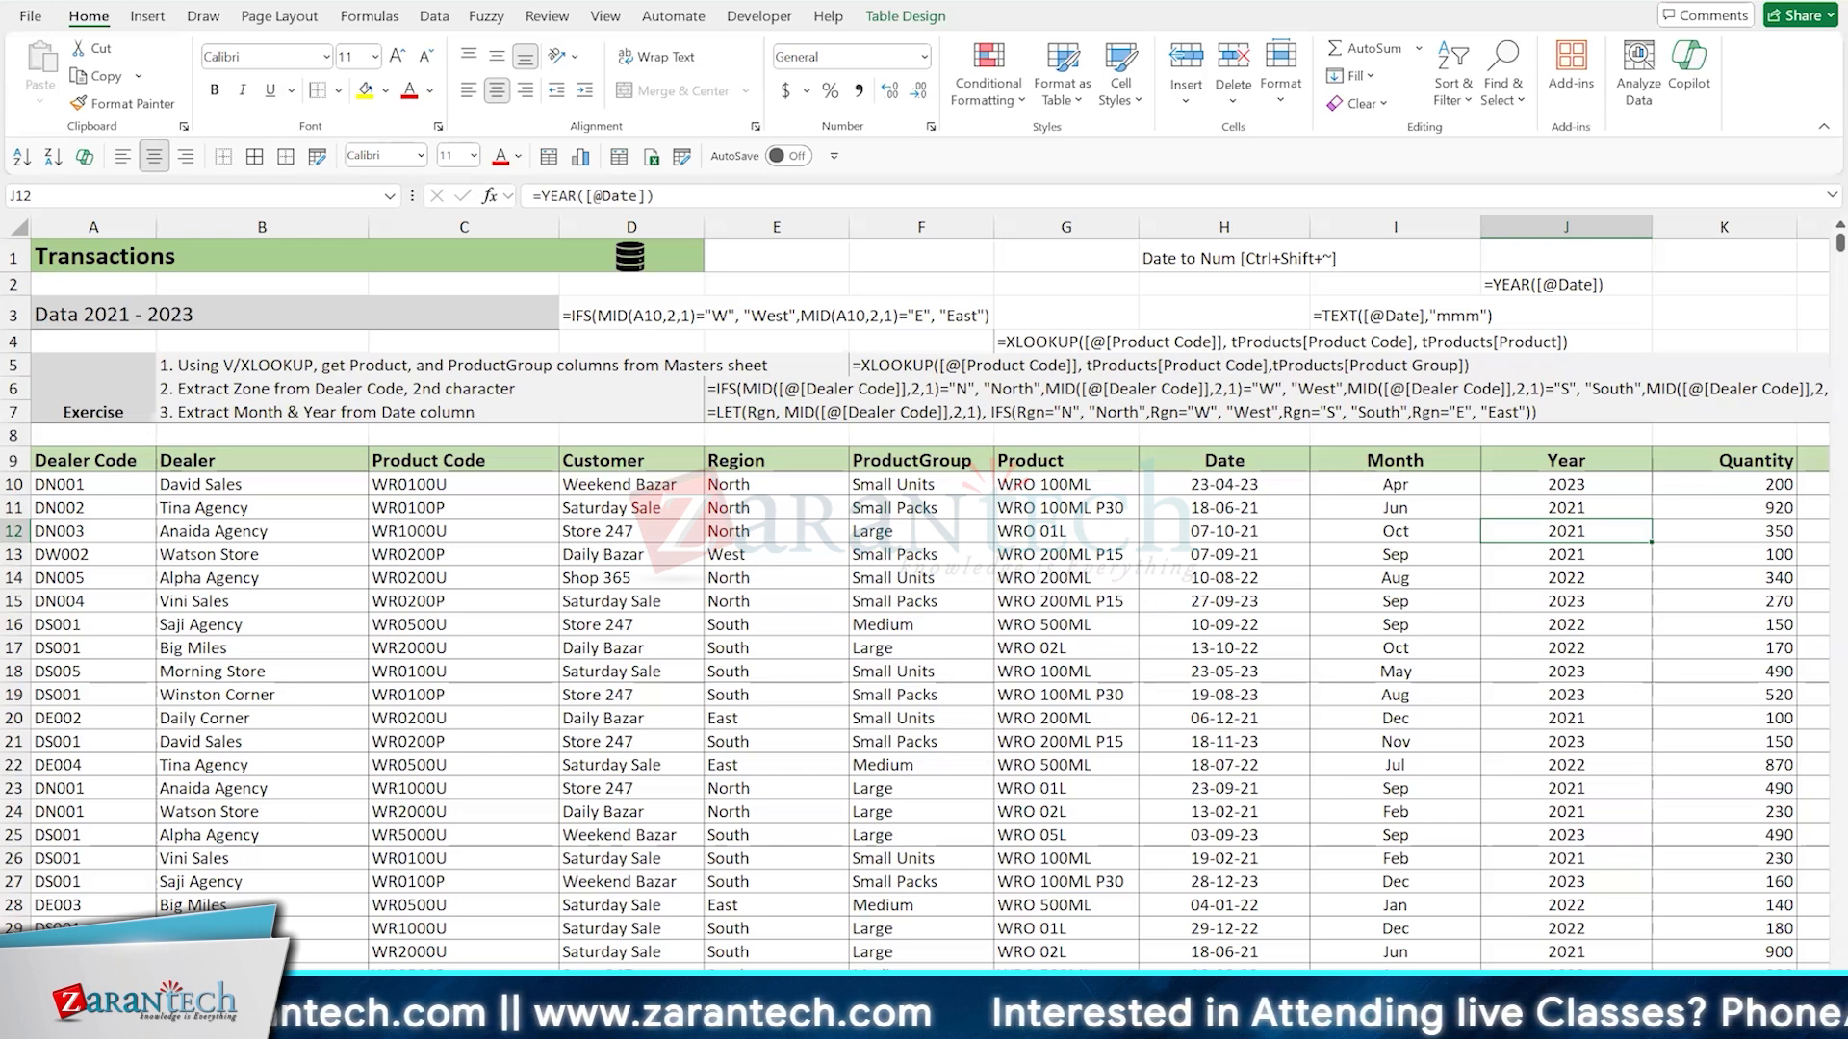
{"action": "key", "text": "alt+Tab"}
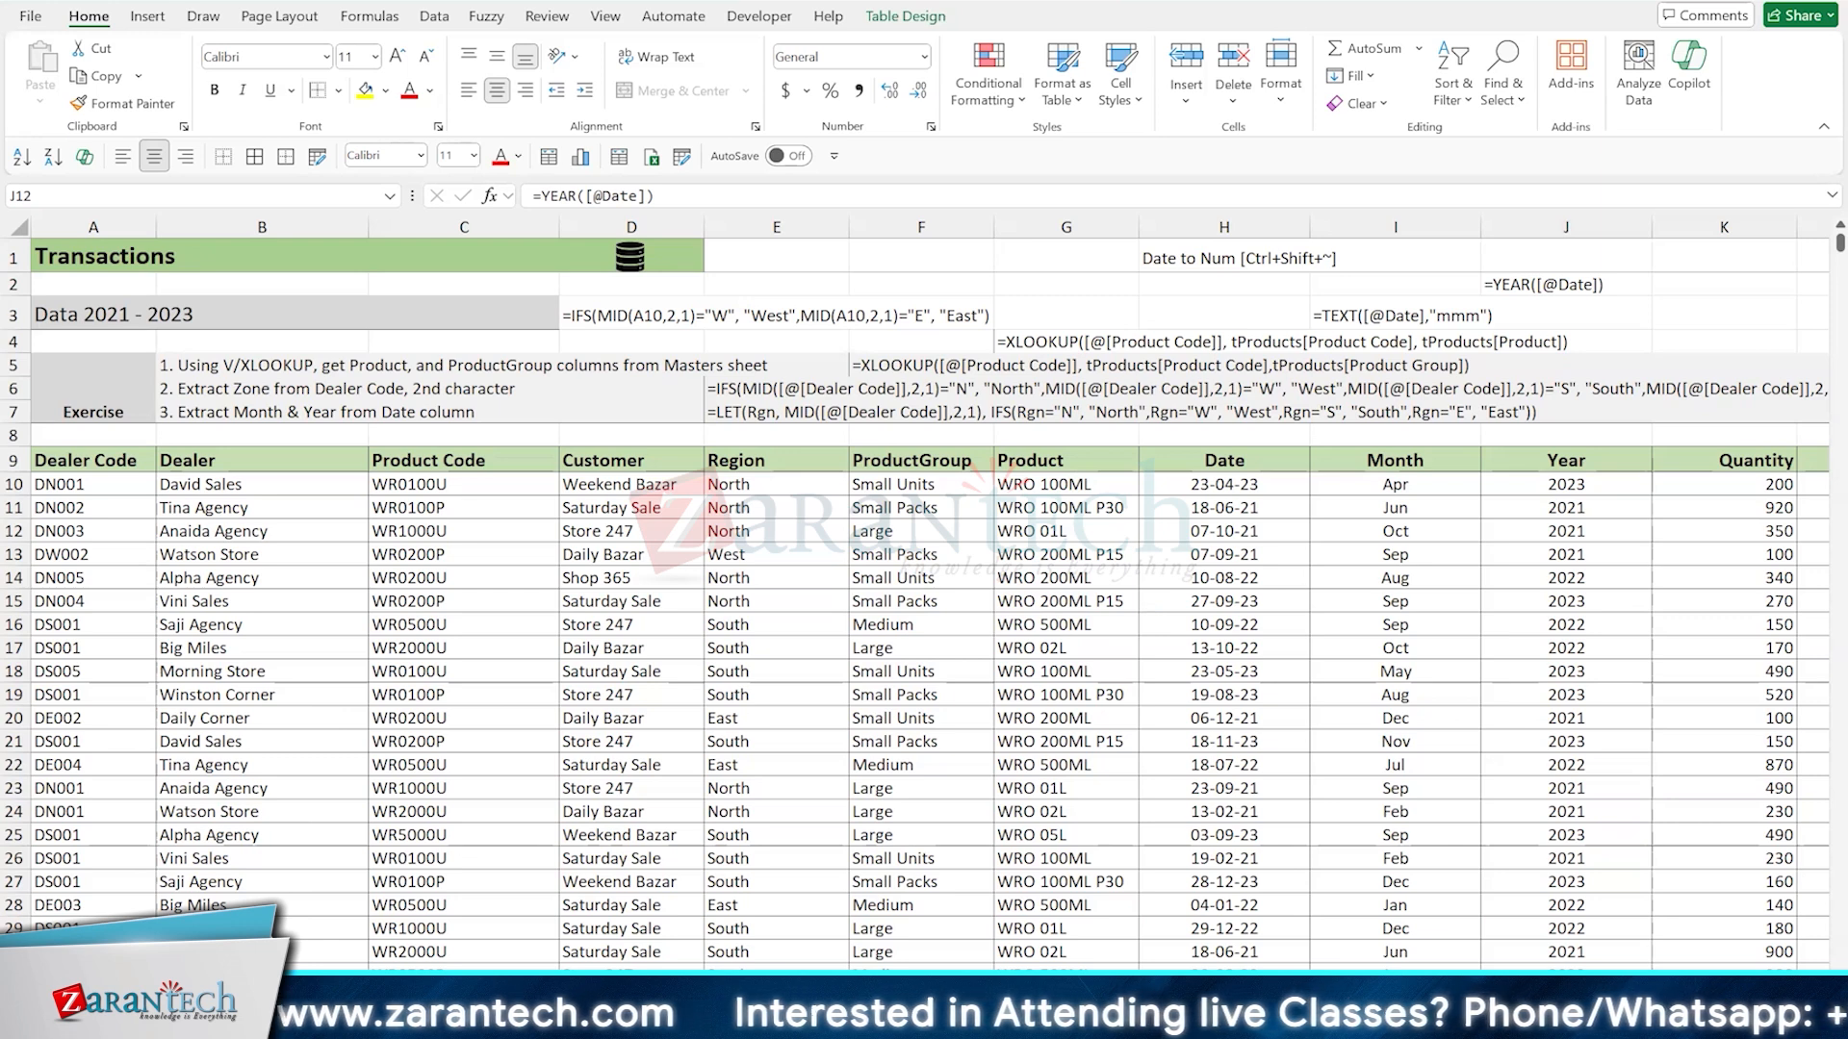
{"action": "key", "text": "alt+e"}
{"action": "key", "text": "m"}
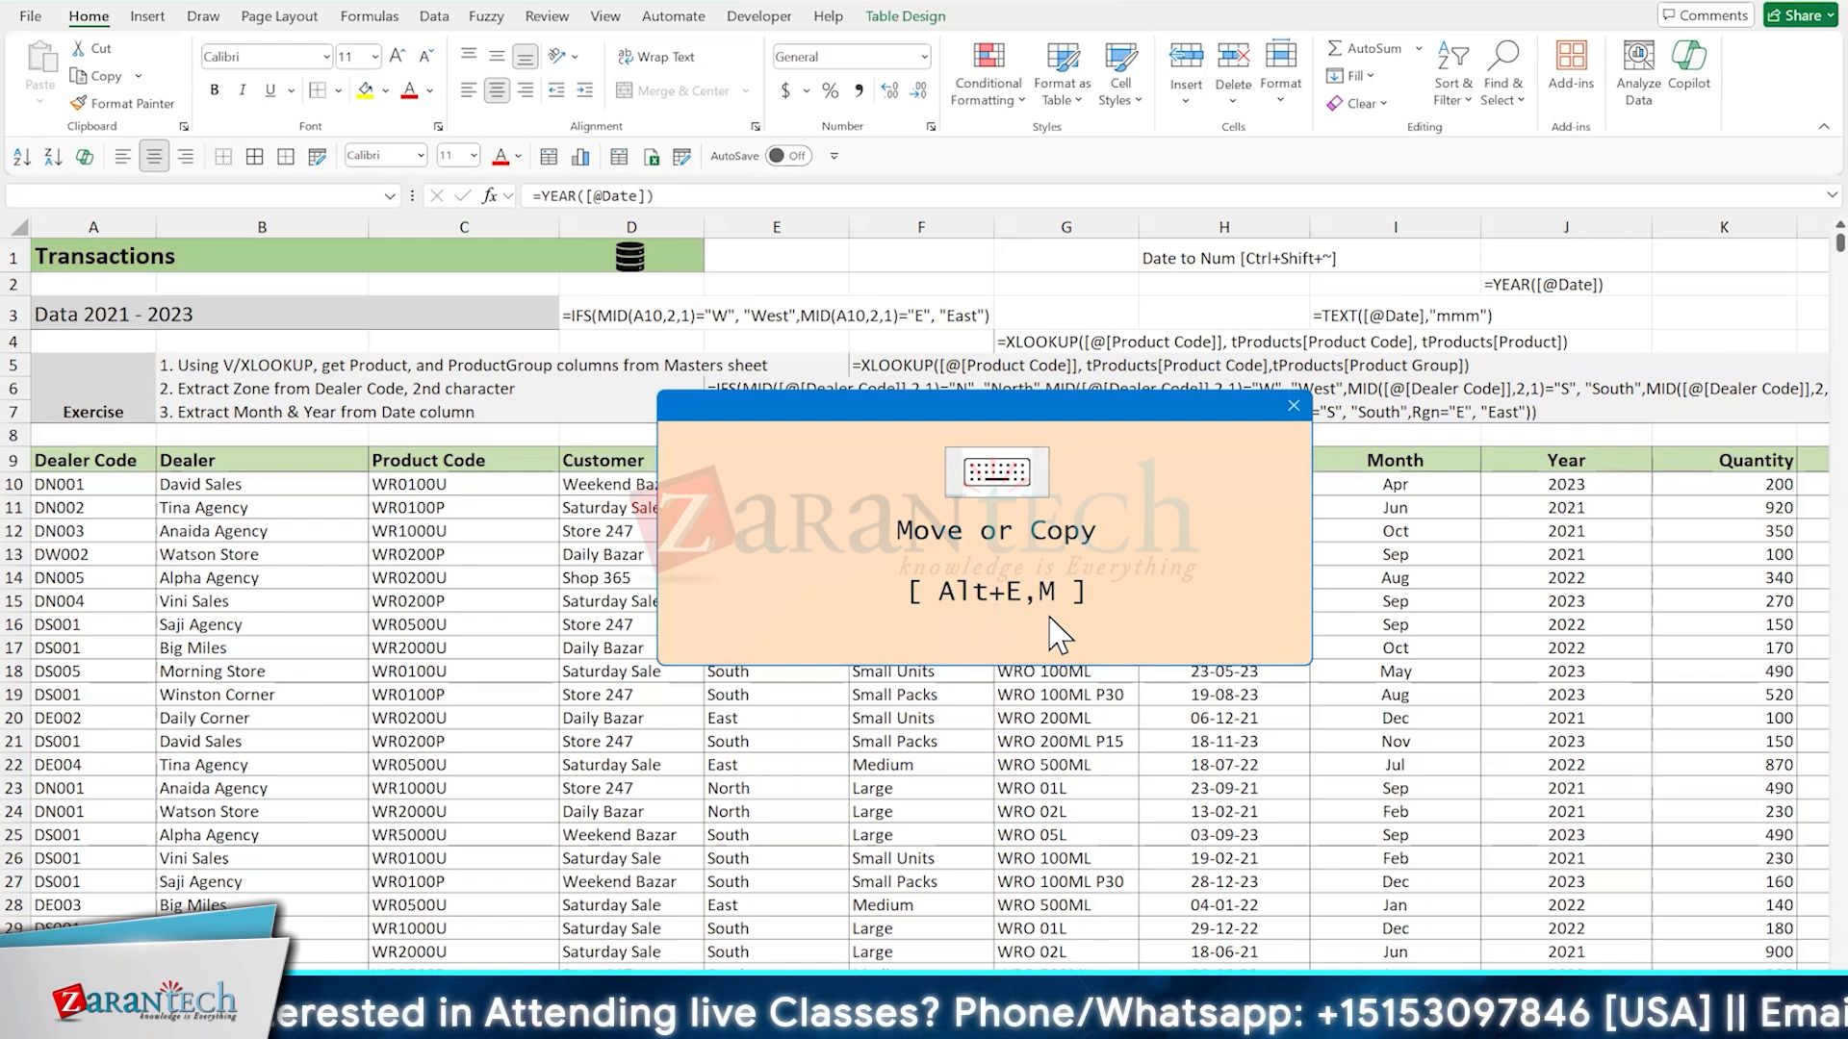
{"action": "key", "text": "Escape"}
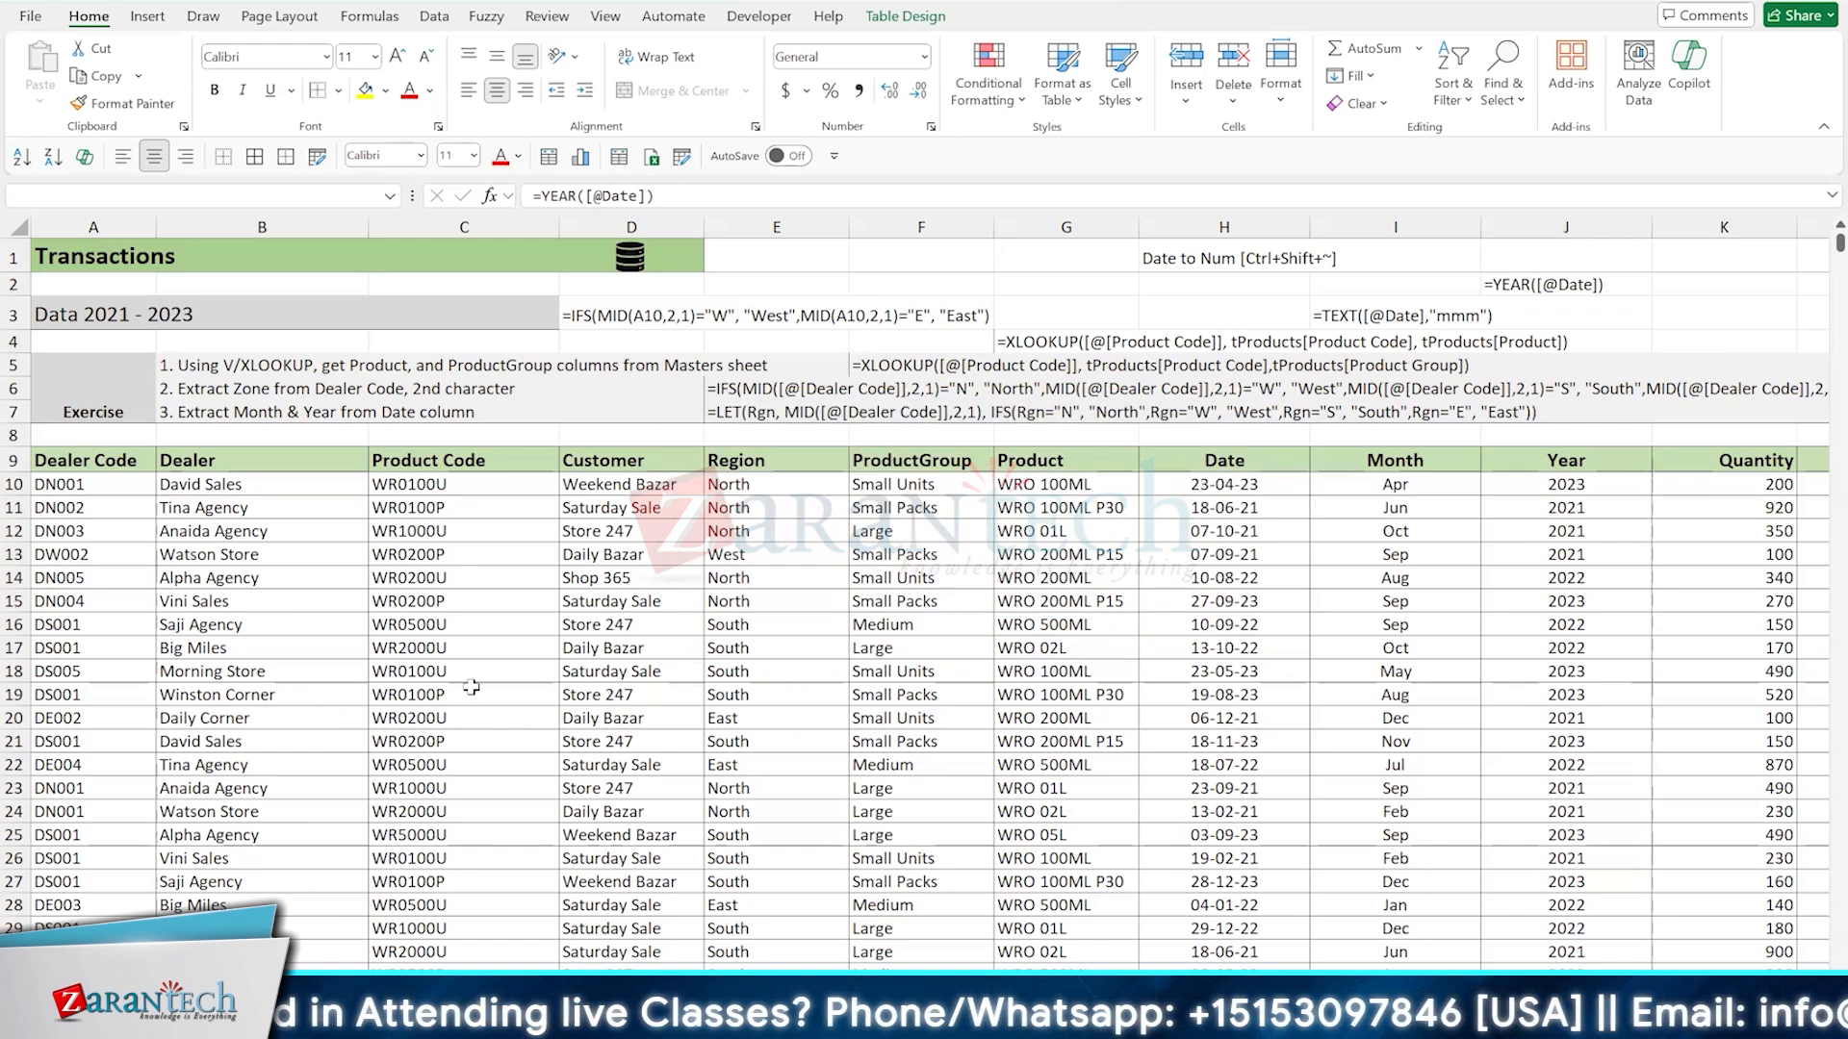
Create a copy of the Data sheet within the same workbook using Move or Copy
{"action": "left_click", "coordinate": [486, 695]}
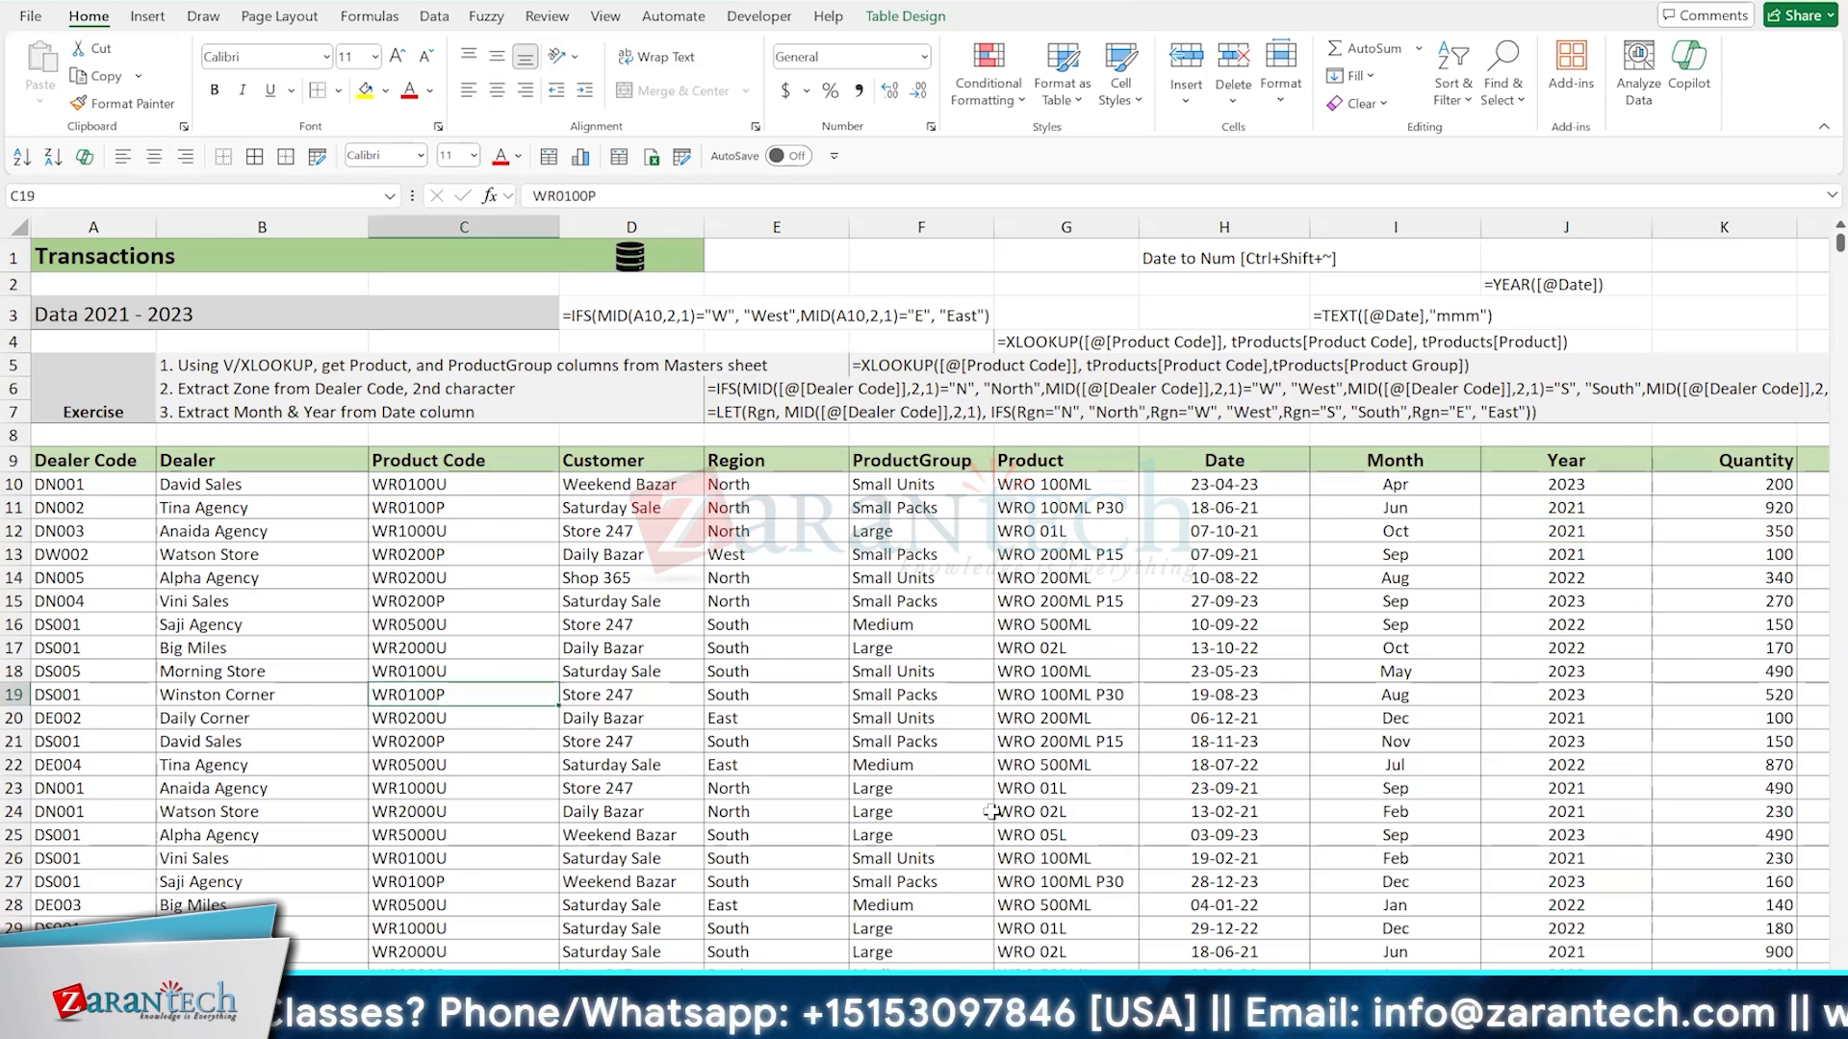
{"action": "key", "text": "alt+h"}
{"action": "key", "text": "o"}
{"action": "key", "text": "m"}
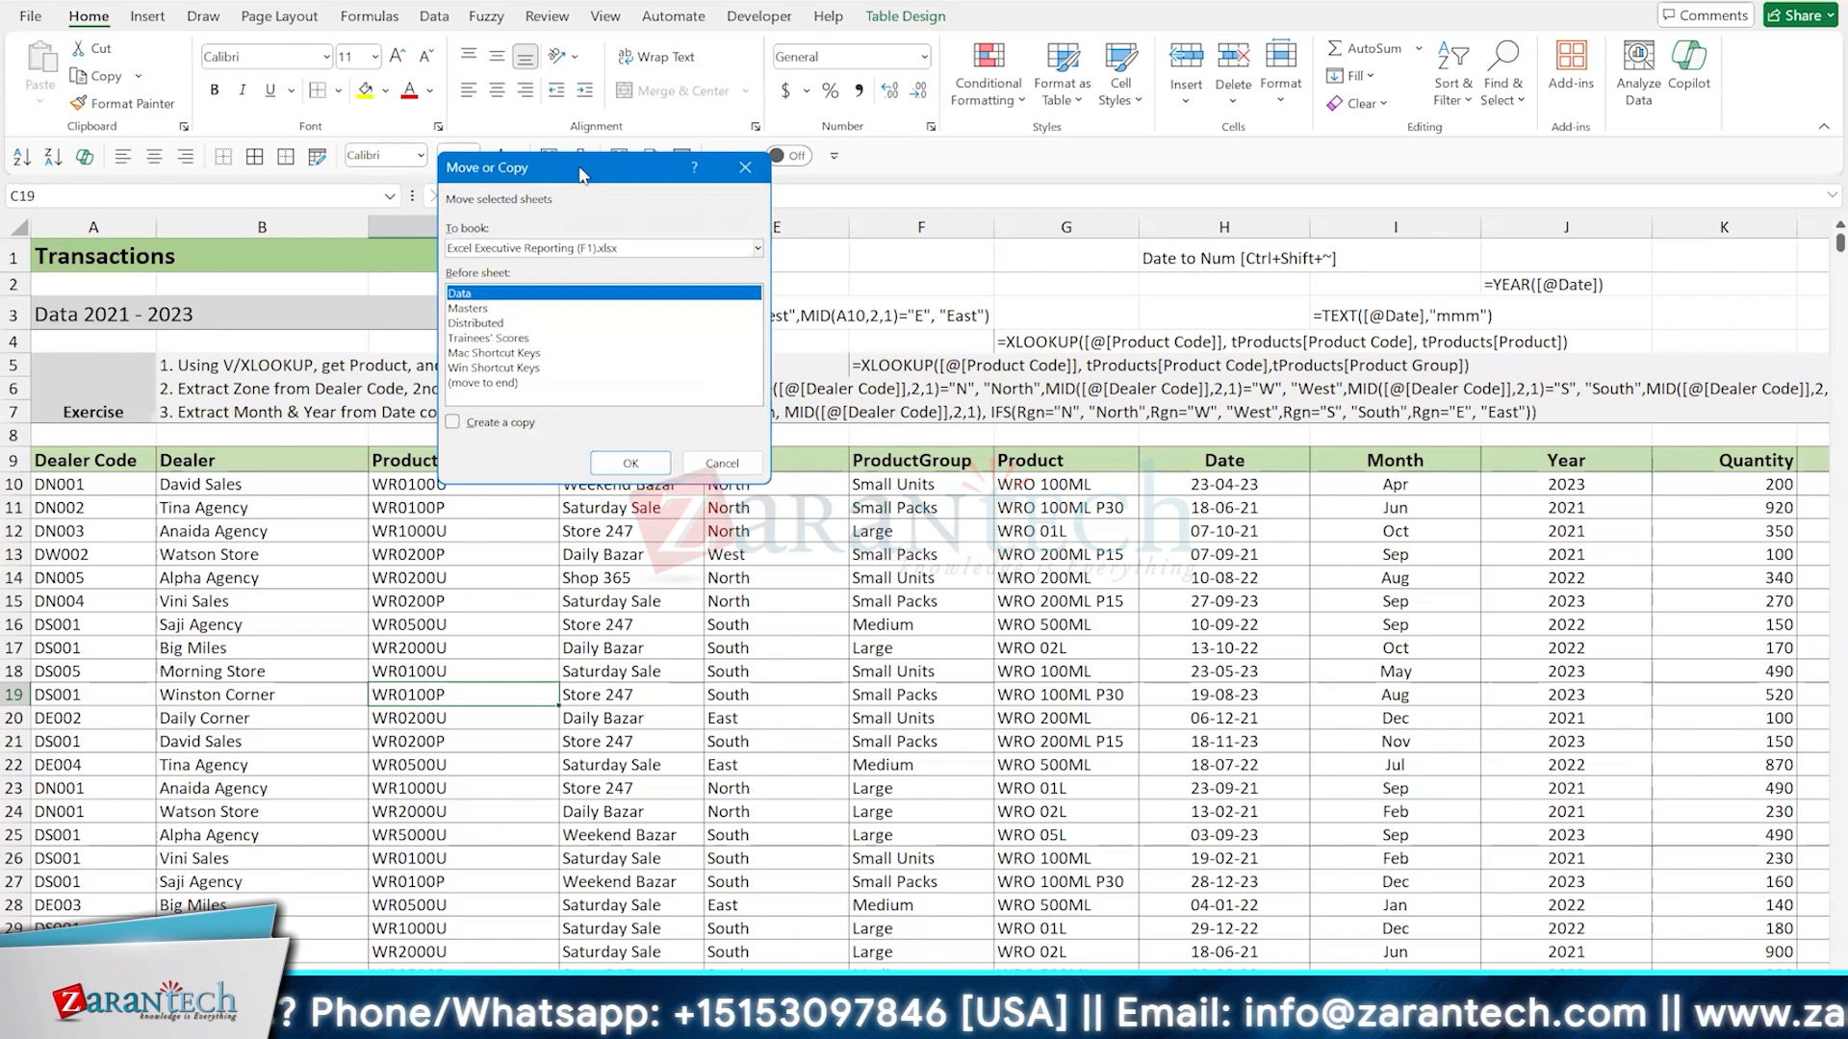
{"action": "left_click_drag", "start_coordinate": [582, 175], "coordinate": [833, 410]}
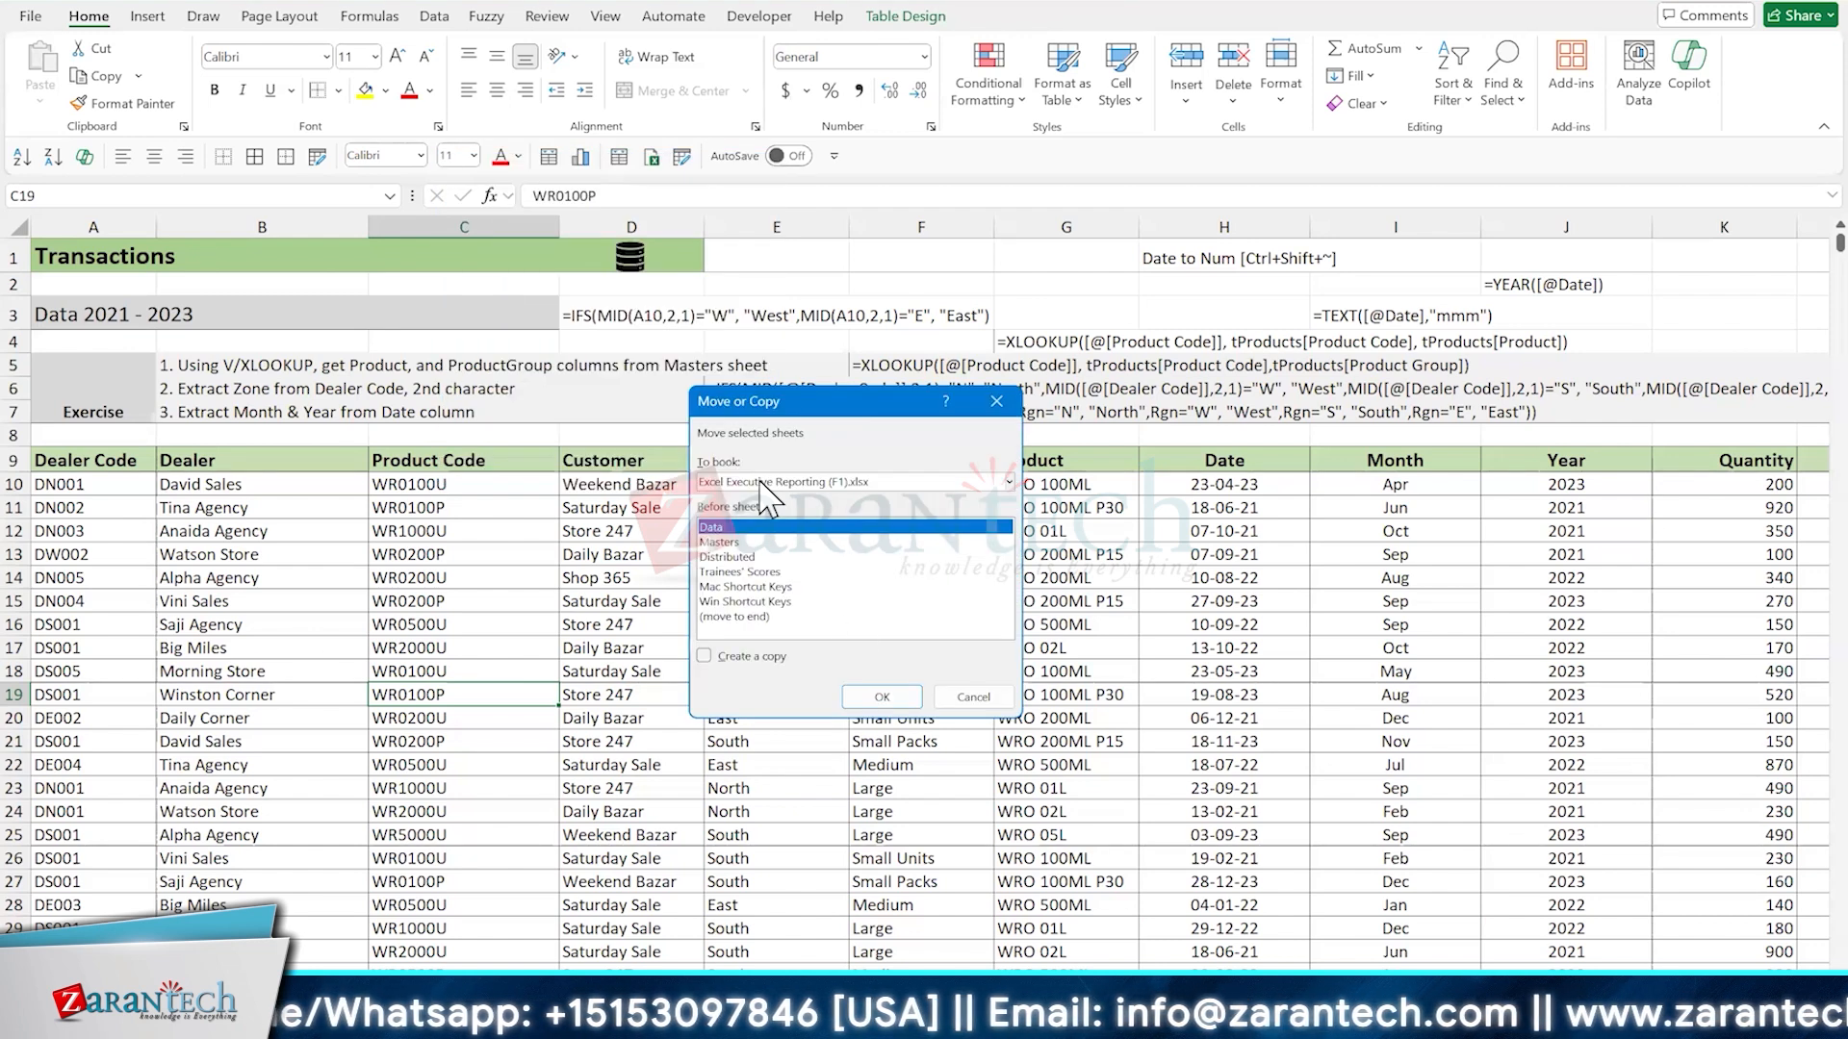
{"action": "left_click", "coordinate": [972, 696]}
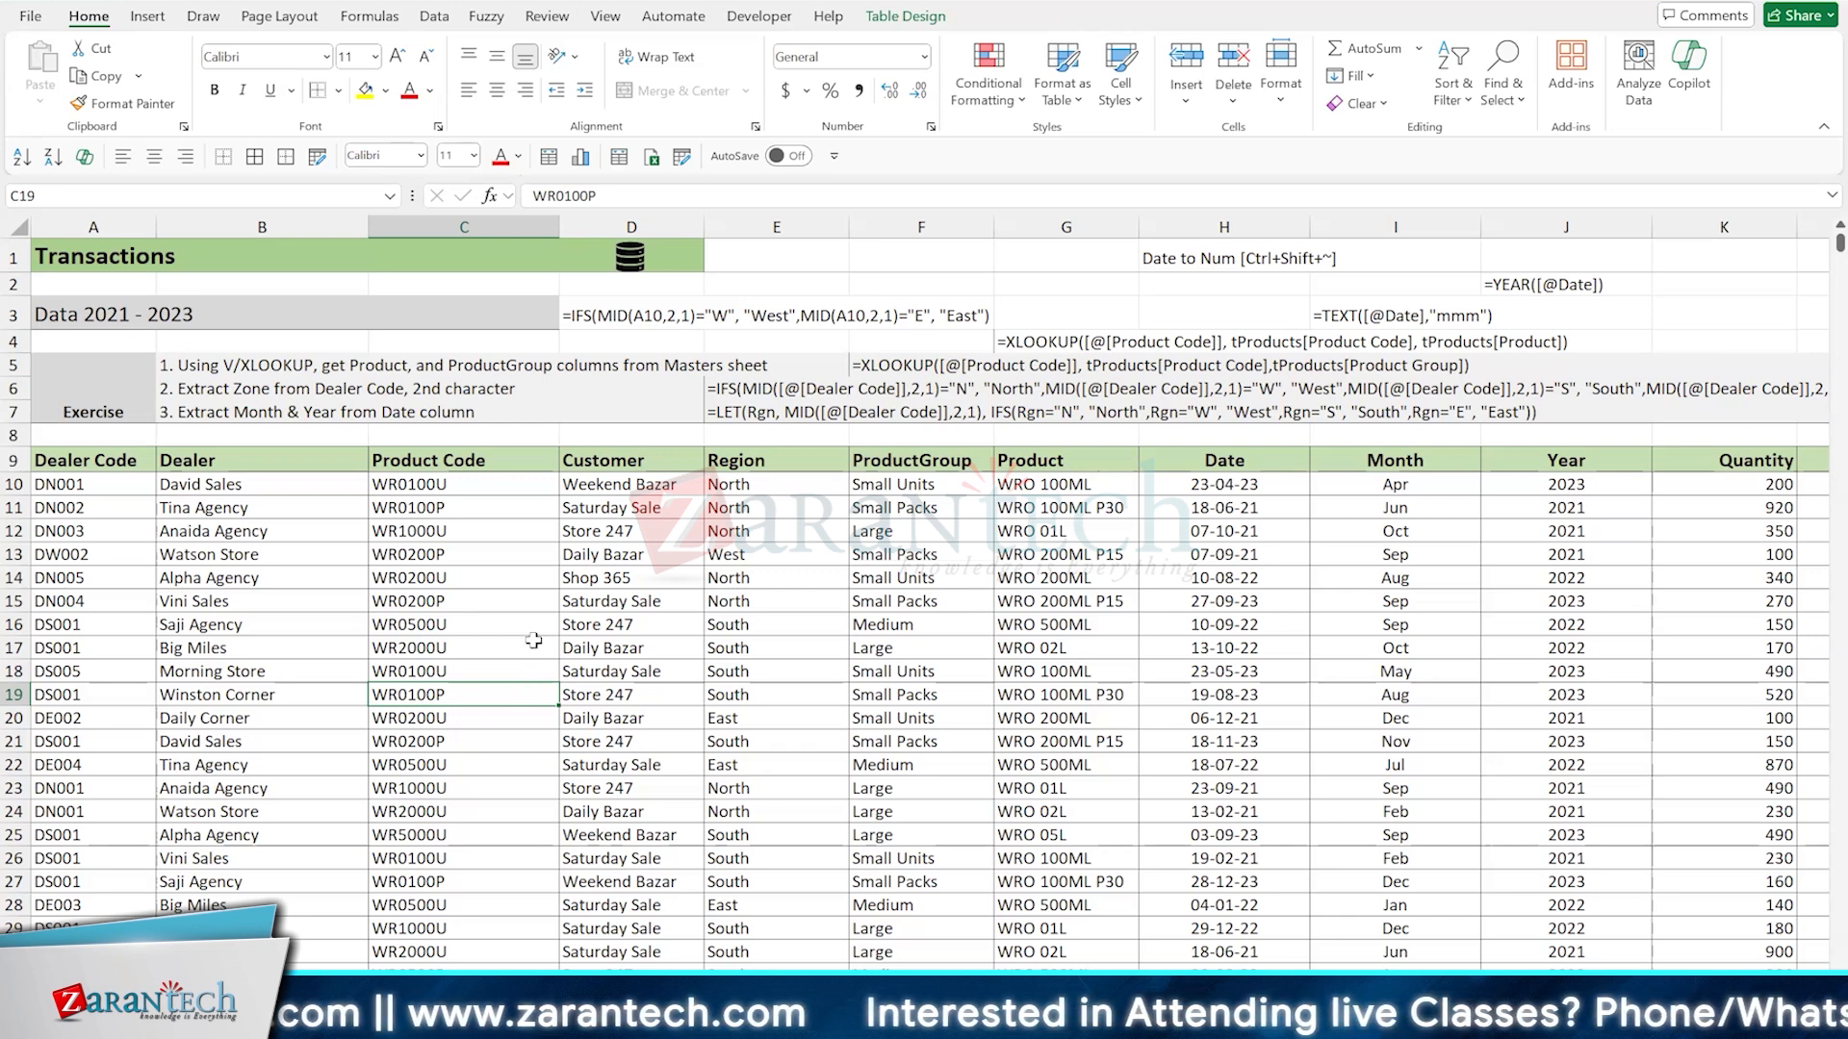
Check the name of the transactions table on the original Data sheet
{"action": "left_click", "coordinate": [624, 633]}
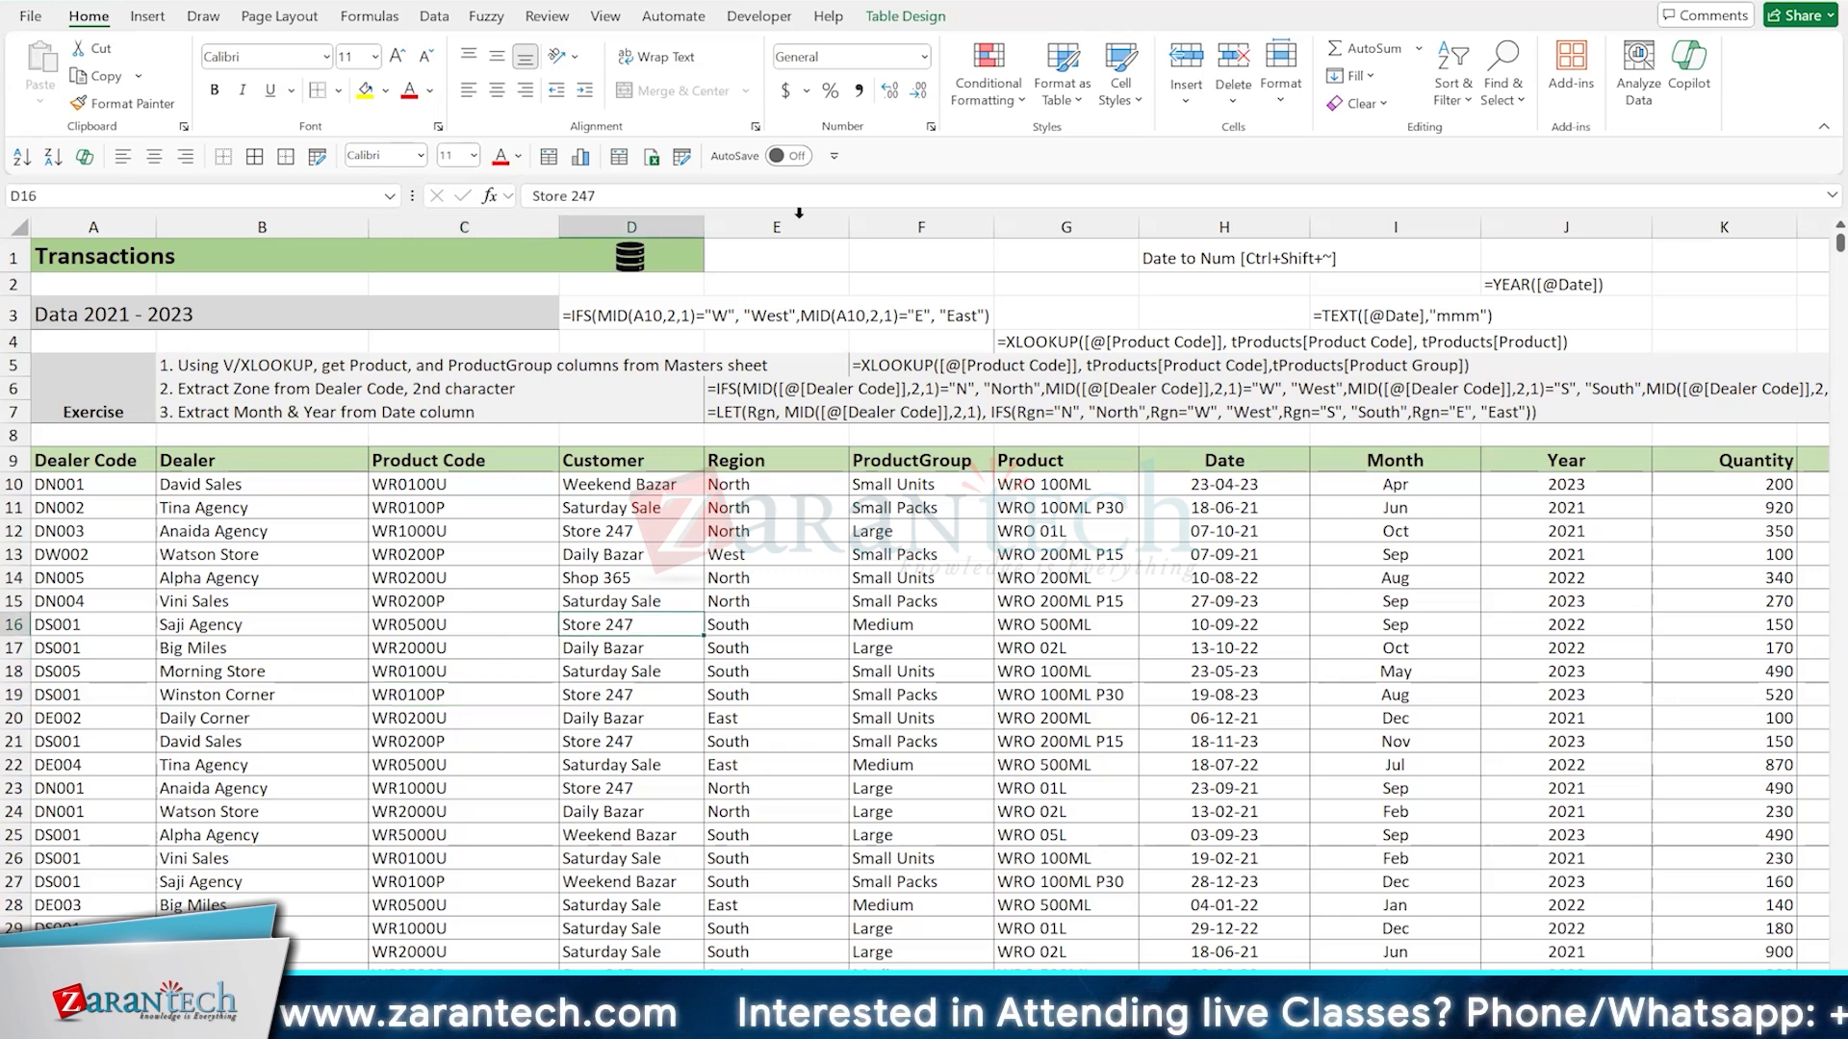
{"action": "left_click", "coordinate": [905, 17]}
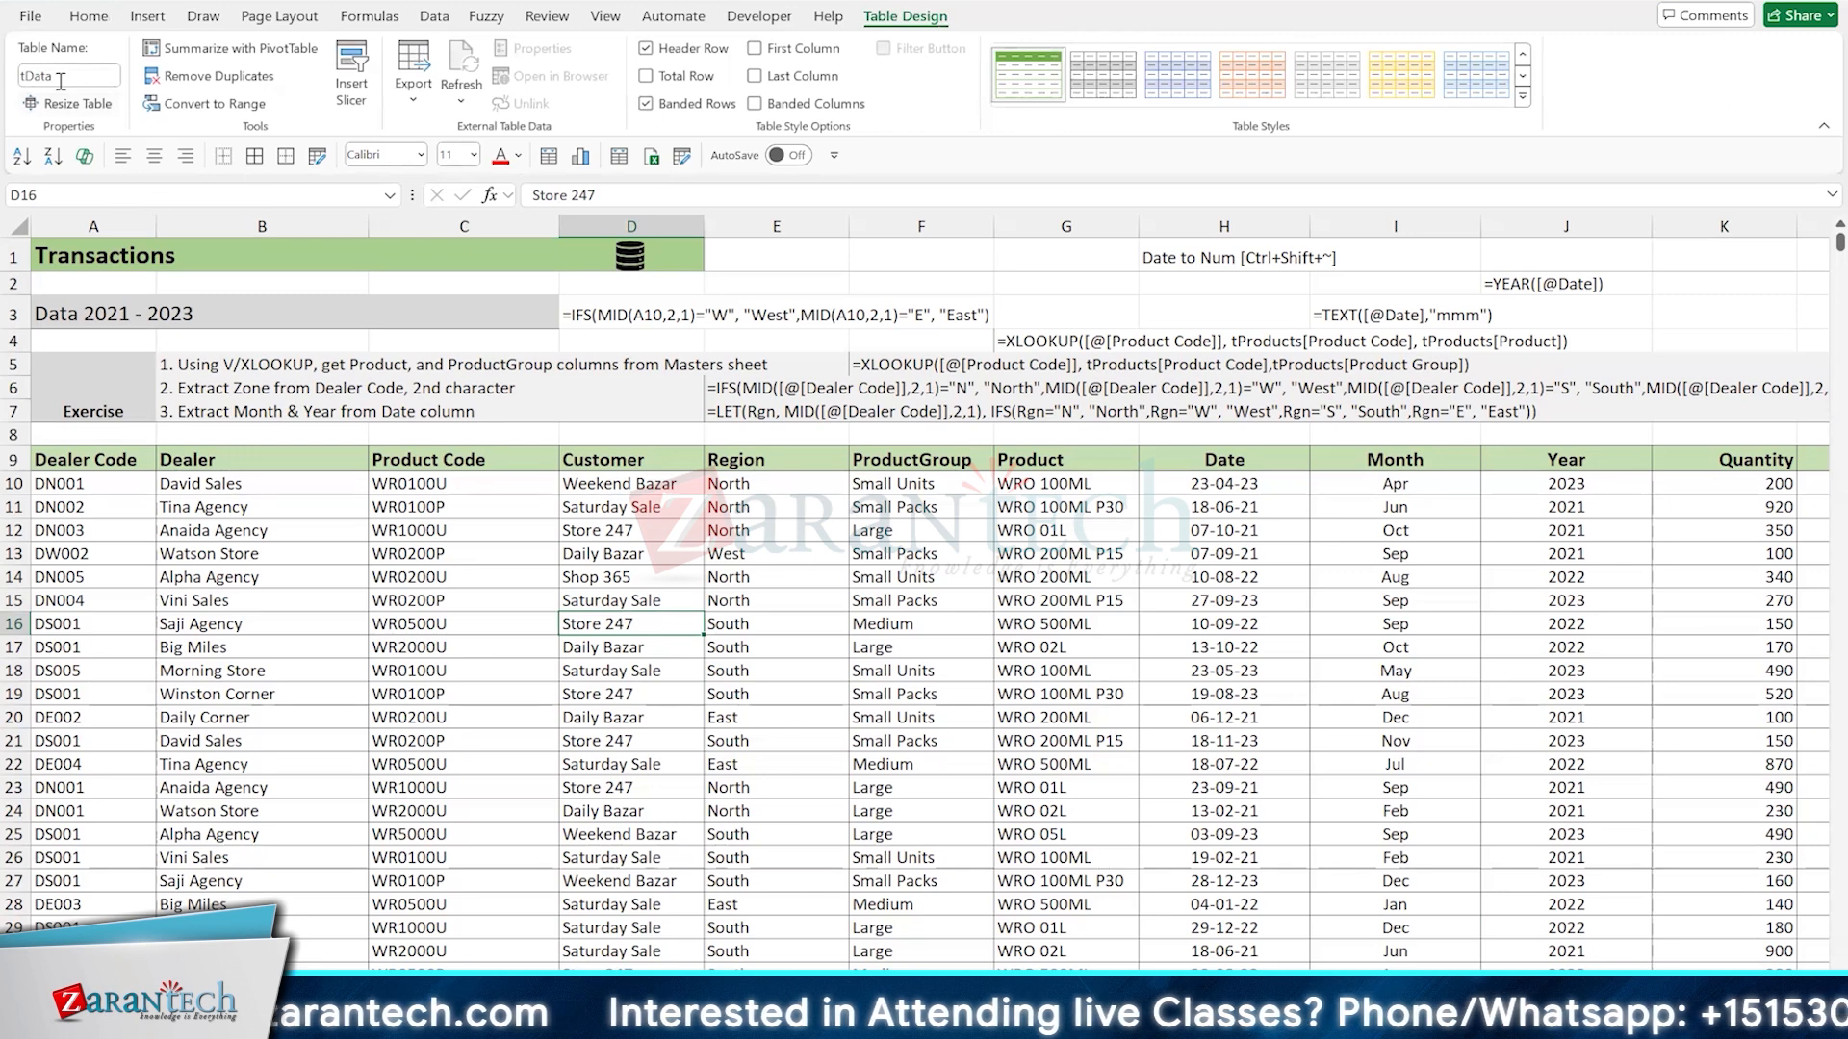
{"action": "left_click", "coordinate": [598, 502]}
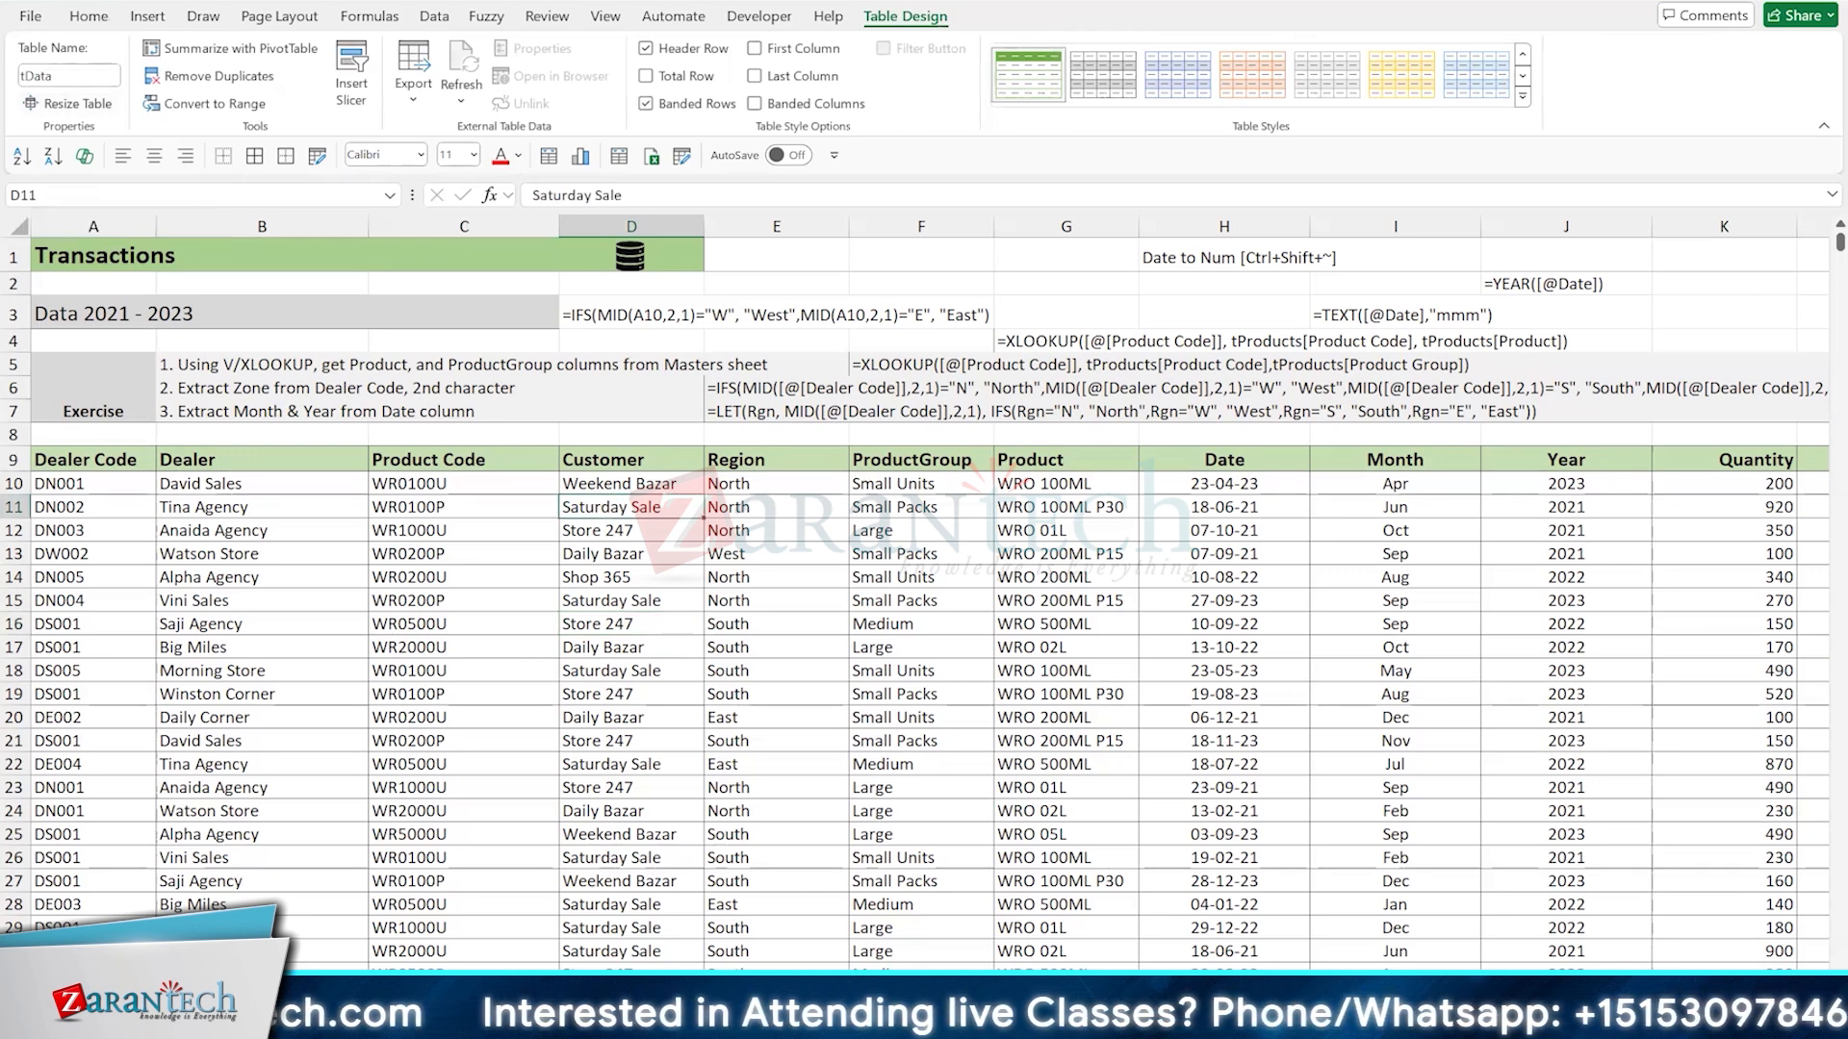
{"action": "left_click", "coordinate": [539, 688]}
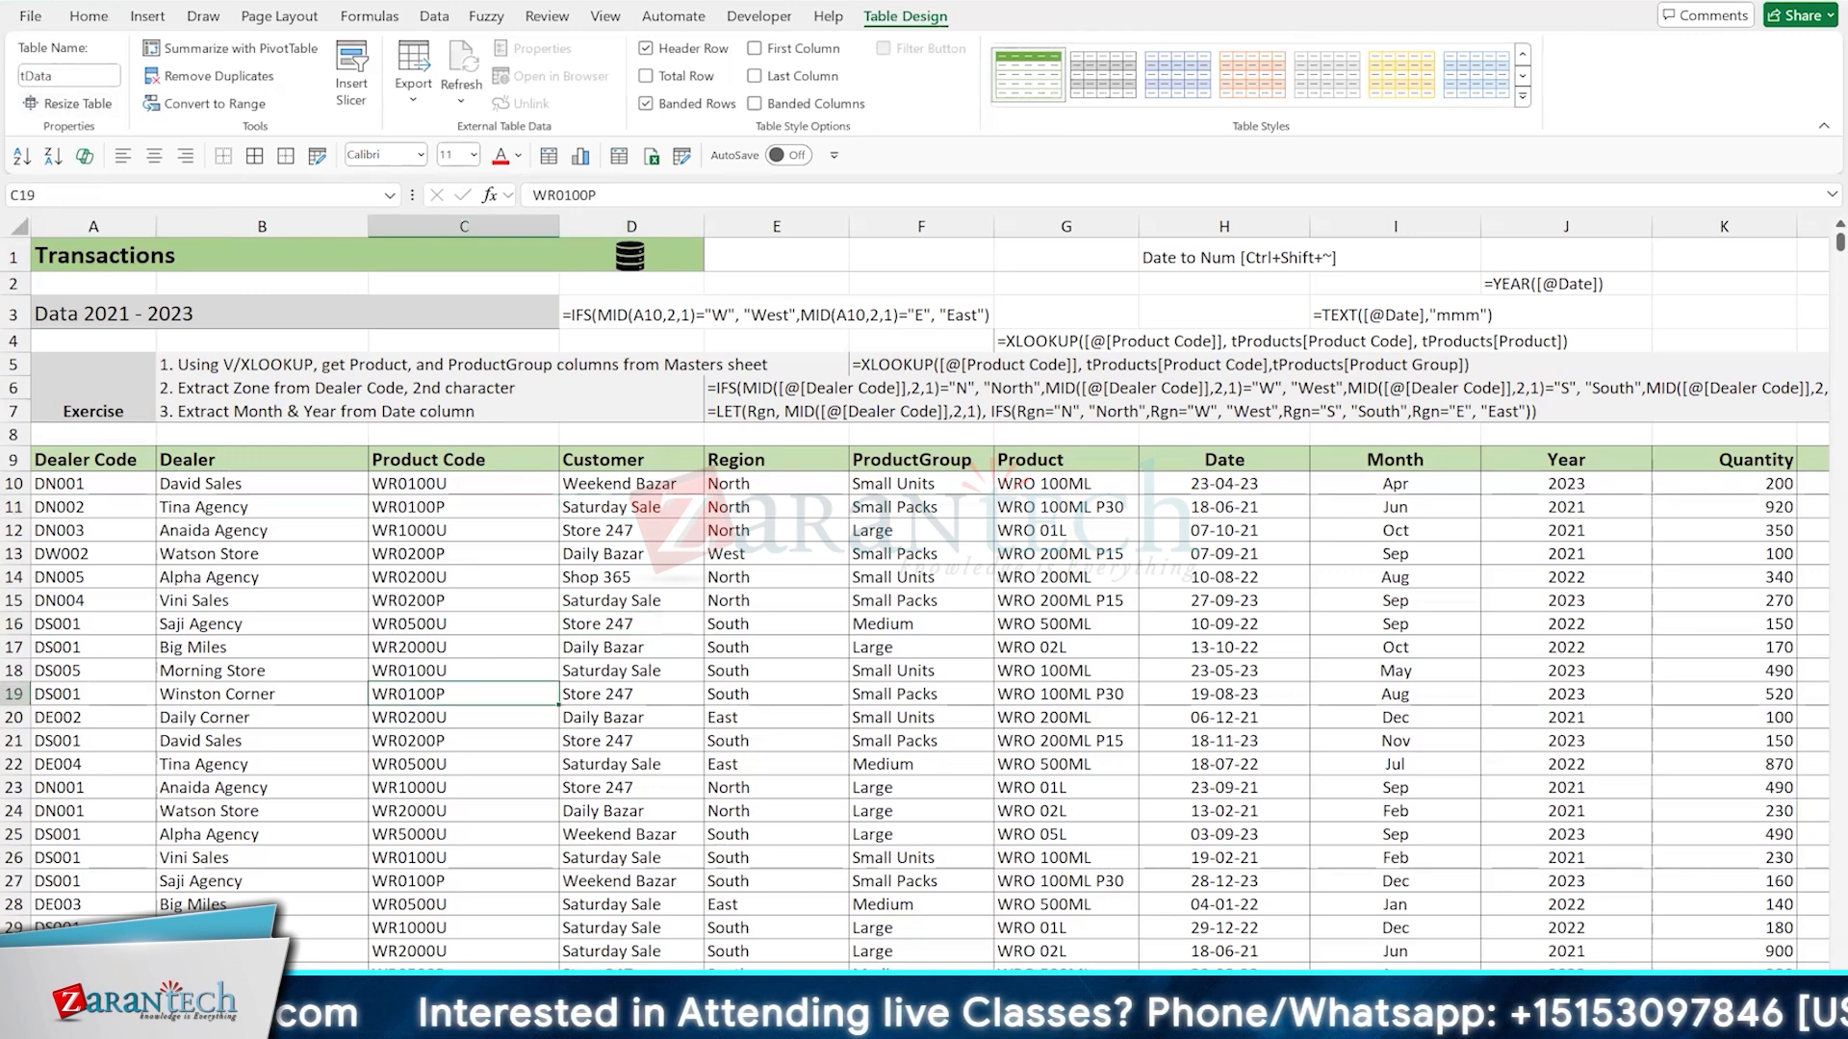
Rename the transactions table on the copied Data sheet to qData
{"action": "left_click", "coordinate": [563, 648]}
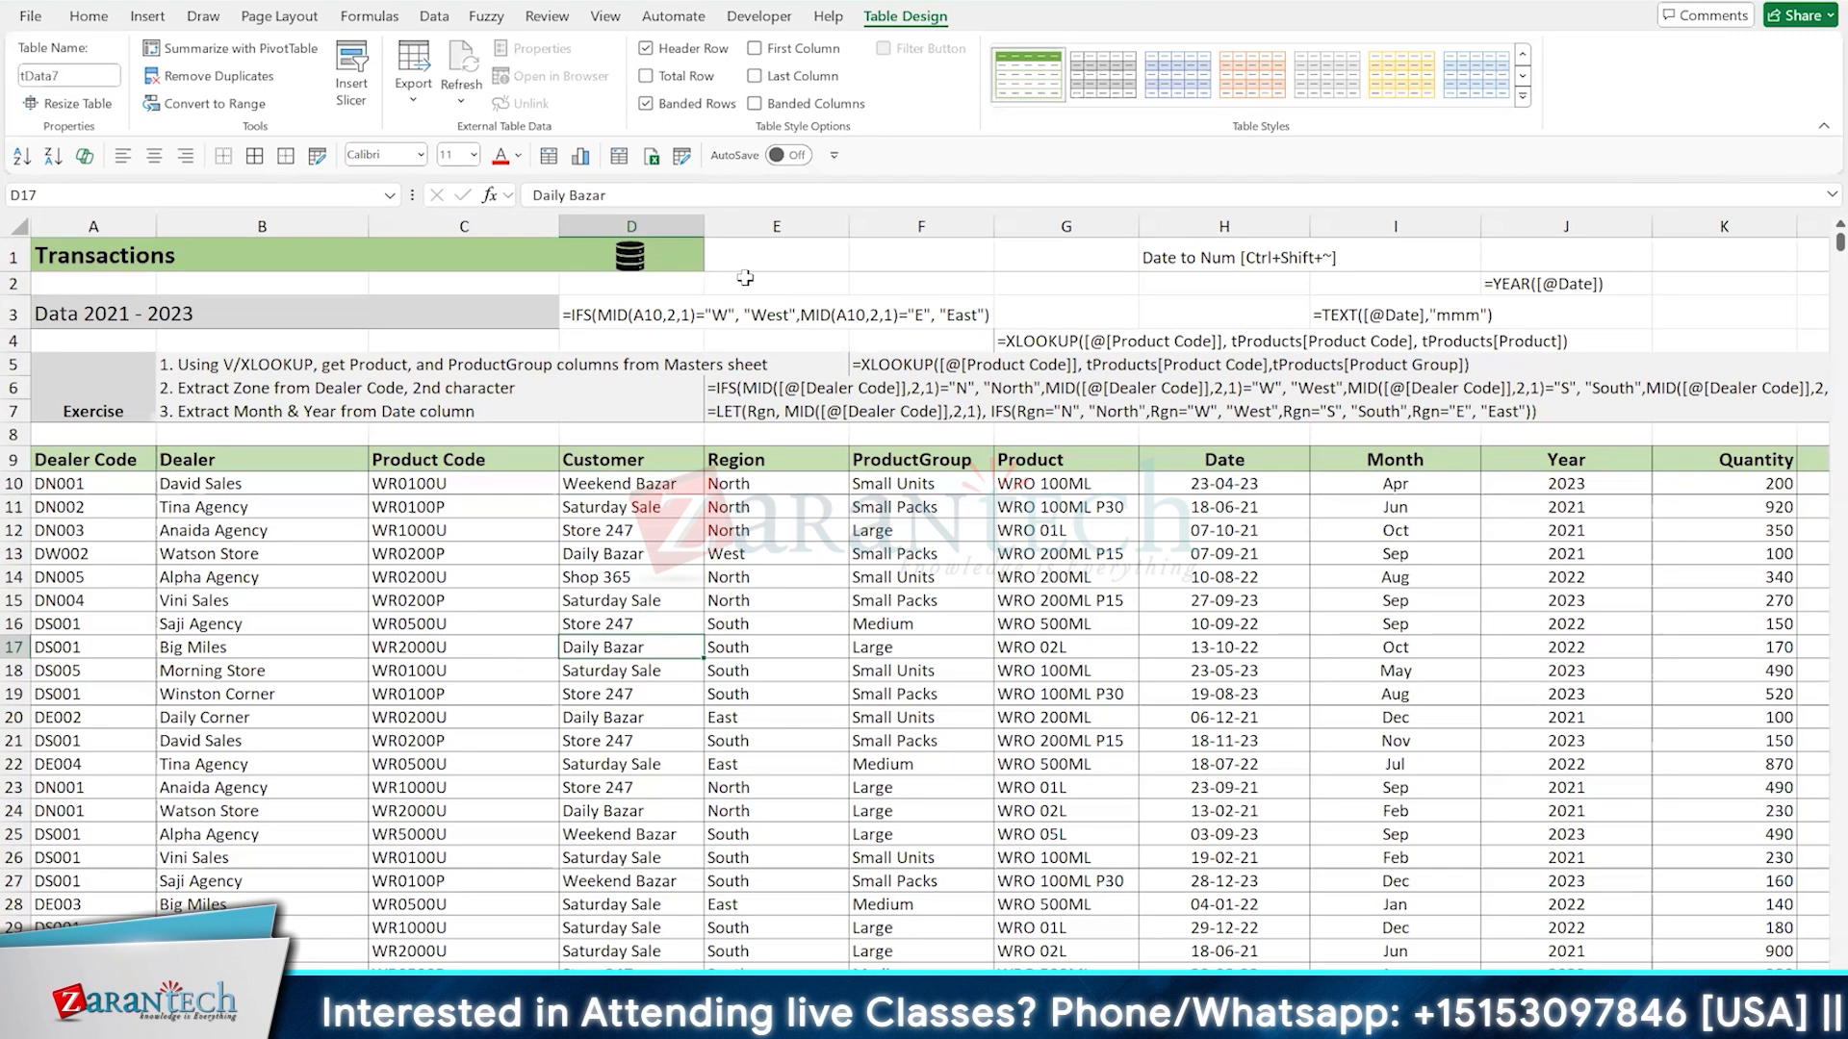
{"action": "left_click", "coordinate": [78, 76]}
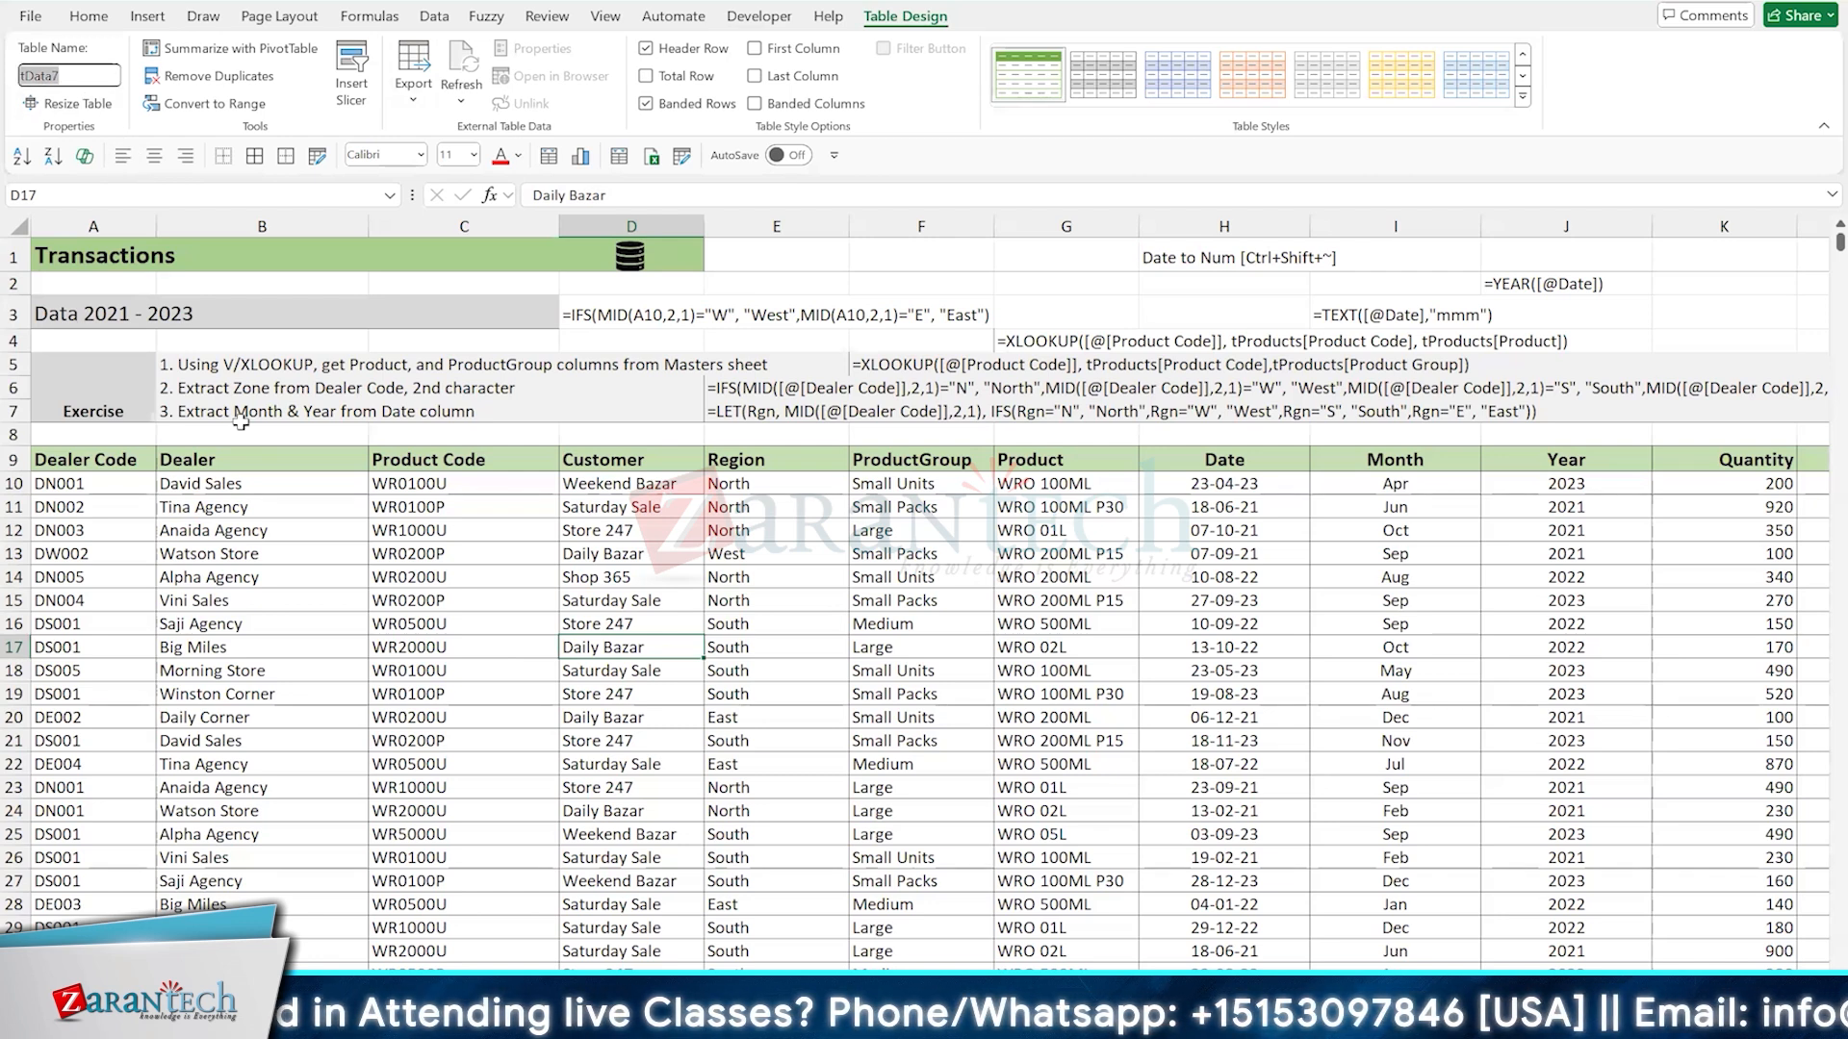
{"action": "key", "text": "End"}
{"action": "key", "text": "BackSpace"}
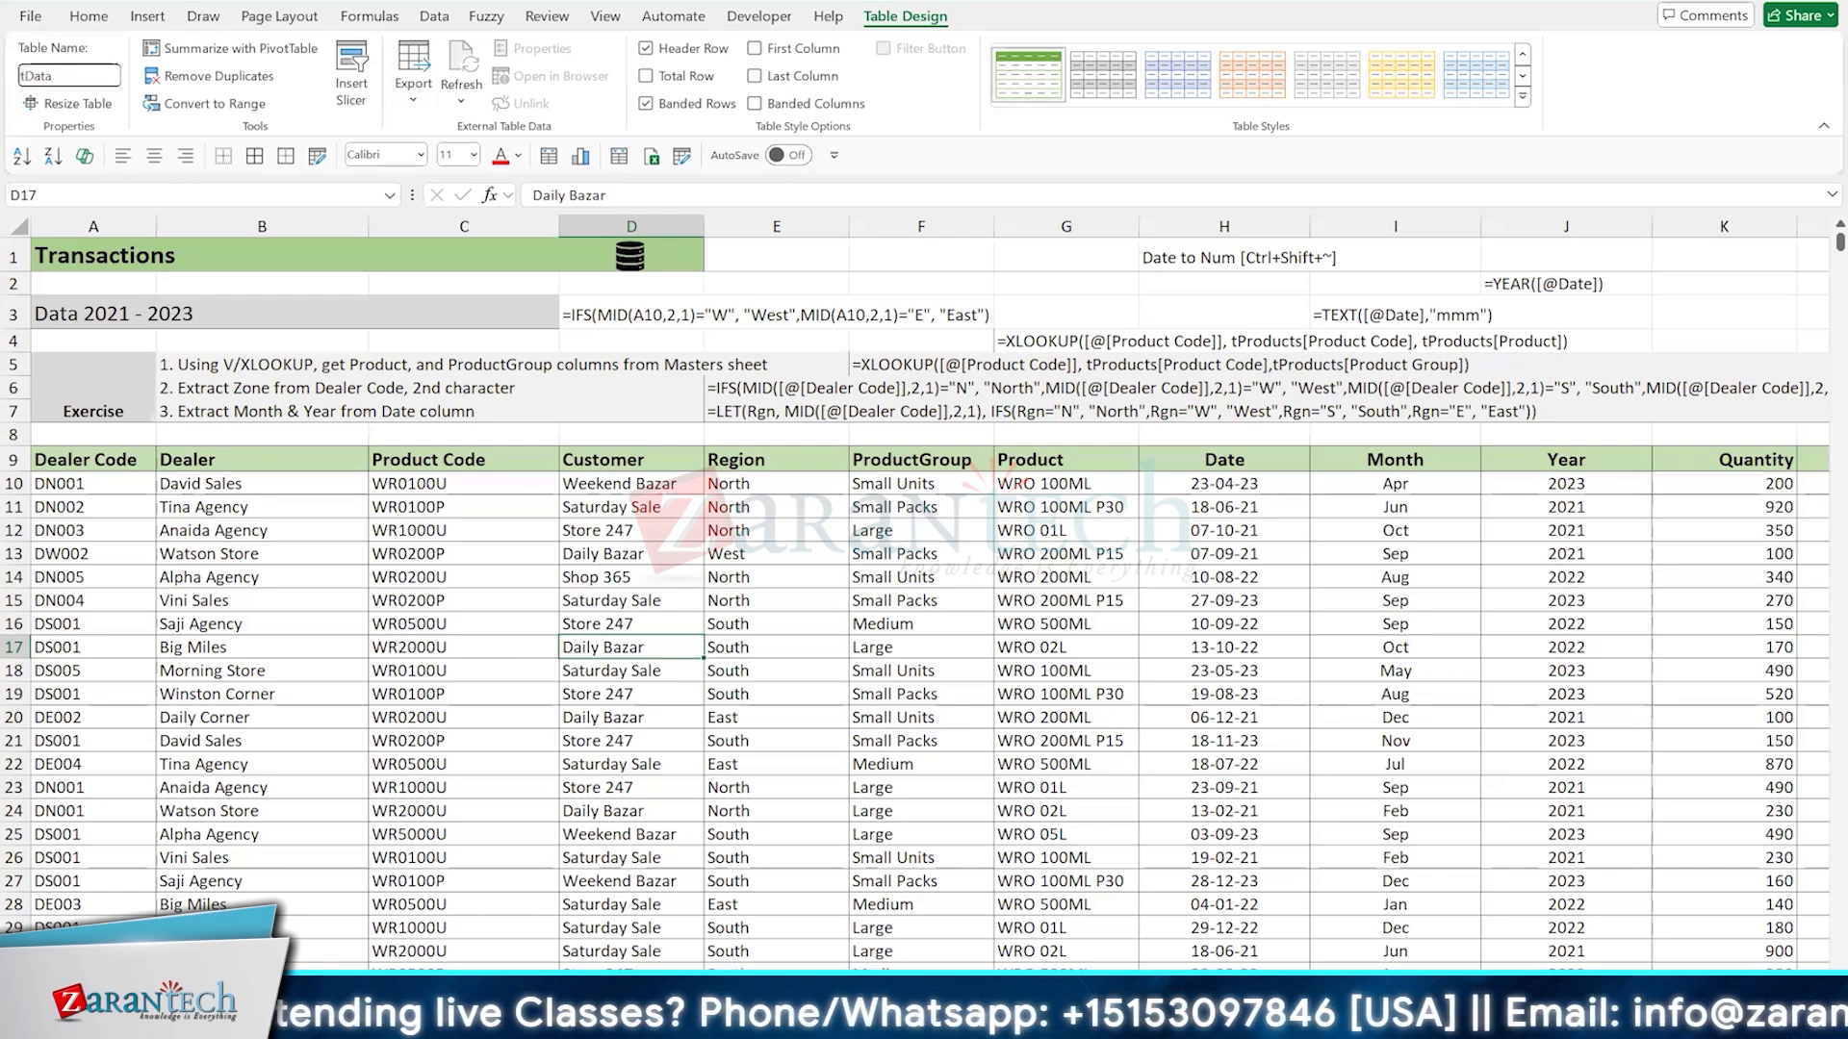
{"action": "key", "text": "Home"}
{"action": "key", "text": "Delete"}
{"action": "type", "text": "q"}
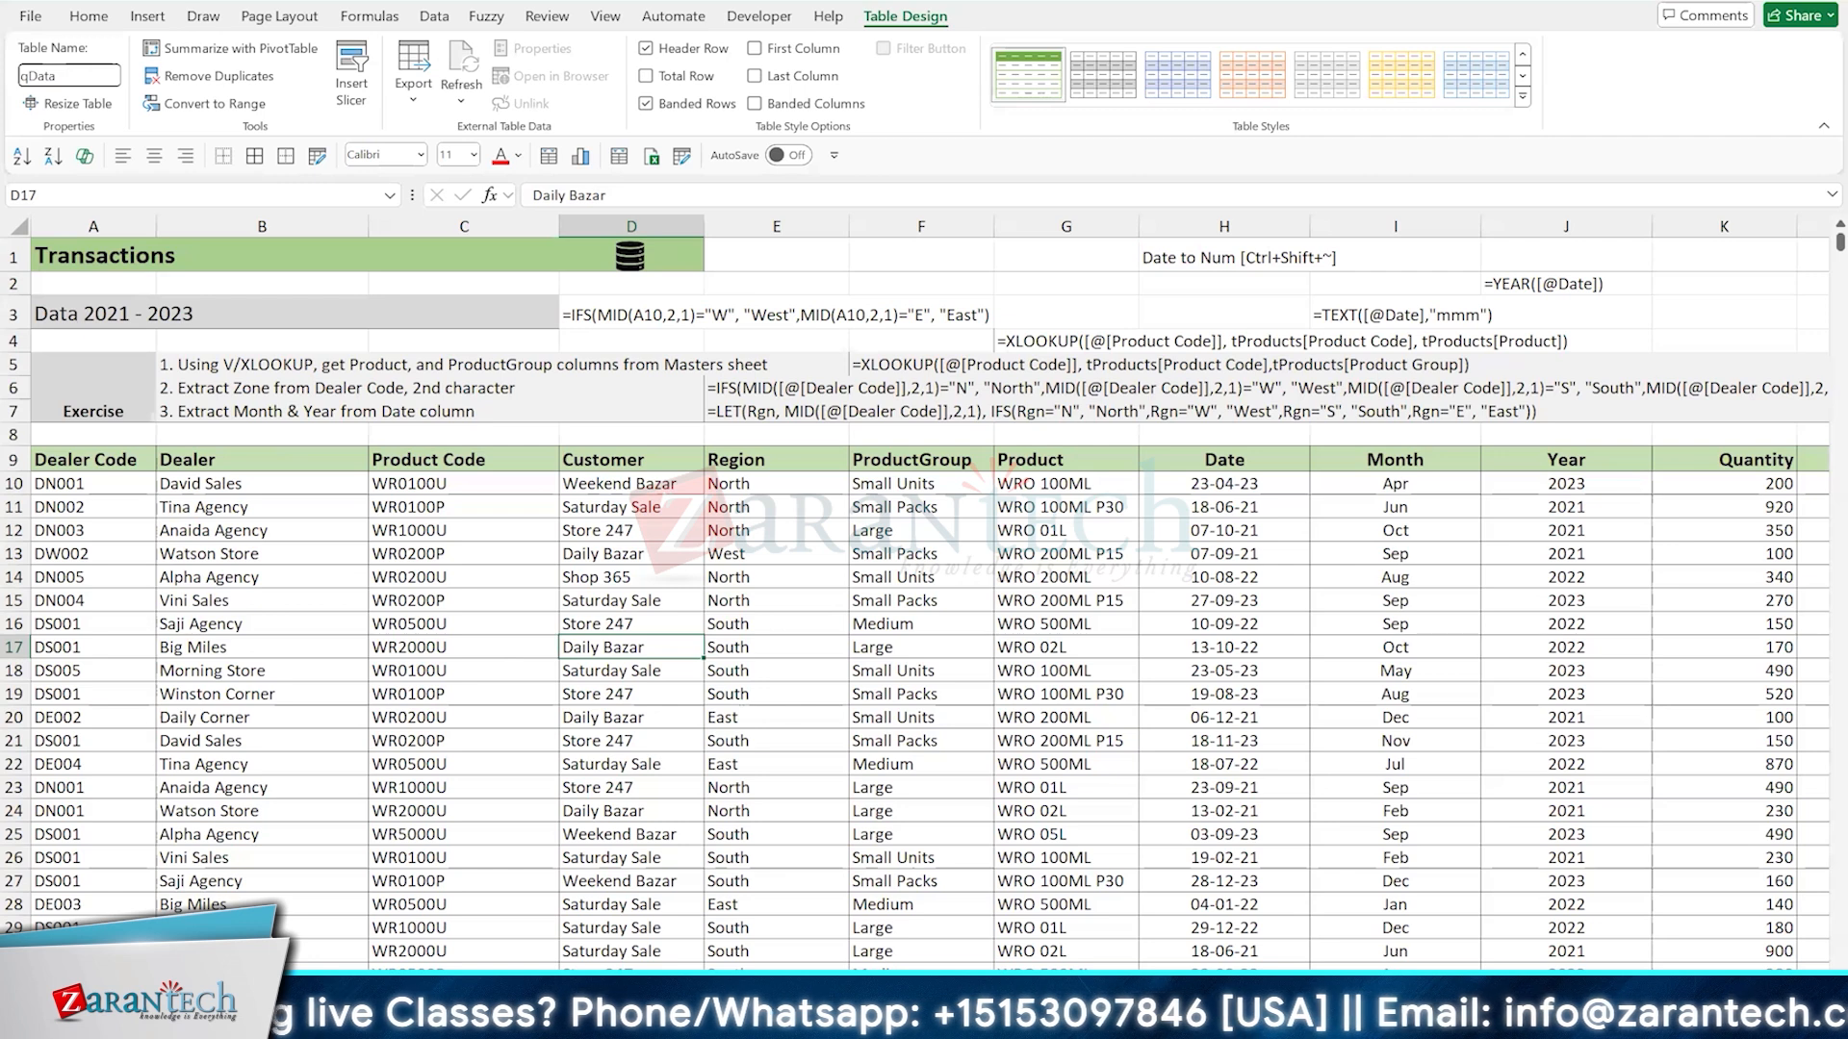
{"action": "left_click", "coordinate": [746, 600]}
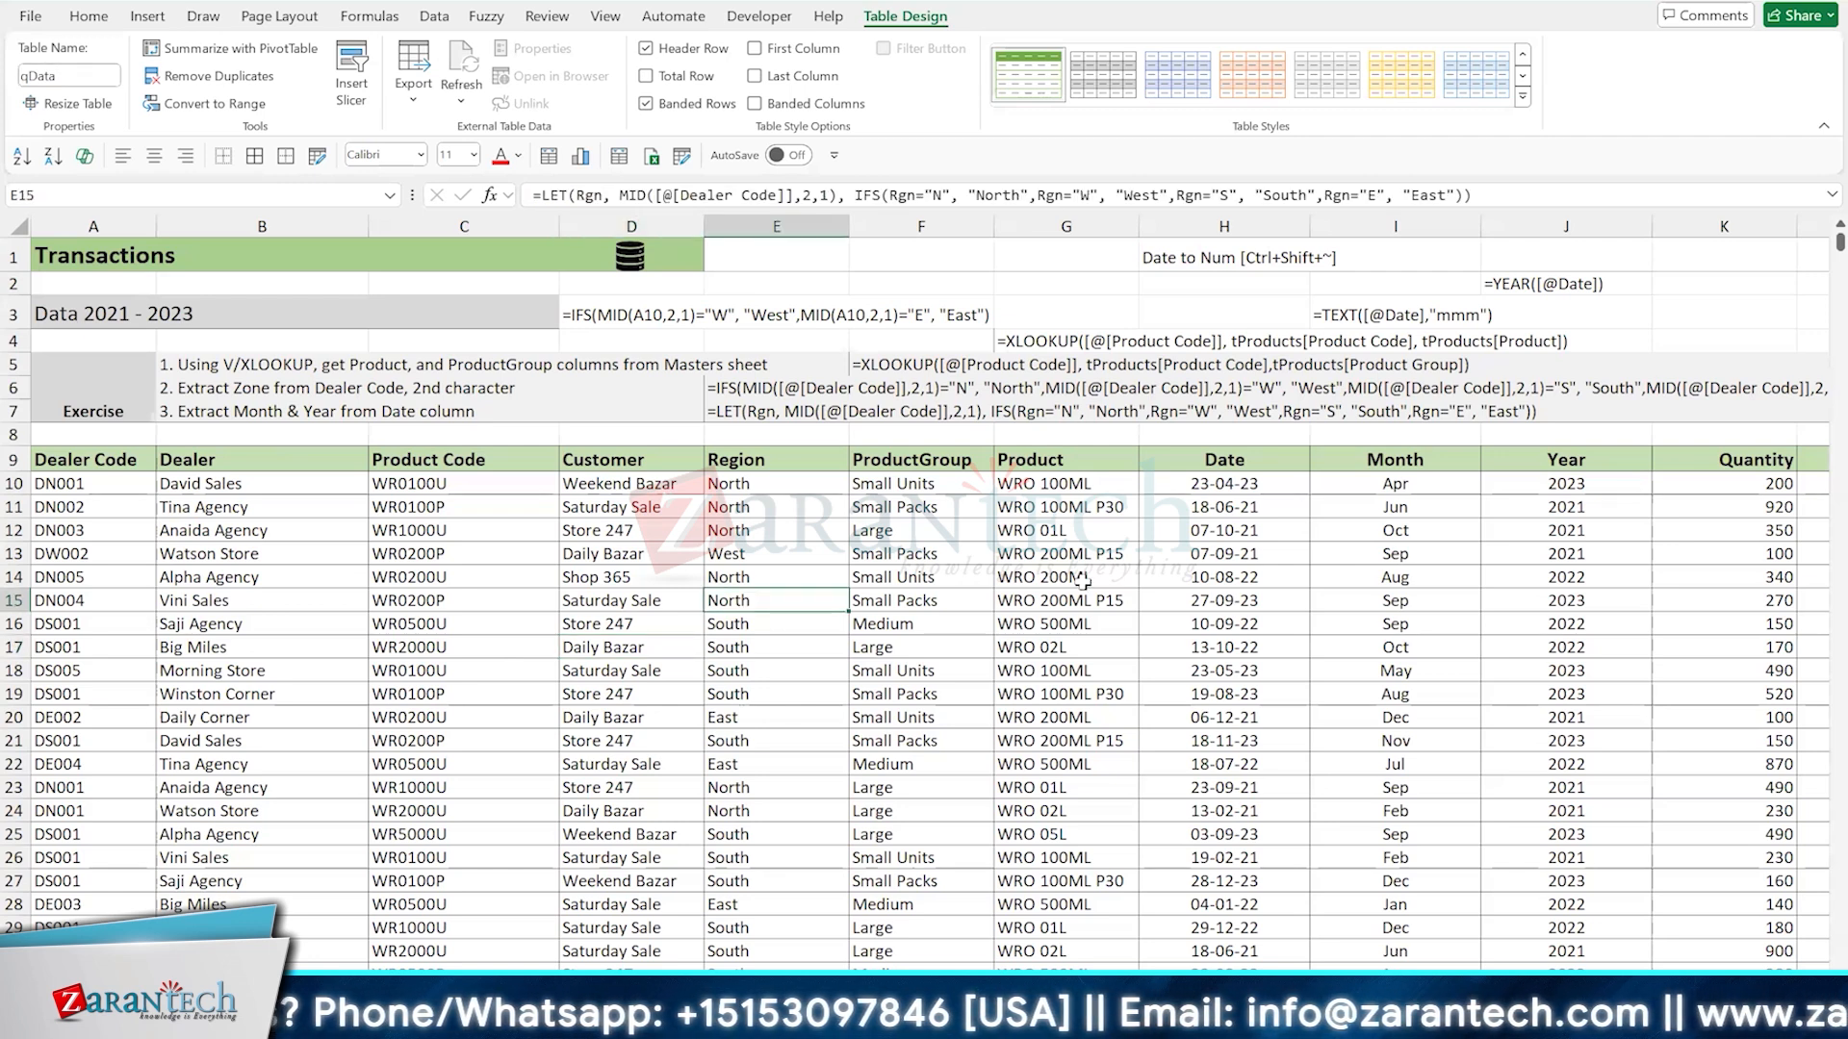
{"action": "left_click", "coordinate": [929, 464]}
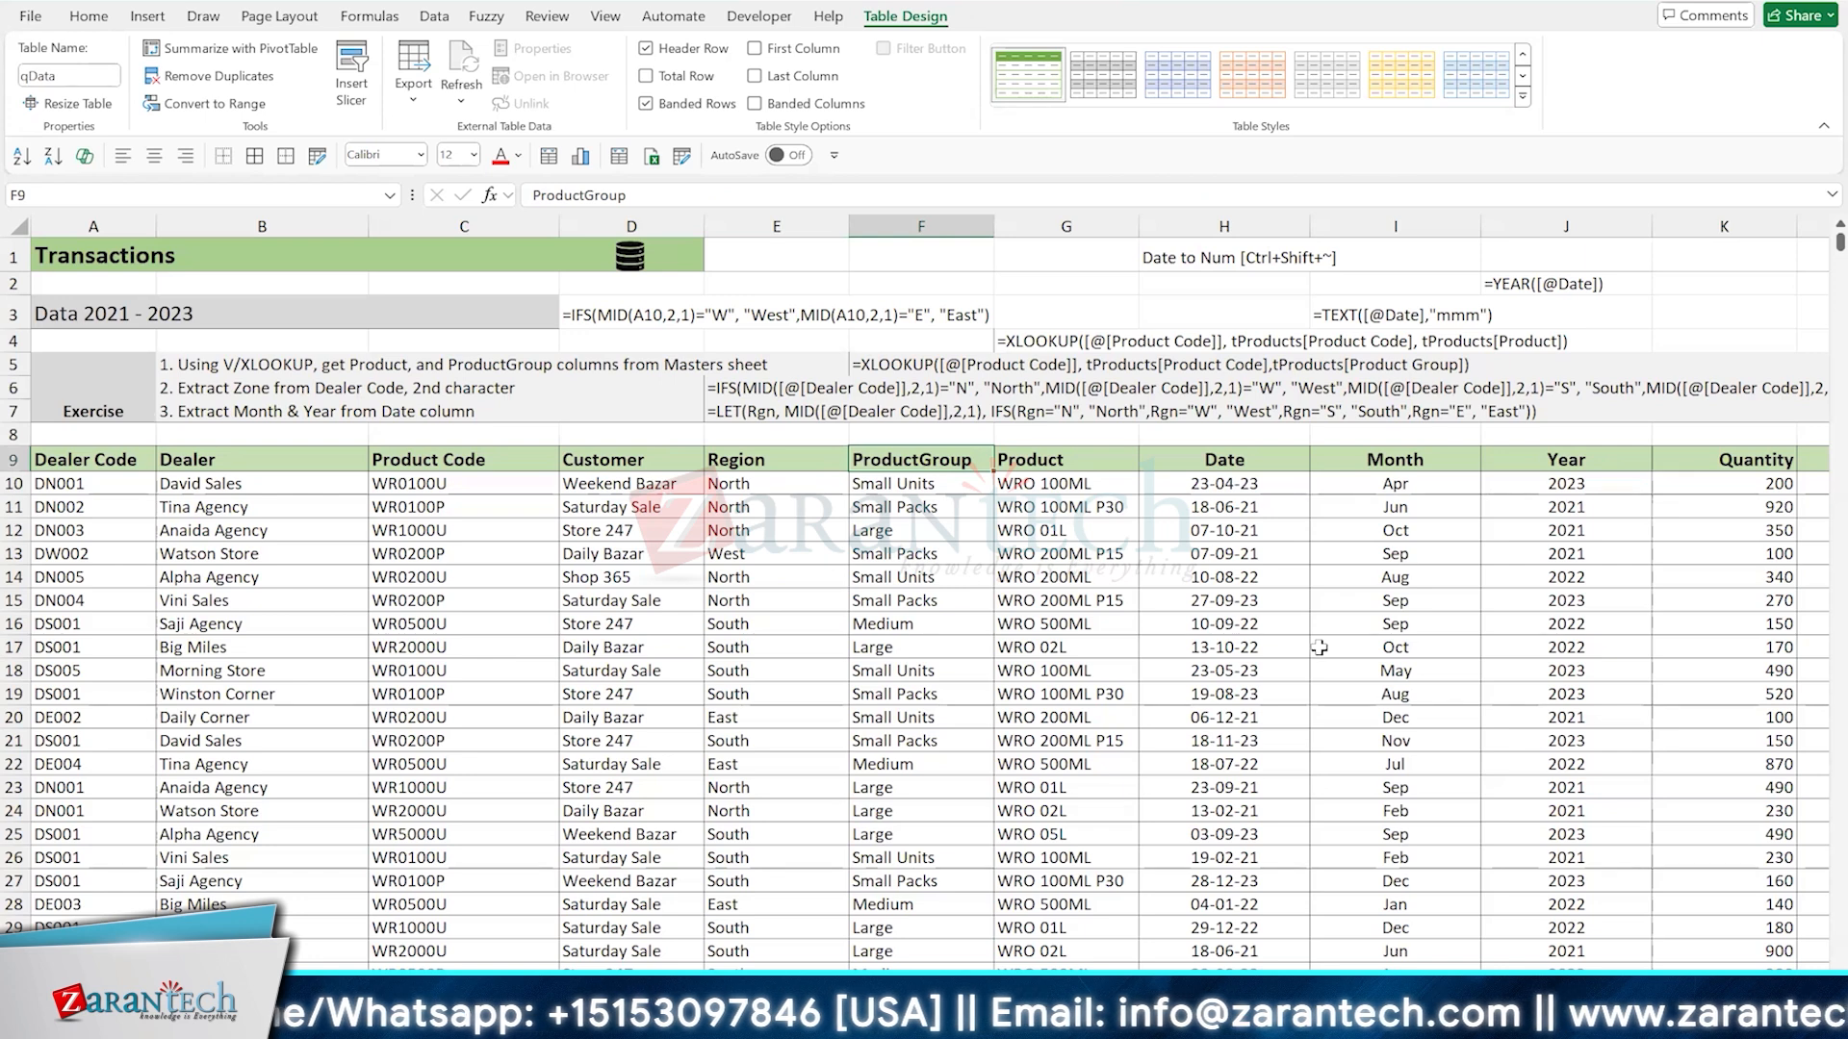
{"action": "left_click", "coordinate": [758, 508]}
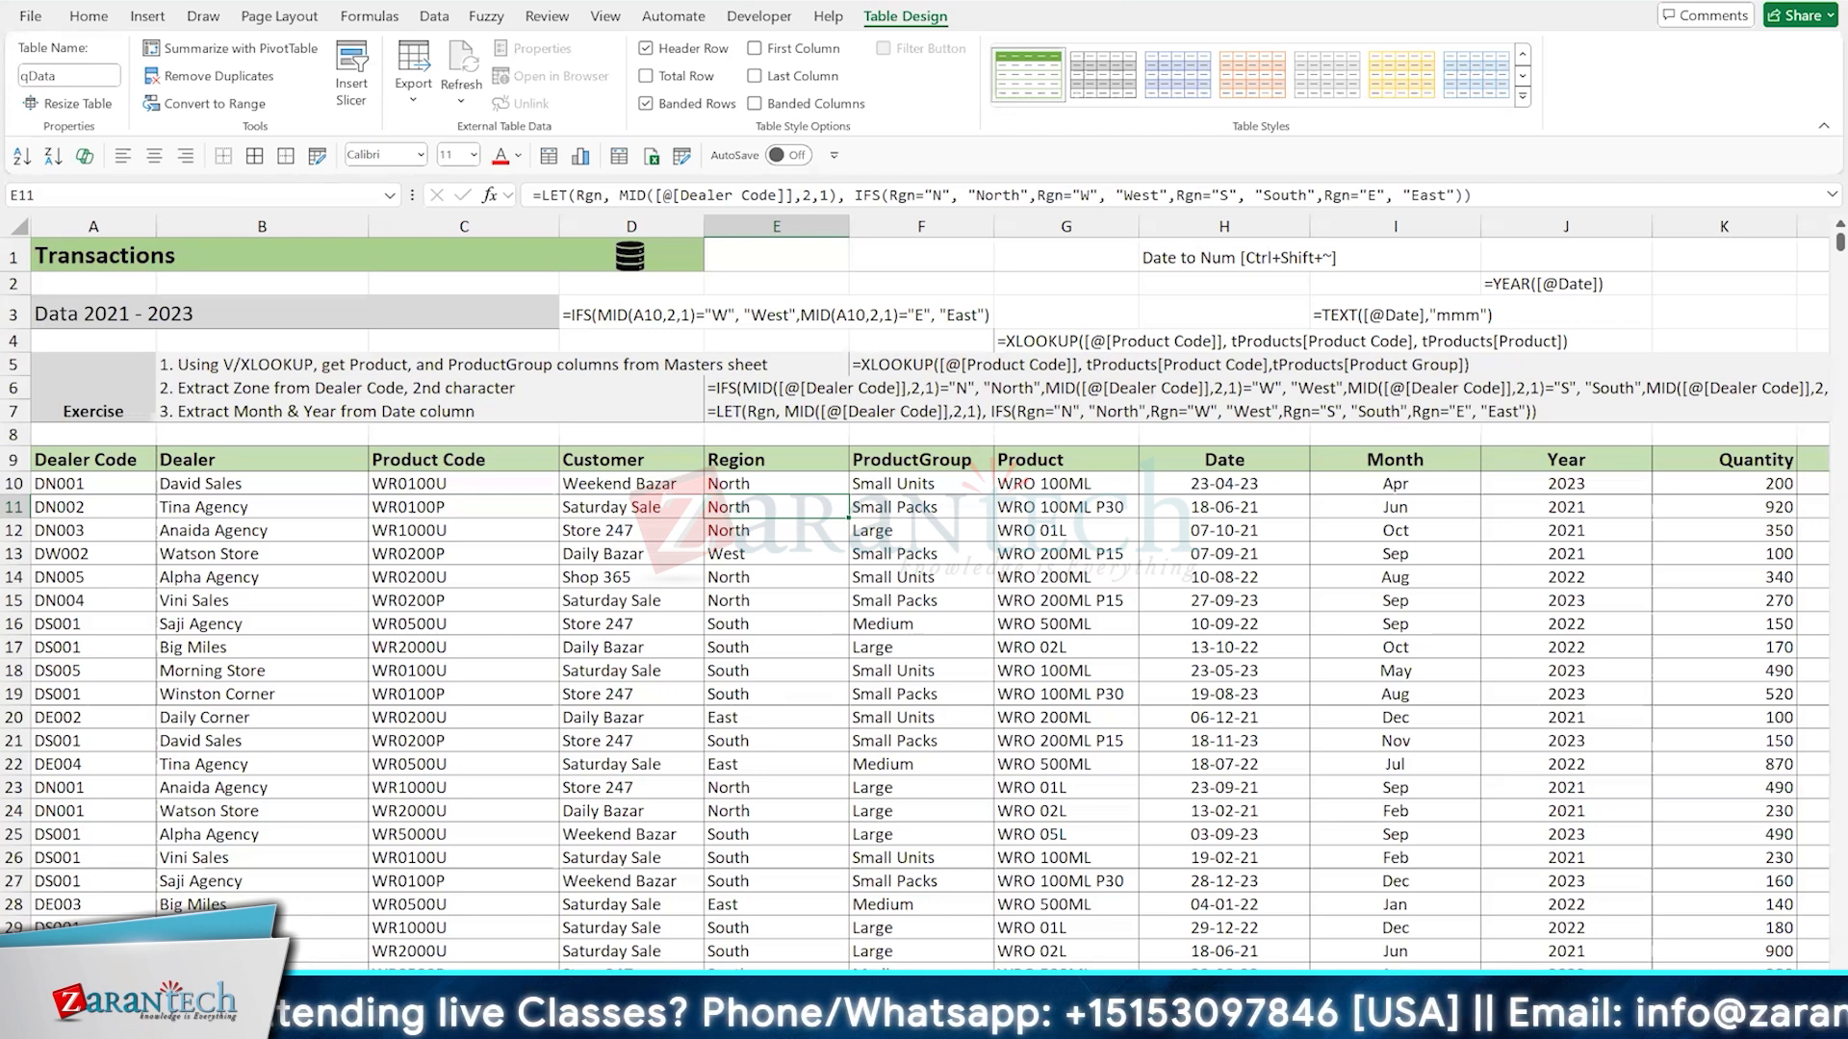
{"action": "key", "text": "alt+Tab"}
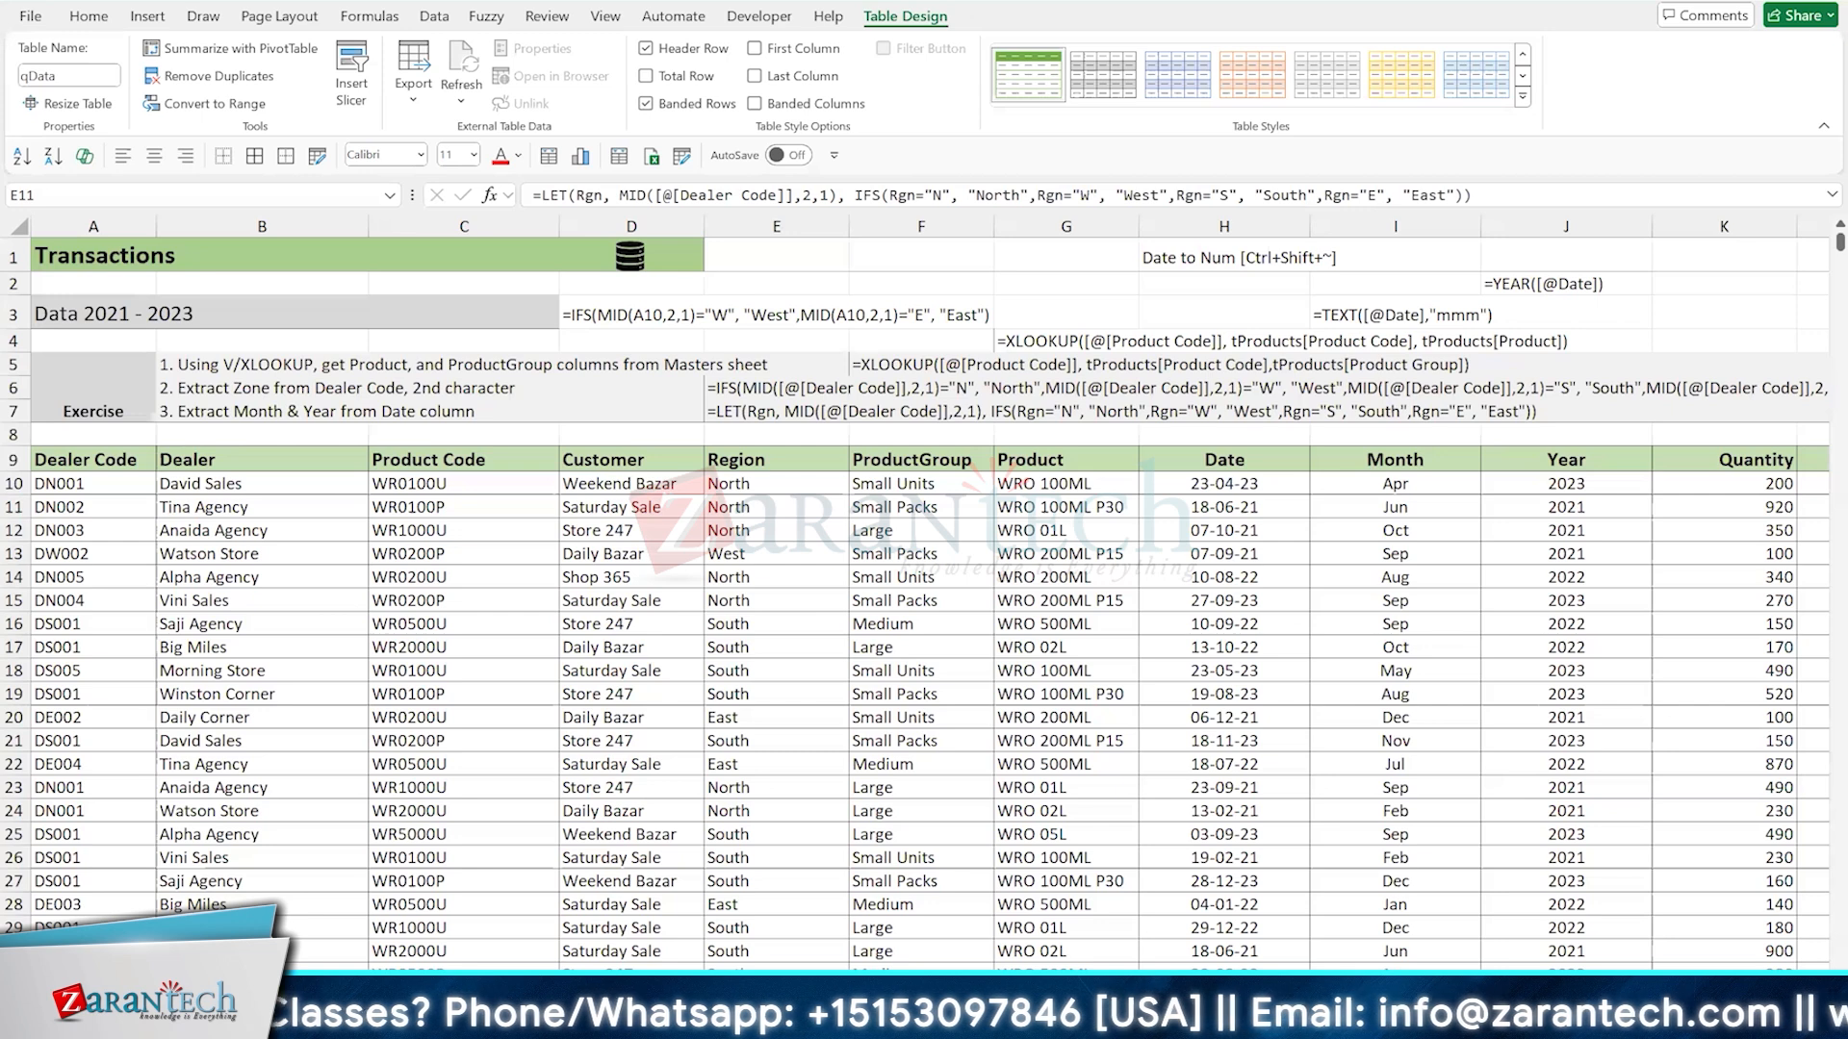
{"action": "key", "text": "alt+e"}
{"action": "key", "text": "l"}
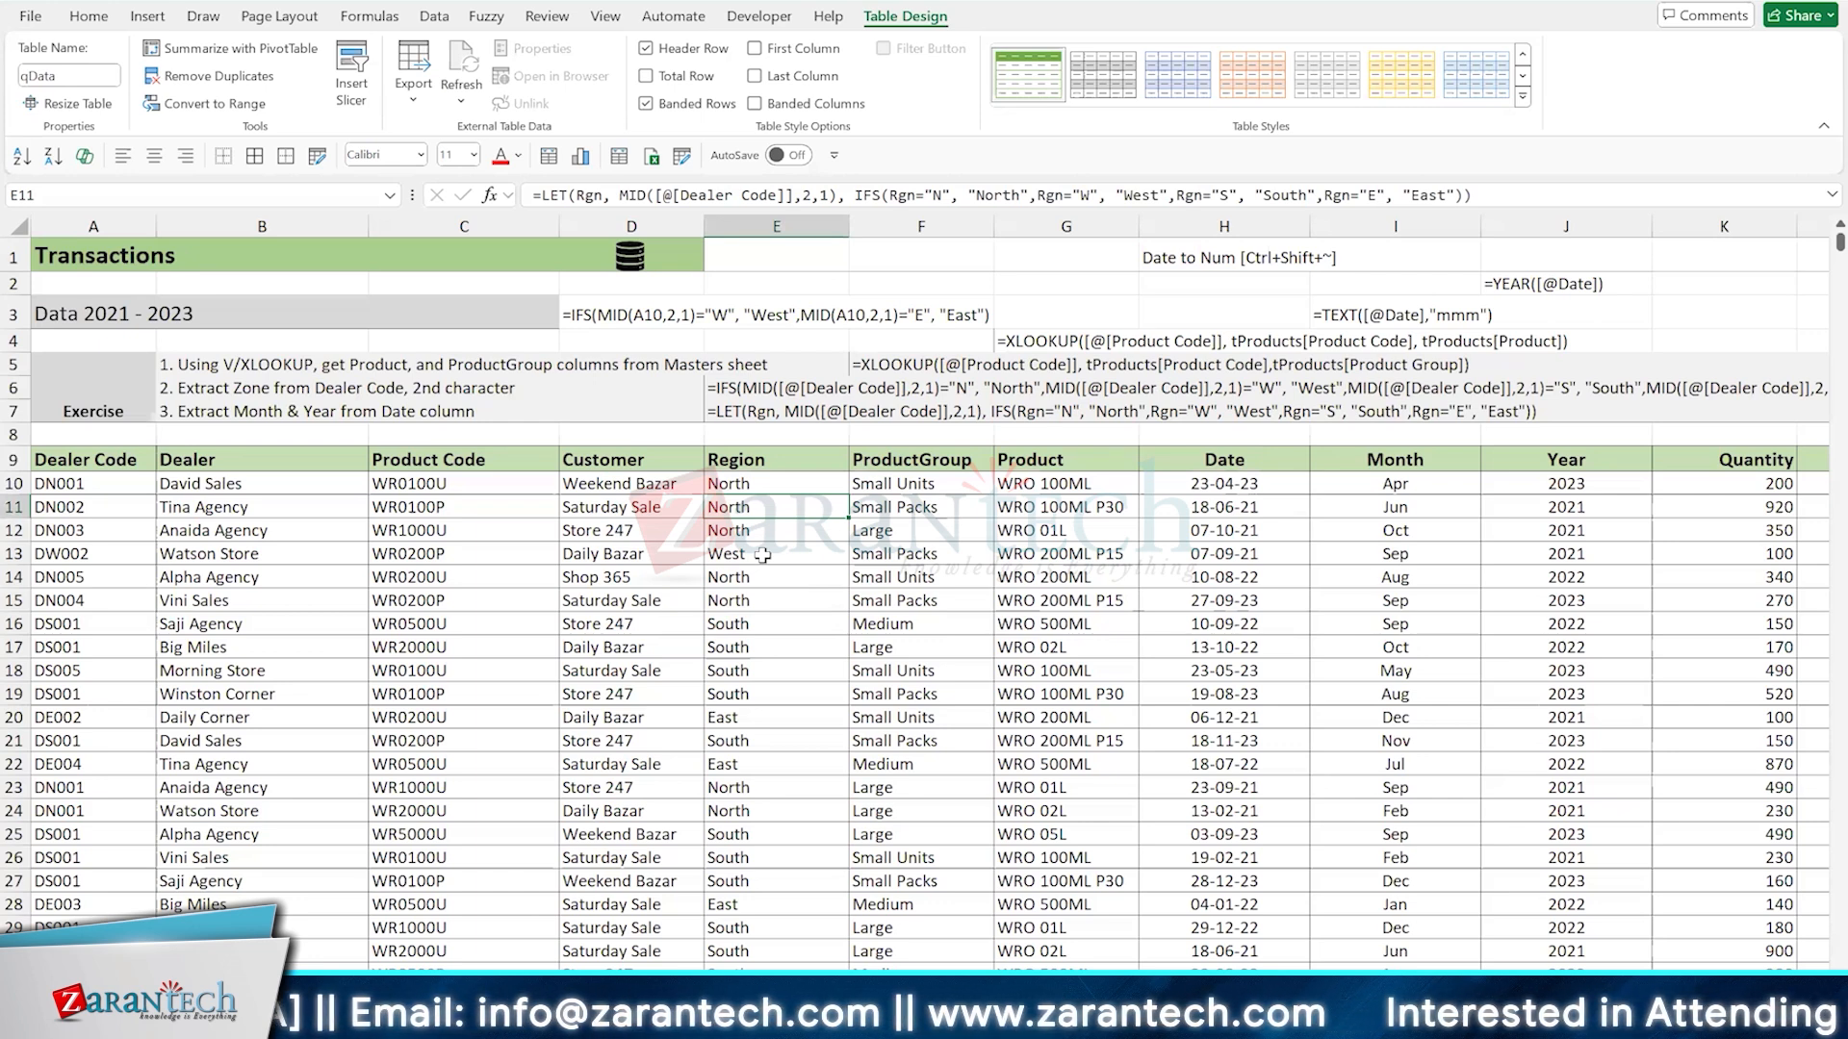
{"action": "key", "text": "alt+e"}
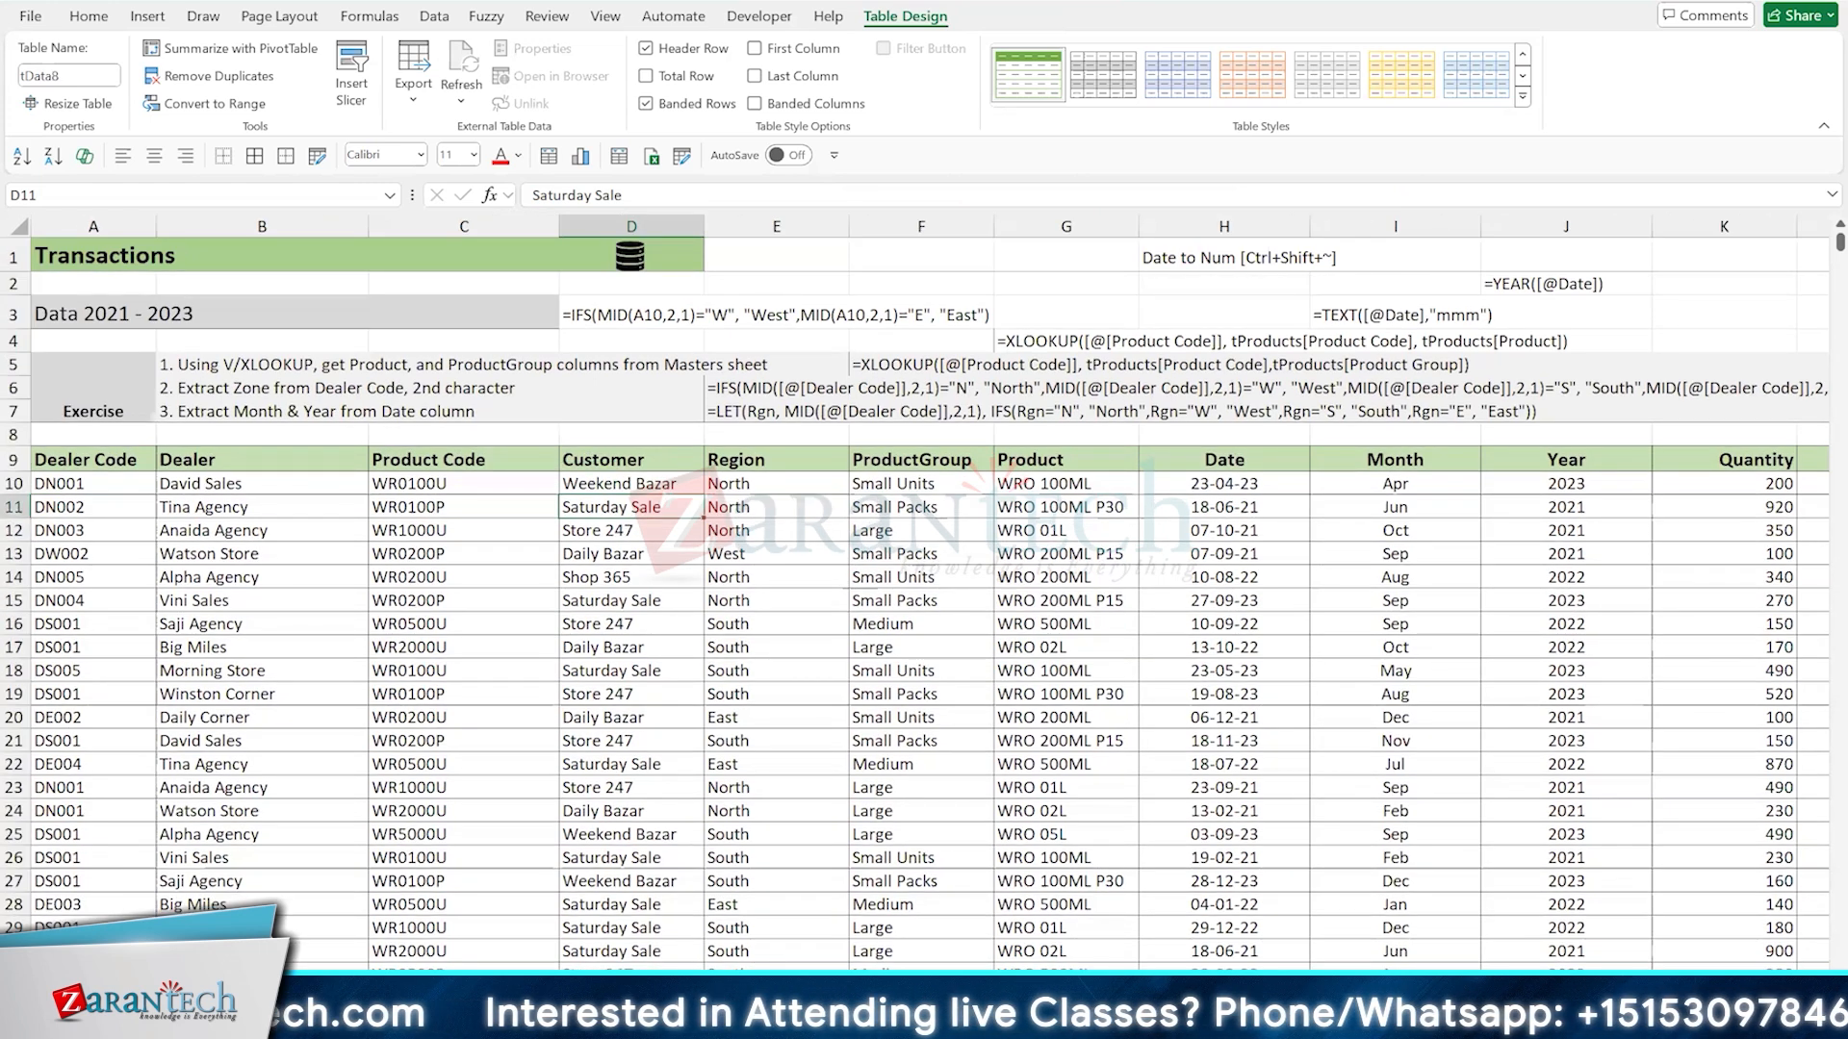
Check the transactions table's name on the original Data sheet against the one on the copied sheet
{"action": "double_click", "coordinate": [252, 999]}
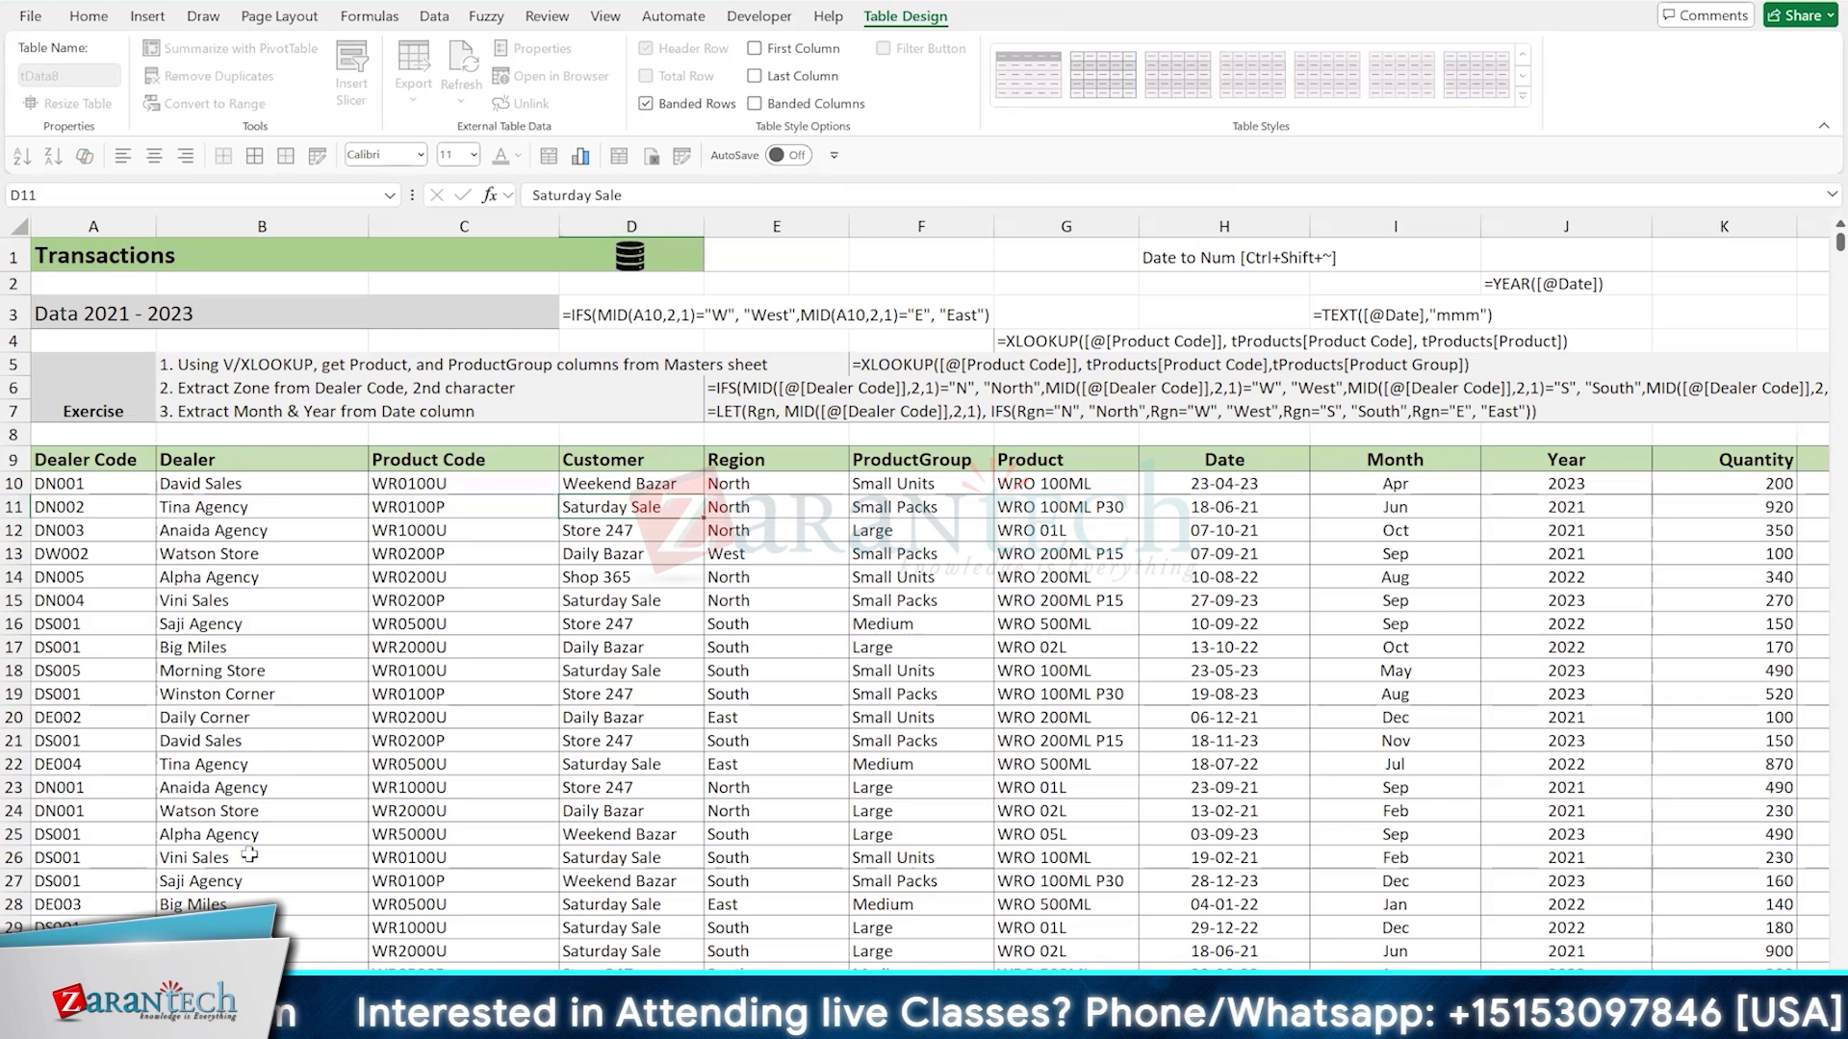
{"action": "key", "text": "Return"}
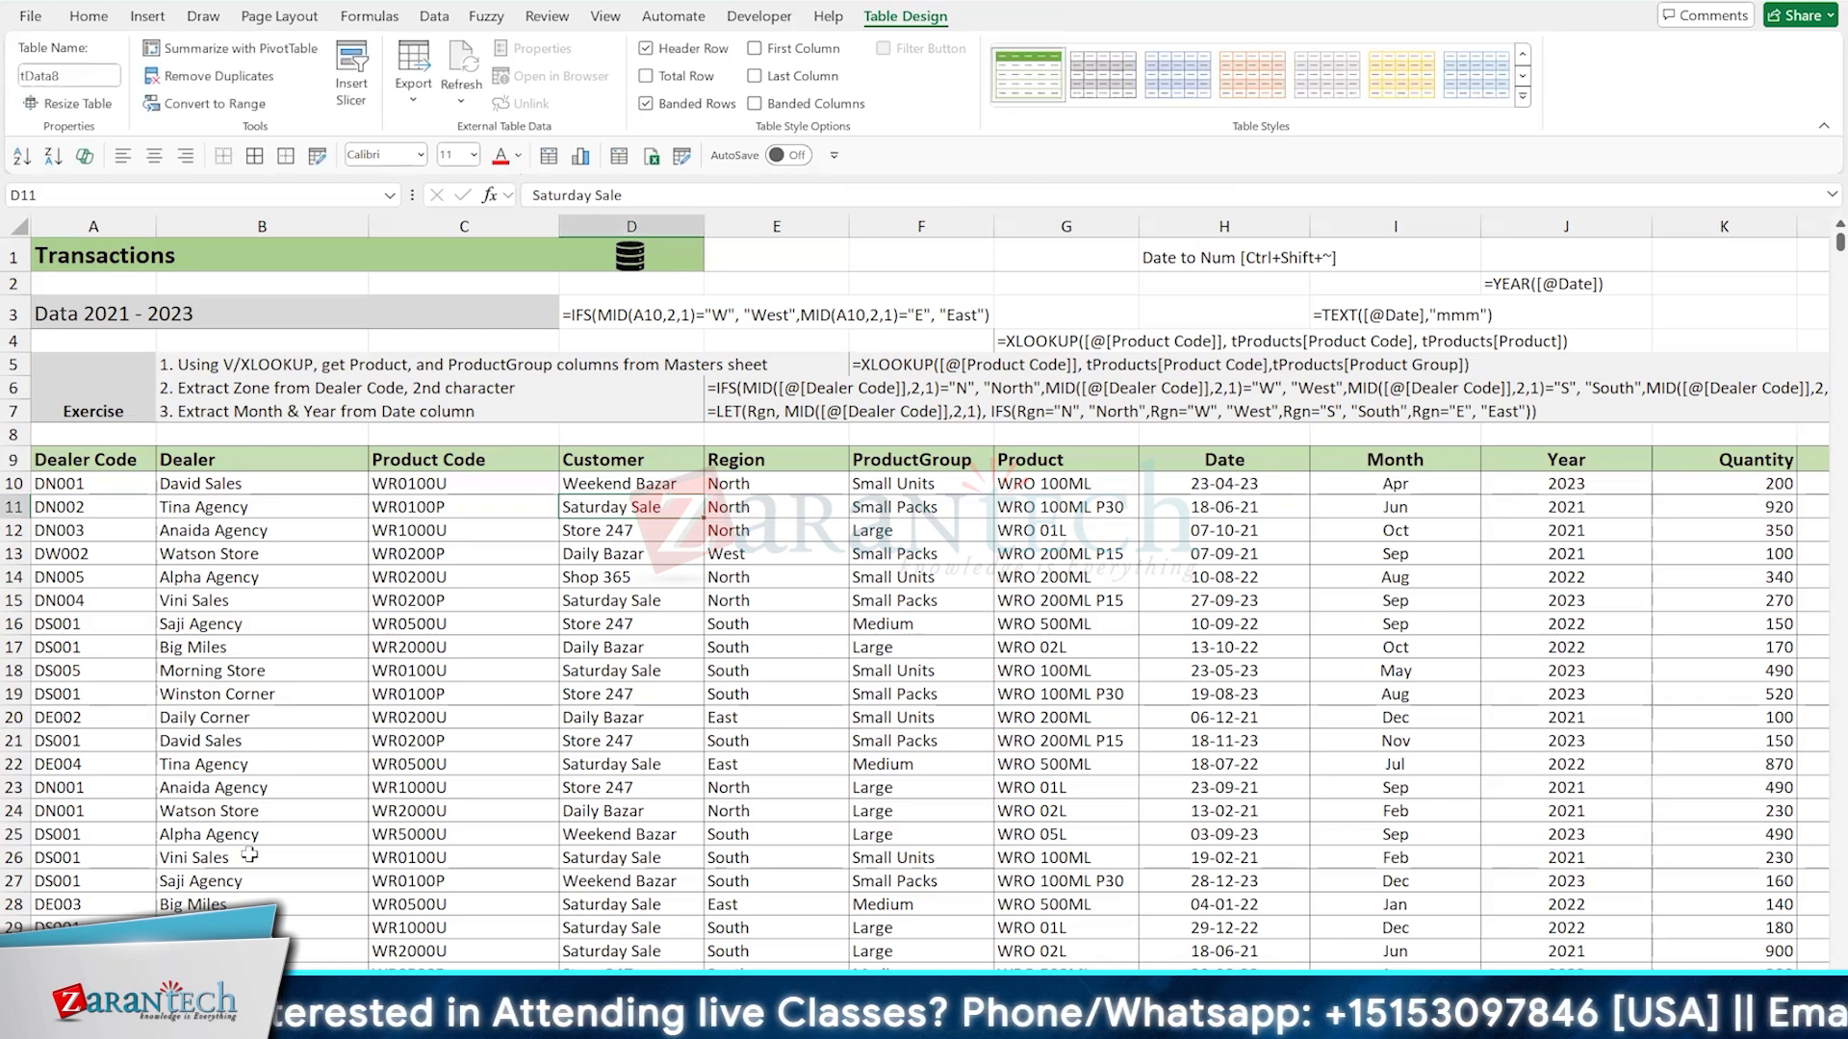
{"action": "left_click", "coordinate": [750, 555]}
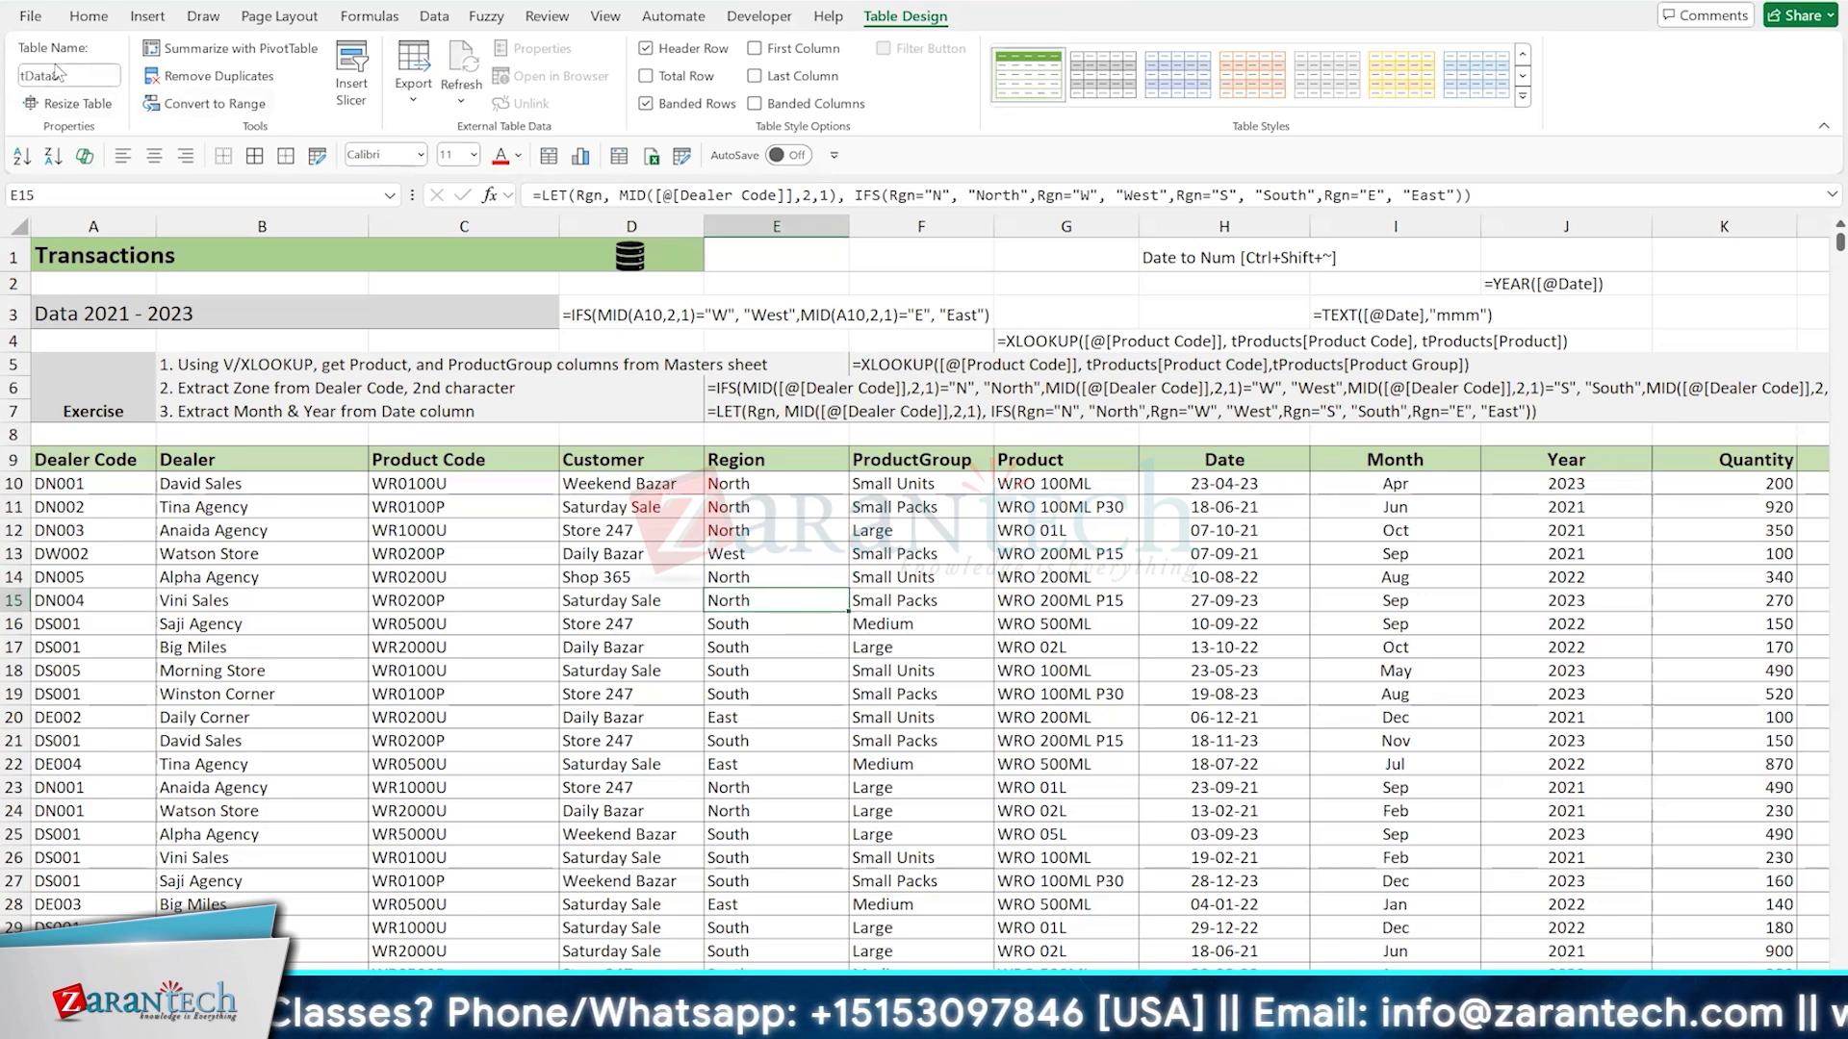
{"action": "key", "text": "ctrl+Page_Down"}
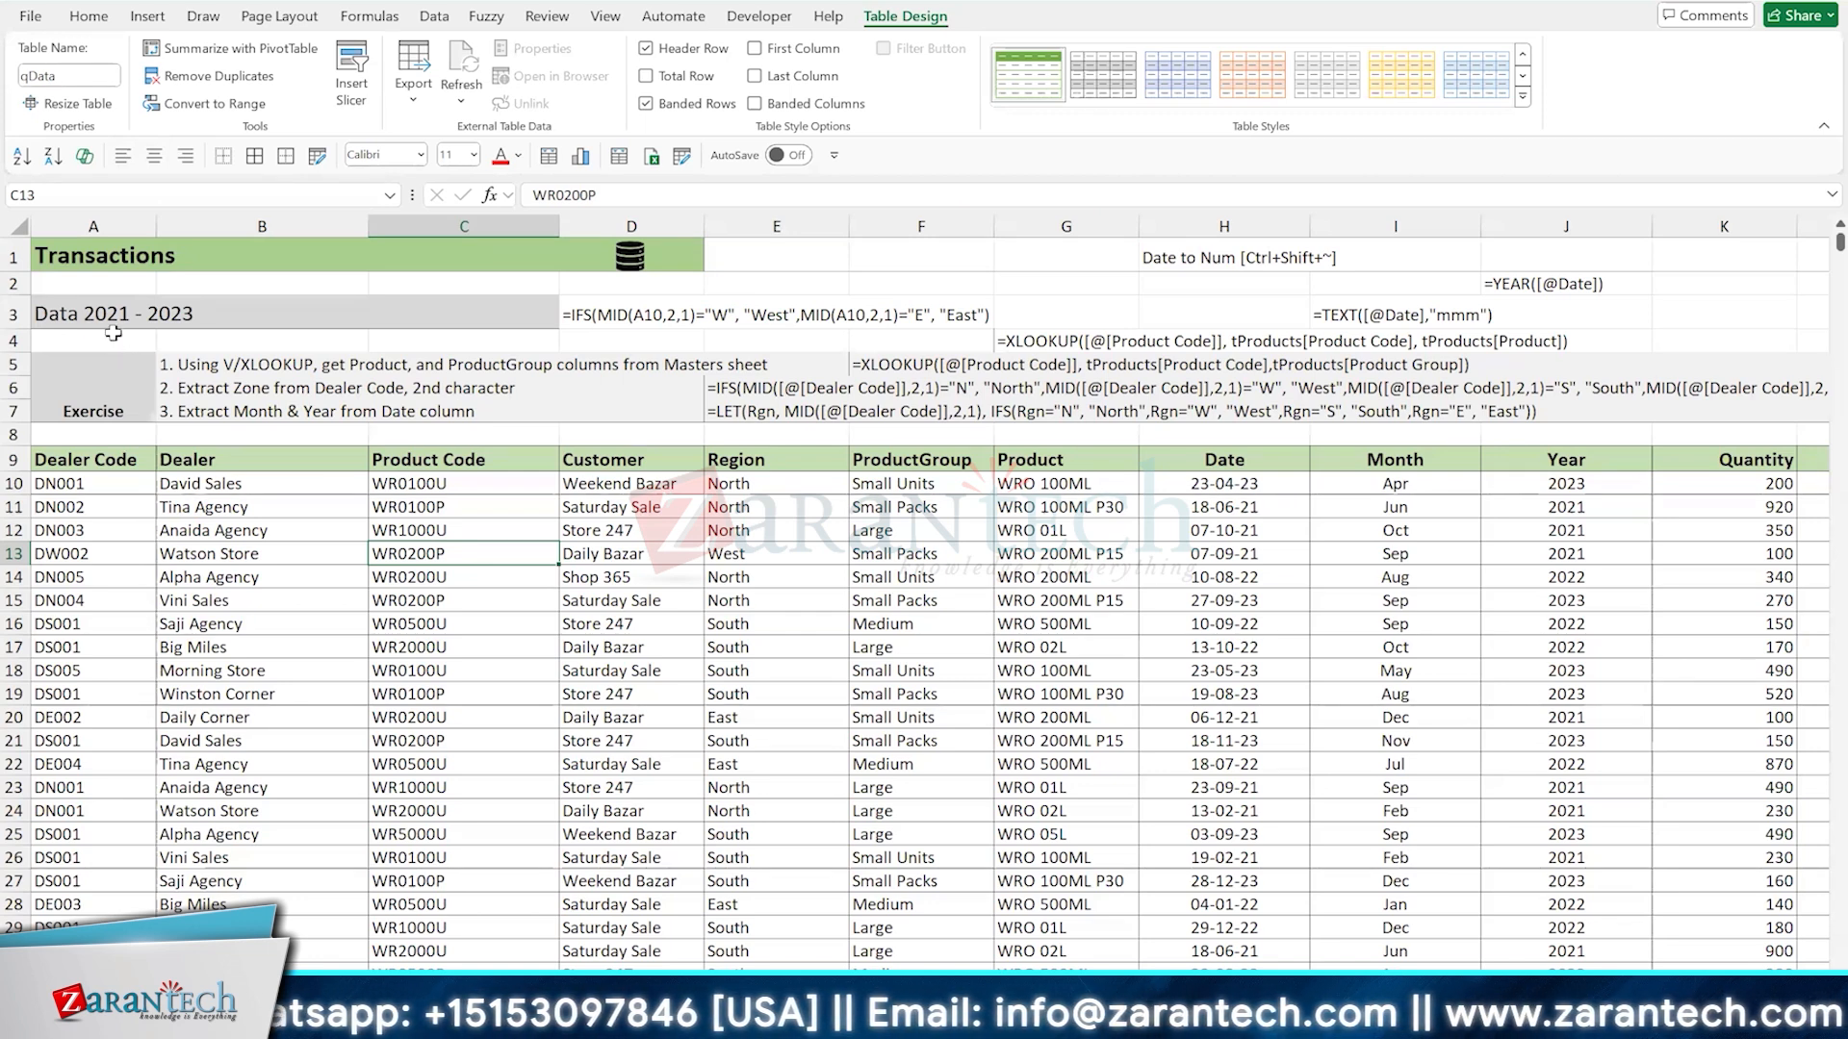
{"action": "left_click_drag", "start_coordinate": [14, 341], "coordinate": [14, 410]}
{"action": "left_click", "coordinate": [776, 695]}
{"action": "left_click", "coordinate": [98, 393]}
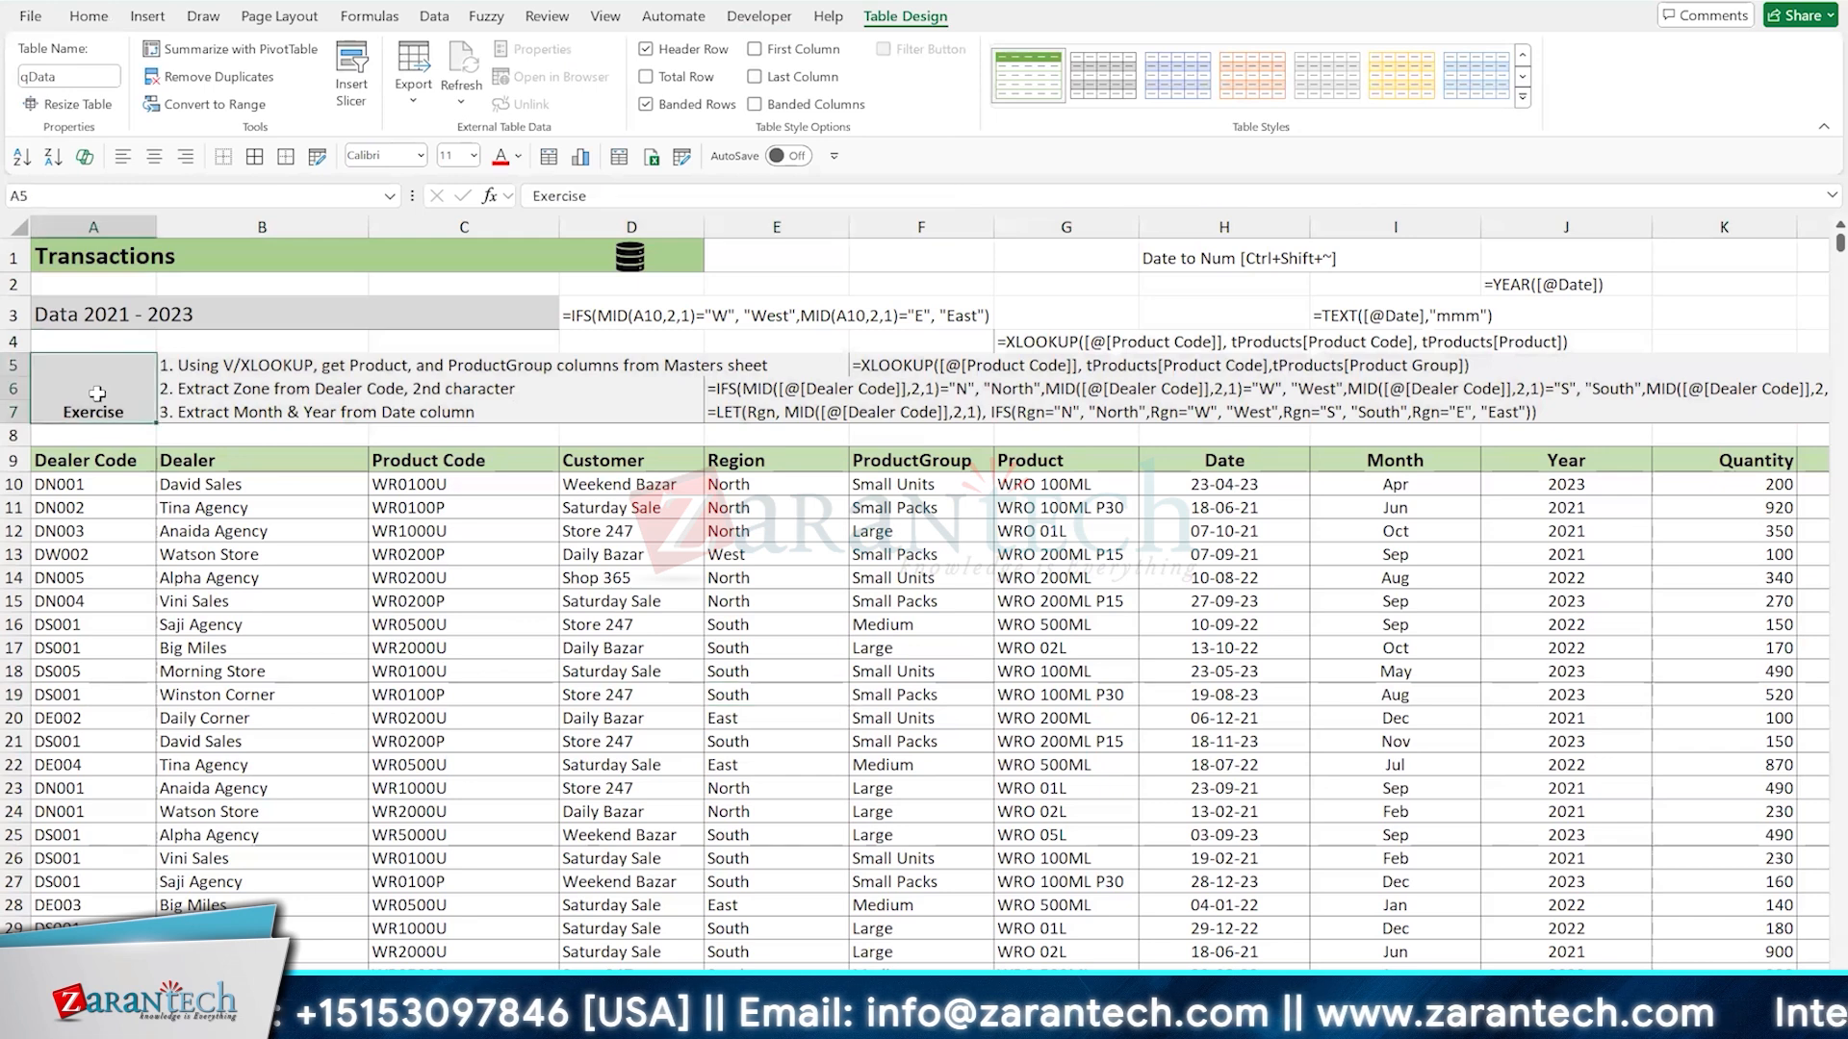
{"action": "left_click", "coordinate": [297, 388]}
{"action": "left_click", "coordinate": [567, 370]}
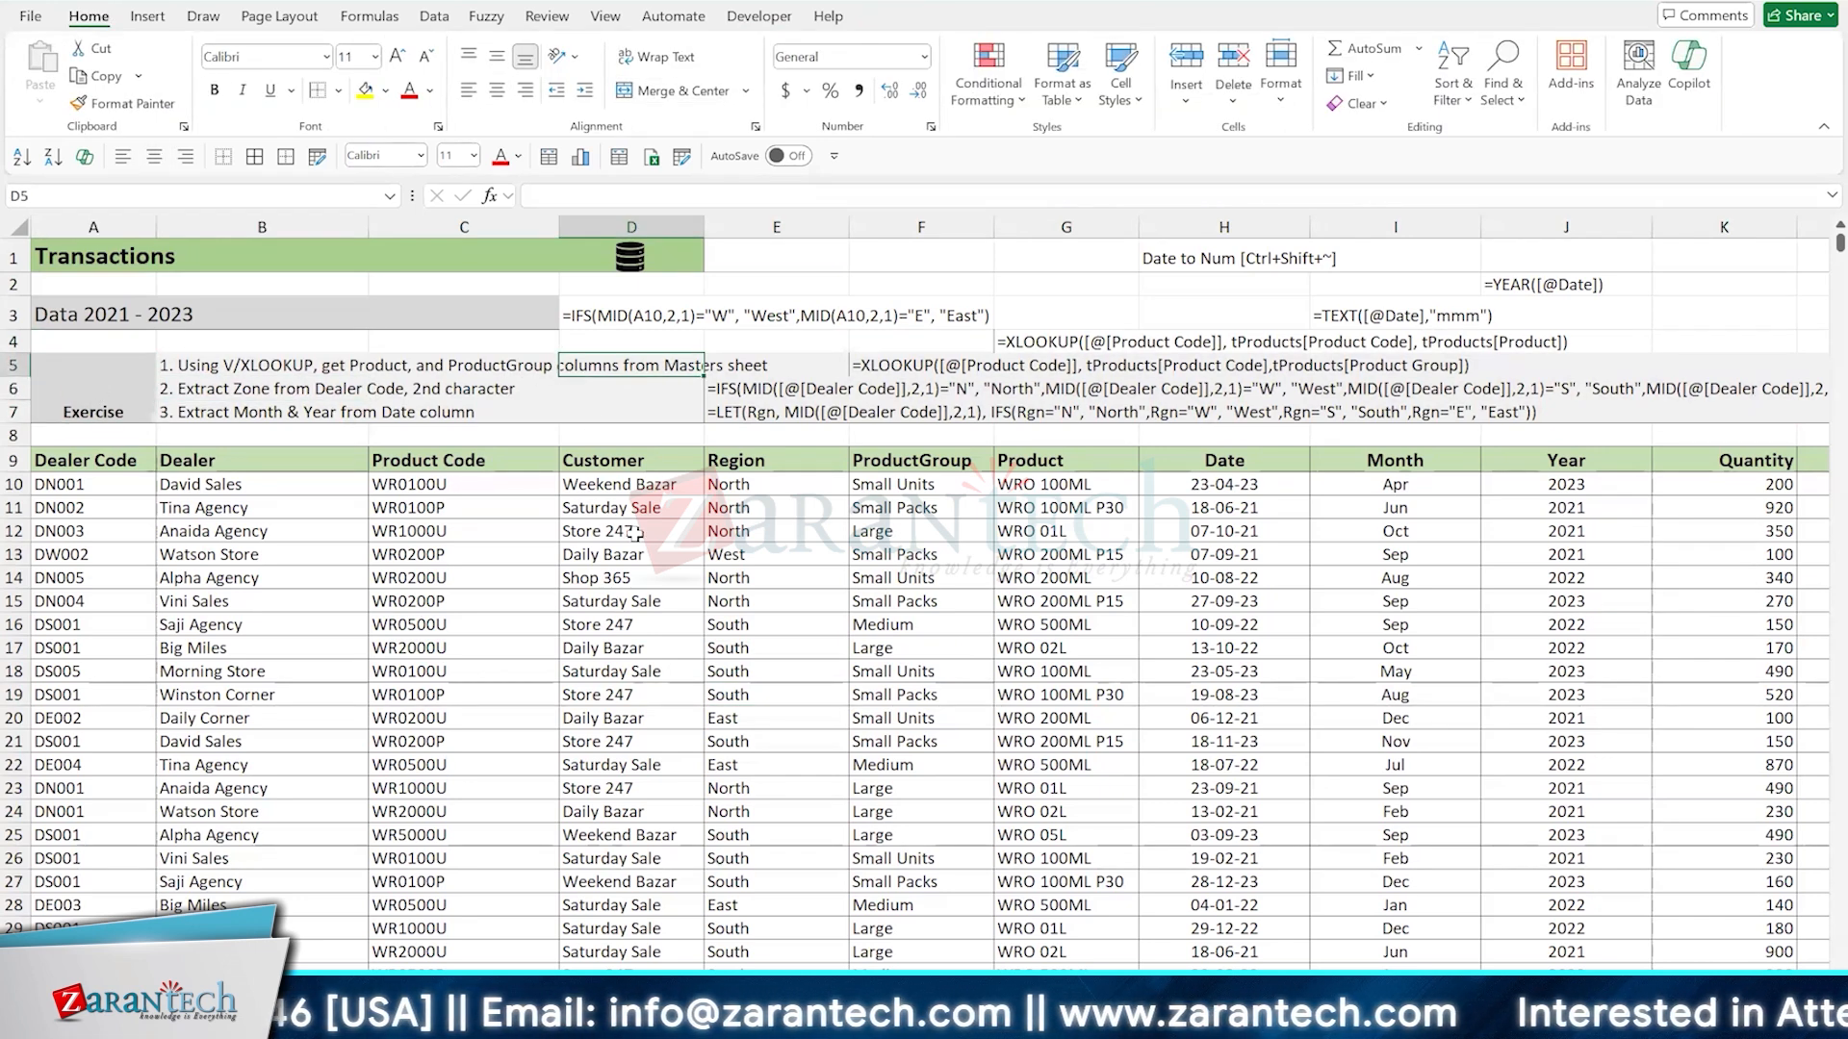
Look through the Win Shortcut Keys list and glance at the Mac Shortcut Keys sheet
{"action": "left_click", "coordinate": [625, 985]}
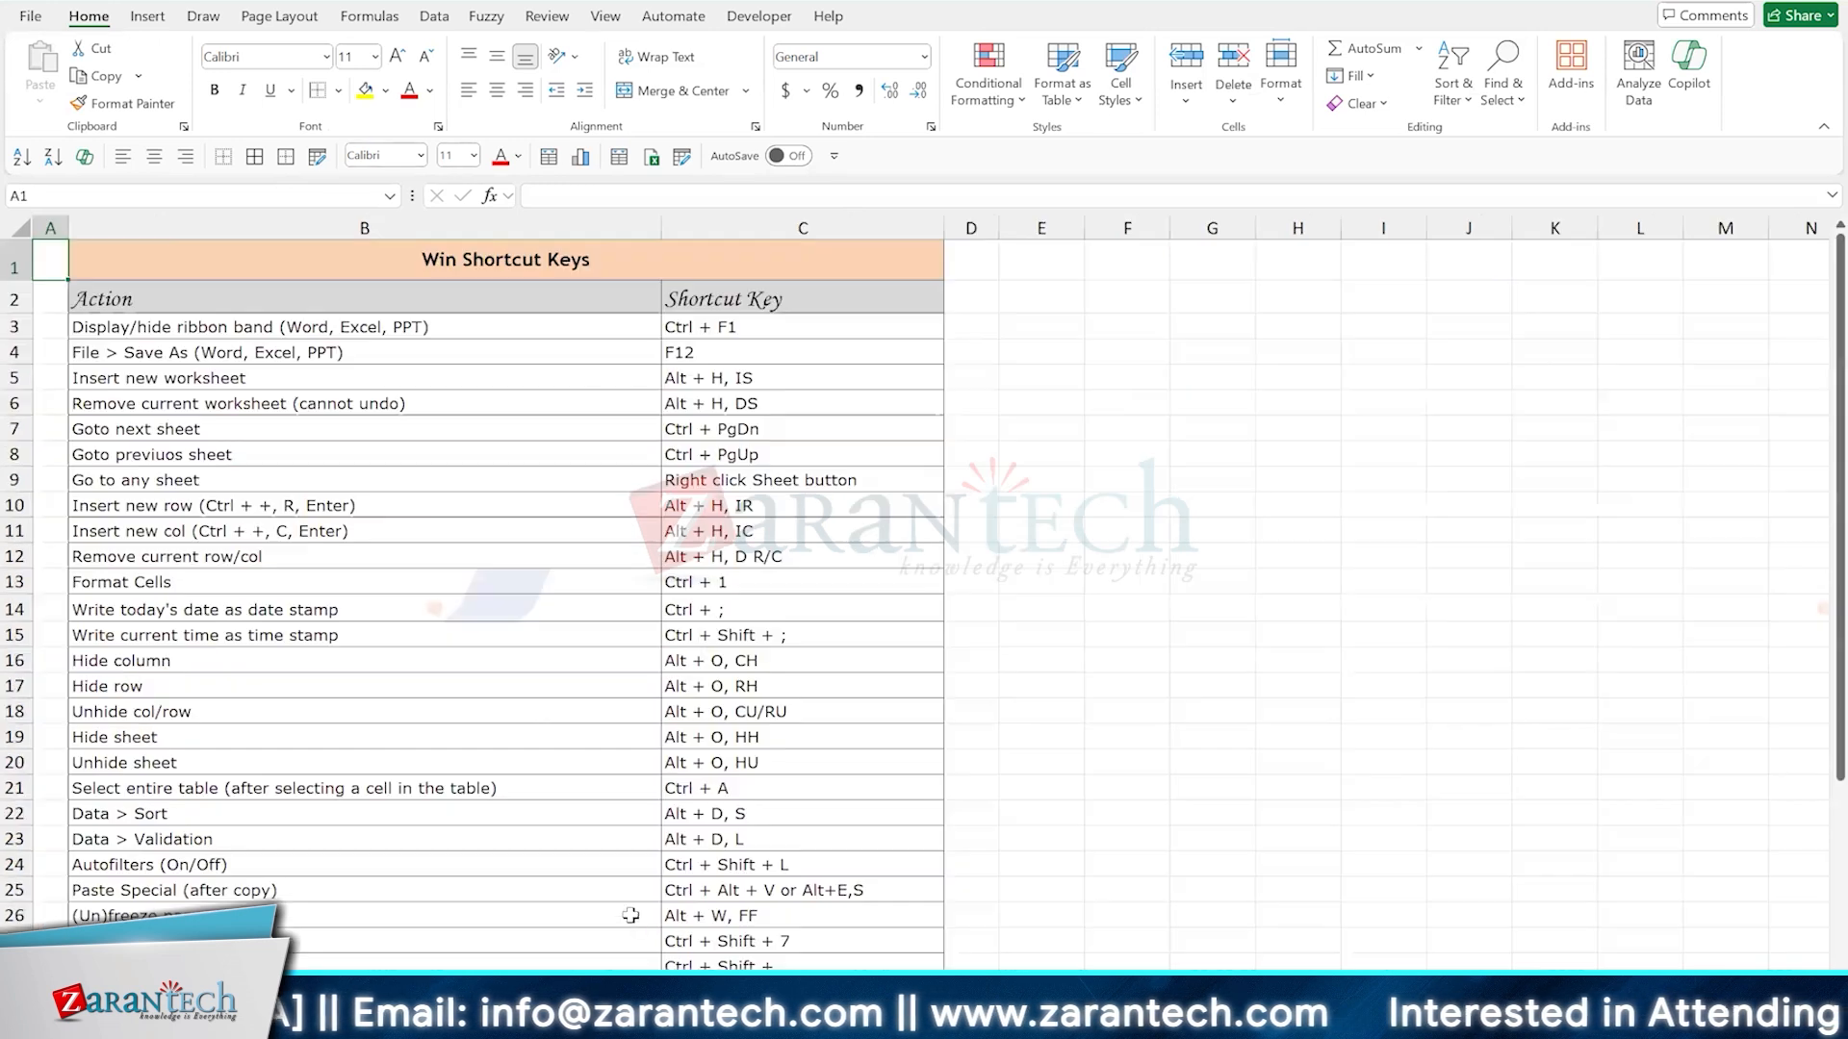
{"action": "key", "text": "ctrl+Page_Down"}
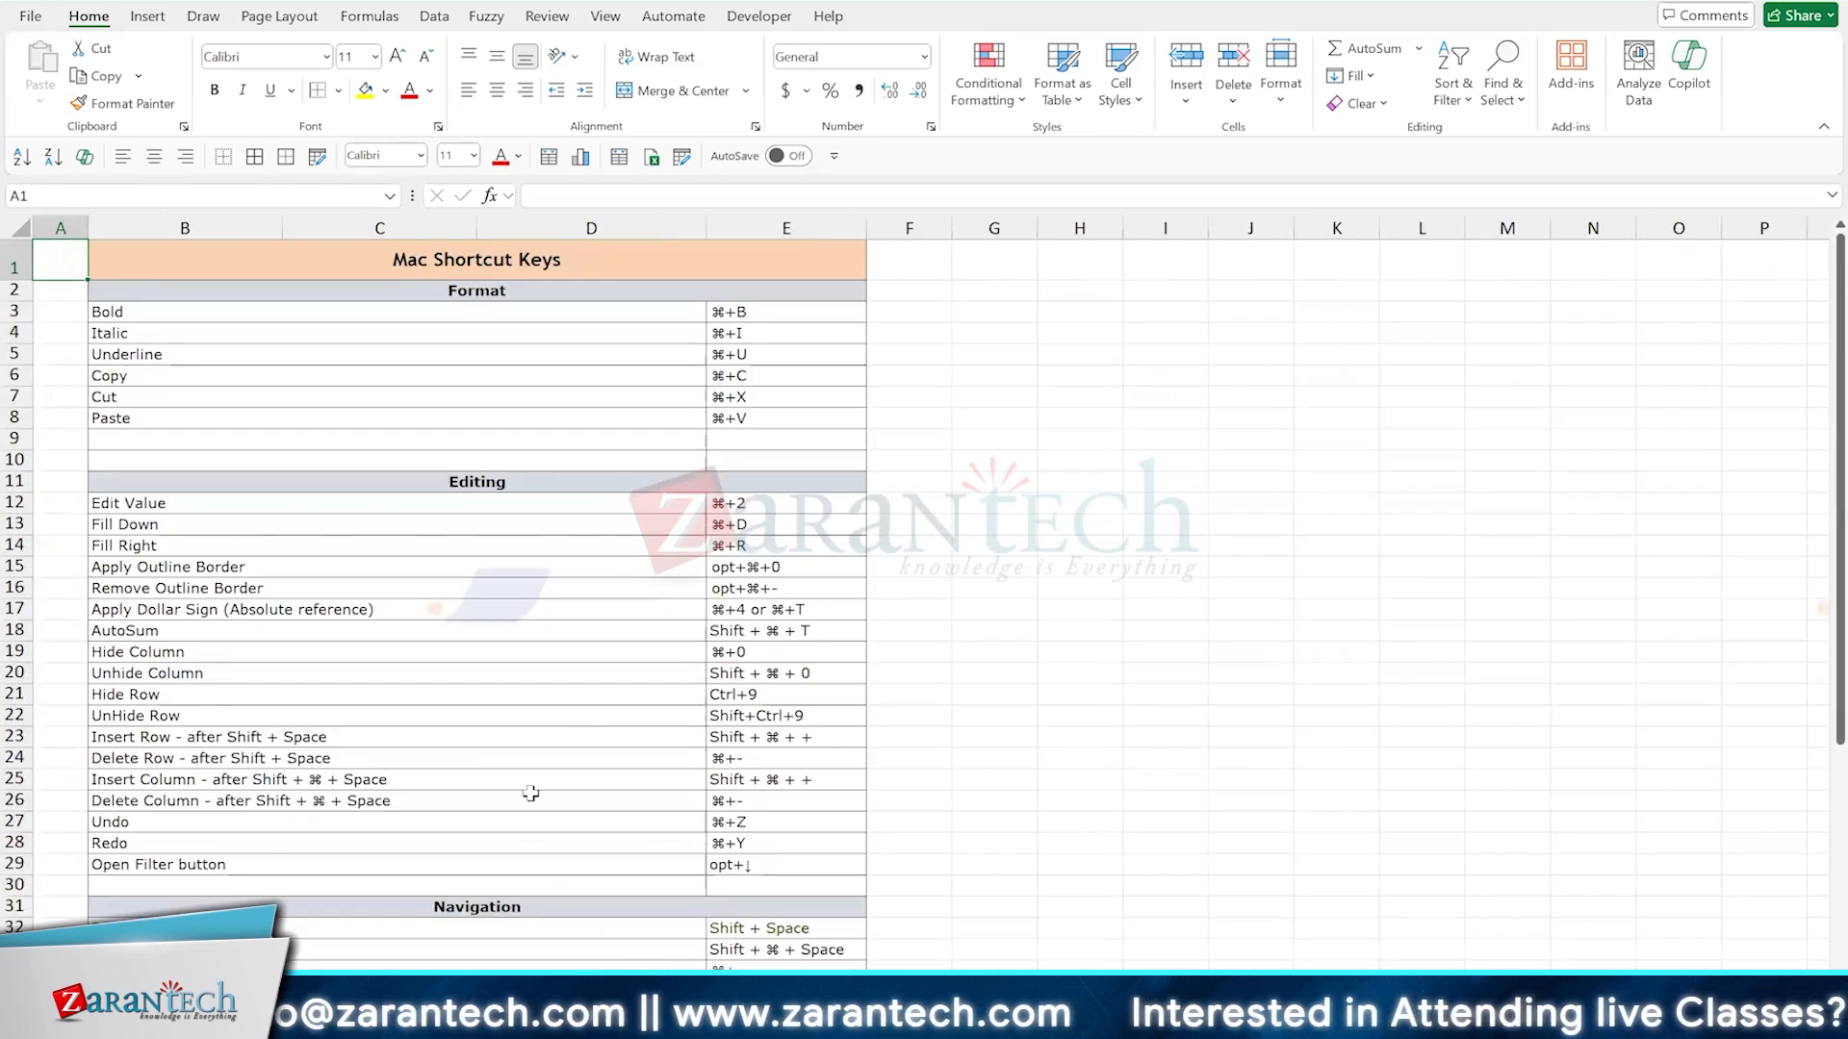
{"action": "key", "text": "ctrl+Page_Up"}
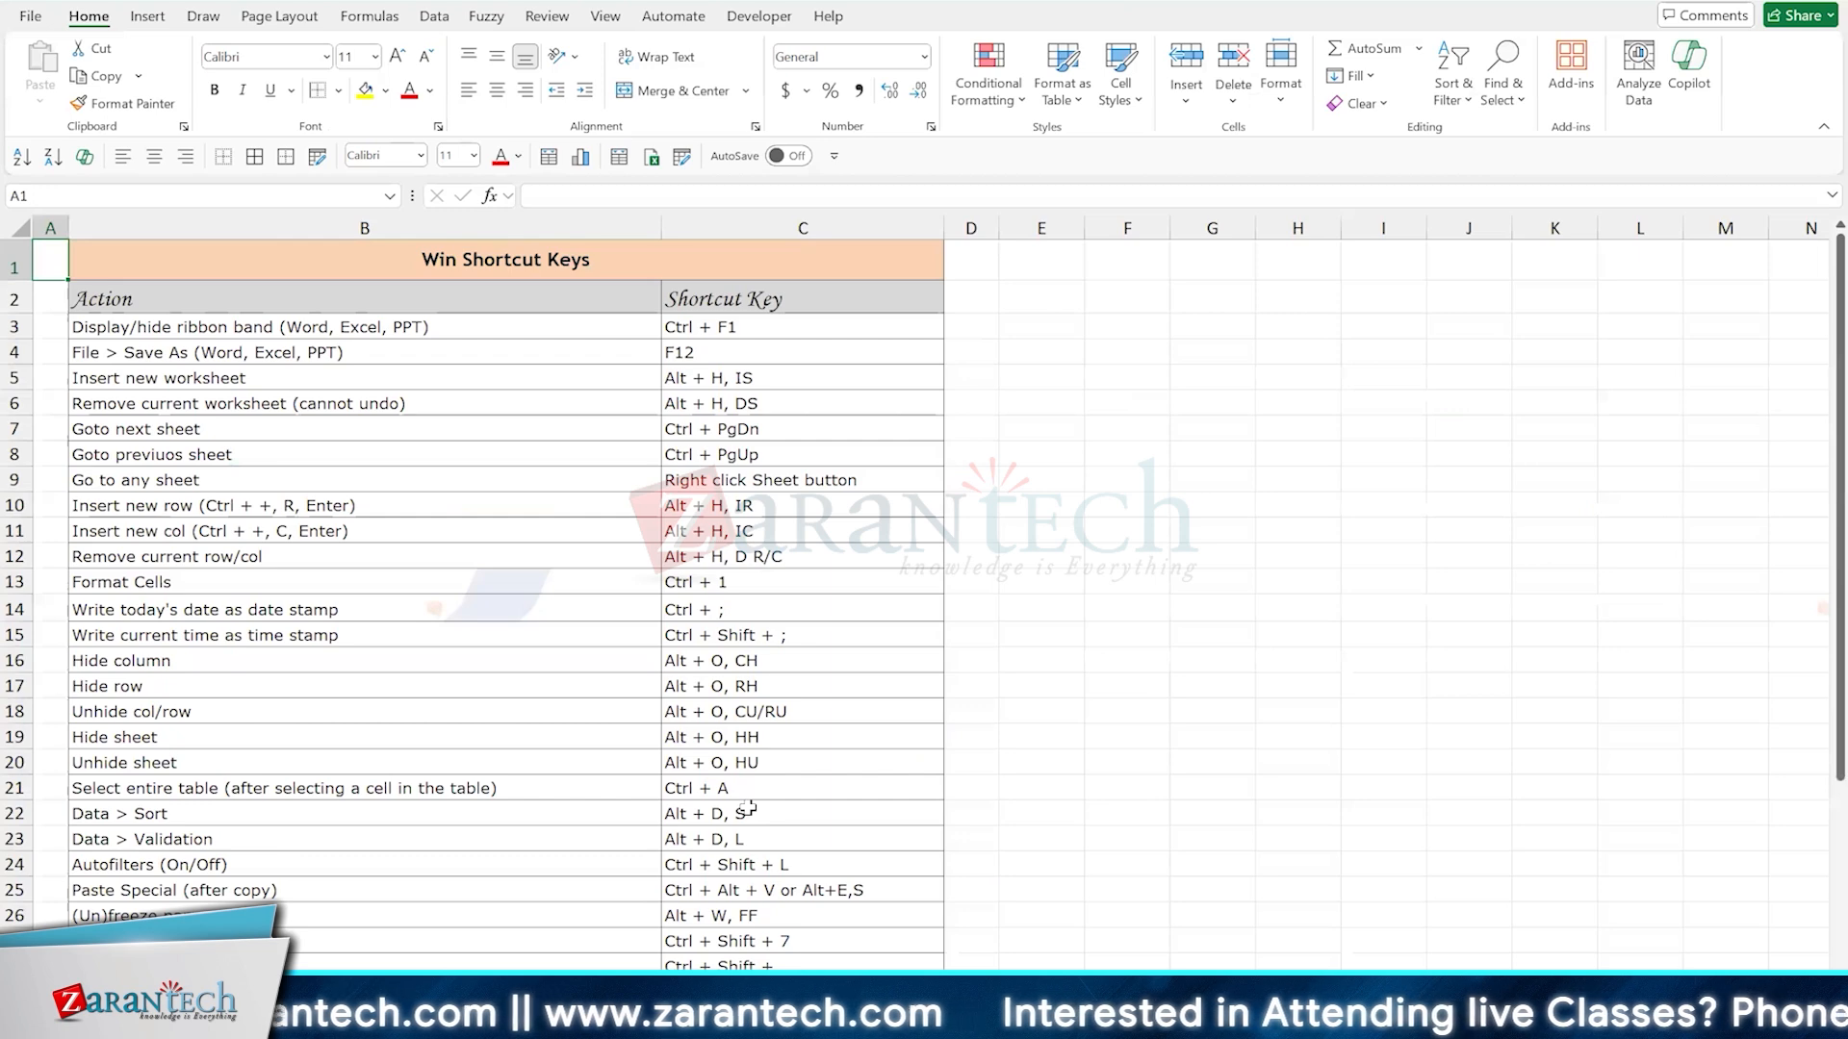
{"action": "scroll", "coordinate": [749, 808], "scroll_direction": "down", "scroll_amount": 5}
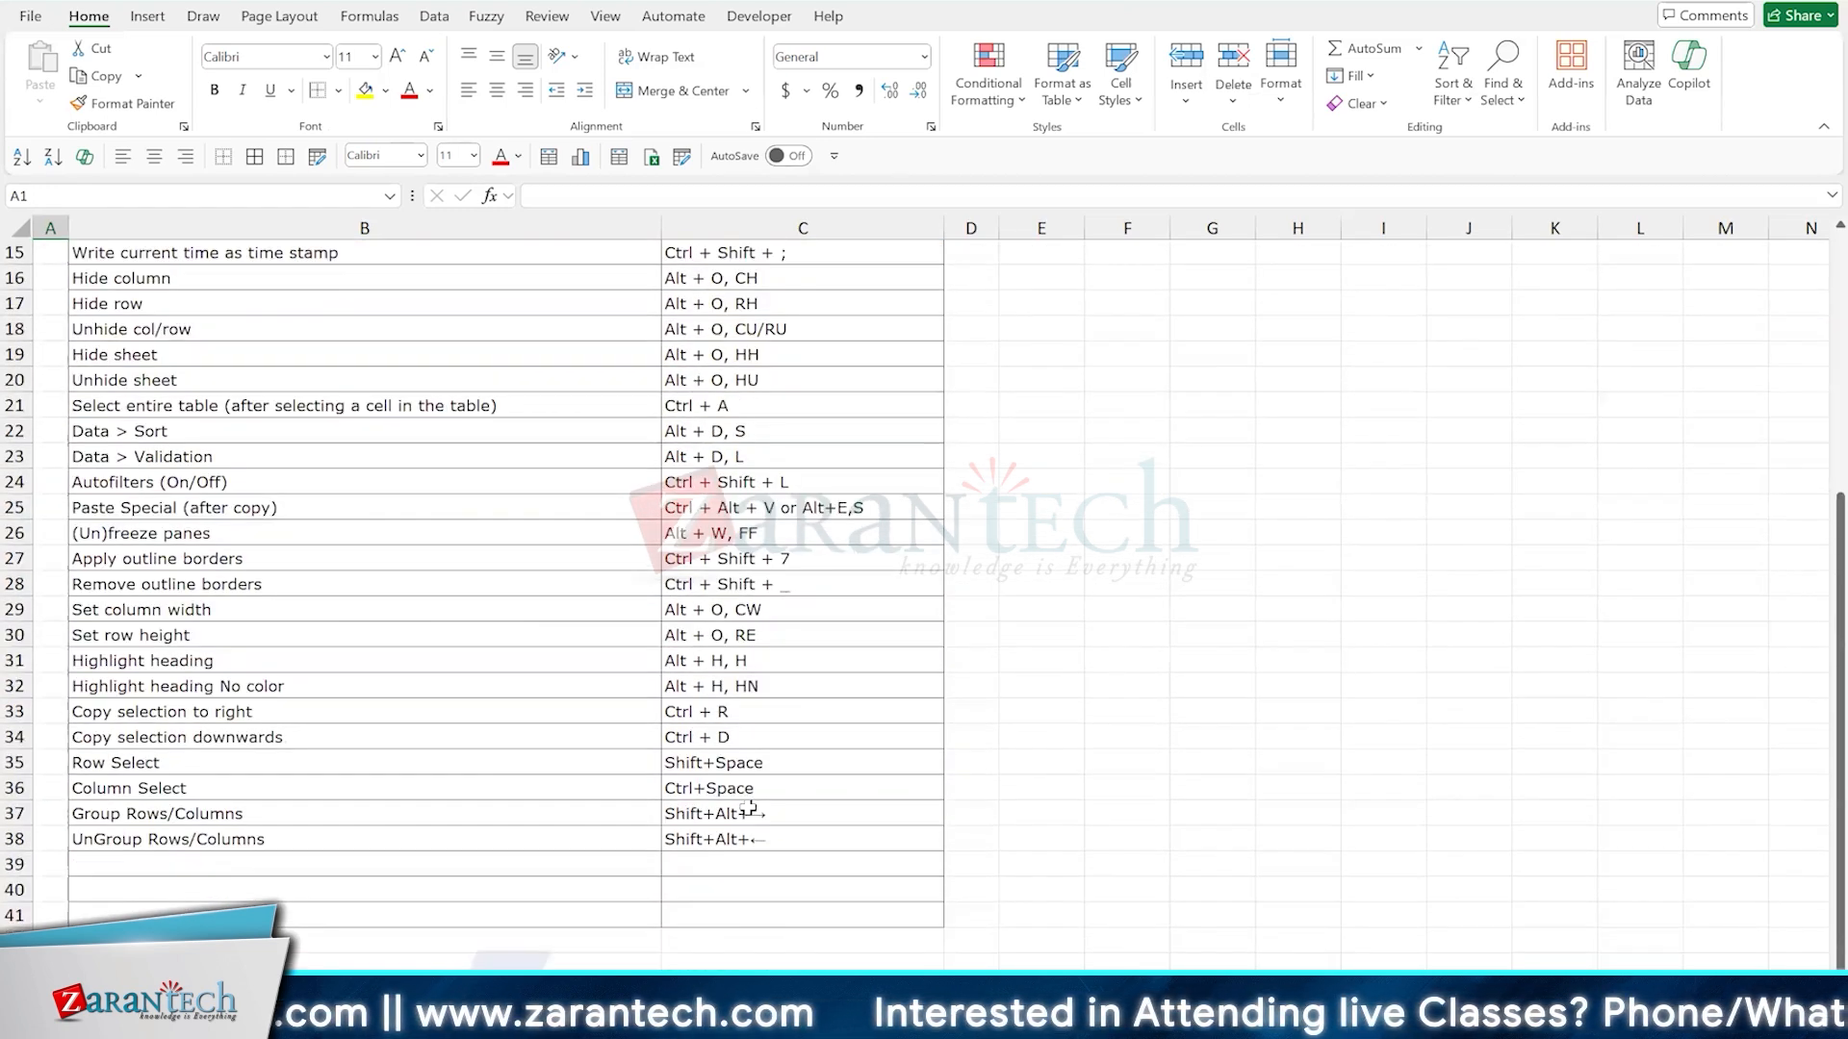
{"action": "scroll", "coordinate": [749, 808], "scroll_direction": "up", "scroll_amount": 5}
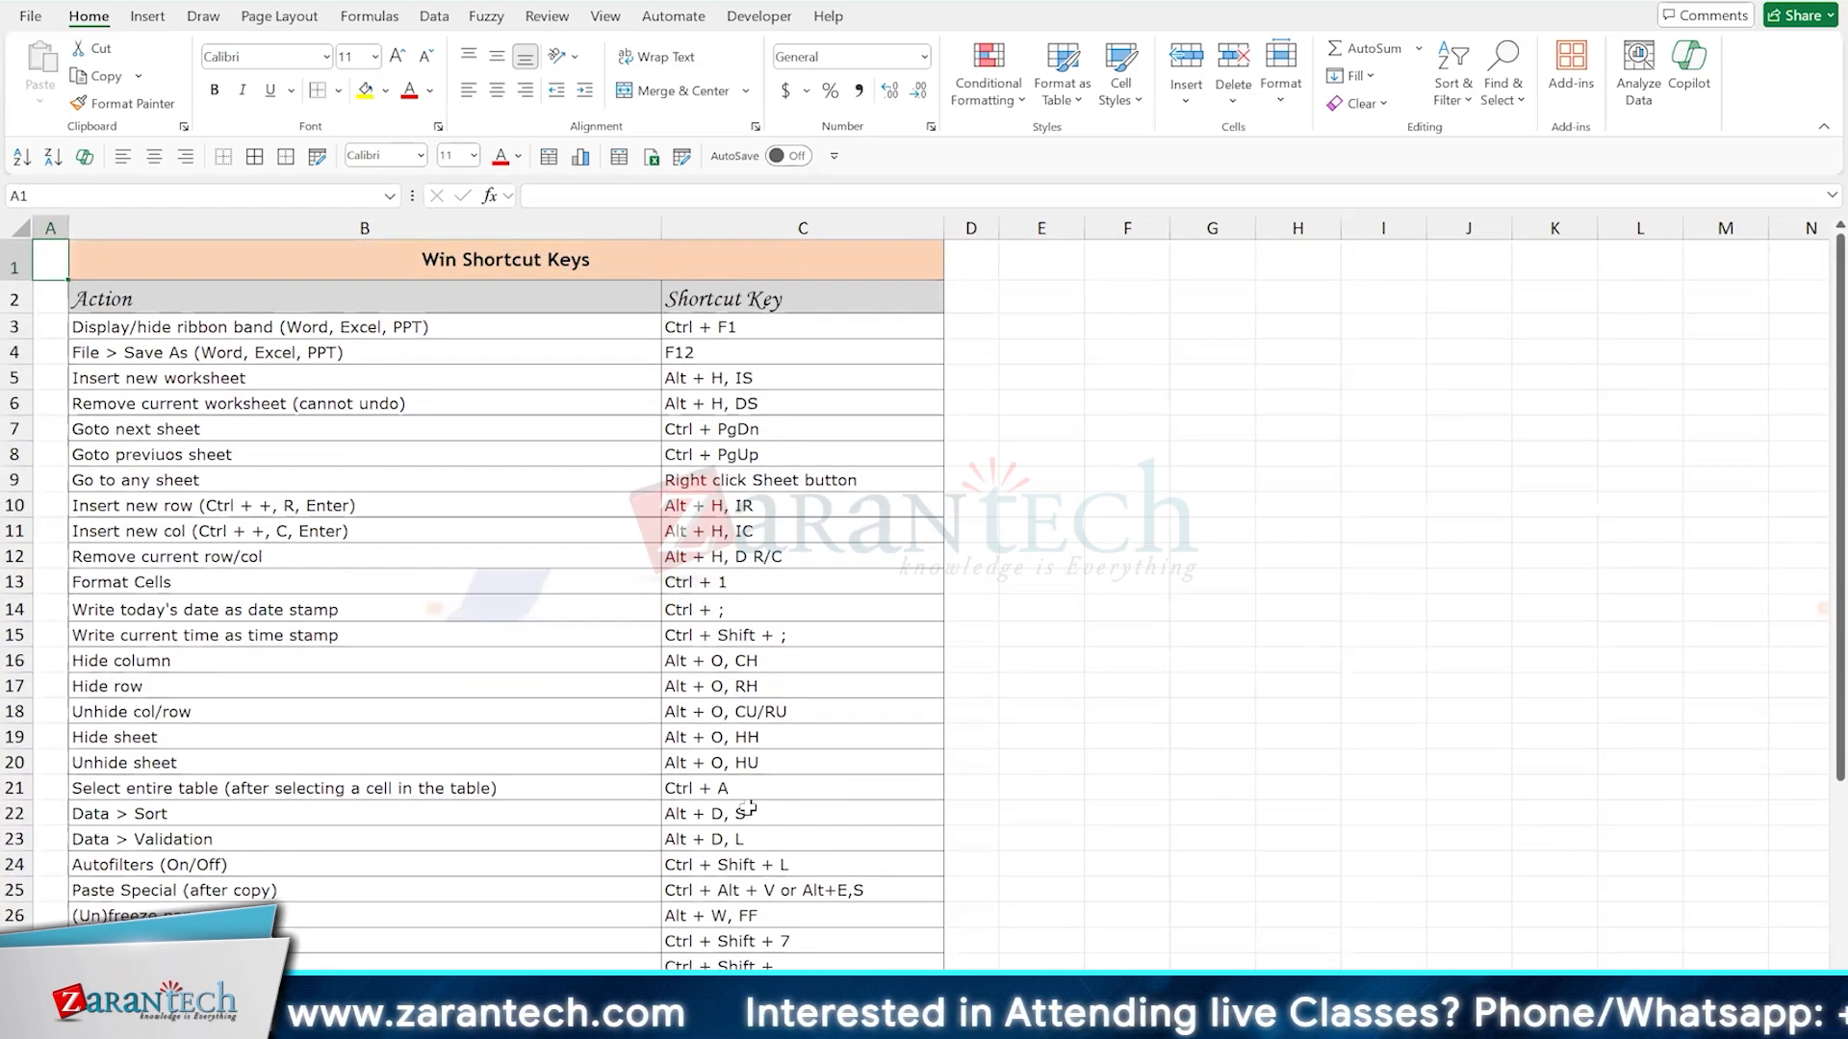
{"action": "scroll", "coordinate": [749, 808], "scroll_direction": "down", "scroll_amount": 4}
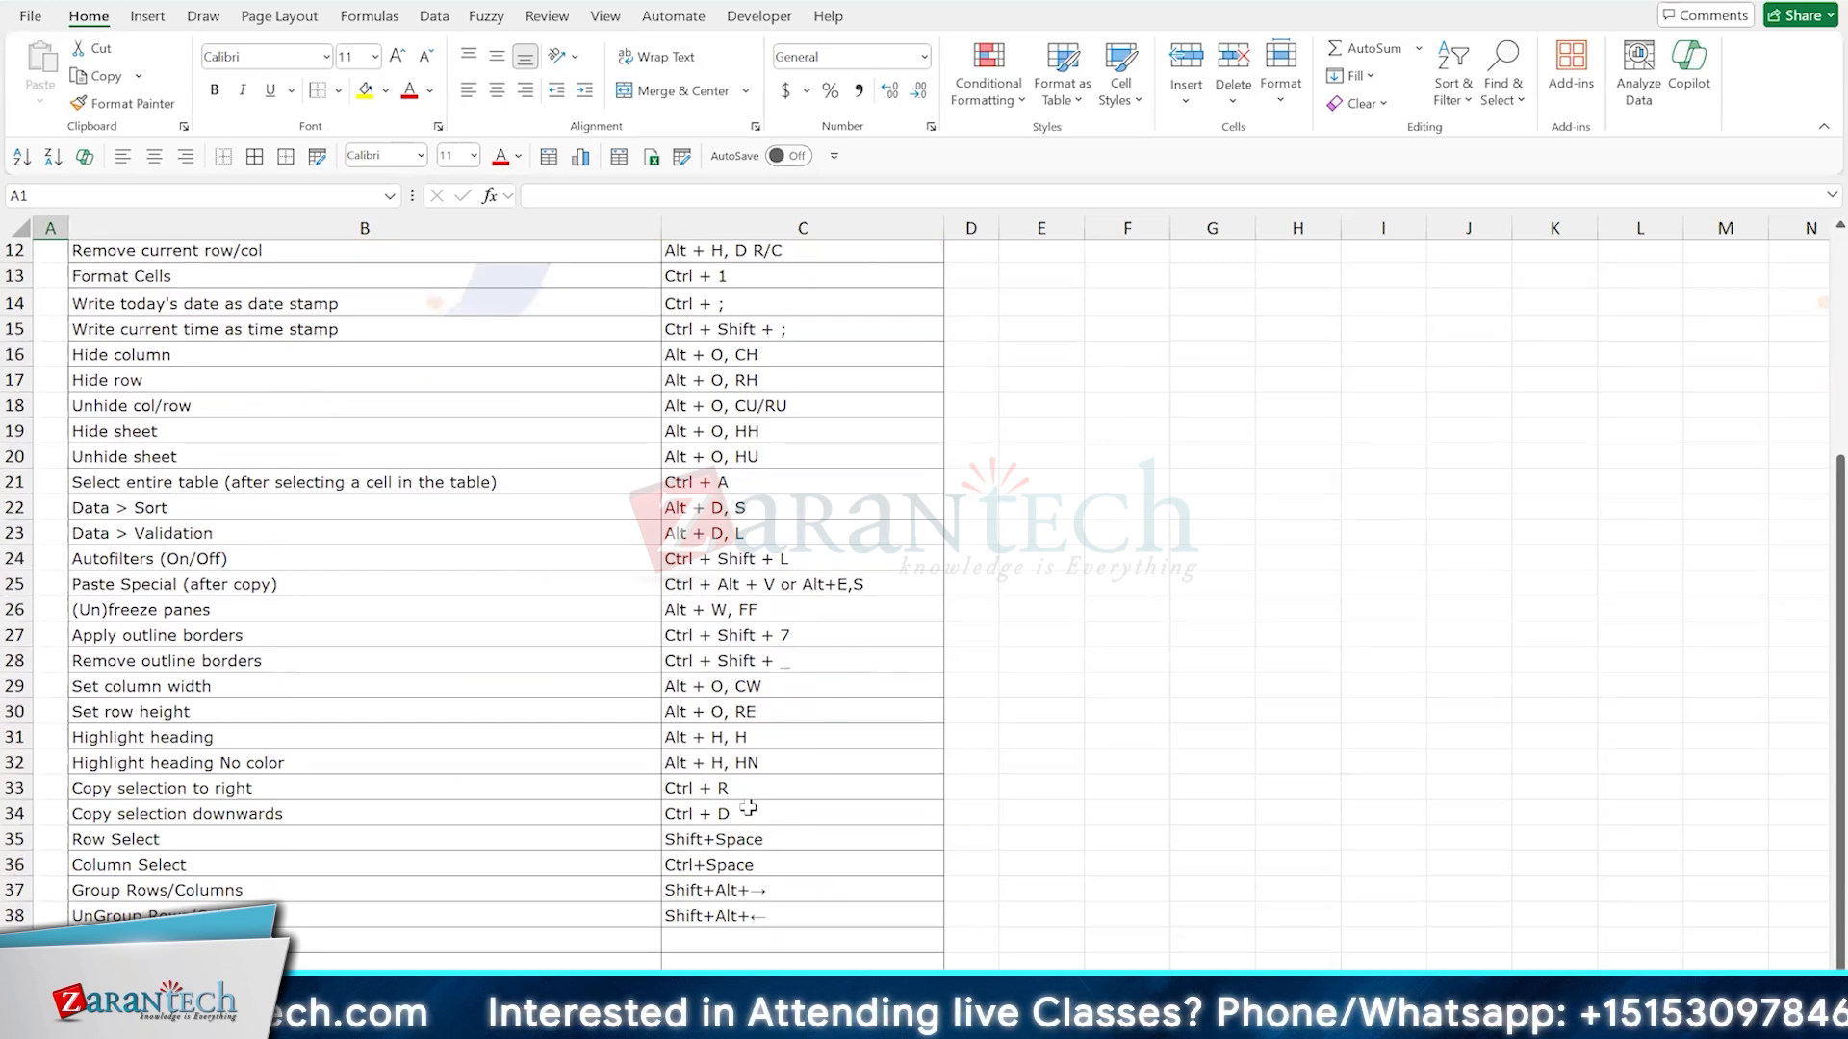
{"action": "scroll", "coordinate": [749, 808], "scroll_direction": "up", "scroll_amount": 4}
{"action": "scroll", "coordinate": [749, 808], "scroll_direction": "down", "scroll_amount": 2}
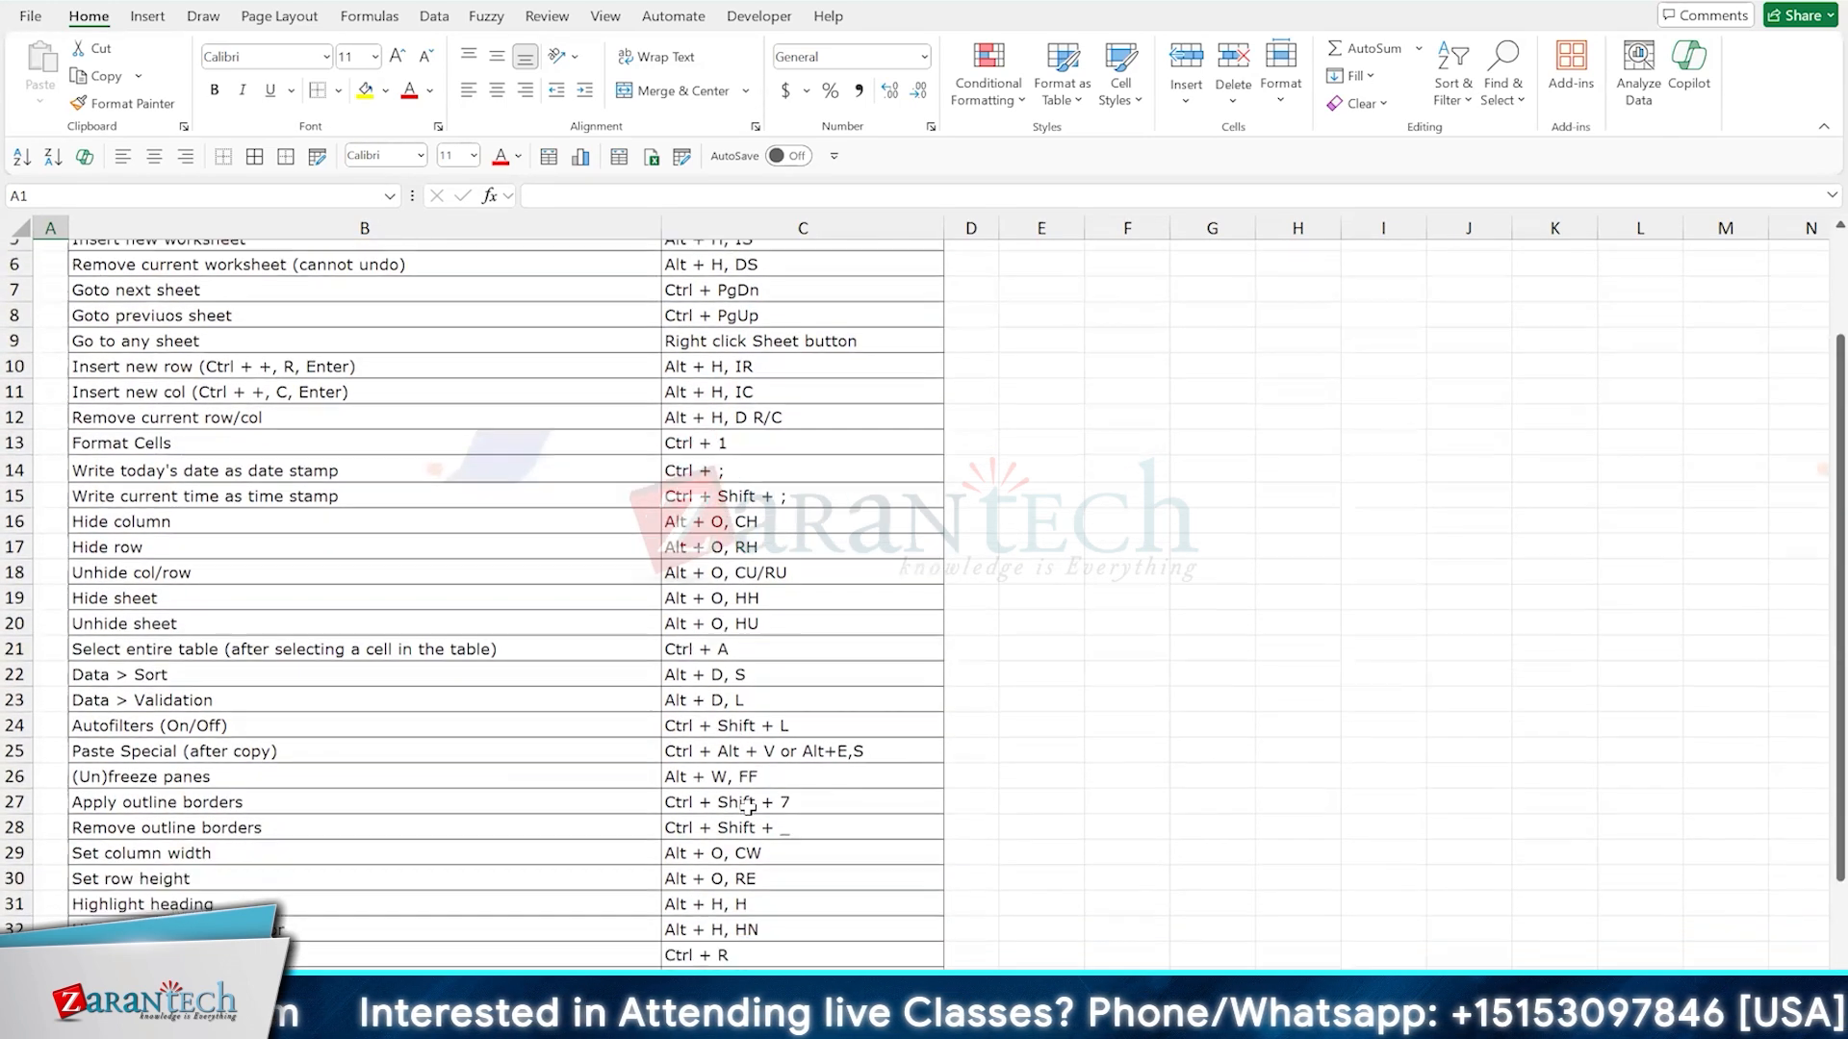
{"action": "scroll", "coordinate": [752, 809], "scroll_direction": "down", "scroll_amount": 1}
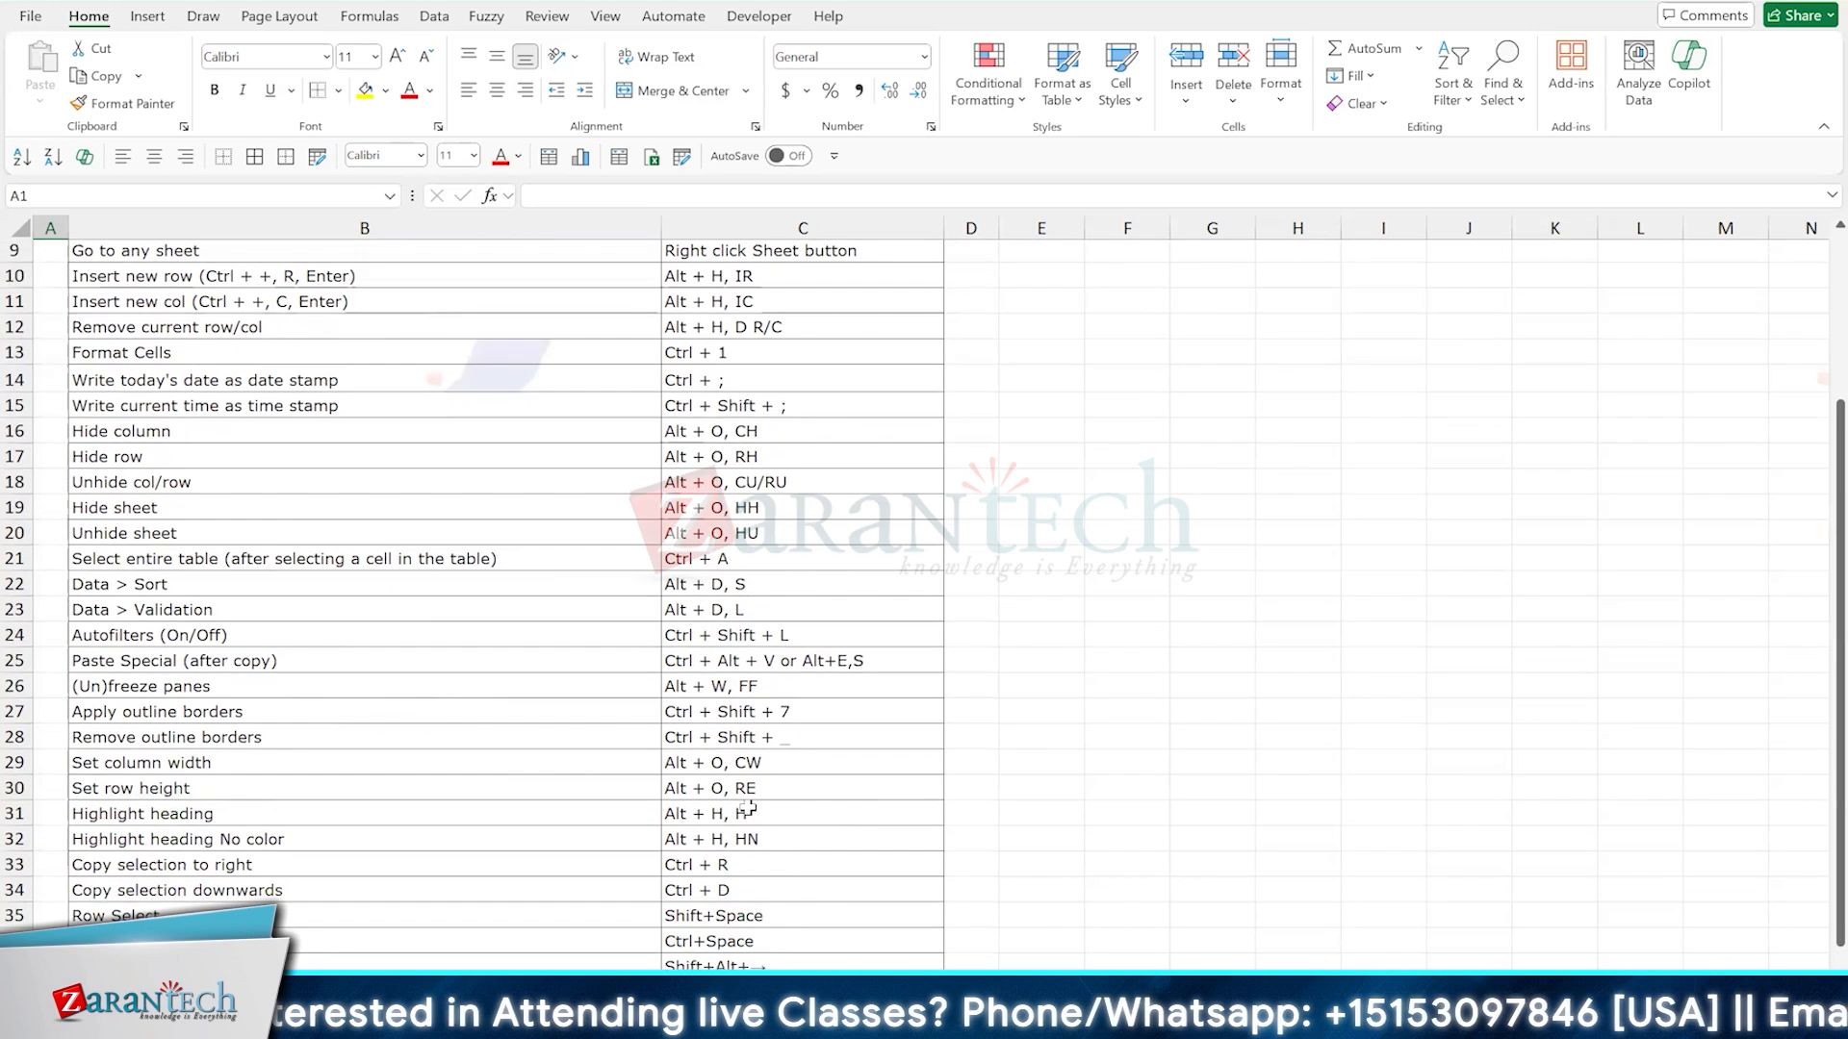
{"action": "scroll", "coordinate": [749, 809], "scroll_direction": "down", "scroll_amount": 3}
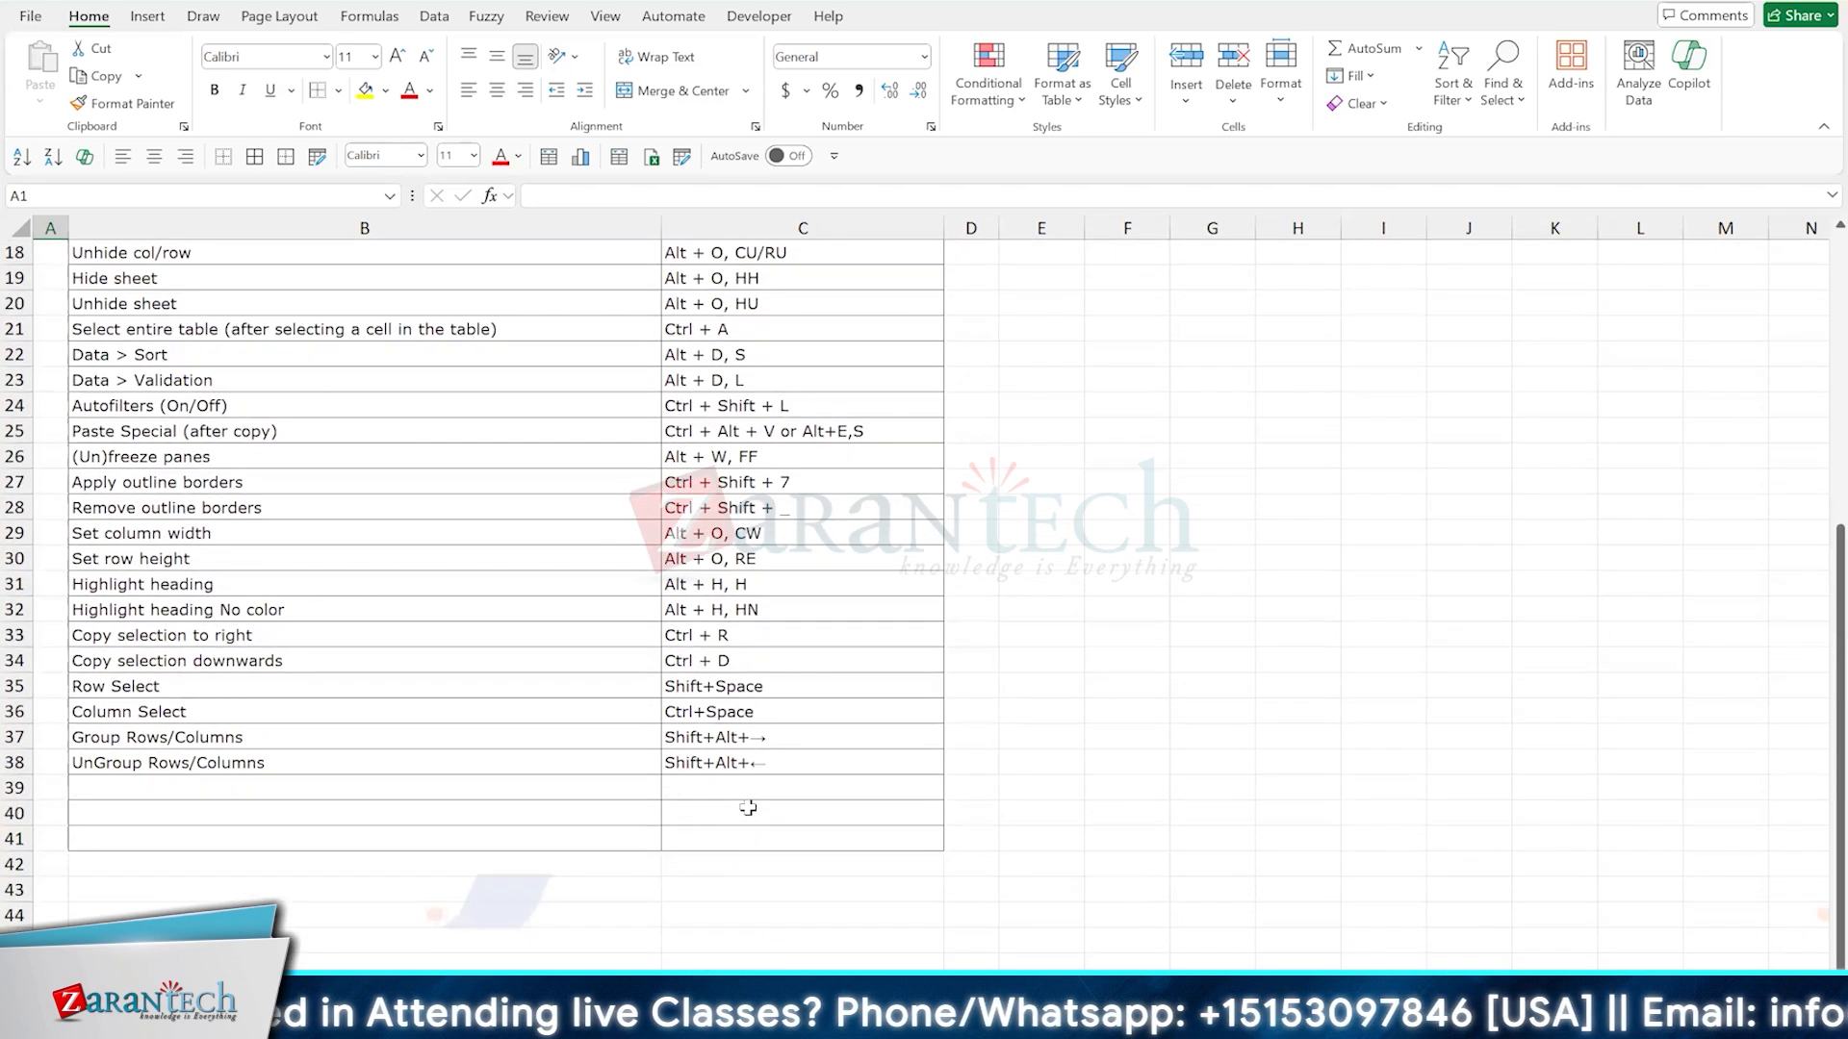
{"action": "scroll", "coordinate": [748, 808], "scroll_direction": "up", "scroll_amount": 6}
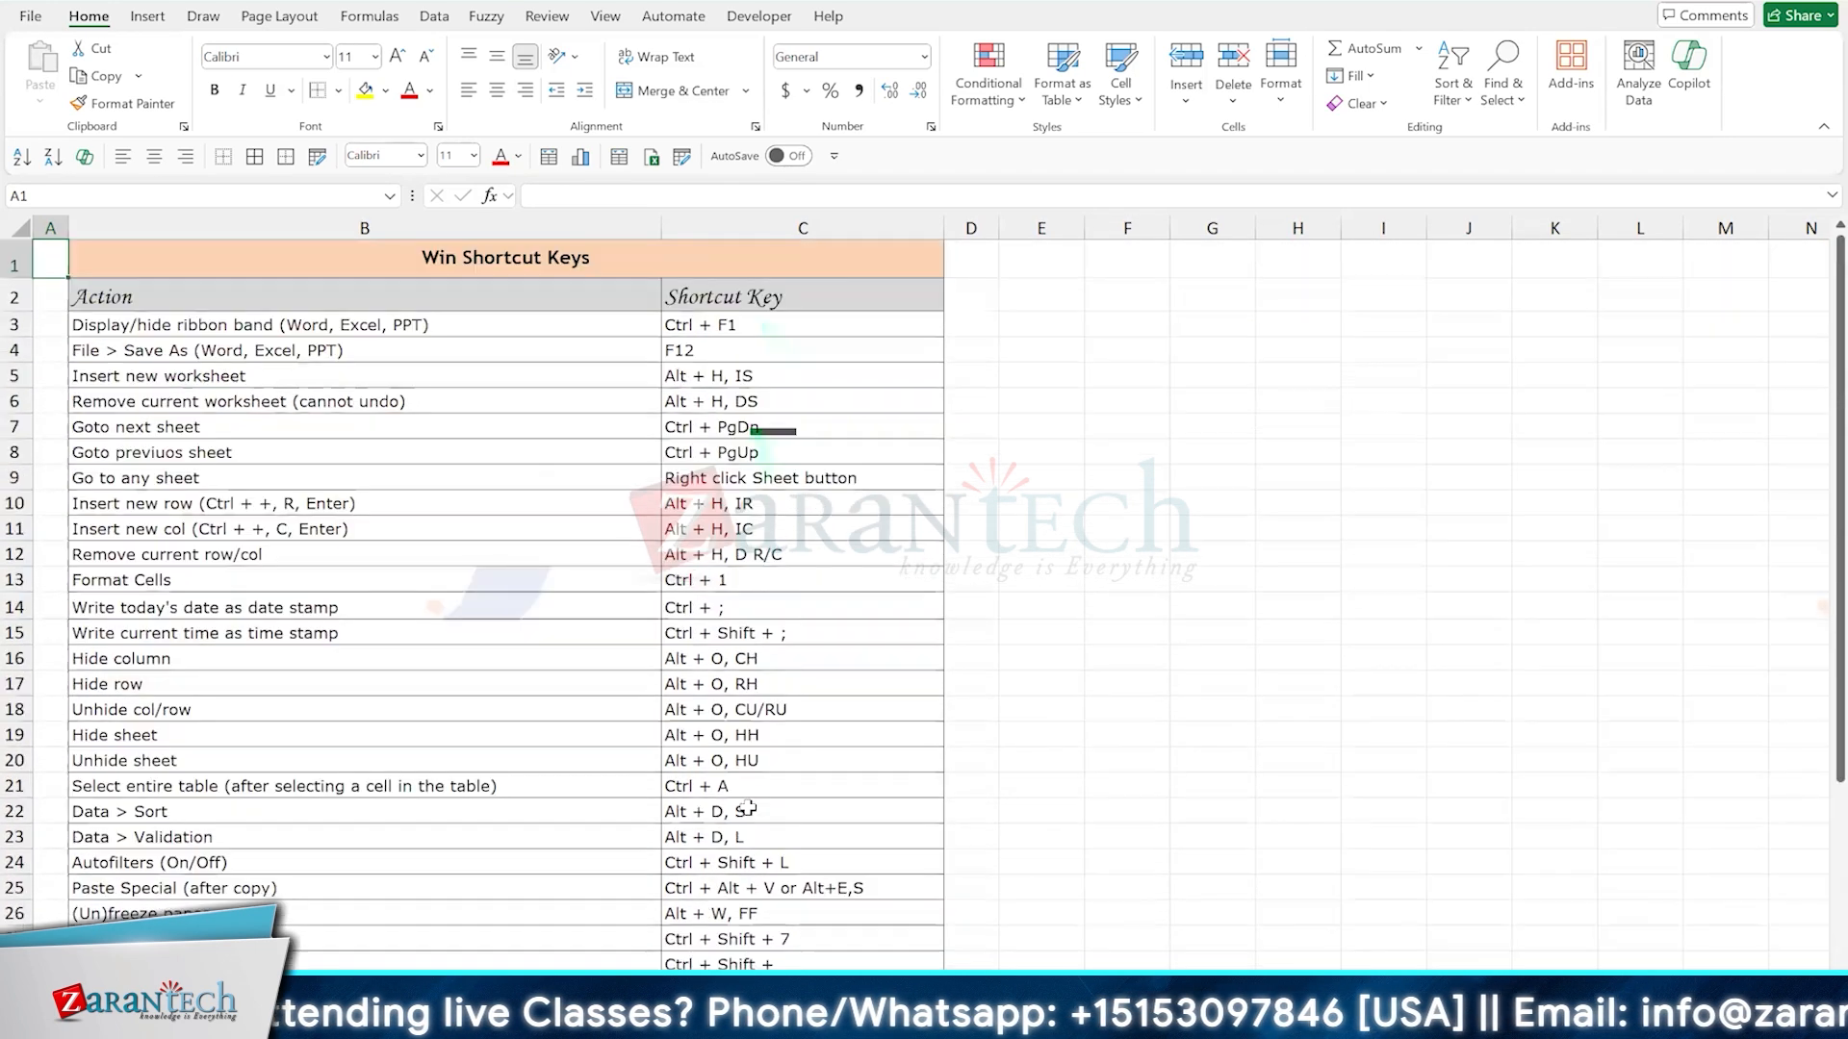
{"action": "scroll", "coordinate": [747, 808], "scroll_direction": "down", "scroll_amount": 5}
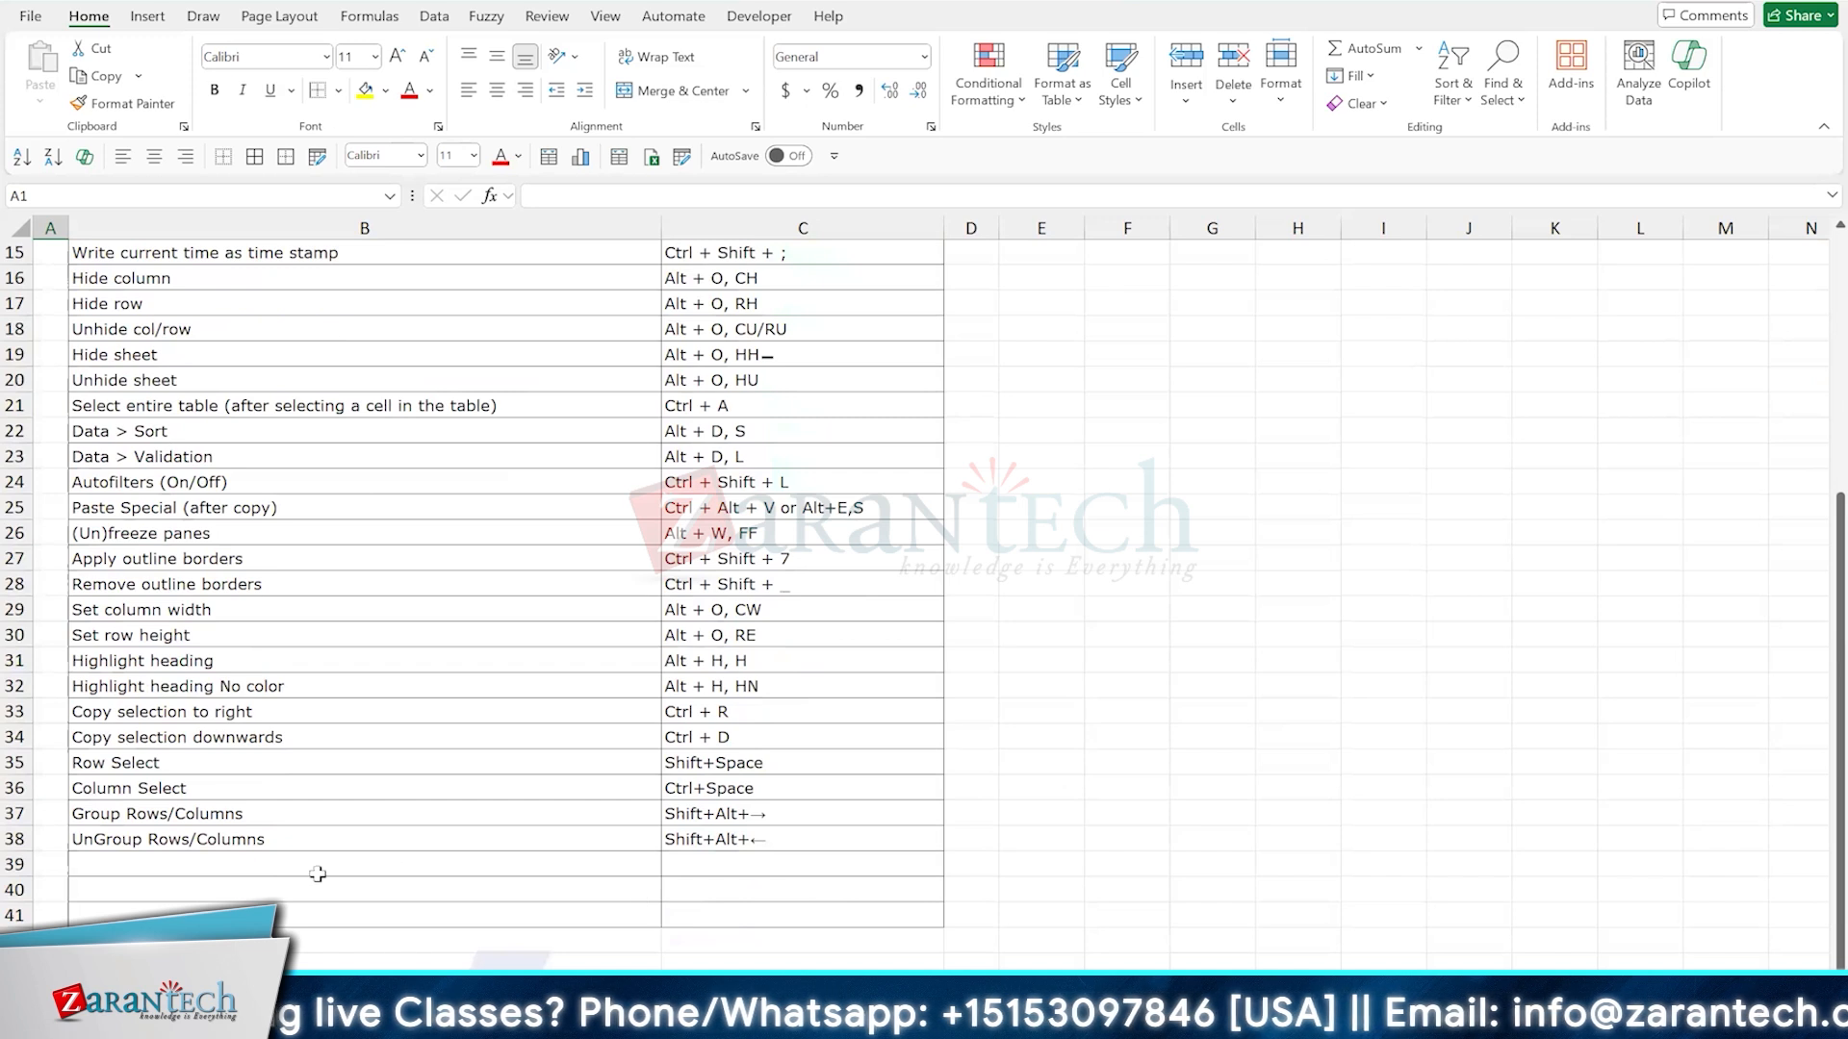
Add the action Erase All Attributes with the shortcut Alt+E,AA in row 39 of the Win Shortcut Keys list
{"action": "left_click", "coordinate": [290, 866]}
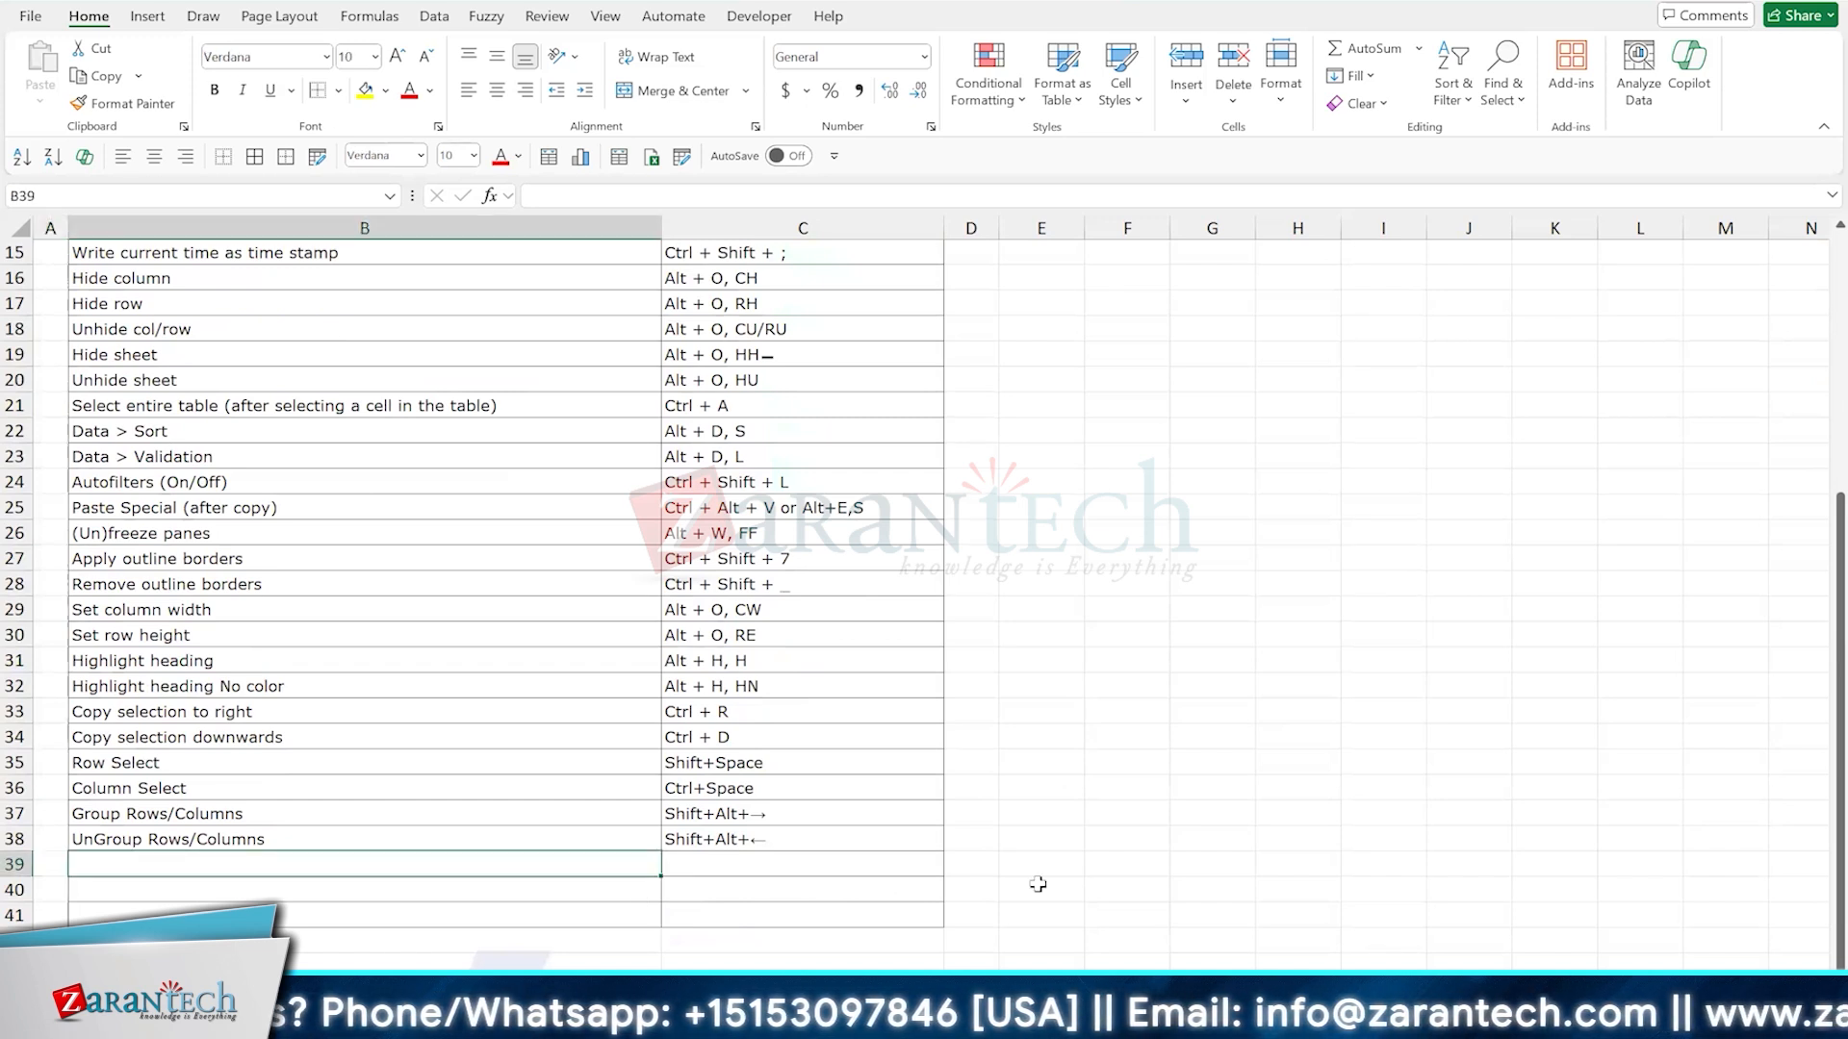
{"action": "type", "text": "Eras"}
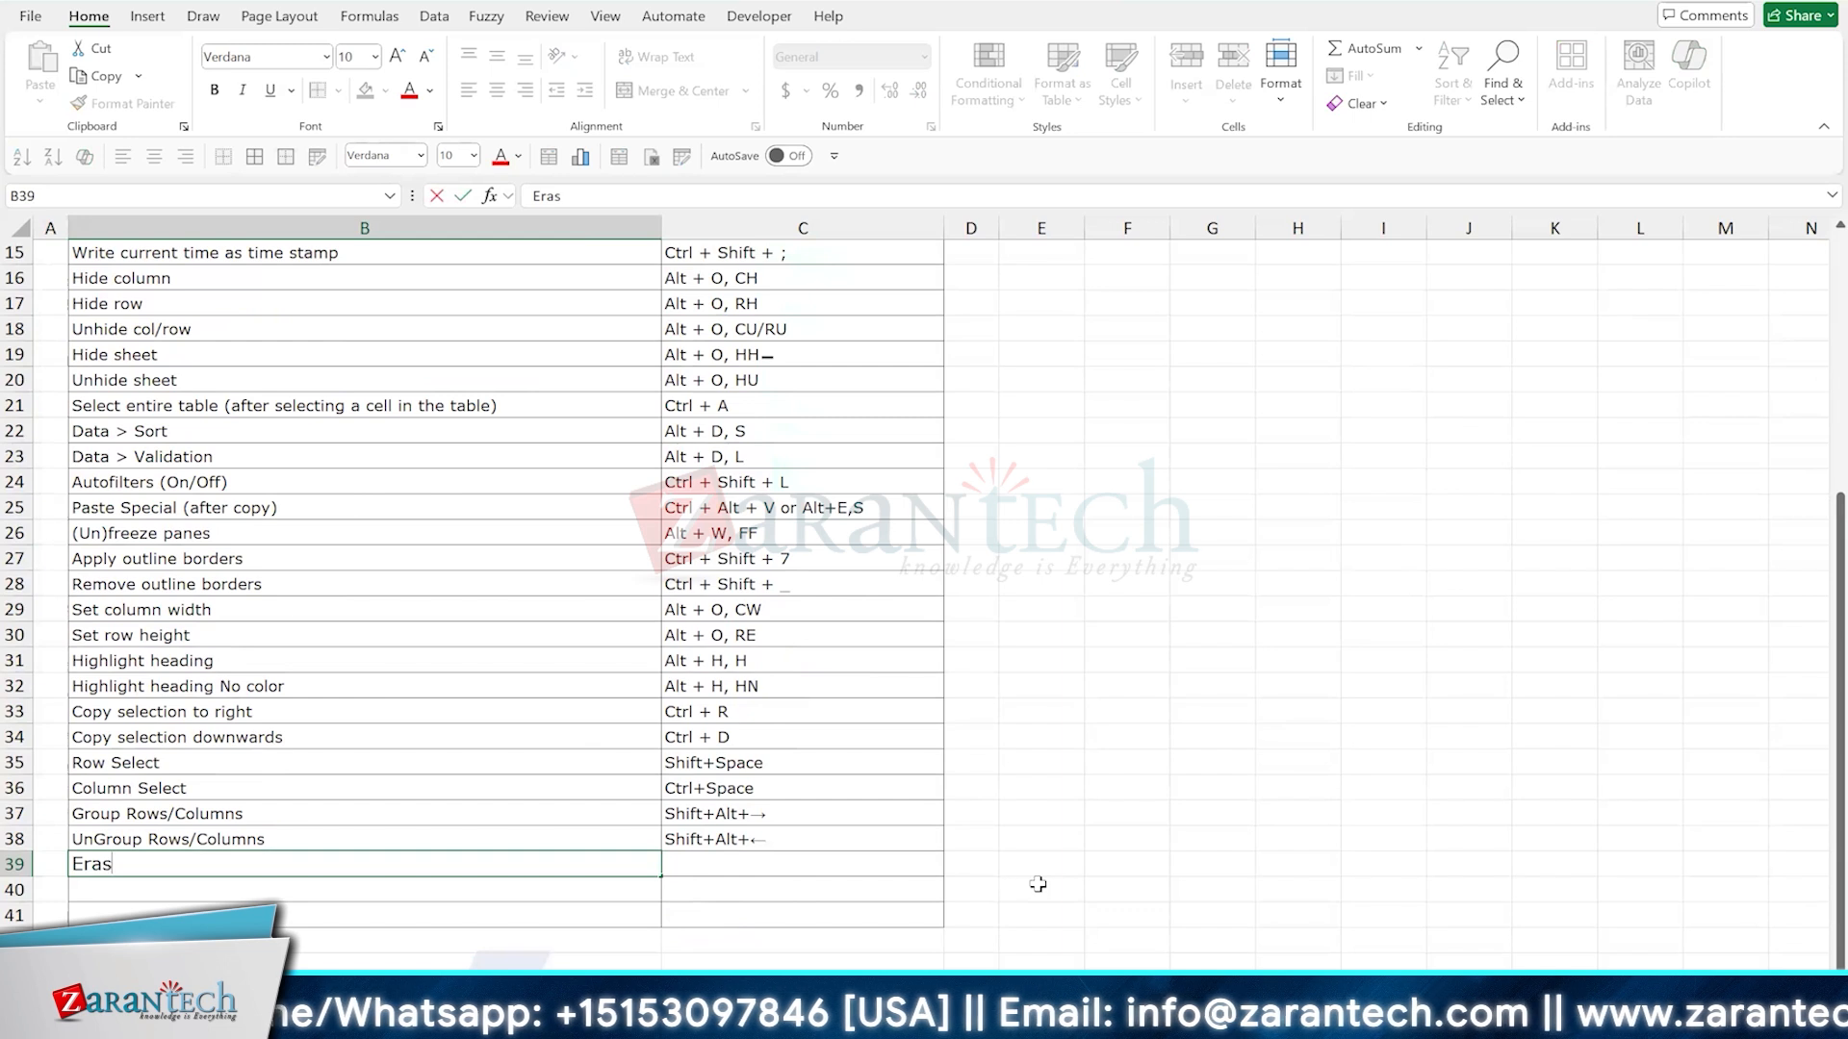
{"action": "type", "text": "e All Att"}
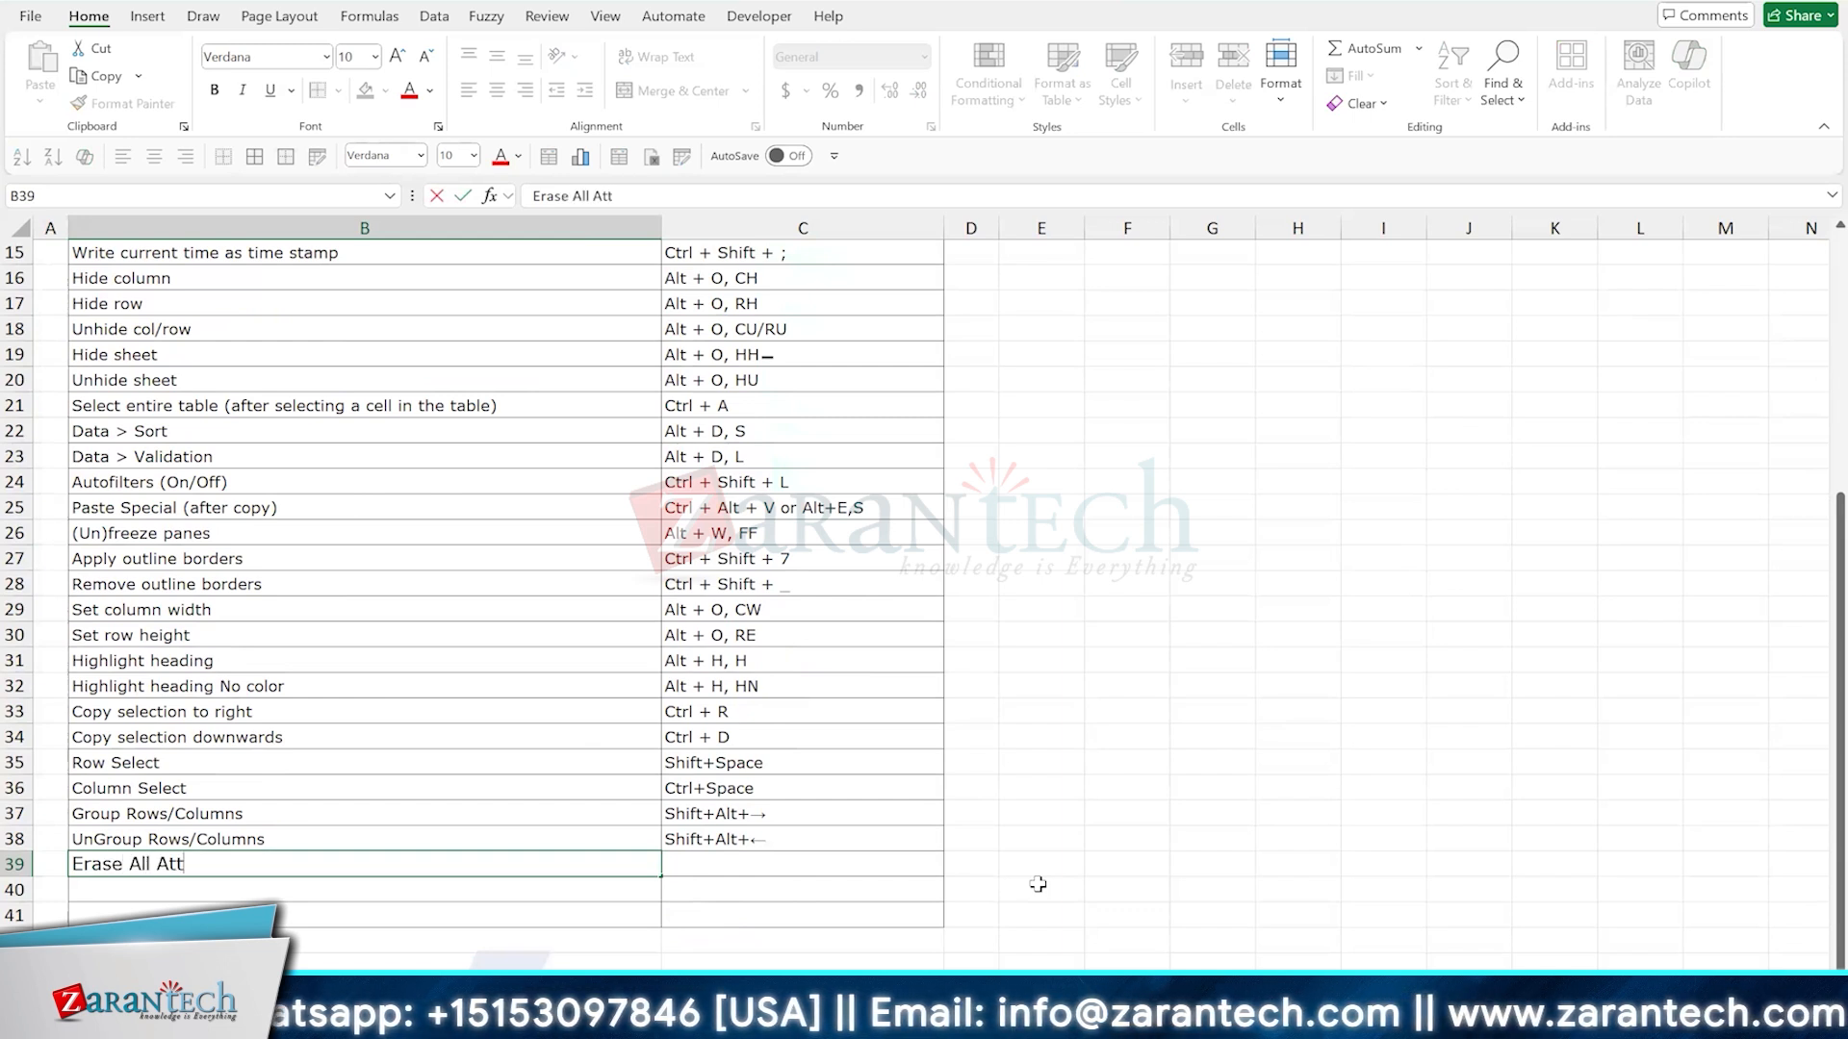
{"action": "type", "text": "ributes"}
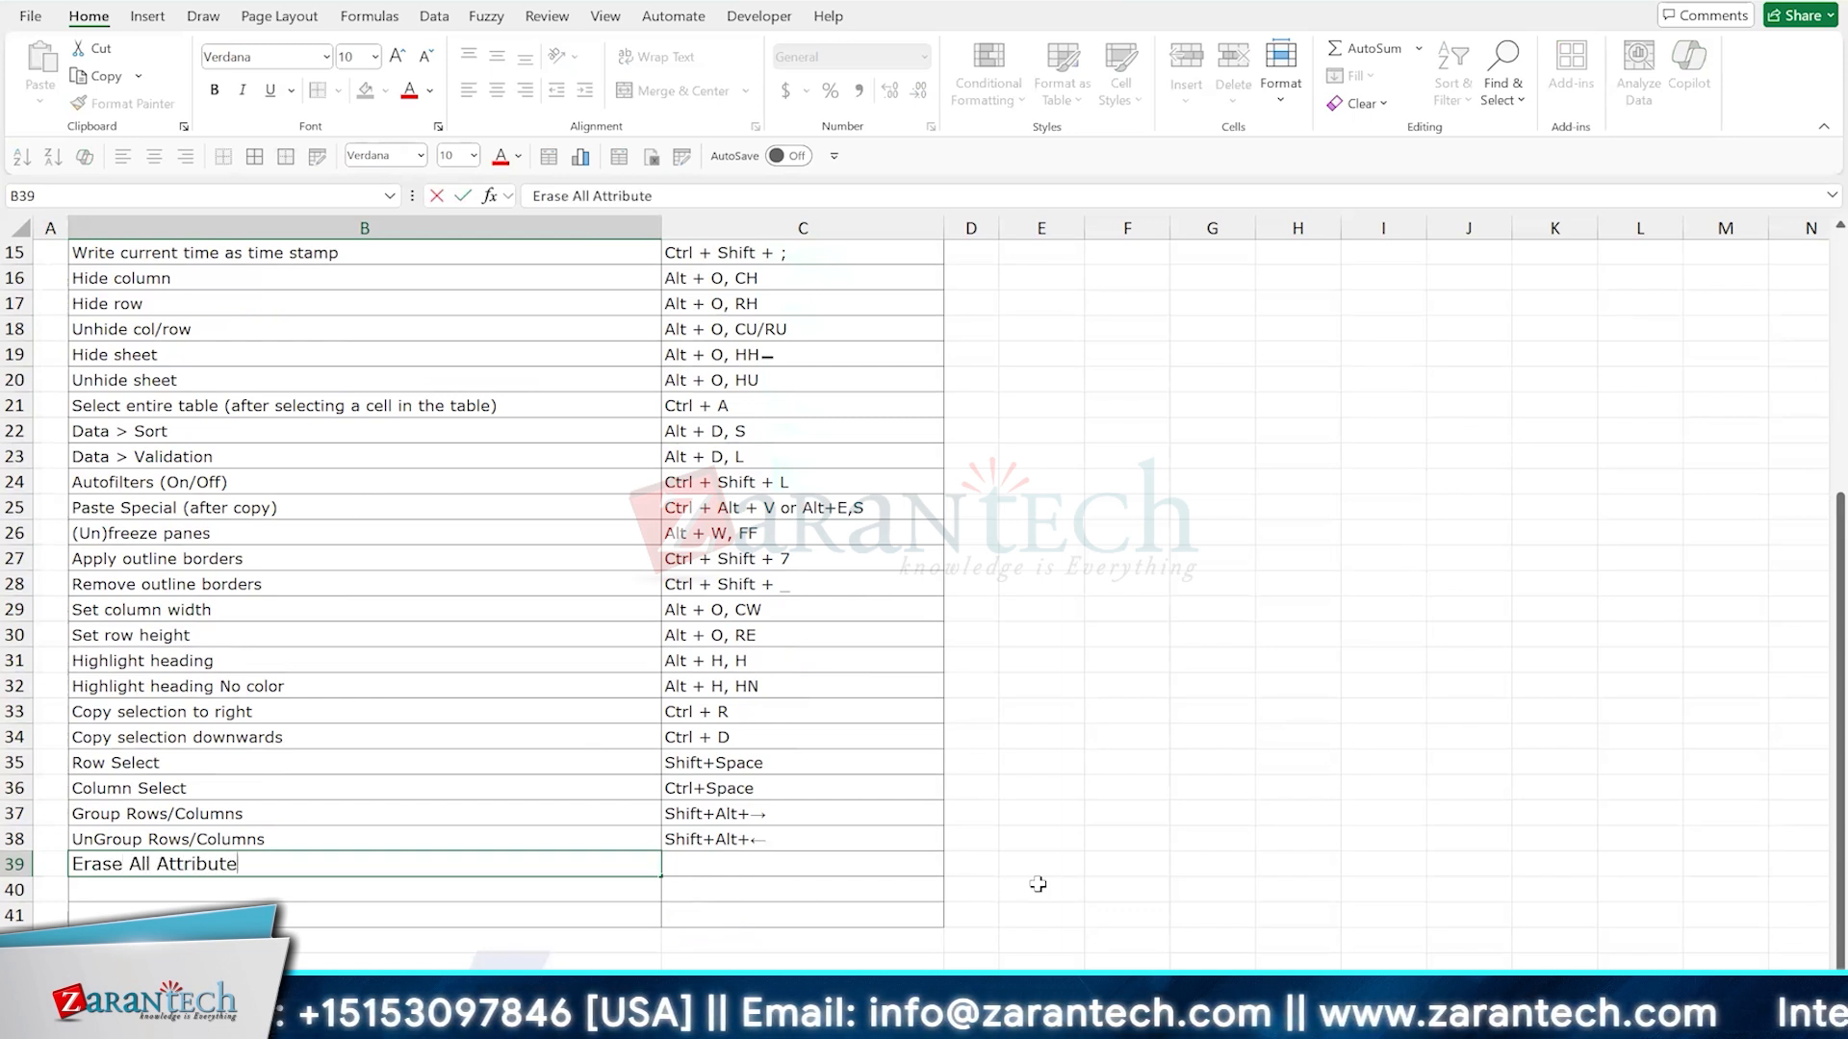
{"action": "key", "text": "Tab"}
{"action": "type", "text": "A"}
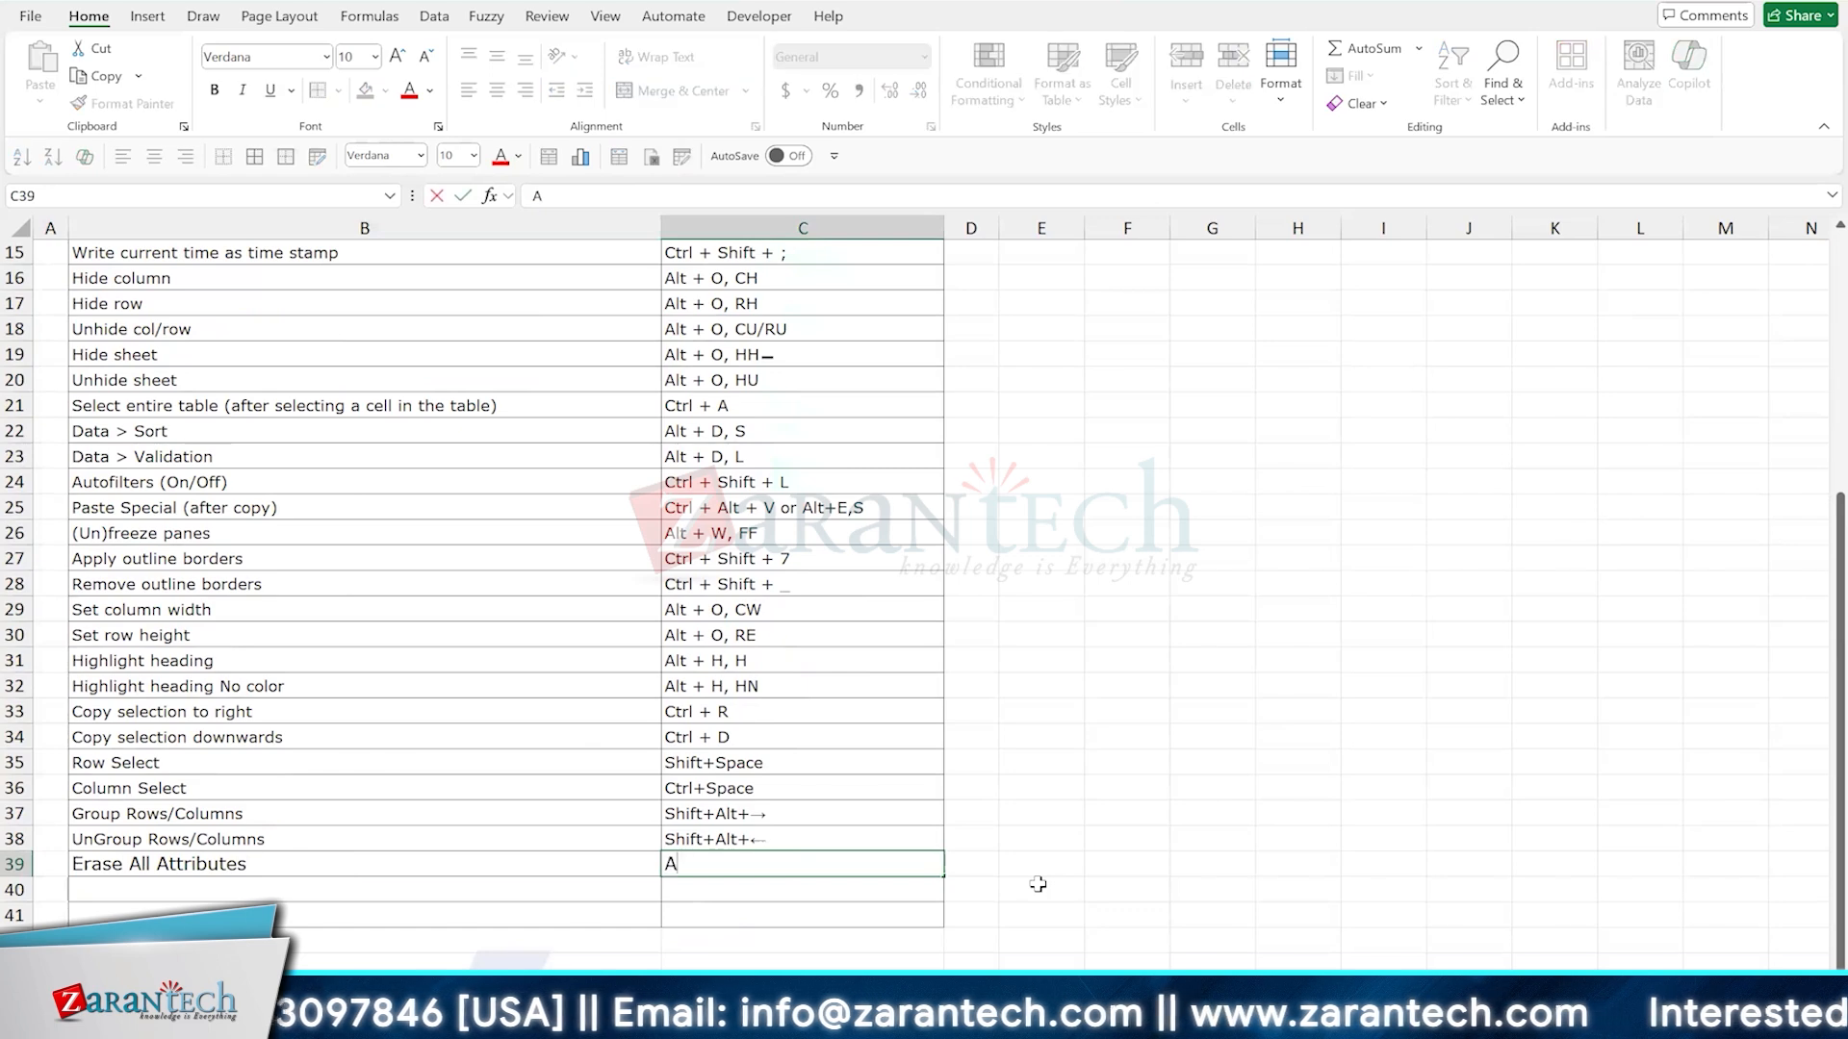
{"action": "type", "text": "lt+E,A,A"}
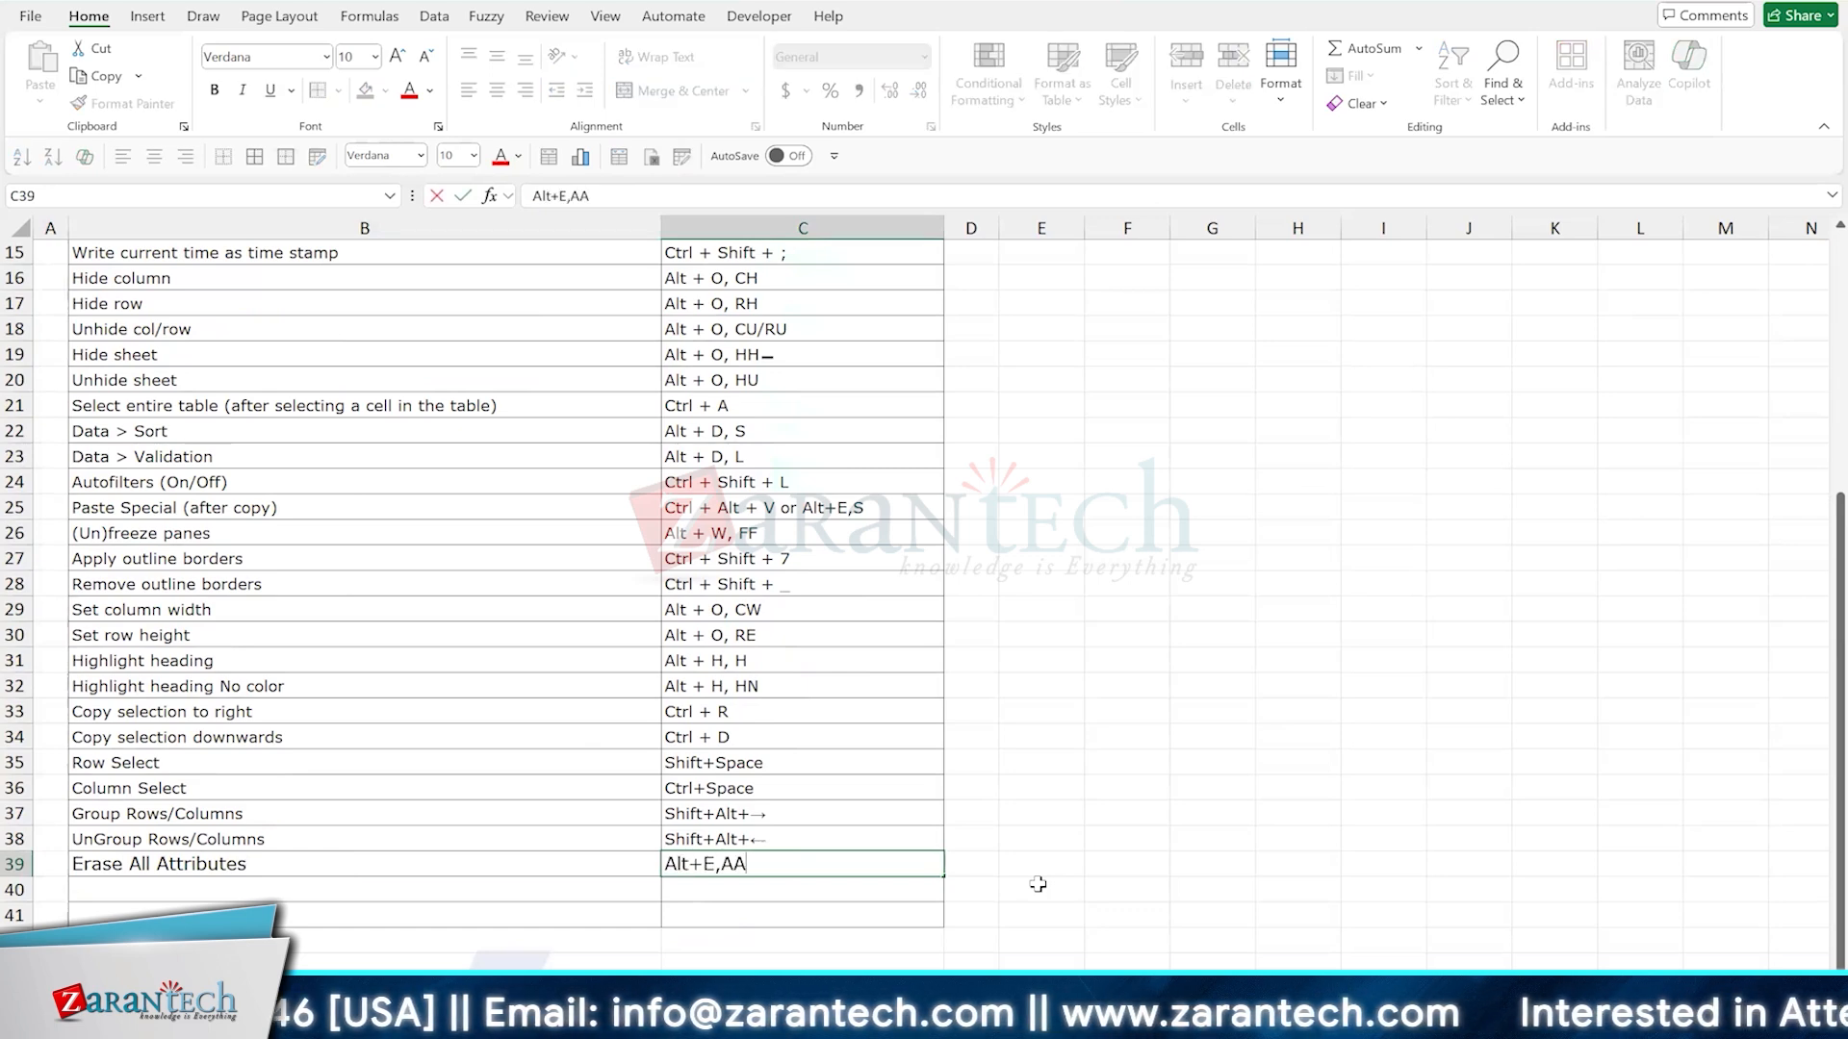
{"action": "key", "text": "Return"}
Return to the copied Data sheet and select the Exercise notes block A5:L7
{"action": "key", "text": "ctrl+Page_Up"}
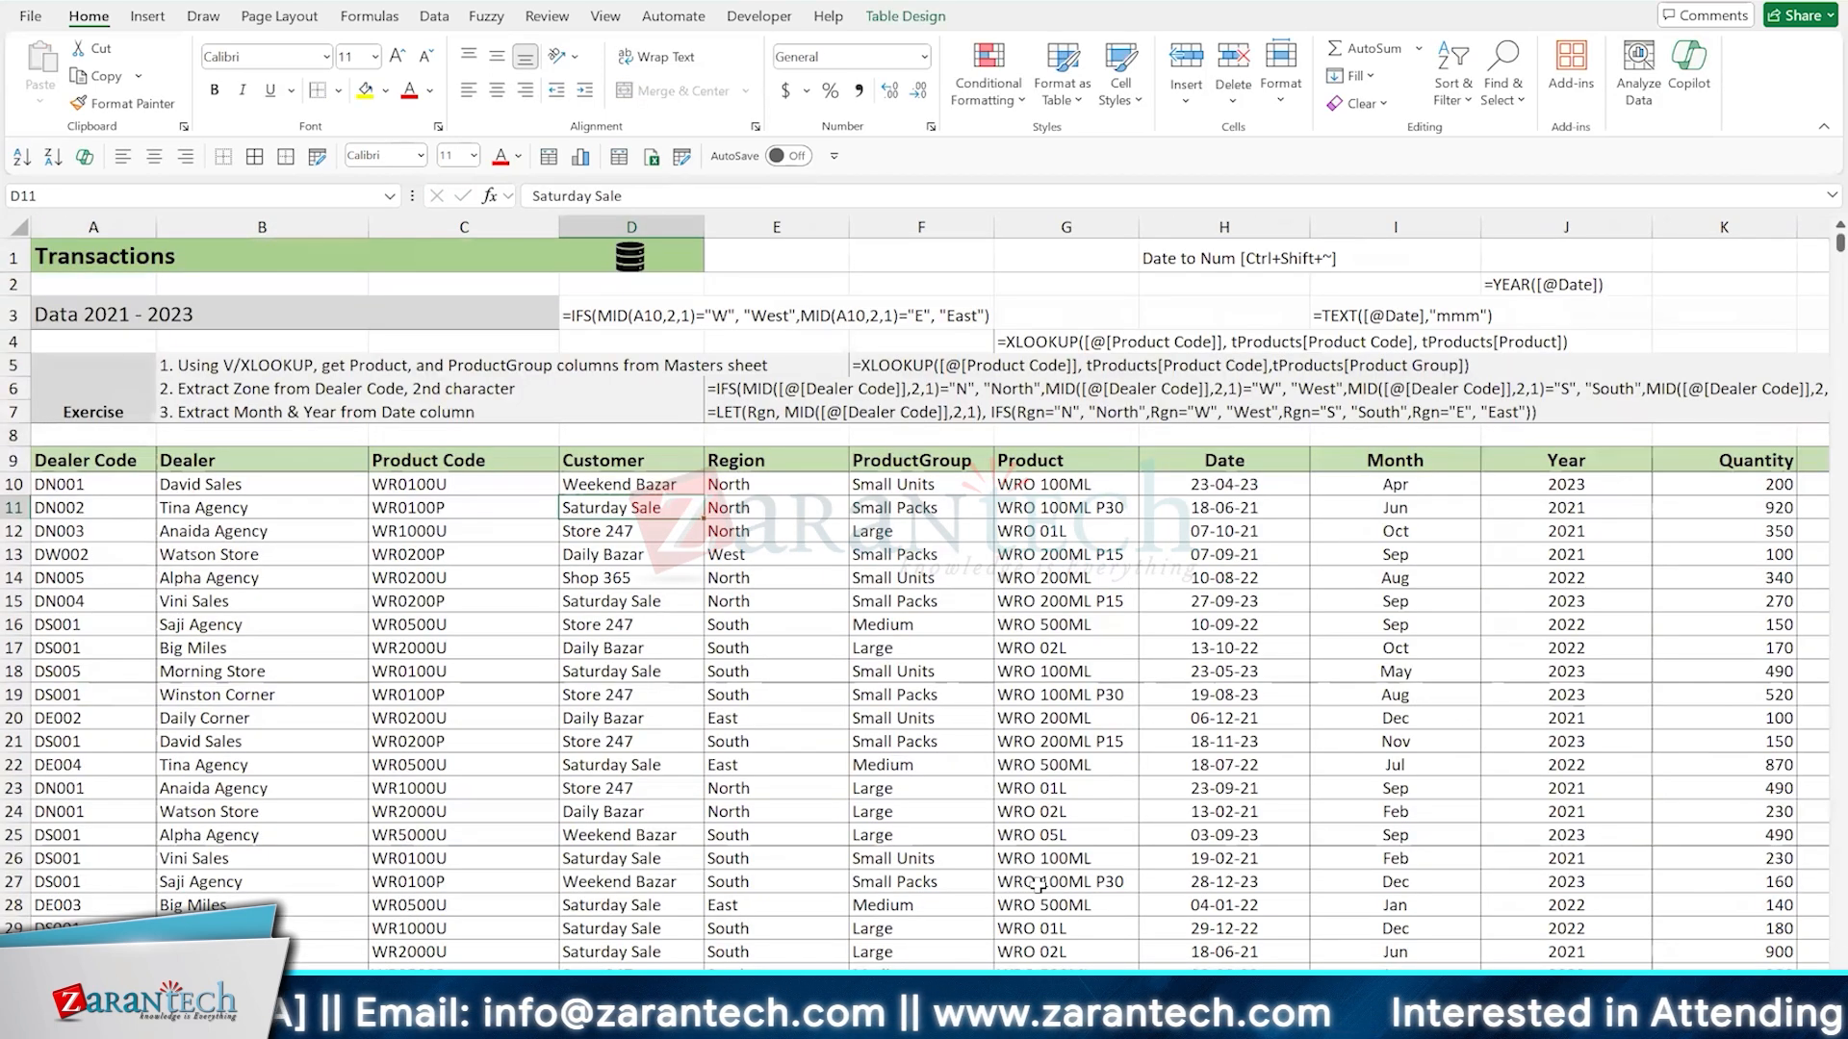
{"action": "left_click", "coordinate": [631, 366]}
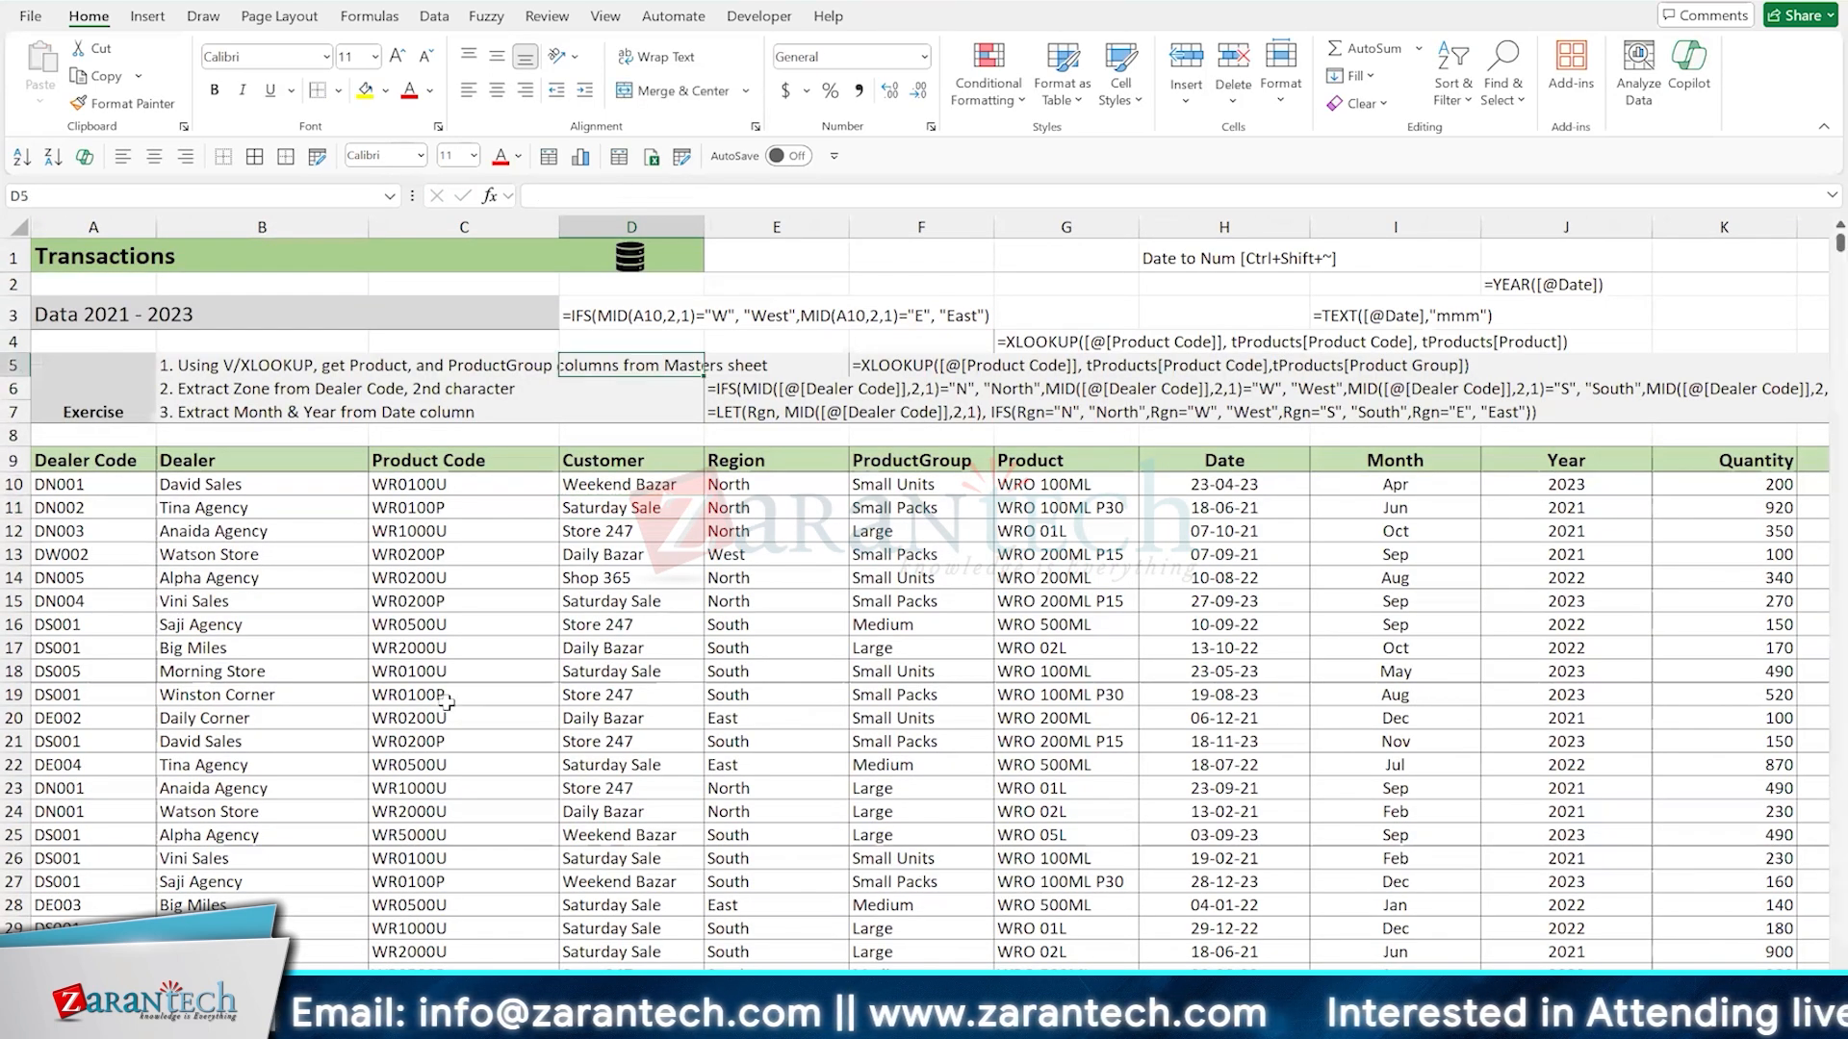
{"action": "left_click", "coordinate": [119, 369]}
{"action": "scroll", "coordinate": [1128, 606], "scroll_direction": "right", "scroll_amount": 1}
{"action": "scroll", "coordinate": [1129, 606], "scroll_direction": "right", "scroll_amount": 1}
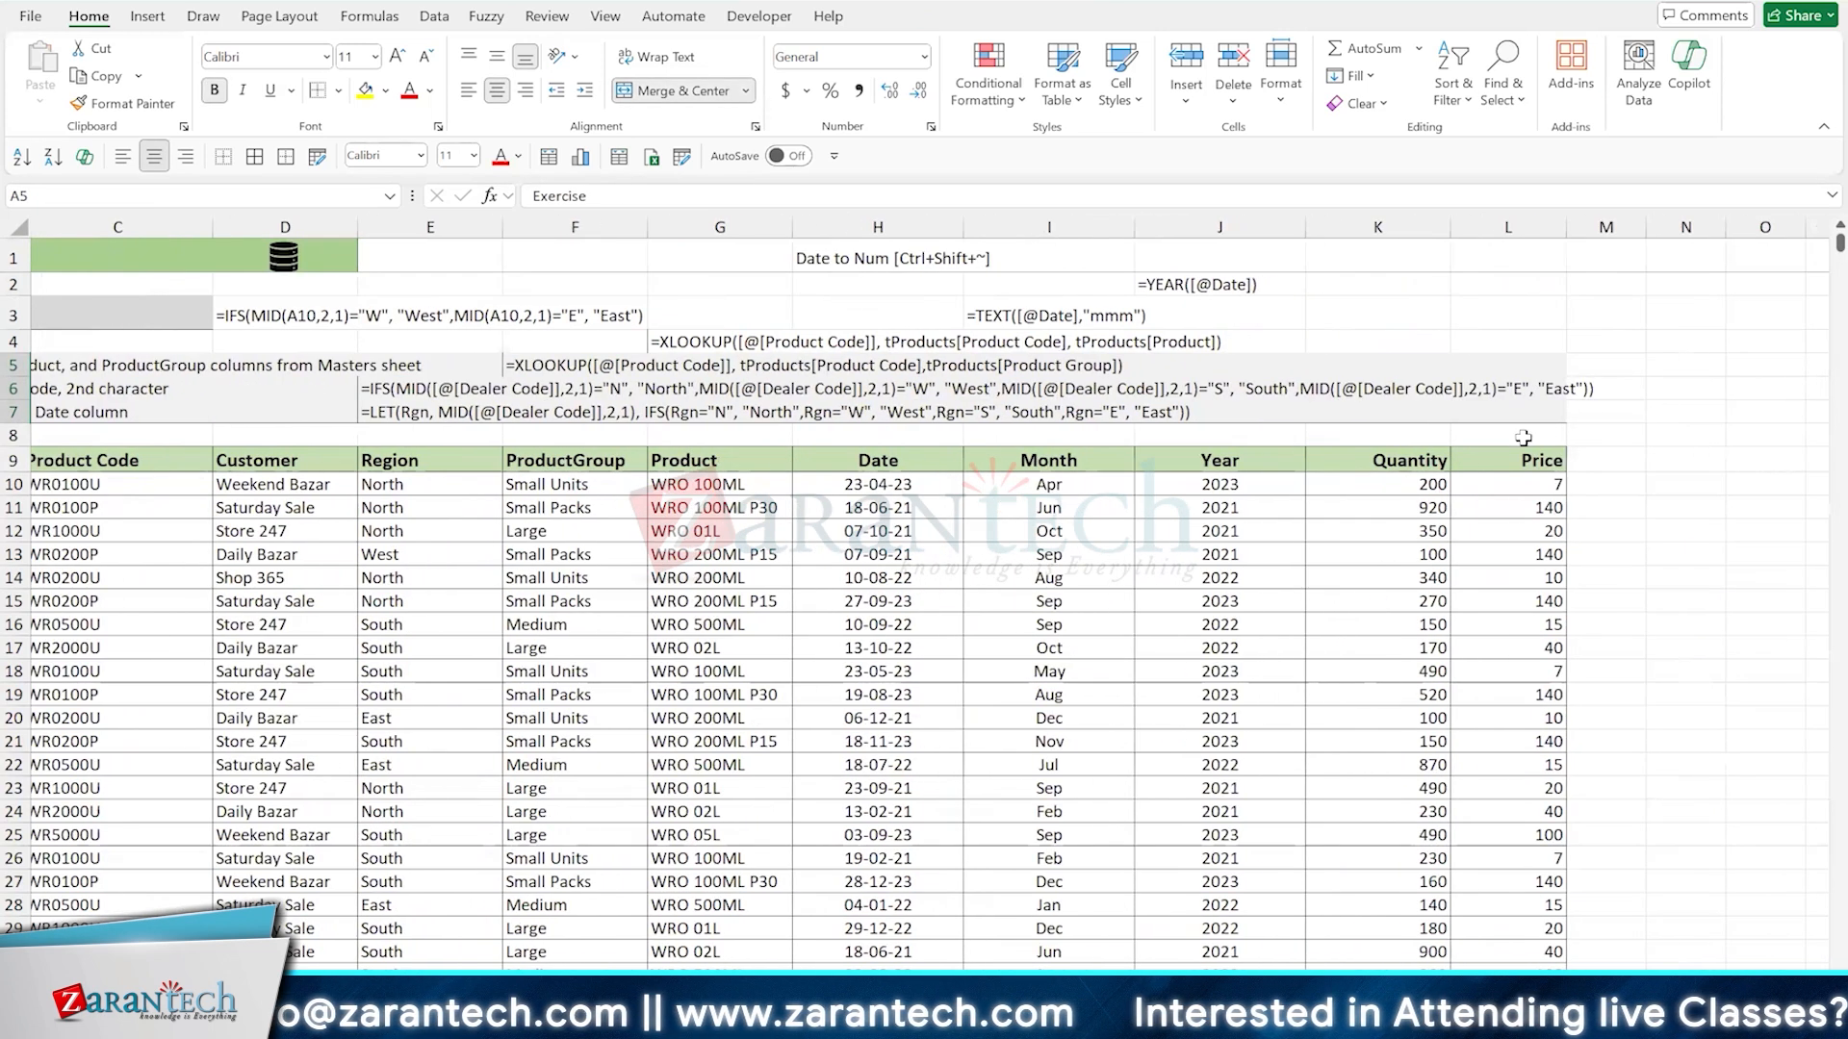
{"action": "left_click", "coordinate": [1547, 415], "text": "shift"}
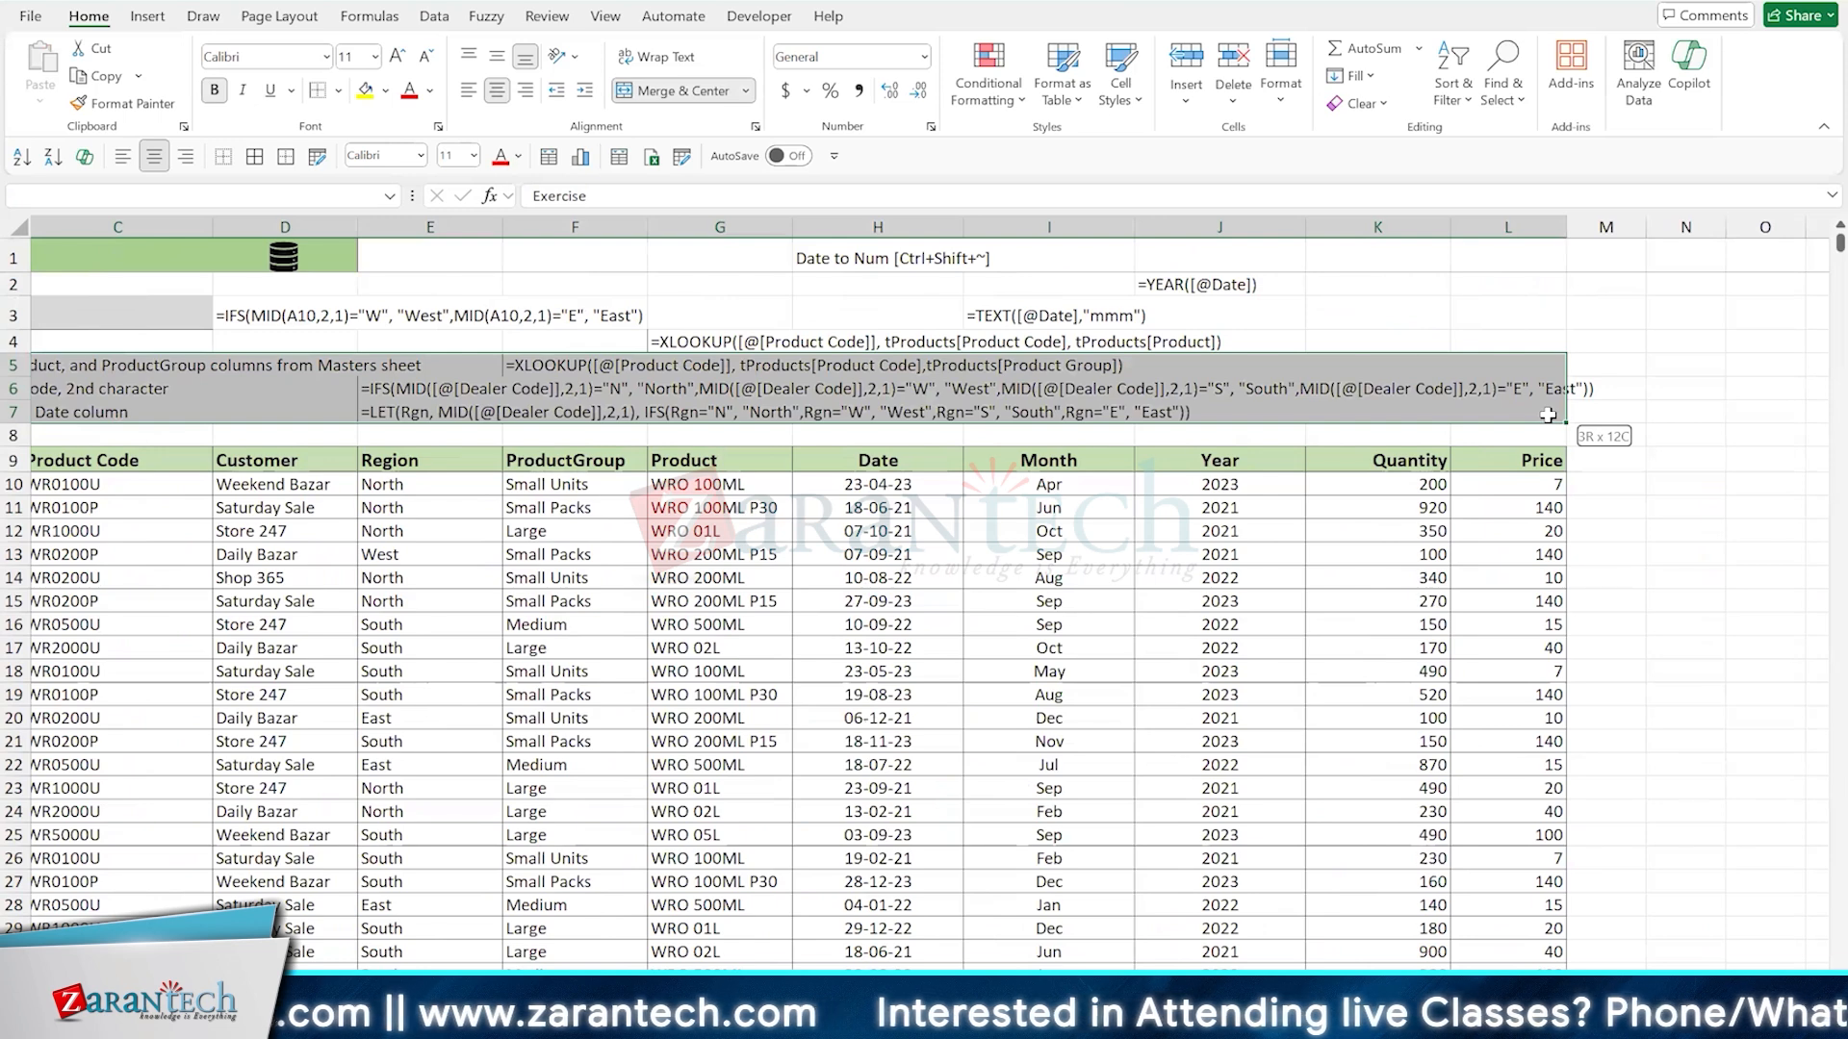
Try selecting the ranges K3:L7 and I13:K21 on the copied Data sheet
{"action": "left_click_drag", "start_coordinate": [1389, 307], "coordinate": [1531, 404]}
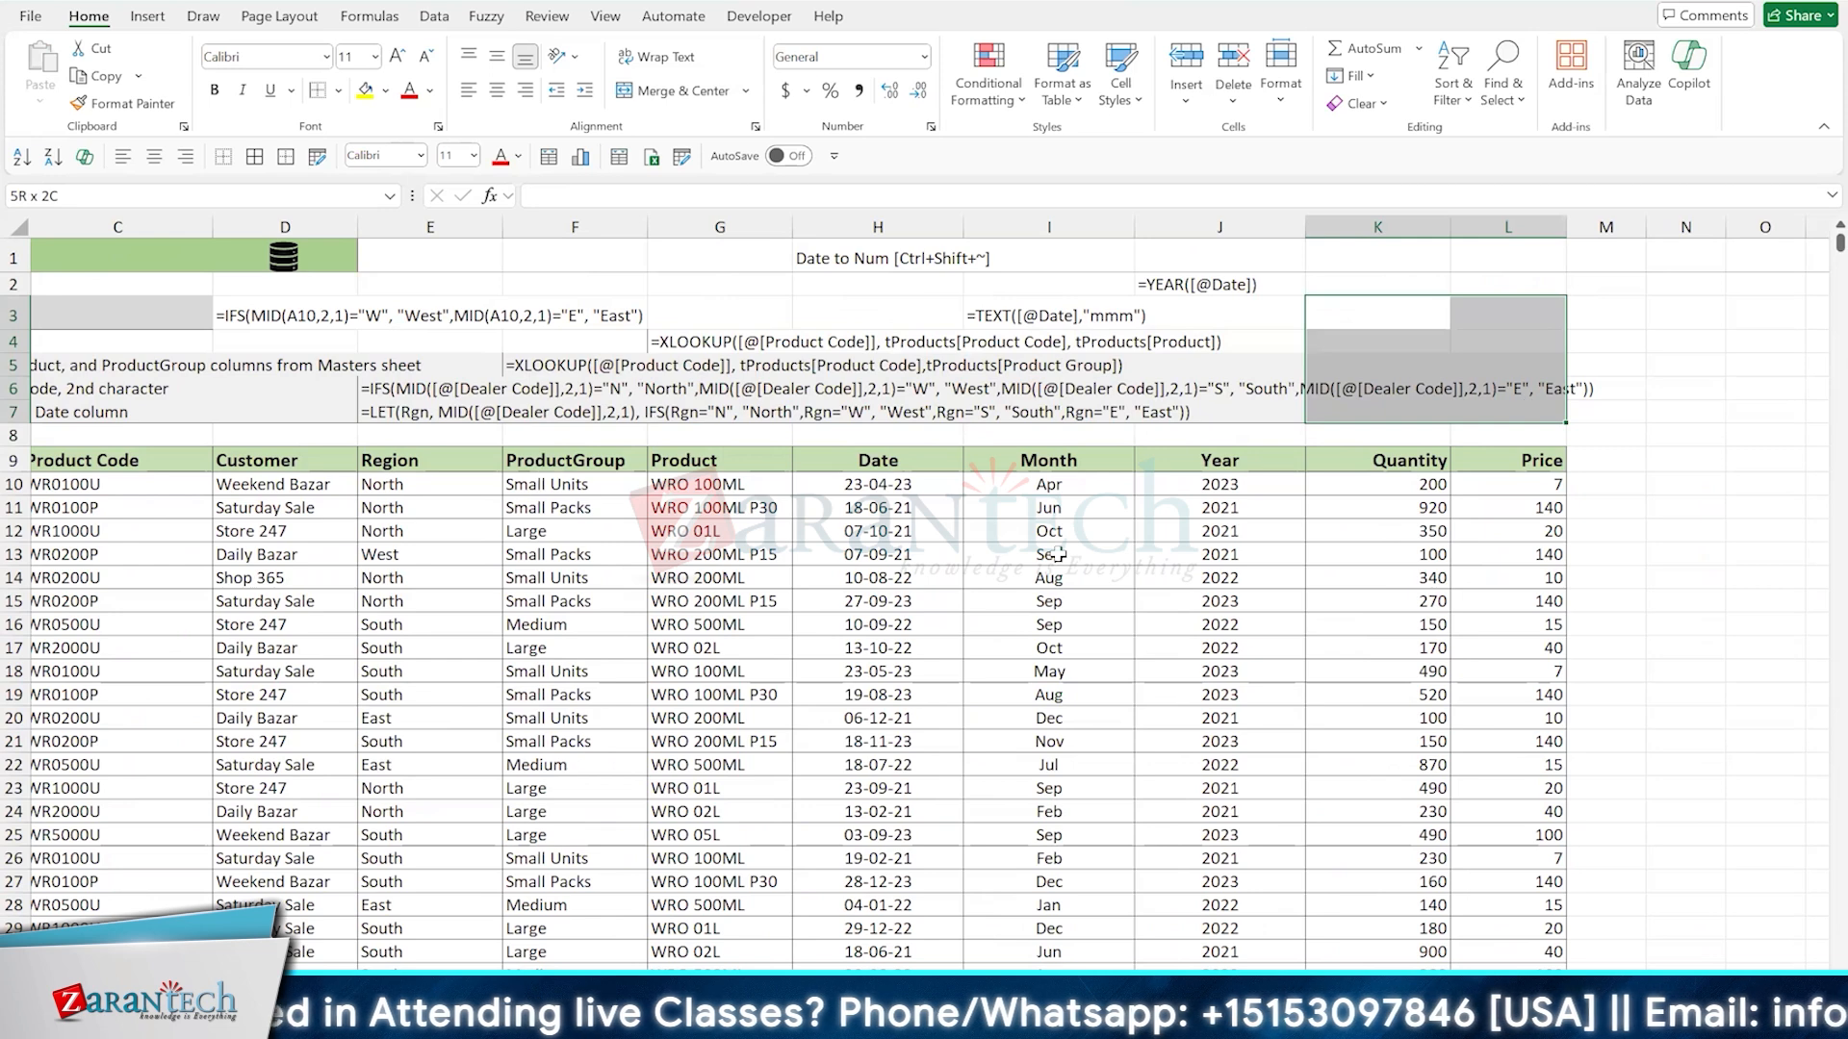
{"action": "left_click_drag", "start_coordinate": [1054, 555], "coordinate": [1395, 734]}
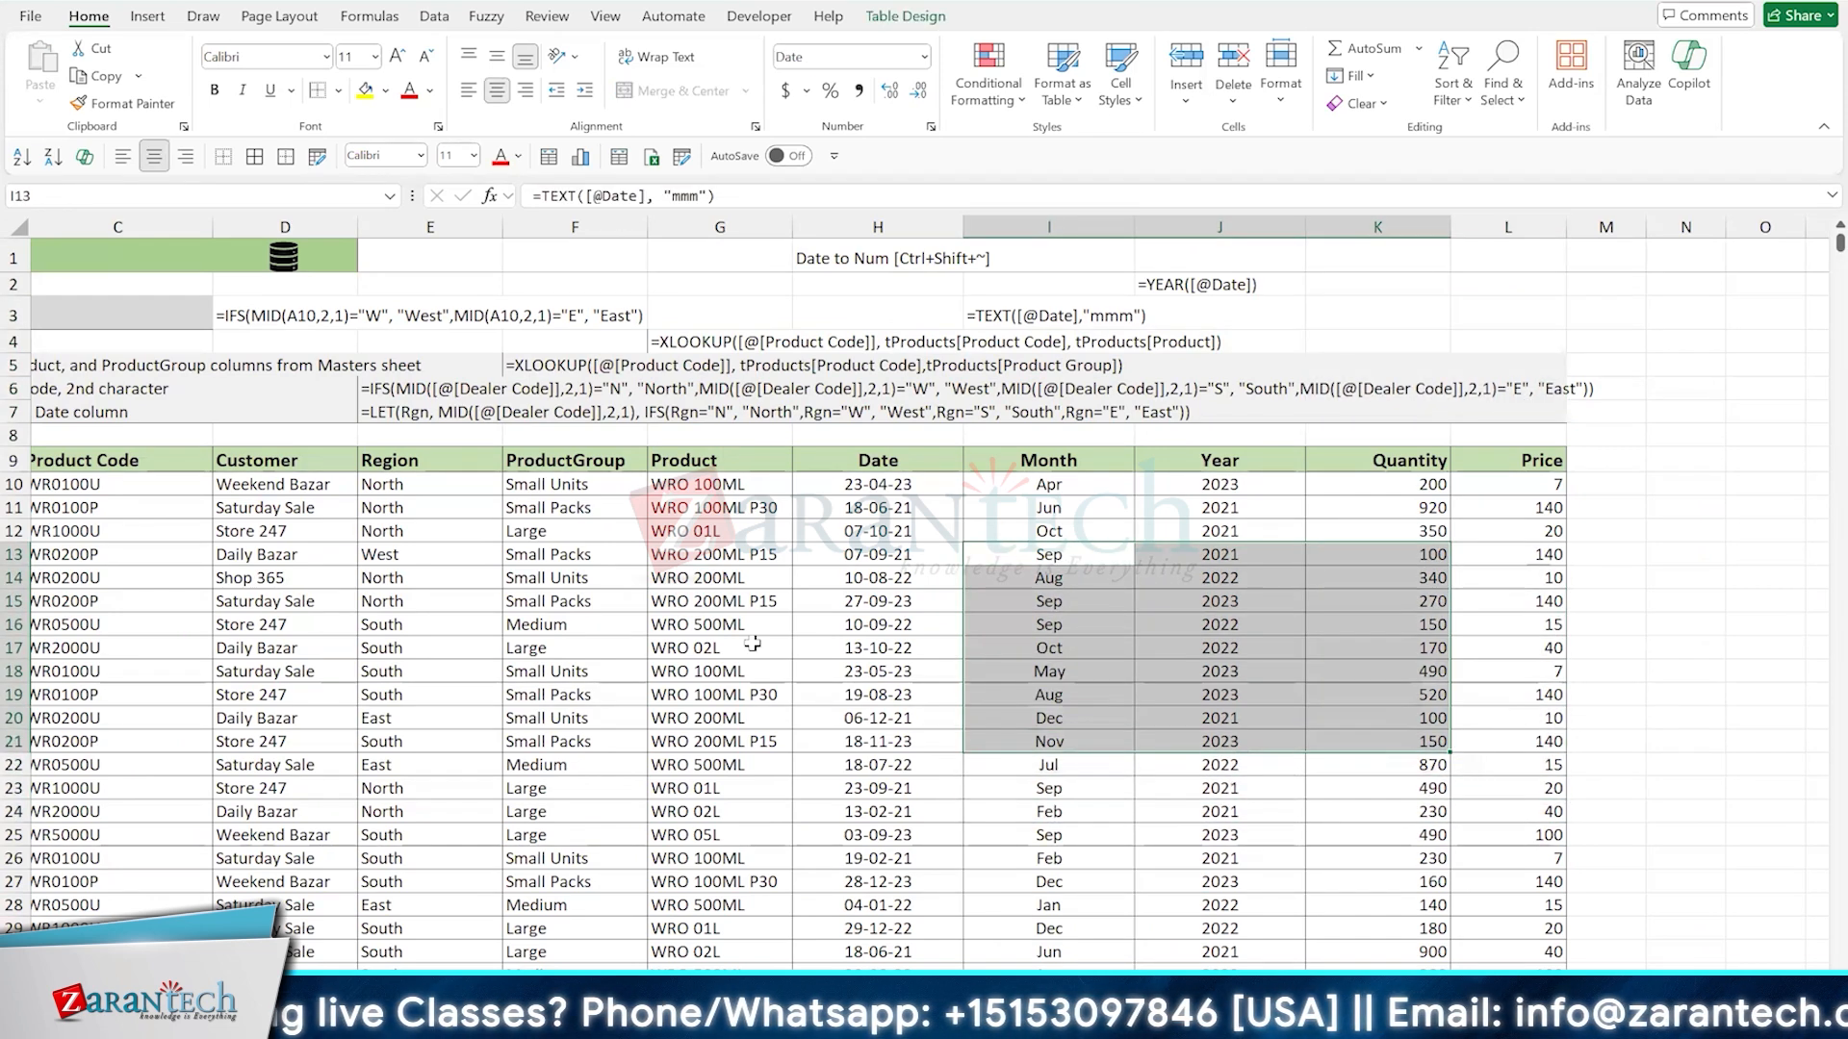
Practise selecting the whole Exercise notes block from A5 through L7 on the copied Data sheet
{"action": "scroll", "coordinate": [753, 643], "scroll_direction": "left", "scroll_amount": 2}
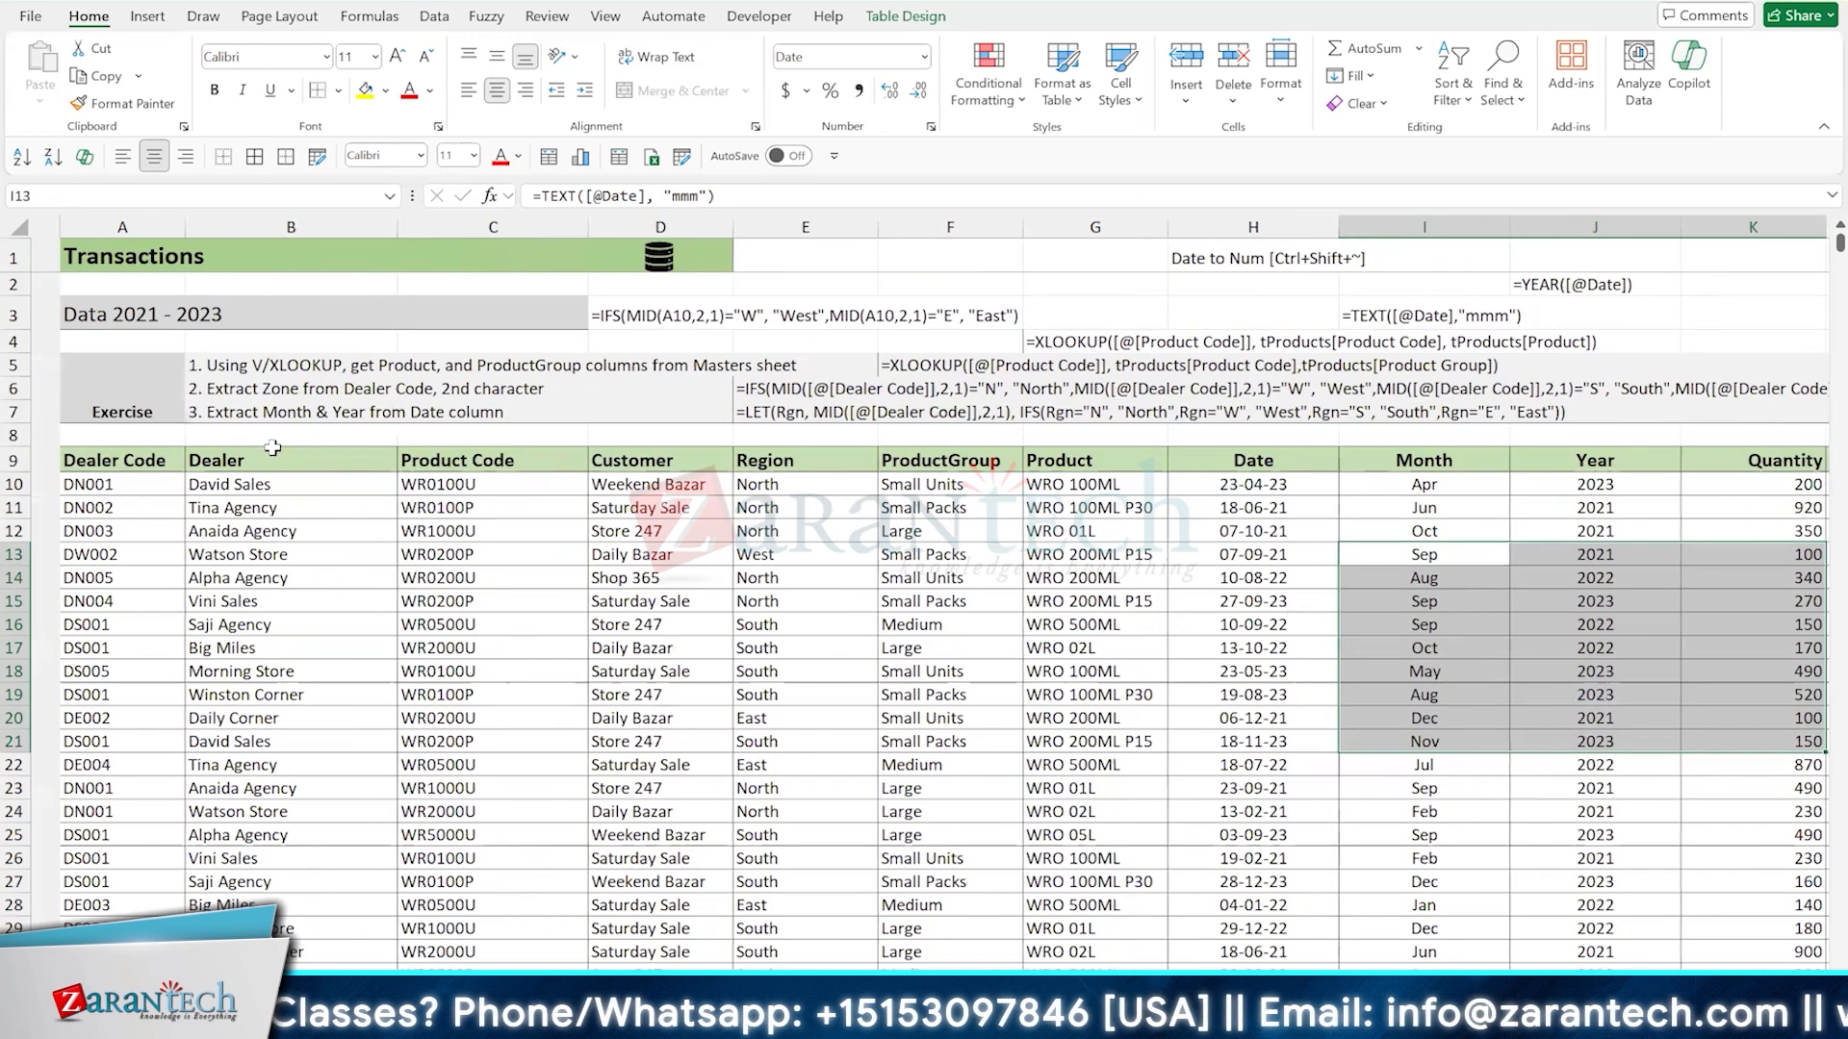
{"action": "left_click", "coordinate": [100, 357]}
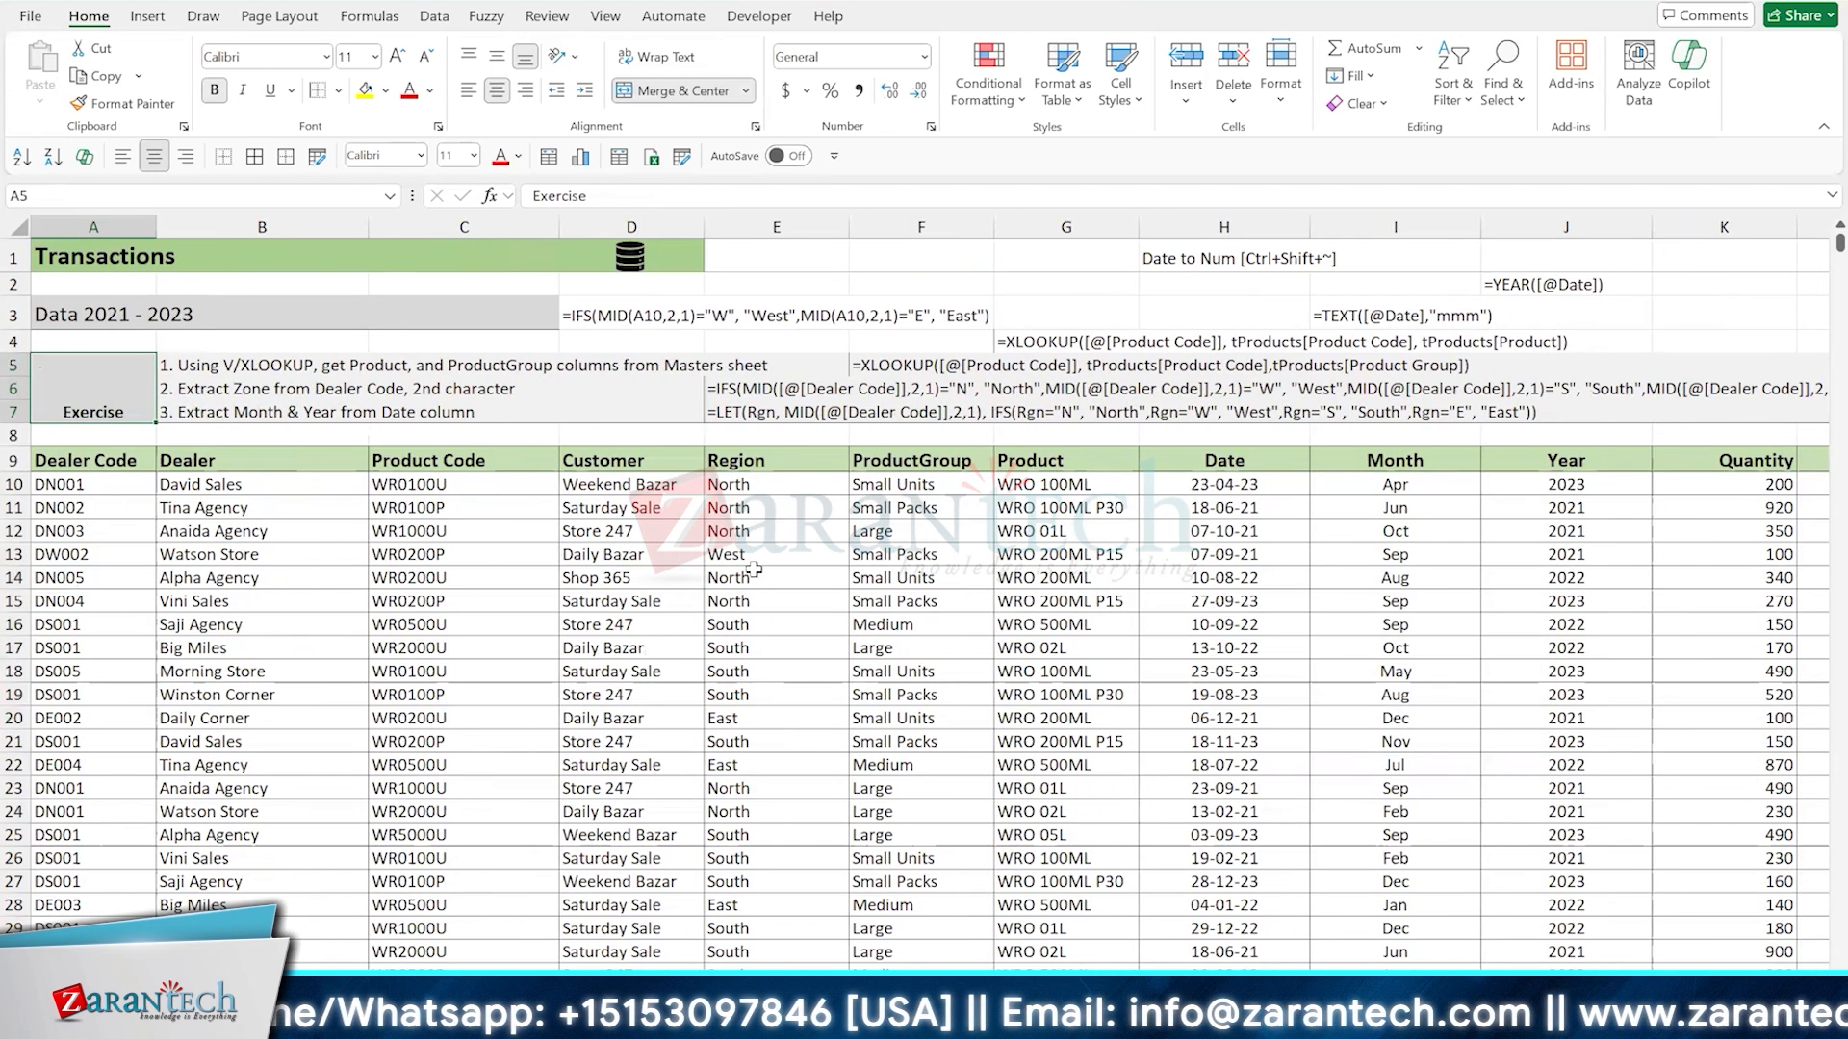
{"action": "scroll", "coordinate": [817, 614], "scroll_direction": "right", "scroll_amount": 4}
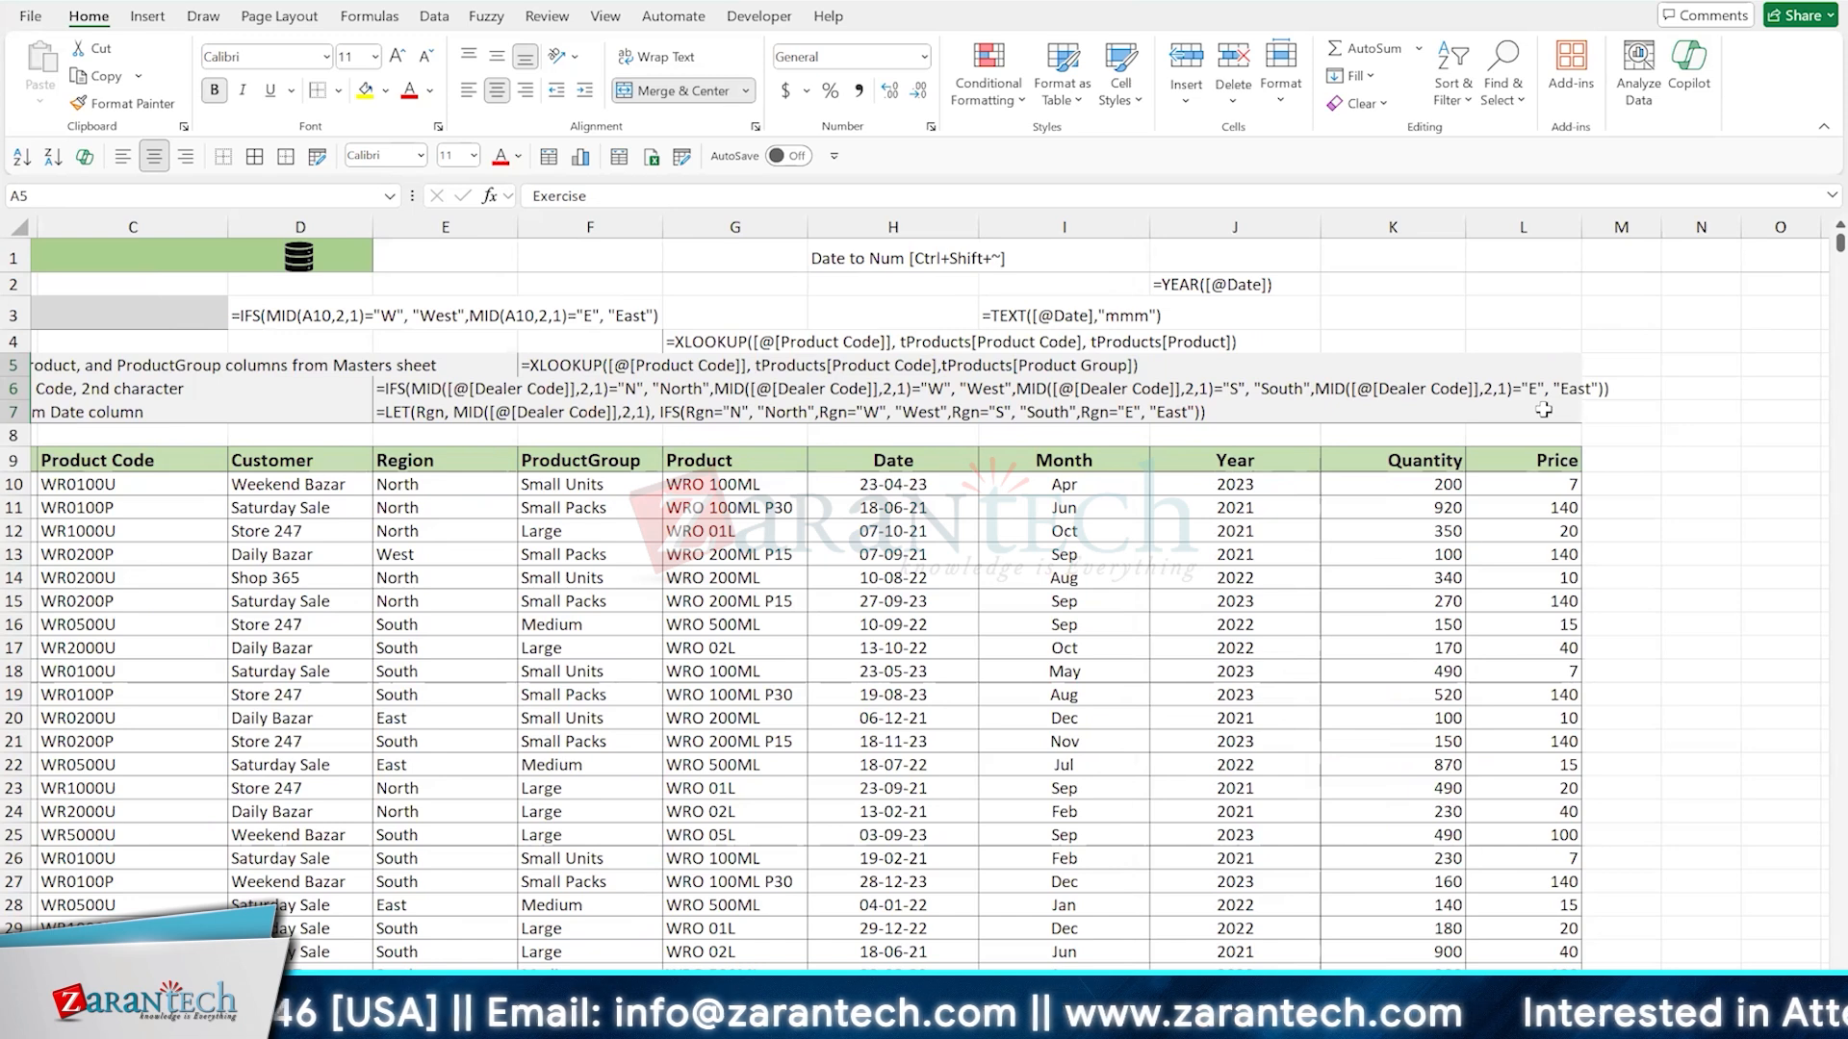
{"action": "left_click", "coordinate": [1542, 410], "text": "shift"}
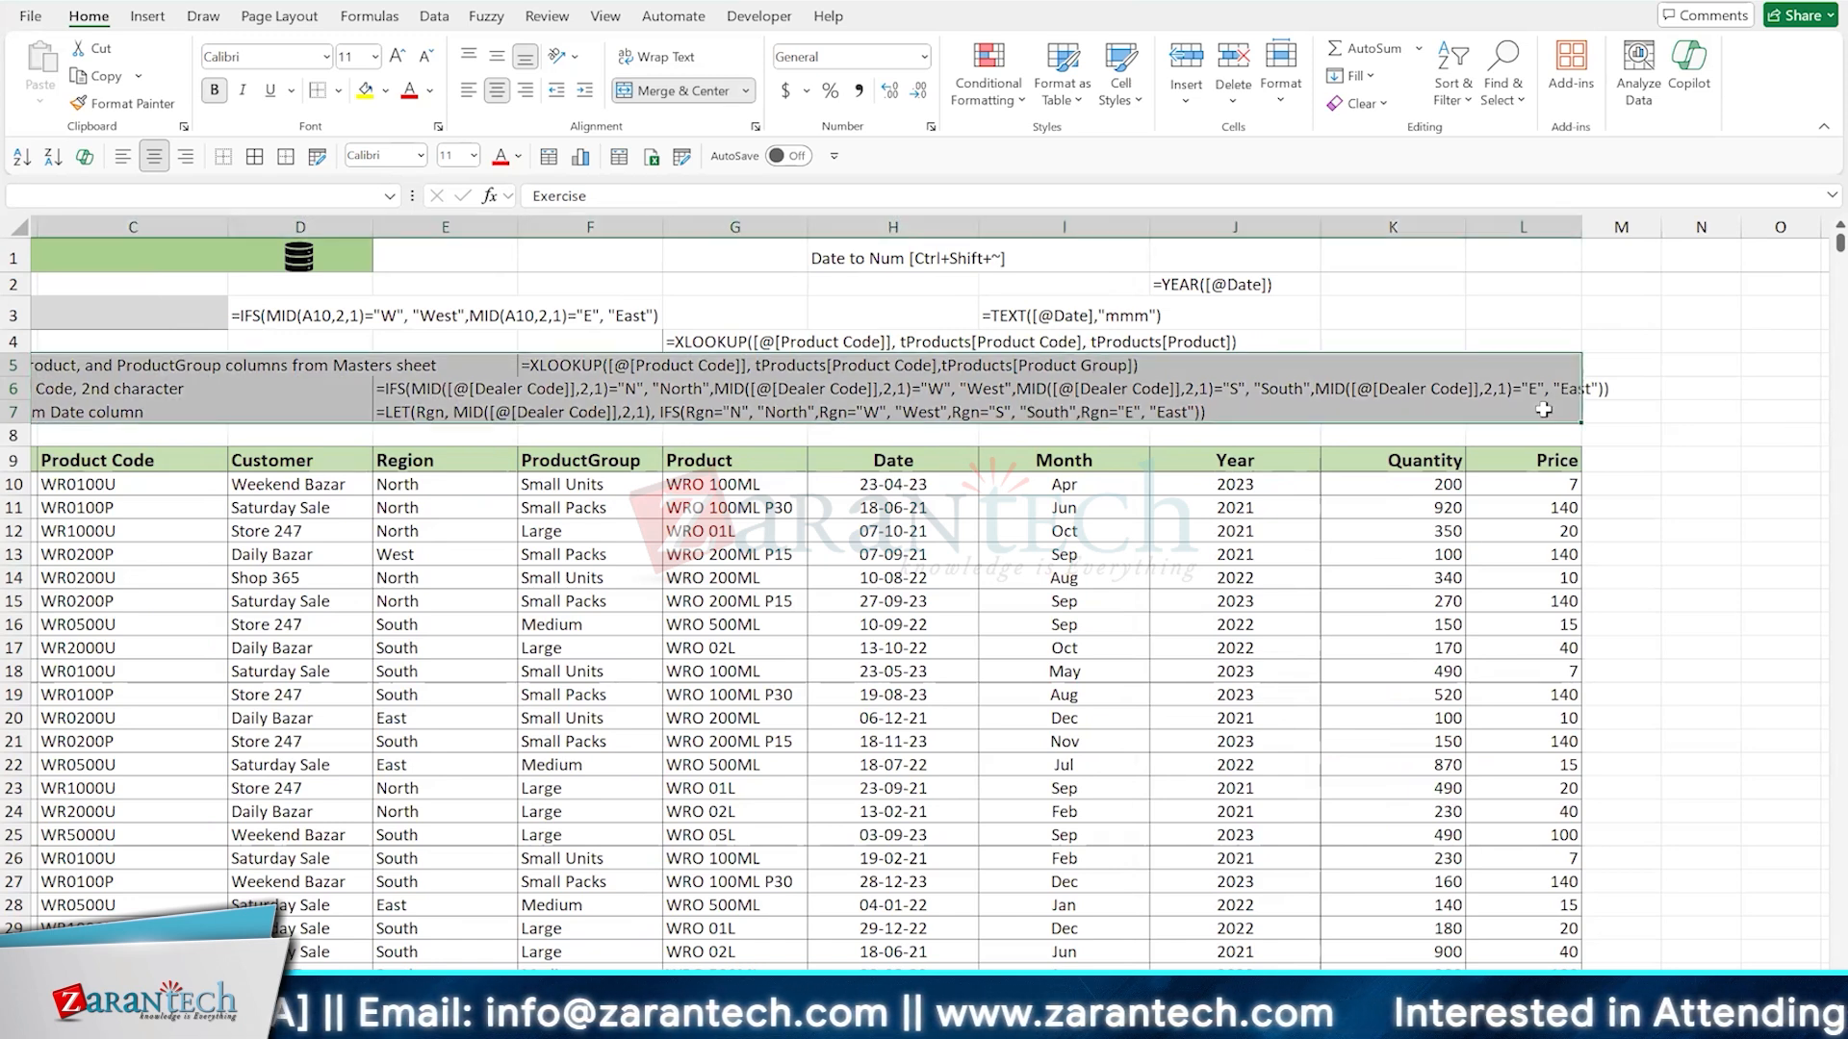
{"action": "scroll", "coordinate": [1165, 649], "scroll_direction": "left", "scroll_amount": 2}
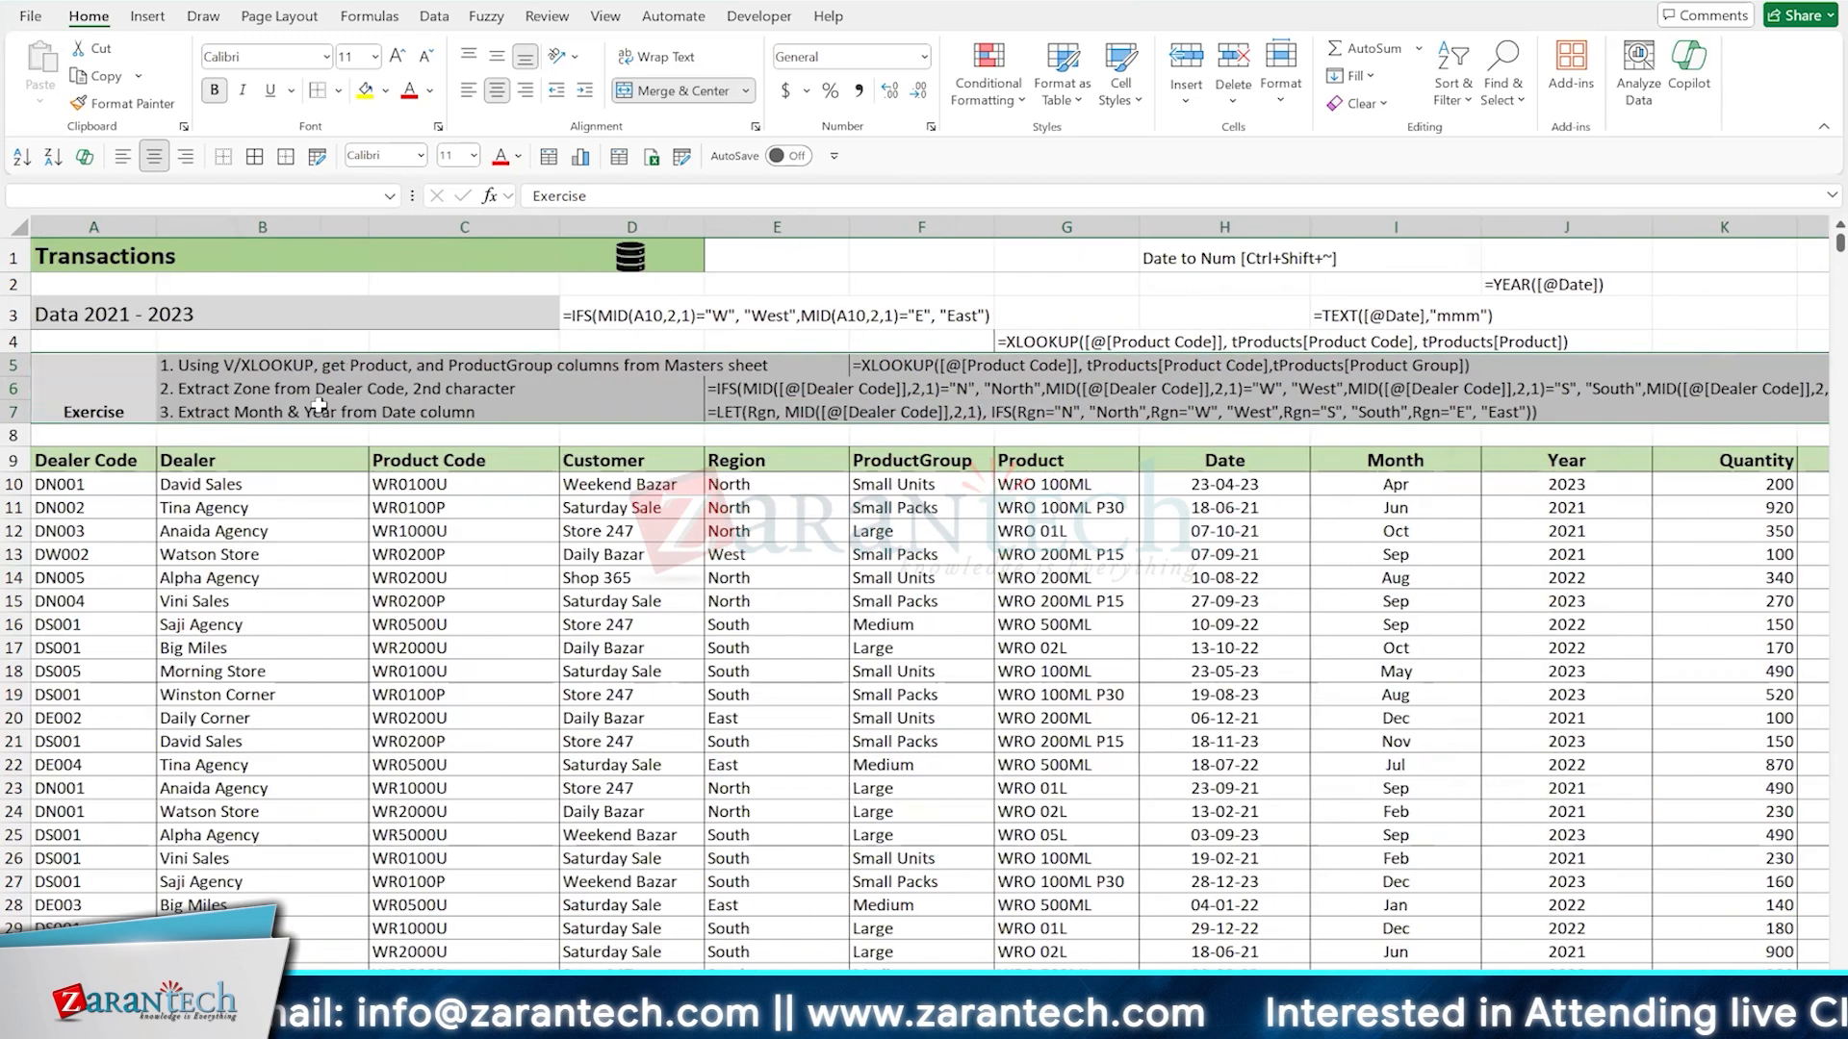
{"action": "left_click", "coordinate": [90, 357]}
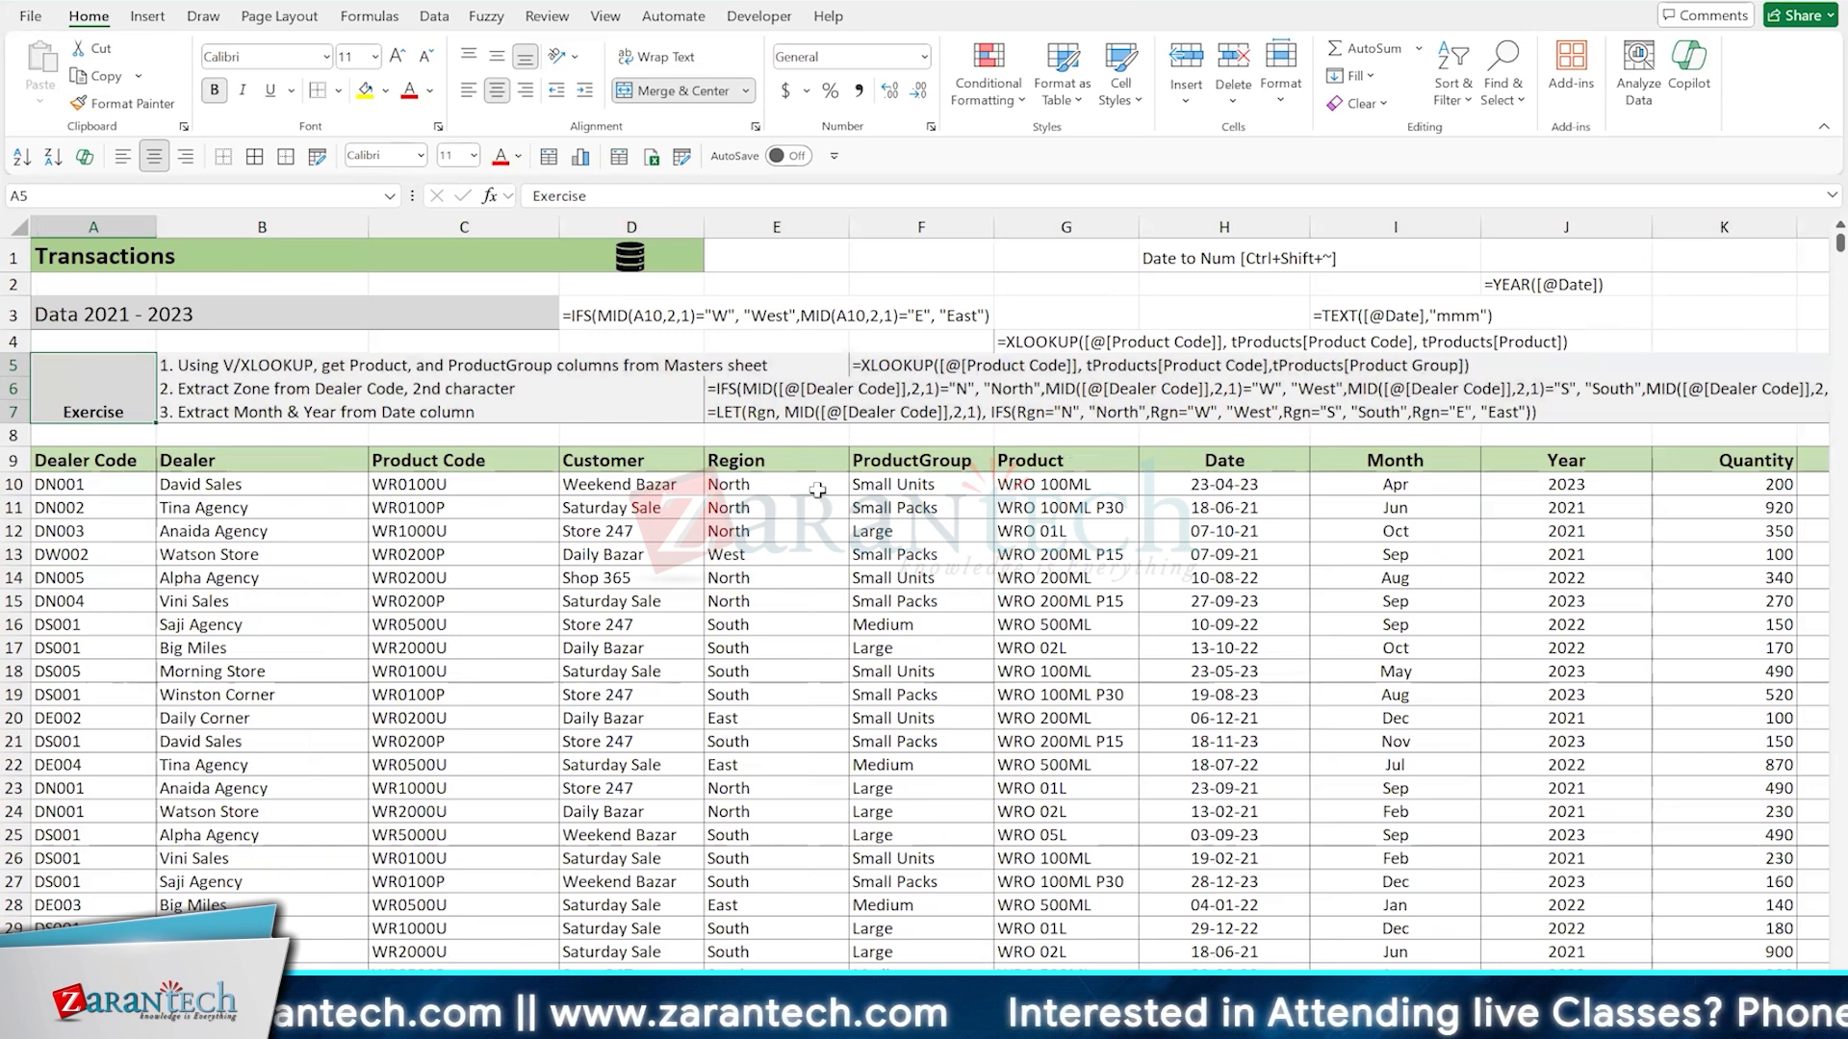
{"action": "left_click", "coordinate": [1106, 581]}
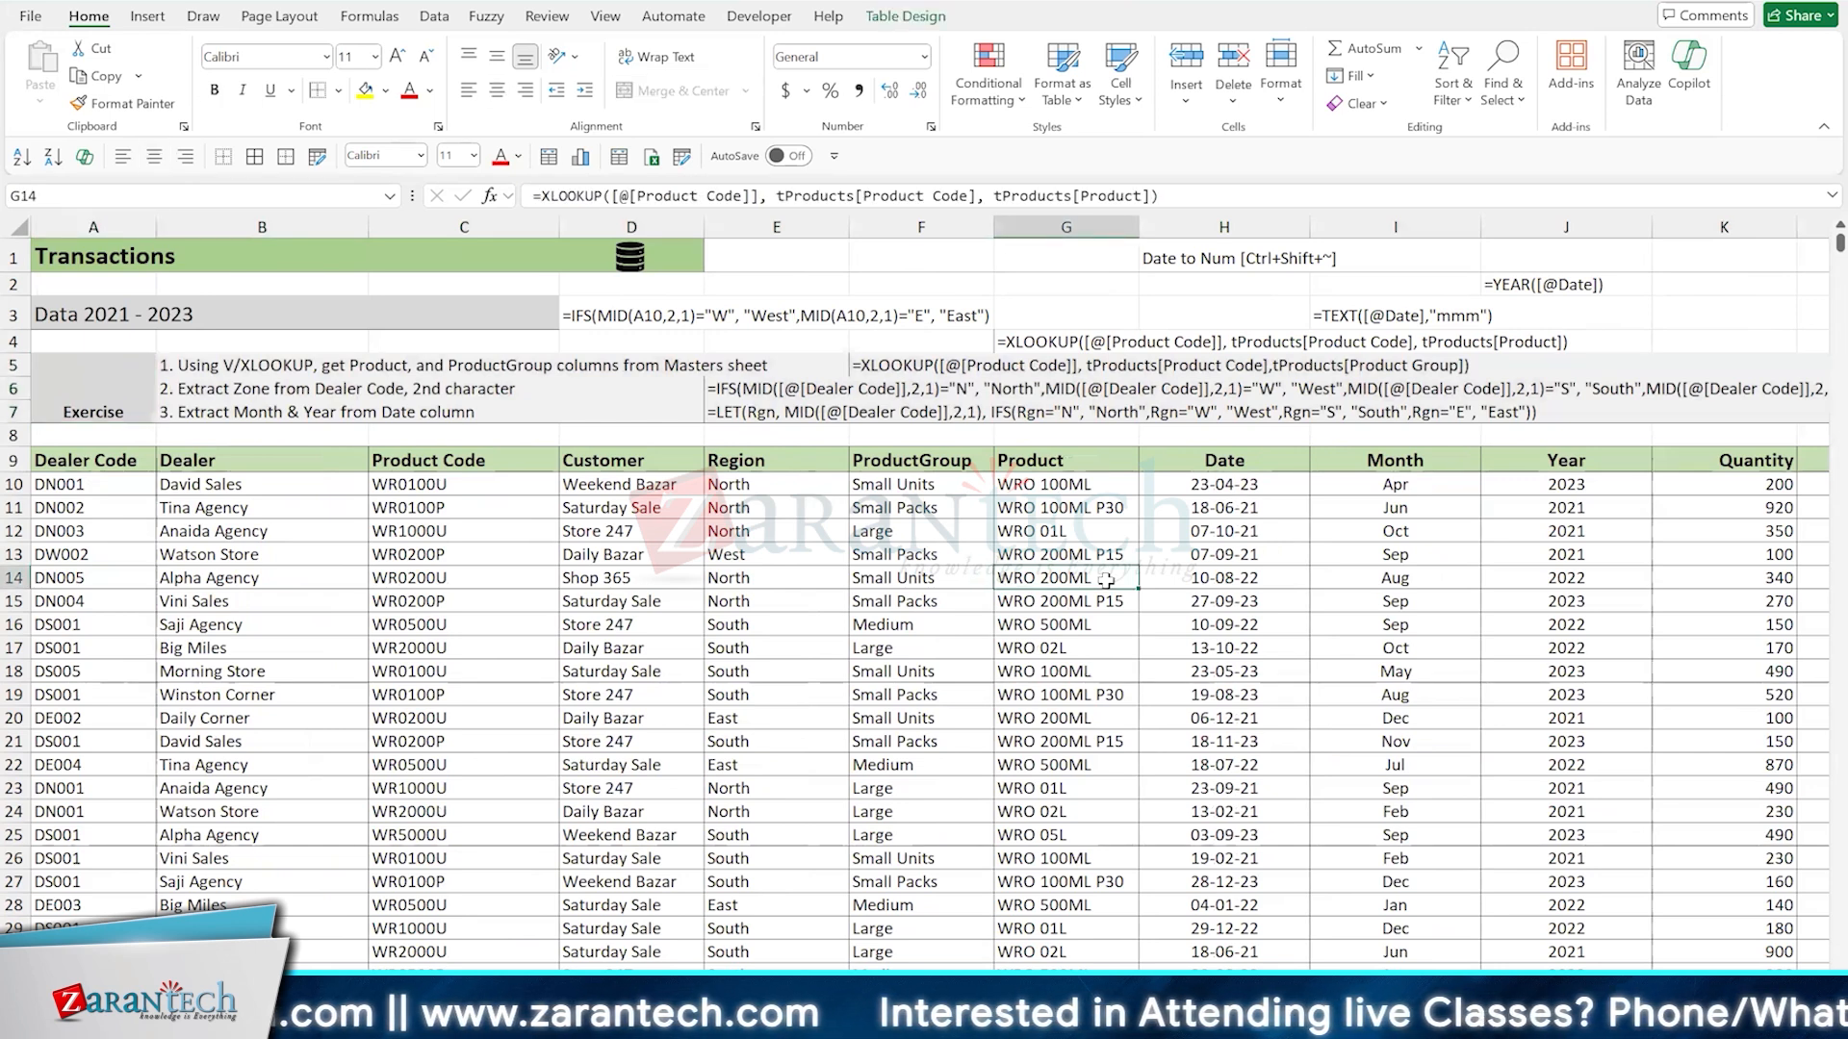
{"action": "left_click", "coordinate": [97, 356]}
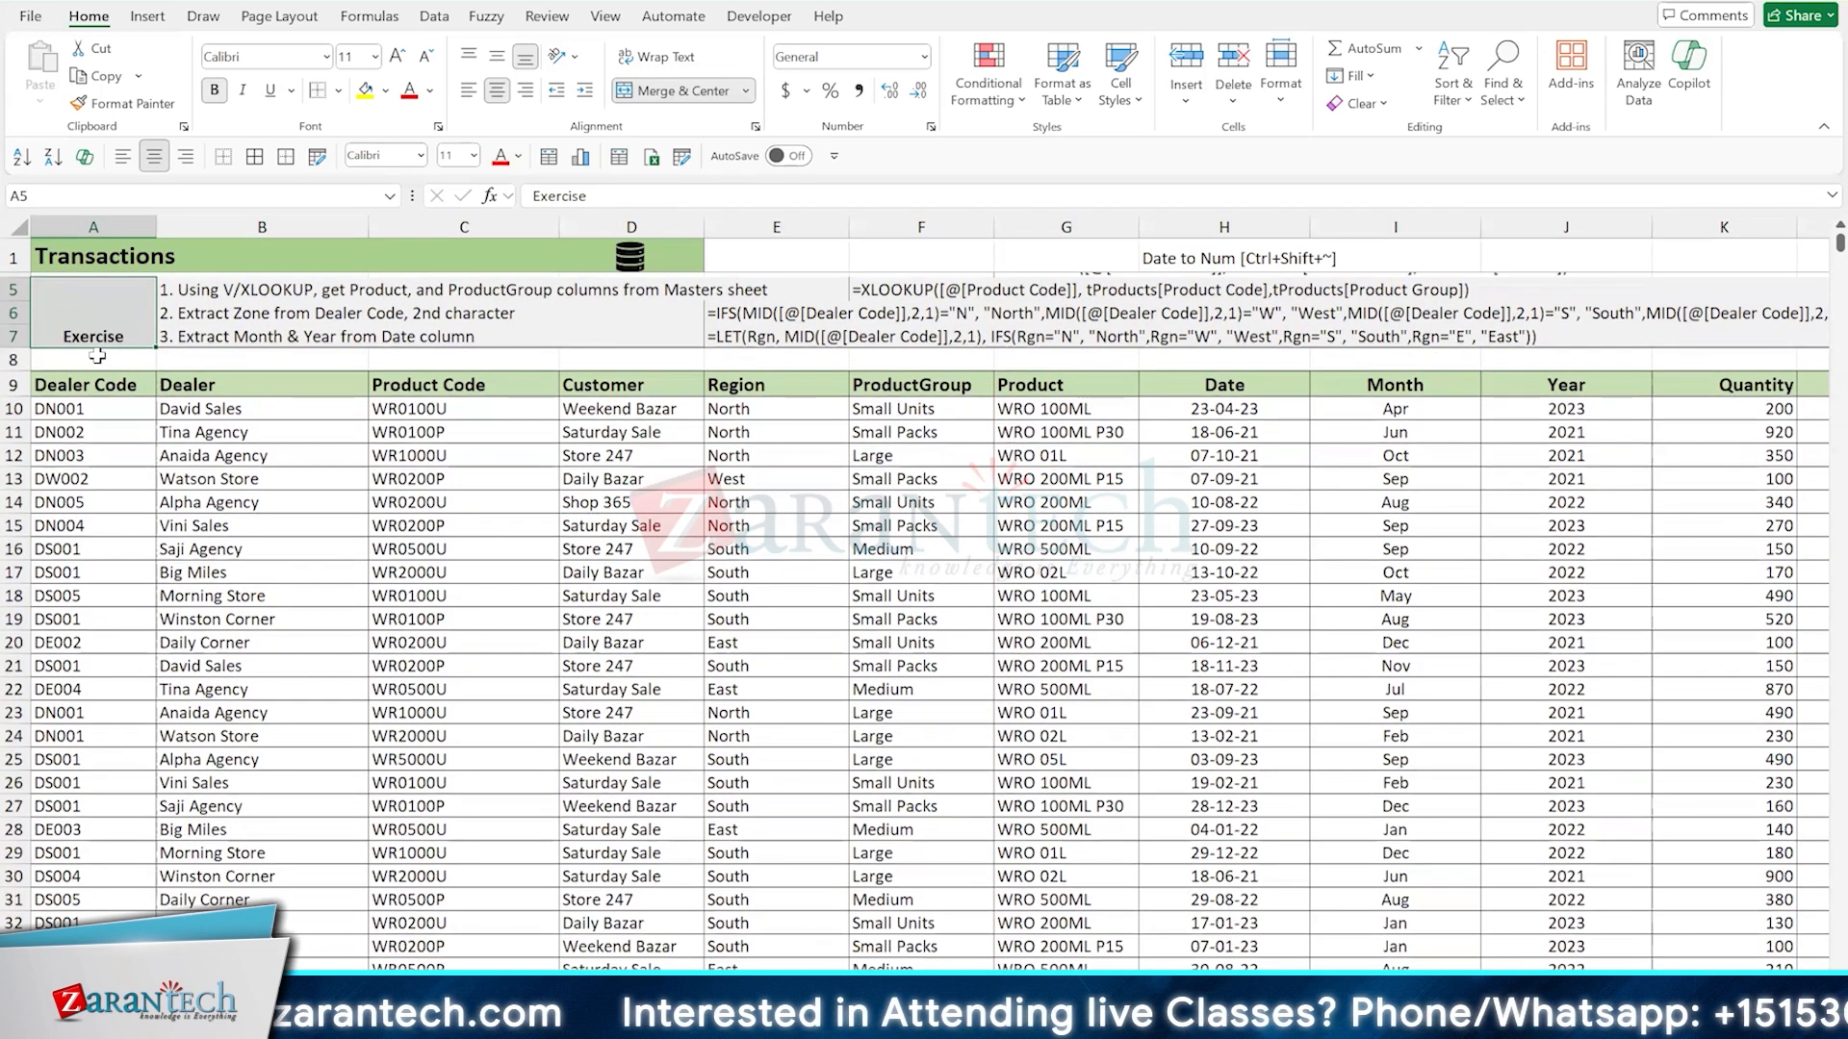
{"action": "scroll", "coordinate": [1248, 417], "scroll_direction": "right", "scroll_amount": 4}
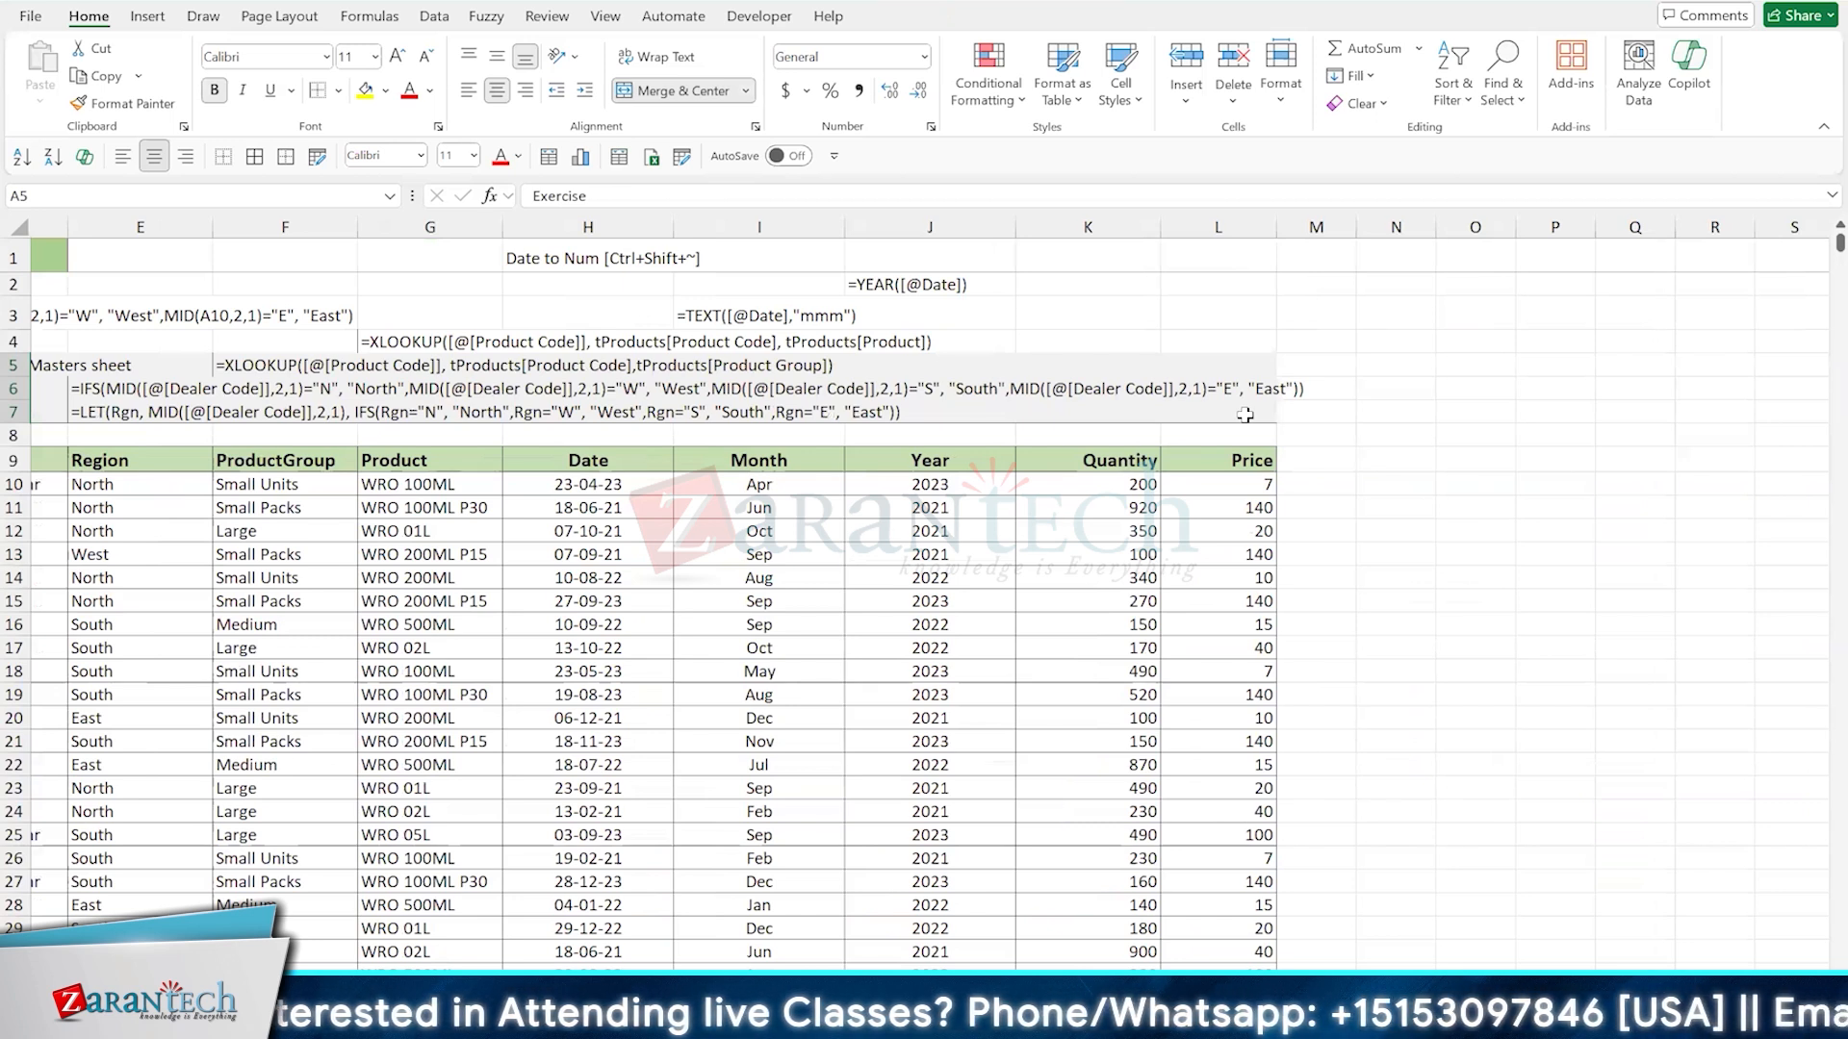
{"action": "left_click", "coordinate": [1246, 415], "text": "shift"}
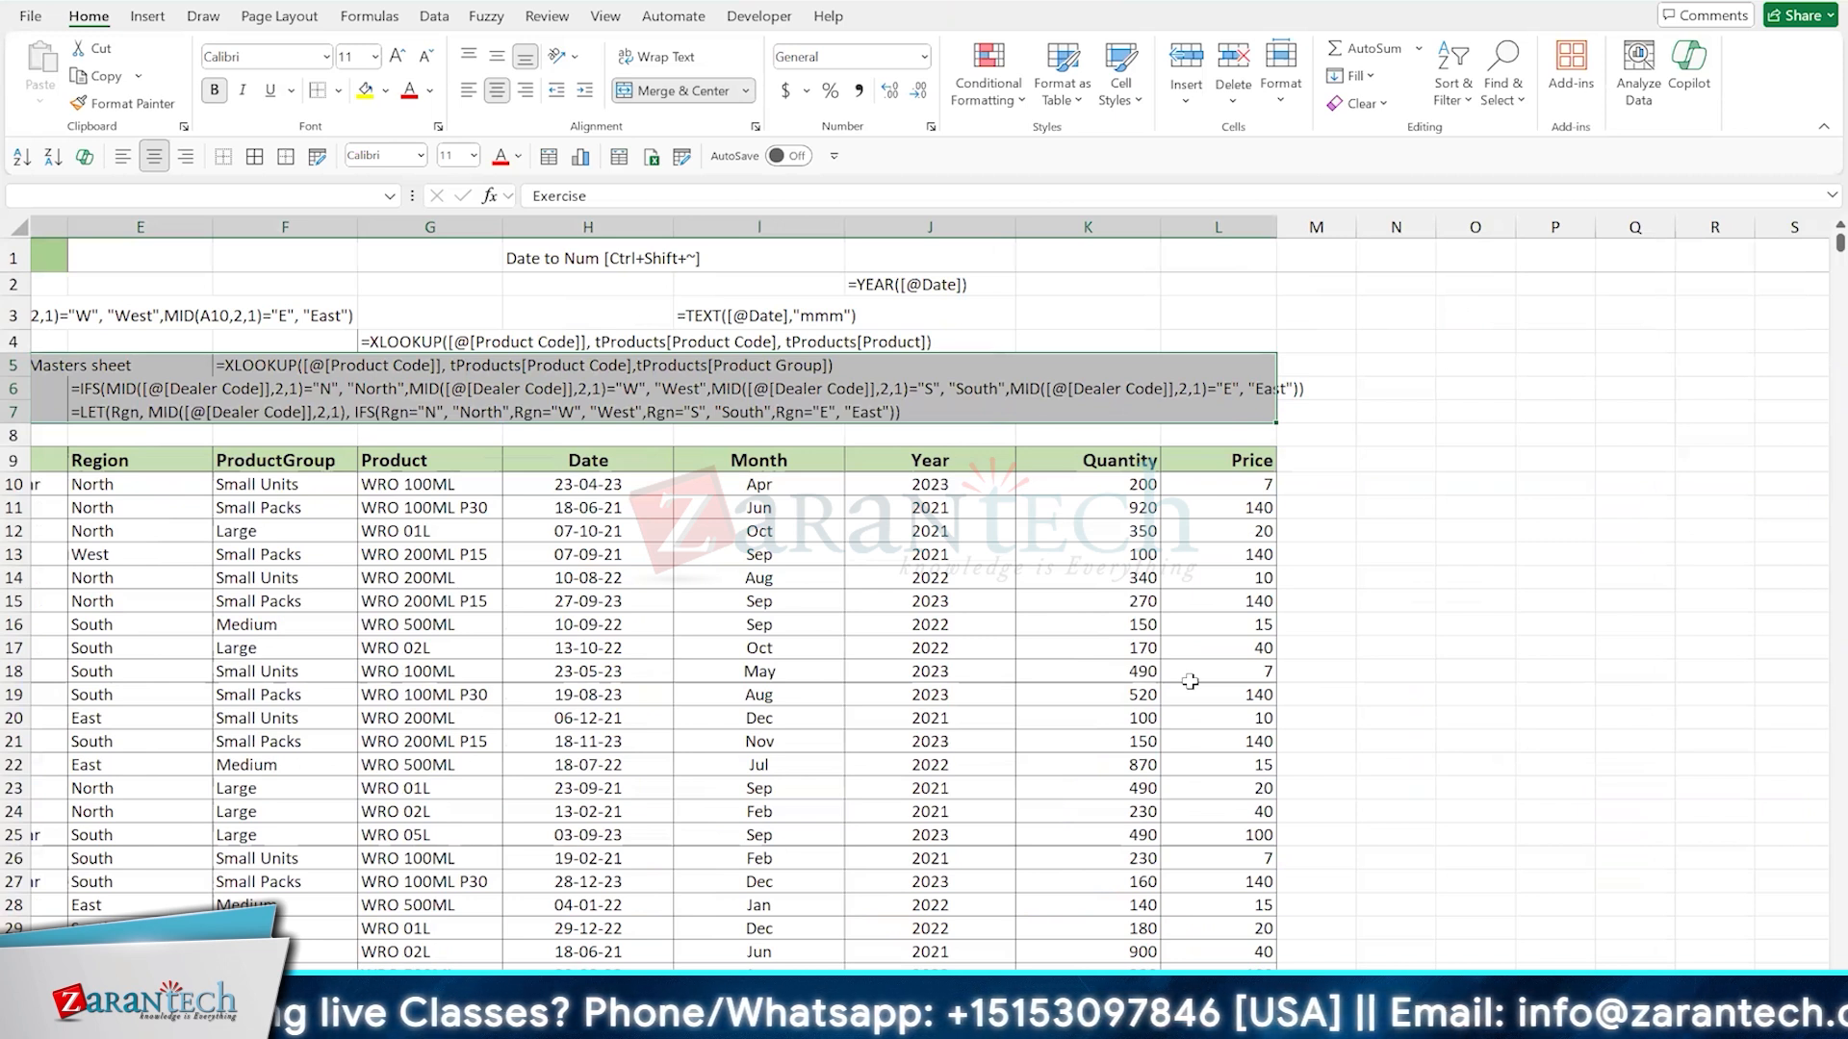
Start a list beside the table with the heading Attributes in N1, Value in N2 and Formula in N3
{"action": "left_click", "coordinate": [1383, 252]}
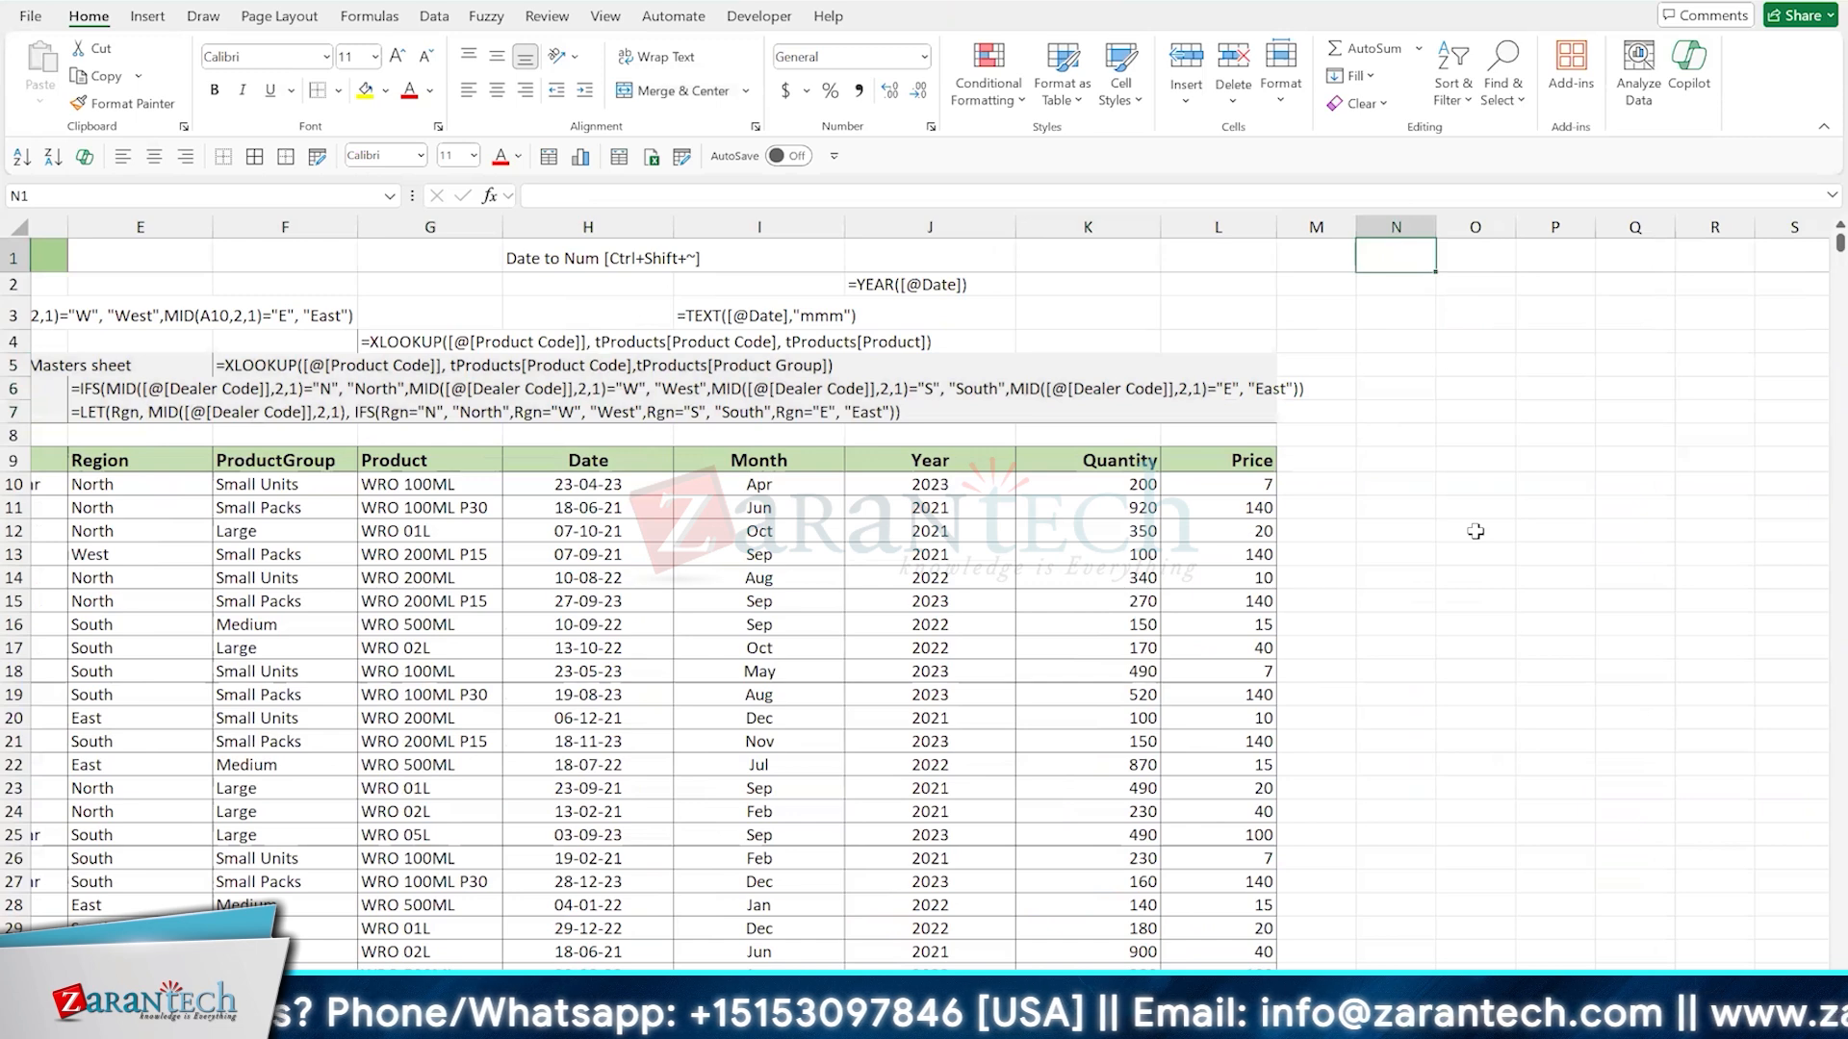
{"action": "type", "text": "Attributes"}
{"action": "key", "text": "Return"}
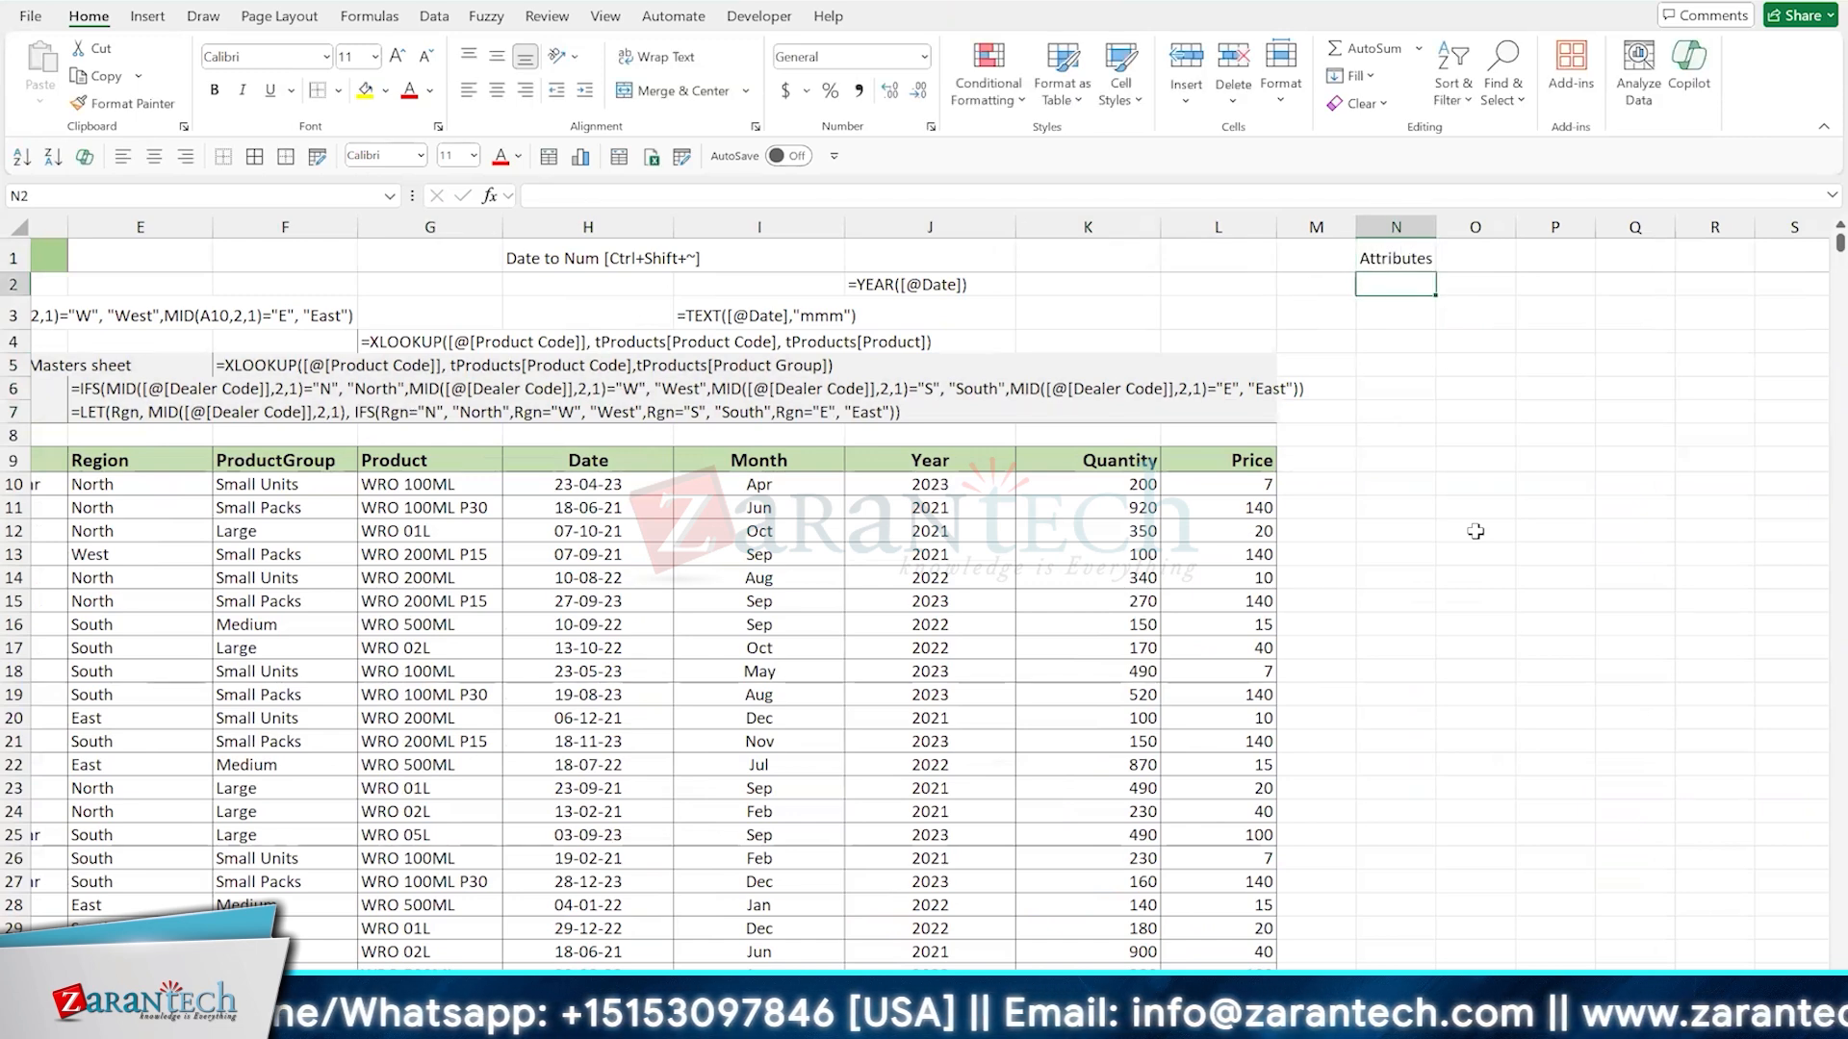
{"action": "key", "text": "Up"}
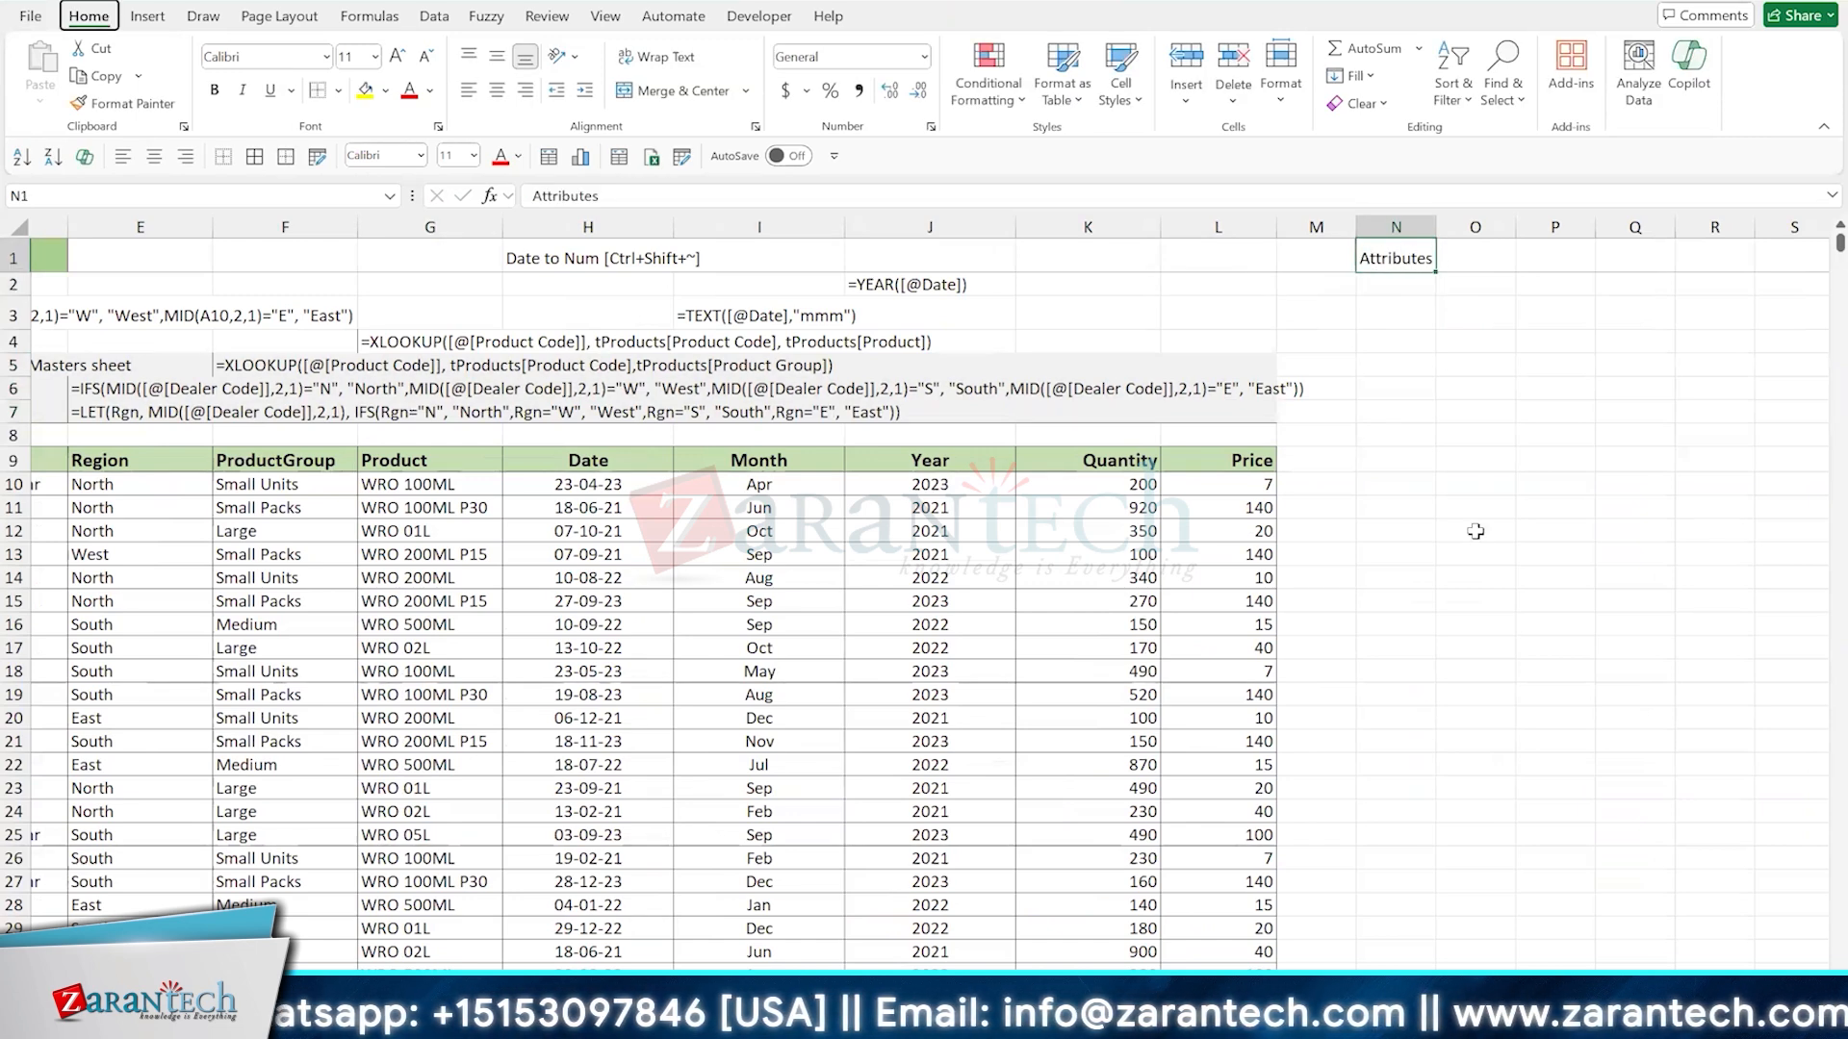
{"action": "key", "text": "Down"}
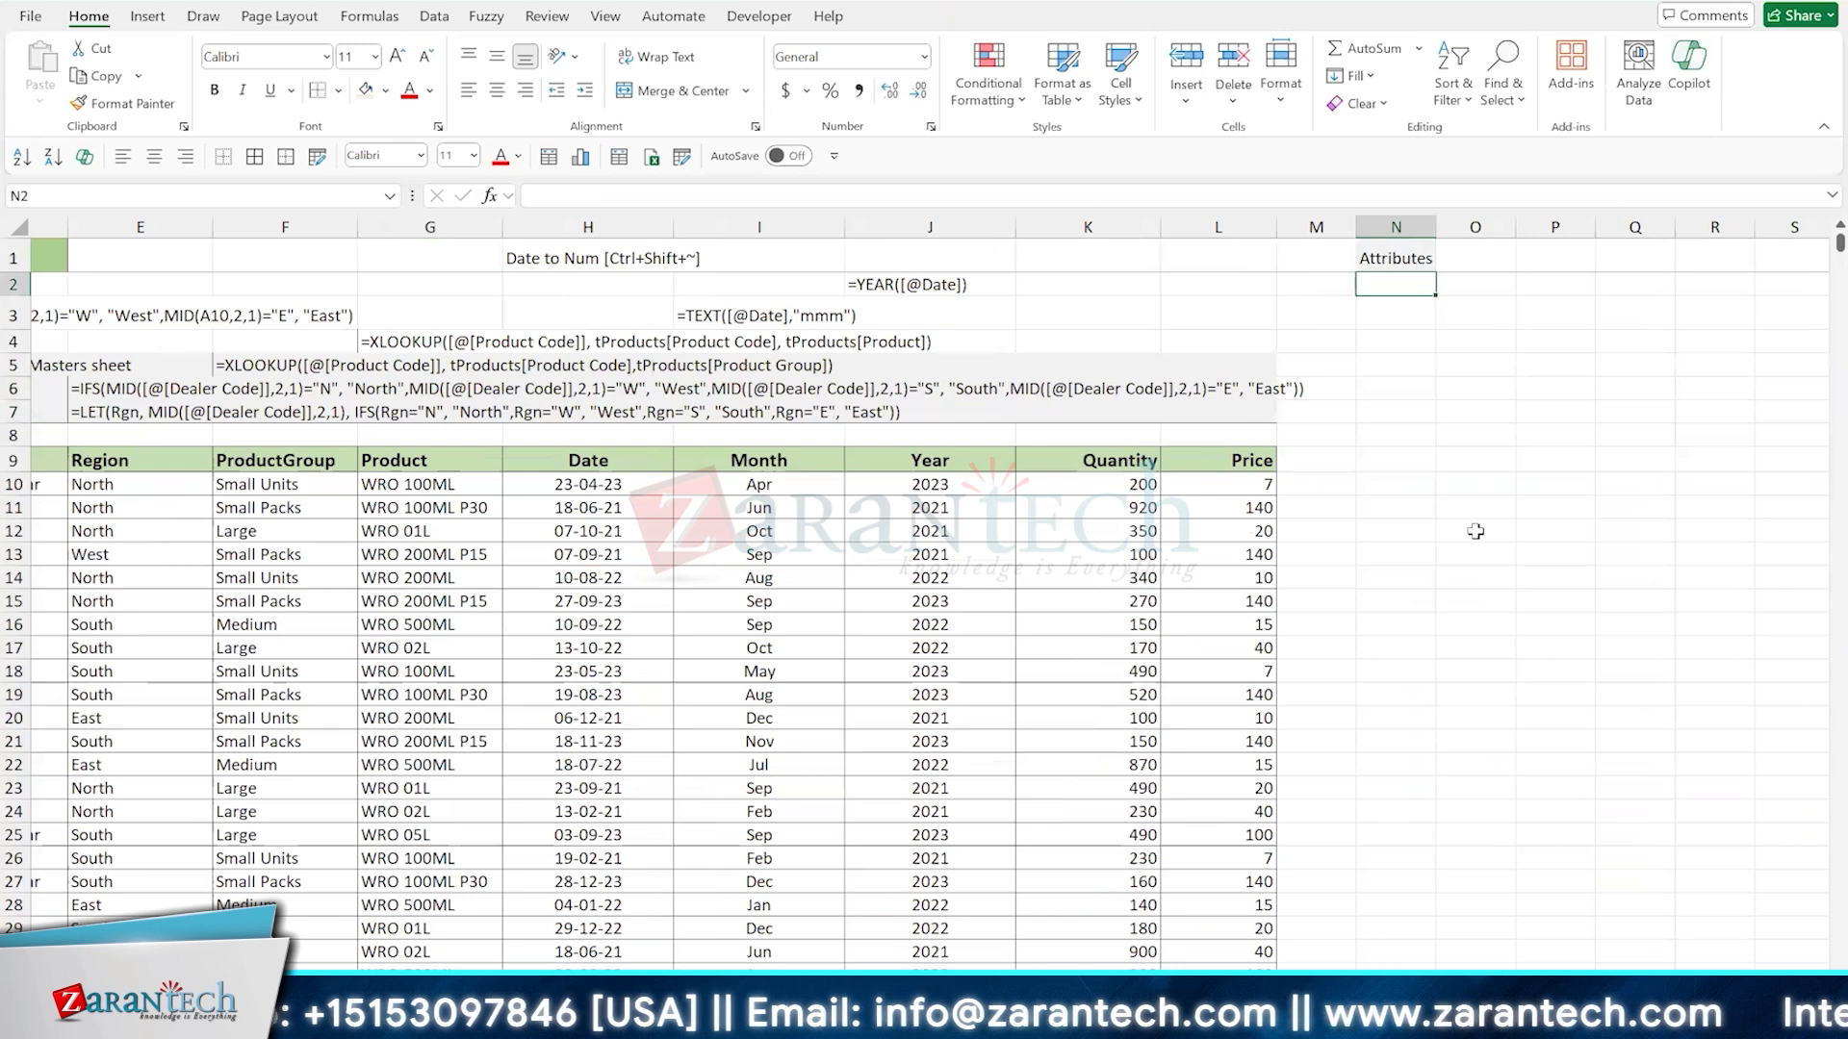
{"action": "type", "text": "Value"}
{"action": "key", "text": "Return"}
{"action": "type", "text": "F"}
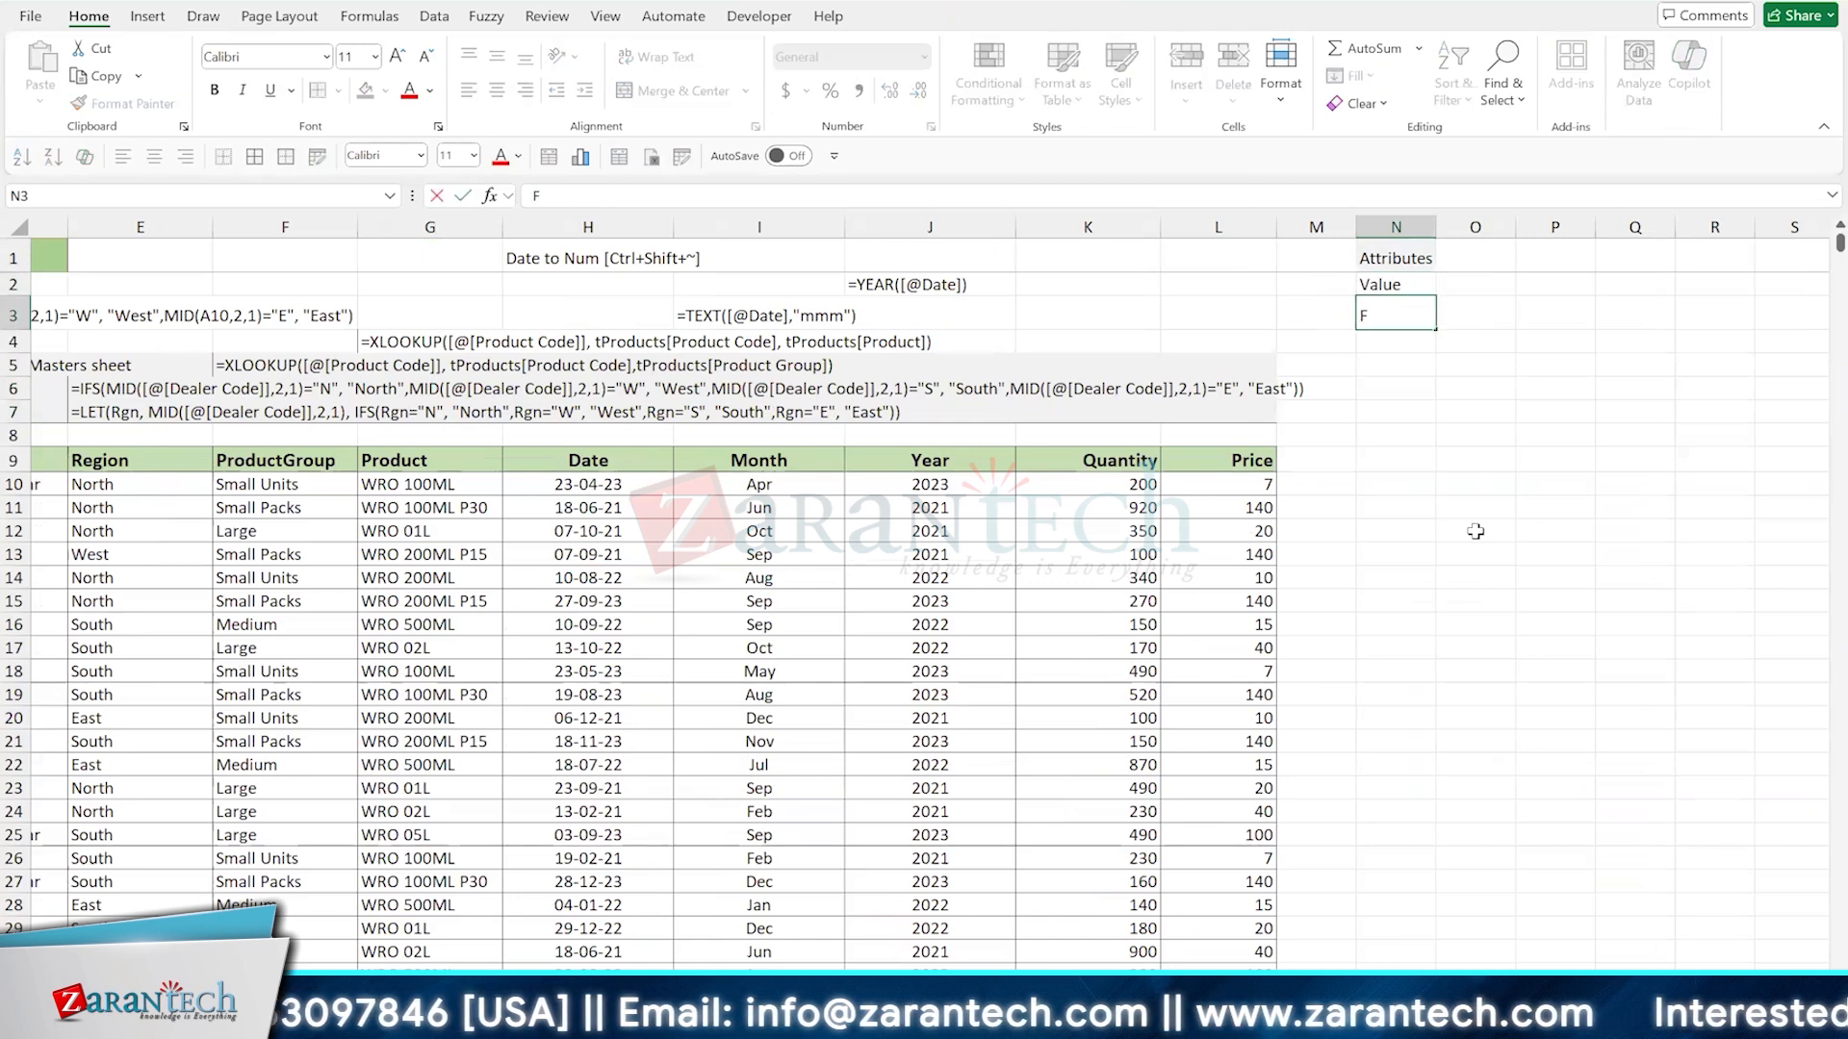
{"action": "type", "text": "ormula"}
{"action": "key", "text": "Return"}
Extend the Attributes list in N4:N7 with the entries Color, Border, Link and Style
{"action": "type", "text": "Col"}
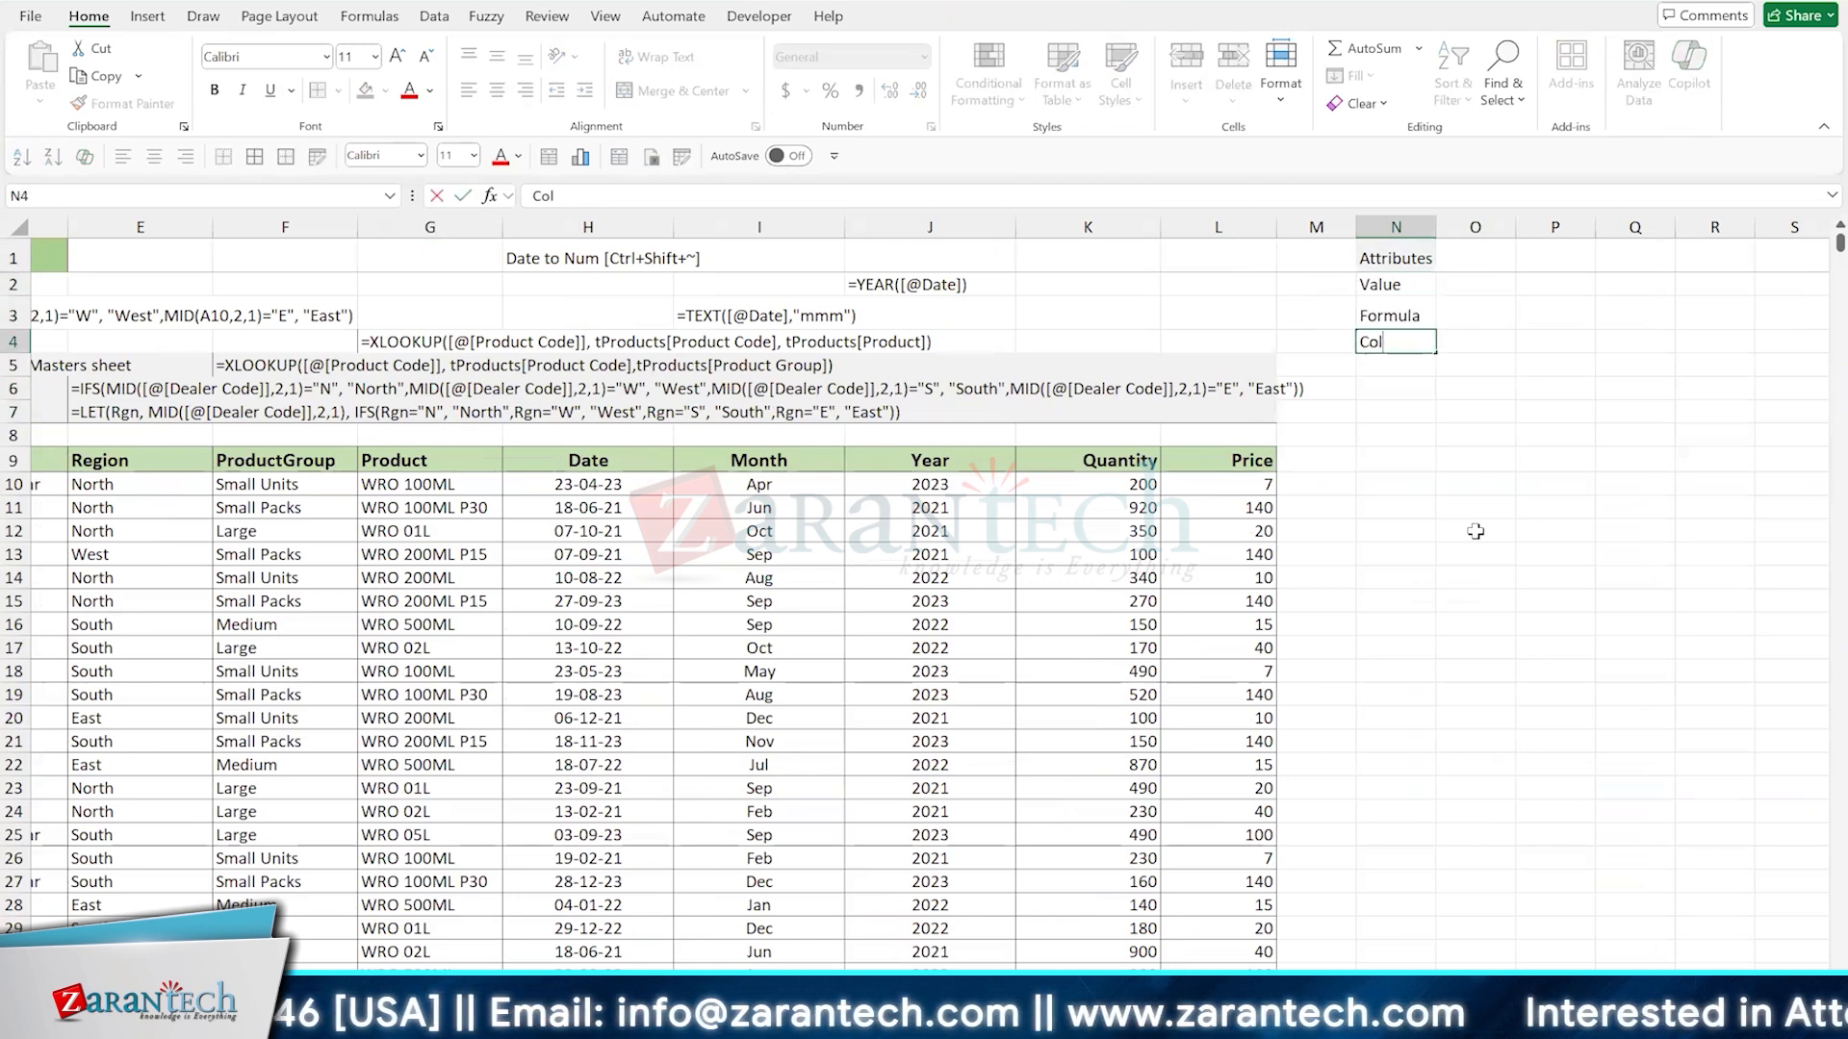
{"action": "type", "text": "or"}
{"action": "key", "text": "Return"}
{"action": "type", "text": "Border"}
{"action": "key", "text": "Return"}
{"action": "type", "text": "Li"}
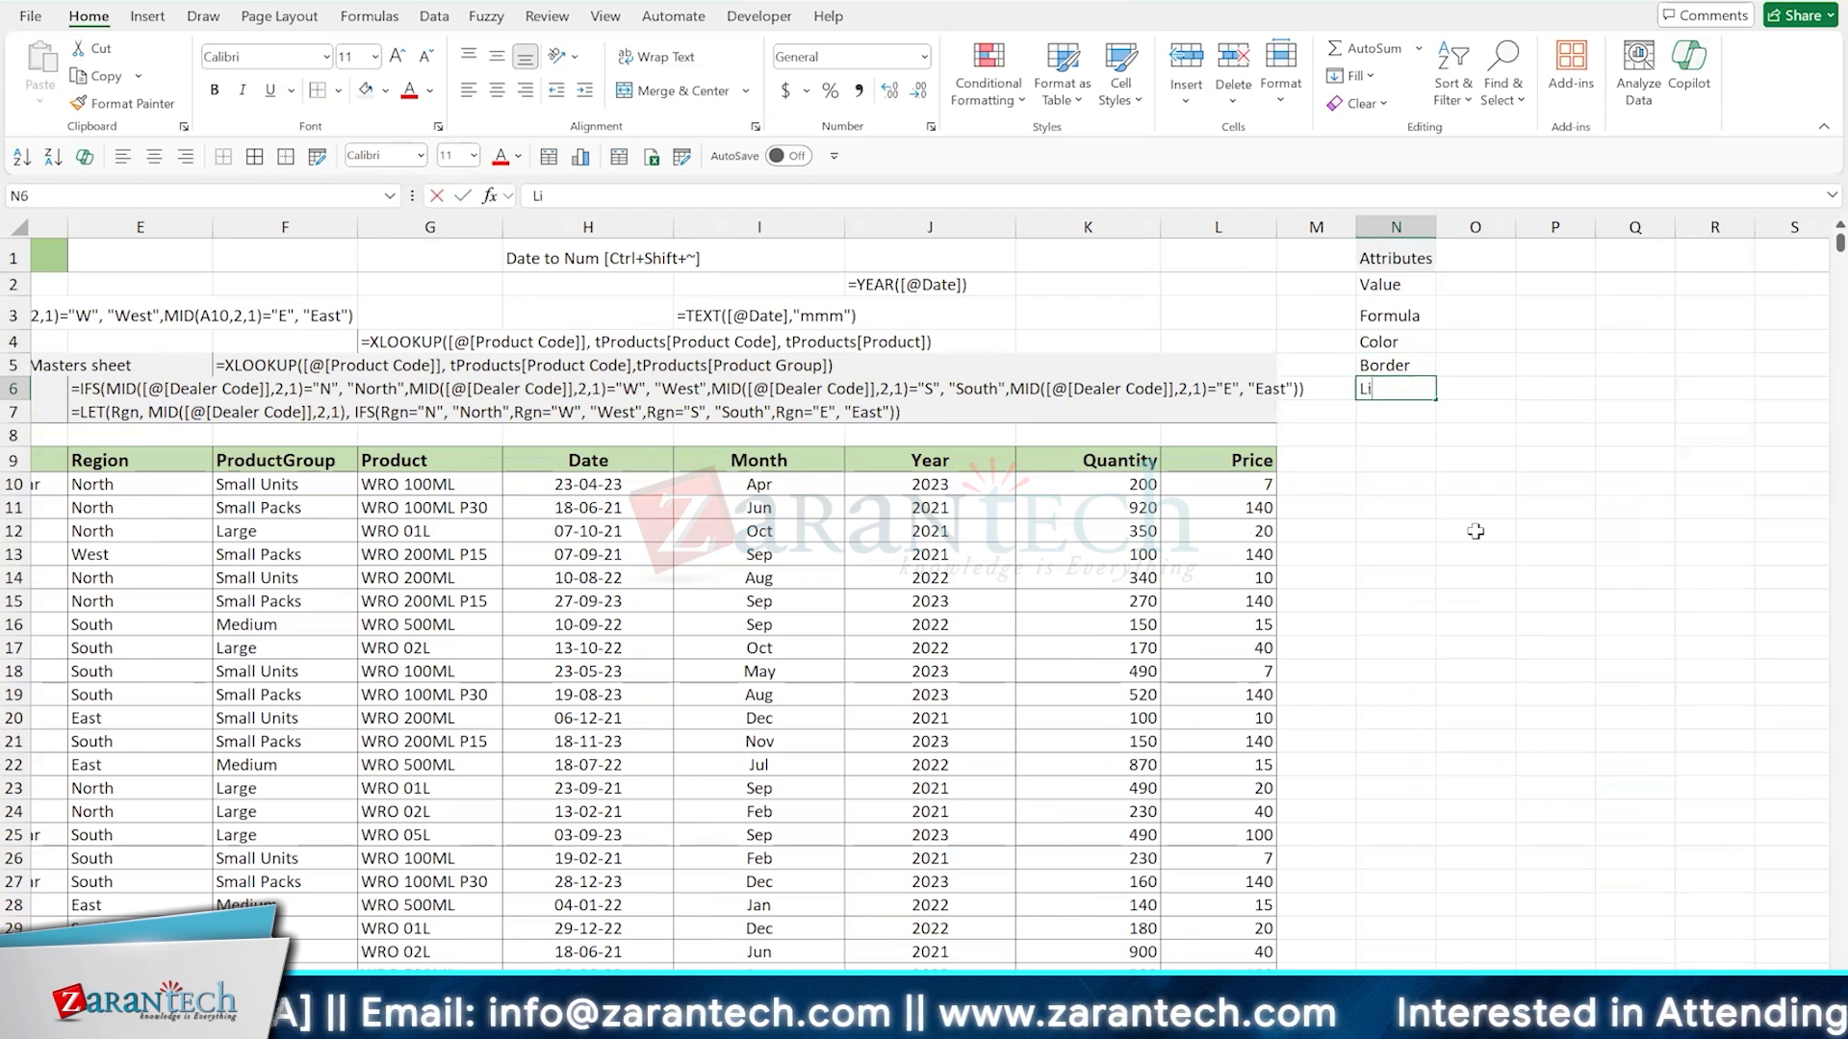
{"action": "type", "text": "nk"}
{"action": "key", "text": "Return"}
{"action": "type", "text": "St"}
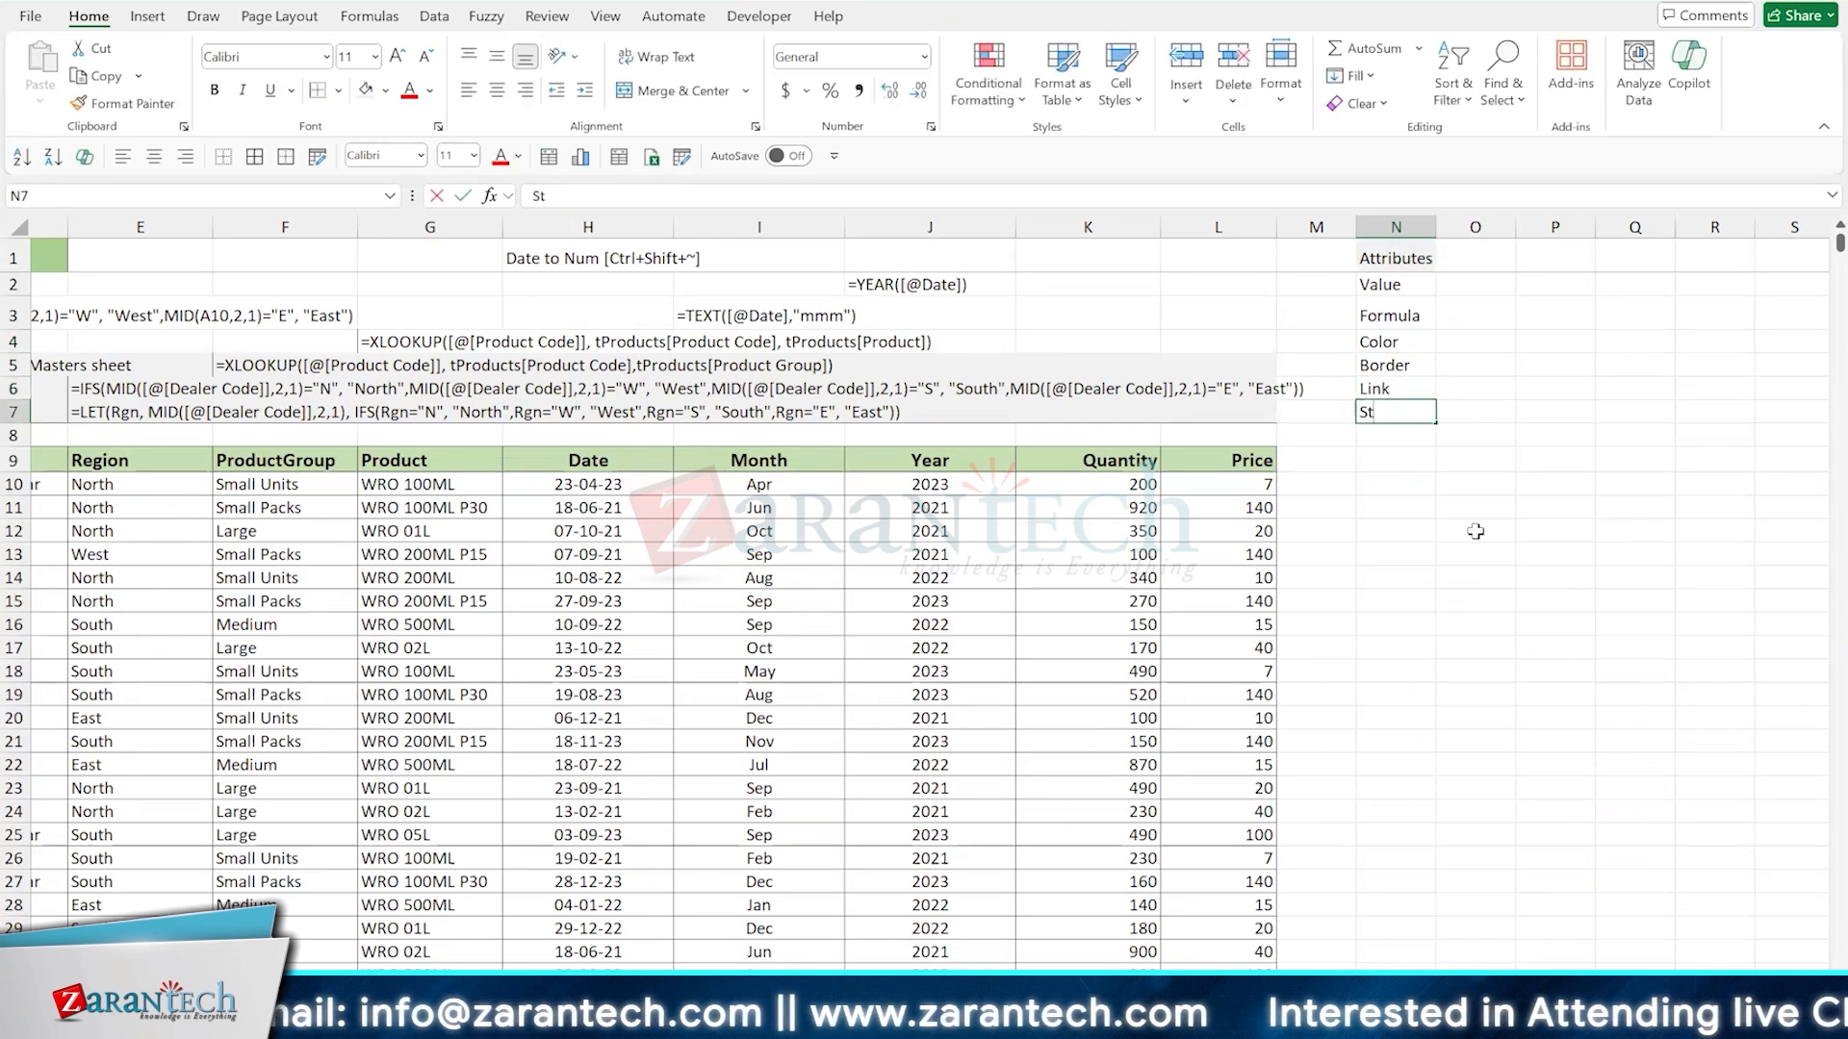
{"action": "type", "text": "yle"}
{"action": "key", "text": "Return"}
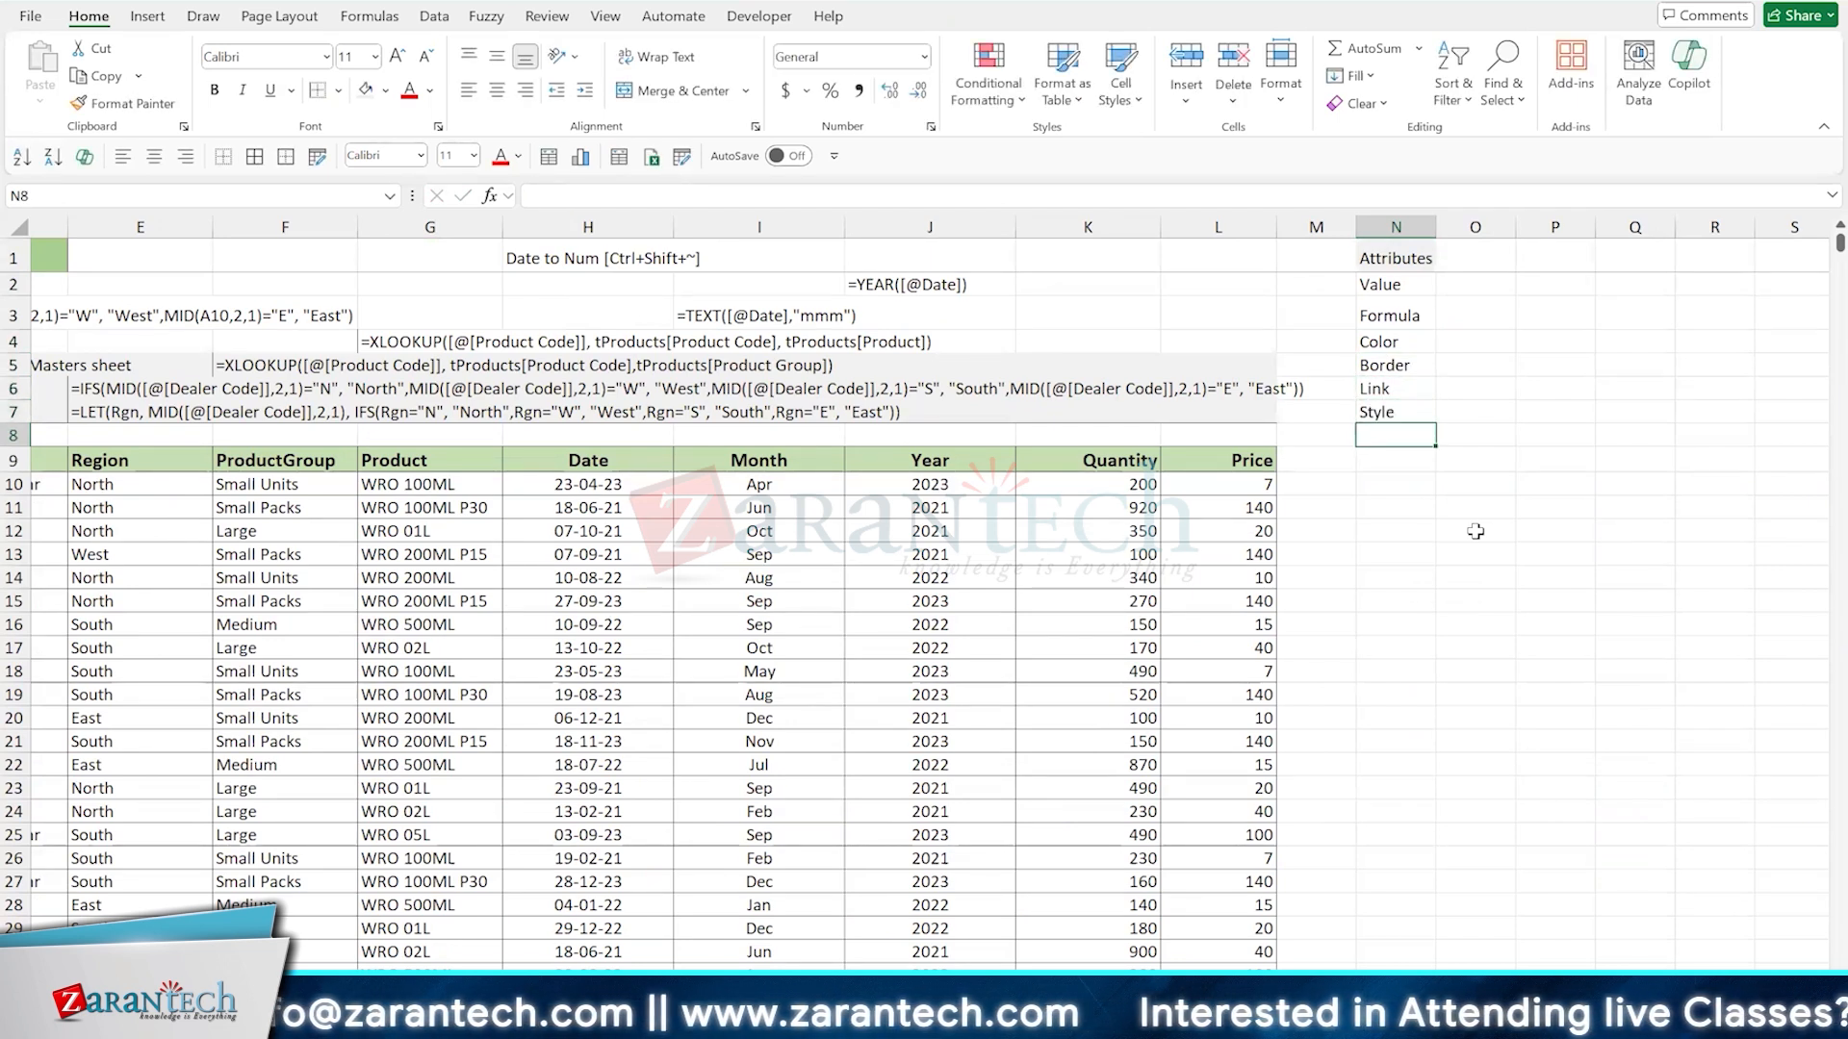
Select the six attribute entries in N2:N7, from Value down to Style
{"action": "key", "text": "Up"}
{"action": "key", "text": "Up"}
{"action": "key", "text": "Up"}
{"action": "key", "text": "Up"}
{"action": "key", "text": "Up"}
{"action": "key", "text": "Up"}
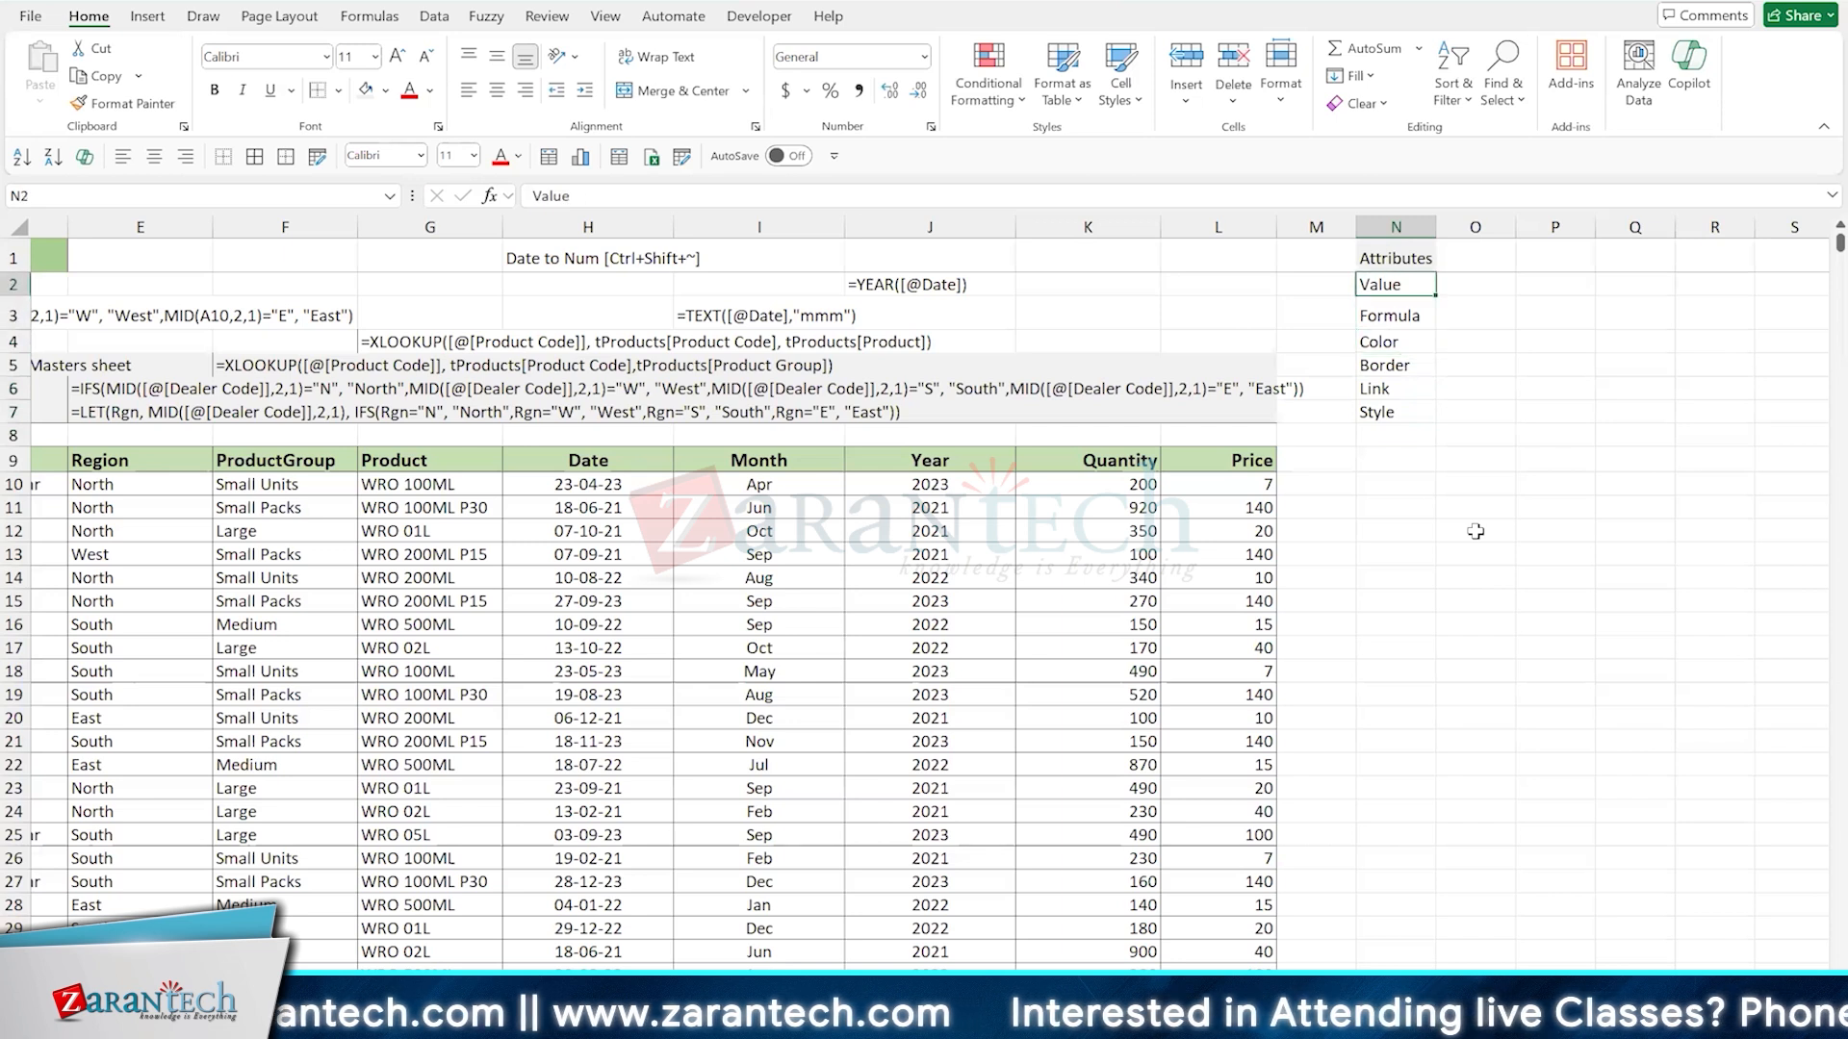
{"action": "key", "text": "shift+Down"}
{"action": "key", "text": "shift+Down"}
{"action": "key", "text": "shift+Down"}
{"action": "key", "text": "shift+Down"}
{"action": "key", "text": "shift+Down"}
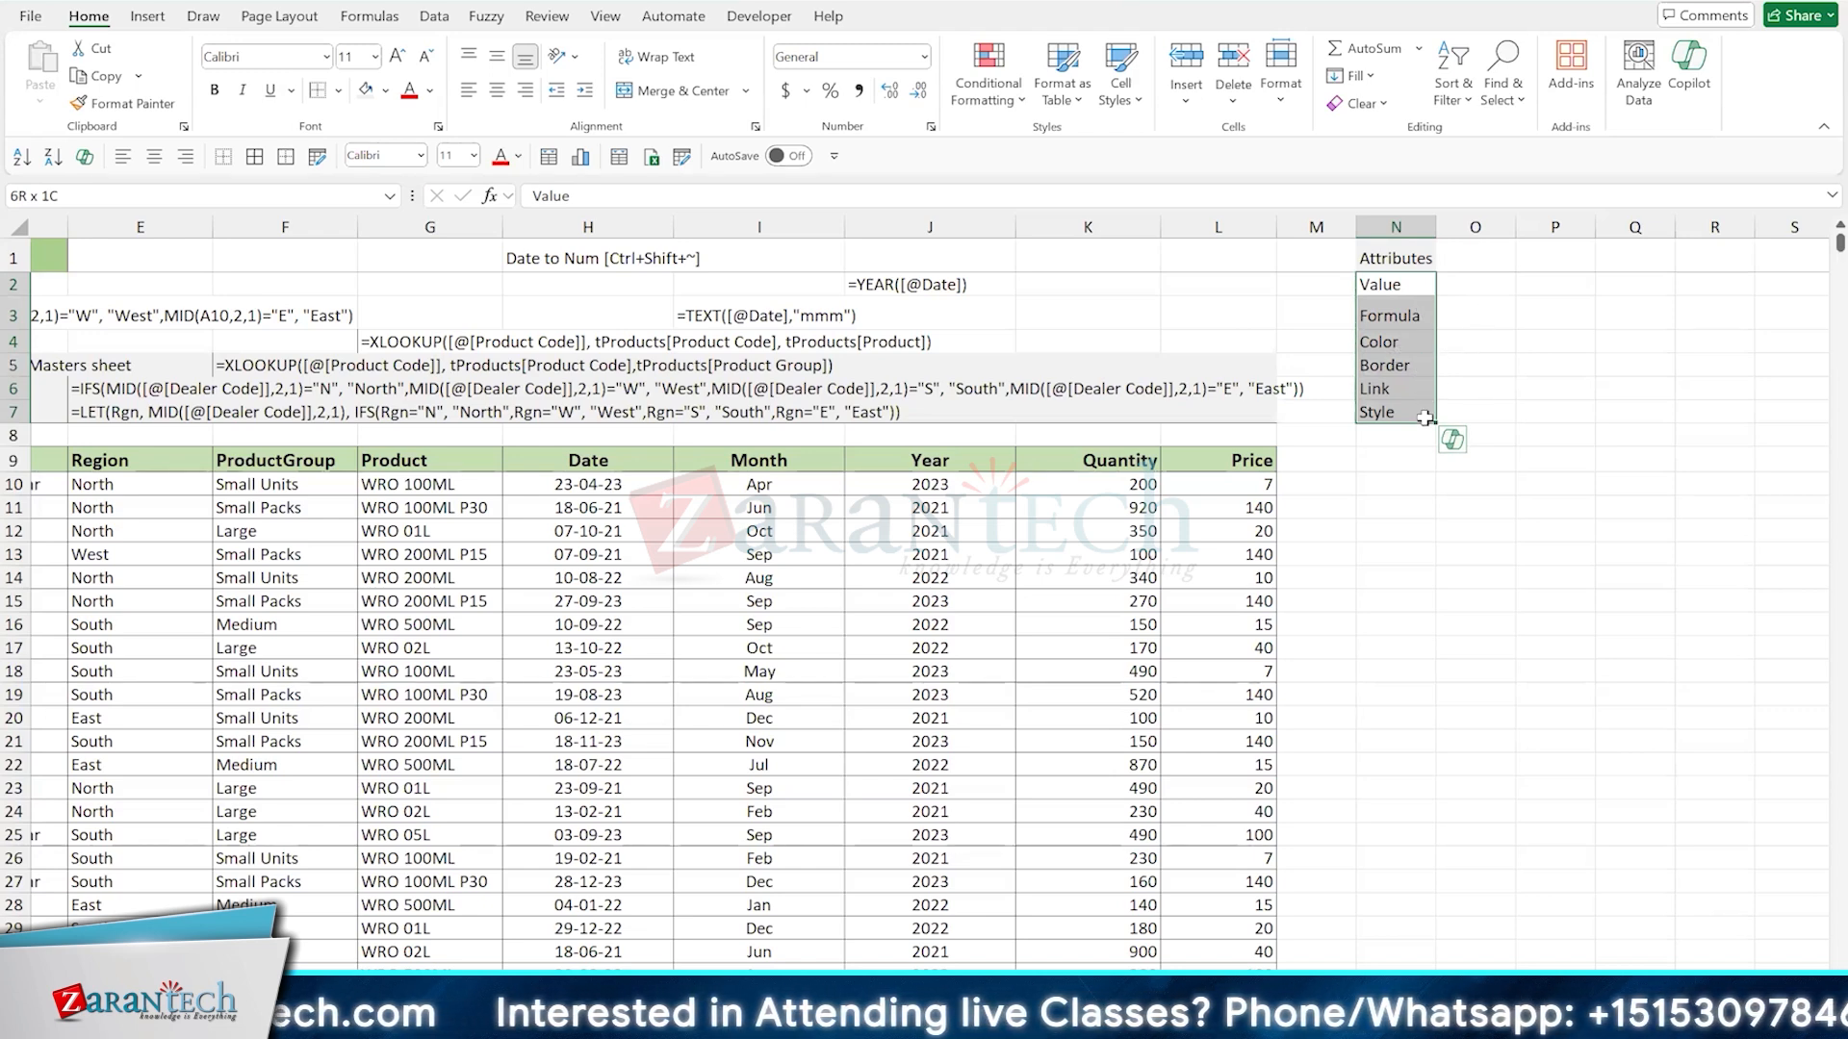
Delete only the contents of E6:E7, the IFS and LET formula notes in the Exercise block
{"action": "scroll", "coordinate": [756, 489], "scroll_direction": "left", "scroll_amount": 5}
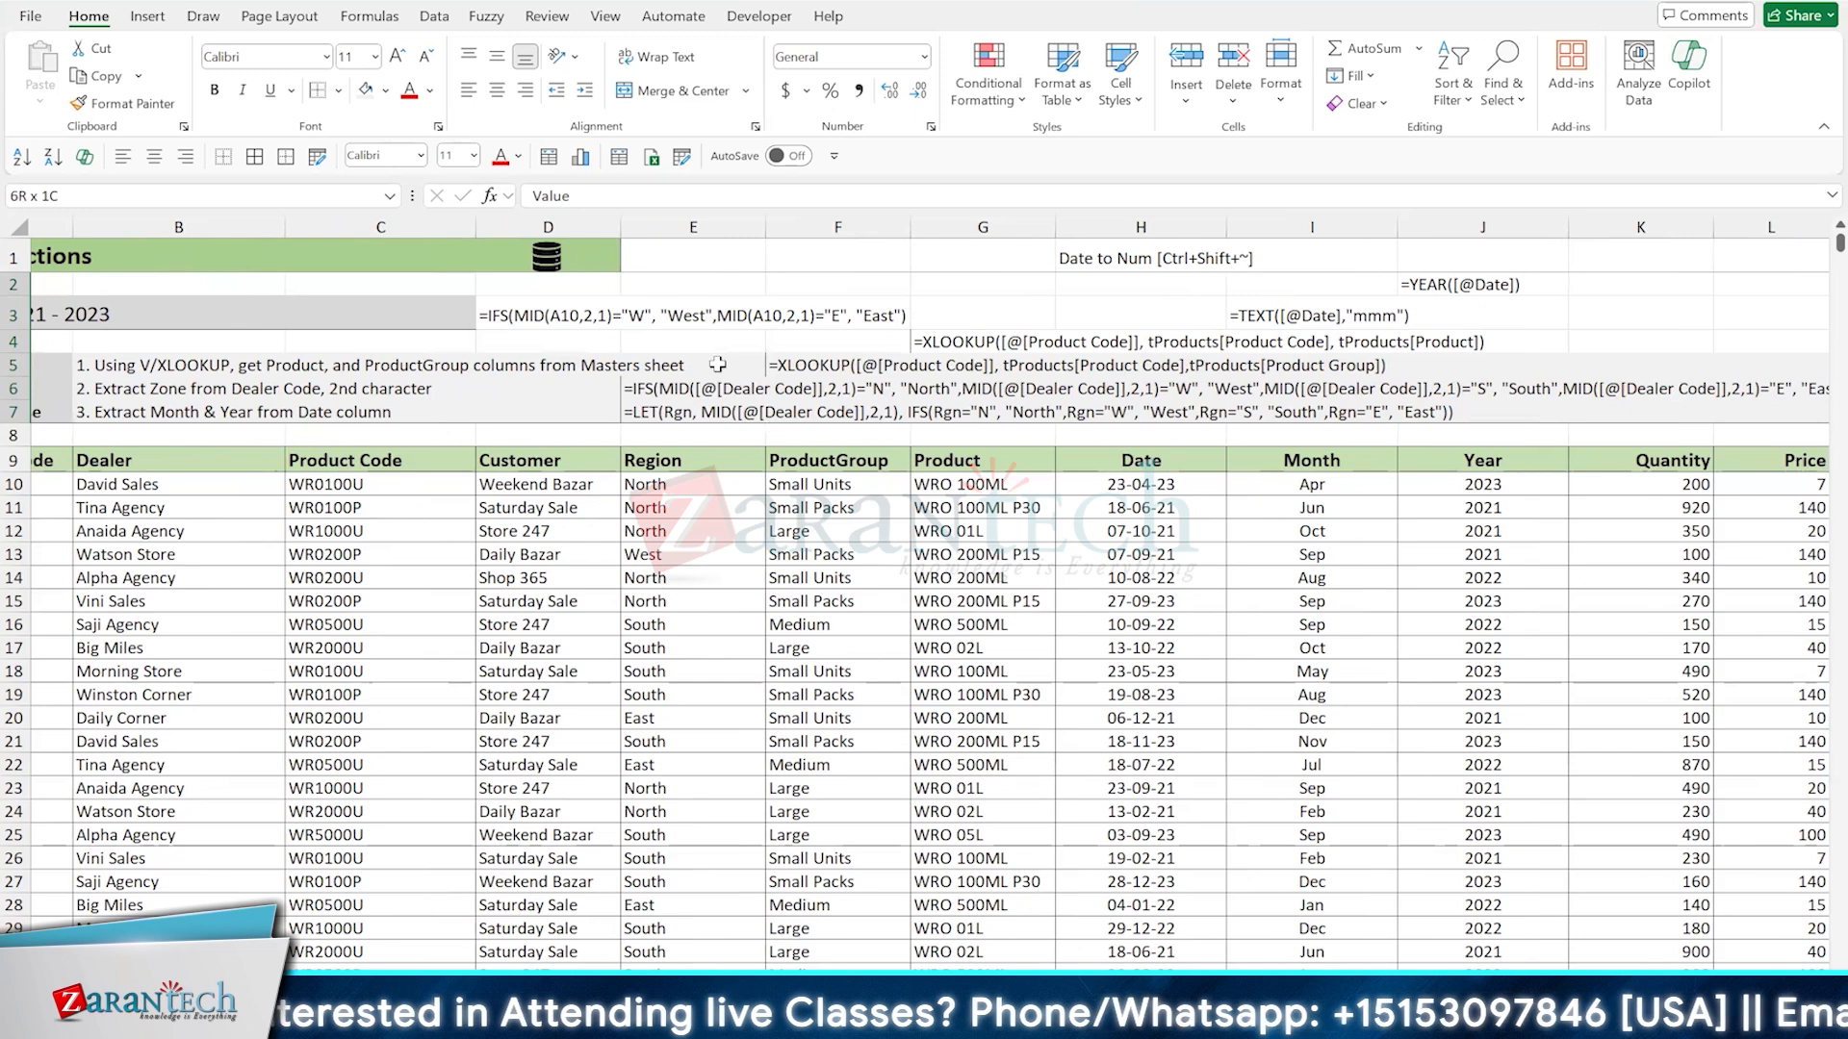
{"action": "left_click", "coordinate": [707, 385]}
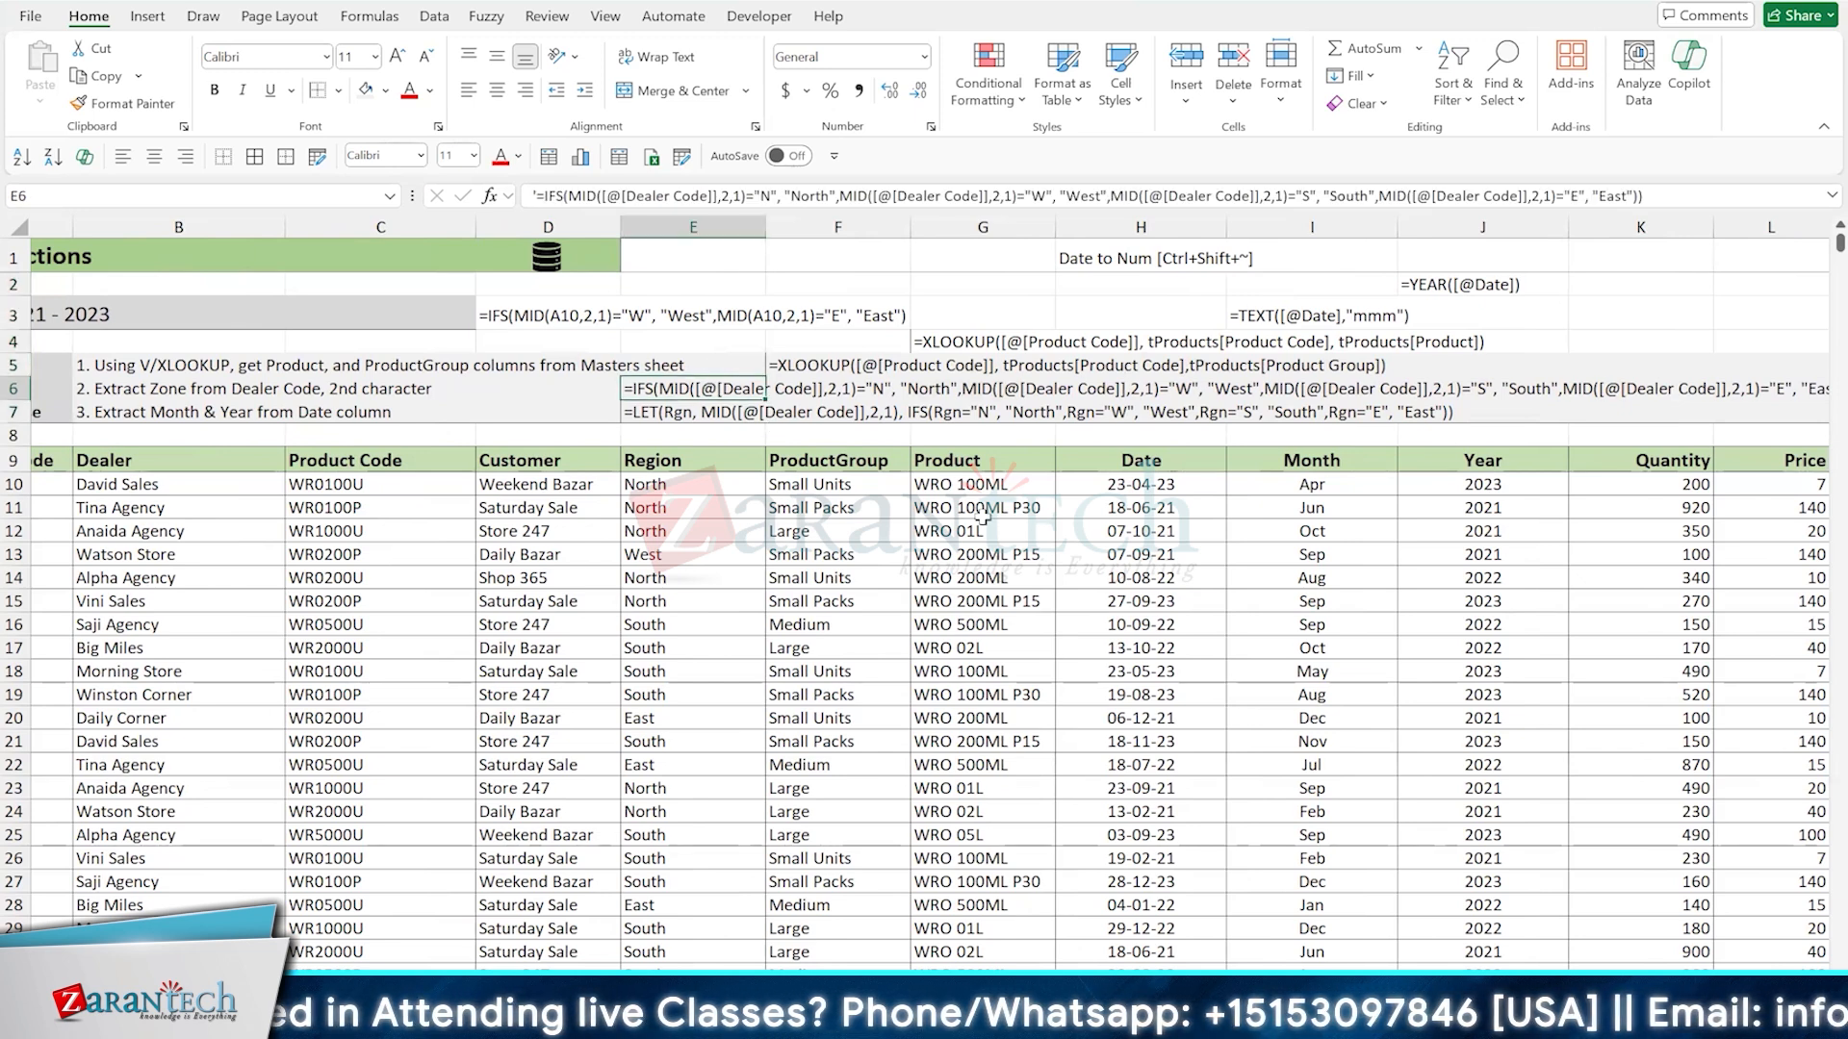
{"action": "key", "text": "shift+Down"}
{"action": "key", "text": "Delete"}
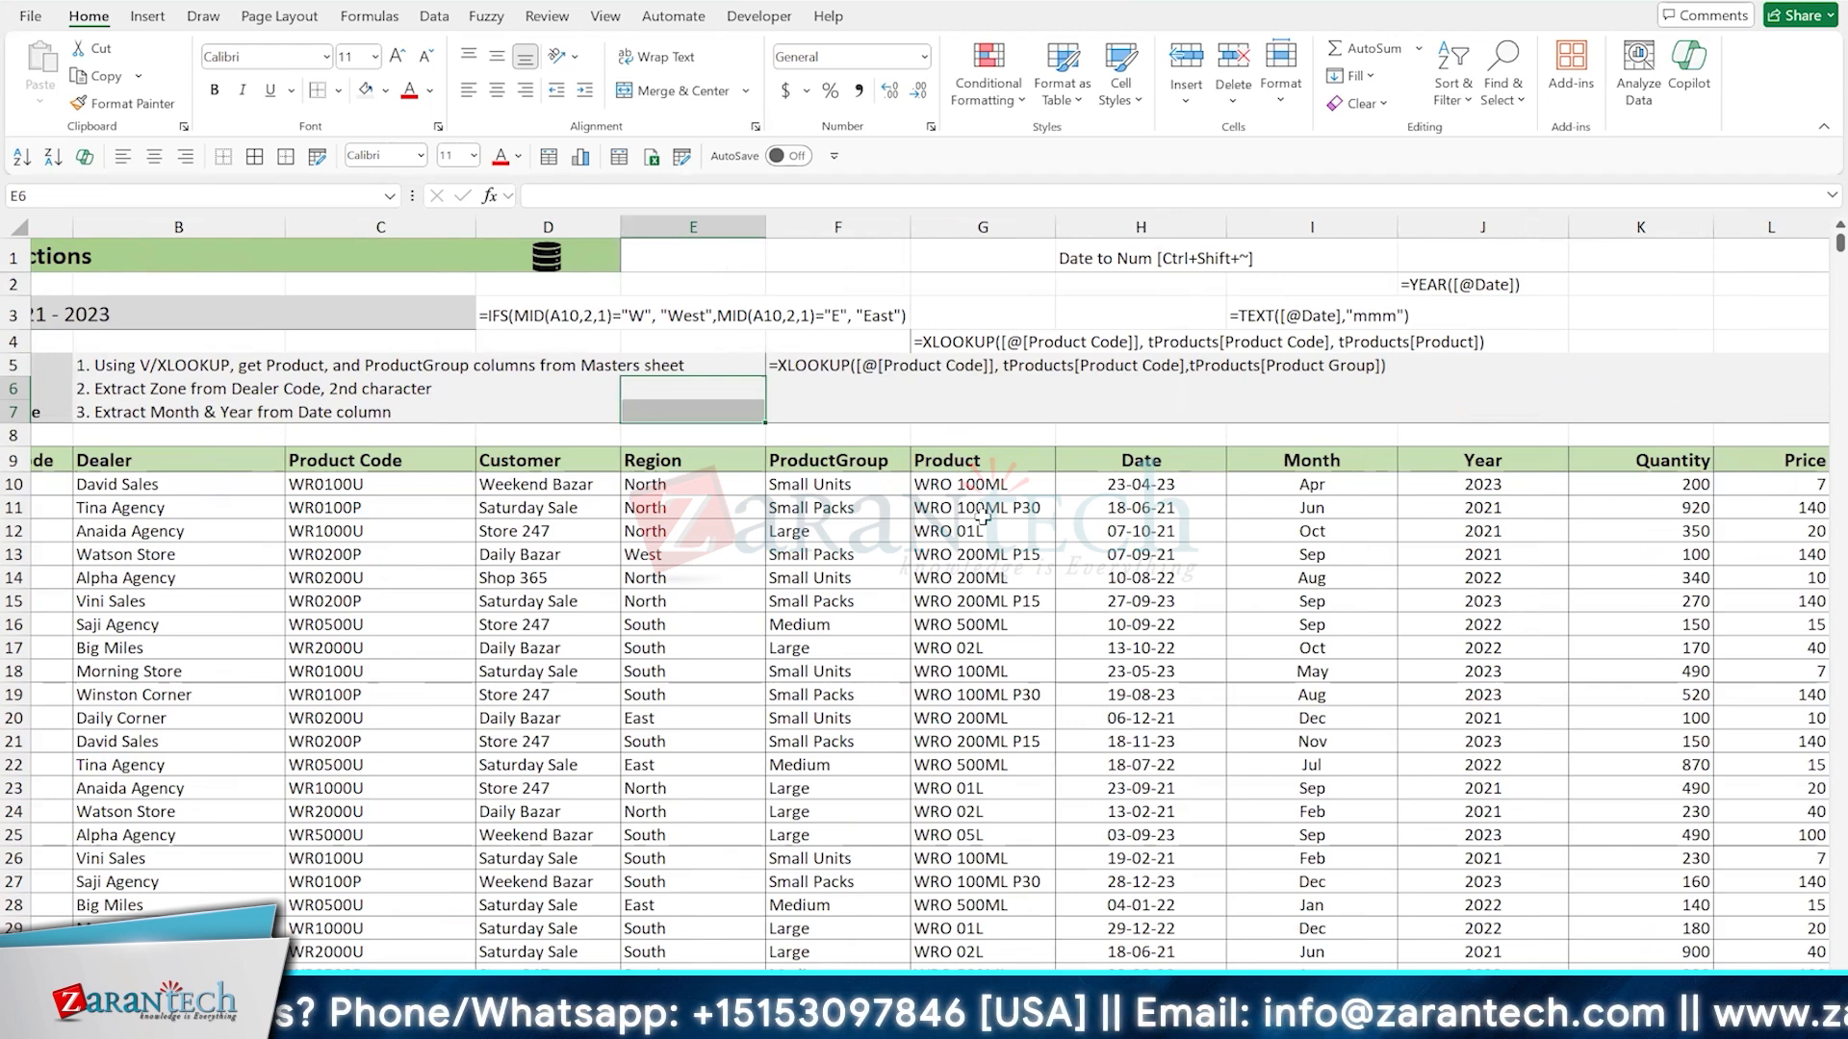
Select the Exercise block A5:L7 and erase all its attributes, including contents and formatting
{"action": "scroll", "coordinate": [981, 515], "scroll_direction": "left", "scroll_amount": 2}
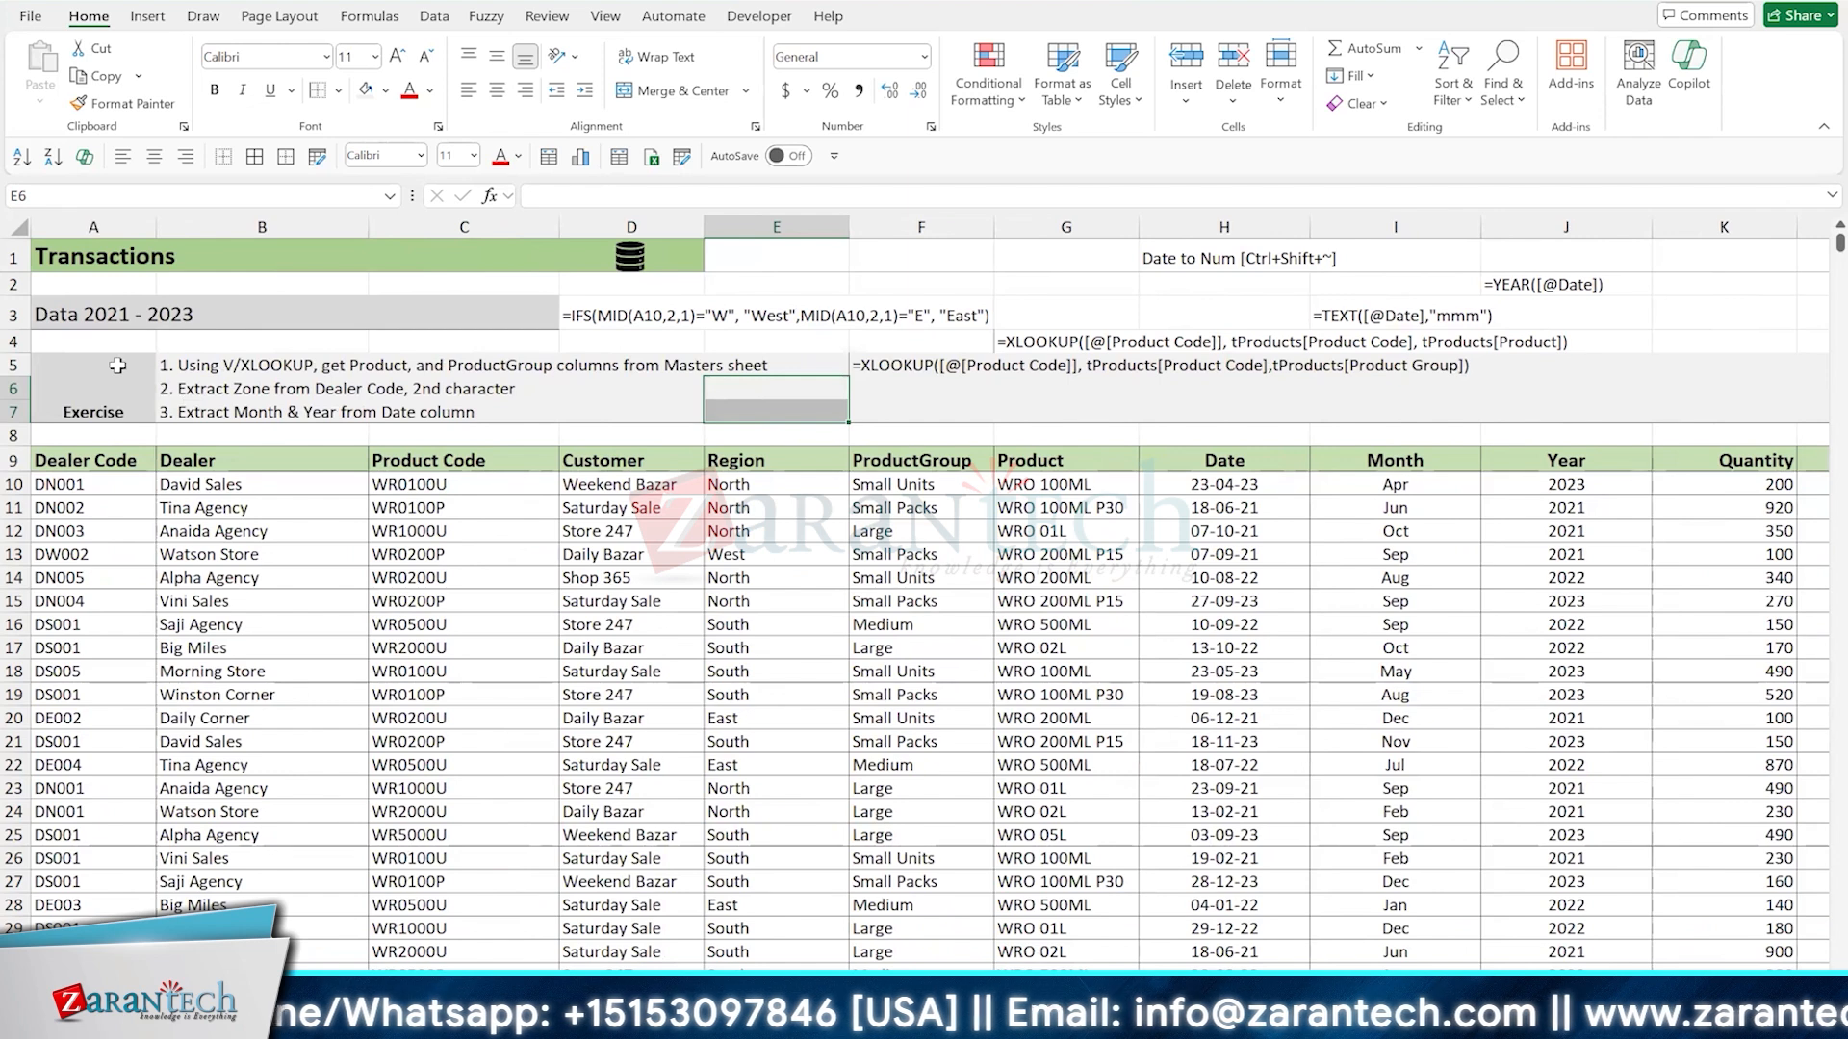
{"action": "left_click", "coordinate": [117, 366]}
{"action": "scroll", "coordinate": [1028, 483], "scroll_direction": "right", "scroll_amount": 3}
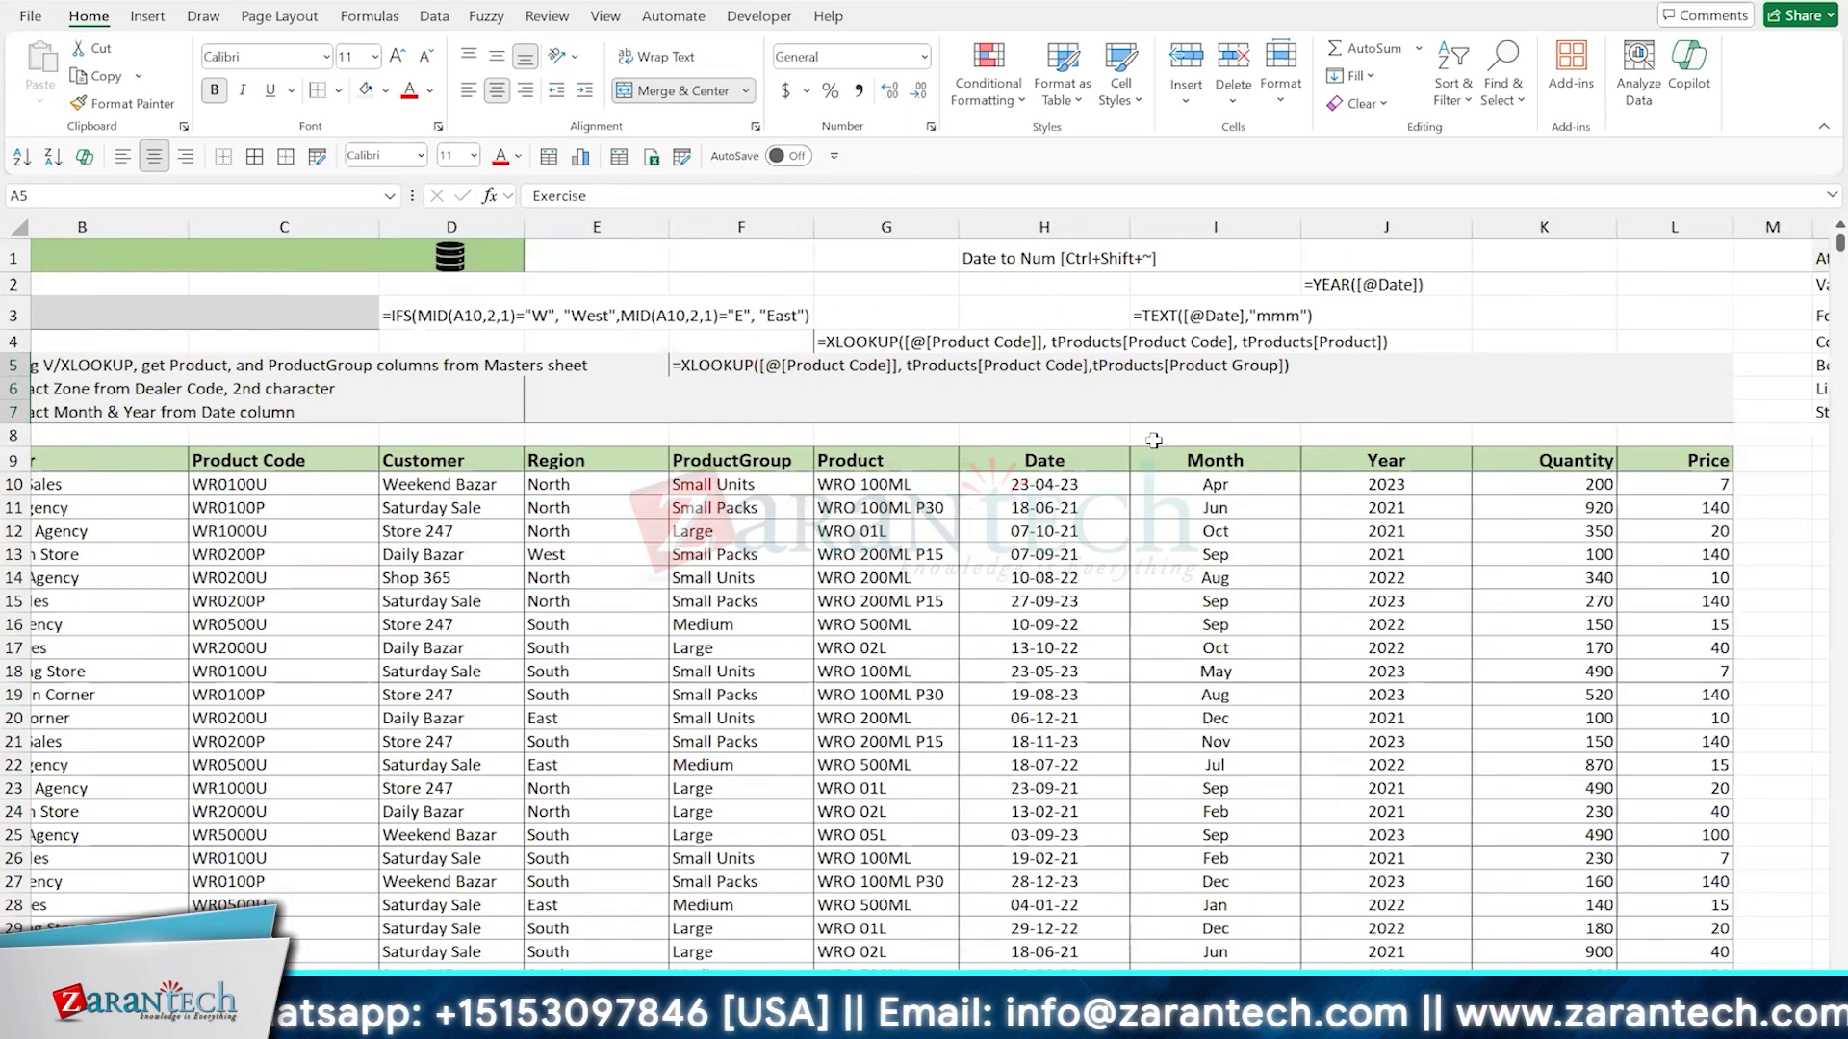
{"action": "left_click", "coordinate": [1453, 413], "text": "shift"}
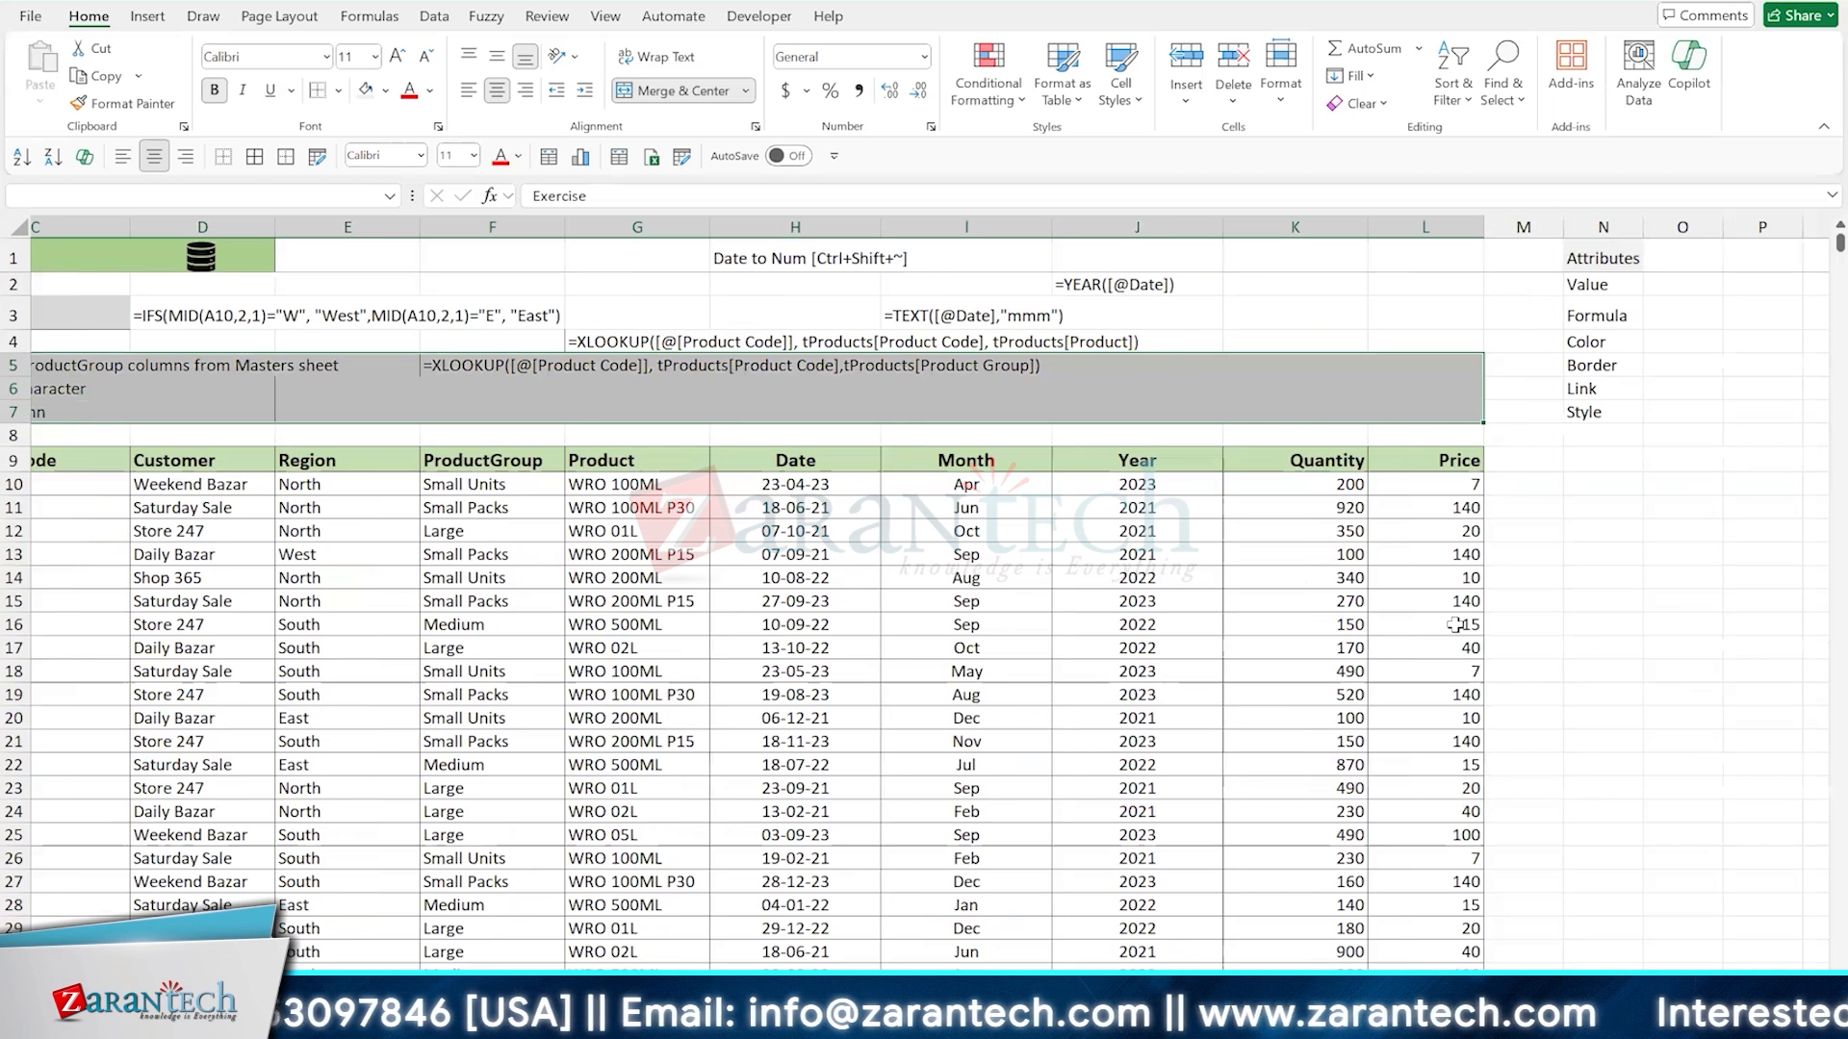
{"action": "key", "text": "alt+e"}
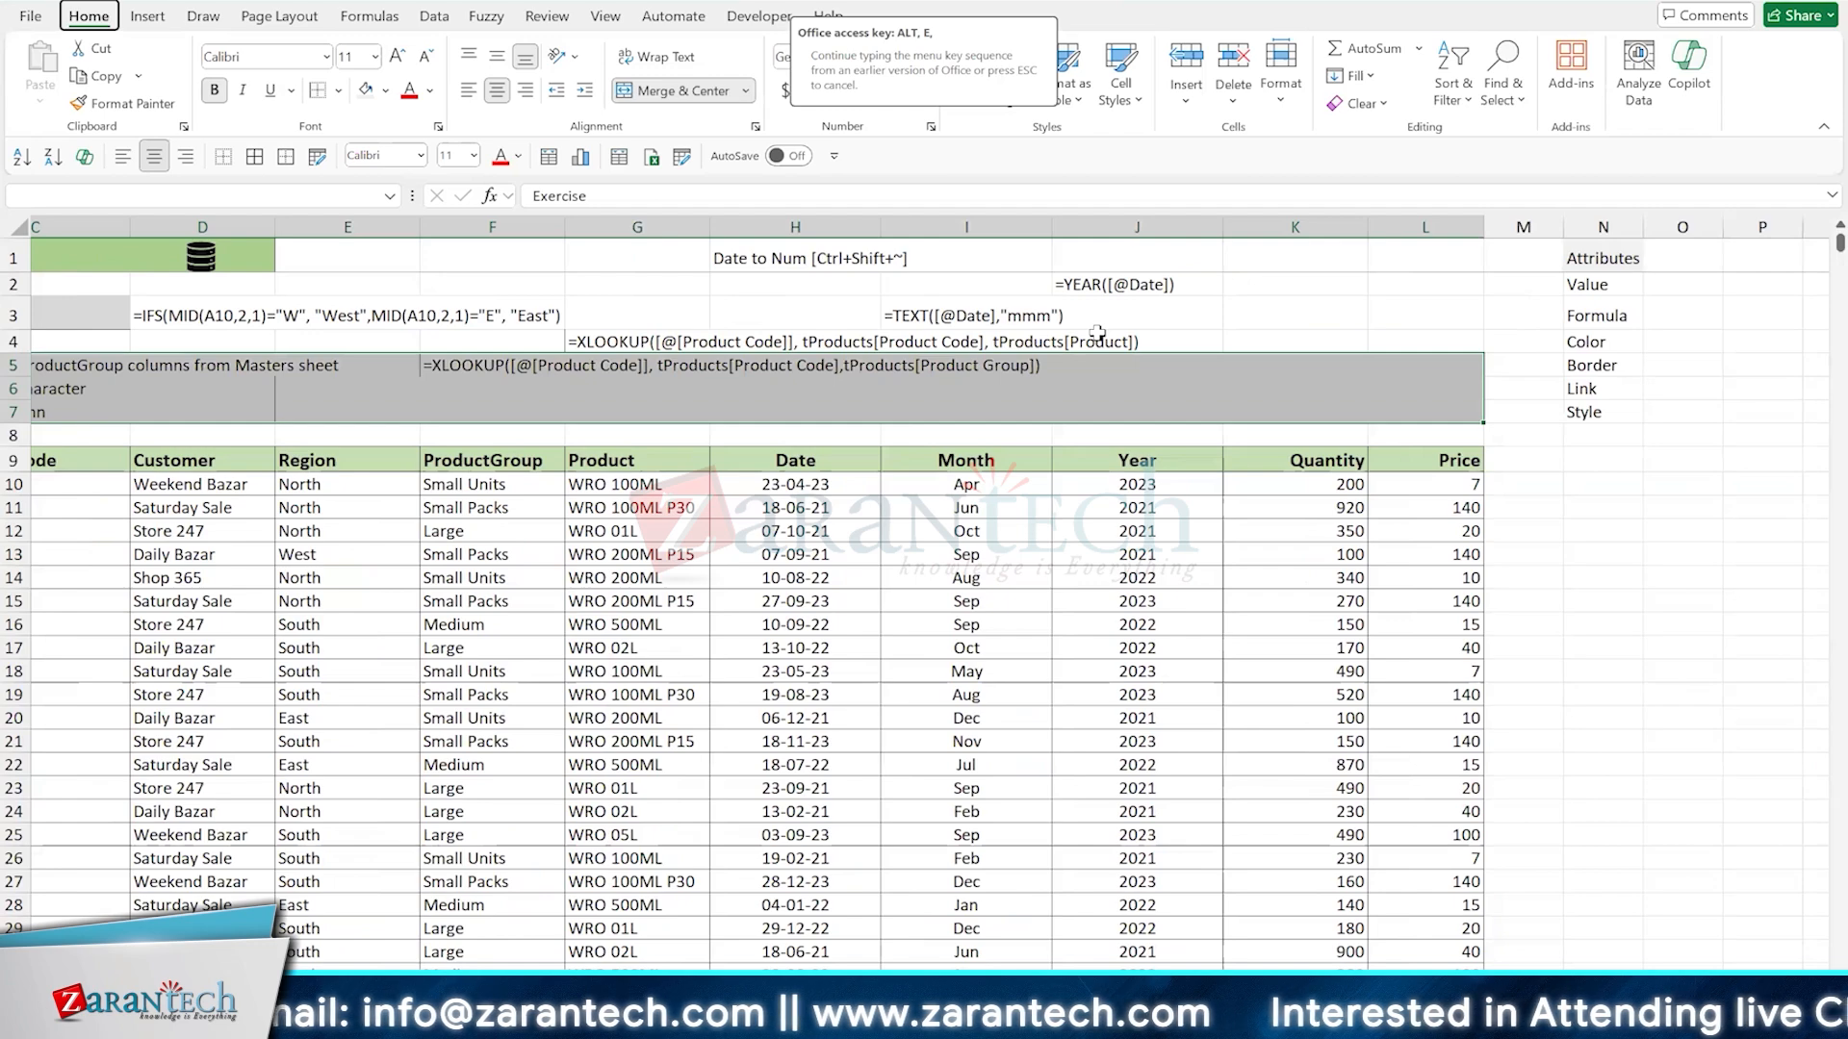
{"action": "key", "text": "a"}
{"action": "key", "text": "a"}
Erase the remaining formula and shortcut notes in rows 1 to 4 above the table, keeping the titles
{"action": "scroll", "coordinate": [644, 411], "scroll_direction": "left", "scroll_amount": 3}
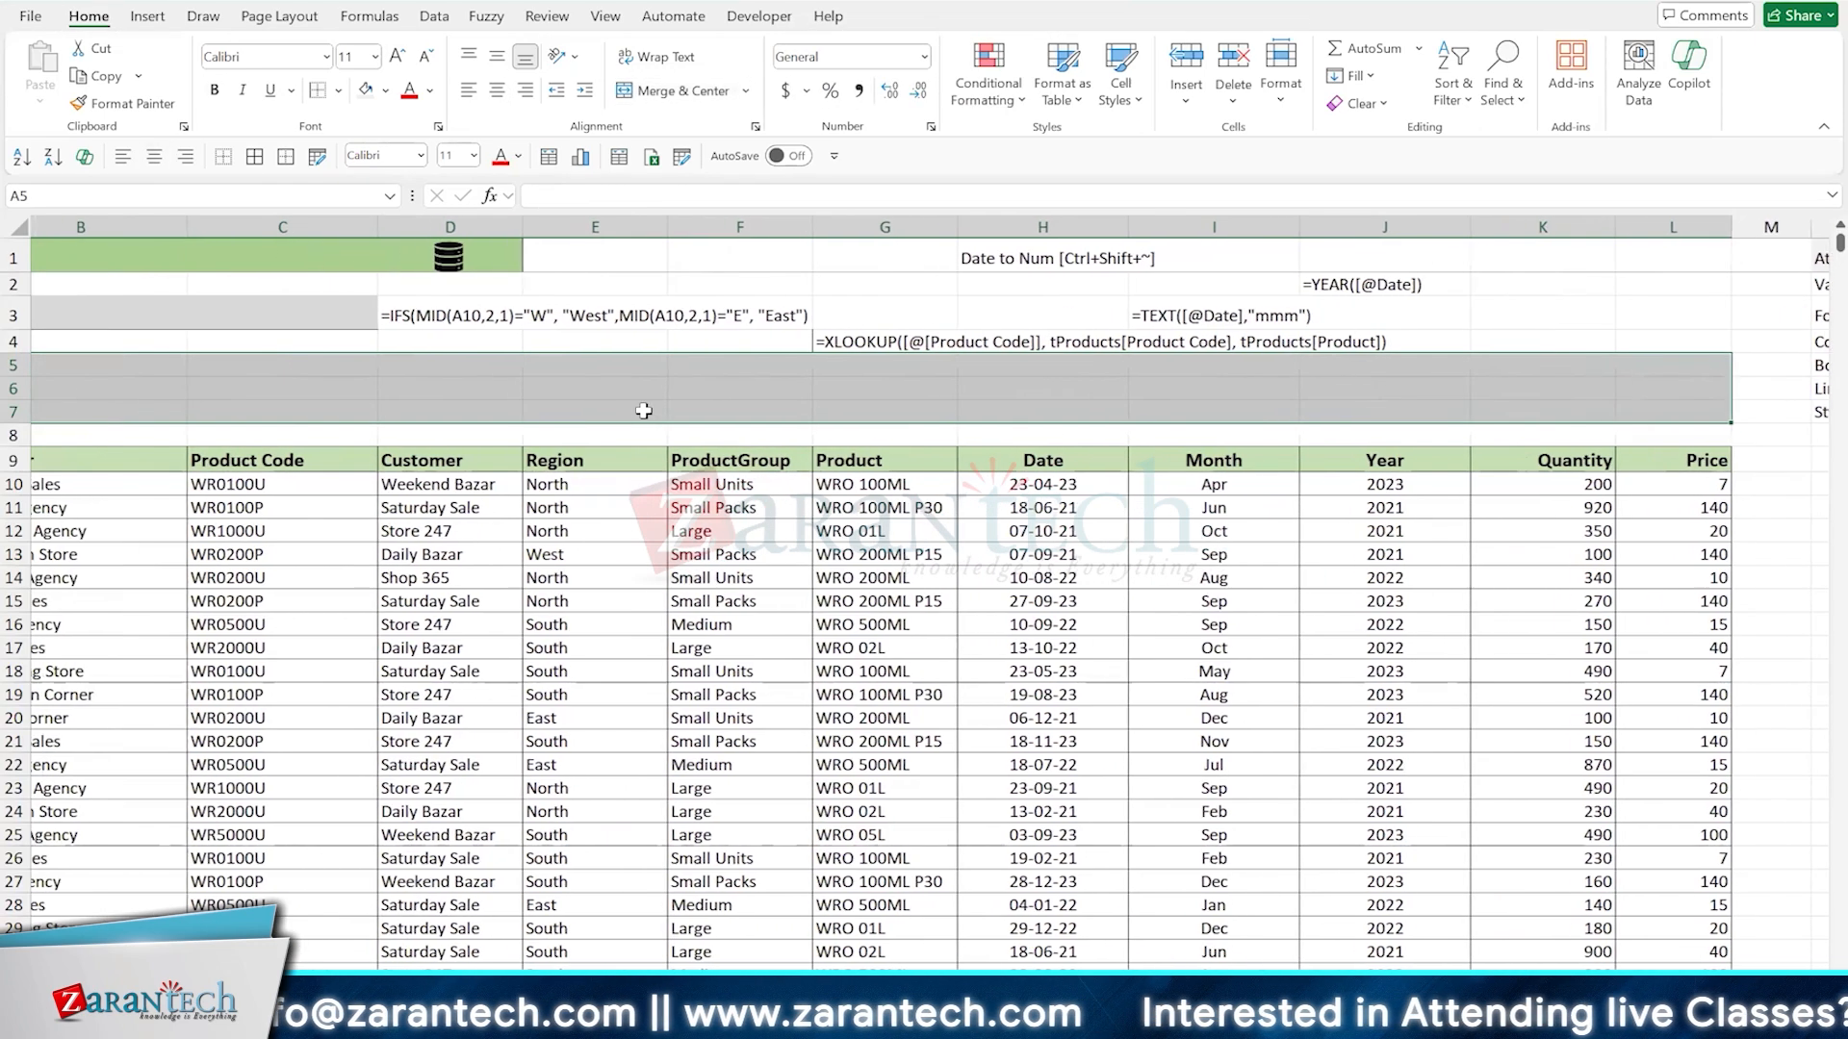
{"action": "scroll", "coordinate": [644, 411], "scroll_direction": "left", "scroll_amount": 2}
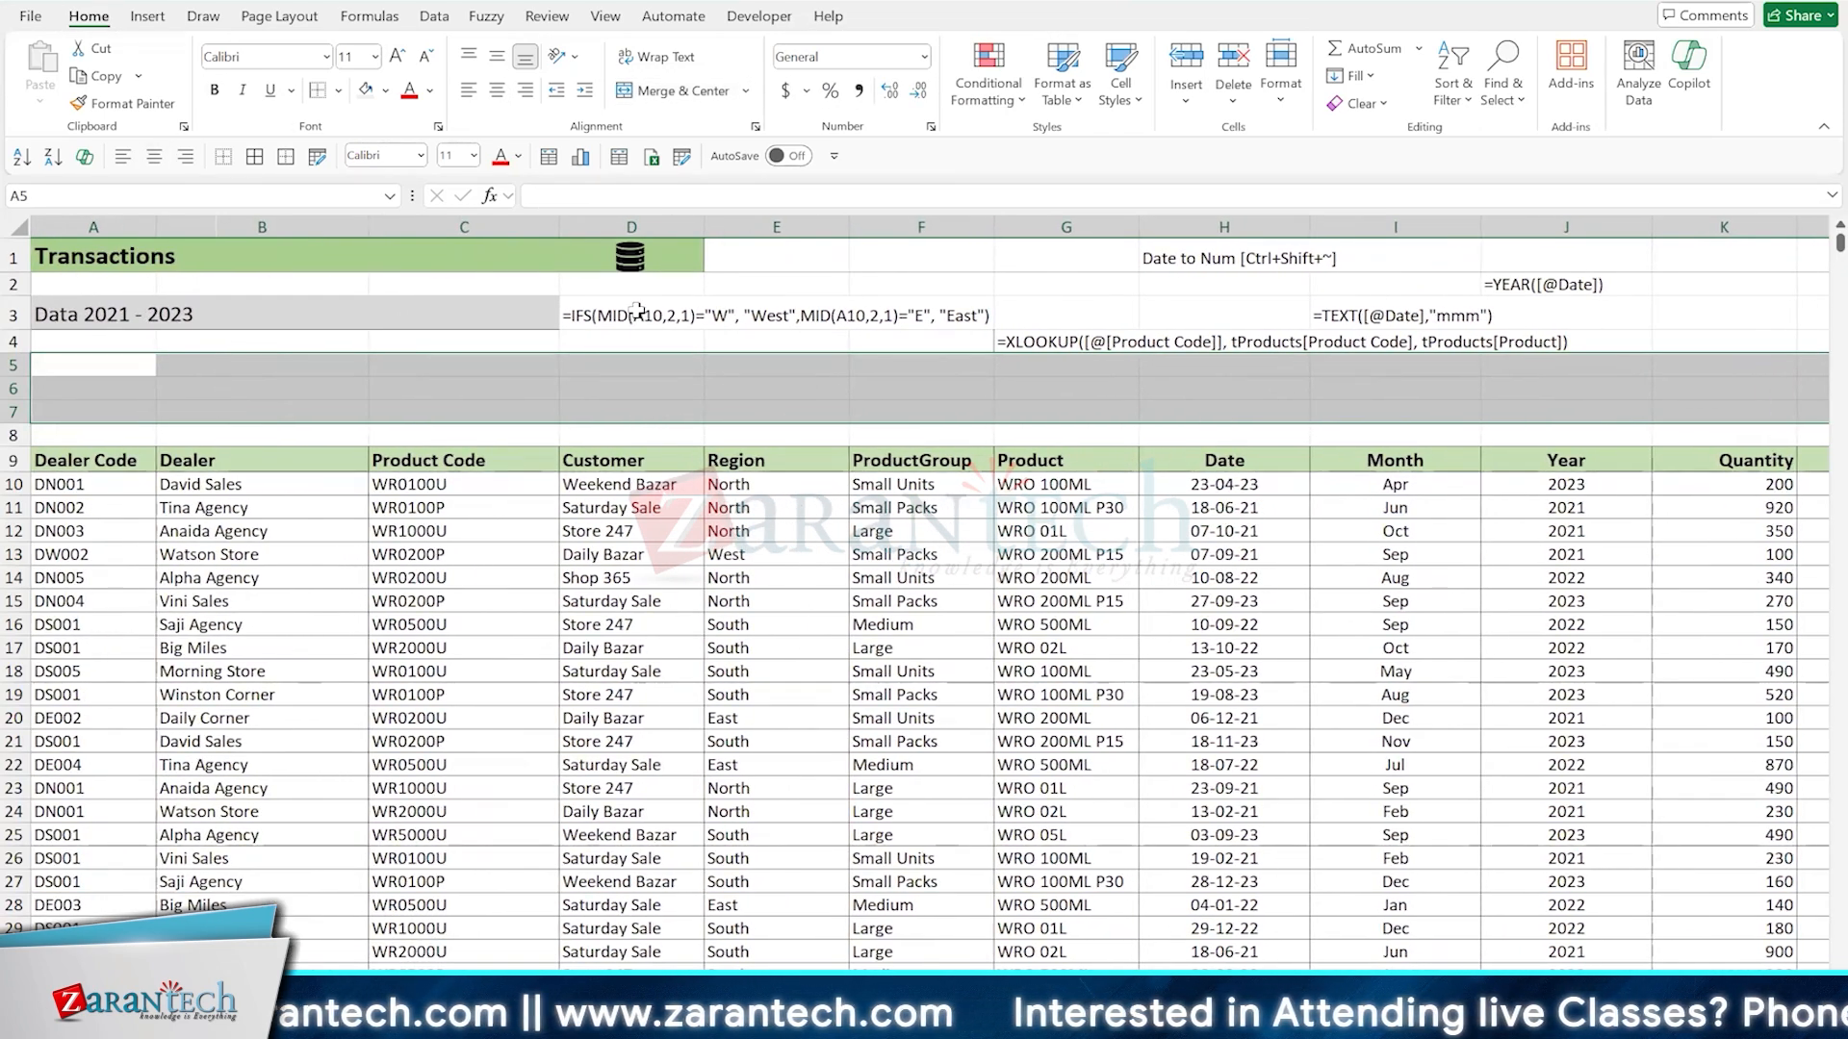
{"action": "left_click_drag", "start_coordinate": [637, 313], "coordinate": [1395, 348]}
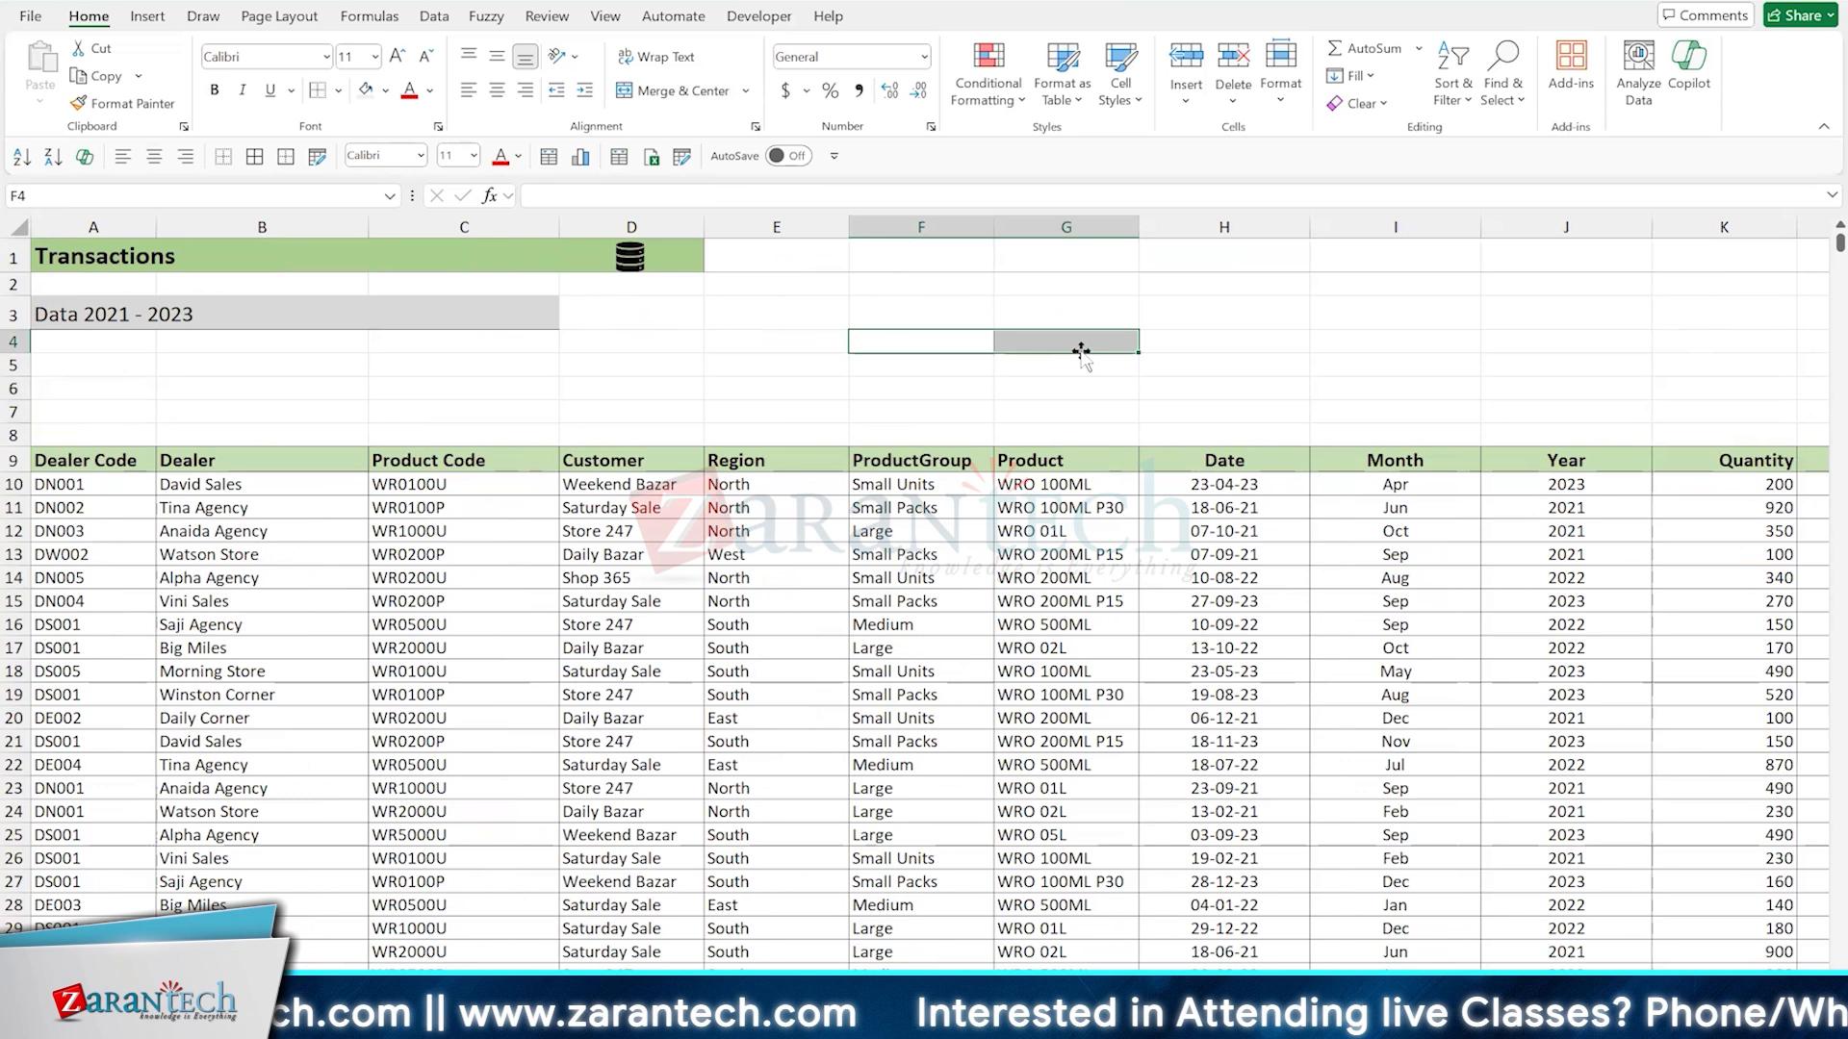
{"action": "key", "text": "alt+e"}
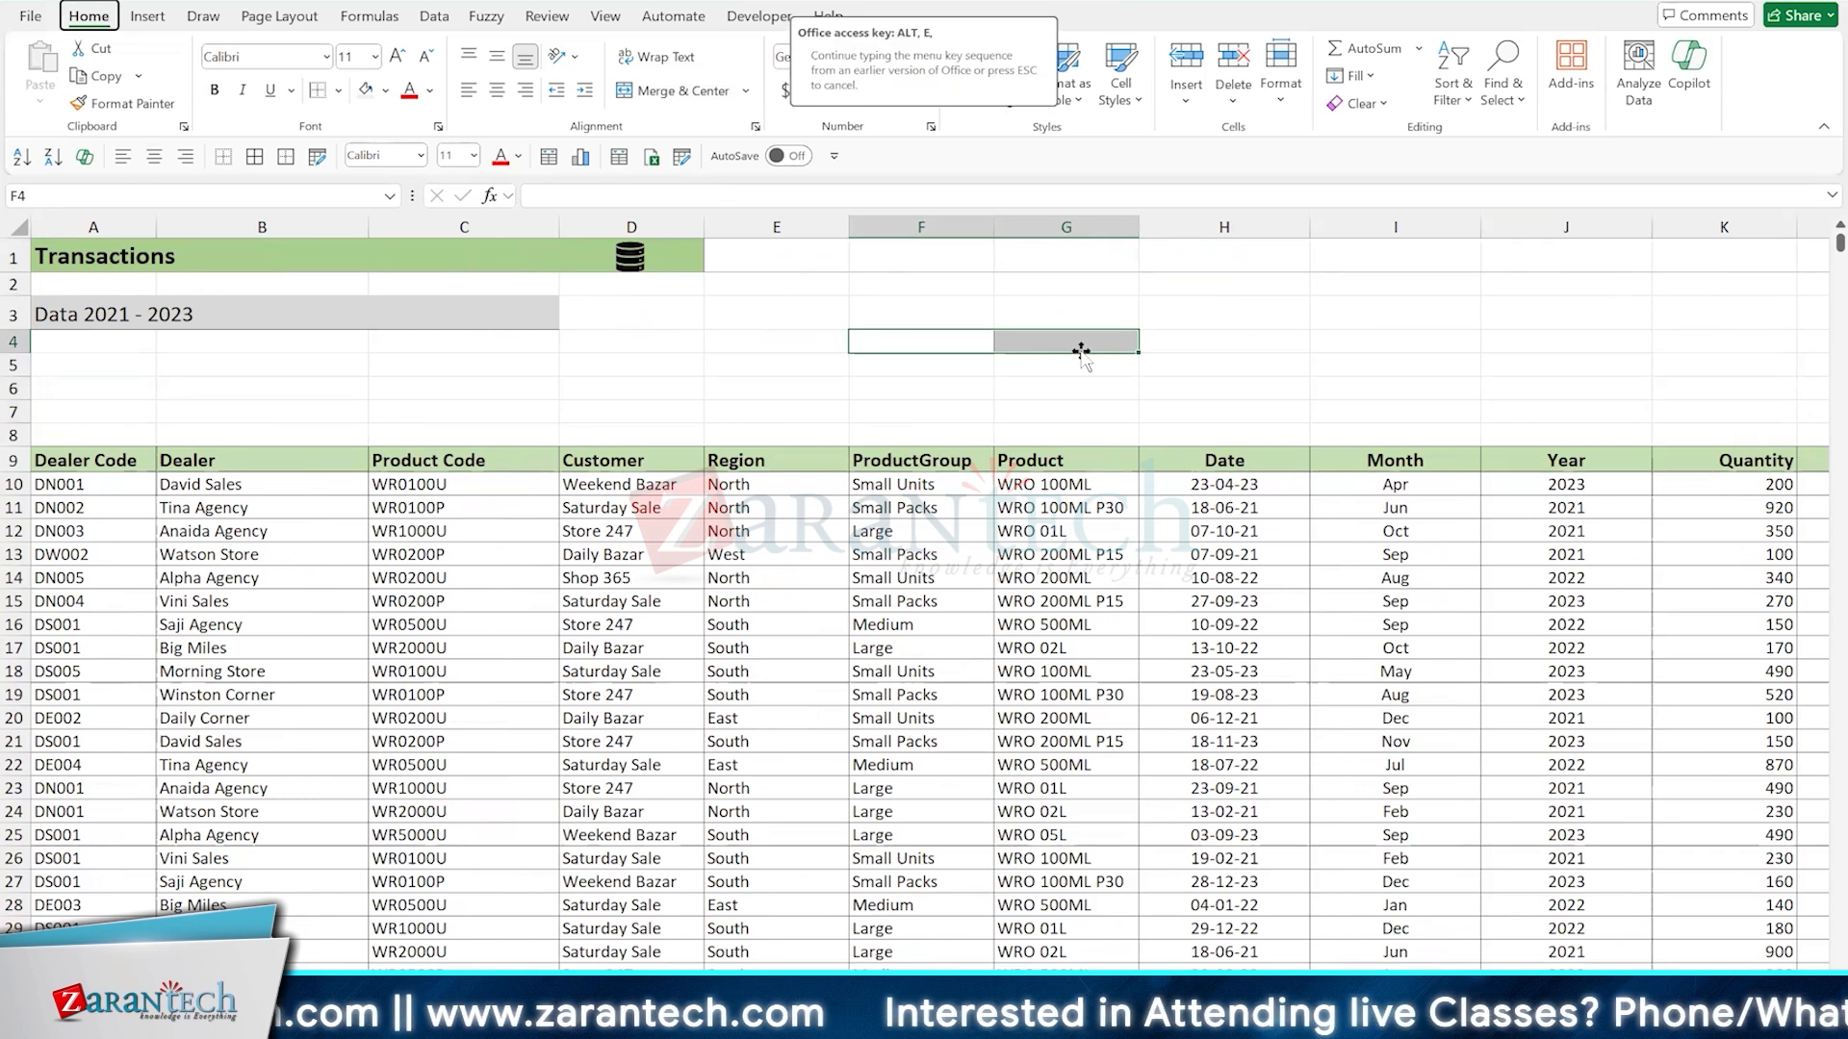
{"action": "key", "text": "Escape"}
Inspect the Region formula in E16 and select the ProductGroup and Product headers in F9:G9
{"action": "left_click", "coordinate": [745, 432]}
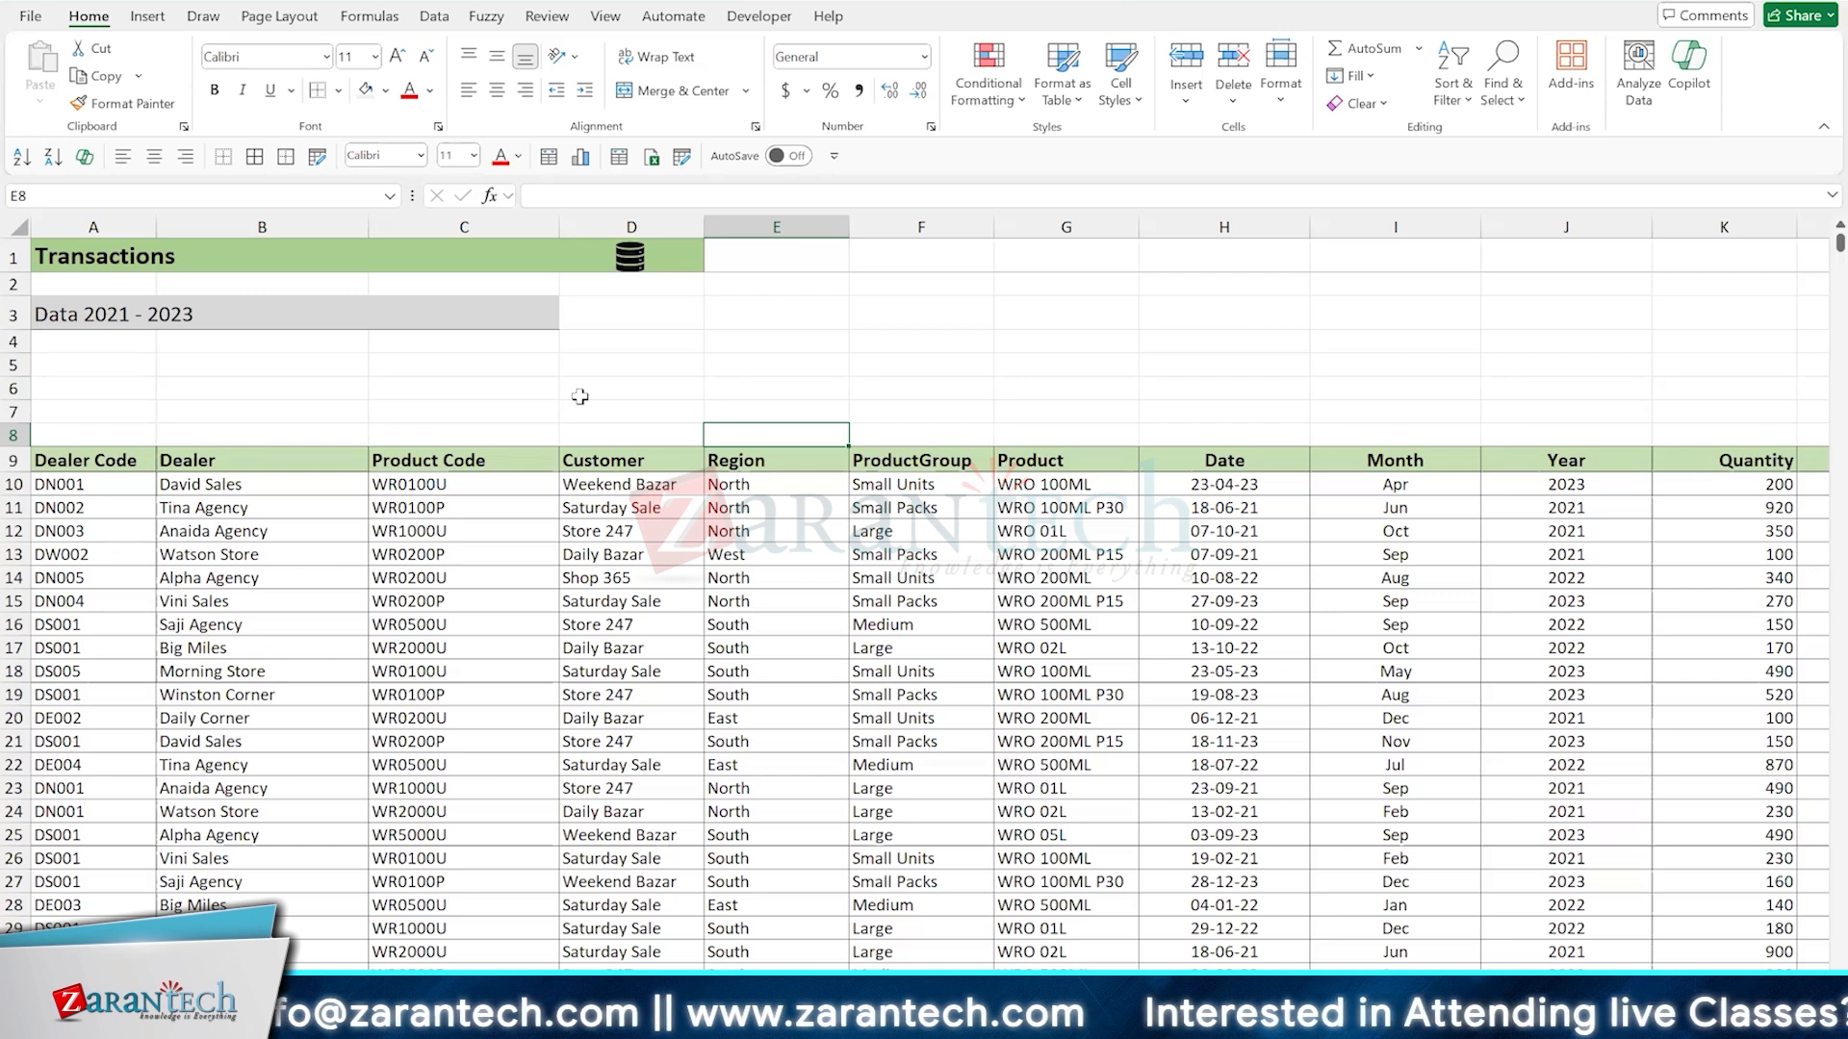
{"action": "left_click", "coordinate": [759, 622]}
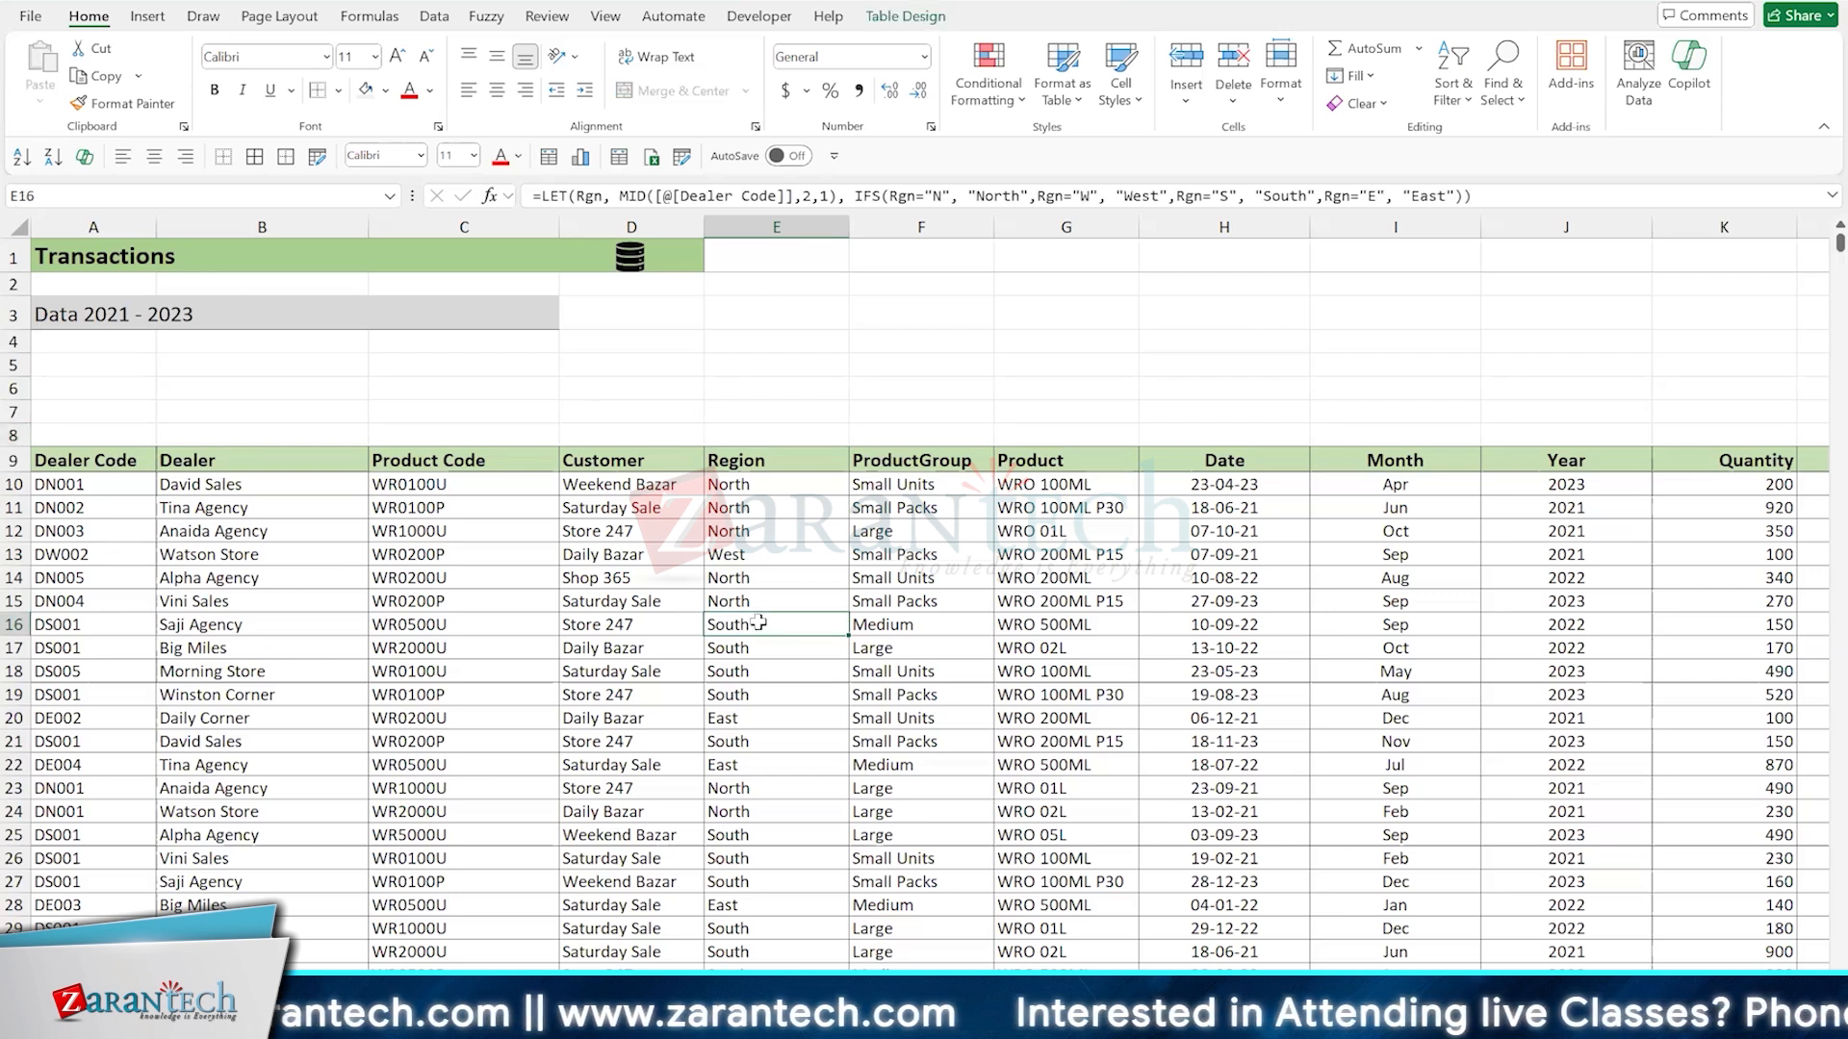
{"action": "left_click", "coordinate": [883, 463]}
{"action": "key", "text": "shift+Right"}
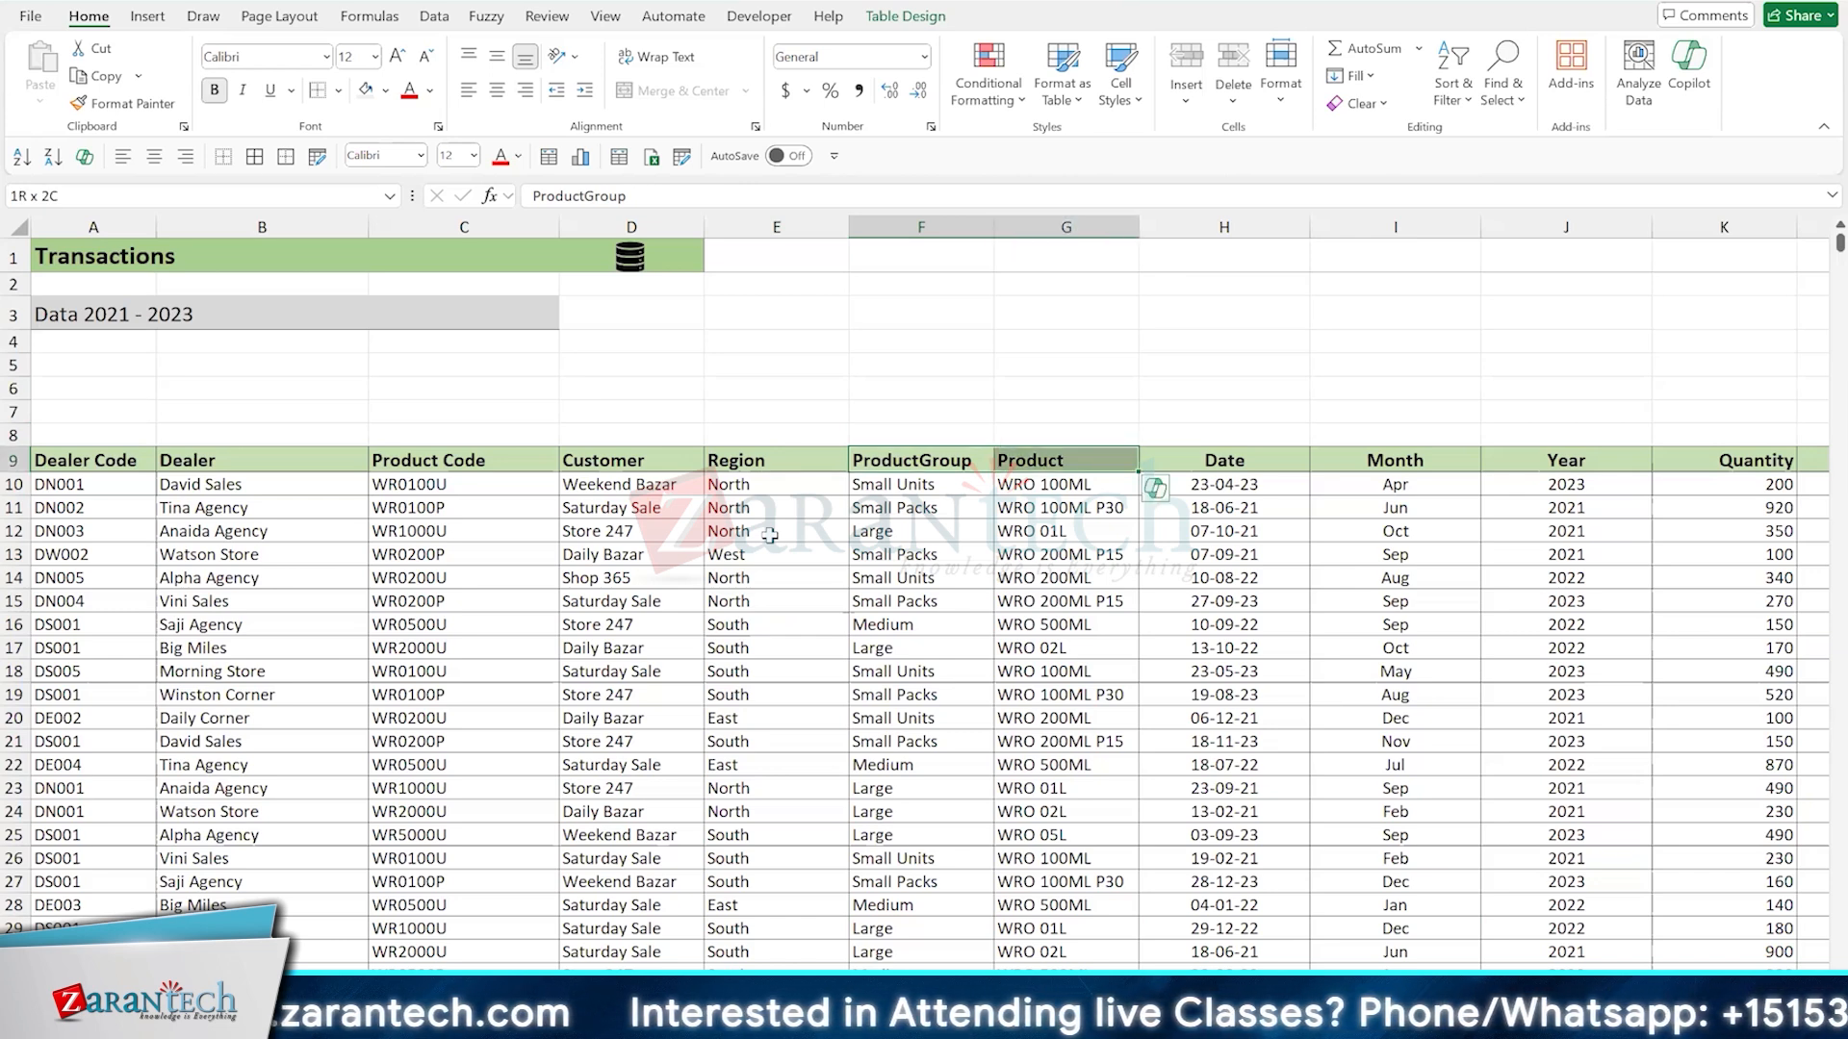
Delete the ProductGroup, Product, Month and Year columns from the transactions table
{"action": "key", "text": "ctrl+shift+Down"}
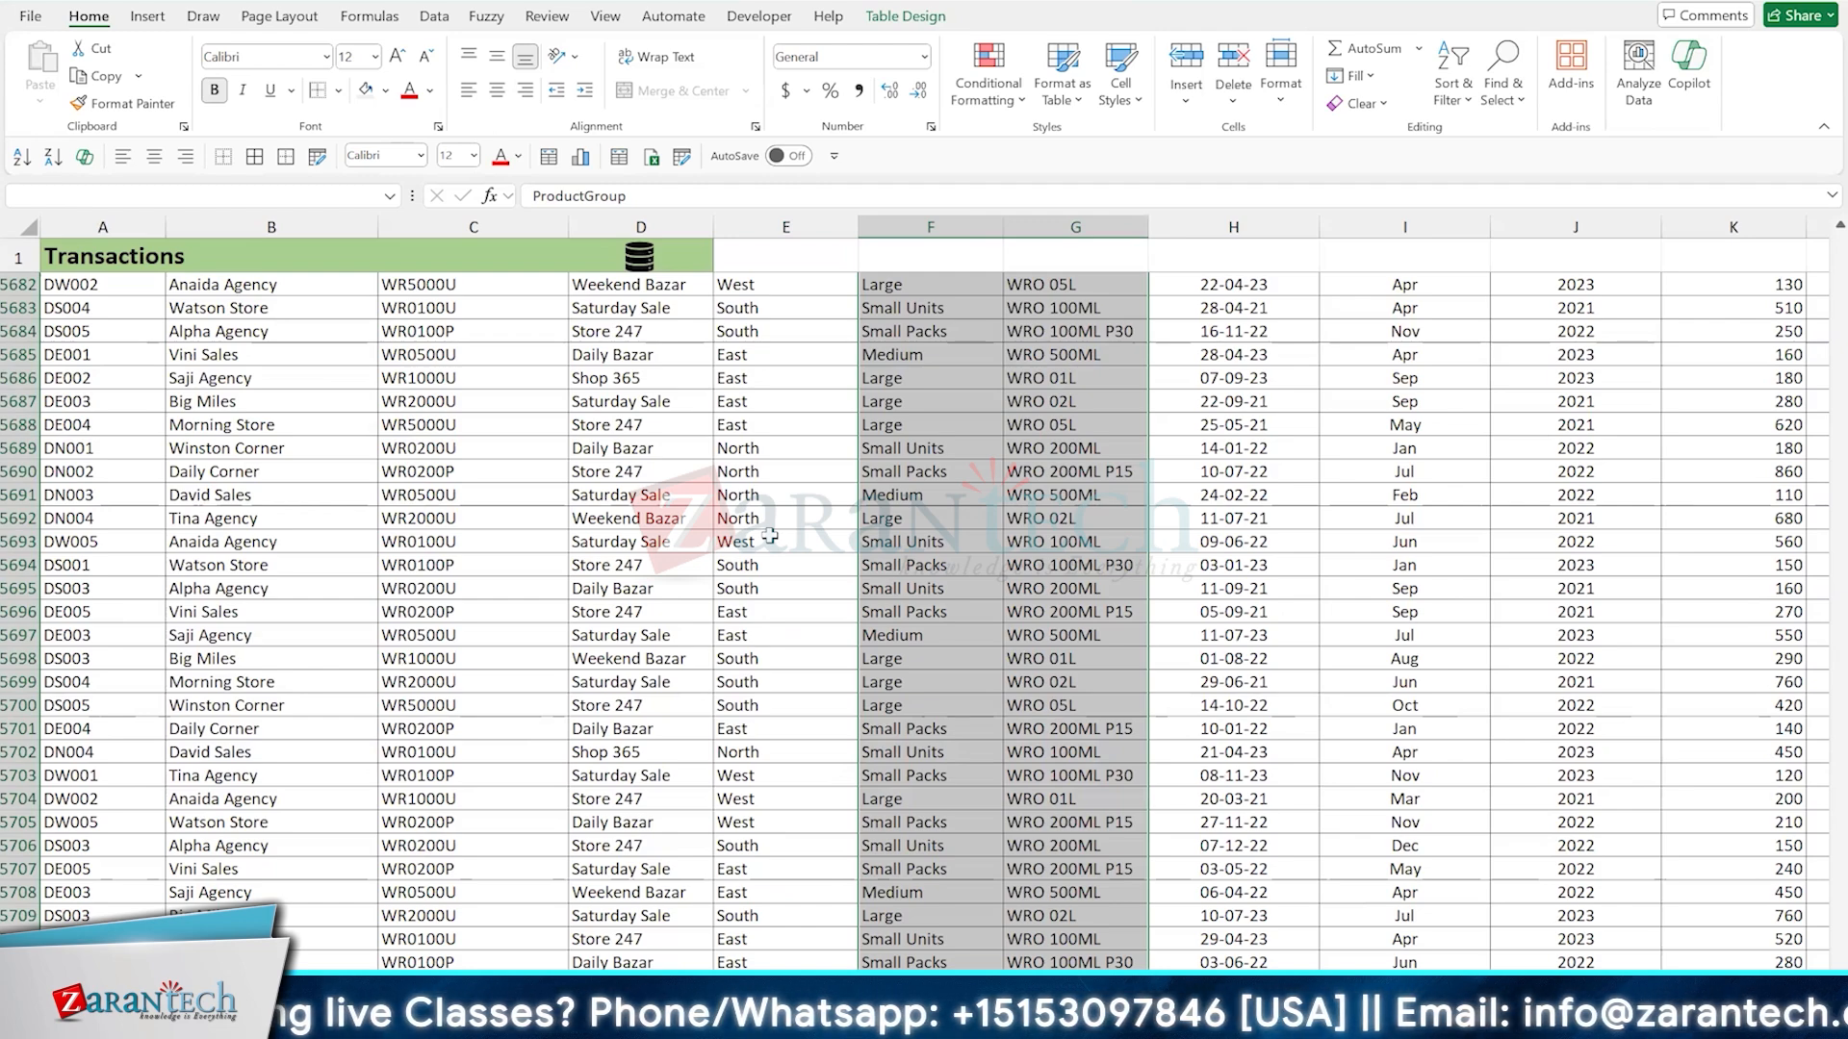
{"action": "key", "text": "ctrl+Up"}
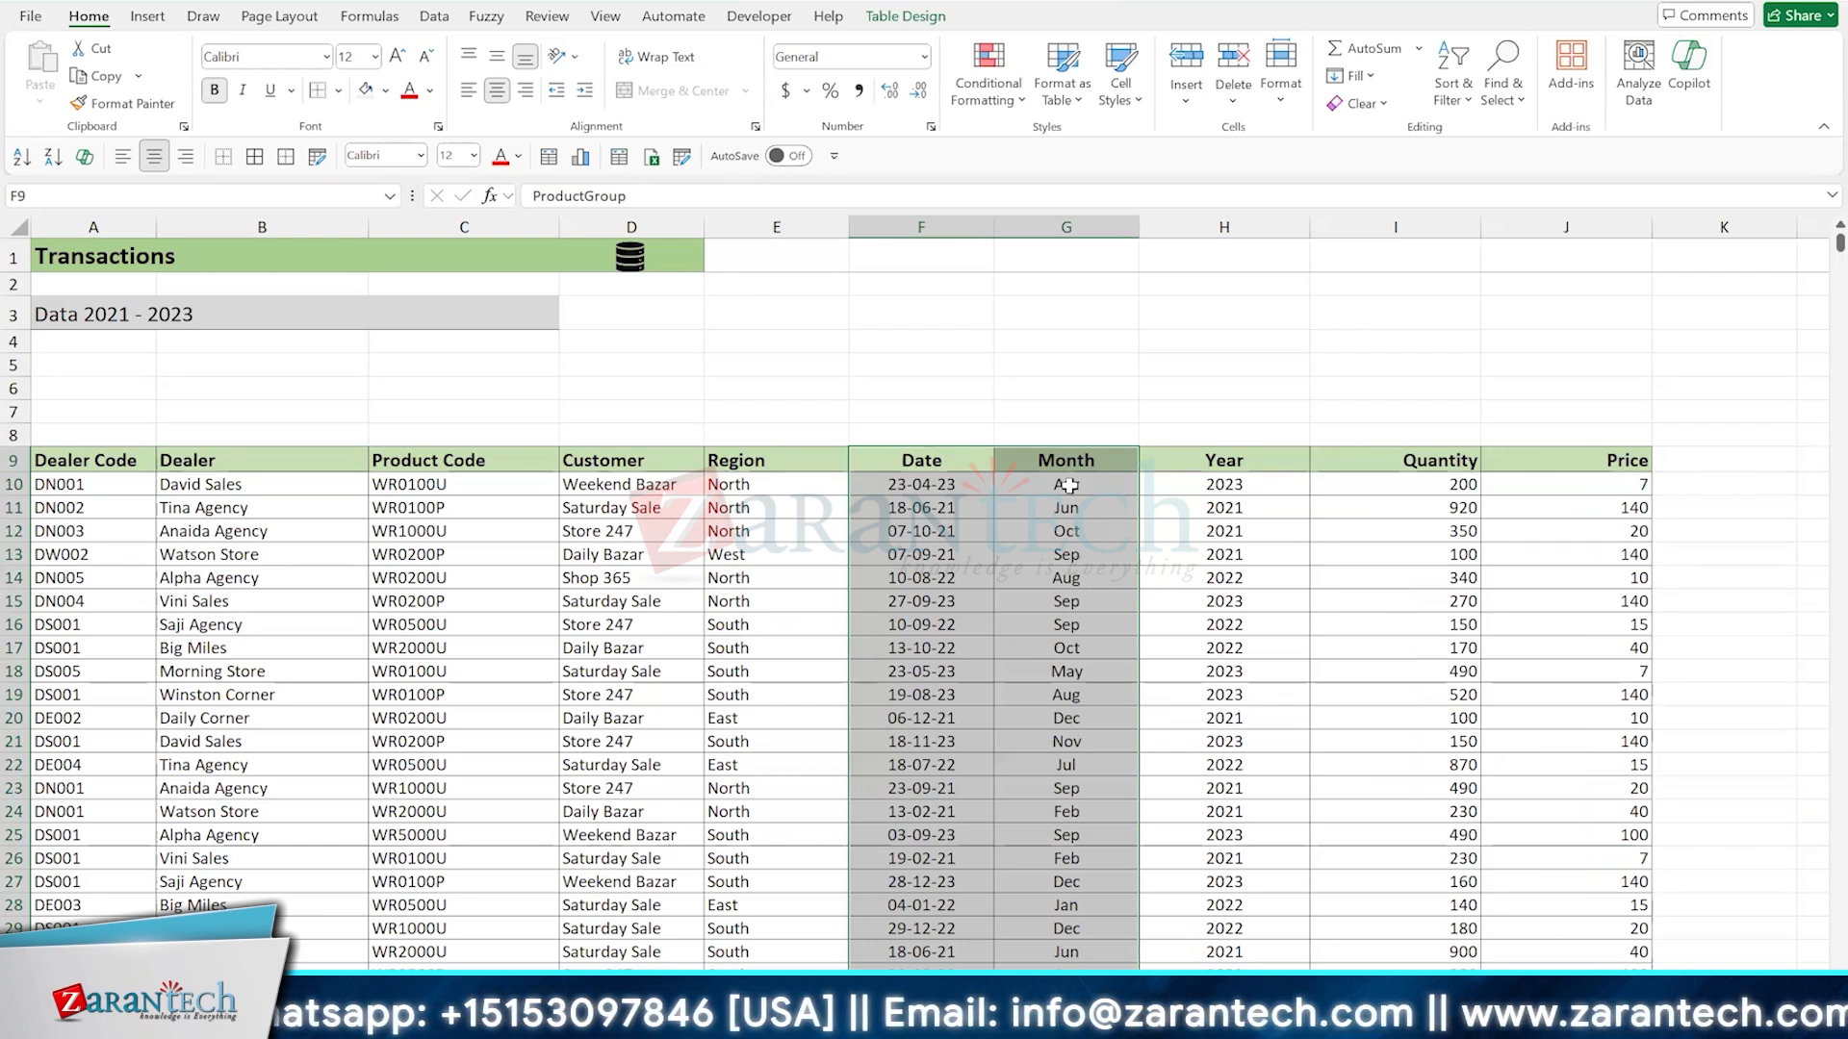
{"action": "left_click", "coordinate": [1098, 454]}
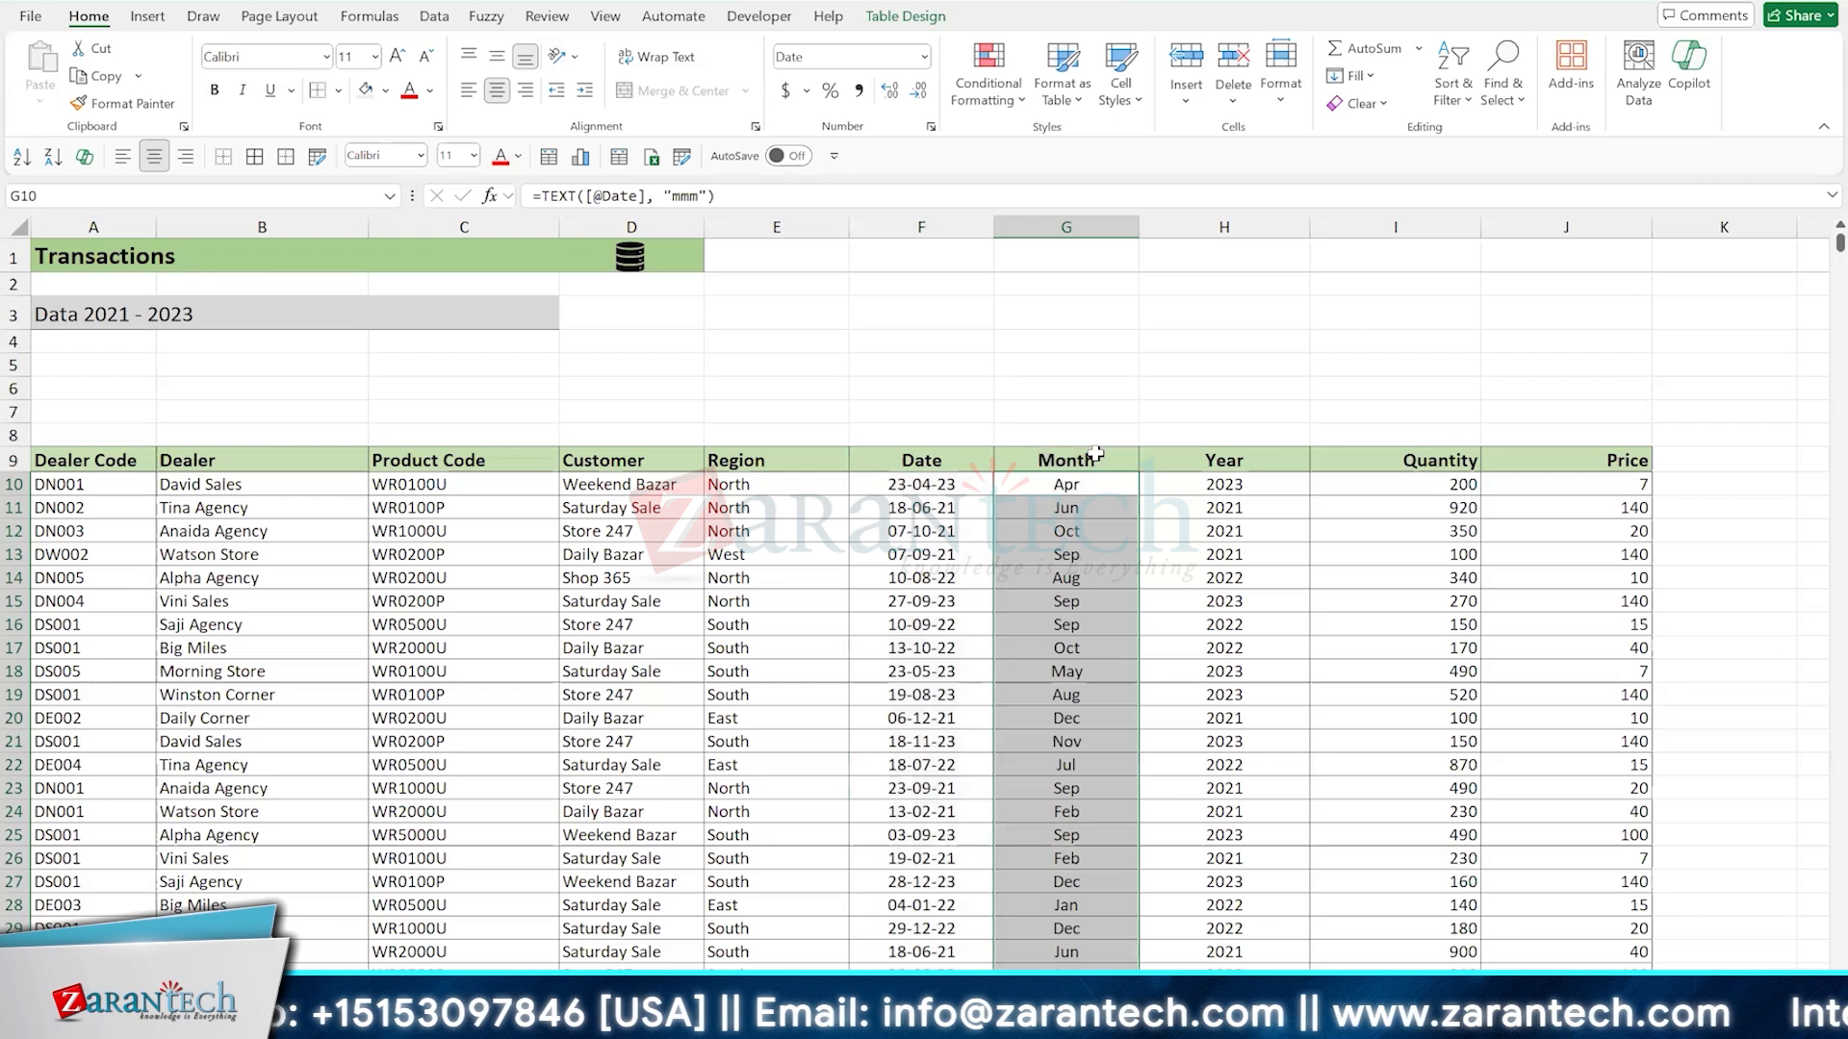
{"action": "left_click_drag", "start_coordinate": [1097, 453], "coordinate": [1199, 446]}
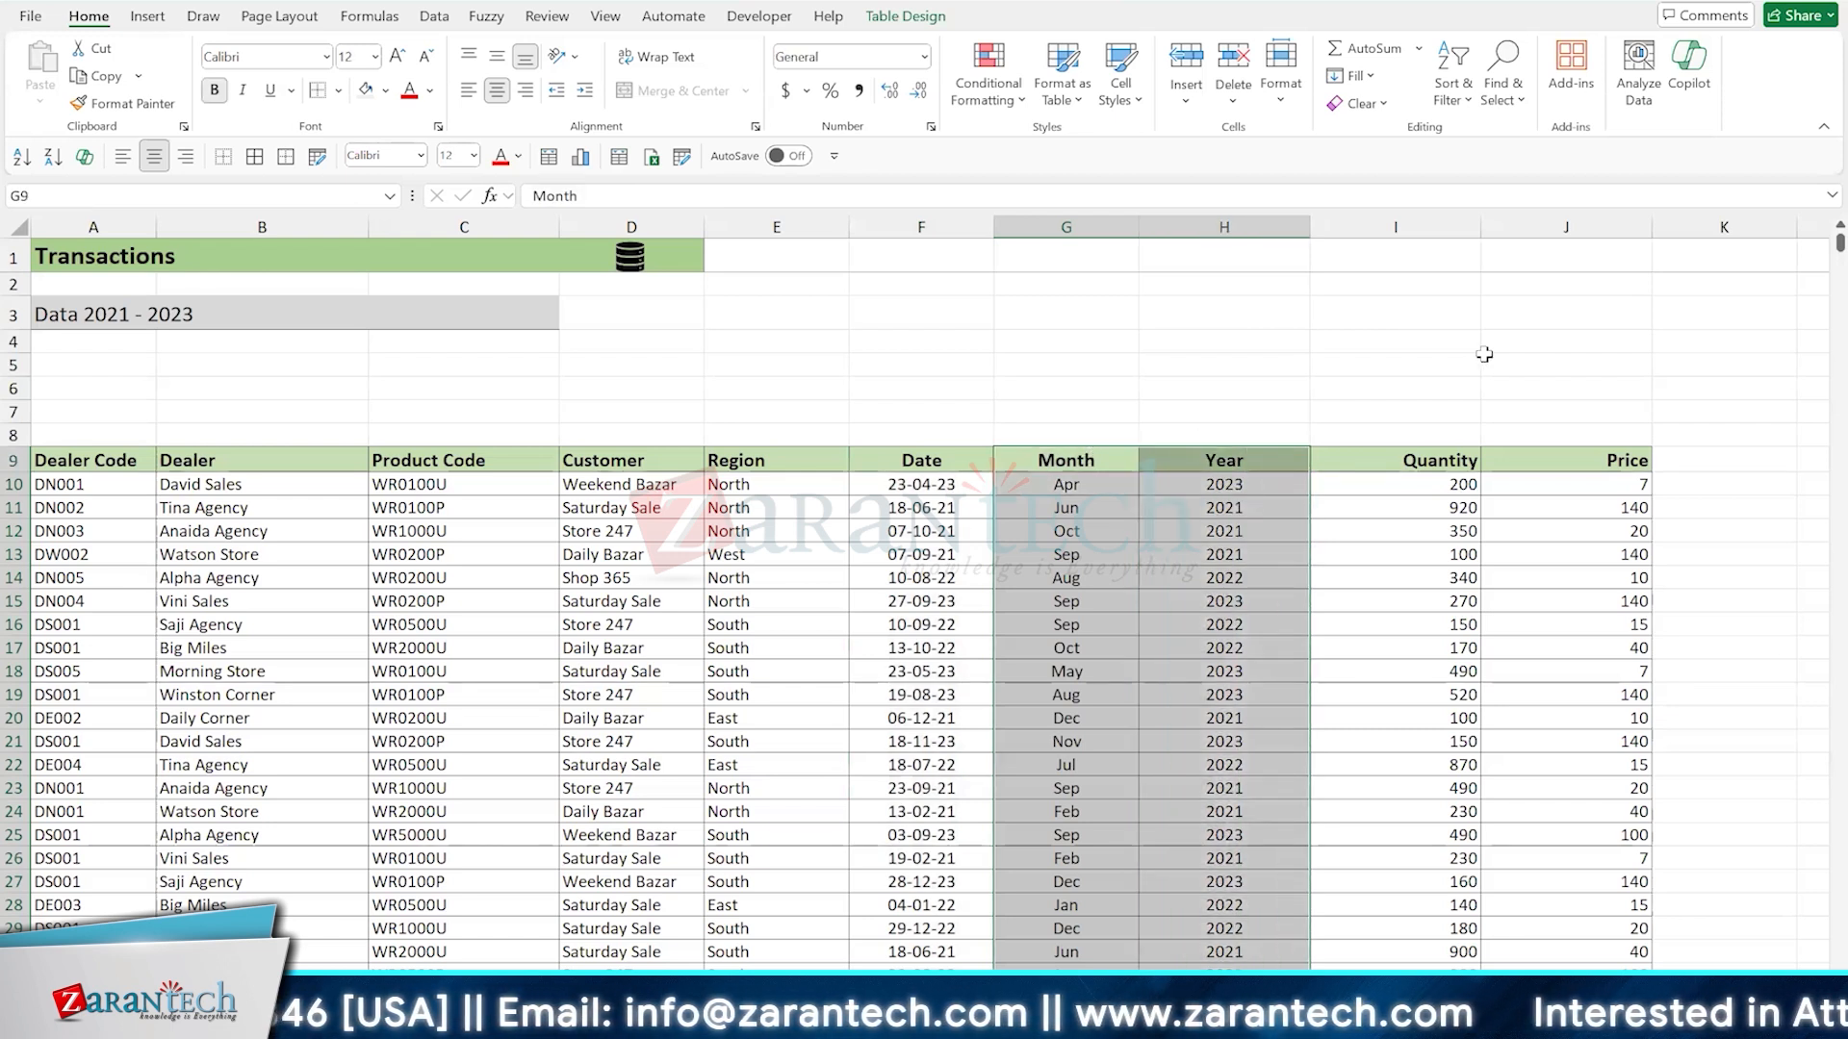
{"action": "left_click", "coordinate": [1247, 604]}
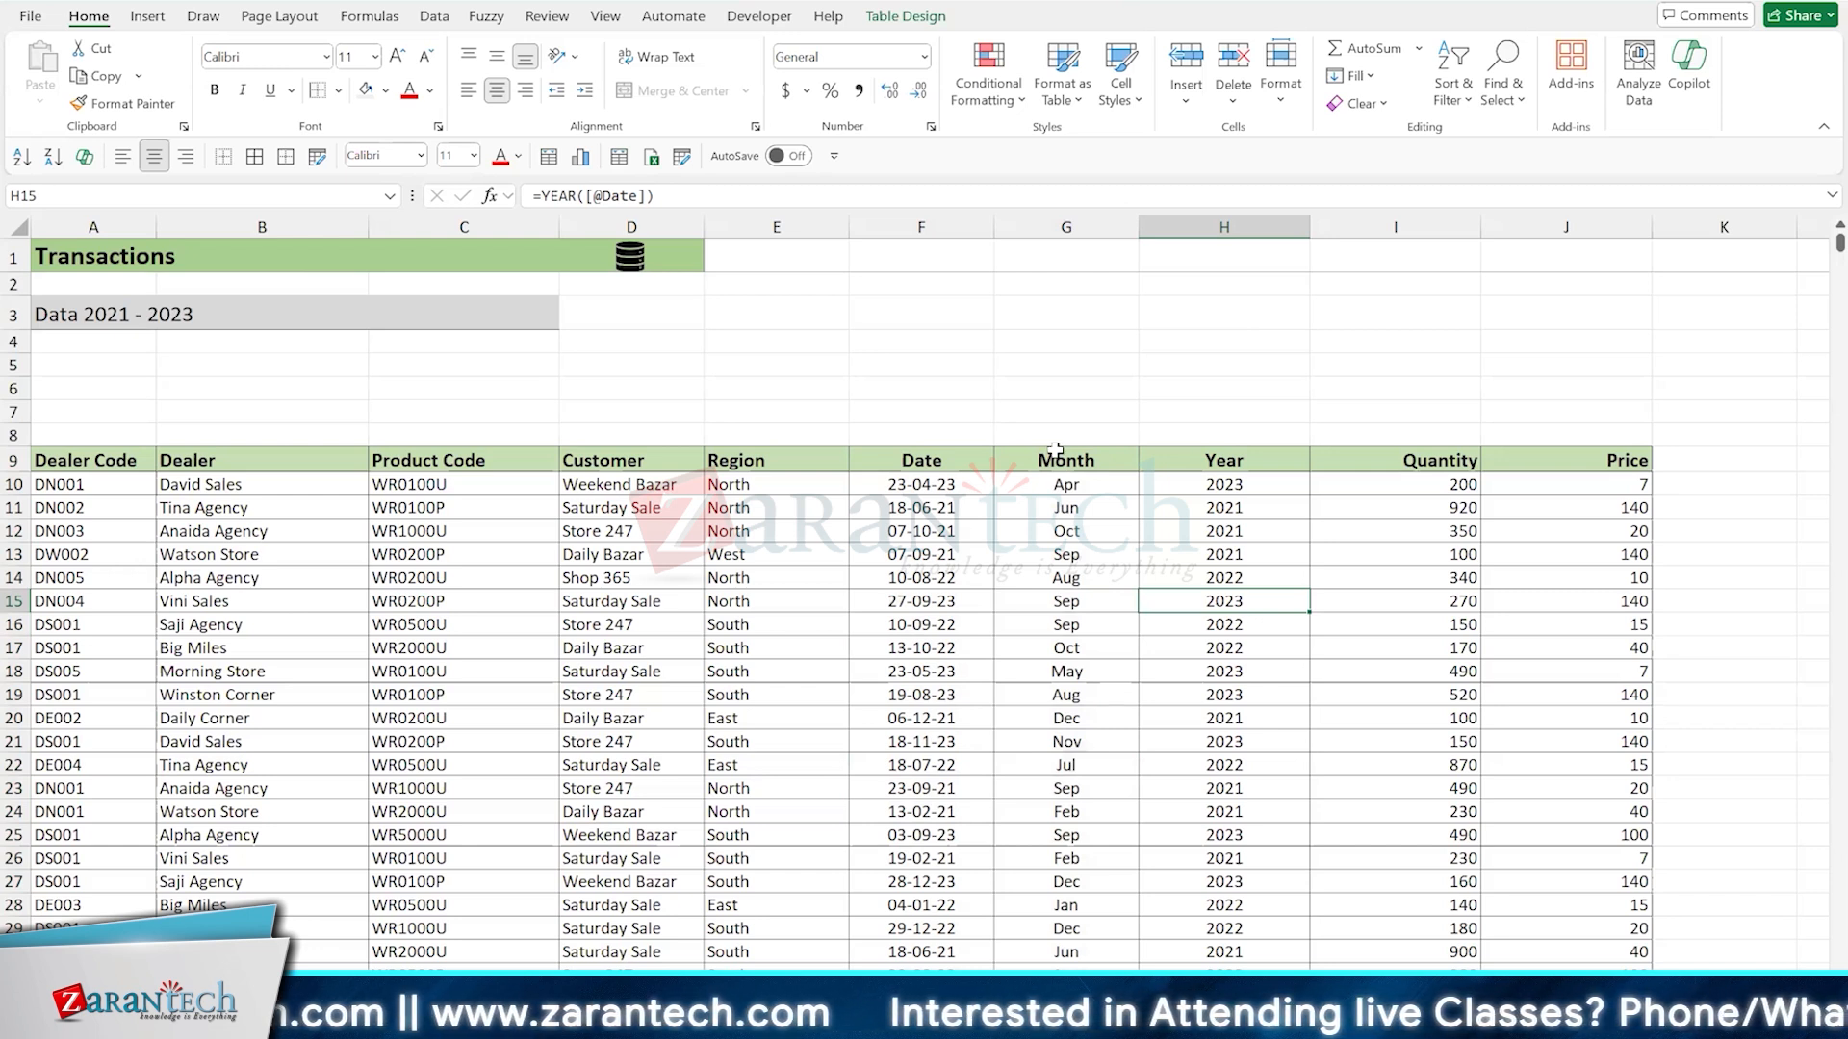
{"action": "left_click_drag", "start_coordinate": [1055, 444], "coordinate": [1187, 445]}
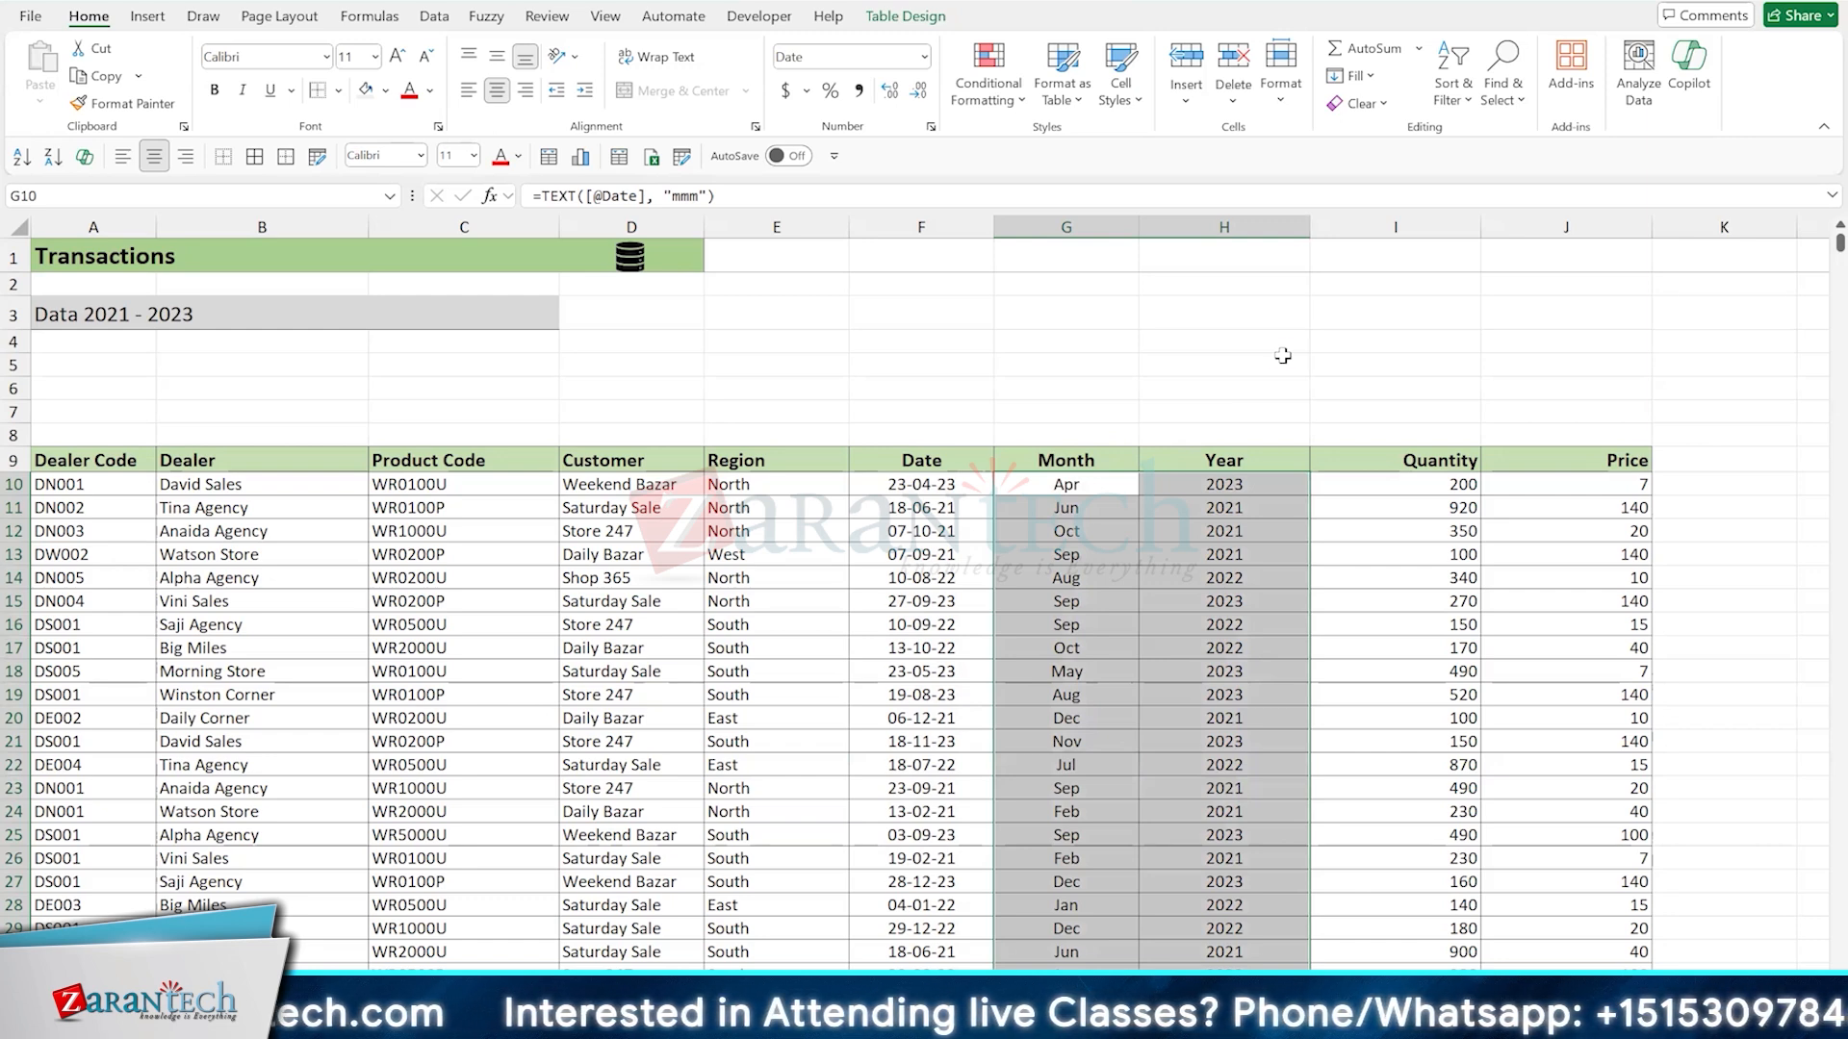
{"action": "key", "text": "ctrl+minus"}
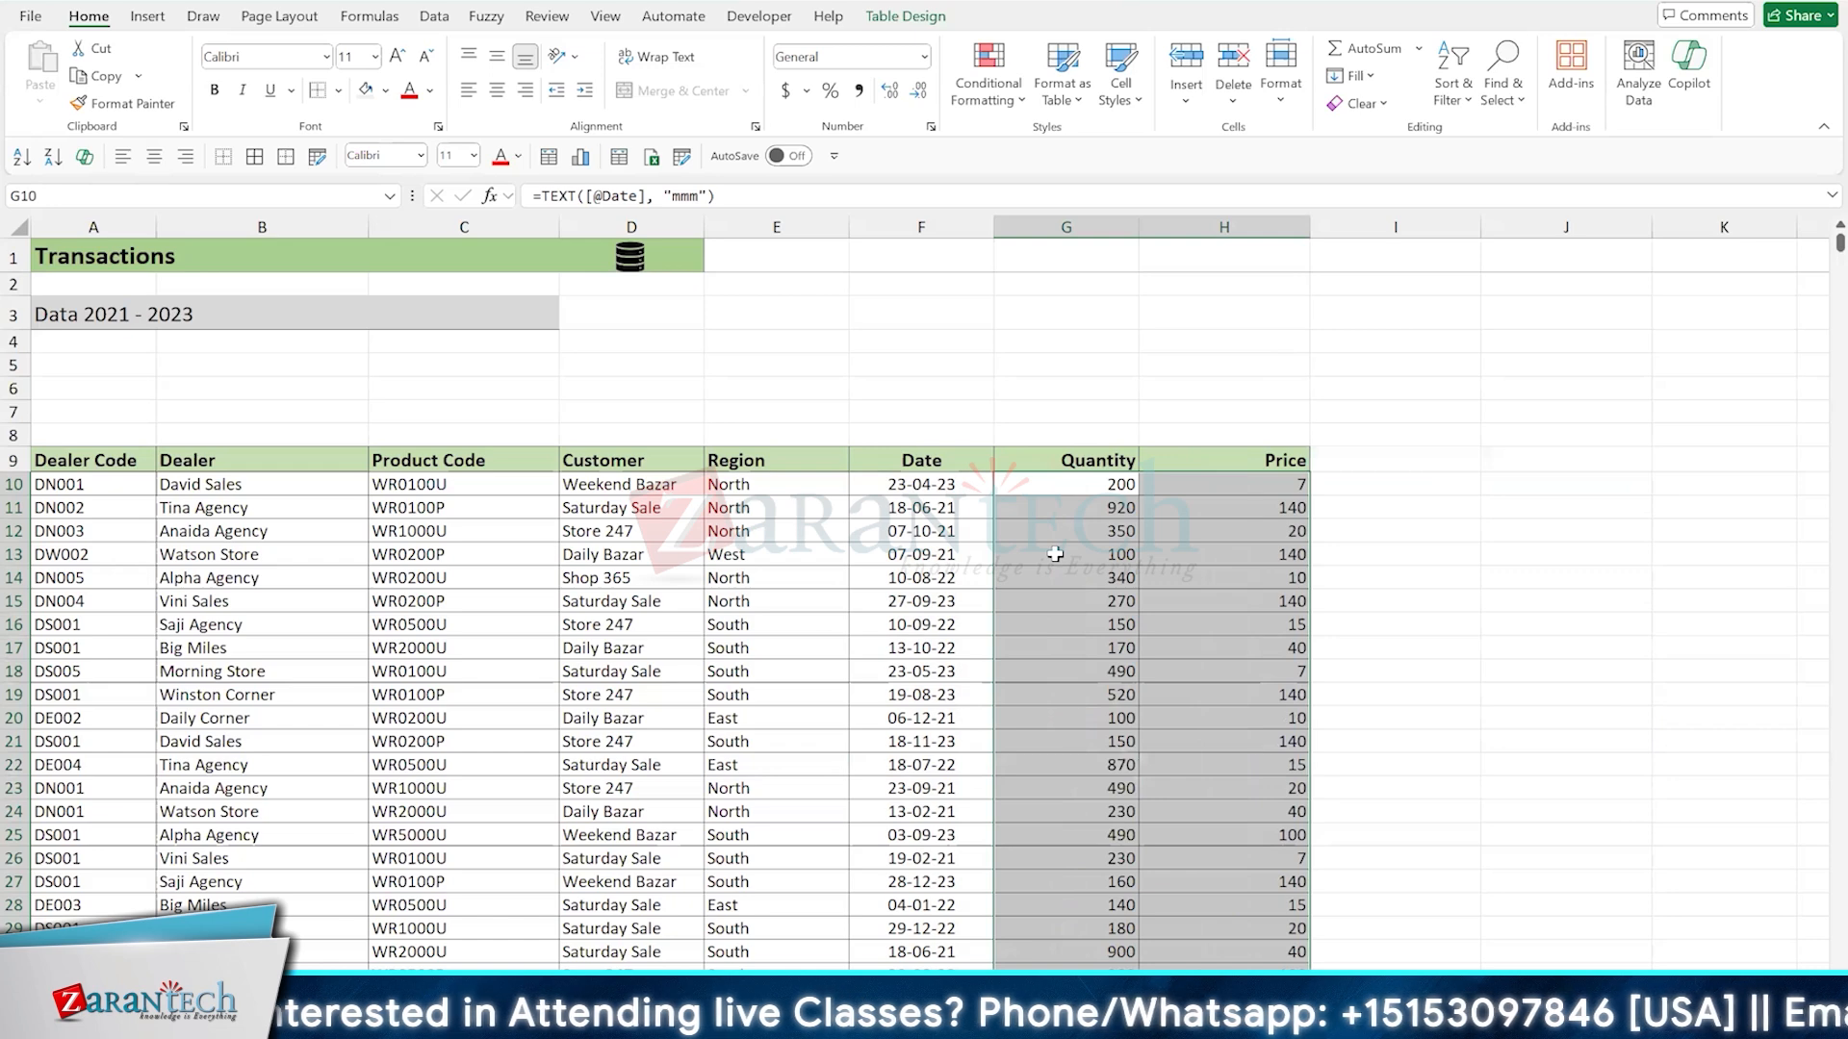
Select the table's header row from Dealer Code to Price
{"action": "left_click", "coordinate": [451, 461]}
{"action": "key", "text": "ctrl+Left"}
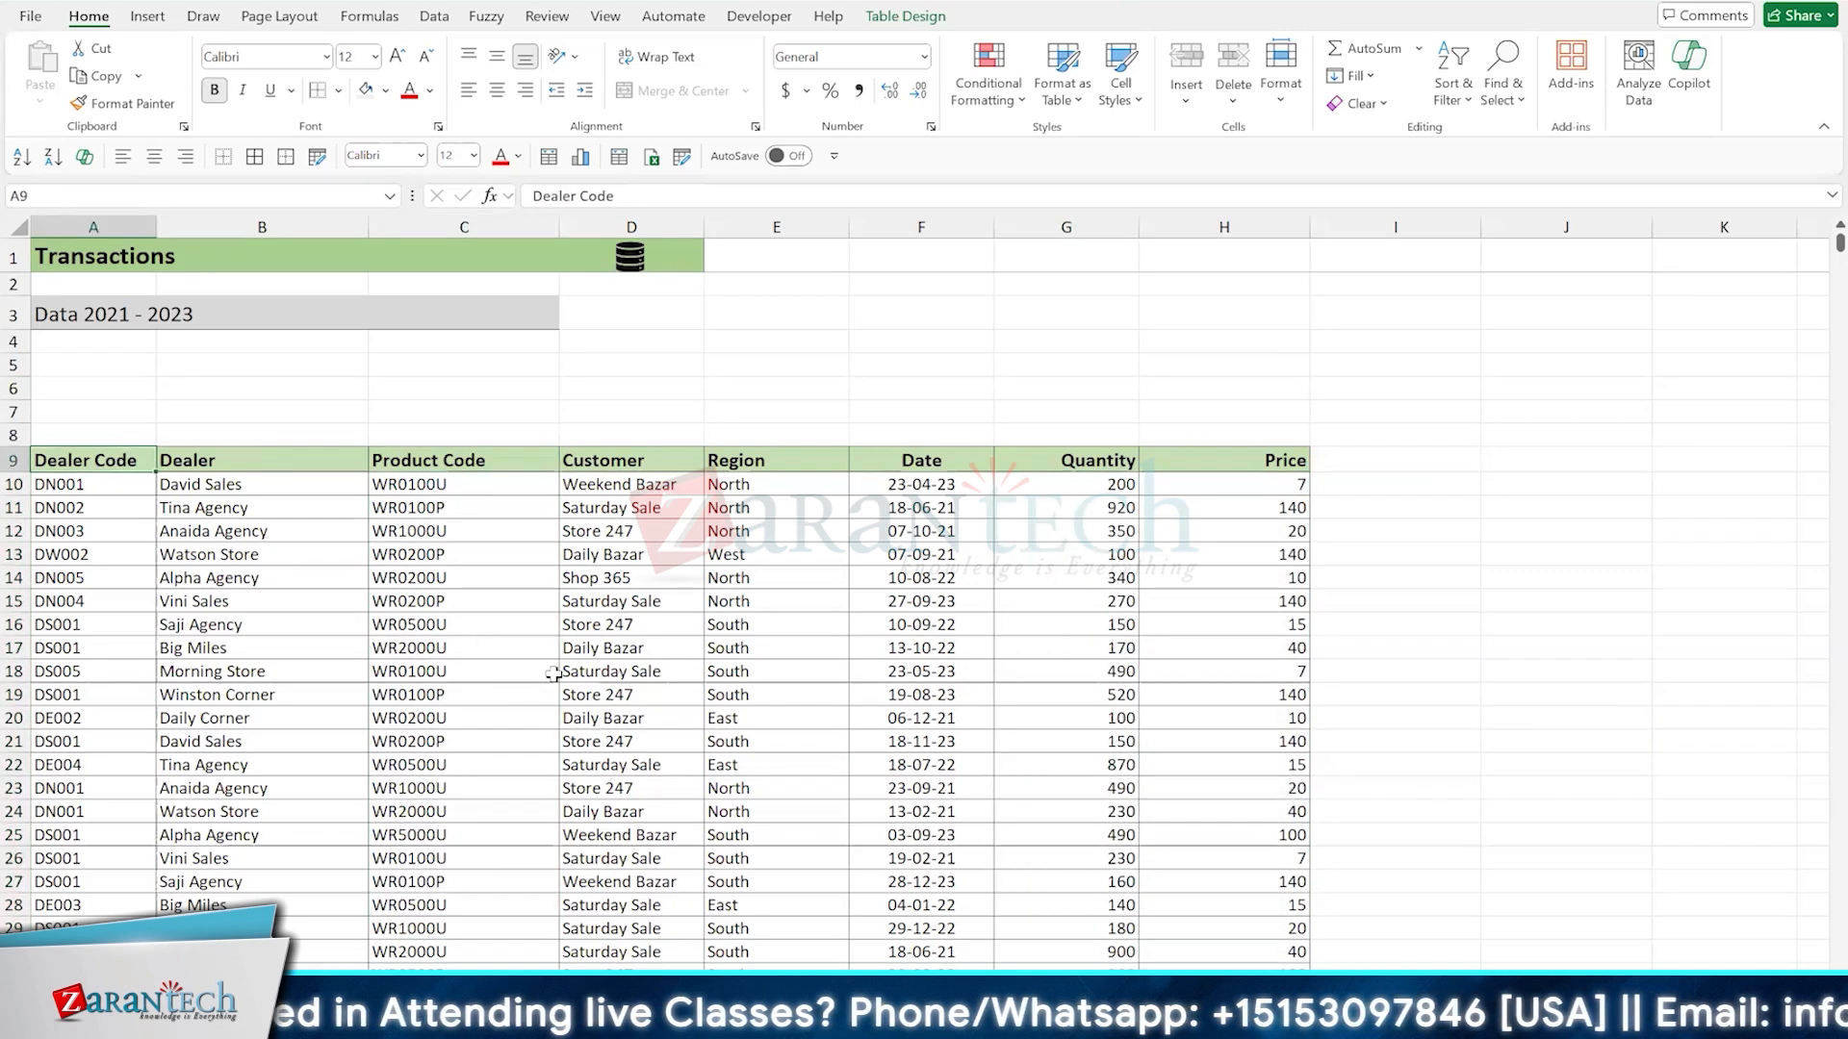
{"action": "key", "text": "ctrl+shift+Right"}
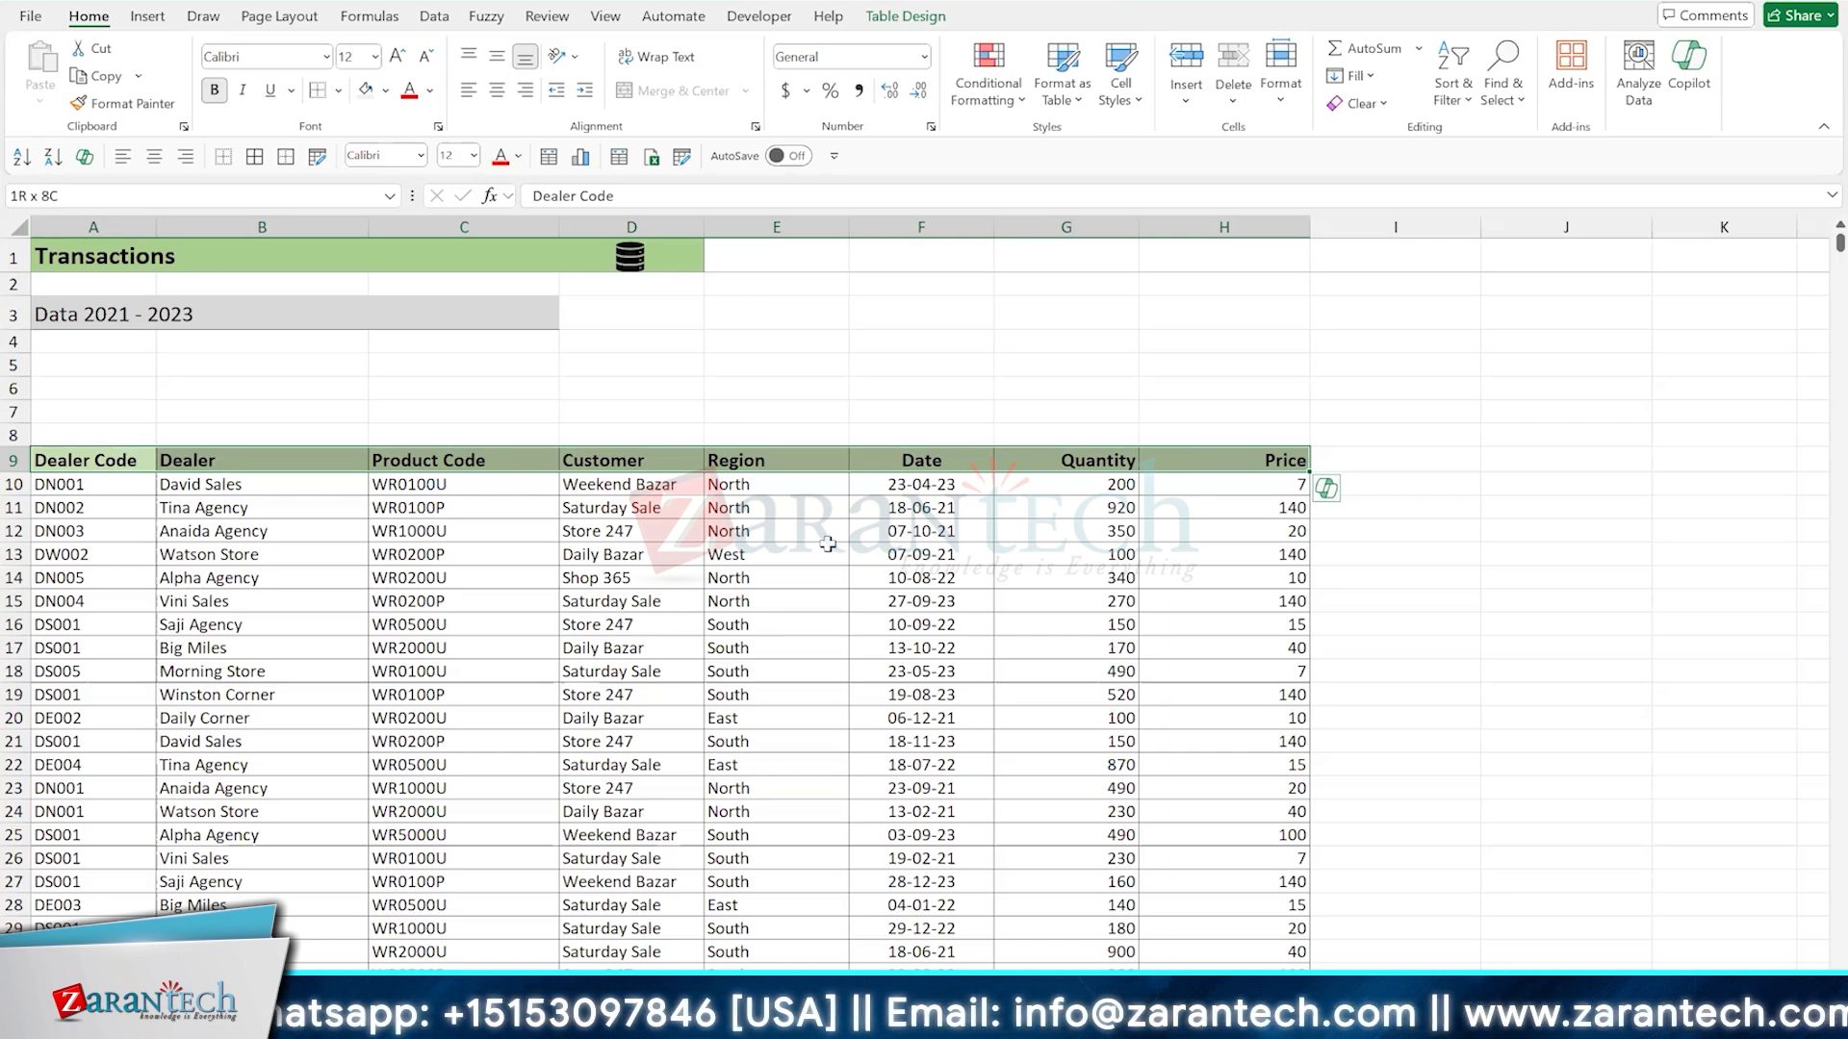
Undo the column deletions and the clearing of the notes in rows 1 to 4, keeping the Exercise block erased
{"action": "key", "text": "ctrl+z"}
{"action": "key", "text": "ctrl+z"}
{"action": "key", "text": "ctrl+z"}
{"action": "key", "text": "ctrl+z"}
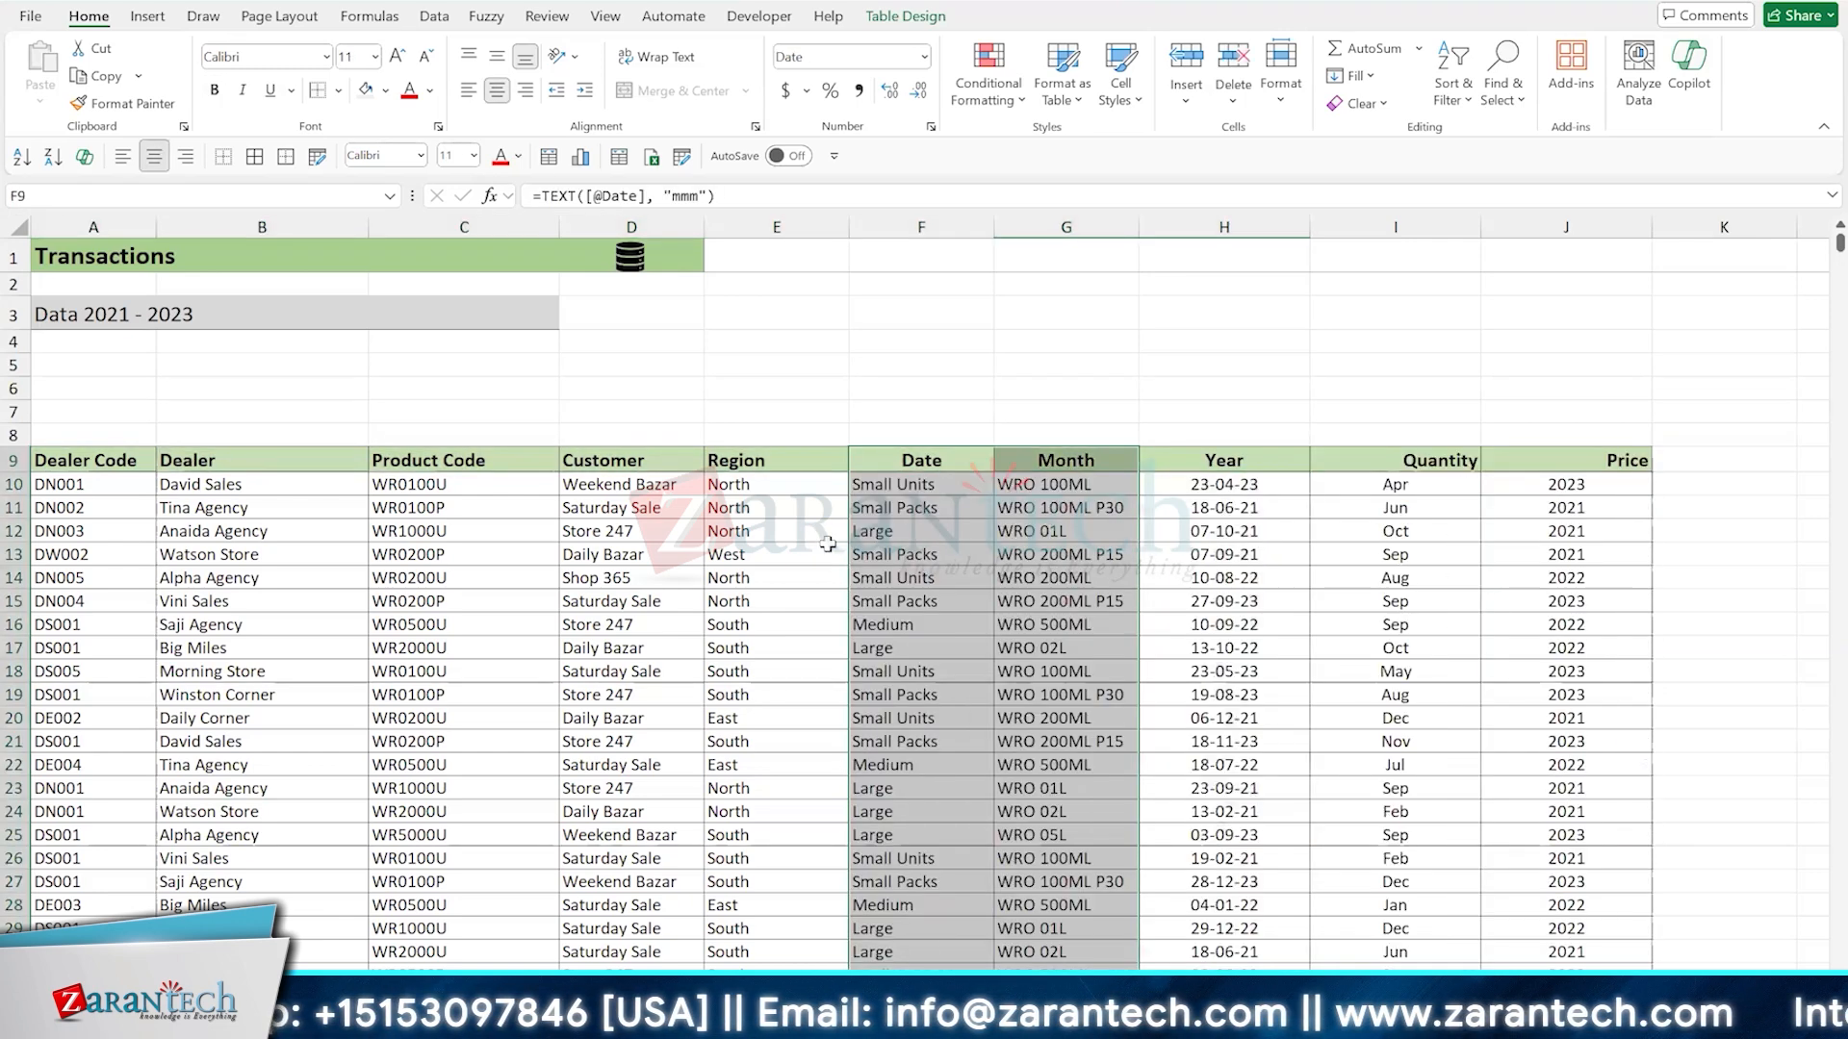
{"action": "key", "text": "ctrl+z"}
{"action": "key", "text": "ctrl+z"}
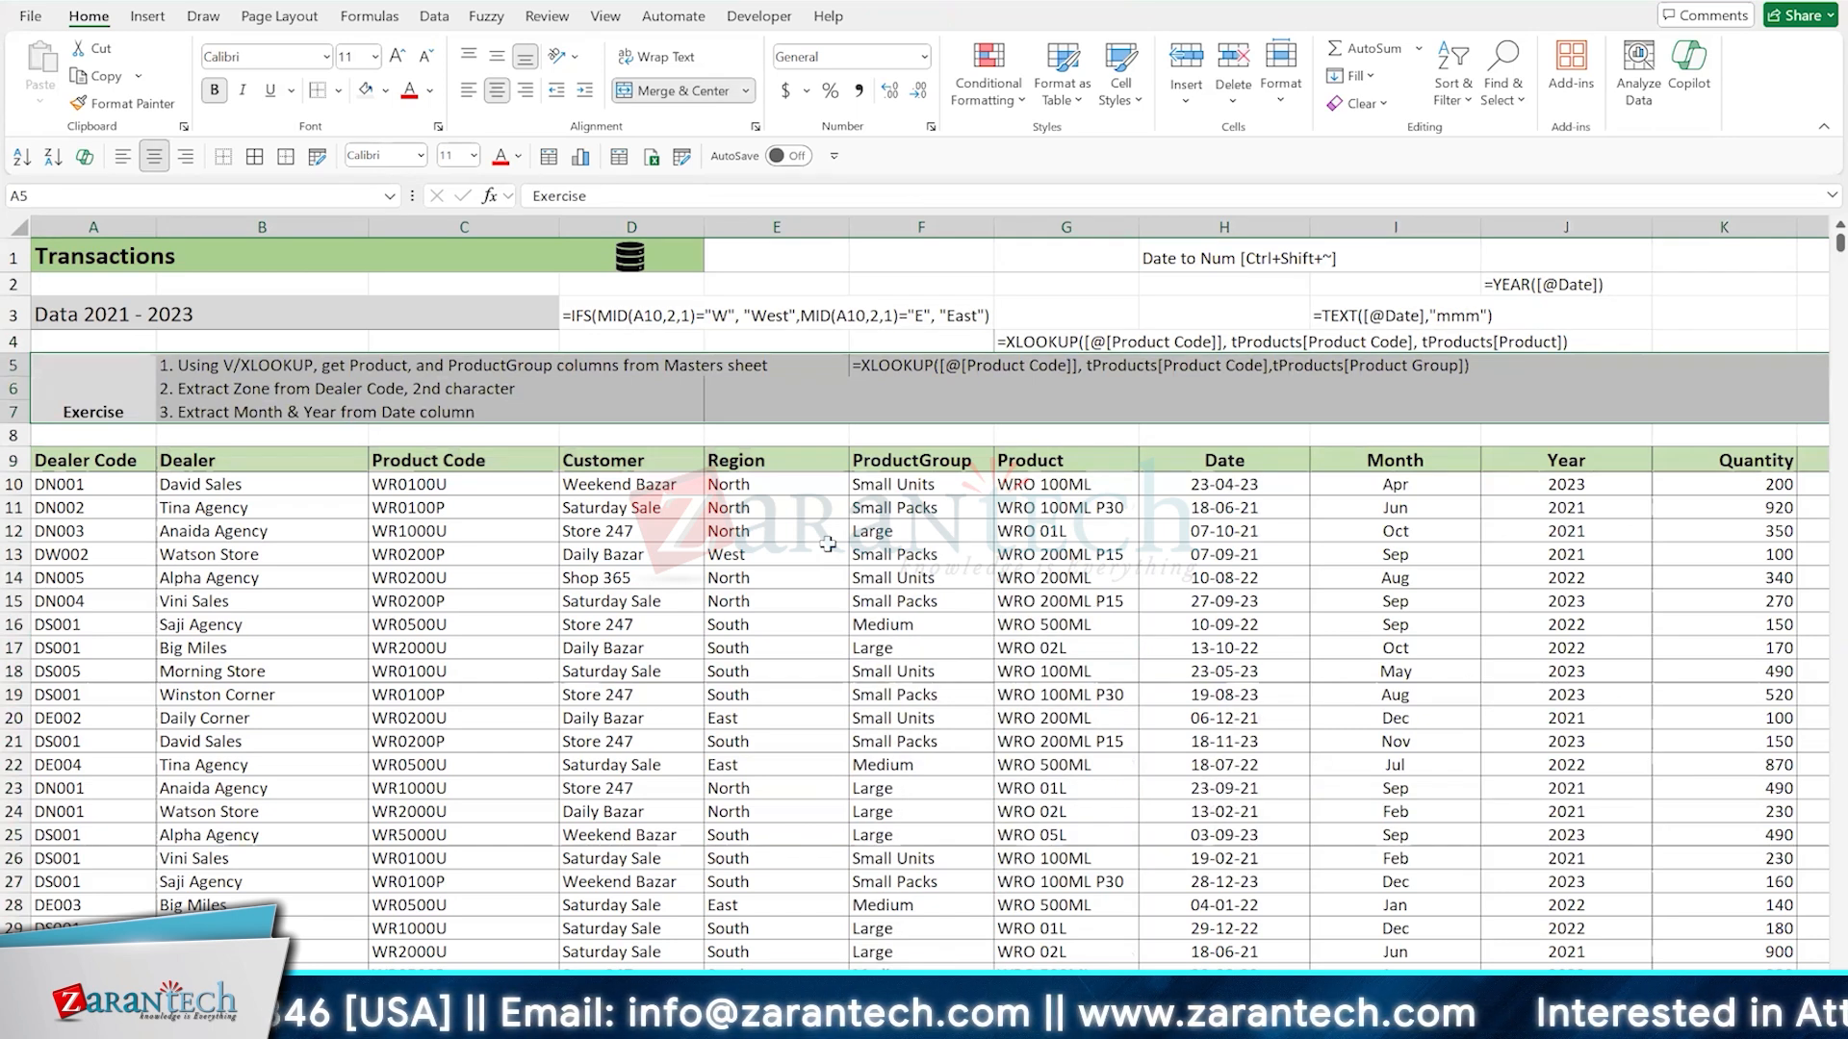
{"action": "key", "text": "ctrl+z"}
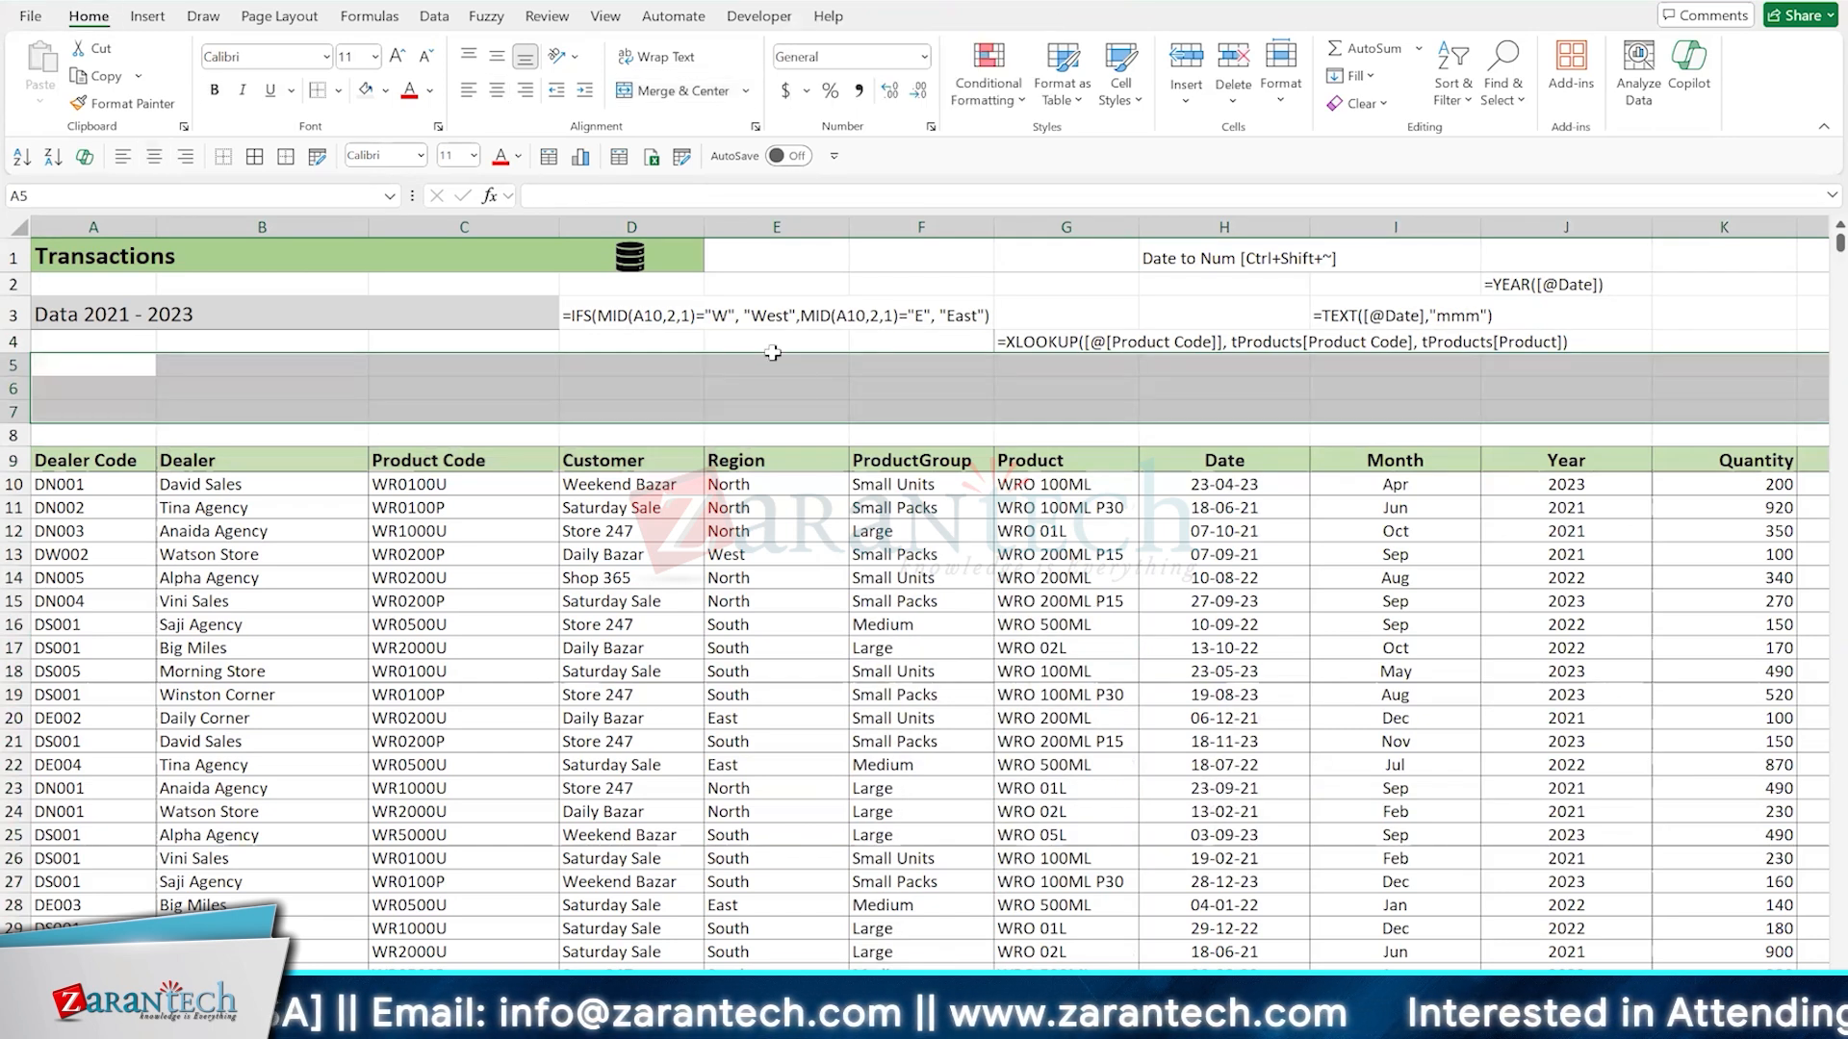
Delete the formula and shortcut notes in D3:J4 and H1:J3 above the table
{"action": "left_click_drag", "start_coordinate": [713, 314], "coordinate": [1482, 334]}
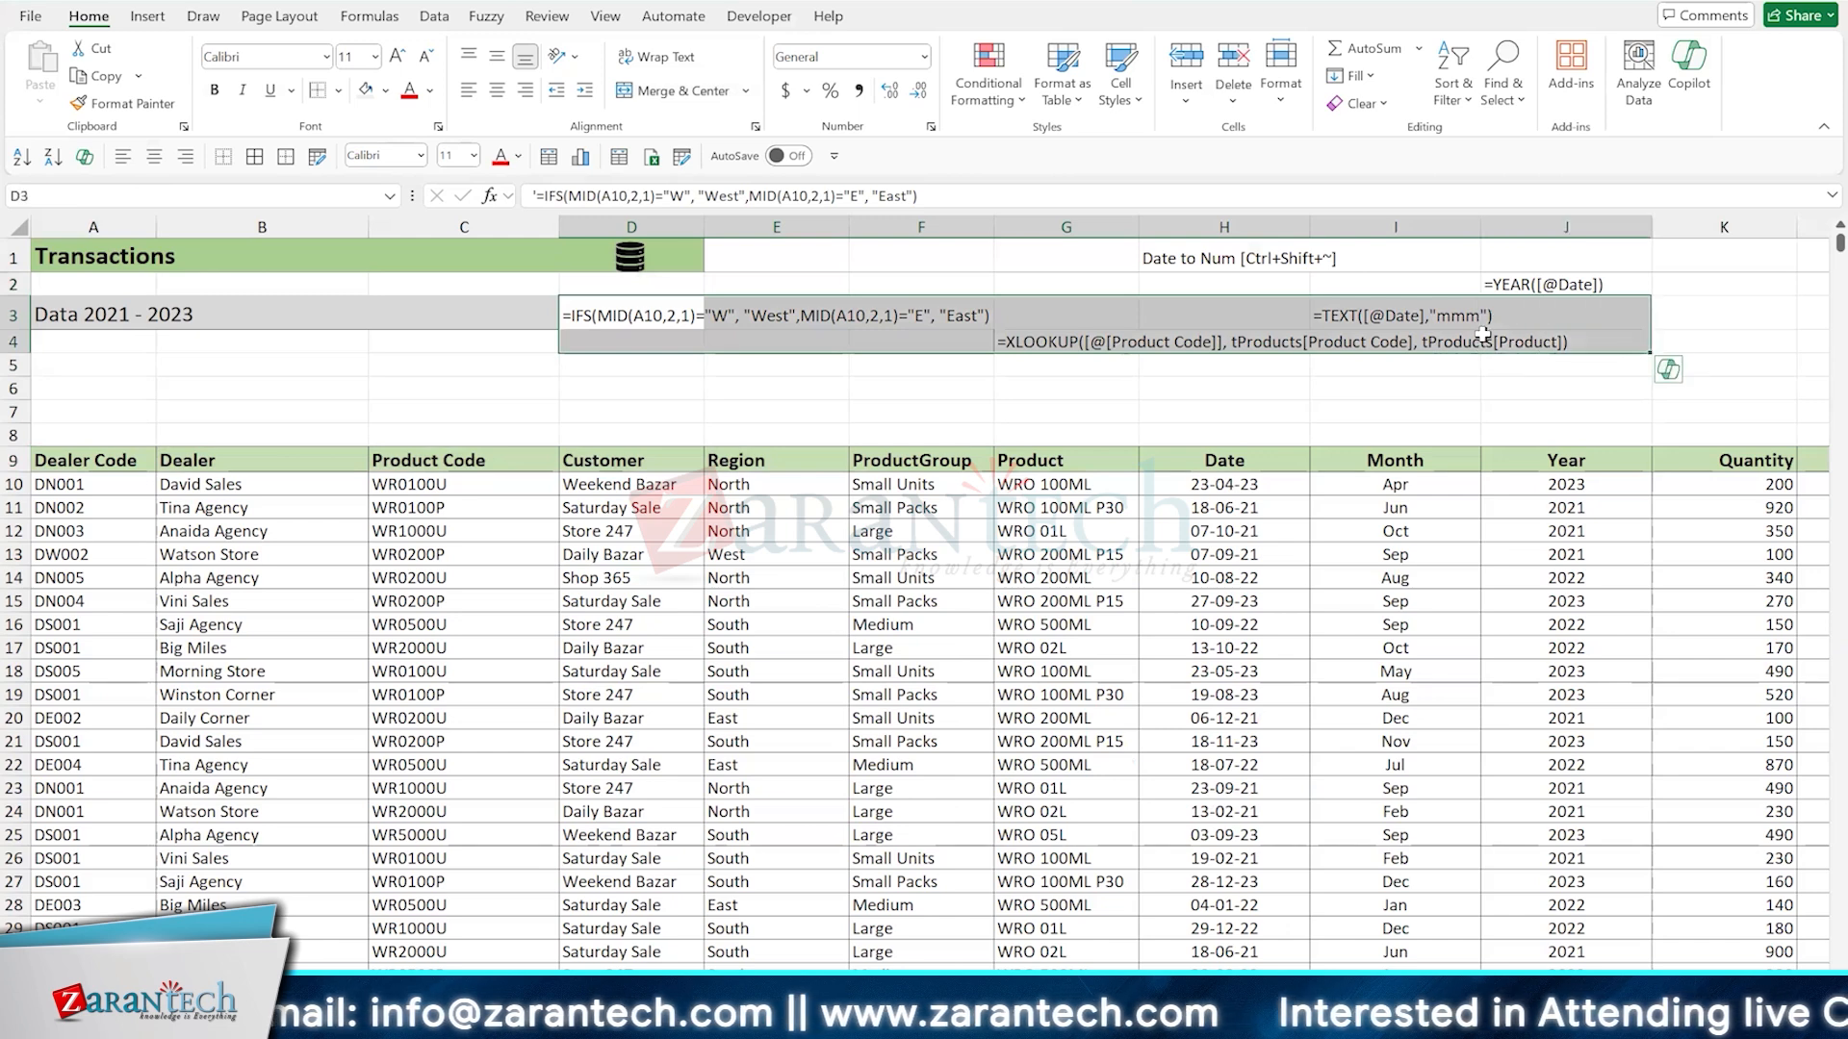
{"action": "key", "text": "Delete"}
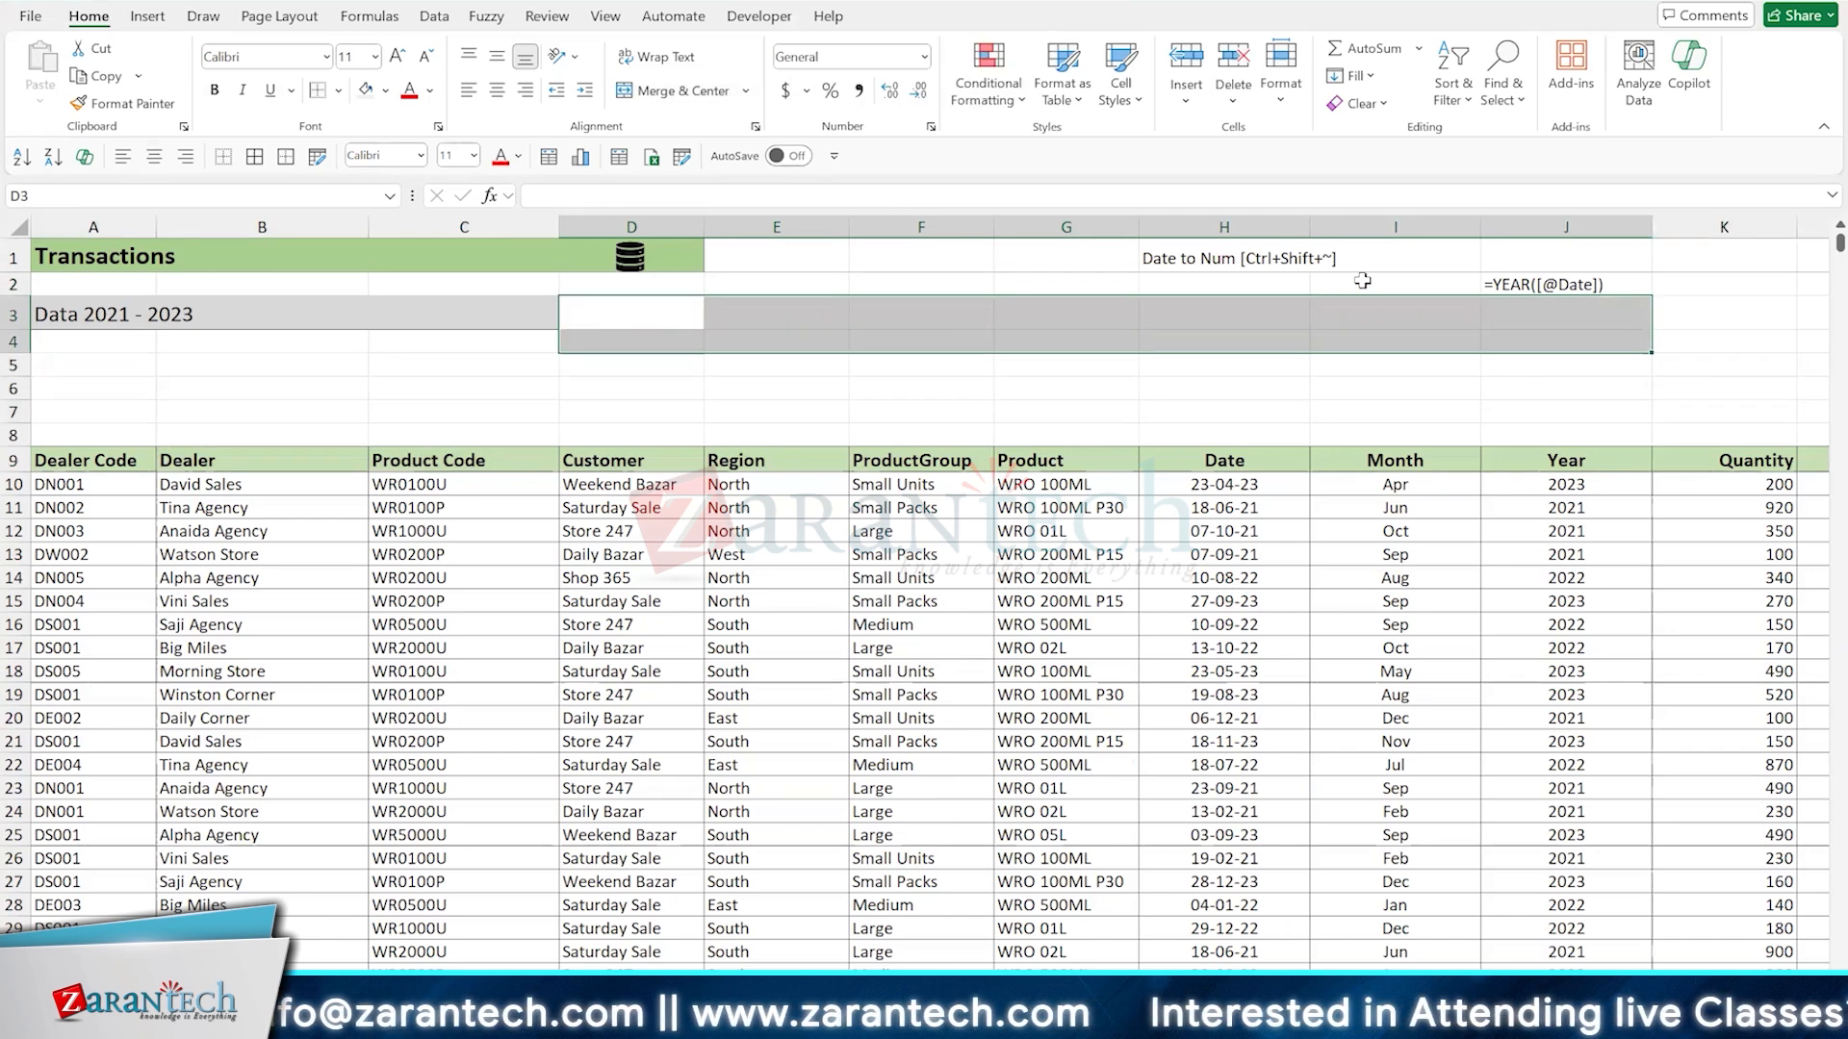
{"action": "left_click_drag", "start_coordinate": [1248, 258], "coordinate": [1566, 307]}
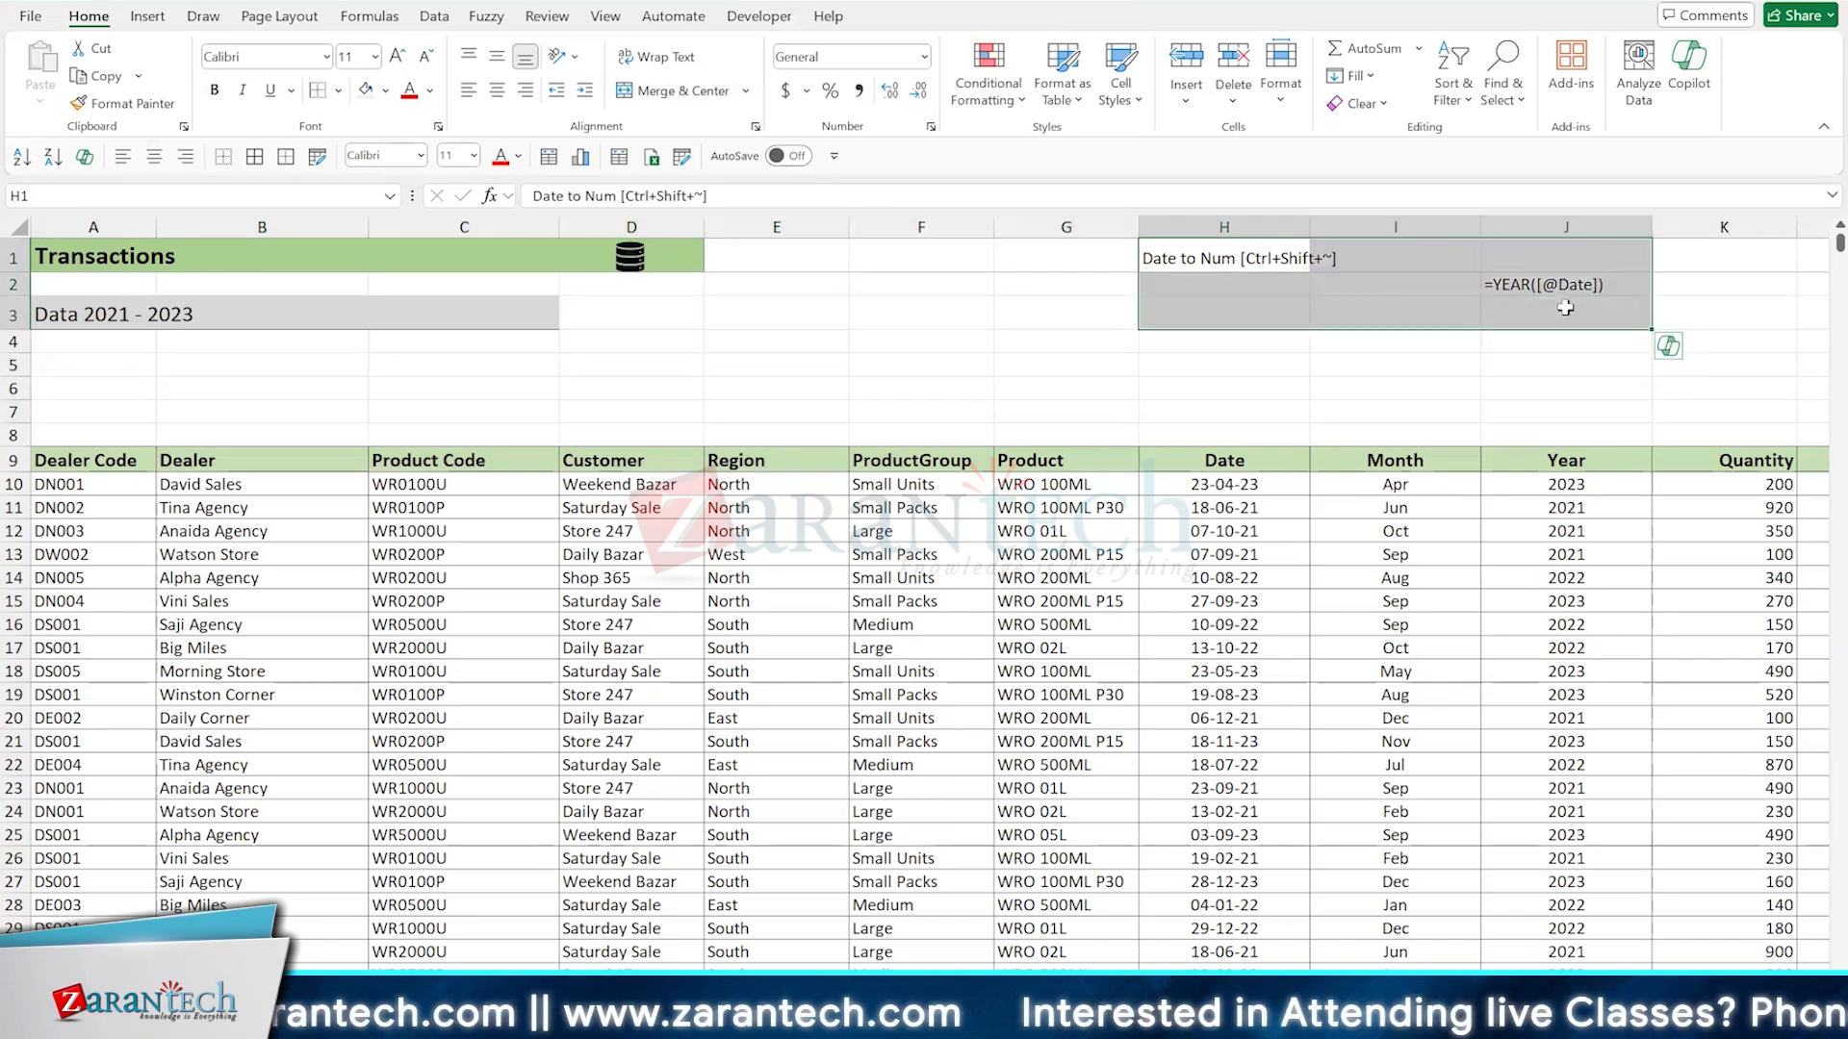
{"action": "key", "text": "Delete"}
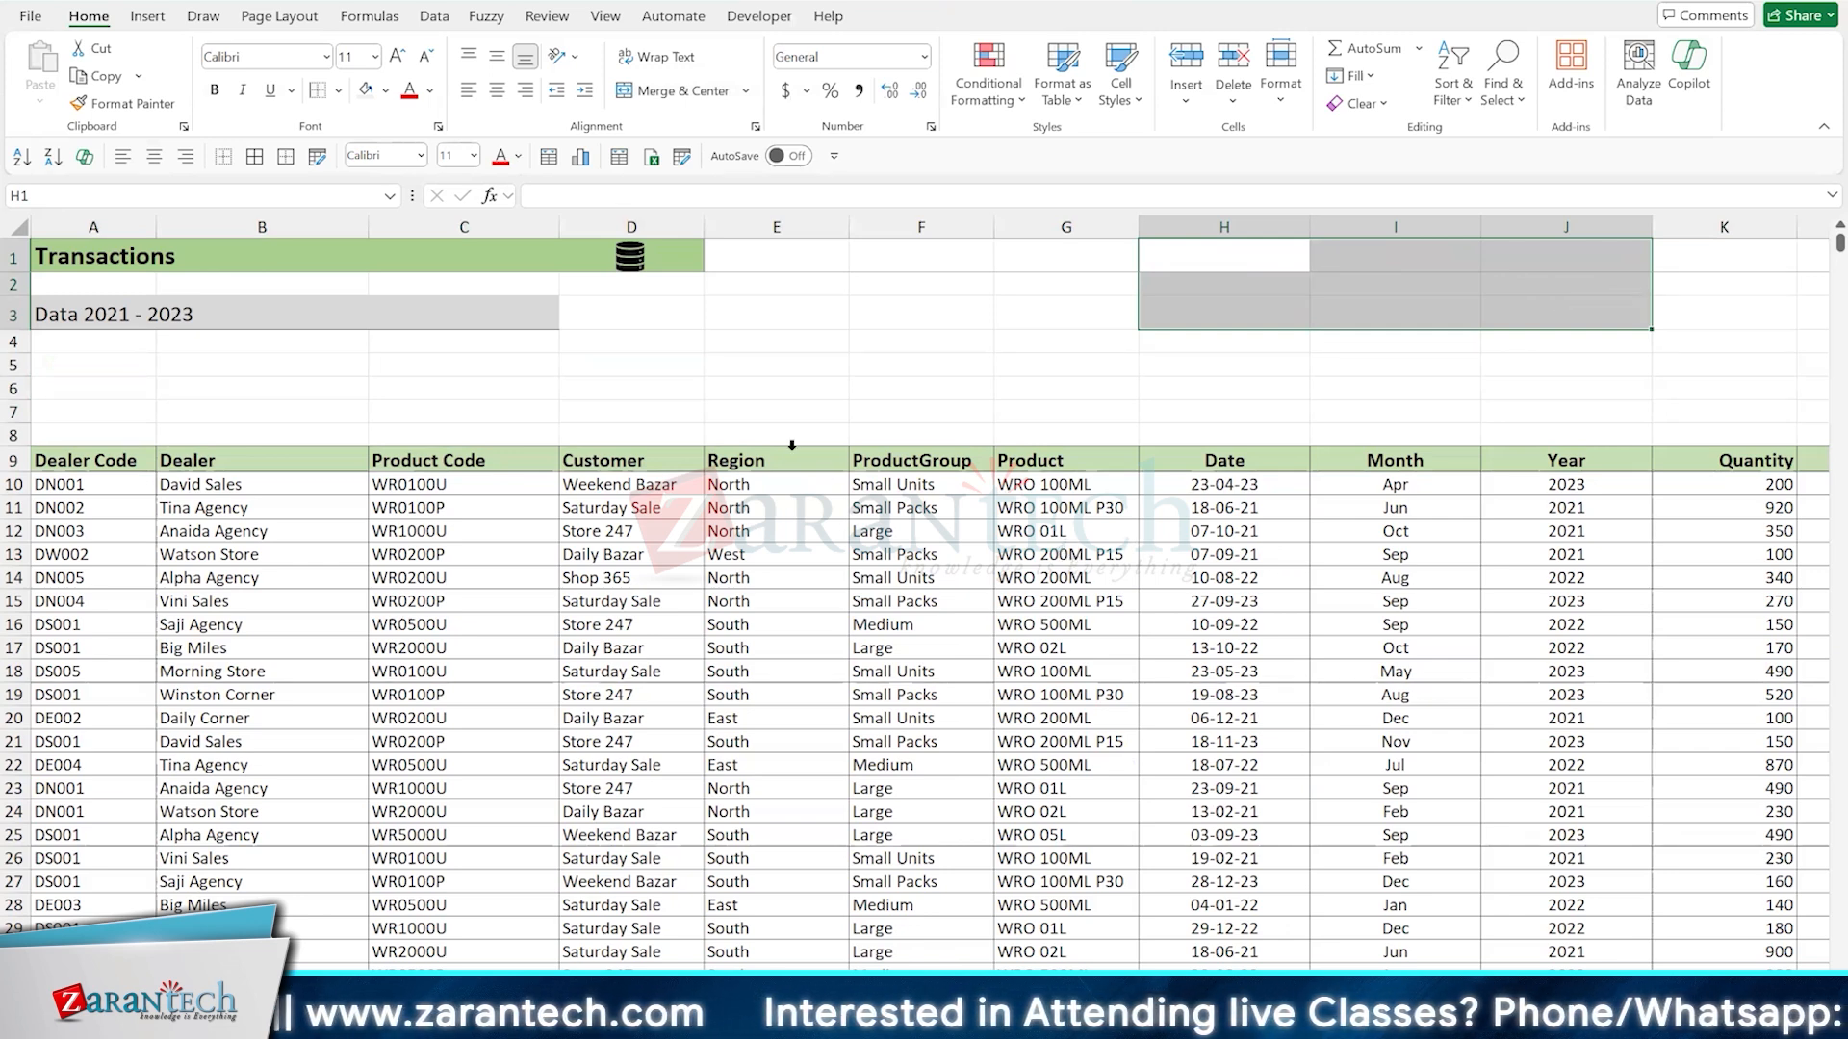
Remove the ProductGroup and Product columns and the Month and Year columns from the table
{"action": "left_click_drag", "start_coordinate": [917, 445], "coordinate": [1049, 445]}
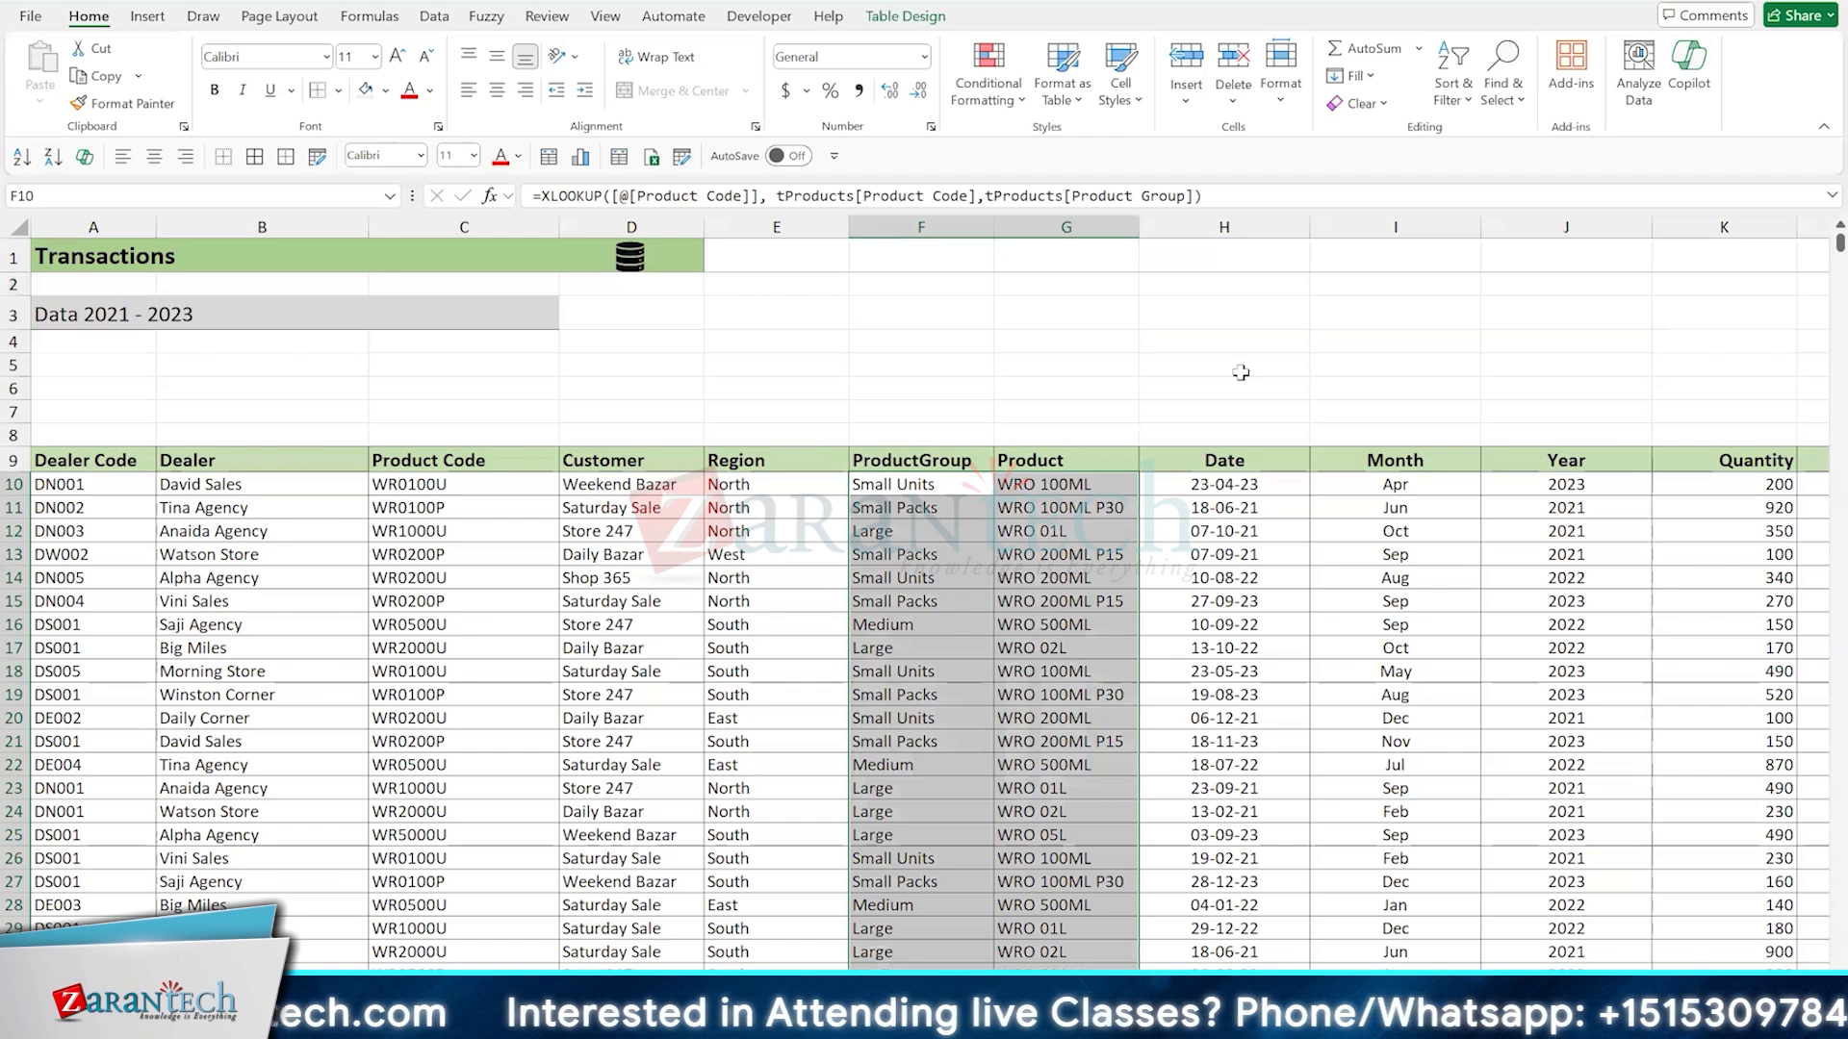
{"action": "key", "text": "ctrl+minus"}
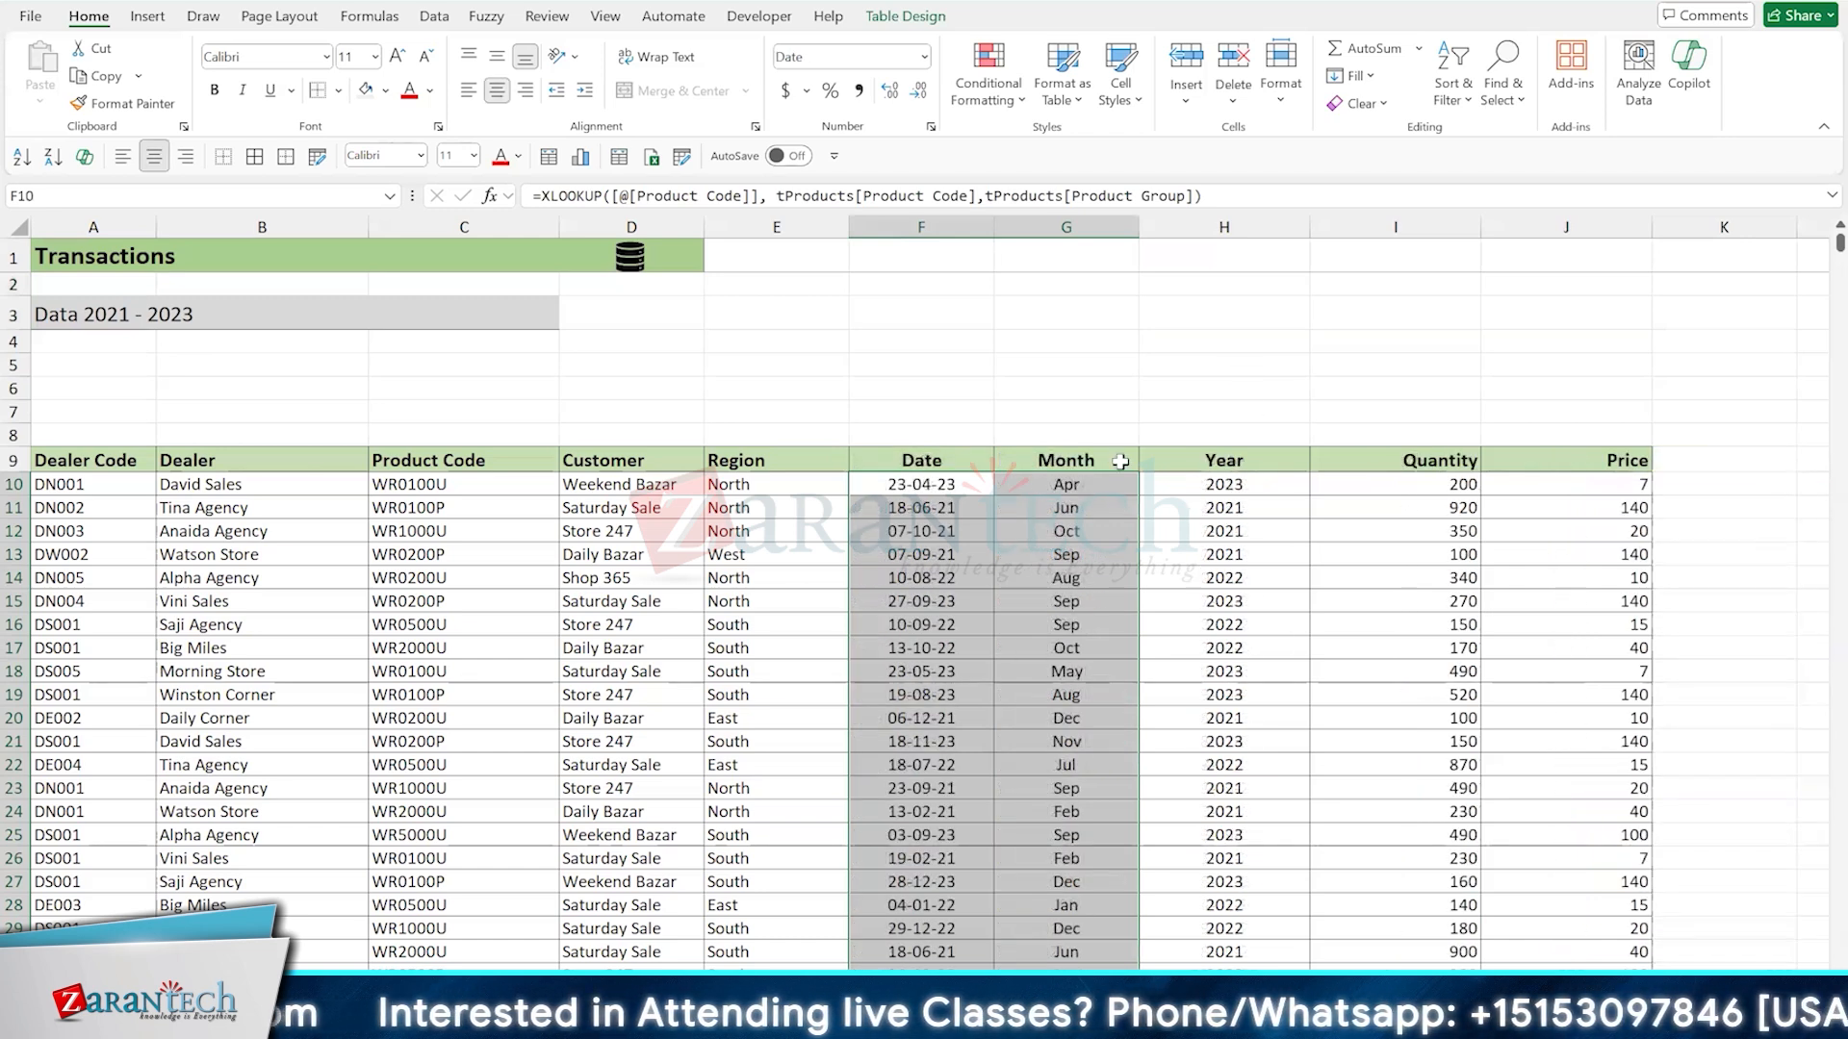
{"action": "left_click_drag", "start_coordinate": [1081, 453], "coordinate": [1219, 447]}
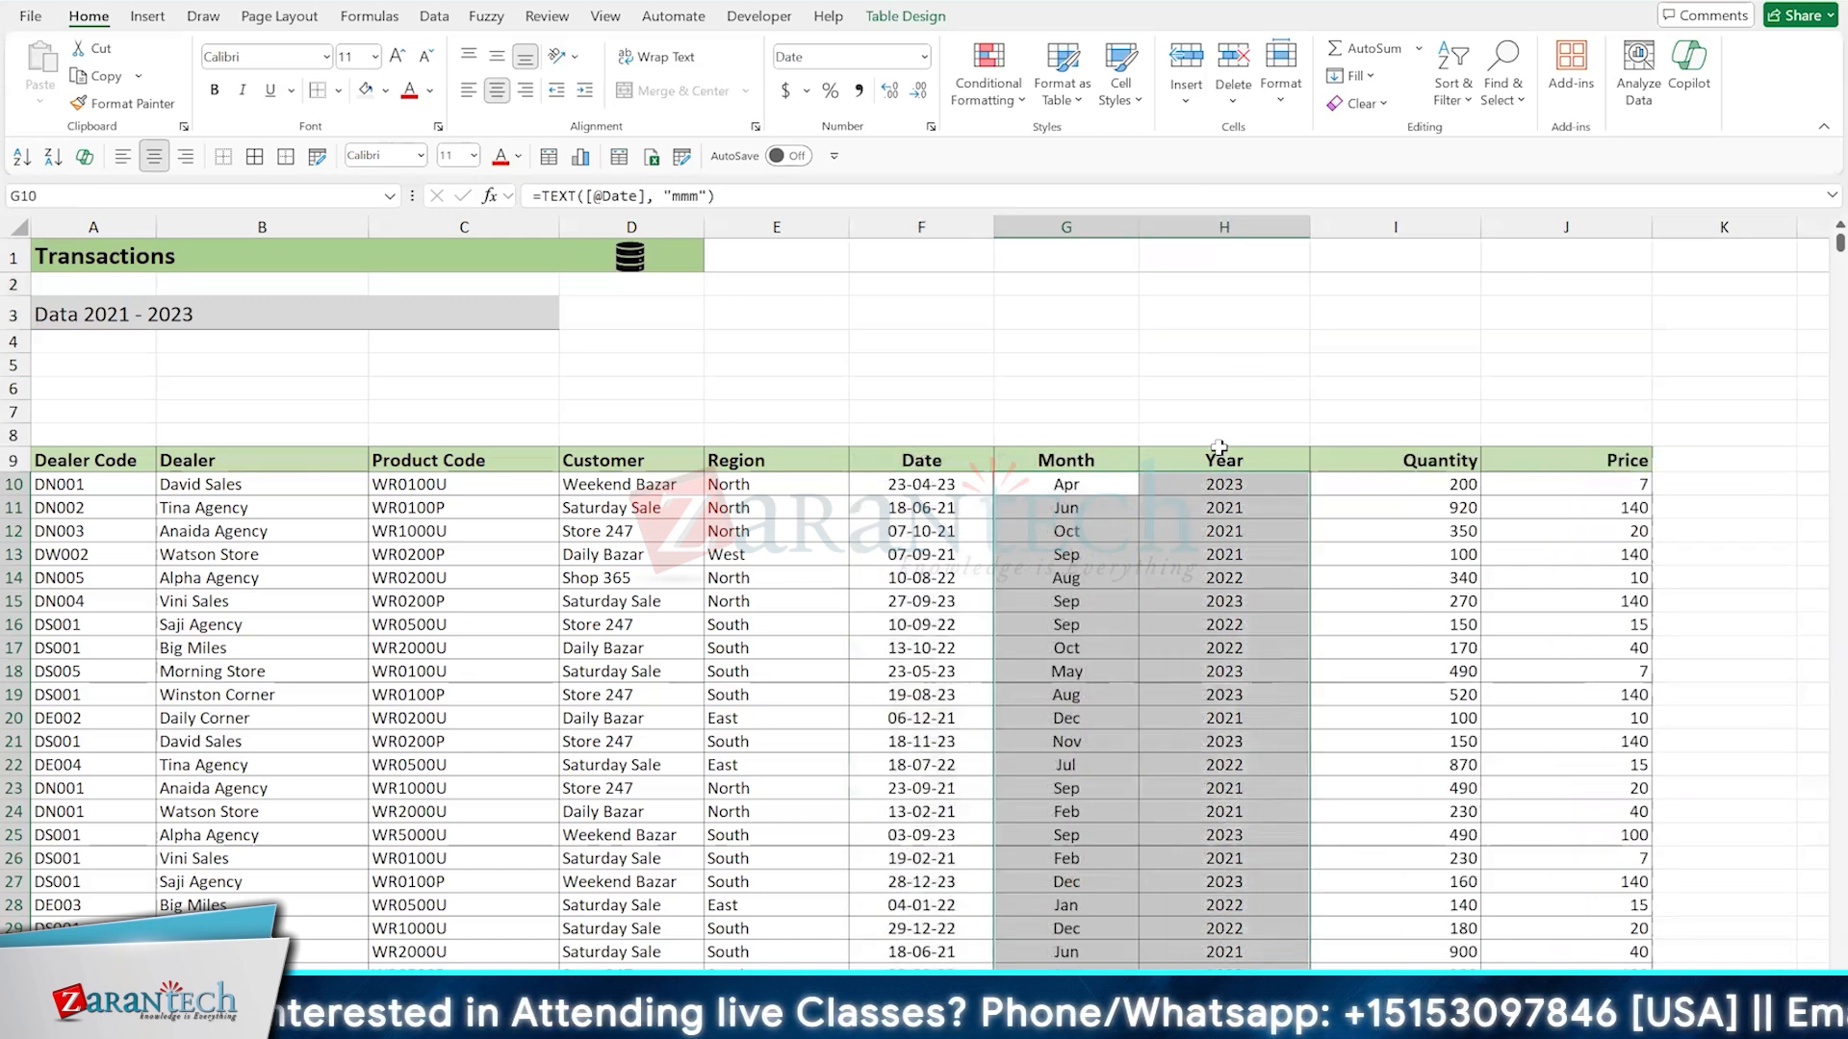
{"action": "key", "text": "ctrl+minus"}
{"action": "left_click", "coordinate": [490, 612]}
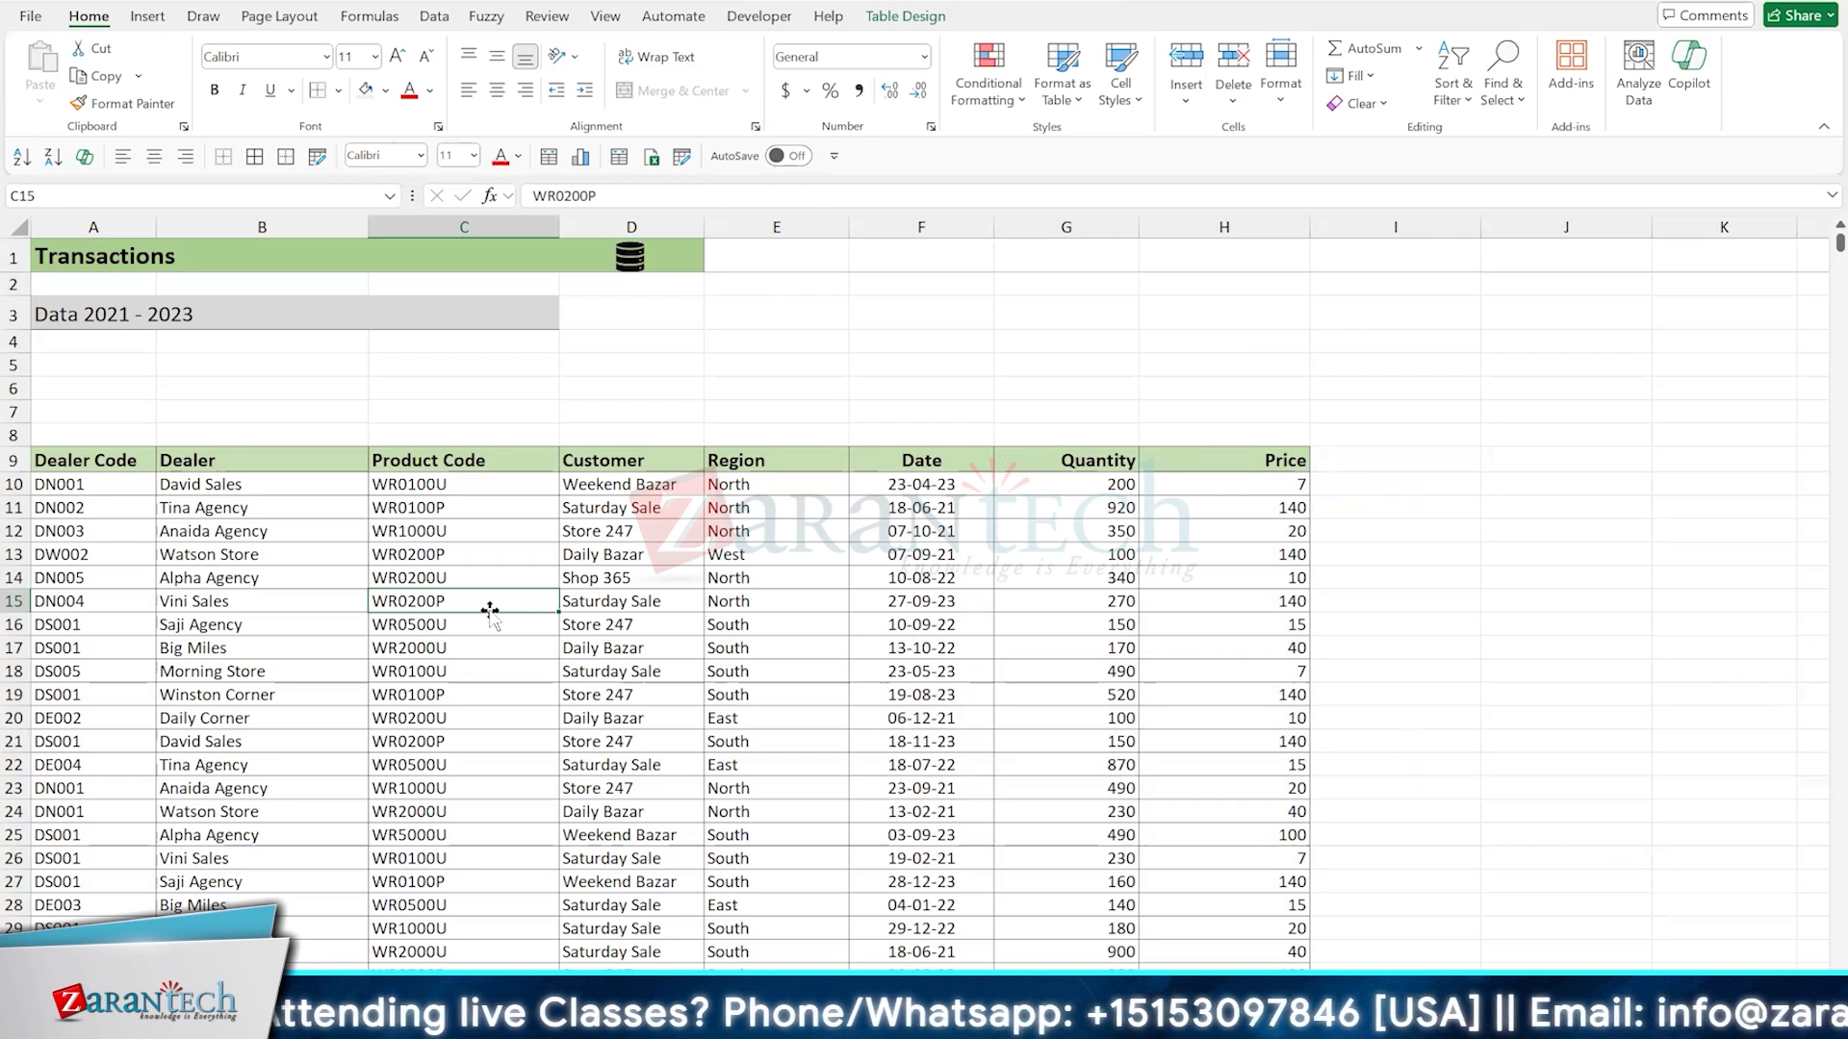
Show the filter buttons on the table headers and hide them again
{"action": "left_click", "coordinate": [622, 620]}
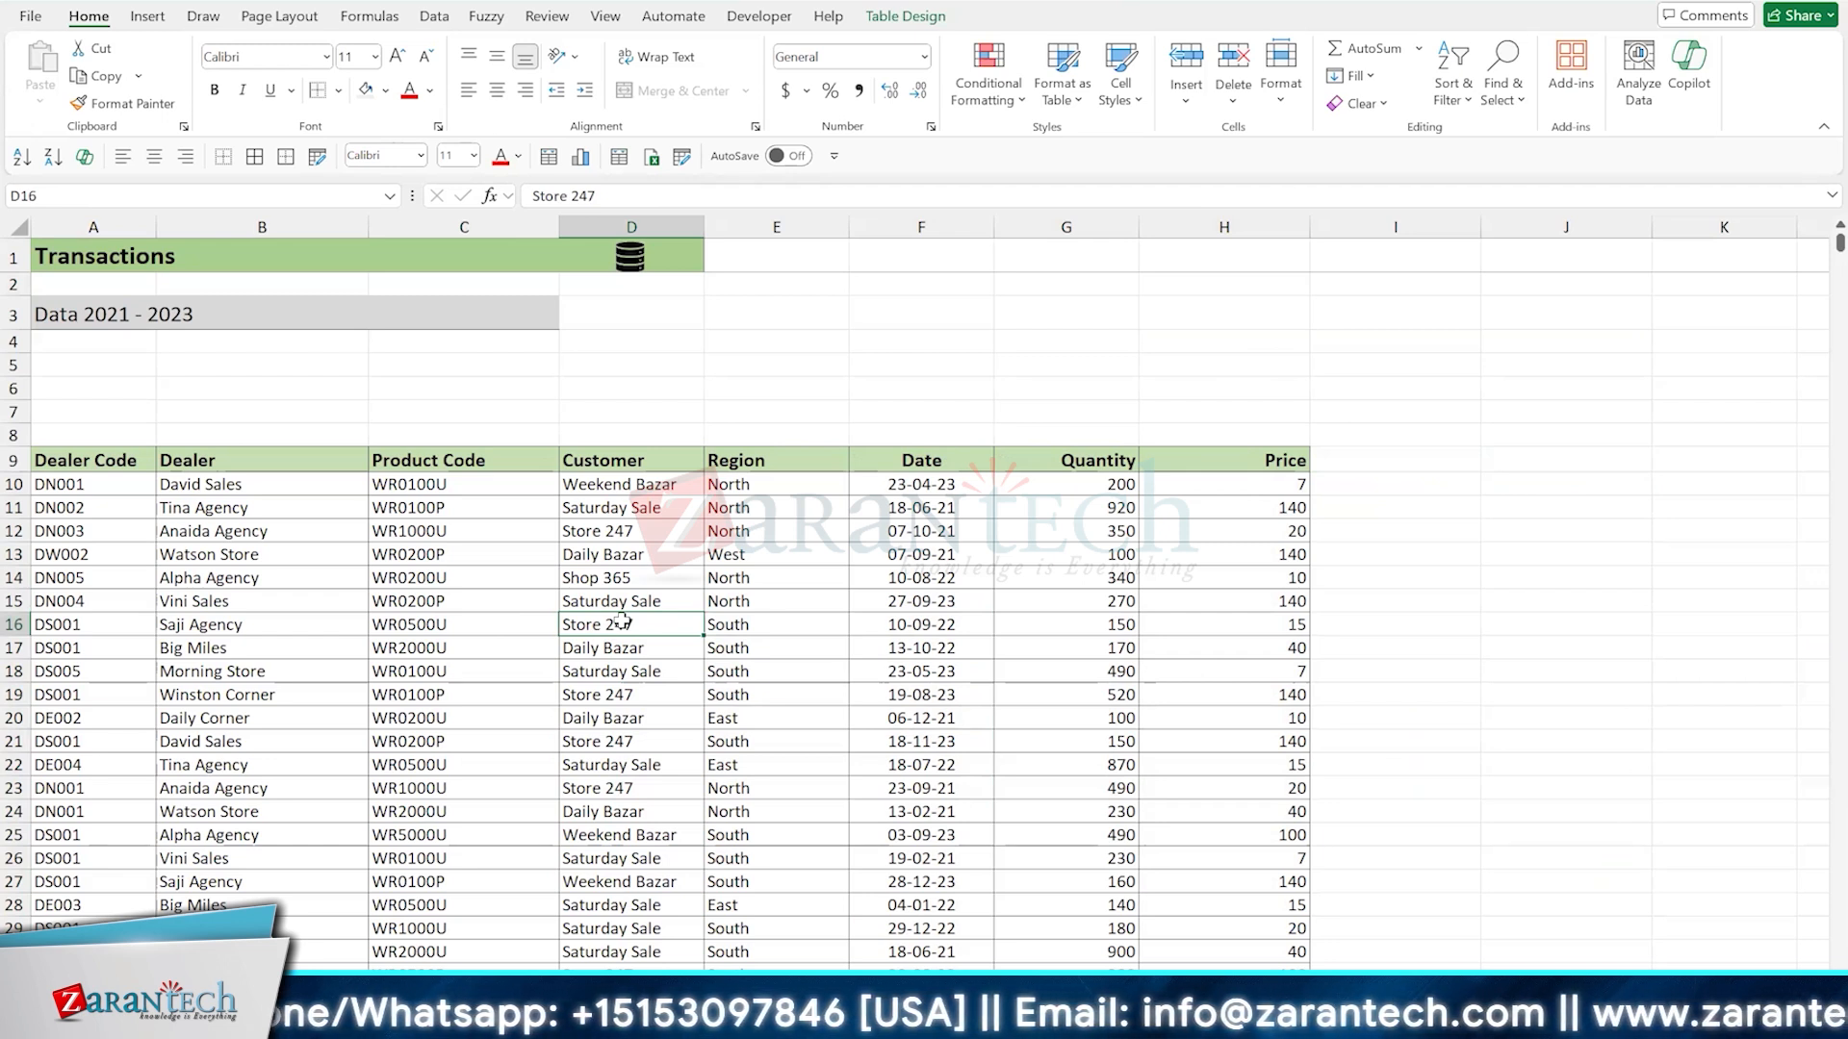
{"action": "key", "text": "ctrl+shift+l"}
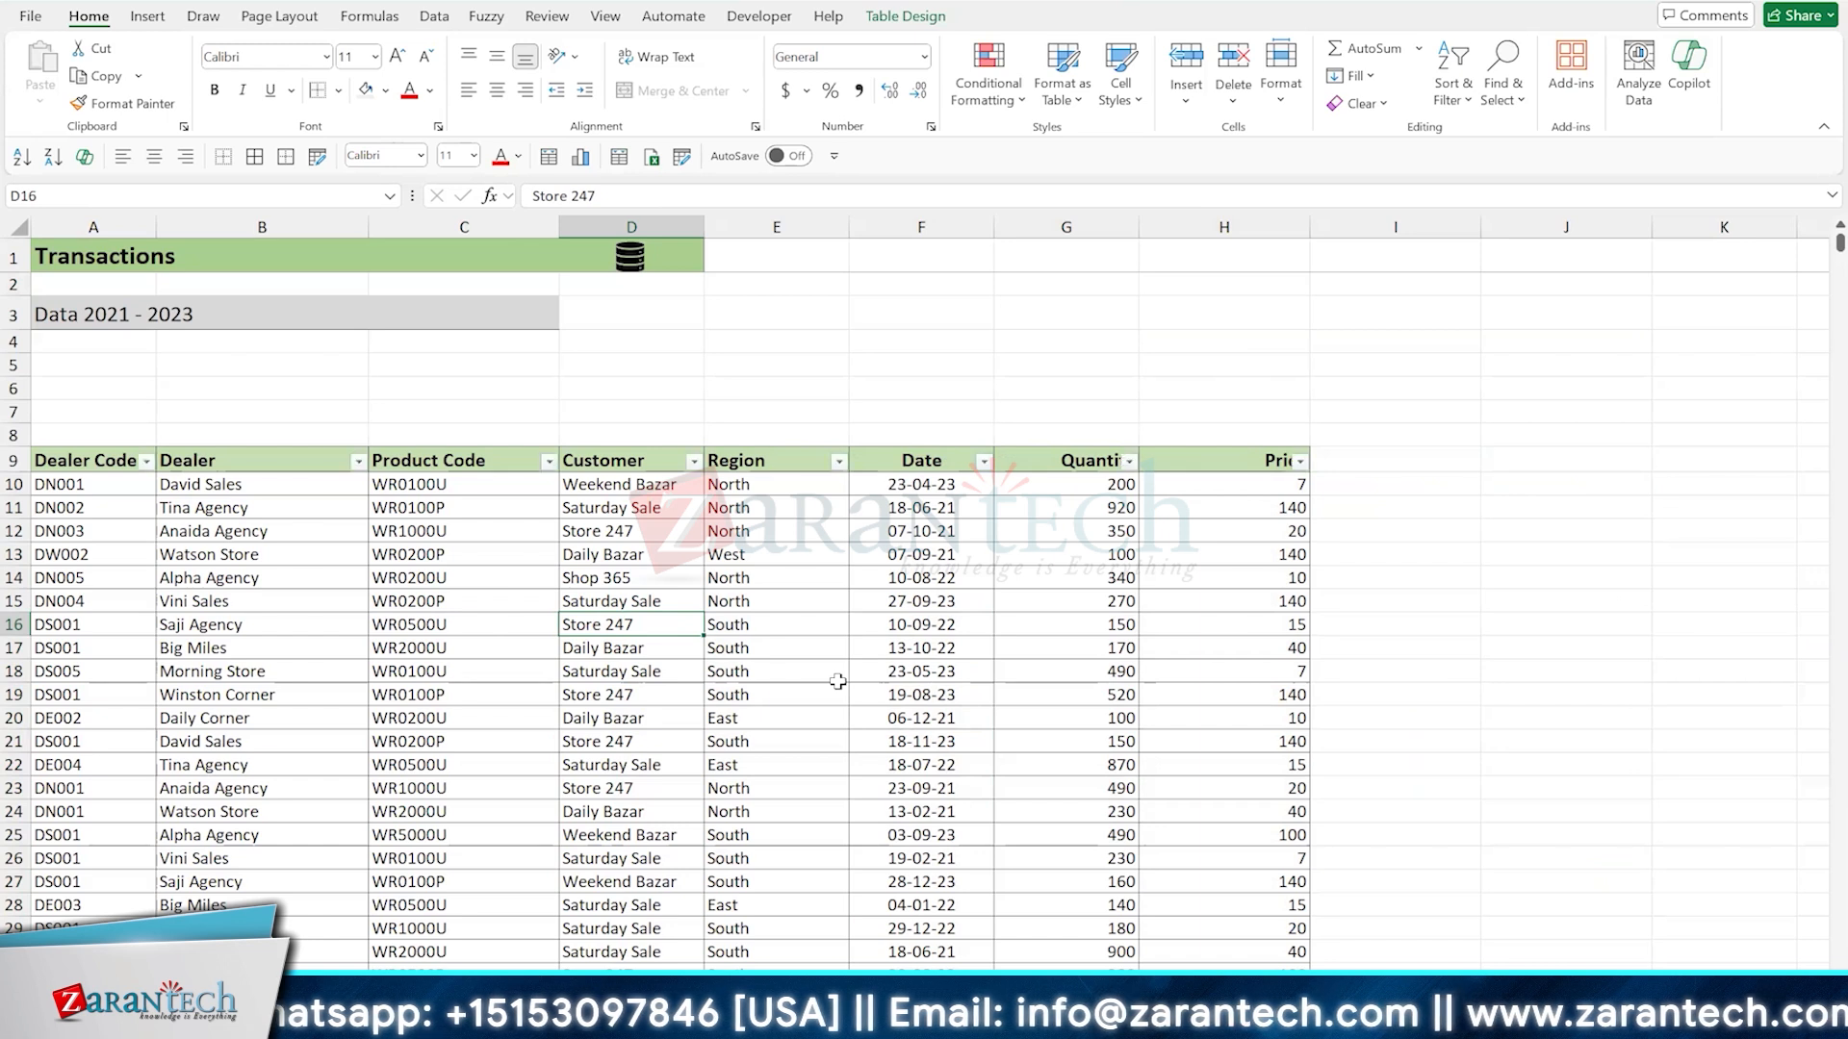
{"action": "left_click", "coordinate": [938, 605]}
{"action": "key", "text": "ctrl+shift+l"}
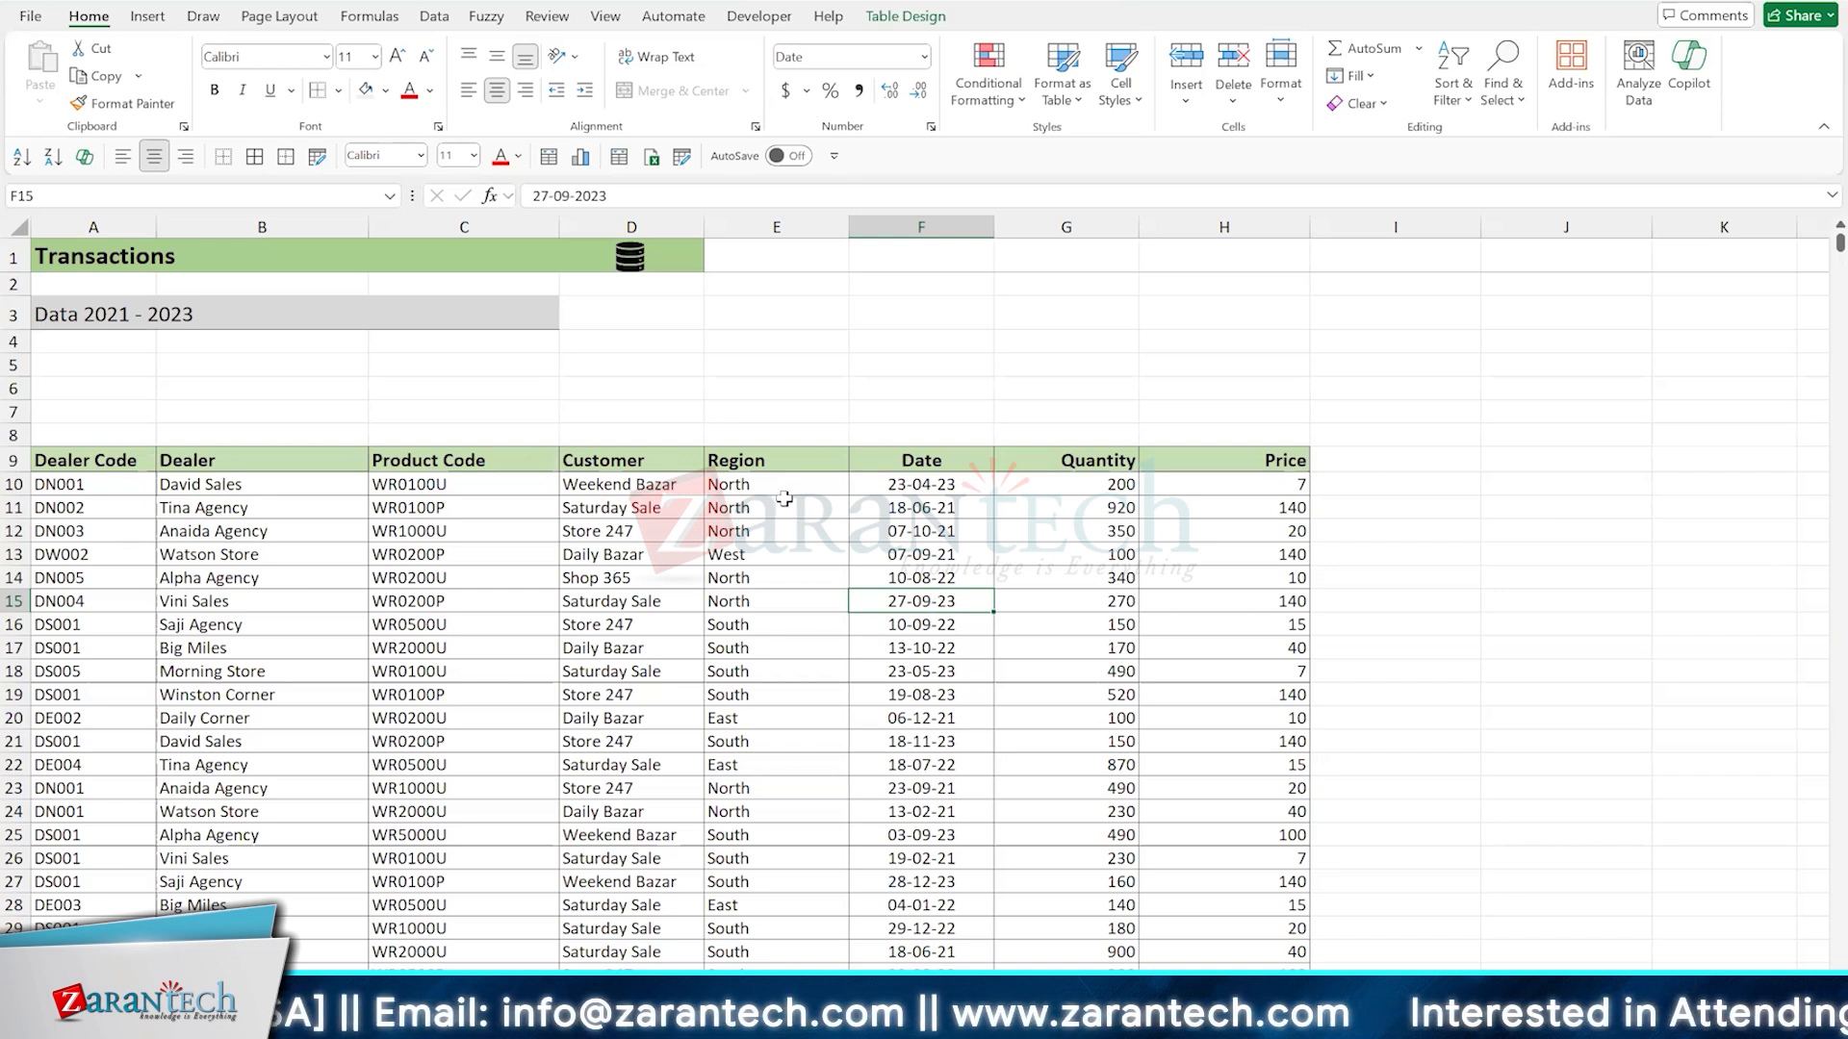
Insert slicers for the Customer and Region fields of the qData table
{"action": "left_click", "coordinate": [778, 531]}
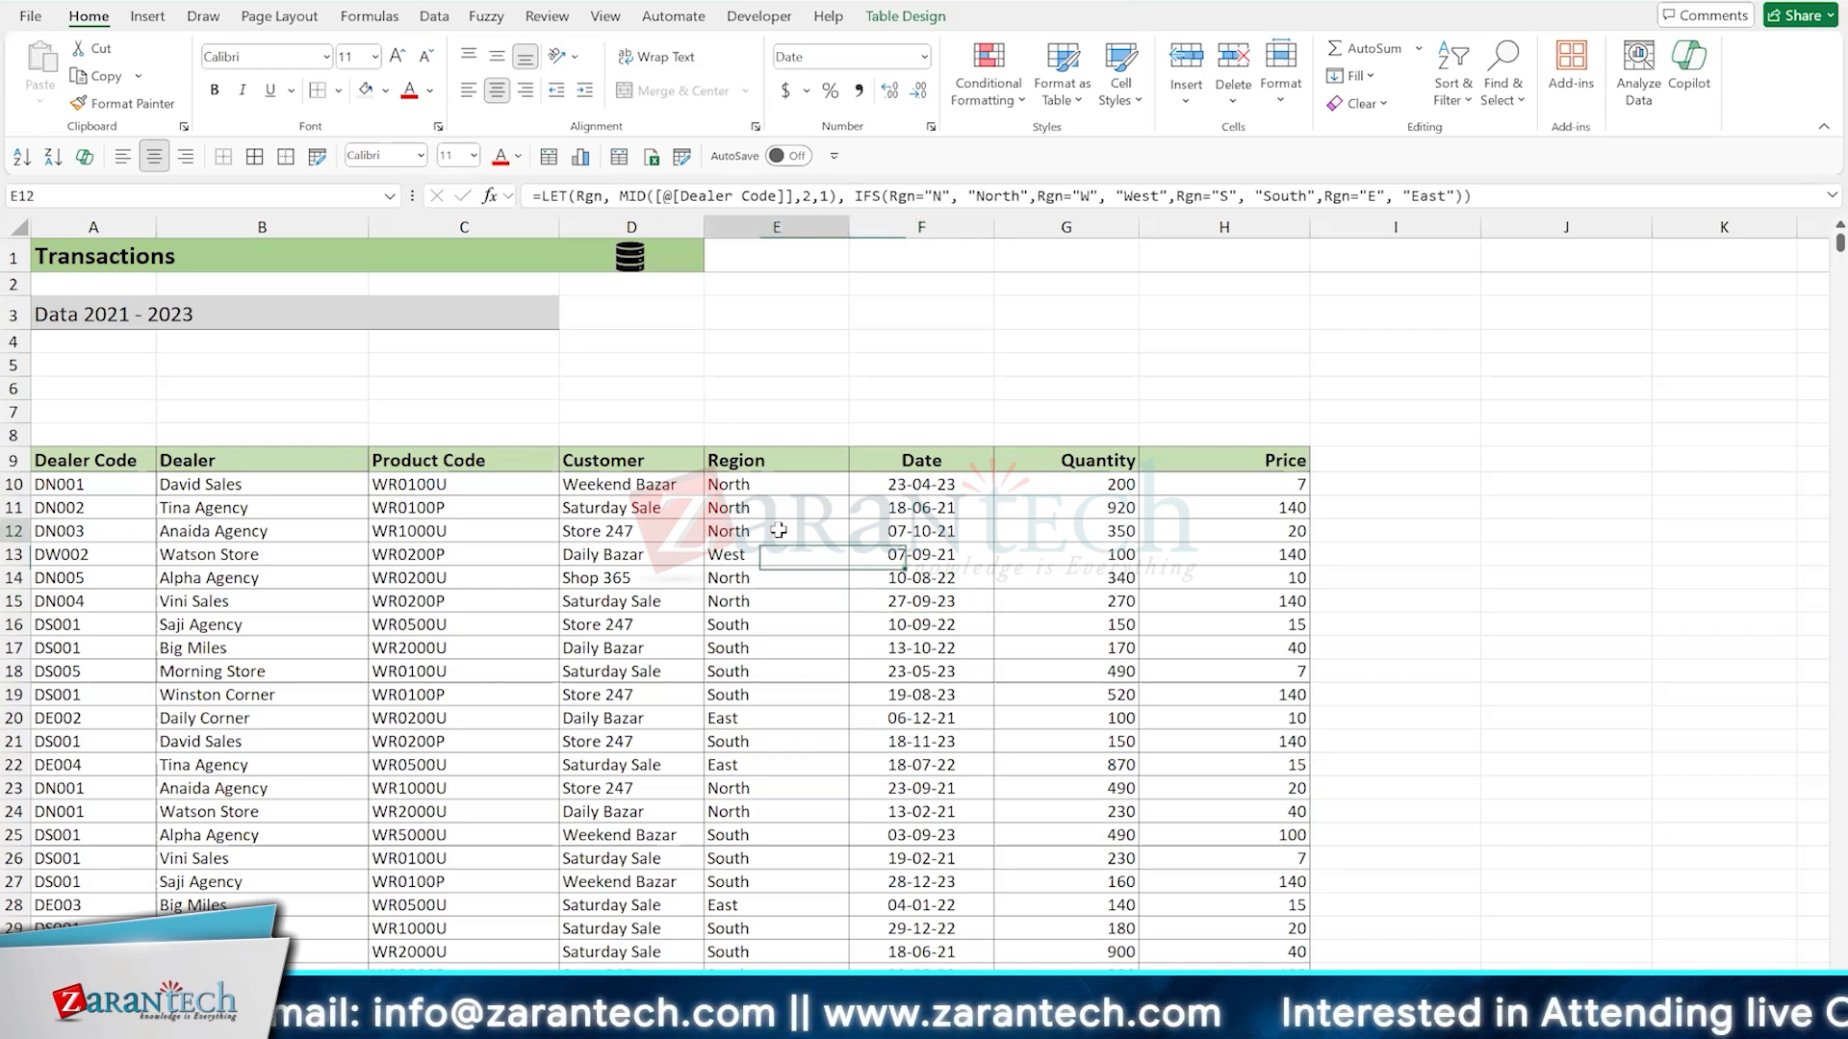
{"action": "left_click", "coordinate": [792, 601]}
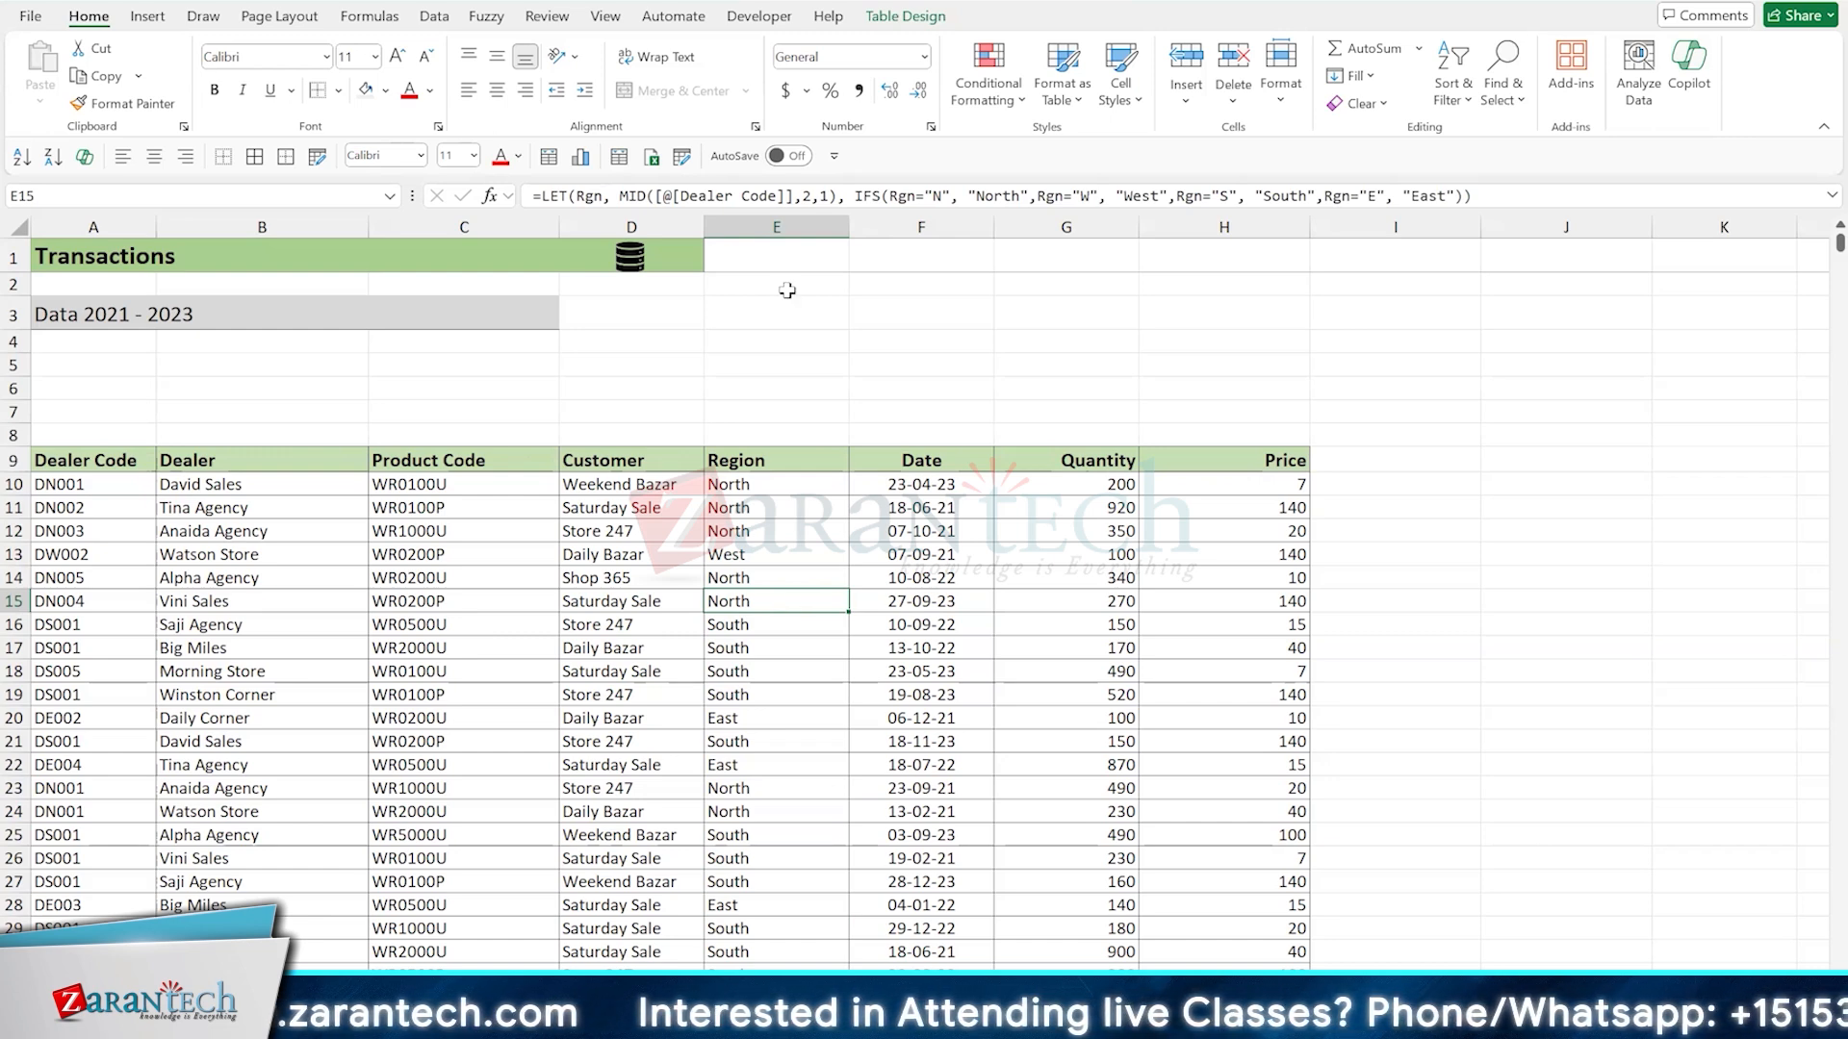
{"action": "left_click", "coordinate": [903, 17]}
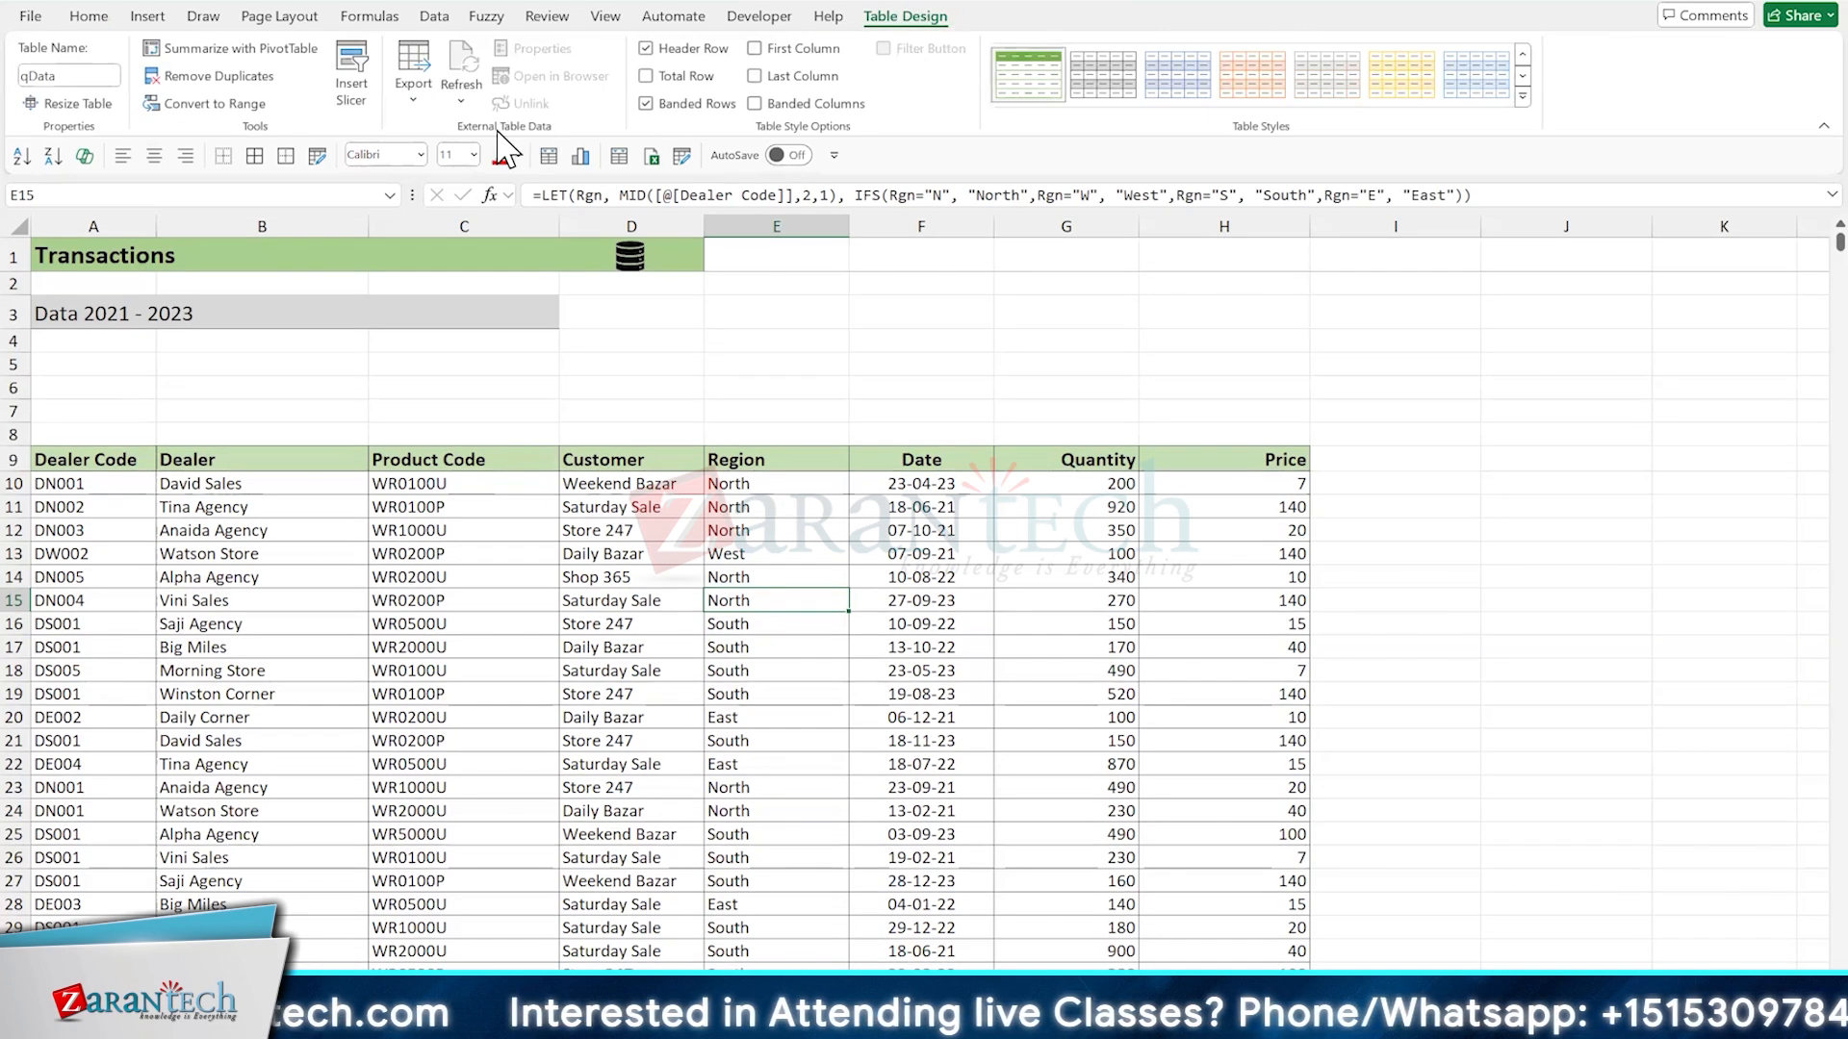
{"action": "left_click", "coordinate": [353, 91]}
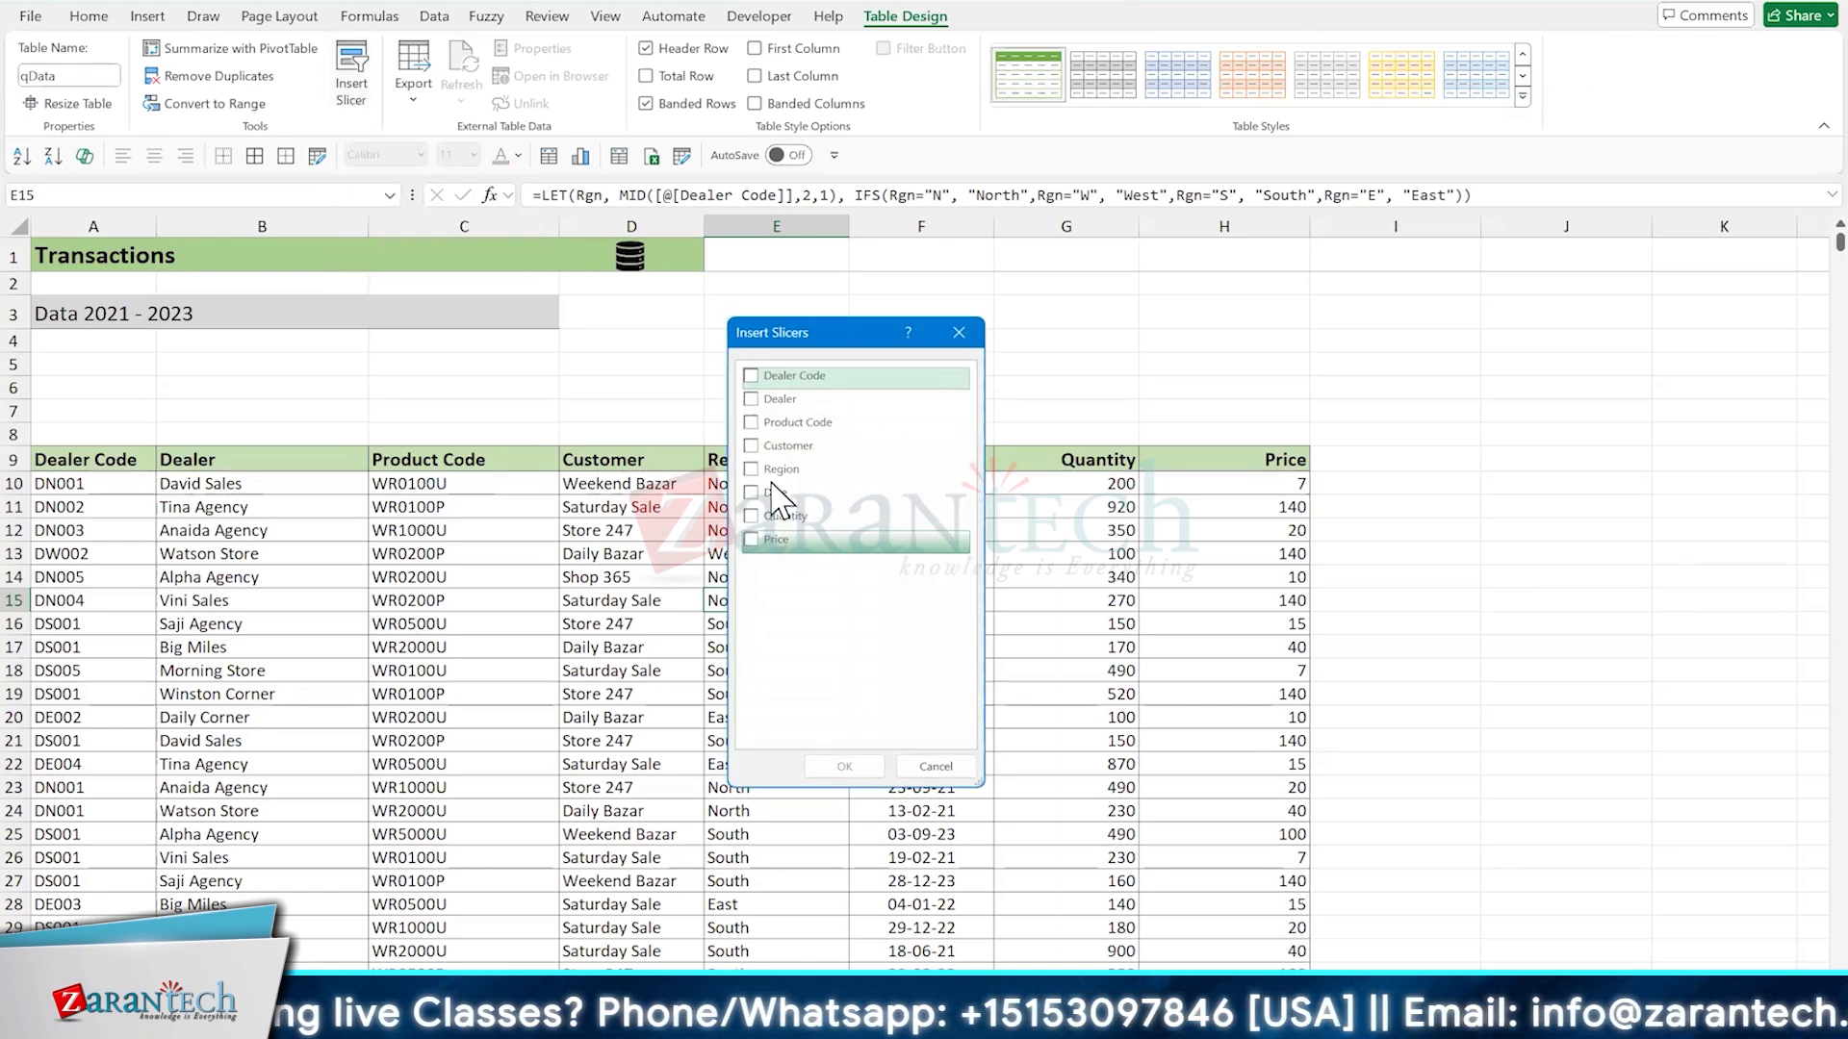
{"action": "left_click", "coordinate": [752, 446]}
{"action": "left_click", "coordinate": [751, 470]}
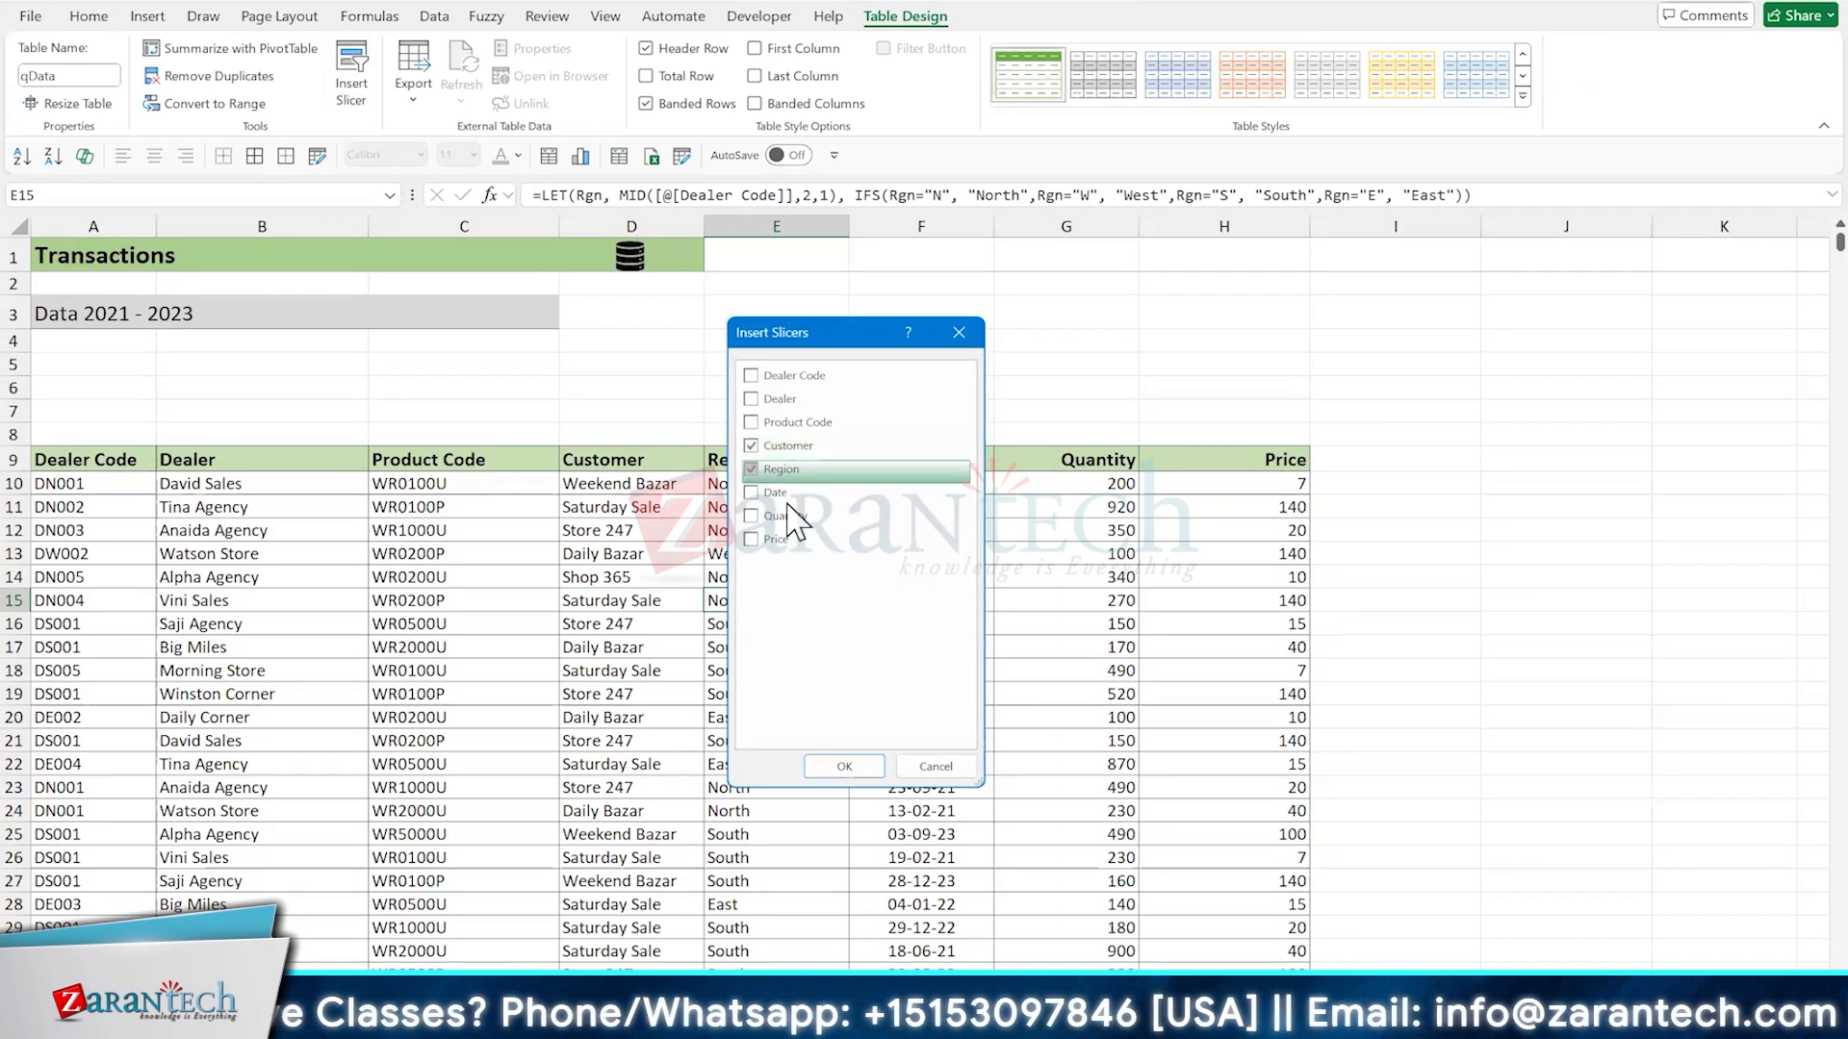
{"action": "left_click", "coordinate": [845, 766]}
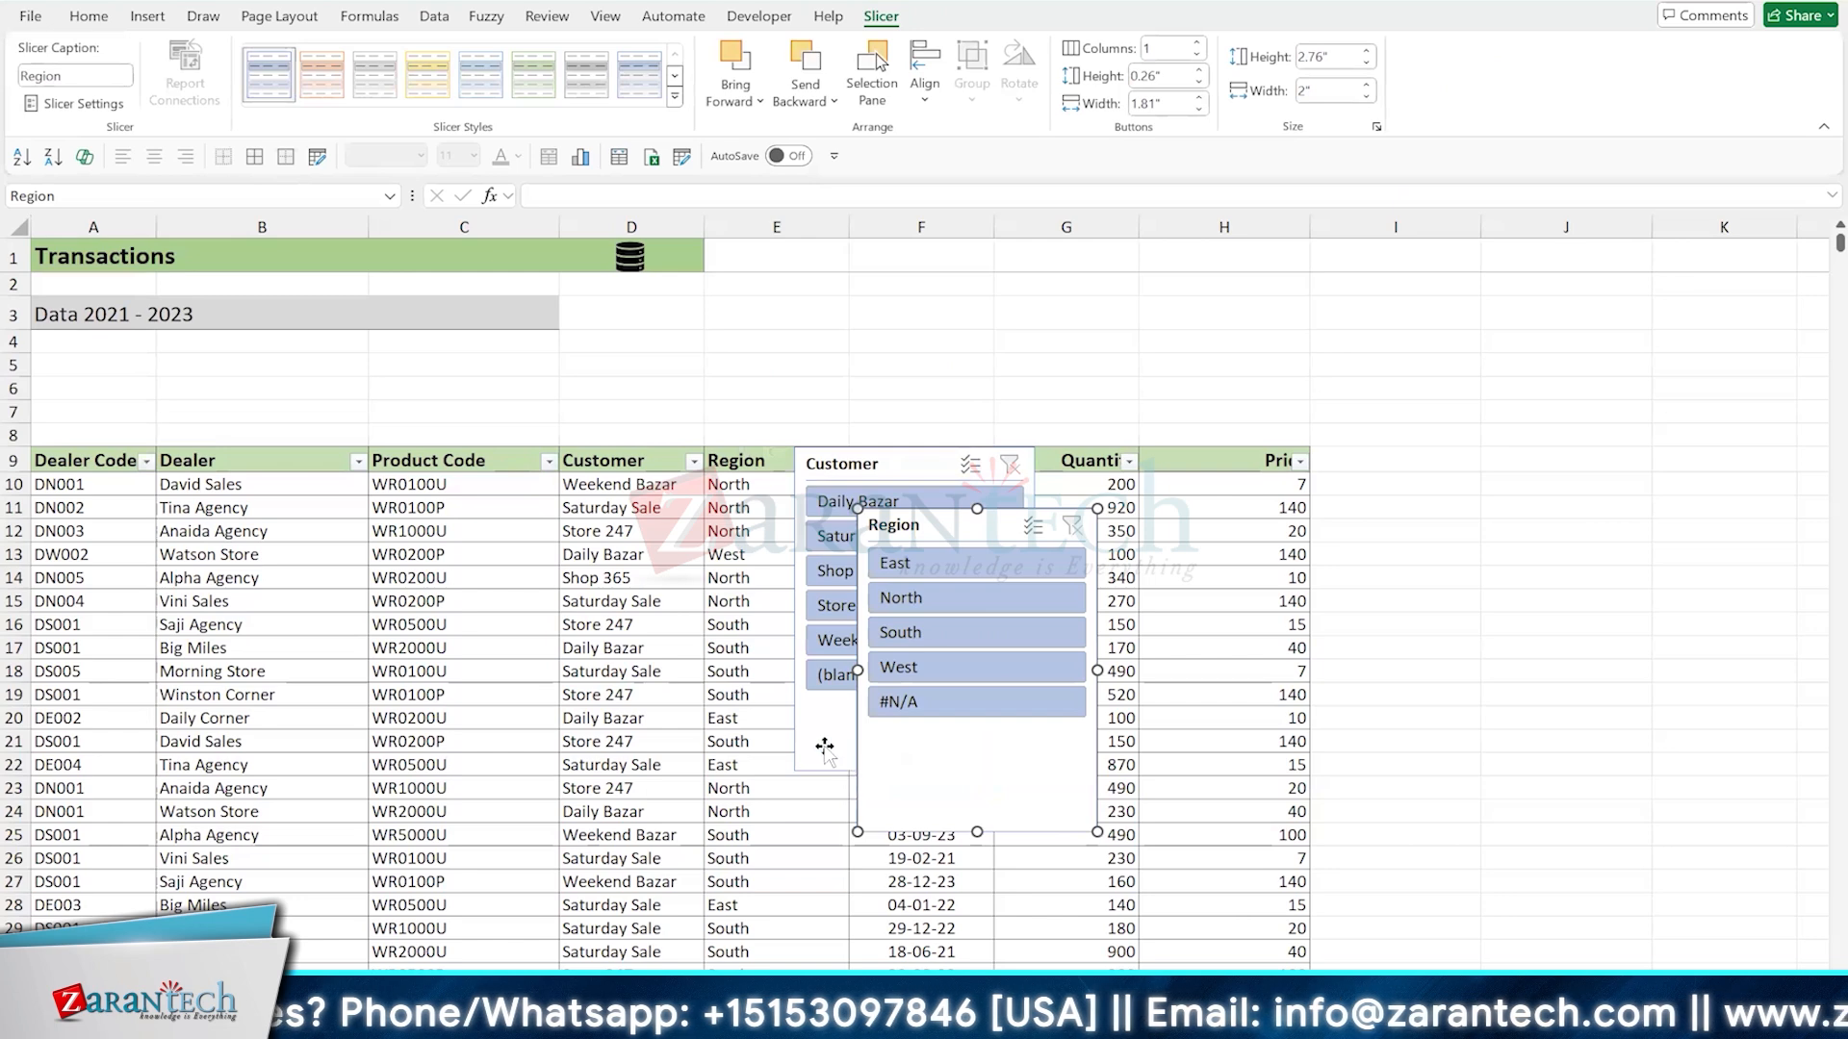
Hide the filter buttons in the qData table headers and move the Customer slicer to the empty area above the table
{"action": "key", "text": "Escape"}
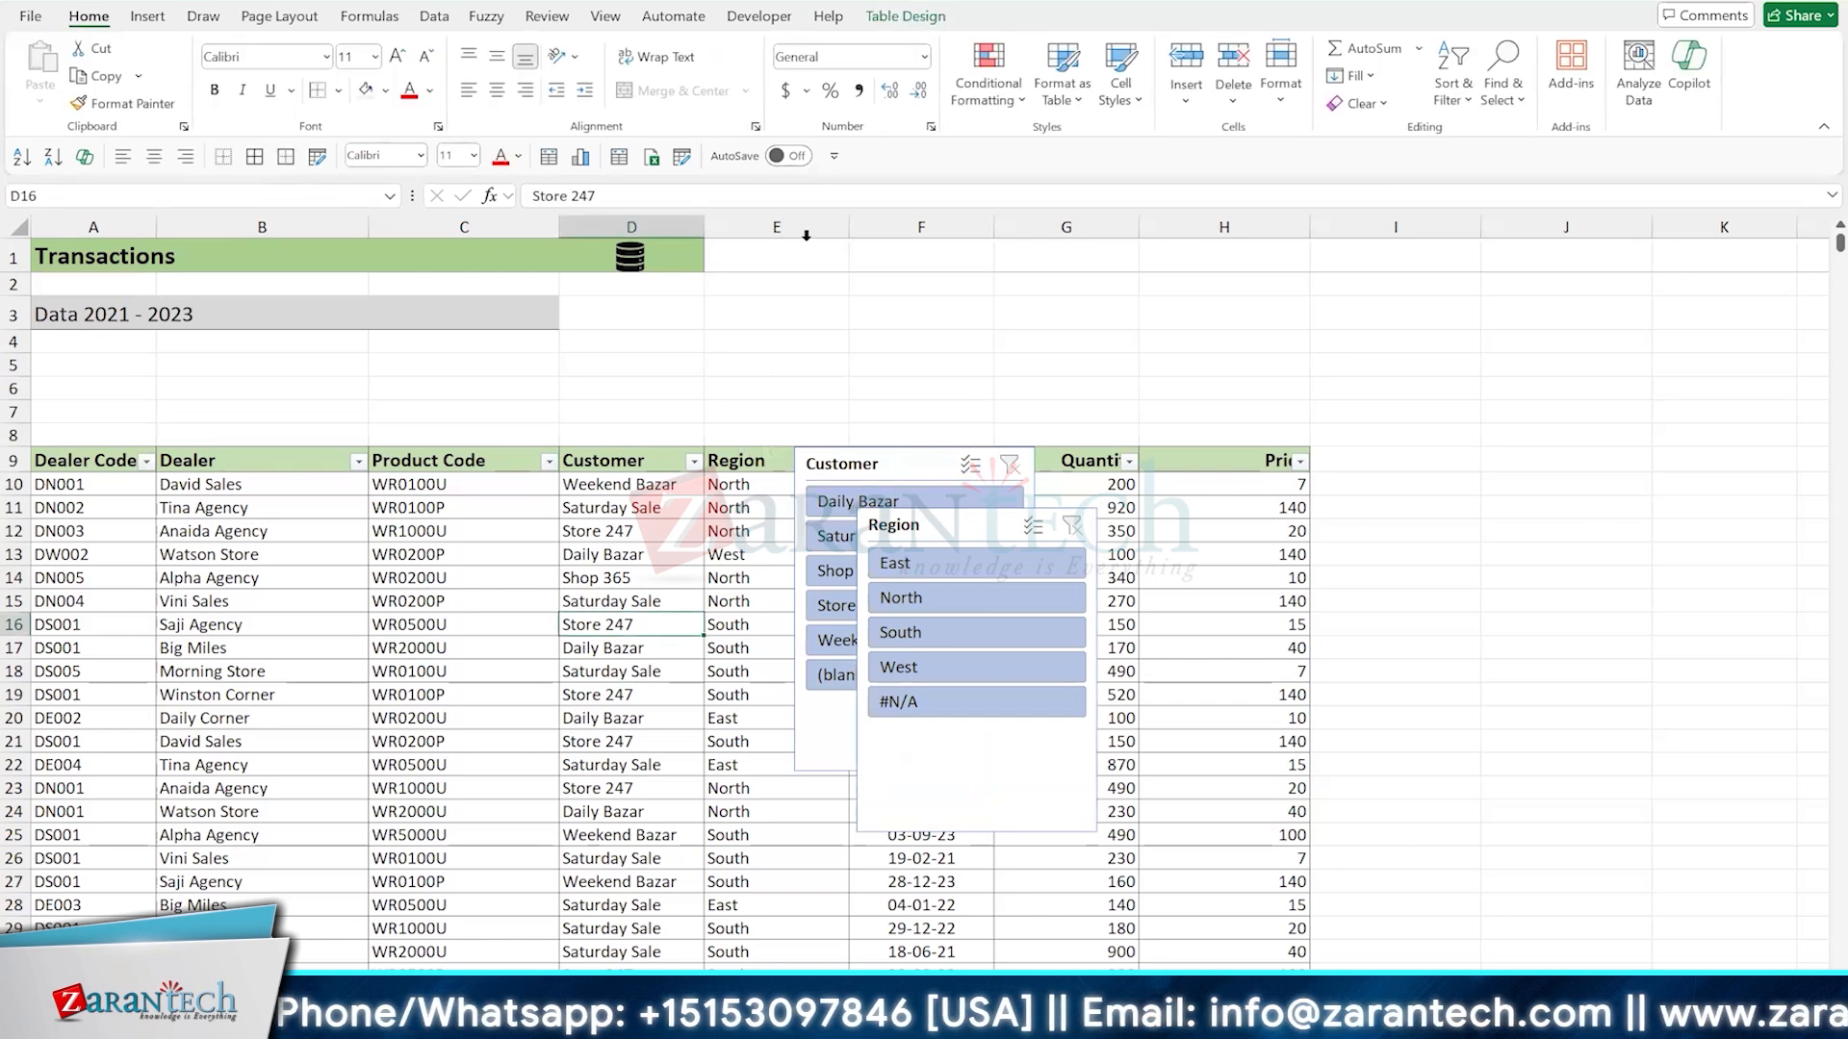
{"action": "left_click", "coordinate": [880, 16]}
{"action": "left_click", "coordinate": [882, 48]}
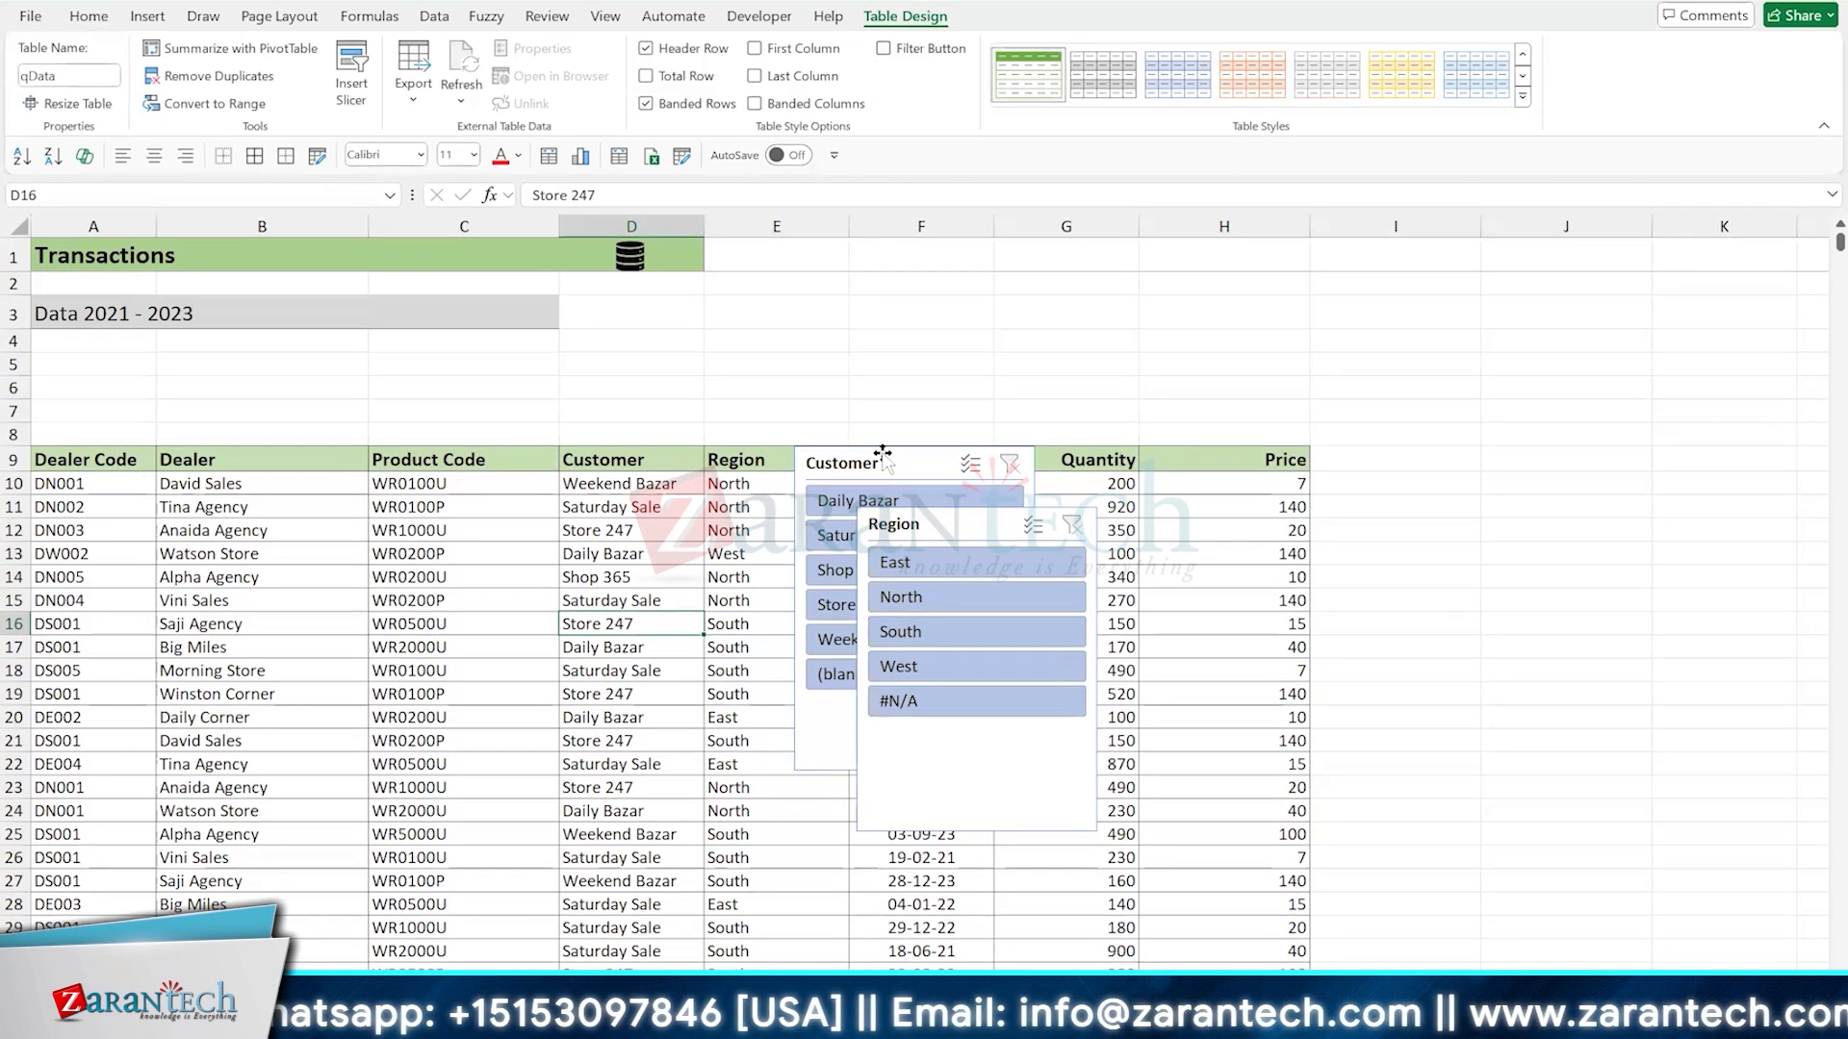
{"action": "left_click_drag", "start_coordinate": [881, 459], "coordinate": [305, 288]}
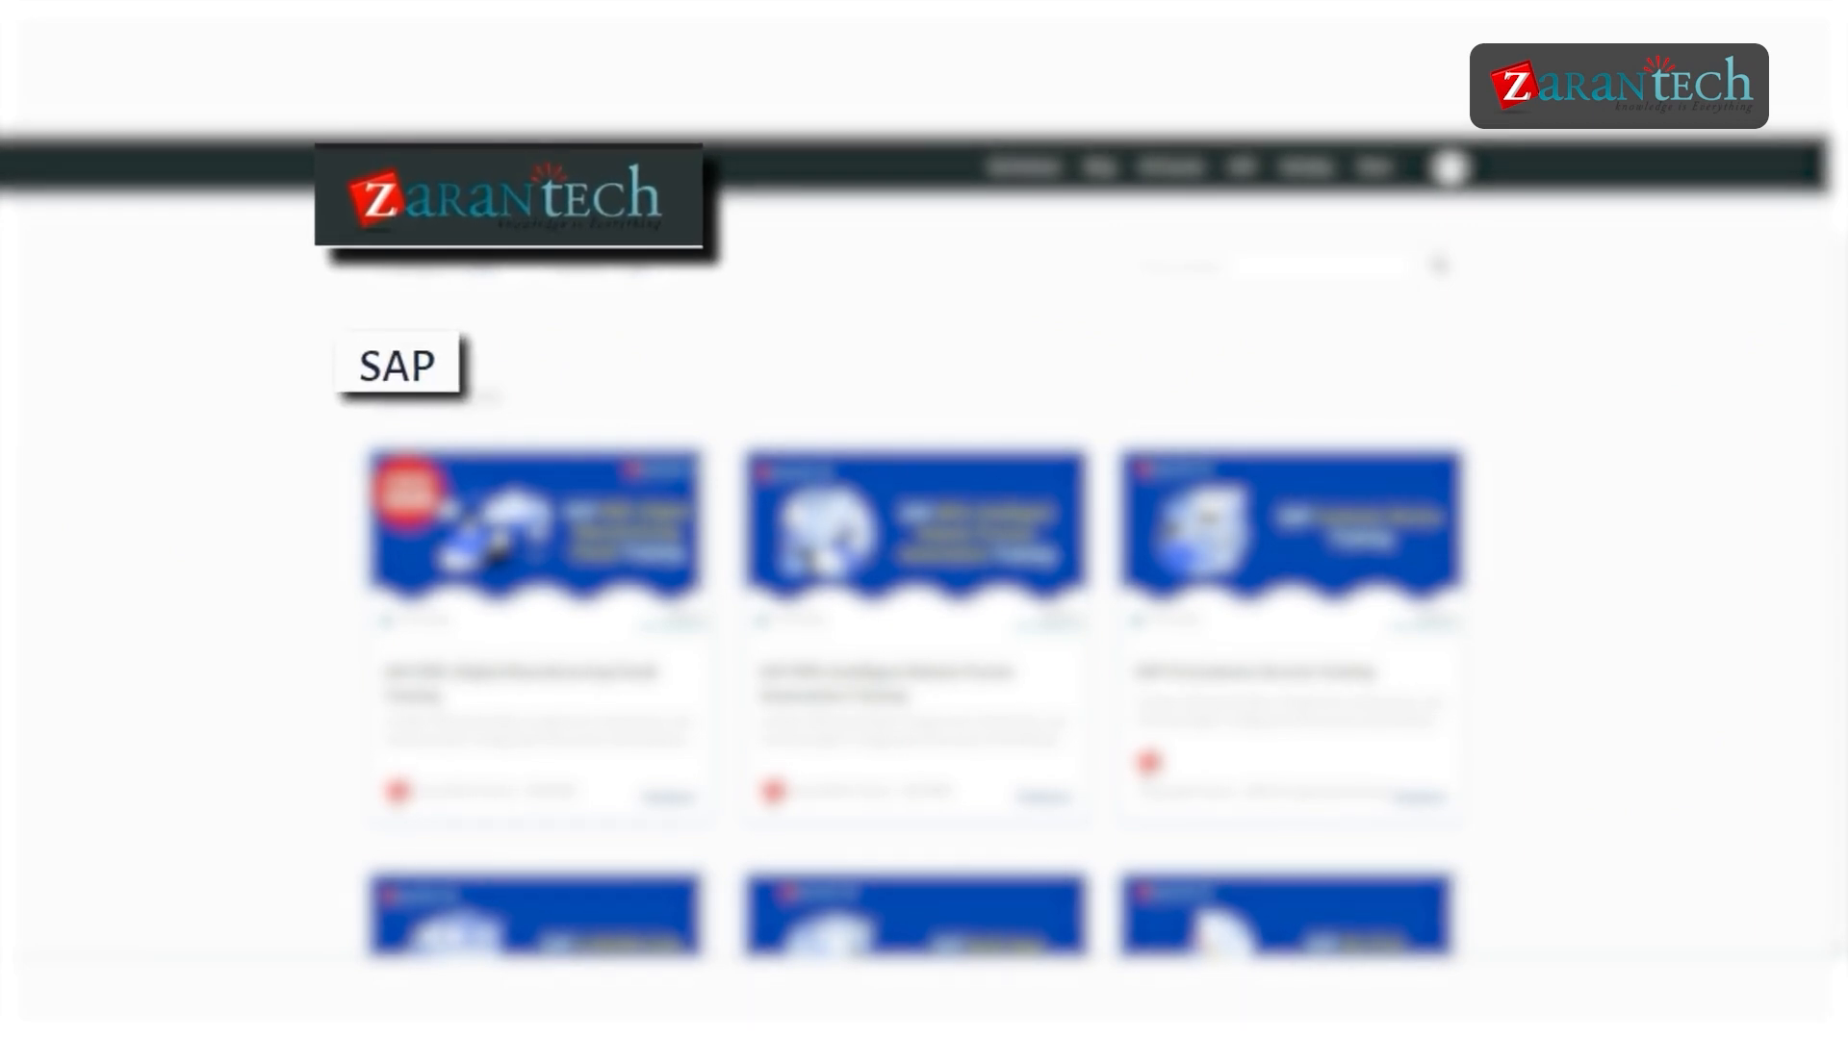
{"action": "scroll", "coordinate": [915, 546], "scroll_direction": "down", "scroll_amount": 1}
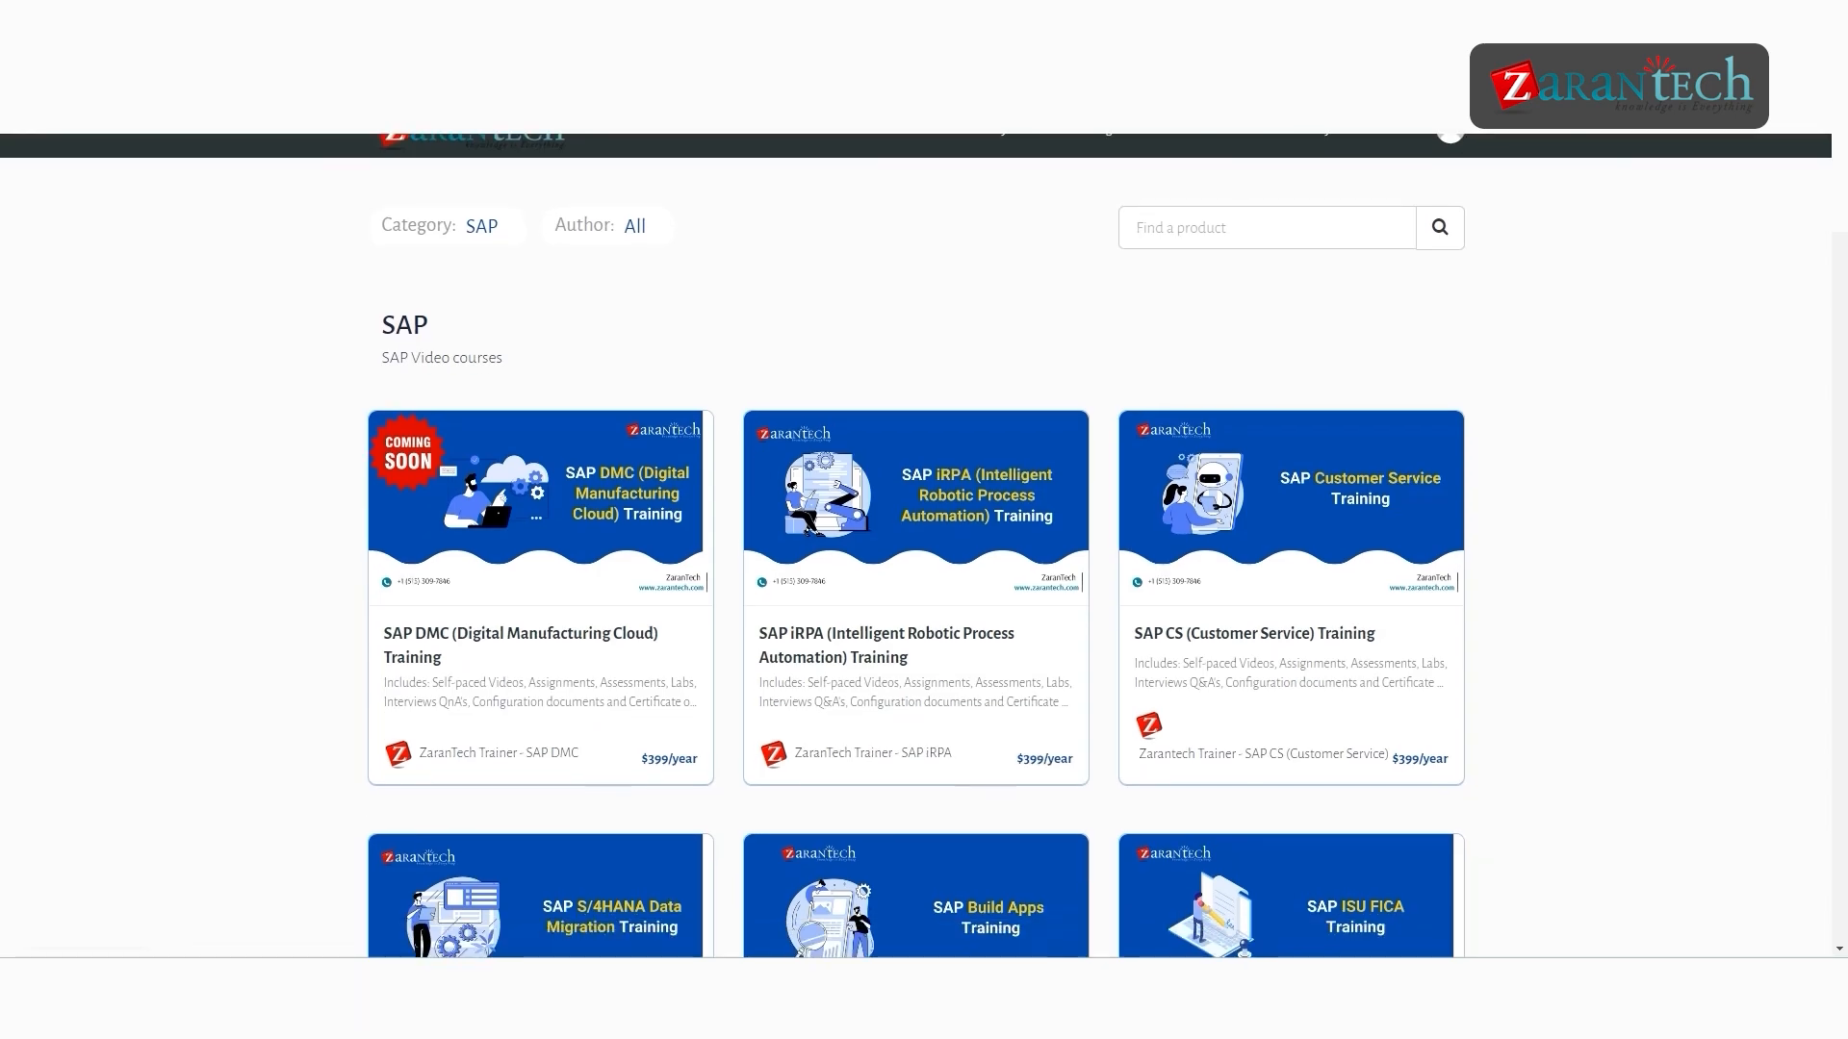
{"action": "scroll", "coordinate": [924, 545], "scroll_direction": "down", "scroll_amount": 4}
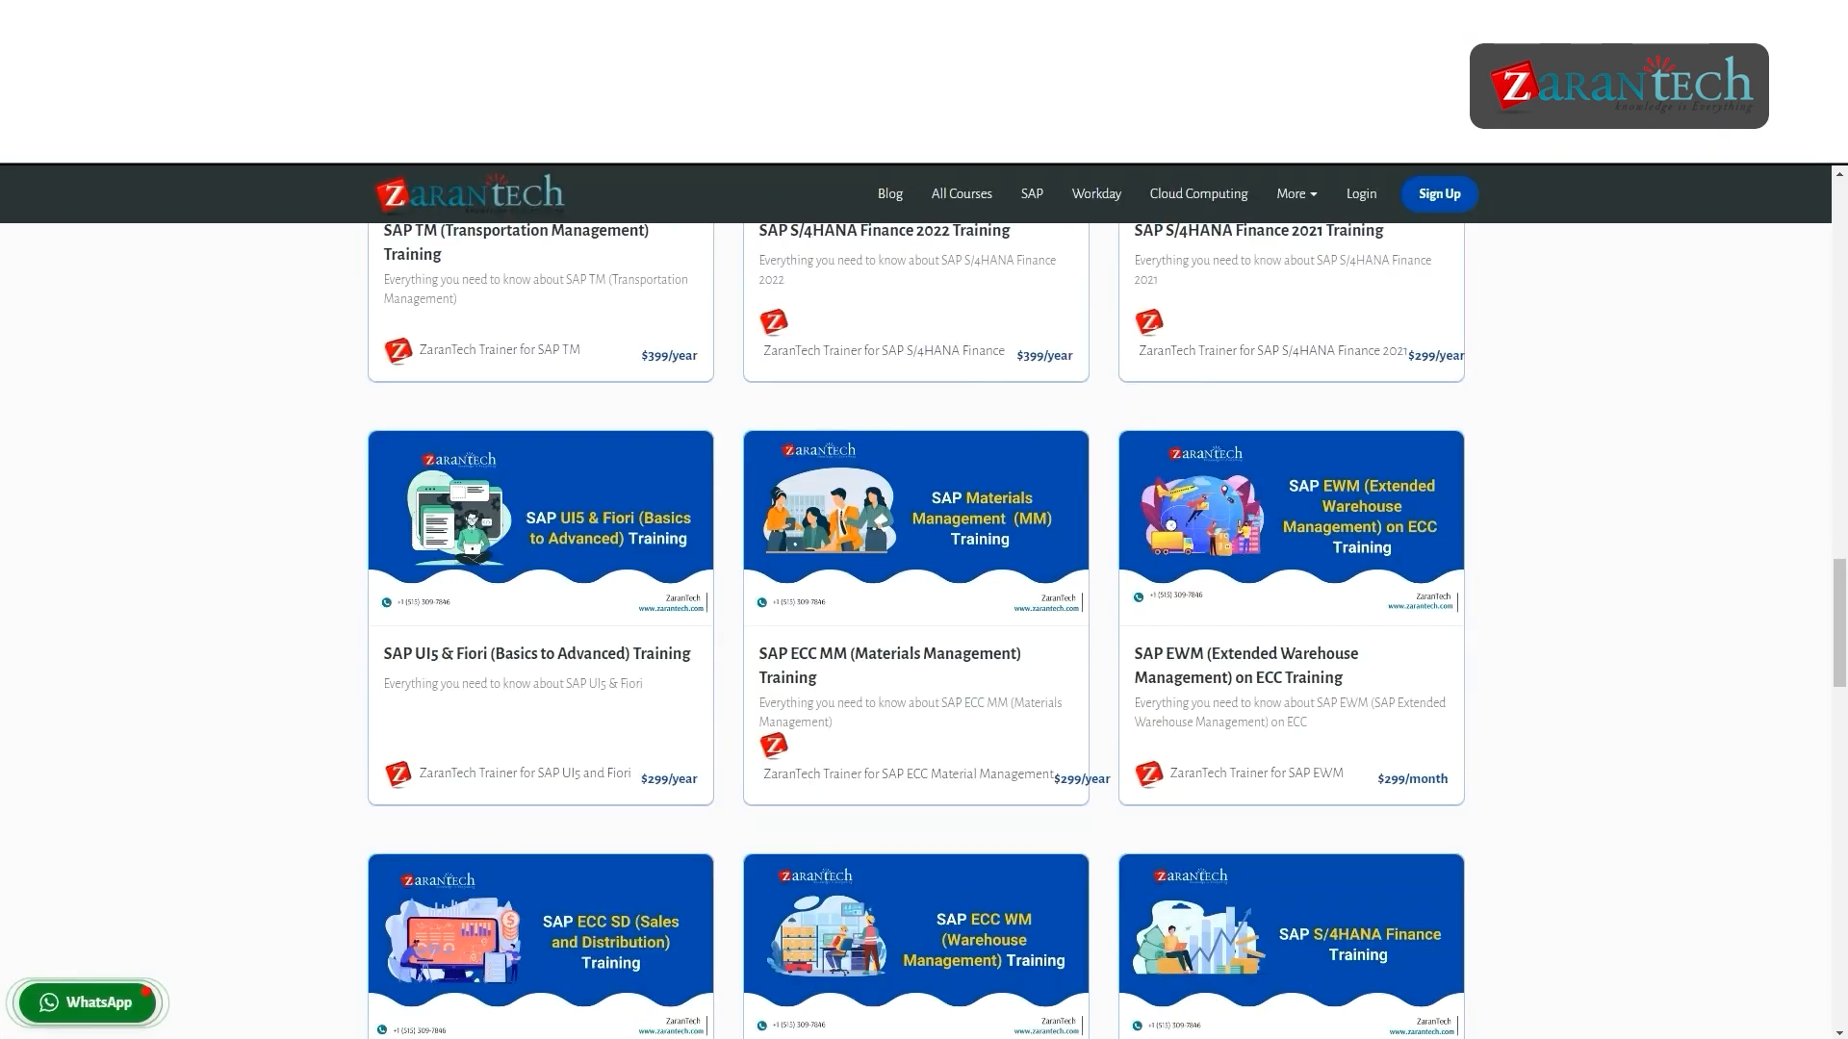
{"action": "scroll", "coordinate": [924, 625], "scroll_direction": "down", "scroll_amount": 5}
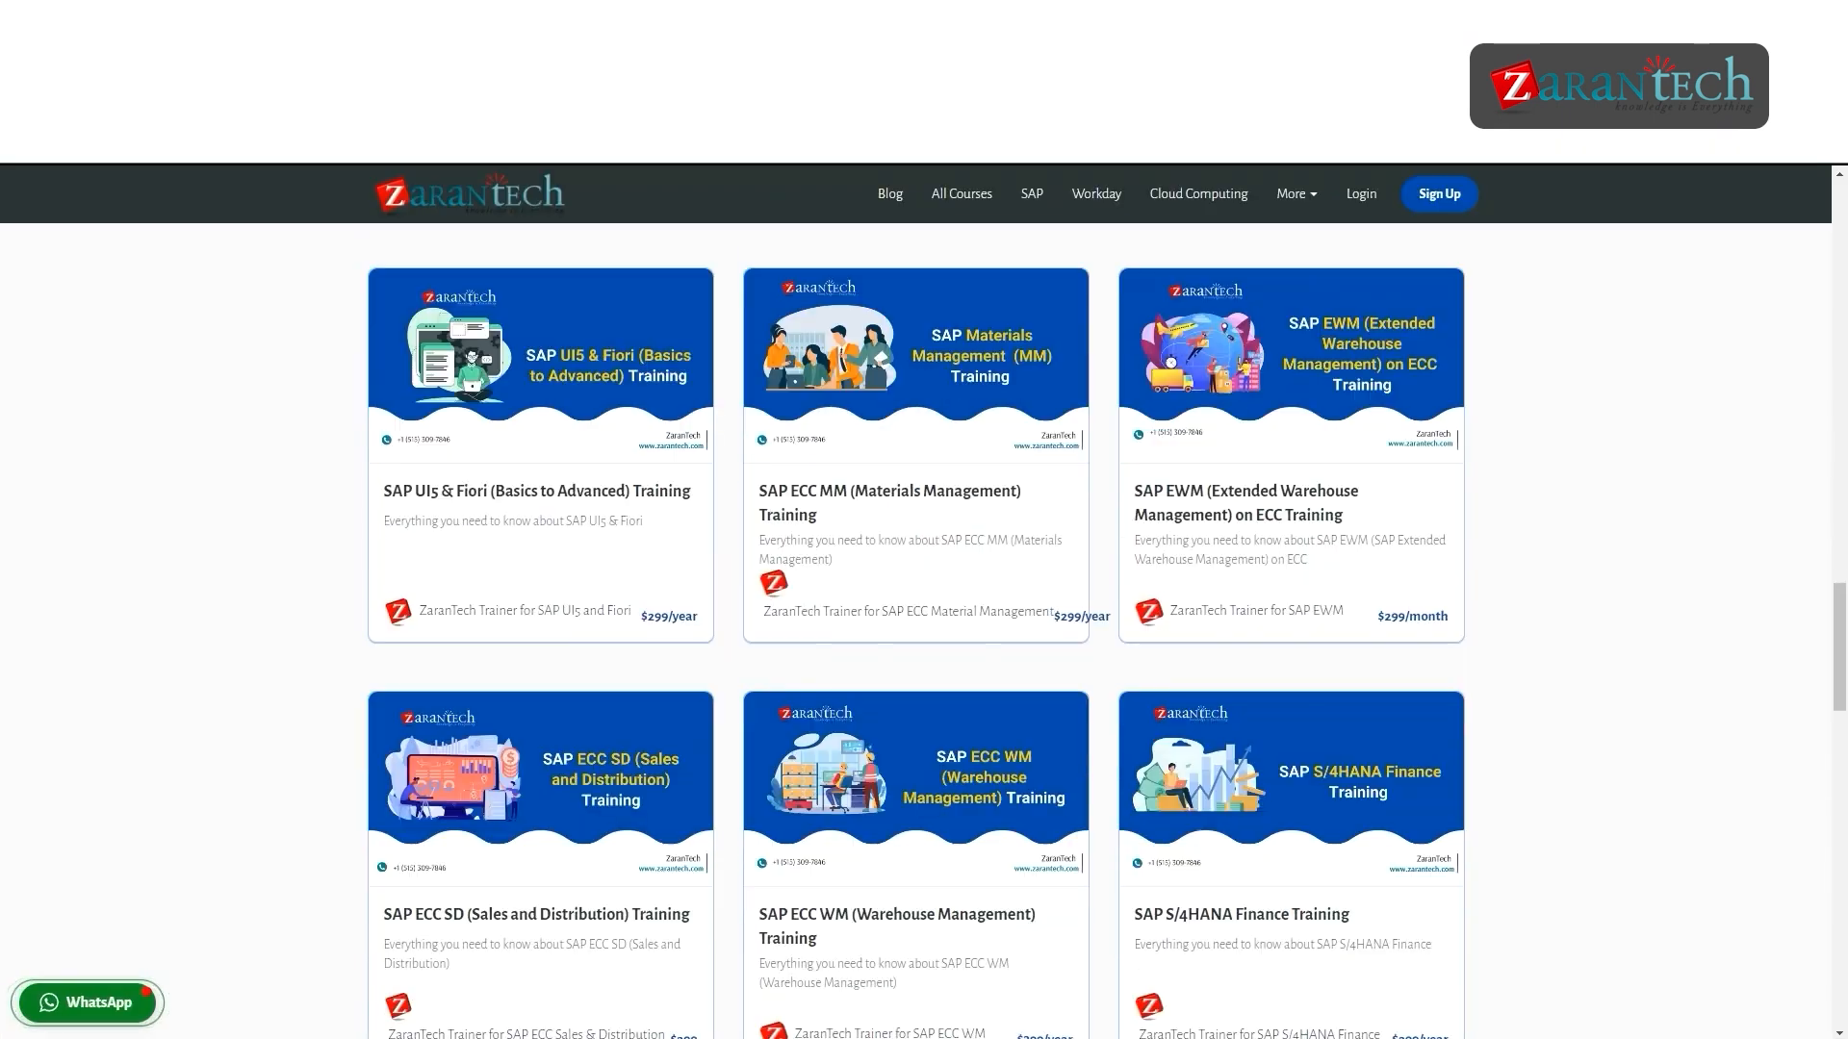
{"action": "scroll", "coordinate": [924, 625], "scroll_direction": "down", "scroll_amount": 2}
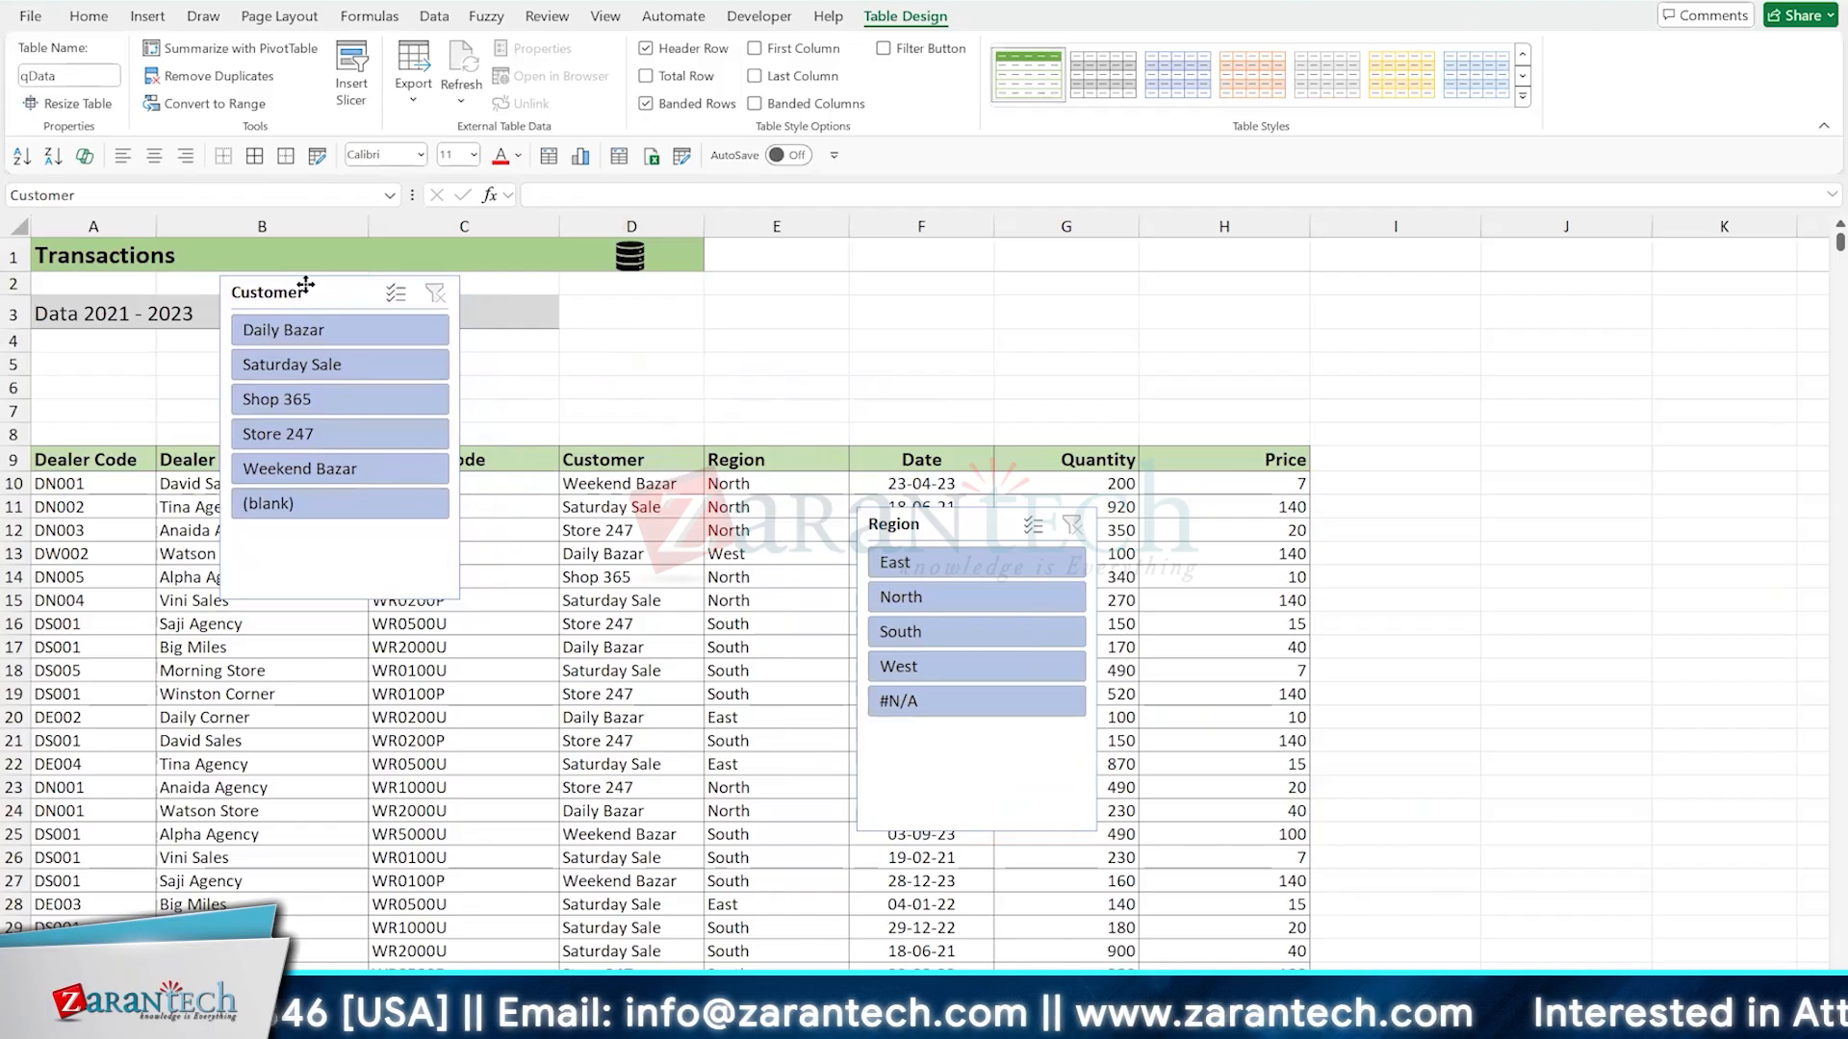
Stretch the Customer slicer into a wide strip above the table, about 7.95" wide and 1.35" high, starting at column A
{"action": "left_click_drag", "start_coordinate": [305, 285], "coordinate": [299, 282]}
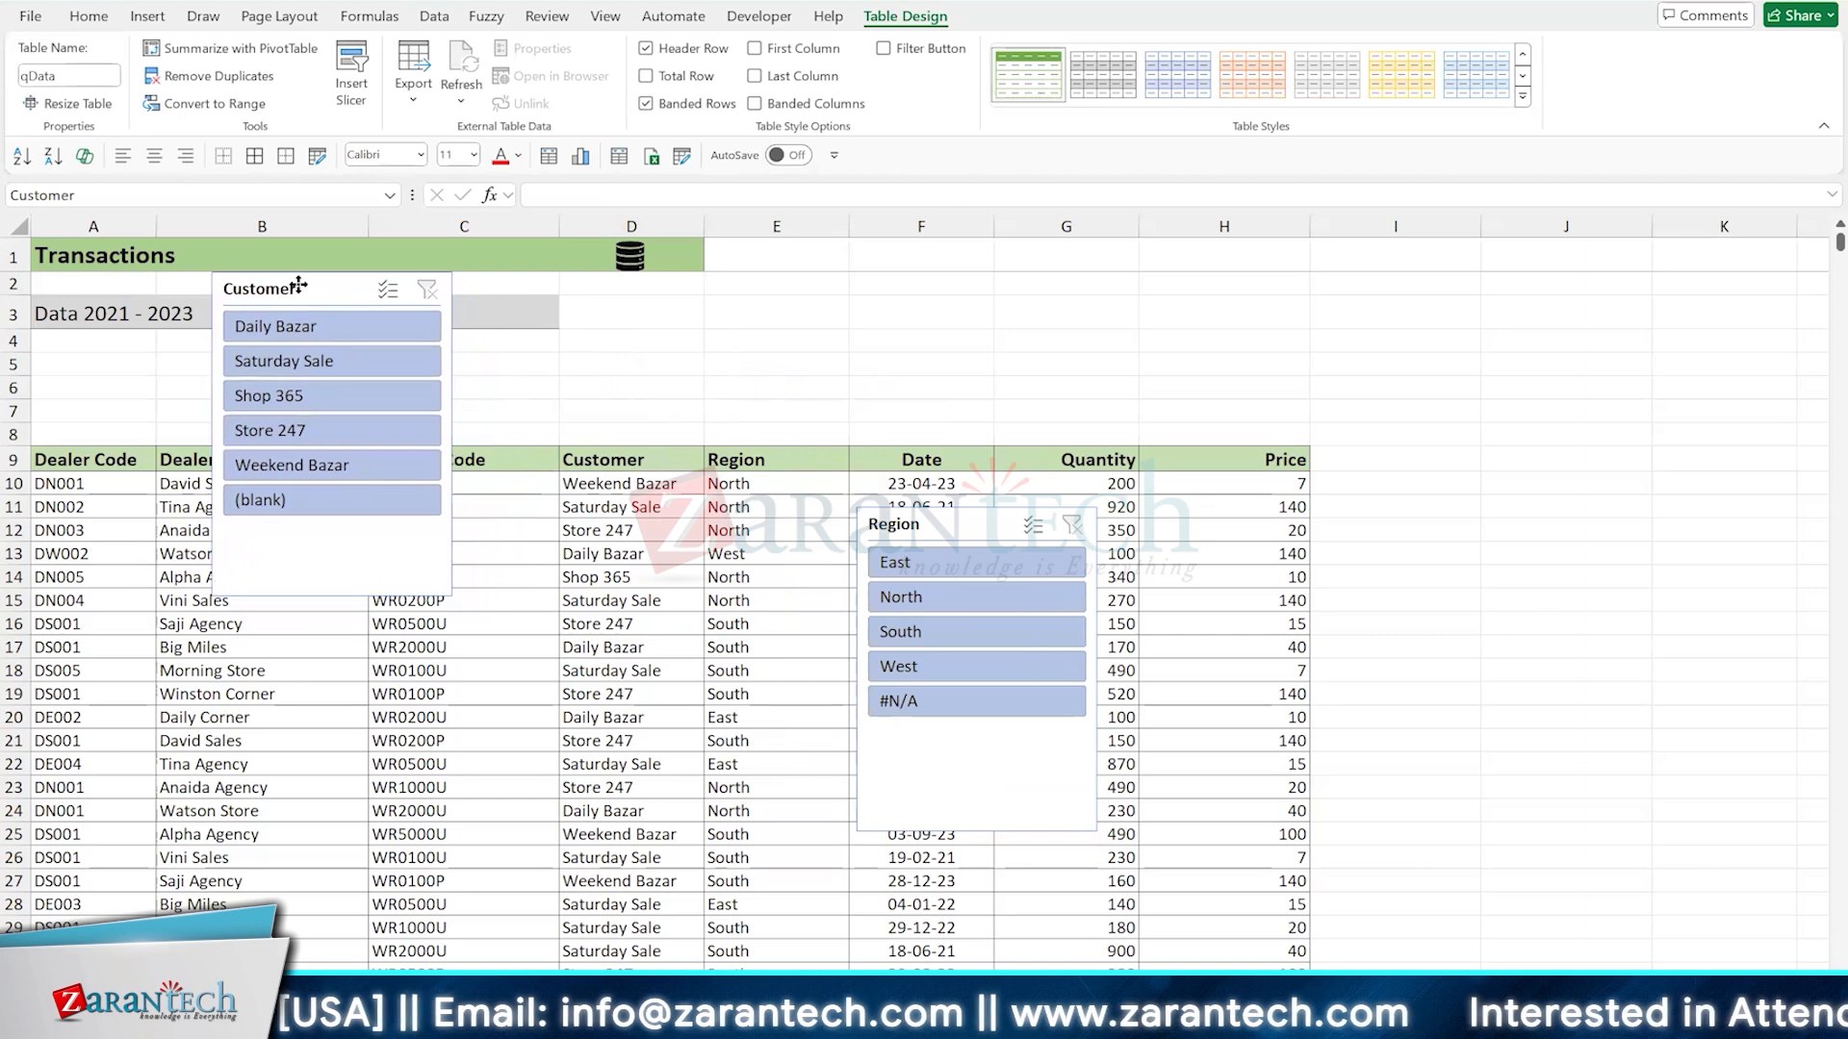
{"action": "left_click", "coordinate": [296, 302]}
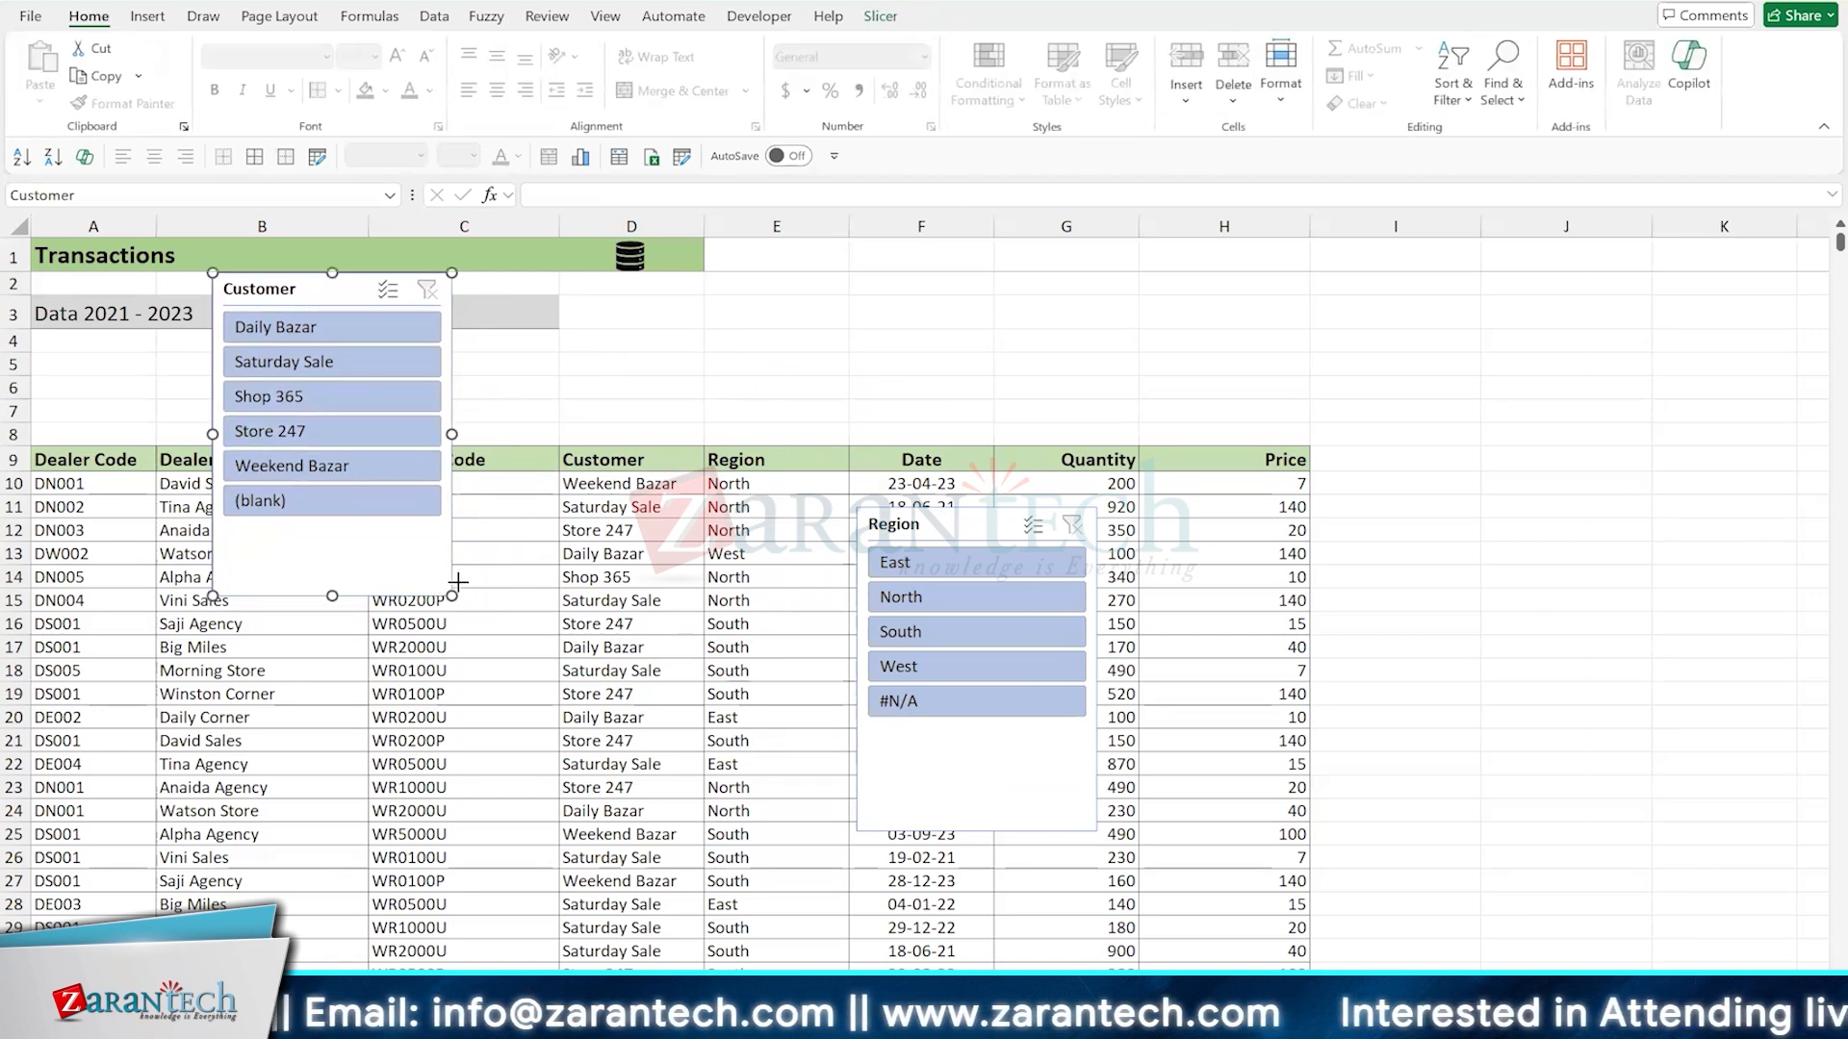
{"action": "left_click_drag", "start_coordinate": [458, 581], "coordinate": [510, 537]}
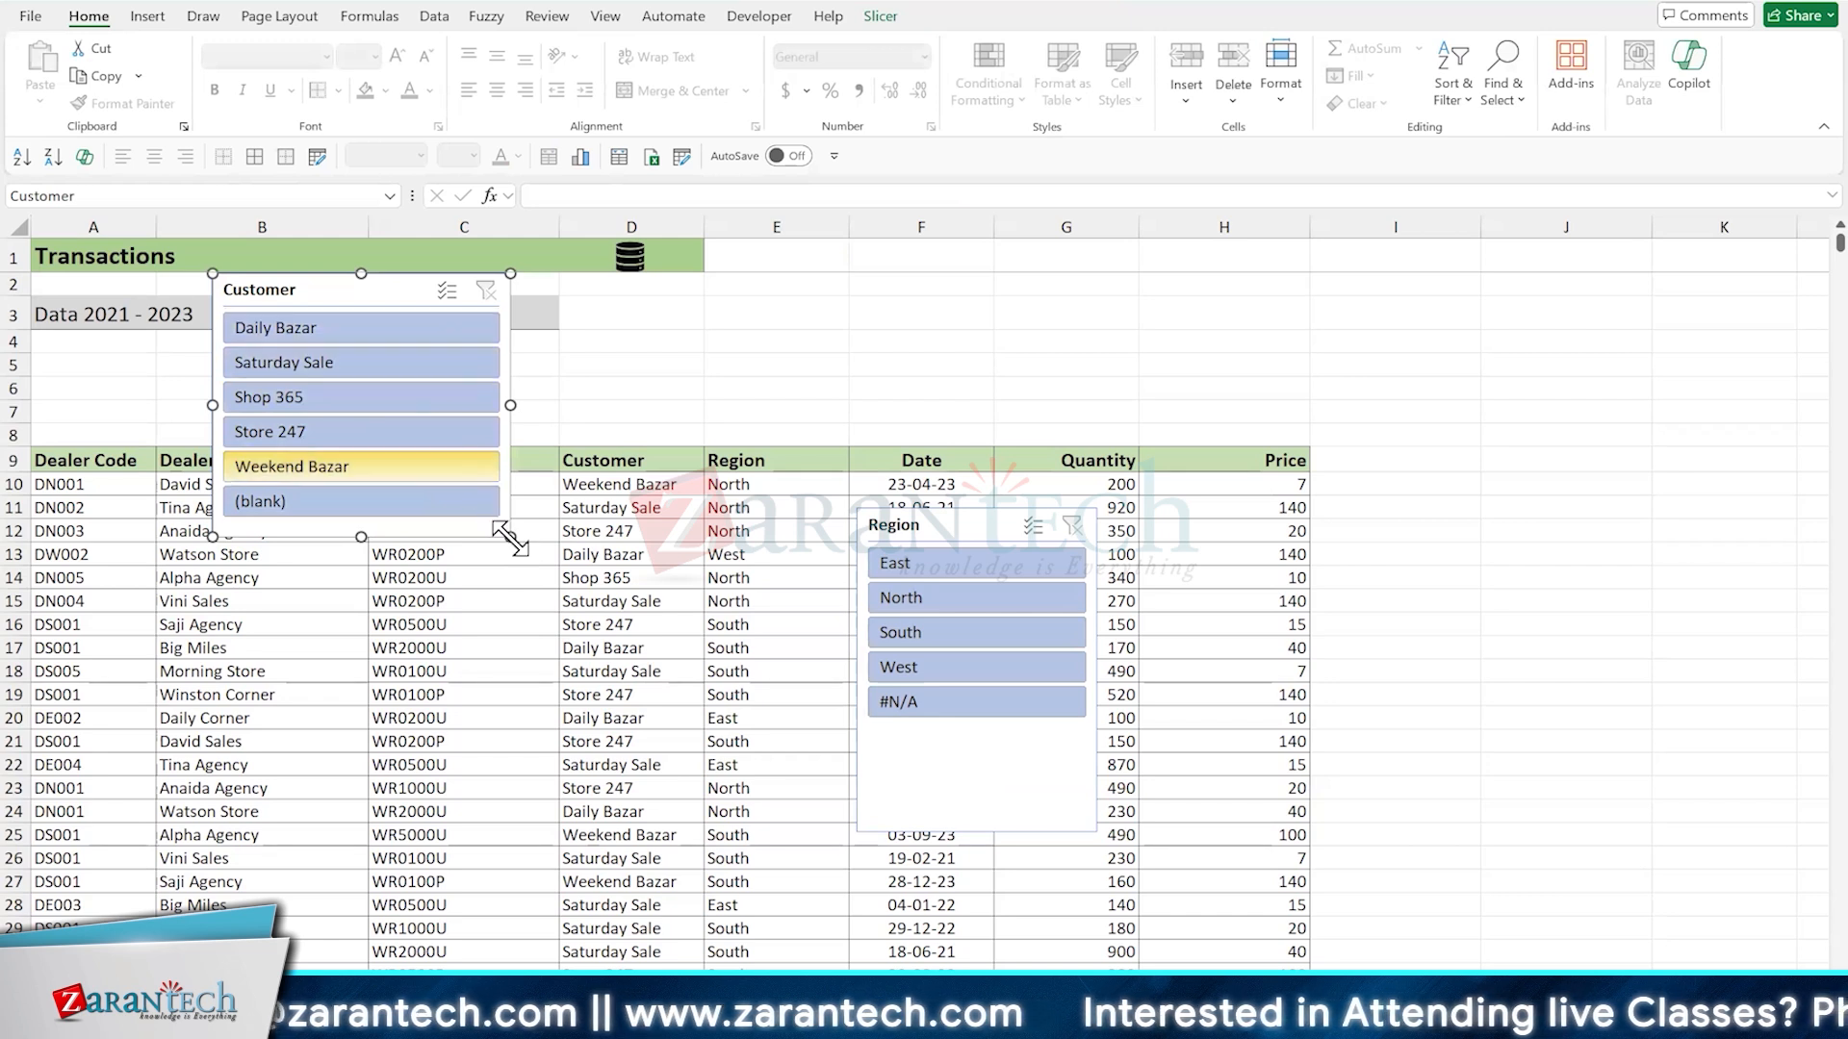
{"action": "left_click_drag", "start_coordinate": [510, 537], "coordinate": [991, 439]}
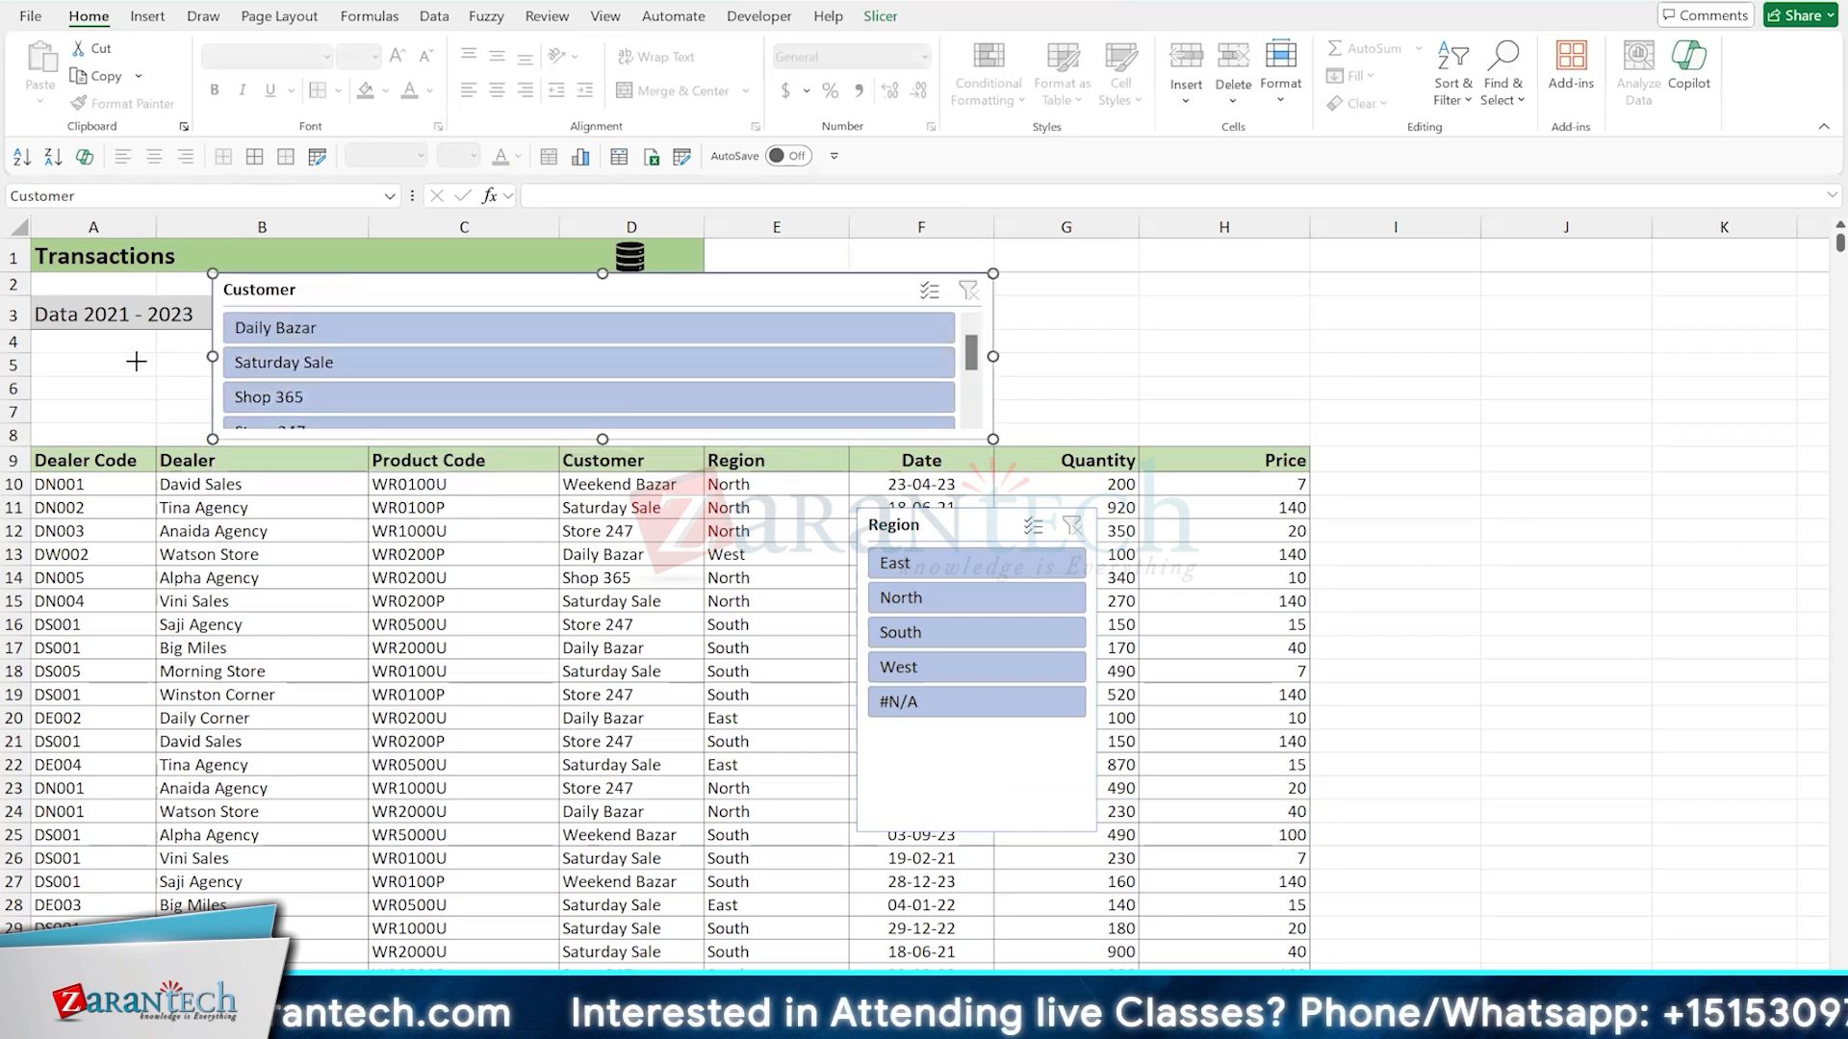
{"action": "left_click_drag", "start_coordinate": [136, 362], "coordinate": [43, 365]}
{"action": "left_click_drag", "start_coordinate": [518, 277], "coordinate": [515, 281]}
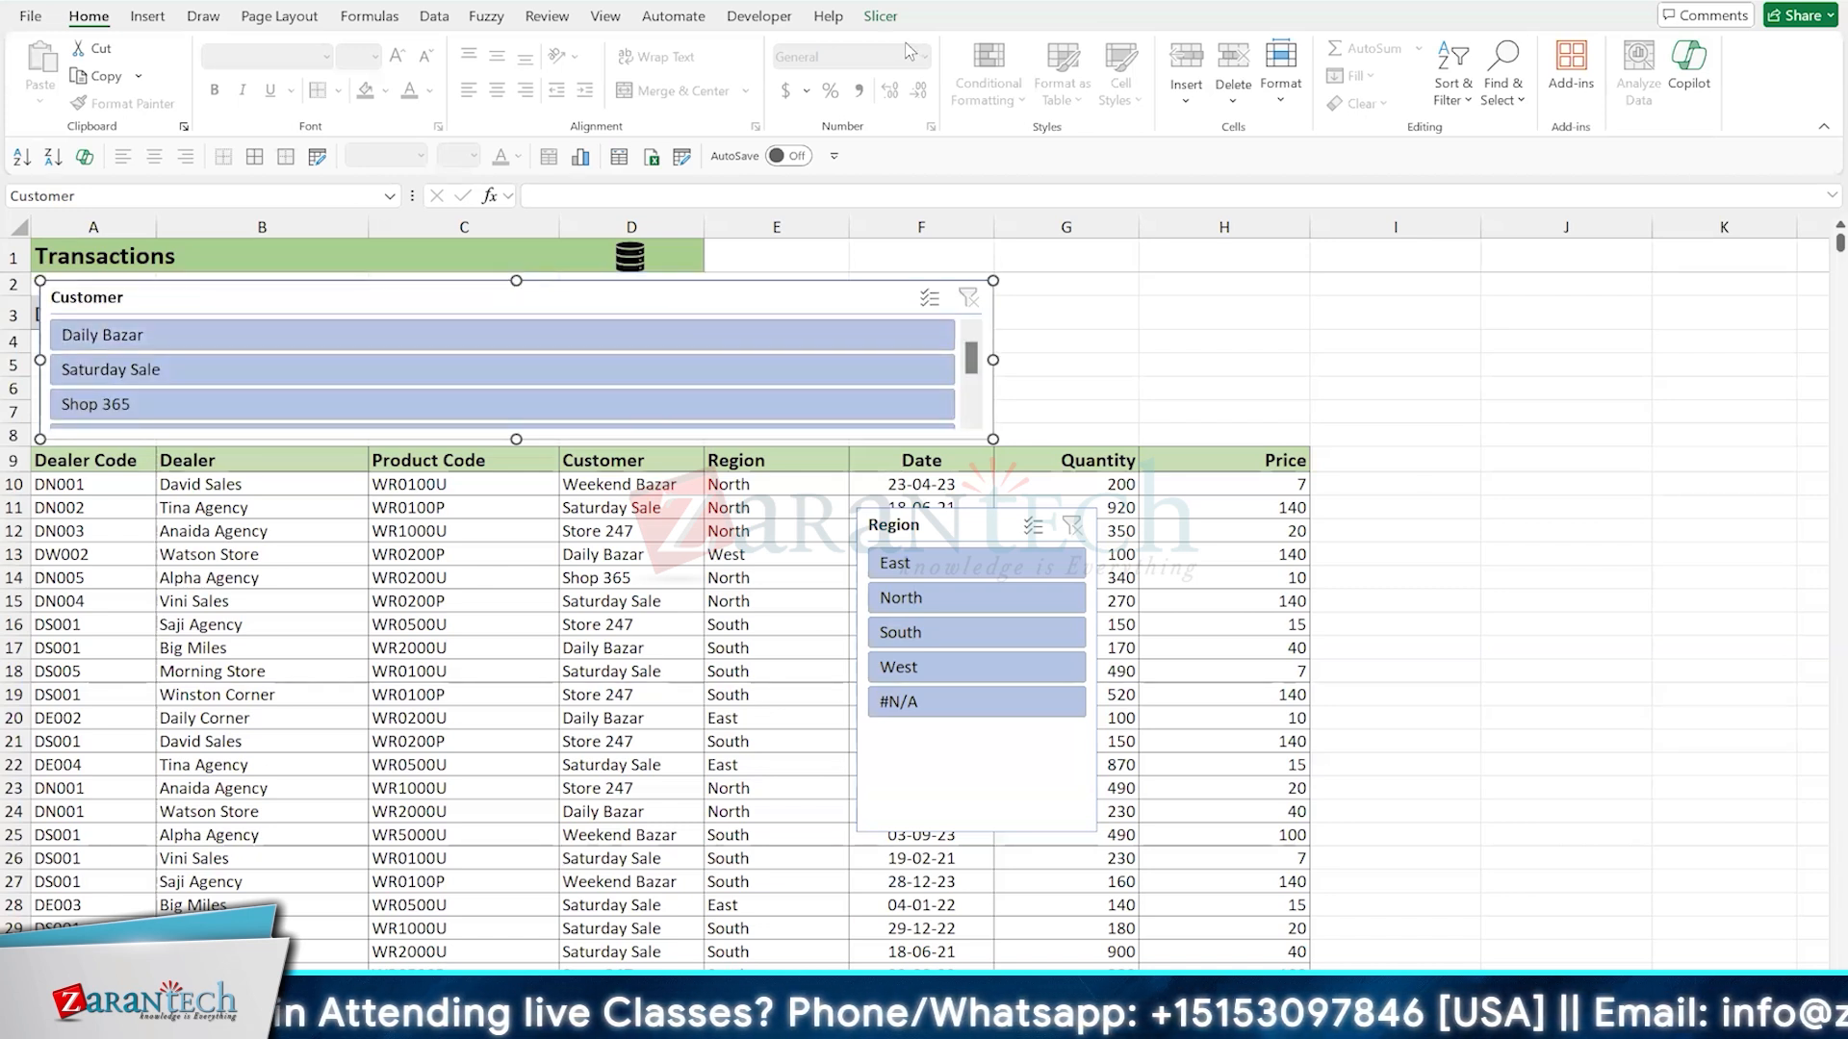
Arrange the Customer slicer's buttons in 6 columns
{"action": "left_click", "coordinate": [879, 18]}
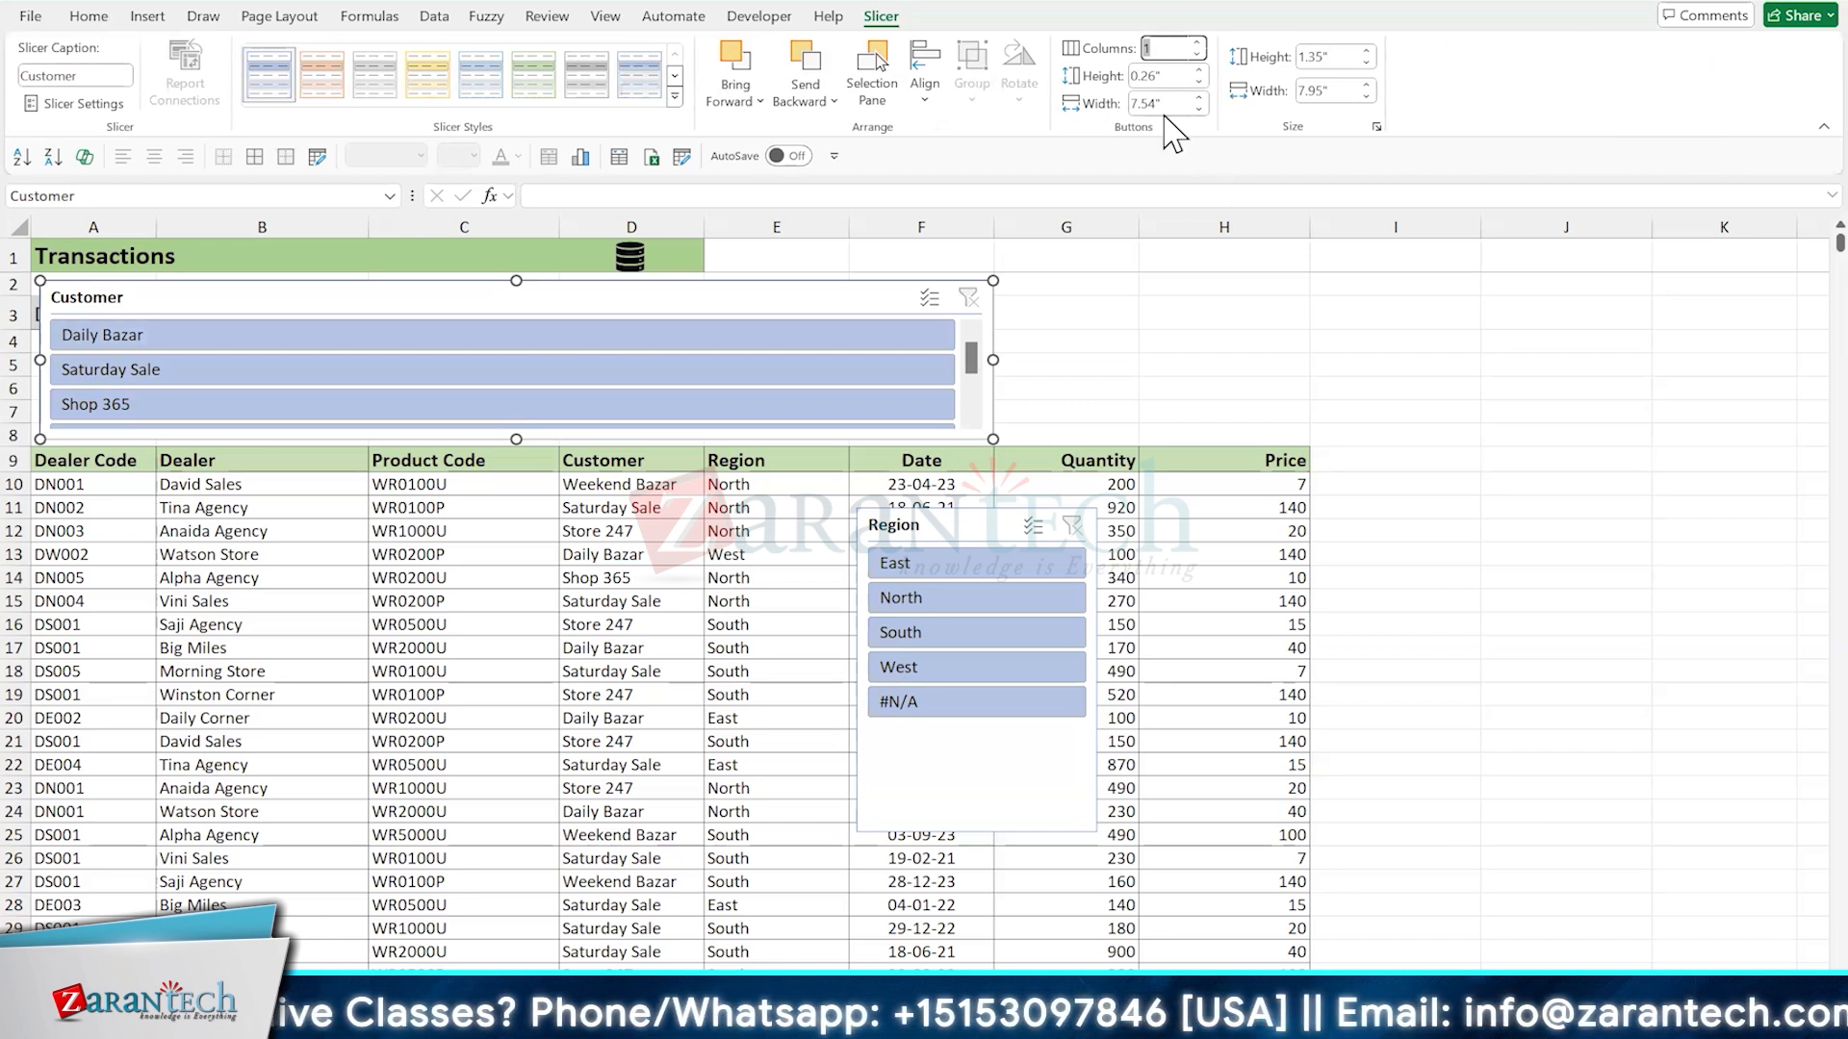
{"action": "type", "text": "6"}
{"action": "key", "text": "Return"}
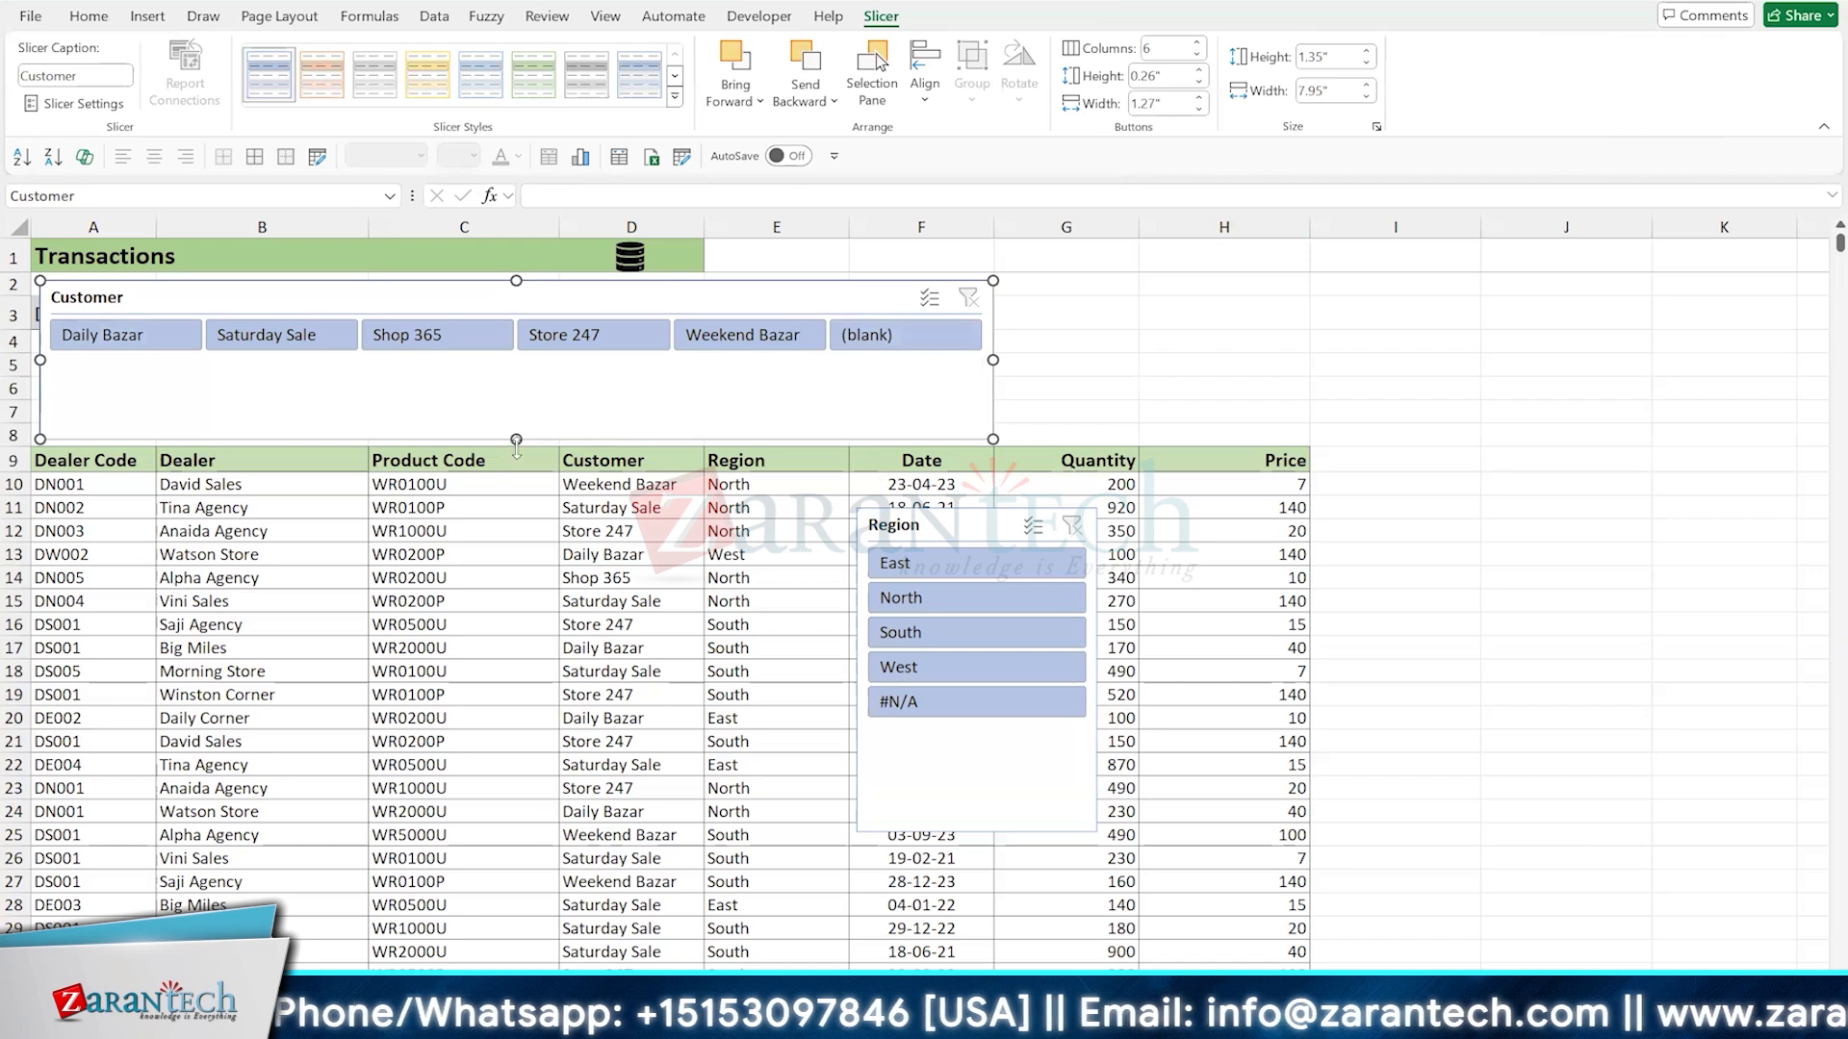
Reduce the Customer slicer's height to about 0.71" and place it just below the "Data 2021 - 2023" heading
{"action": "left_click_drag", "start_coordinate": [518, 443], "coordinate": [516, 393]}
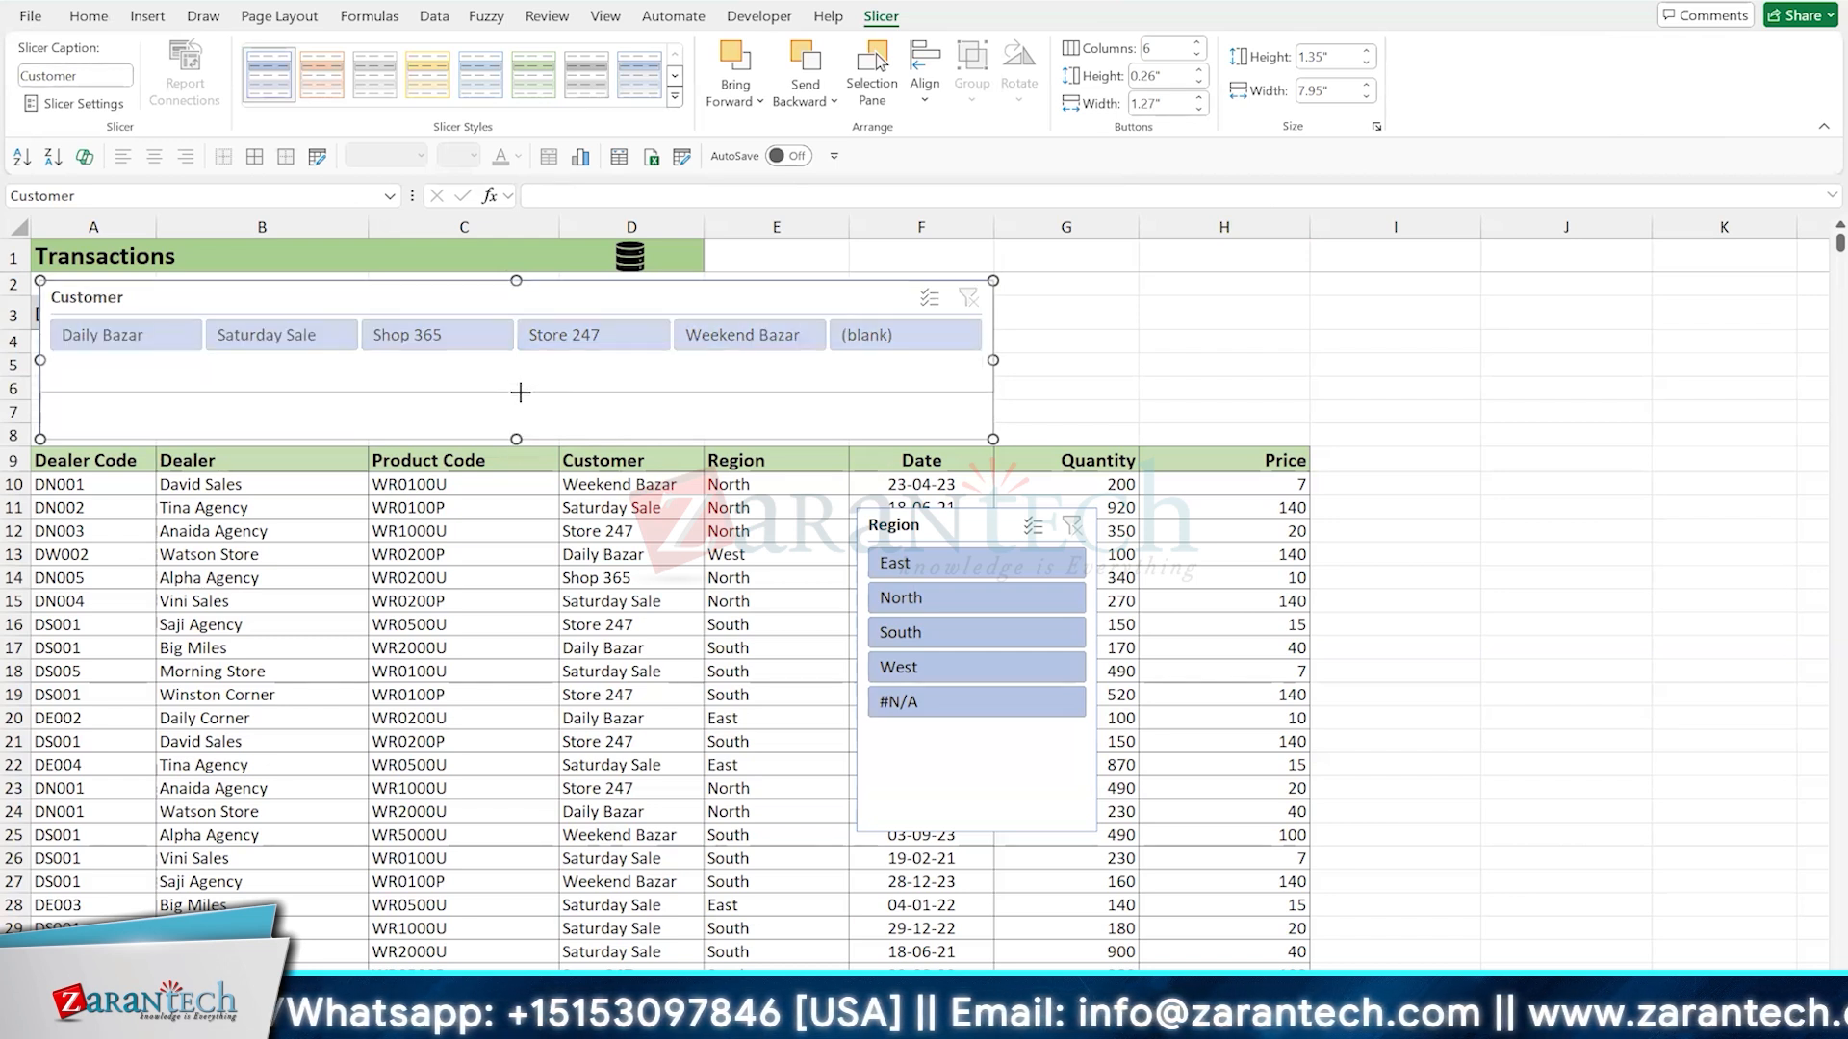
{"action": "left_click_drag", "start_coordinate": [488, 294], "coordinate": [490, 293]}
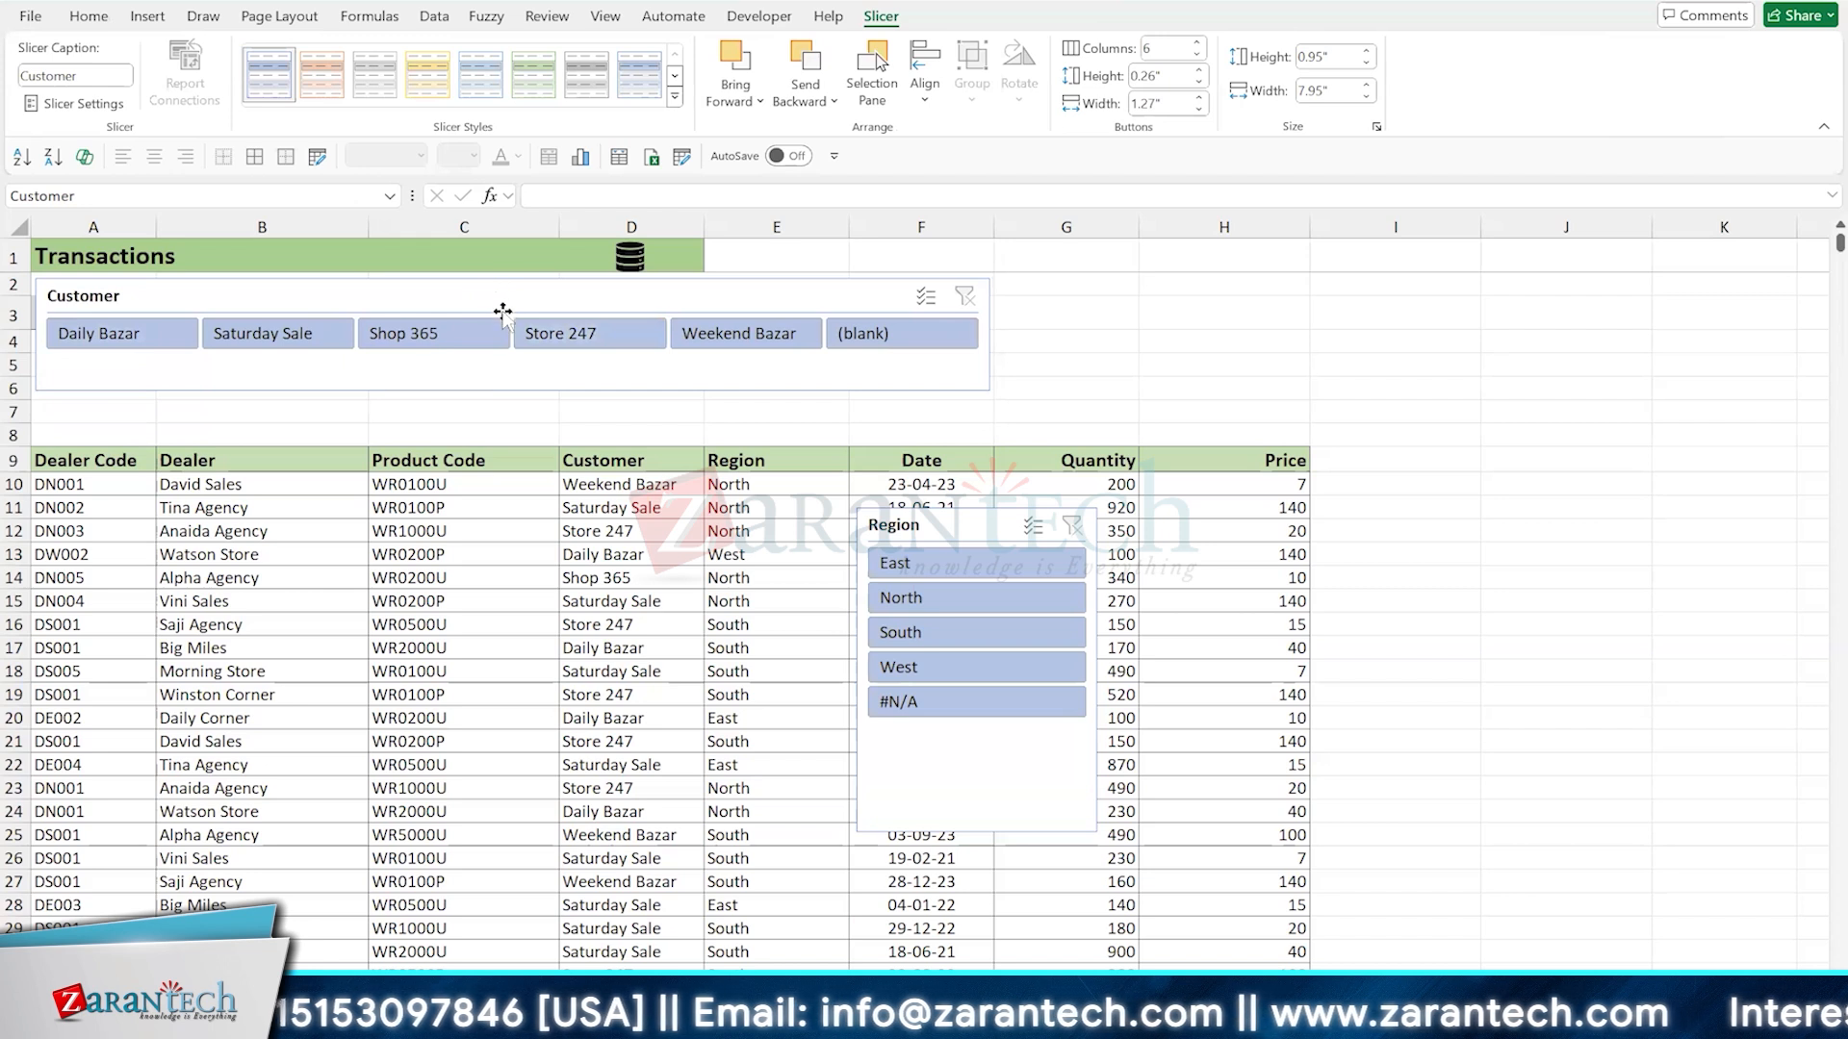
{"action": "left_click_drag", "start_coordinate": [513, 392], "coordinate": [467, 343]}
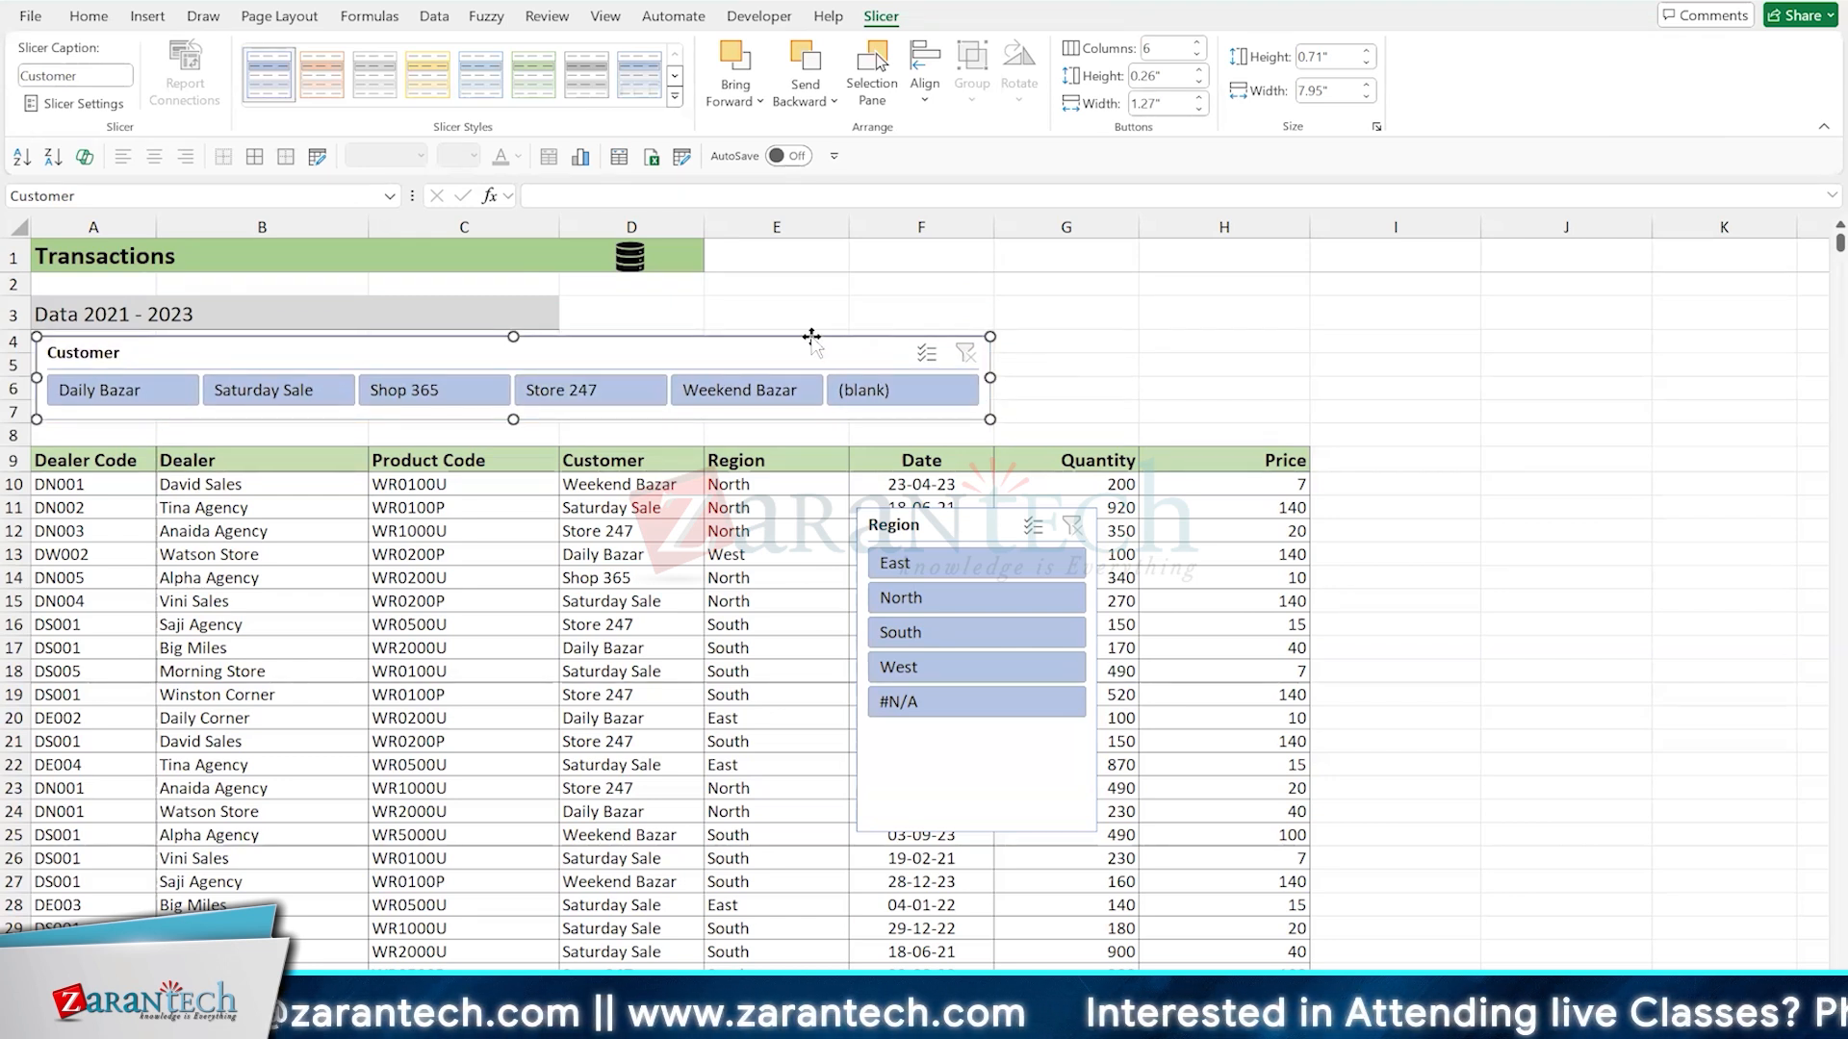
{"action": "left_click_drag", "start_coordinate": [784, 354], "coordinate": [782, 348]}
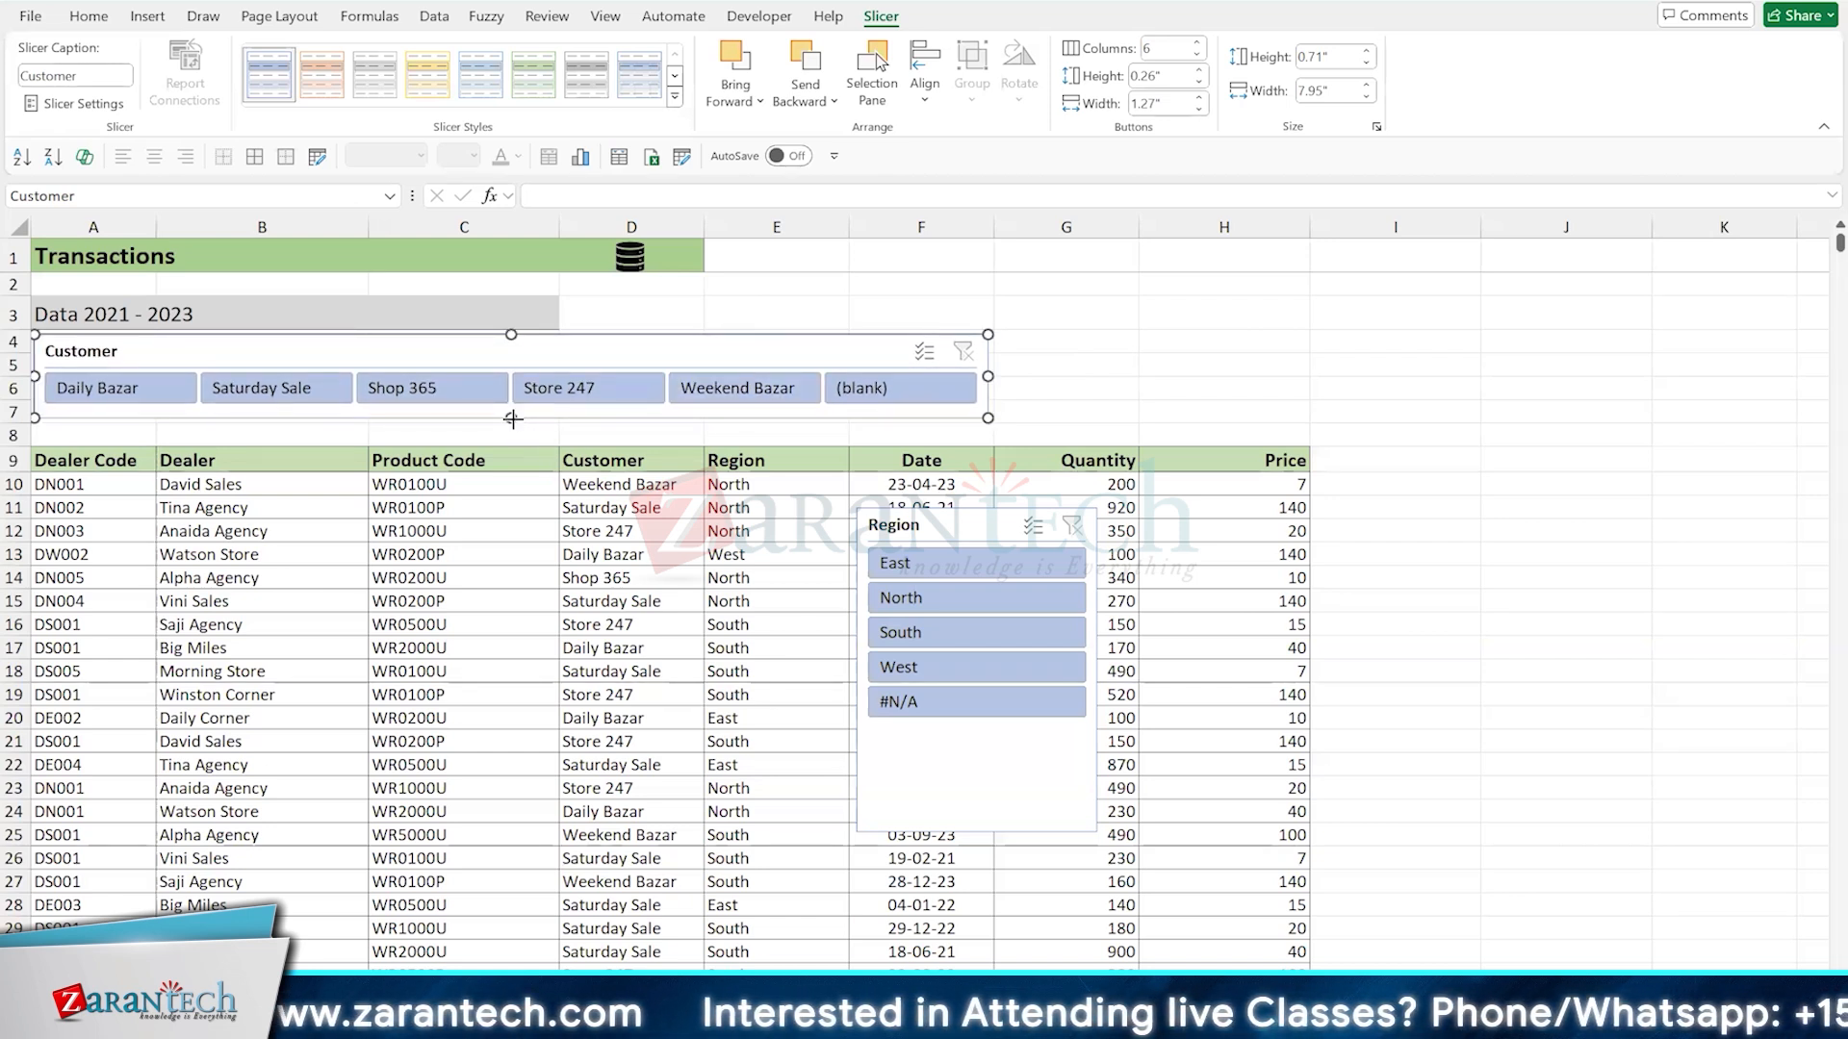
{"action": "mouse_move", "coordinate": [512, 418]}
{"action": "left_mouse_down"}
{"action": "mouse_move", "coordinate": [512, 401]}
{"action": "mouse_move", "coordinate": [511, 420]}
{"action": "left_mouse_up"}
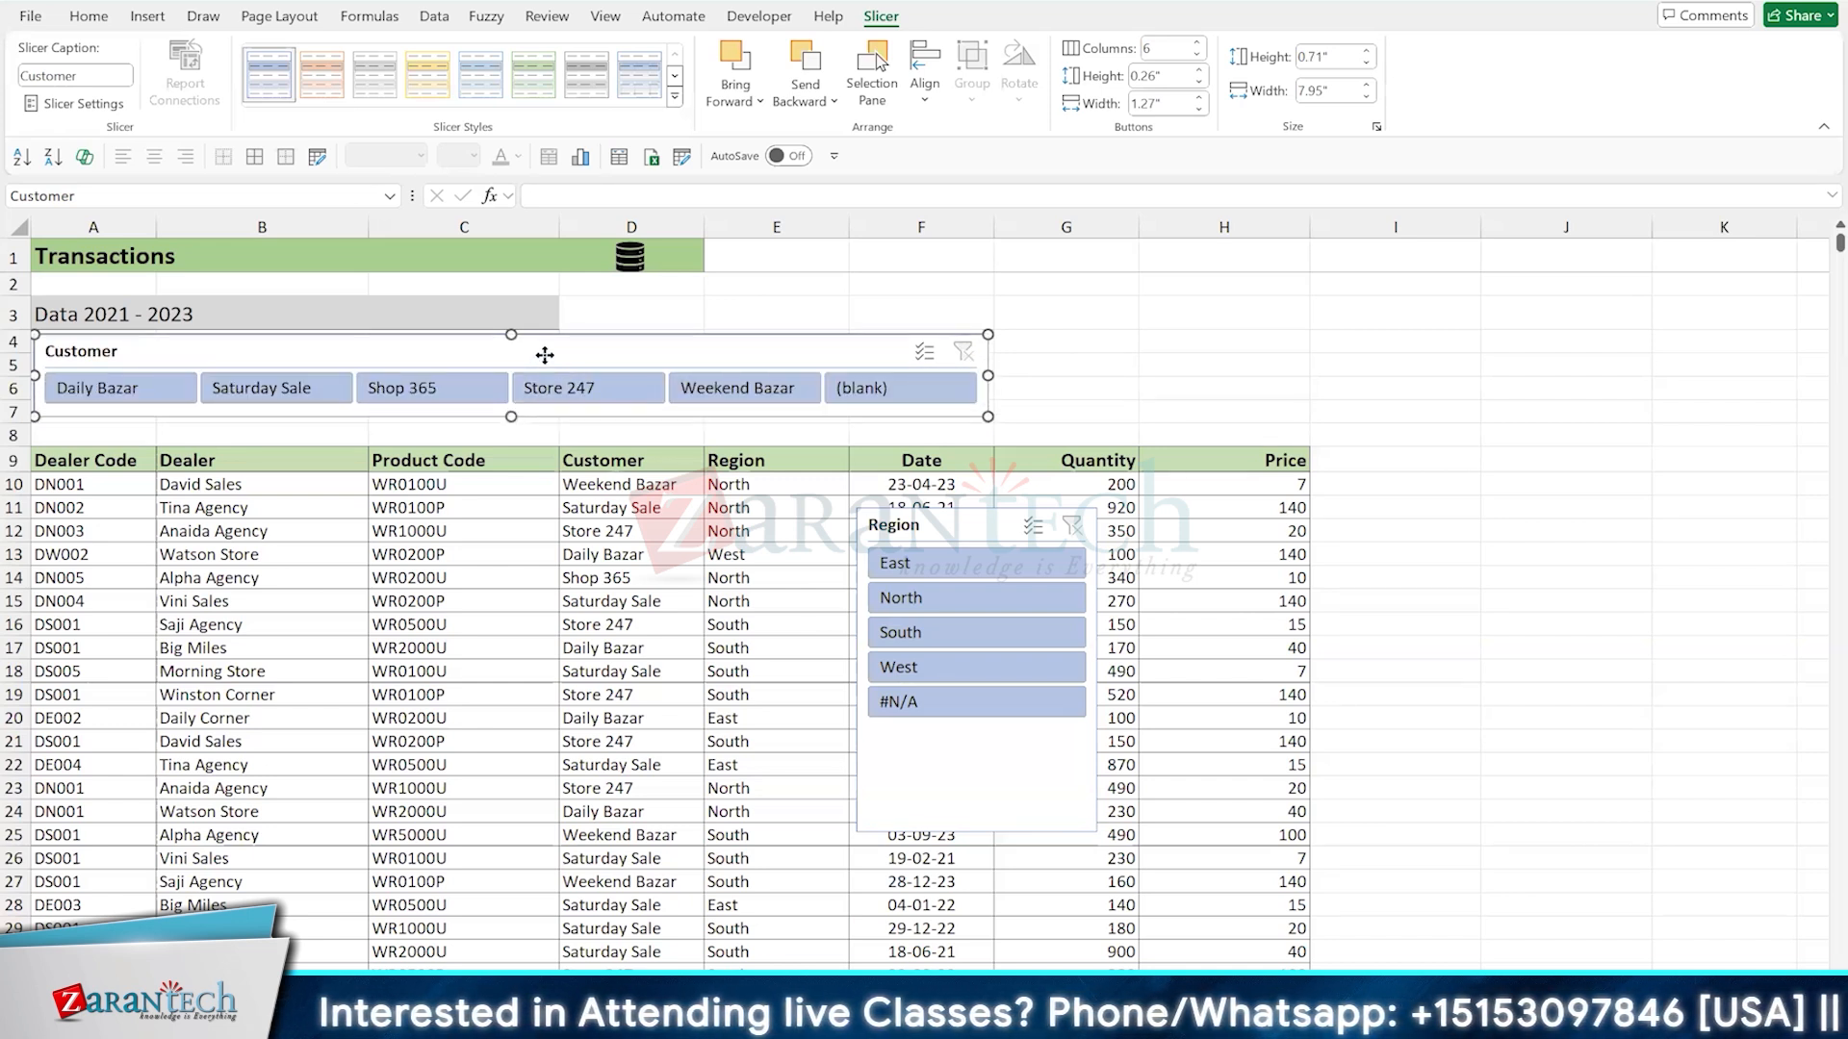
{"action": "left_click_drag", "start_coordinate": [543, 354], "coordinate": [545, 362]}
Move the Region slicer above the Quantity and Price columns and resize it to about 2.5" wide and 1.67" high
{"action": "left_click_drag", "start_coordinate": [952, 794], "coordinate": [1077, 571]}
{"action": "left_click_drag", "start_coordinate": [992, 770], "coordinate": [1116, 511]}
{"action": "left_click_drag", "start_coordinate": [1238, 564], "coordinate": [1297, 436]}
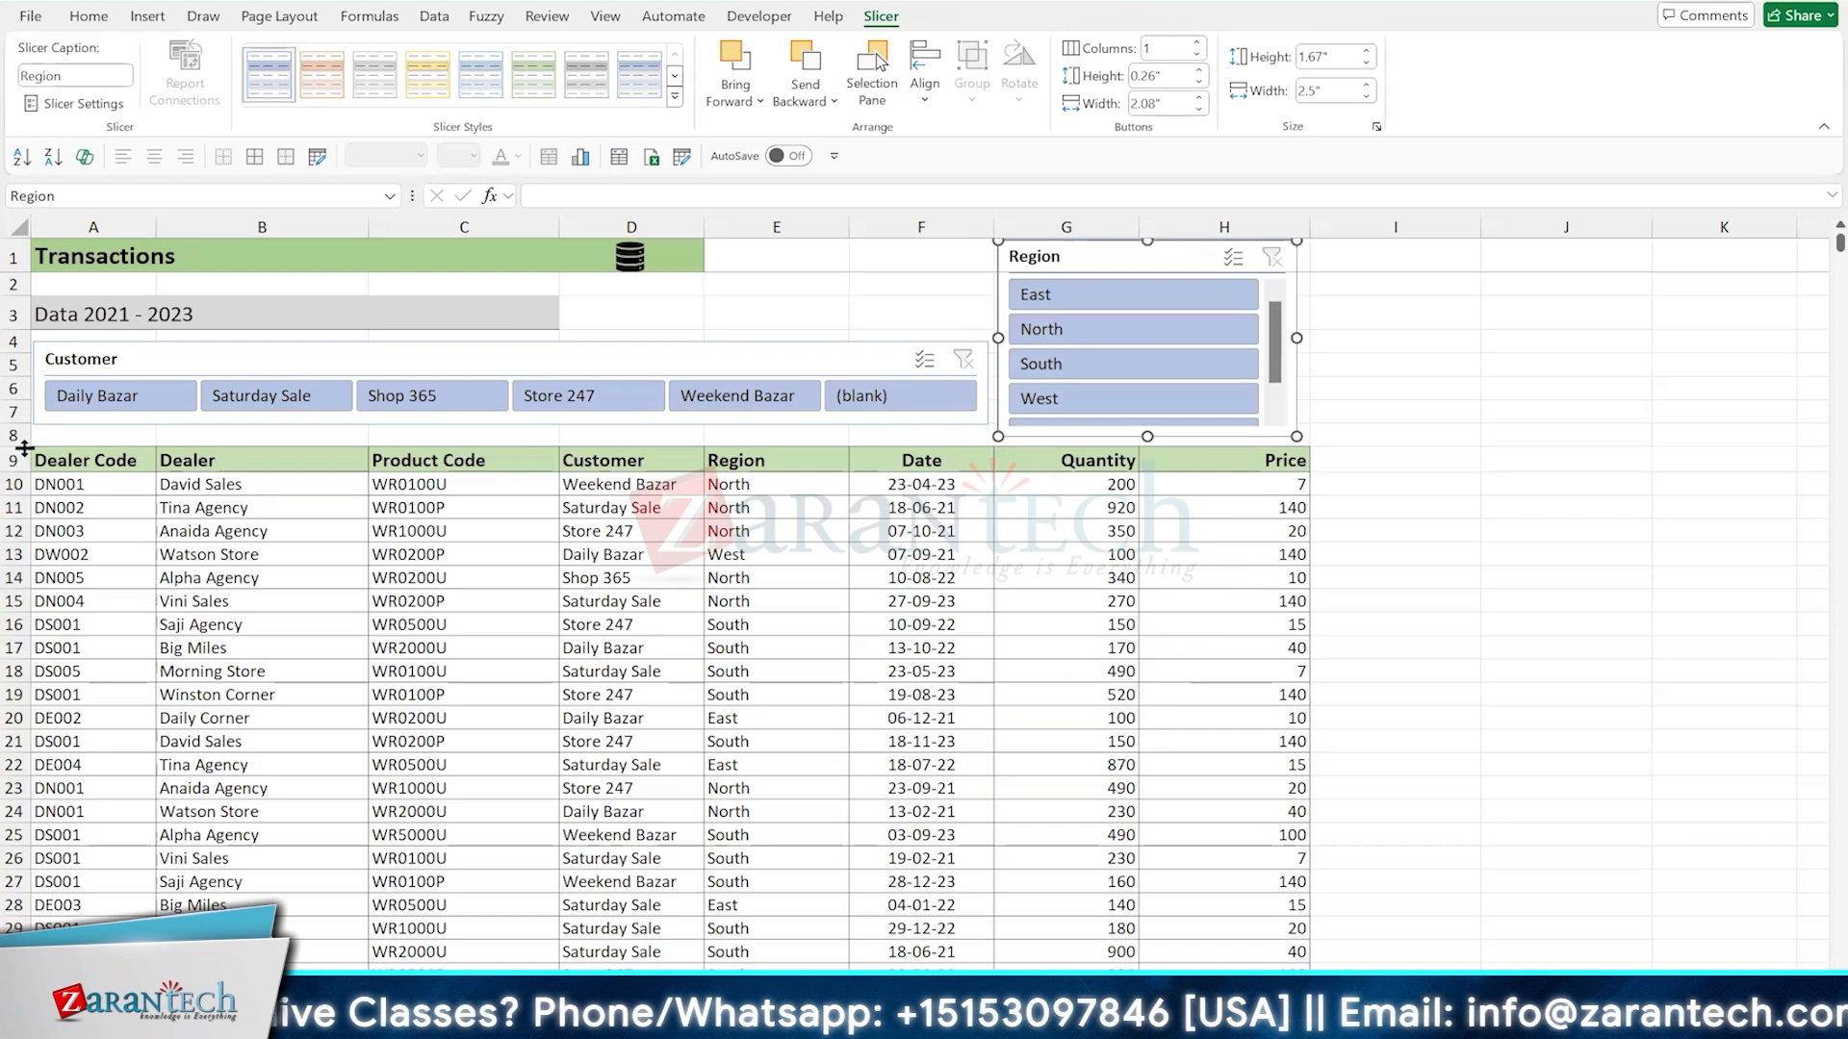
Make row 8 taller and adjust the Region slicer above it to a height of about 1.69"
{"action": "left_click_drag", "start_coordinate": [24, 448], "coordinate": [24, 466]}
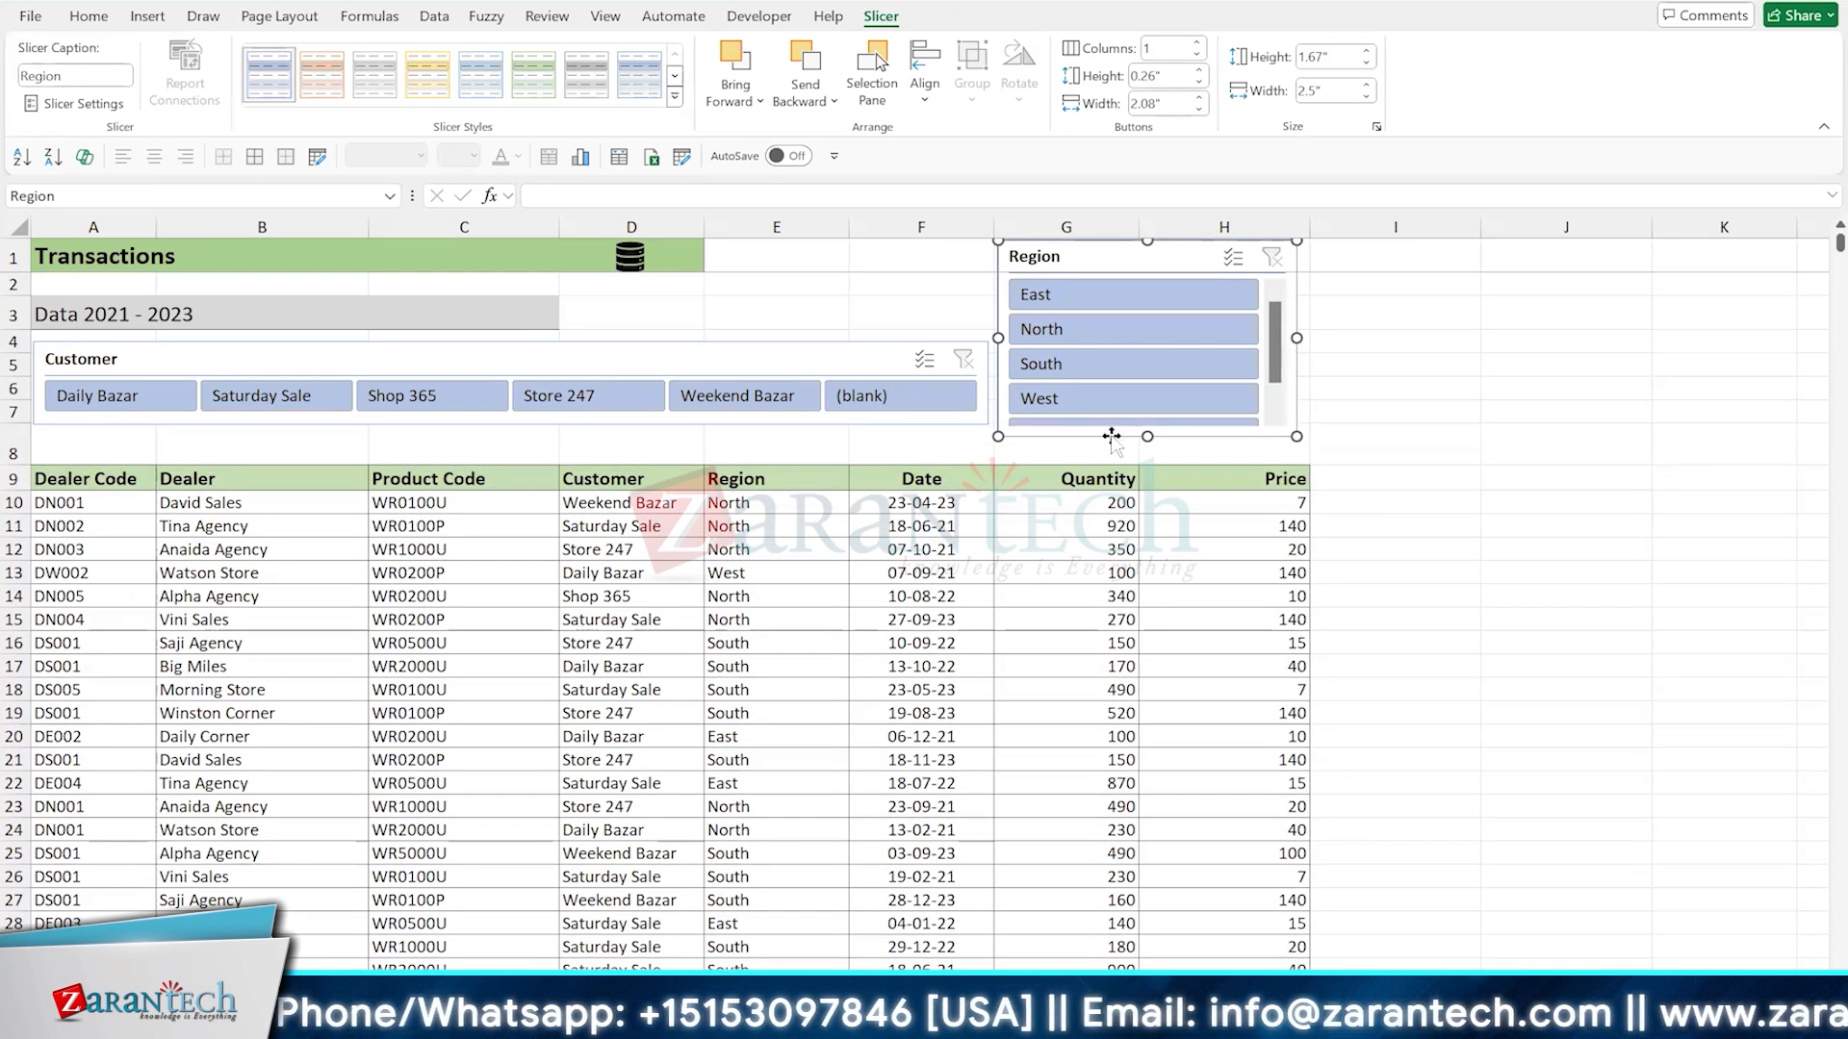
{"action": "left_click_drag", "start_coordinate": [1146, 439], "coordinate": [1143, 459]}
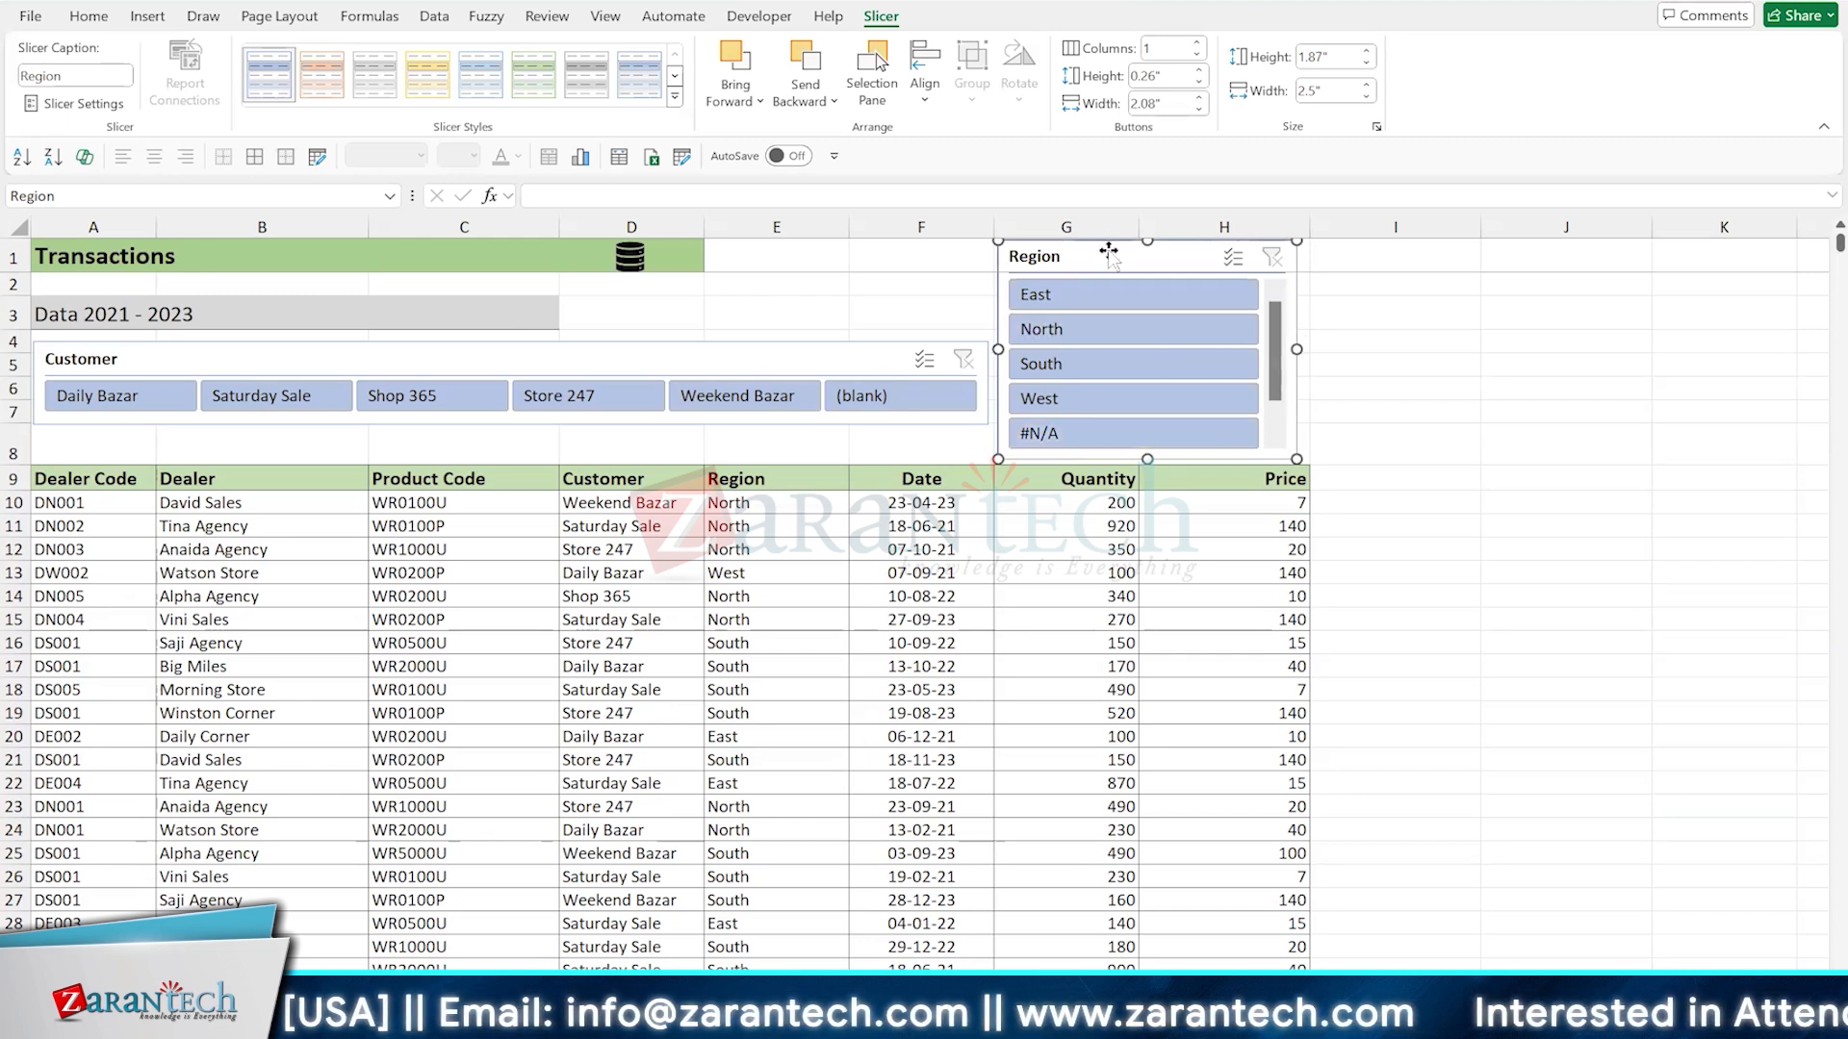
{"action": "left_click_drag", "start_coordinate": [1116, 263], "coordinate": [1121, 264]}
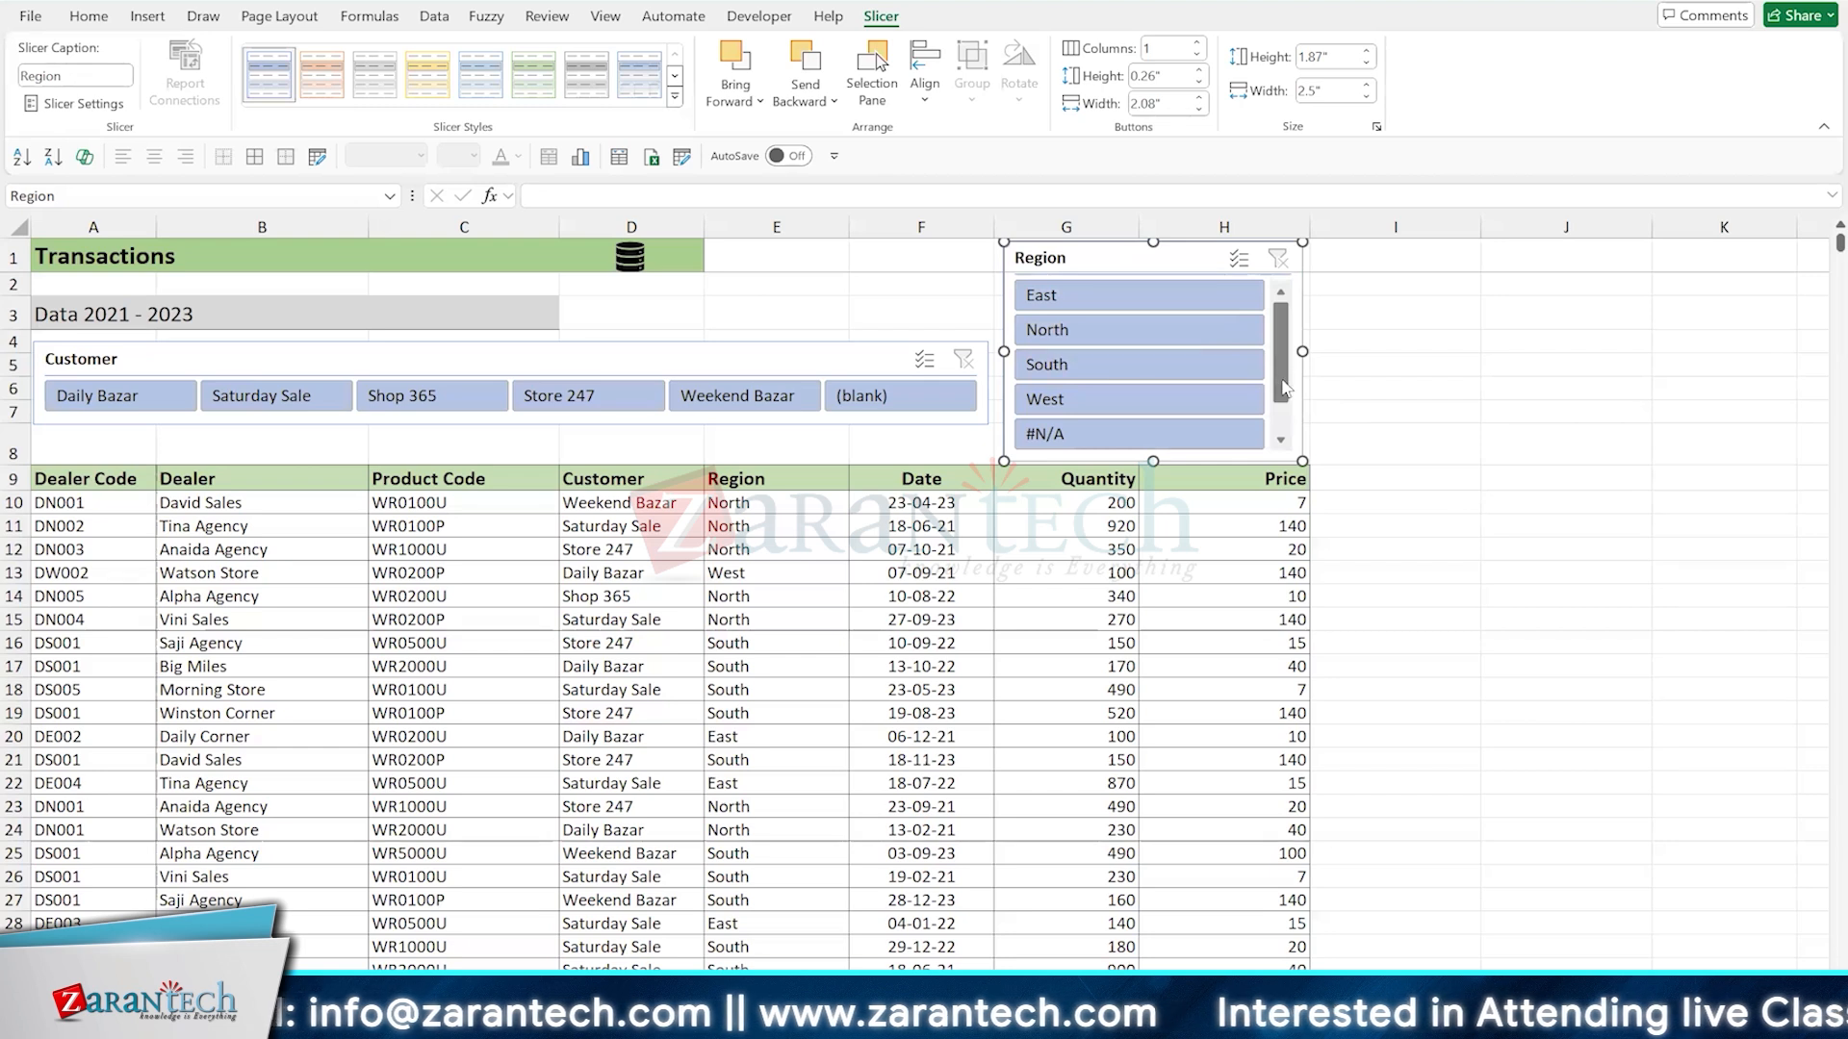
{"action": "left_click", "coordinate": [1281, 441]}
{"action": "scroll", "coordinate": [1281, 441], "scroll_direction": "up", "scroll_amount": 1}
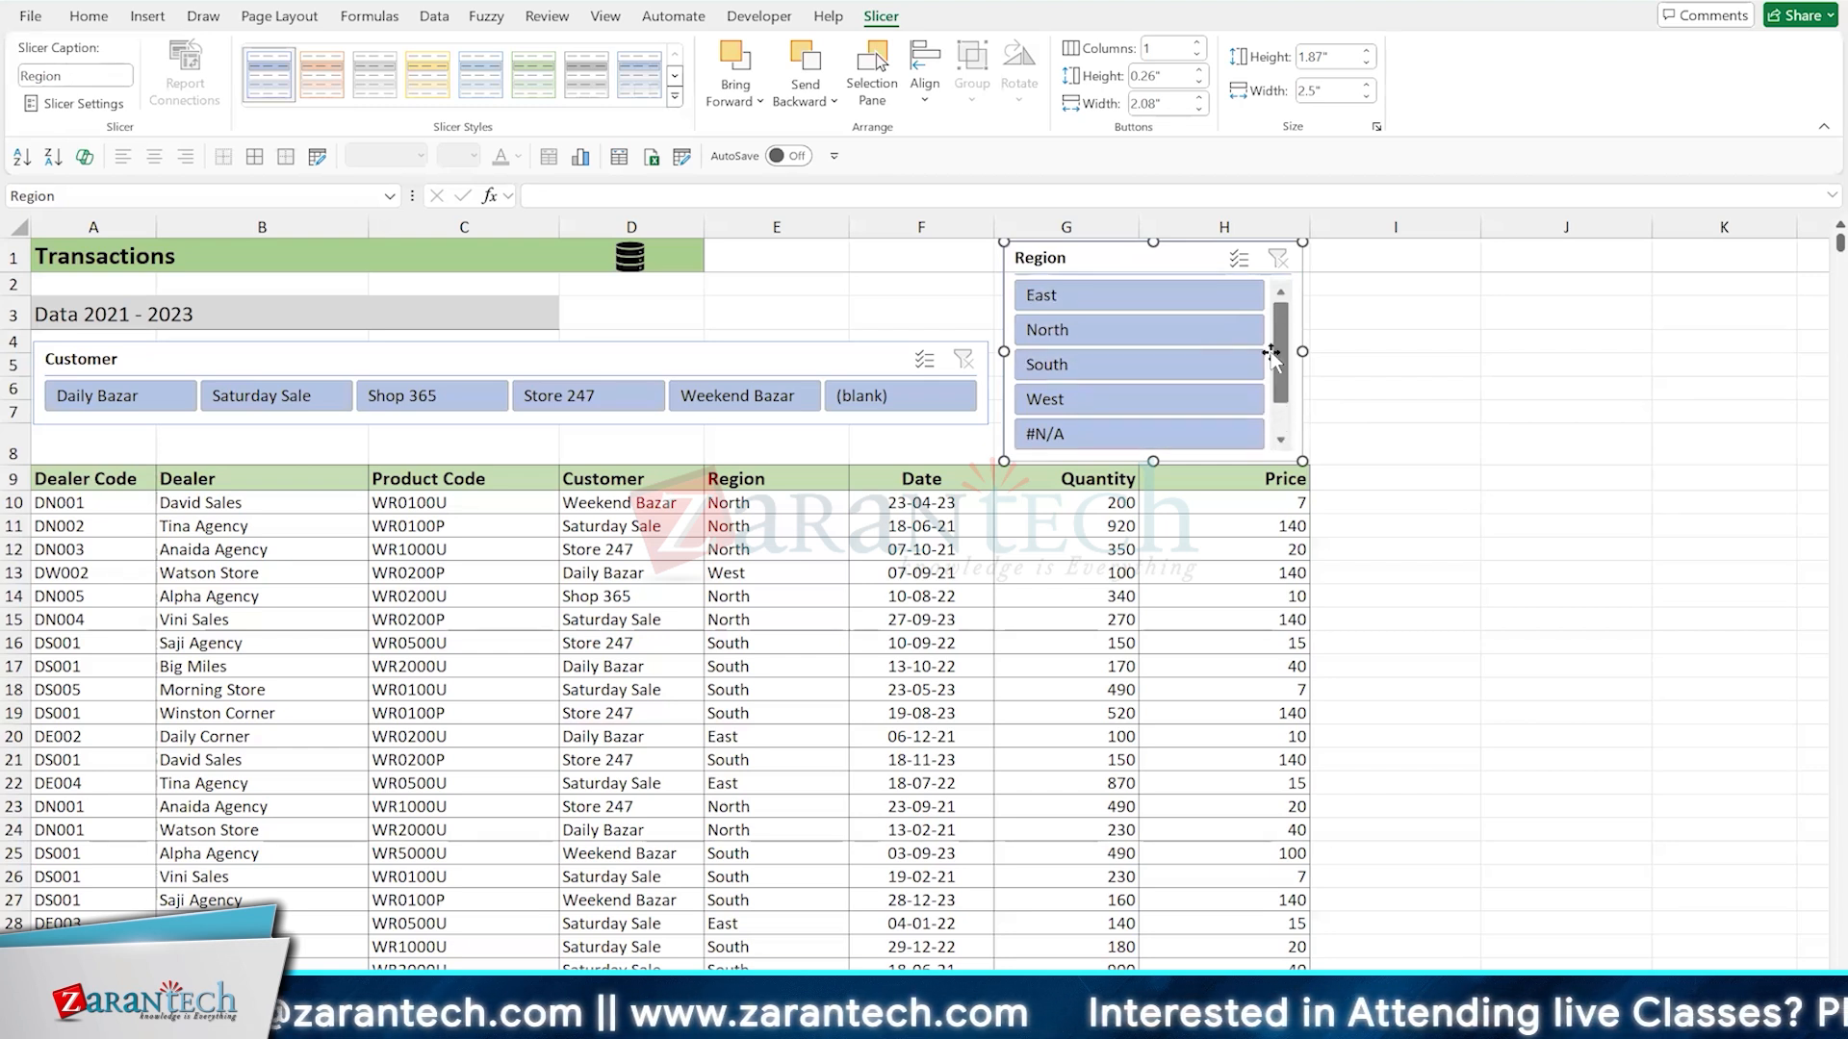
{"action": "left_click_drag", "start_coordinate": [1158, 461], "coordinate": [1157, 439]}
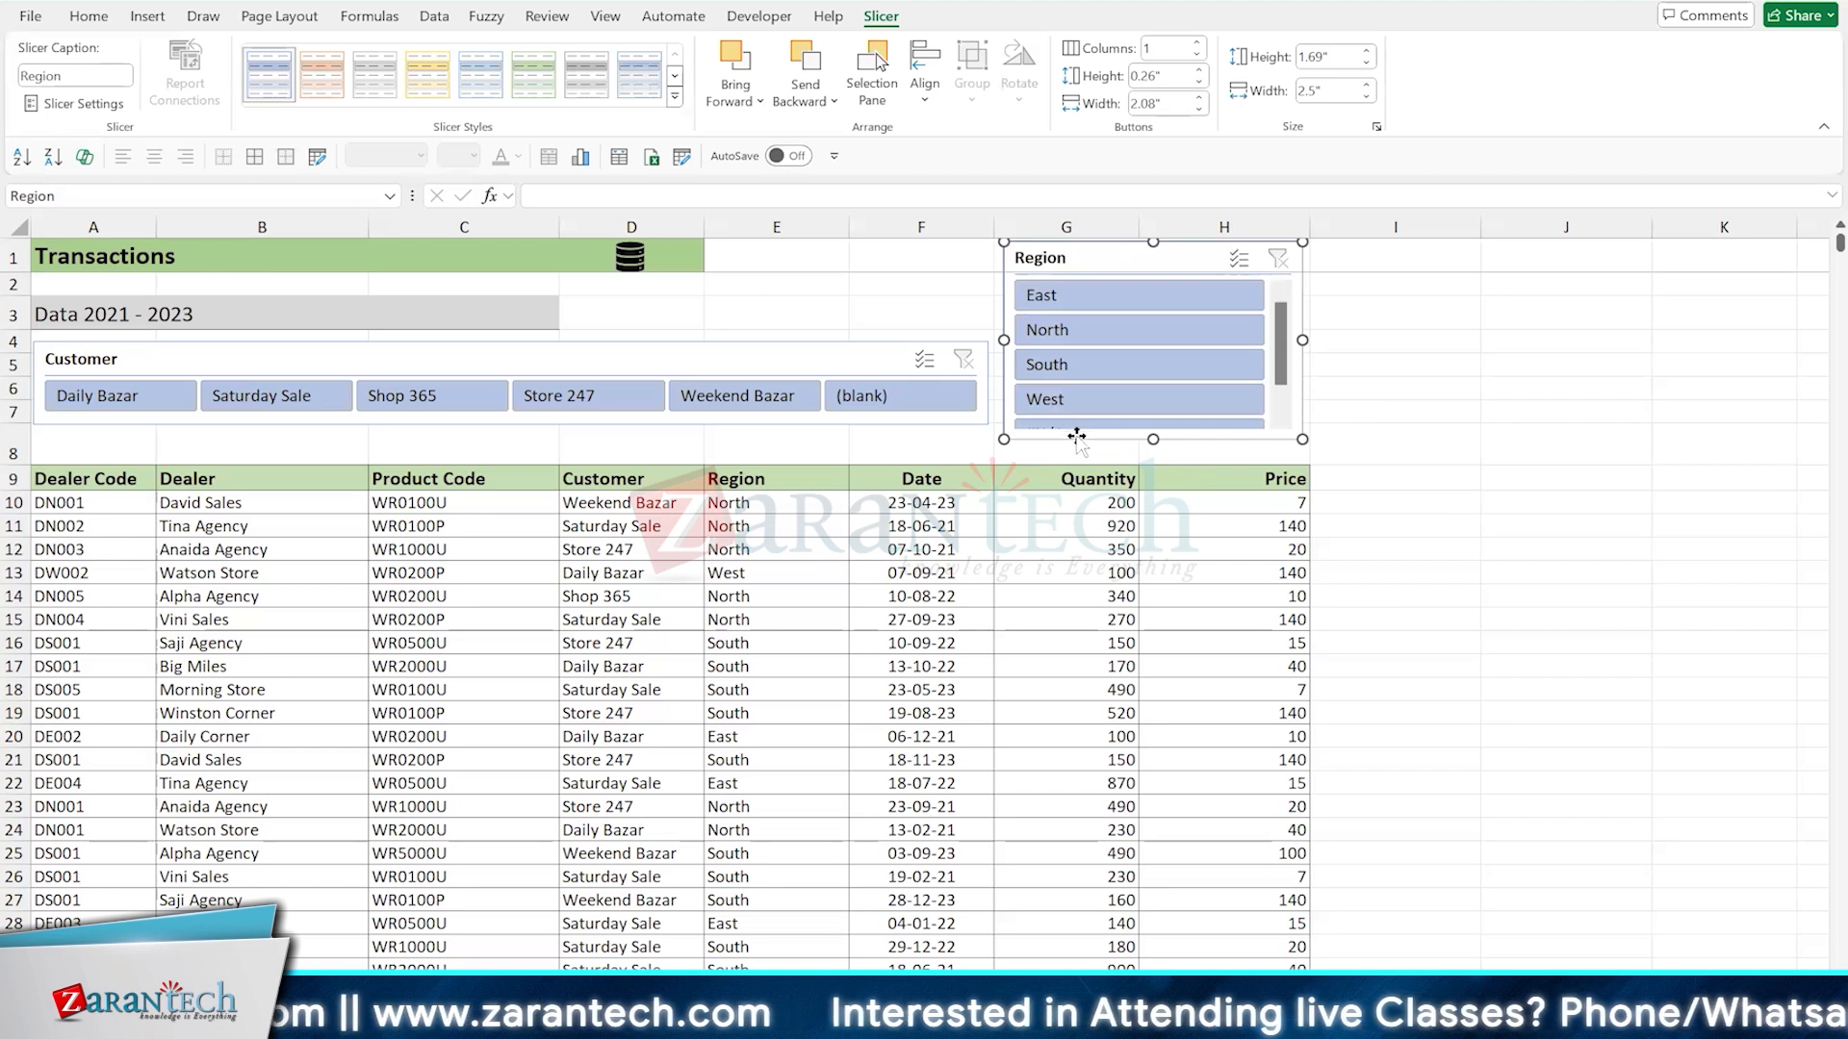
Turn on the filter buttons for the qData table and check the values in the Customer filter list
{"action": "left_click", "coordinate": [603, 525]}
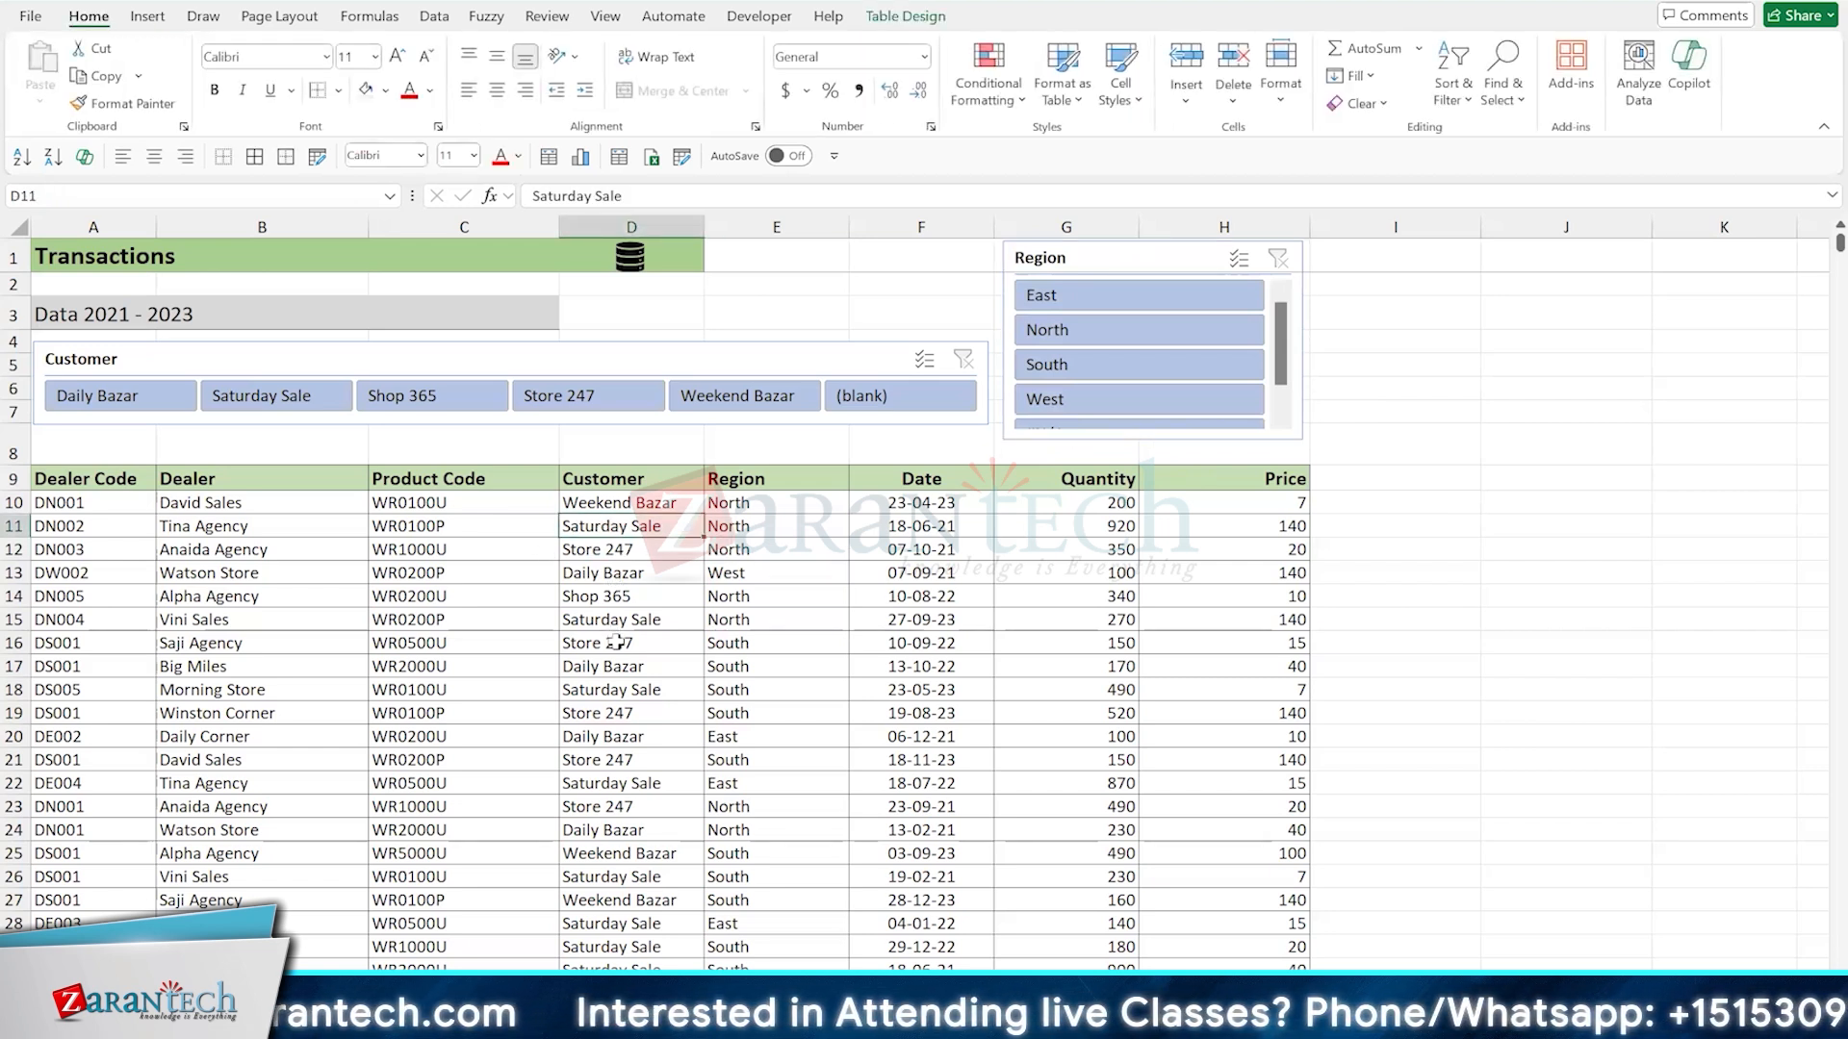
{"action": "left_click", "coordinate": [614, 641]}
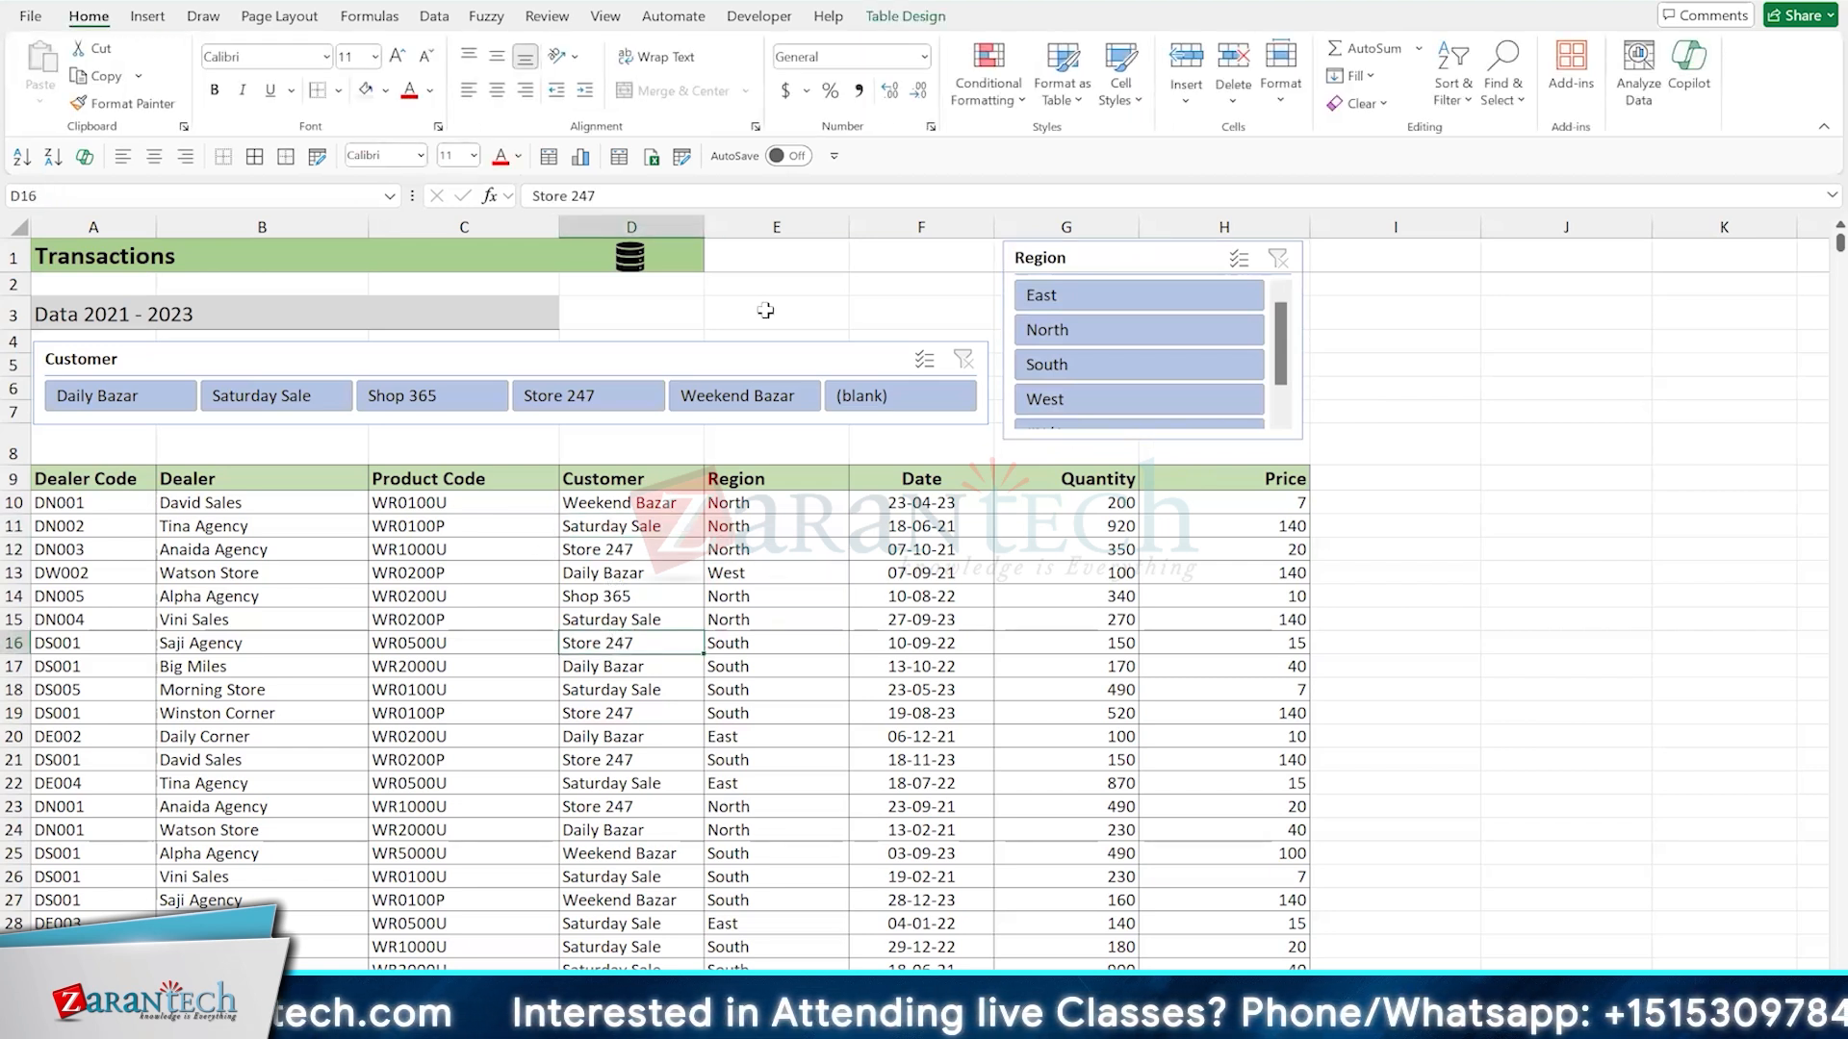
{"action": "left_click", "coordinate": [904, 17]}
{"action": "left_click", "coordinate": [888, 49]}
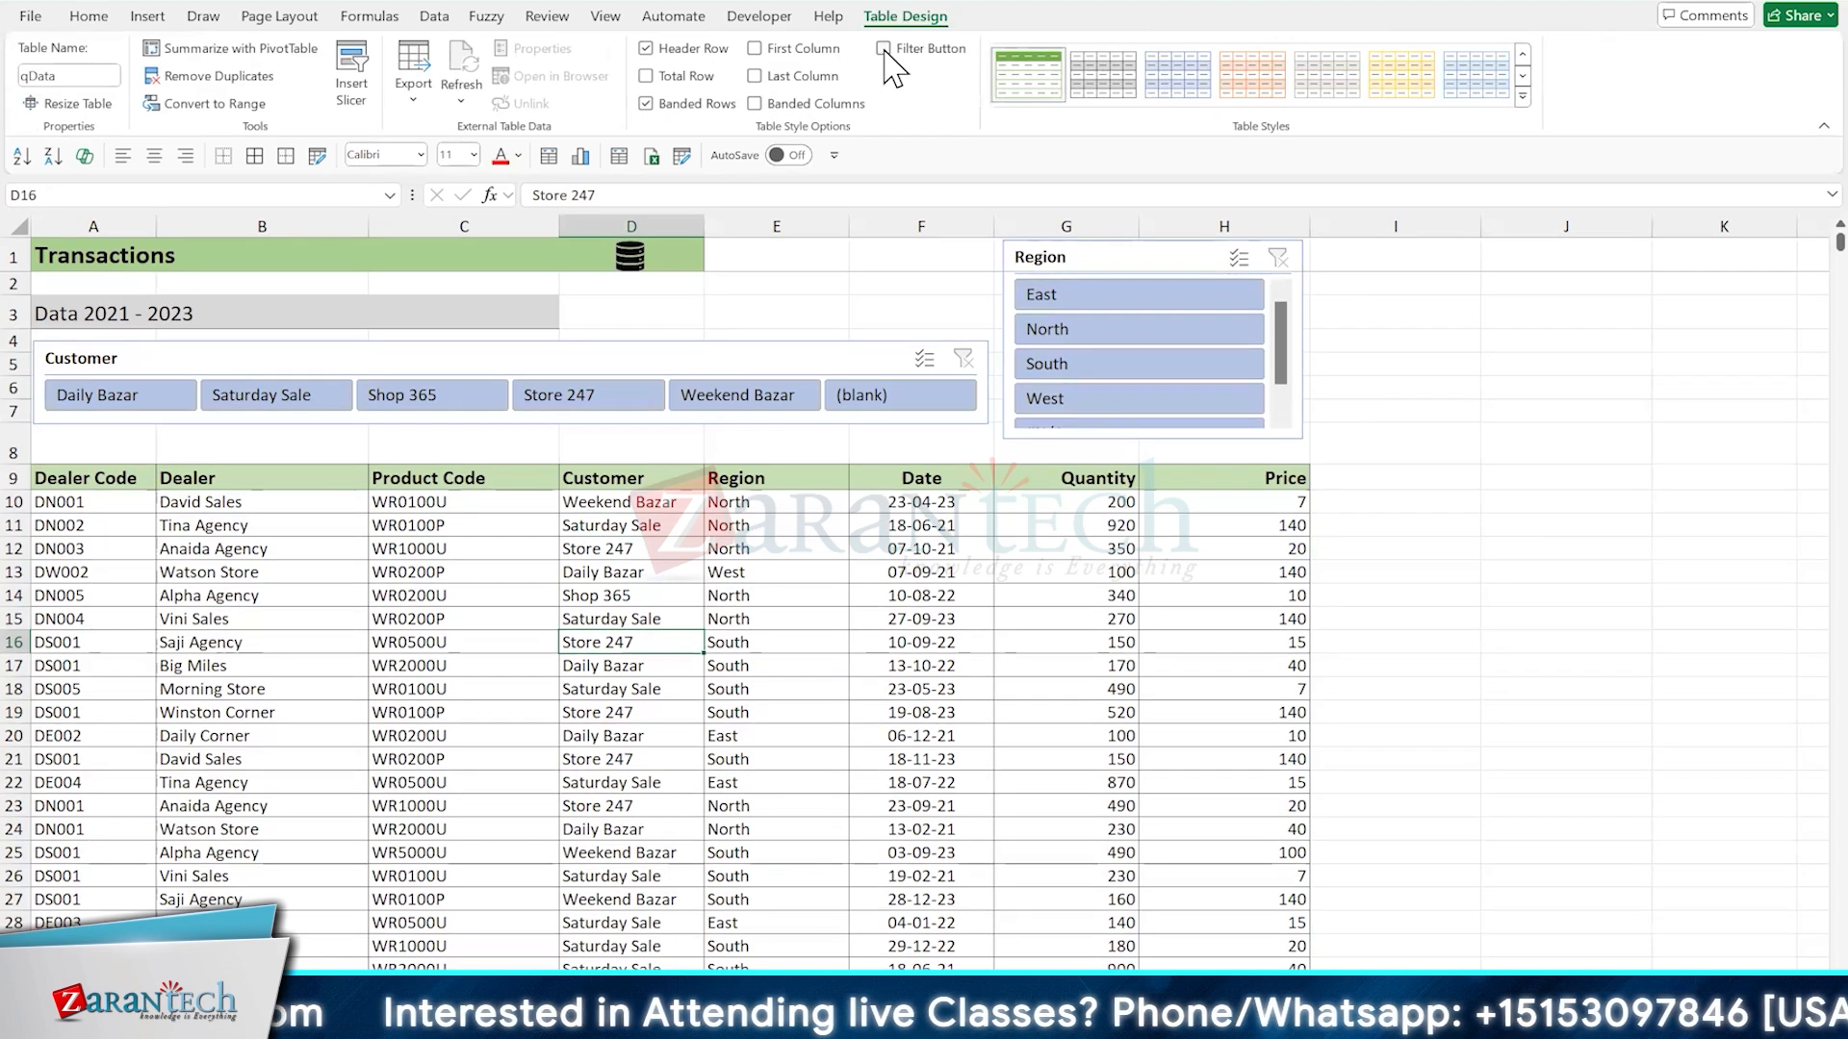
{"action": "left_click", "coordinate": [685, 483]}
{"action": "left_click", "coordinate": [693, 478]}
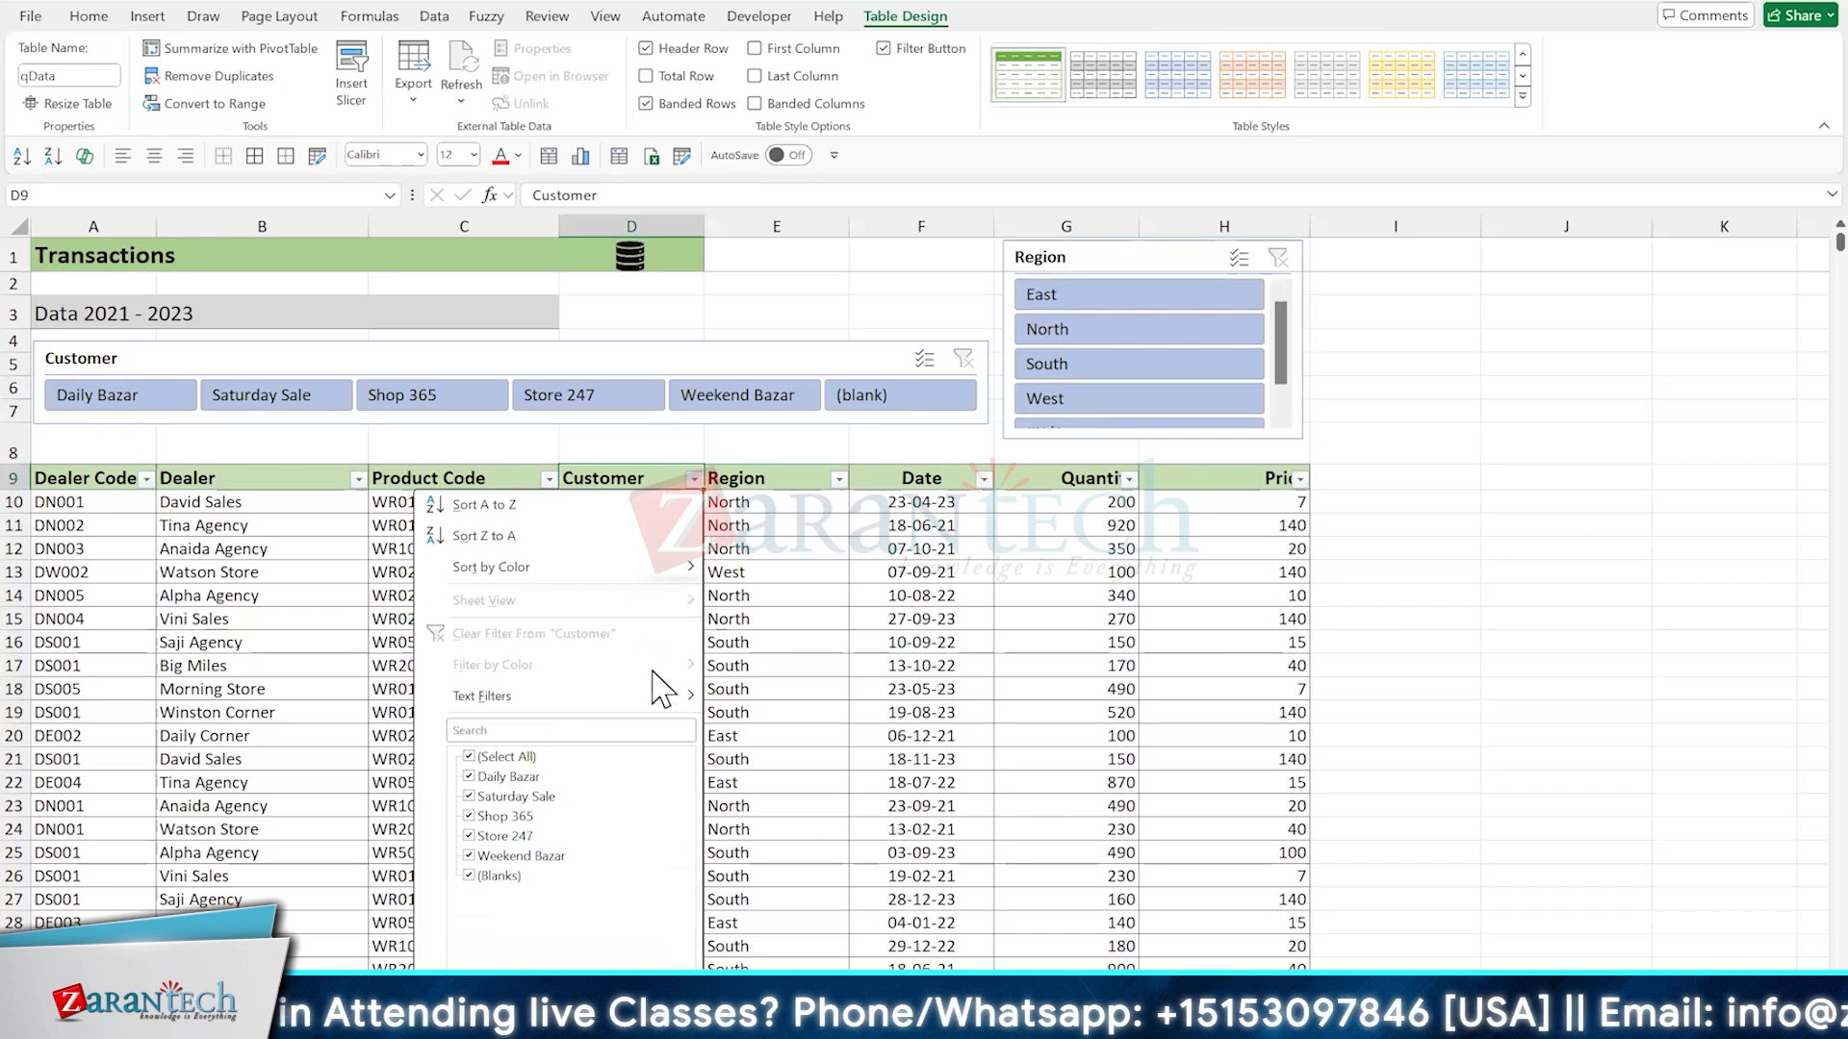
{"action": "left_click", "coordinate": [825, 616]}
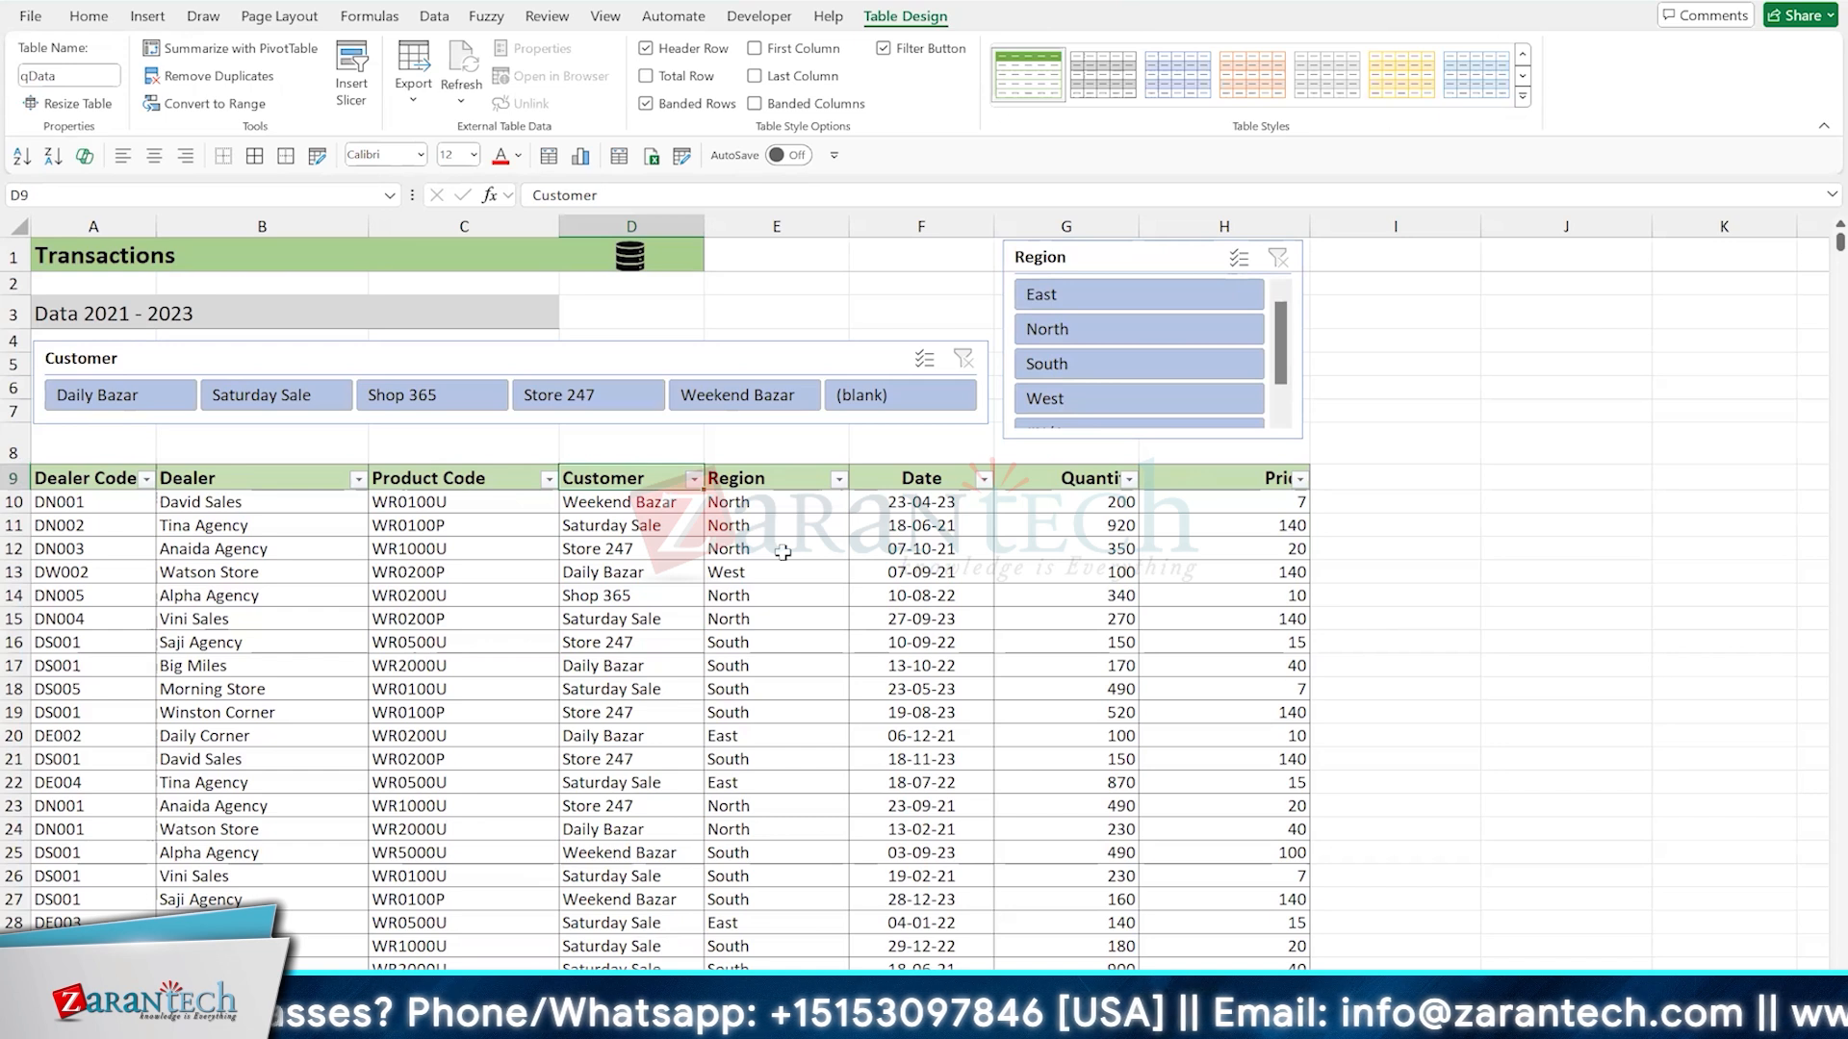
Filter the Customer column to show only blanks by searching its filter list for "bl"
{"action": "key", "text": "Down"}
{"action": "key", "text": "Down"}
{"action": "key", "text": "Up"}
{"action": "key", "text": "Up"}
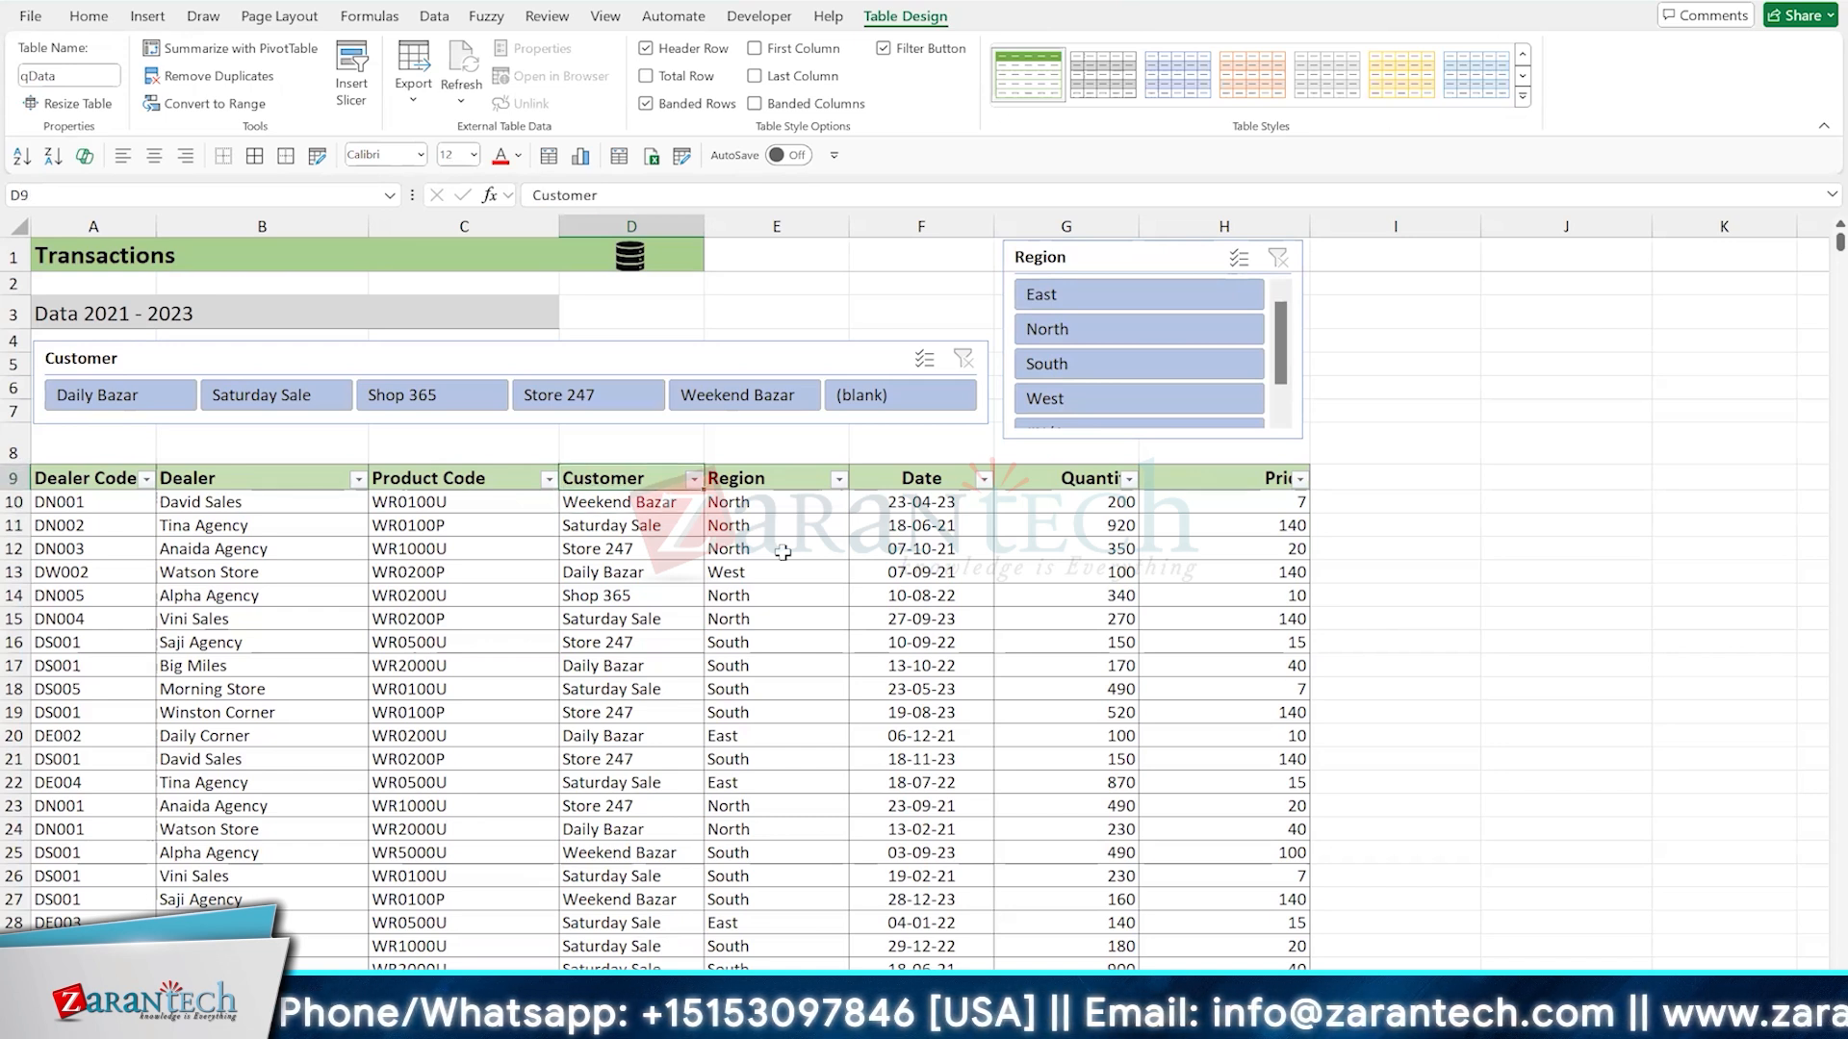
{"action": "key", "text": "alt+Down"}
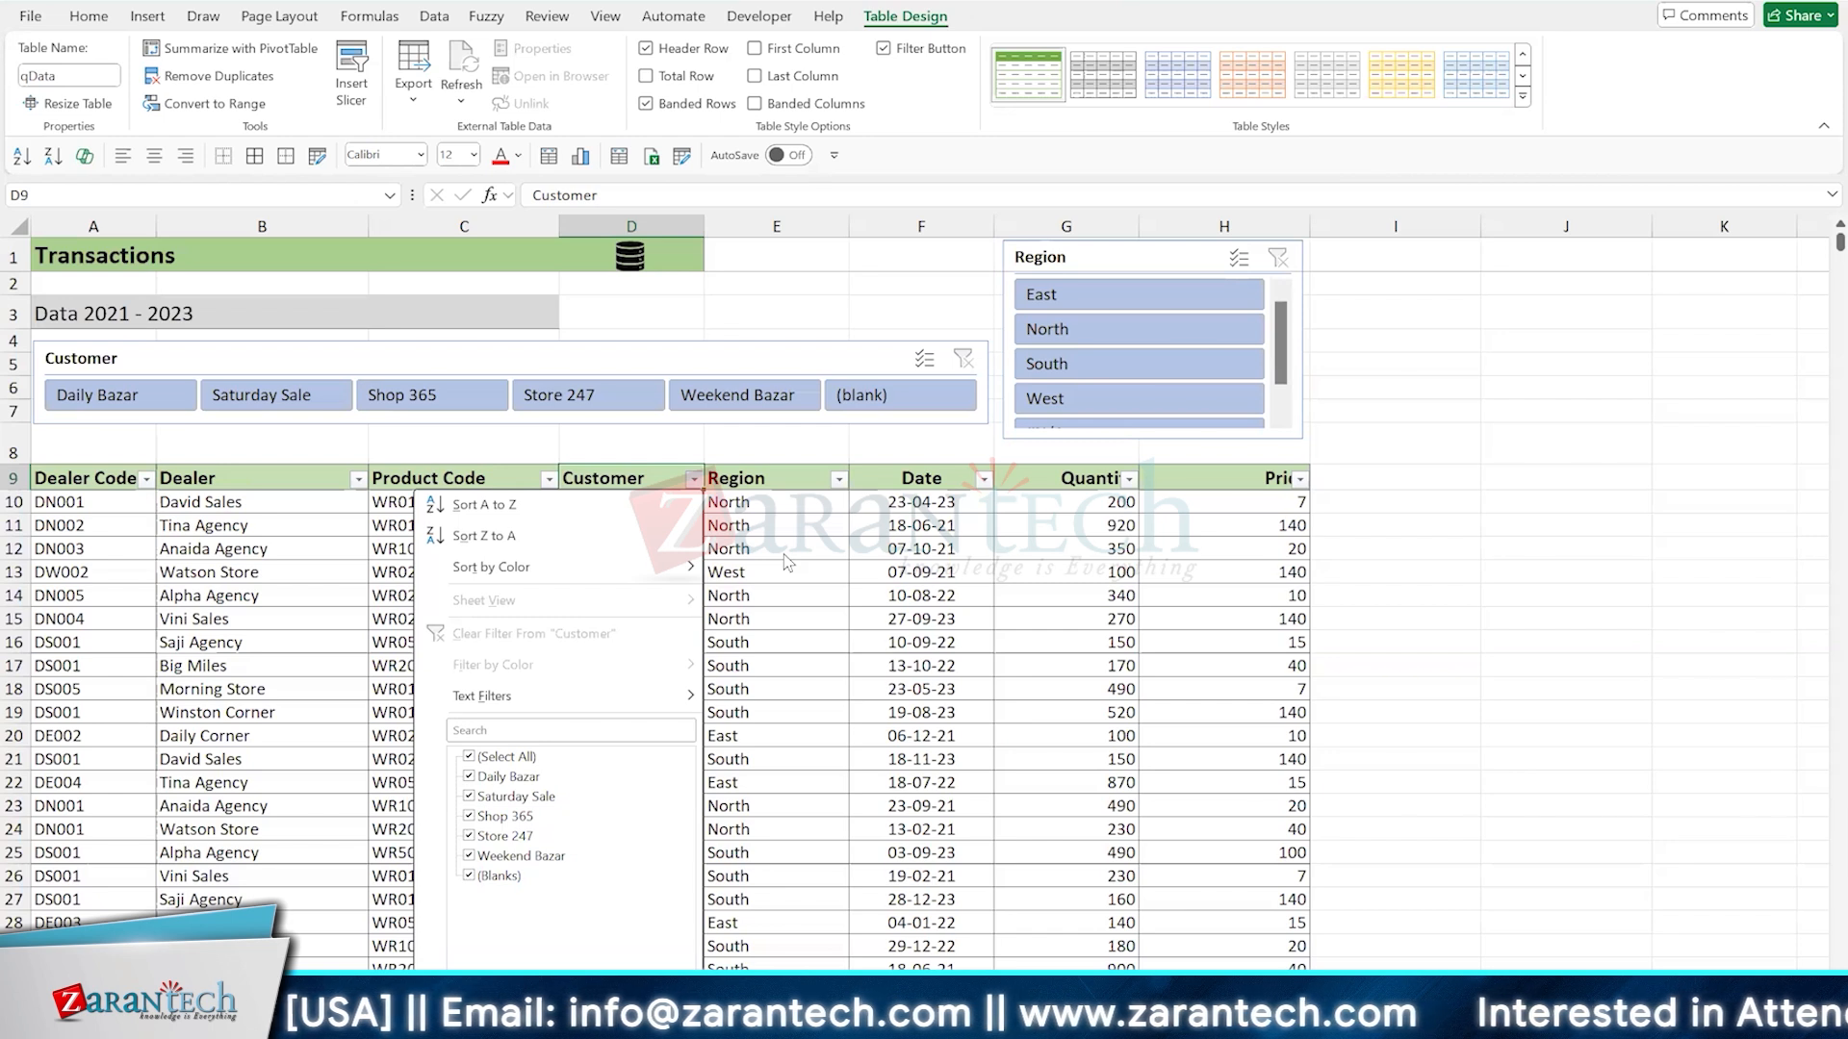
{"action": "key", "text": "e"}
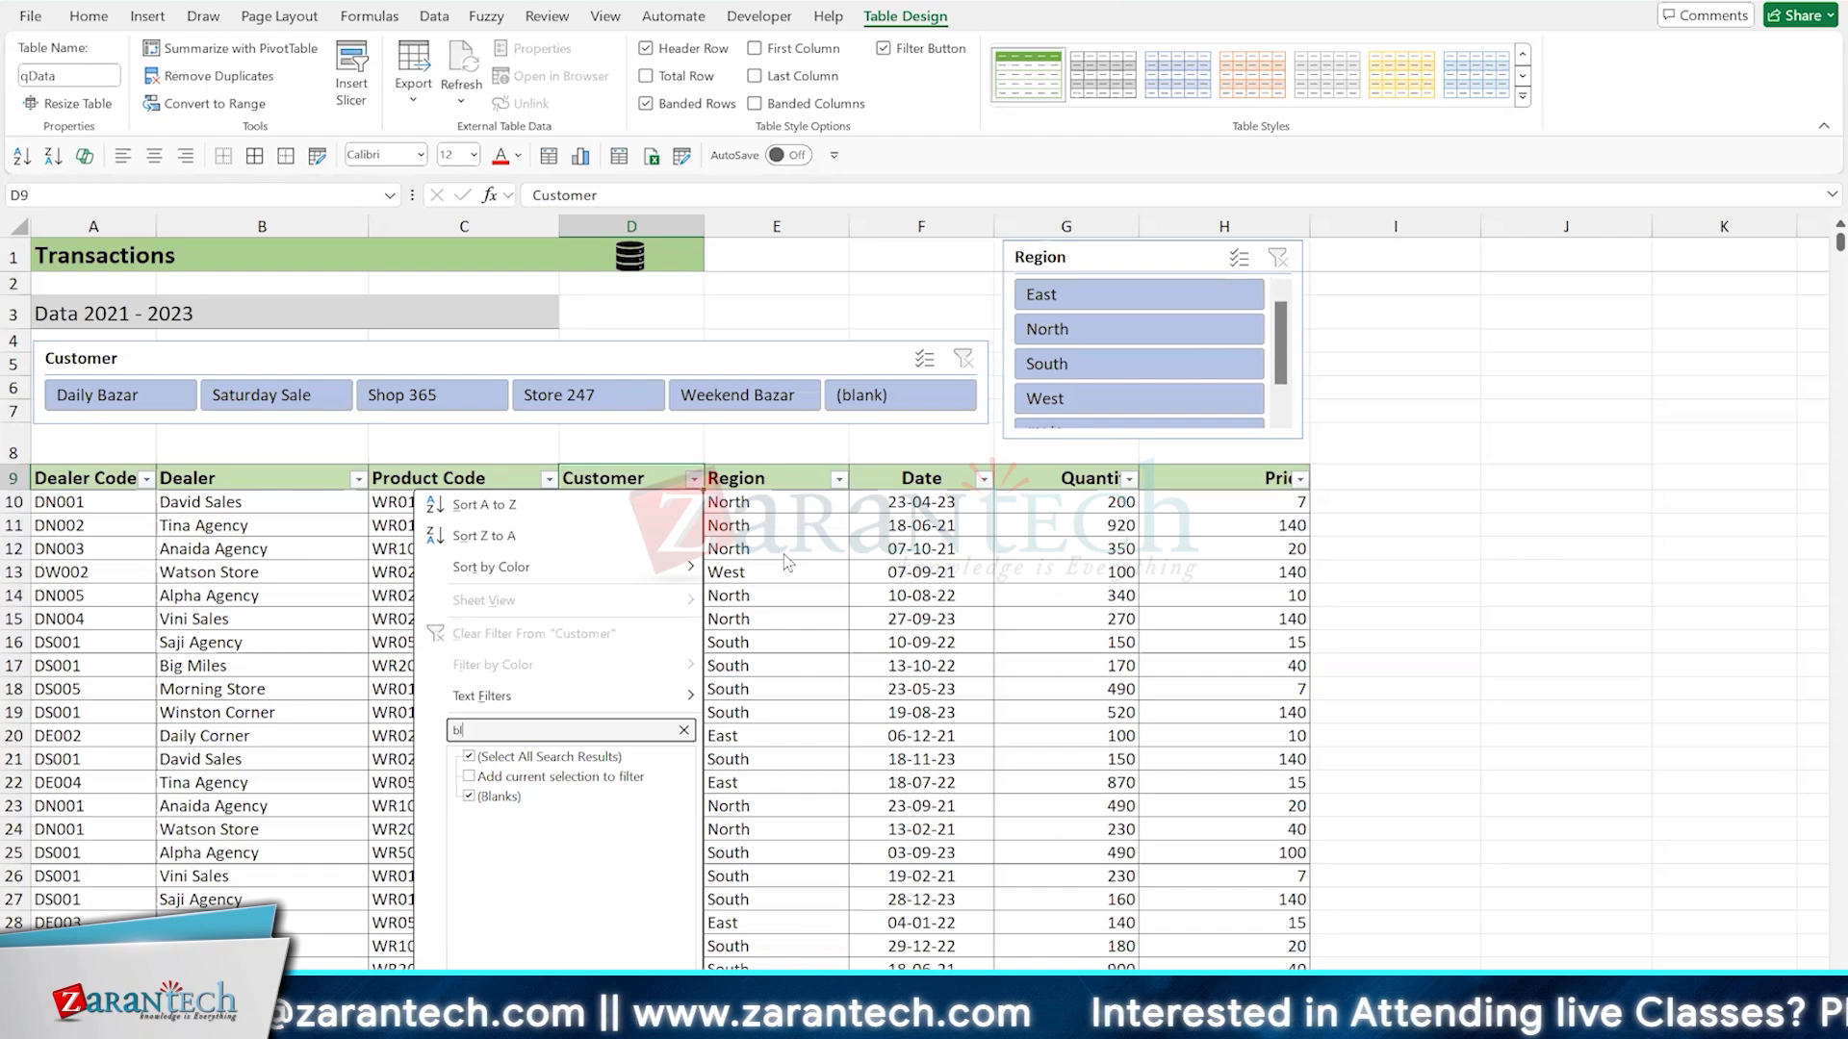
{"action": "key", "text": "Return"}
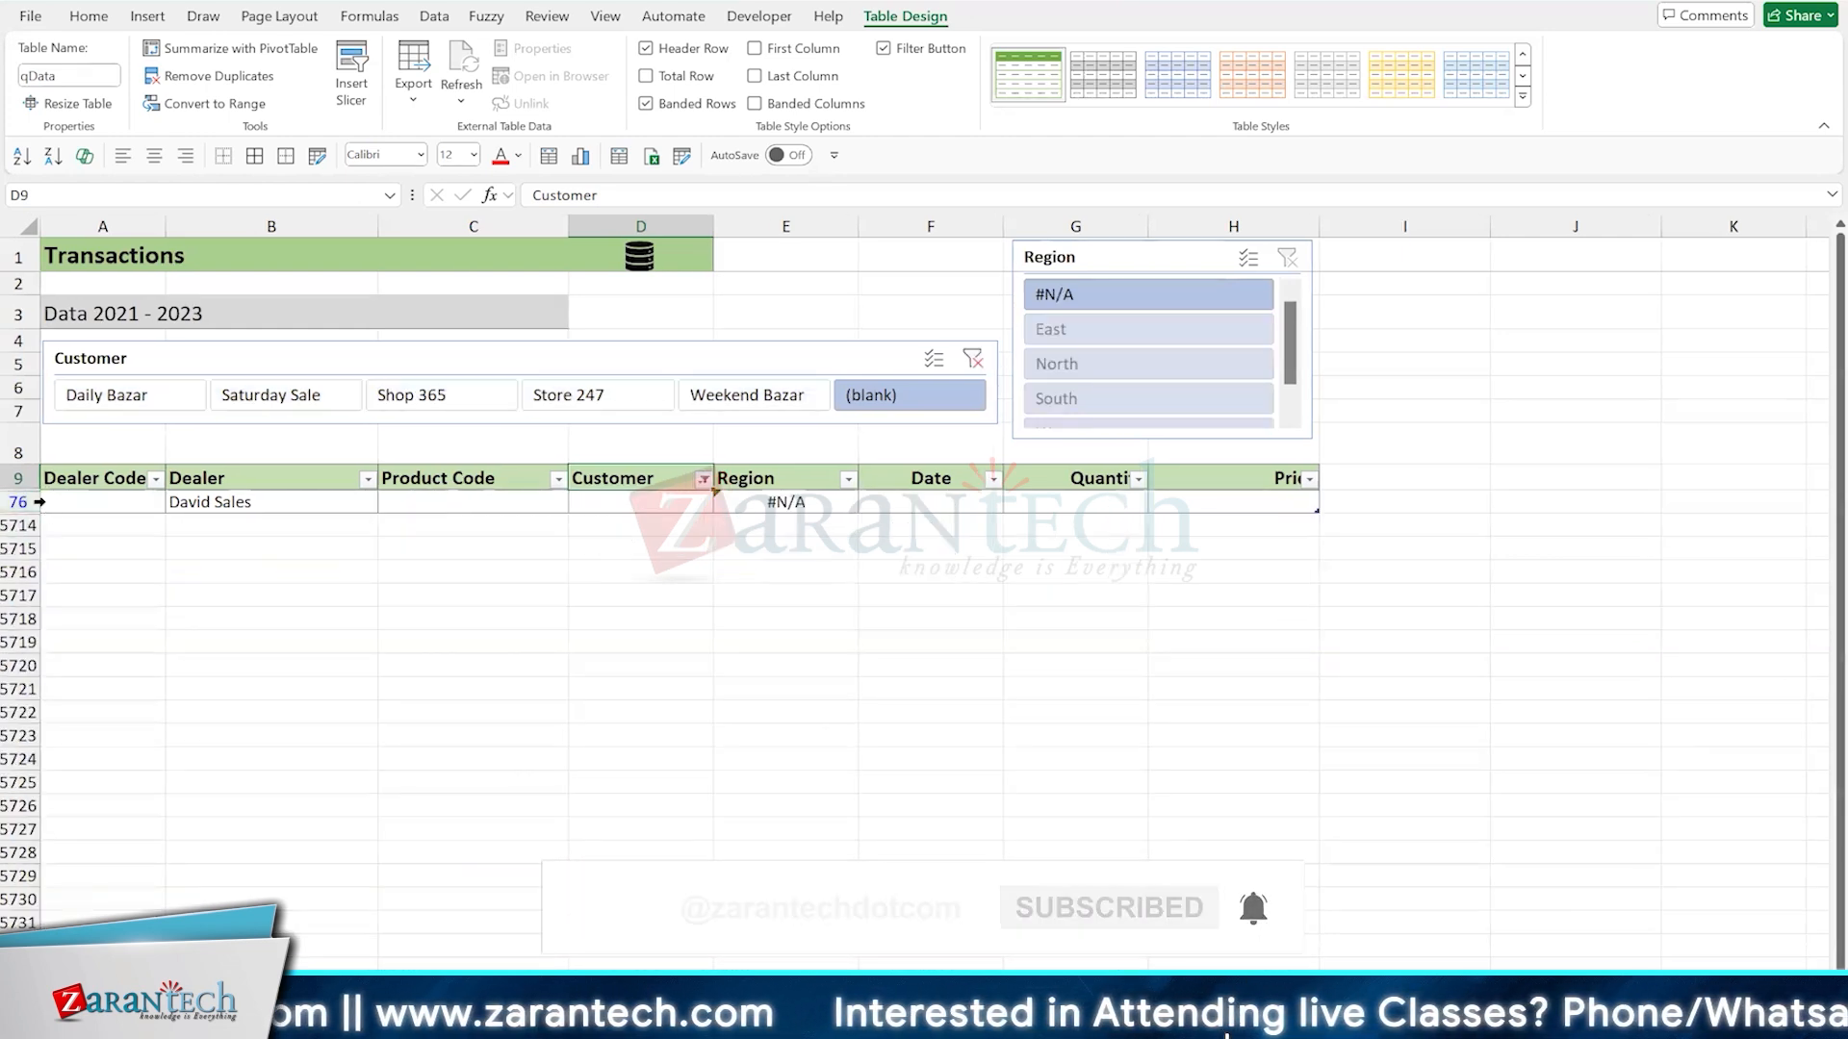
Delete the entire sheet row with the blank customer and clear the filter from the Customer column
{"action": "left_click", "coordinate": [58, 508]}
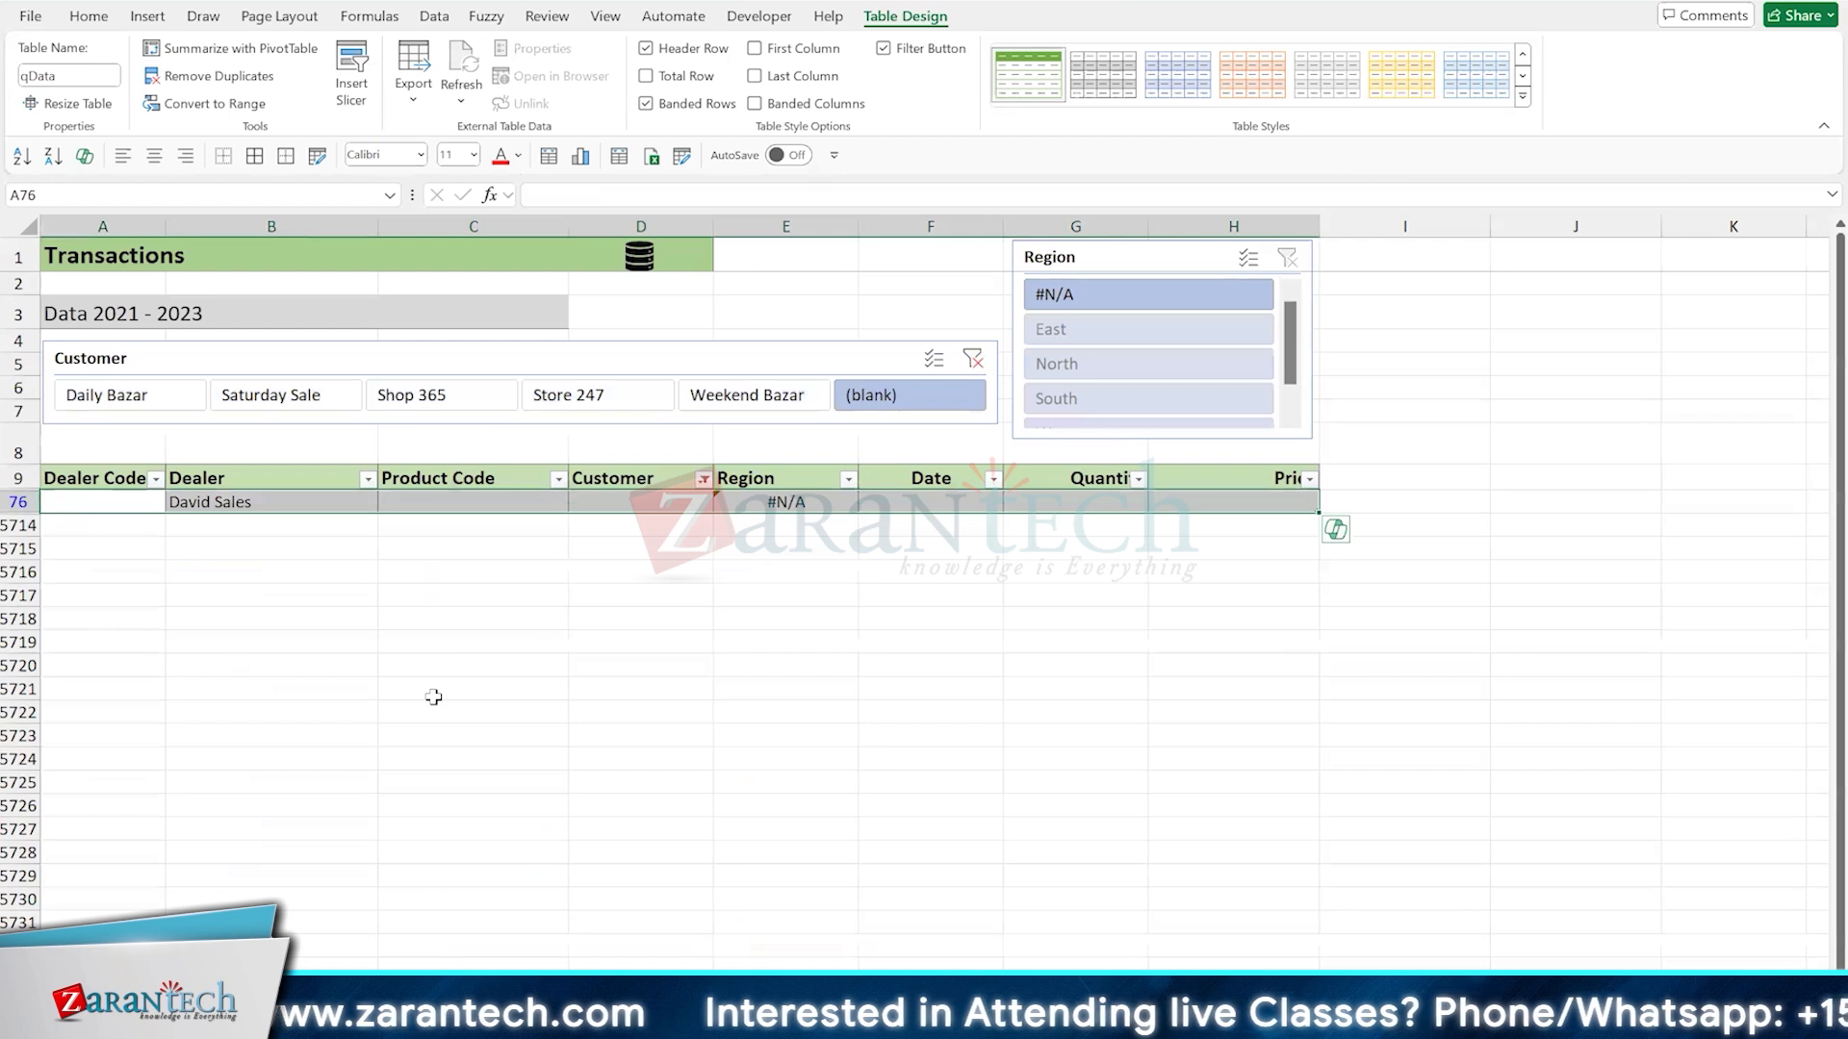
{"action": "key", "text": "ctrl+minus"}
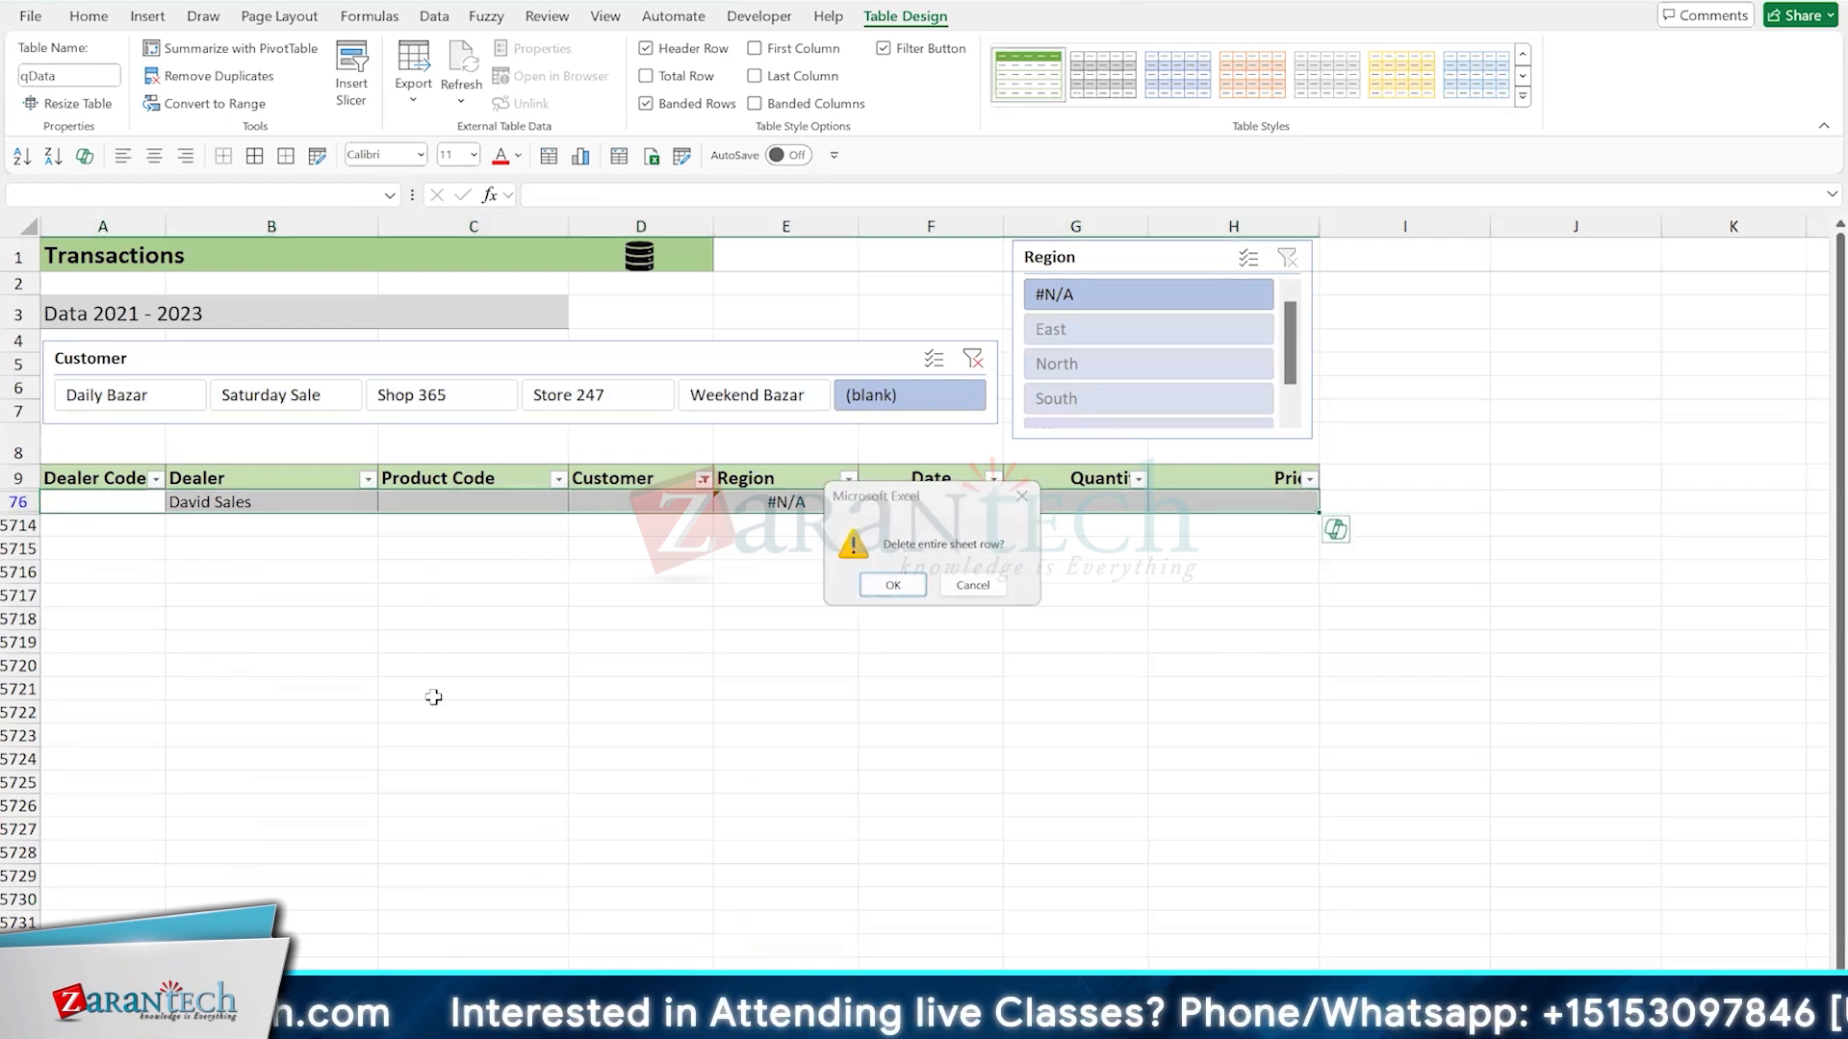
{"action": "key", "text": "Return"}
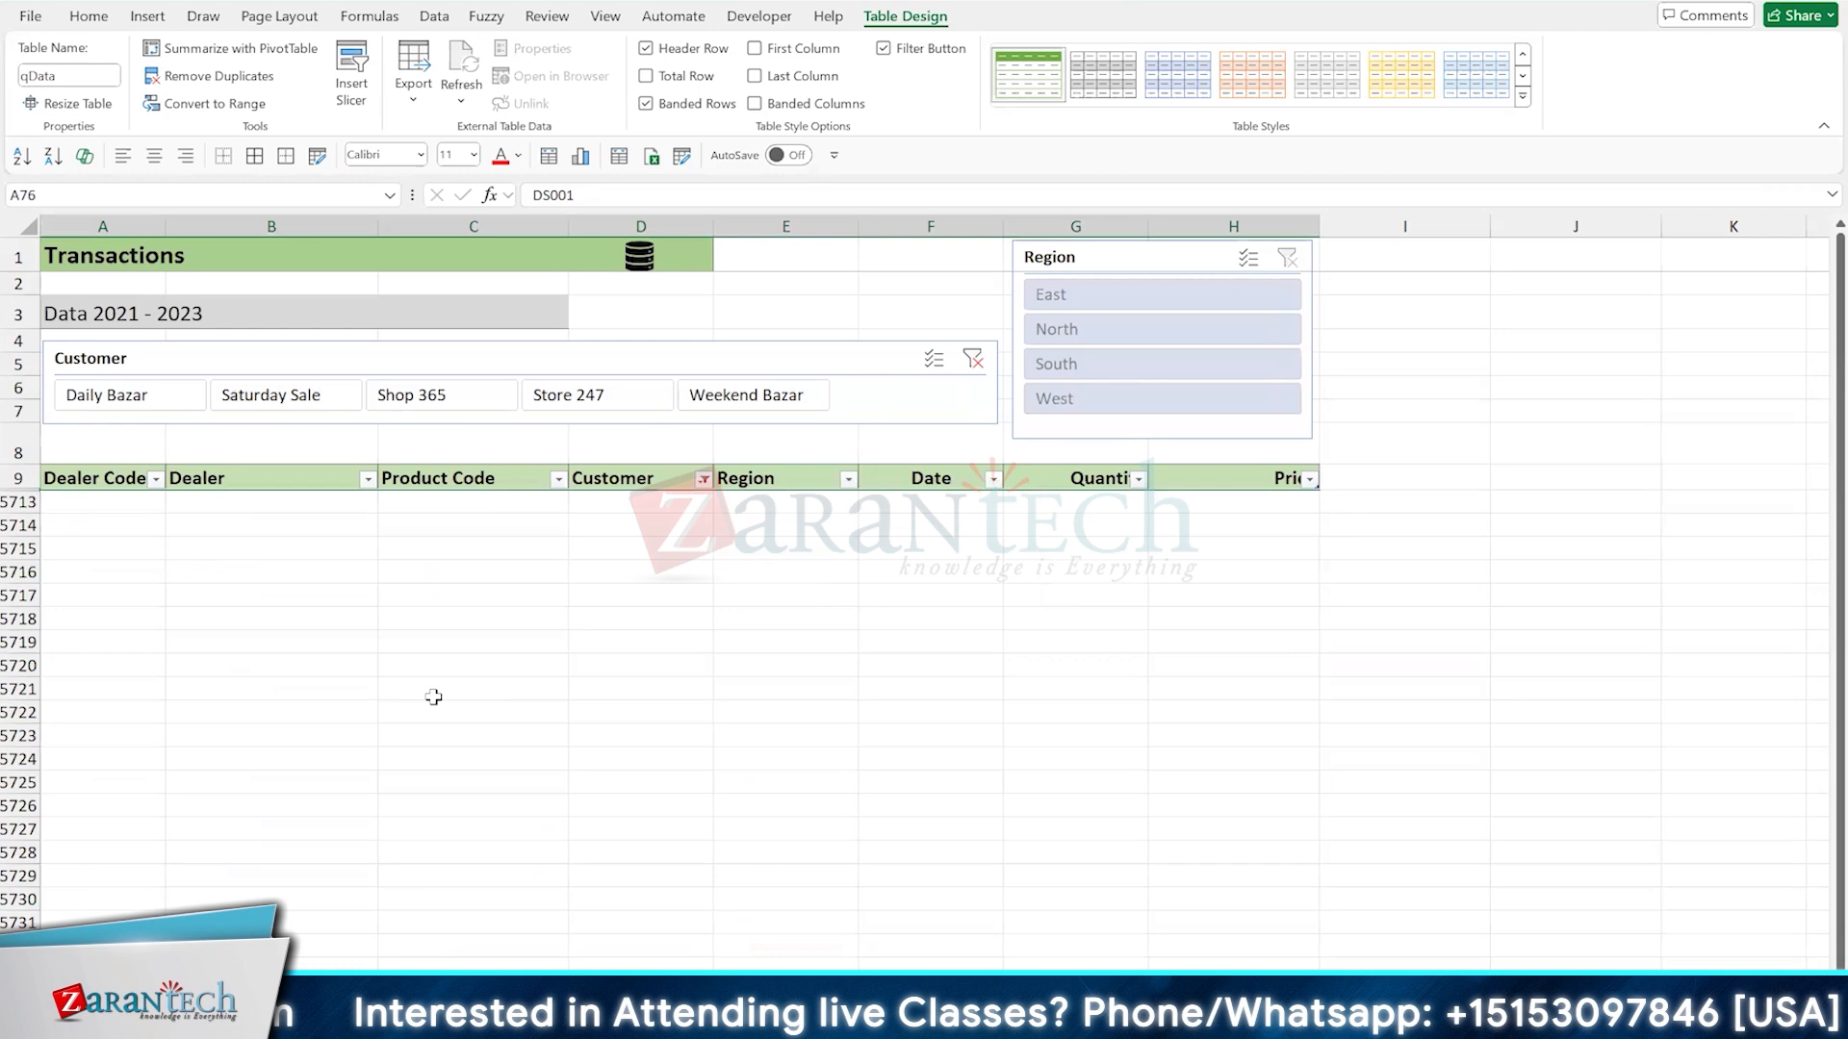
{"action": "left_click", "coordinate": [703, 480]}
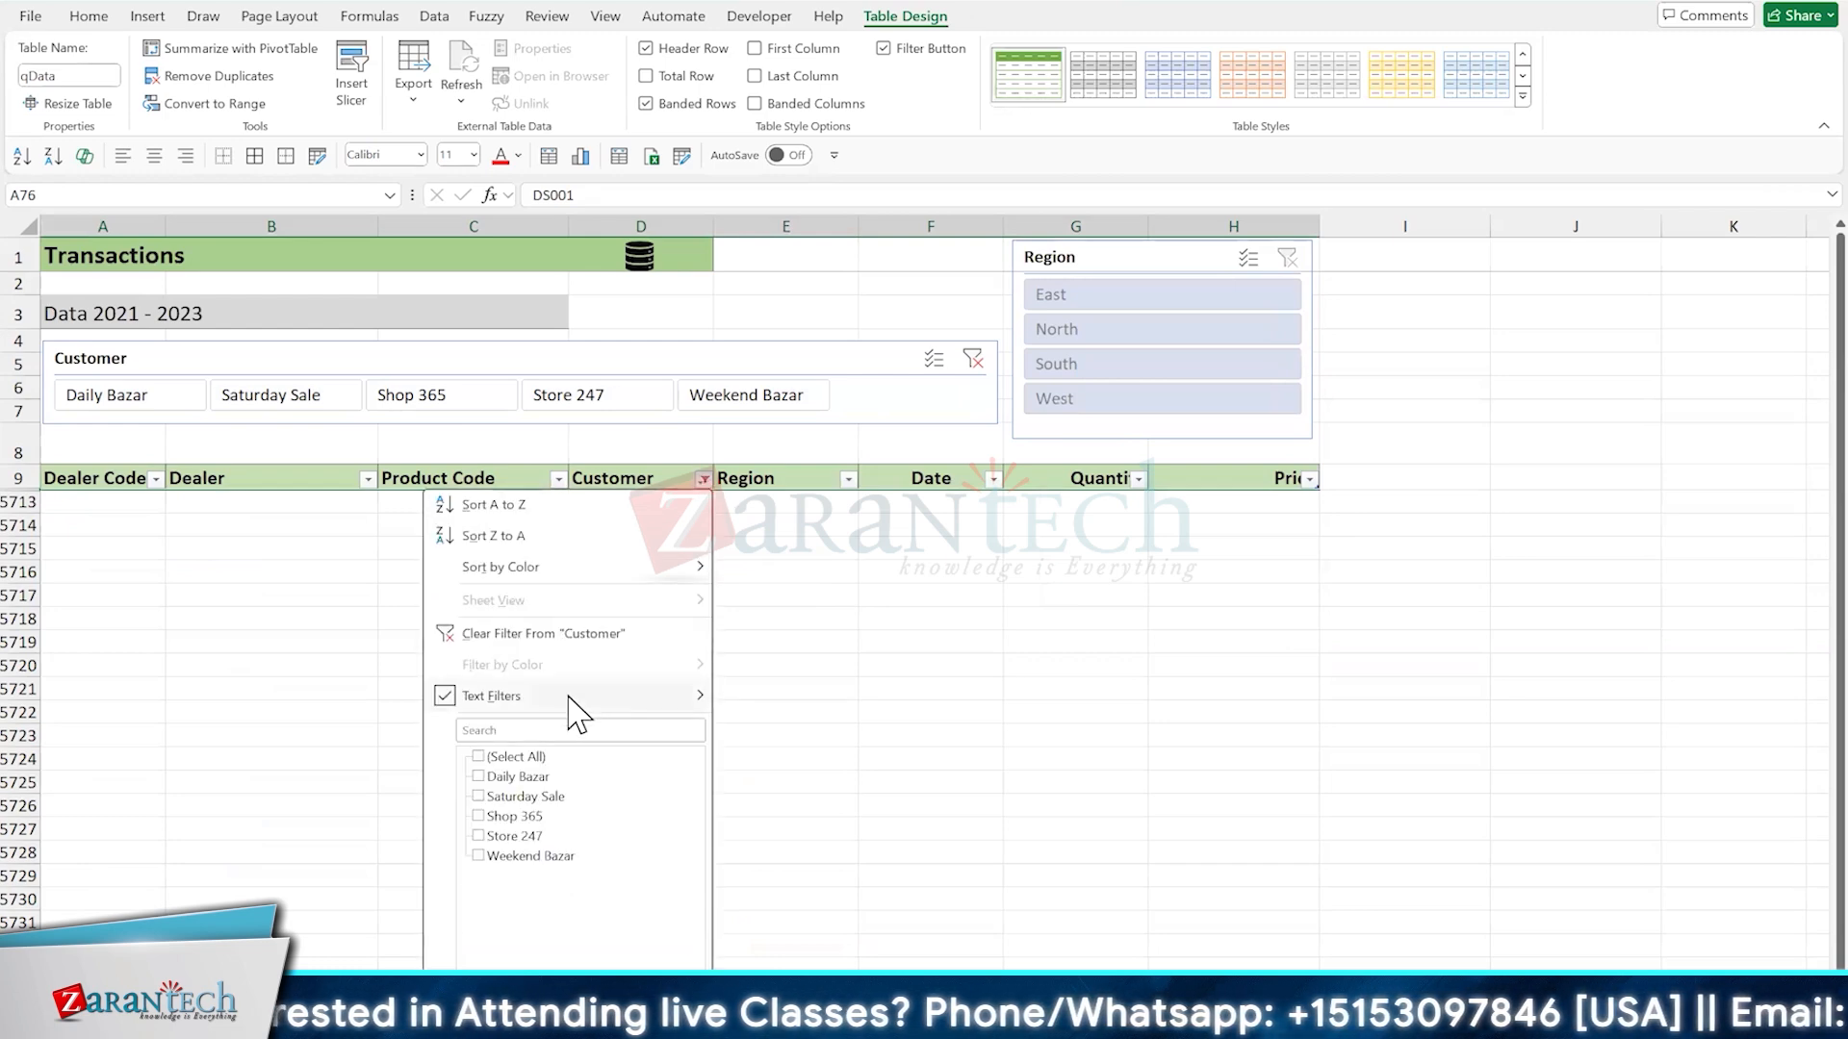
{"action": "left_click", "coordinate": [533, 634]}
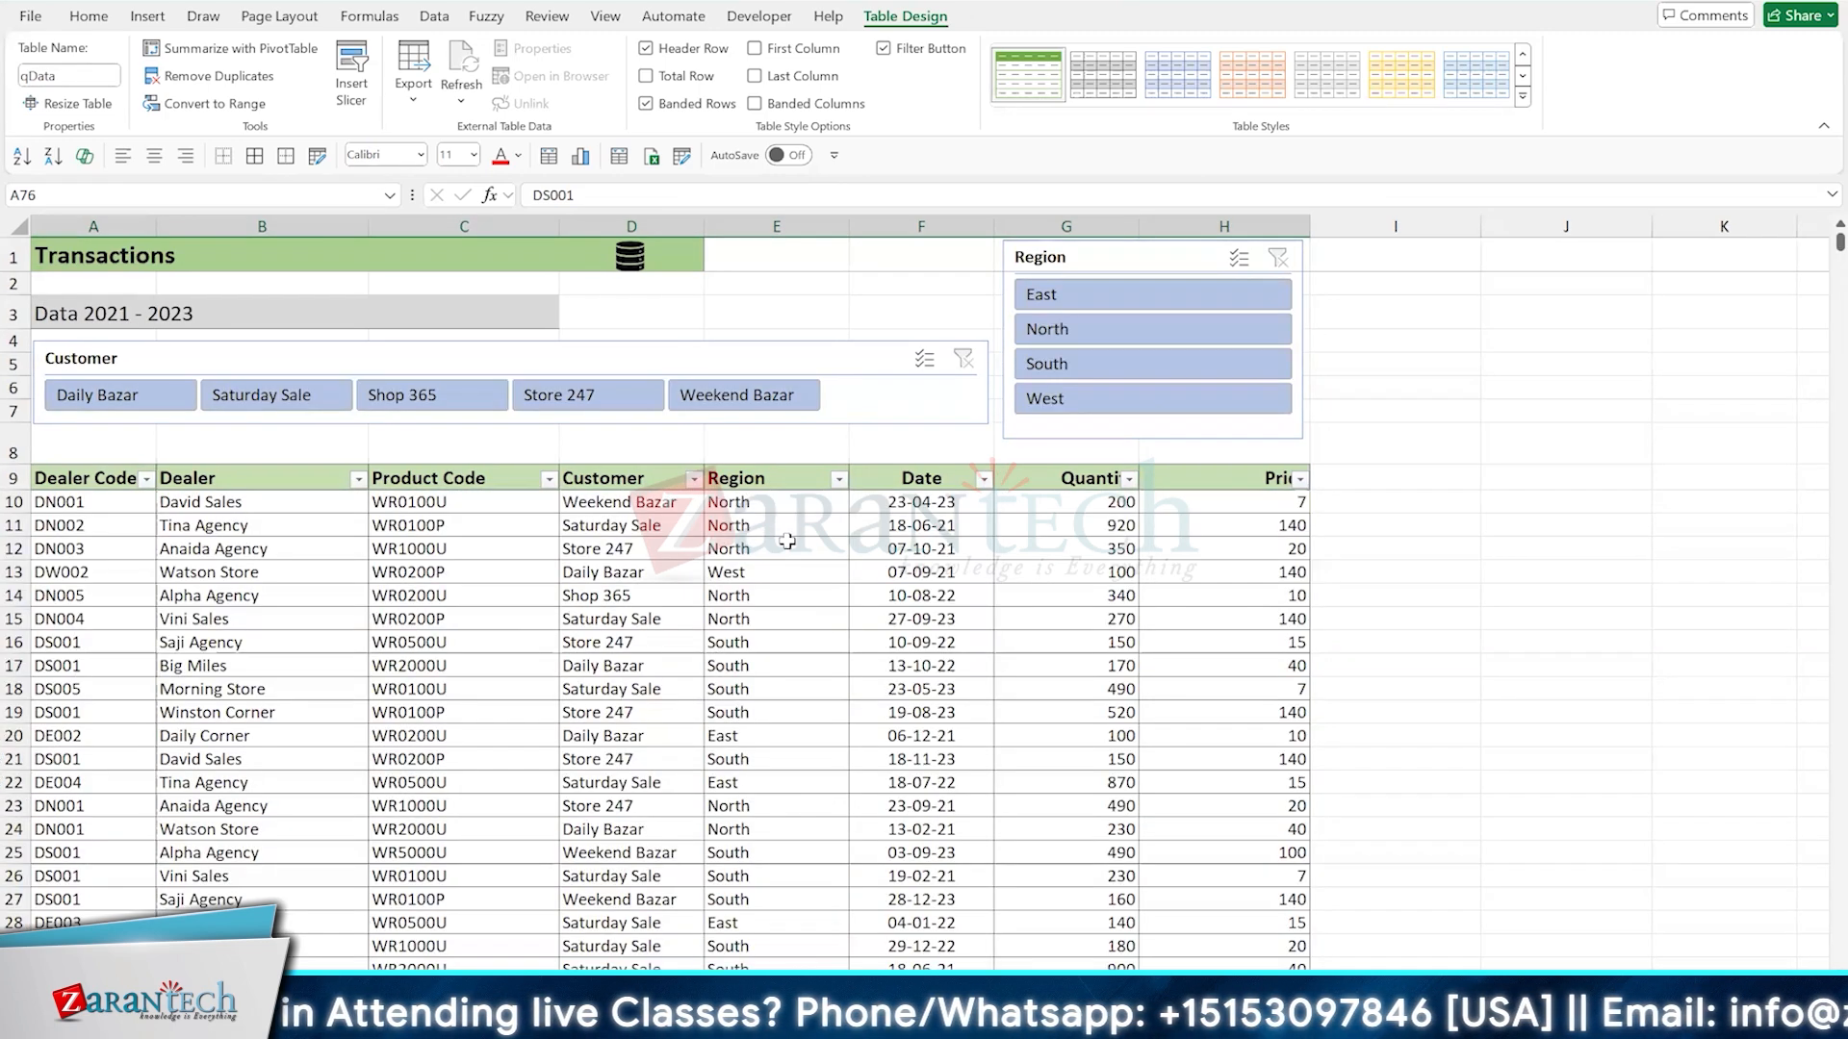
Shorten the Region slicer to fit closely around its East, North, South and West buttons
{"action": "left_click", "coordinate": [787, 542]}
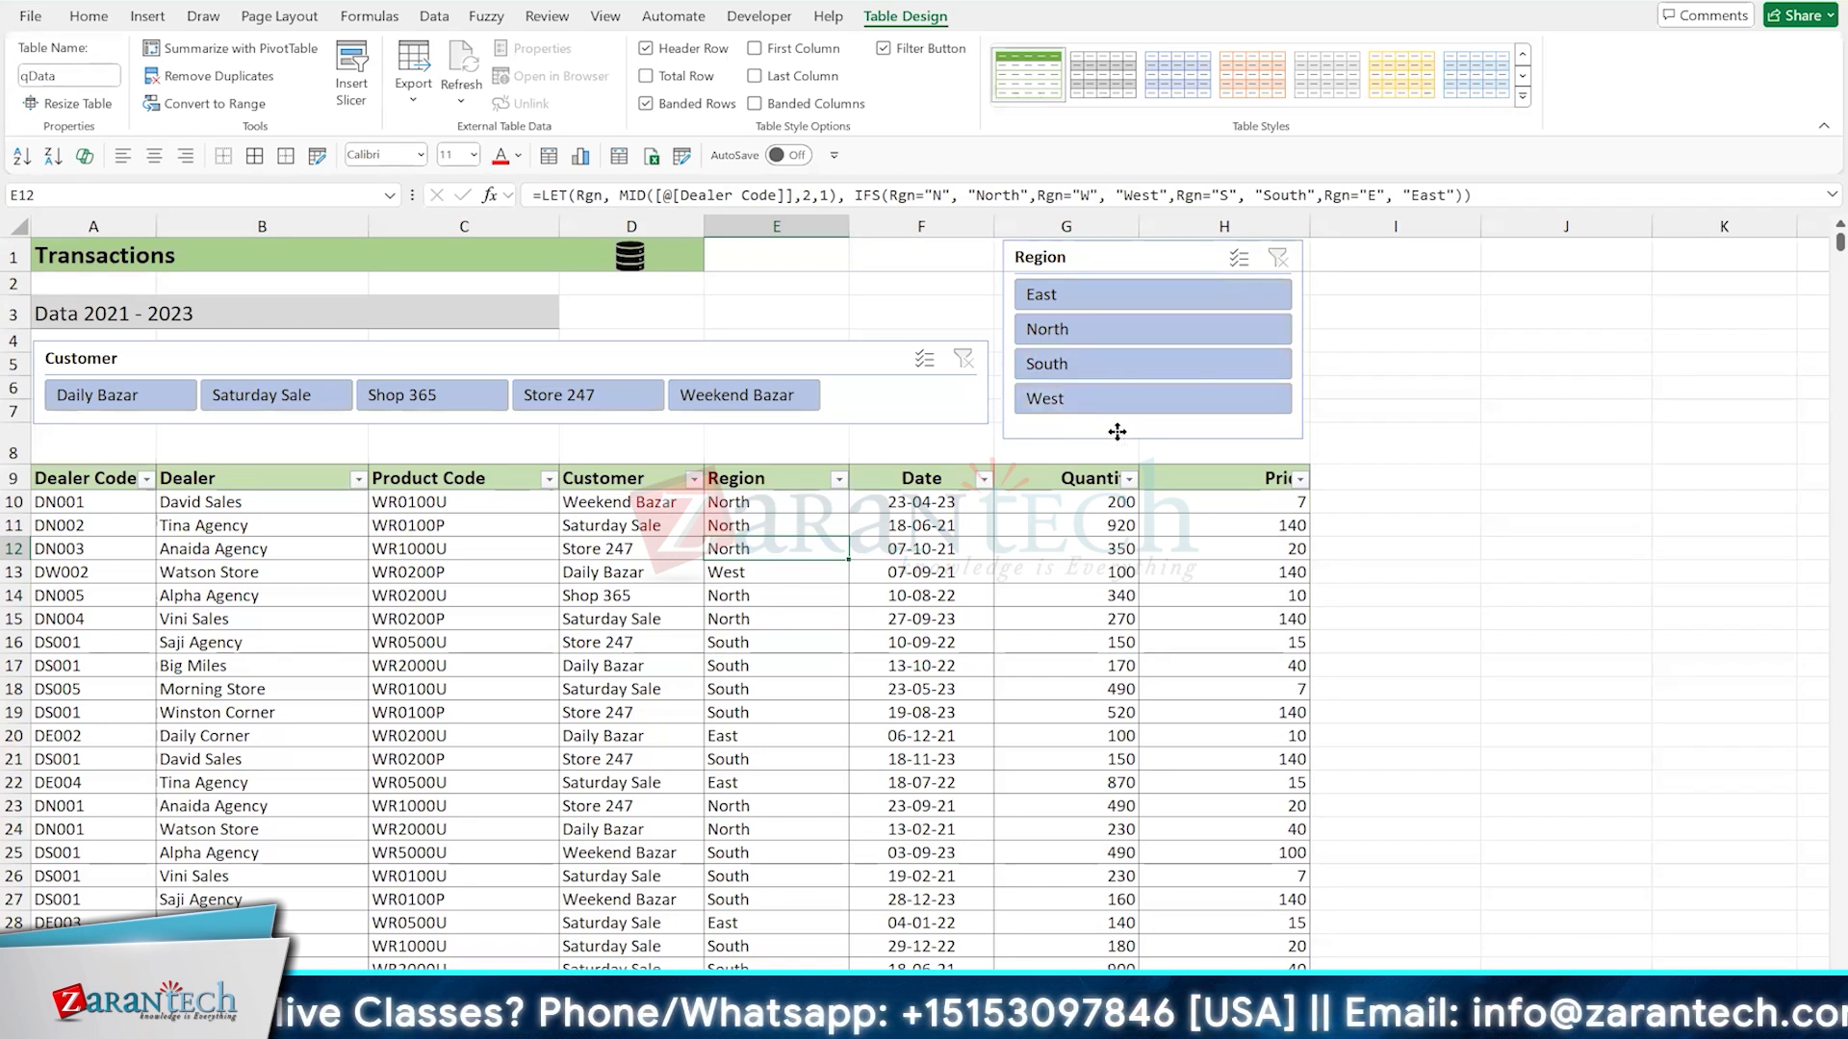
{"action": "left_click_drag", "start_coordinate": [1114, 429], "coordinate": [1148, 425]}
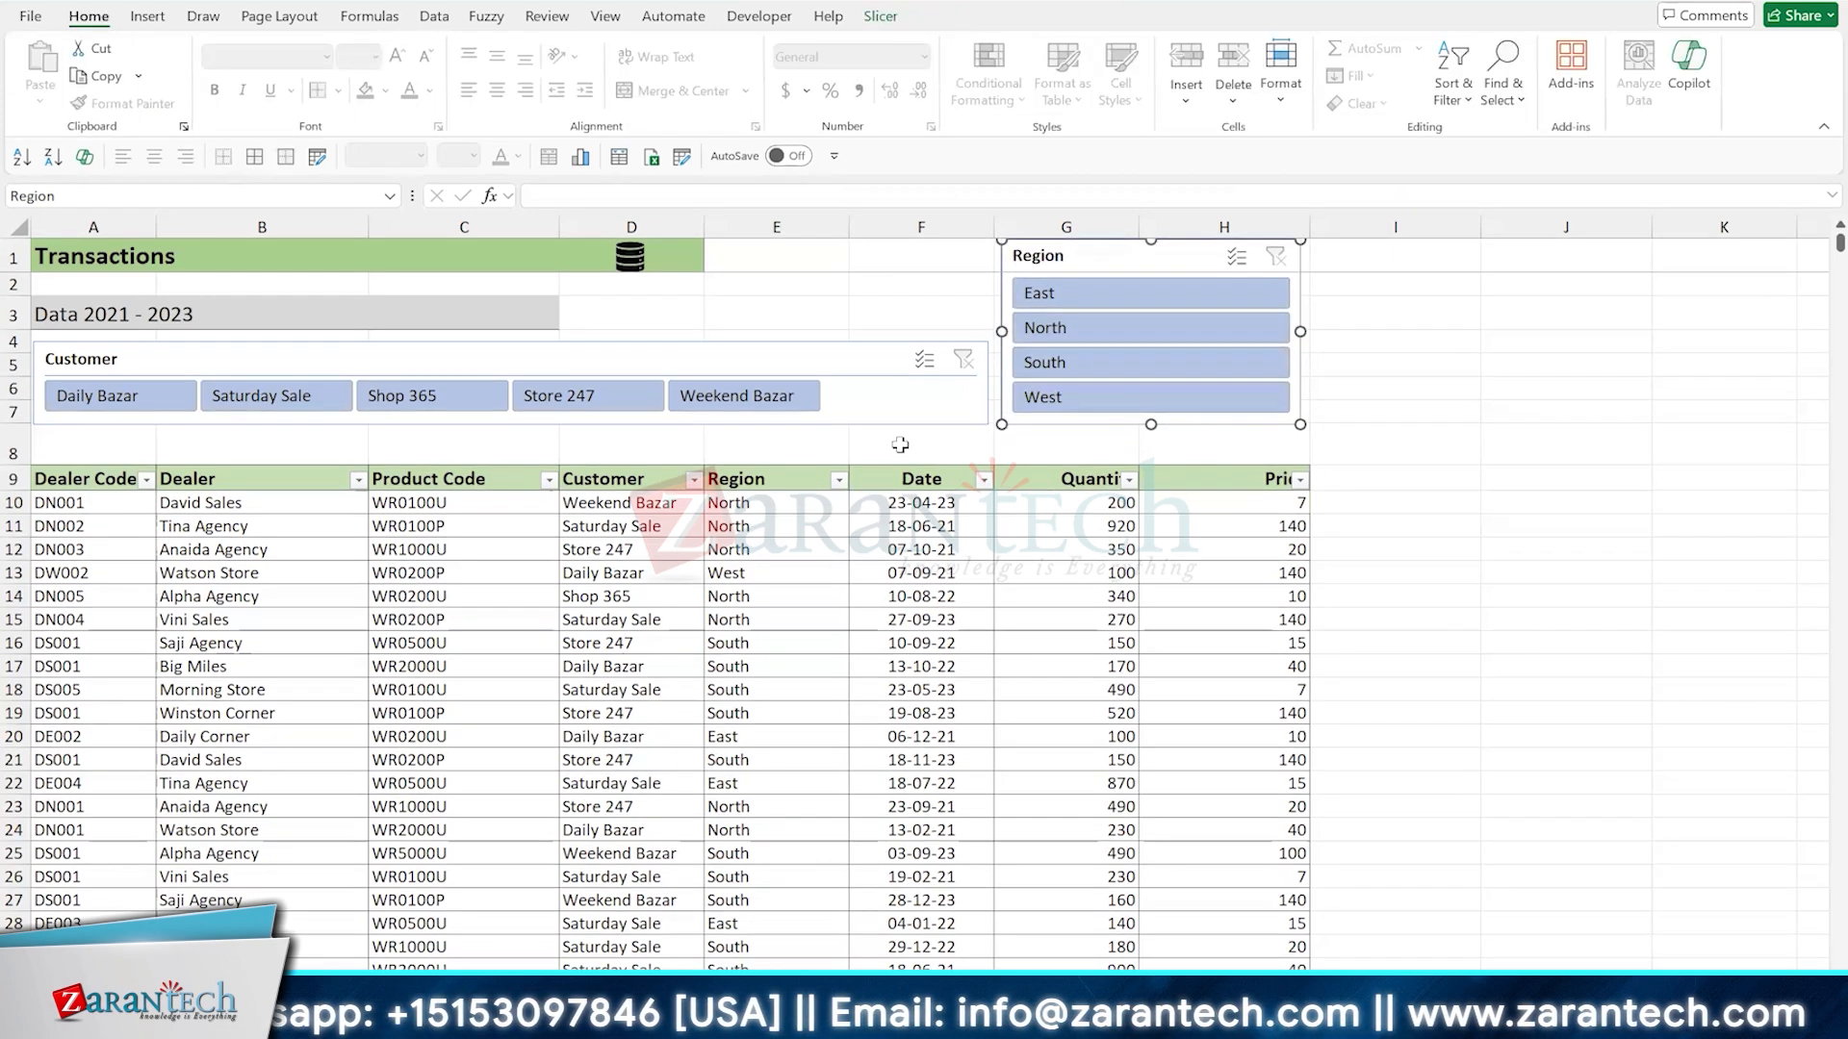
Reduce the height of row 8, the blank row between the slicers and the table headers
{"action": "left_click", "coordinate": [474, 451]}
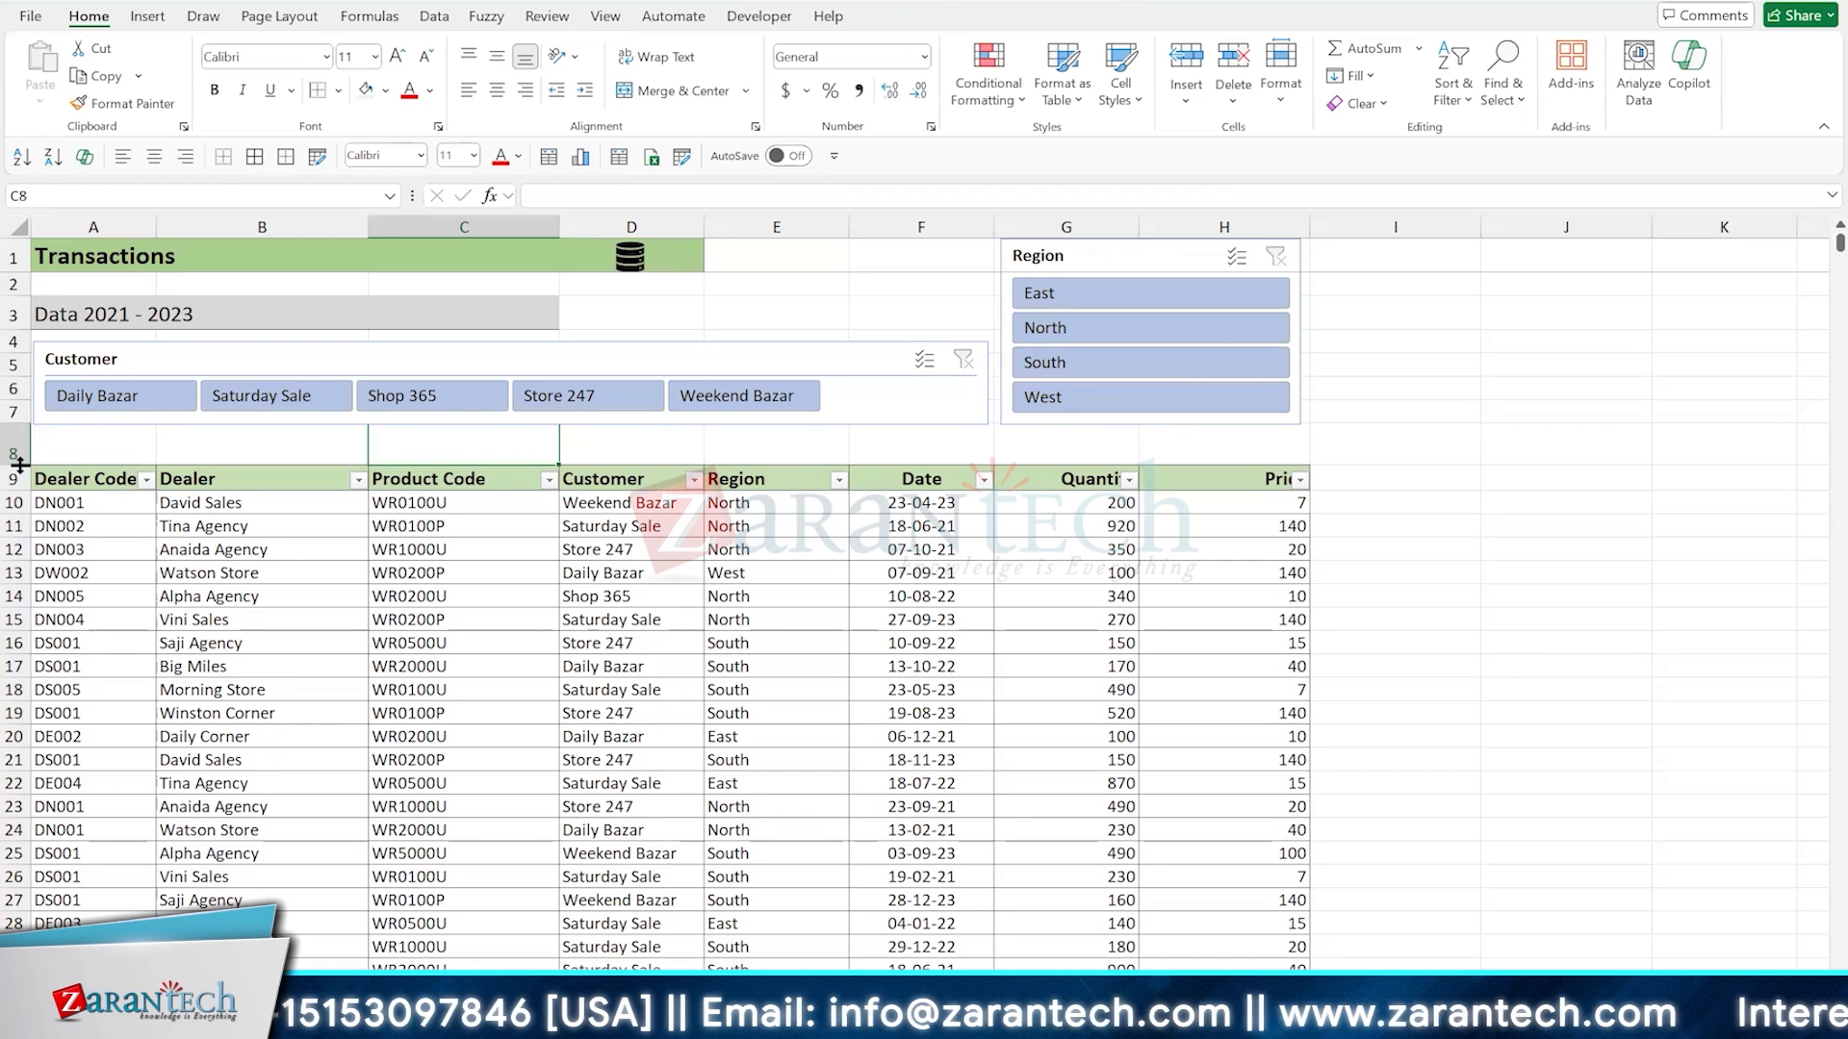
{"action": "mouse_move", "coordinate": [20, 465]}
{"action": "left_mouse_down"}
{"action": "mouse_move", "coordinate": [20, 425]}
{"action": "mouse_move", "coordinate": [20, 453]}
{"action": "left_mouse_up"}
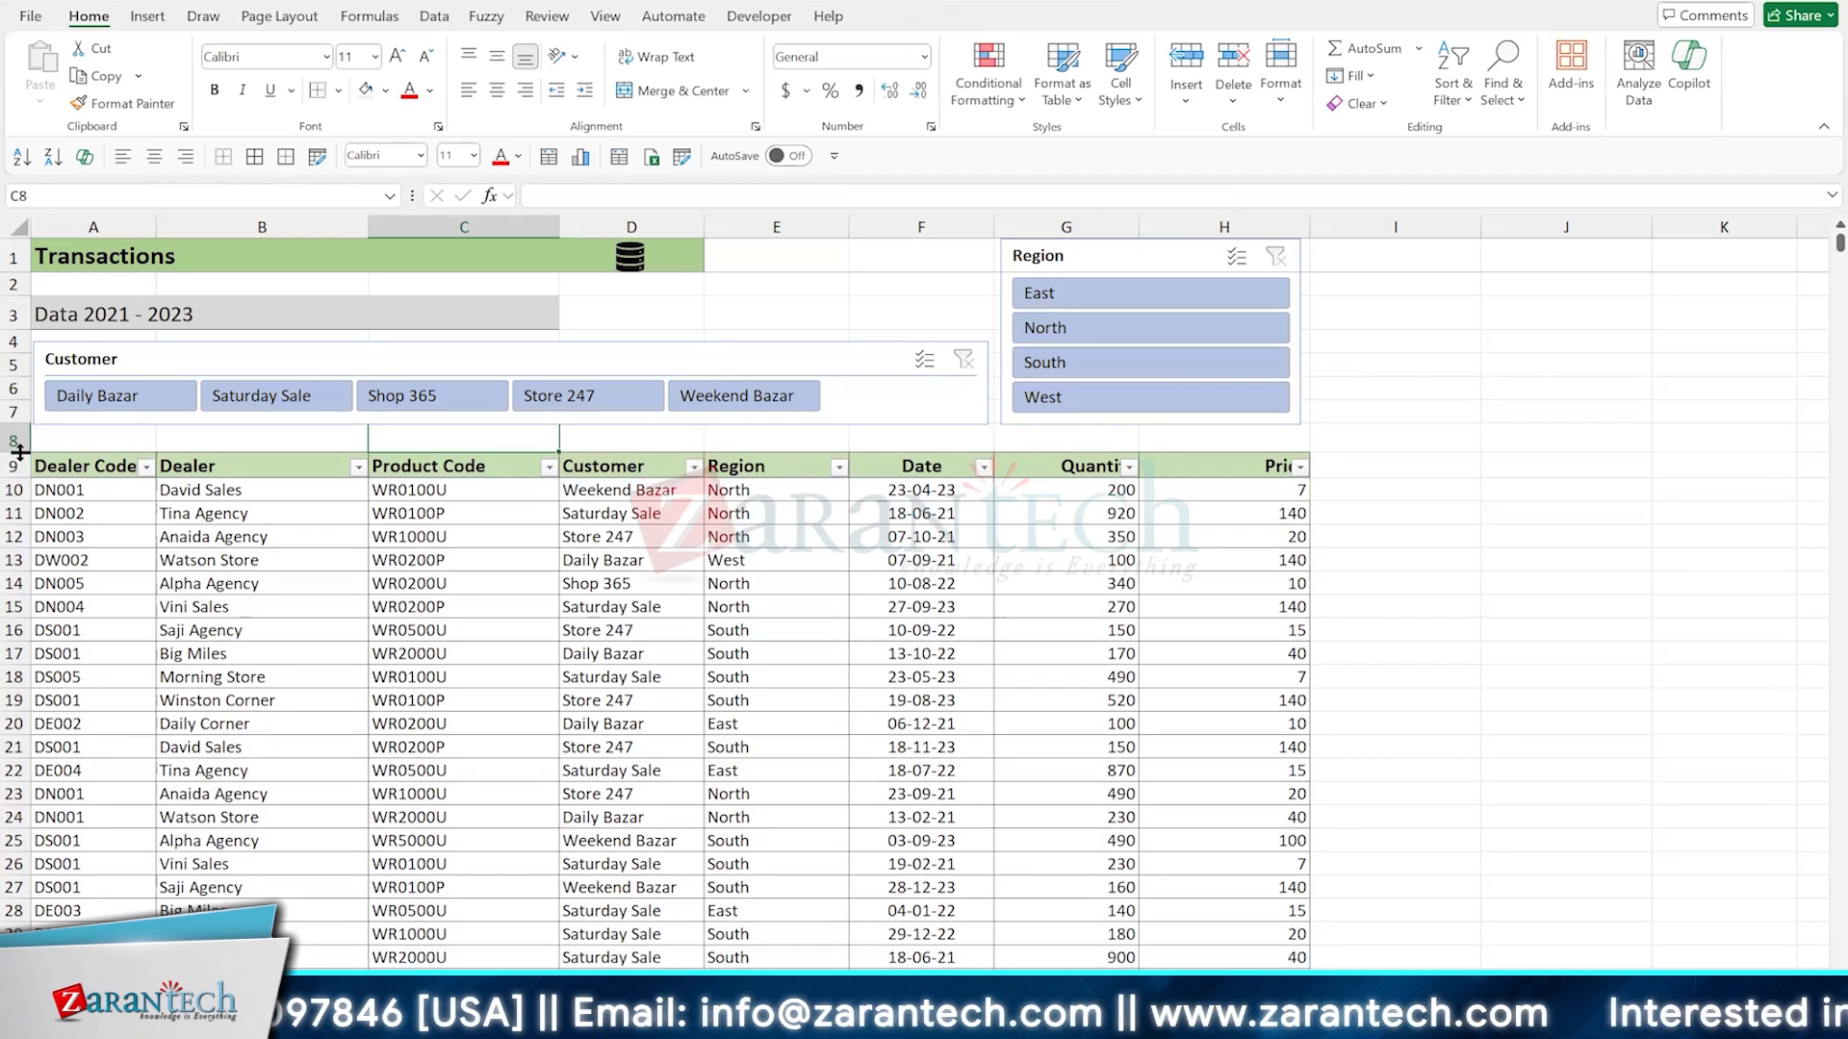
{"action": "left_click", "coordinate": [775, 583]}
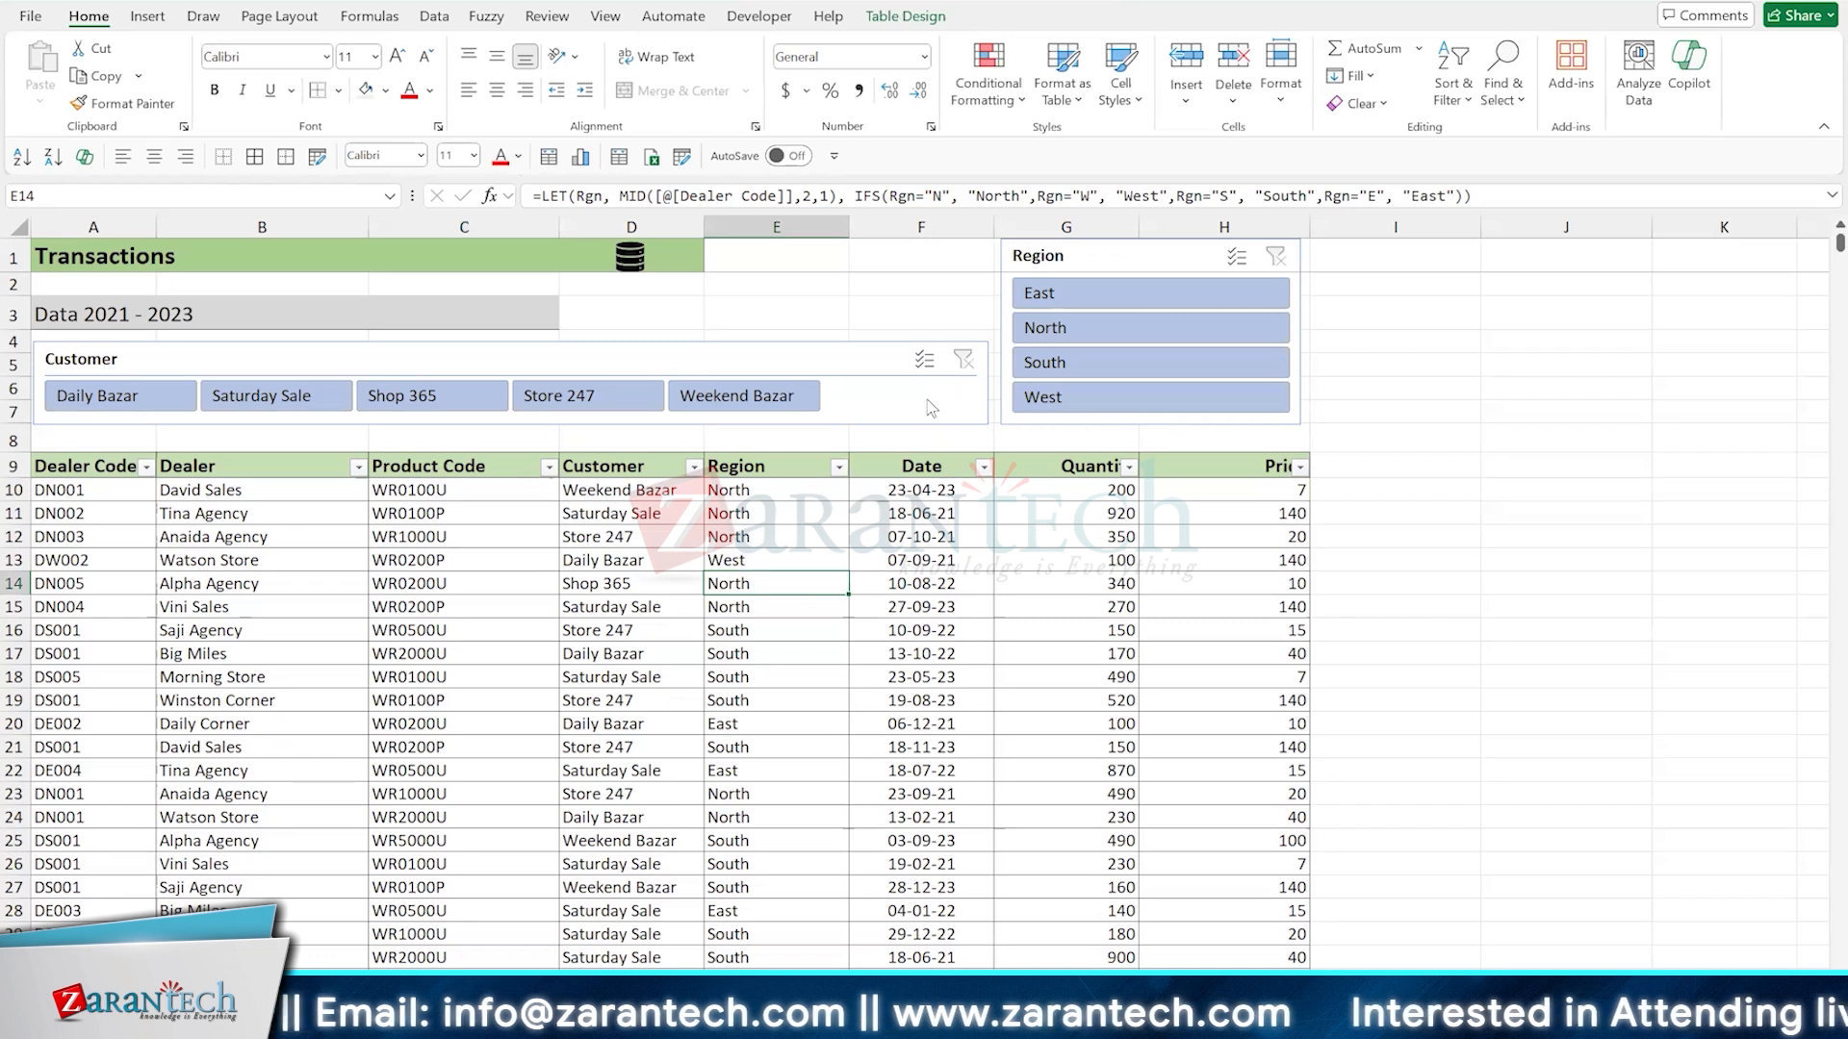
Narrow the Customer slicer, move the Region slicer up against it and widen Region almost to the table's right edge
{"action": "left_click", "coordinate": [983, 395]}
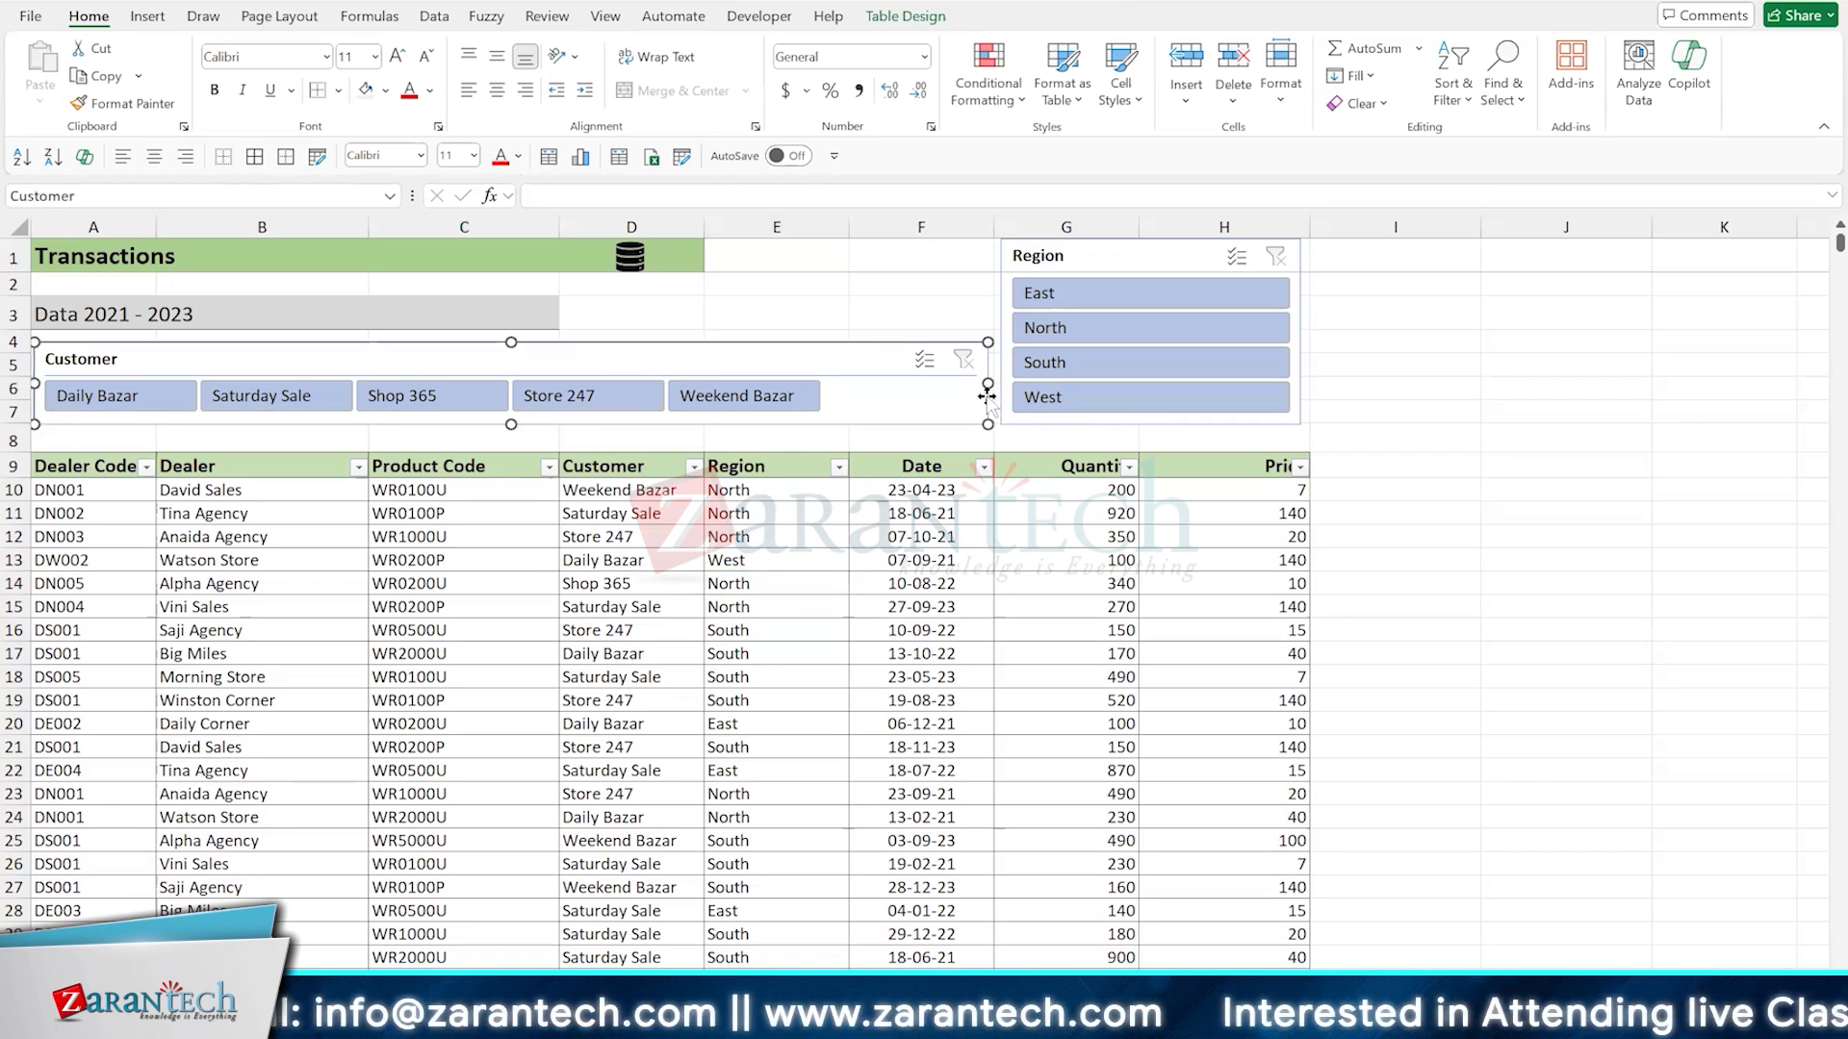
{"action": "left_click_drag", "start_coordinate": [986, 386], "coordinate": [851, 385]}
{"action": "left_click_drag", "start_coordinate": [1016, 421], "coordinate": [874, 425]}
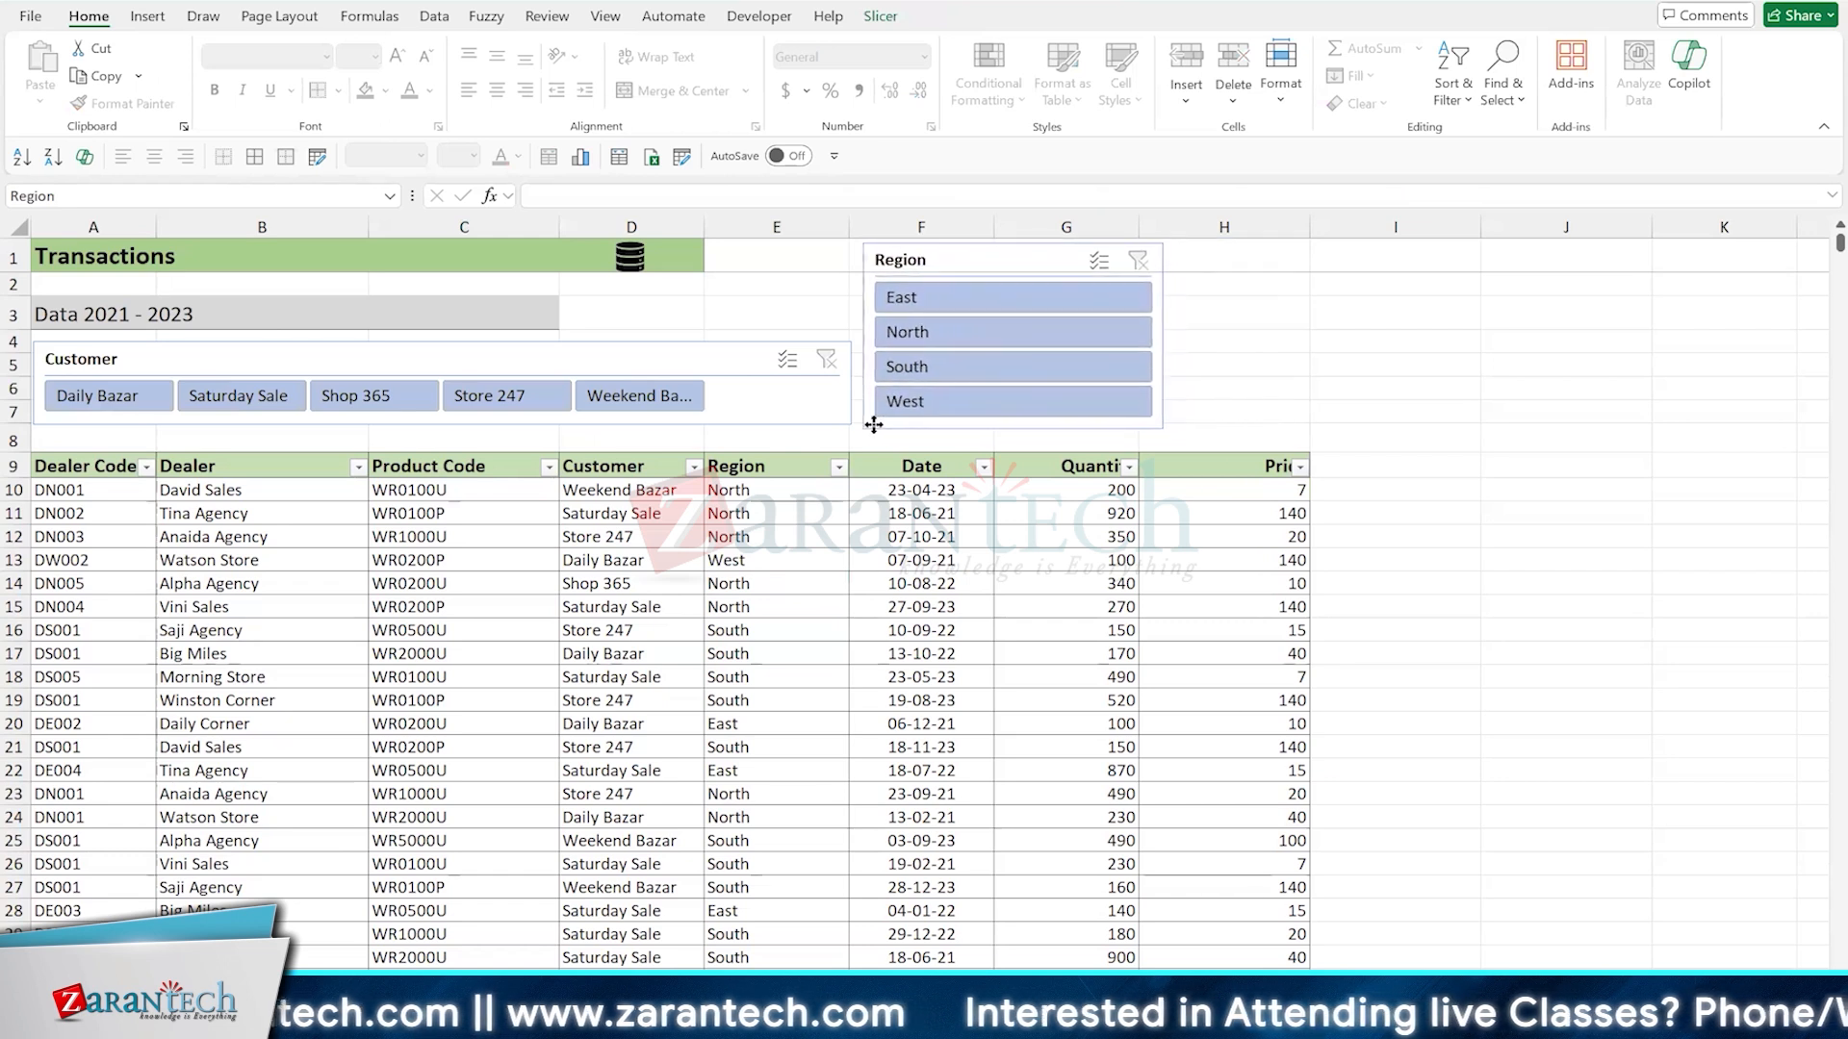
{"action": "left_click_drag", "start_coordinate": [1093, 342], "coordinate": [1294, 349]}
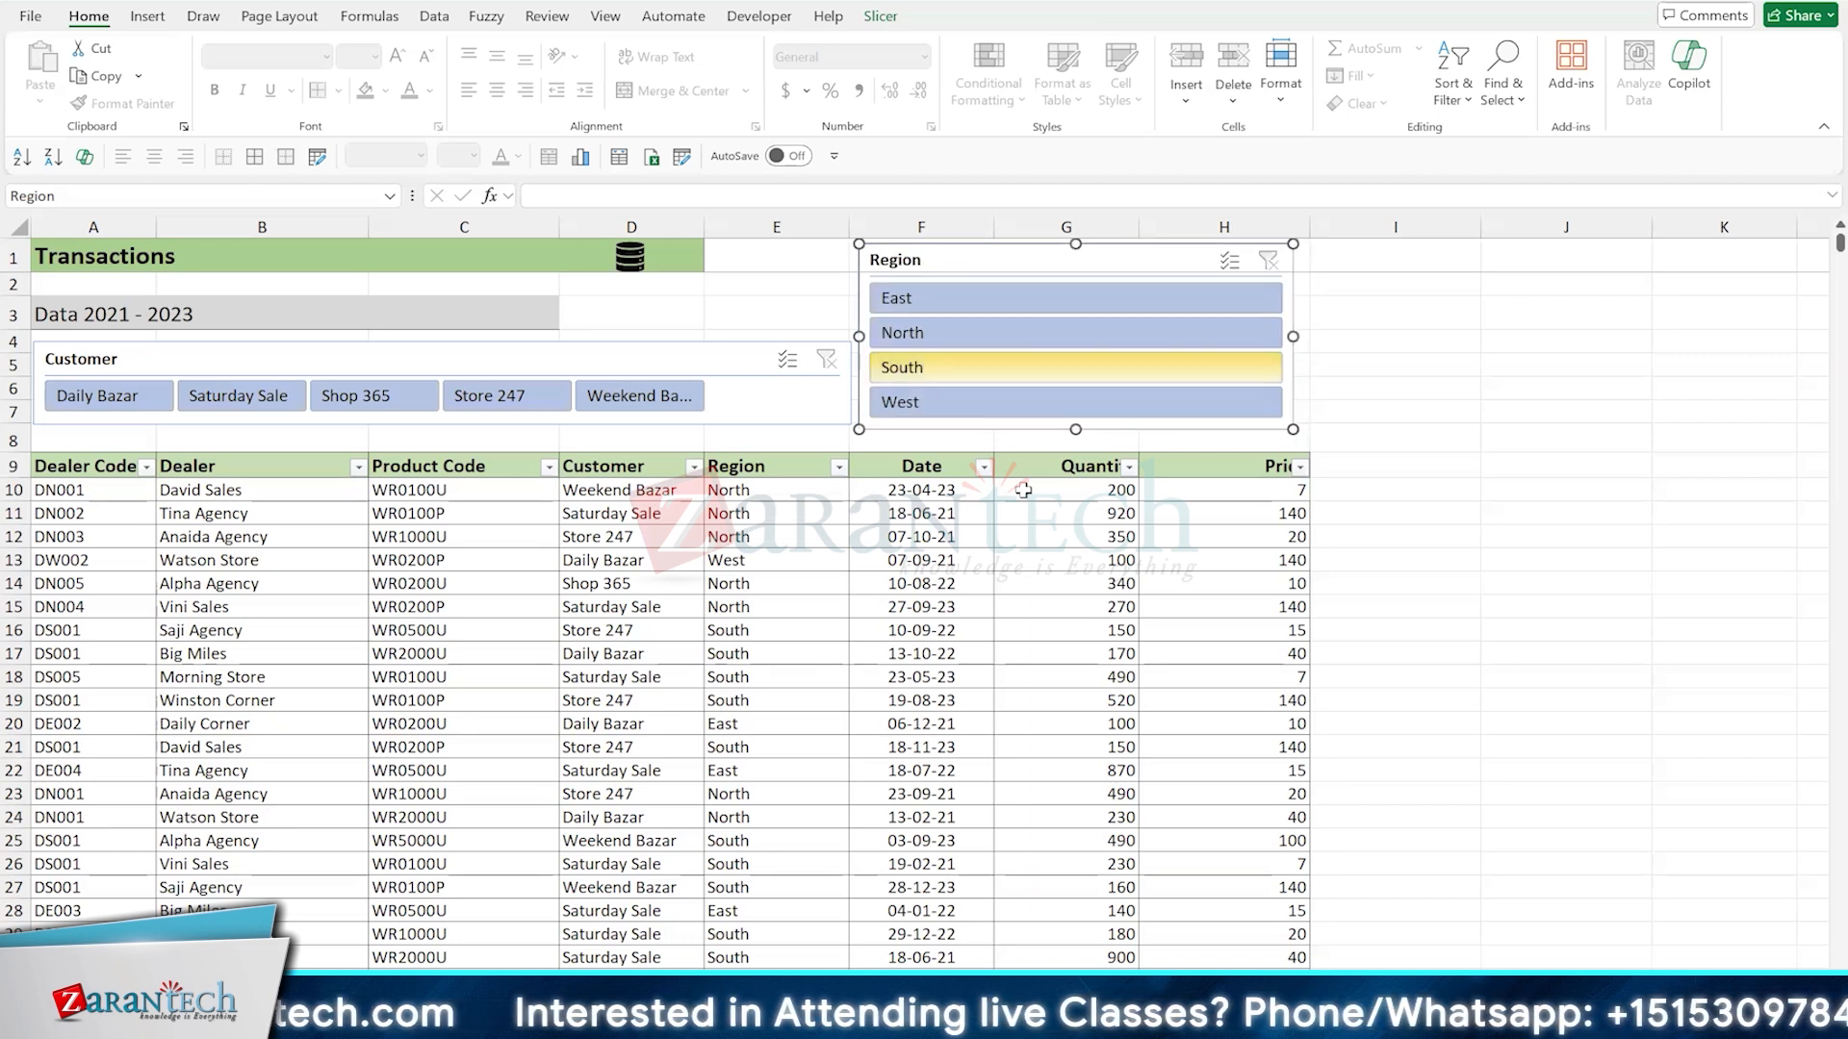
Test the Region slicer by filtering the table to West and clear the filter
{"action": "left_click", "coordinate": [968, 402]}
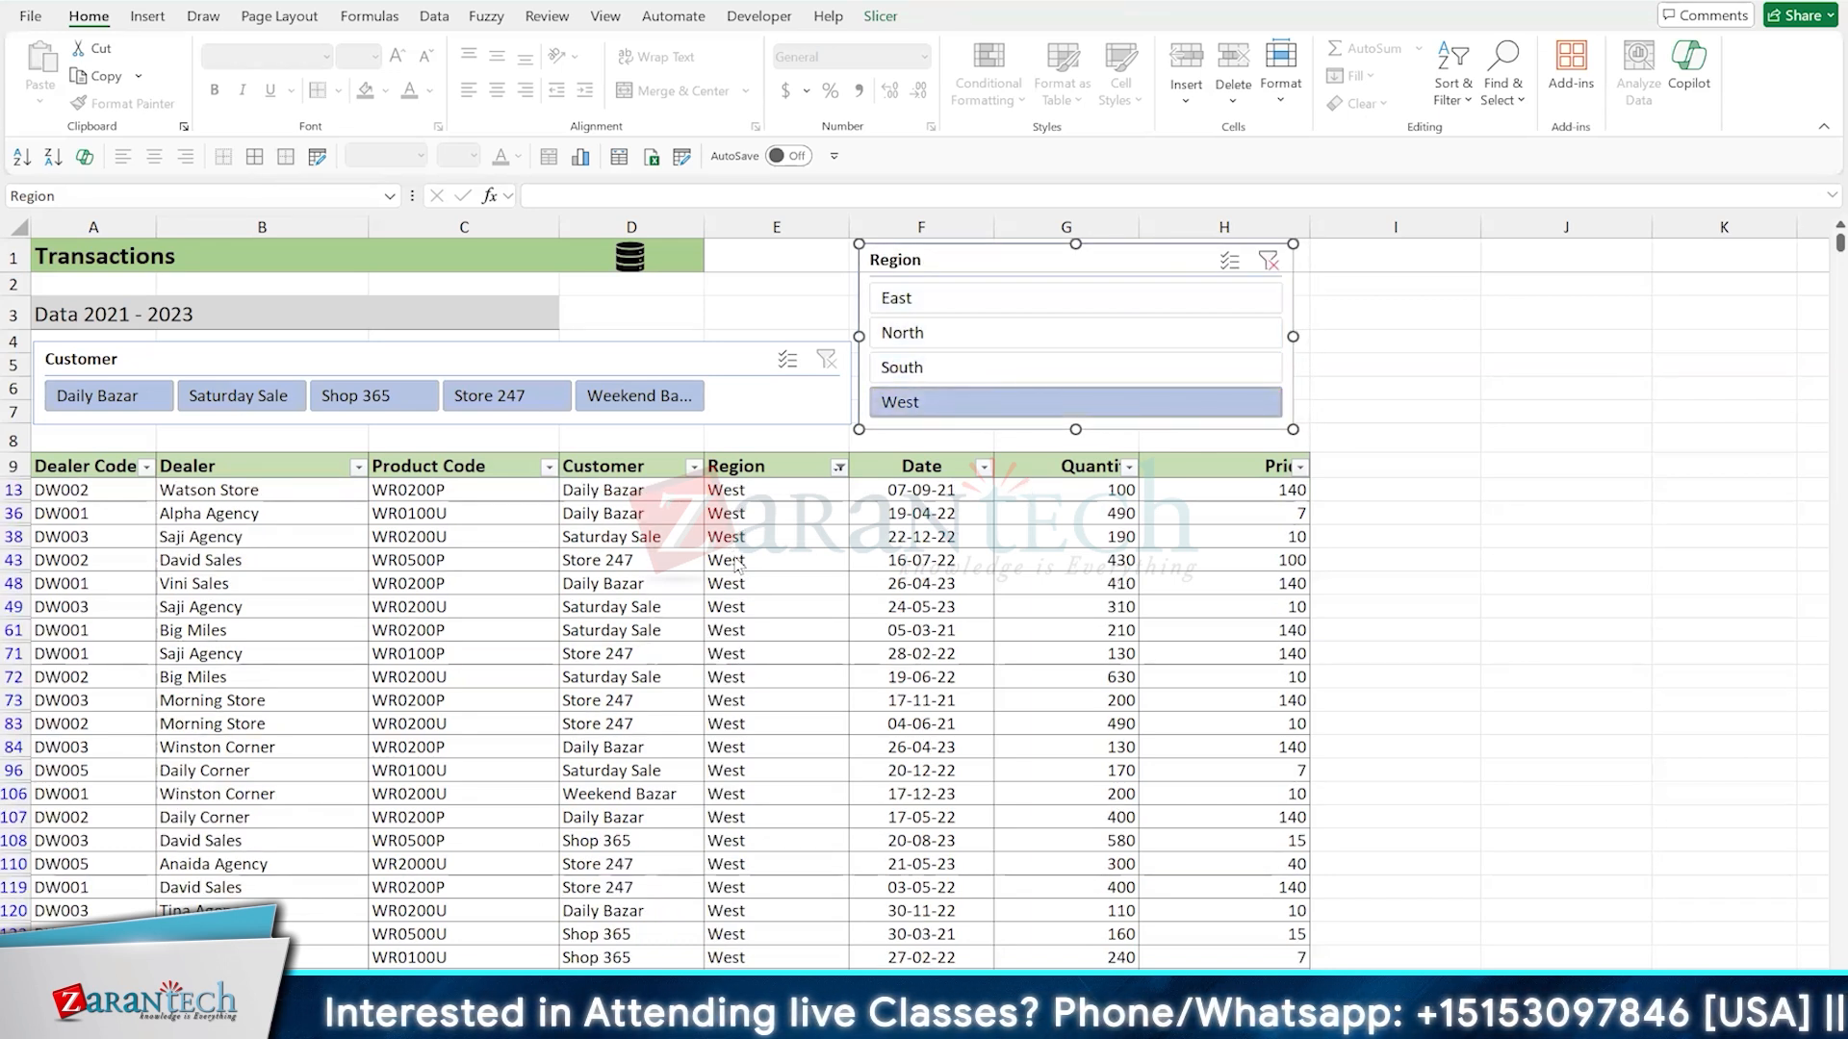
{"action": "left_click", "coordinate": [1268, 260]}
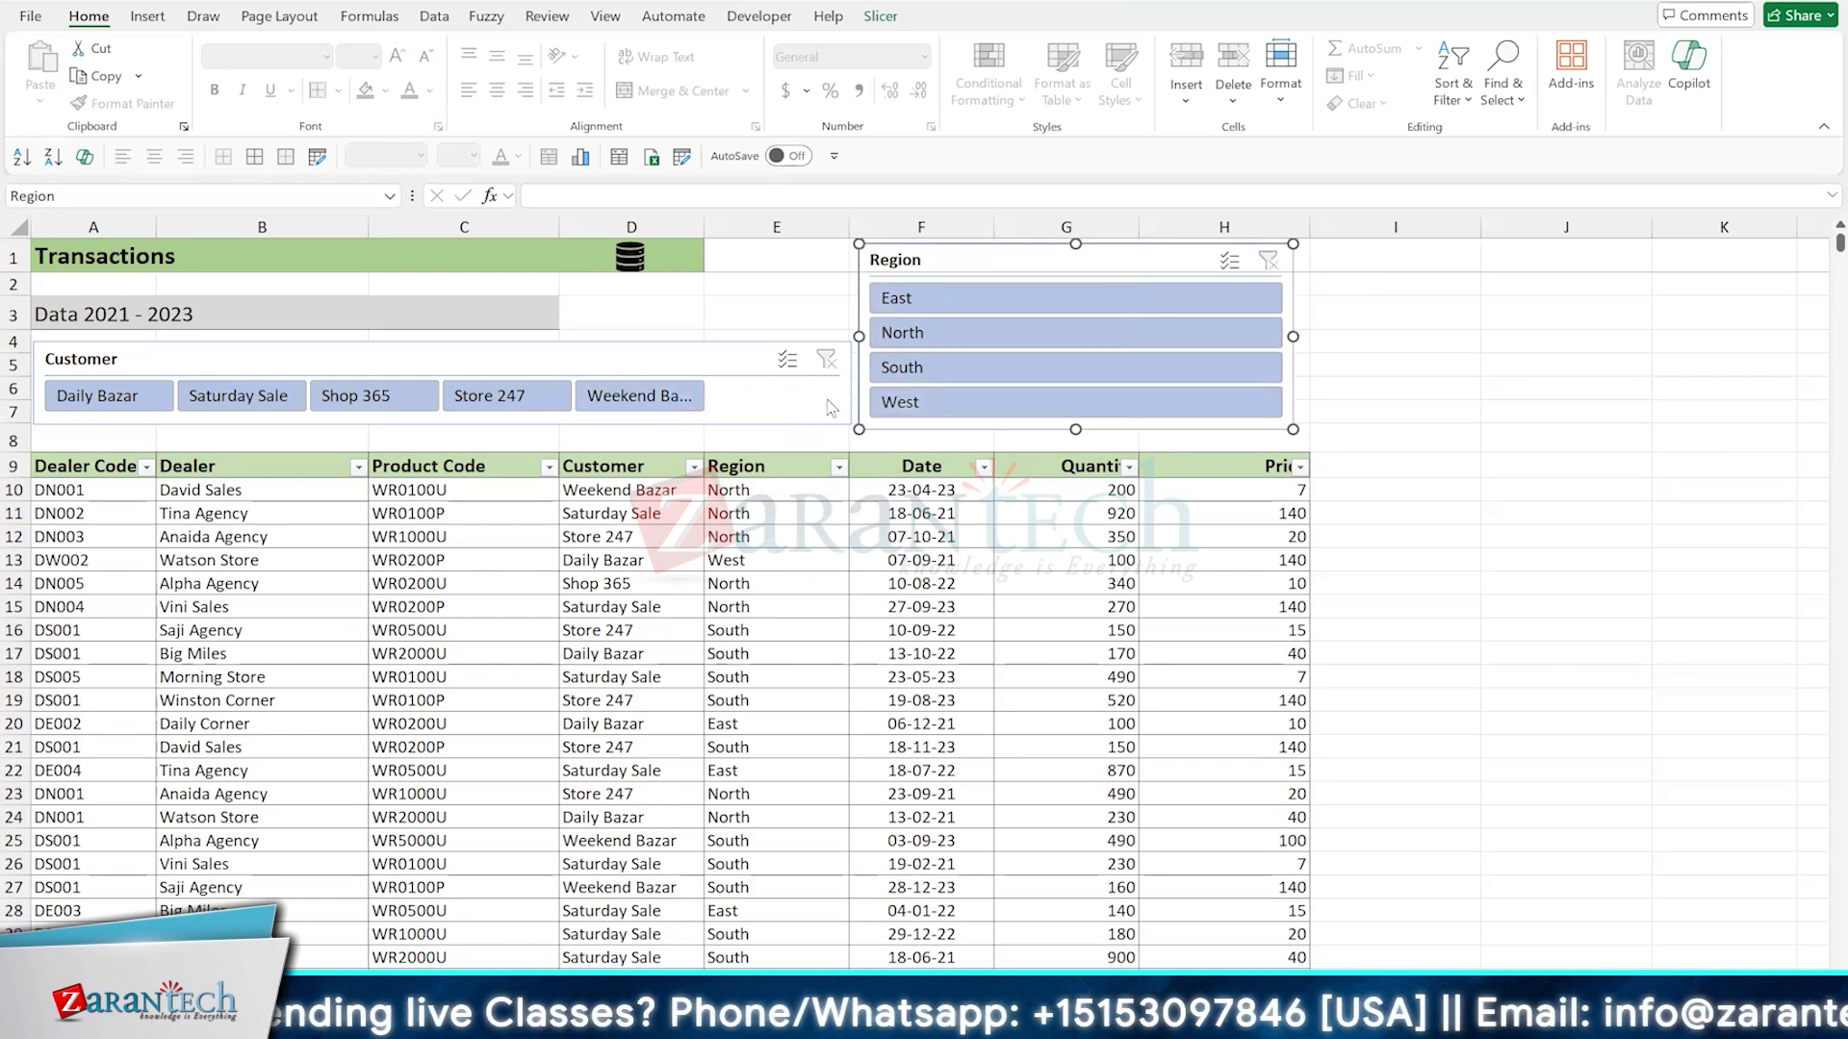
Narrow the Region slicer so it spans only columns G and H, and widen the Customer slicer toward it
{"action": "left_click", "coordinate": [854, 382]}
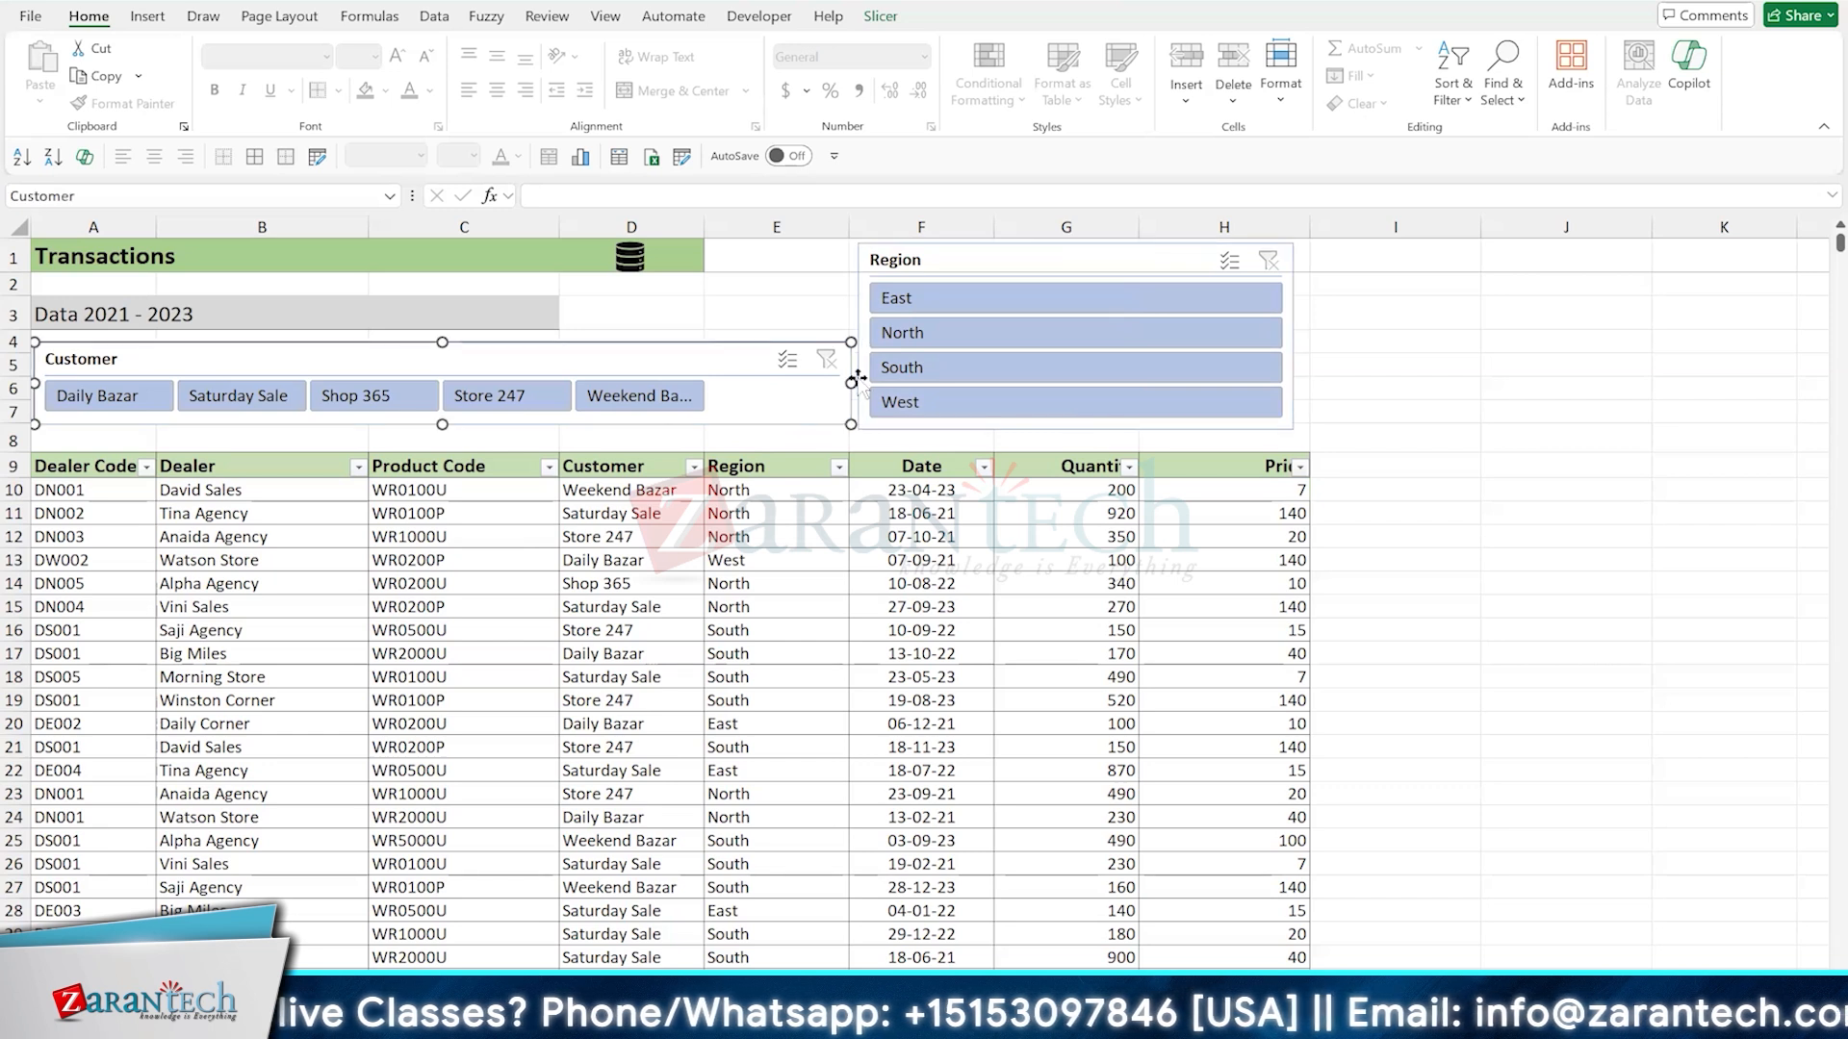
{"action": "mouse_move", "coordinate": [854, 381]}
{"action": "left_mouse_down"}
{"action": "mouse_move", "coordinate": [1080, 381]}
{"action": "mouse_move", "coordinate": [848, 383]}
{"action": "left_mouse_up"}
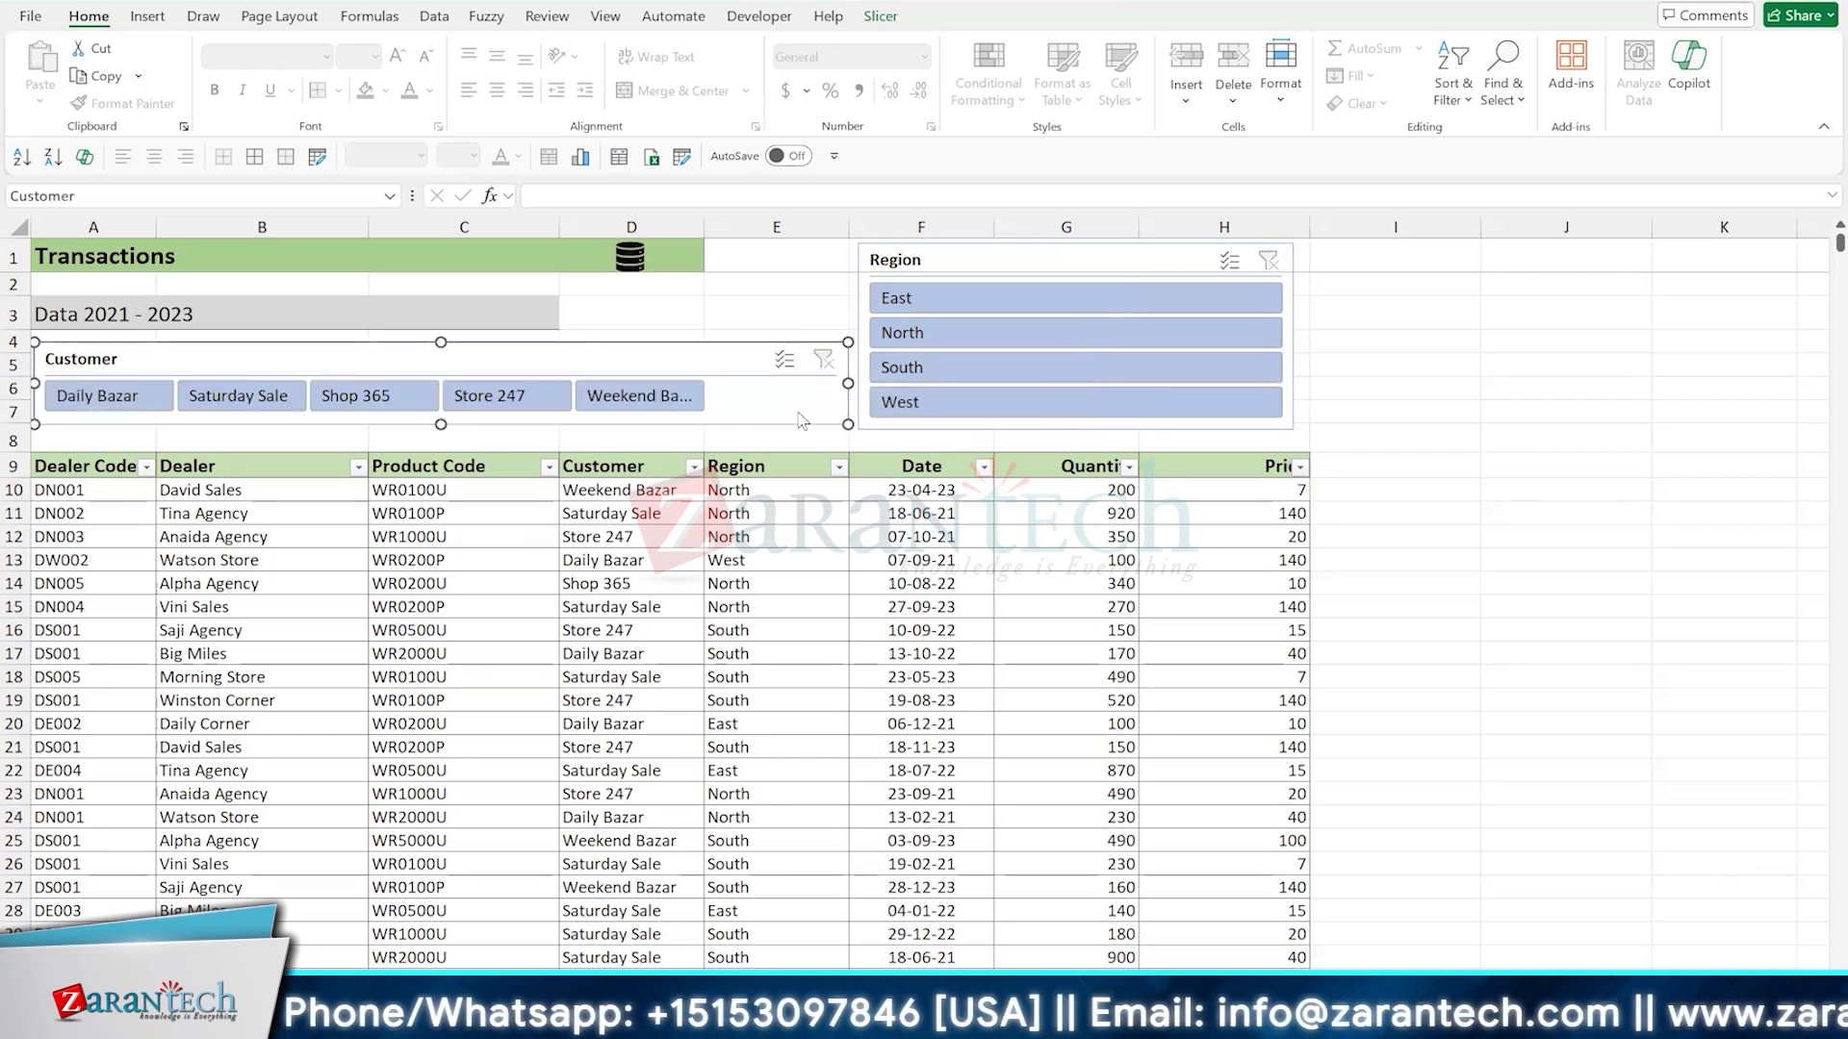
{"action": "left_click", "coordinate": [886, 426]}
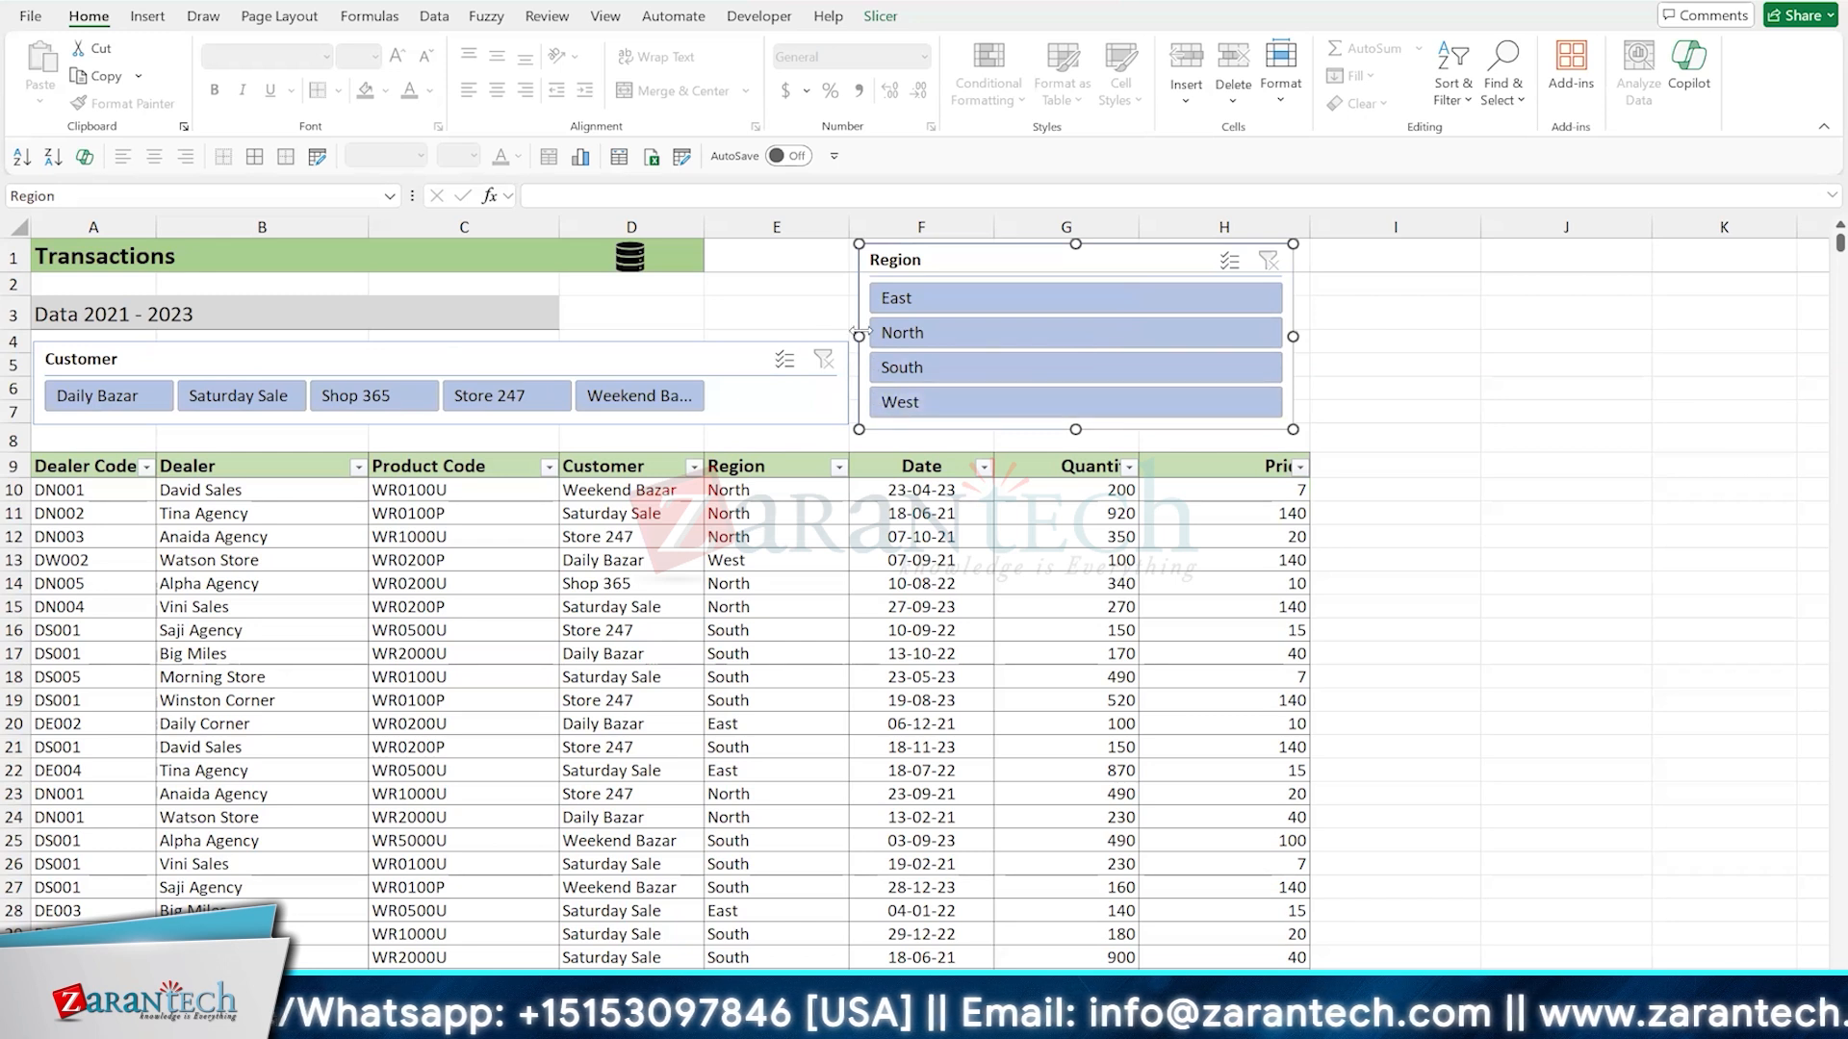
{"action": "left_click_drag", "start_coordinate": [860, 335], "coordinate": [1016, 336]}
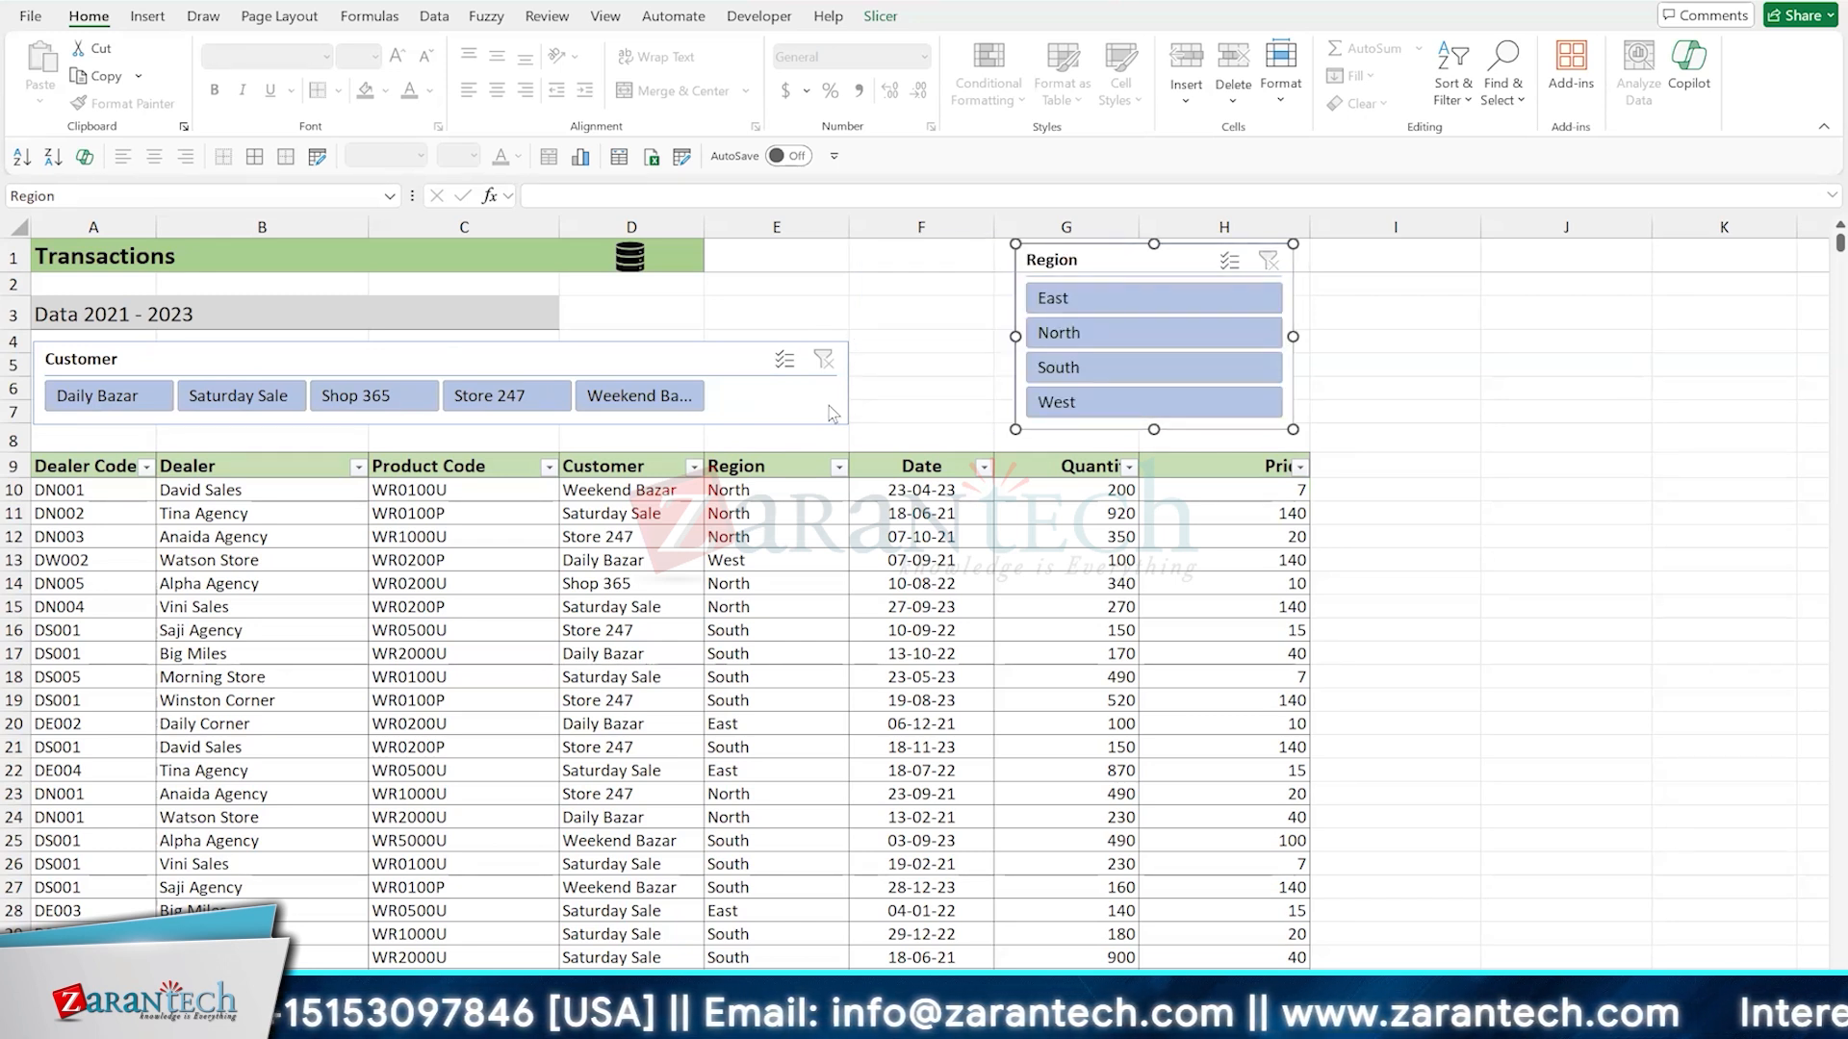
{"action": "left_click", "coordinate": [829, 406]}
{"action": "left_click_drag", "start_coordinate": [848, 383], "coordinate": [949, 376]}
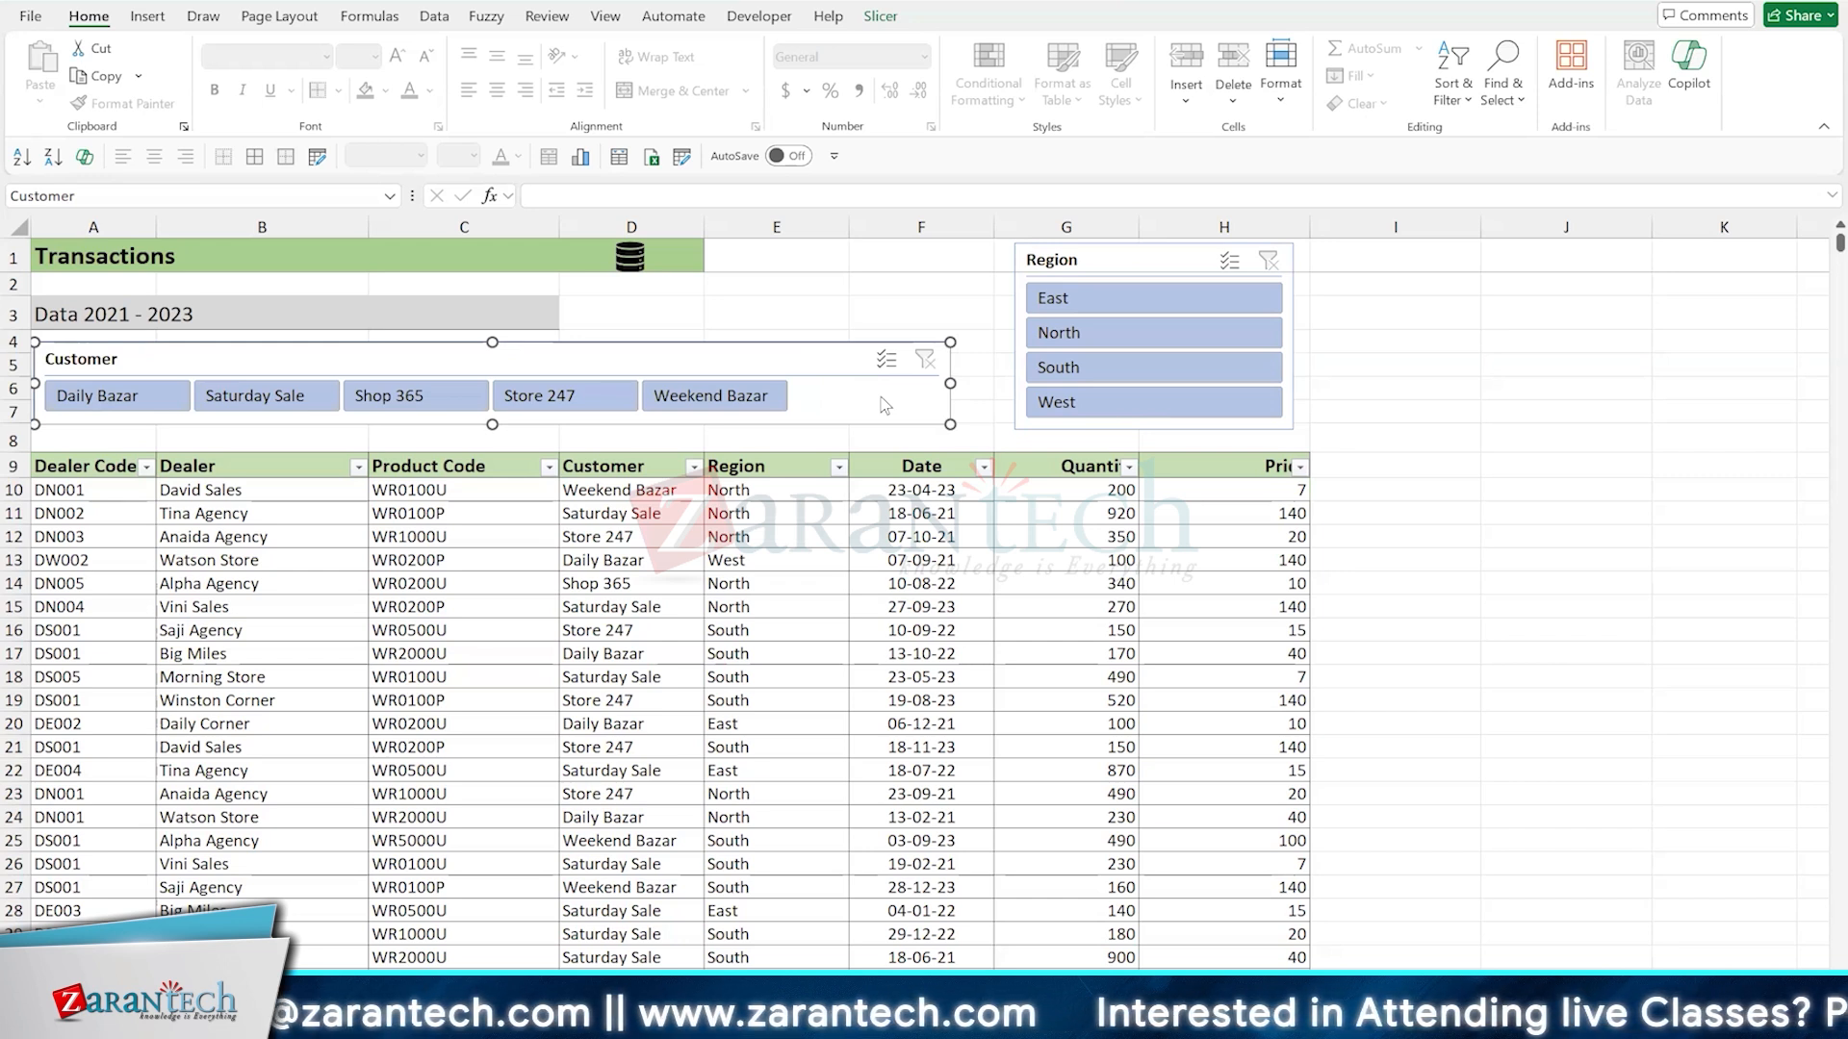
Delete the Customer slicer and insert a new Customer slicer for the qData table
{"action": "key", "text": "Delete"}
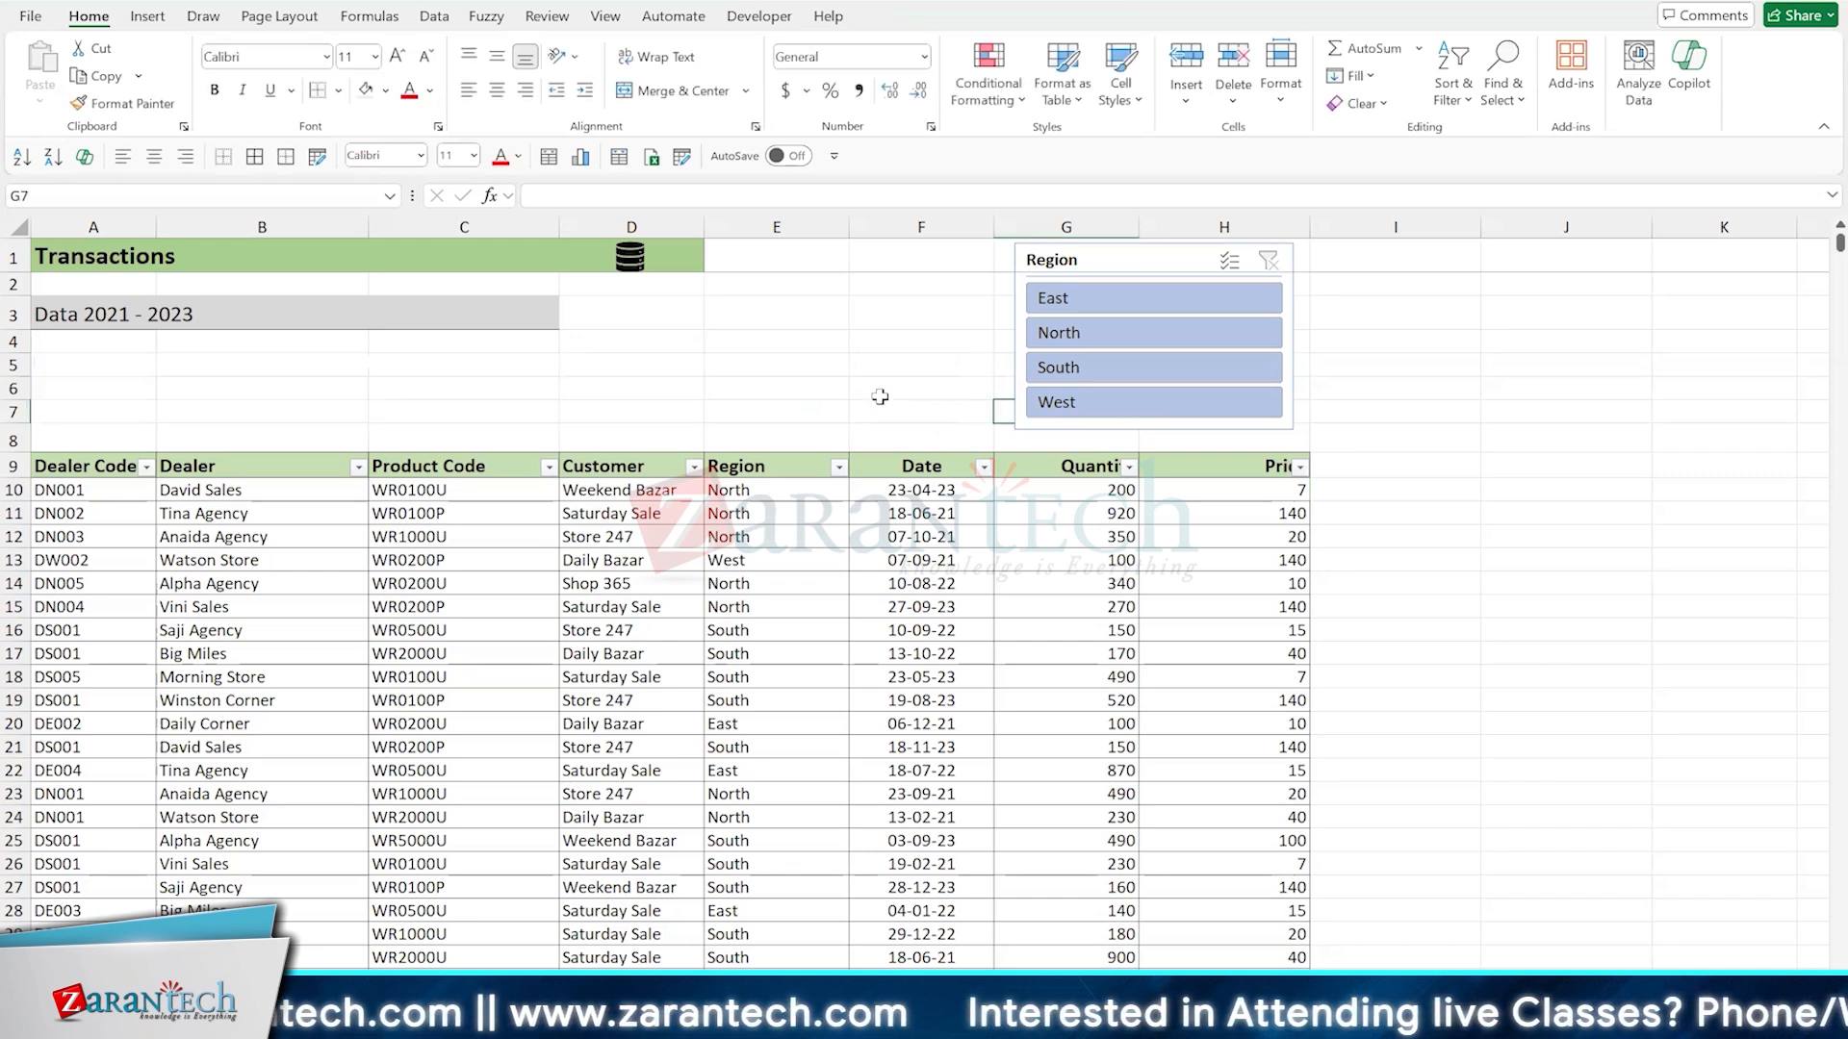
{"action": "left_click", "coordinate": [662, 610]}
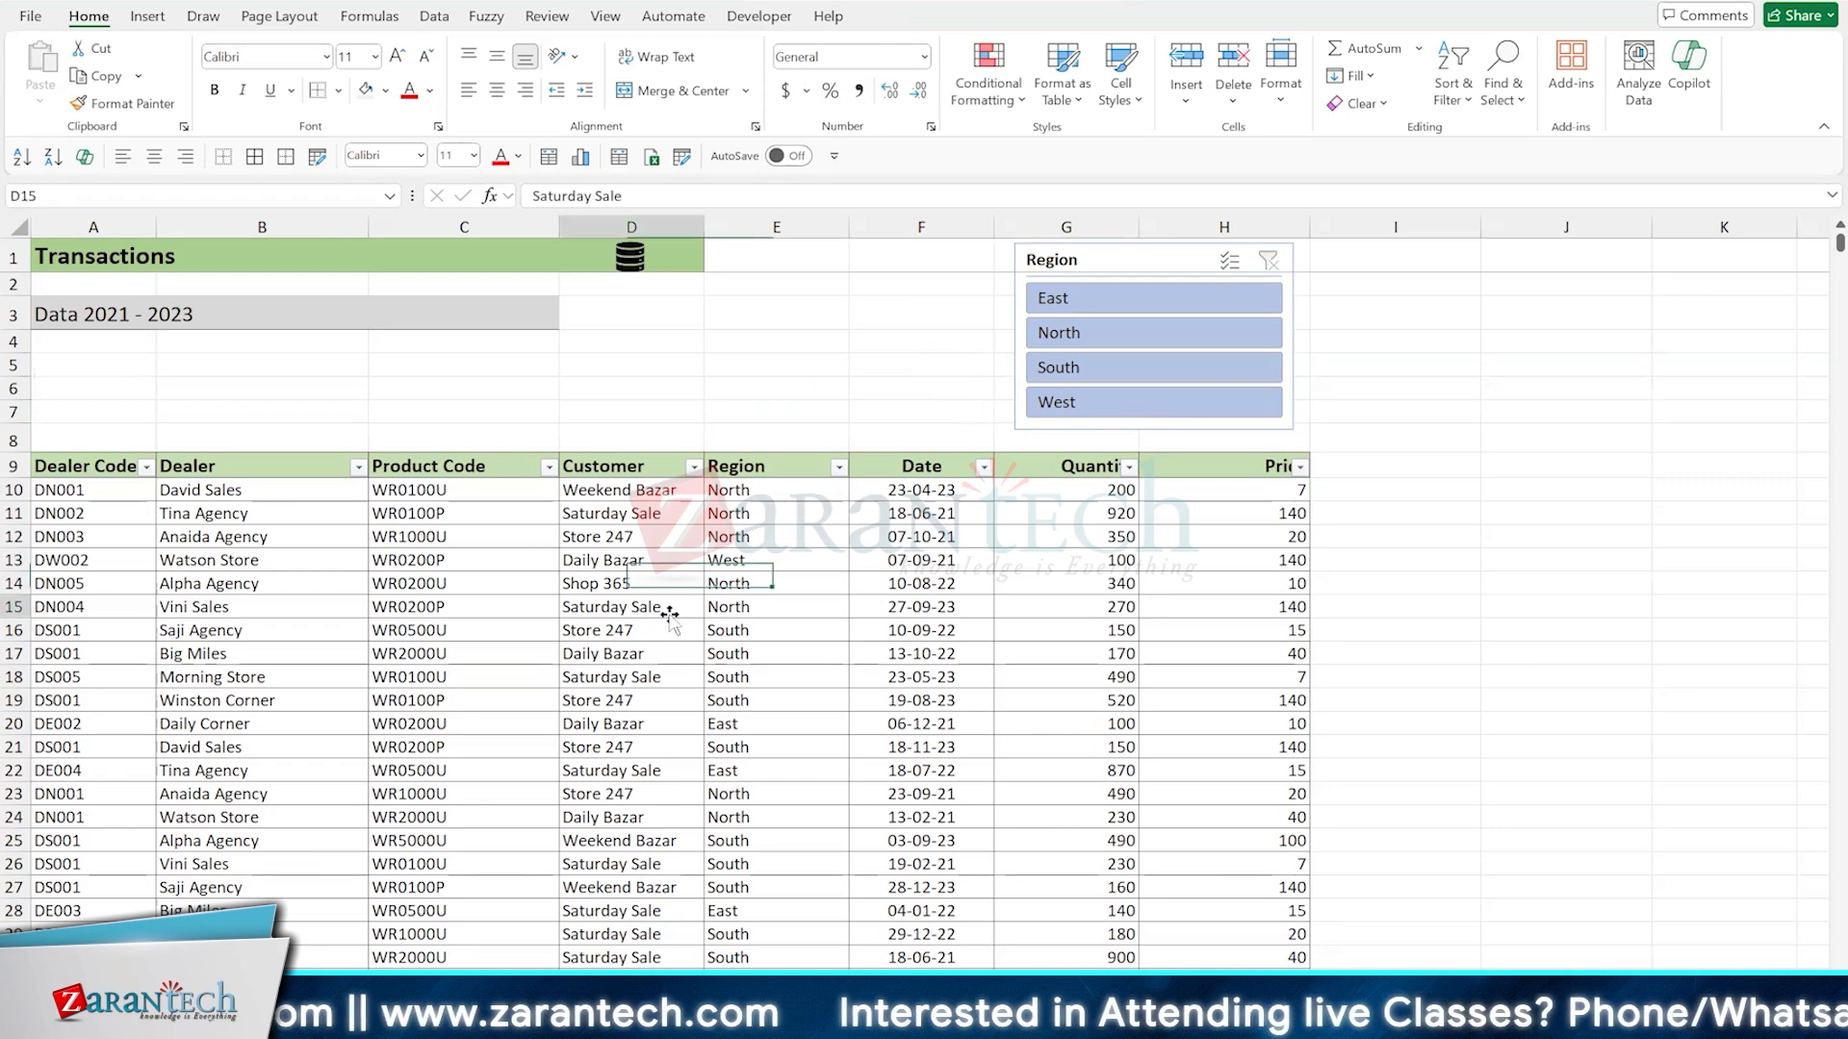
{"action": "left_click", "coordinate": [904, 16]}
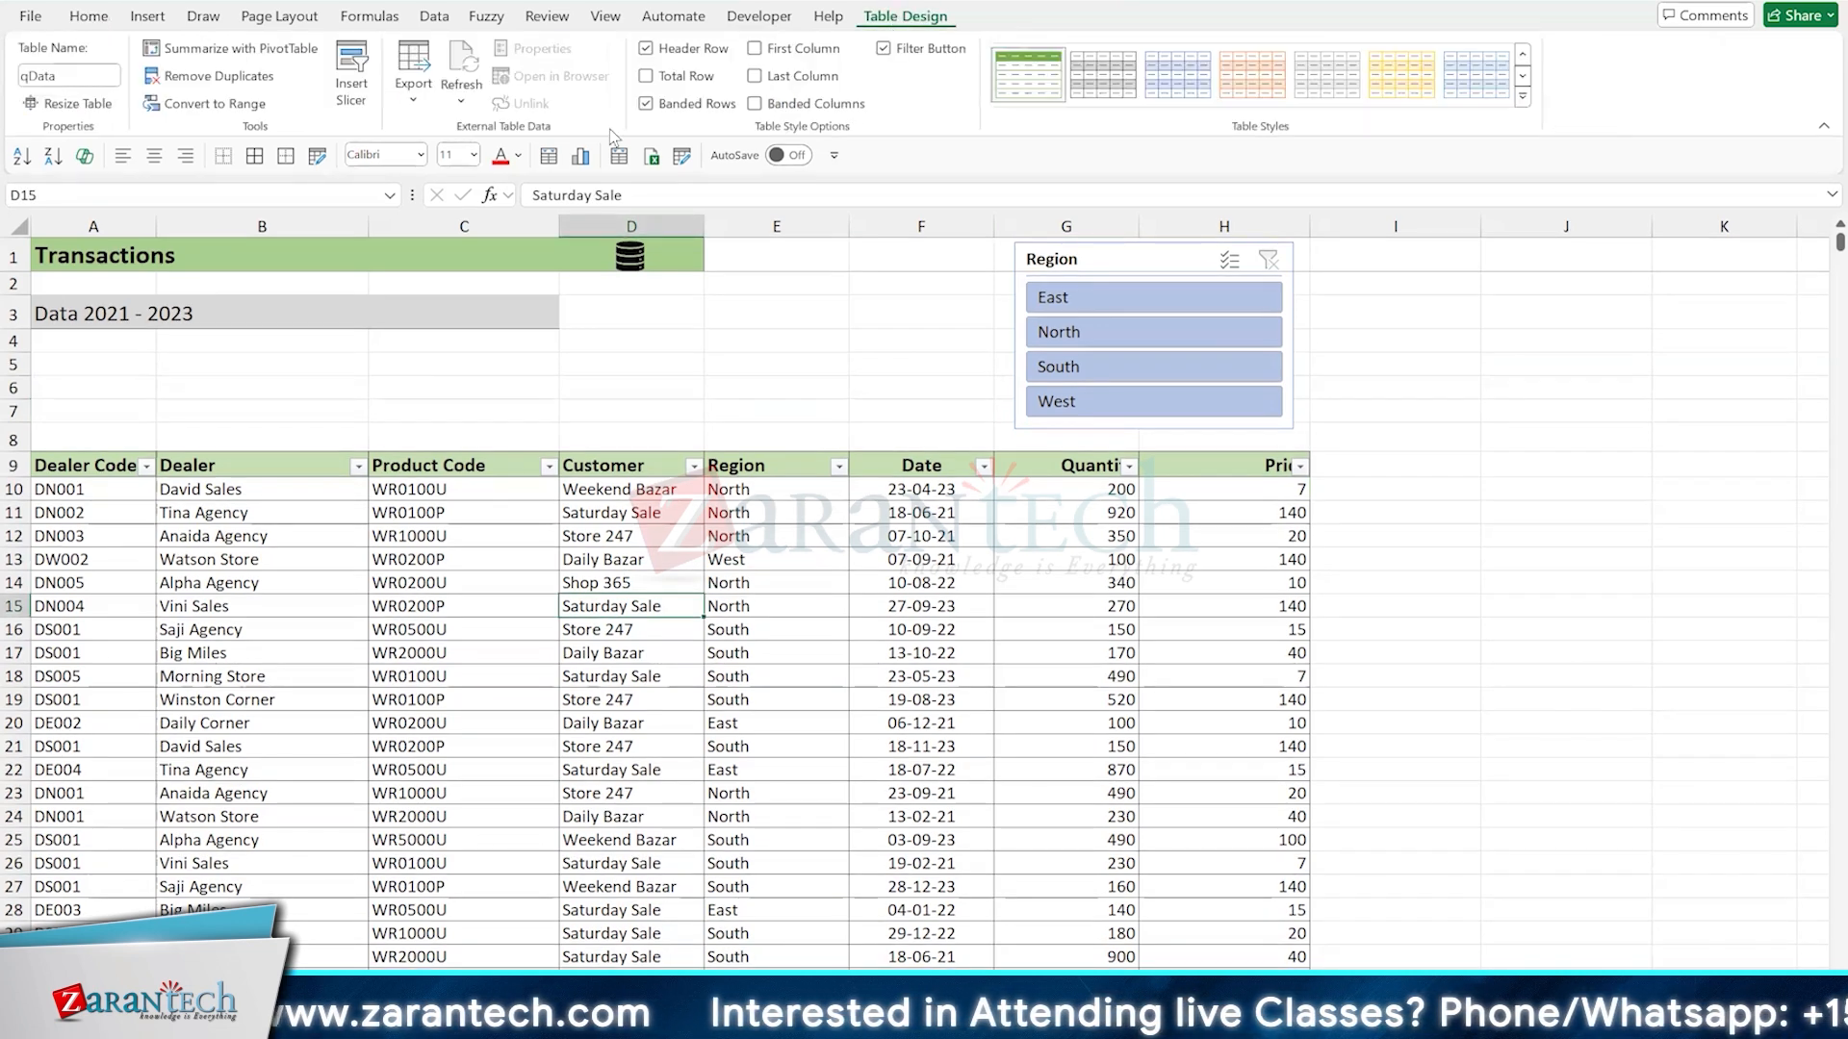
{"action": "left_click", "coordinate": [351, 96]}
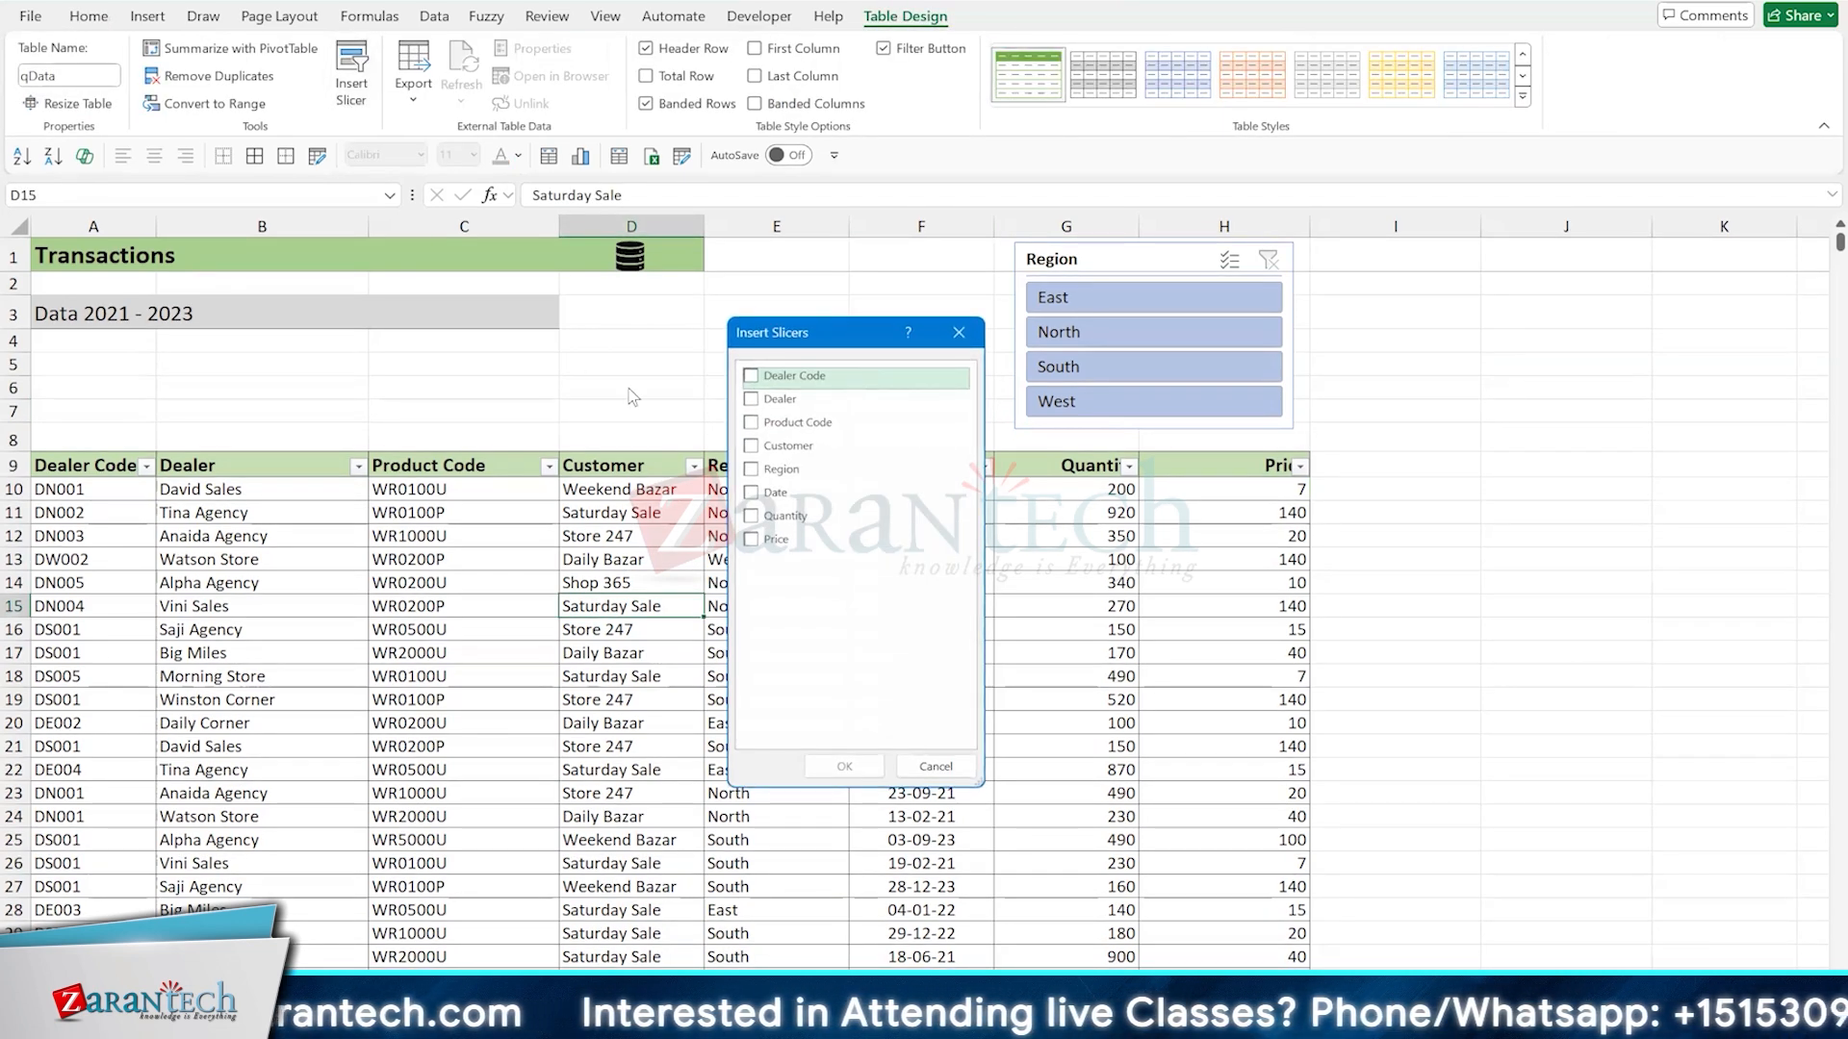
{"action": "left_click", "coordinate": [752, 447]}
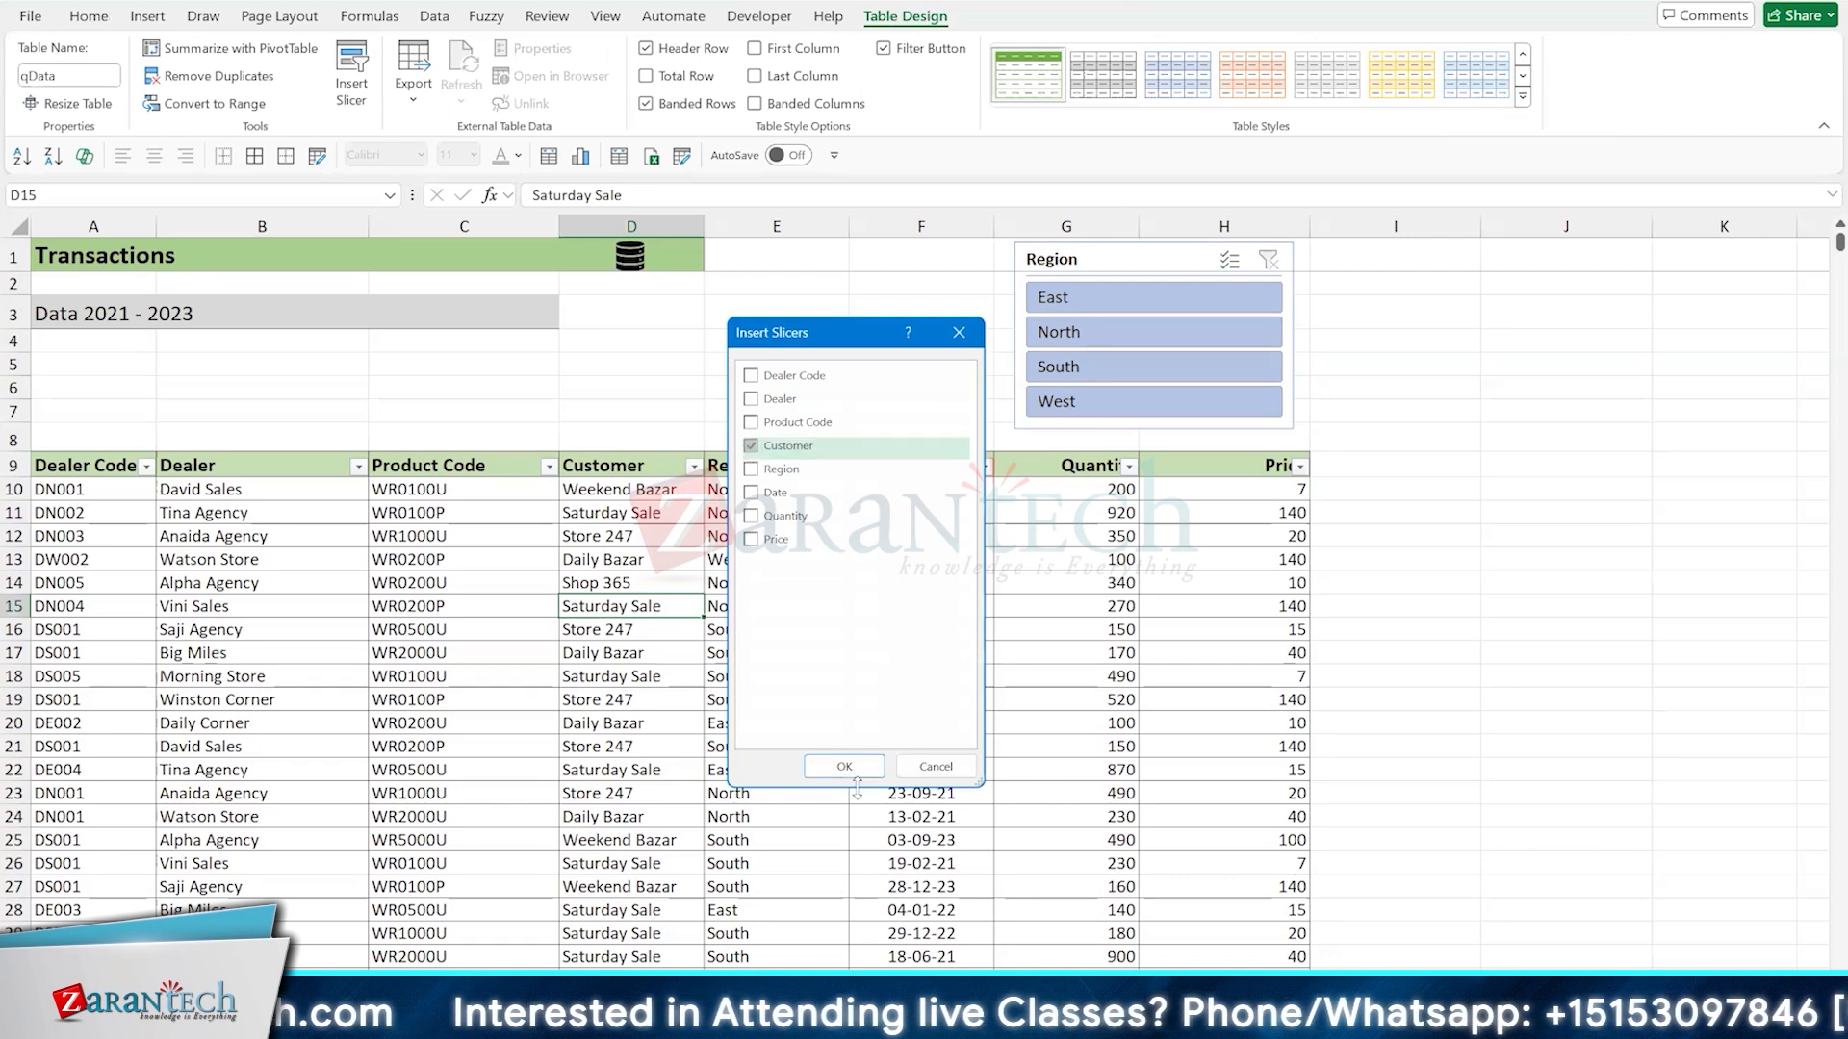
{"action": "left_click", "coordinate": [861, 775]}
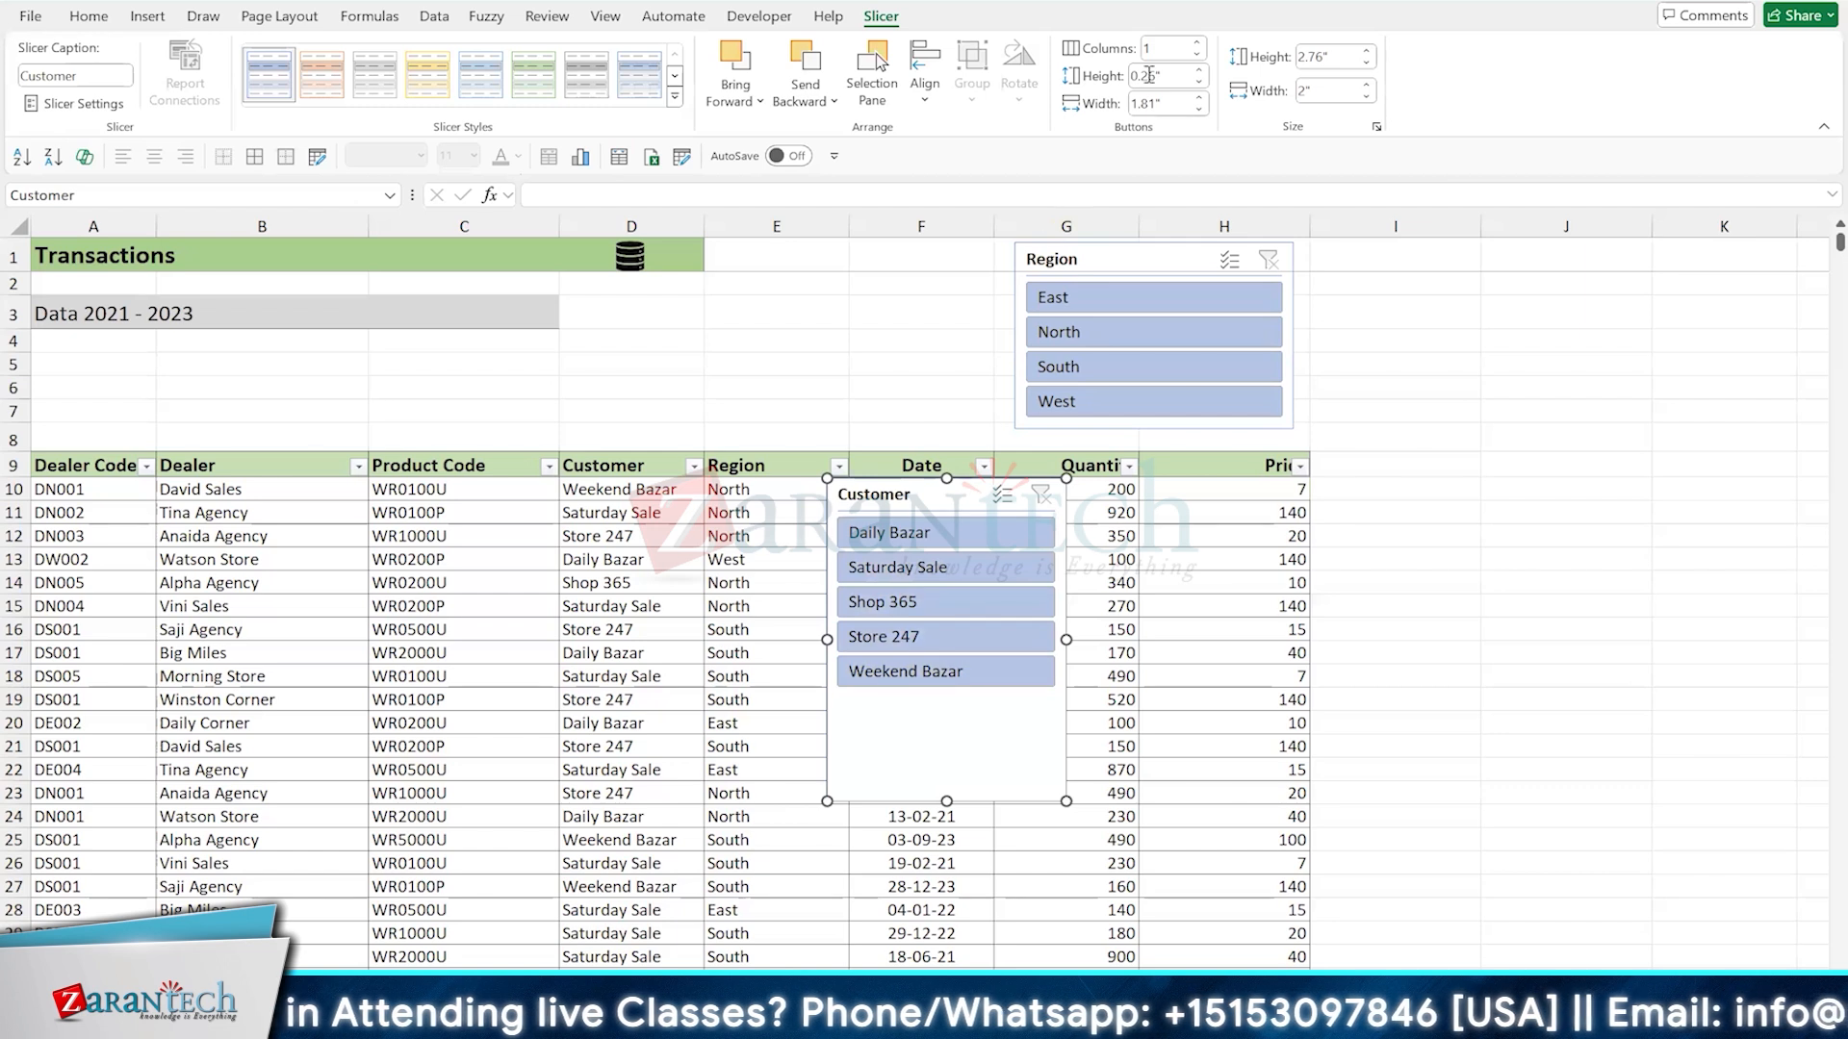
Set the Customer slicer to 5 columns and fit it beside the Region slicer below the Data 2021 - 2023 heading, about 0.8" high and 8.06" wide
{"action": "left_click", "coordinate": [1166, 45]}
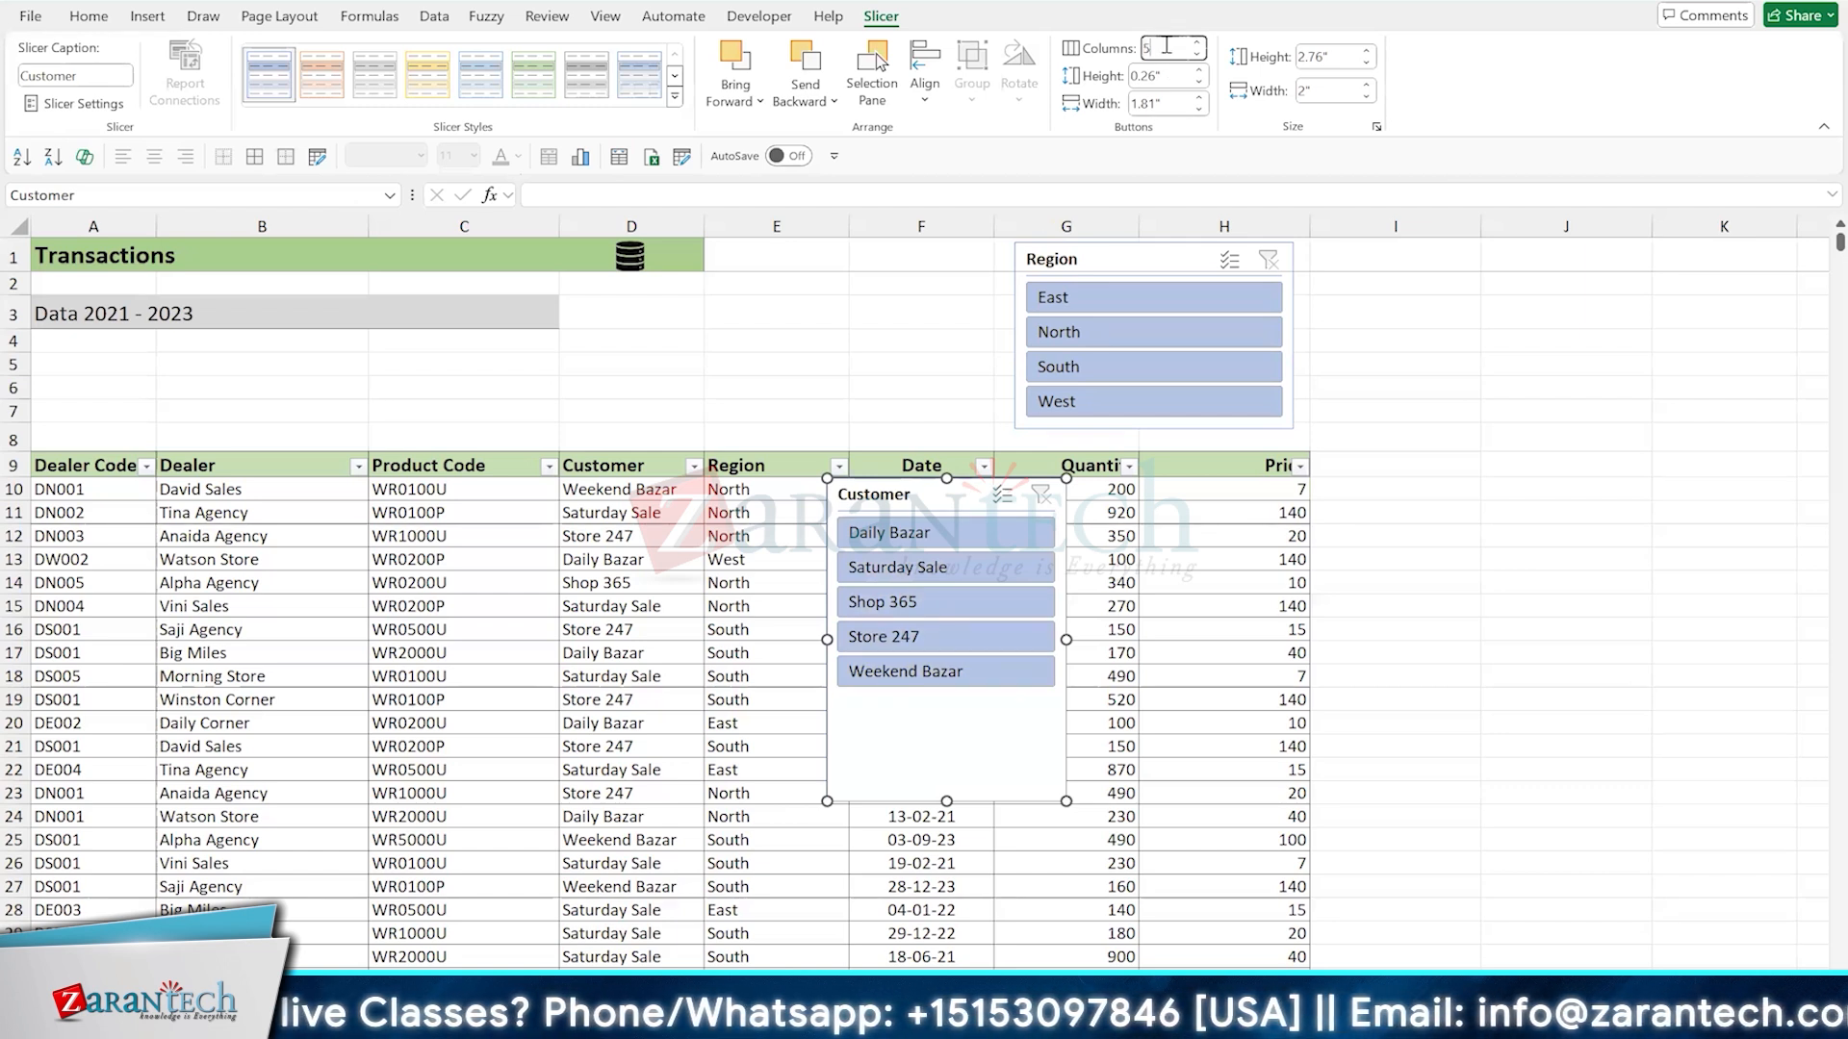
{"action": "key", "text": "Return"}
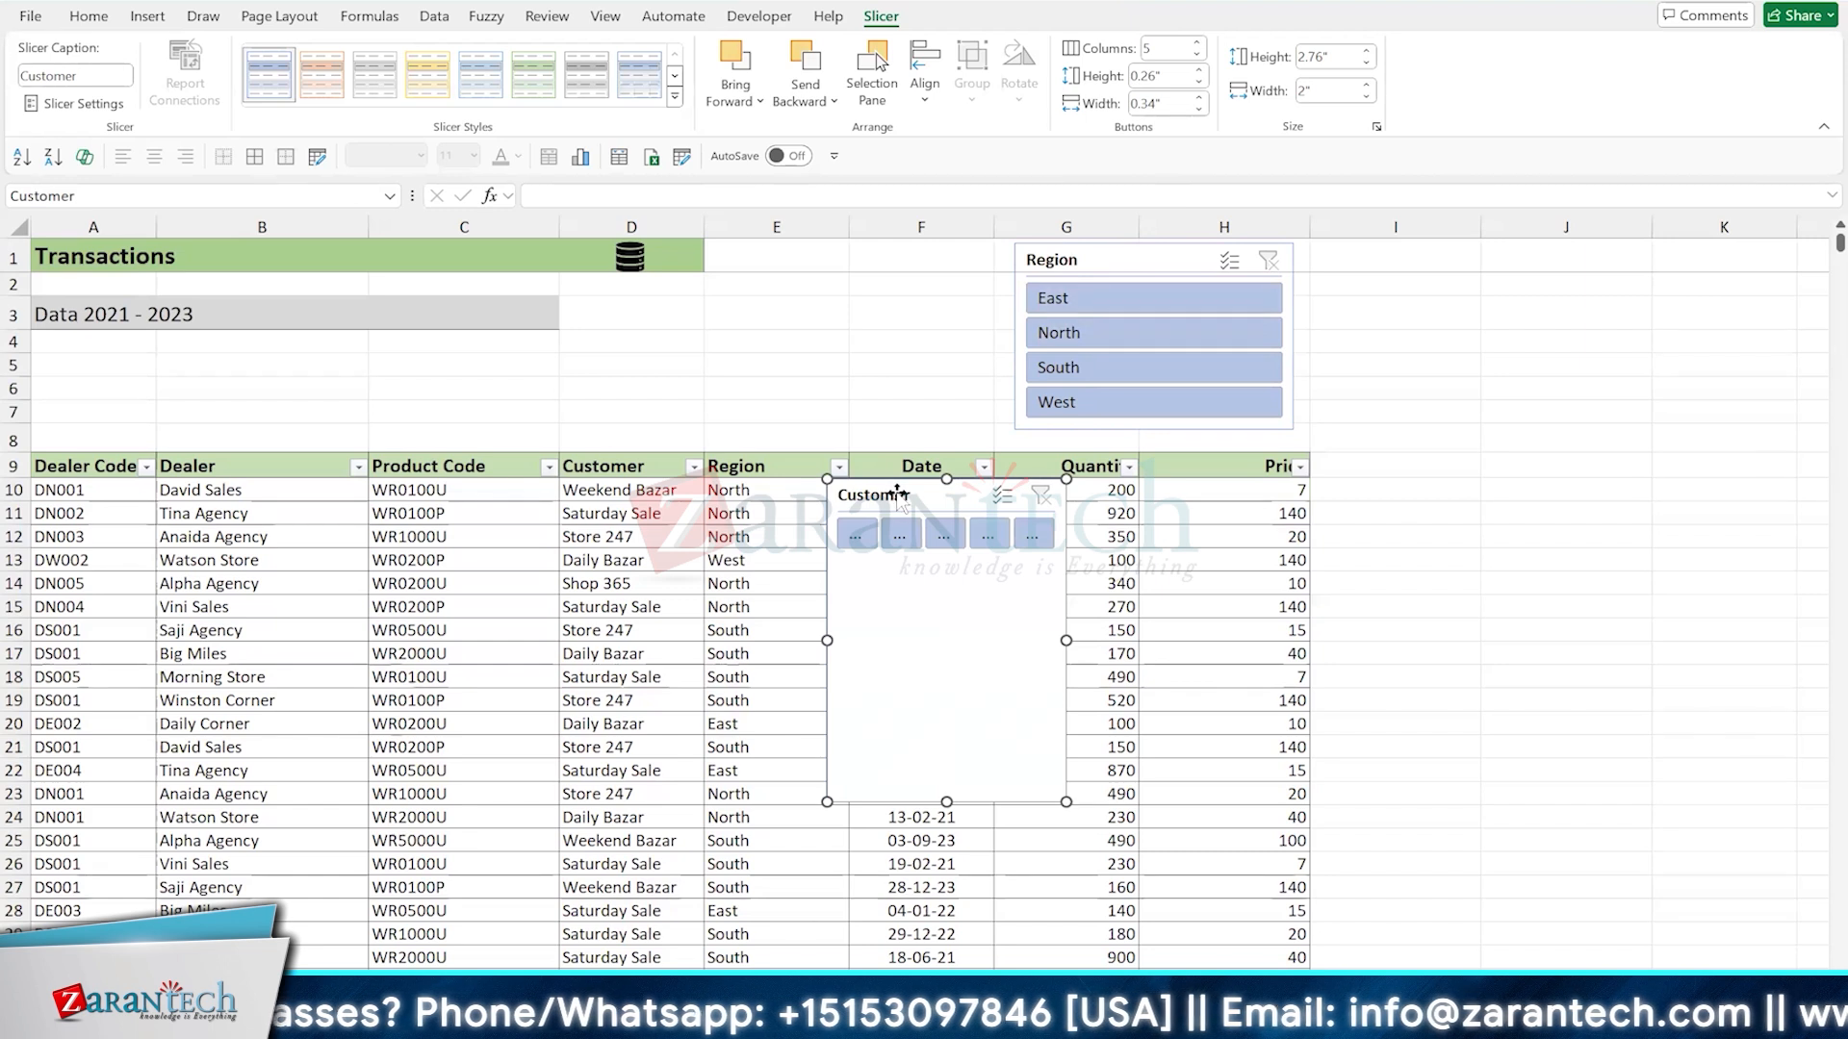
{"action": "left_click_drag", "start_coordinate": [897, 495], "coordinate": [277, 286]}
{"action": "left_click_drag", "start_coordinate": [450, 598], "coordinate": [1009, 432]}
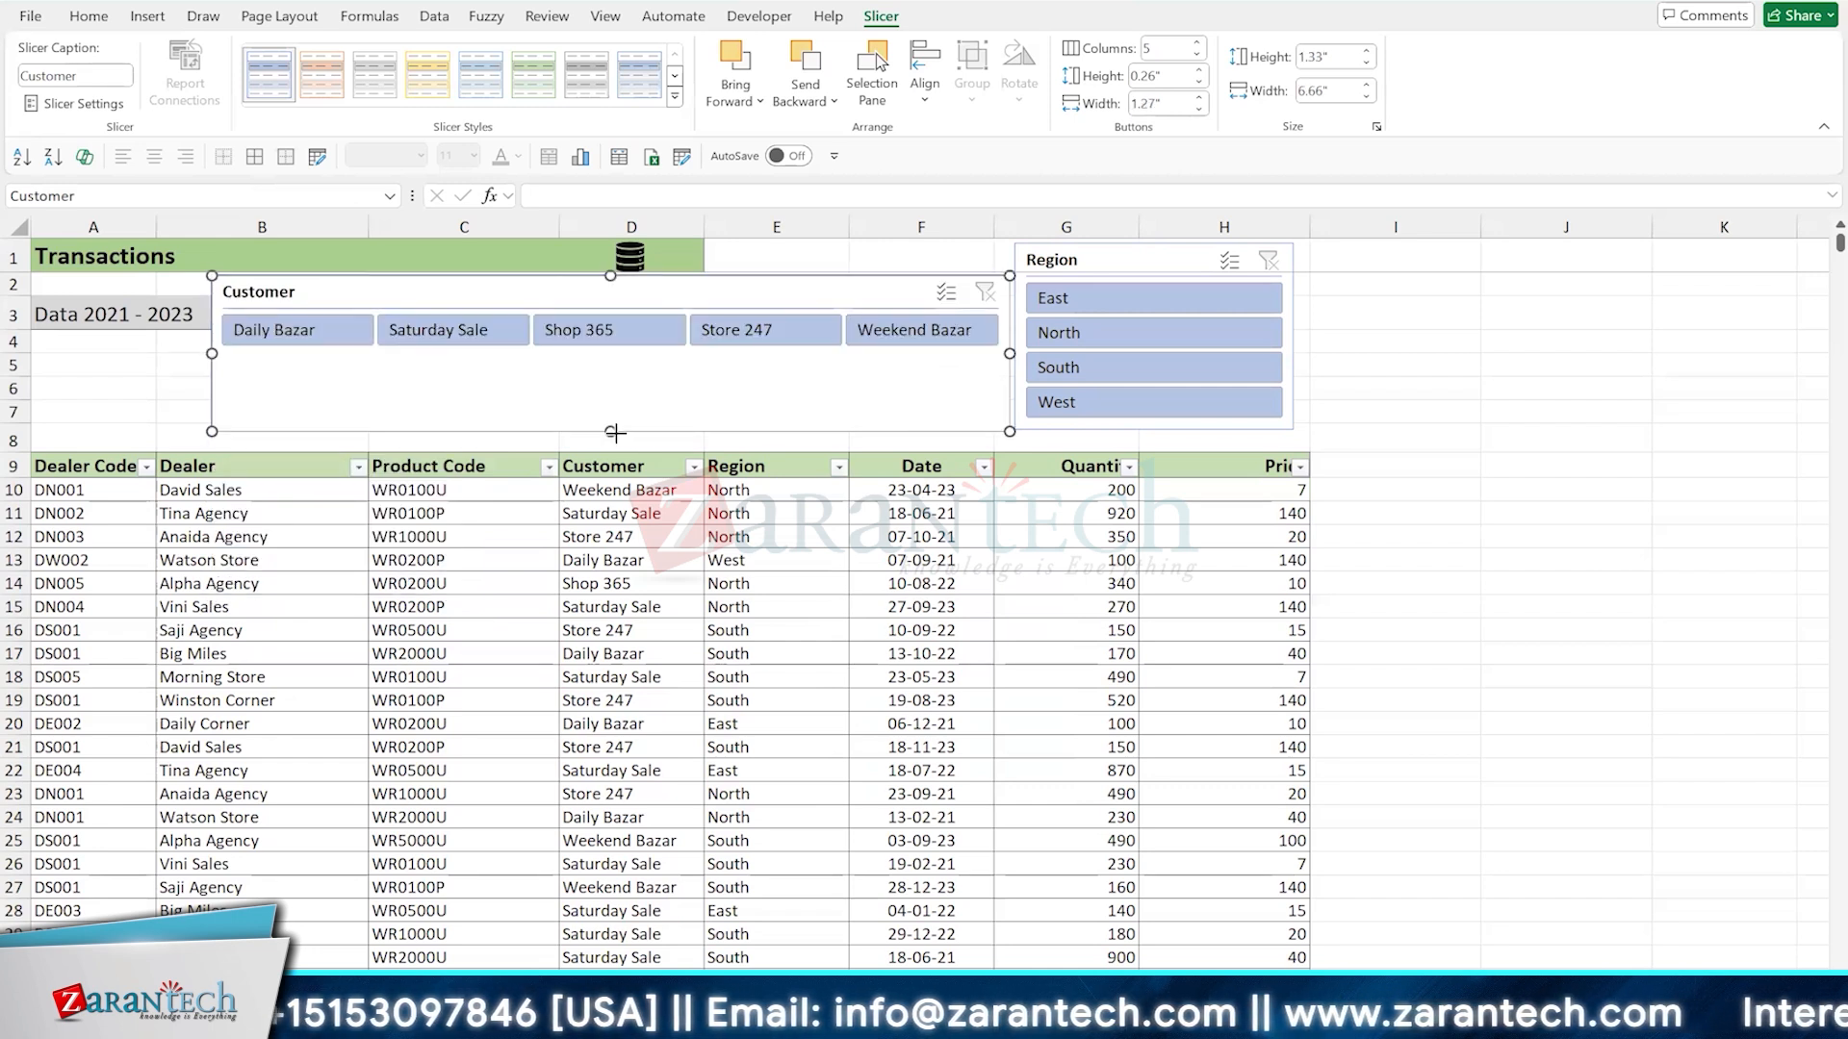
{"action": "mouse_move", "coordinate": [610, 431]}
{"action": "left_mouse_down"}
{"action": "mouse_move", "coordinate": [616, 364]}
{"action": "mouse_move", "coordinate": [640, 425]}
{"action": "left_mouse_up"}
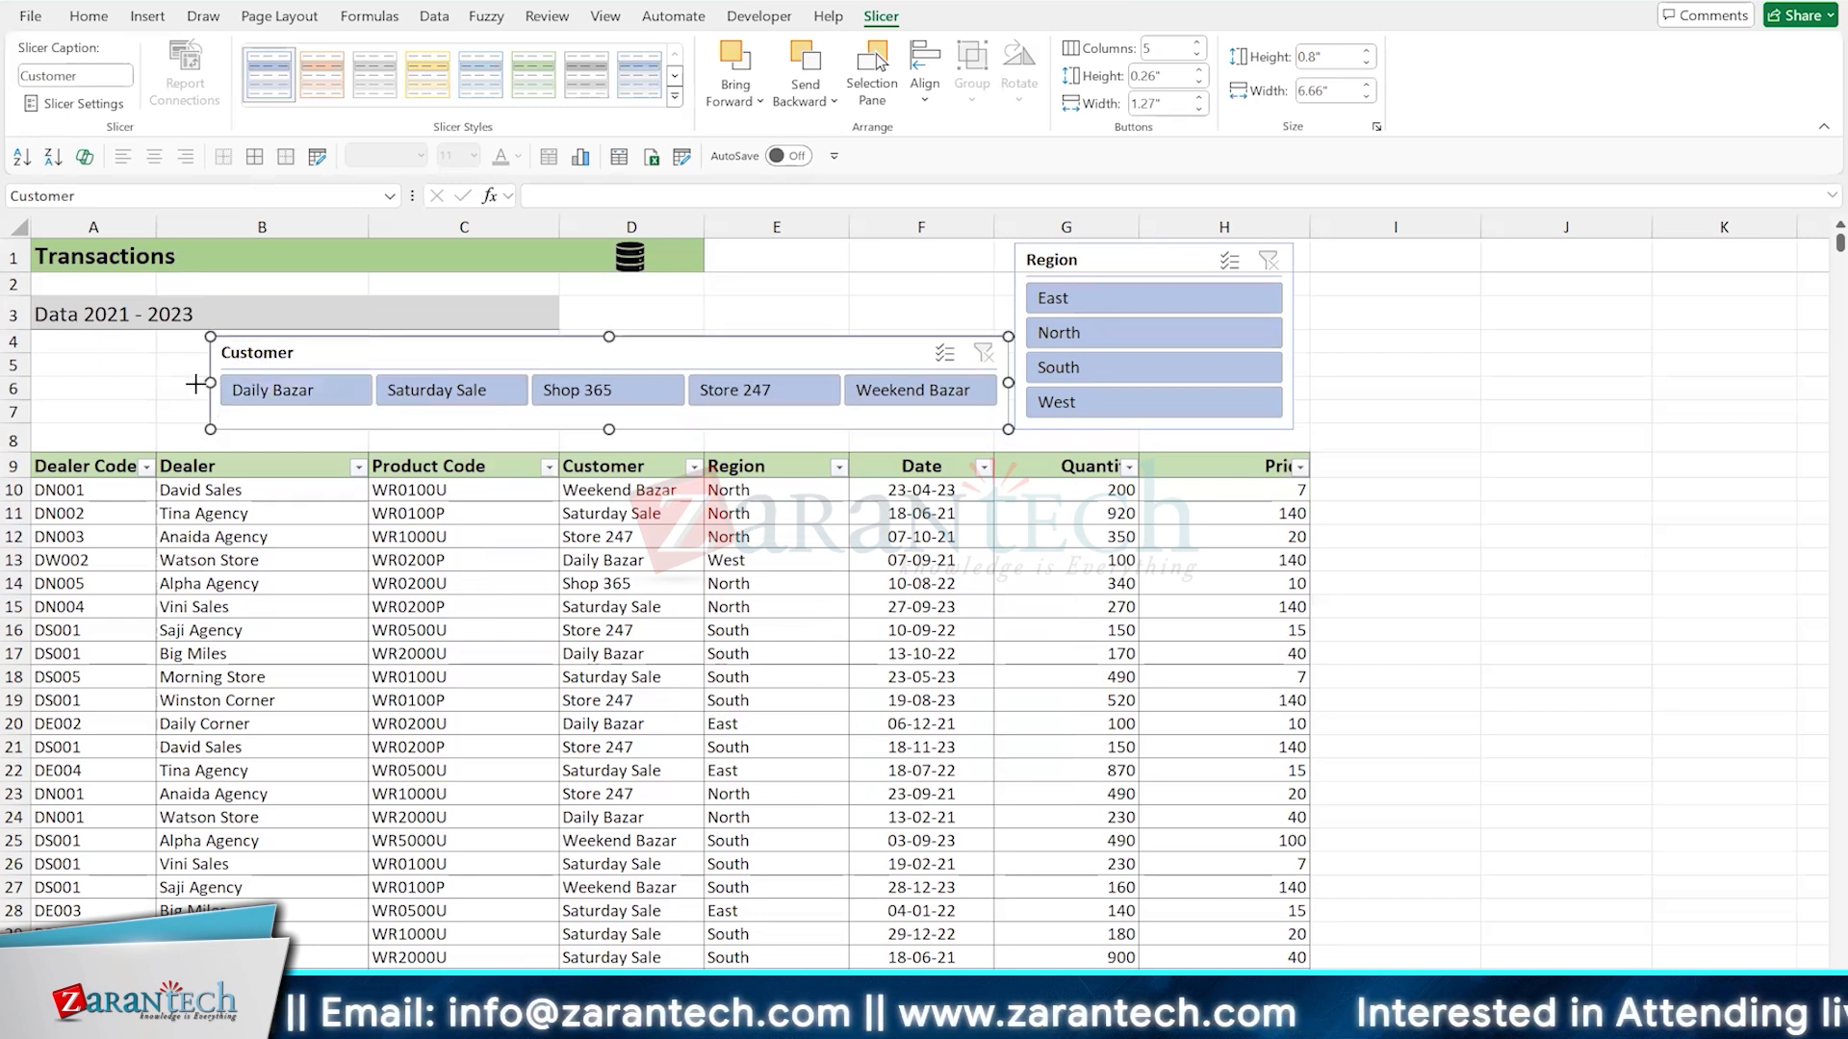
{"action": "left_click_drag", "start_coordinate": [106, 381], "coordinate": [40, 395]}
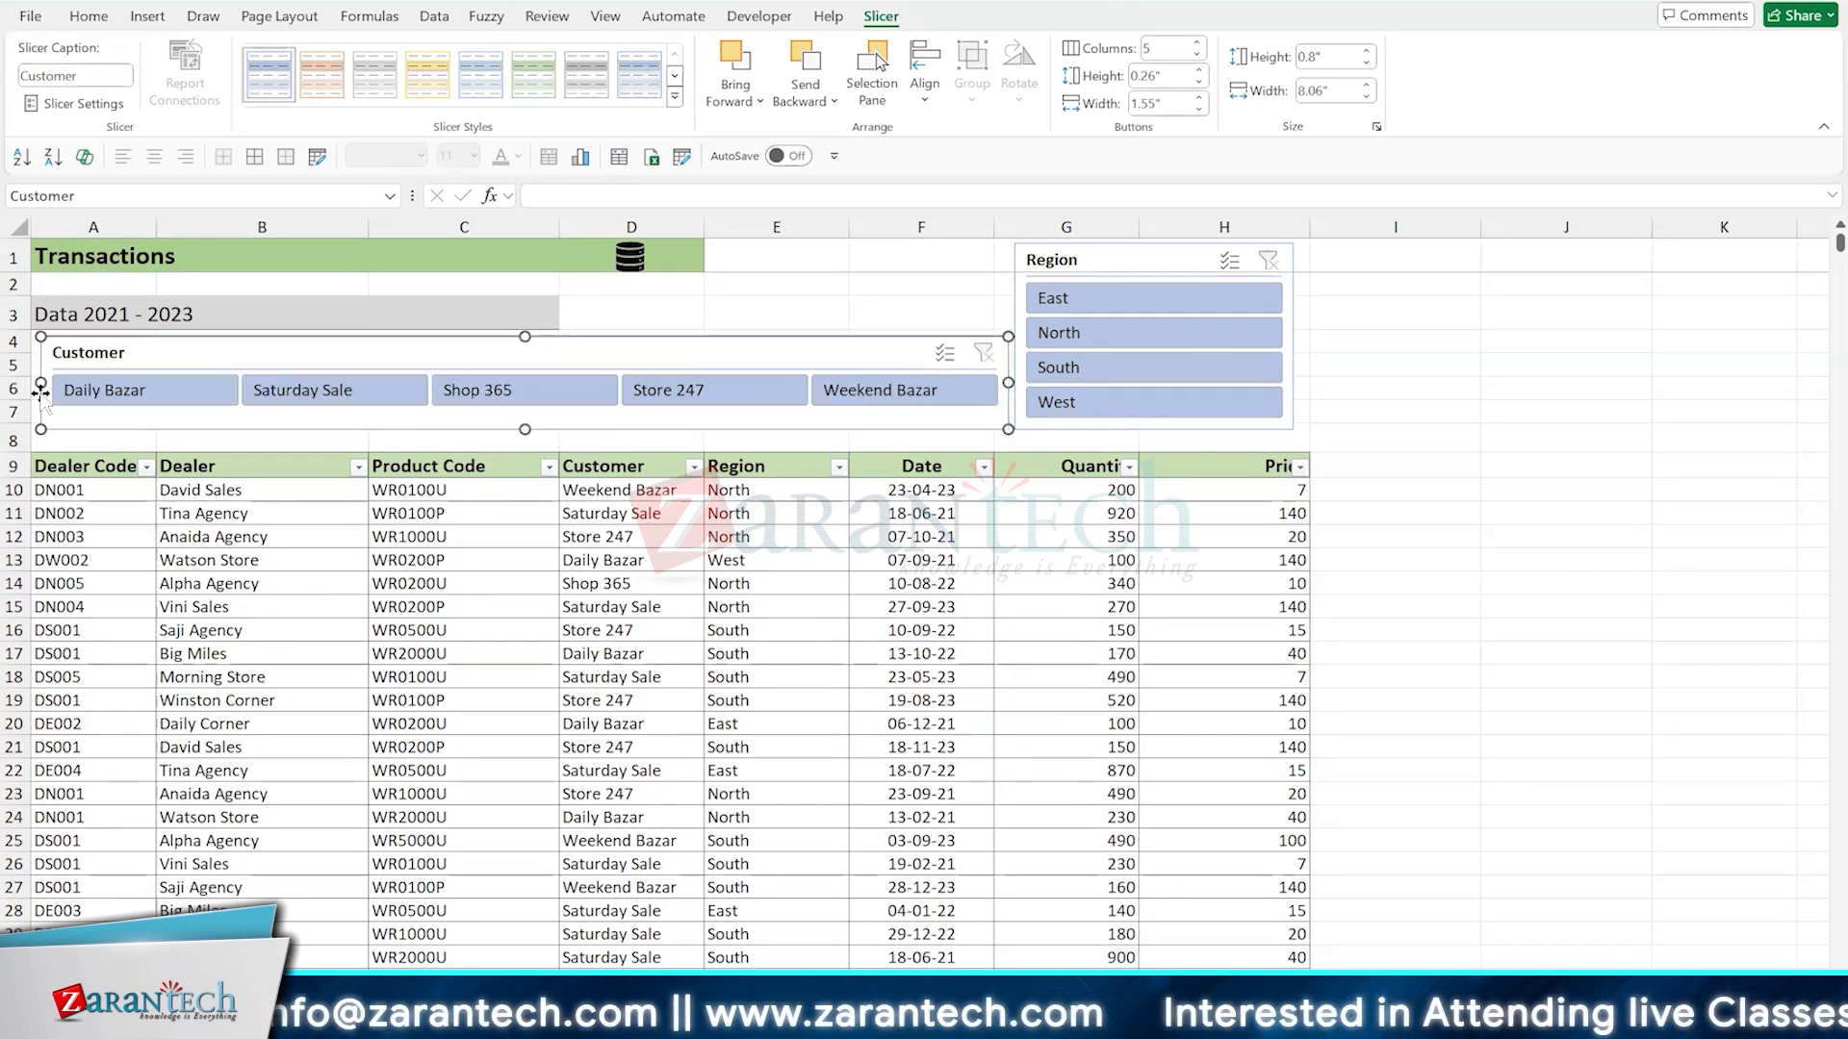
Apply the light green slicer style to both the Customer and Region slicers
{"action": "left_click", "coordinate": [943, 564]}
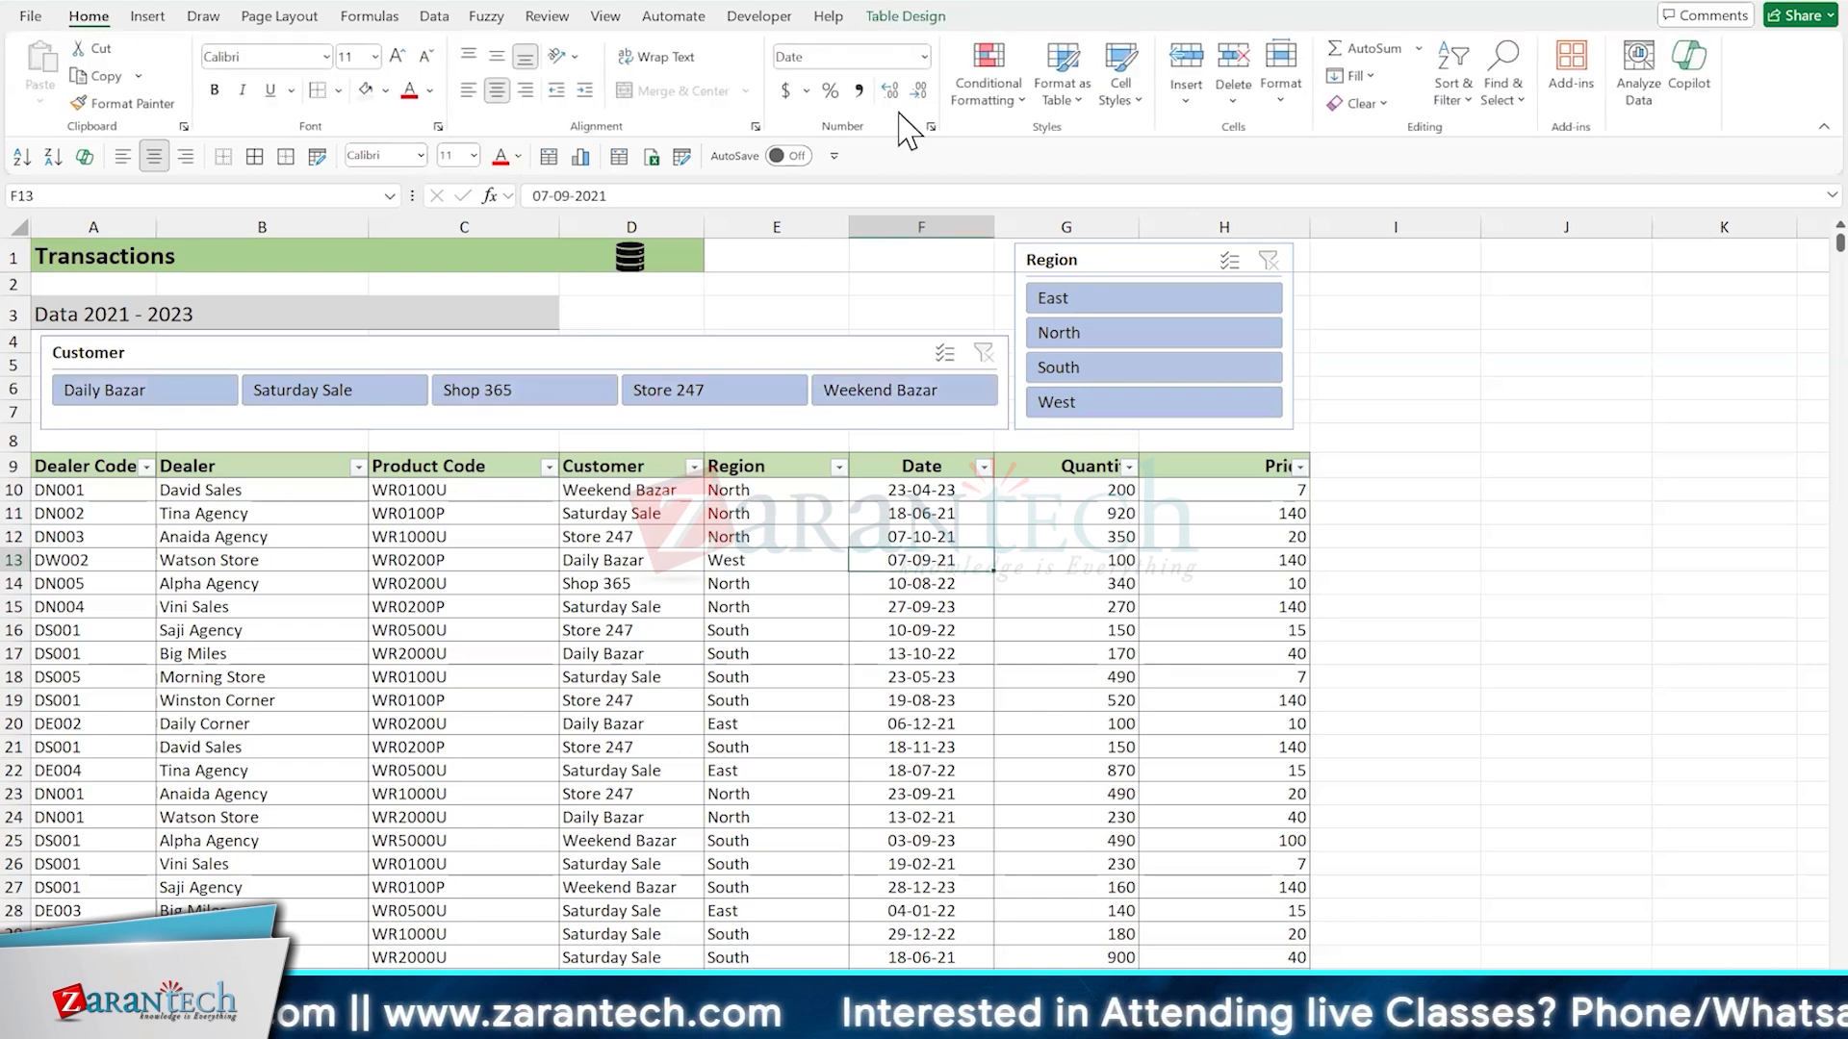
{"action": "left_click", "coordinate": [845, 352]}
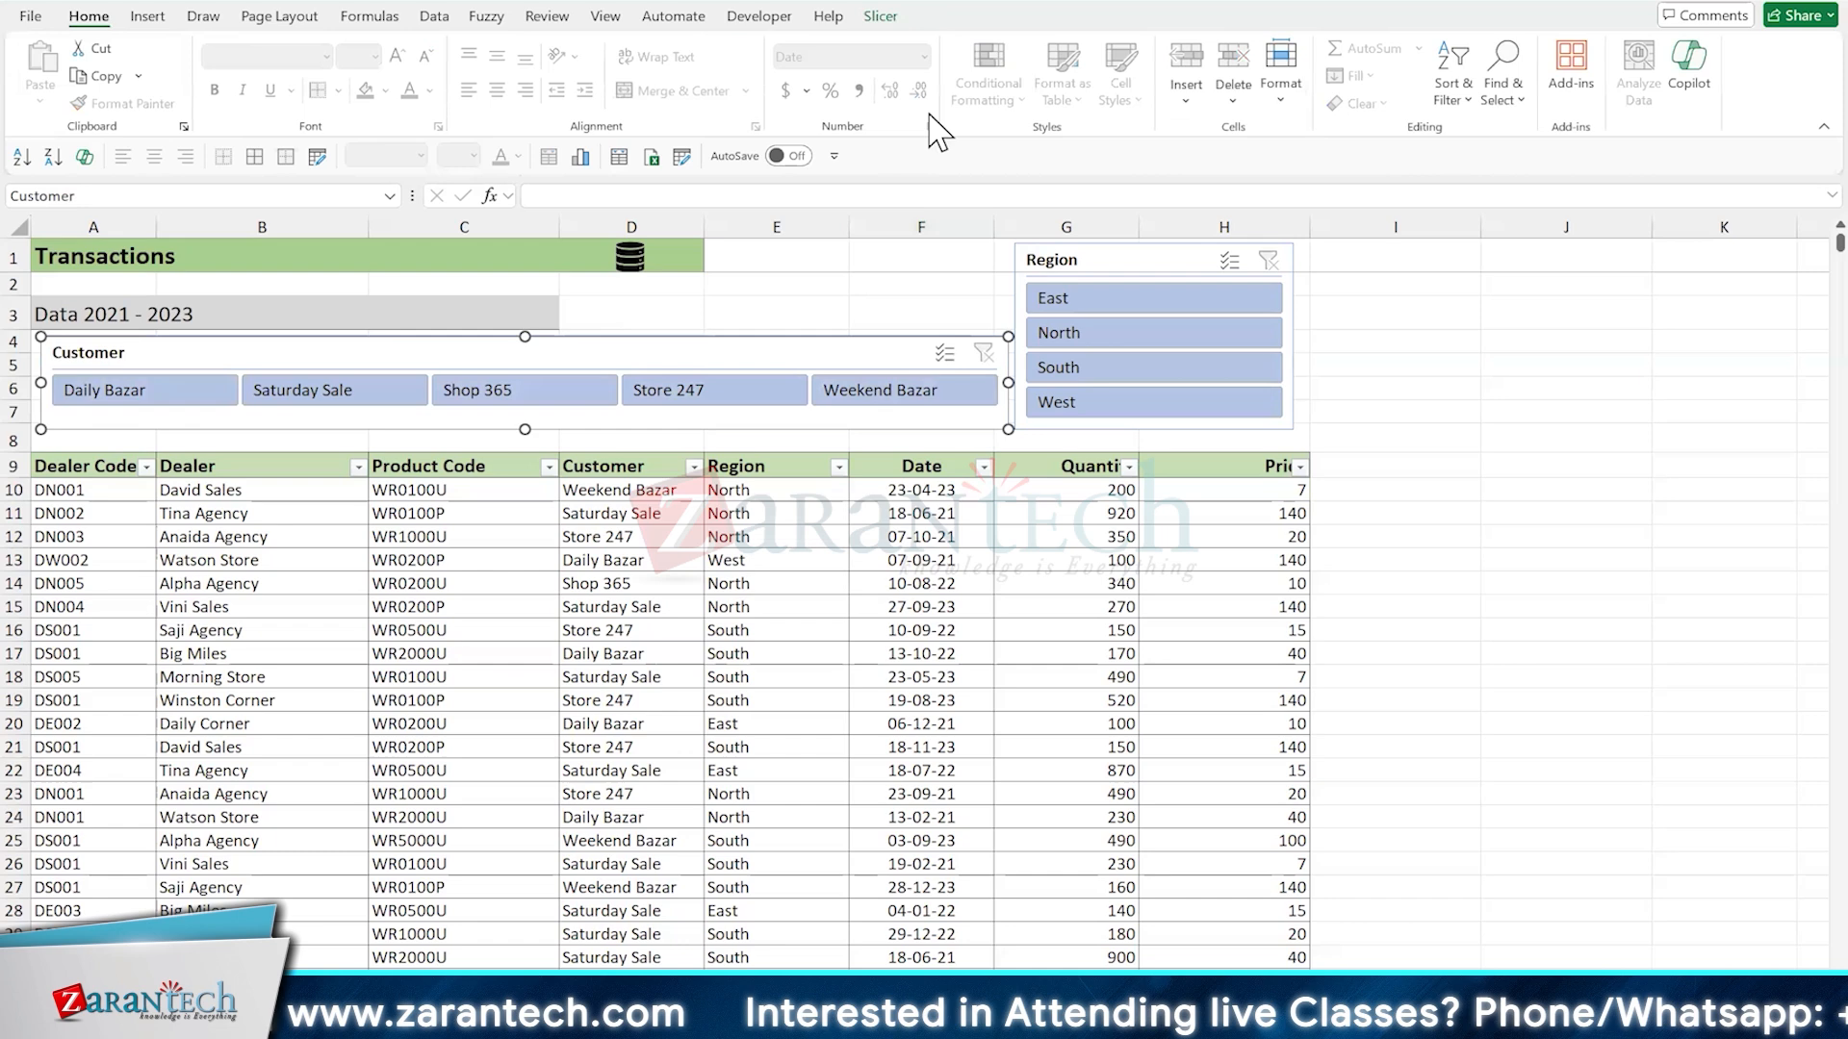
{"action": "left_click", "coordinate": [880, 17]}
{"action": "left_click", "coordinate": [532, 74]}
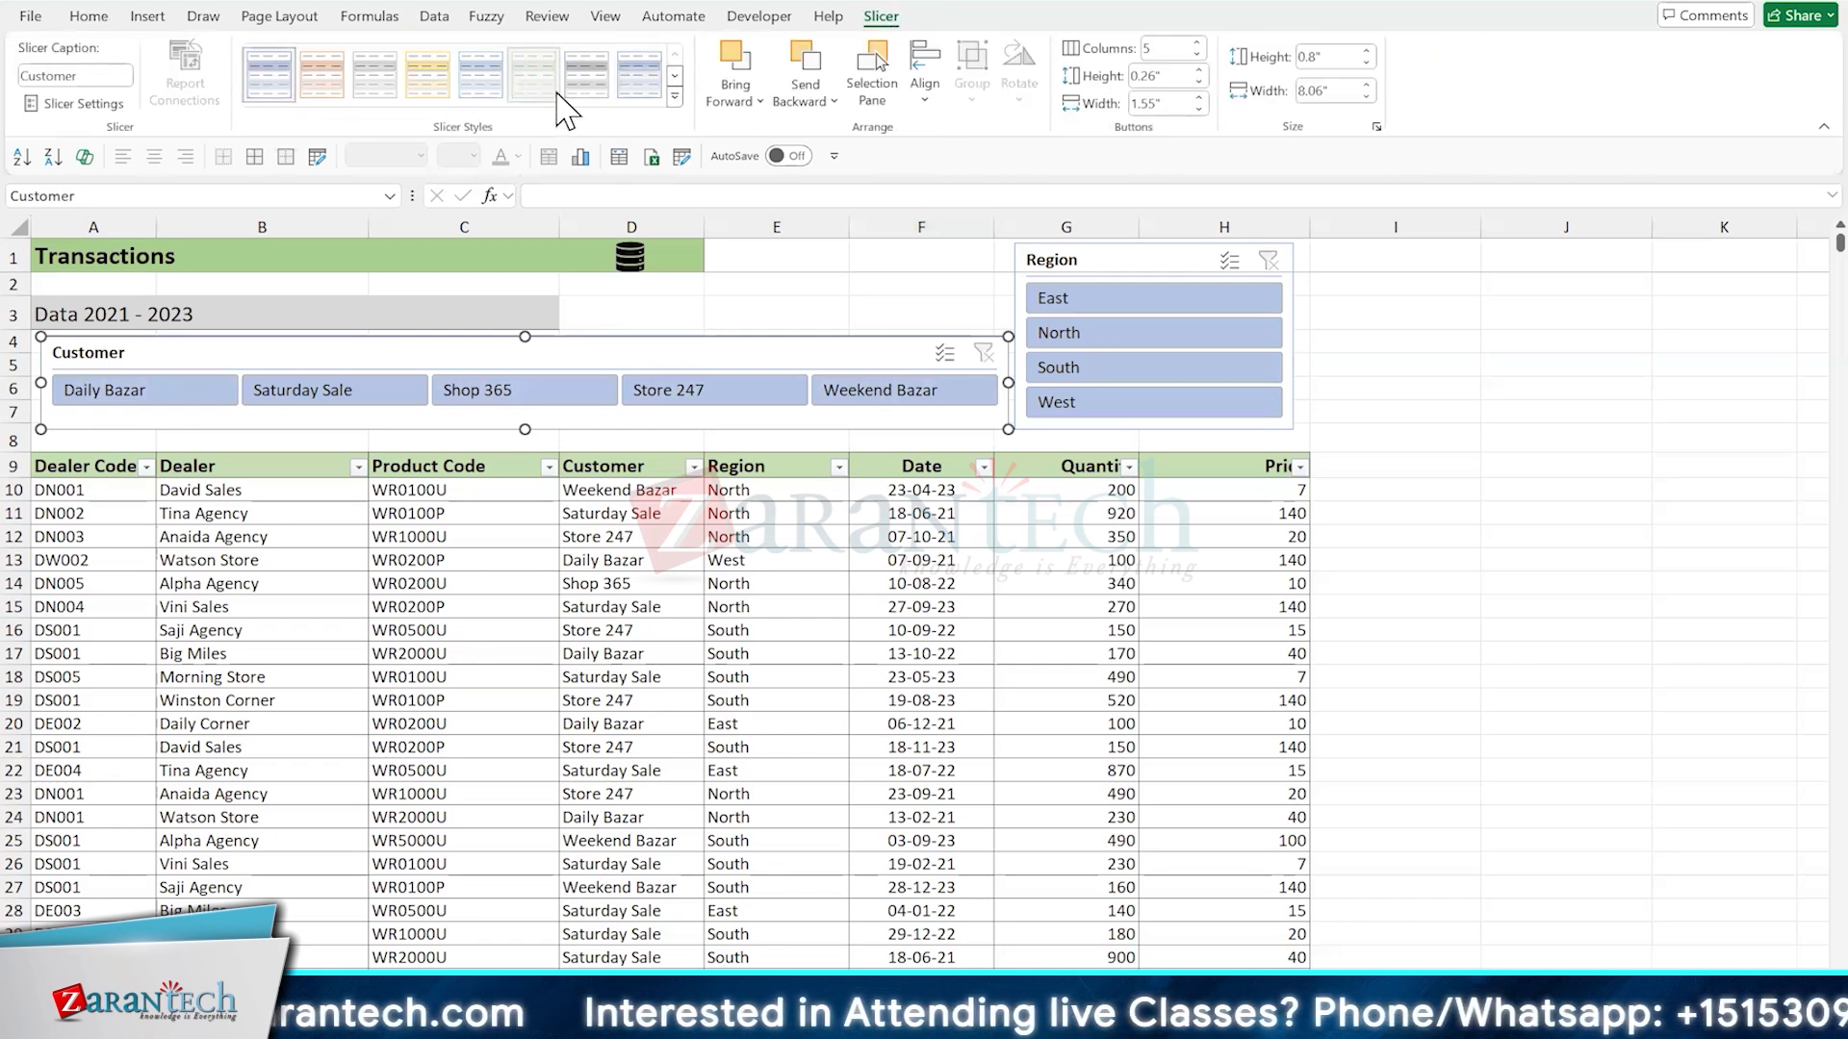
{"action": "left_click", "coordinate": [1012, 290]}
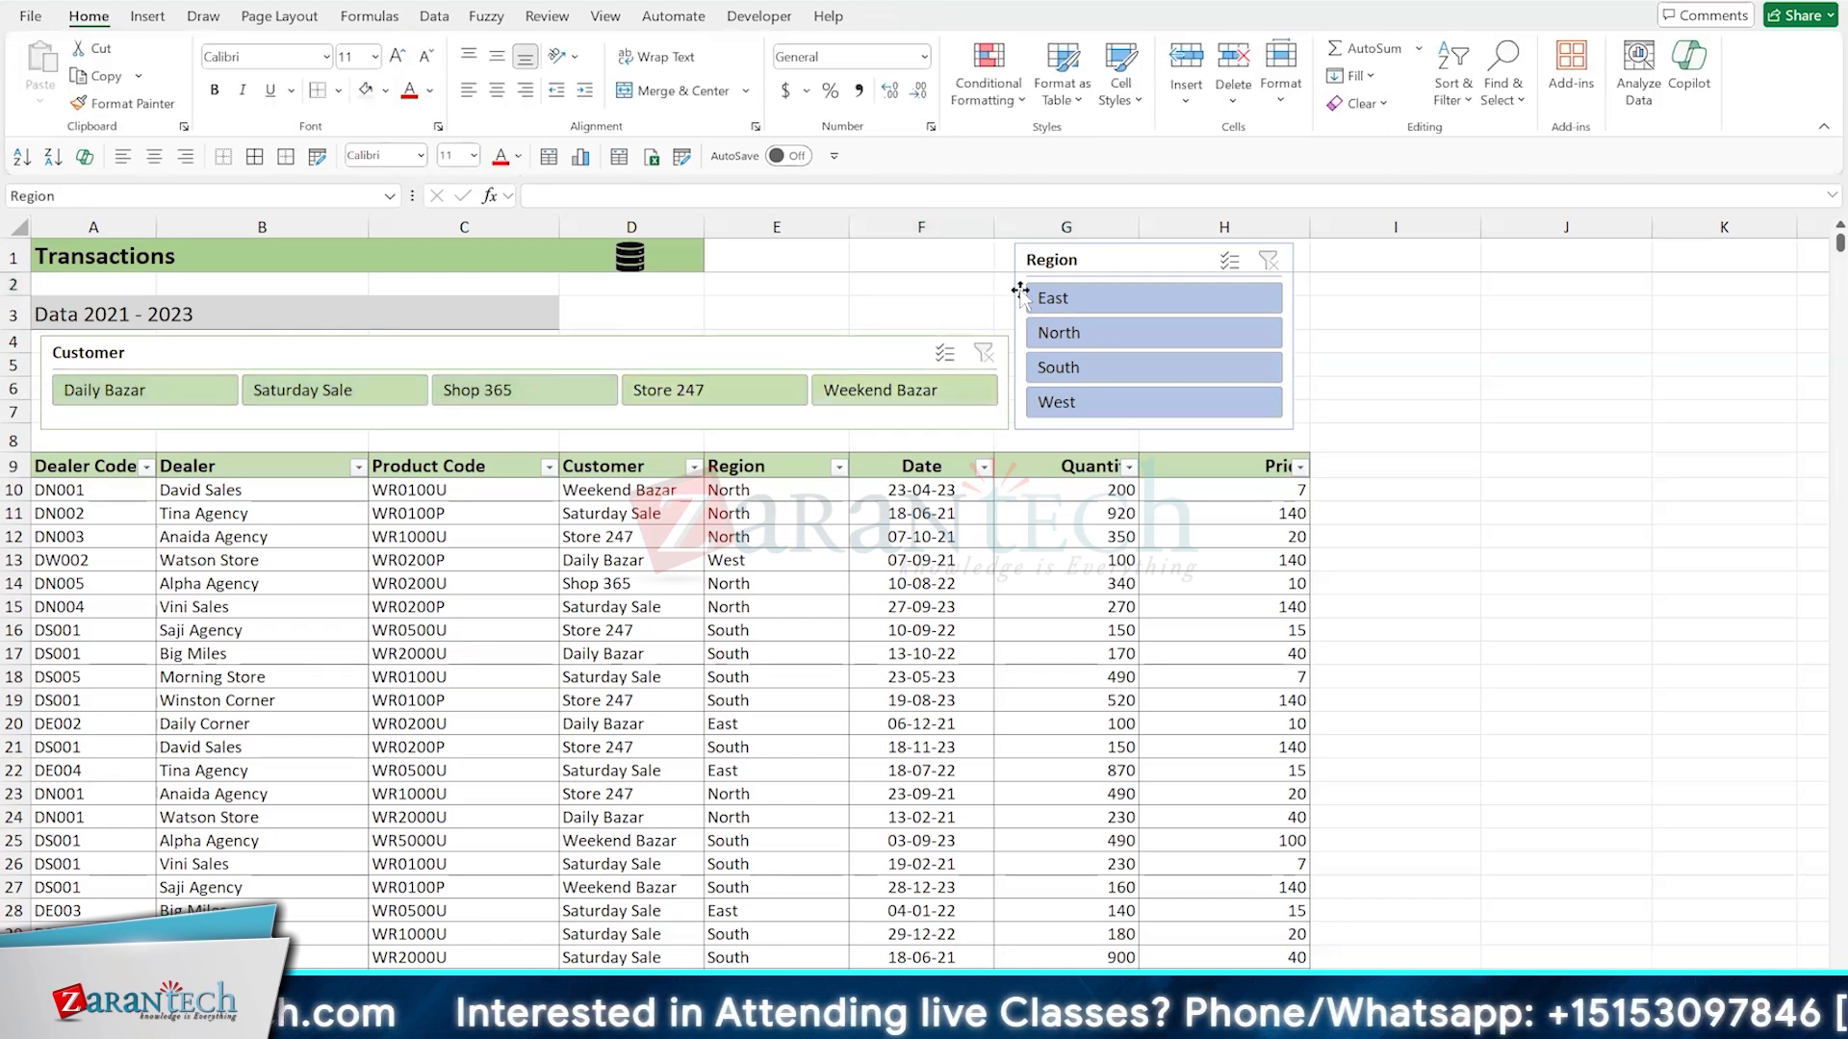
{"action": "left_click", "coordinate": [1021, 290]}
{"action": "left_click", "coordinate": [538, 85]}
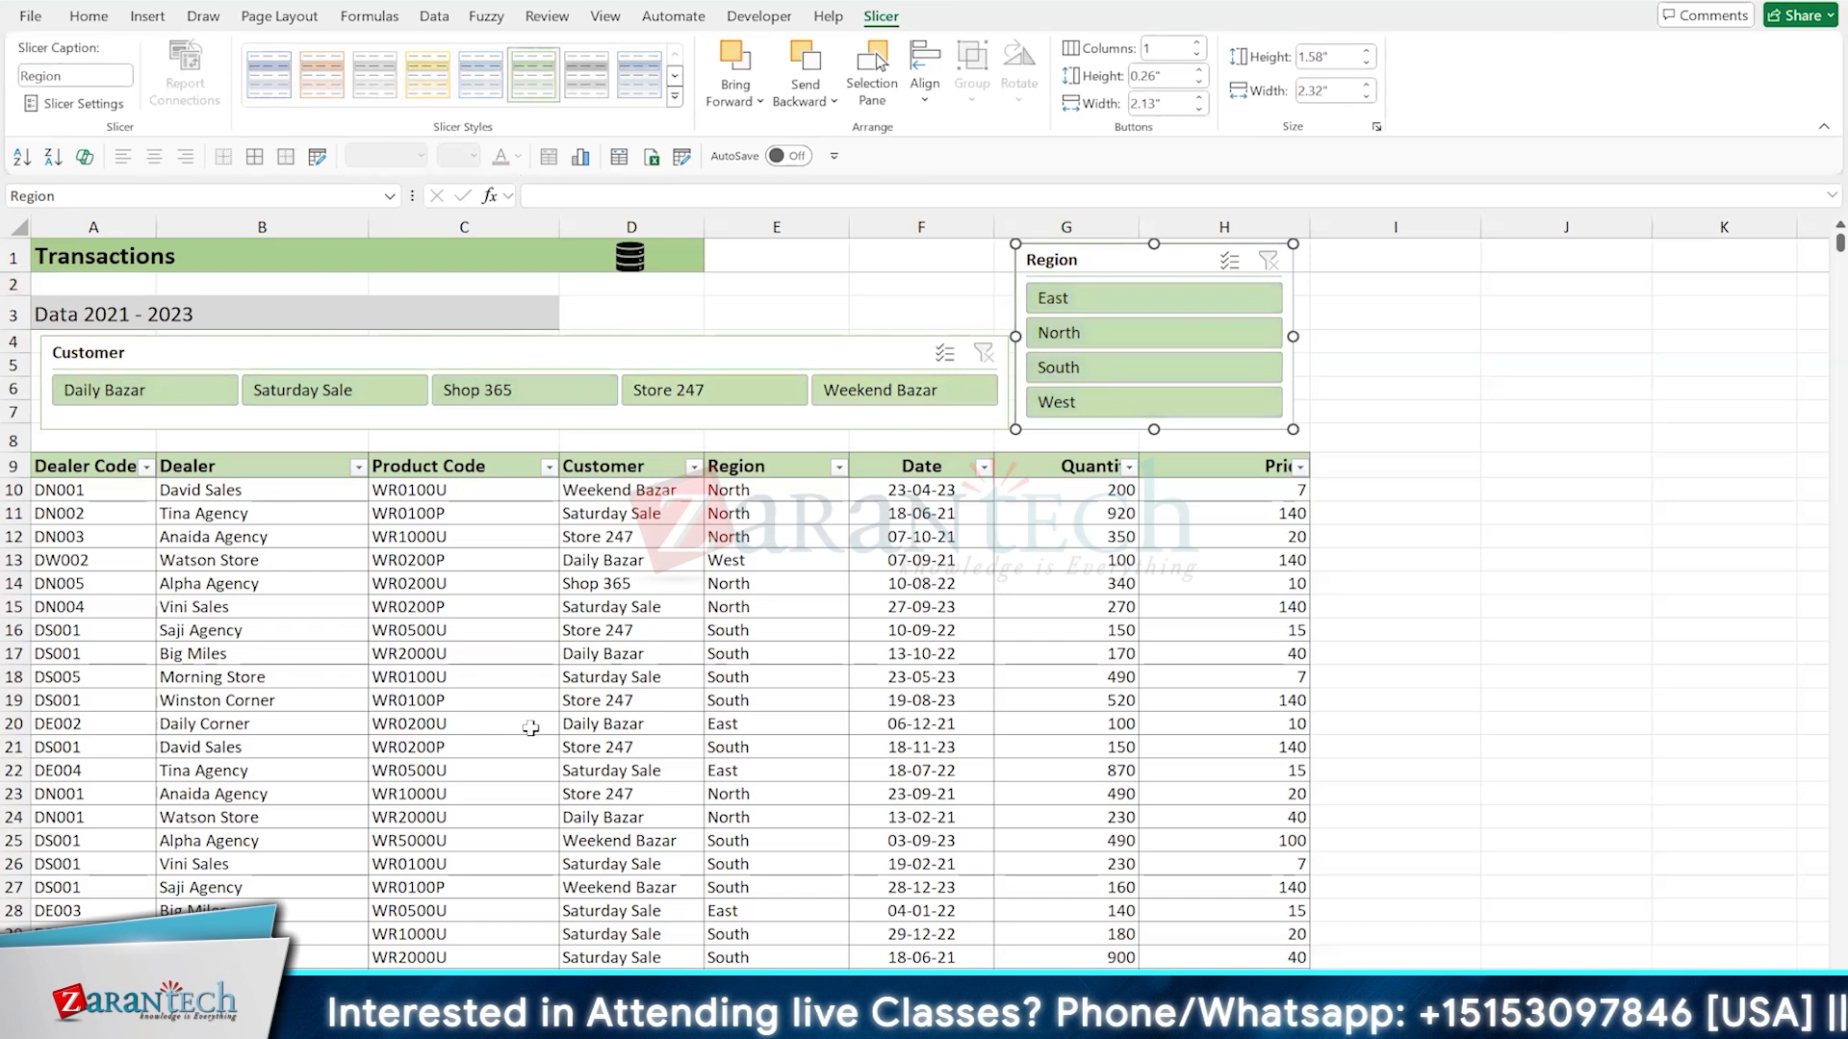
{"action": "left_click", "coordinate": [531, 727]}
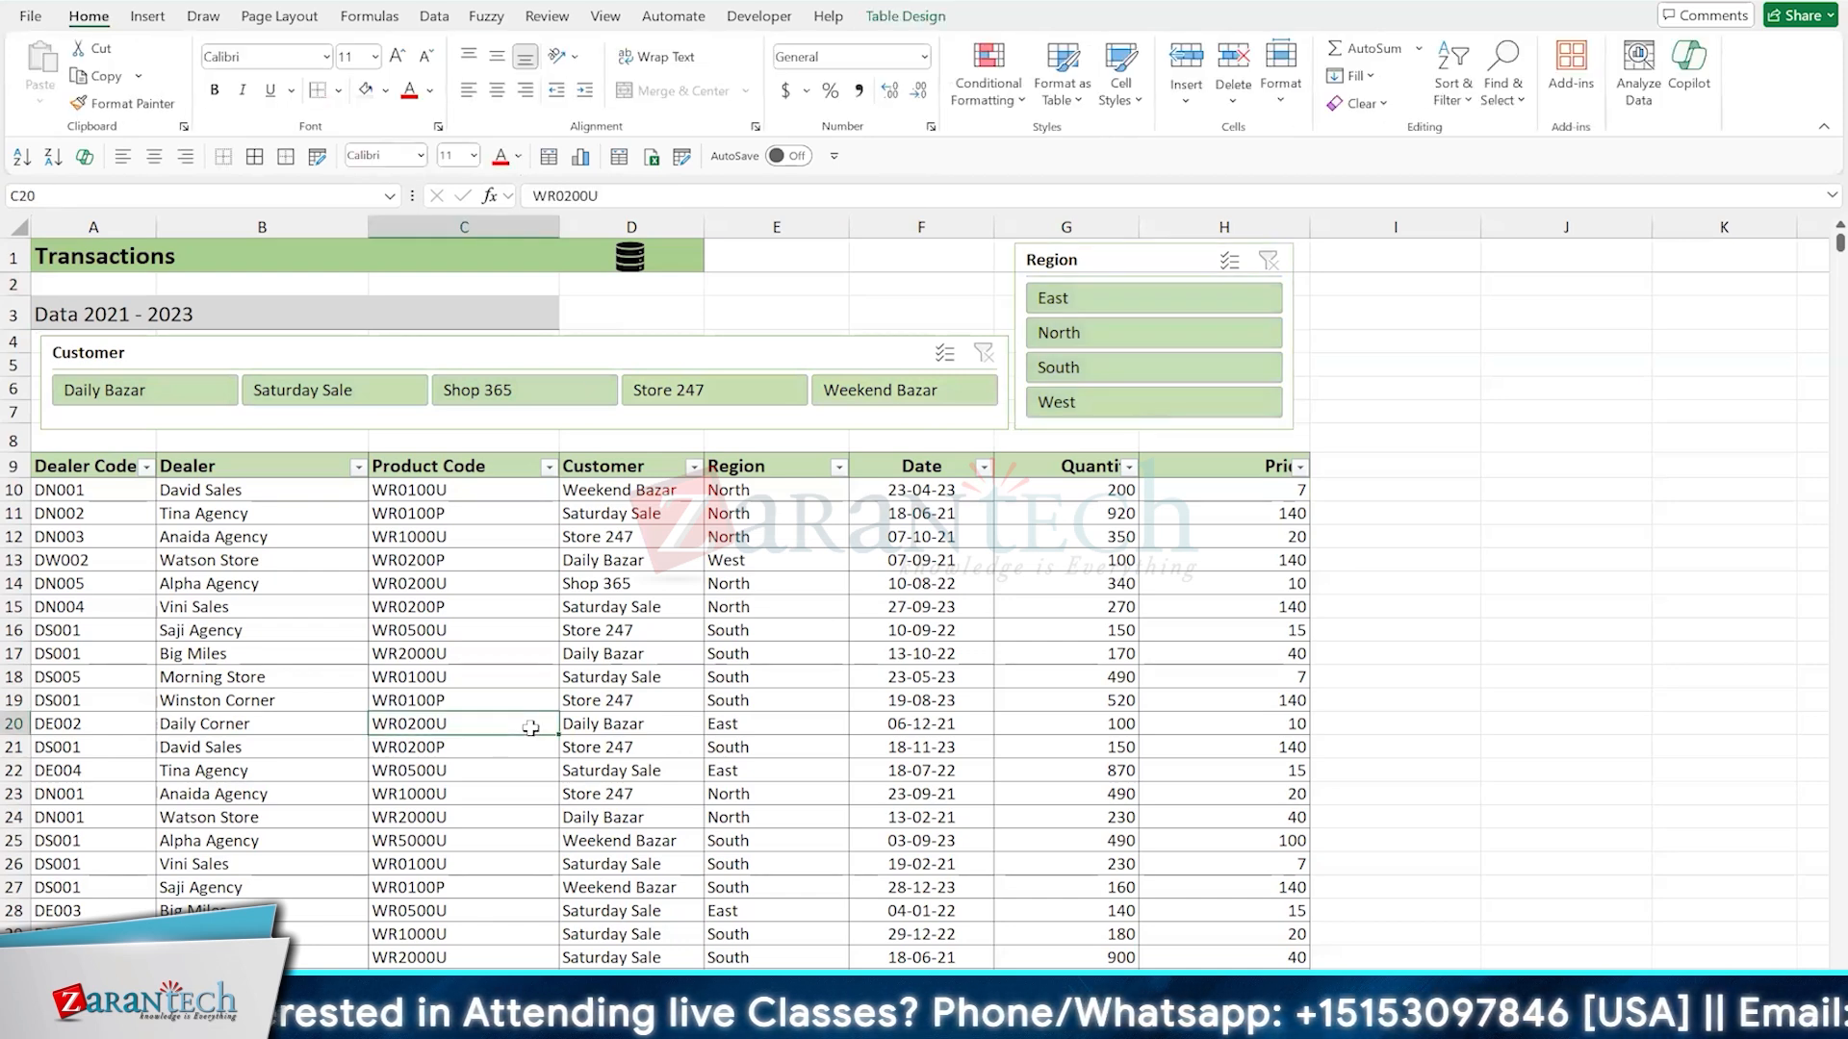
Turn off the filter buttons in the qData table's header row
{"action": "left_click", "coordinate": [956, 563]}
{"action": "left_click", "coordinate": [900, 17]}
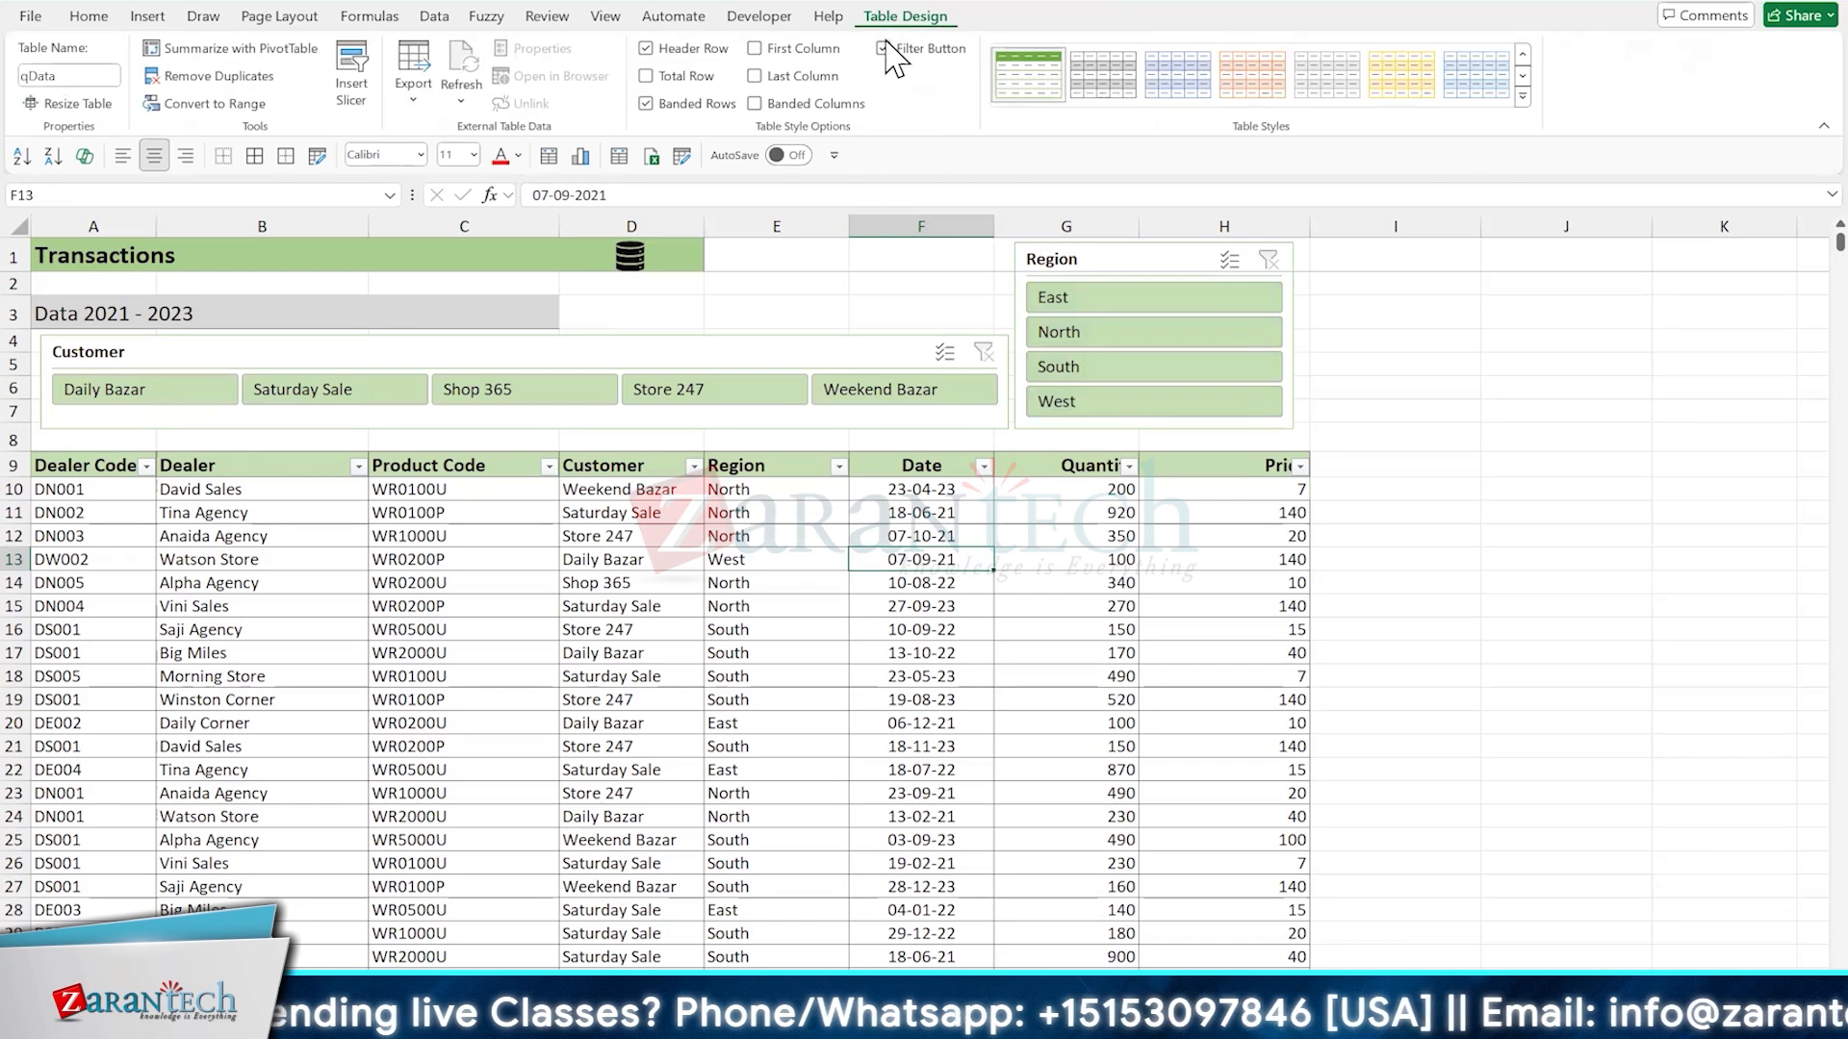
{"action": "left_click", "coordinate": [885, 48]}
{"action": "left_click", "coordinate": [956, 745]}
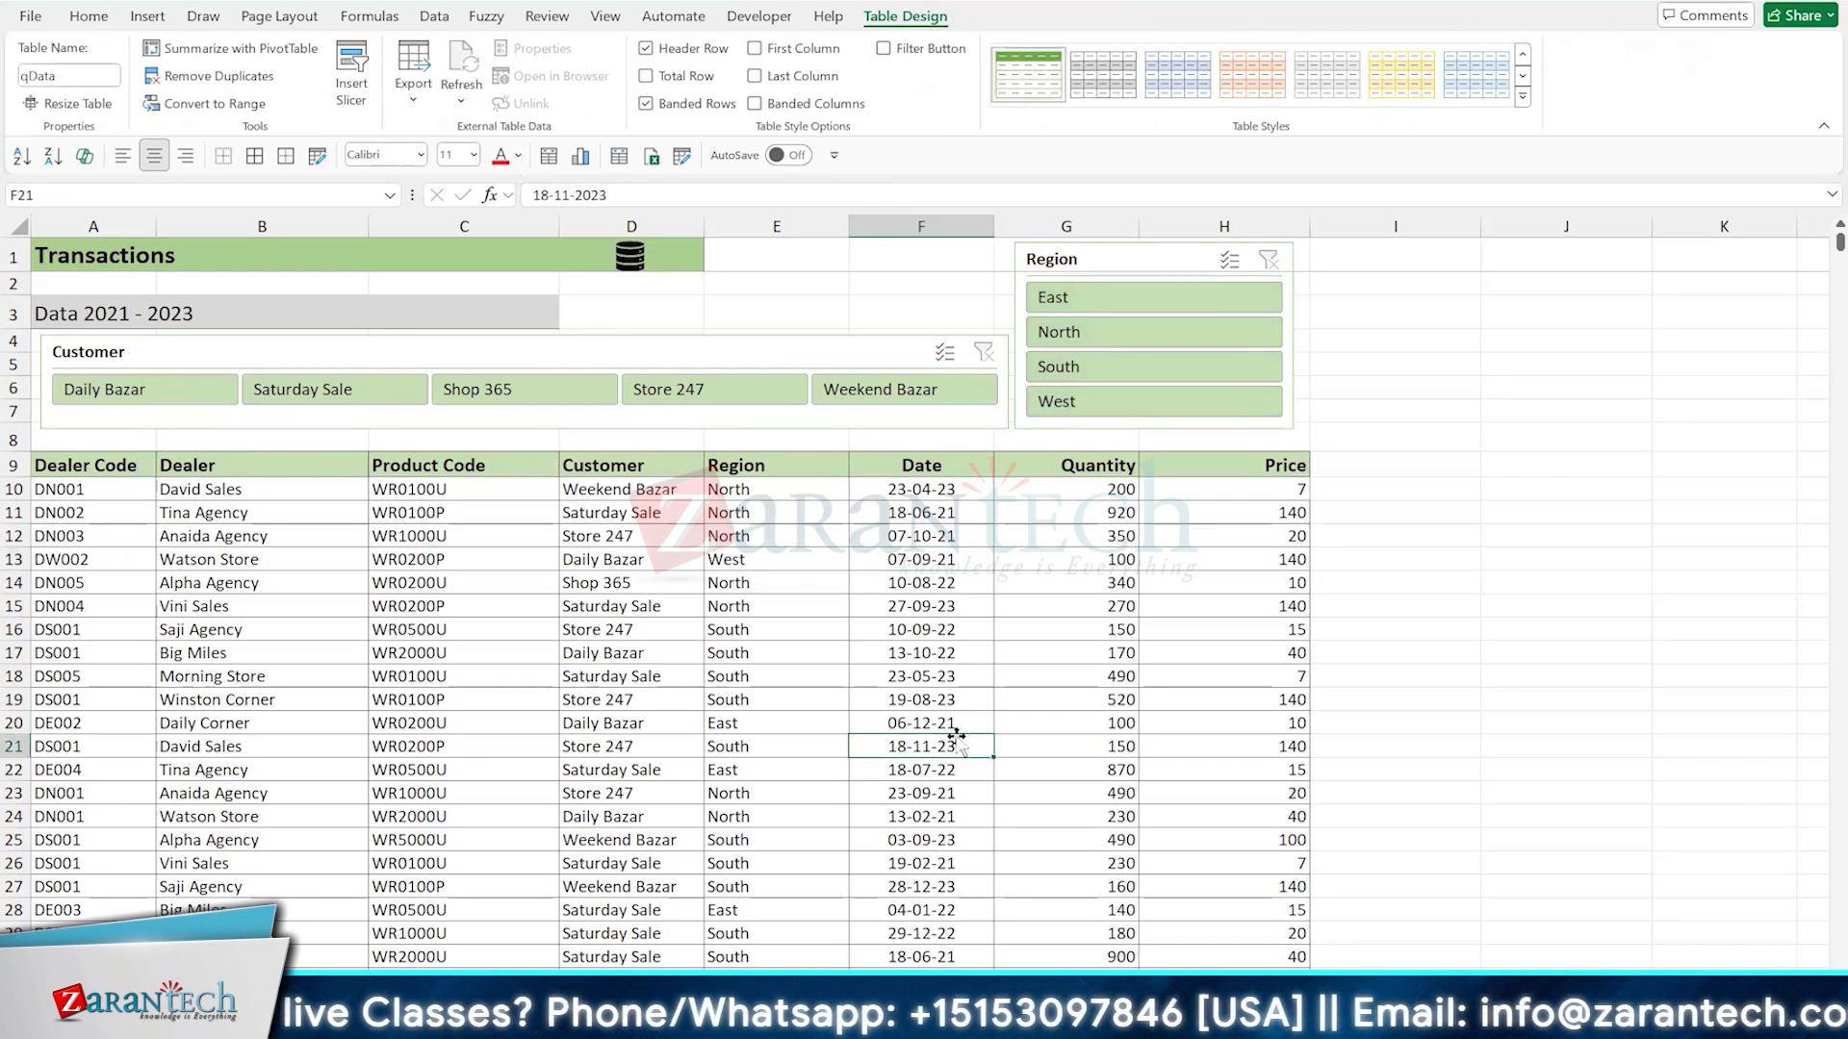
Test the Customer slicer by filtering the table to Store 247 and clear the filter
{"action": "left_click", "coordinate": [776, 583]}
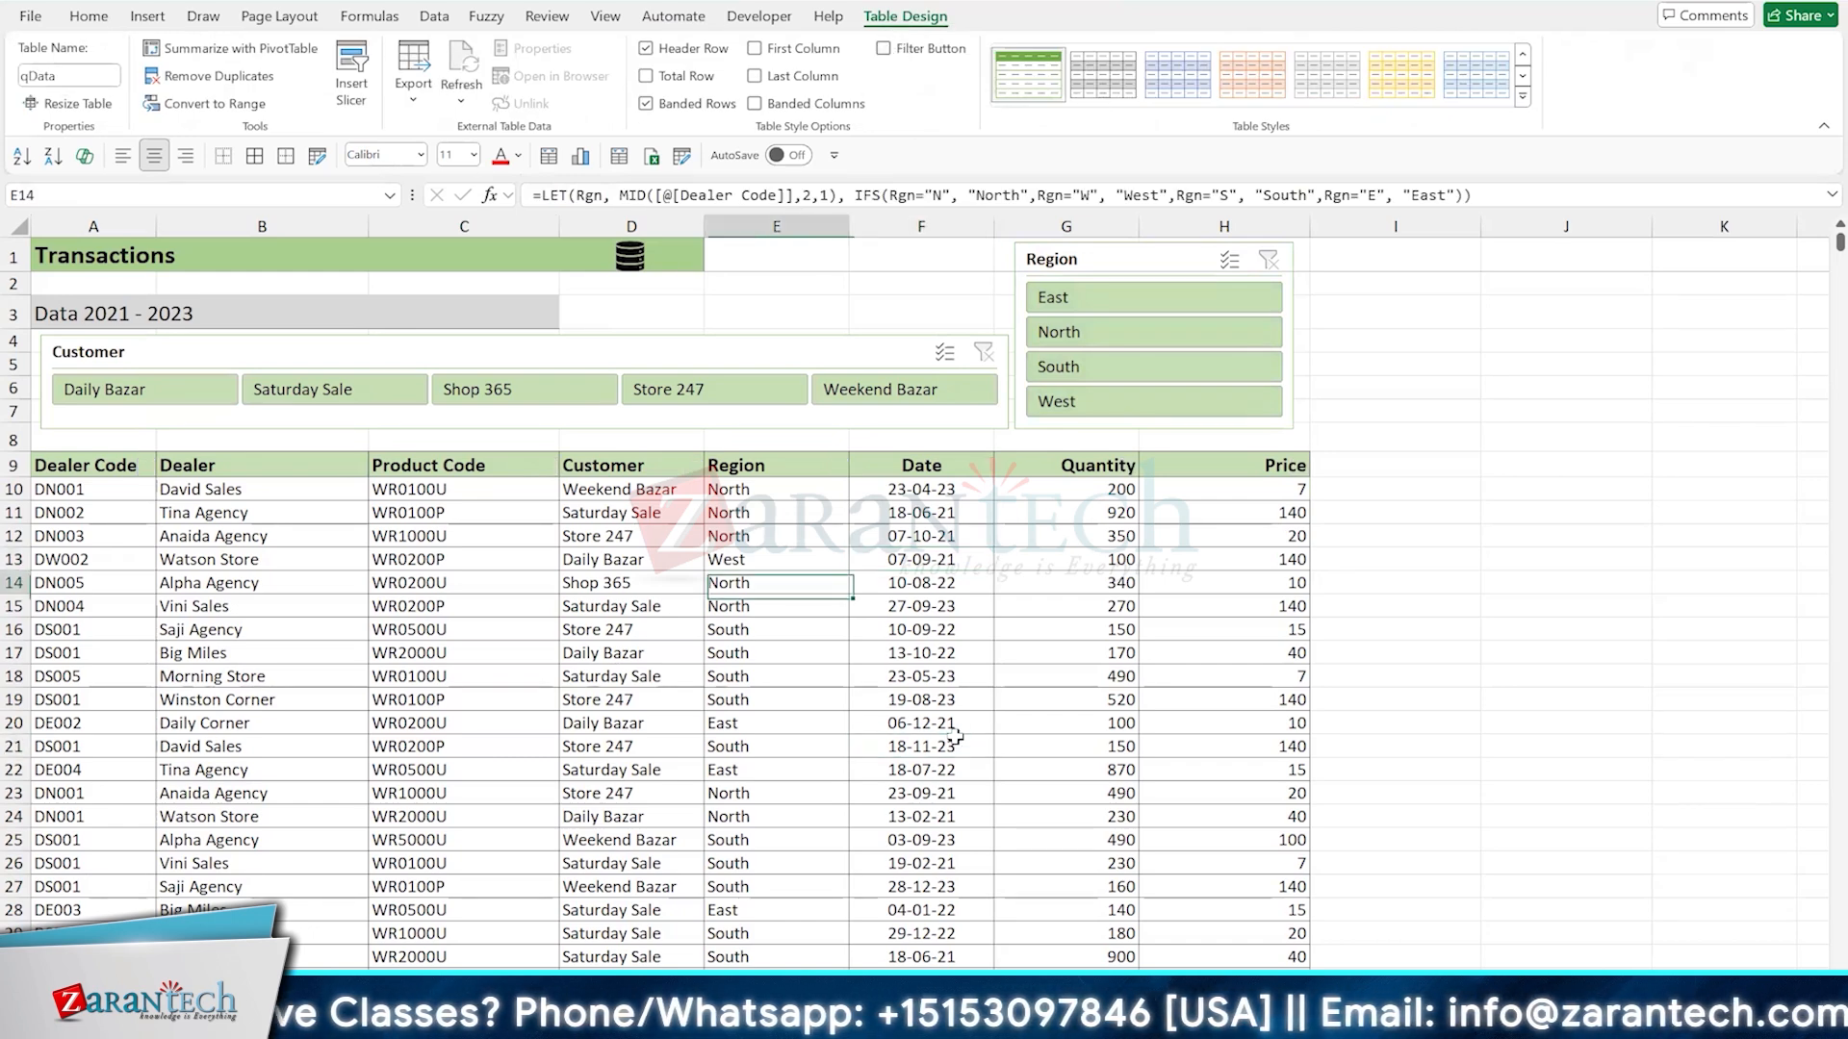
{"action": "left_click", "coordinate": [718, 386]}
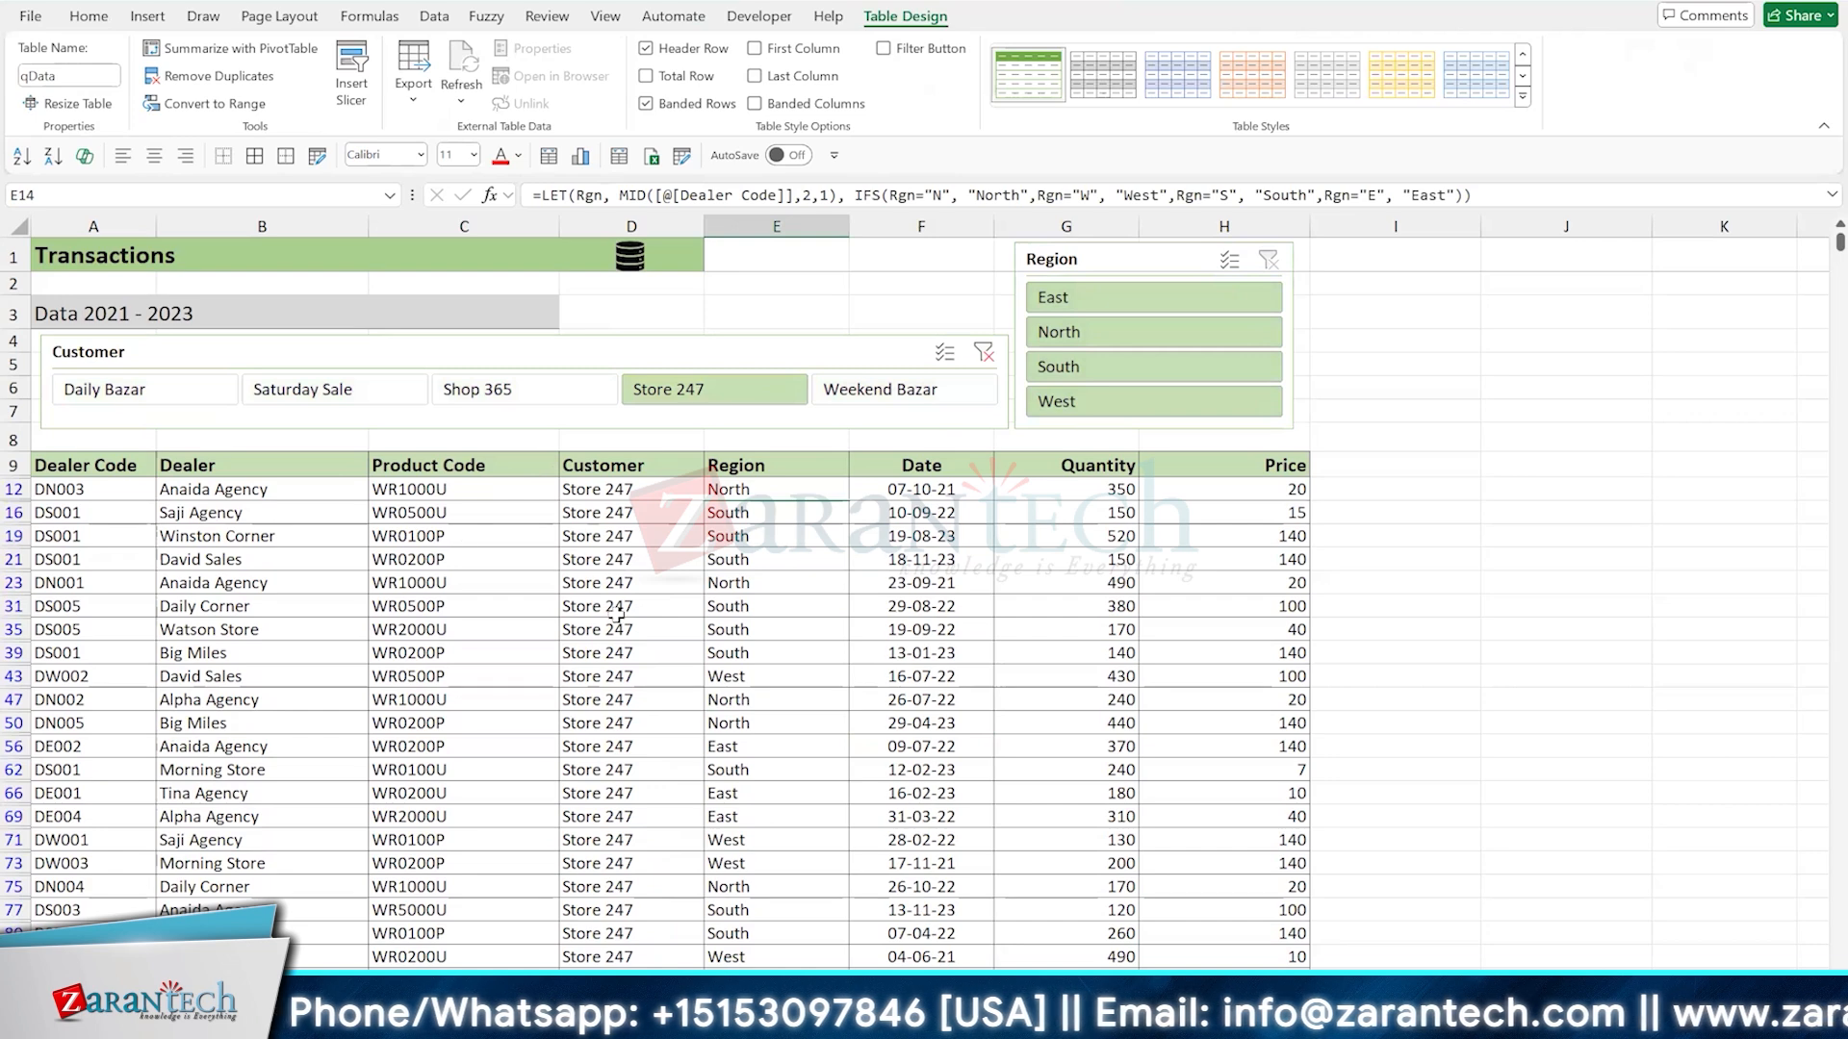
{"action": "left_click", "coordinate": [986, 354]}
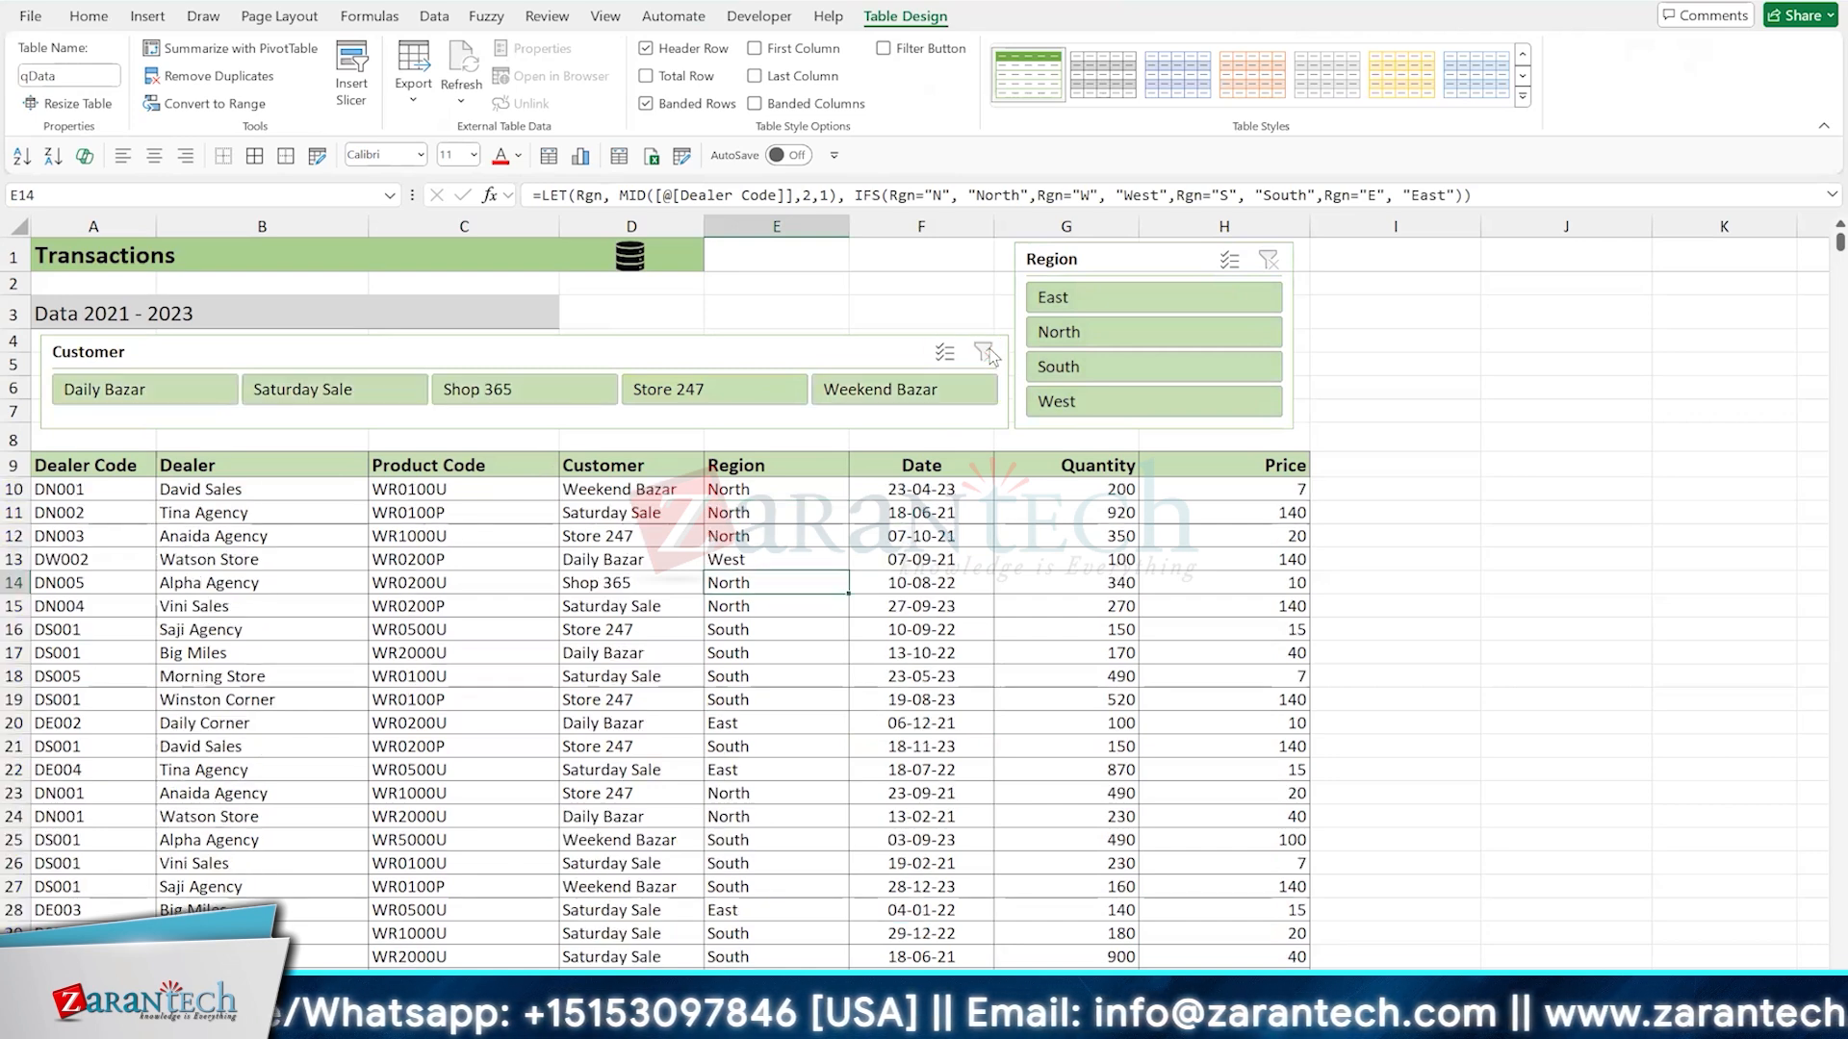
Test the Customer slicer by filtering the table to Shop 365 and Store 247 together, and clear the filter
{"action": "left_click", "coordinate": [522, 396]}
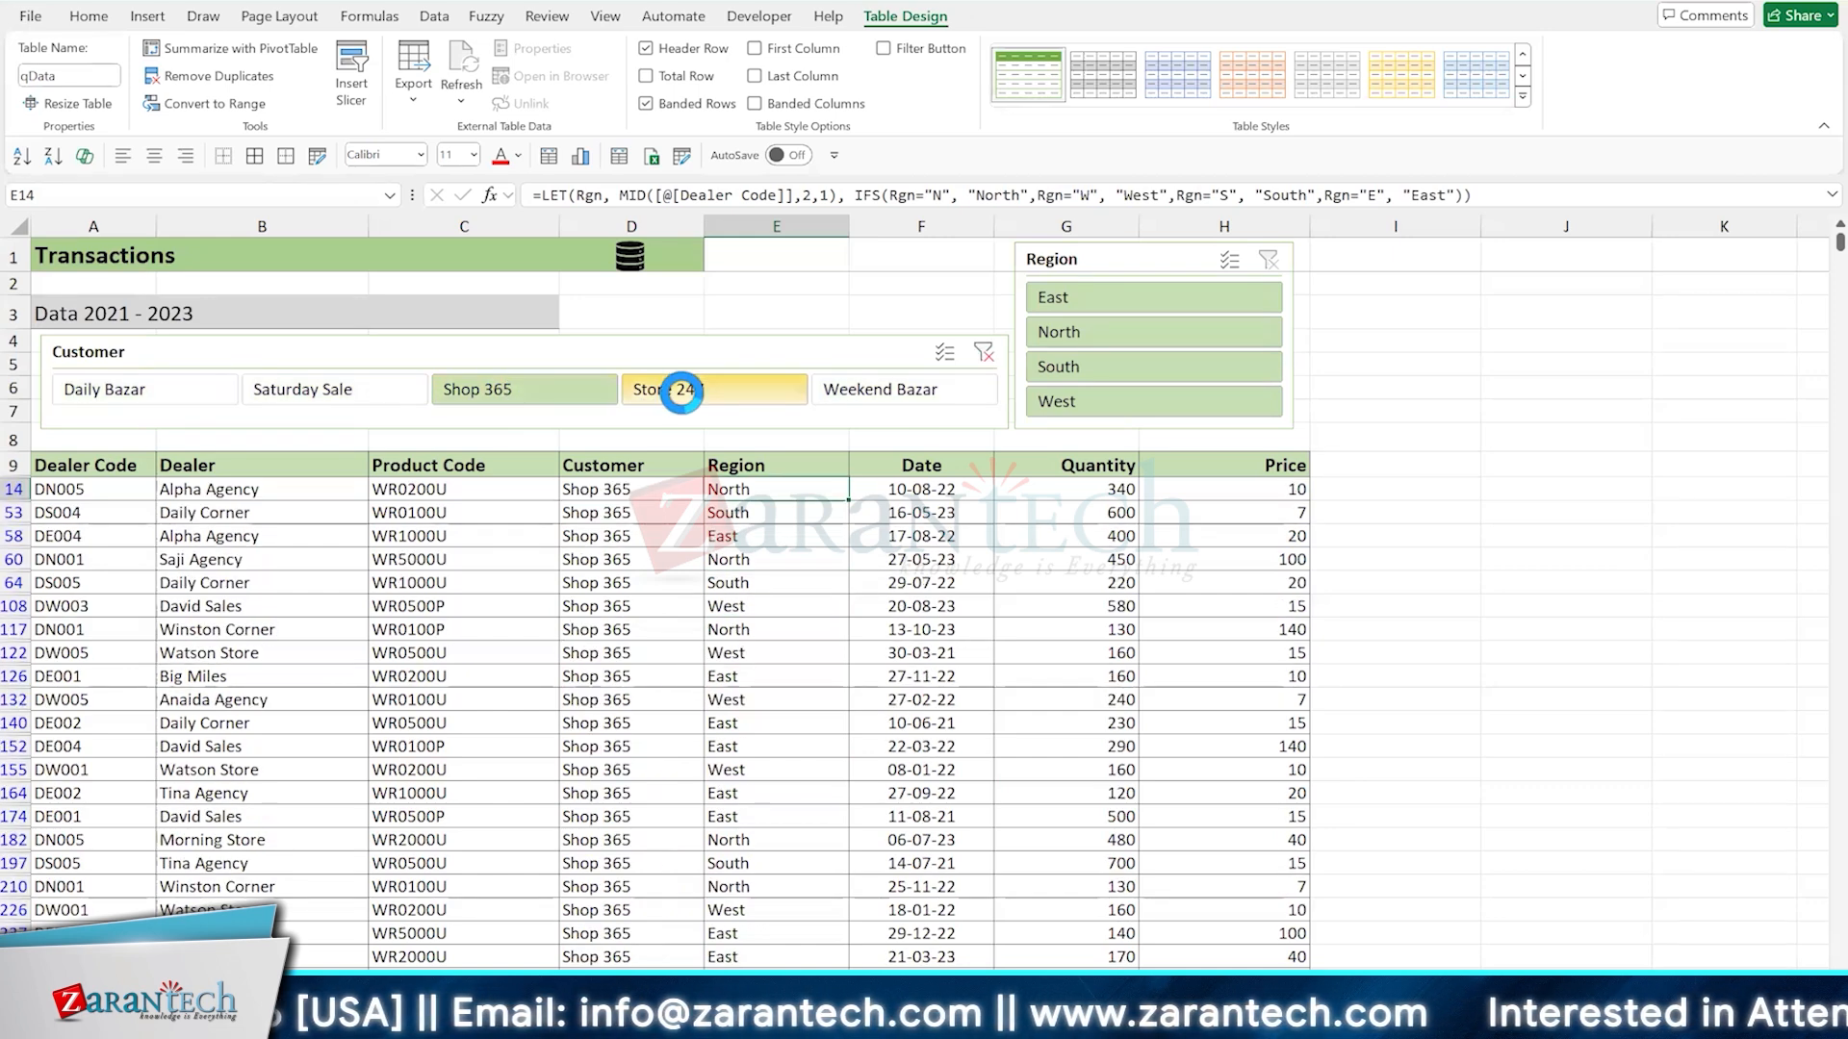
{"action": "left_click", "coordinate": [681, 390], "text": "ctrl"}
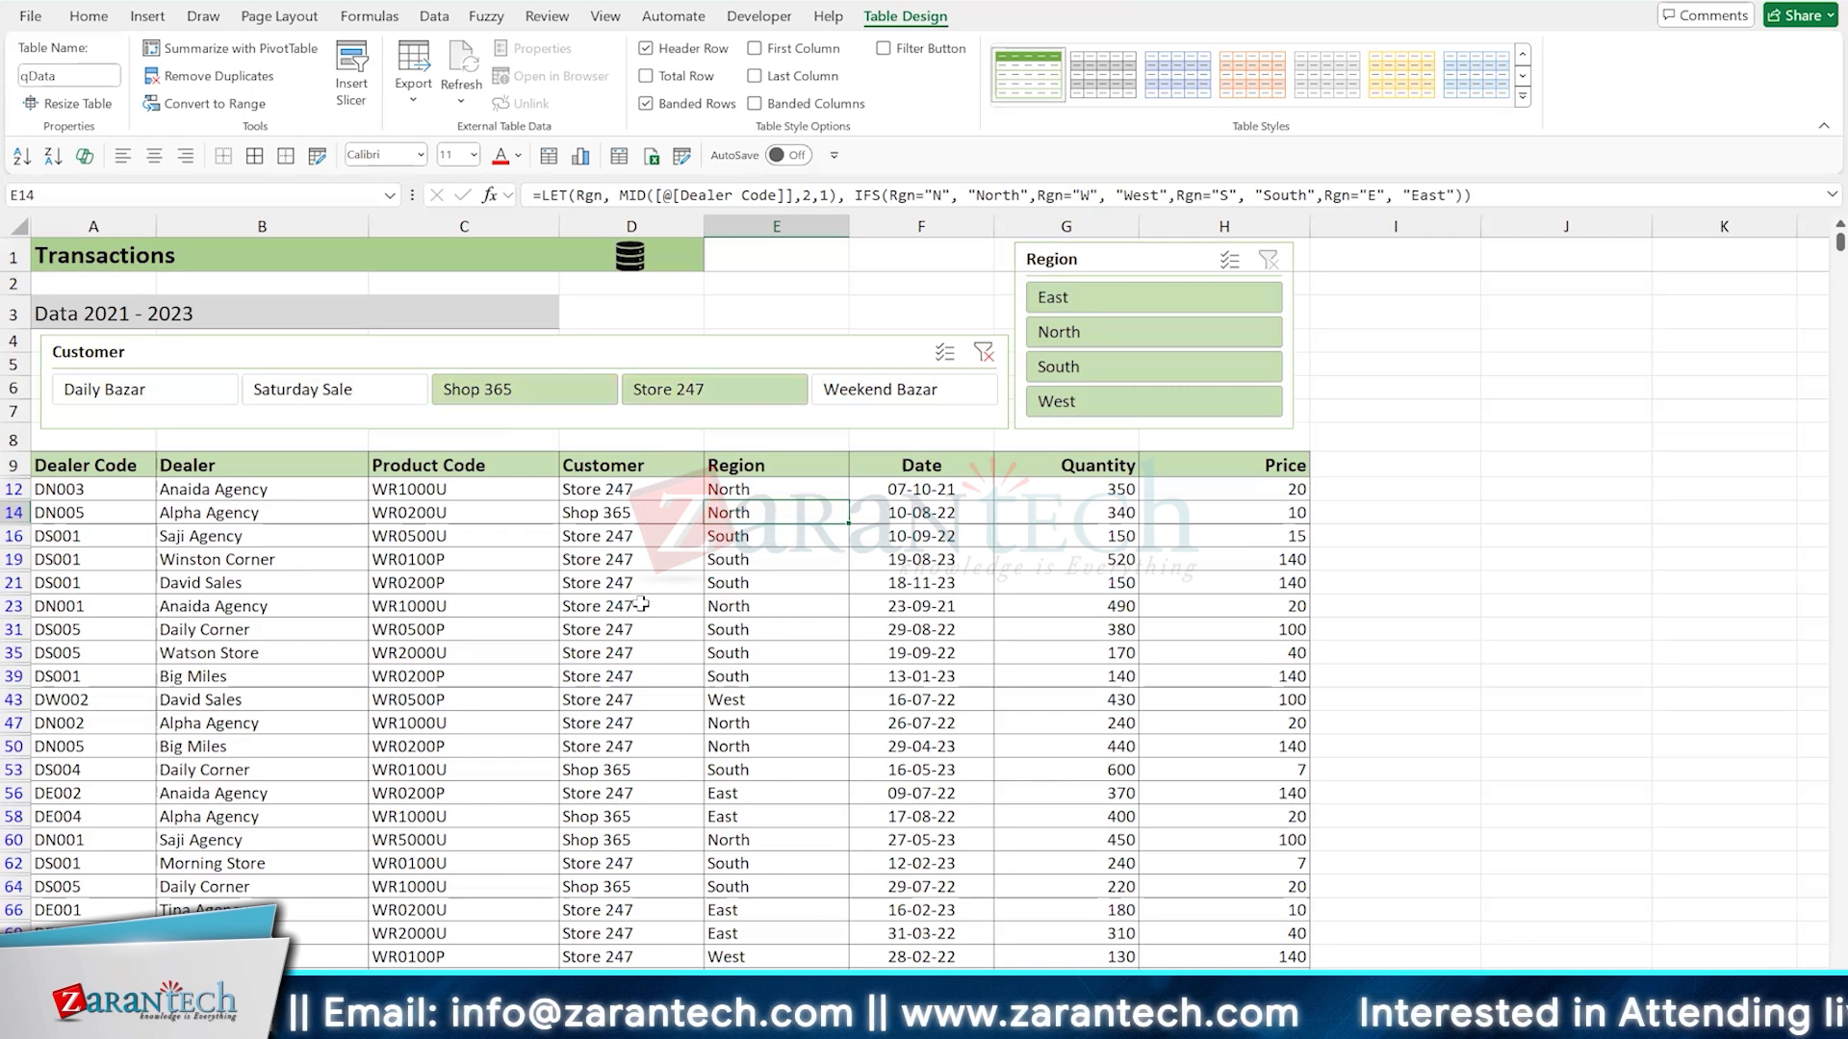
{"action": "left_click", "coordinate": [982, 352]}
Test the Region slicer by filtering the table to South, and clear the filter
{"action": "left_click", "coordinate": [1155, 368]}
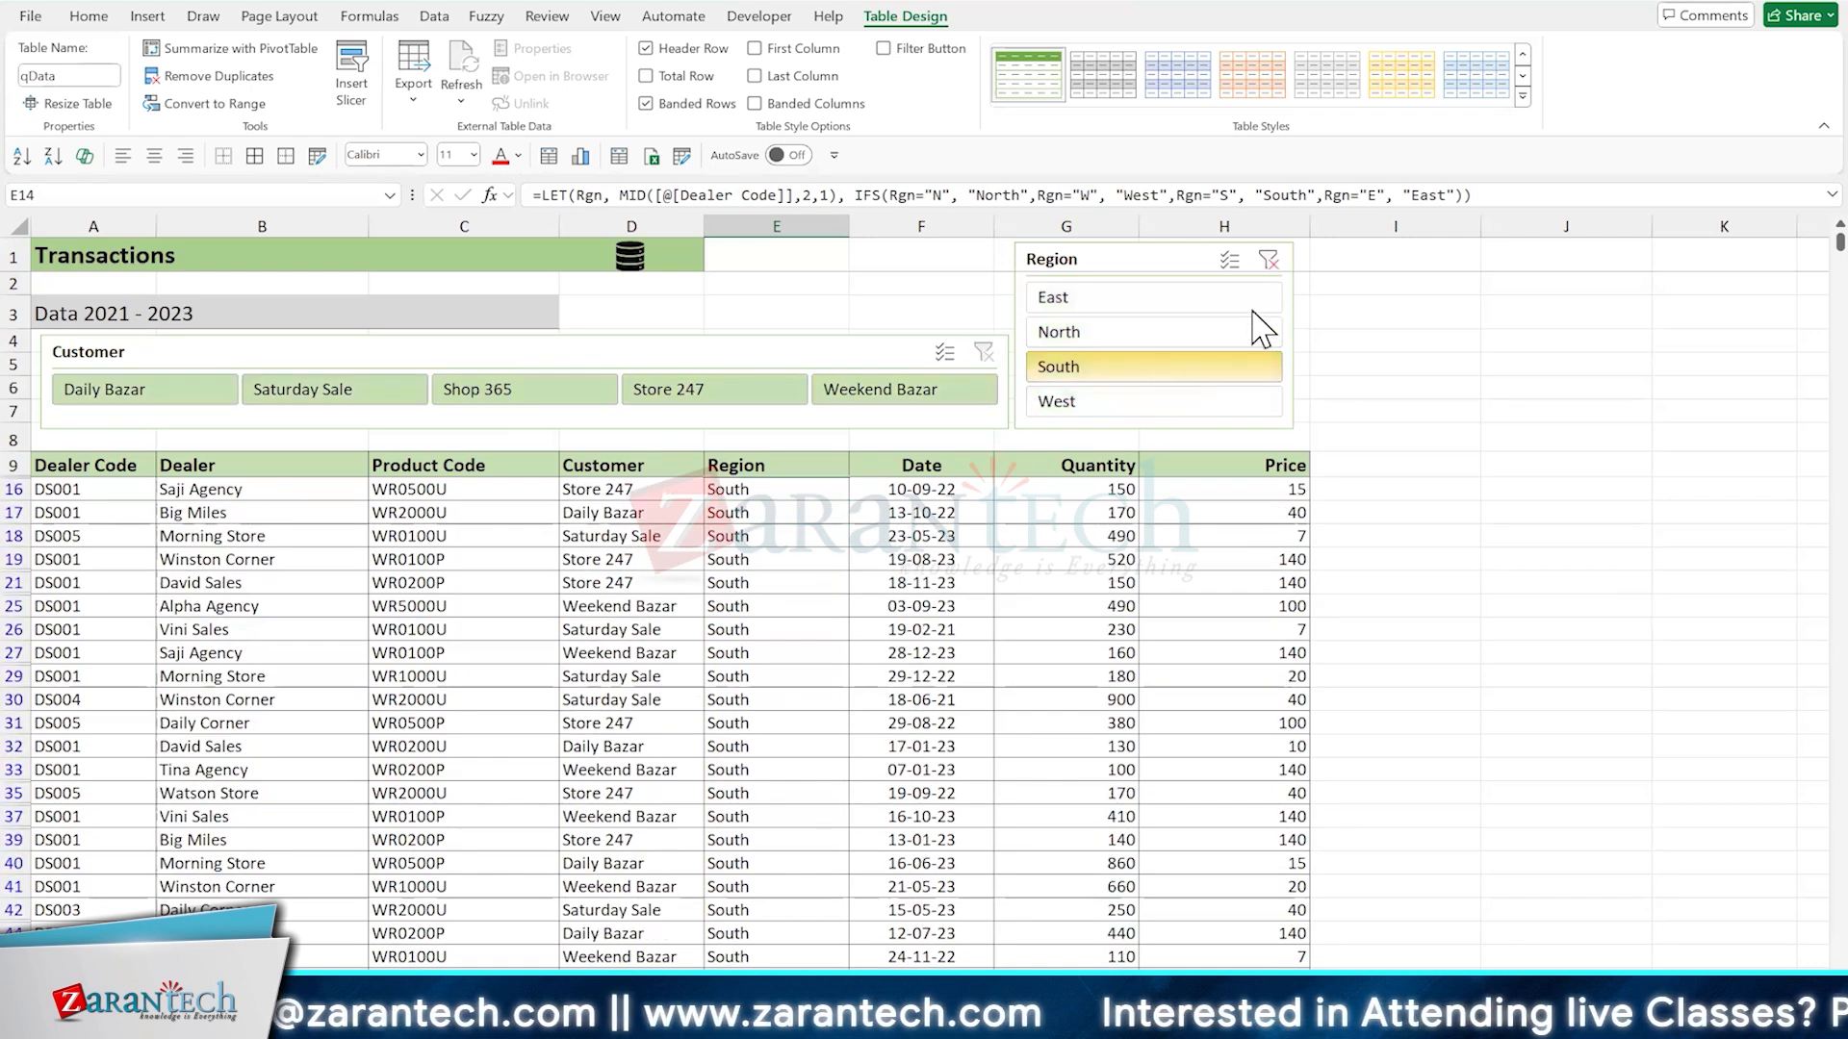
{"action": "left_click", "coordinate": [1267, 264]}
{"action": "left_click", "coordinate": [515, 612]}
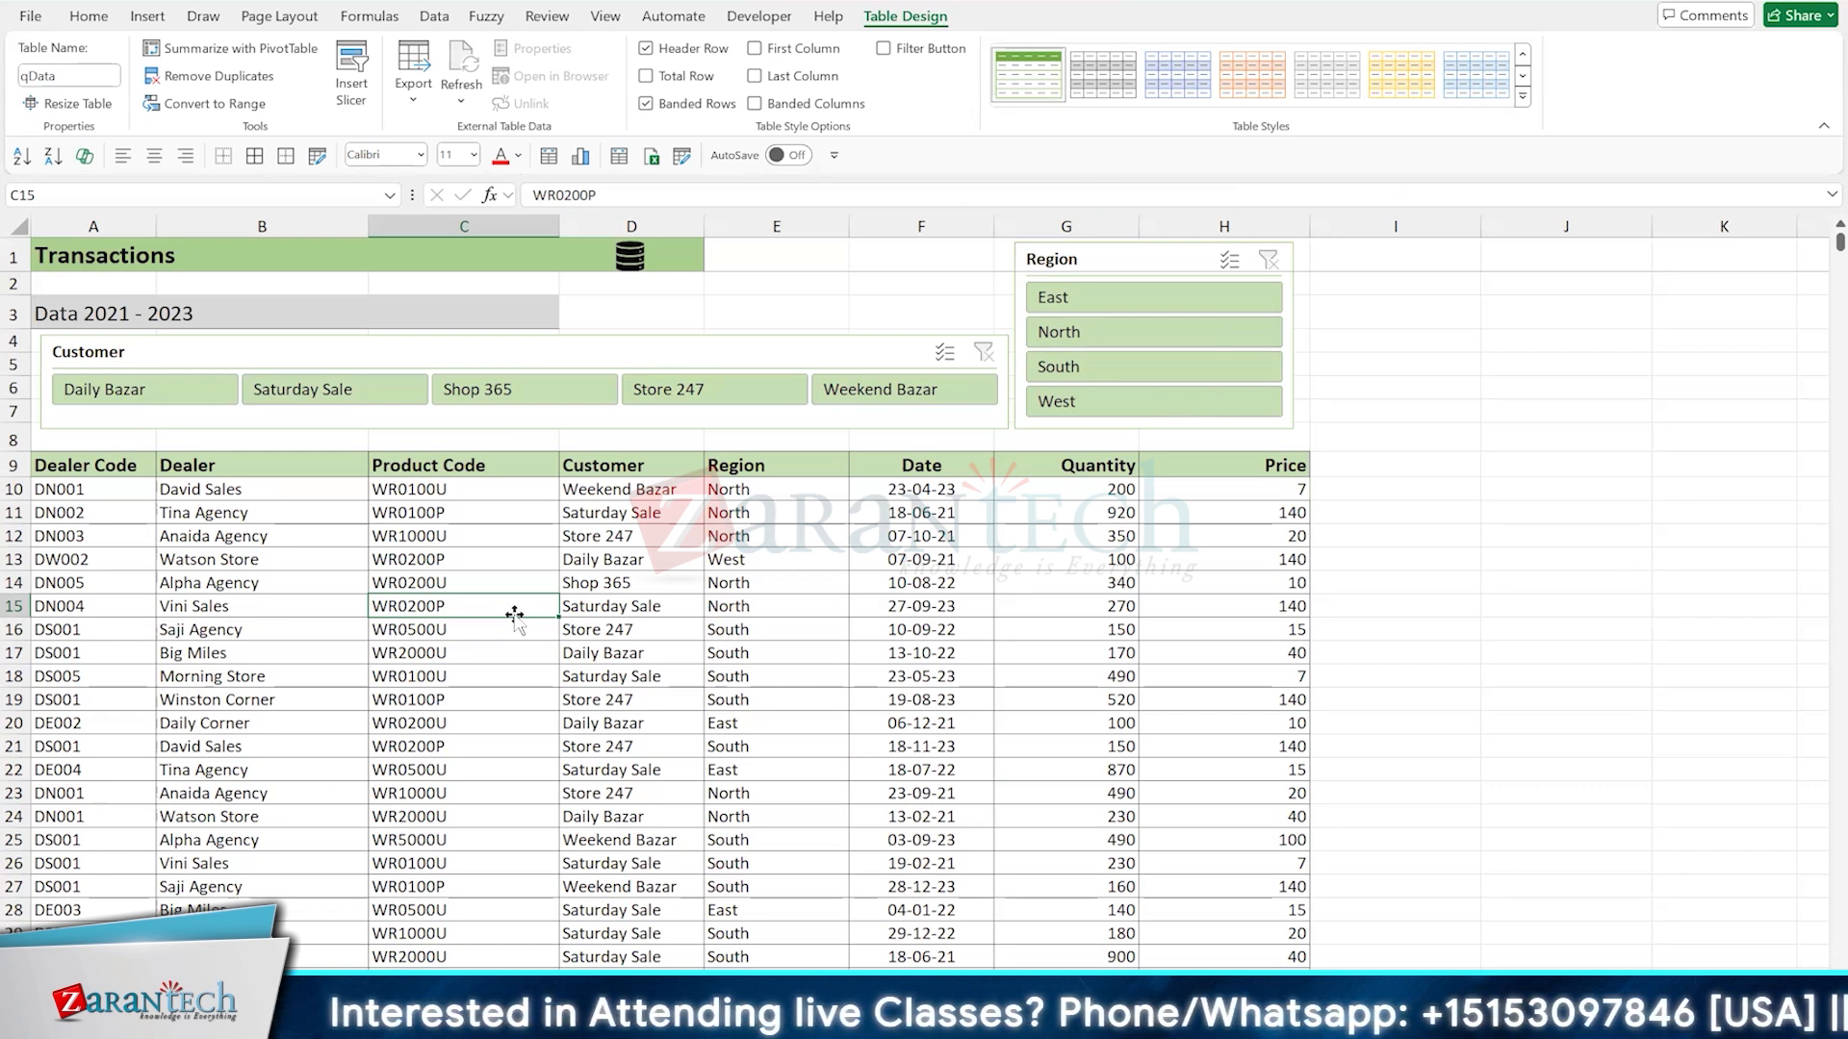
Rename the transactions table from qData to qData9
{"action": "left_click", "coordinate": [753, 559]}
{"action": "left_click", "coordinate": [658, 537]}
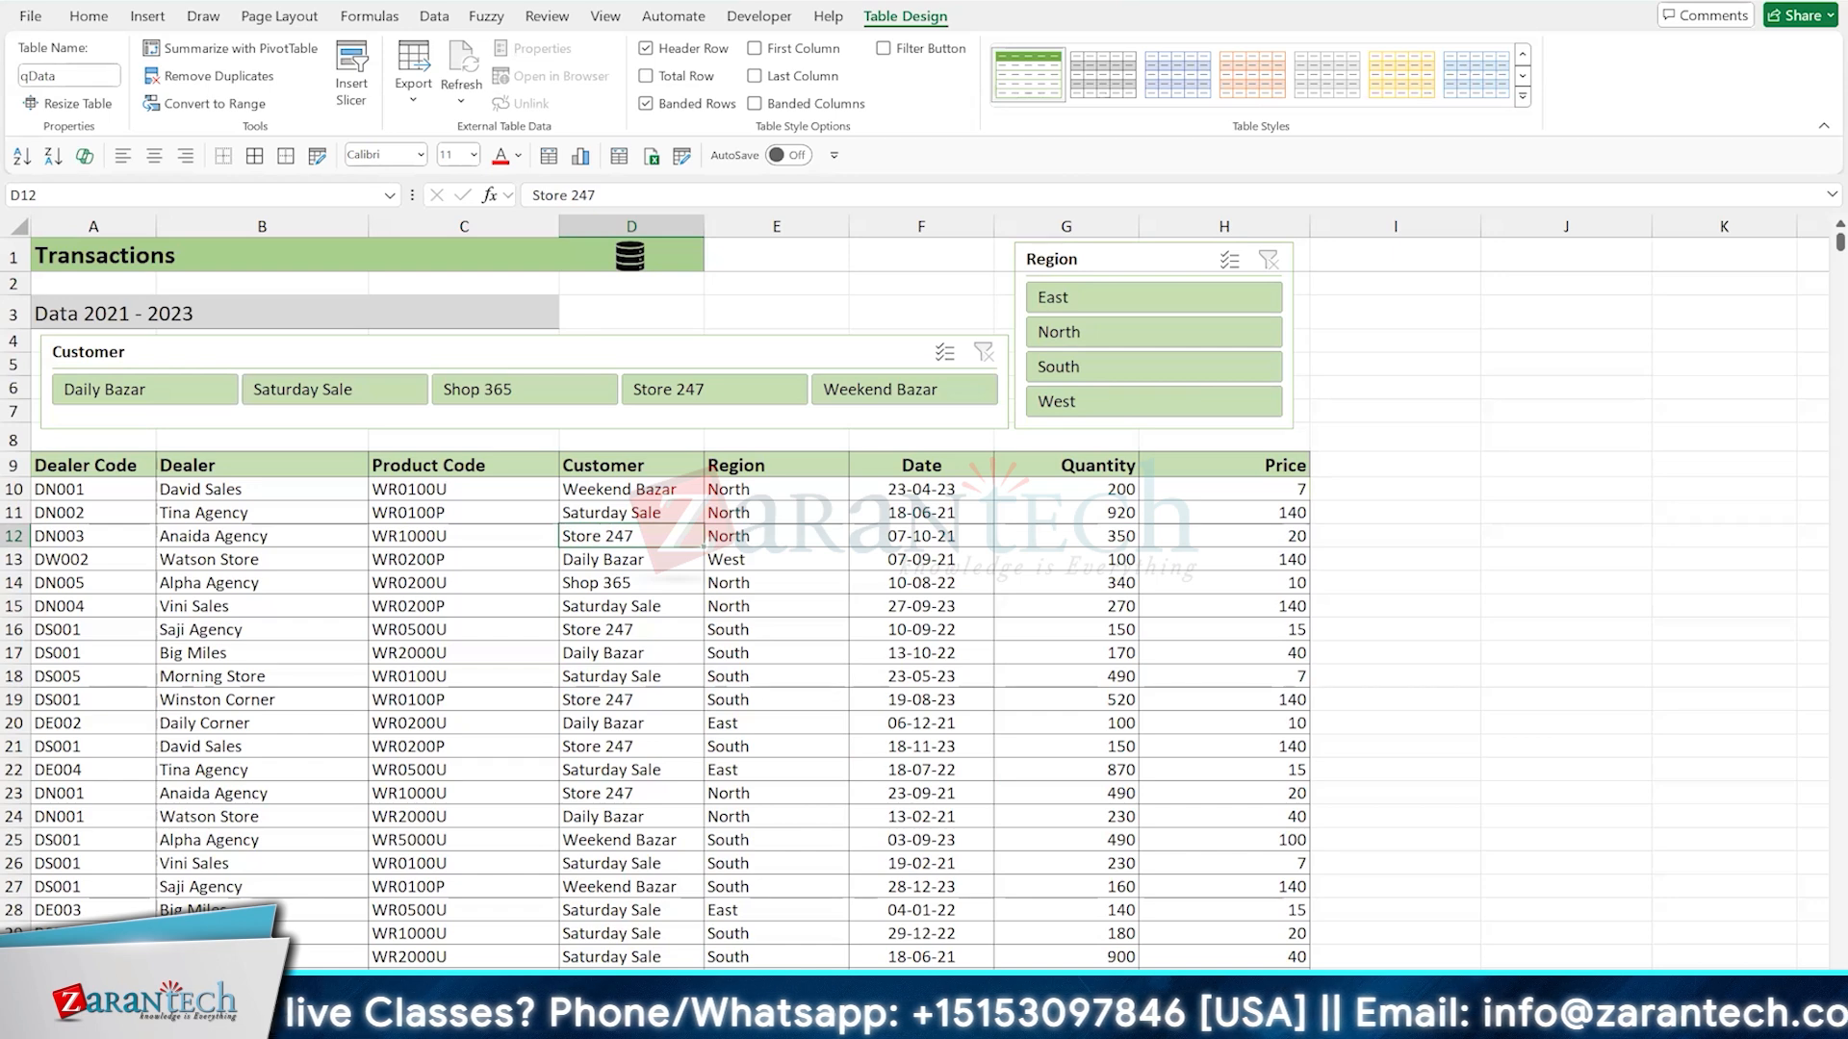
{"action": "type", "text": "9"}
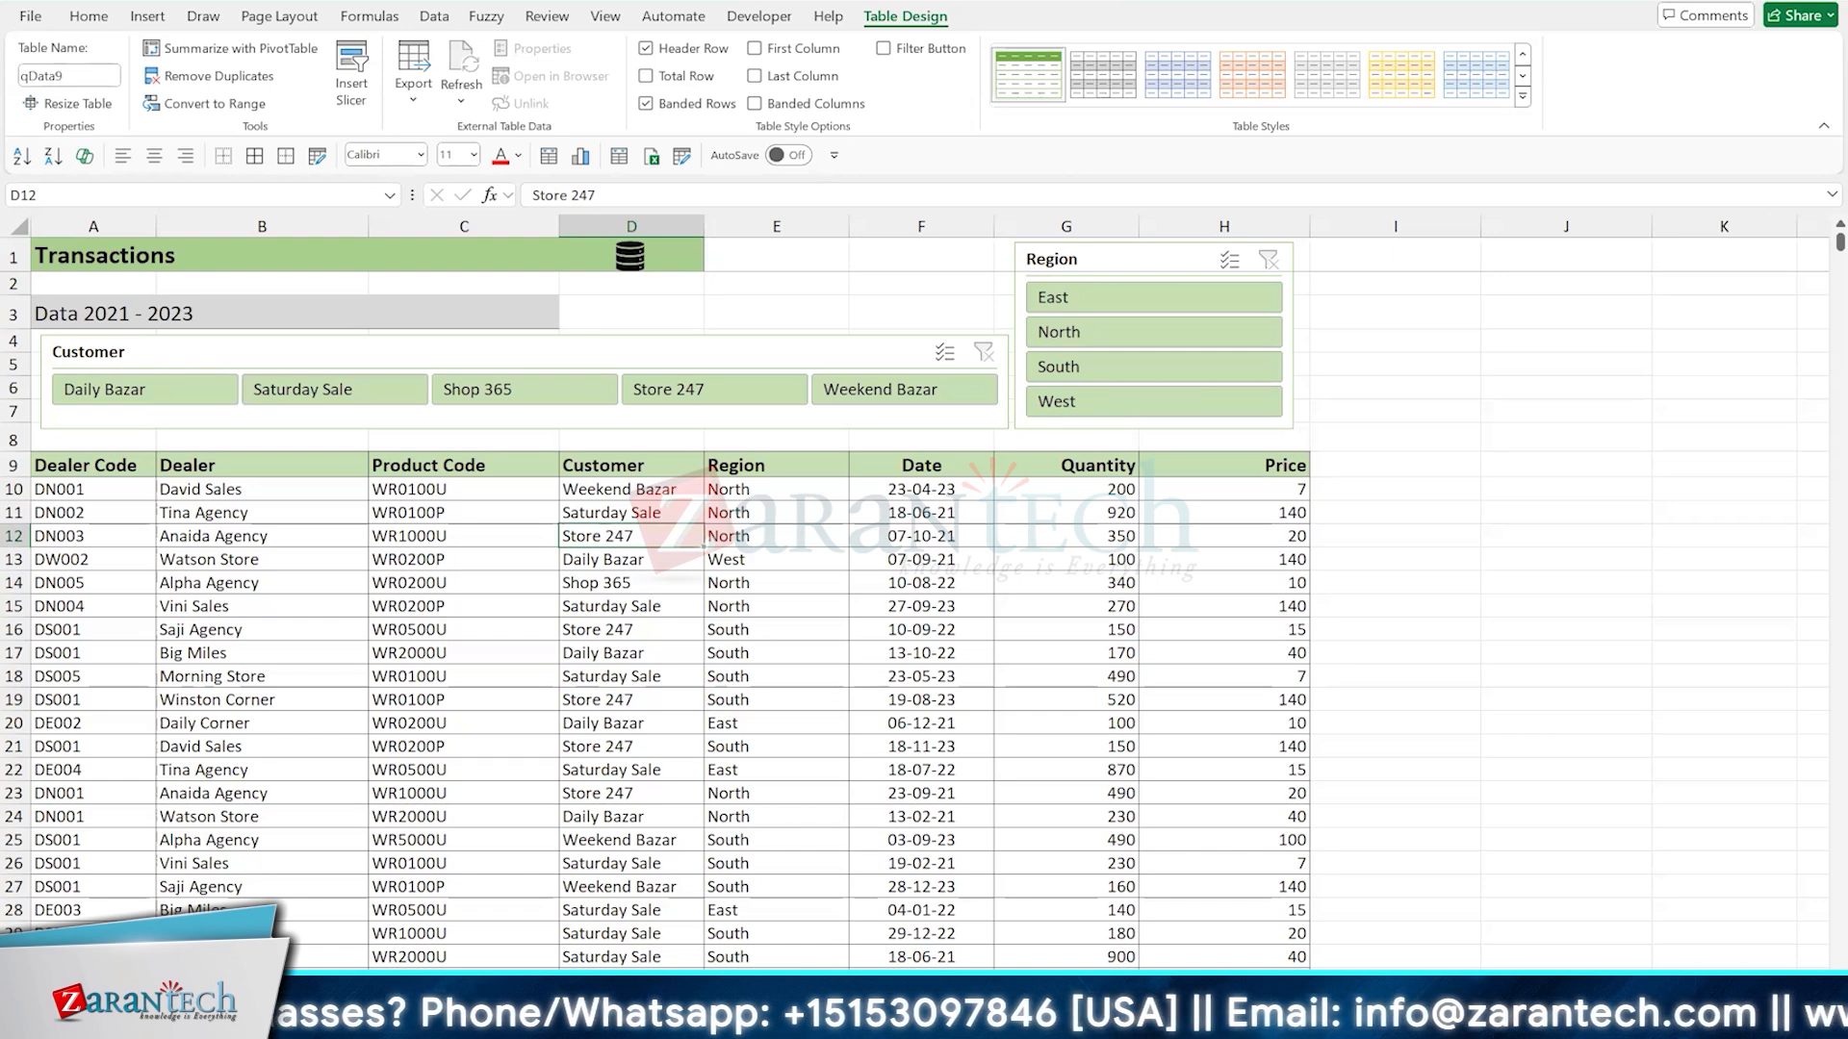
{"action": "key", "text": "Return"}
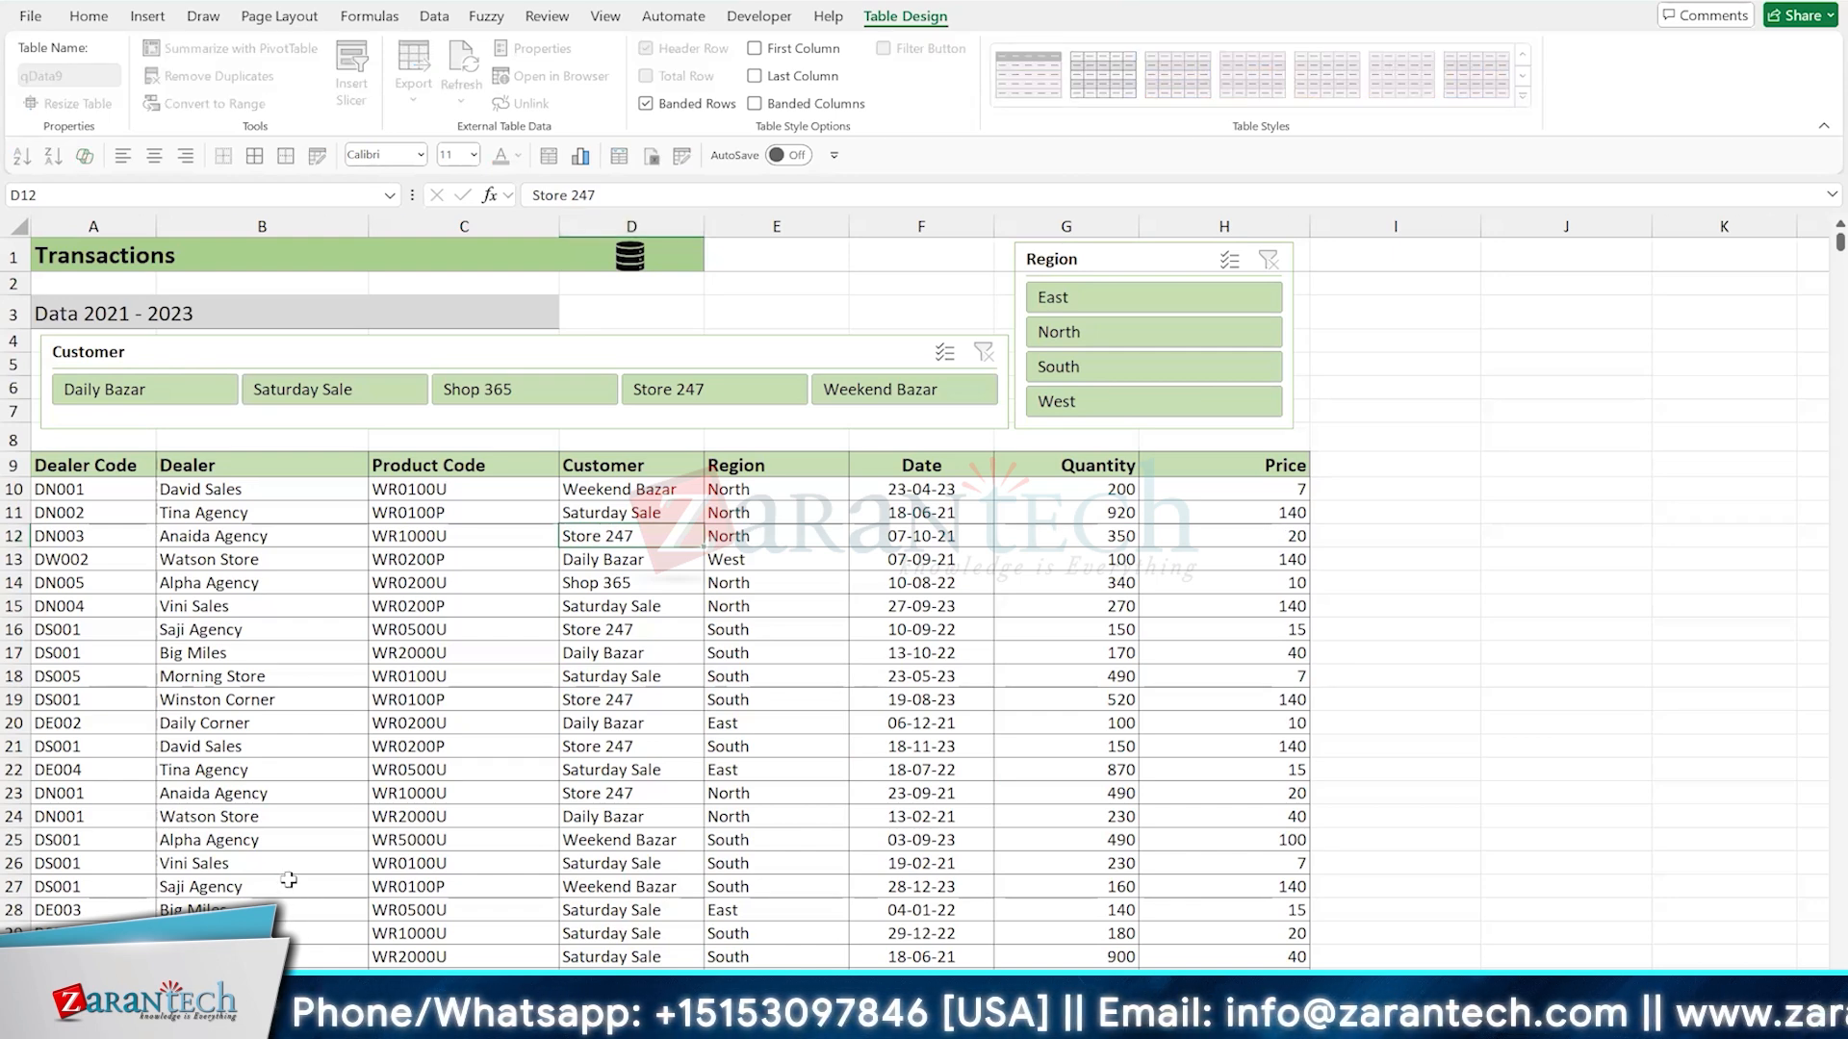
{"action": "left_click", "coordinate": [289, 880]}
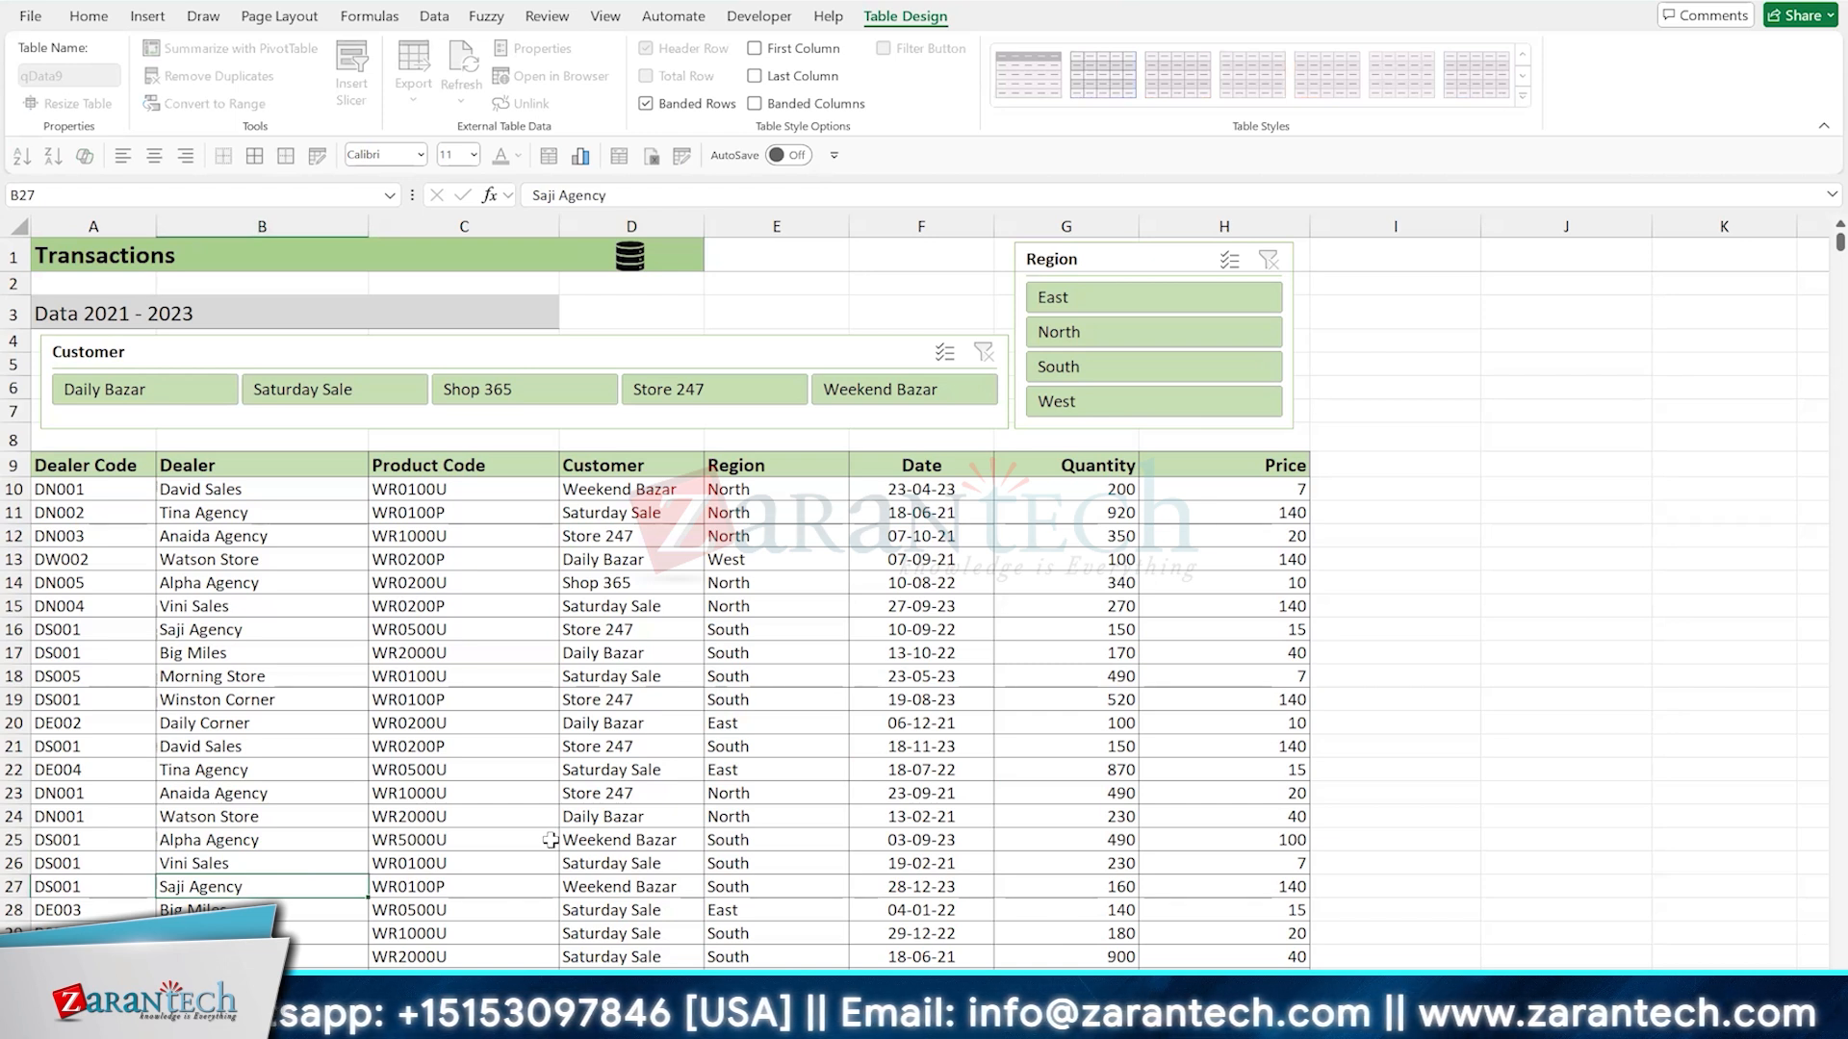
{"action": "left_click", "coordinate": [564, 613]}
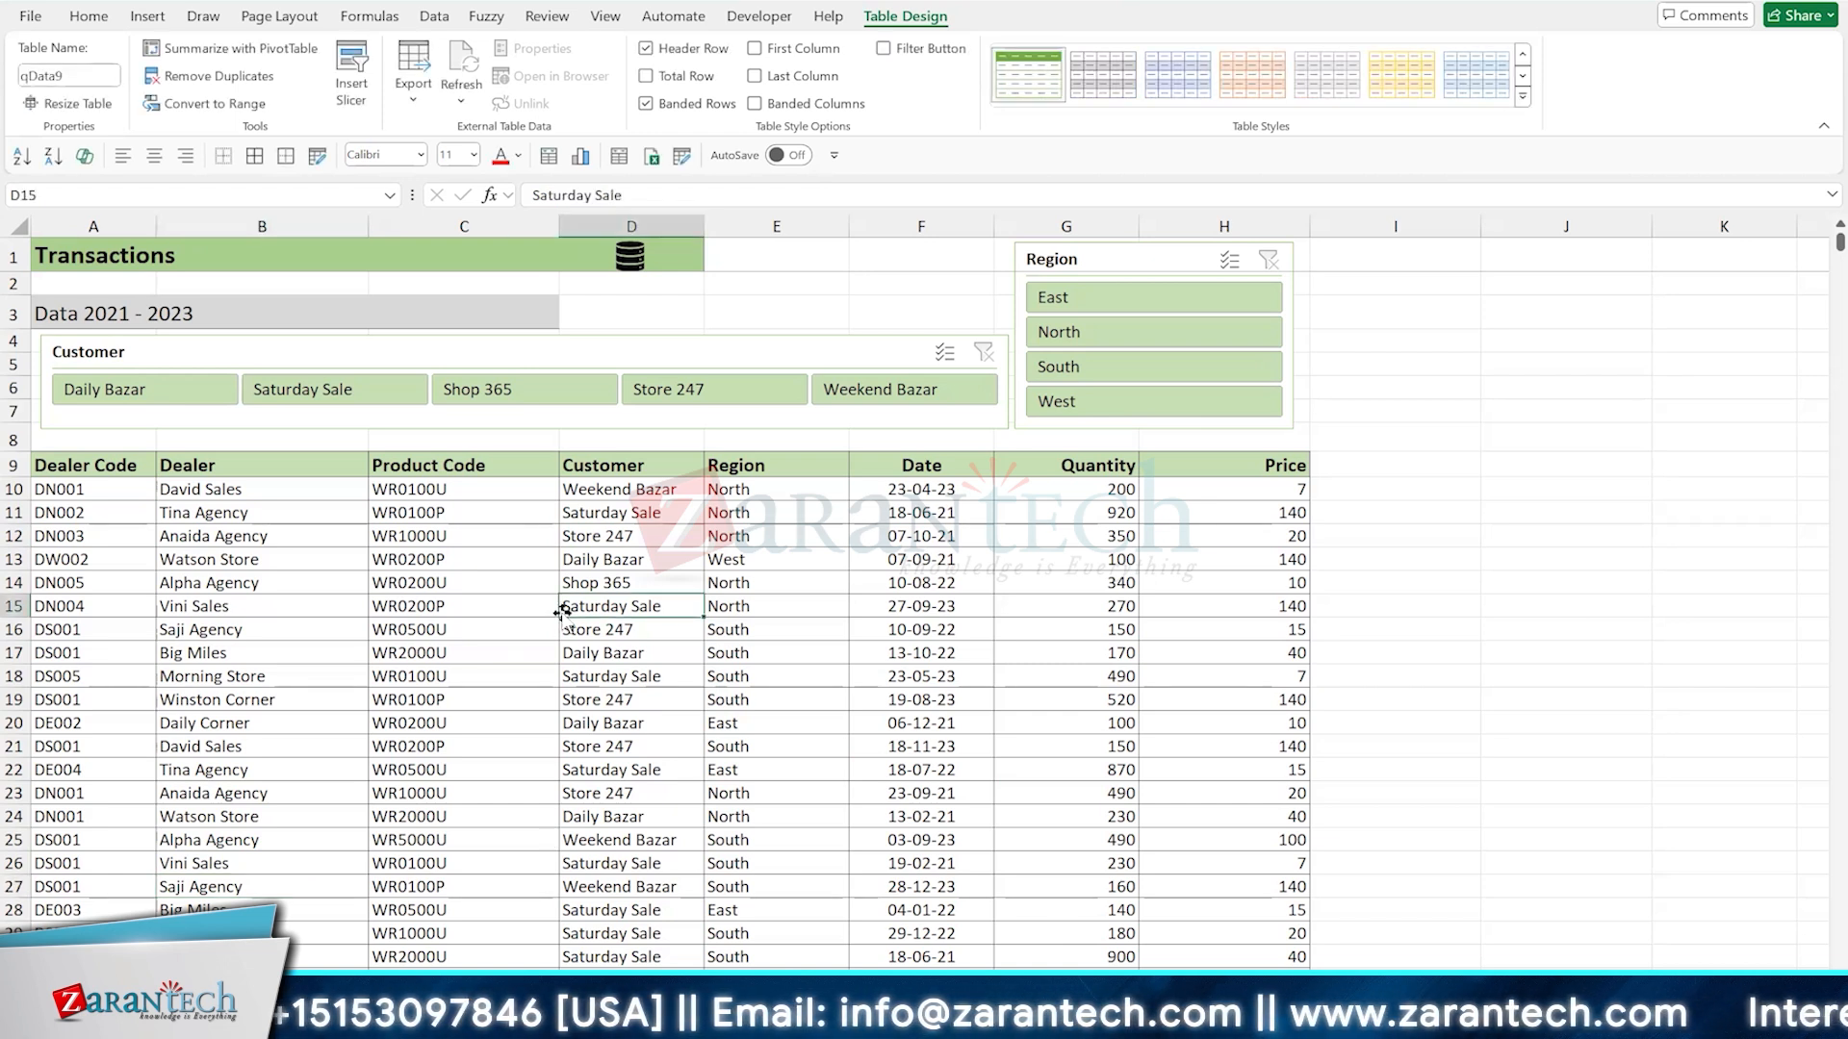
Try to rename the transactions table as "Data Query" with a space in the name
{"action": "left_click", "coordinate": [72, 75]}
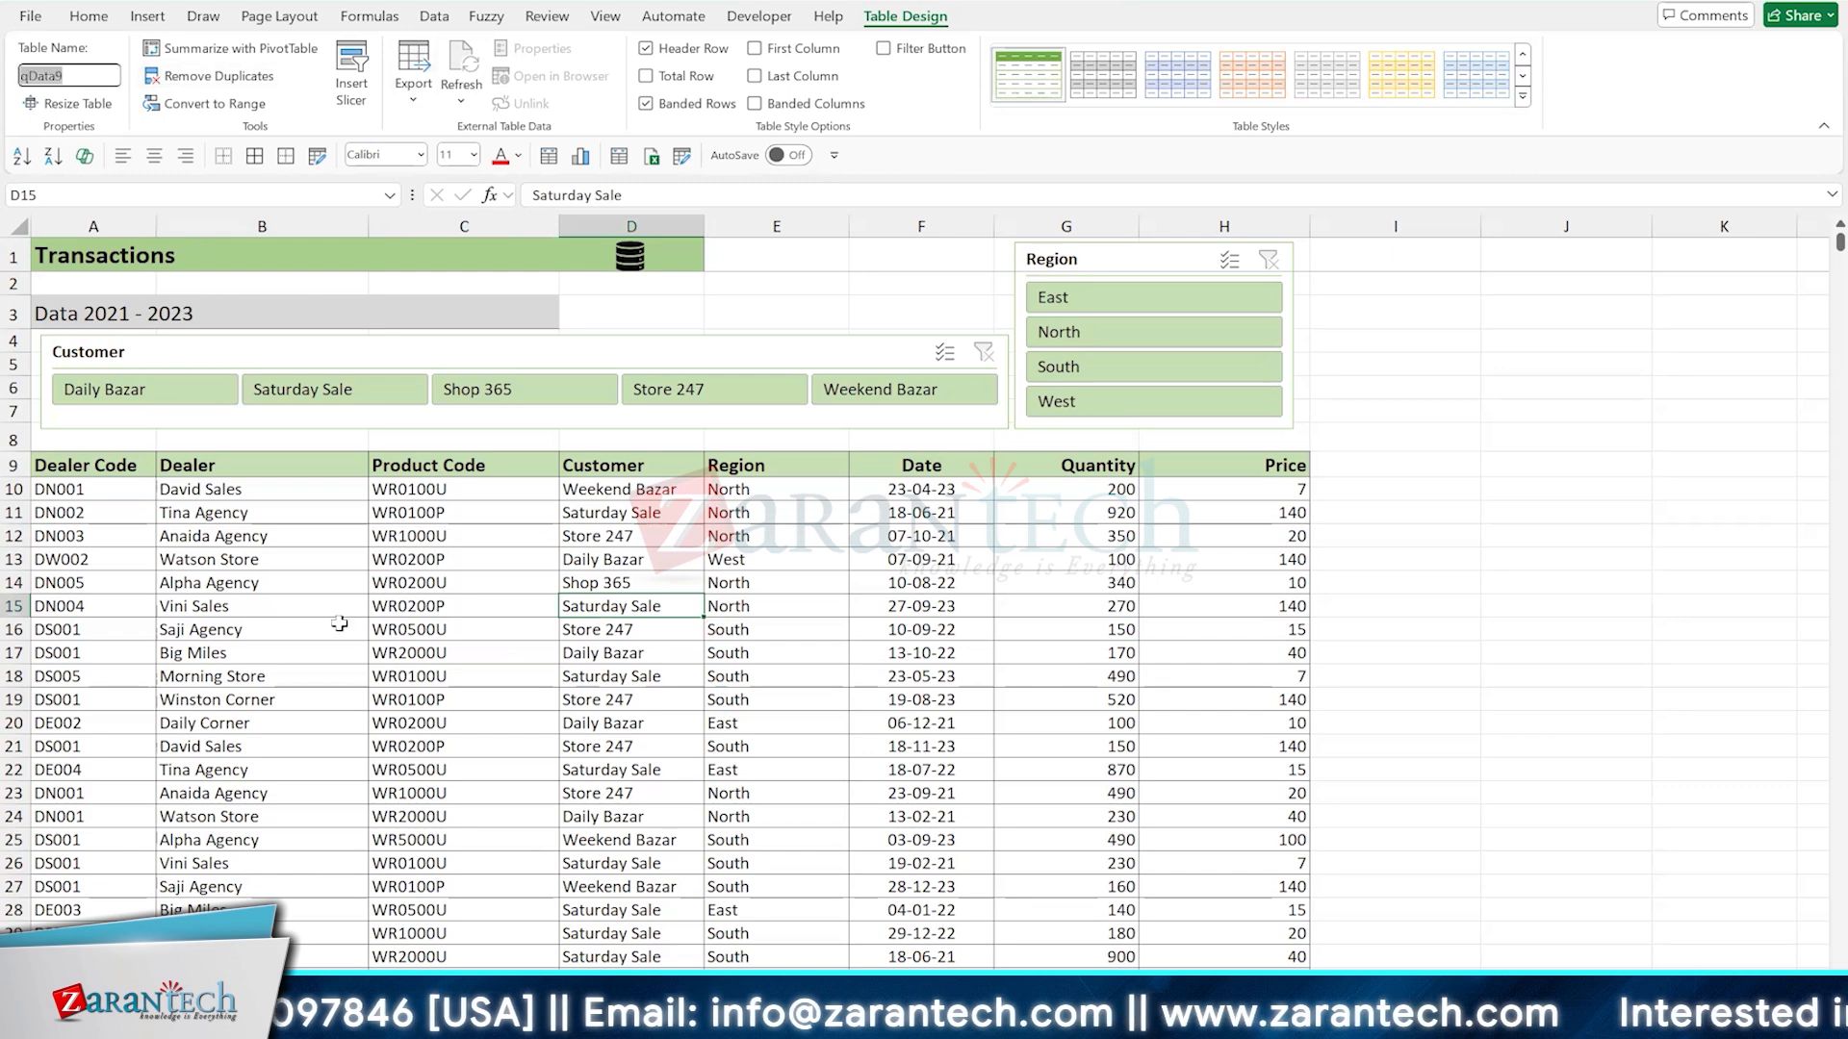
{"action": "type", "text": "Data"}
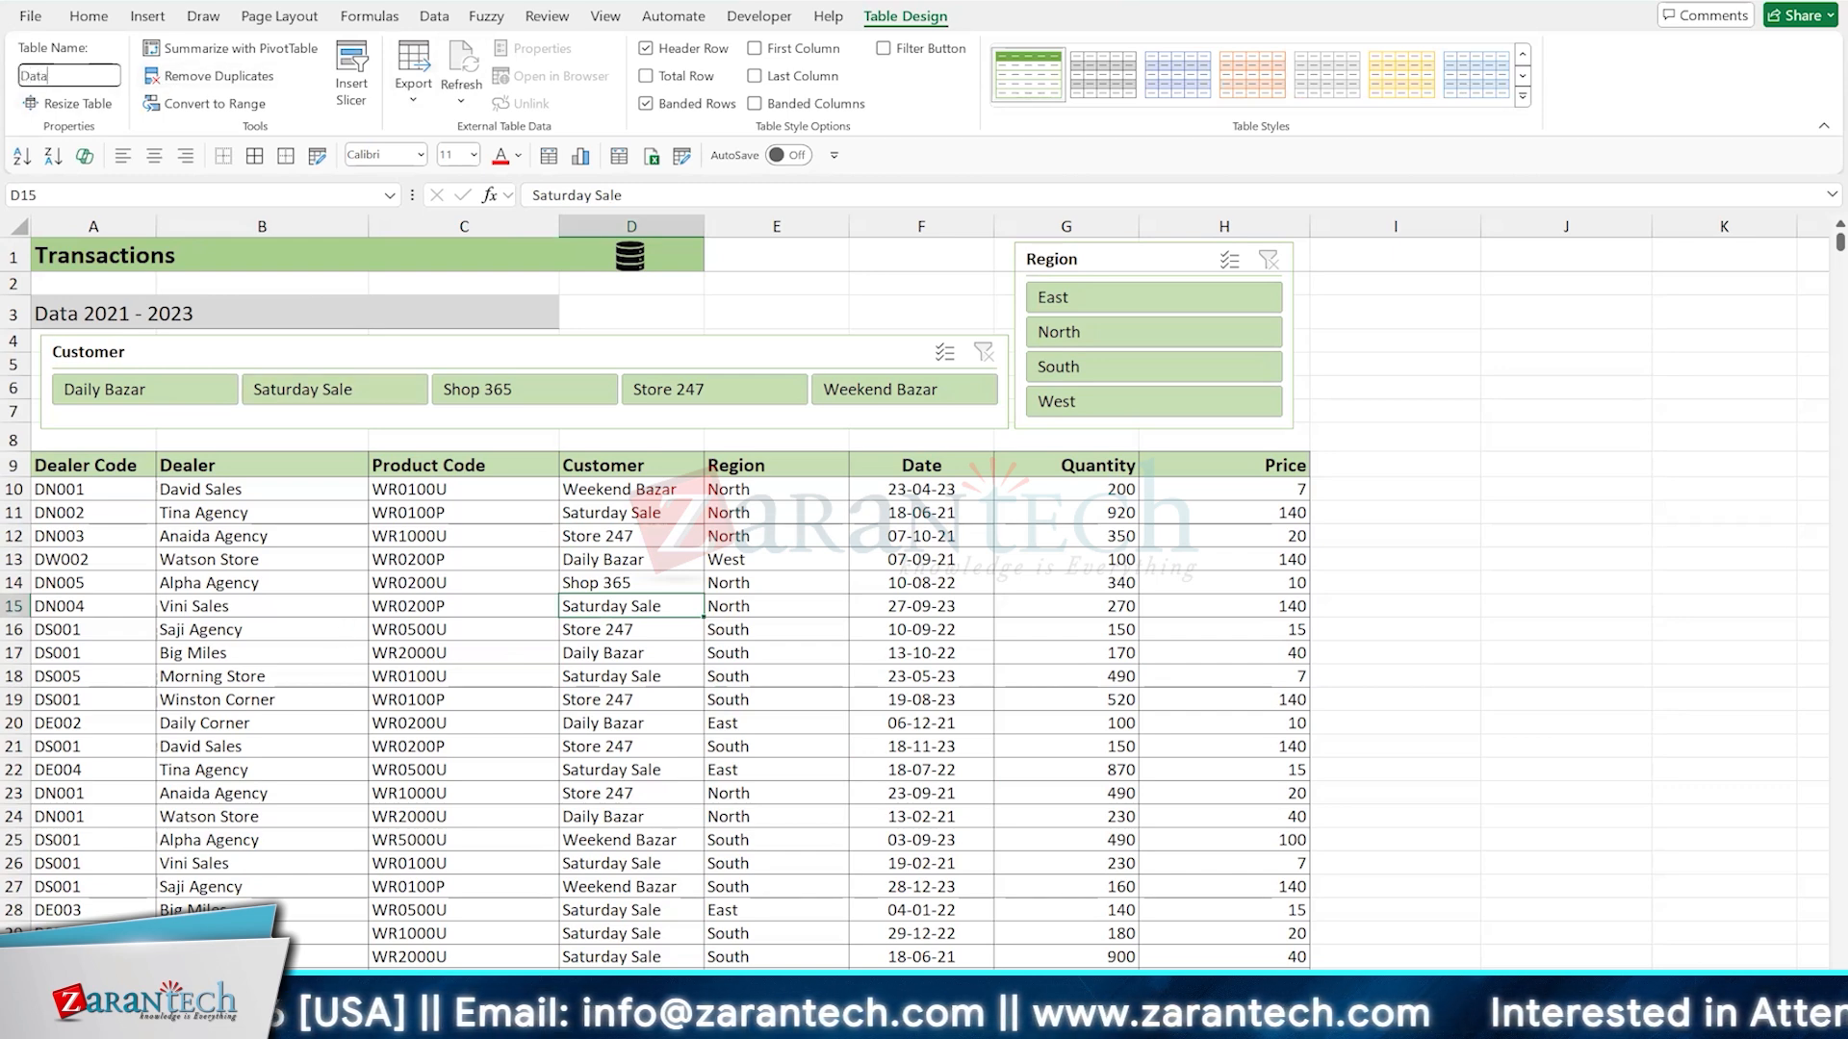
{"action": "type", "text": " Query"}
{"action": "key", "text": "Return"}
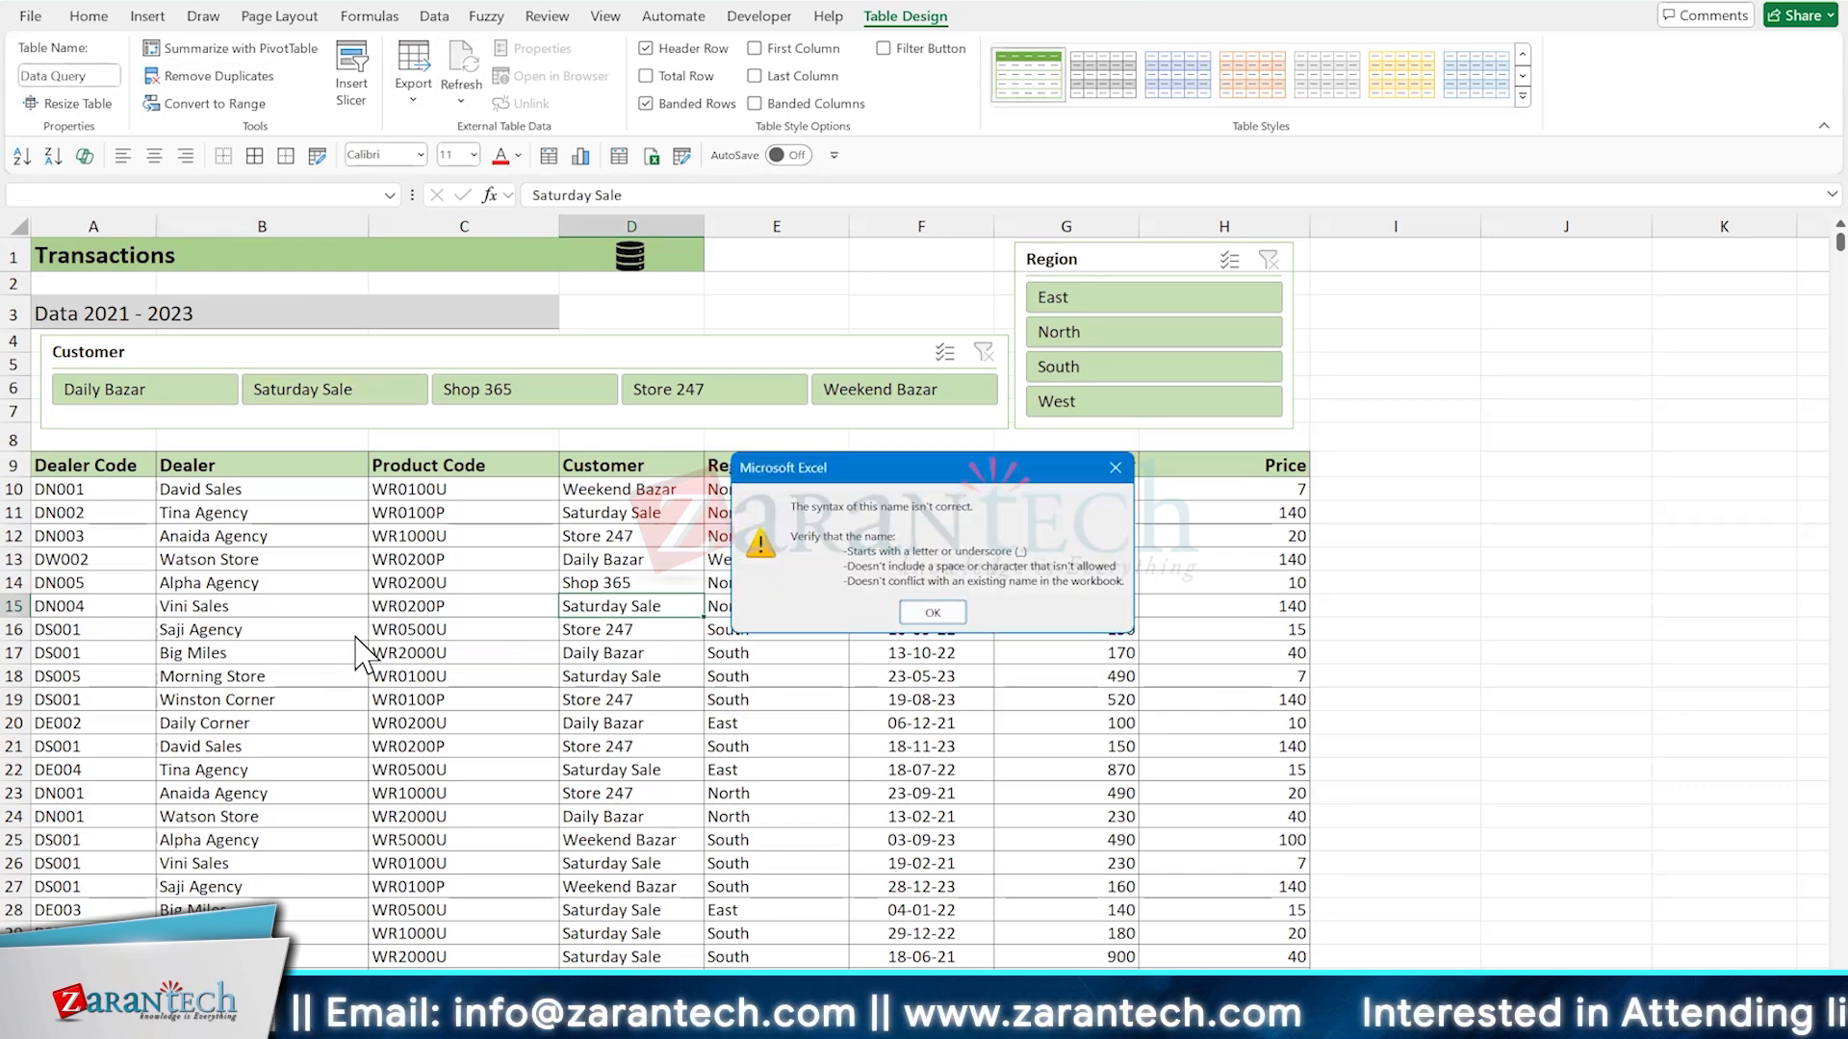
{"action": "left_click", "coordinate": [924, 613]}
{"action": "left_click", "coordinate": [464, 559]}
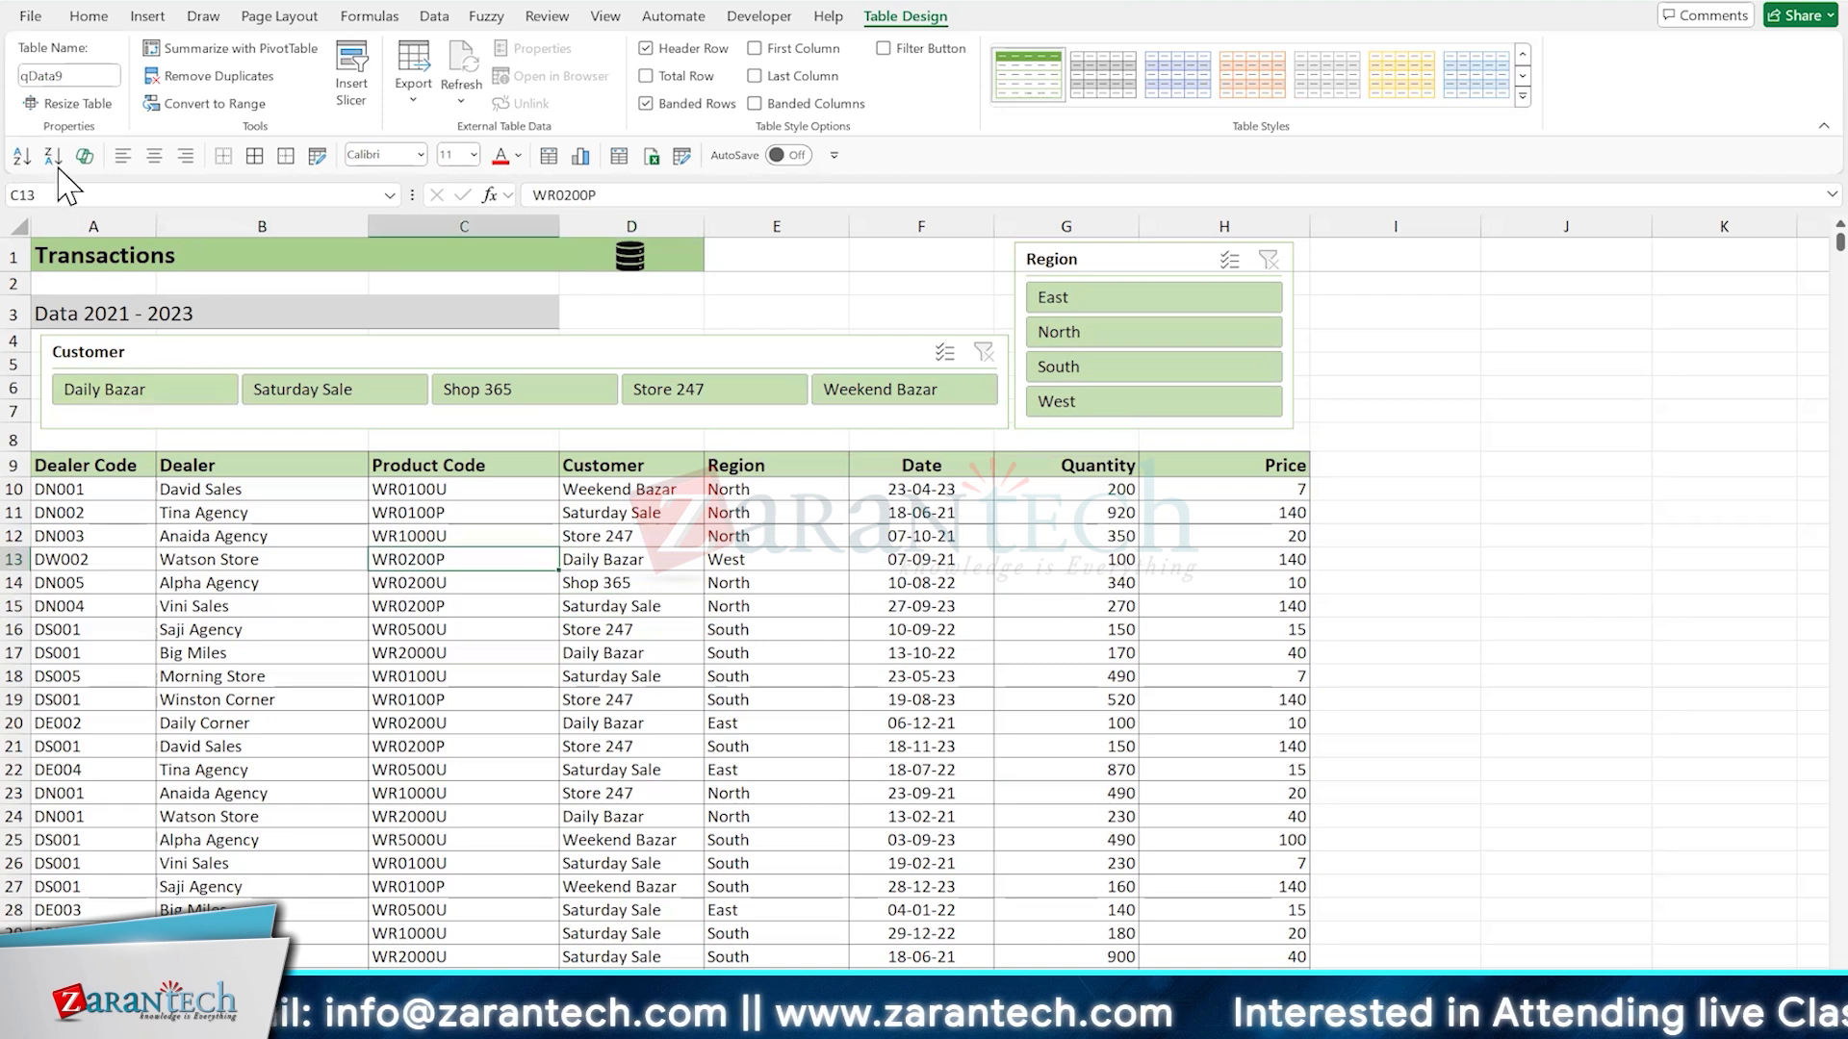
Rename the transactions table as DataQuery
{"action": "left_click", "coordinate": [74, 76]}
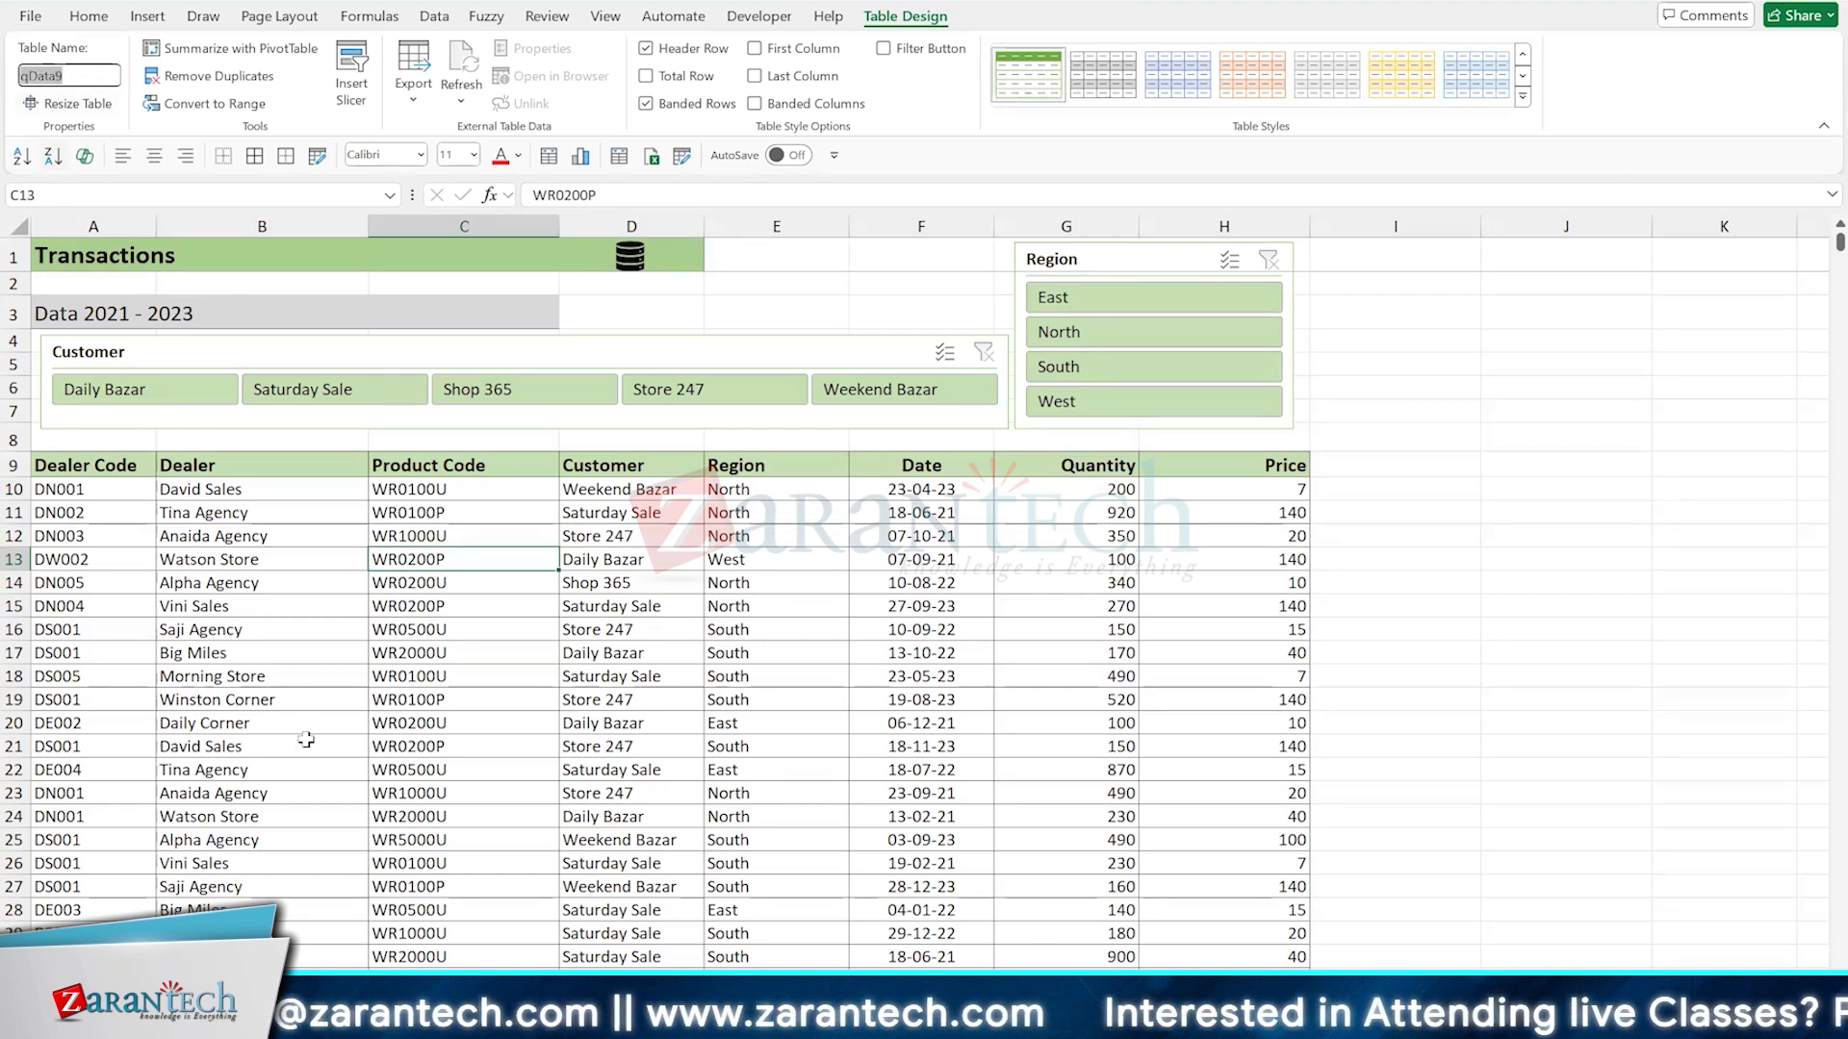
{"action": "type", "text": "DataQuery"}
{"action": "key", "text": "Return"}
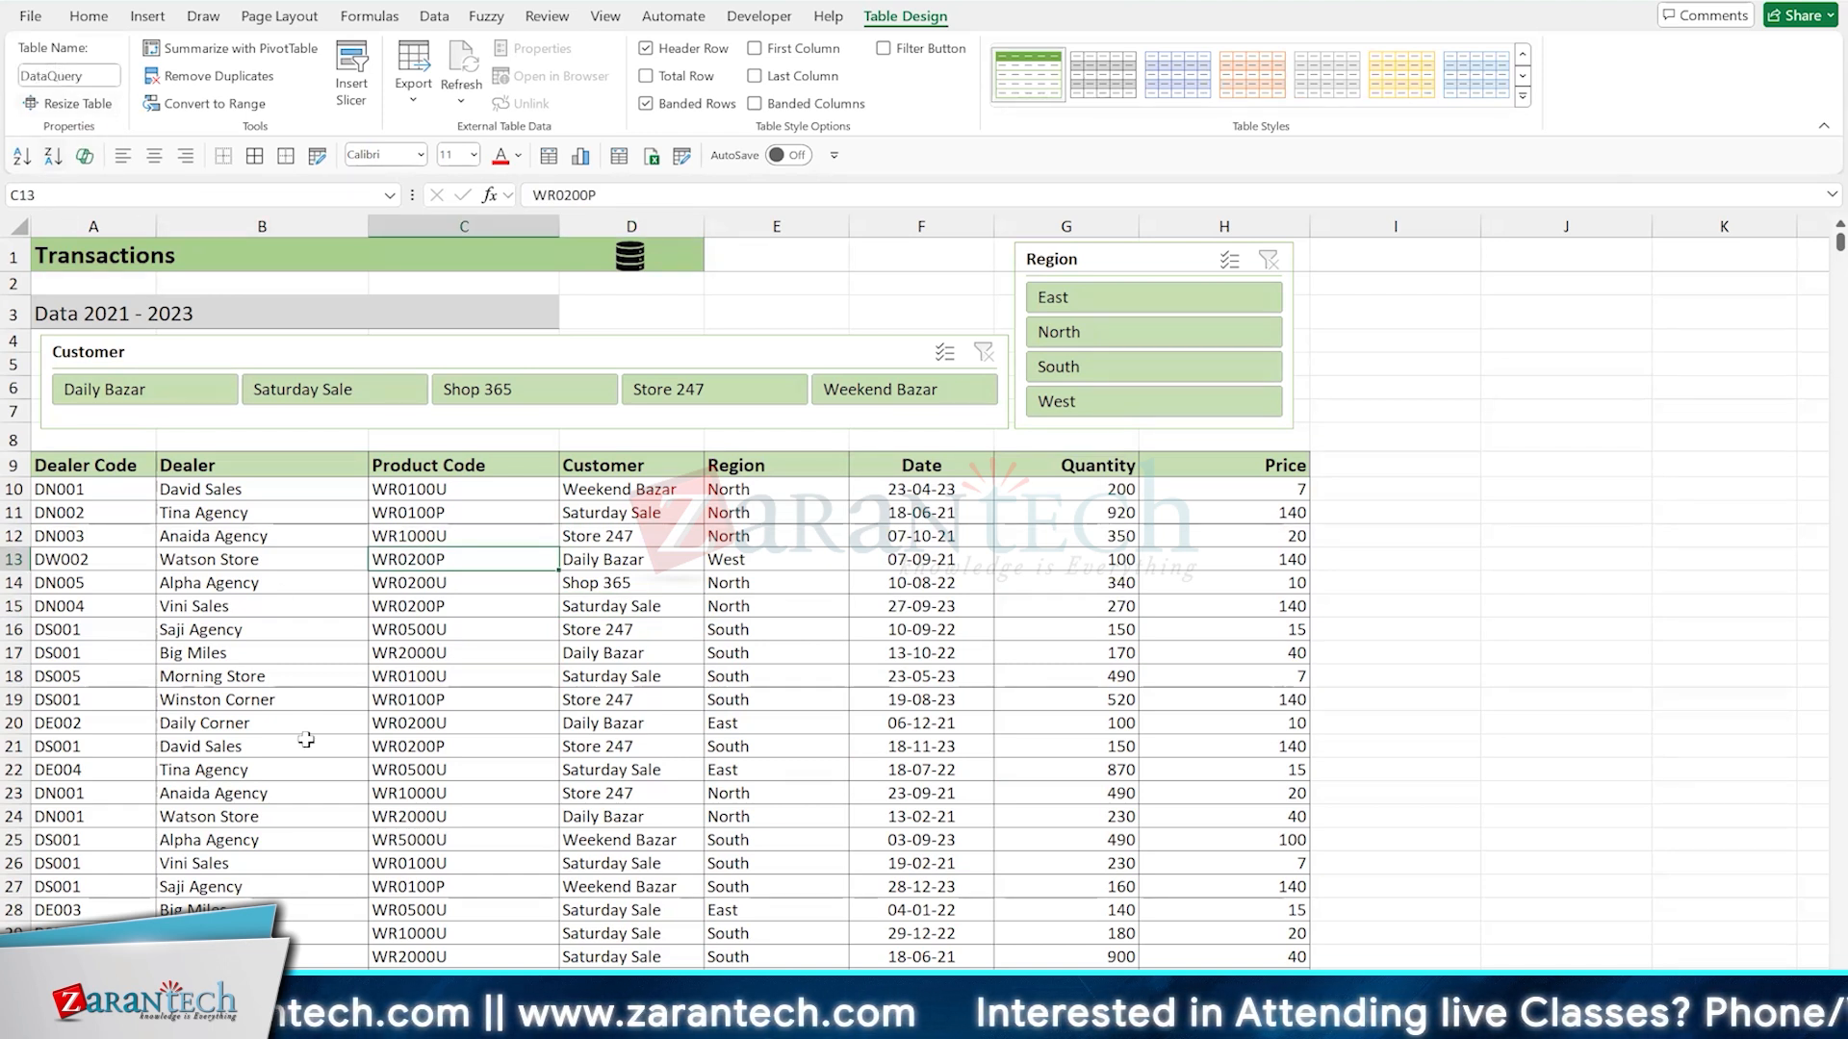
{"action": "left_click", "coordinate": [599, 658]}
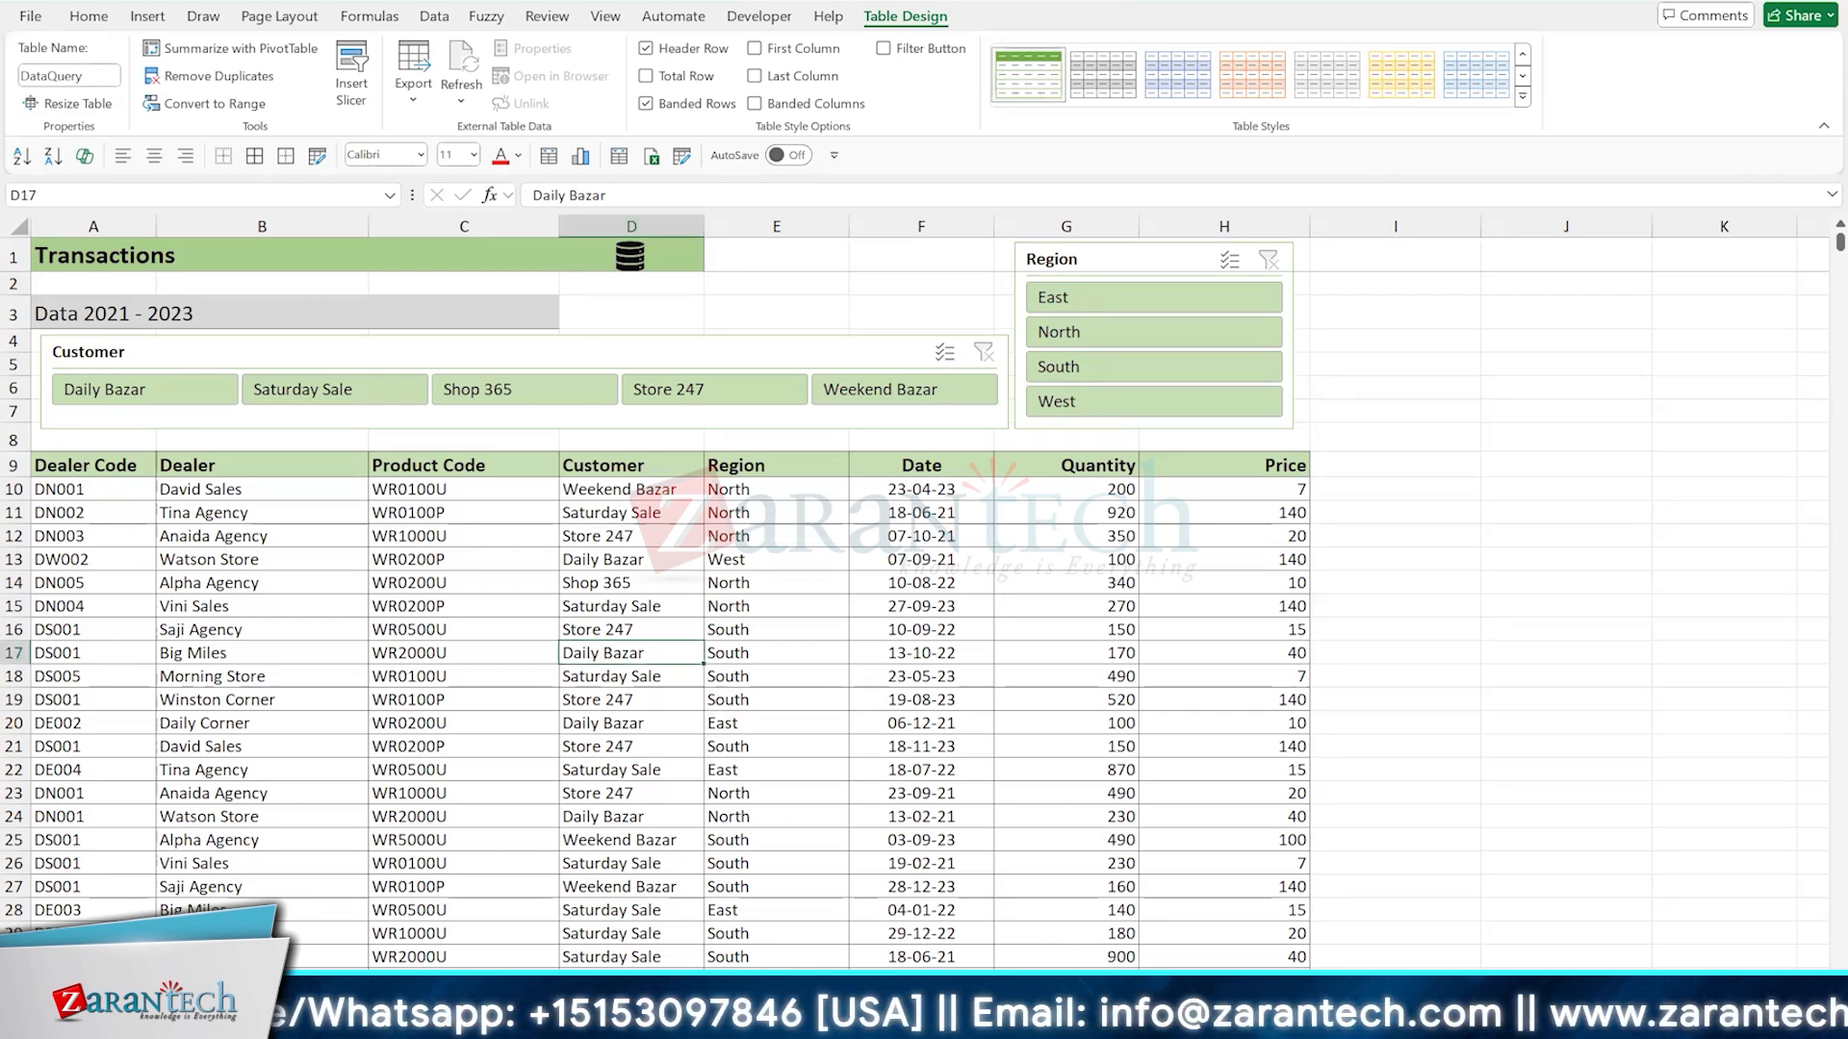
Switch to the finished dashboard workbook and examine the Dashboard sheet's observations, summary cards, charts and slicers
{"action": "key", "text": "ctrl+Page_Down"}
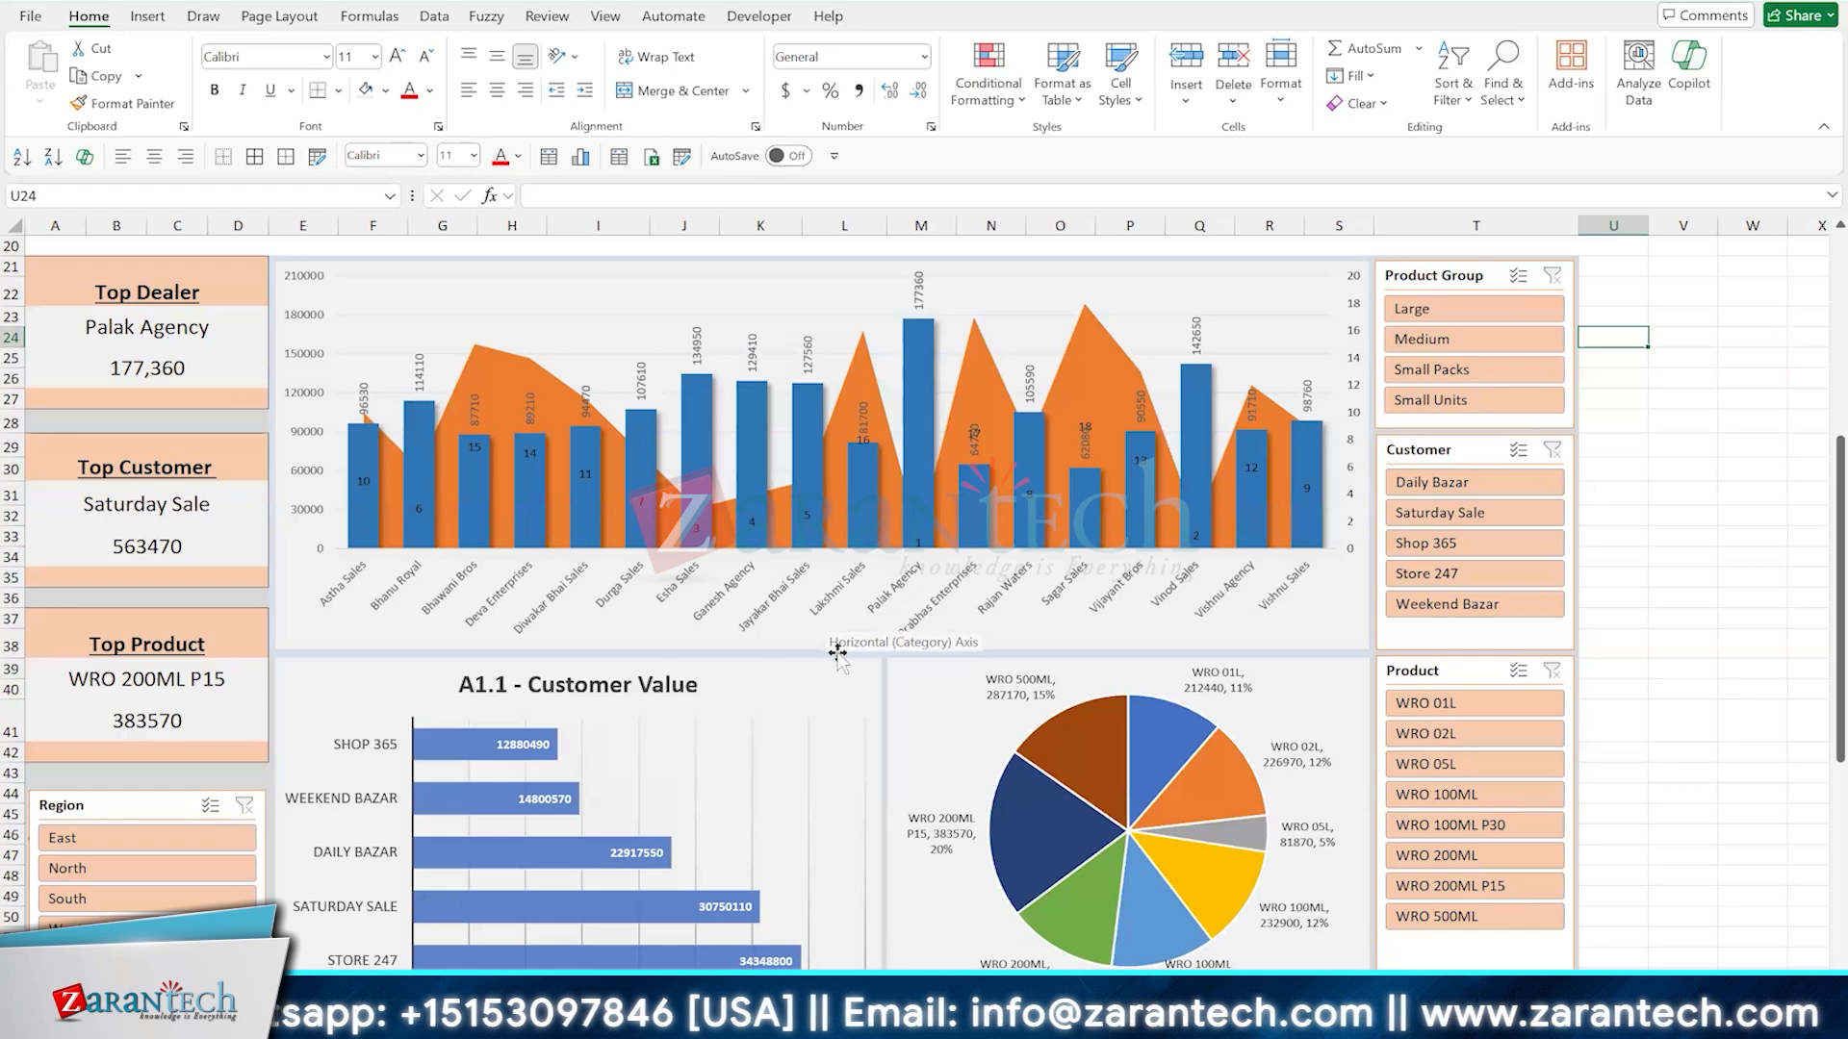
{"action": "scroll", "coordinate": [839, 658], "scroll_direction": "down", "scroll_amount": 3}
{"action": "scroll", "coordinate": [839, 658], "scroll_direction": "down", "scroll_amount": 4}
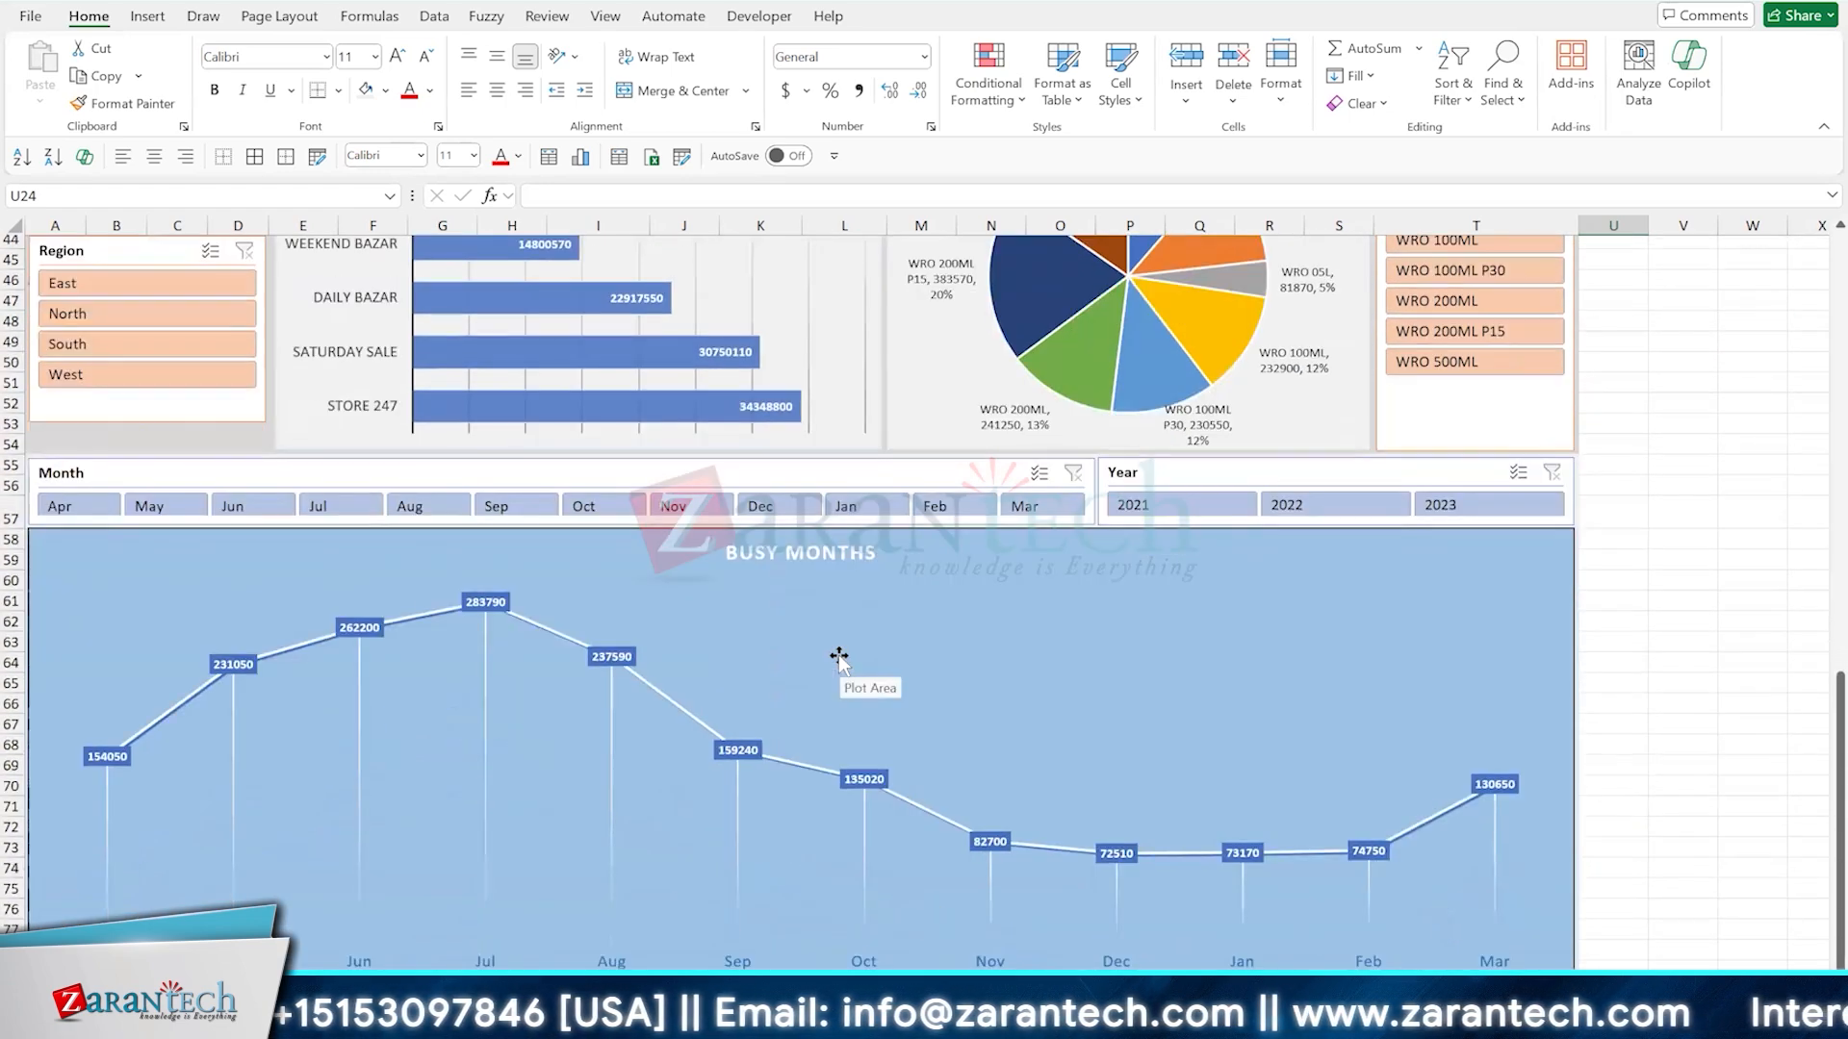
{"action": "scroll", "coordinate": [839, 658], "scroll_direction": "up", "scroll_amount": 4}
{"action": "scroll", "coordinate": [839, 658], "scroll_direction": "up", "scroll_amount": 9}
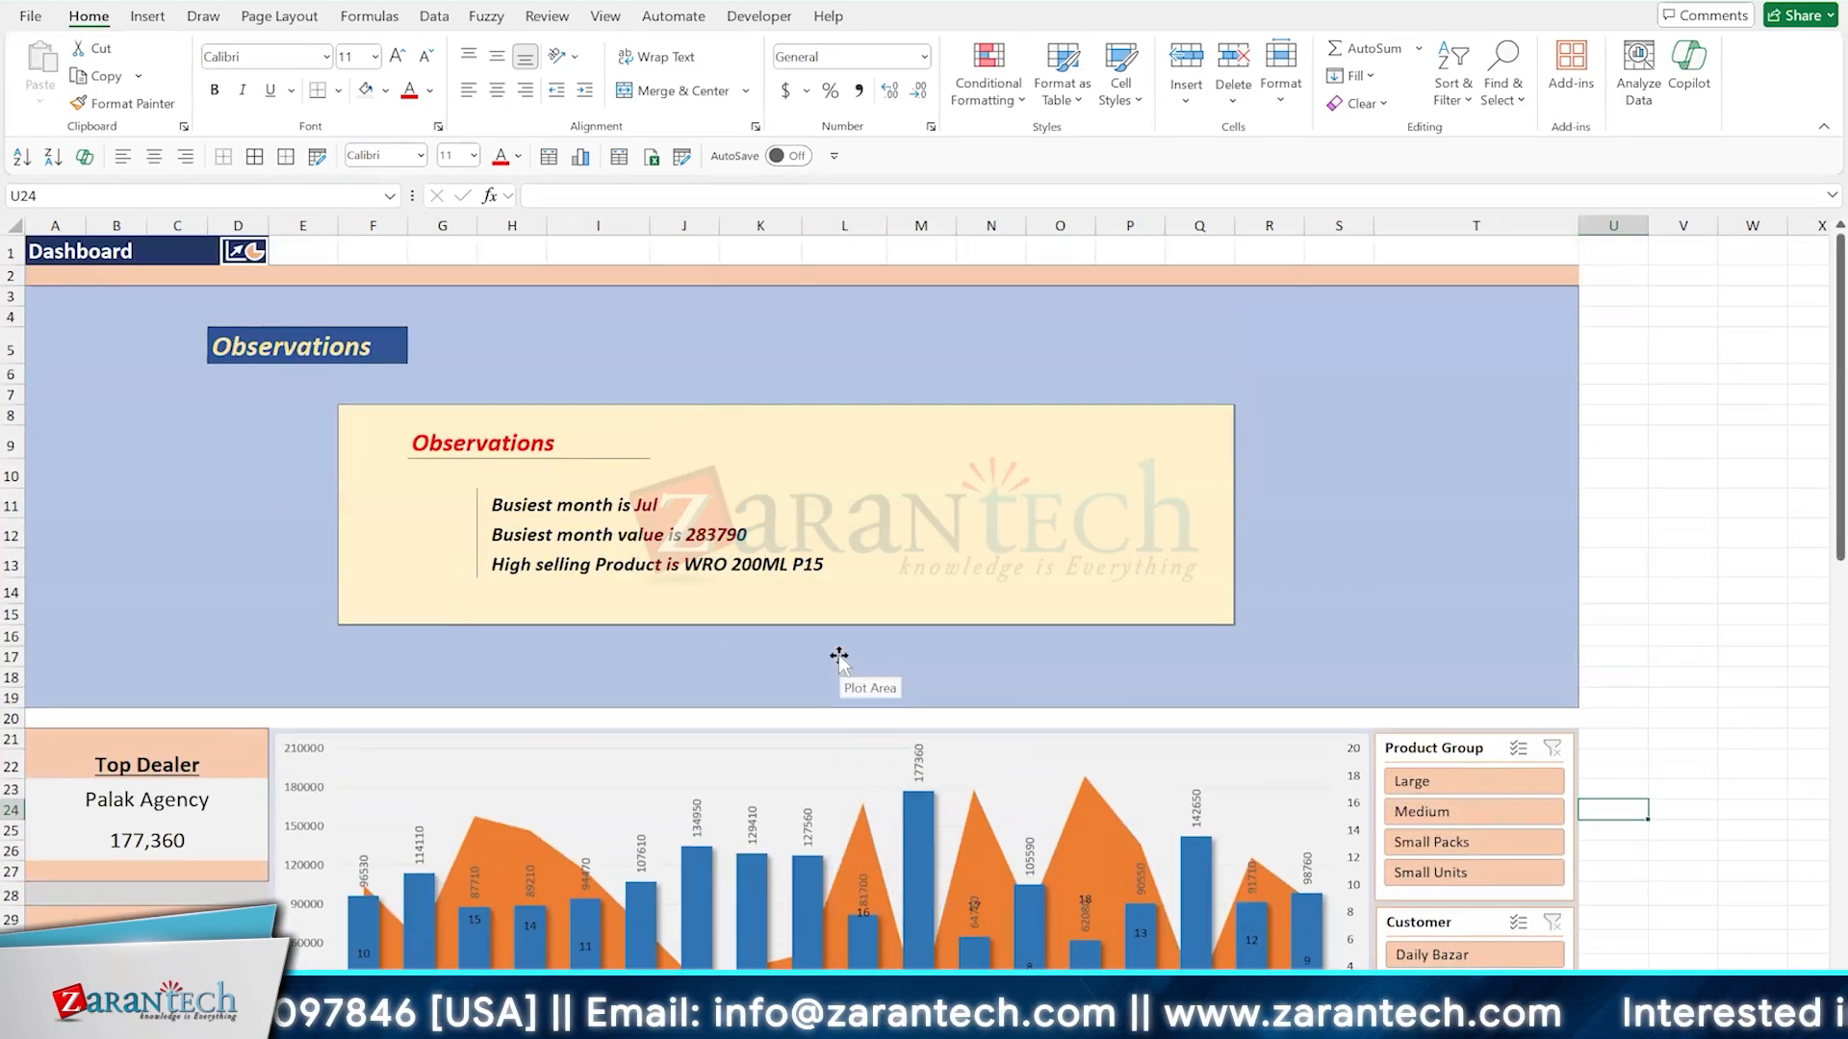
{"action": "scroll", "coordinate": [704, 621], "scroll_direction": "down", "scroll_amount": 7}
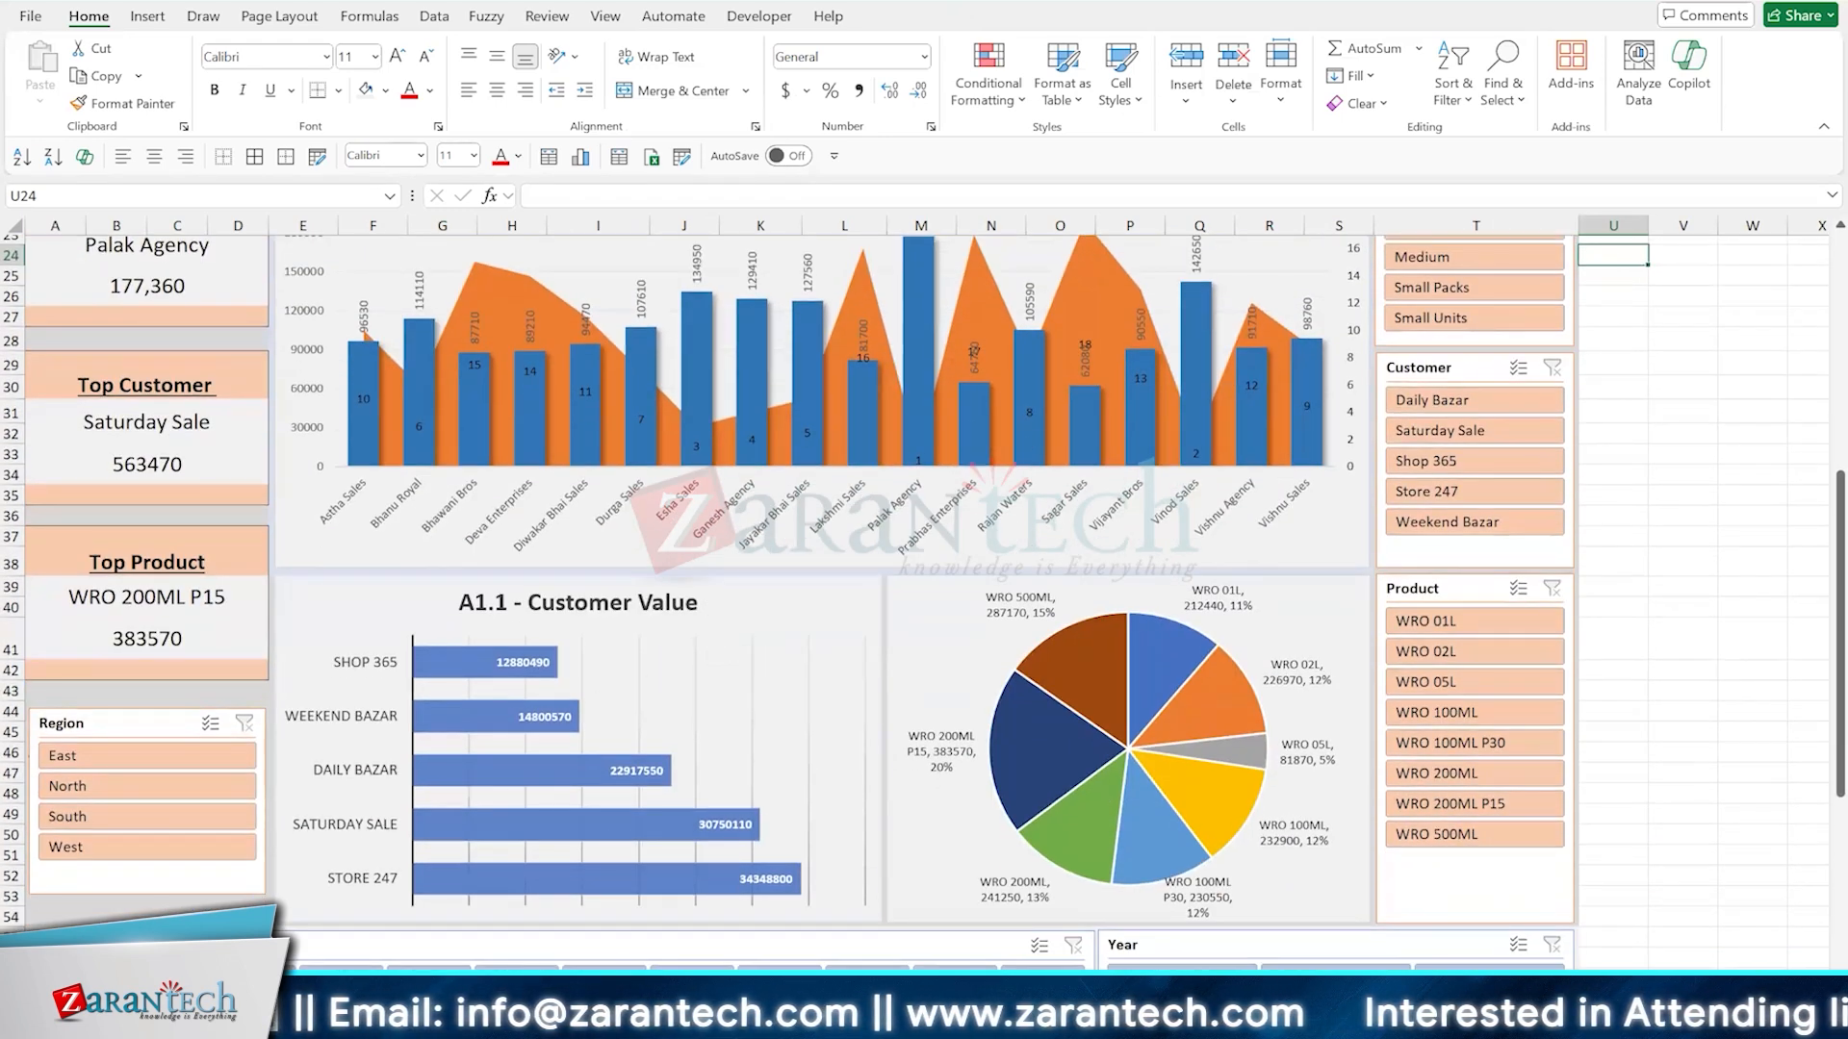
Look through the pivot tables and charts on the Analysis 2 and Analysis 1 sheets
{"action": "left_click", "coordinate": [322, 993]}
{"action": "scroll", "coordinate": [384, 754], "scroll_direction": "down", "scroll_amount": 18}
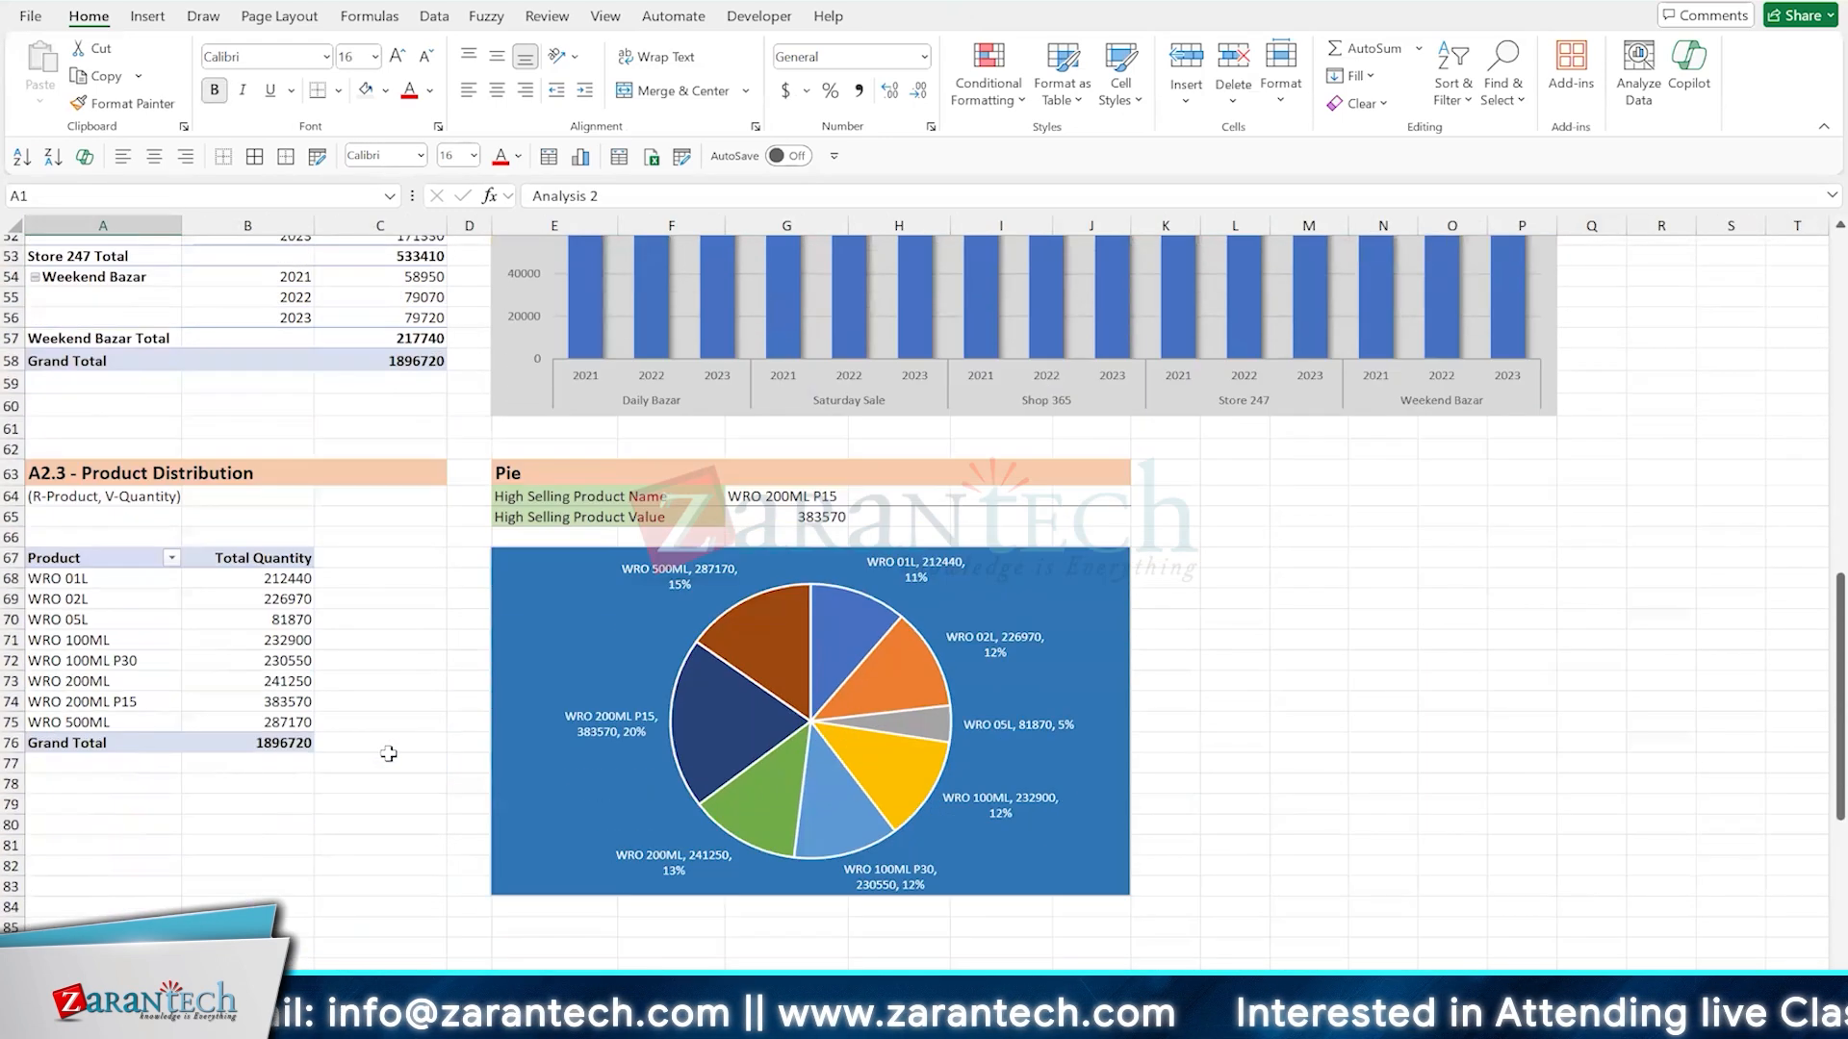
{"action": "scroll", "coordinate": [393, 751], "scroll_direction": "up", "scroll_amount": 20}
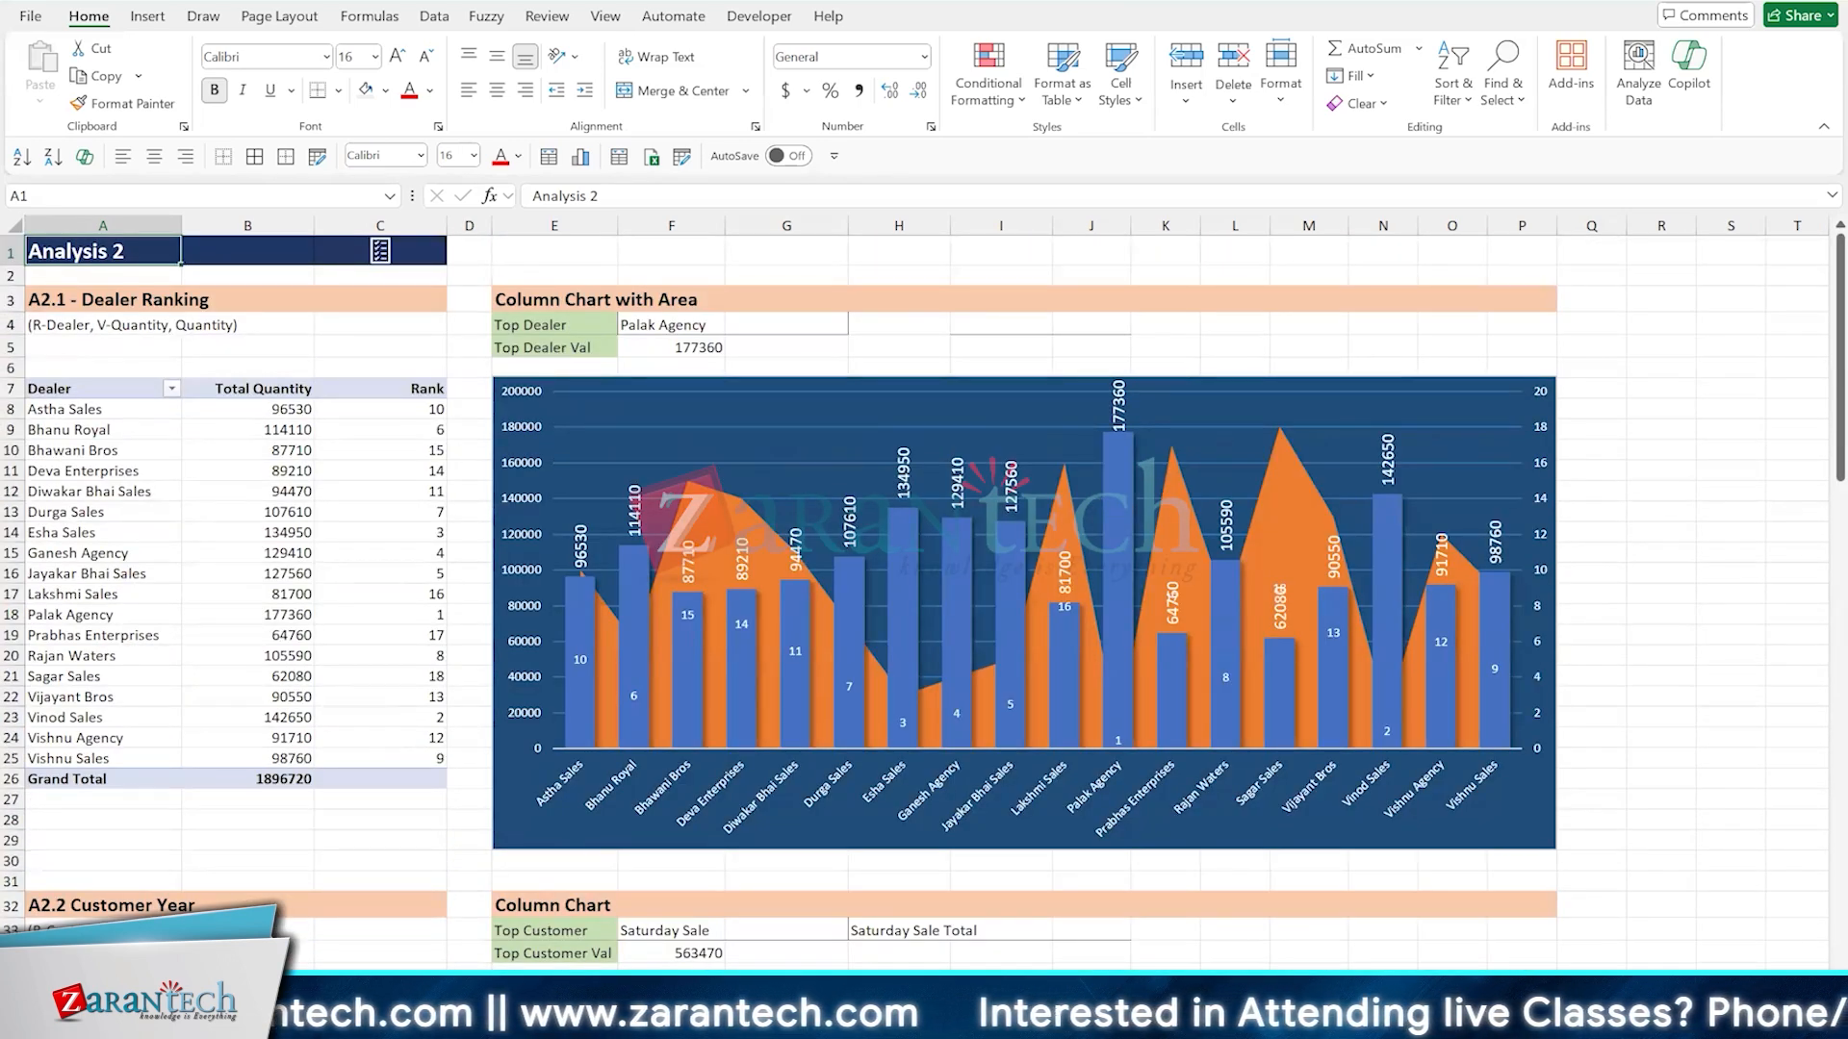
{"action": "left_click", "coordinate": [460, 985]}
{"action": "scroll", "coordinate": [448, 708], "scroll_direction": "down", "scroll_amount": 6}
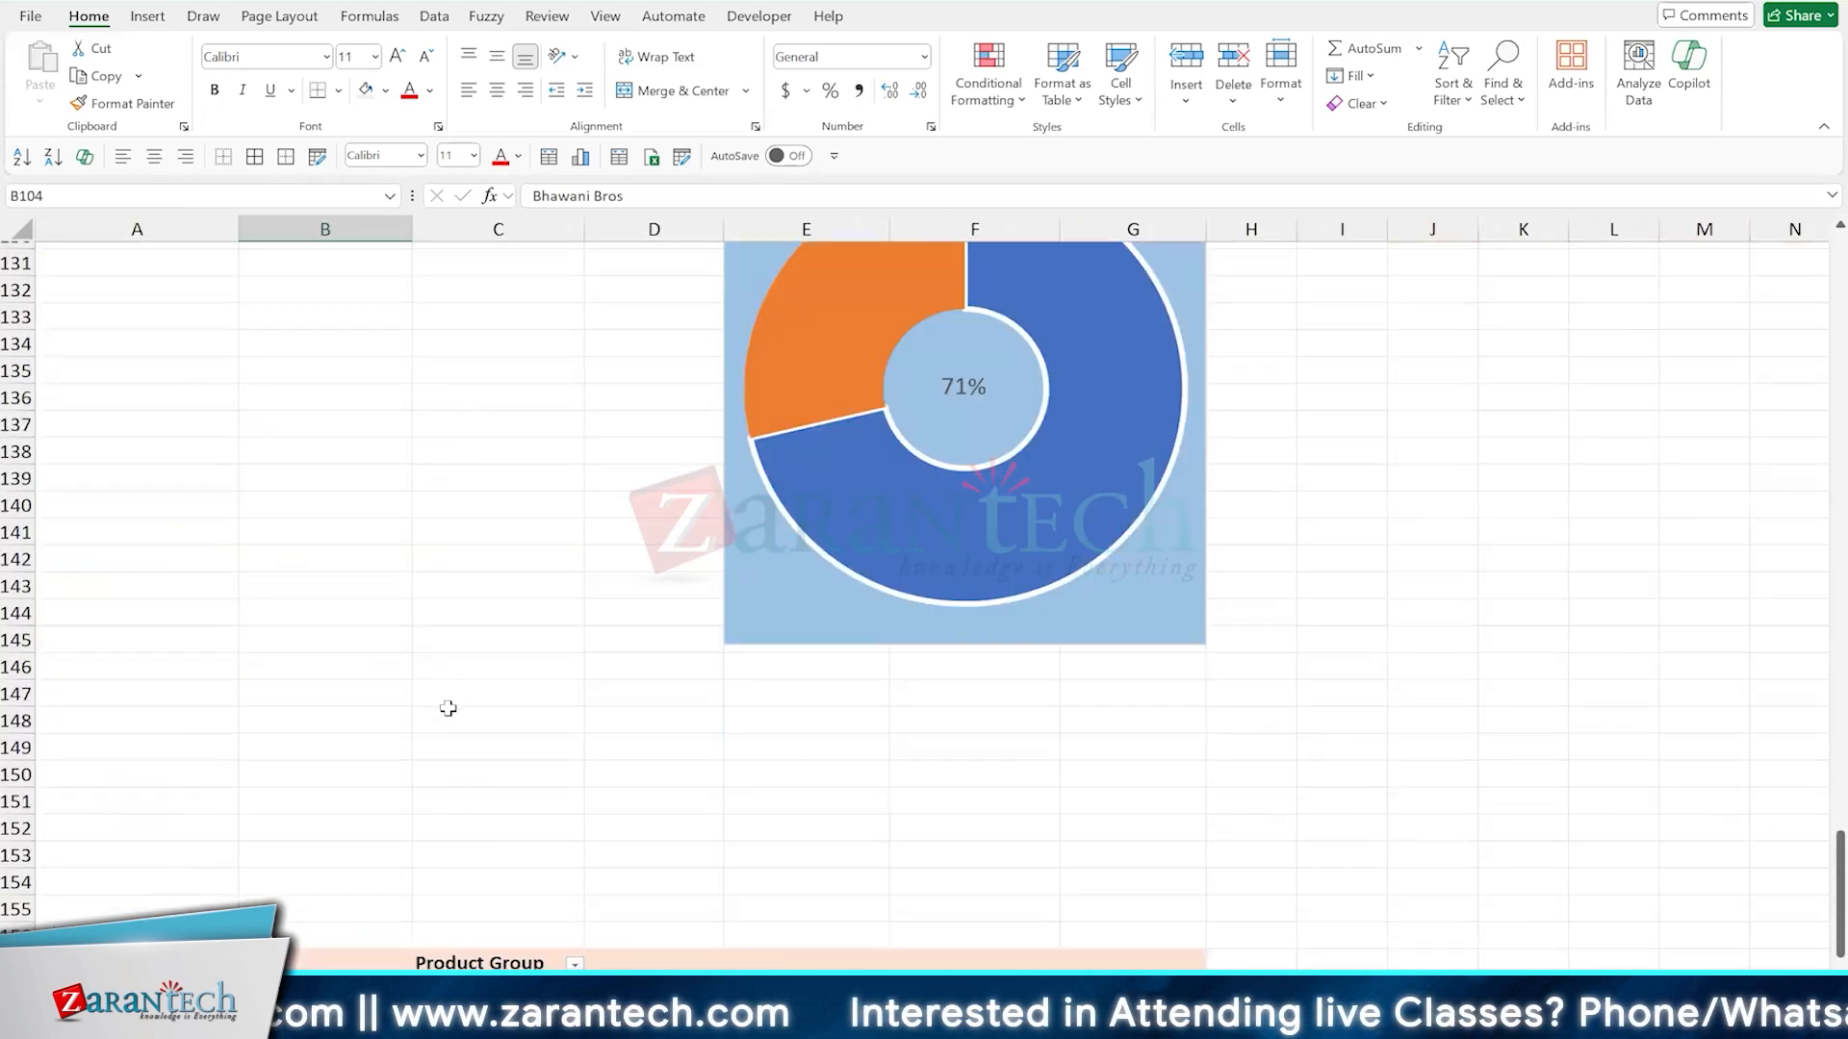
{"action": "scroll", "coordinate": [449, 708], "scroll_direction": "up", "scroll_amount": 5}
{"action": "scroll", "coordinate": [448, 709], "scroll_direction": "up", "scroll_amount": 1}
{"action": "scroll", "coordinate": [450, 709], "scroll_direction": "down", "scroll_amount": 14}
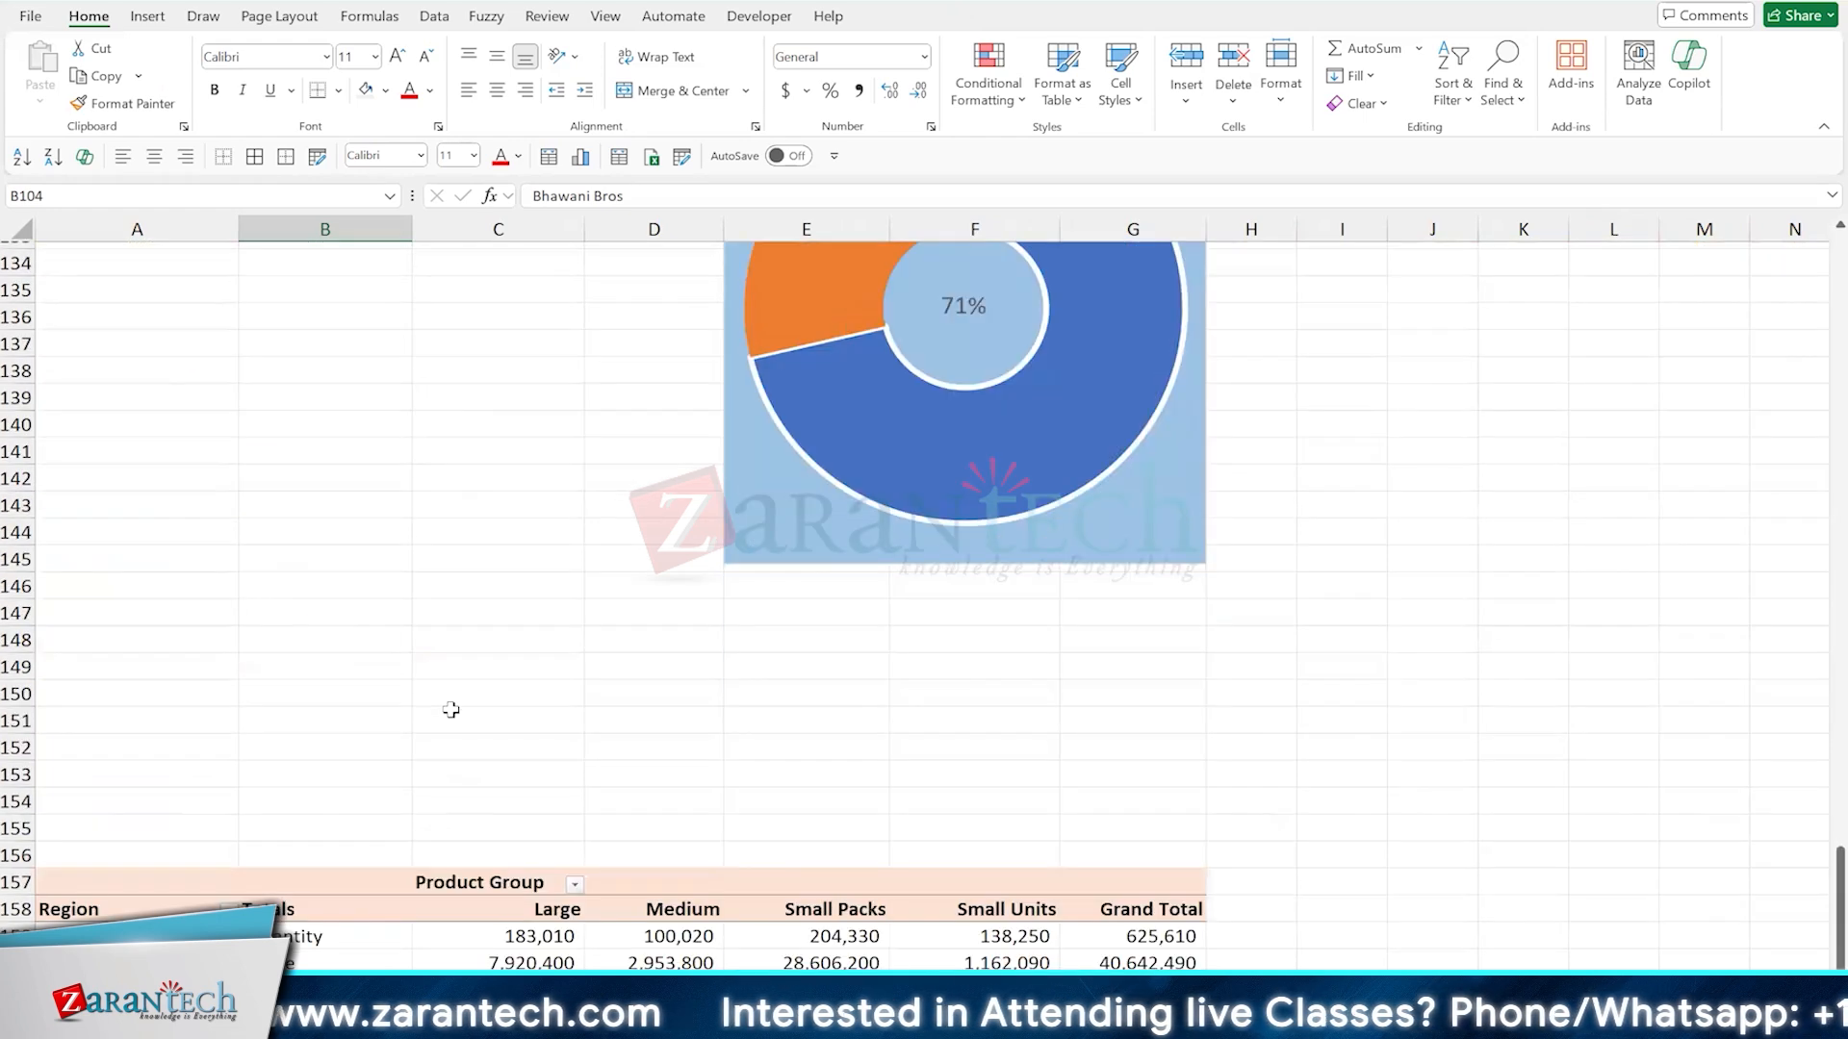
{"action": "scroll", "coordinate": [450, 709], "scroll_direction": "up", "scroll_amount": 19}
{"action": "scroll", "coordinate": [451, 709], "scroll_direction": "up", "scroll_amount": 20}
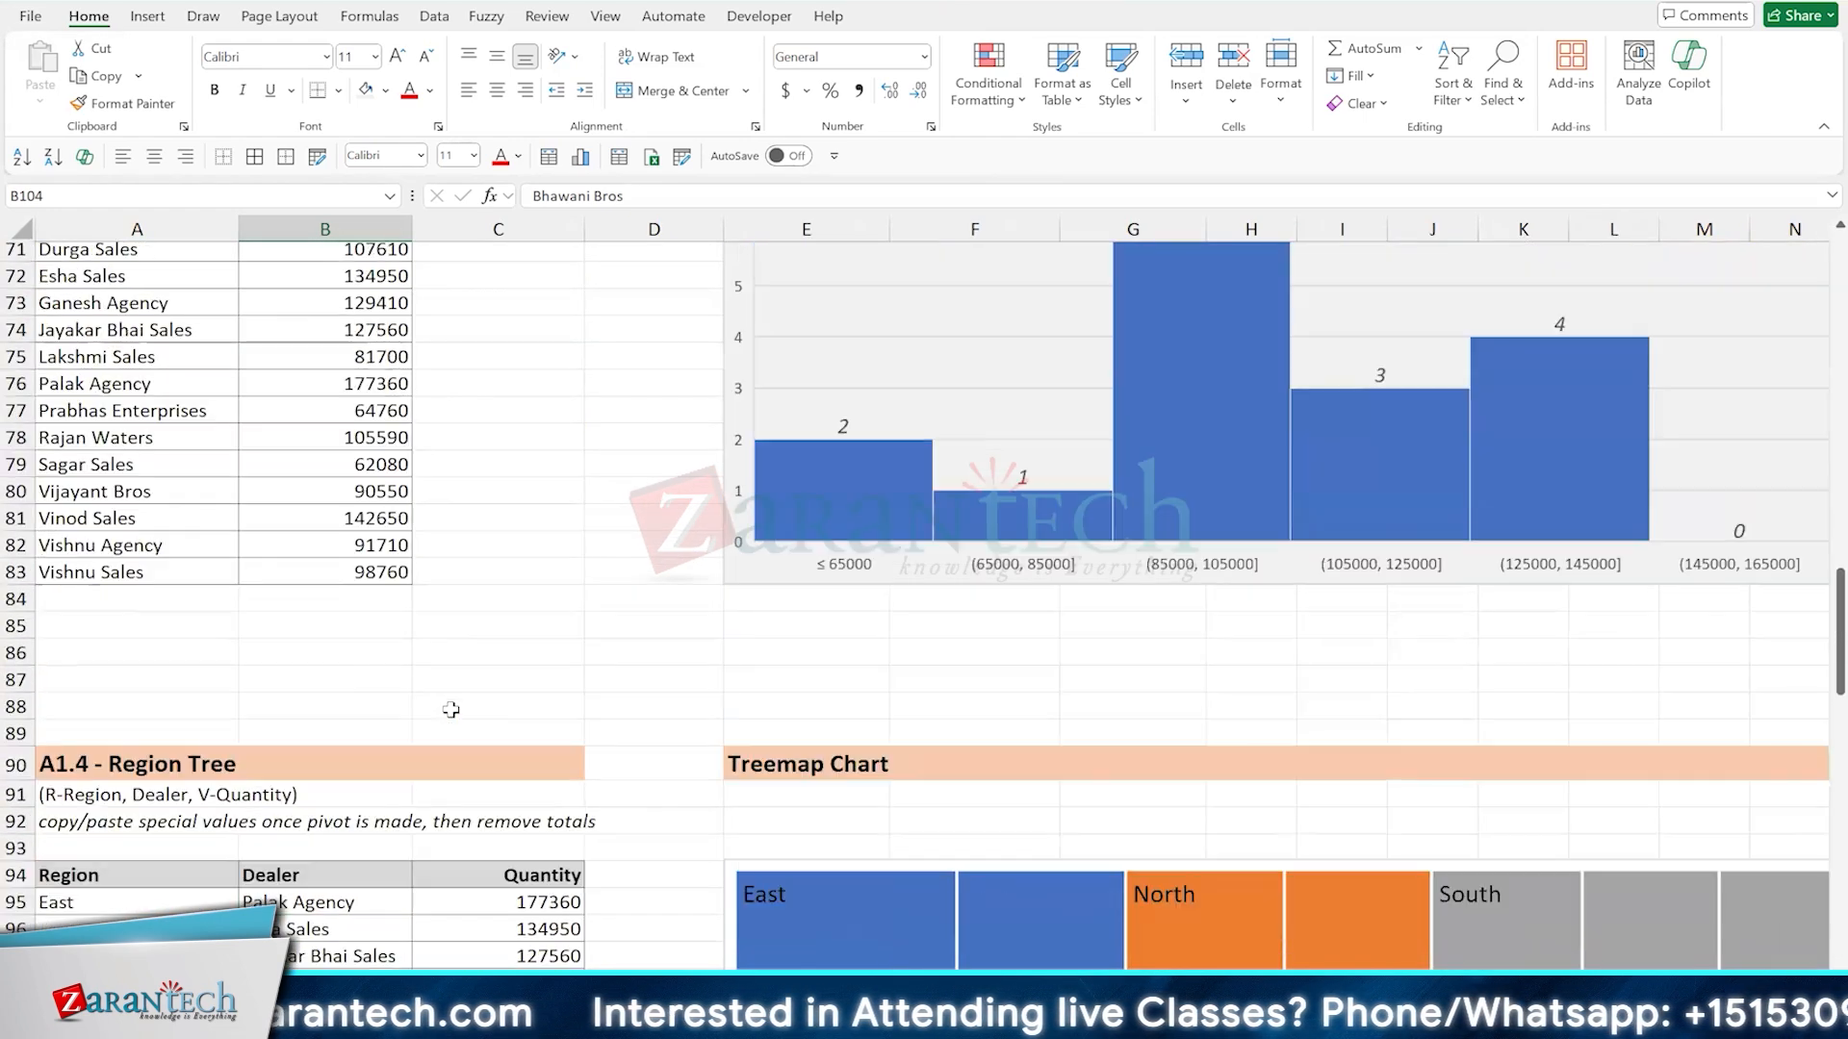
{"action": "scroll", "coordinate": [451, 709], "scroll_direction": "up", "scroll_amount": 6}
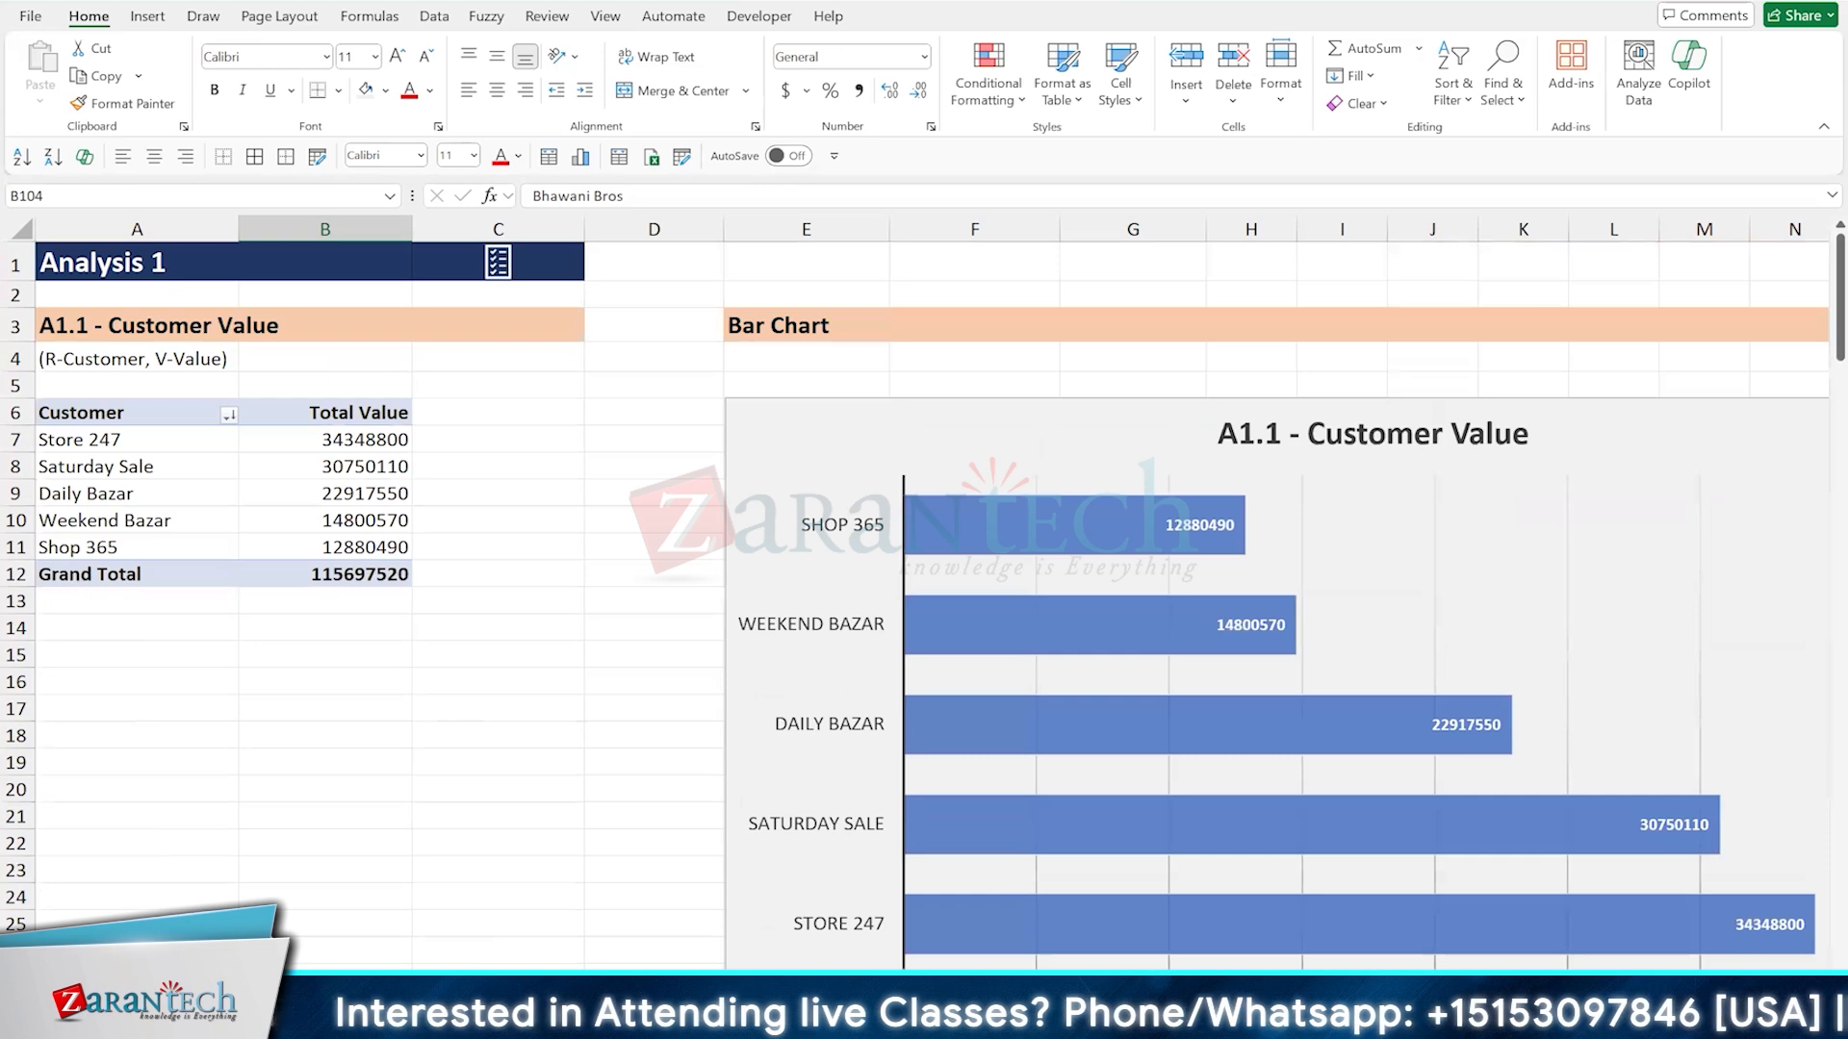
Look through the chart examples on the Backup Charts sheet, from the column charts to the pie chart
{"action": "left_click", "coordinate": [563, 986]}
{"action": "scroll", "coordinate": [508, 755], "scroll_direction": "up", "scroll_amount": 3}
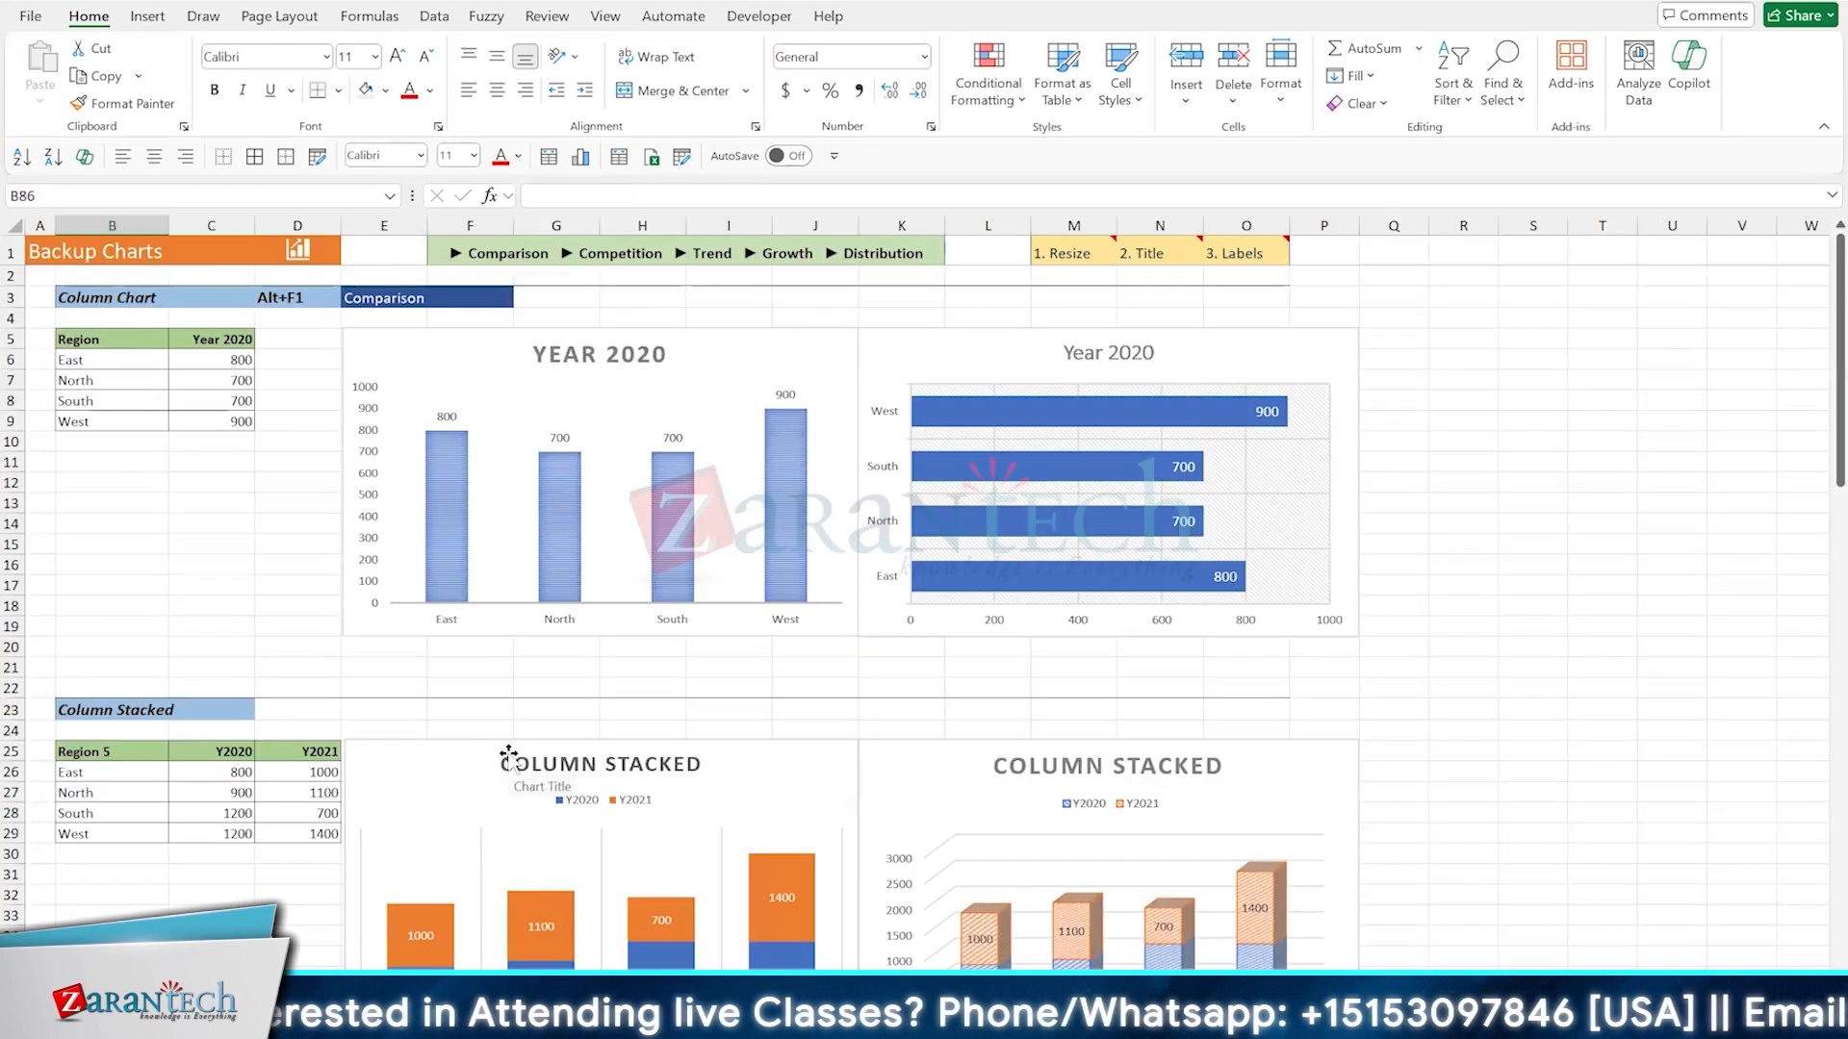
{"action": "scroll", "coordinate": [509, 754], "scroll_direction": "down", "scroll_amount": 7}
{"action": "scroll", "coordinate": [508, 755], "scroll_direction": "down", "scroll_amount": 15}
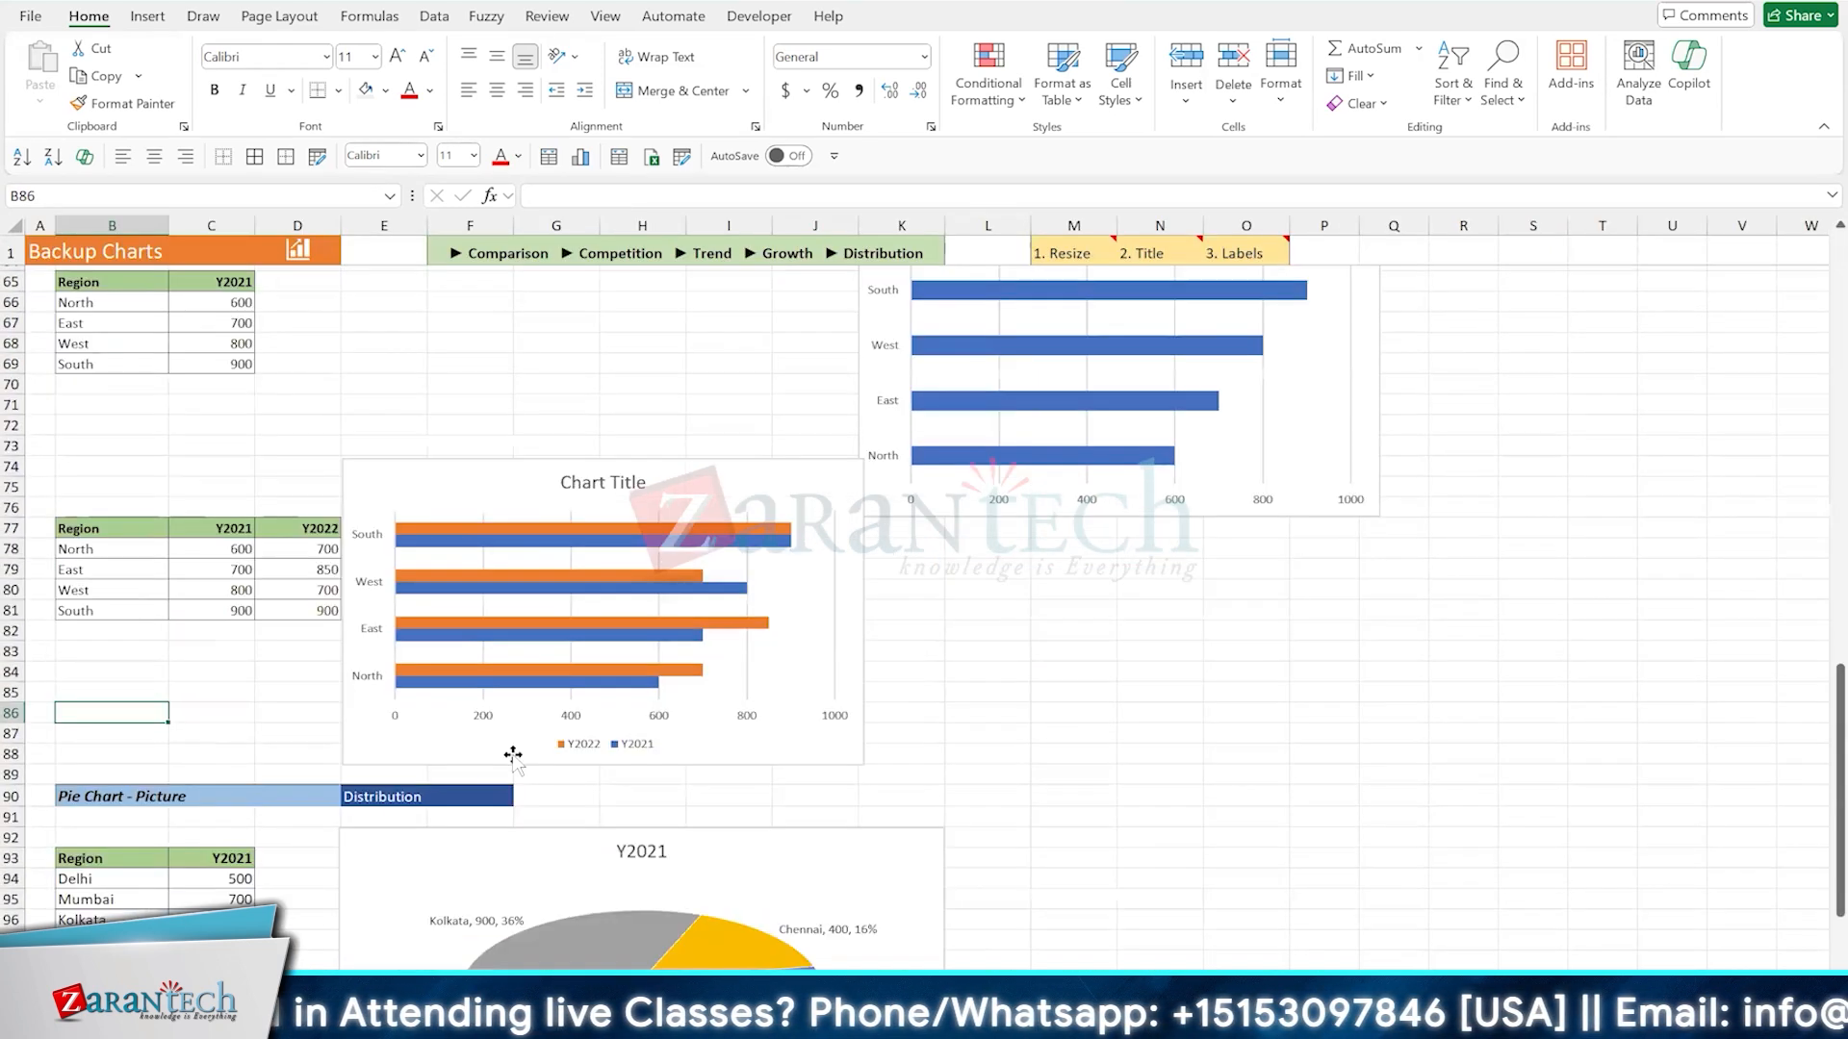
{"action": "scroll", "coordinate": [512, 753], "scroll_direction": "up", "scroll_amount": 7}
{"action": "scroll", "coordinate": [515, 753], "scroll_direction": "up", "scroll_amount": 20}
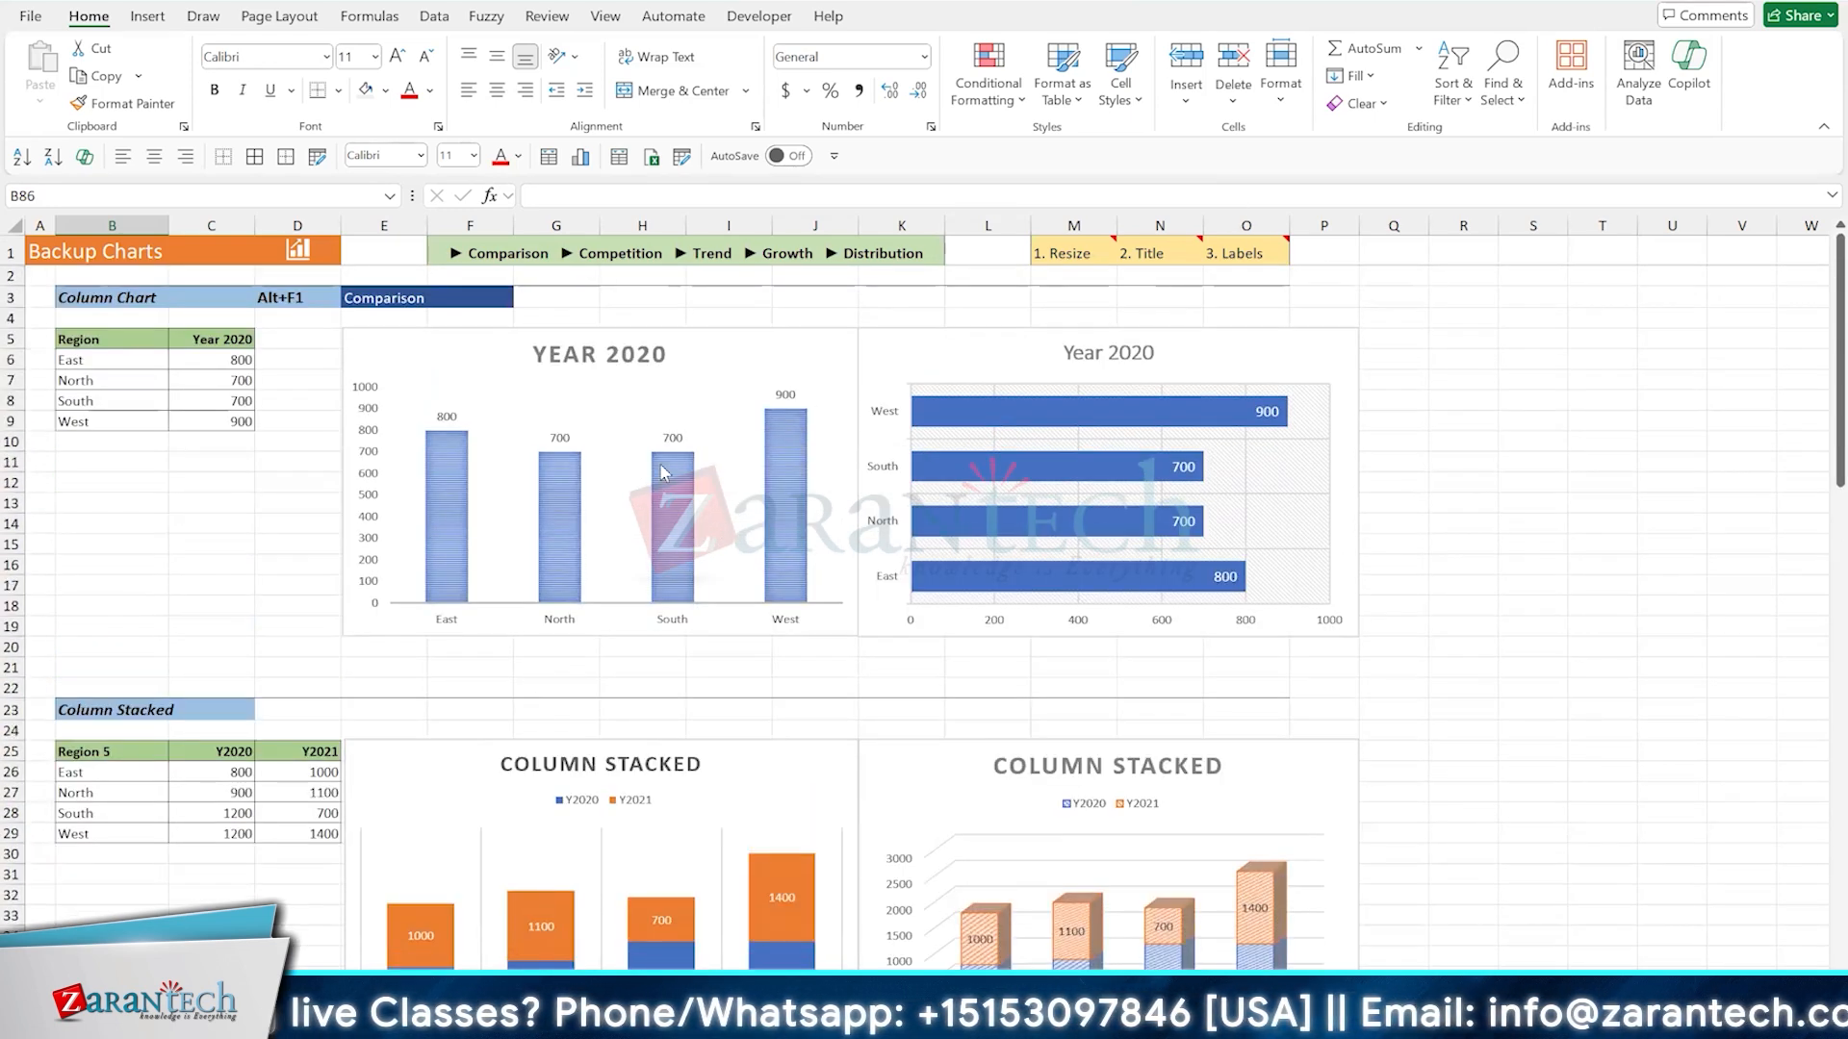
Close the finished dashboard workbook without saving its changes and return to the Transactions sheet
{"action": "mouse_move", "coordinate": [662, 471]}
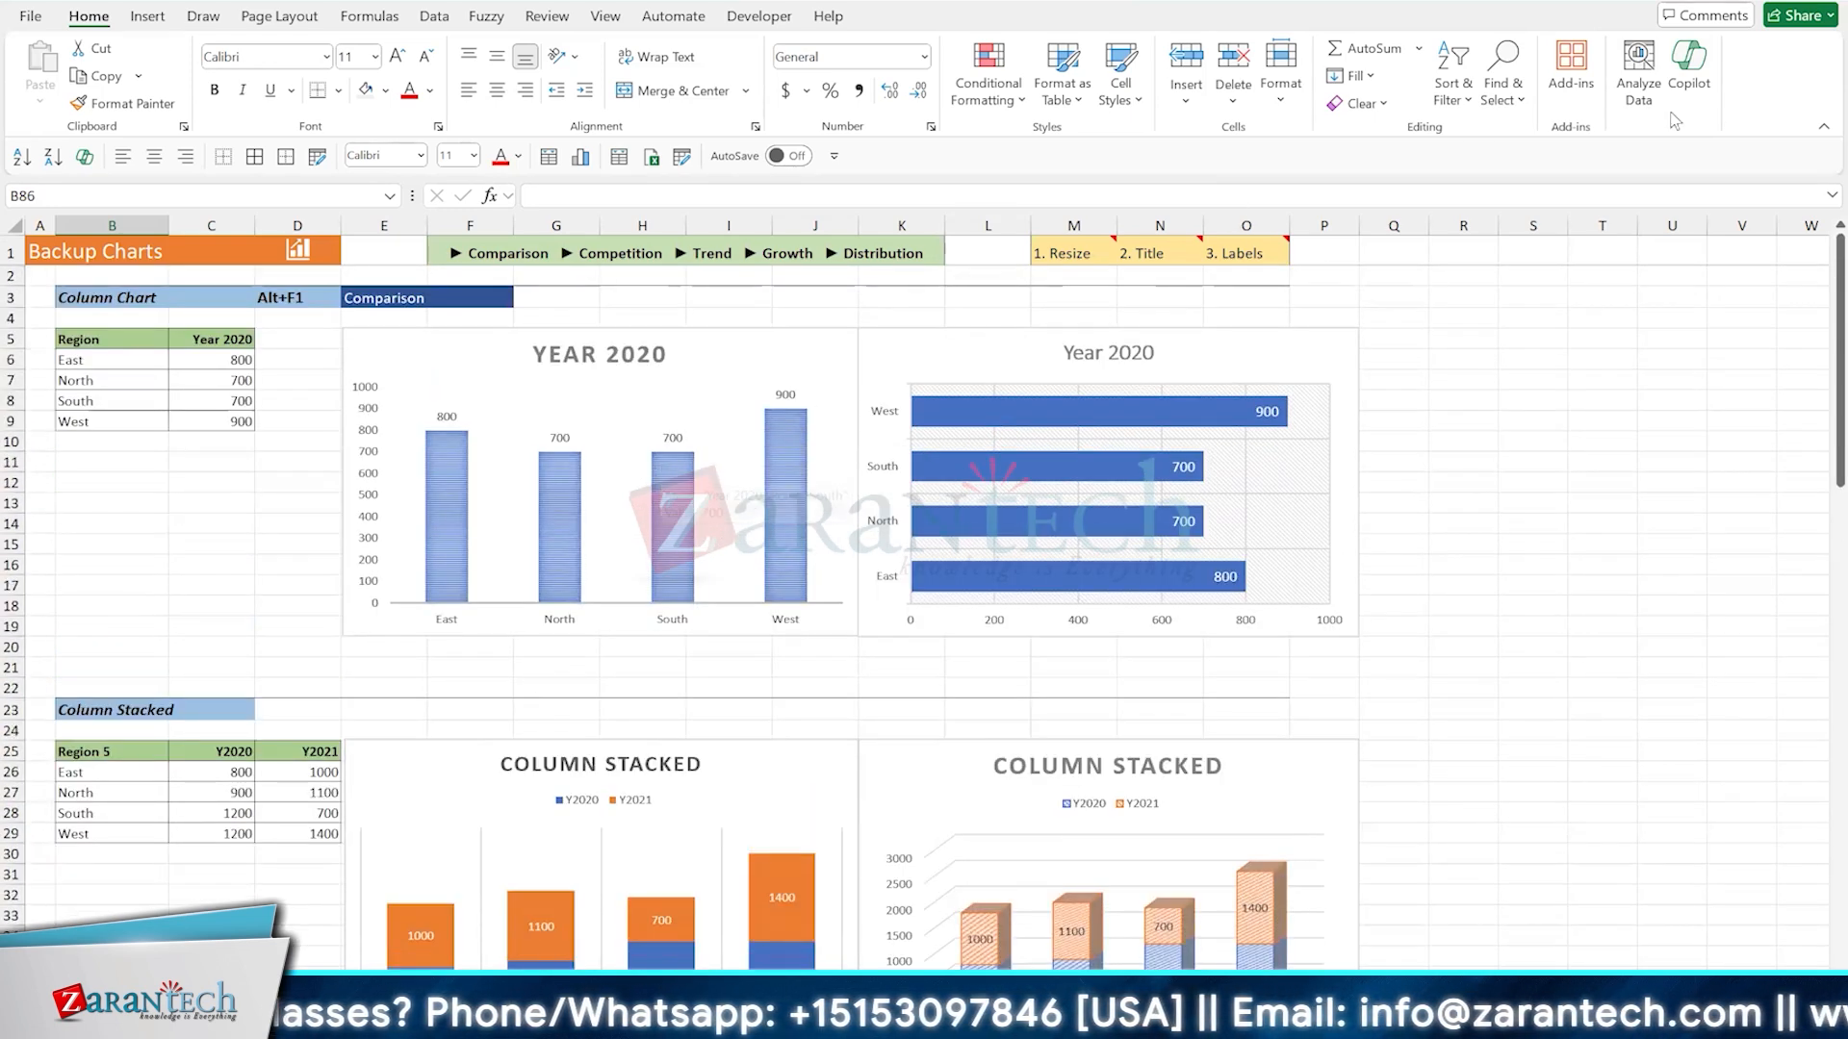
{"action": "left_click", "coordinate": [1819, 2]}
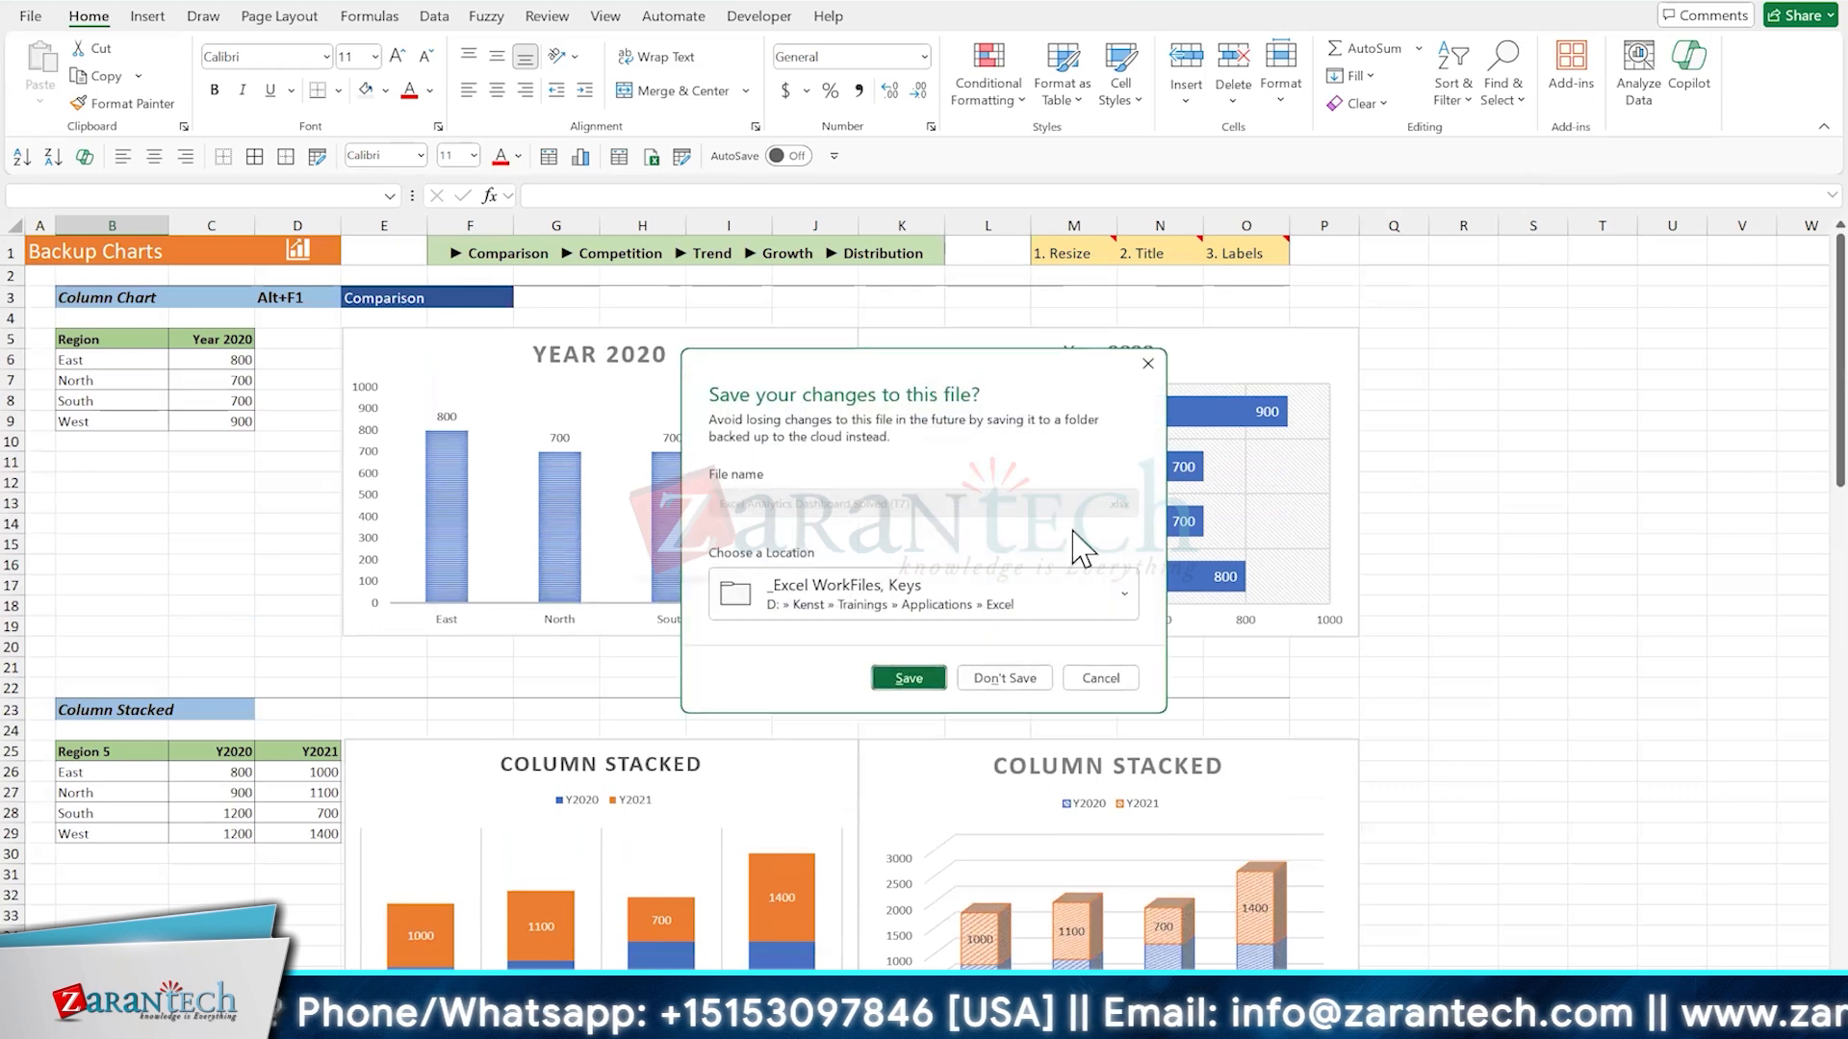
{"action": "left_click", "coordinate": [981, 681]}
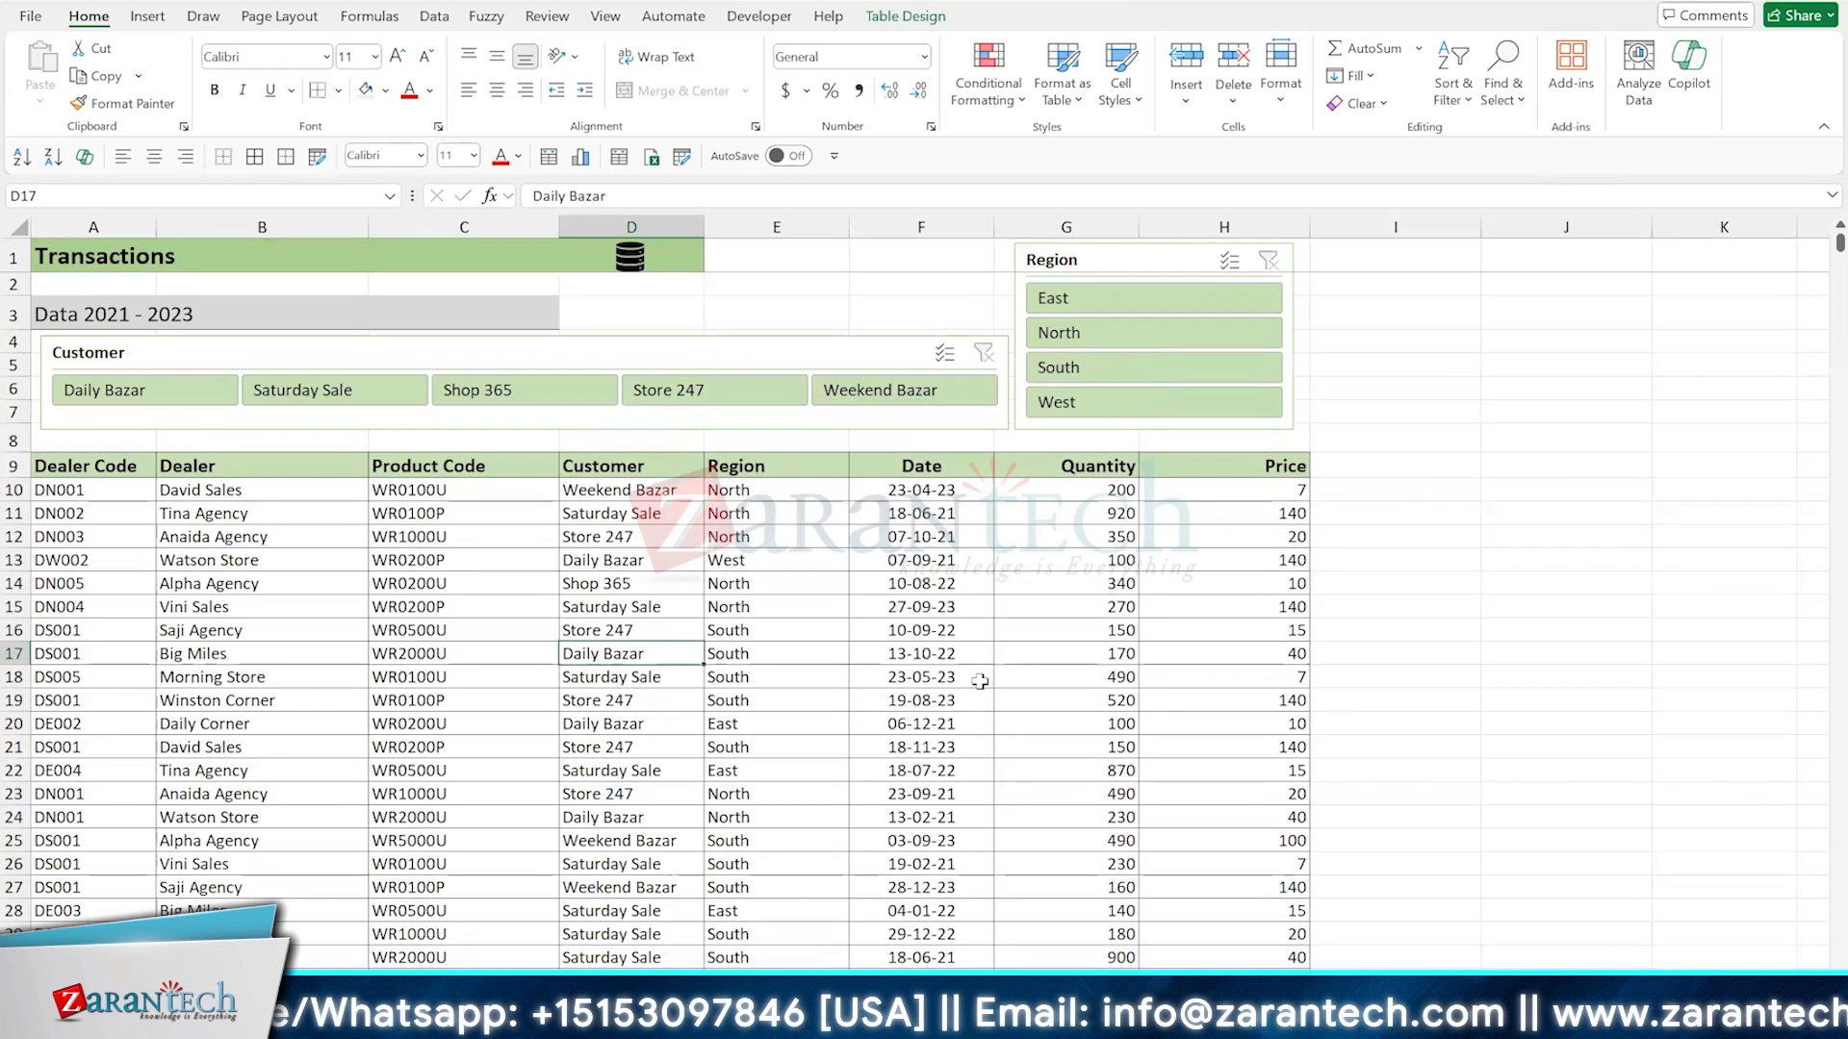
{"action": "left_click", "coordinate": [765, 570]}
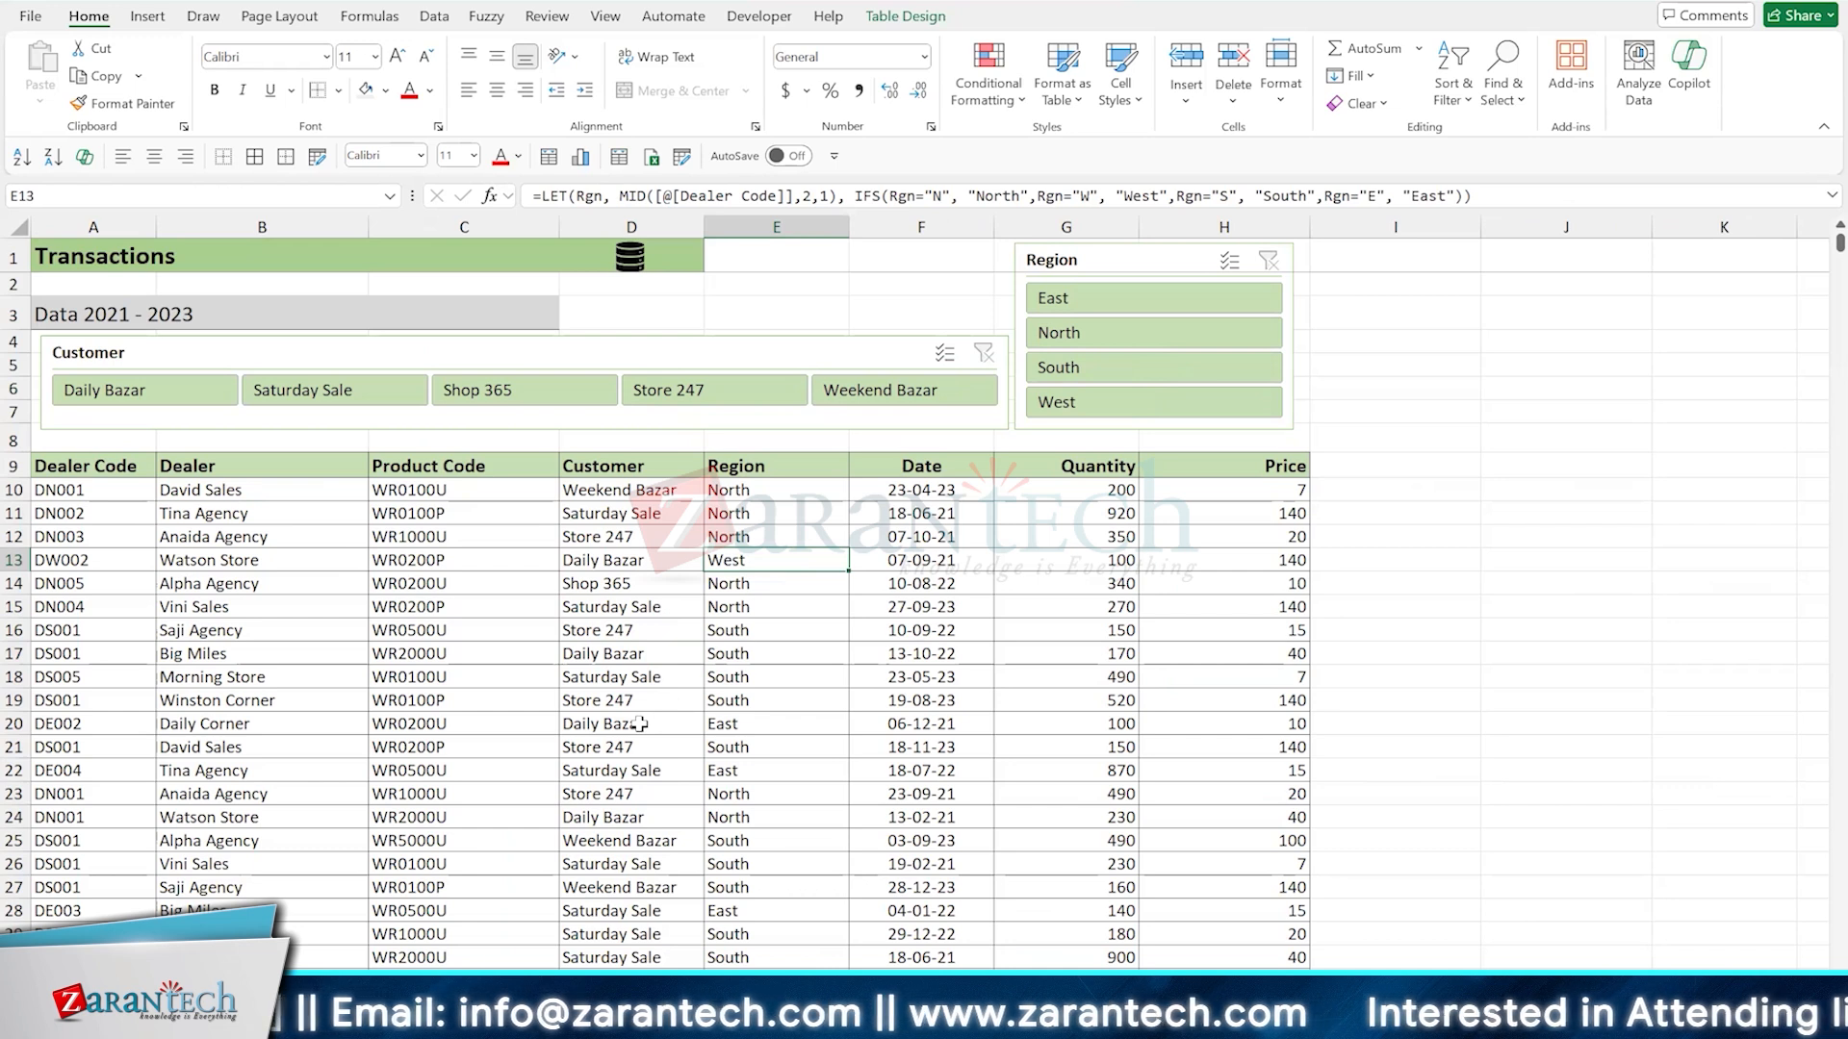
{"action": "left_click", "coordinate": [615, 535]}
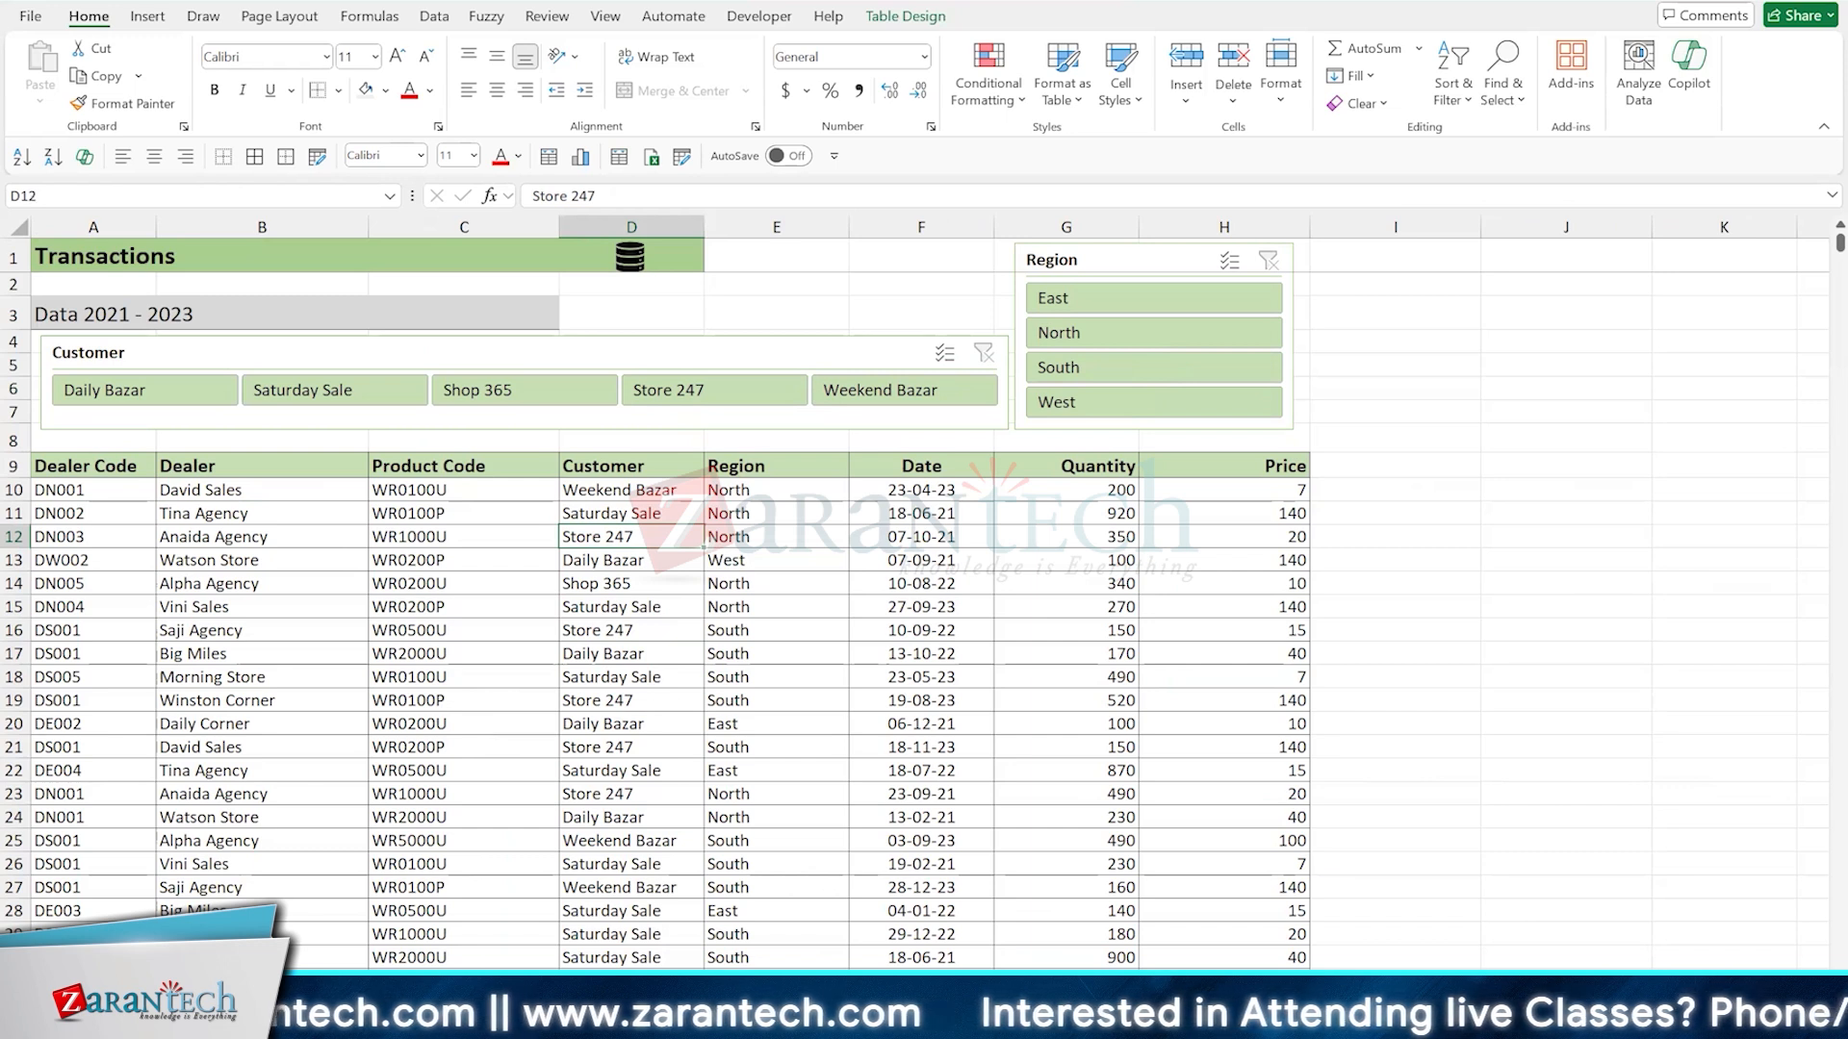
{"action": "left_click", "coordinate": [519, 612]}
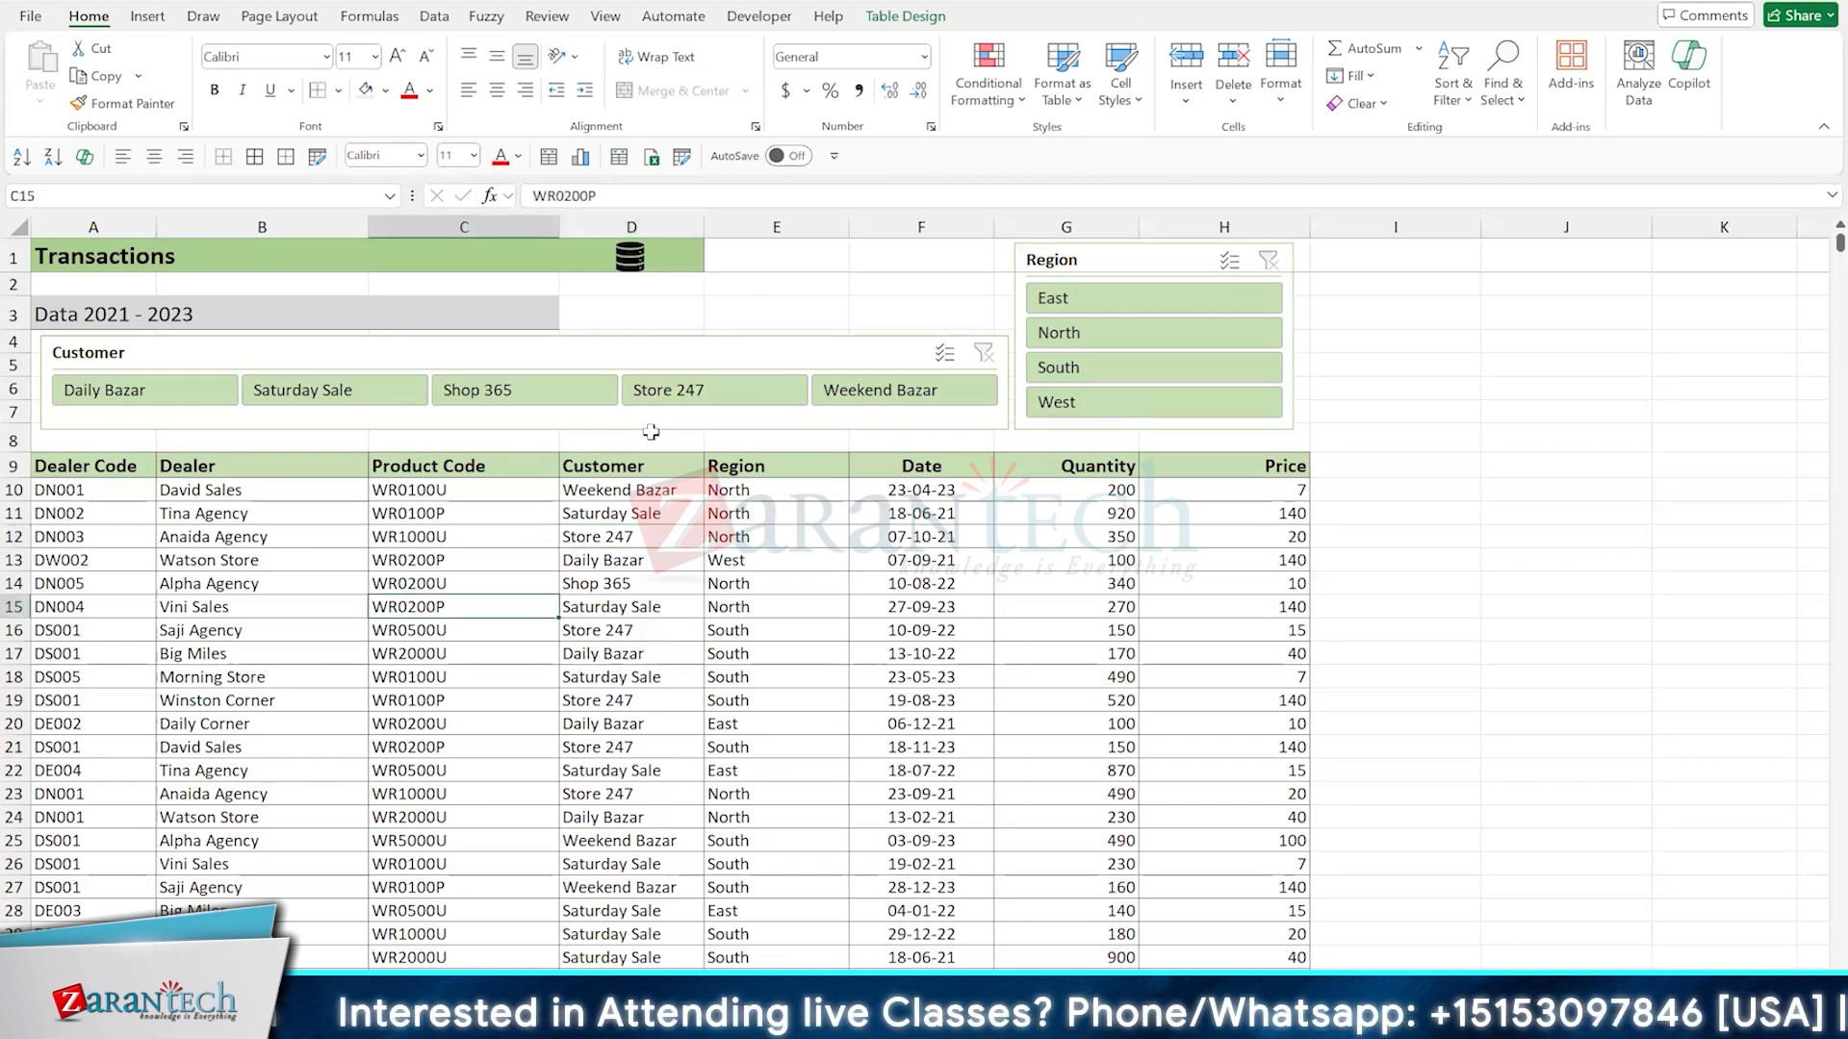
Delete the Customer and Region slicers above the Transactions table
{"action": "left_click", "coordinate": [647, 421]}
{"action": "key", "text": "Delete"}
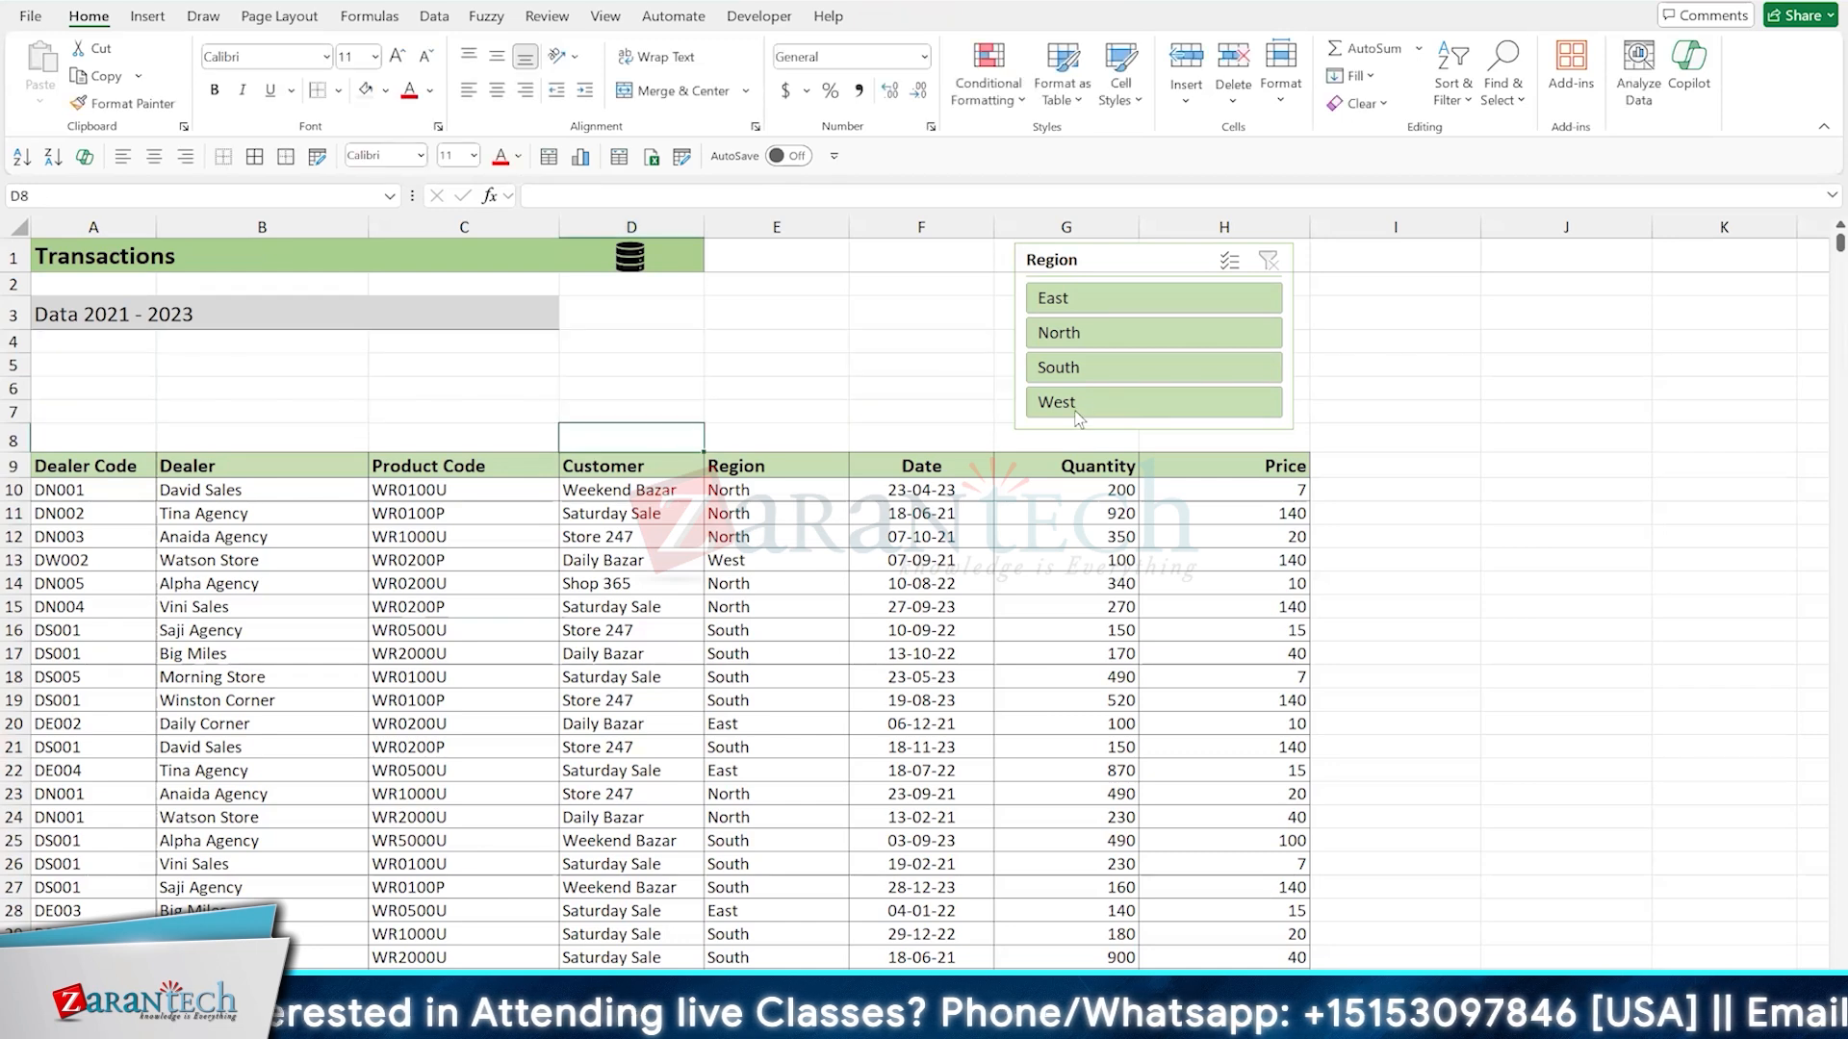
{"action": "left_click", "coordinate": [1020, 421]}
{"action": "key", "text": "Delete"}
{"action": "left_click", "coordinate": [676, 563]}
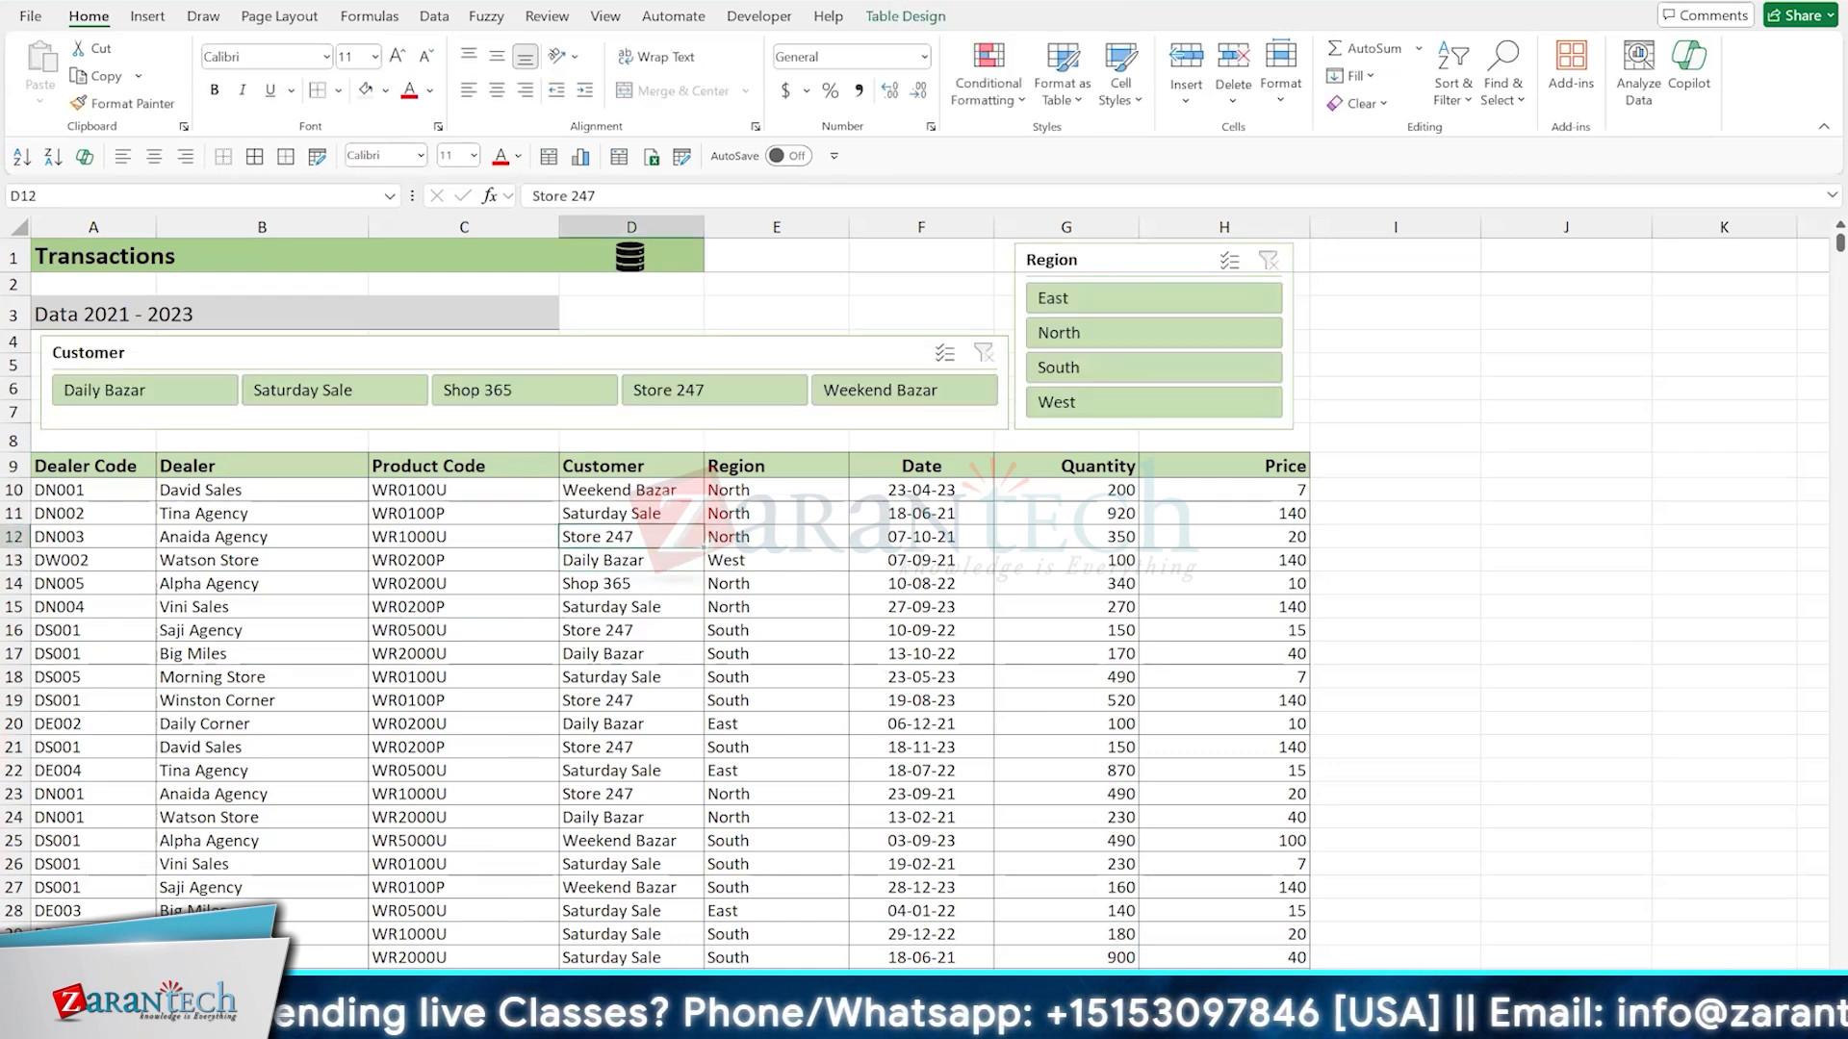
Edit the tab name of the sheet that keeps the slicers and return to the sheet without them
{"action": "left_click", "coordinate": [246, 992]}
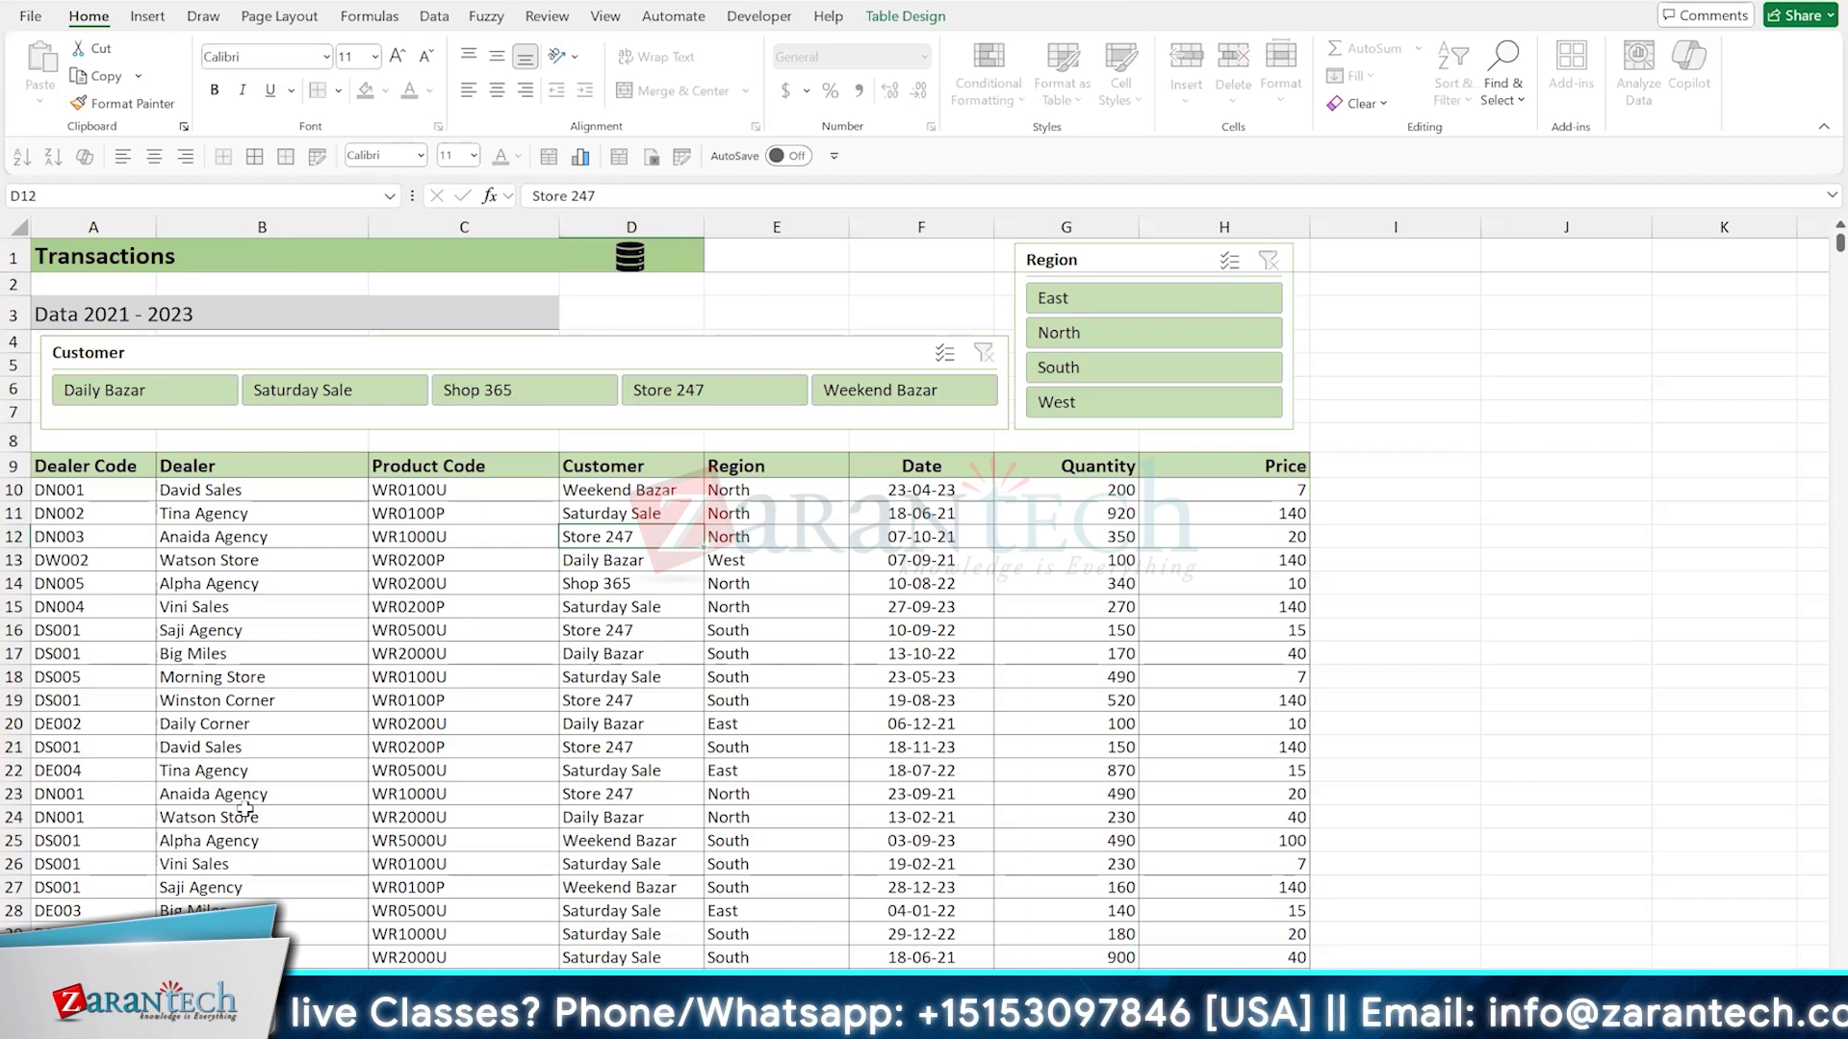
{"action": "left_click", "coordinate": [245, 810]}
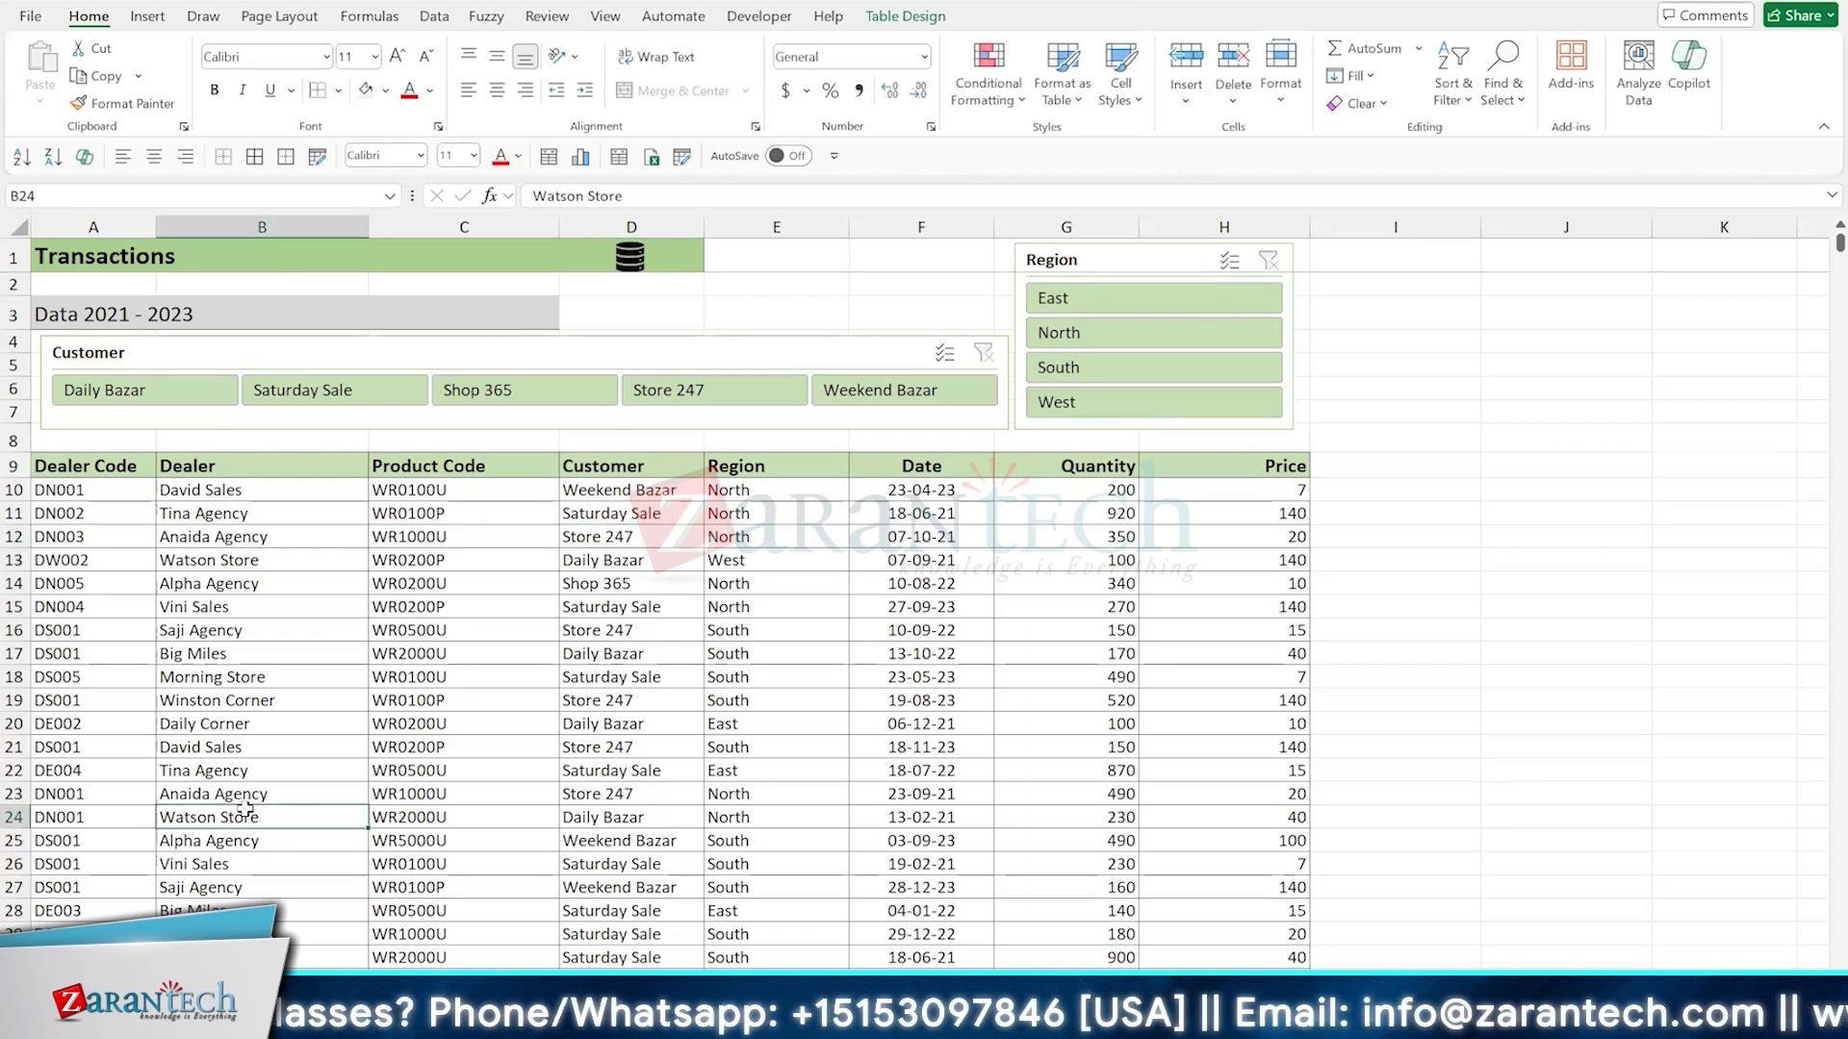
{"action": "key", "text": "alt+Tab"}
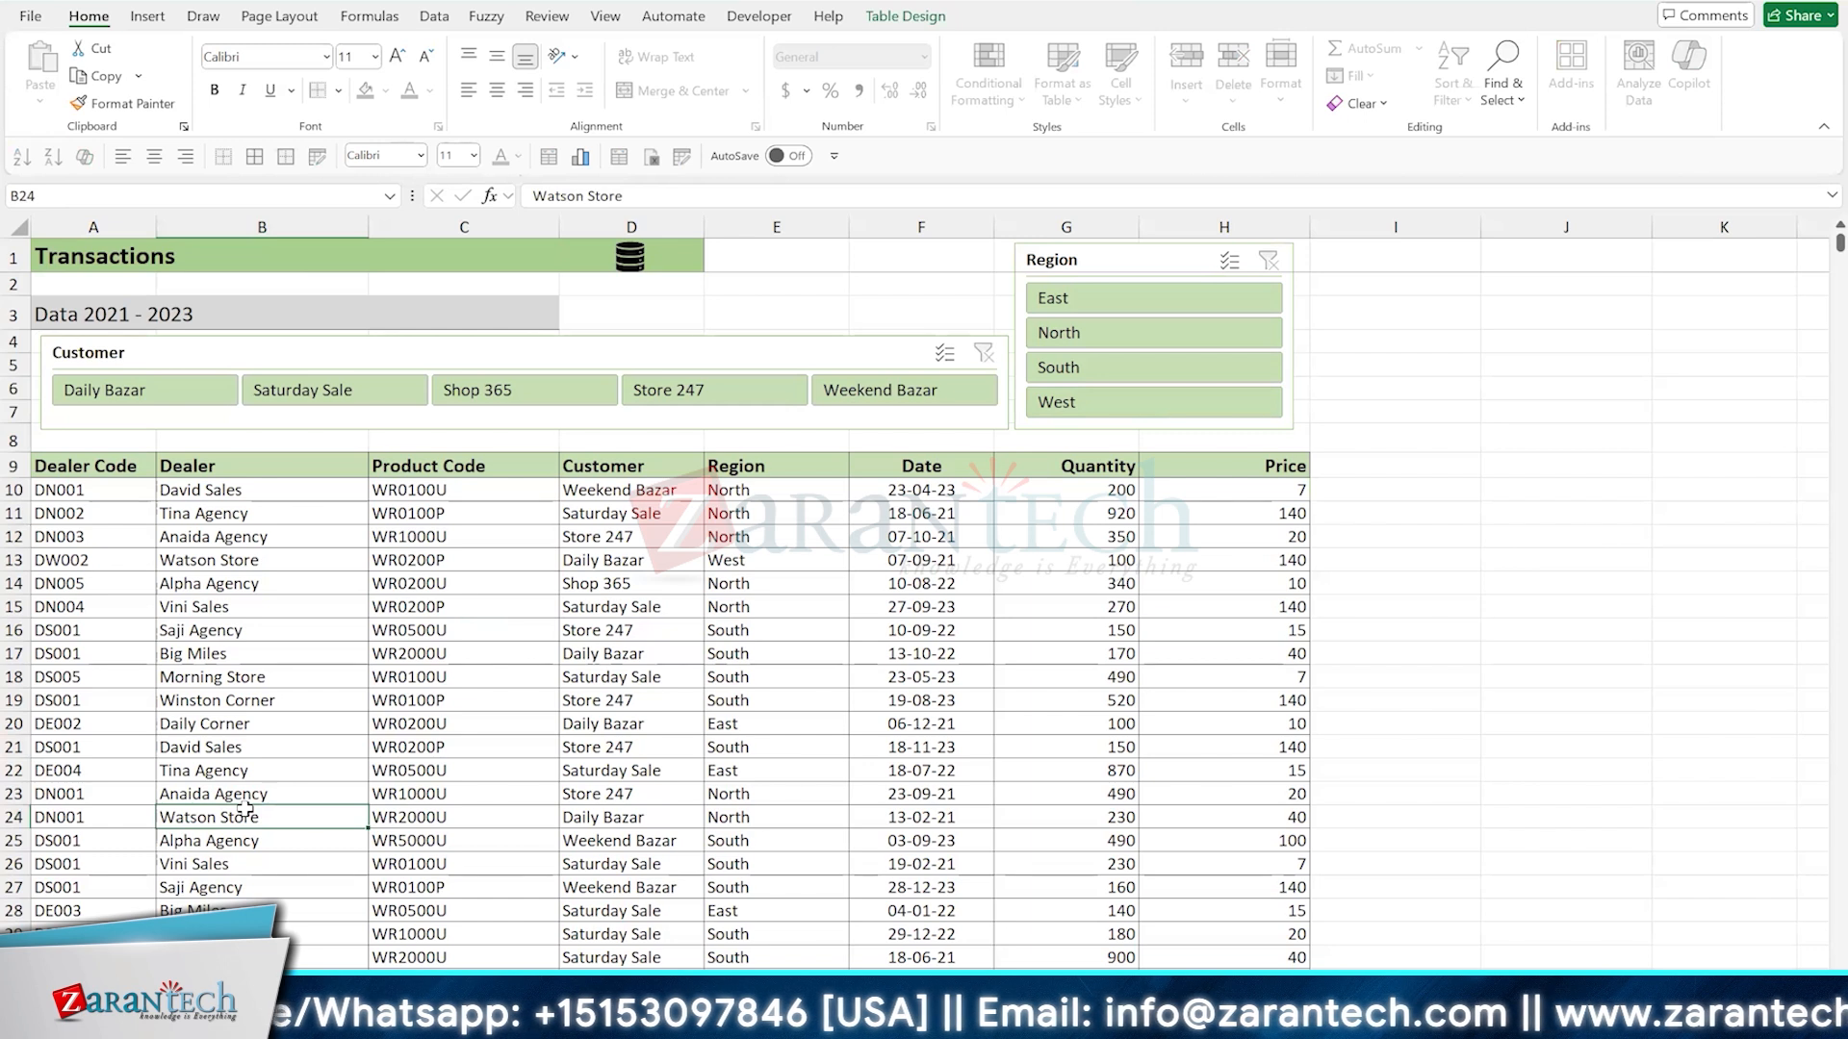
{"action": "left_click", "coordinate": [245, 809]}
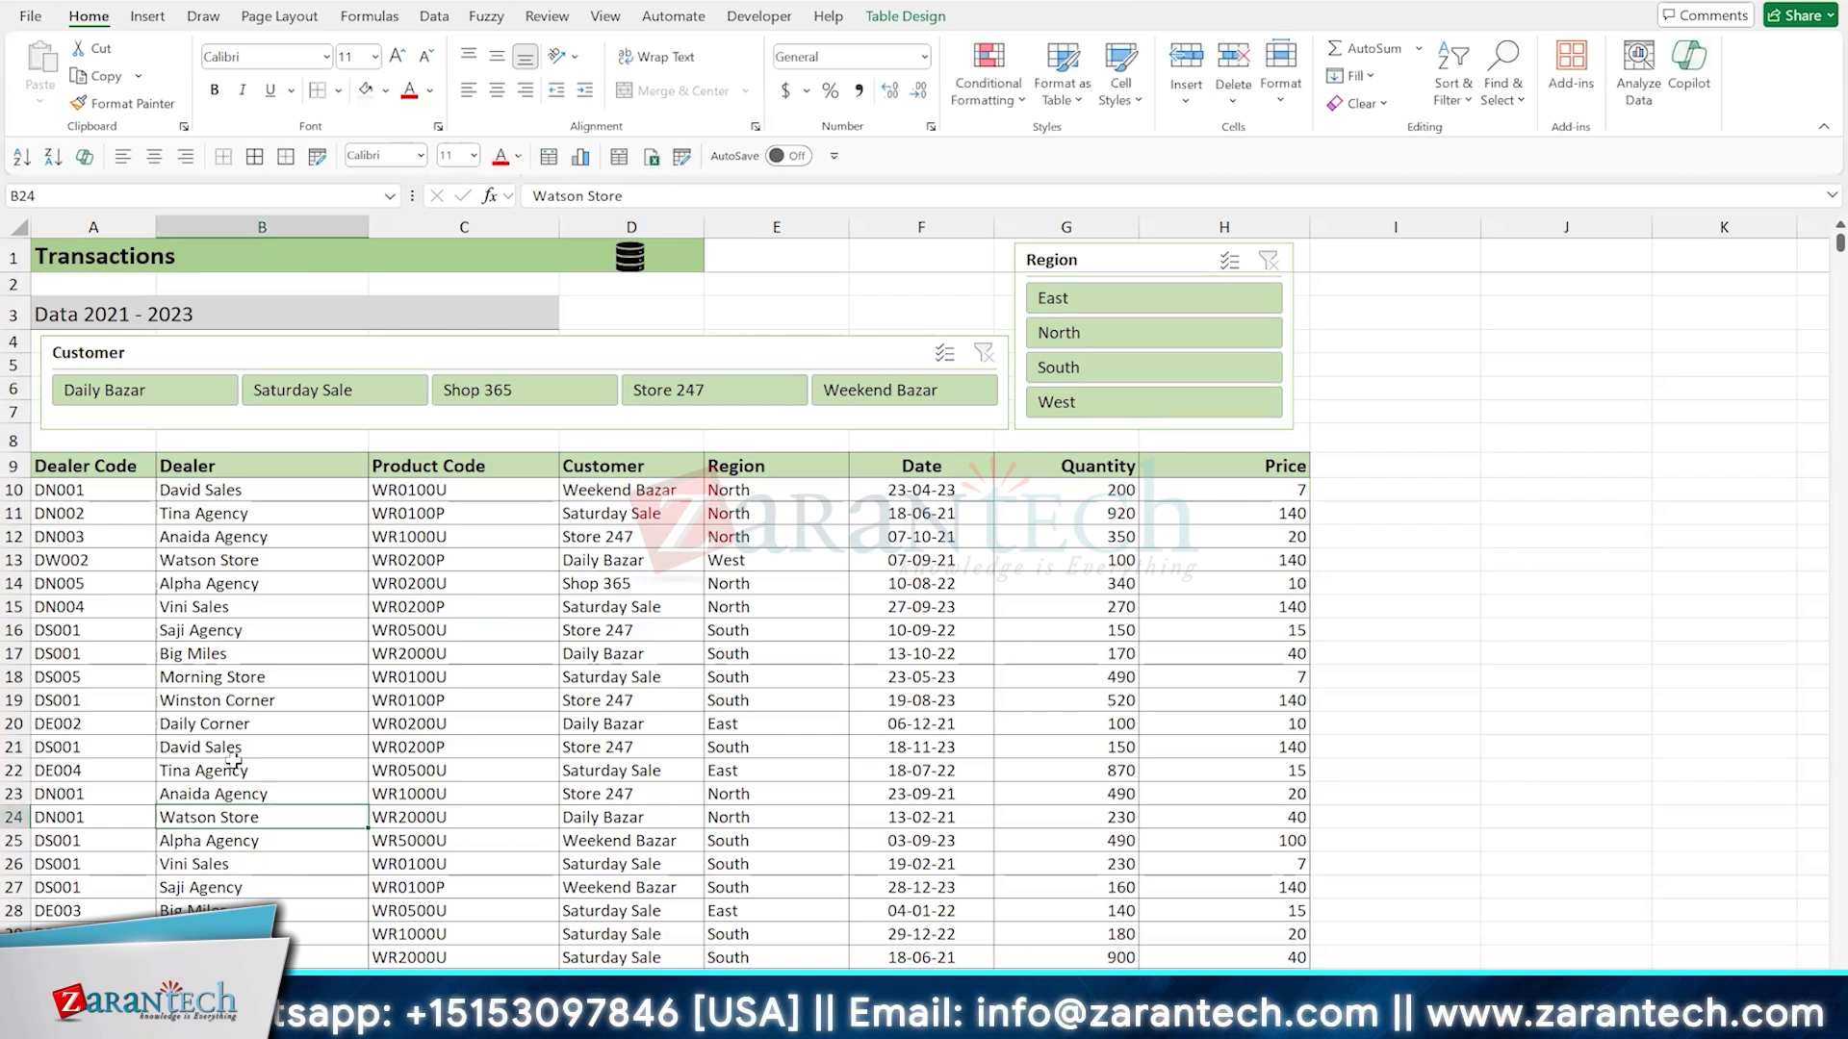
{"action": "left_click", "coordinate": [248, 696]}
{"action": "left_click", "coordinate": [356, 1001]}
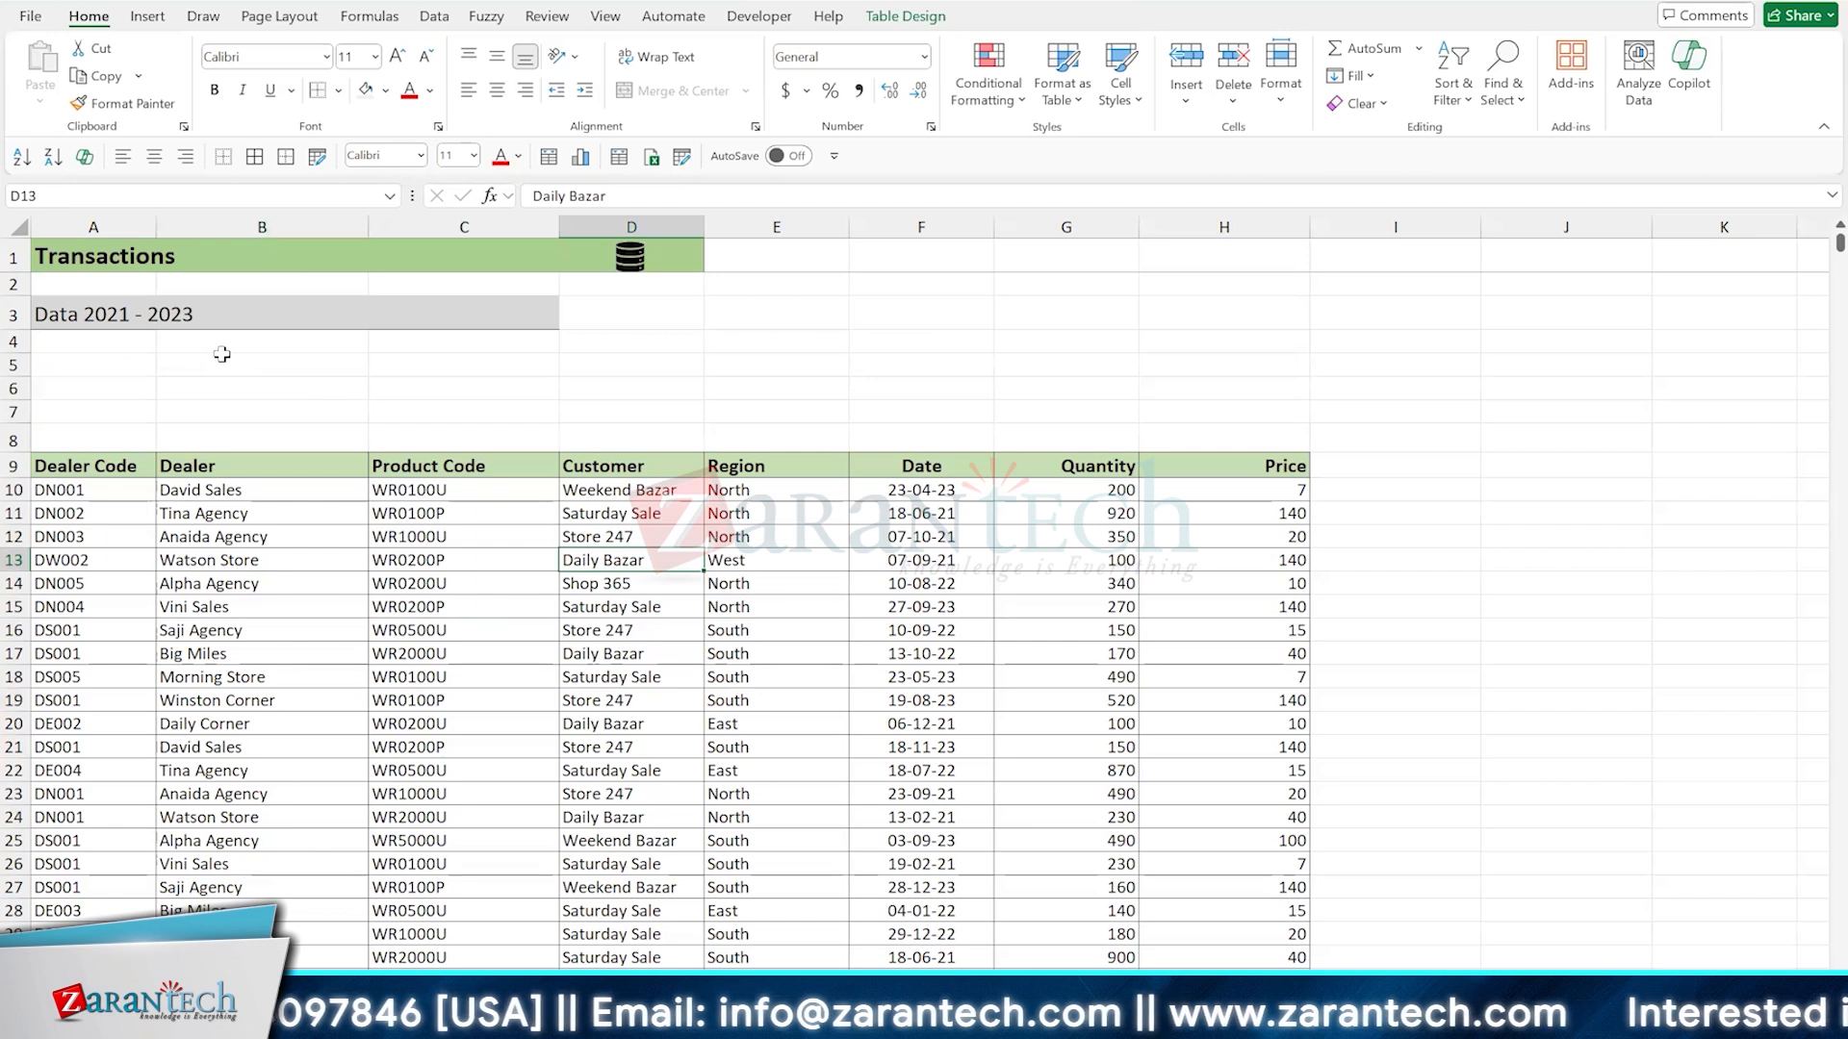
Delete the empty rows 5 to 8 above the table on the sheet without slicers
{"action": "left_click_drag", "start_coordinate": [222, 358], "coordinate": [236, 442]}
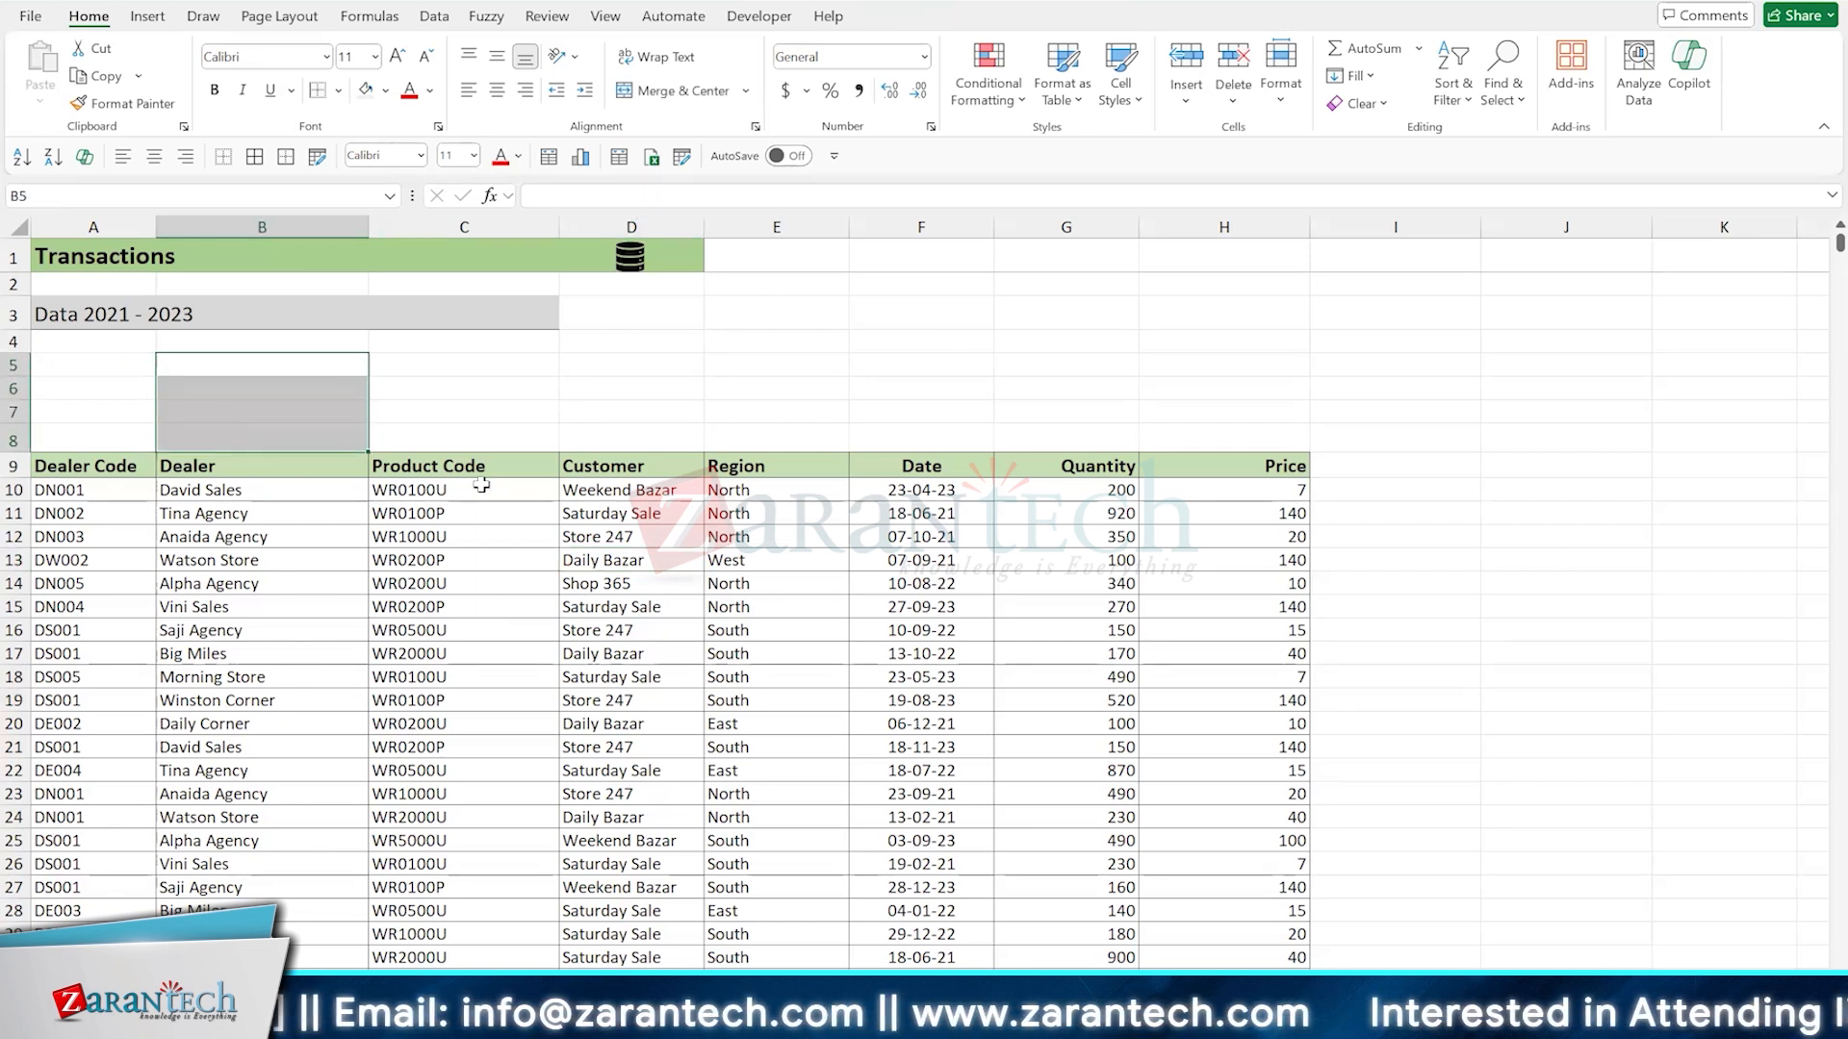
{"action": "key", "text": "ctrl+minus"}
{"action": "key", "text": "r"}
{"action": "key", "text": "Return"}
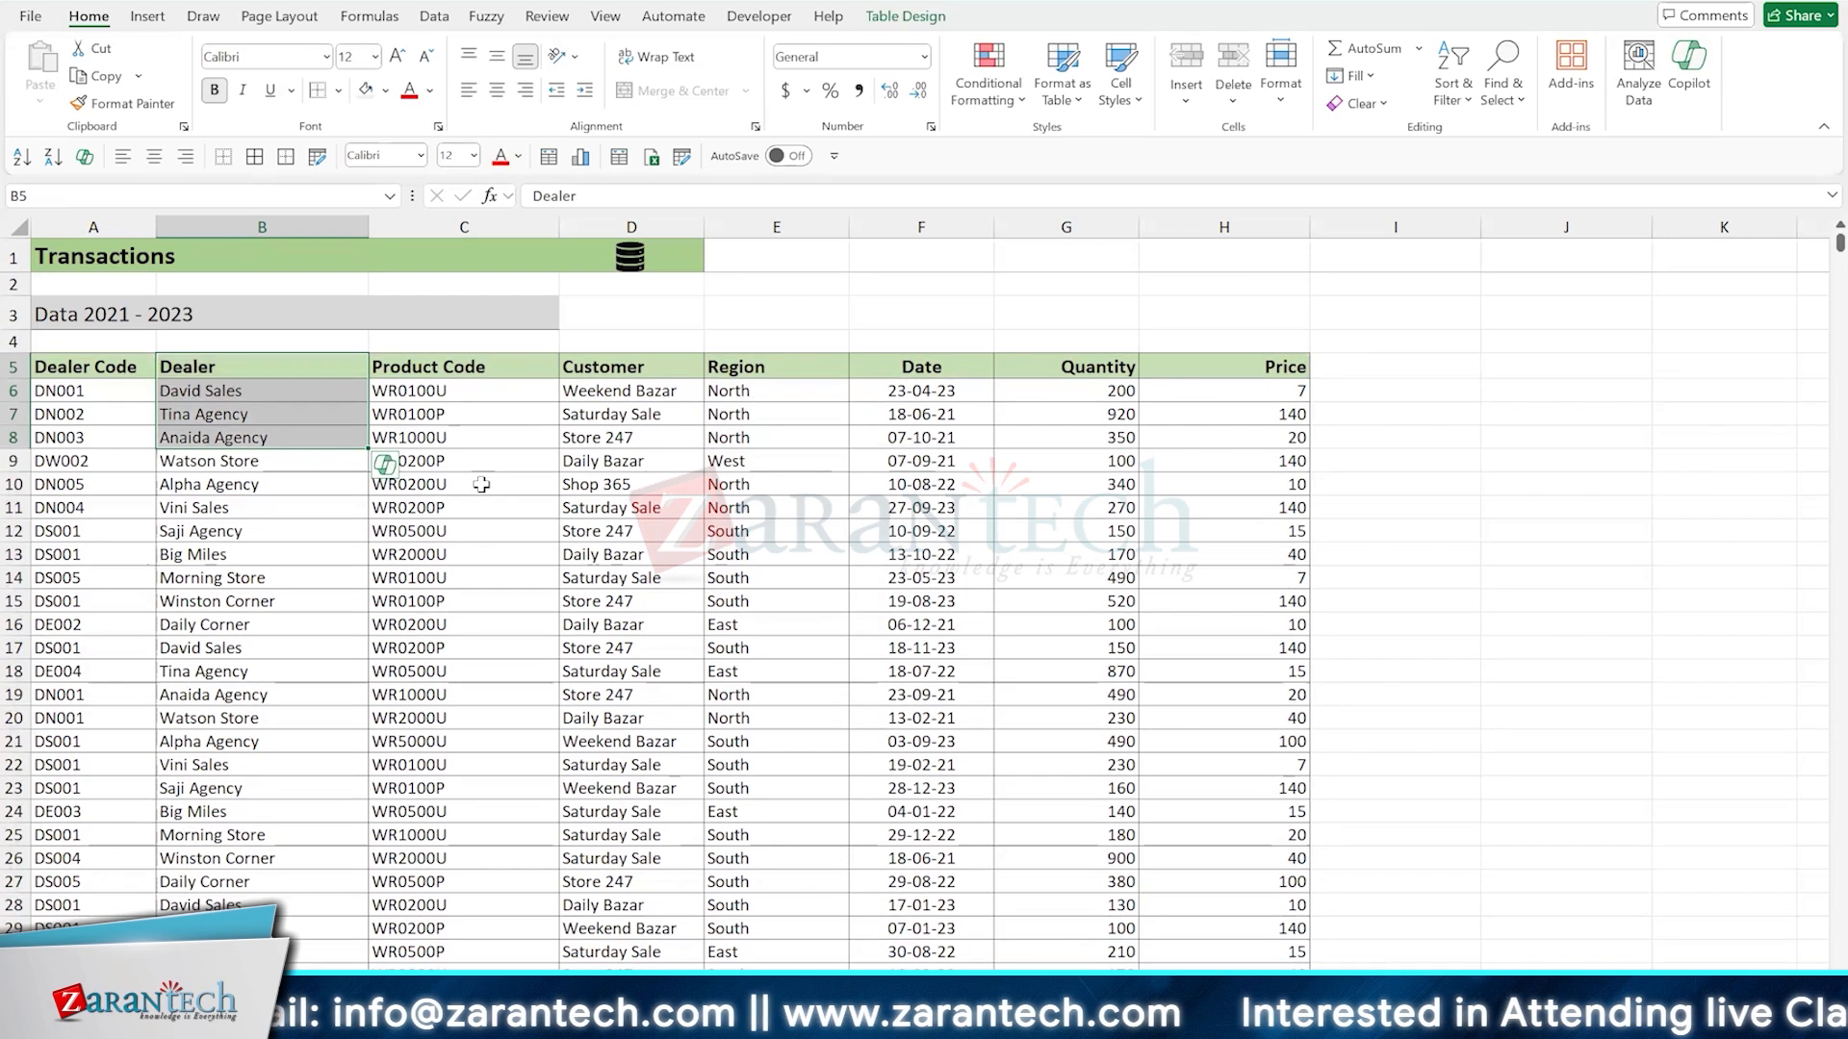
{"action": "left_click", "coordinate": [619, 435]}
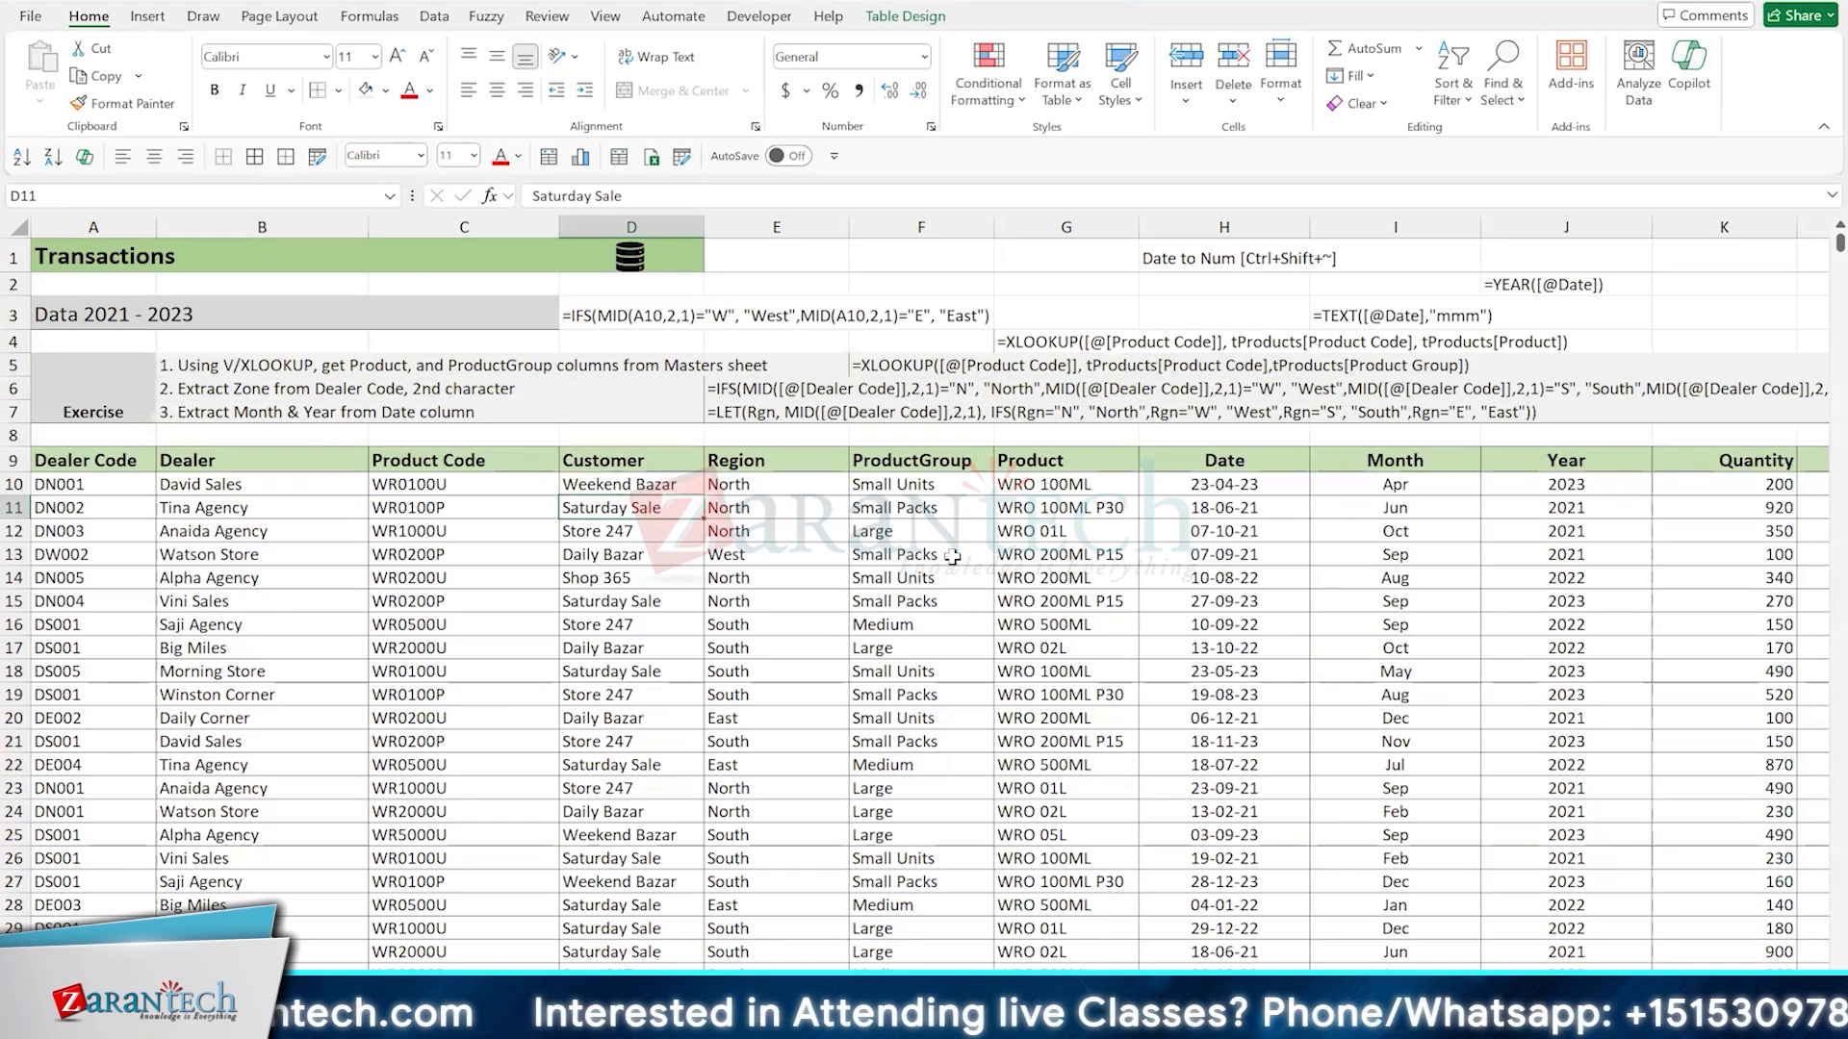
Review the Region, ProductGroup, Product, Month and Year formula columns on the original Transactions sheet and return to the reduced data sheet
{"action": "left_click_drag", "start_coordinate": [951, 556], "coordinate": [1136, 726]}
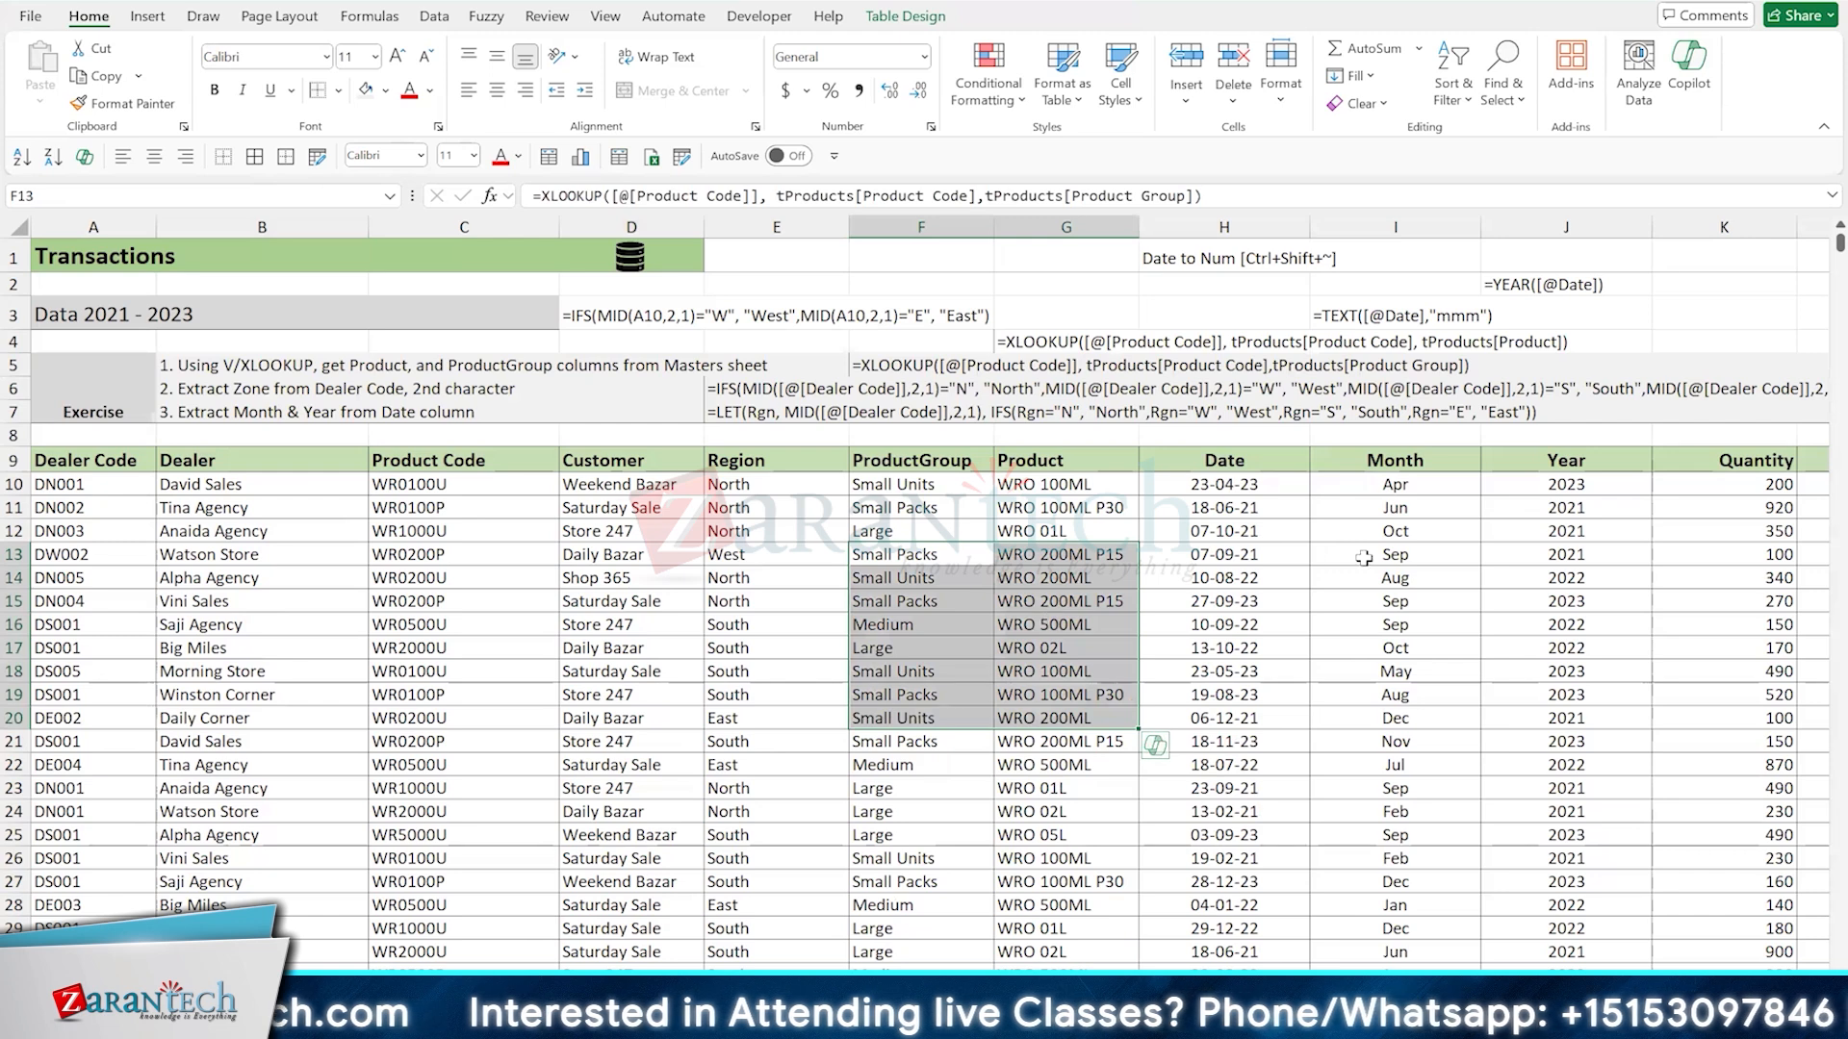
{"action": "left_click_drag", "start_coordinate": [1384, 554], "coordinate": [1571, 671]}
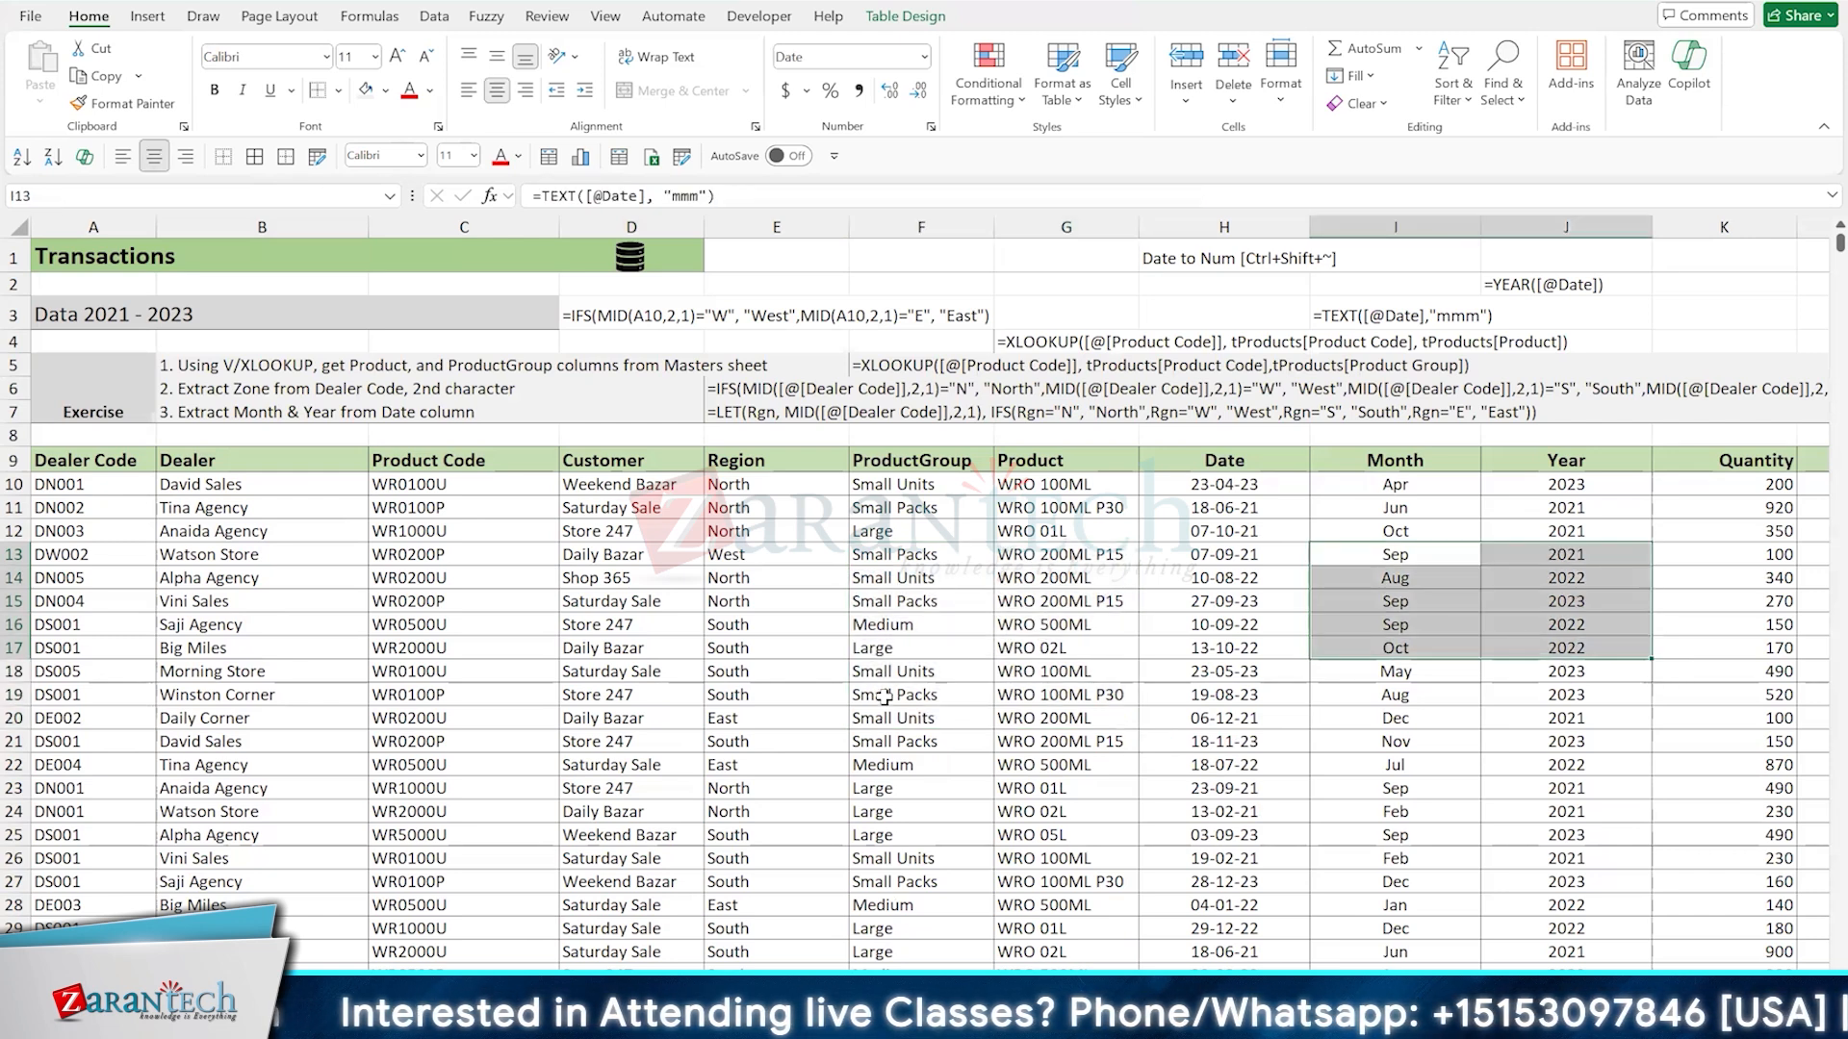
{"action": "left_click_drag", "start_coordinate": [771, 554], "coordinate": [770, 767]}
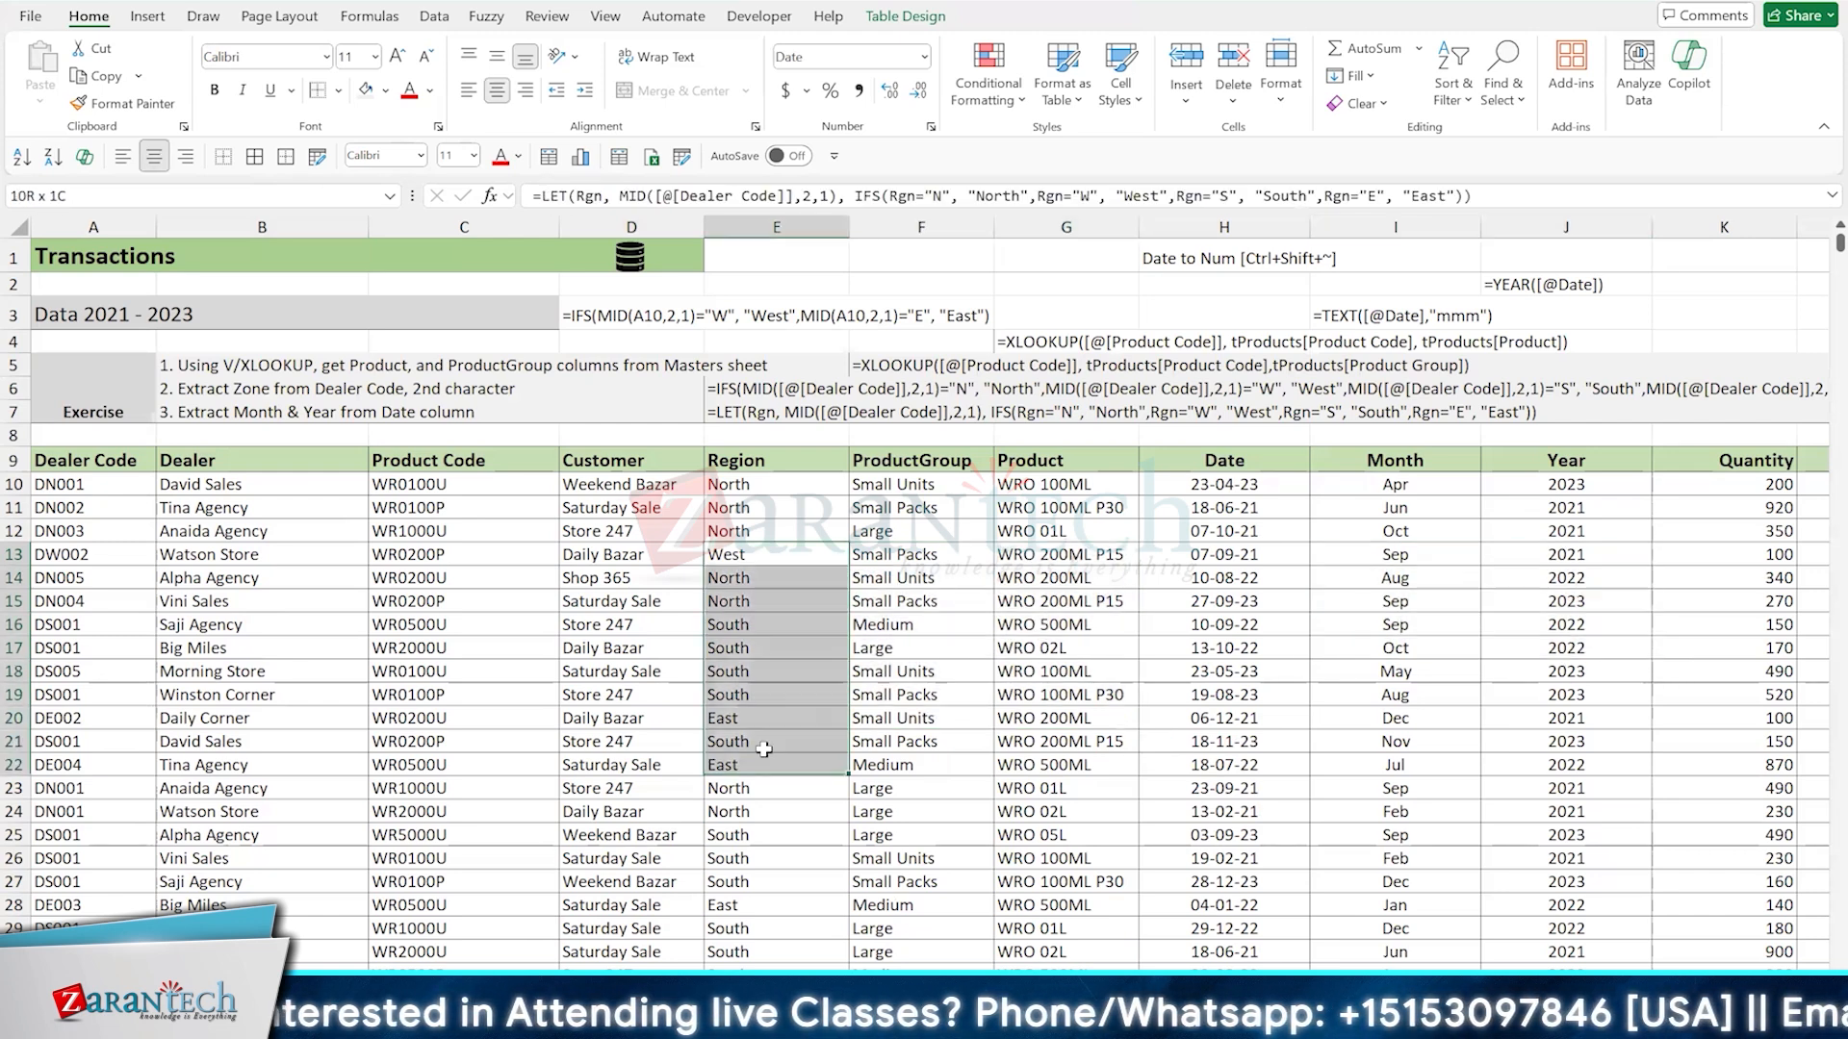
{"action": "left_click", "coordinate": [769, 520]}
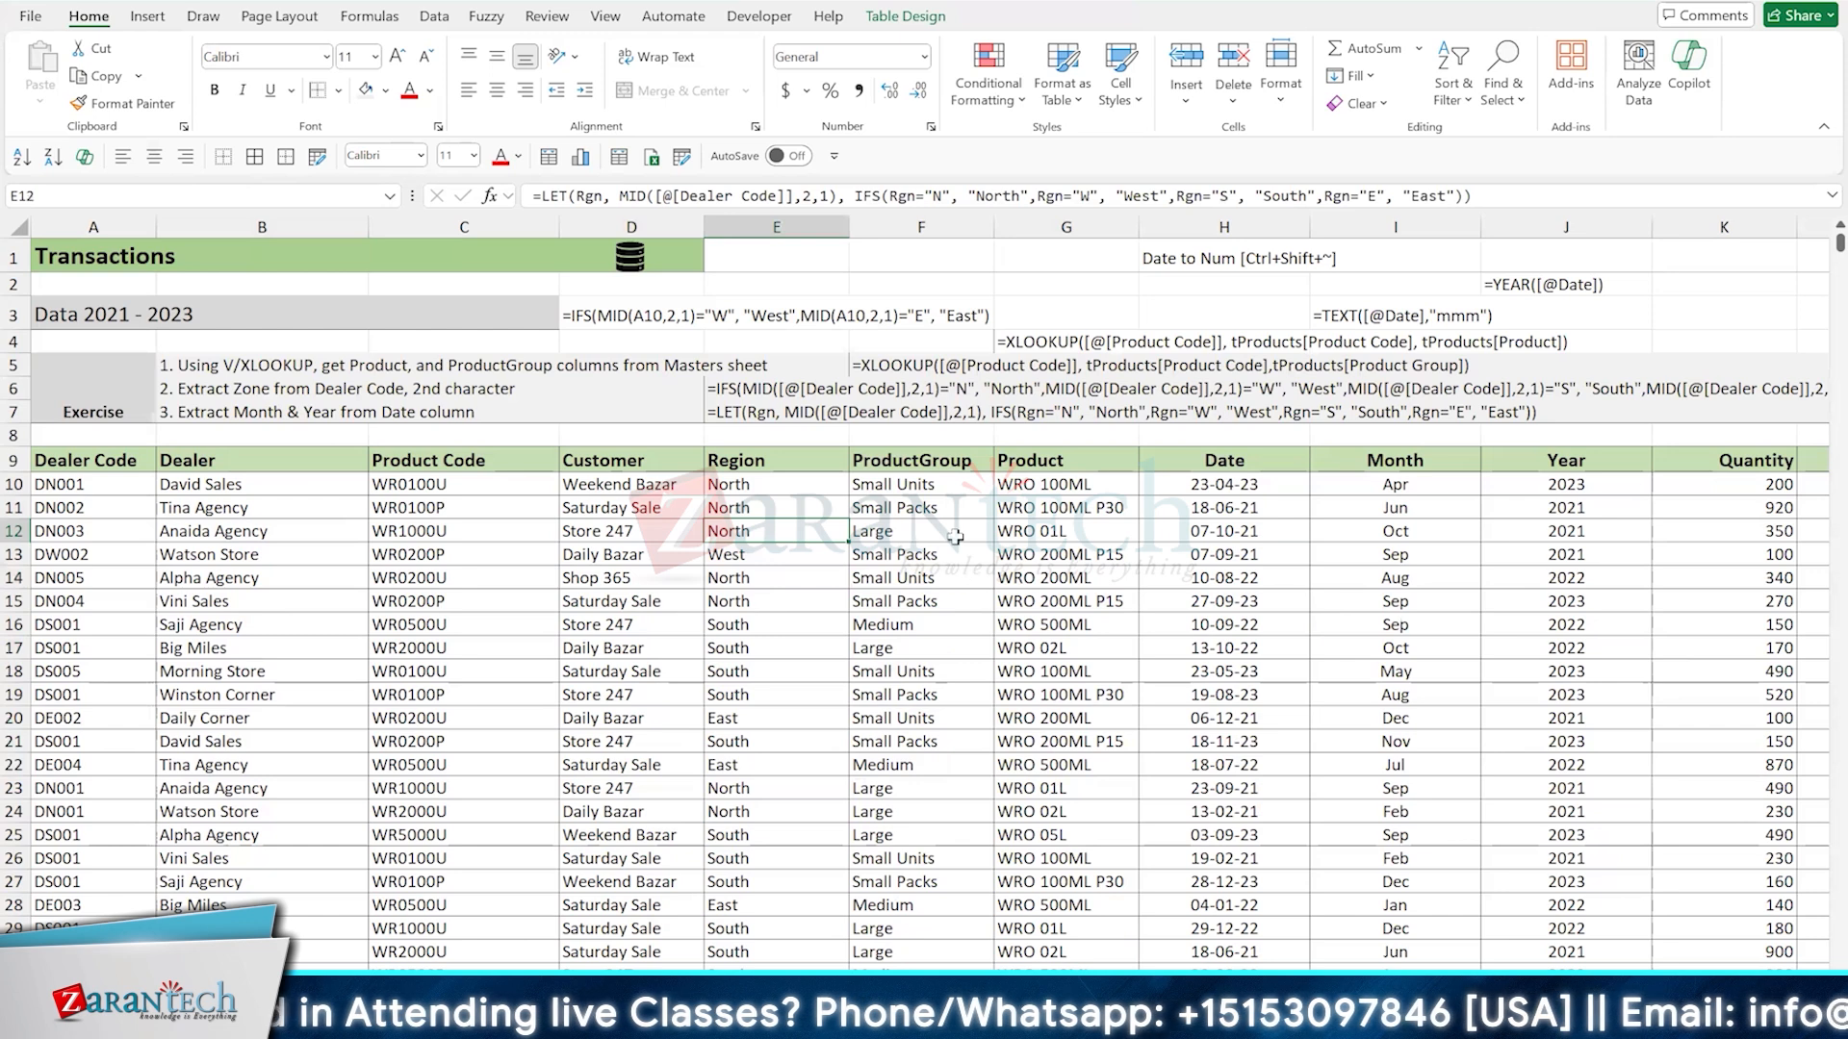
{"action": "left_click_drag", "start_coordinate": [956, 537], "coordinate": [1095, 704]}
{"action": "left_click_drag", "start_coordinate": [1374, 607], "coordinate": [1528, 734]}
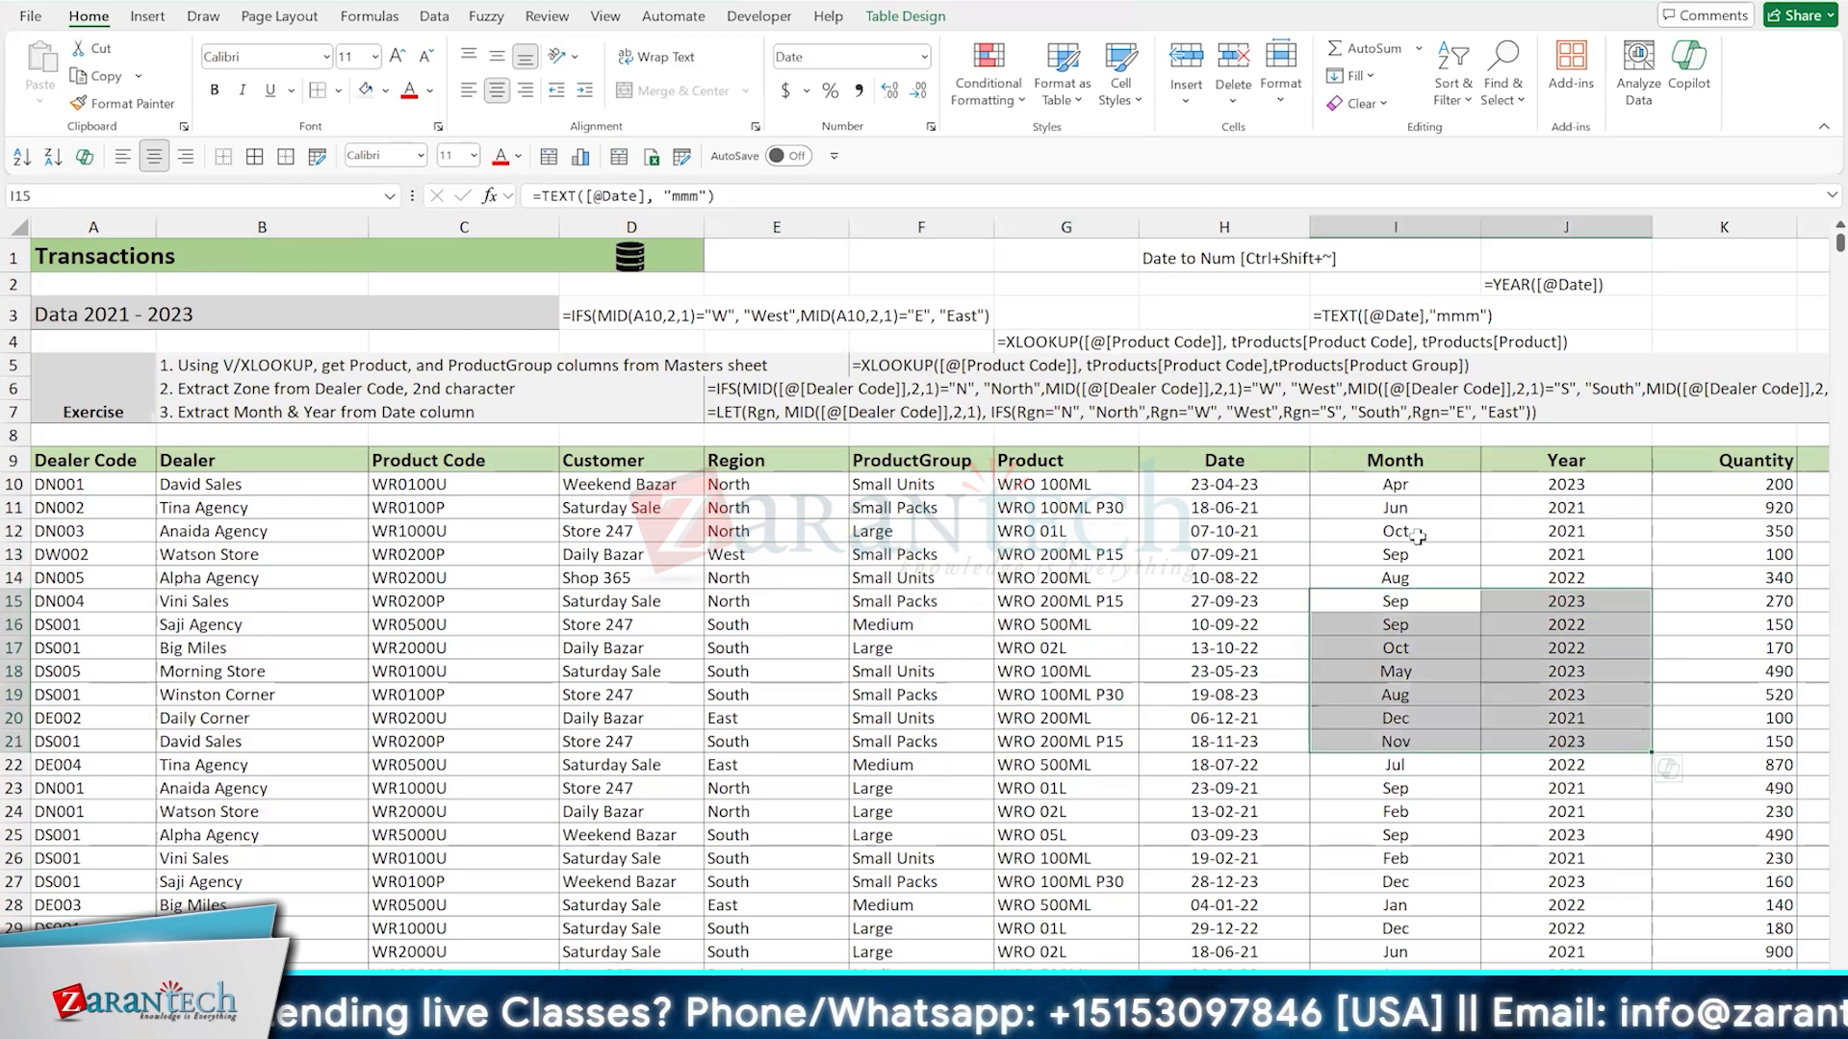
{"action": "left_click", "coordinate": [1417, 538]}
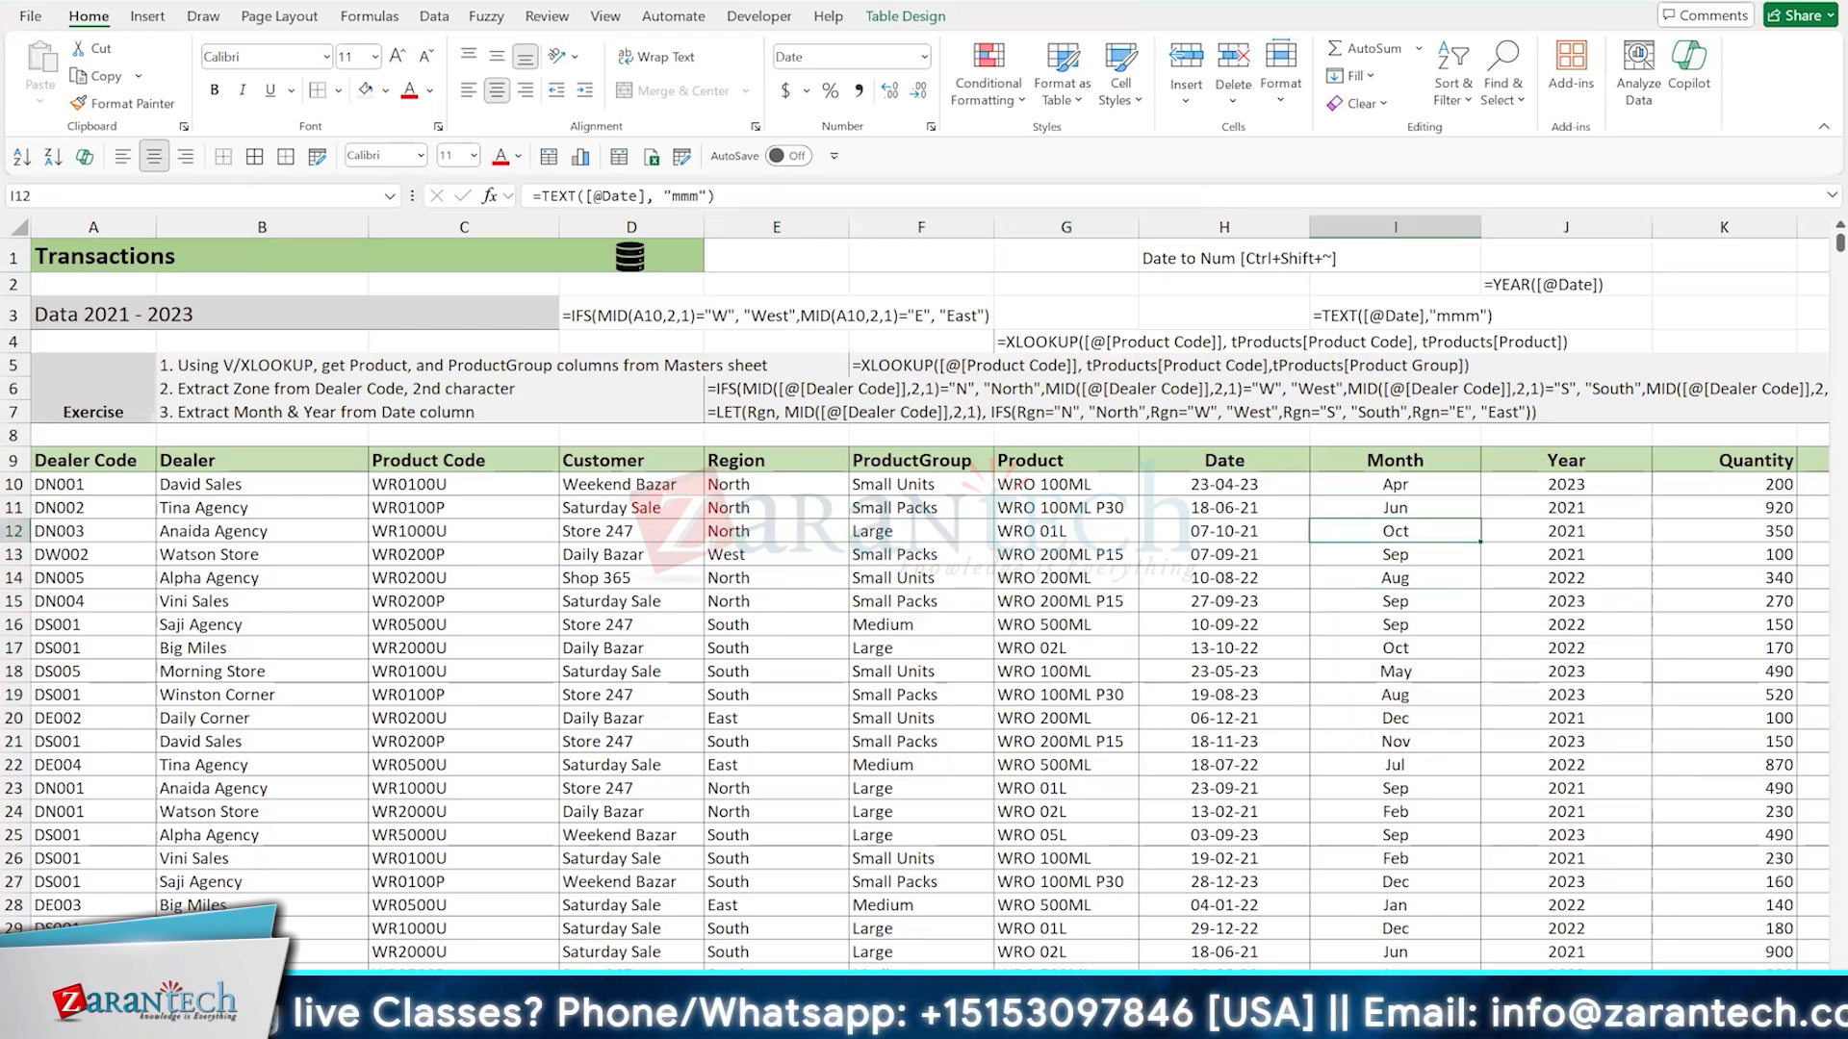
{"action": "left_click", "coordinate": [337, 996]}
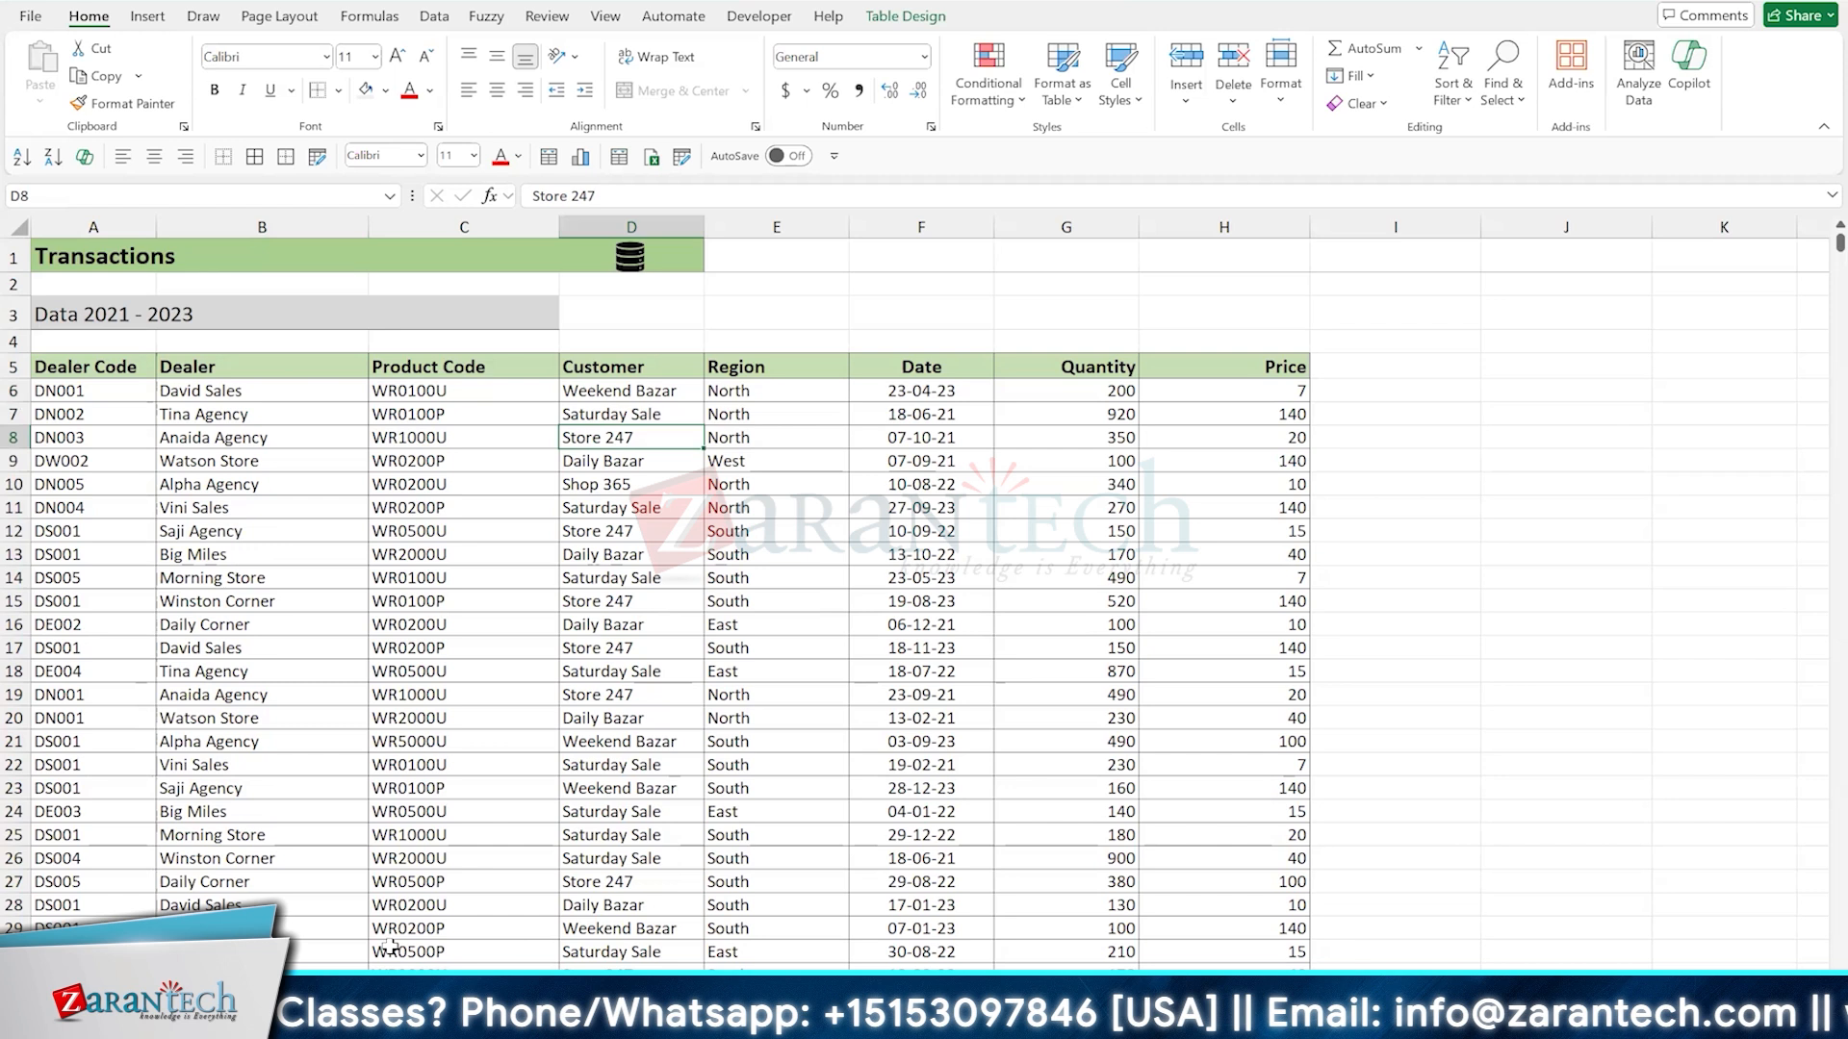
{"action": "left_click", "coordinate": [671, 574]}
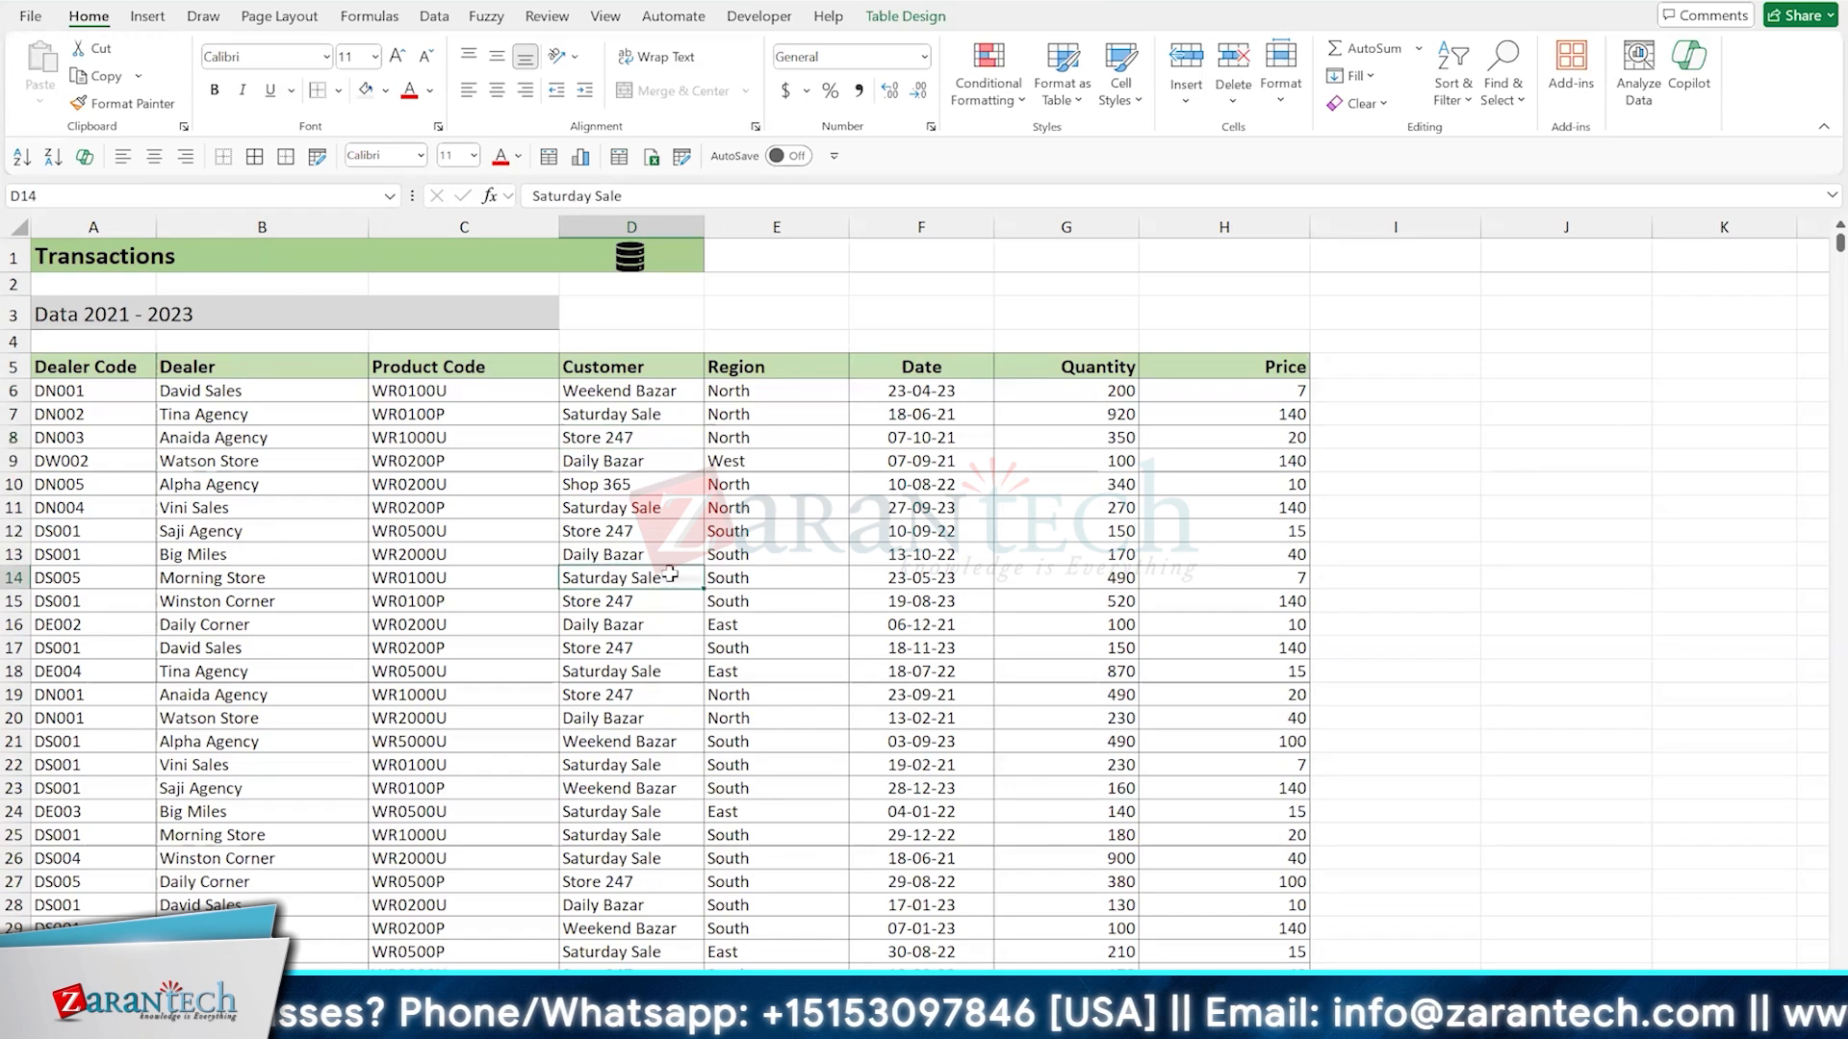
Change the sheet title in cell A1 to Power Query Support
{"action": "left_click", "coordinate": [110, 256]}
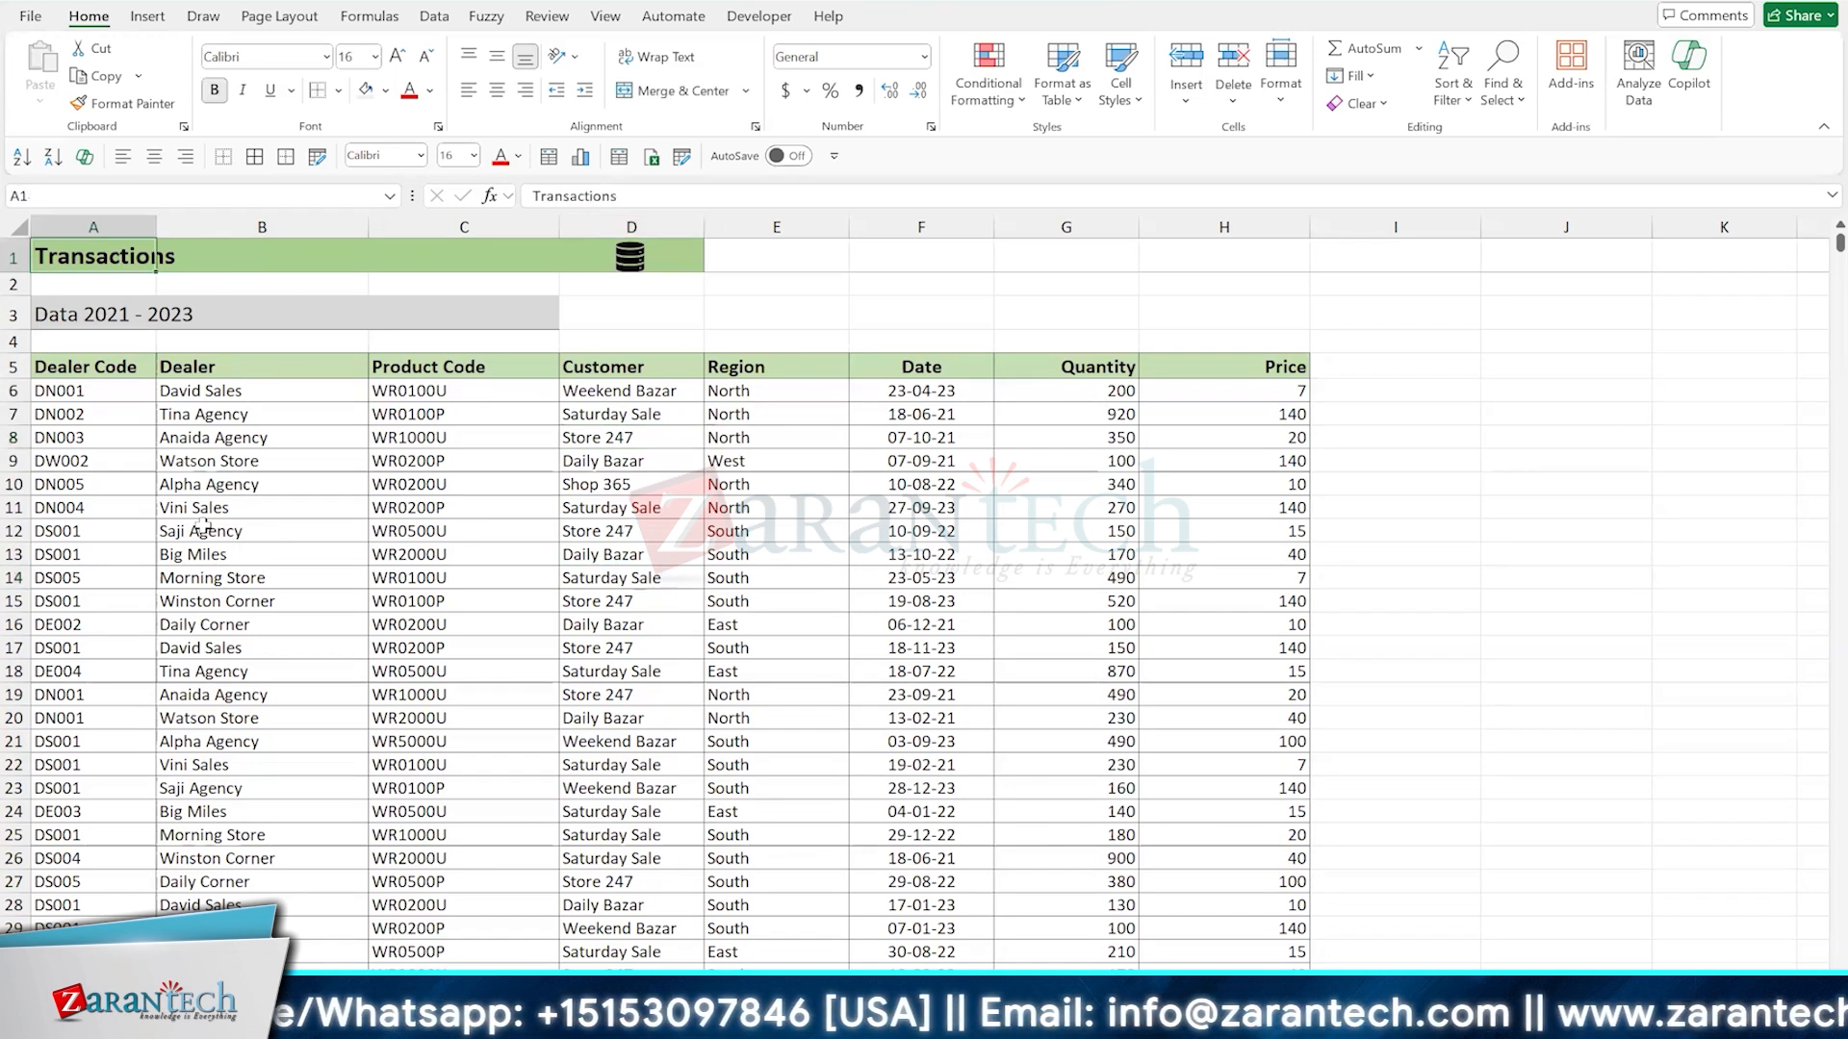
{"action": "type", "text": "Power Query Support"}
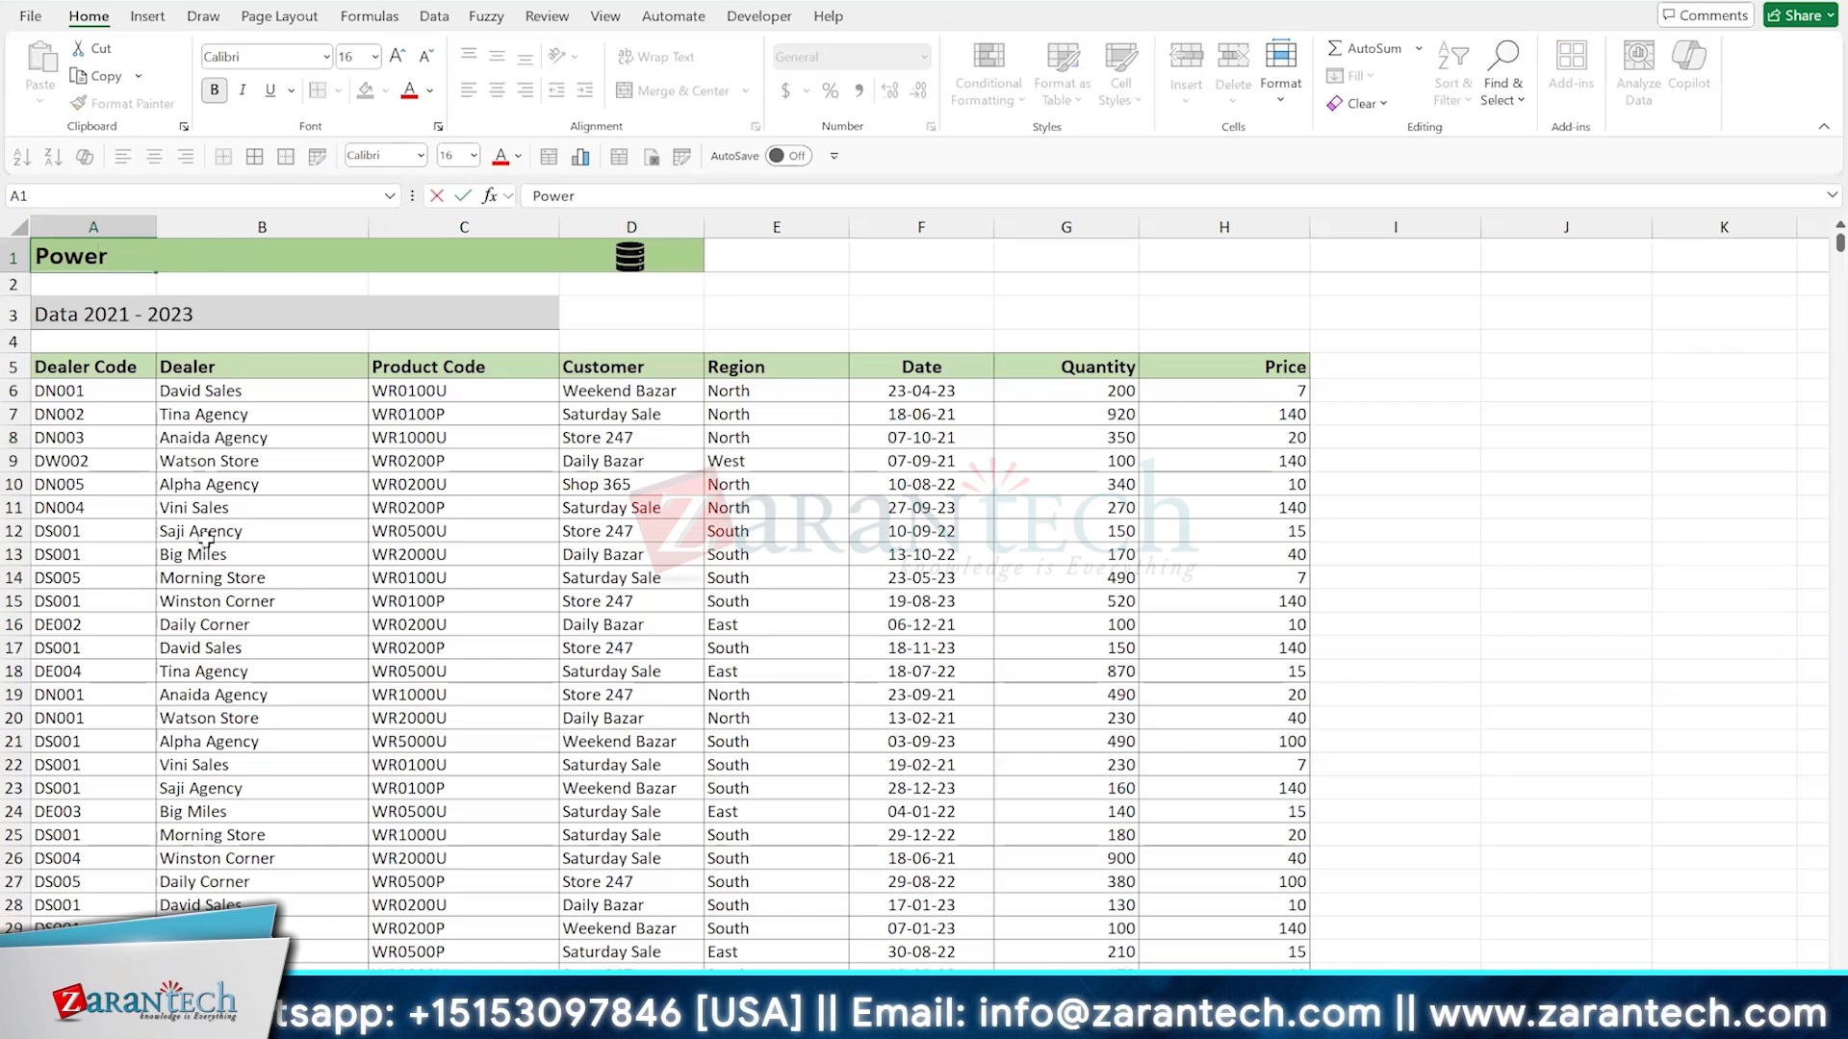
{"action": "key", "text": "Return"}
{"action": "left_click", "coordinate": [713, 557]}
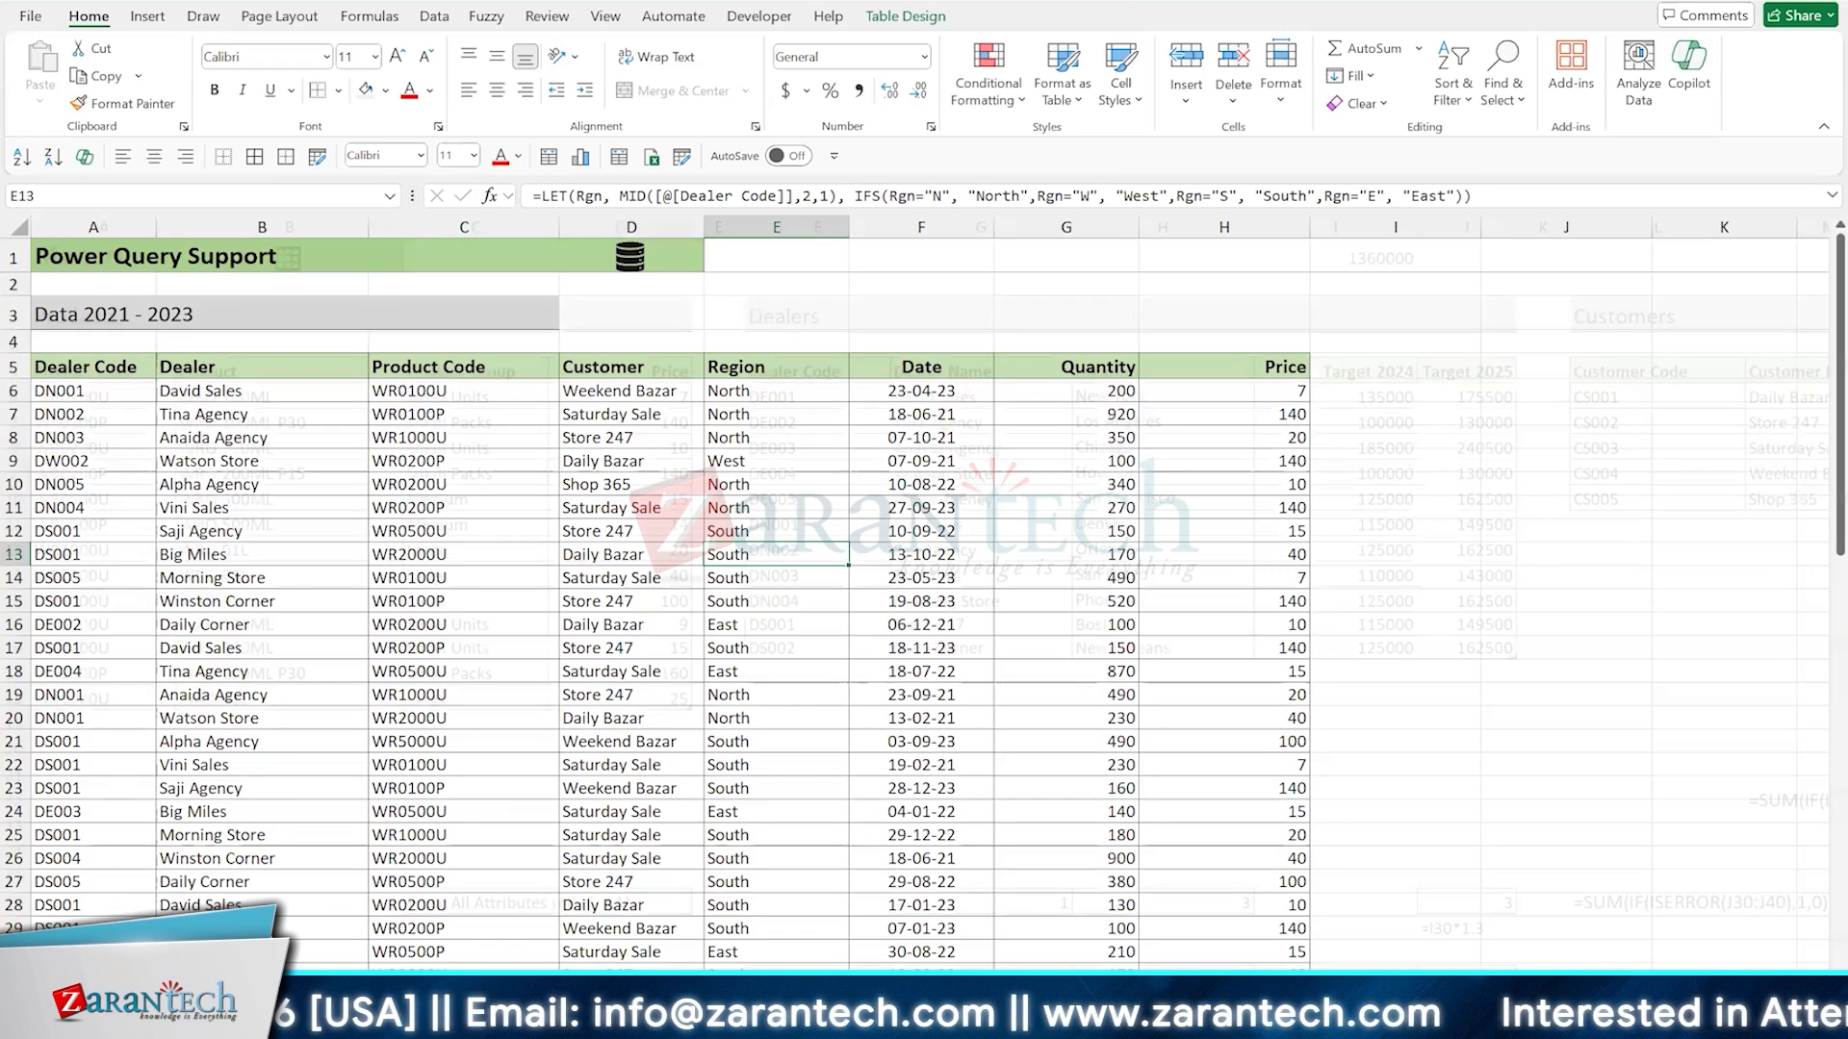
Compare the Power Query Support data with the tables on the Masters sheet and the original Transactions sheet
{"action": "key", "text": "ctrl+Page_Down"}
{"action": "key", "text": "ctrl+Page_Up"}
{"action": "key", "text": "ctrl+Page_Down"}
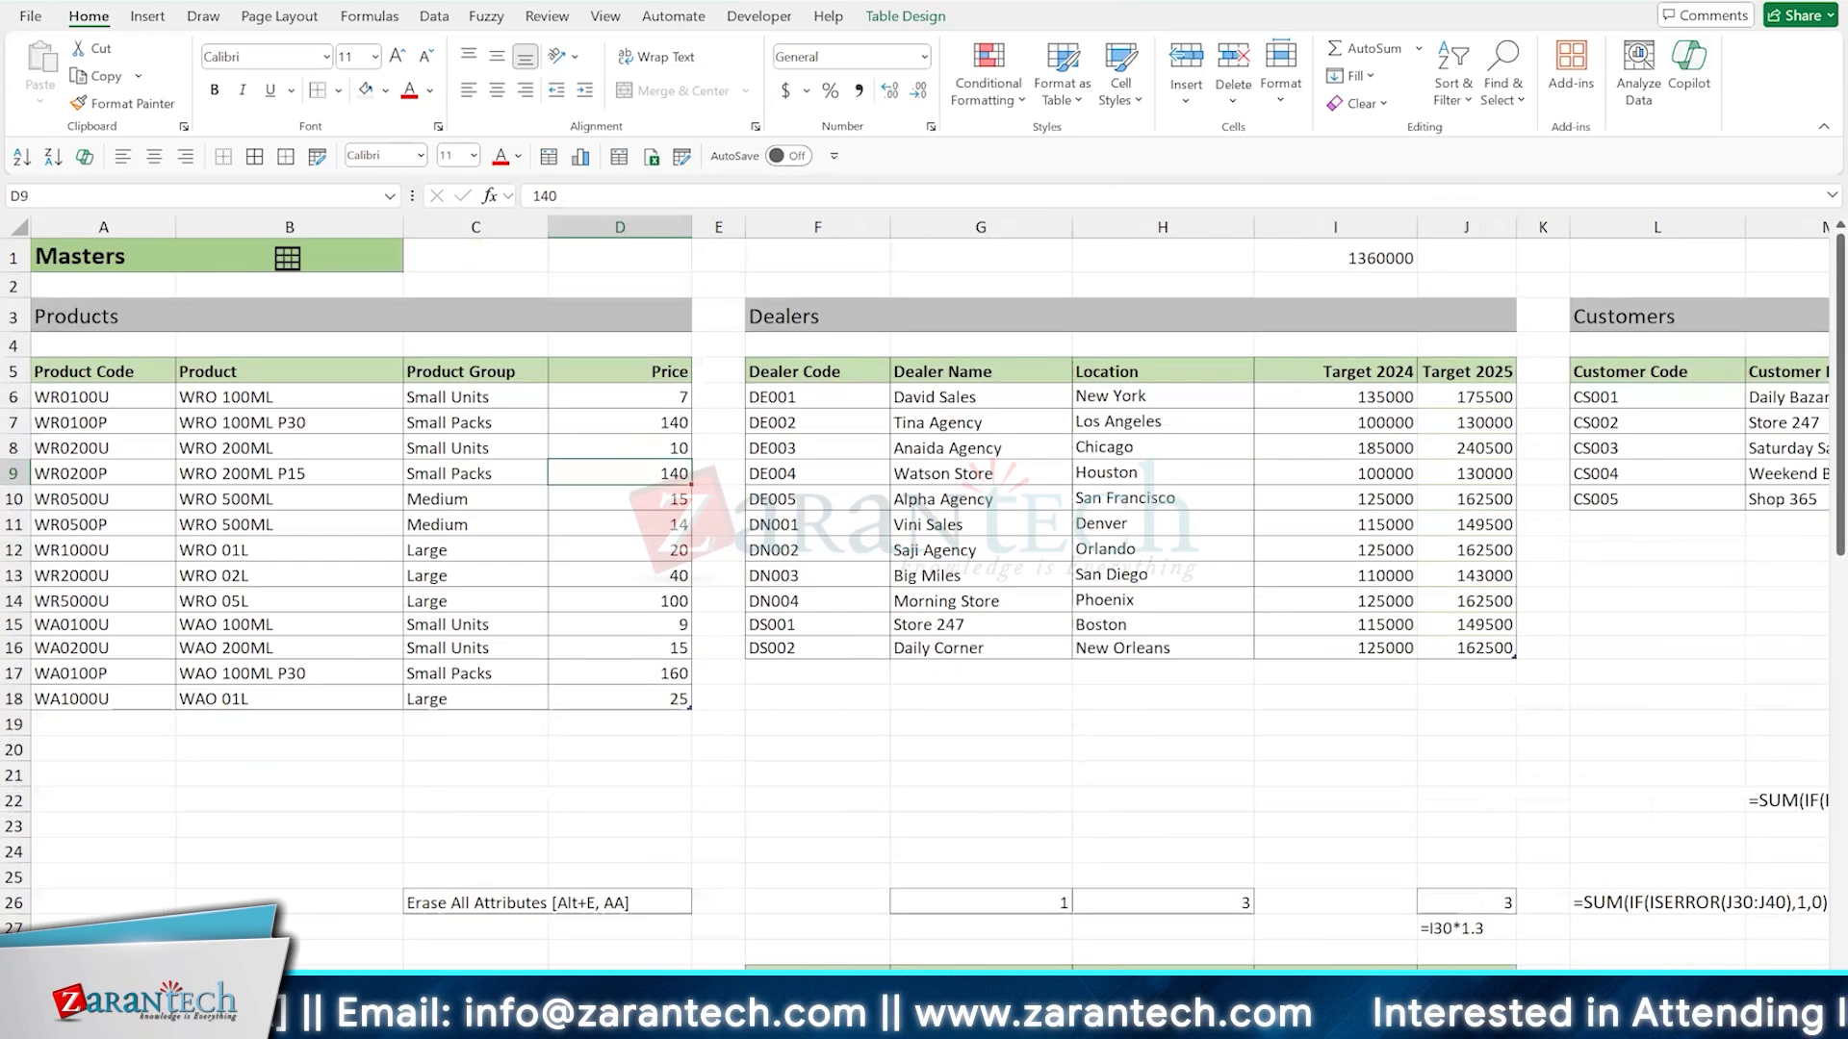
{"action": "key", "text": "ctrl+Page_Up"}
{"action": "left_click", "coordinate": [468, 538]}
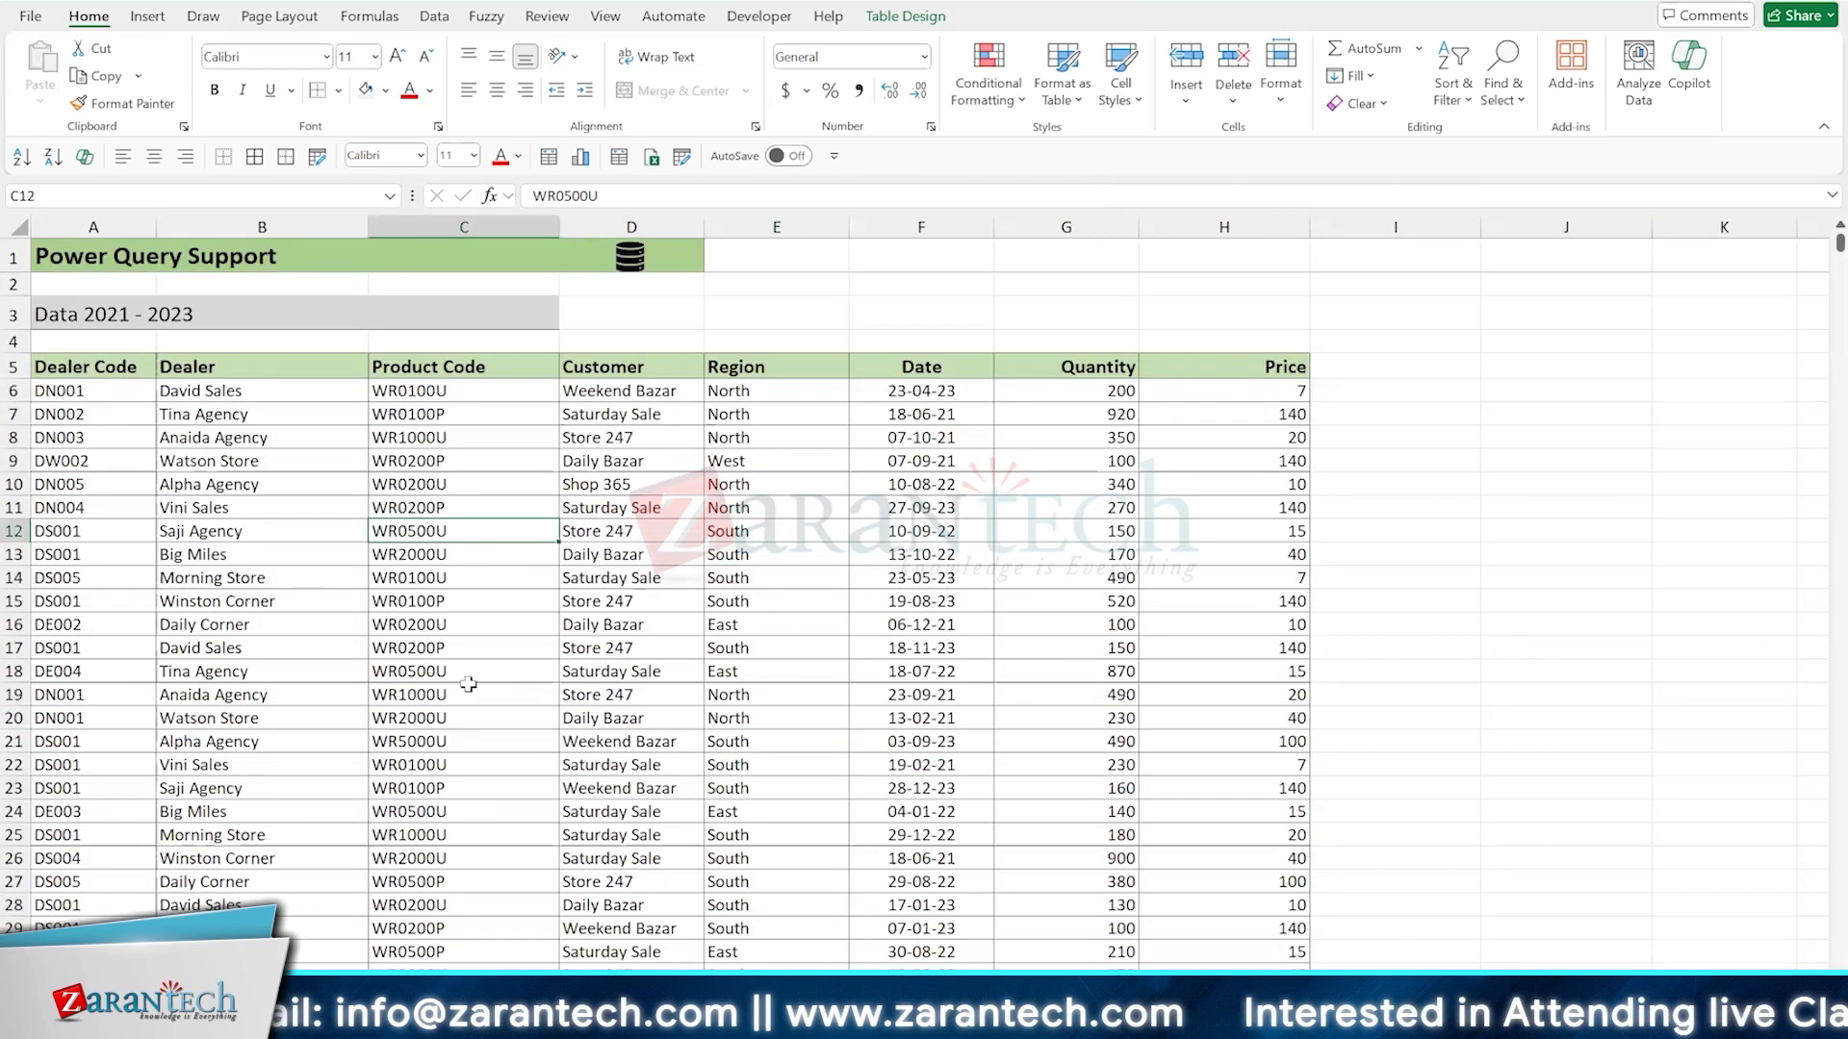
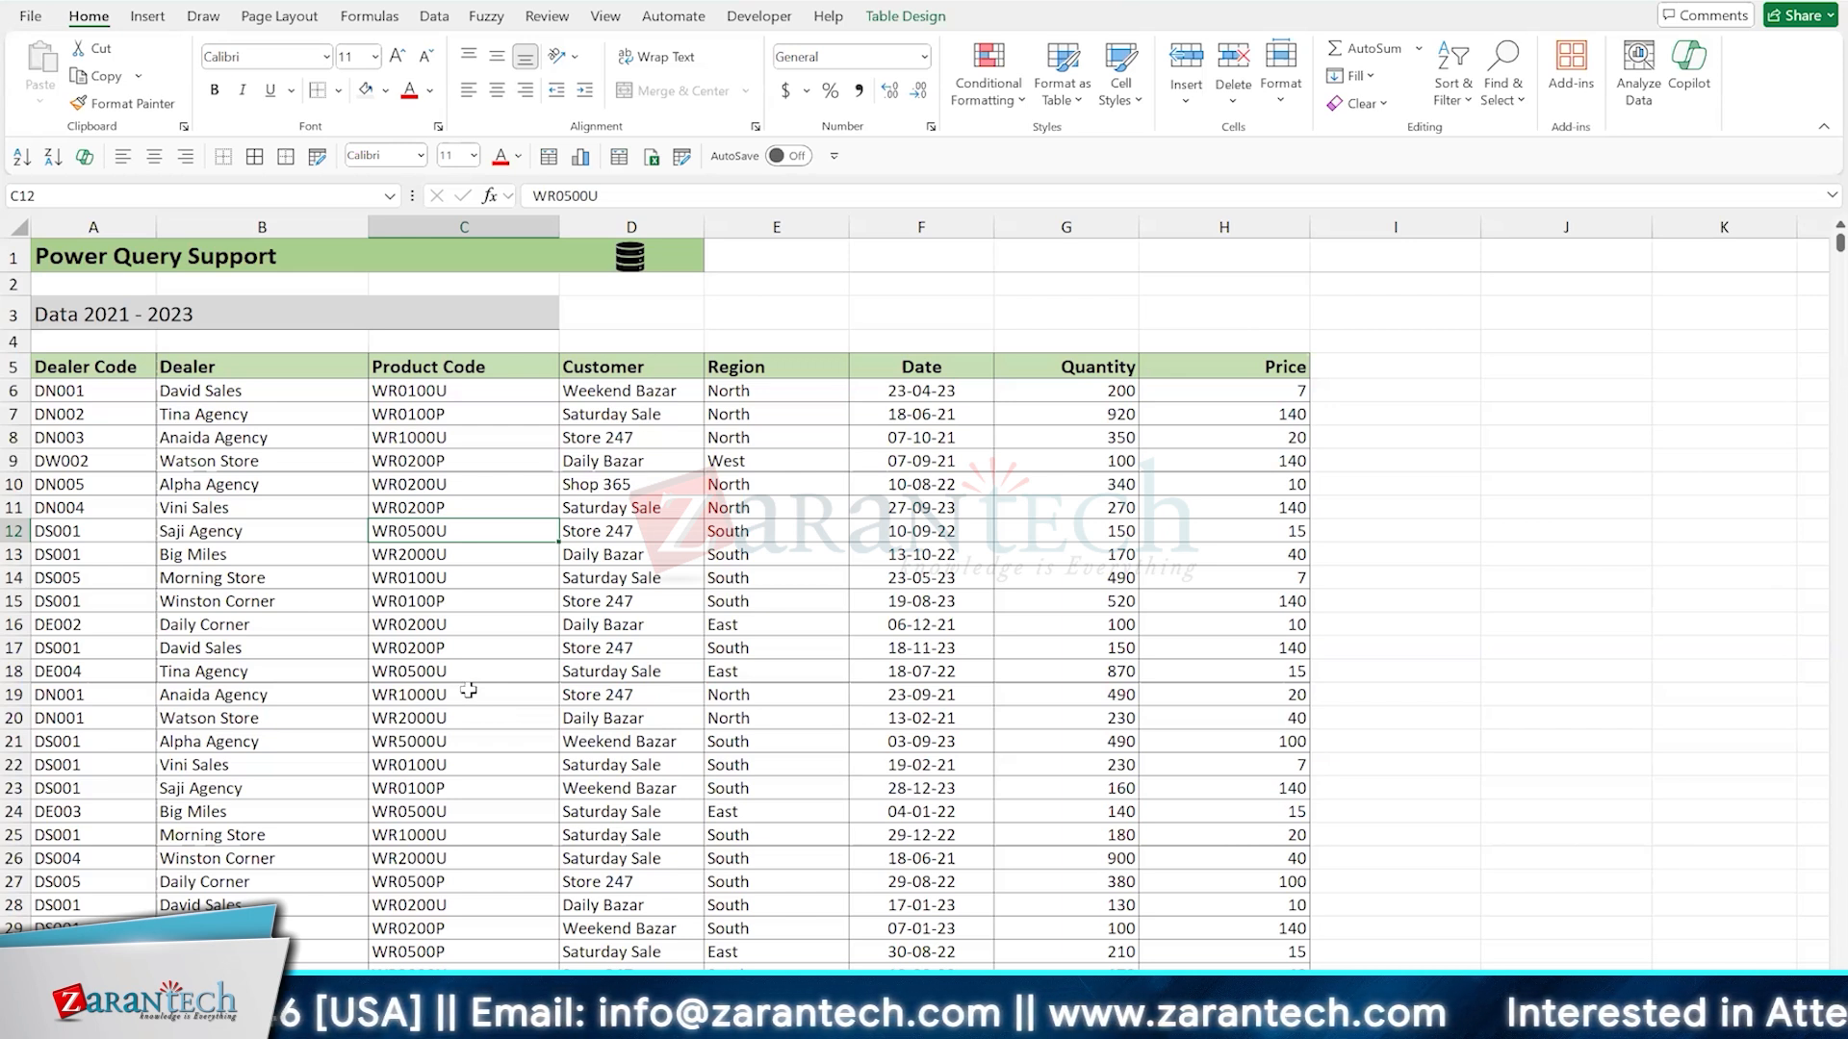
{"action": "left_click", "coordinate": [670, 461]}
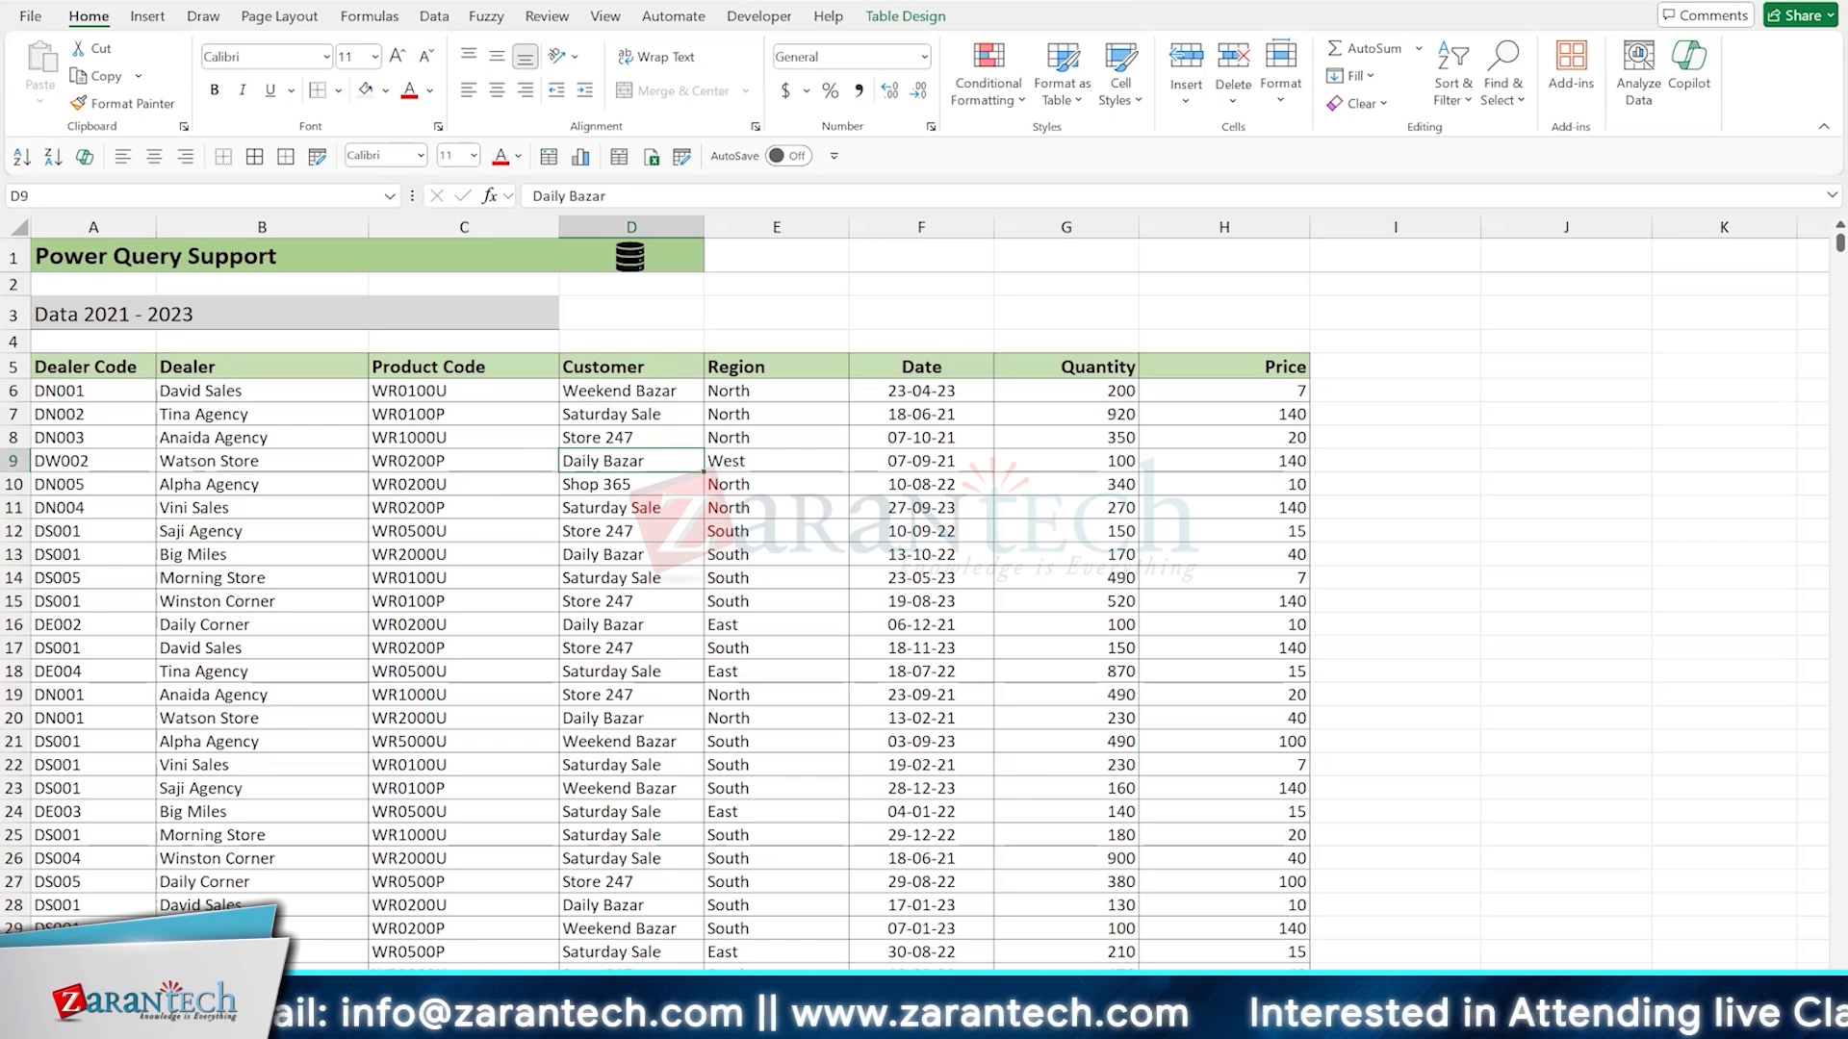
{"action": "left_click", "coordinate": [337, 990]}
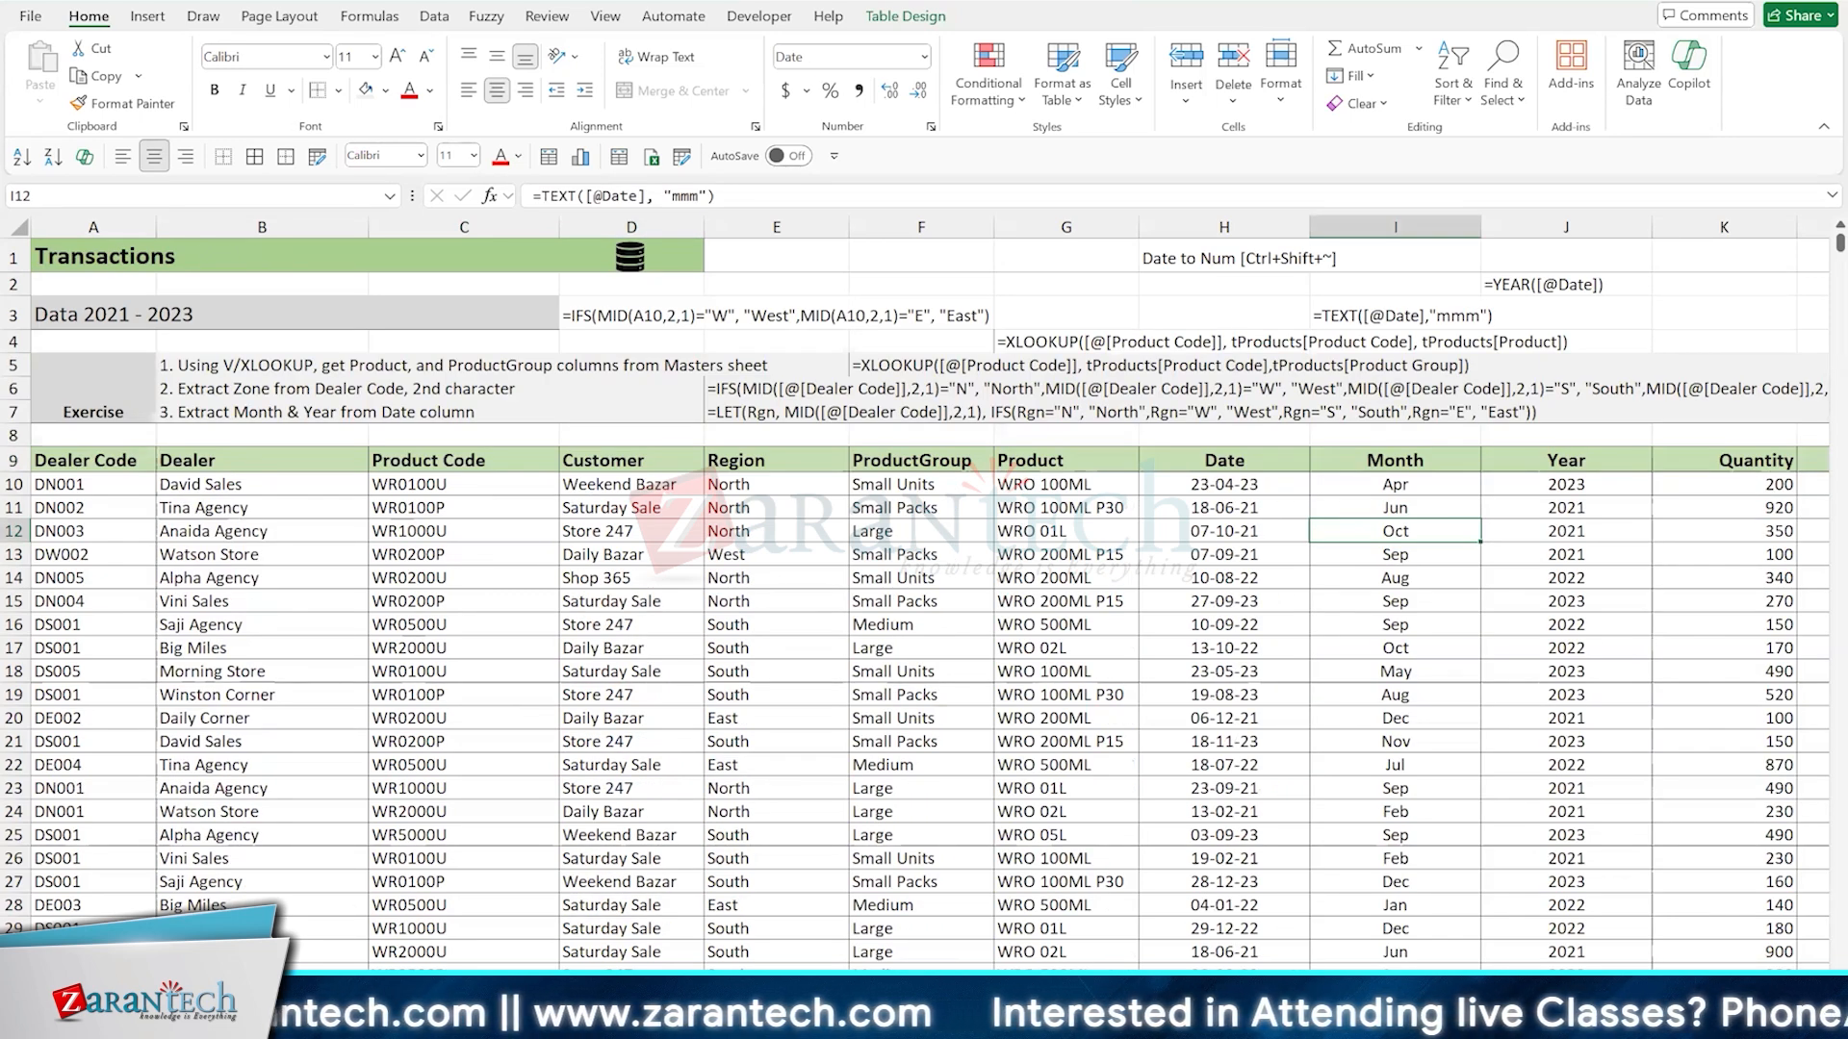
{"action": "left_click", "coordinate": [356, 989]}
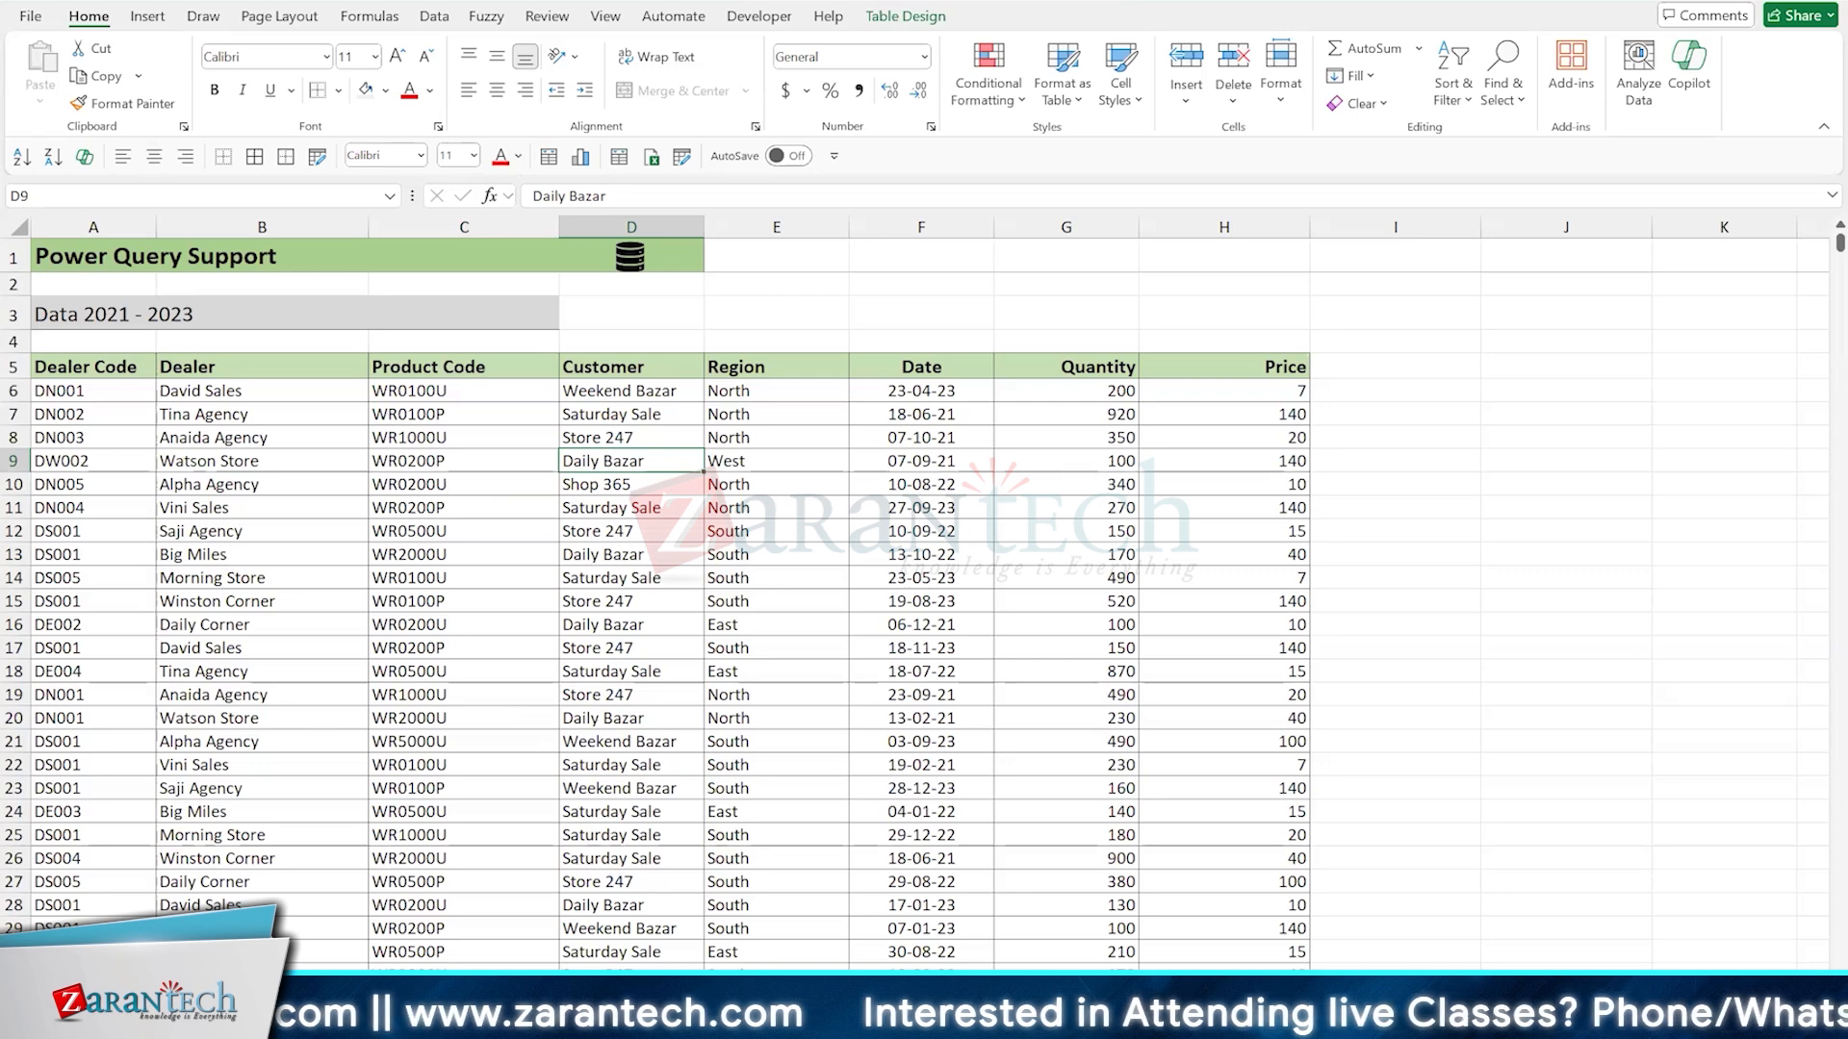
Load the Products table from the Masters sheet into the Power Query Editor
{"action": "key", "text": "ctrl+Page_Up"}
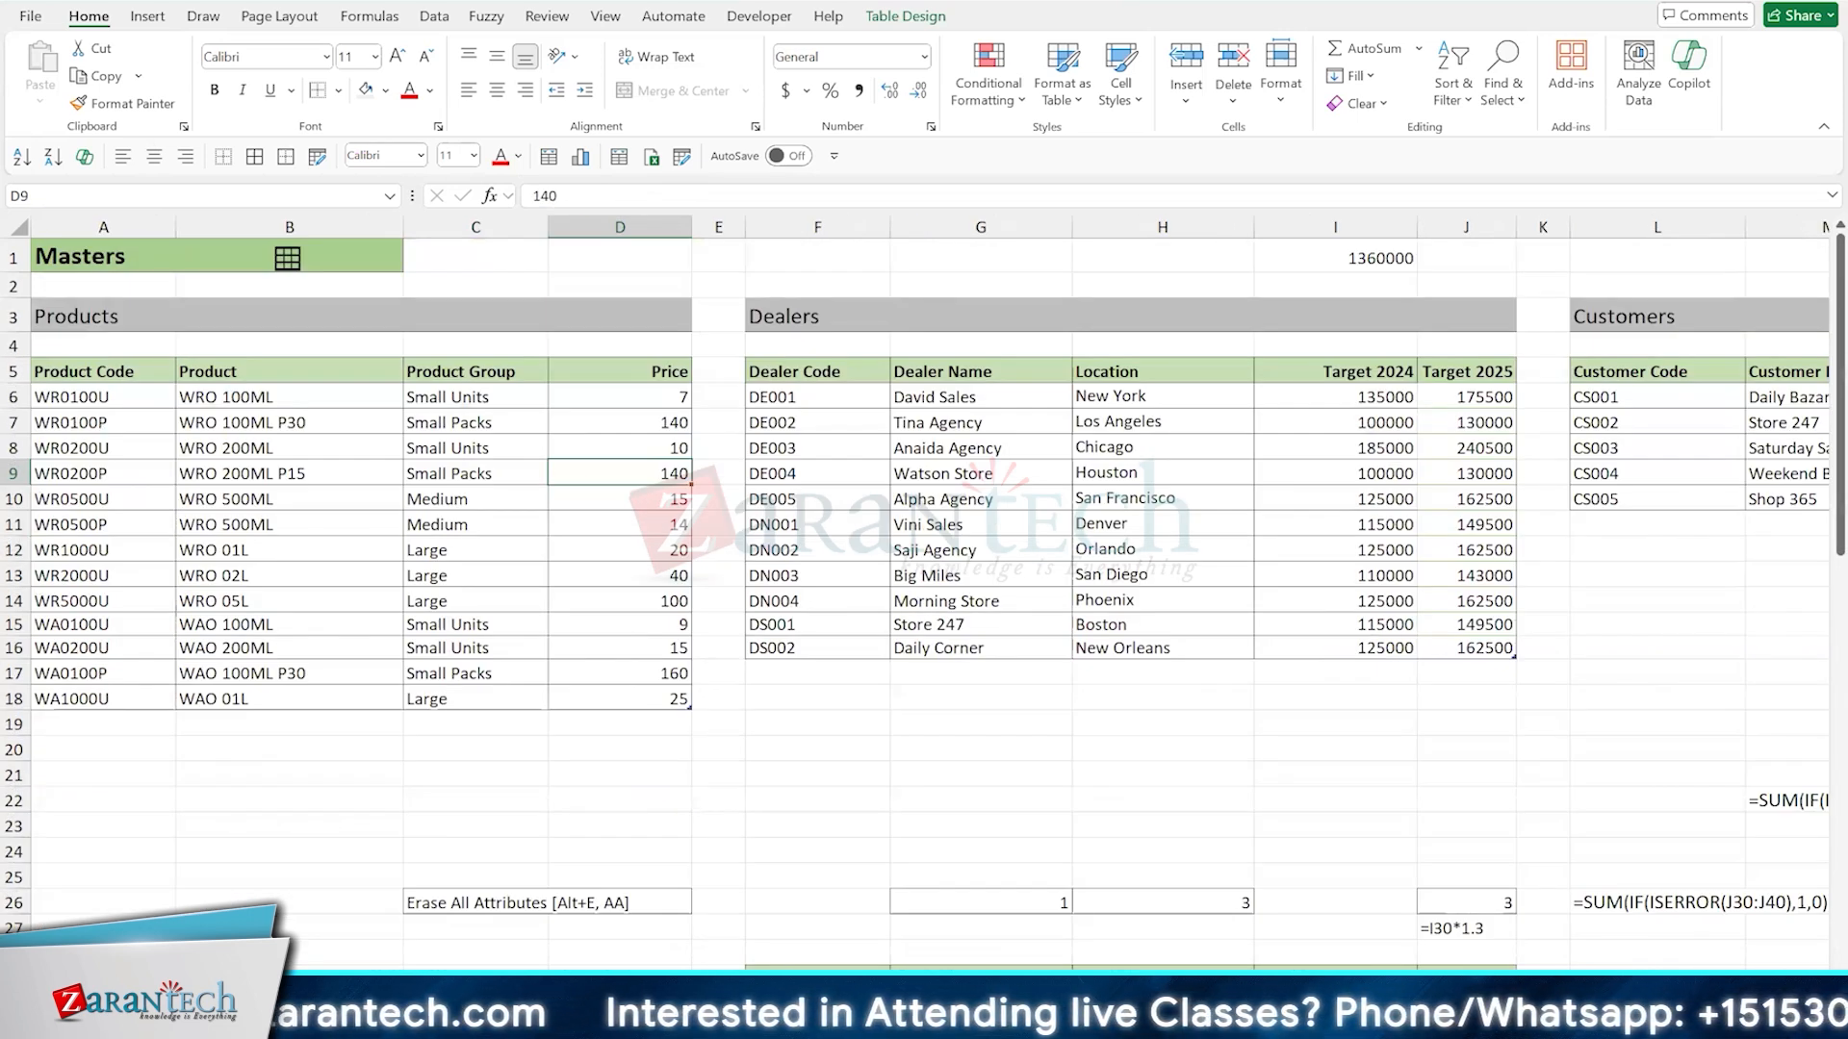
{"action": "left_click", "coordinate": [430, 449]}
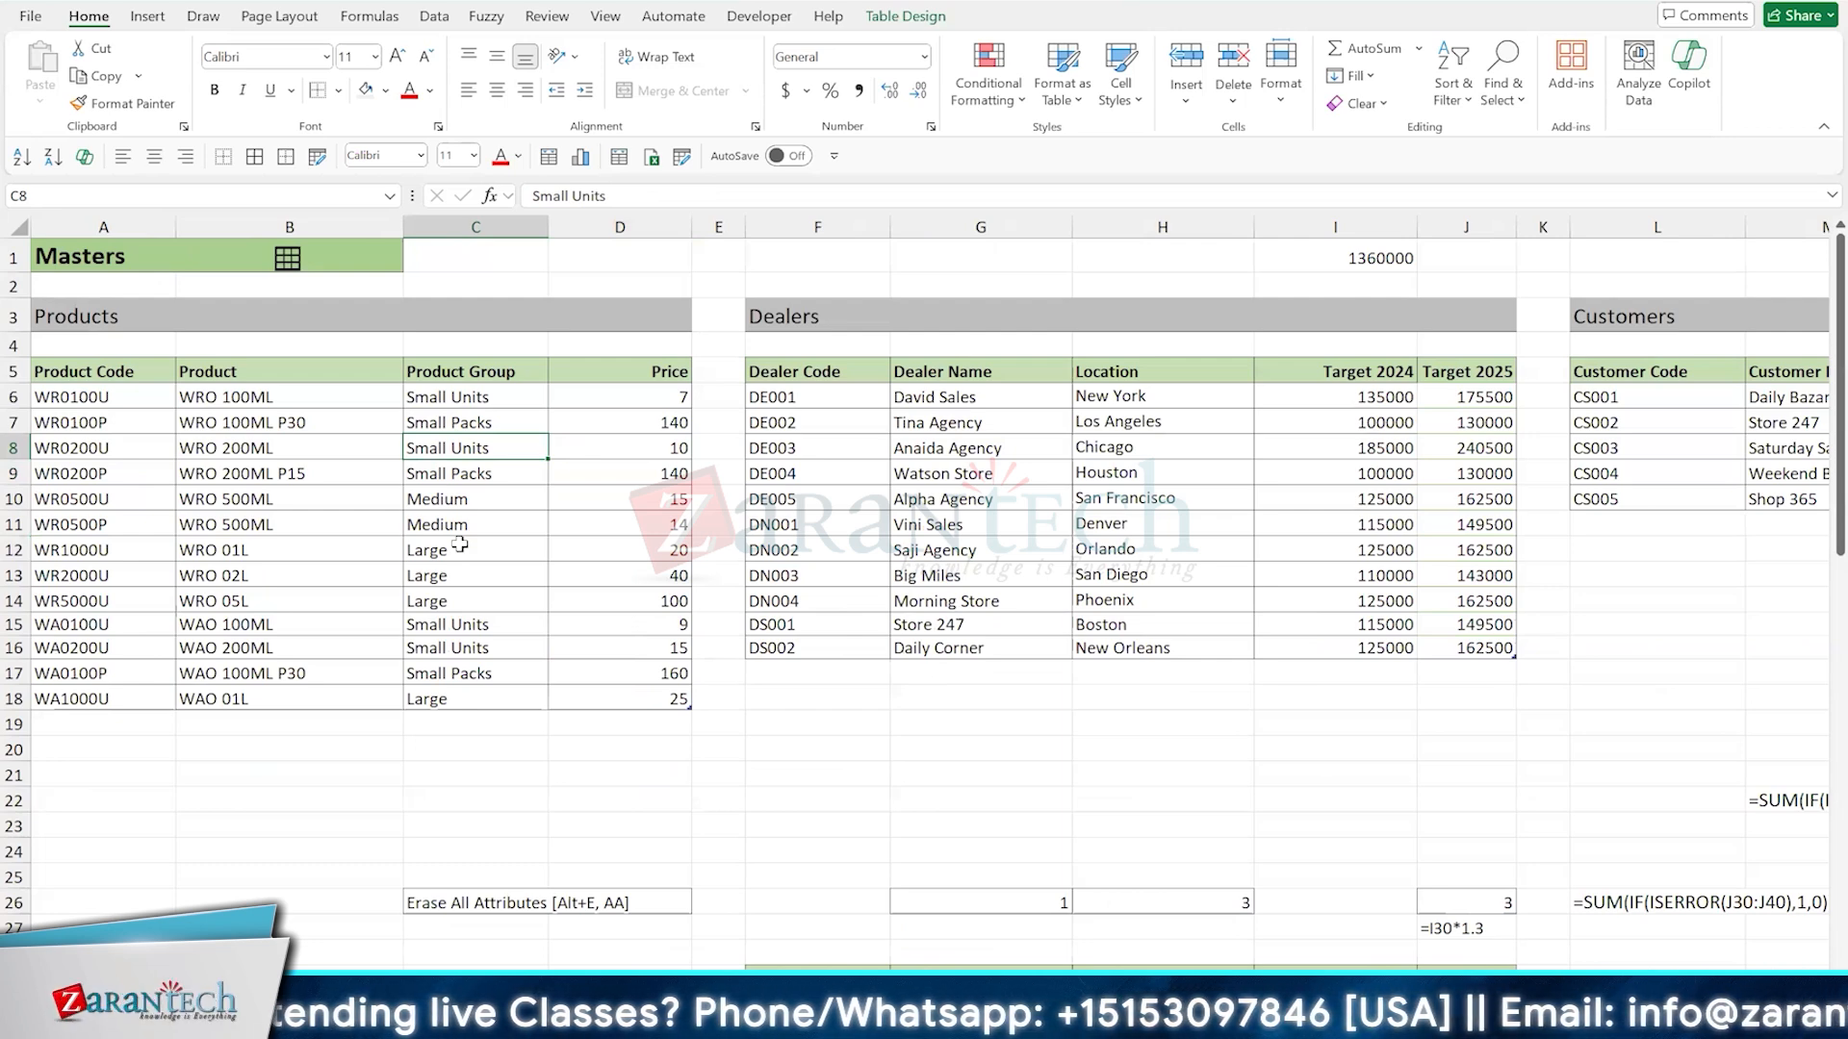
{"action": "left_click", "coordinate": [435, 24]}
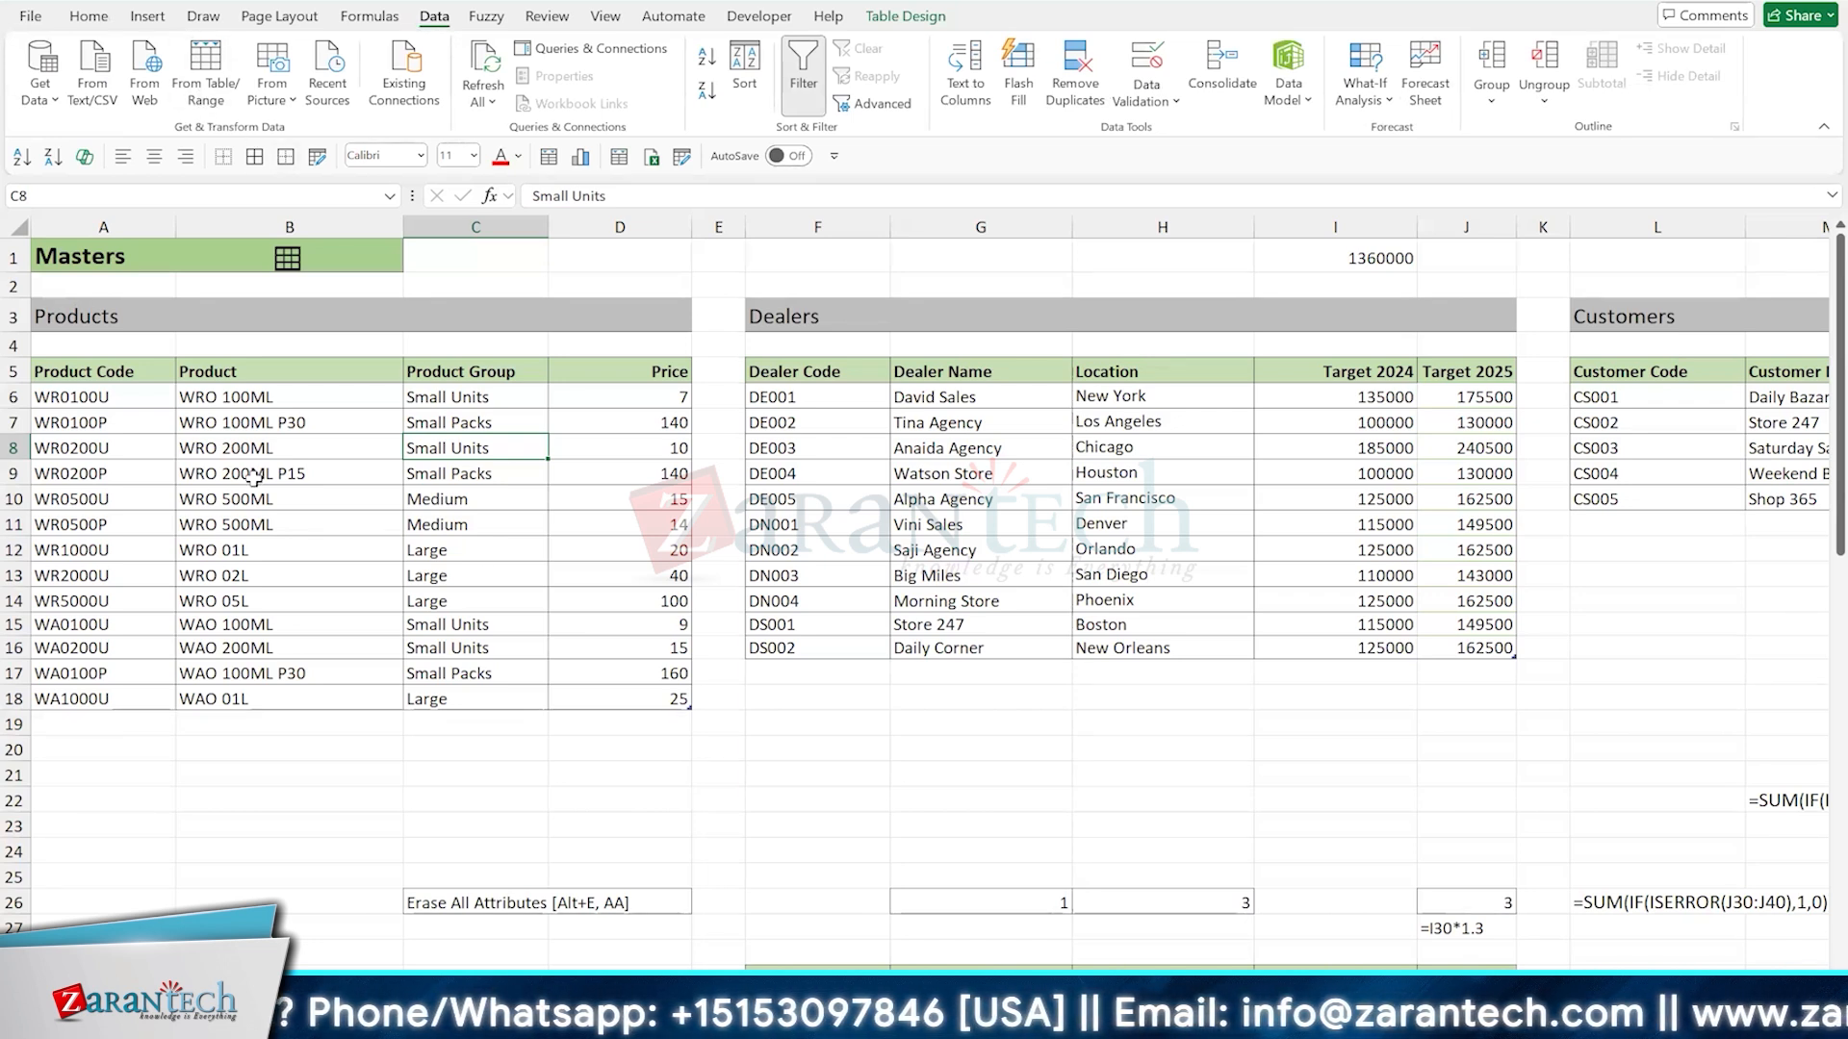
{"action": "left_click", "coordinate": [221, 104]}
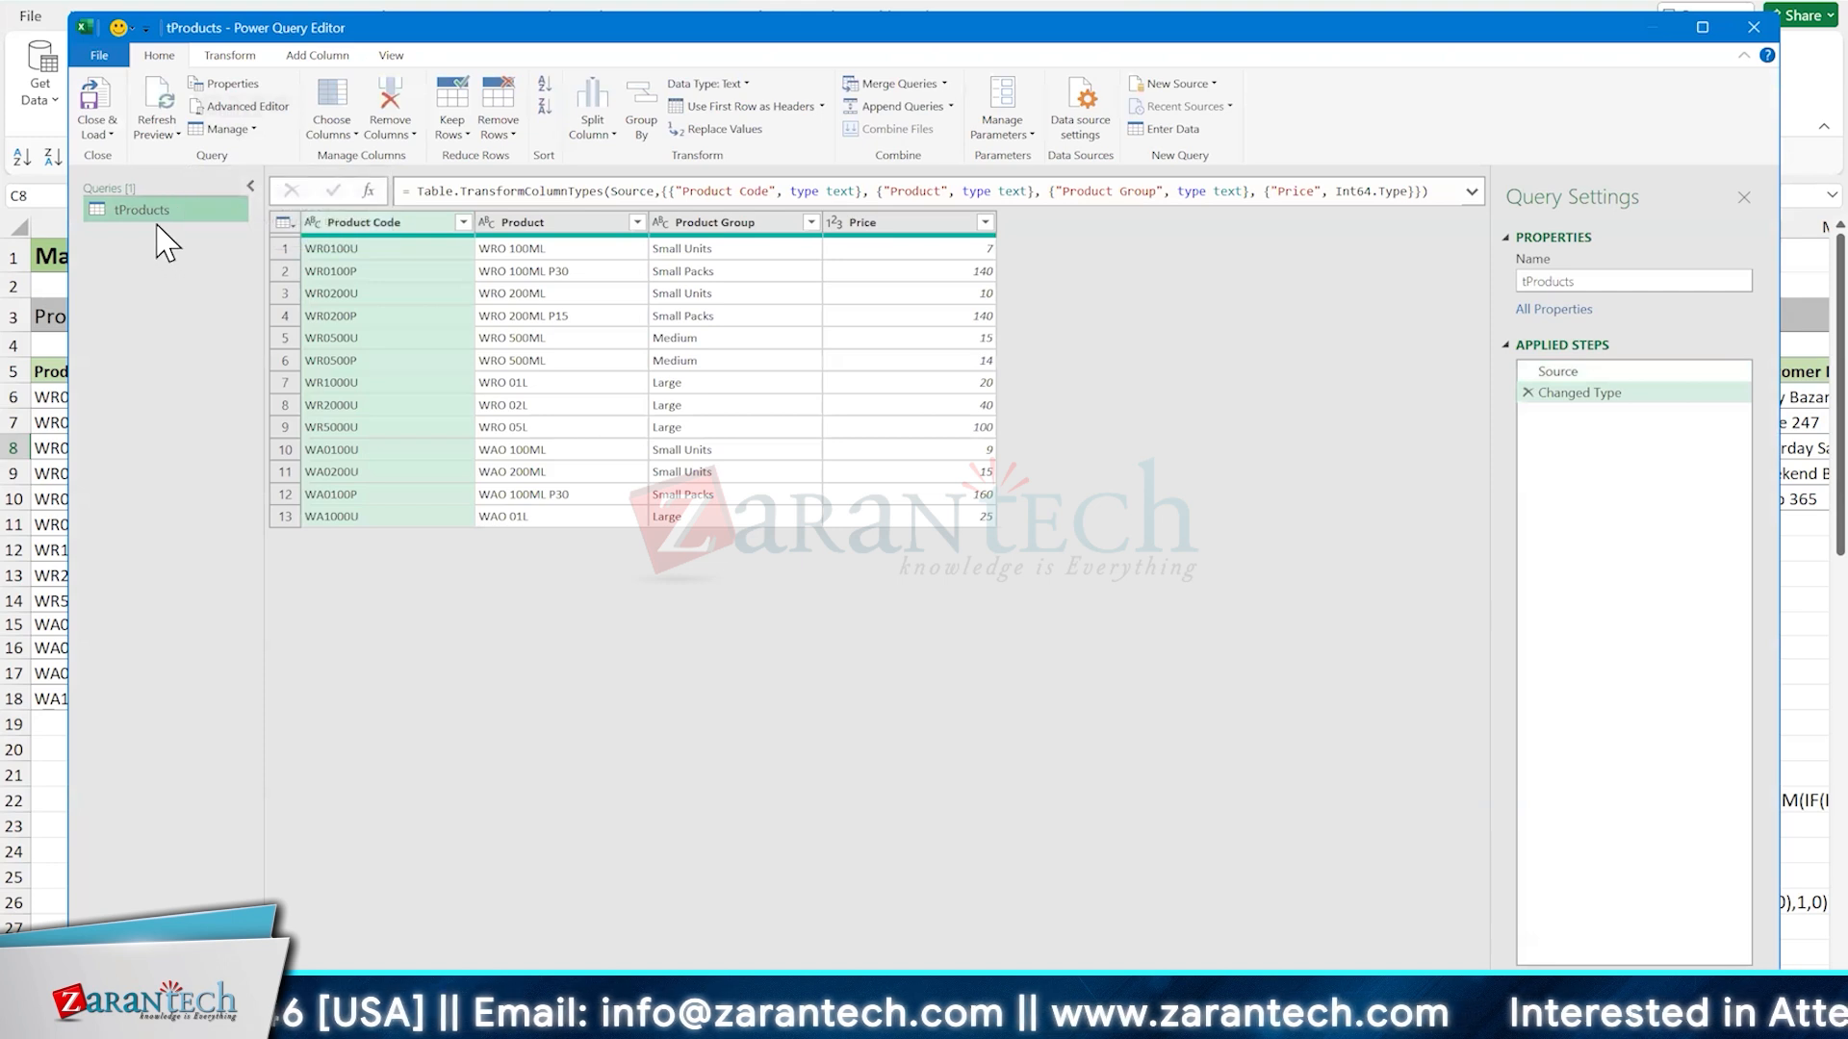
{"action": "left_click", "coordinate": [1557, 281]}
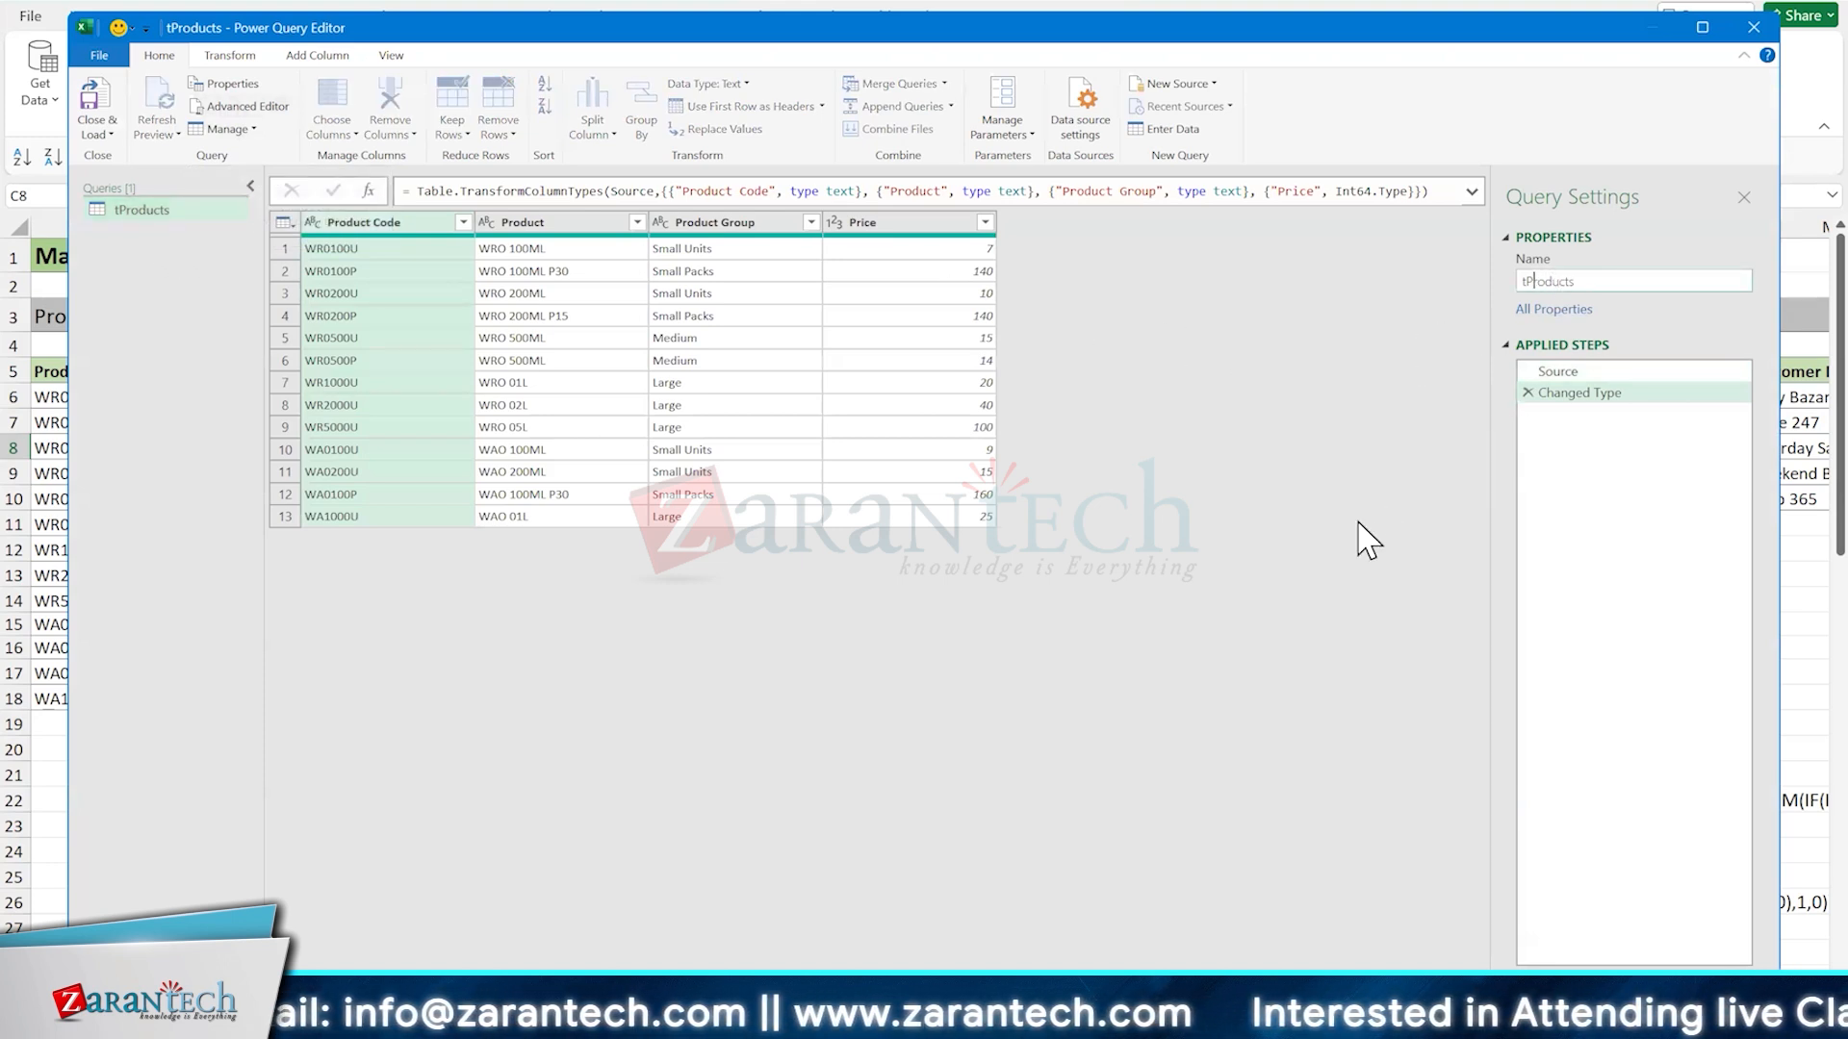
{"action": "key", "text": "Home"}
{"action": "key", "text": "Delete"}
{"action": "type", "text": "q"}
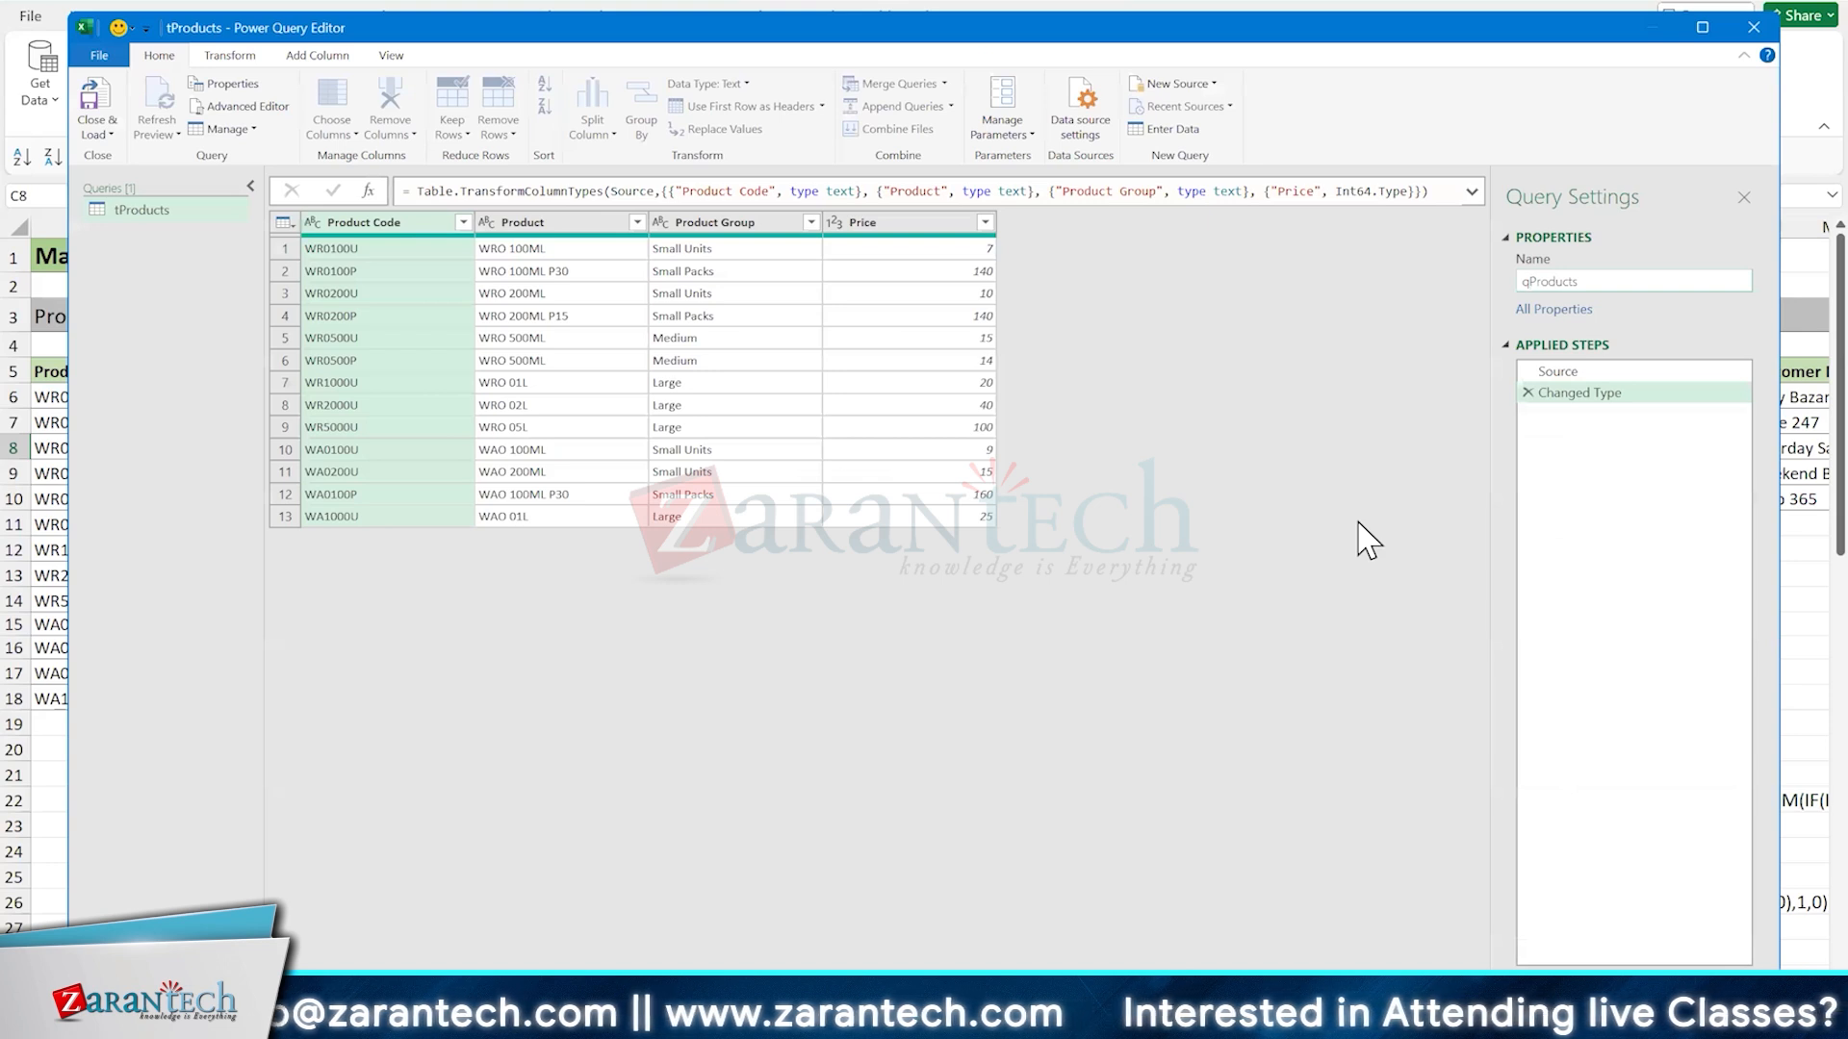
{"action": "key", "text": "Return"}
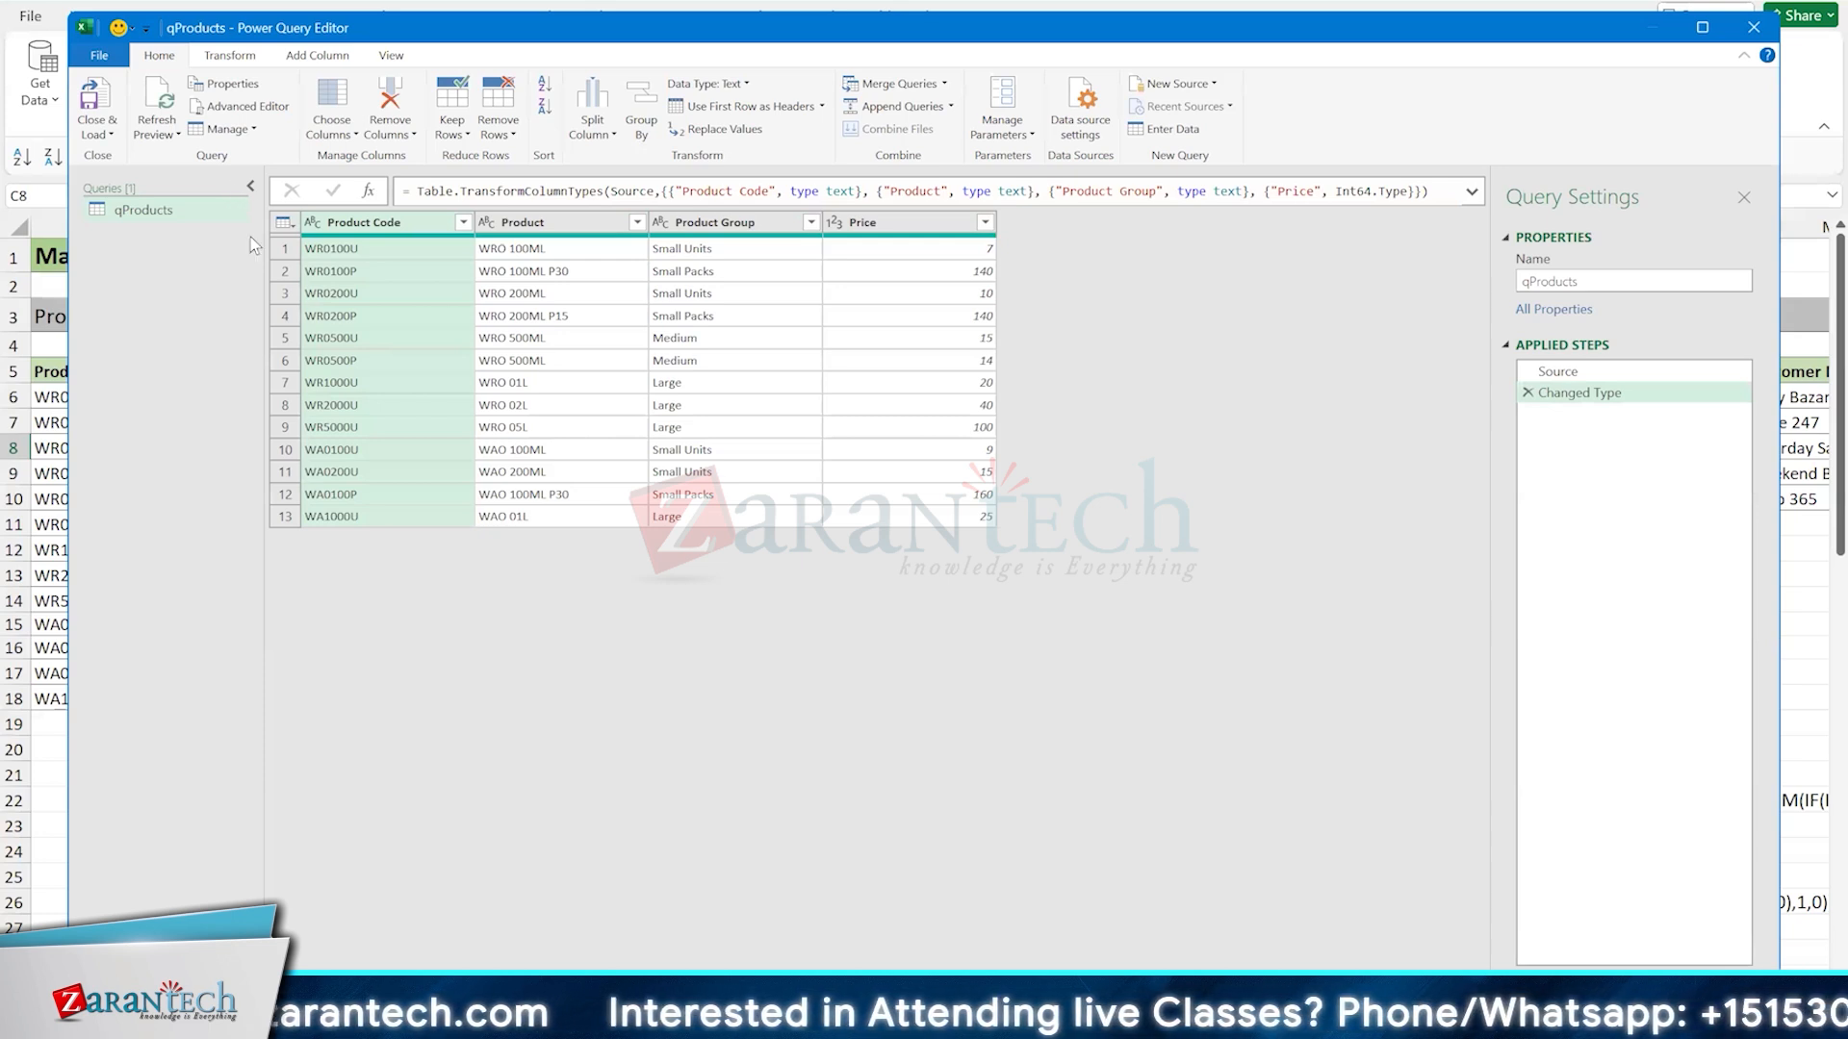
{"action": "left_click", "coordinate": [1754, 28]}
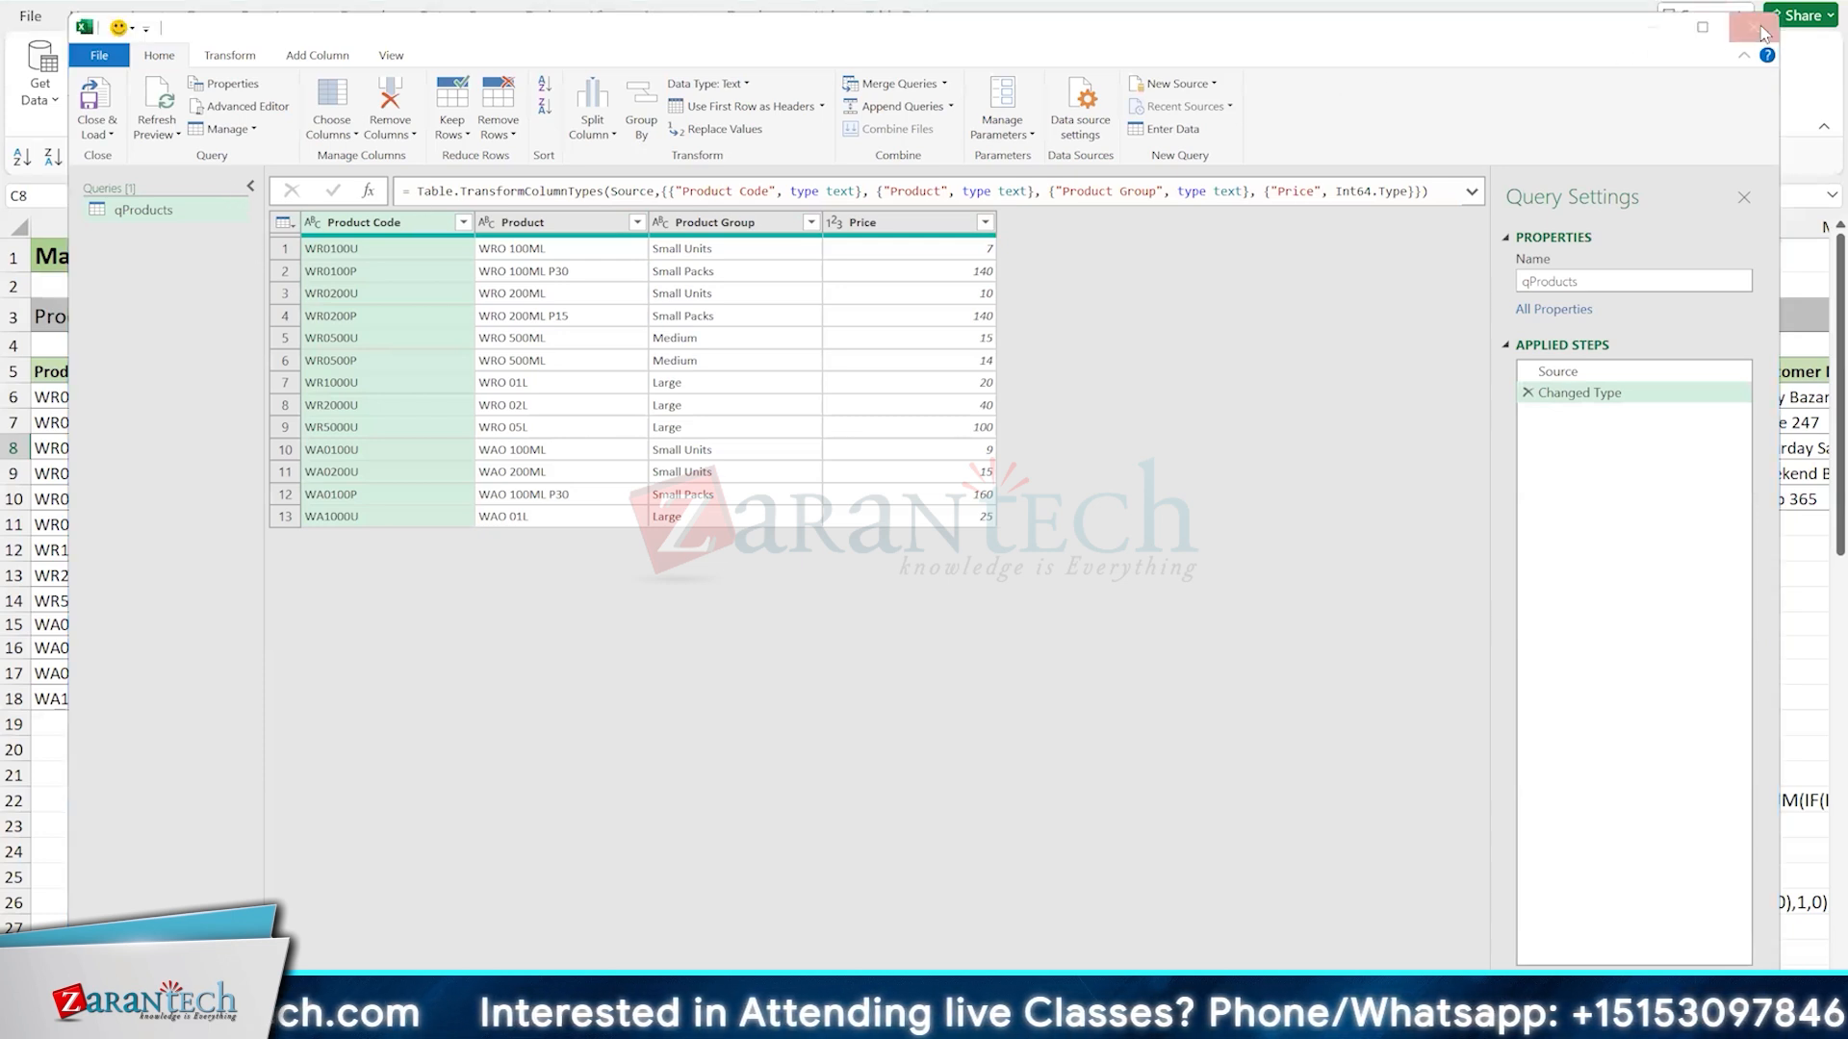
{"action": "left_click", "coordinate": [1047, 577]}
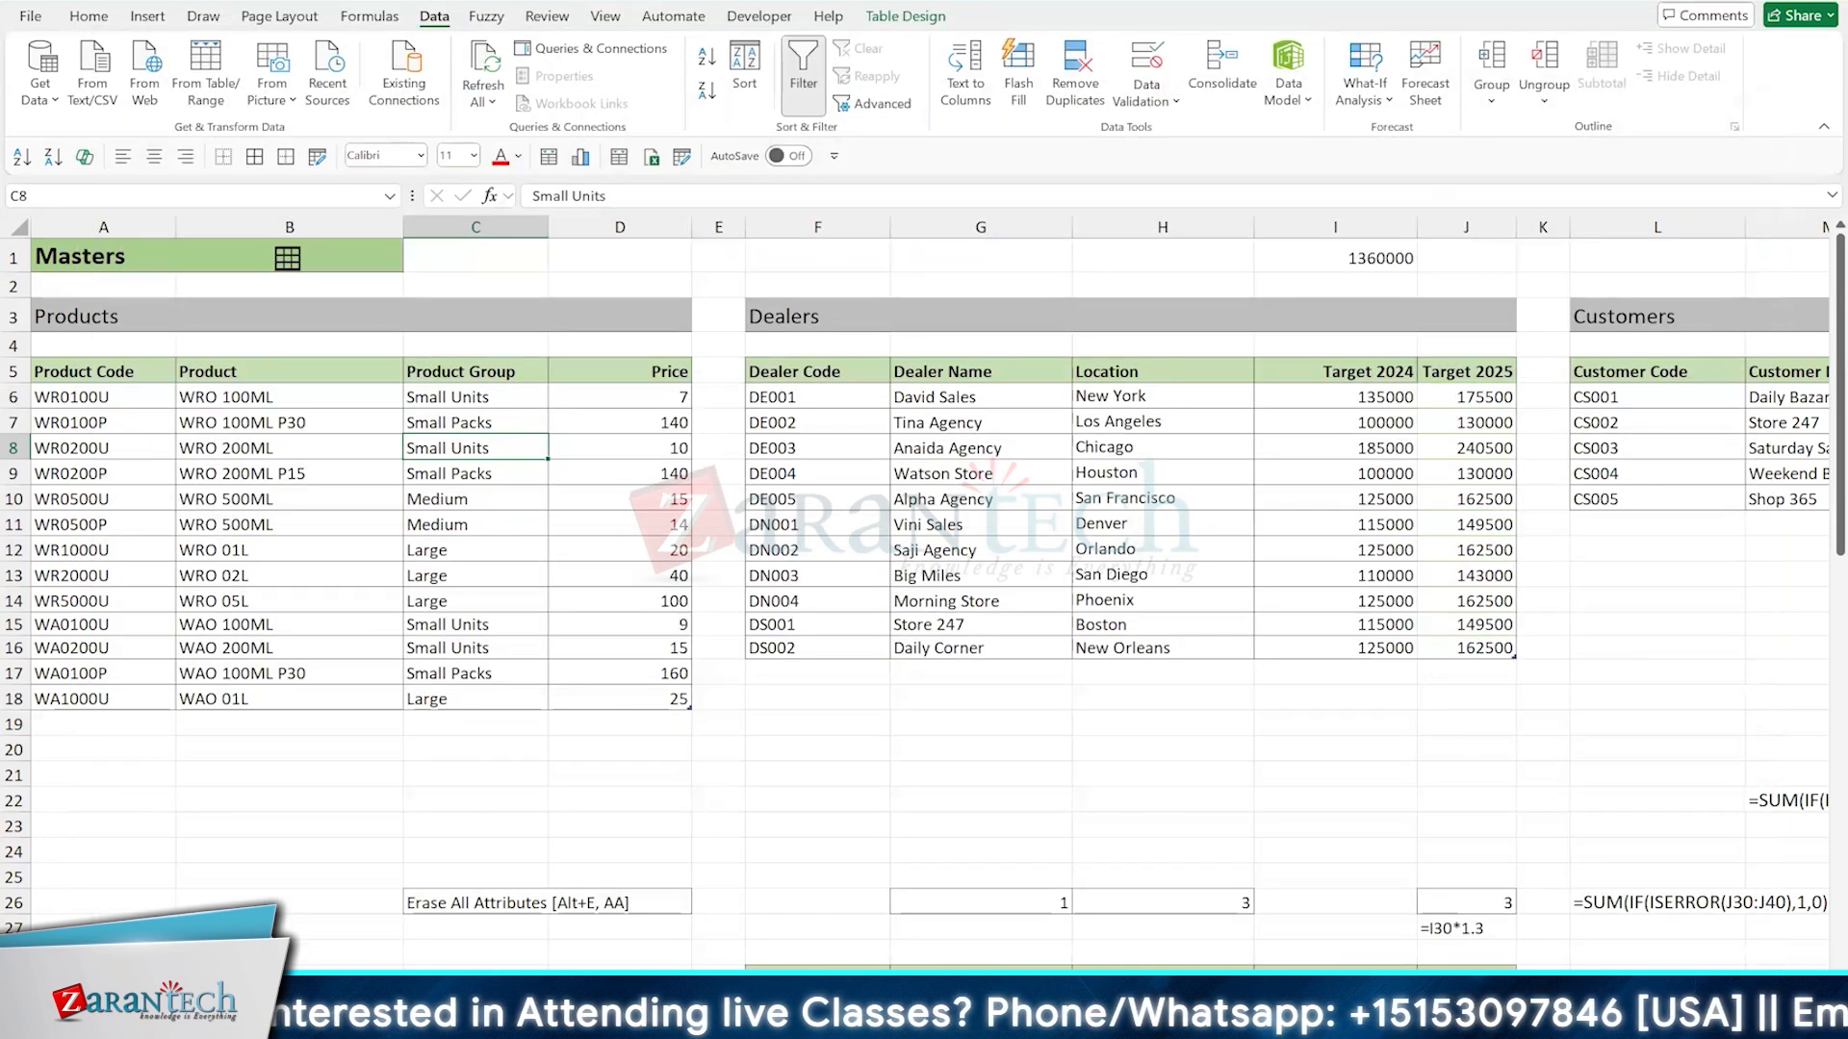
Load the Products table from the Masters sheet into the Power Query Editor and name the query qProducts
{"action": "left_click", "coordinate": [438, 527]}
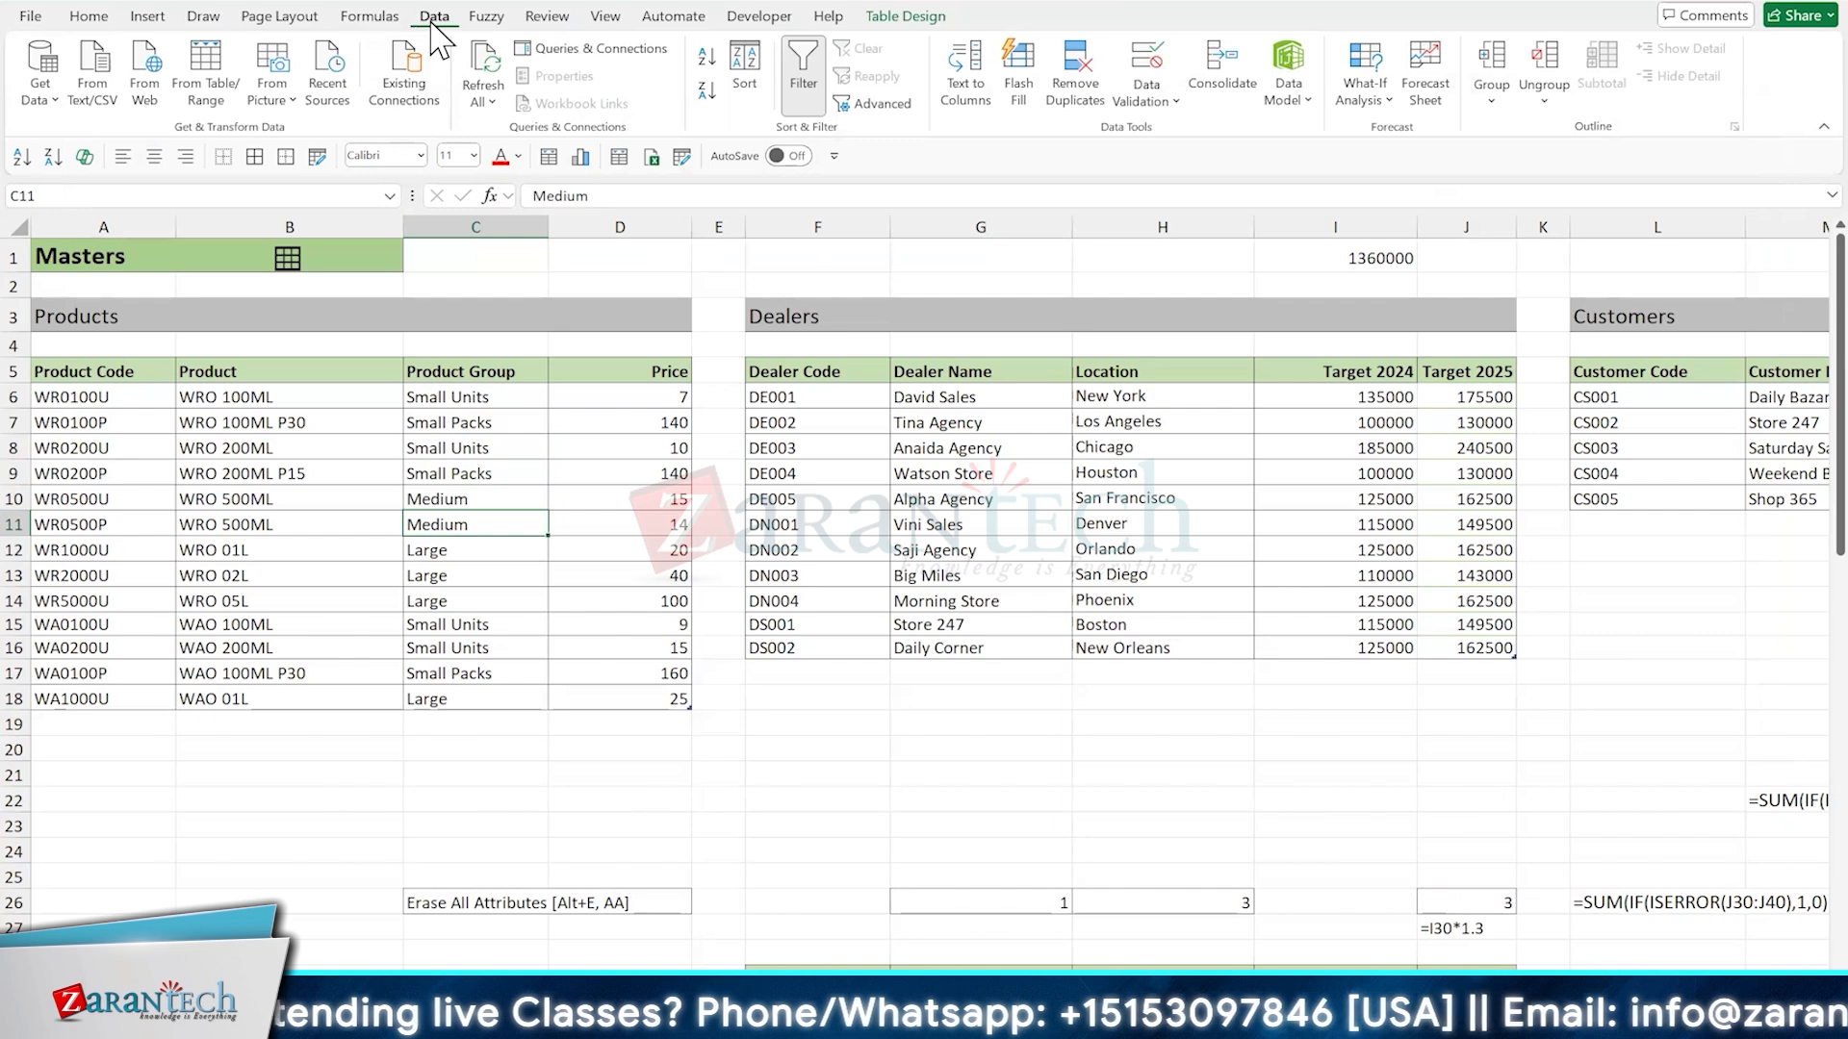
{"action": "left_click", "coordinate": [206, 100]}
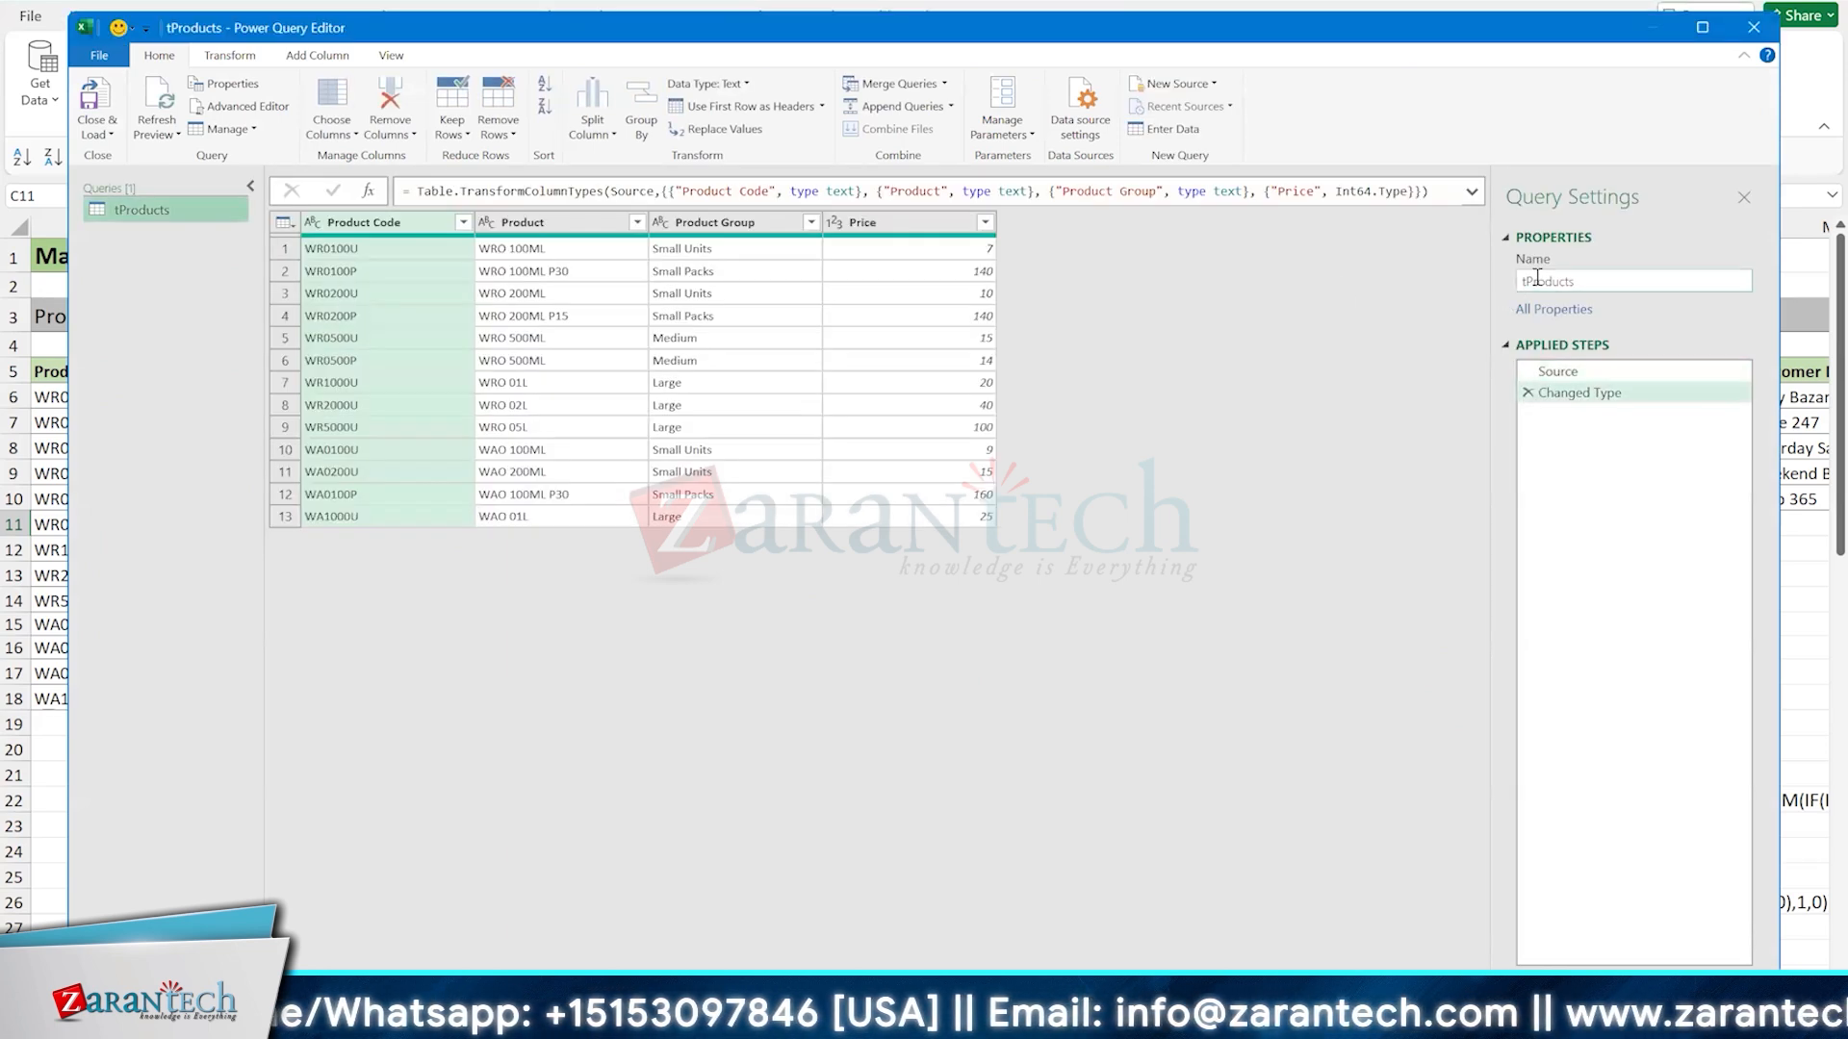
{"action": "left_click", "coordinate": [1526, 283]}
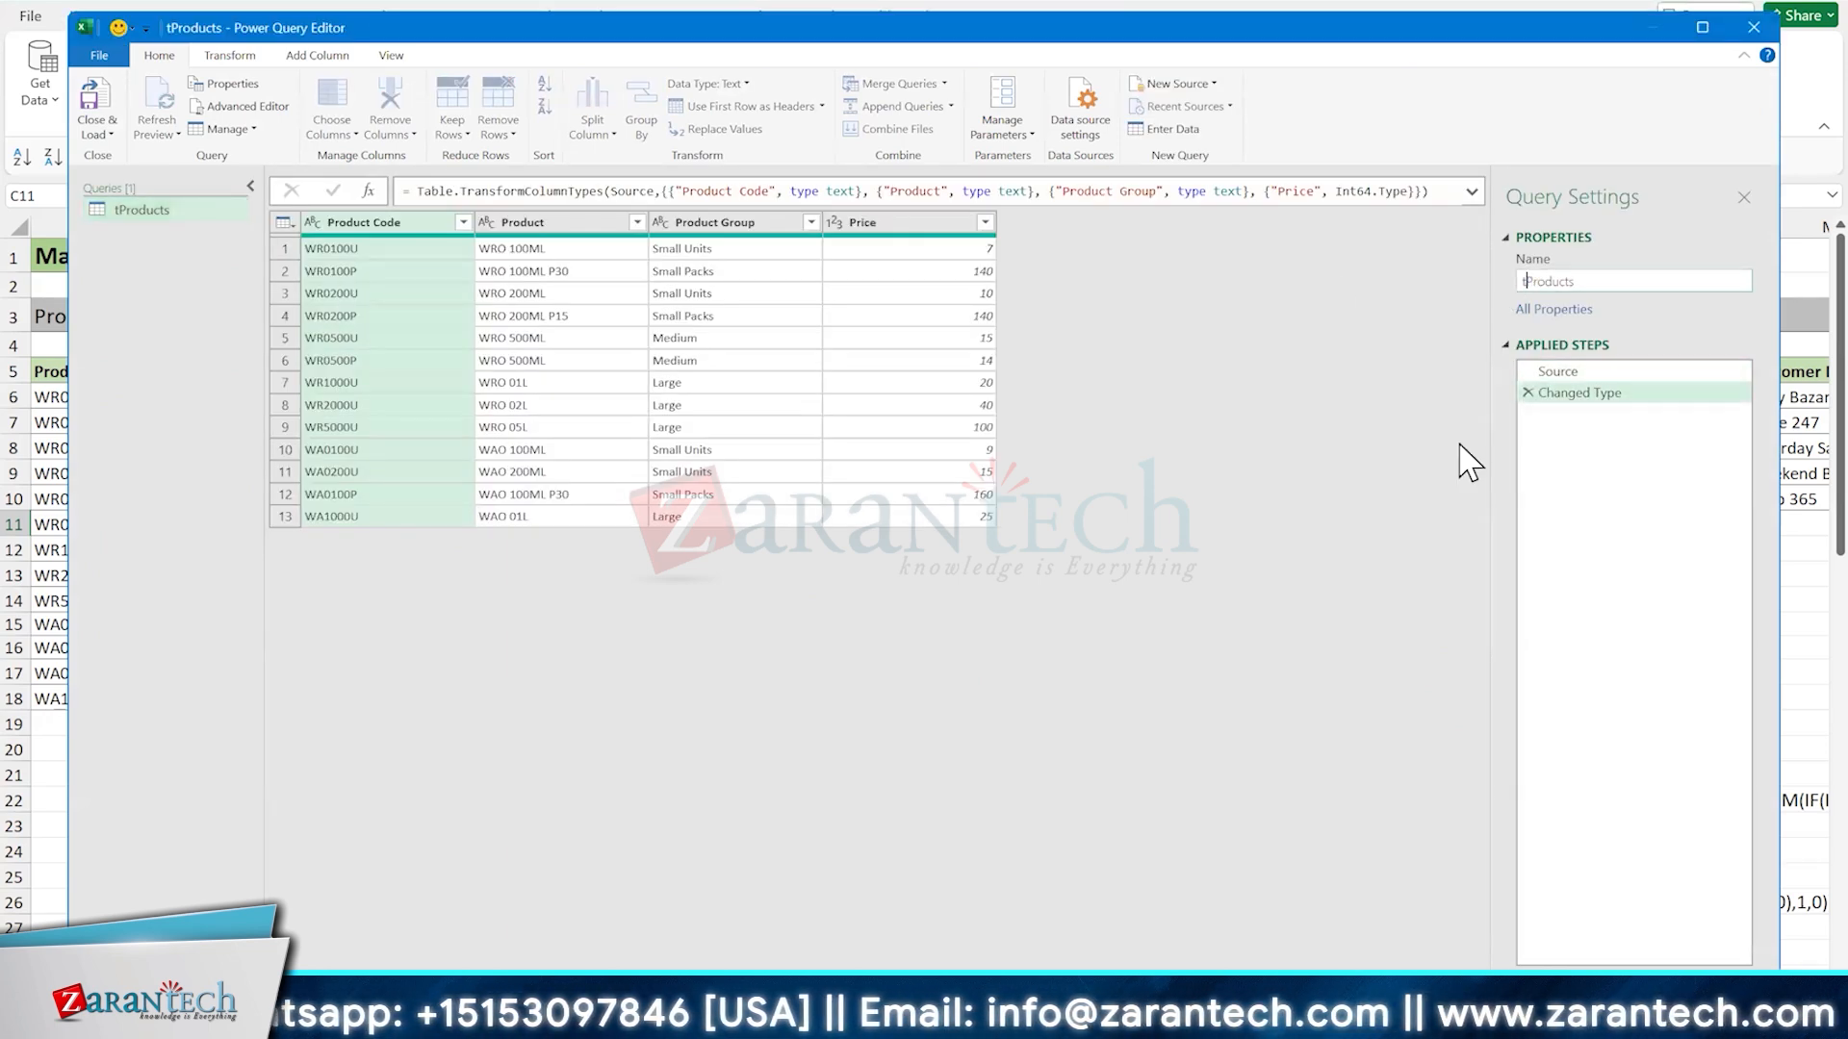
{"action": "key", "text": "BackSpace"}
{"action": "type", "text": "q"}
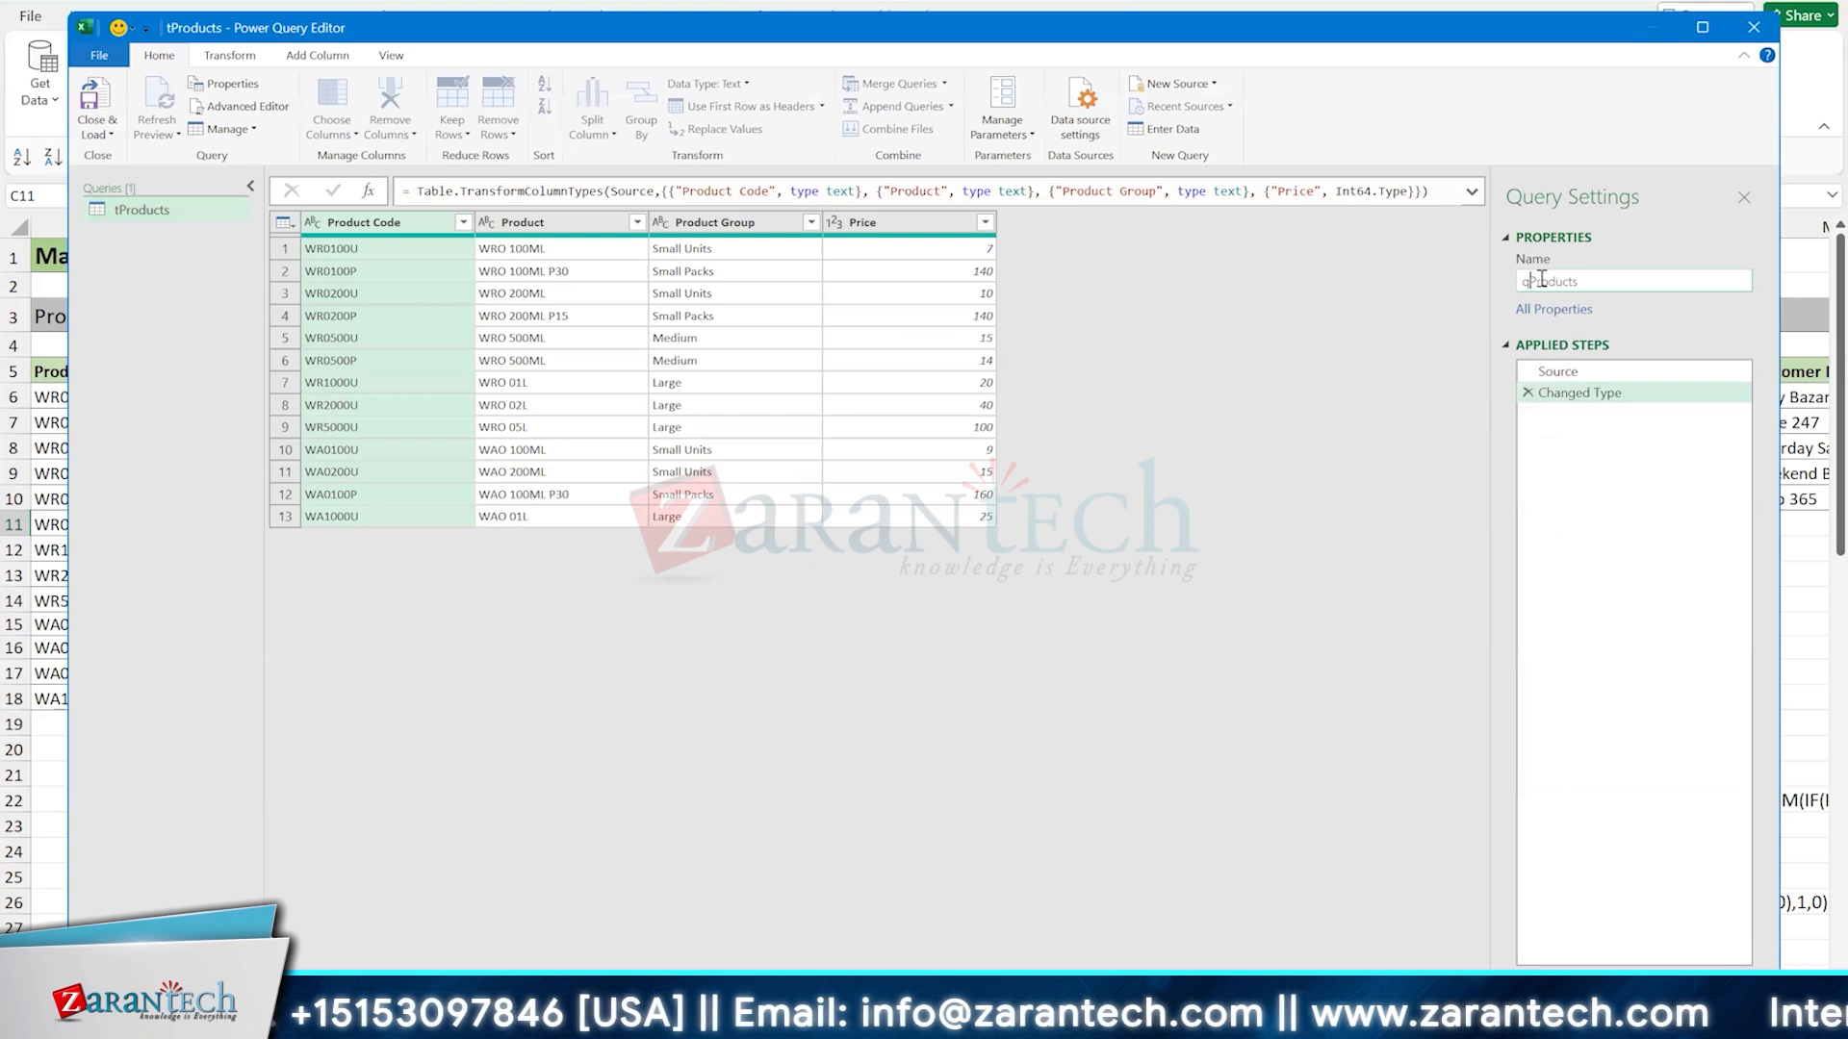
{"action": "left_click", "coordinate": [125, 244]}
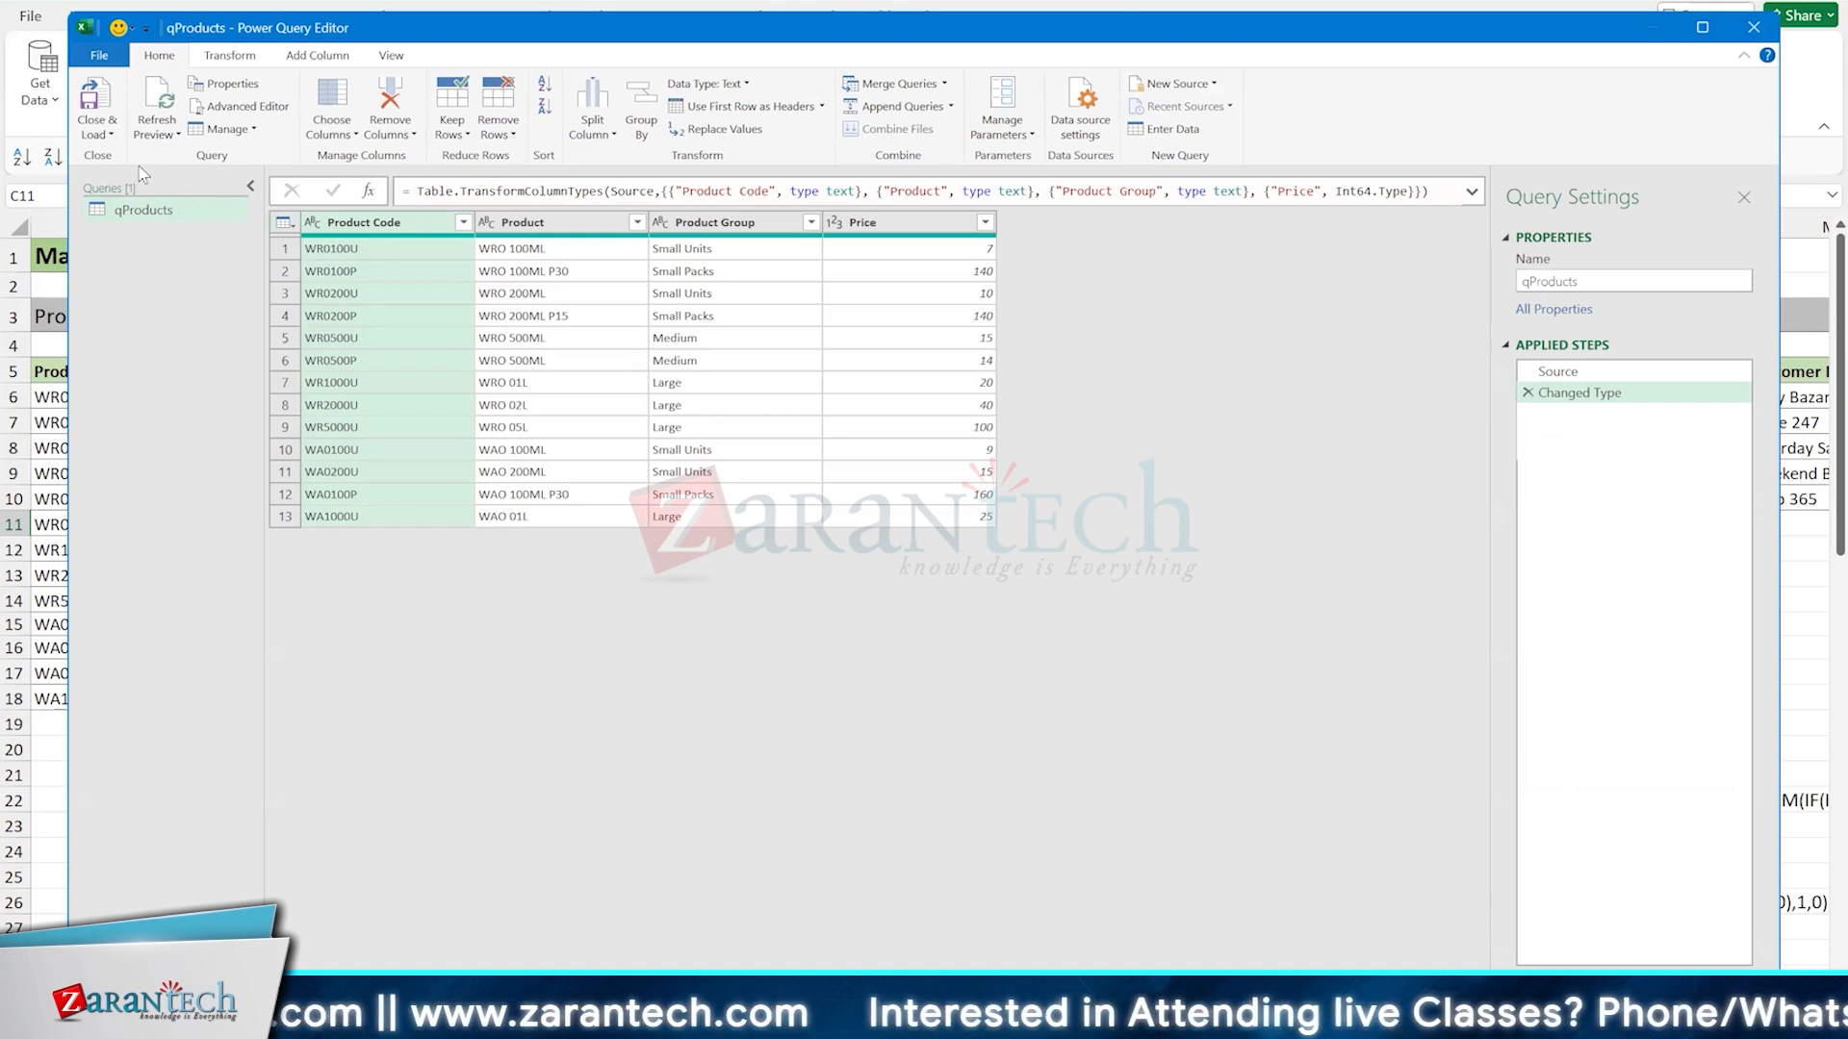
Close the editor and load the qProducts query as a connection only
{"action": "left_click", "coordinate": [109, 135]}
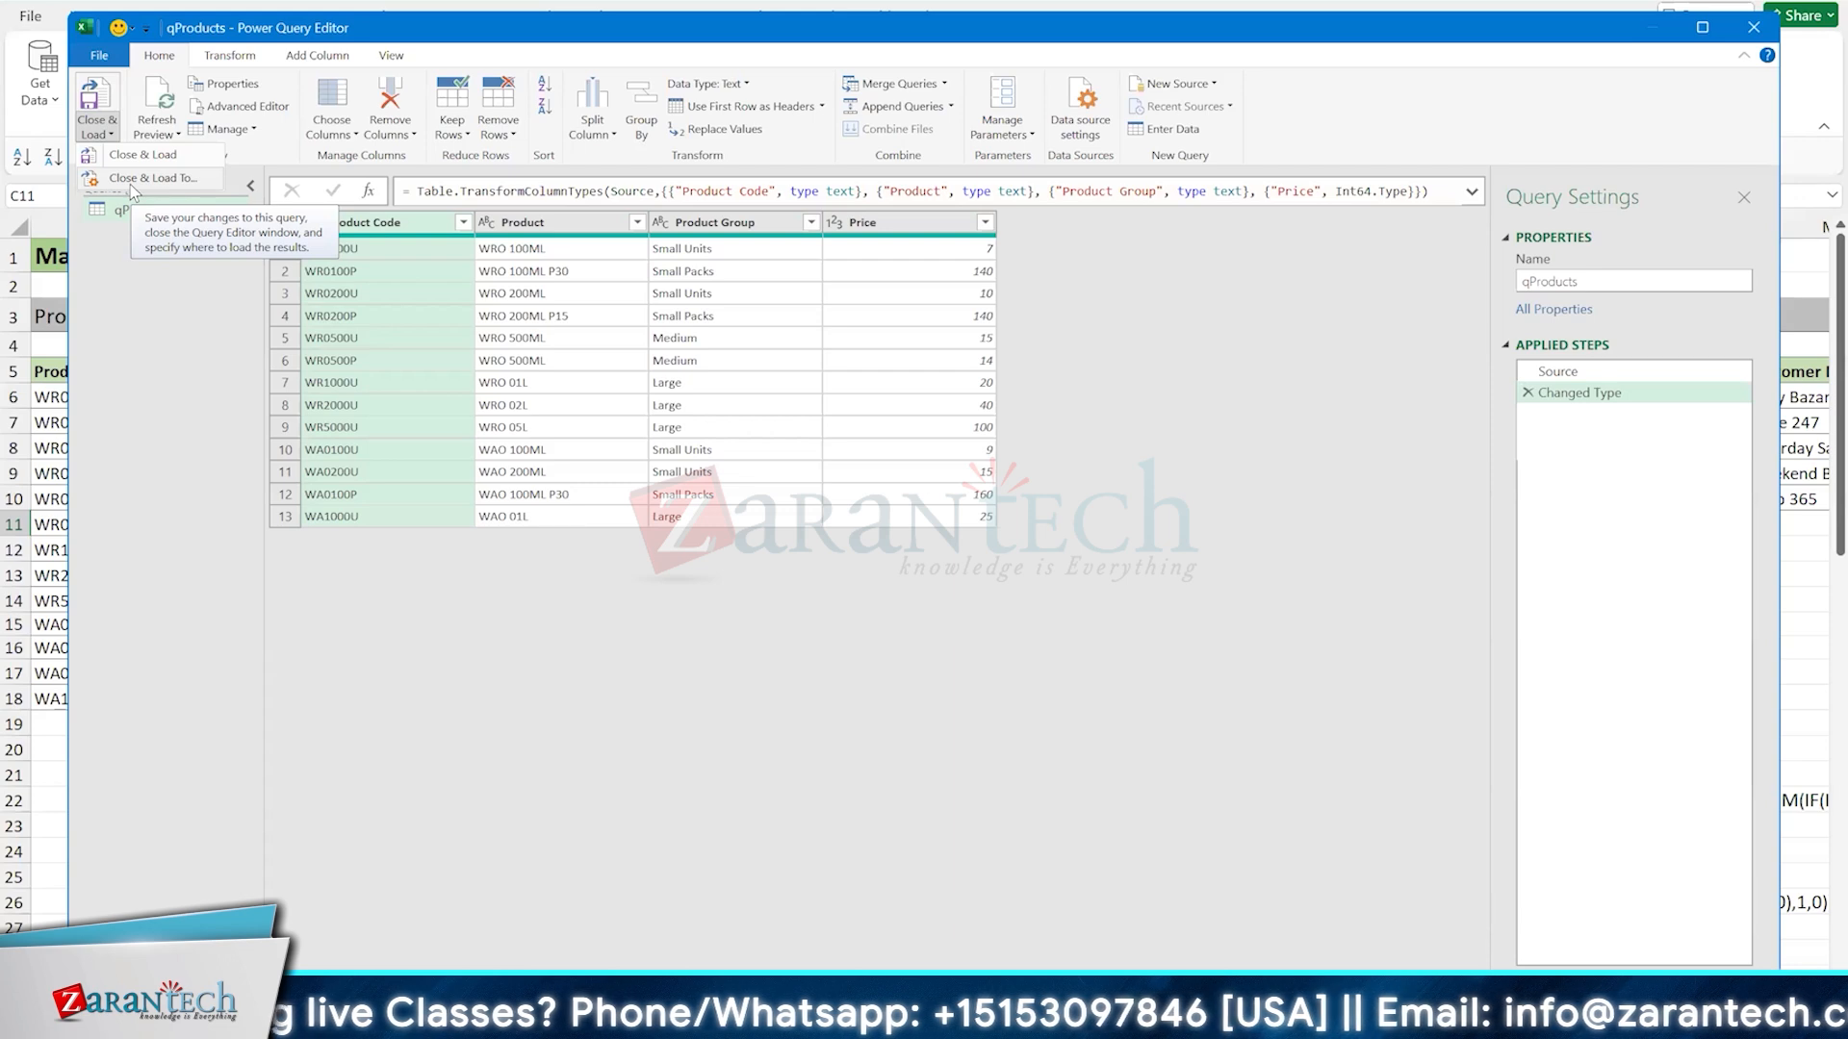
{"action": "left_click", "coordinate": [164, 182]}
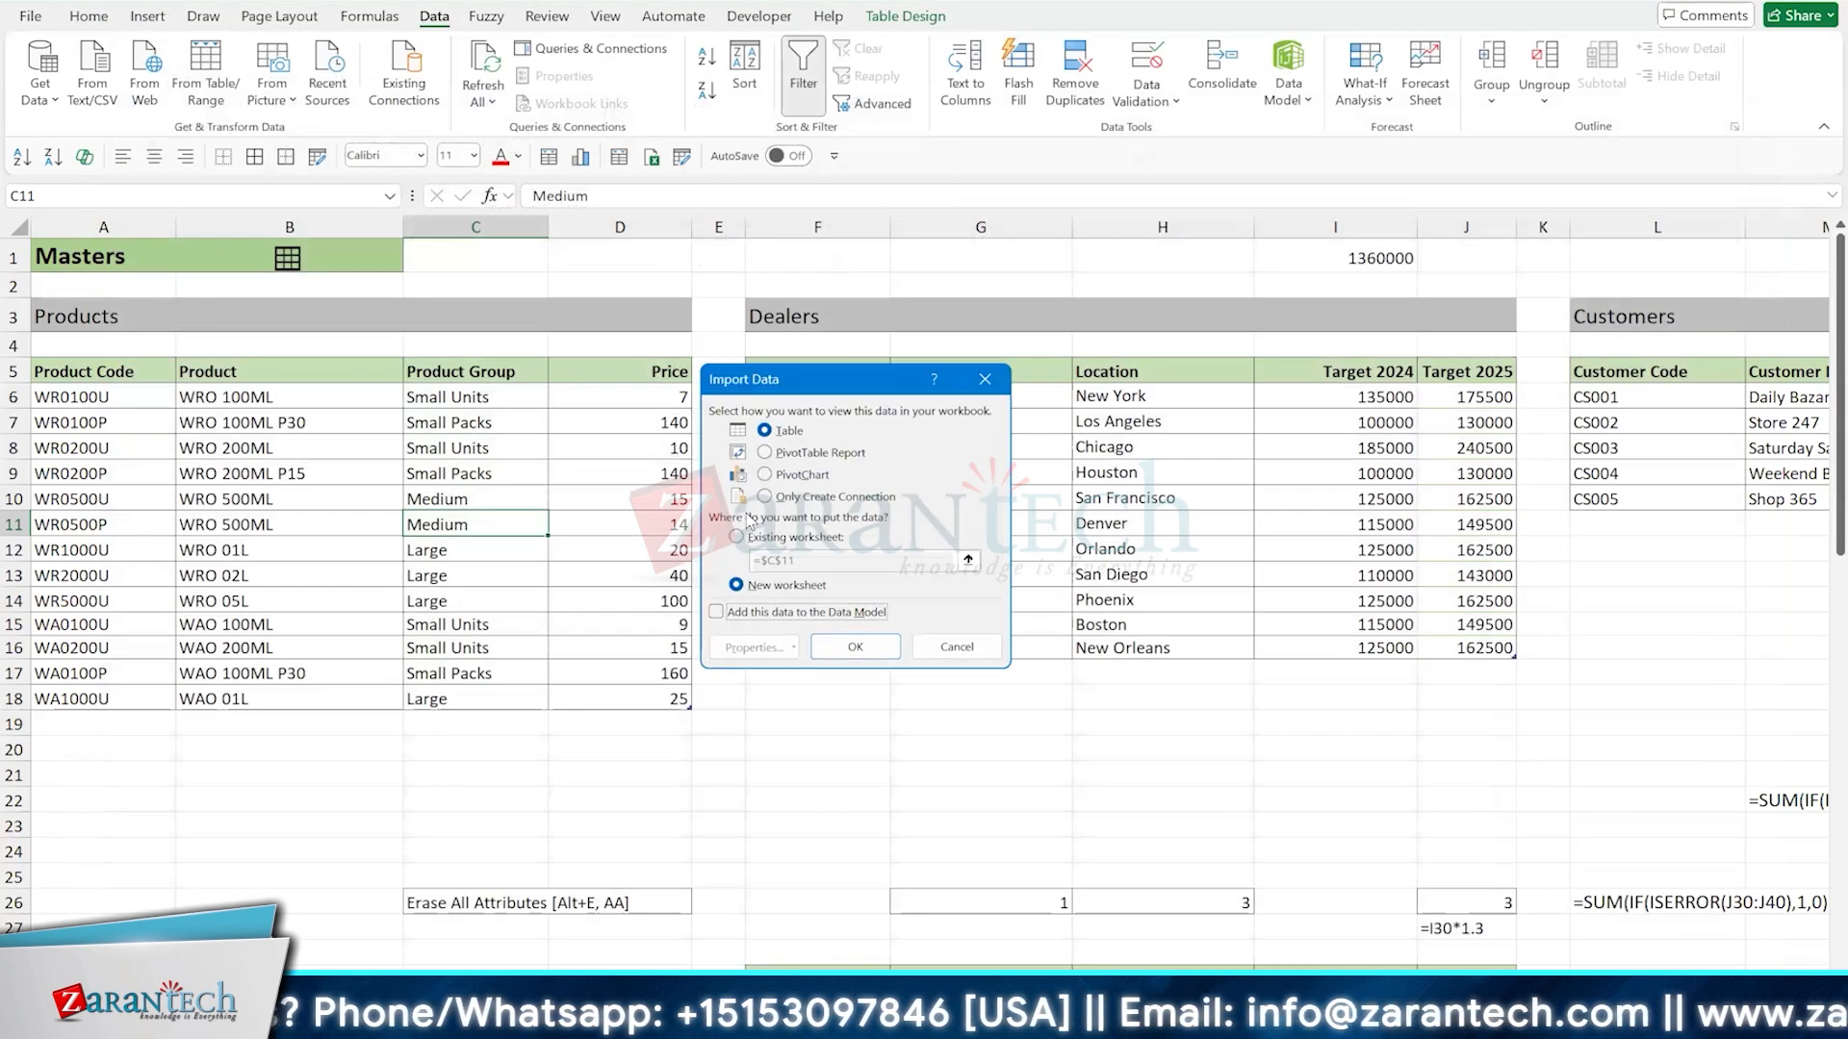
{"action": "left_click", "coordinate": [764, 497]}
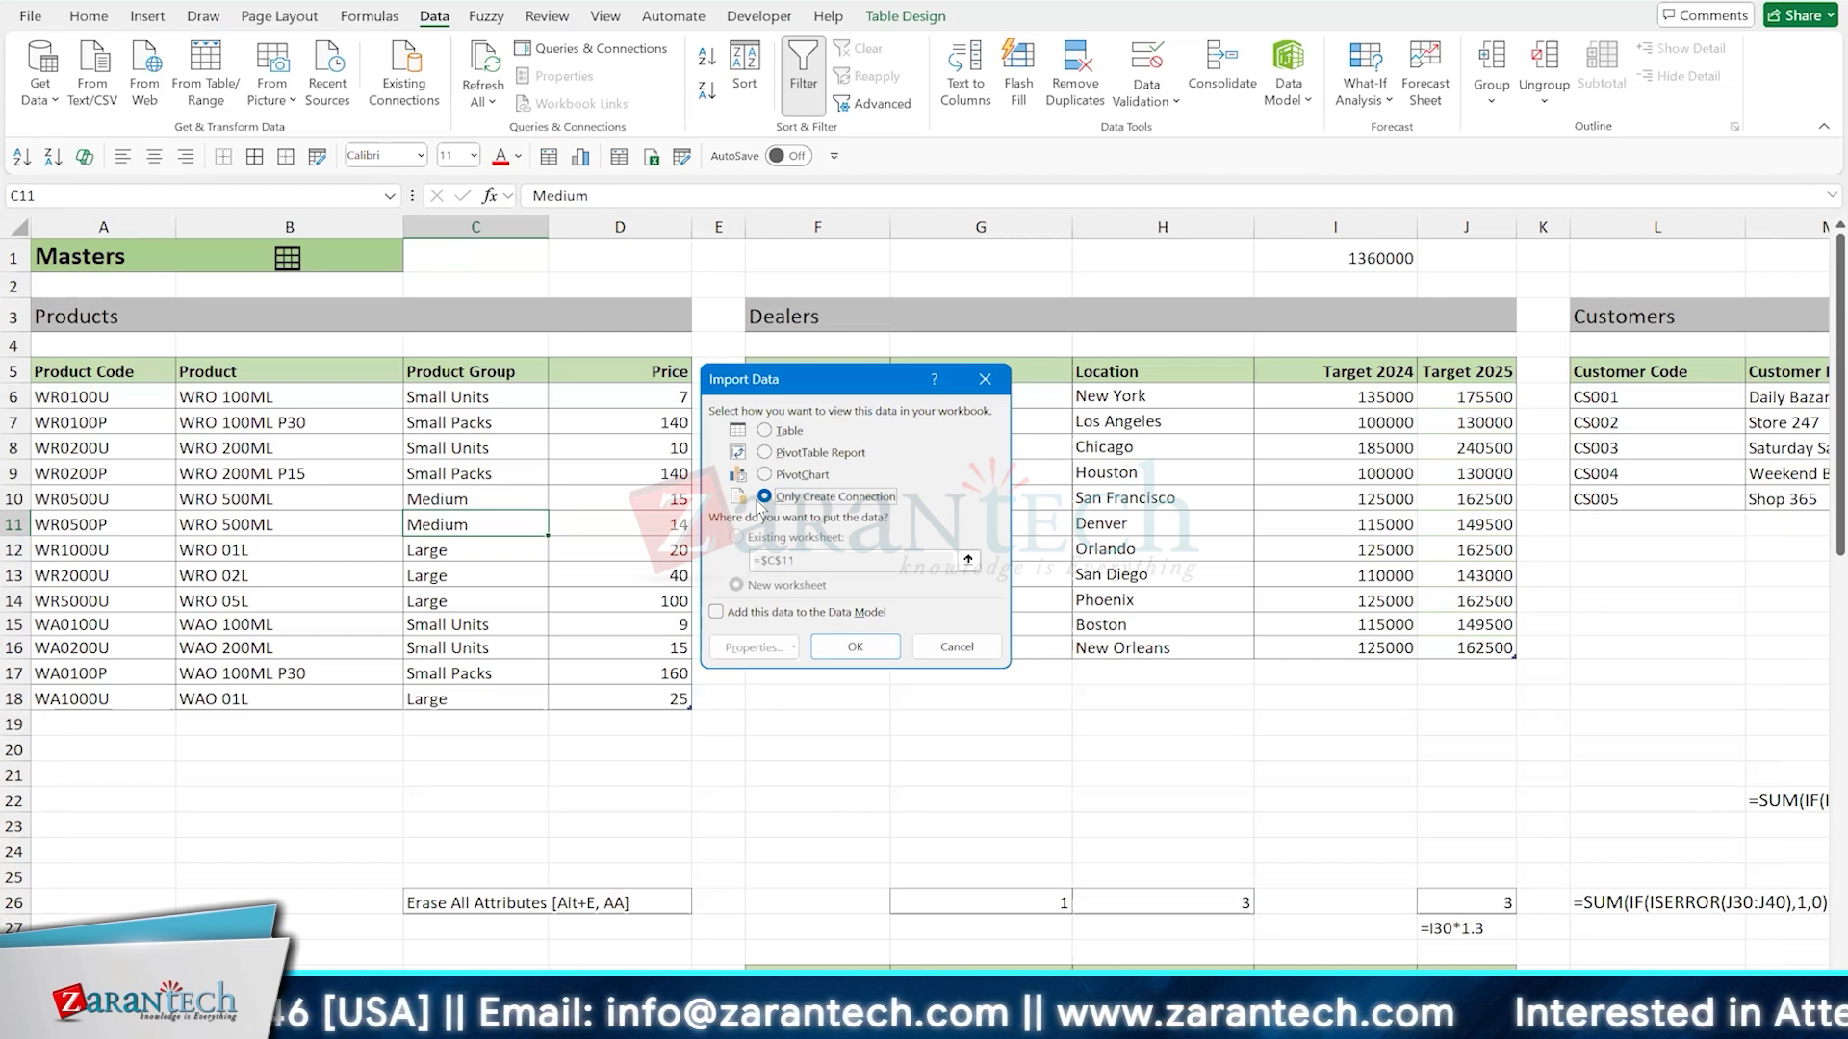
{"action": "left_click", "coordinate": [877, 653]}
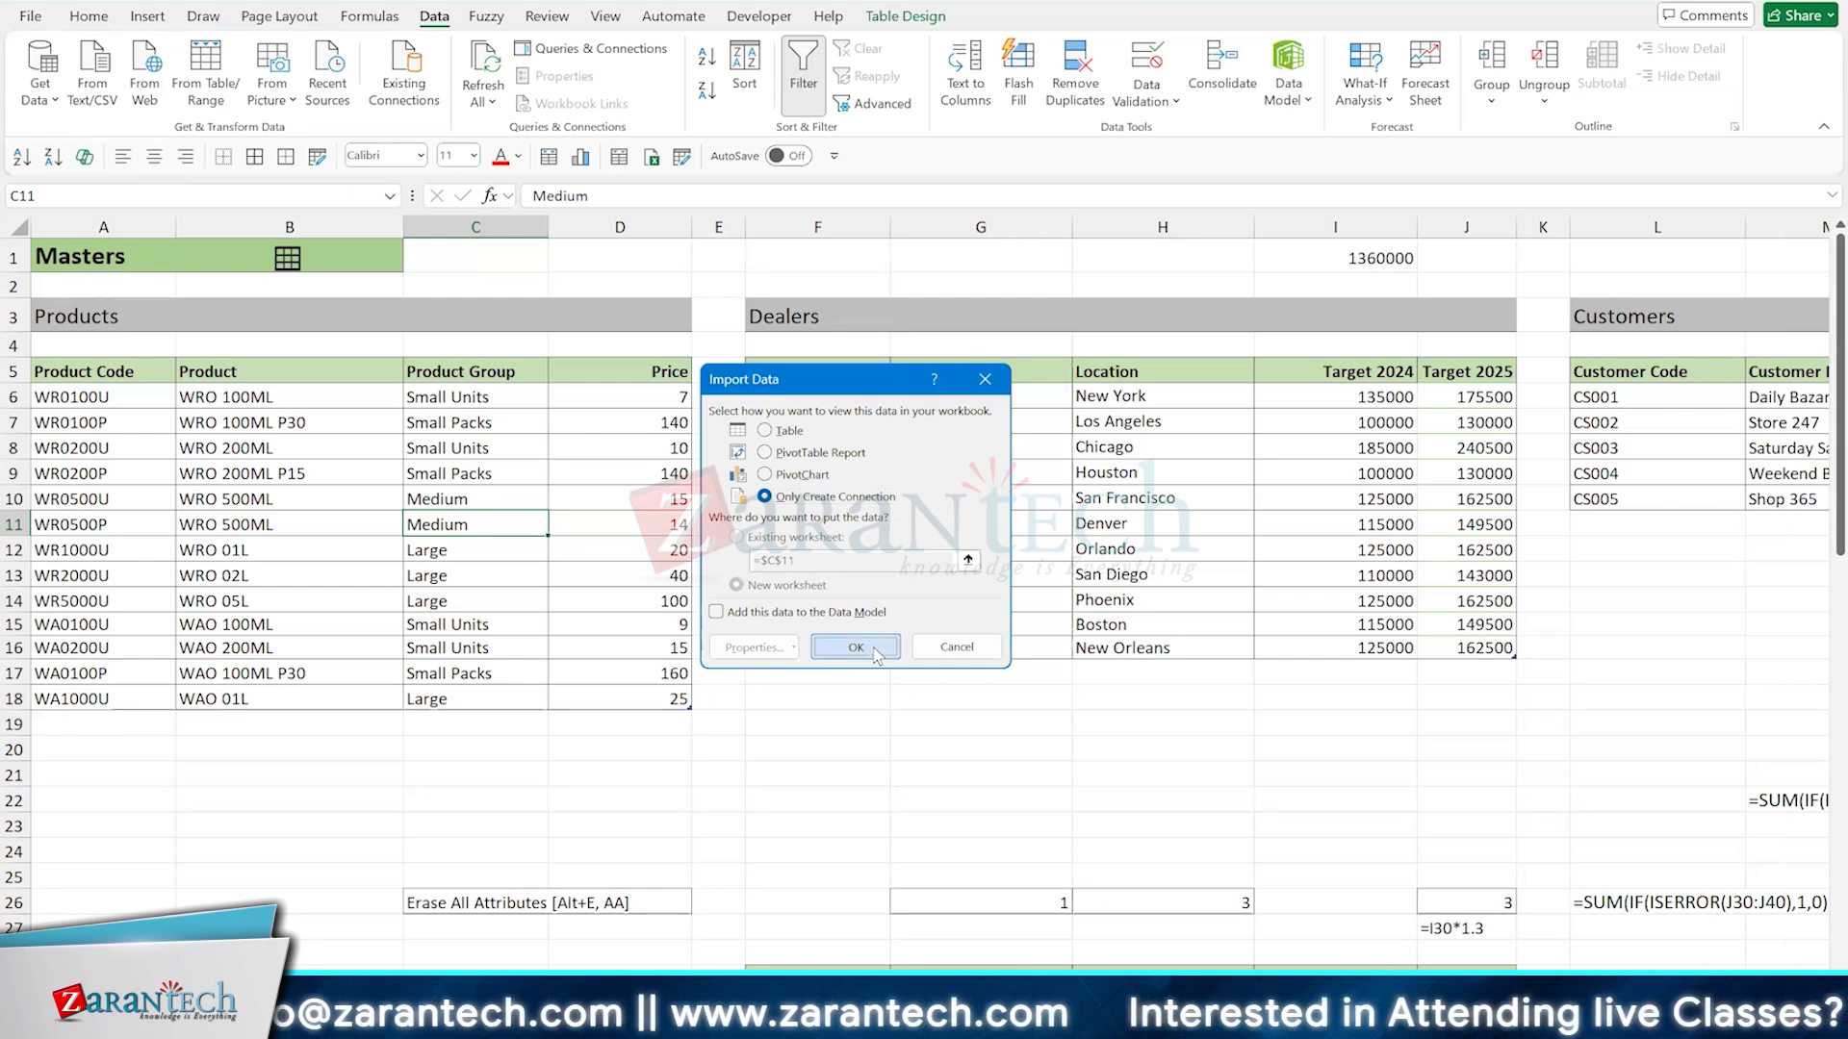
{"action": "left_click", "coordinate": [876, 653]}
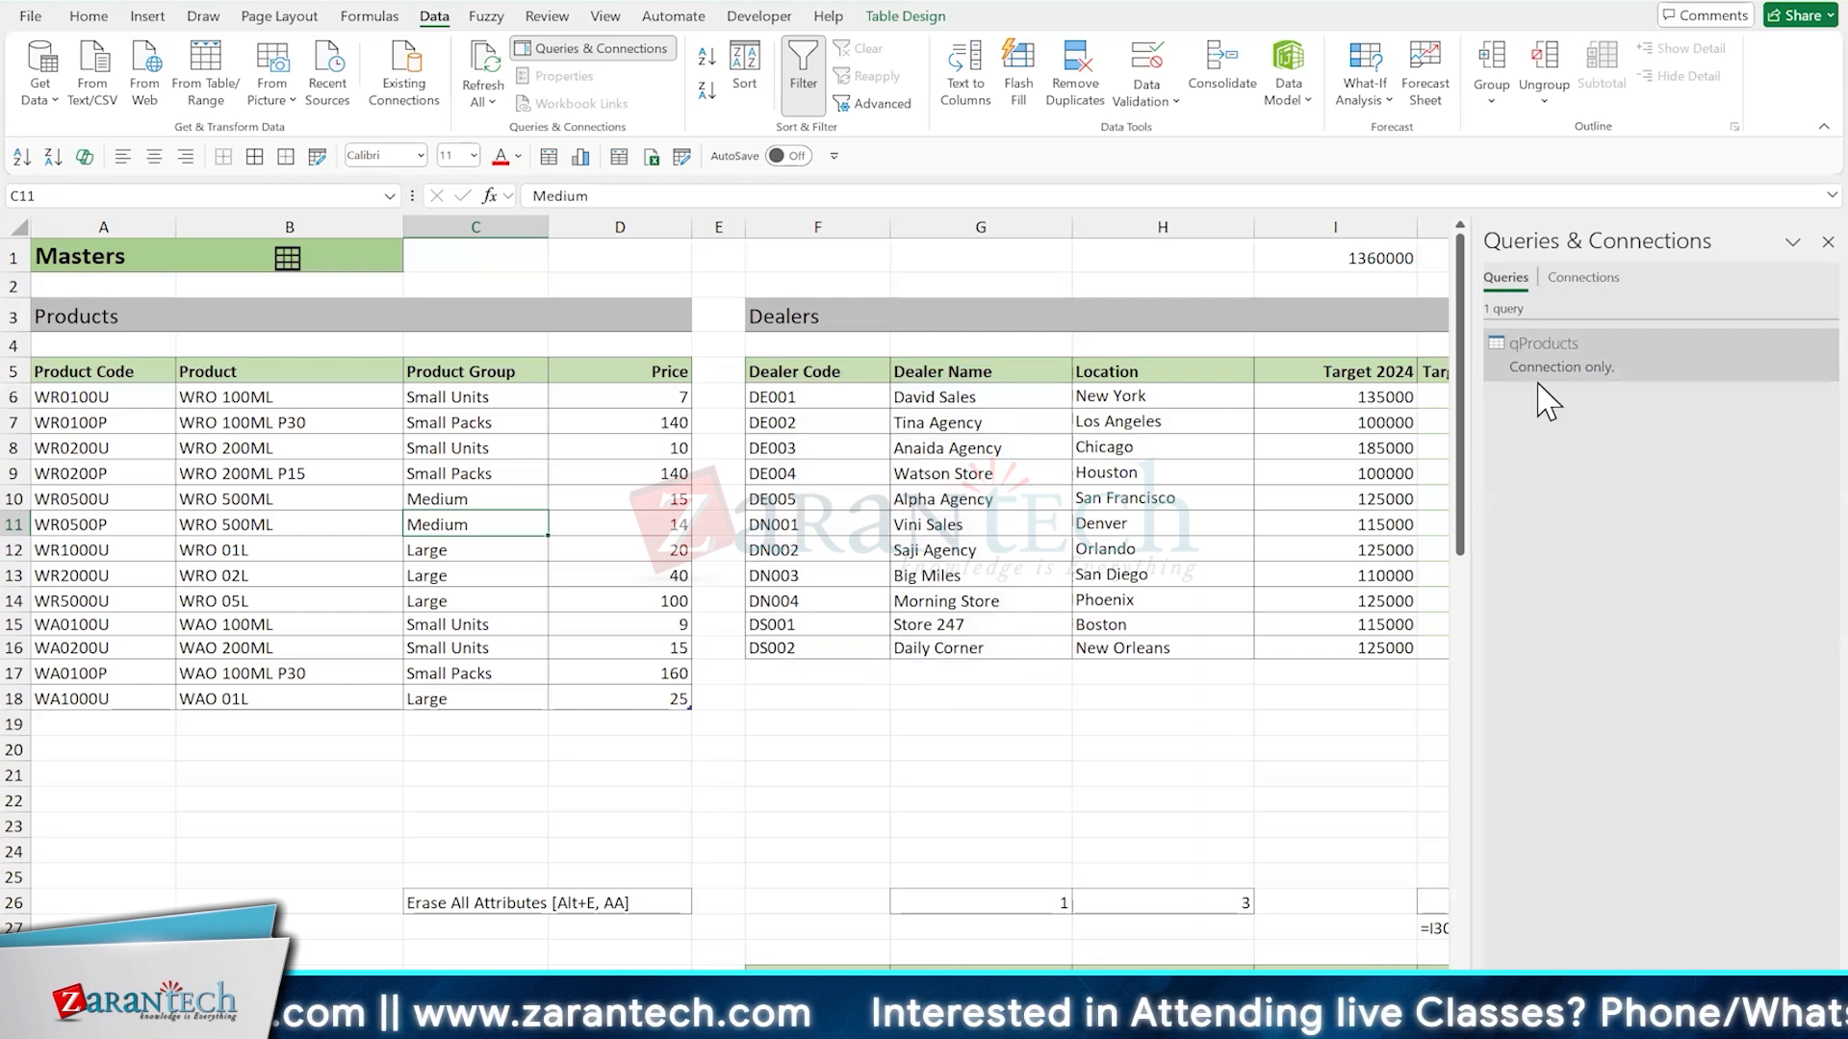
Load the Data 2021 - 2023 table from the Power Query Support sheet into the Power Query Editor
{"action": "left_click", "coordinate": [465, 445]}
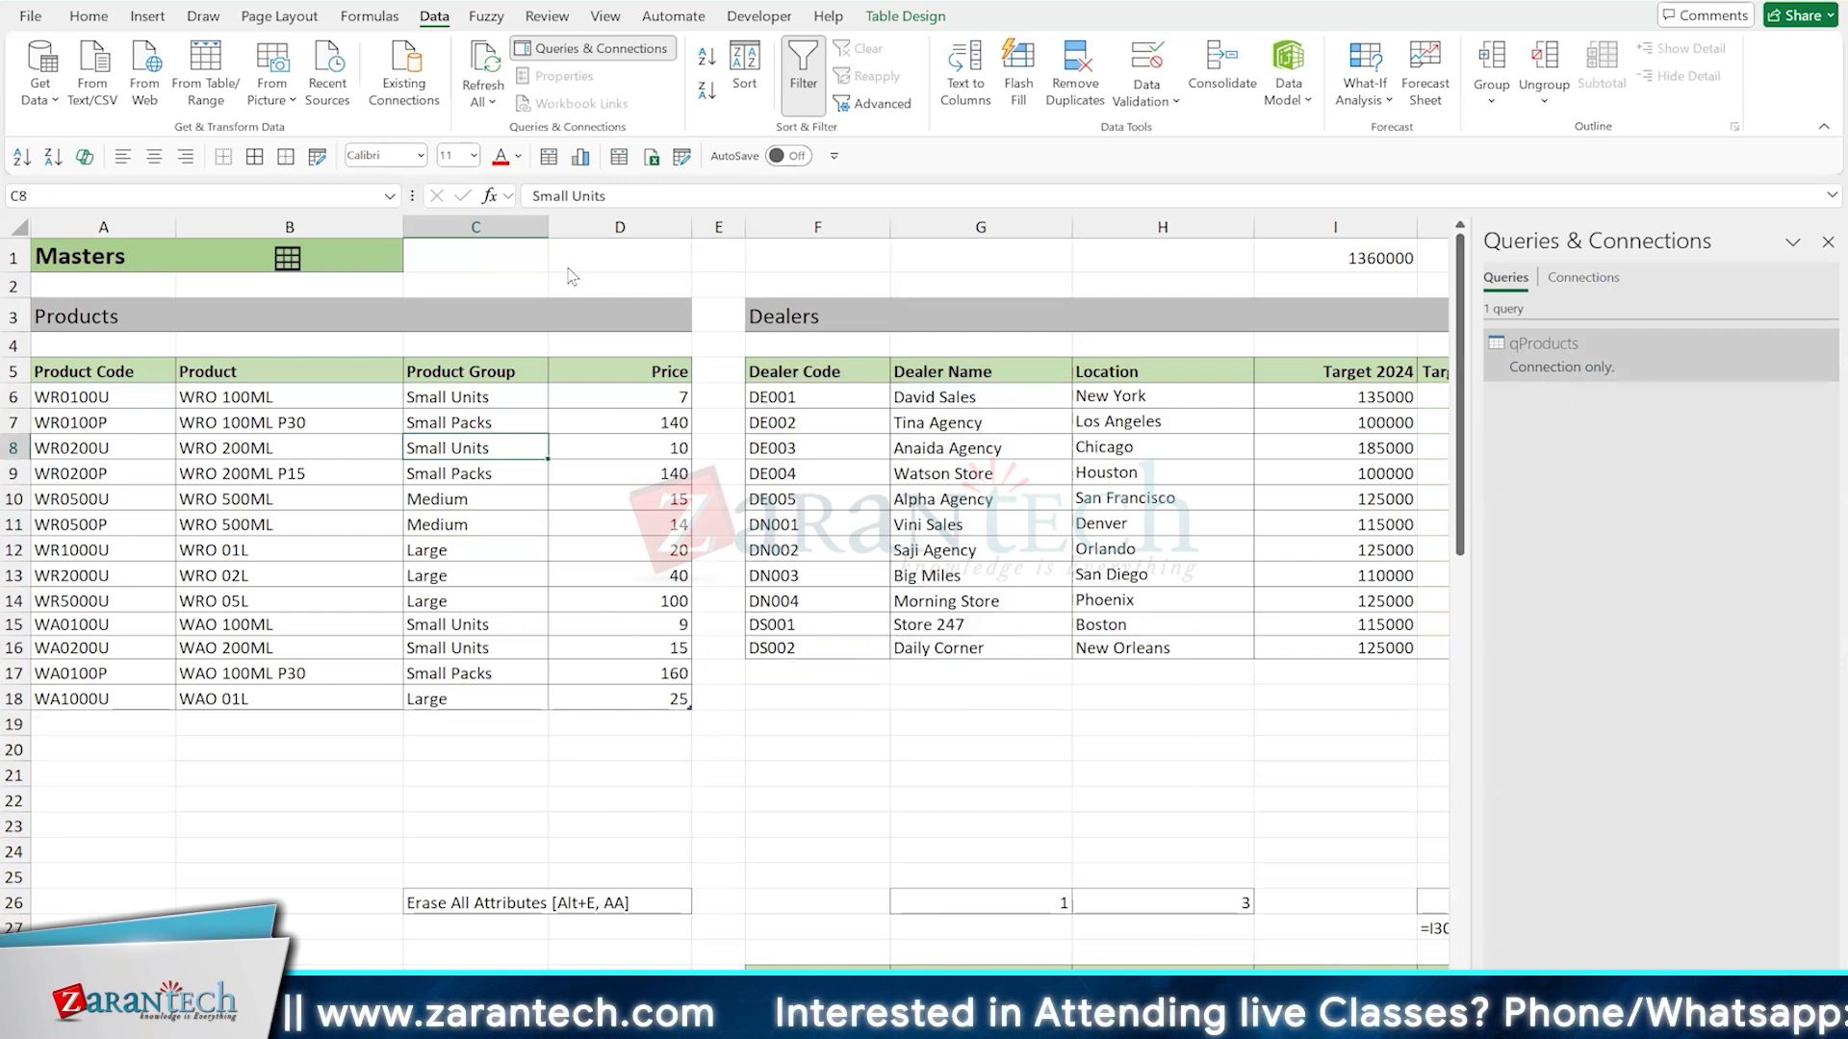
{"action": "left_click", "coordinate": [900, 19]}
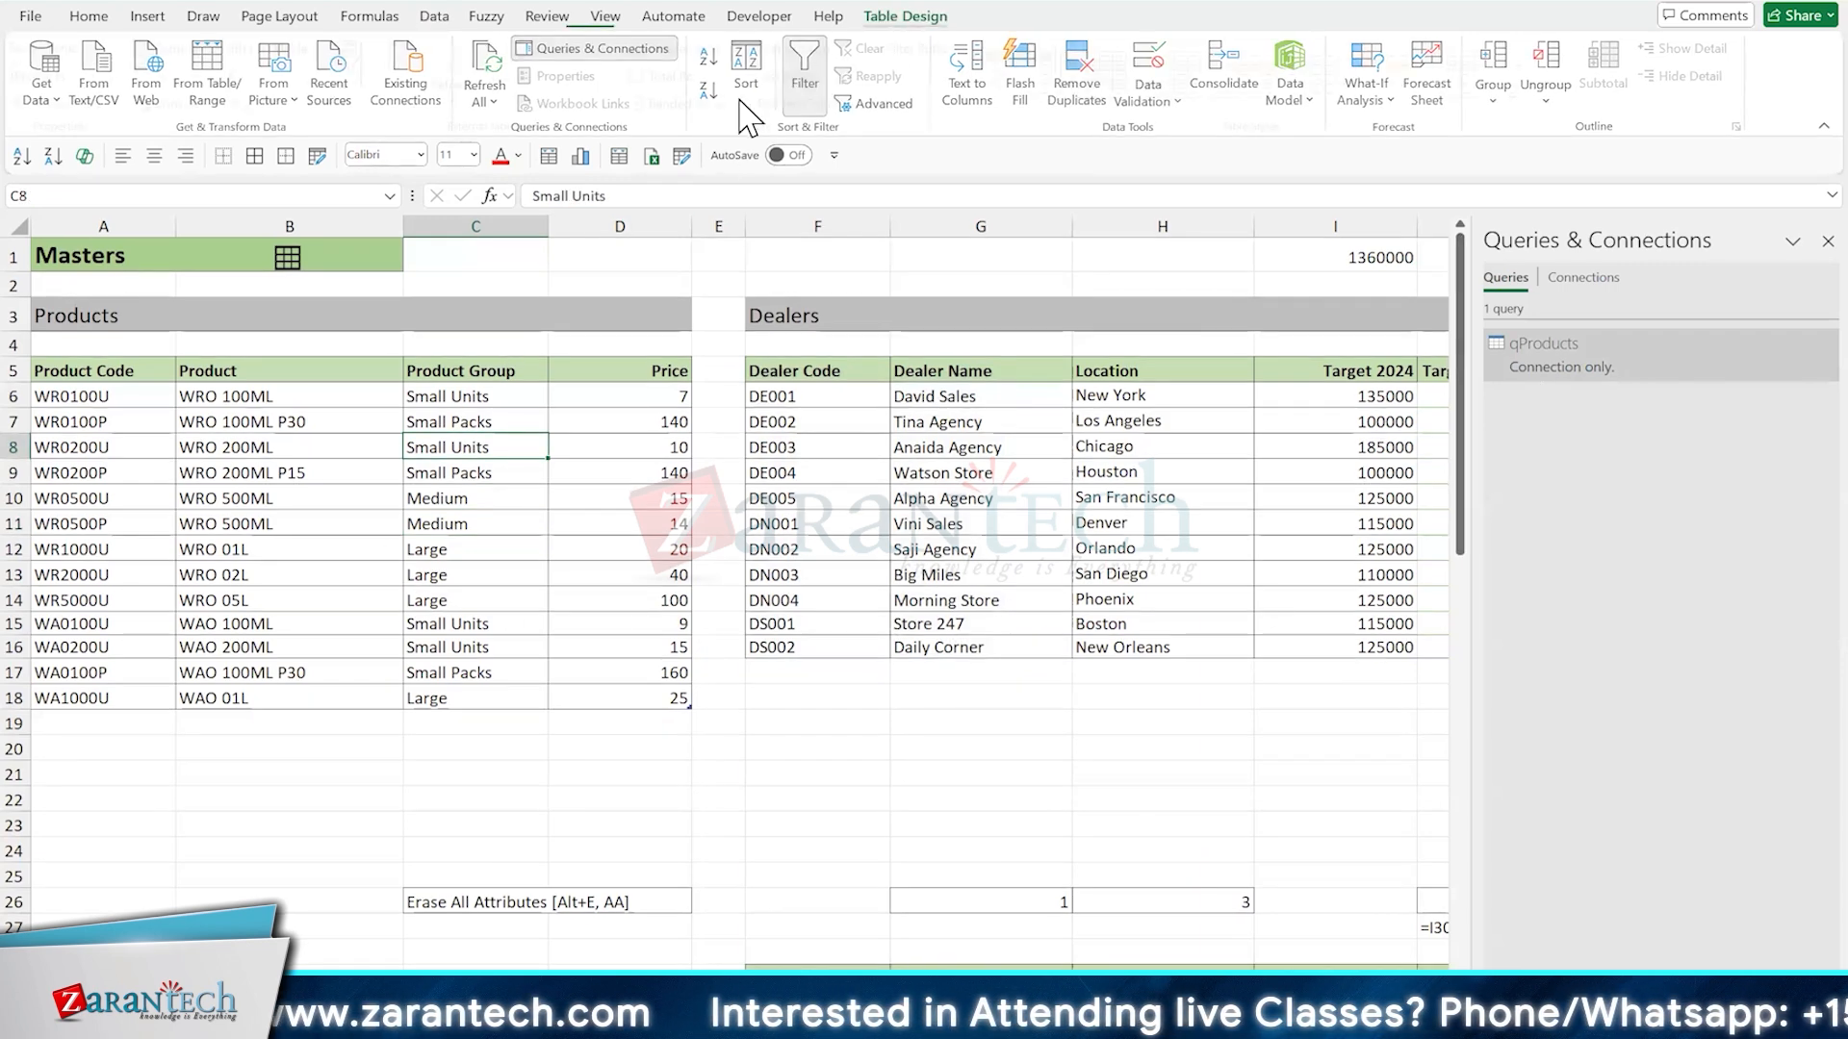
{"action": "left_click", "coordinate": [423, 554]}
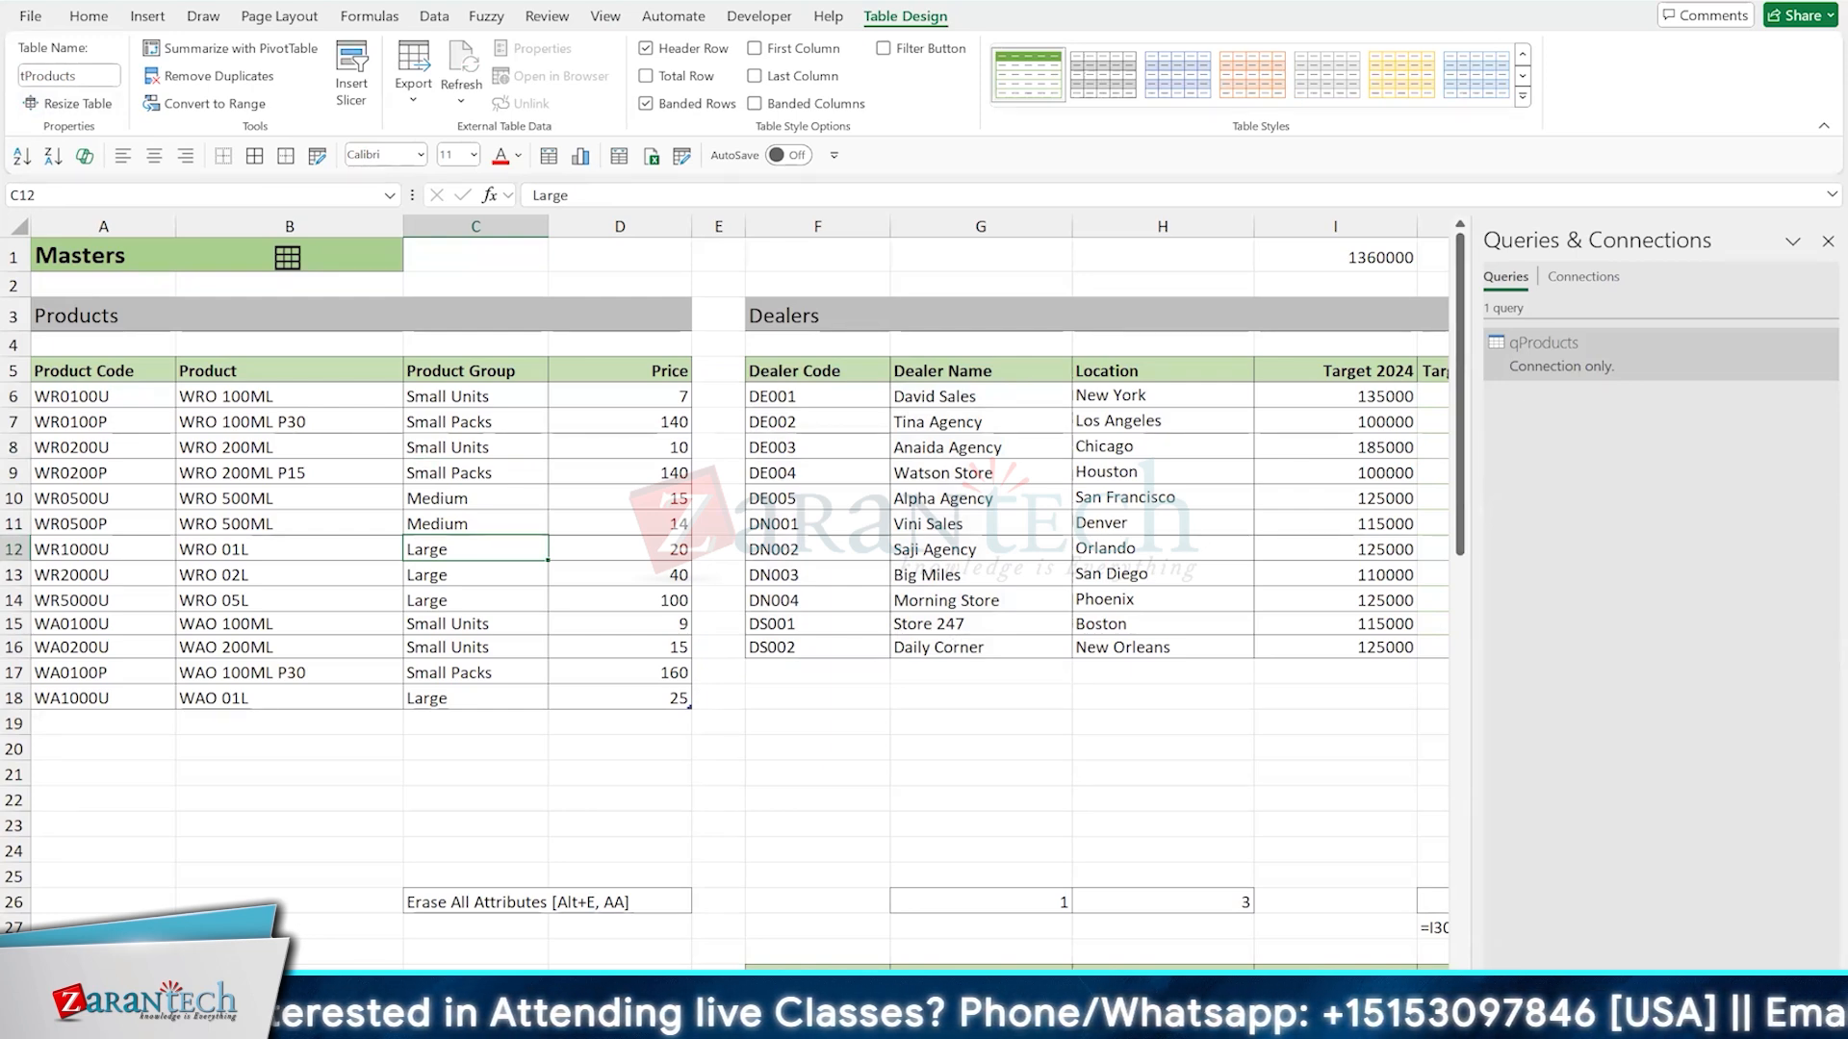
{"action": "left_click", "coordinate": [577, 997]}
{"action": "left_click", "coordinate": [649, 417]}
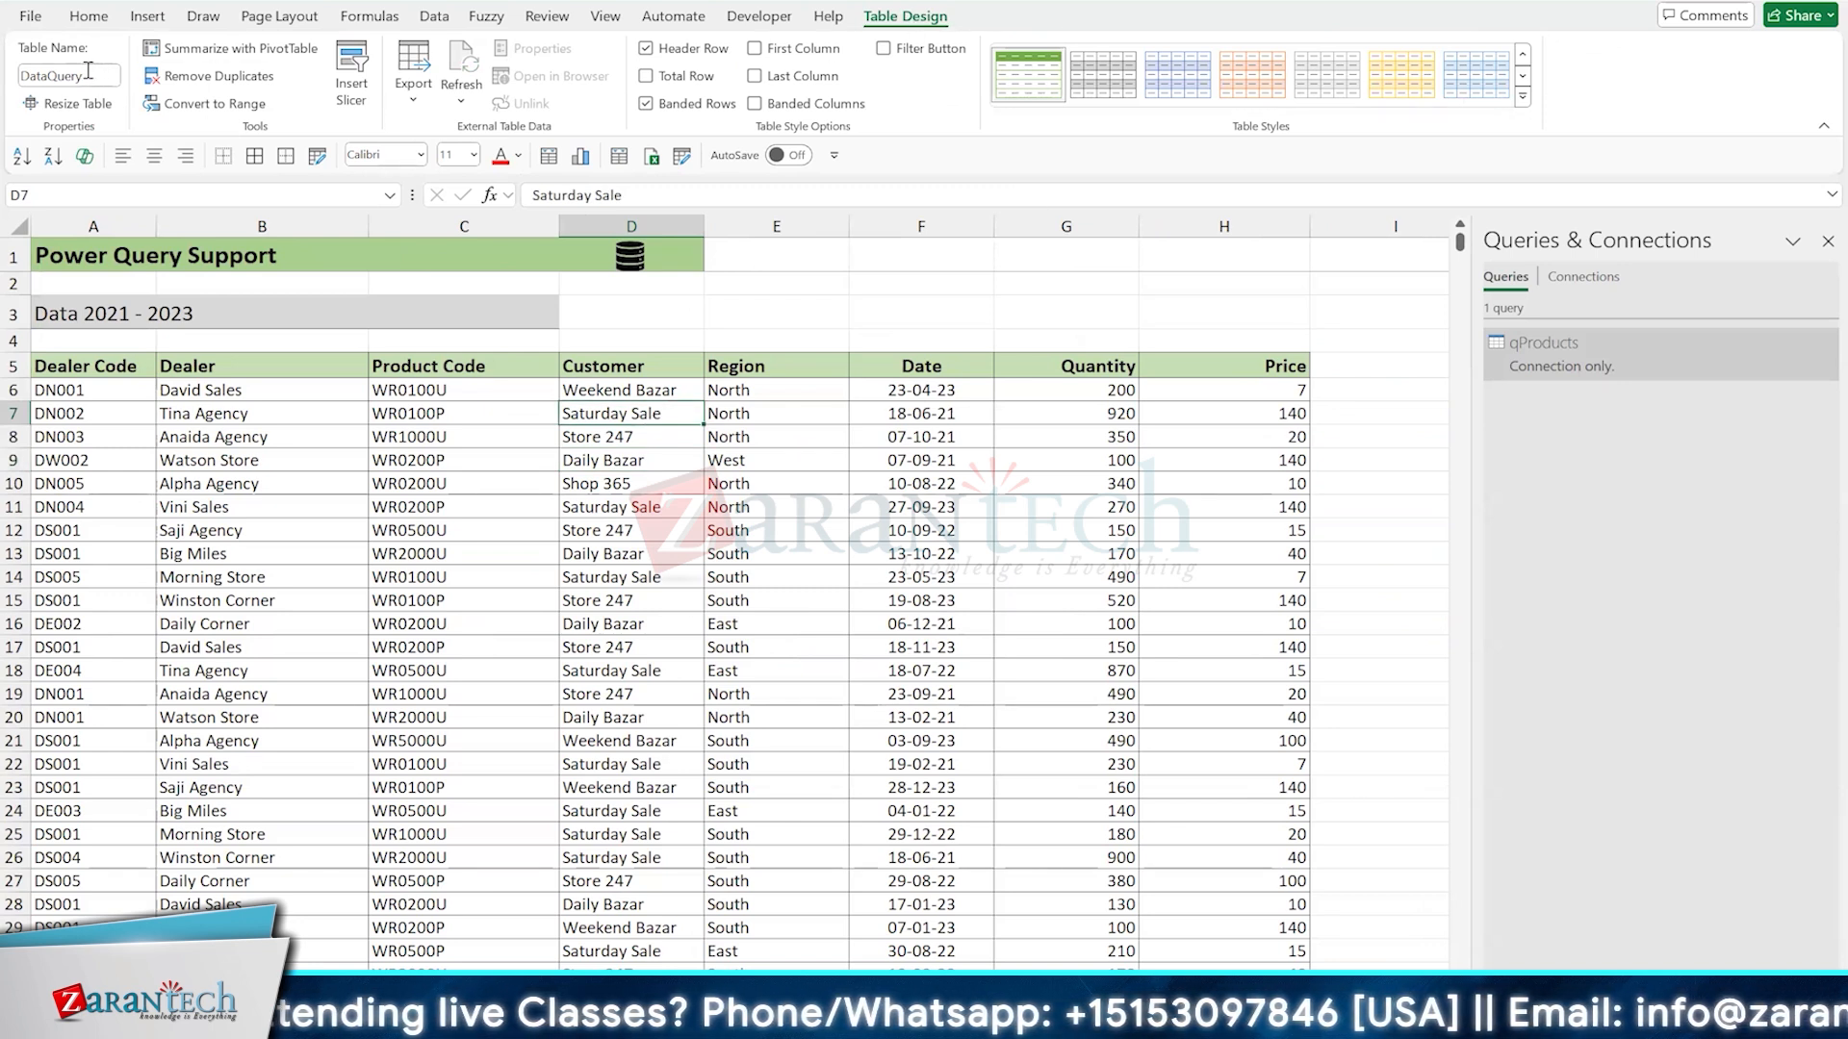
{"action": "left_click", "coordinate": [653, 532]}
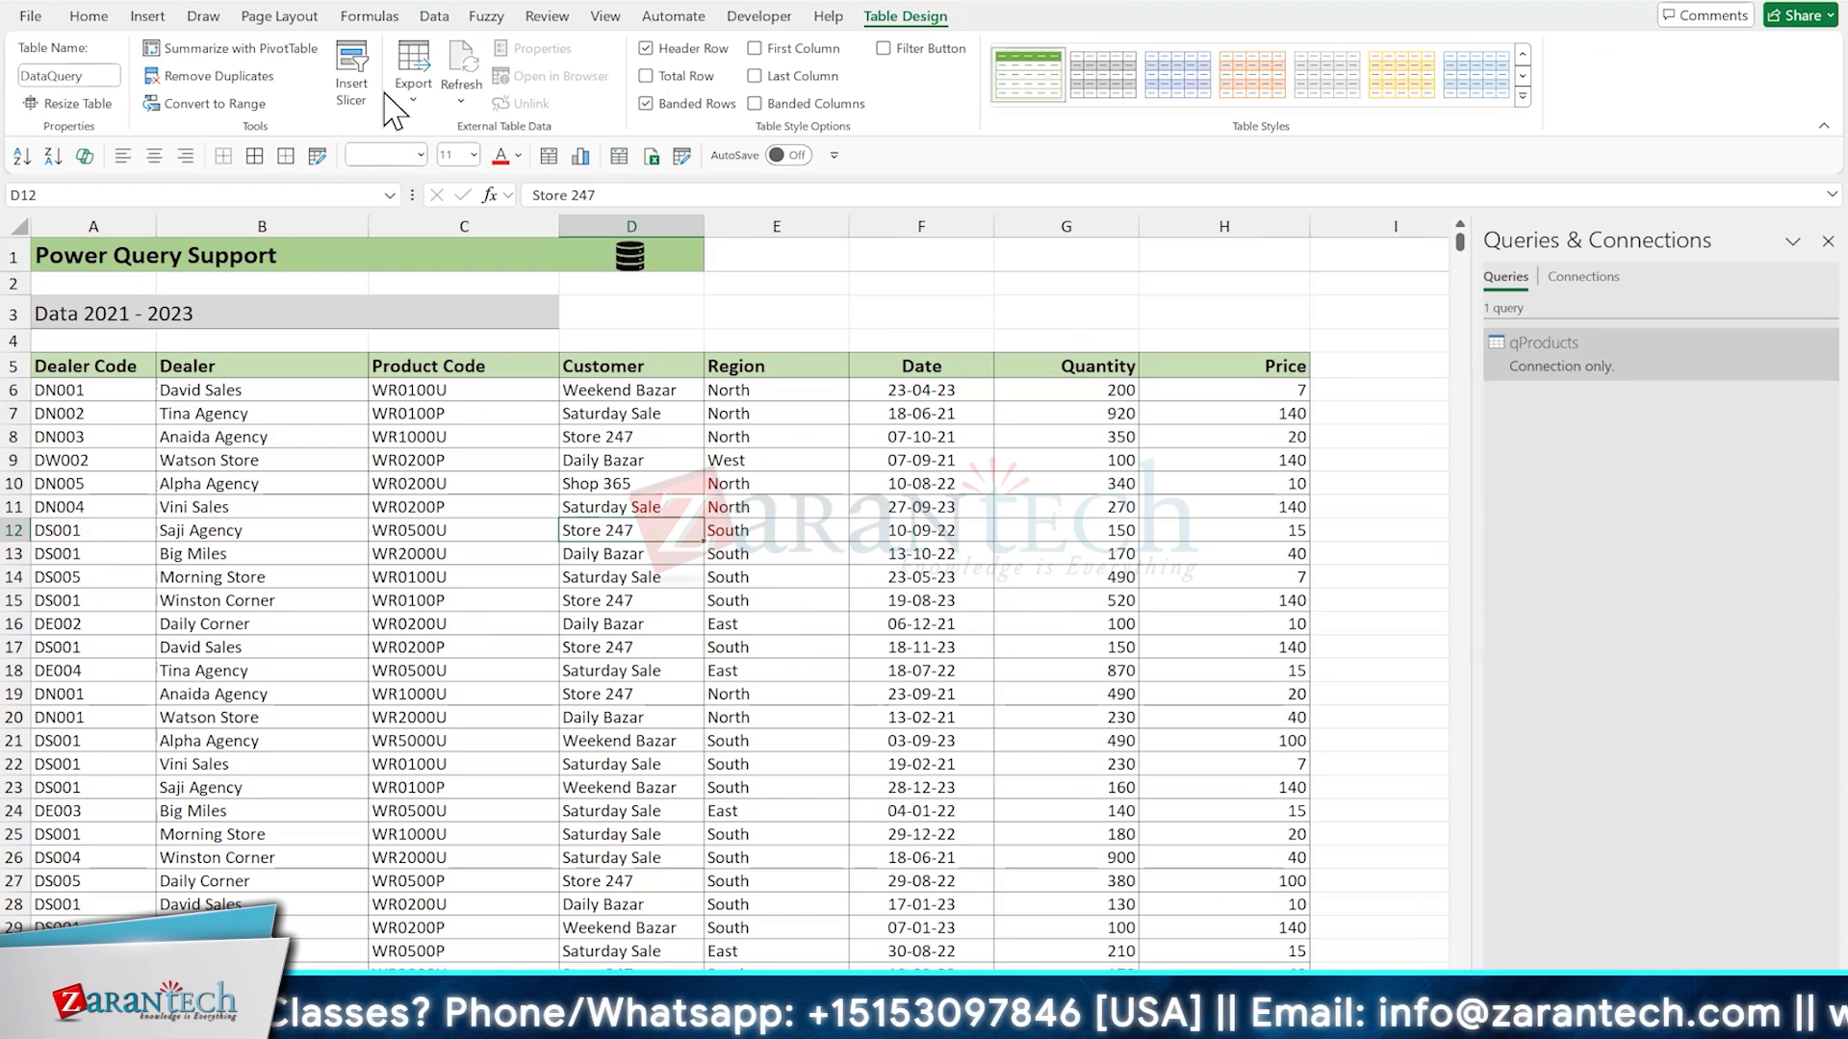
{"action": "left_click", "coordinate": [434, 16]}
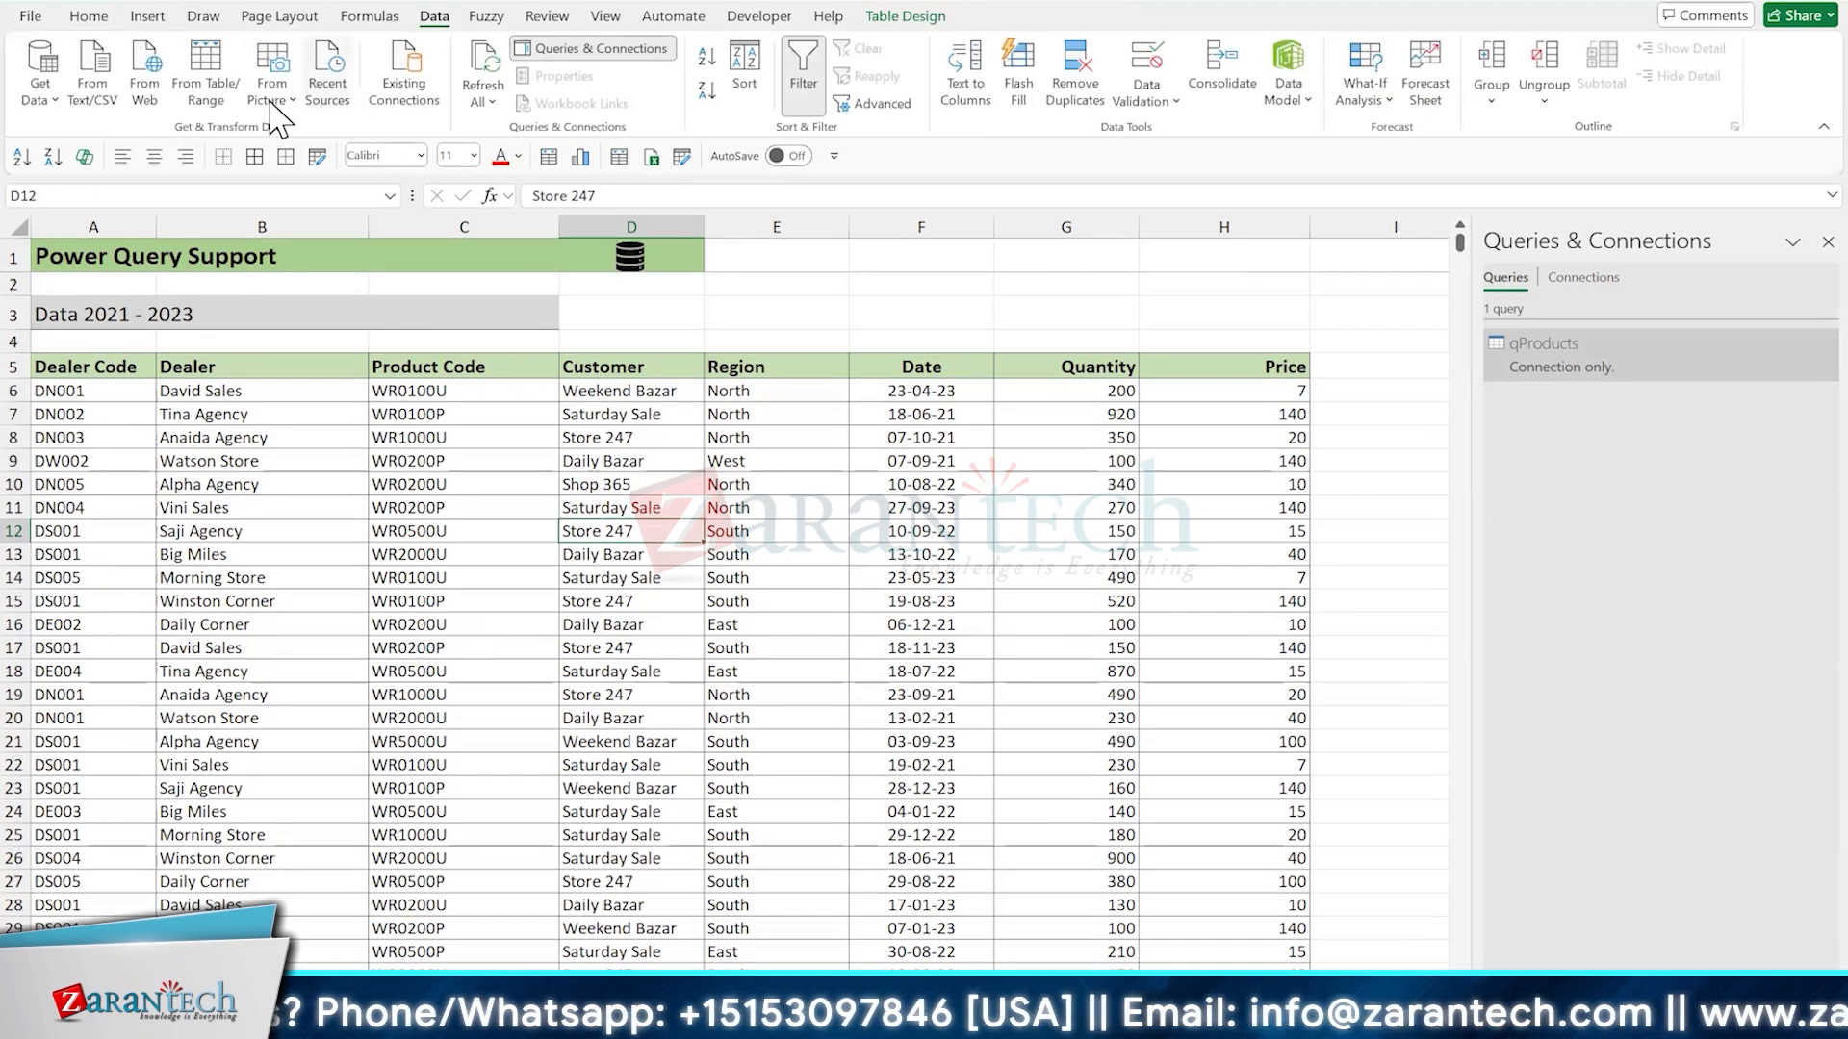
{"action": "left_click", "coordinate": [215, 97]}
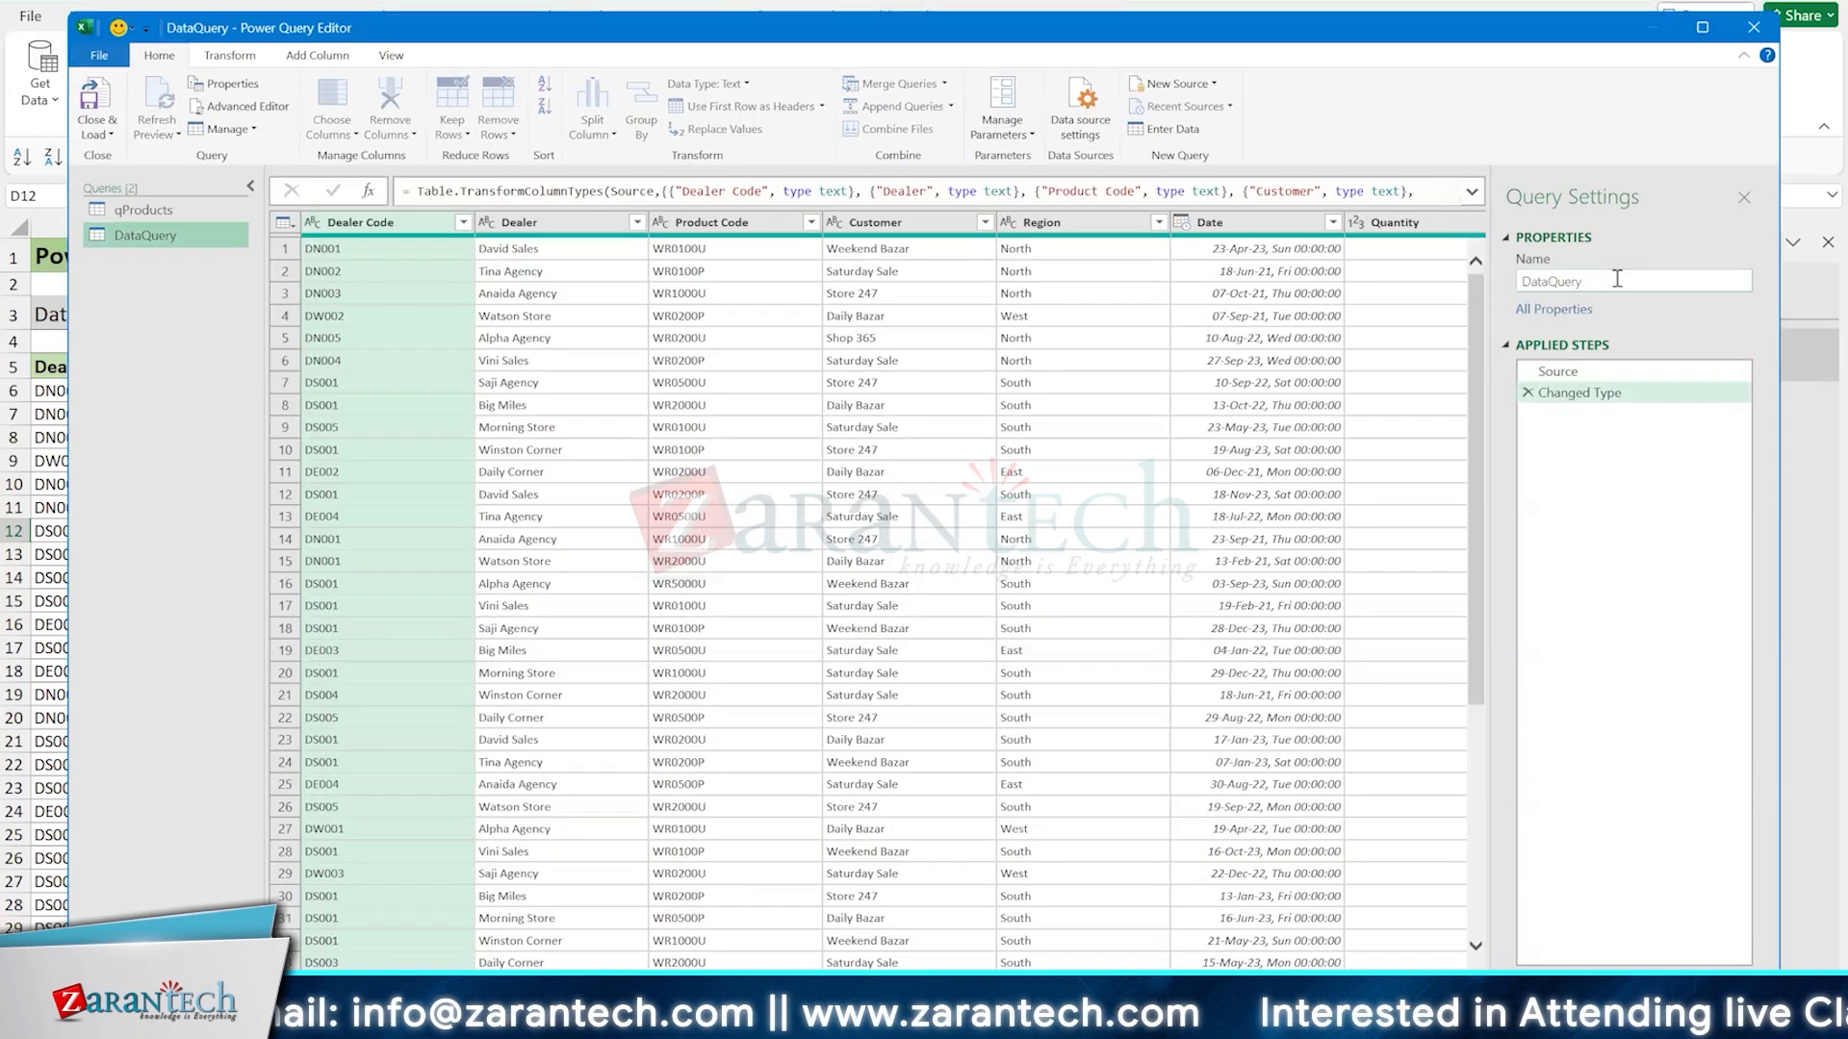
Rename the DataQuery query as qData
{"action": "left_click", "coordinate": [1616, 278]}
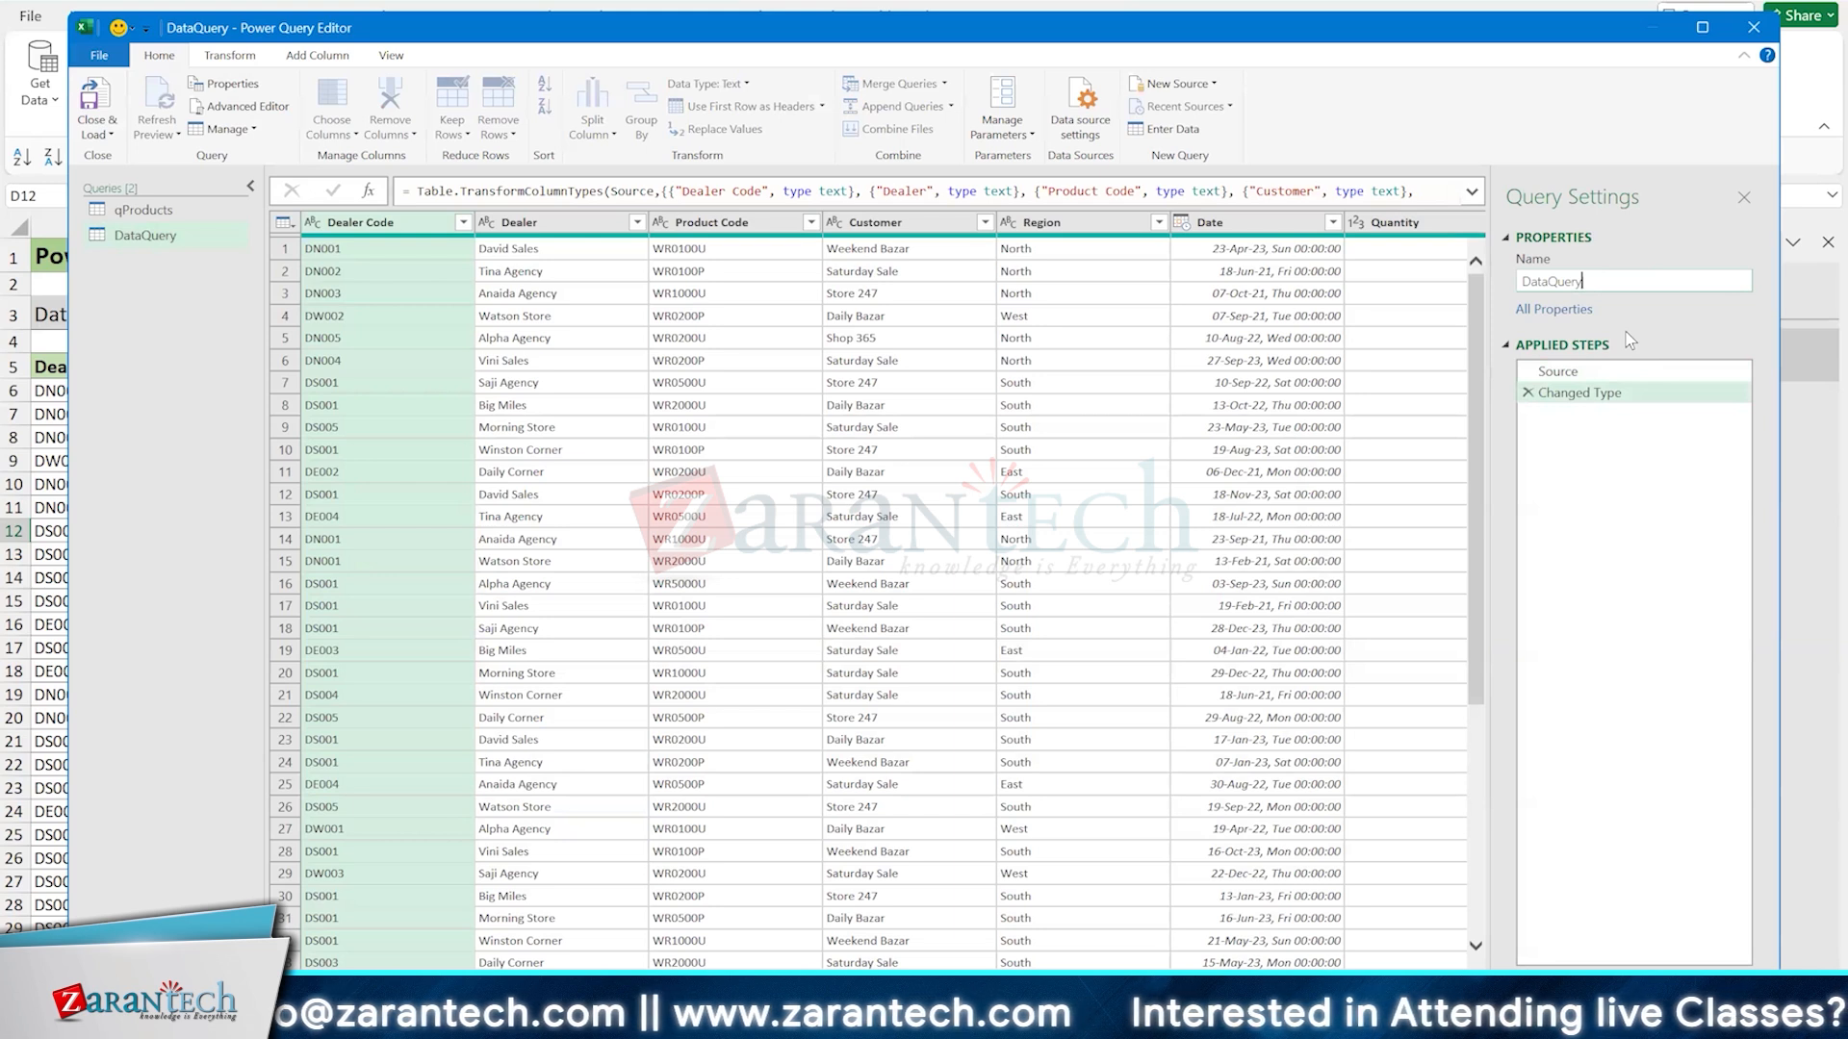
{"action": "key", "text": "BackSpace"}
{"action": "key", "text": "BackSpace"}
{"action": "key", "text": "BackSpace"}
{"action": "key", "text": "BackSpace"}
{"action": "key", "text": "BackSpace"}
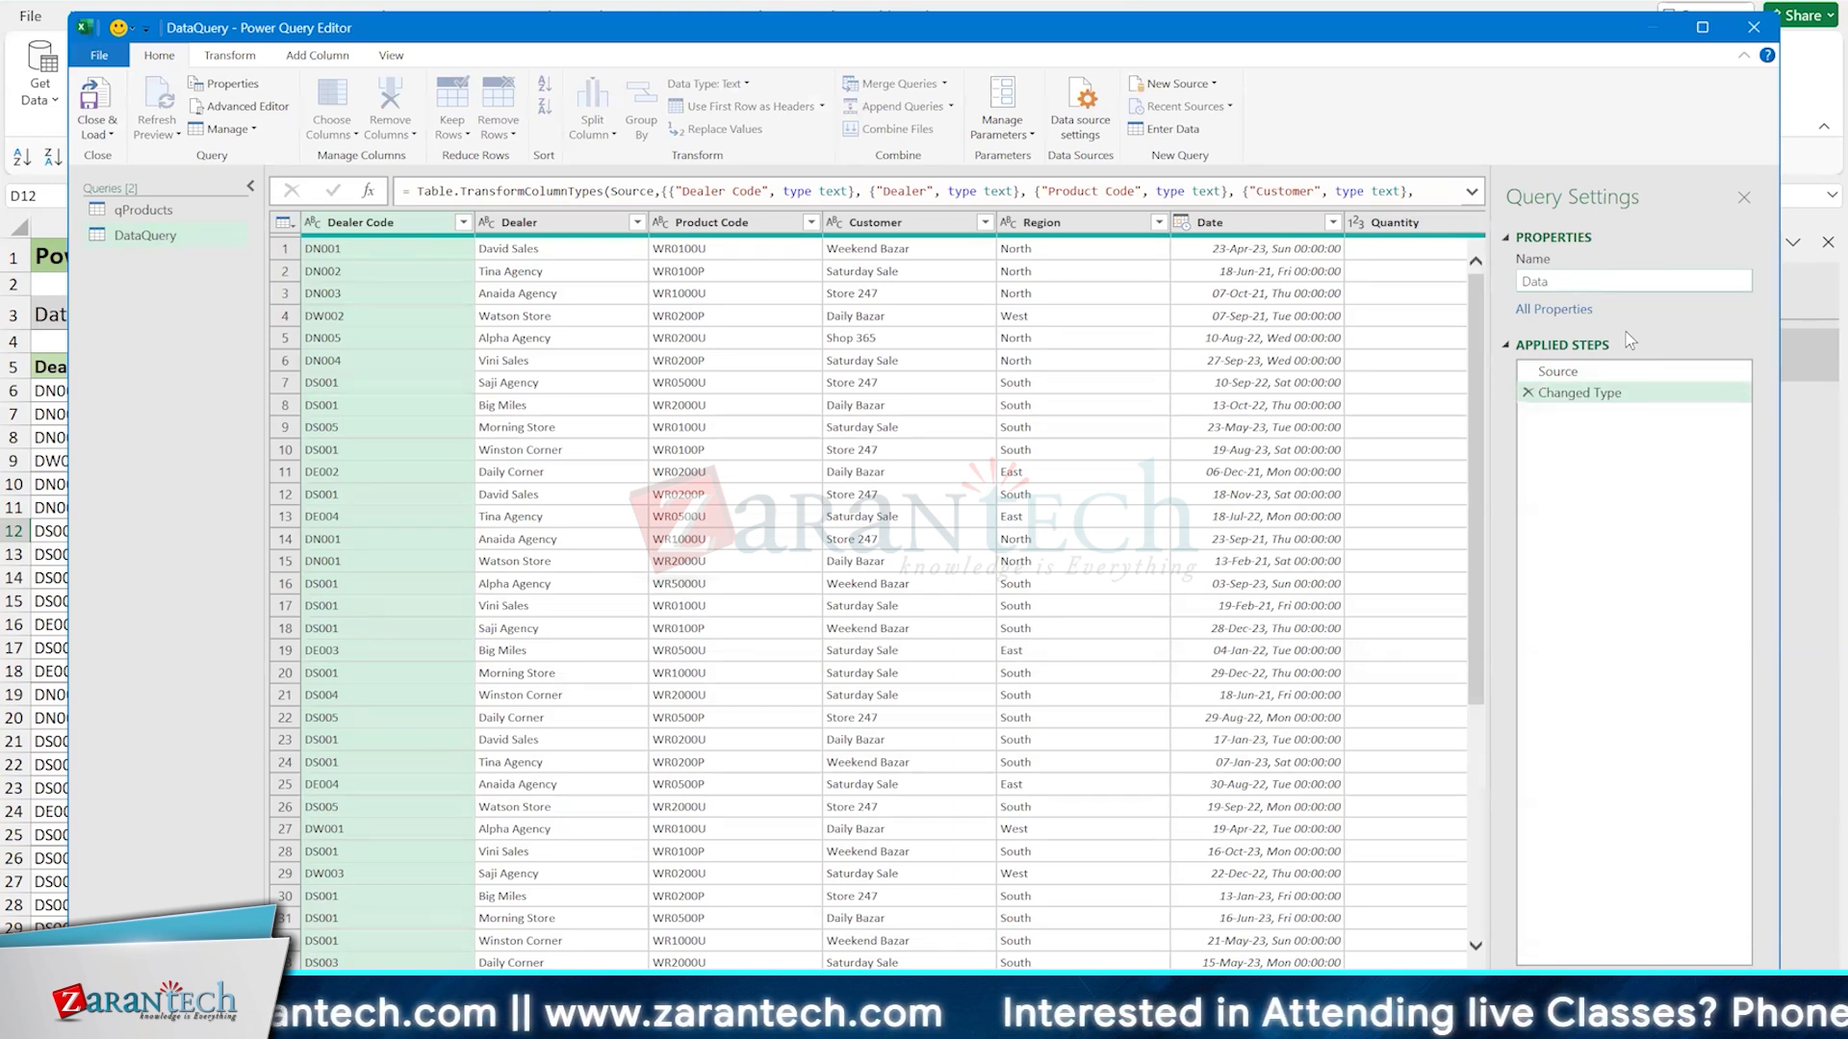
{"action": "key", "text": "Home"}
{"action": "type", "text": "q"}
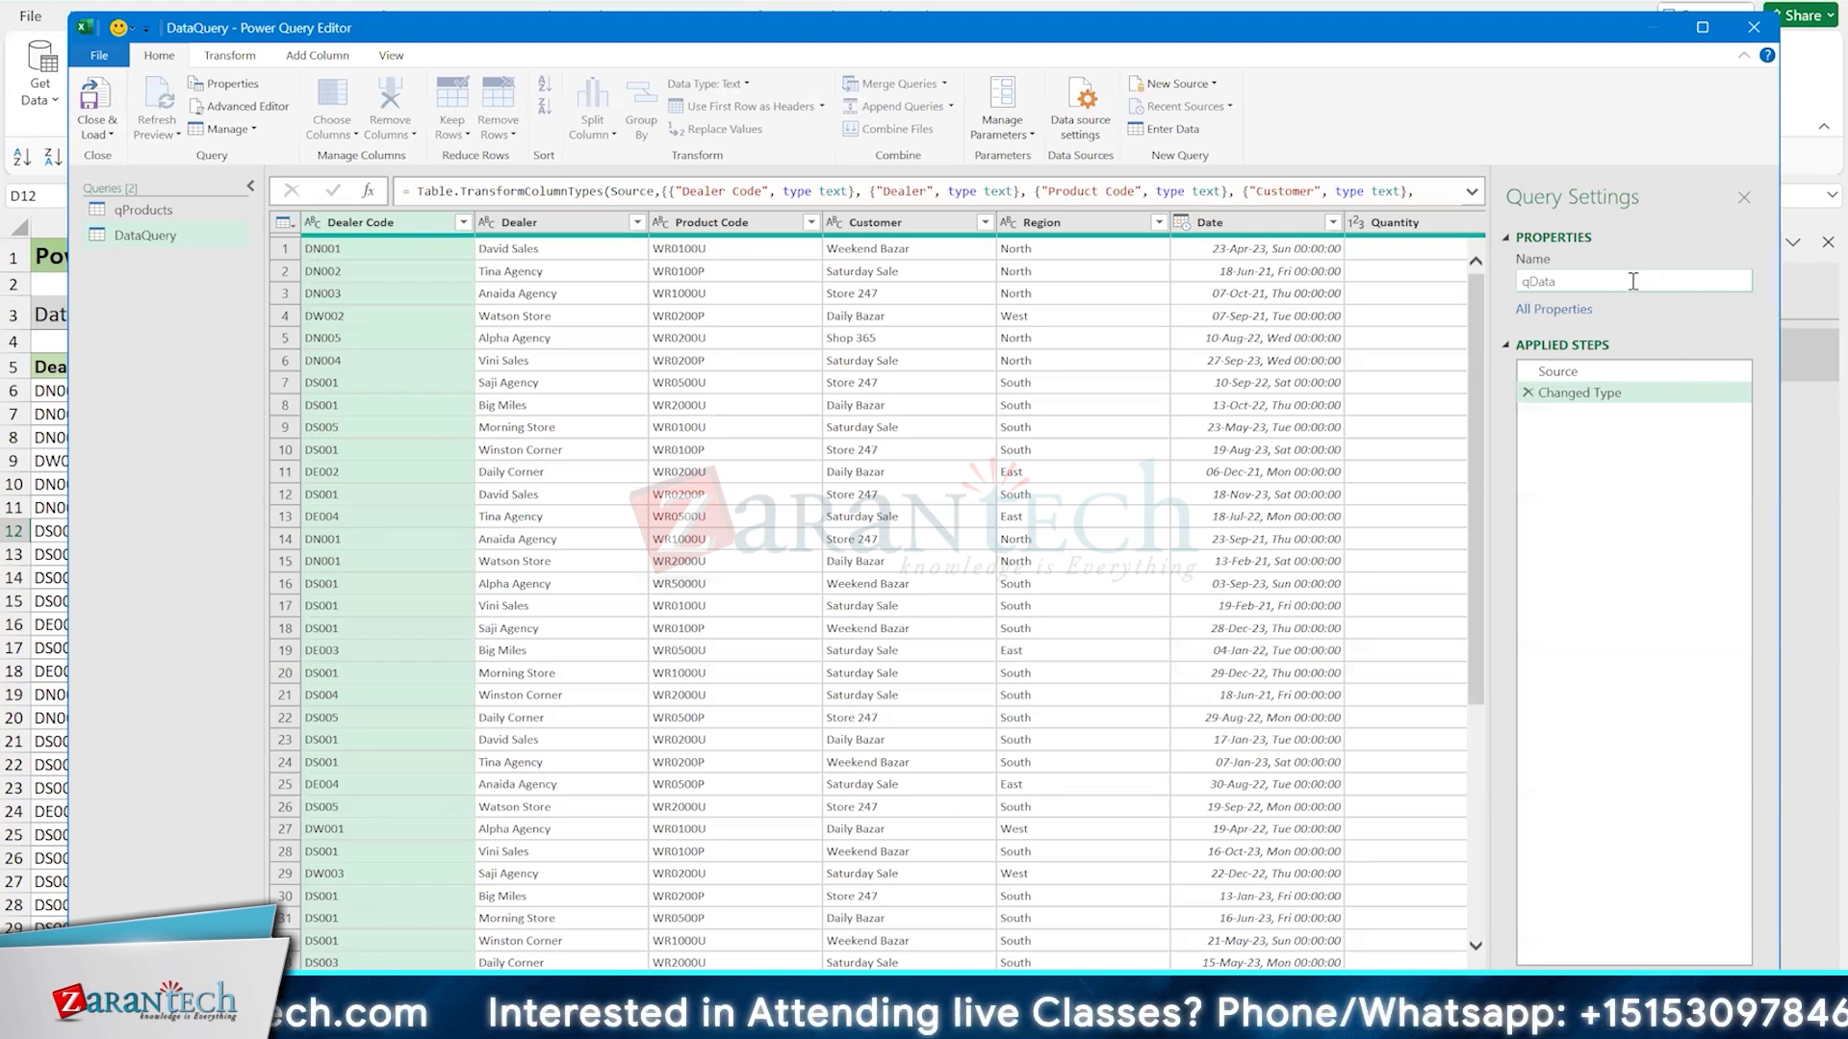
{"action": "key", "text": "Return"}
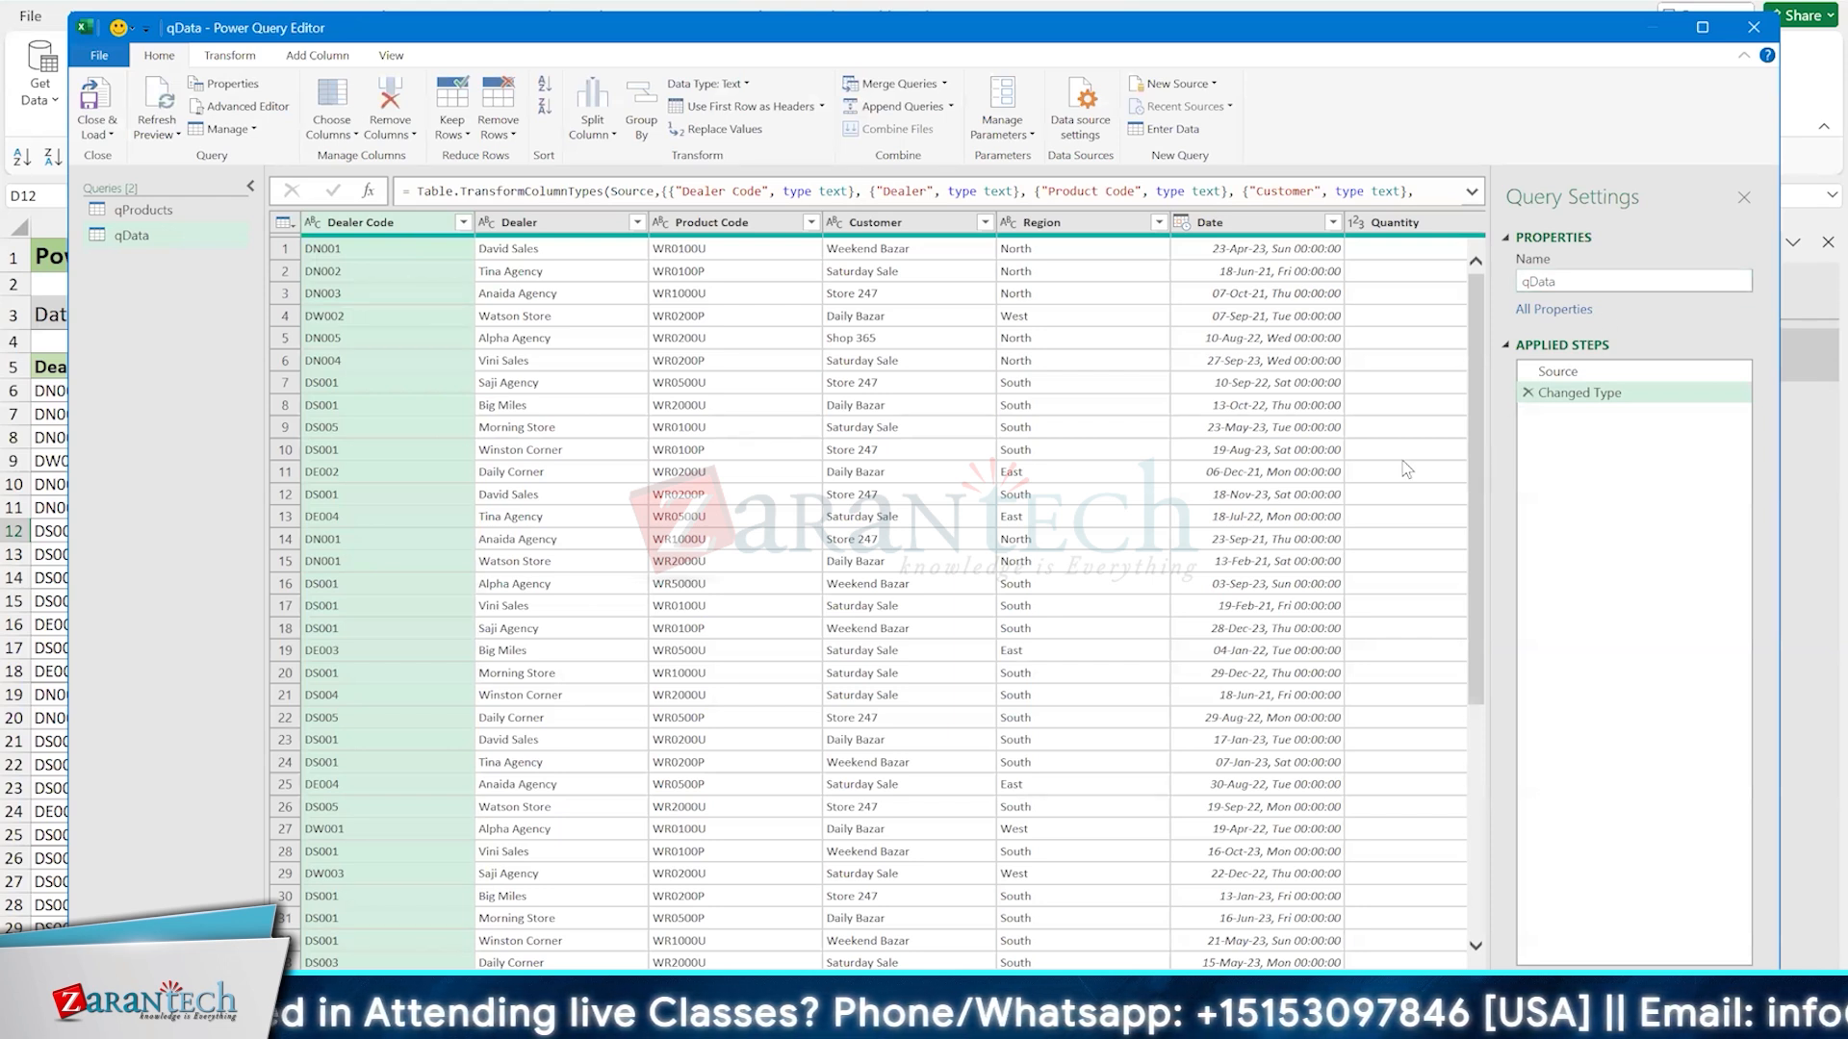
Close the editor and load the qData query as a connection only
{"action": "left_click", "coordinate": [98, 134]}
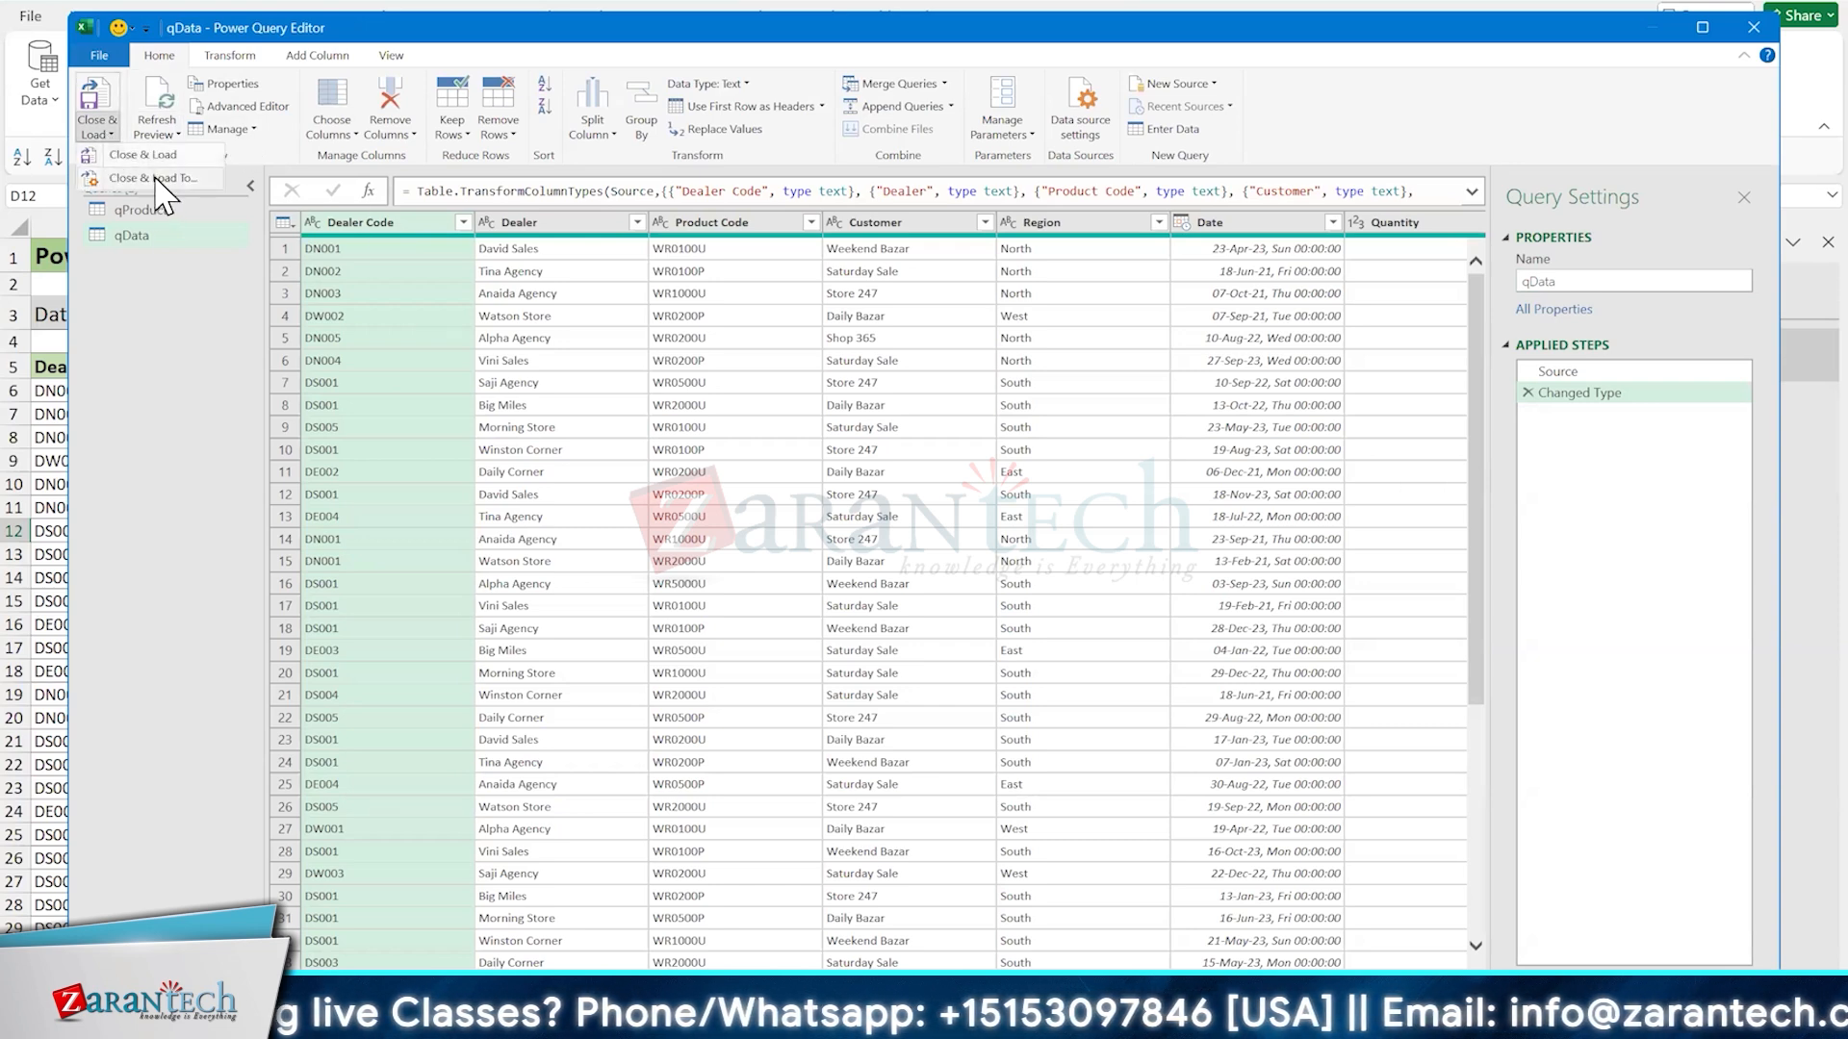
{"action": "left_click", "coordinate": [154, 178]}
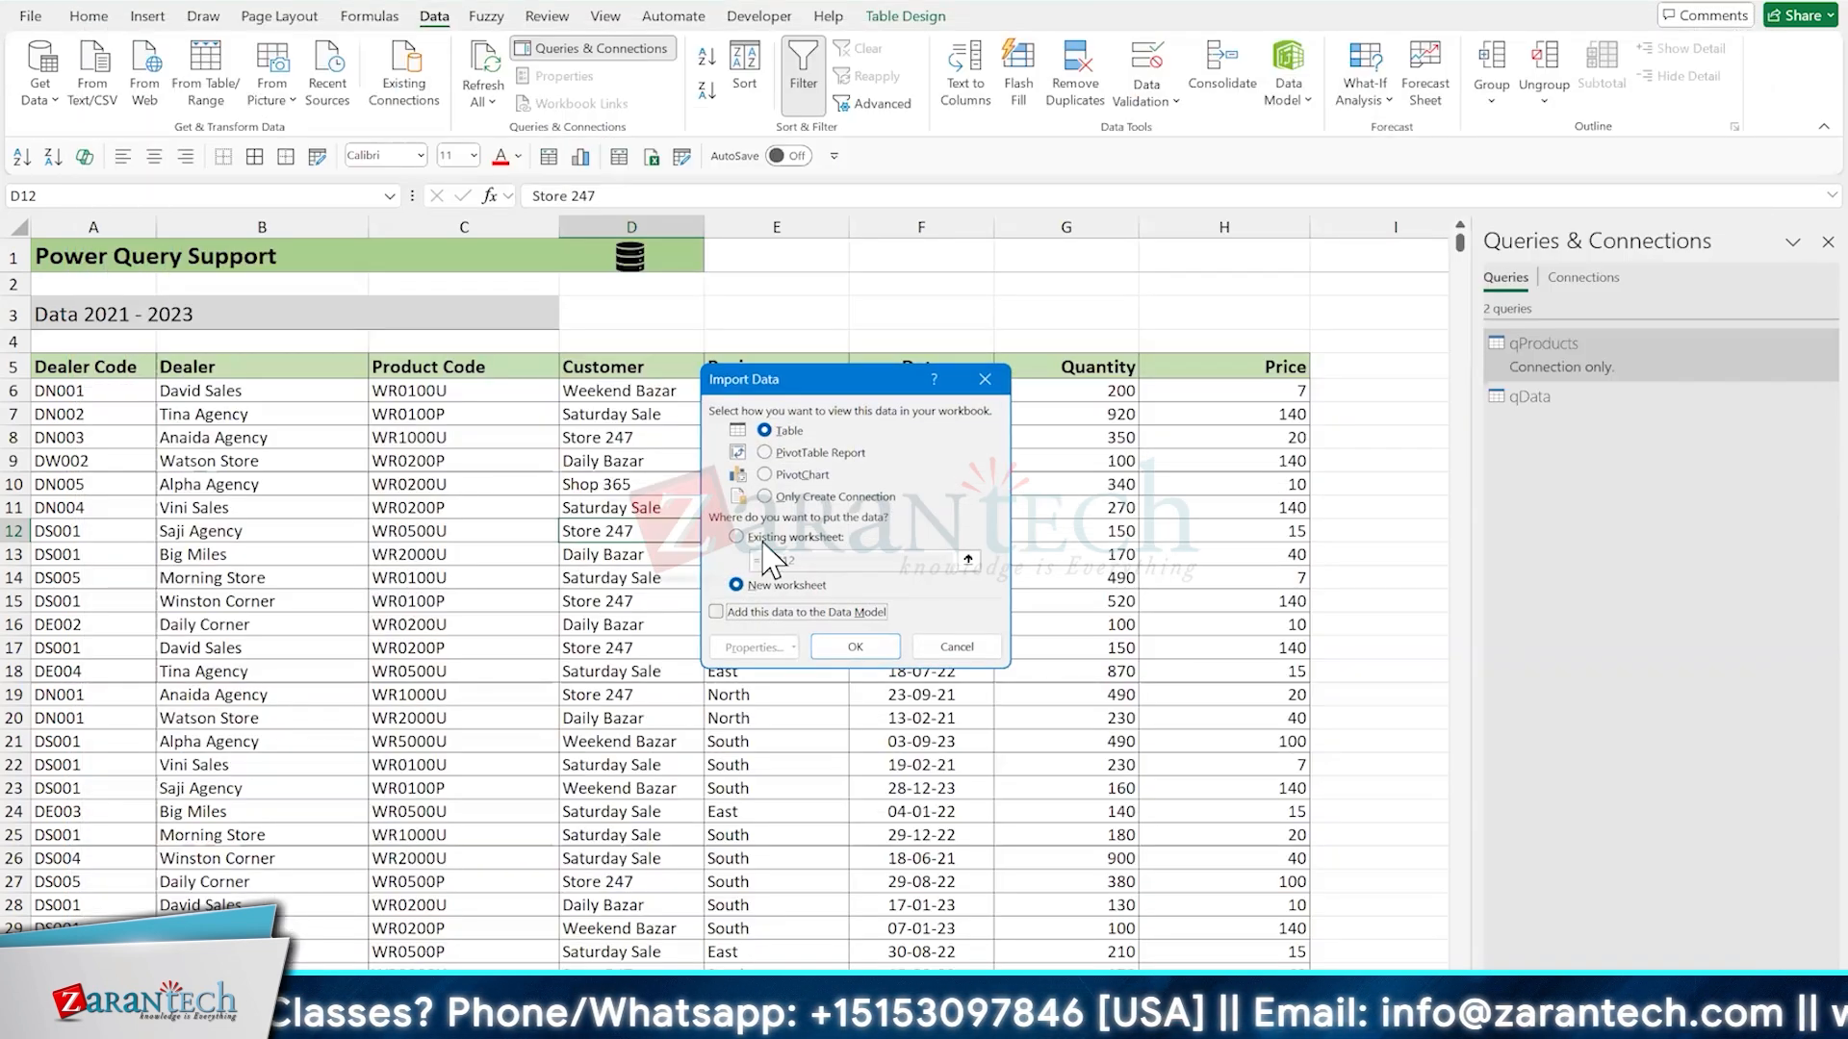
{"action": "left_click", "coordinate": [765, 497]}
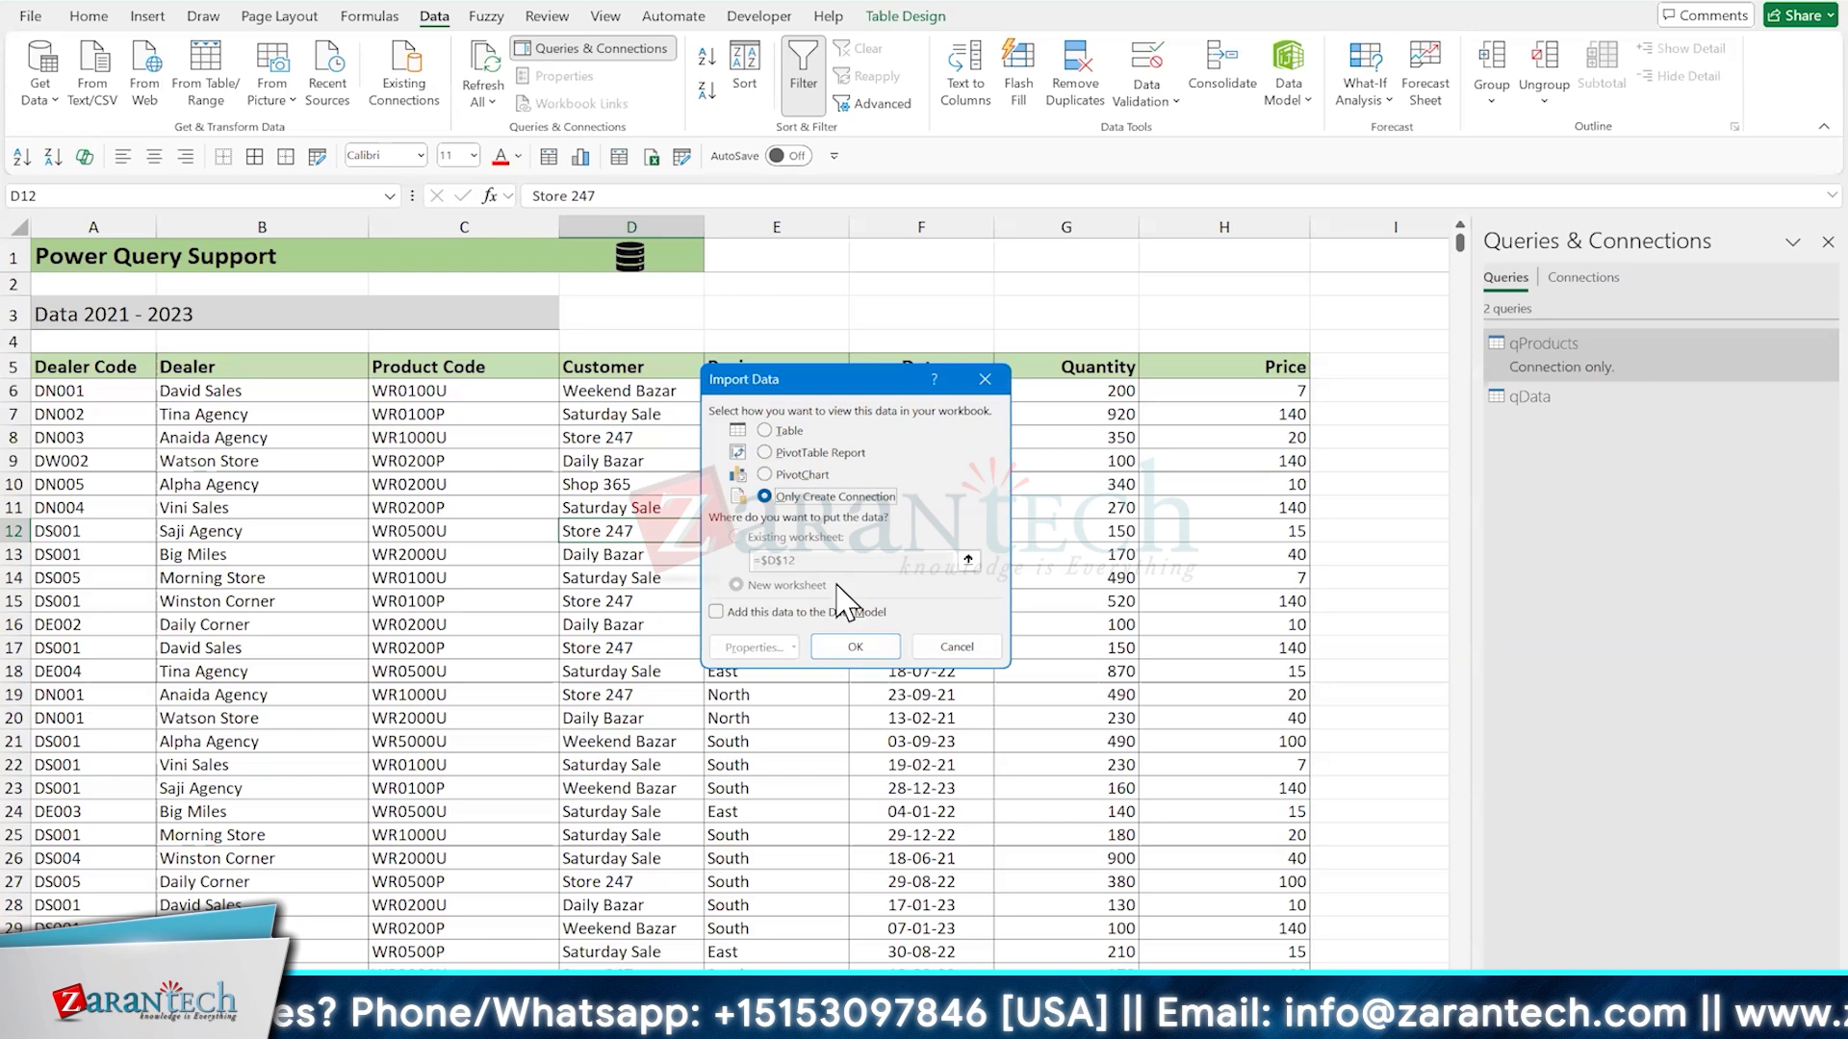
{"action": "left_click", "coordinate": [864, 650]}
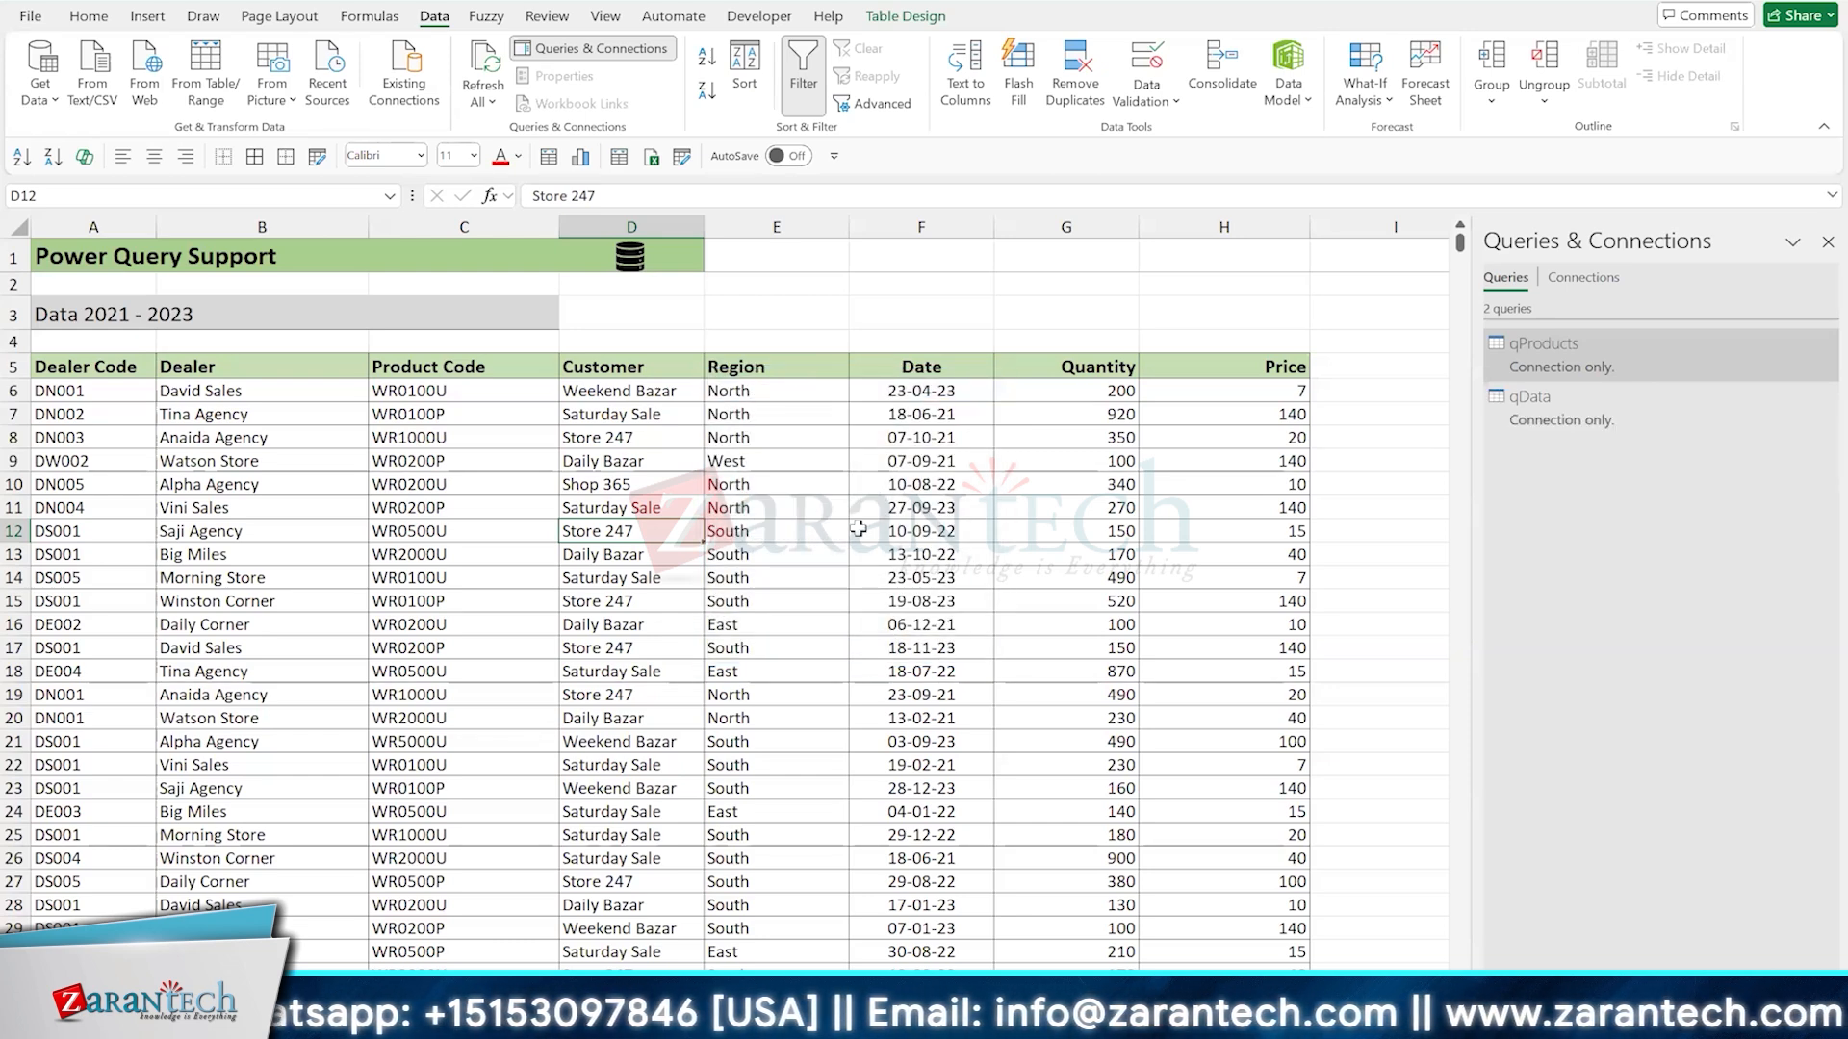
Rename the table on the Transactions sheet with the Customer and Region slicers as DataSlicers
{"action": "left_click", "coordinate": [362, 515]}
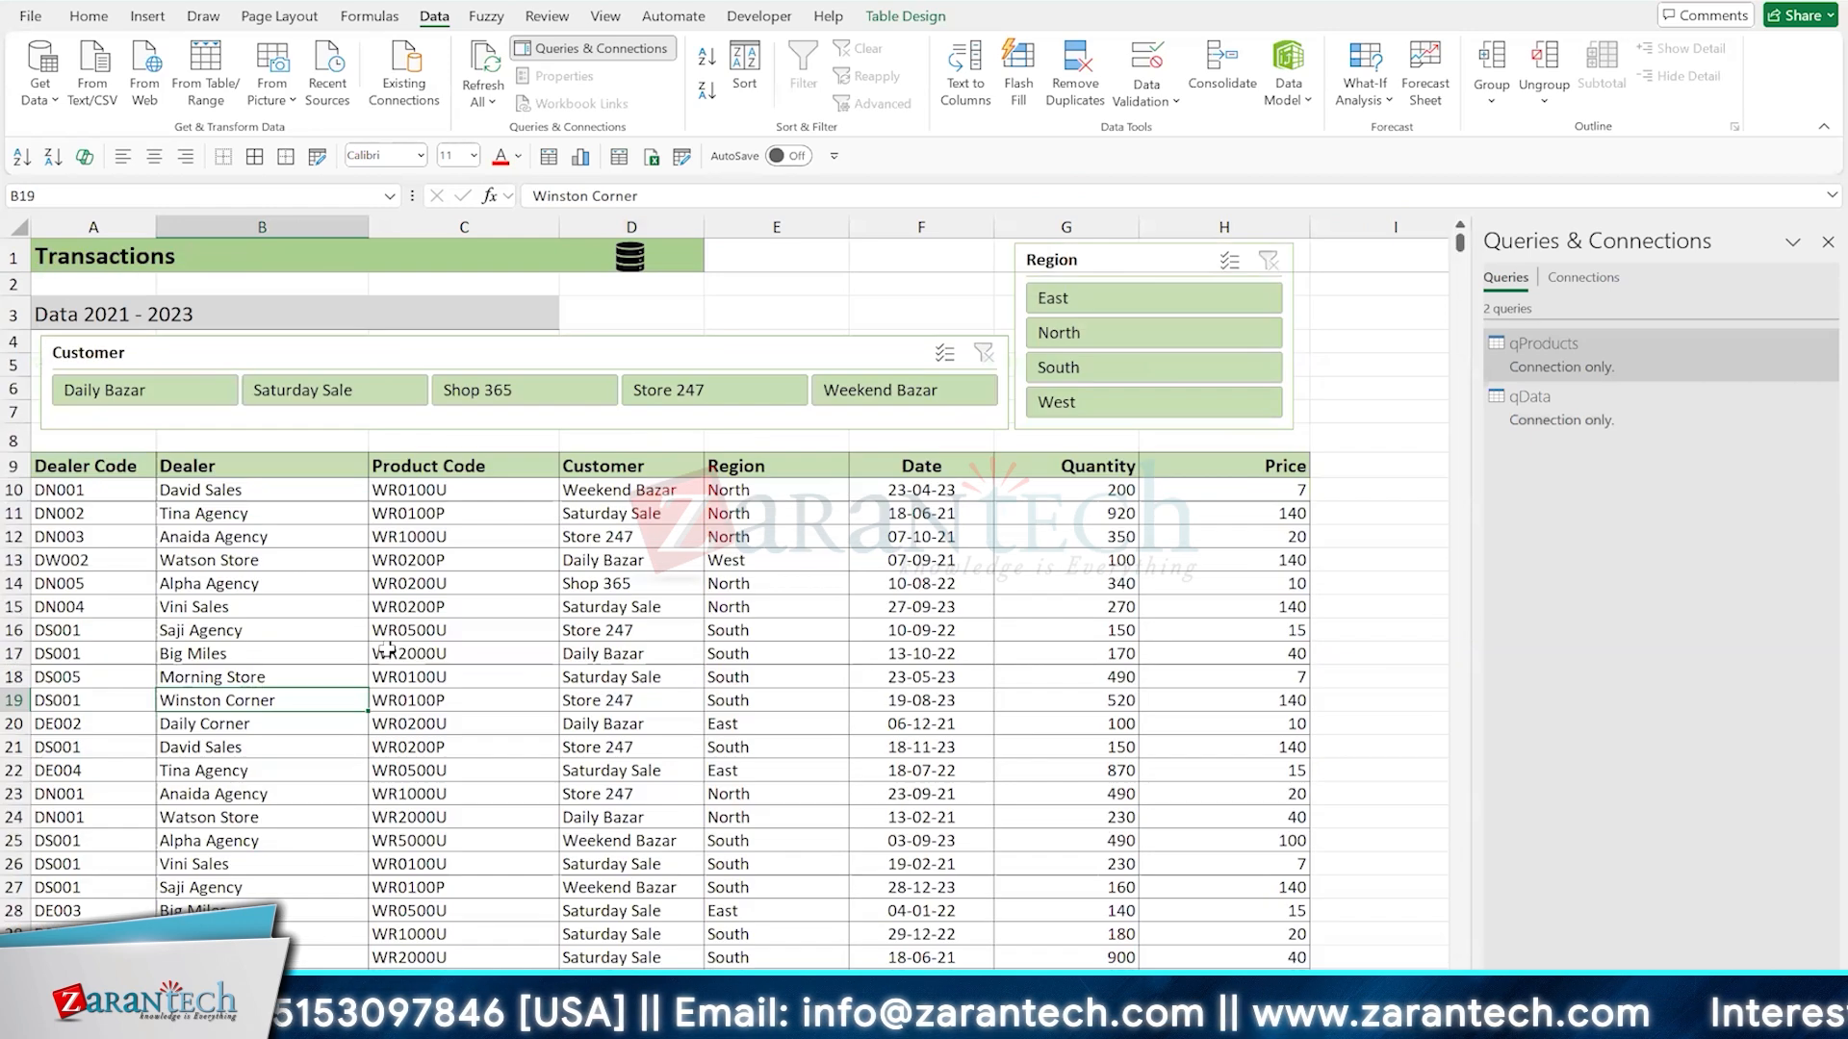
{"action": "left_click", "coordinate": [462, 653]}
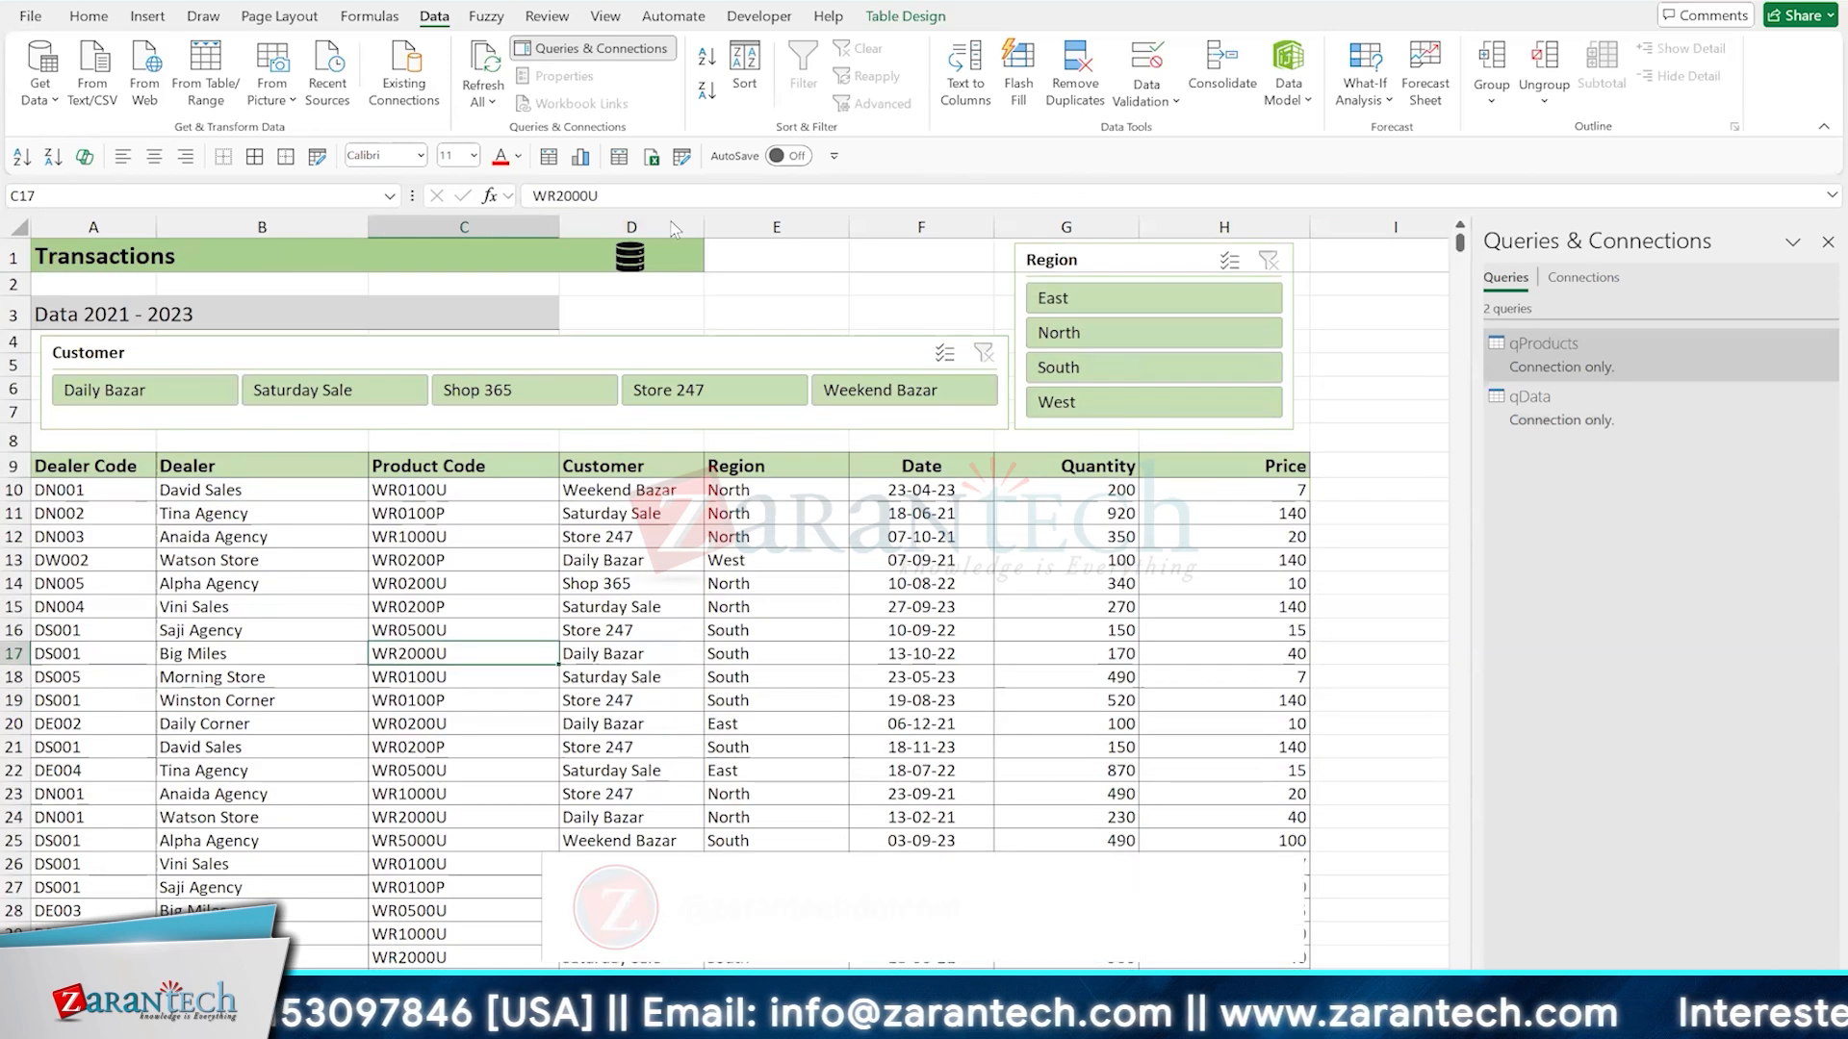
{"action": "left_click", "coordinate": [904, 16]}
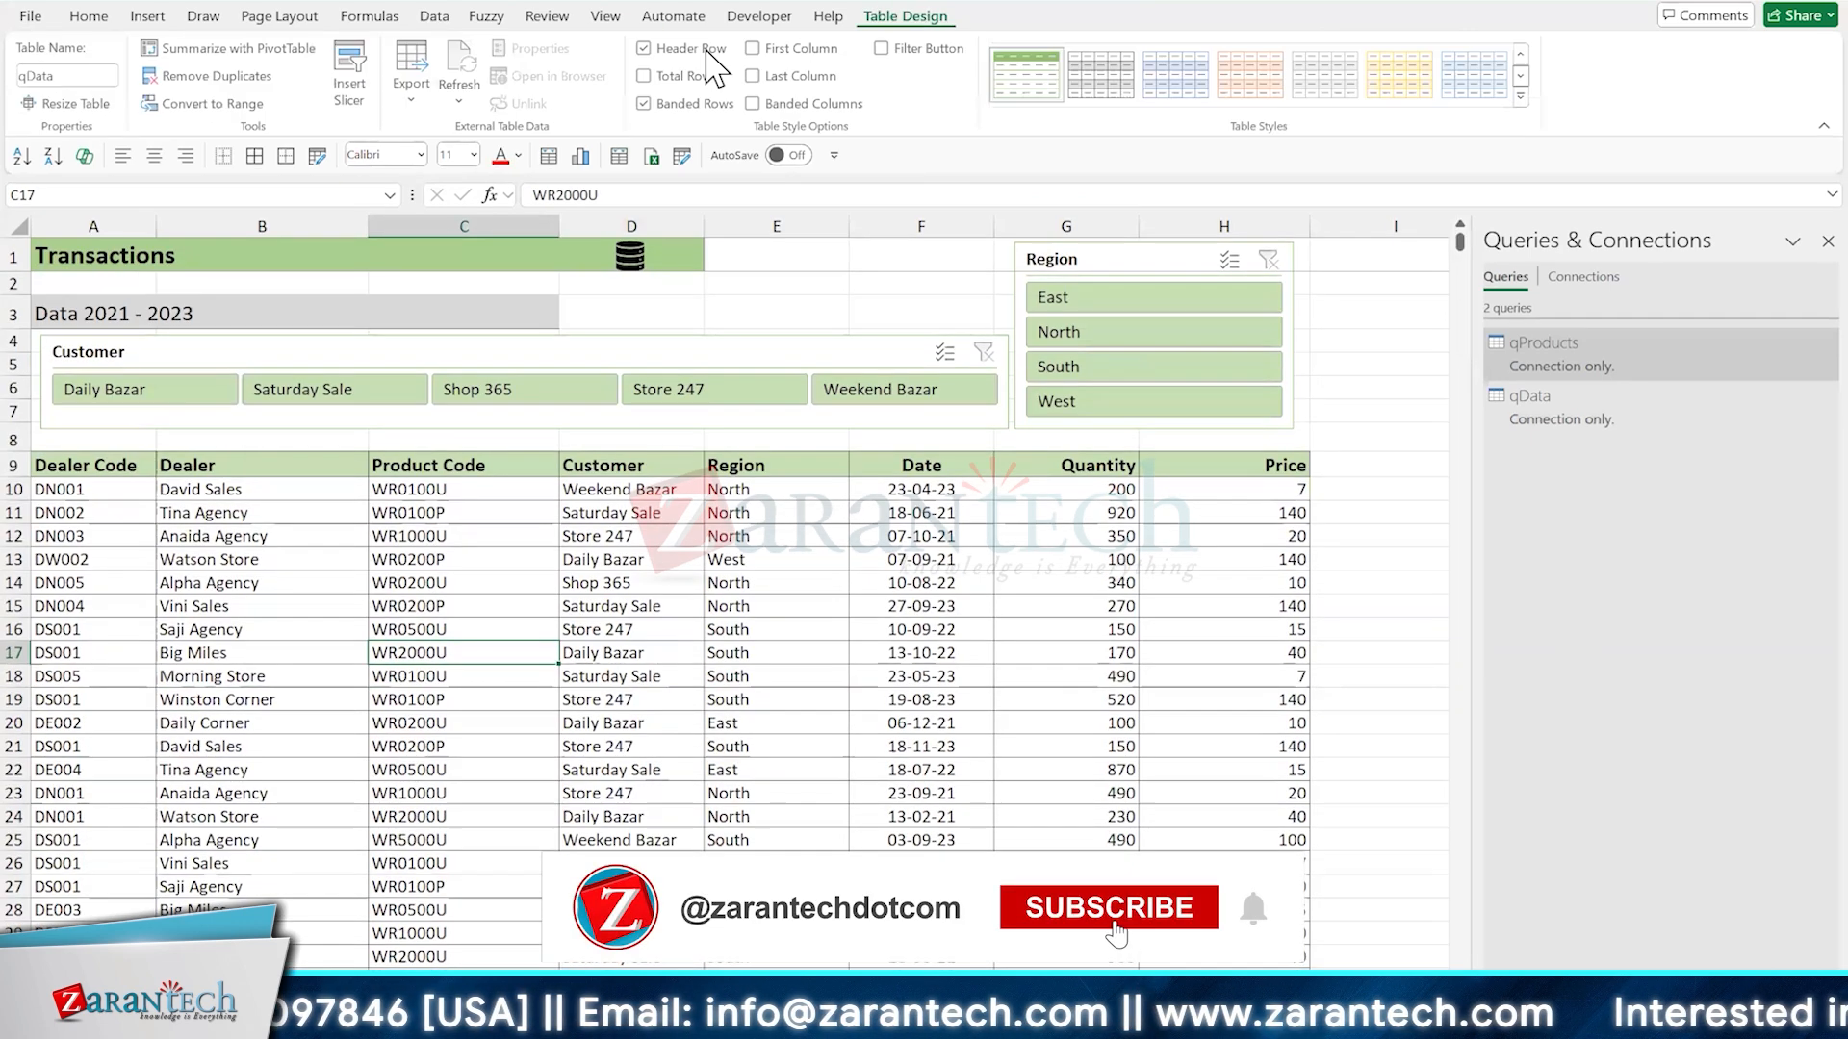
{"action": "left_click", "coordinate": [60, 75]}
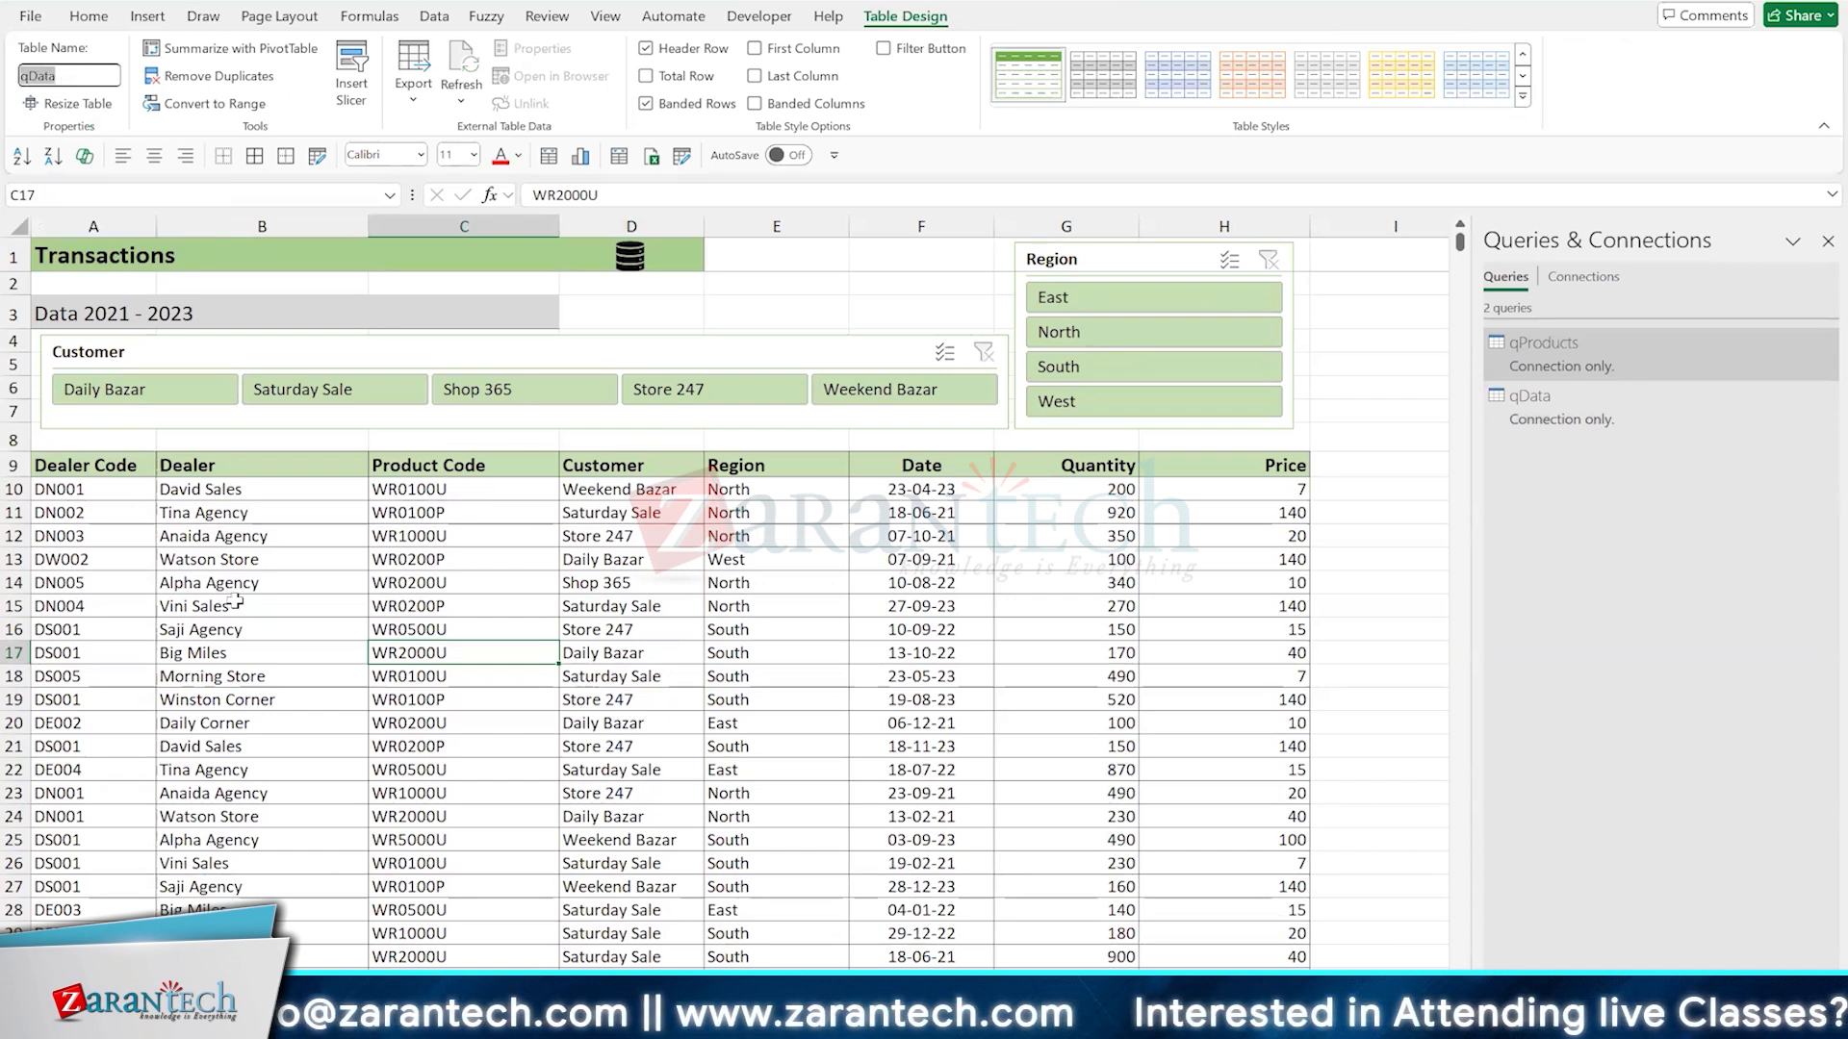
{"action": "type", "text": "DataSlicers"}
{"action": "key", "text": "Return"}
{"action": "left_click", "coordinate": [232, 601]}
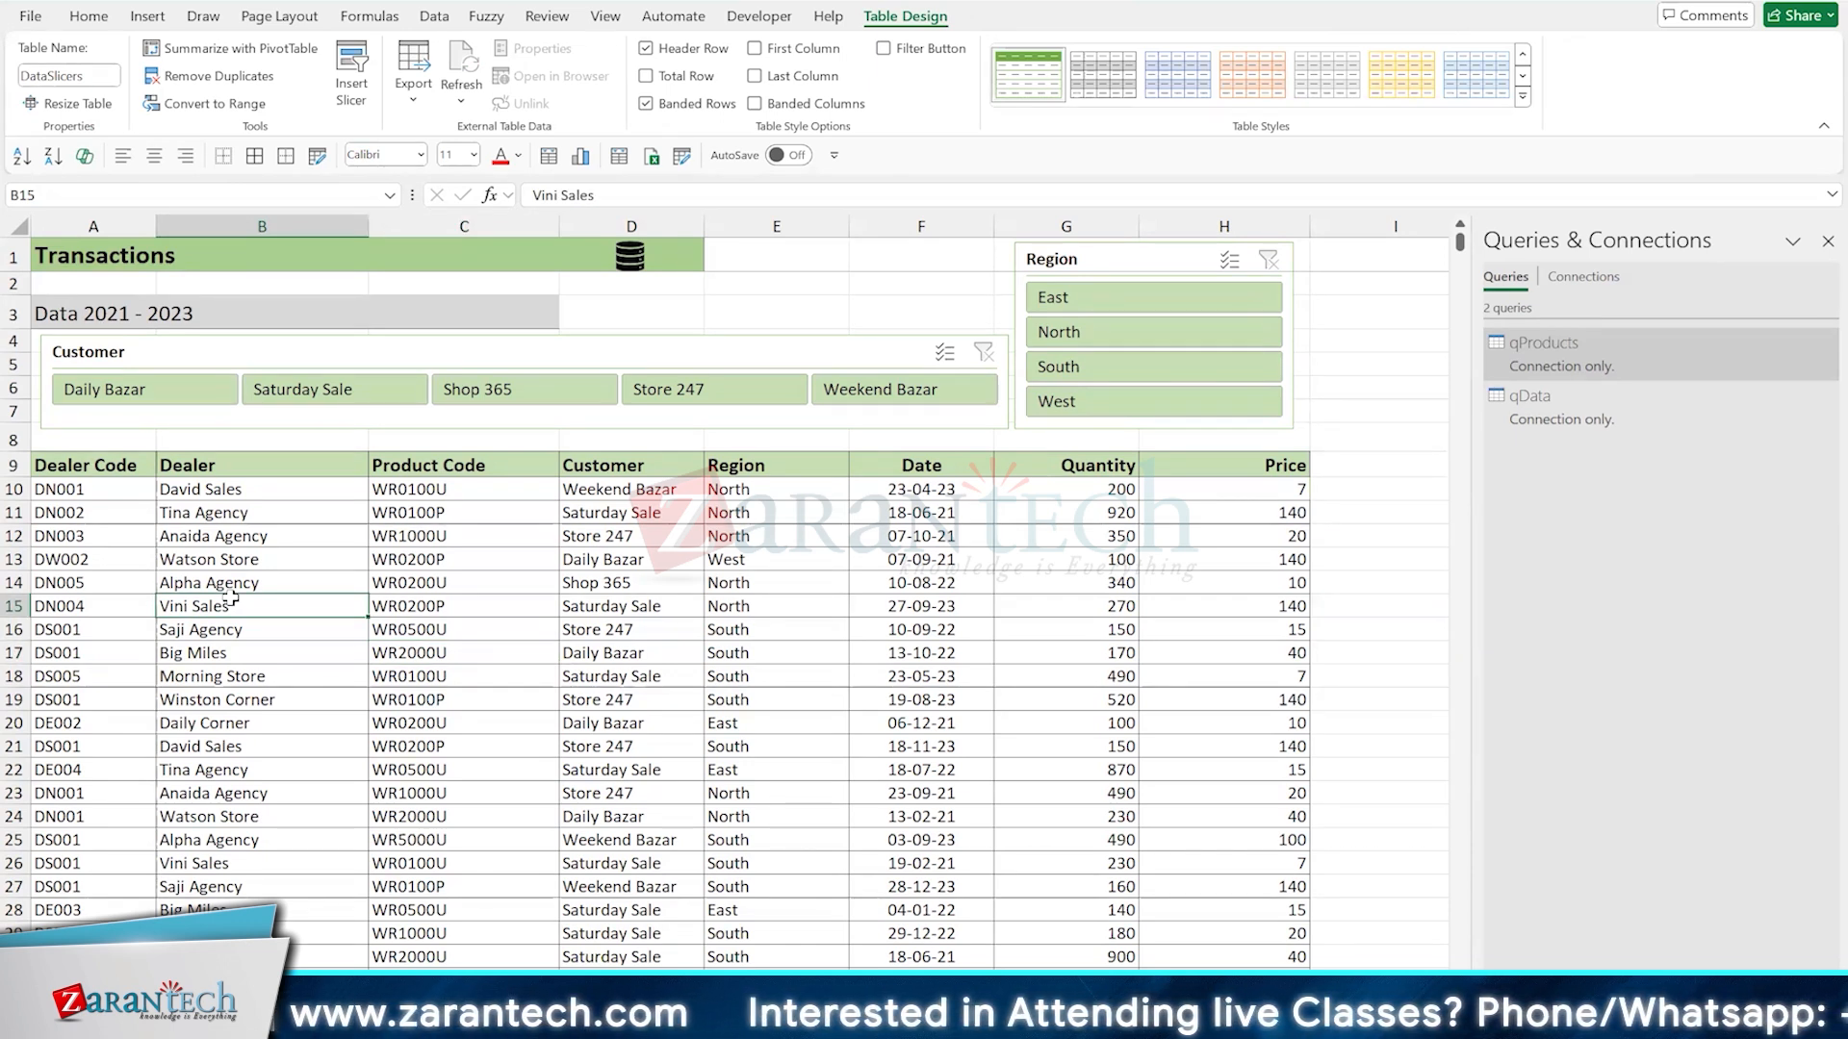
{"action": "left_click", "coordinate": [497, 542]}
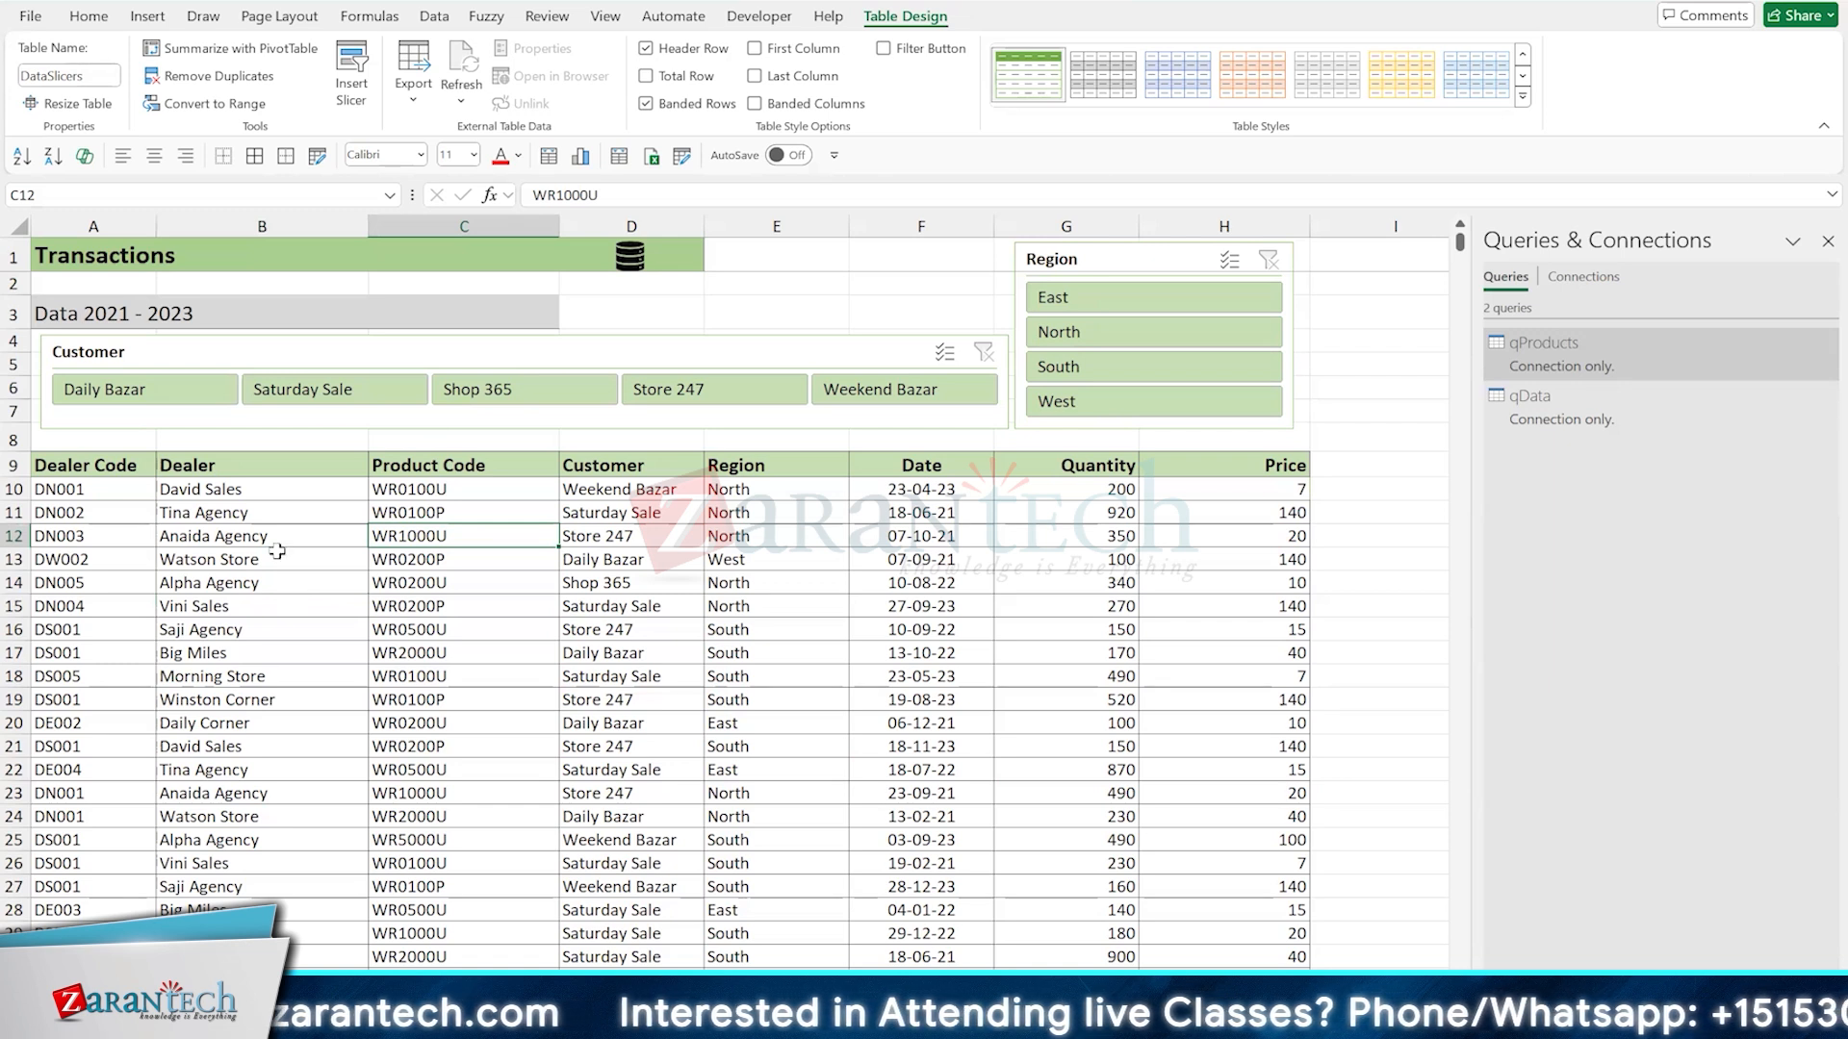
{"action": "left_click", "coordinate": [460, 582]}
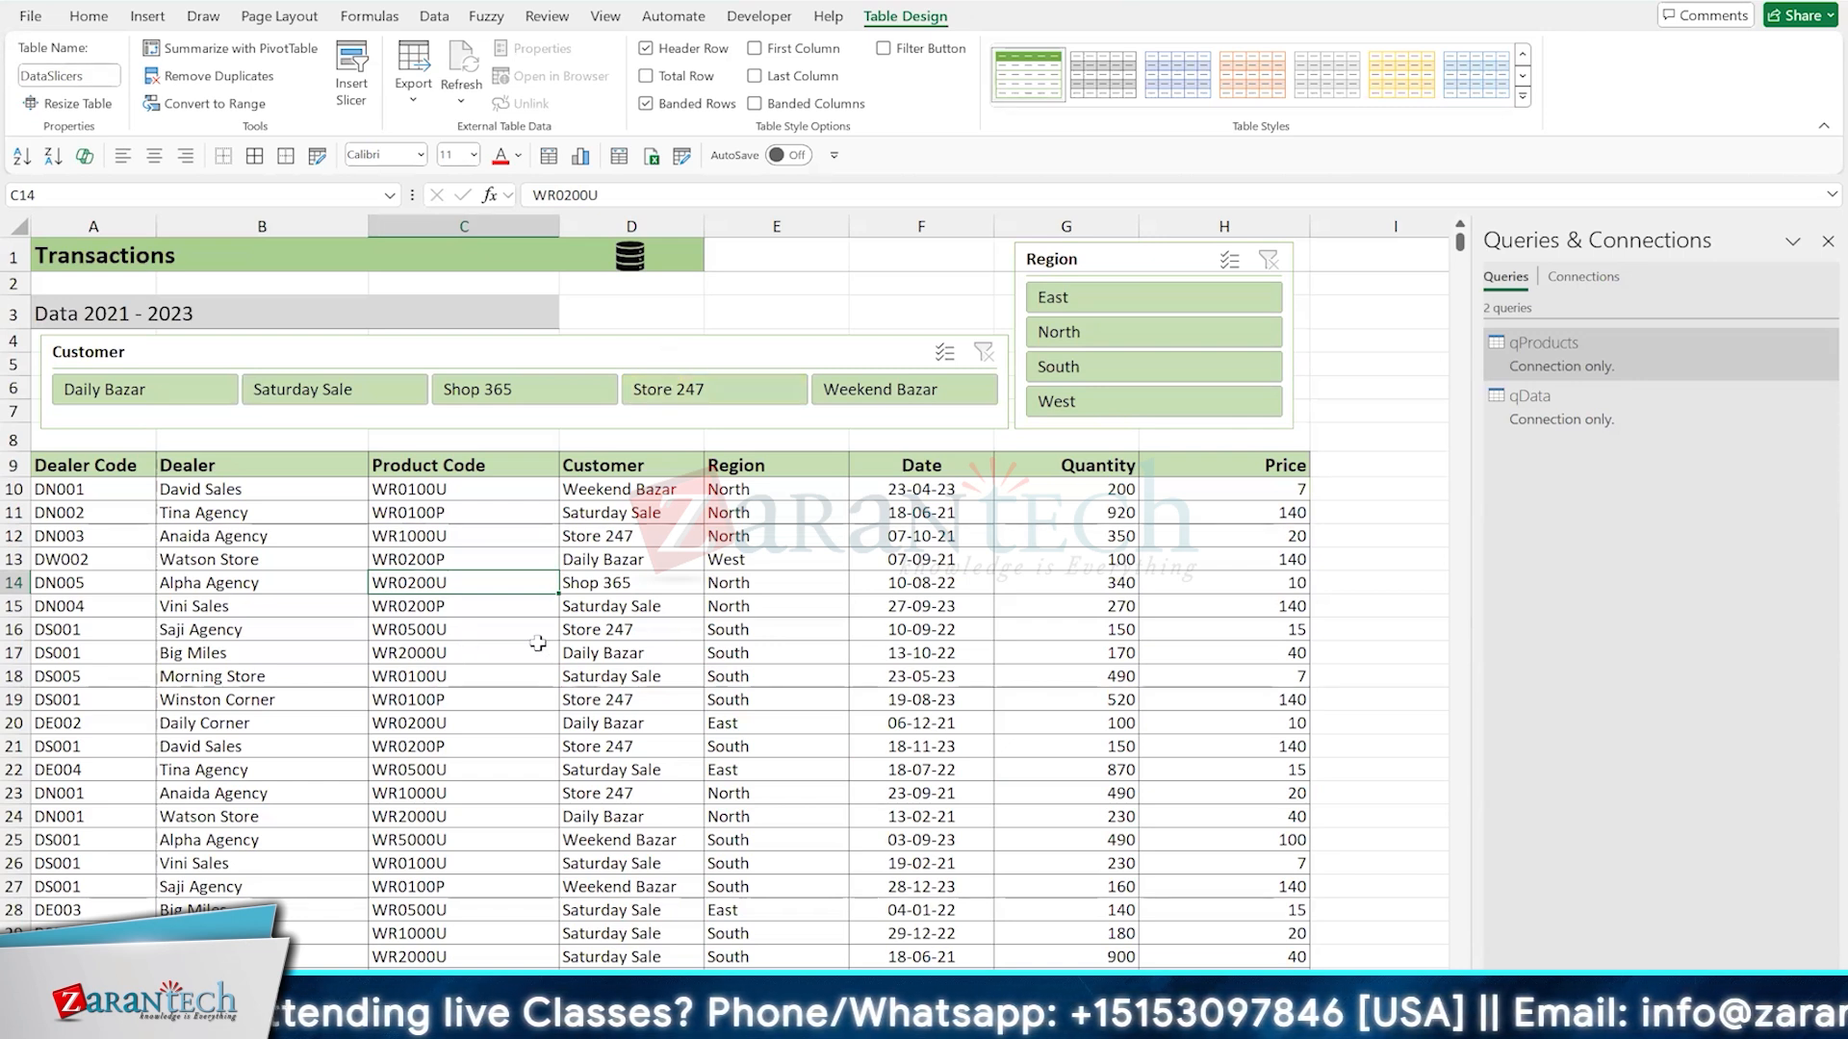
{"action": "left_click", "coordinate": [524, 705]}
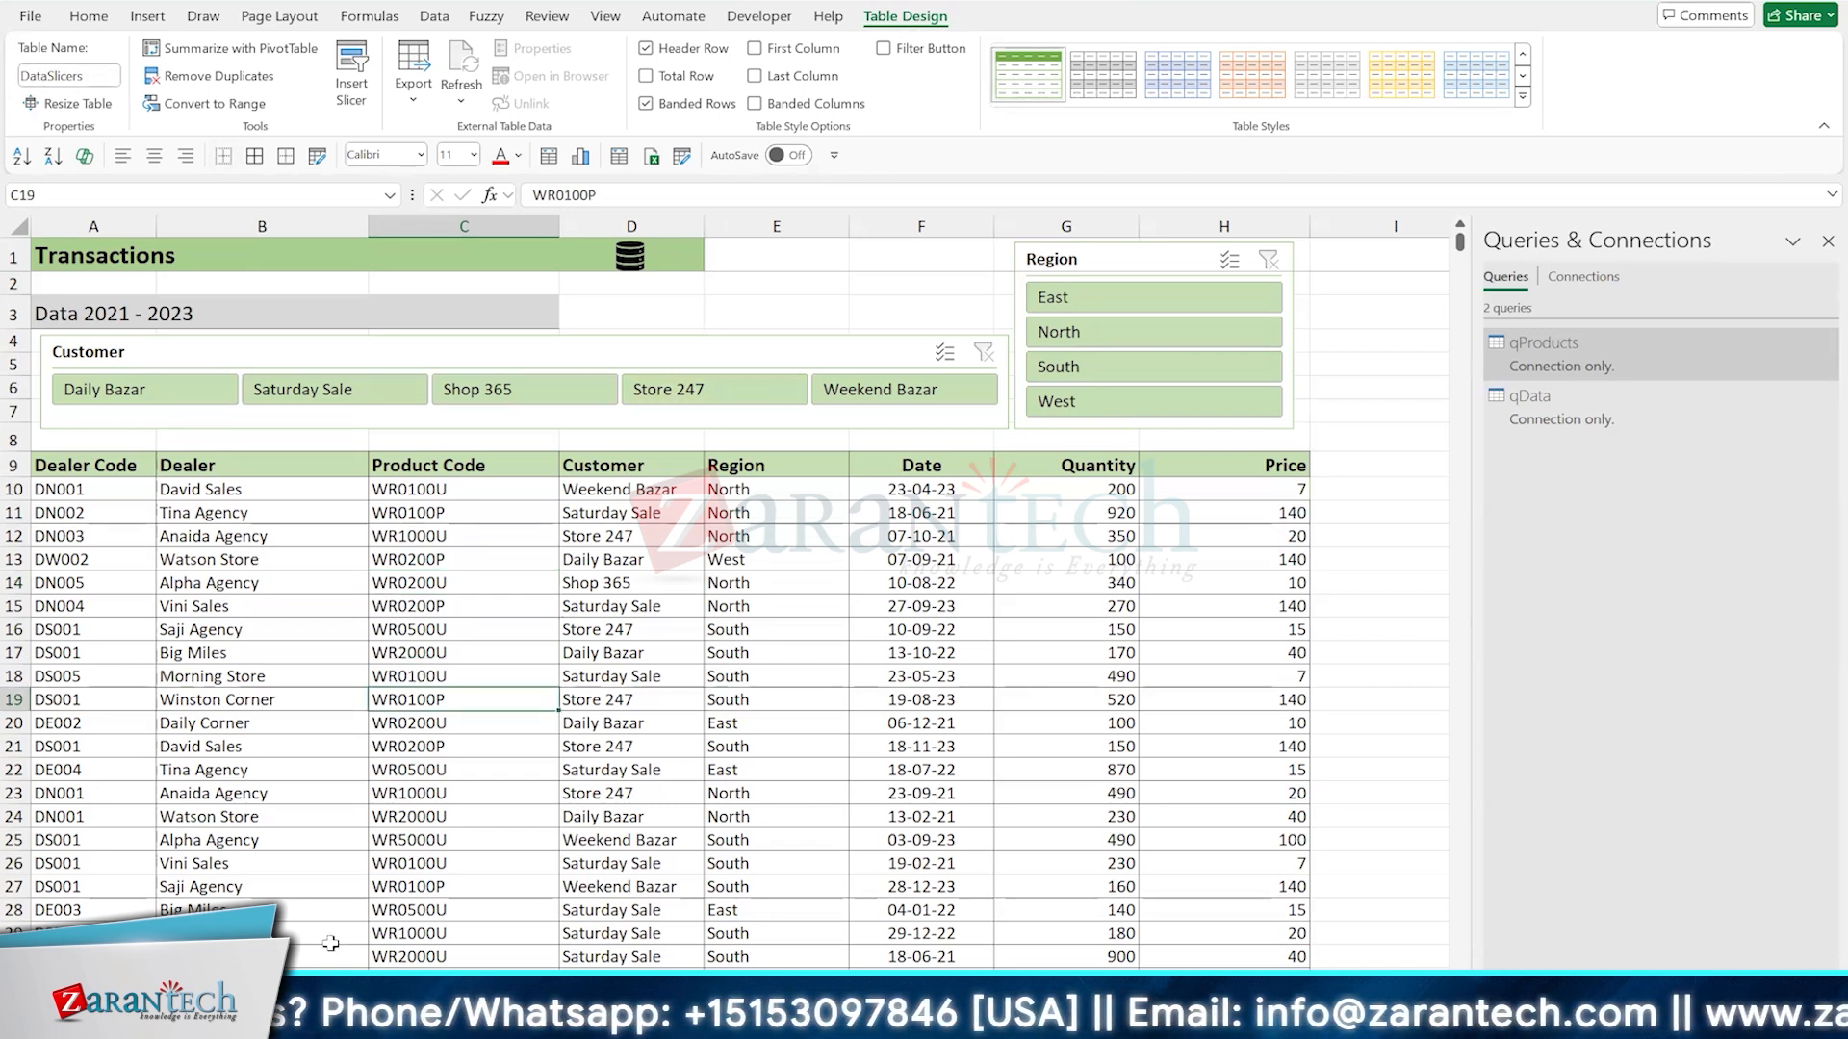
{"action": "left_click", "coordinate": [506, 650]}
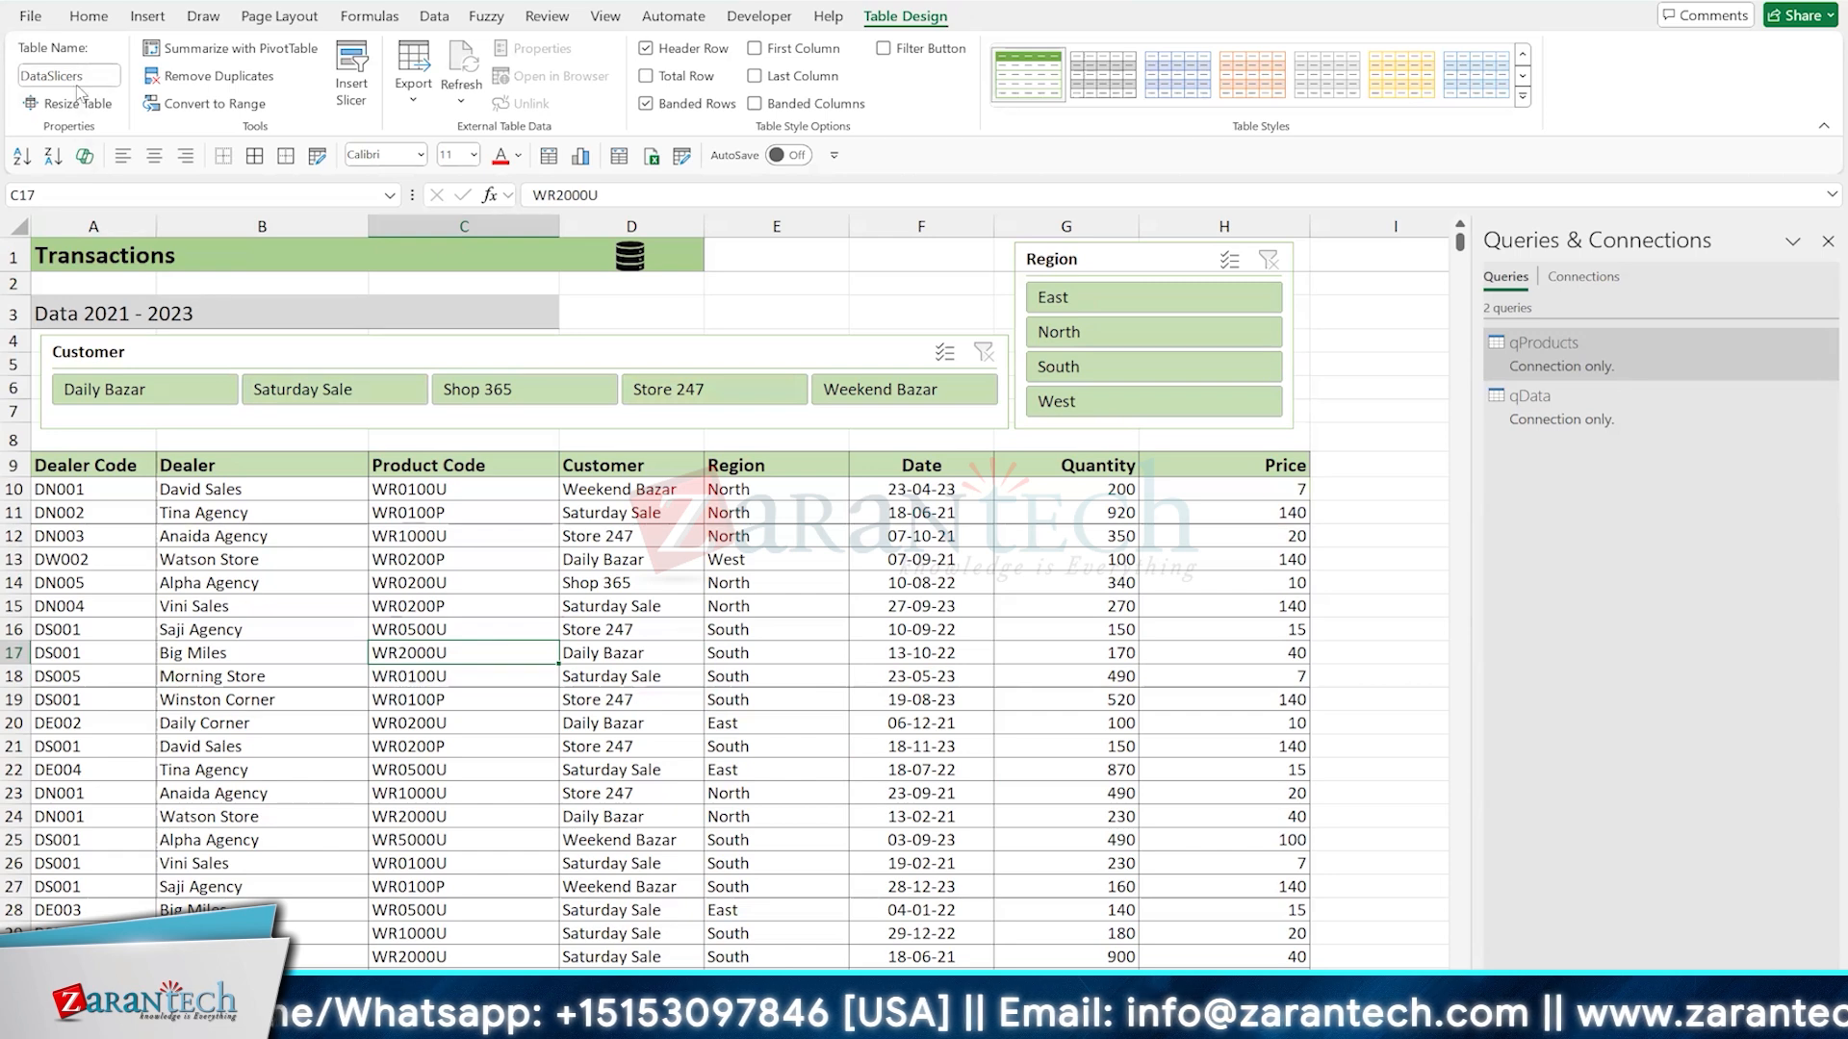
{"action": "left_click", "coordinate": [400, 582]}
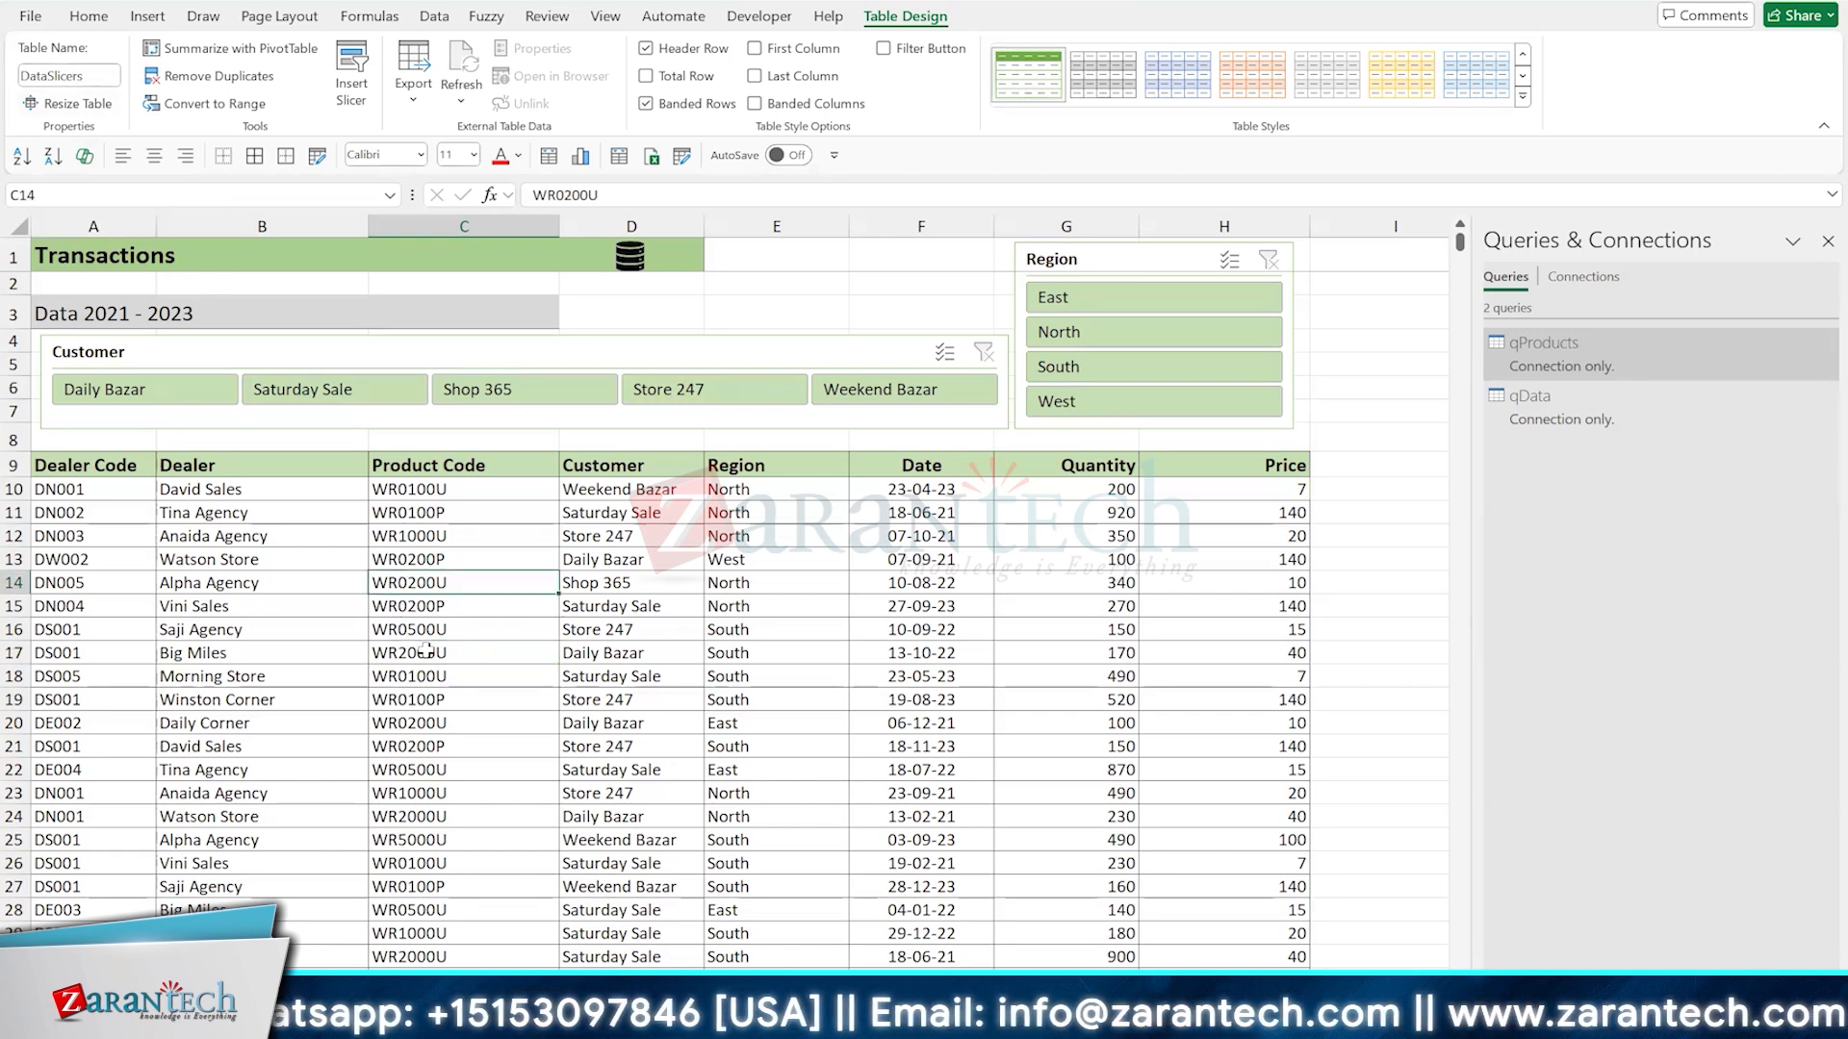
Return to the Power Query Support sheet and preview the contents of the qData query
{"action": "left_click", "coordinate": [453, 990]}
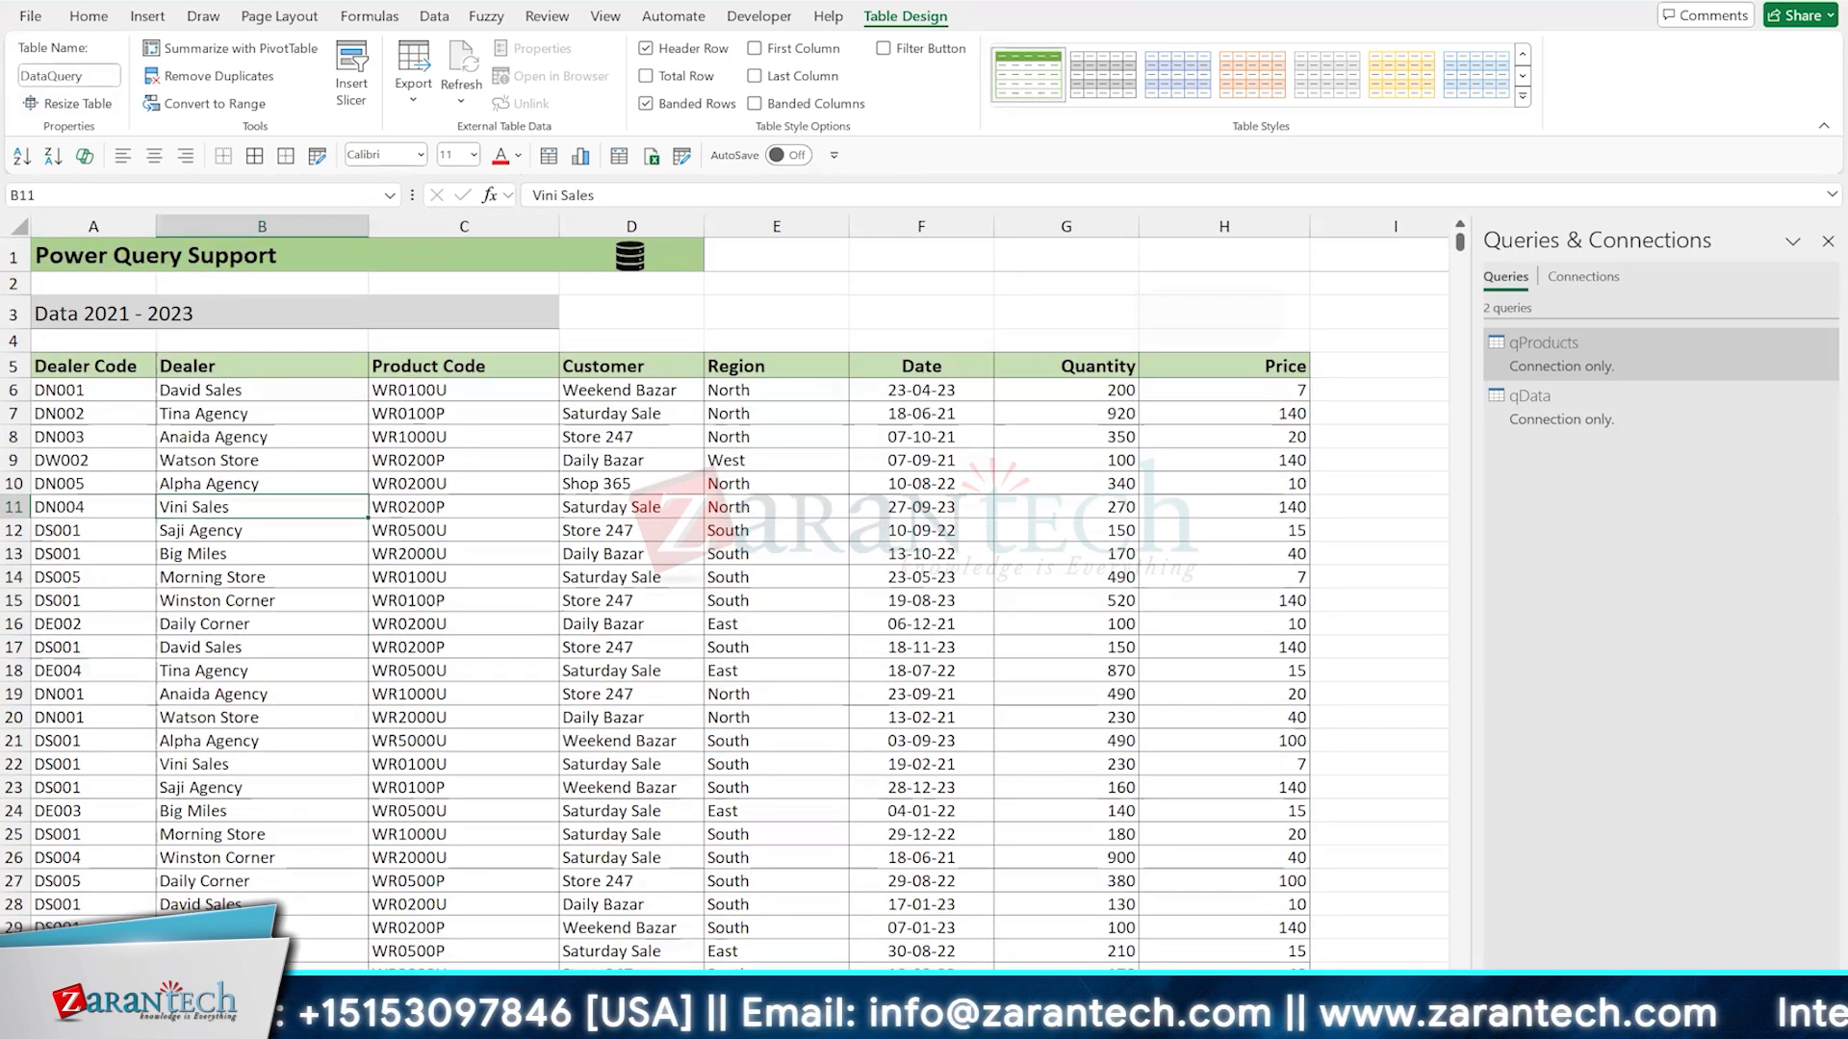
{"action": "left_click", "coordinate": [462, 624]}
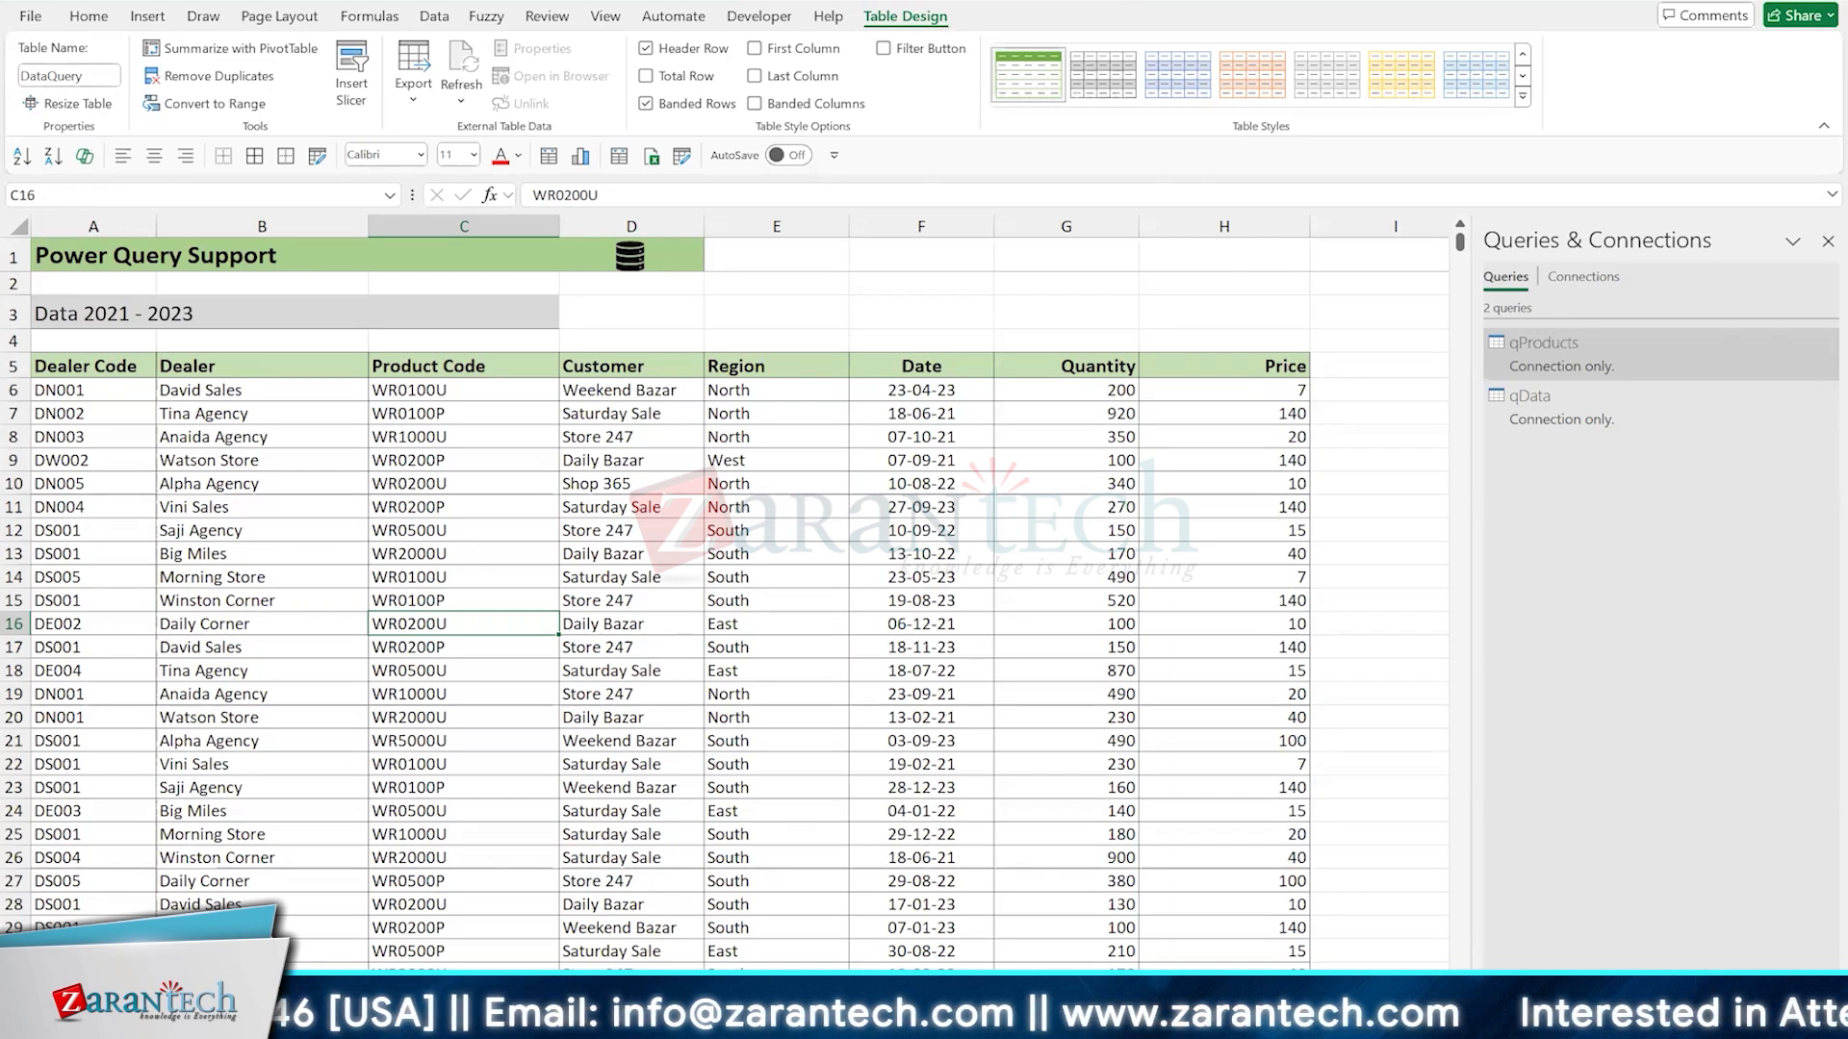
{"action": "left_click", "coordinate": [563, 718]}
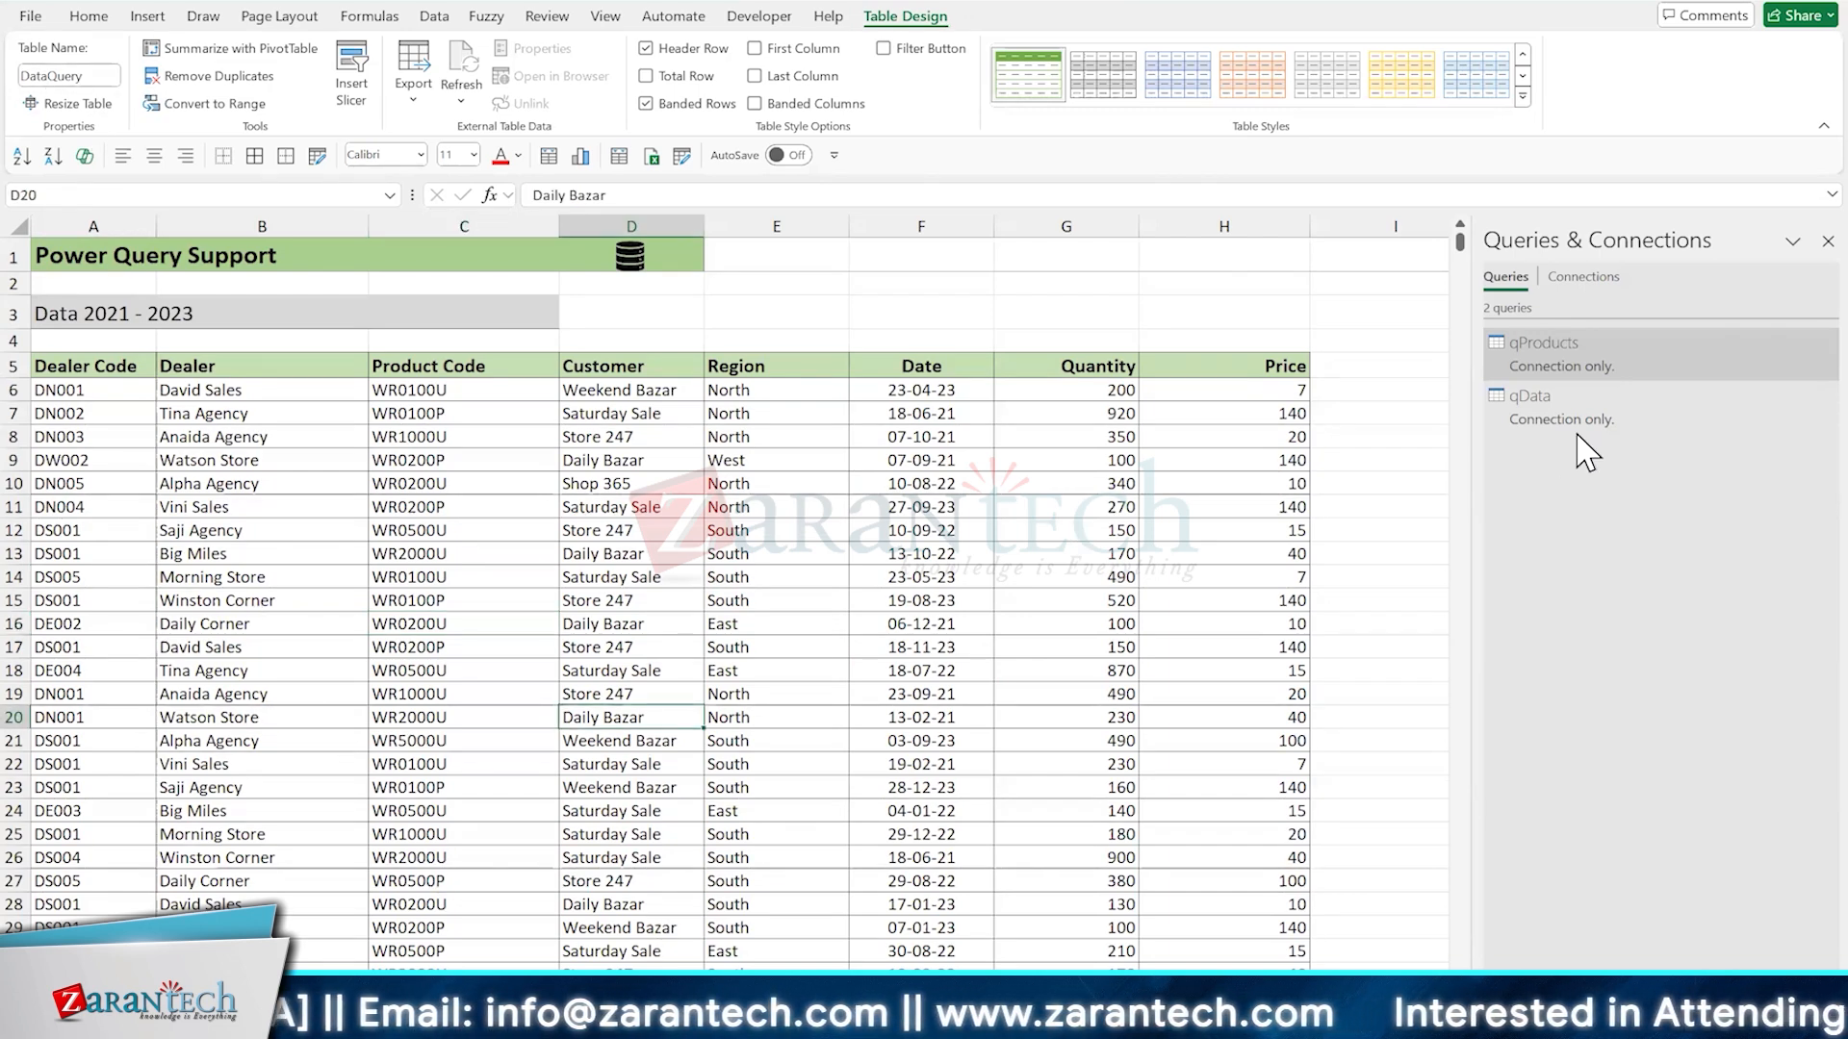
{"action": "mouse_move", "coordinate": [1552, 445]}
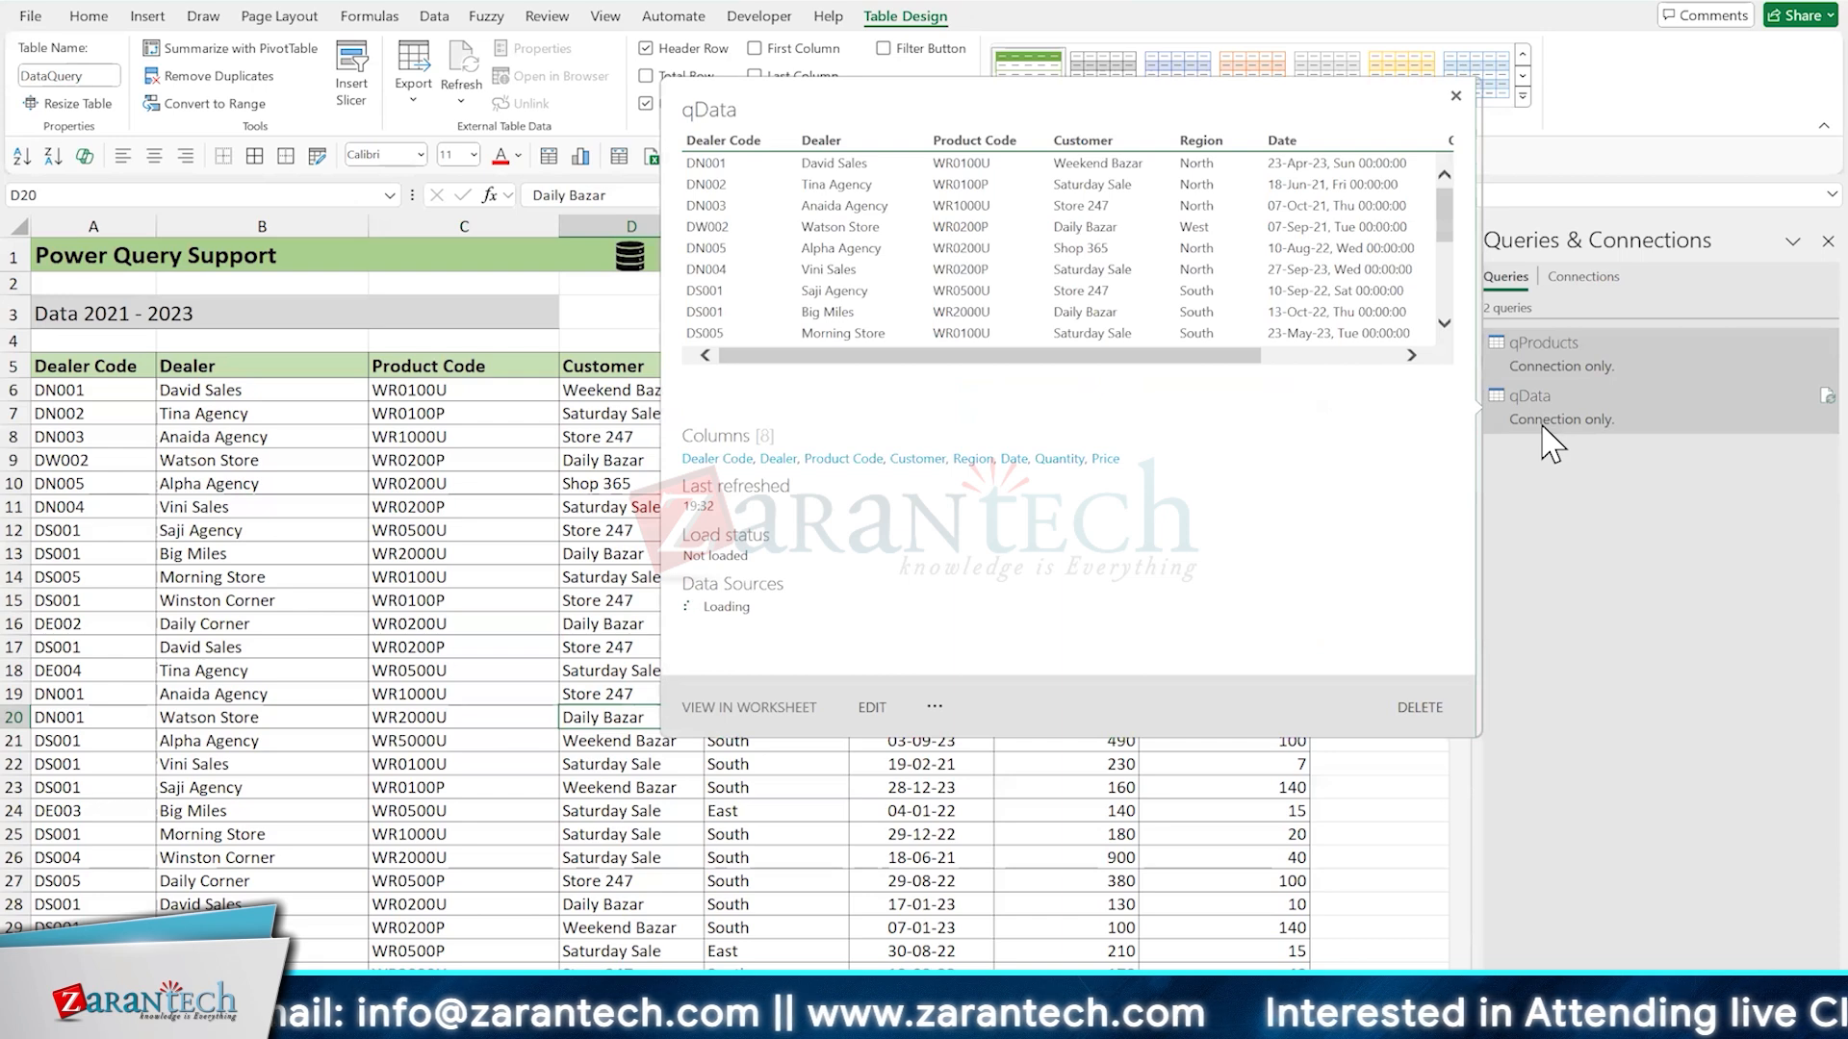
{"action": "mouse_move", "coordinate": [1541, 338]}
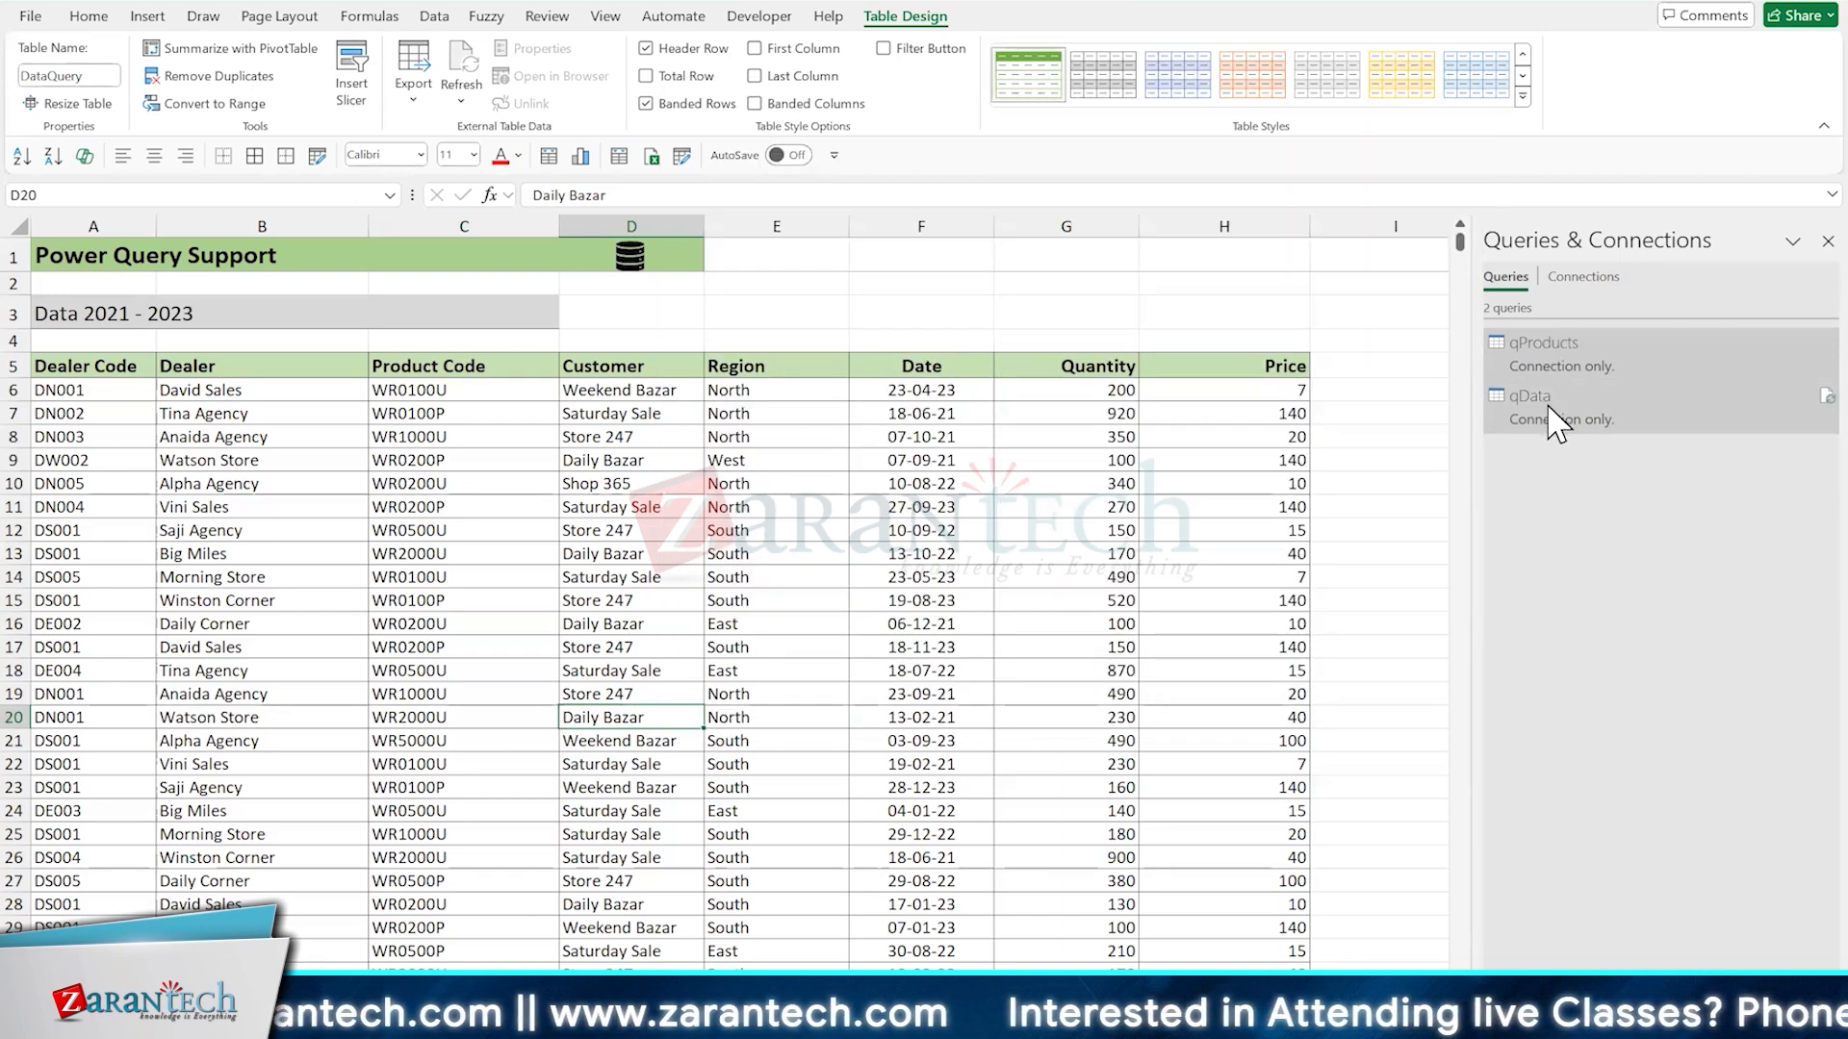
{"action": "left_click", "coordinate": [588, 544]}
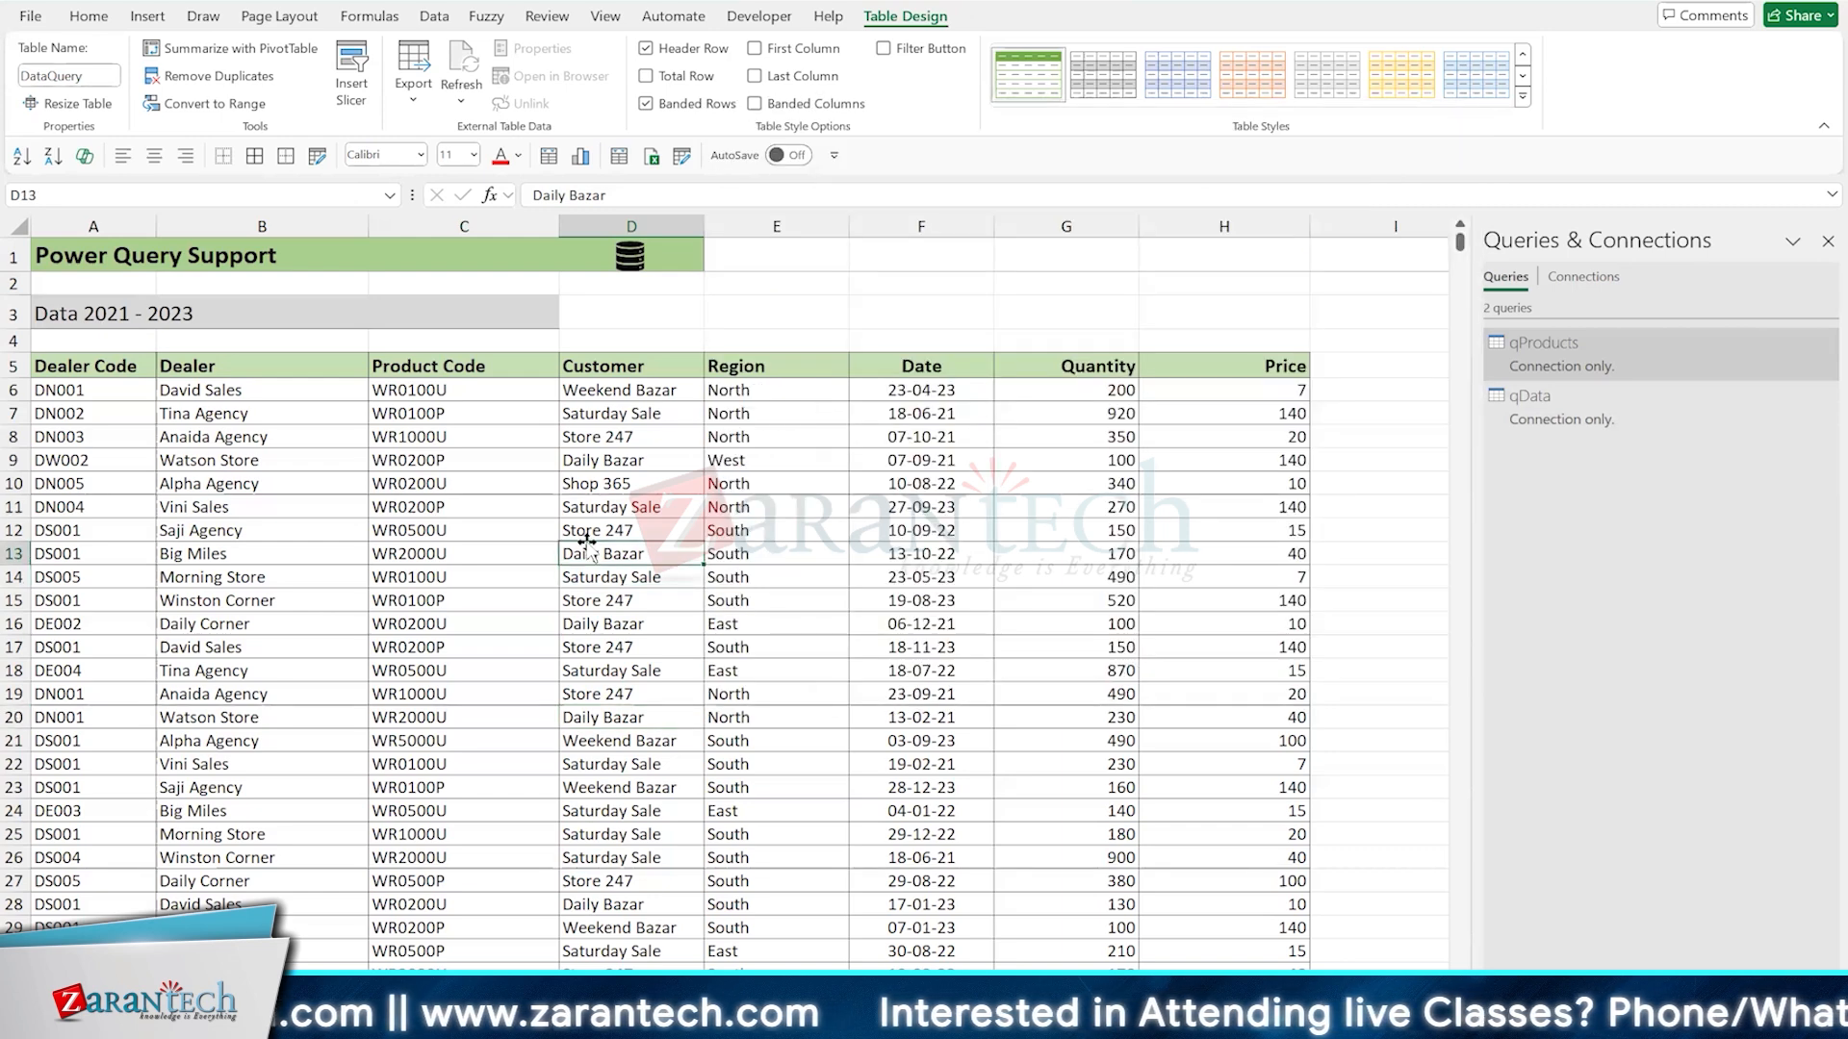
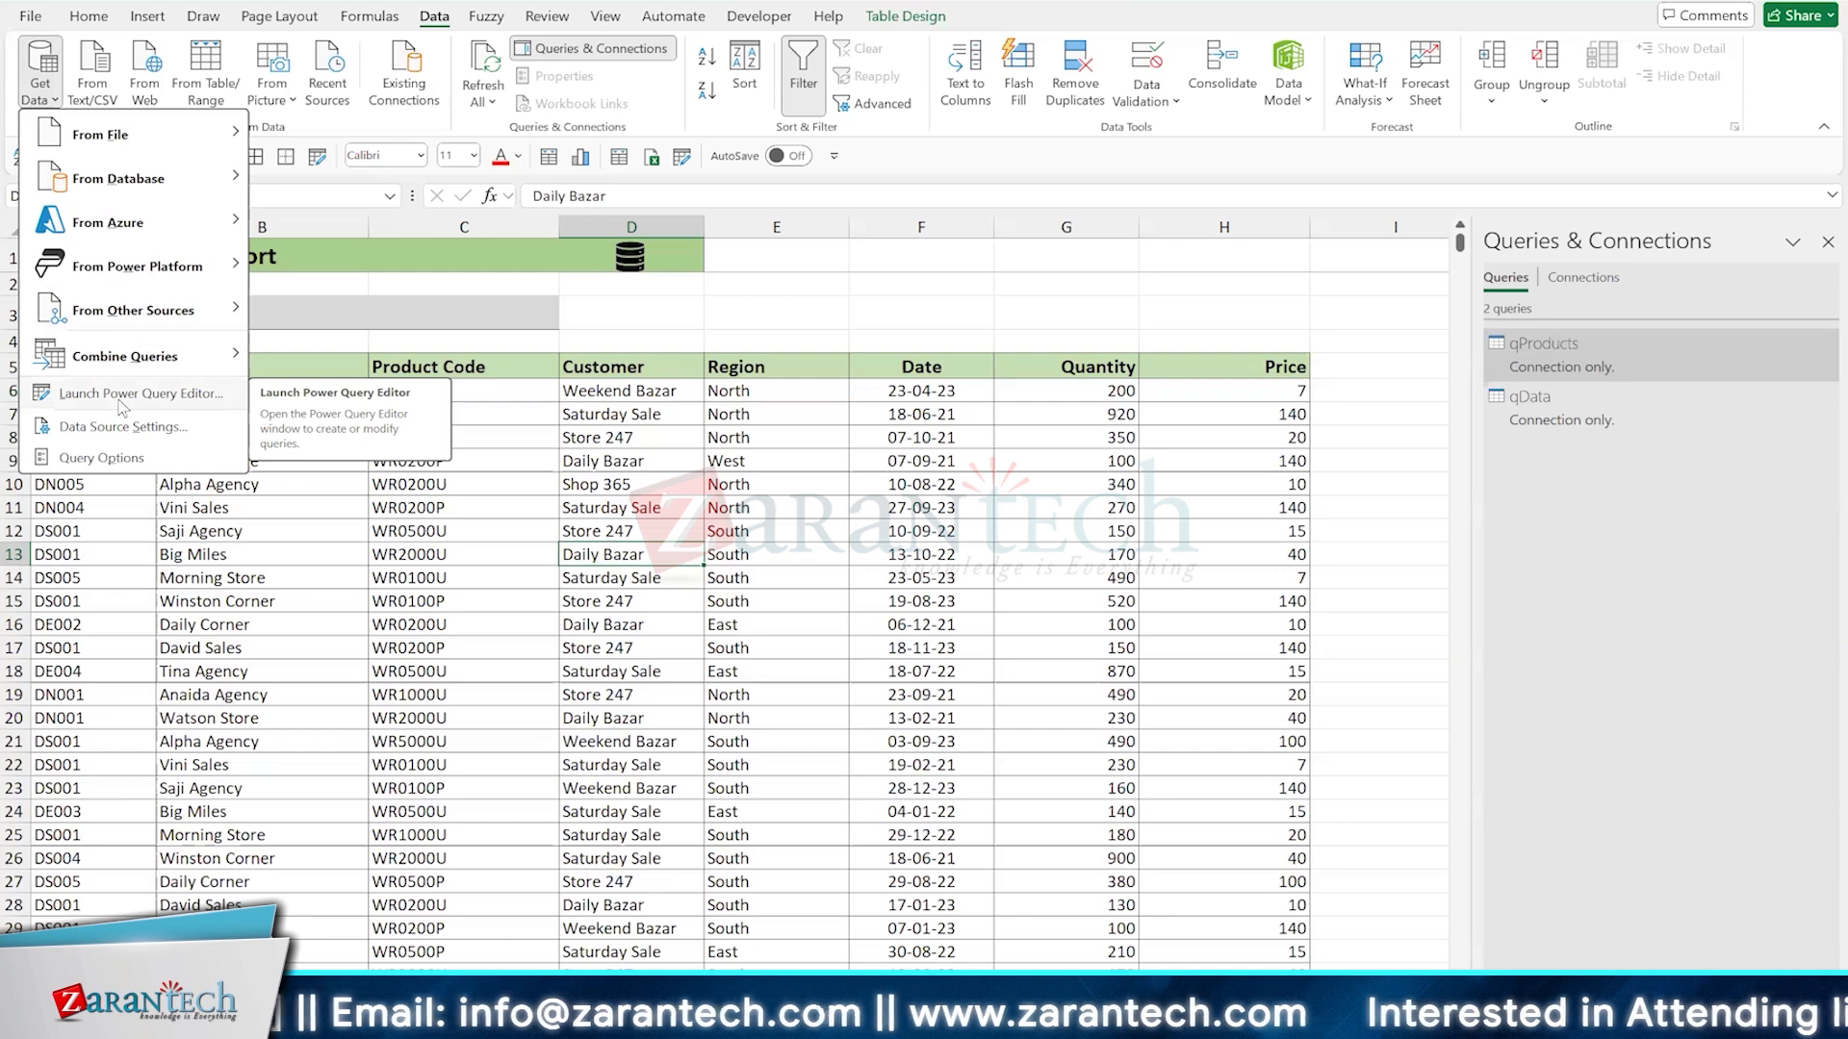
In the Power Query Editor, change the qData query's Date column to the Date type, replacing the current conversion
{"action": "left_click", "coordinate": [121, 394]}
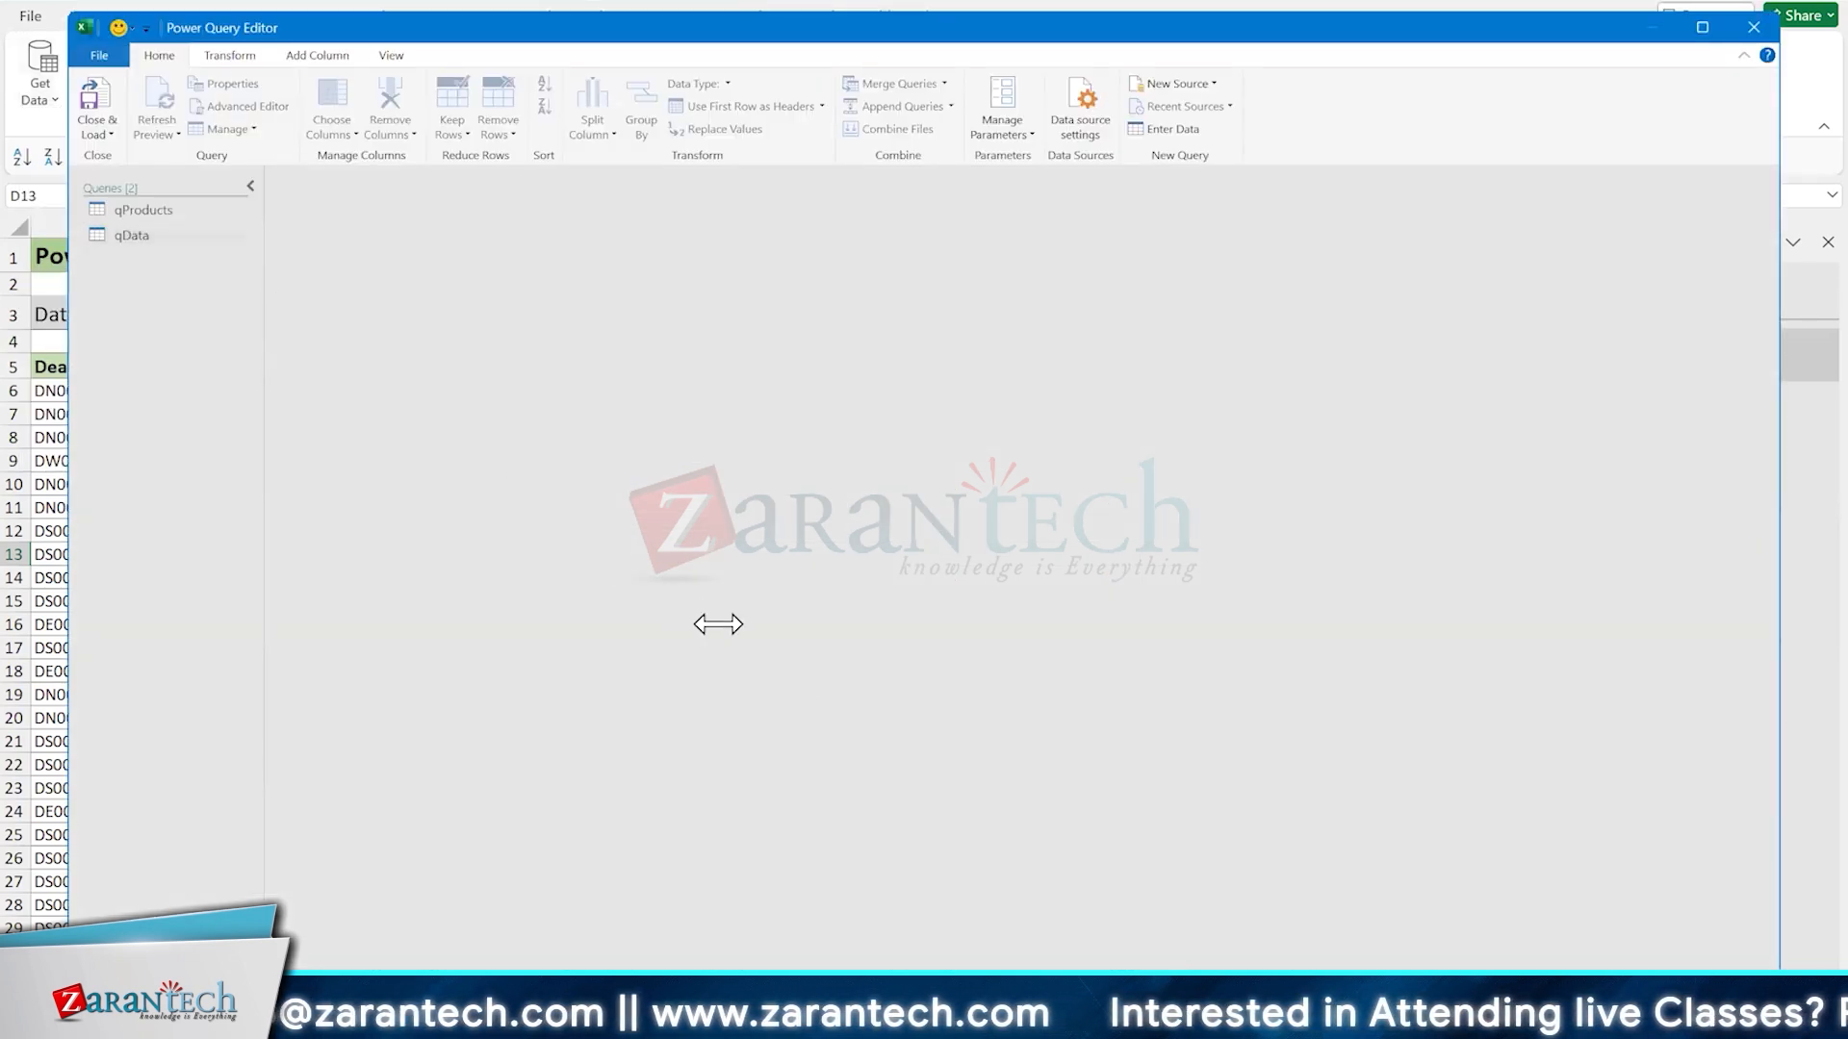
{"action": "left_click", "coordinate": [227, 234]}
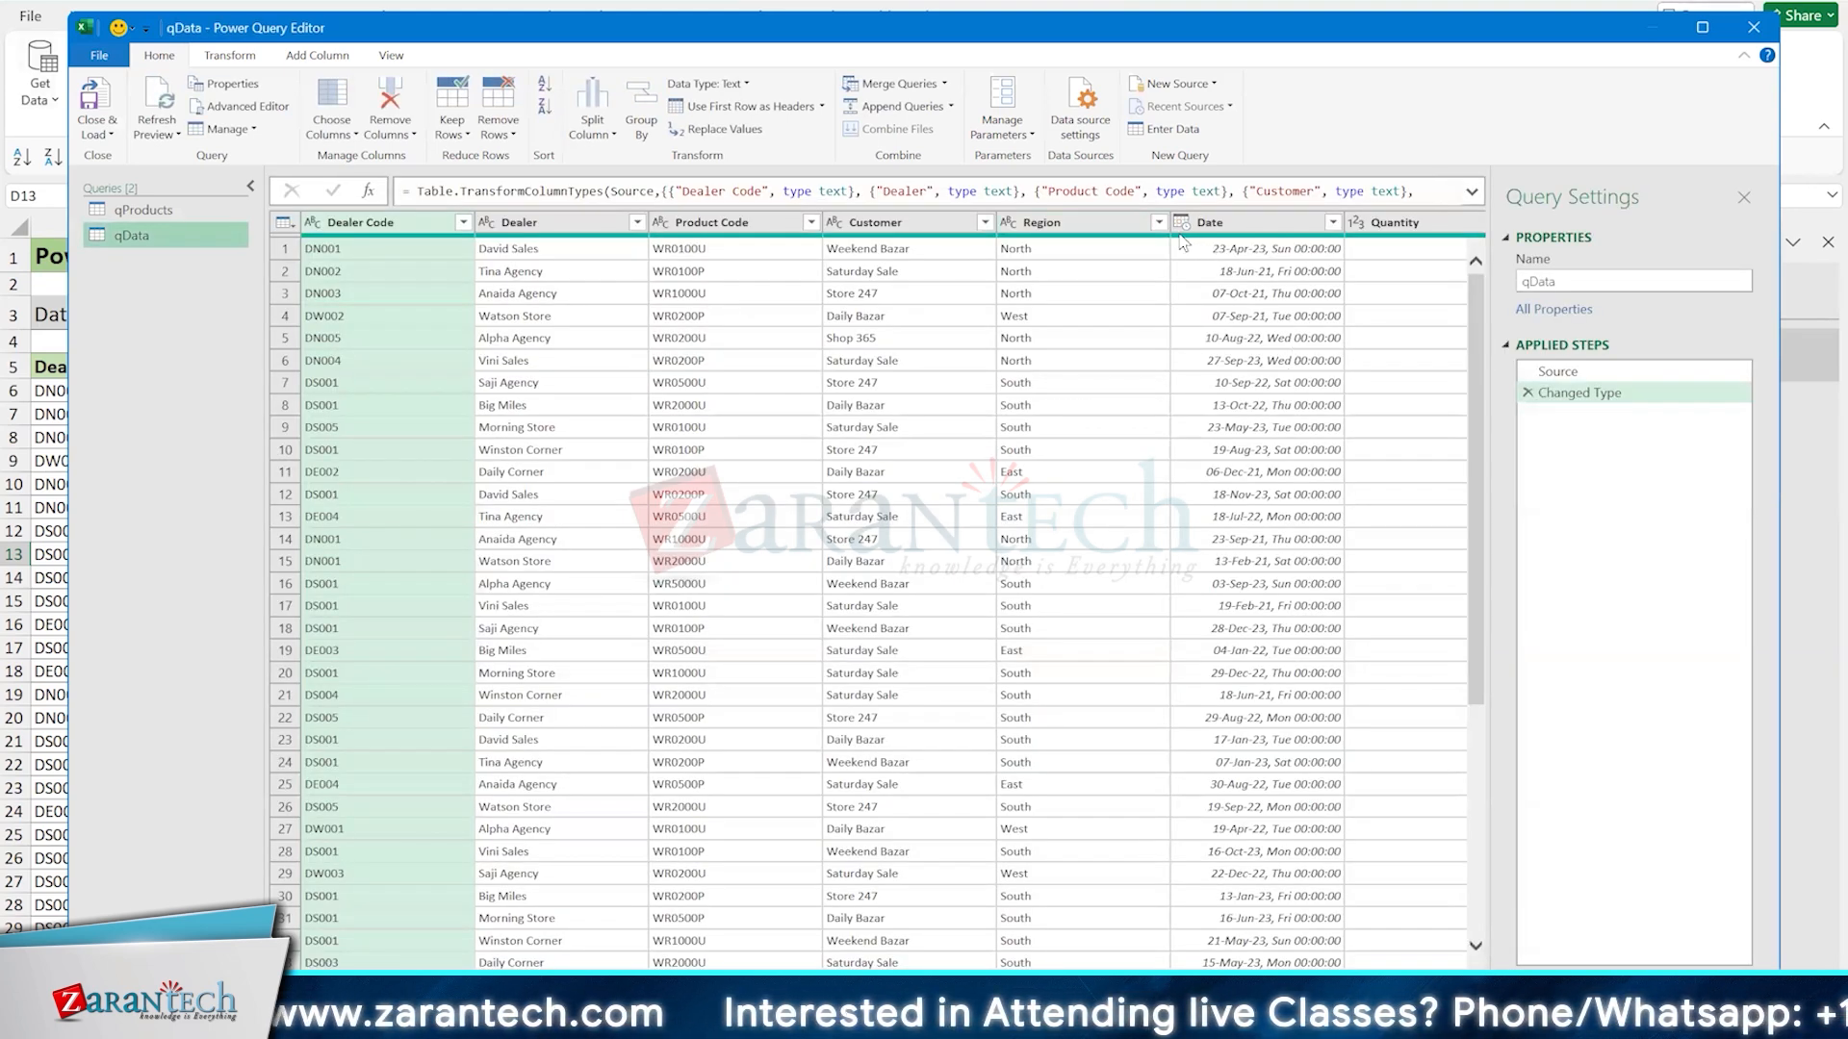
{"action": "mouse_move", "coordinate": [1189, 236]}
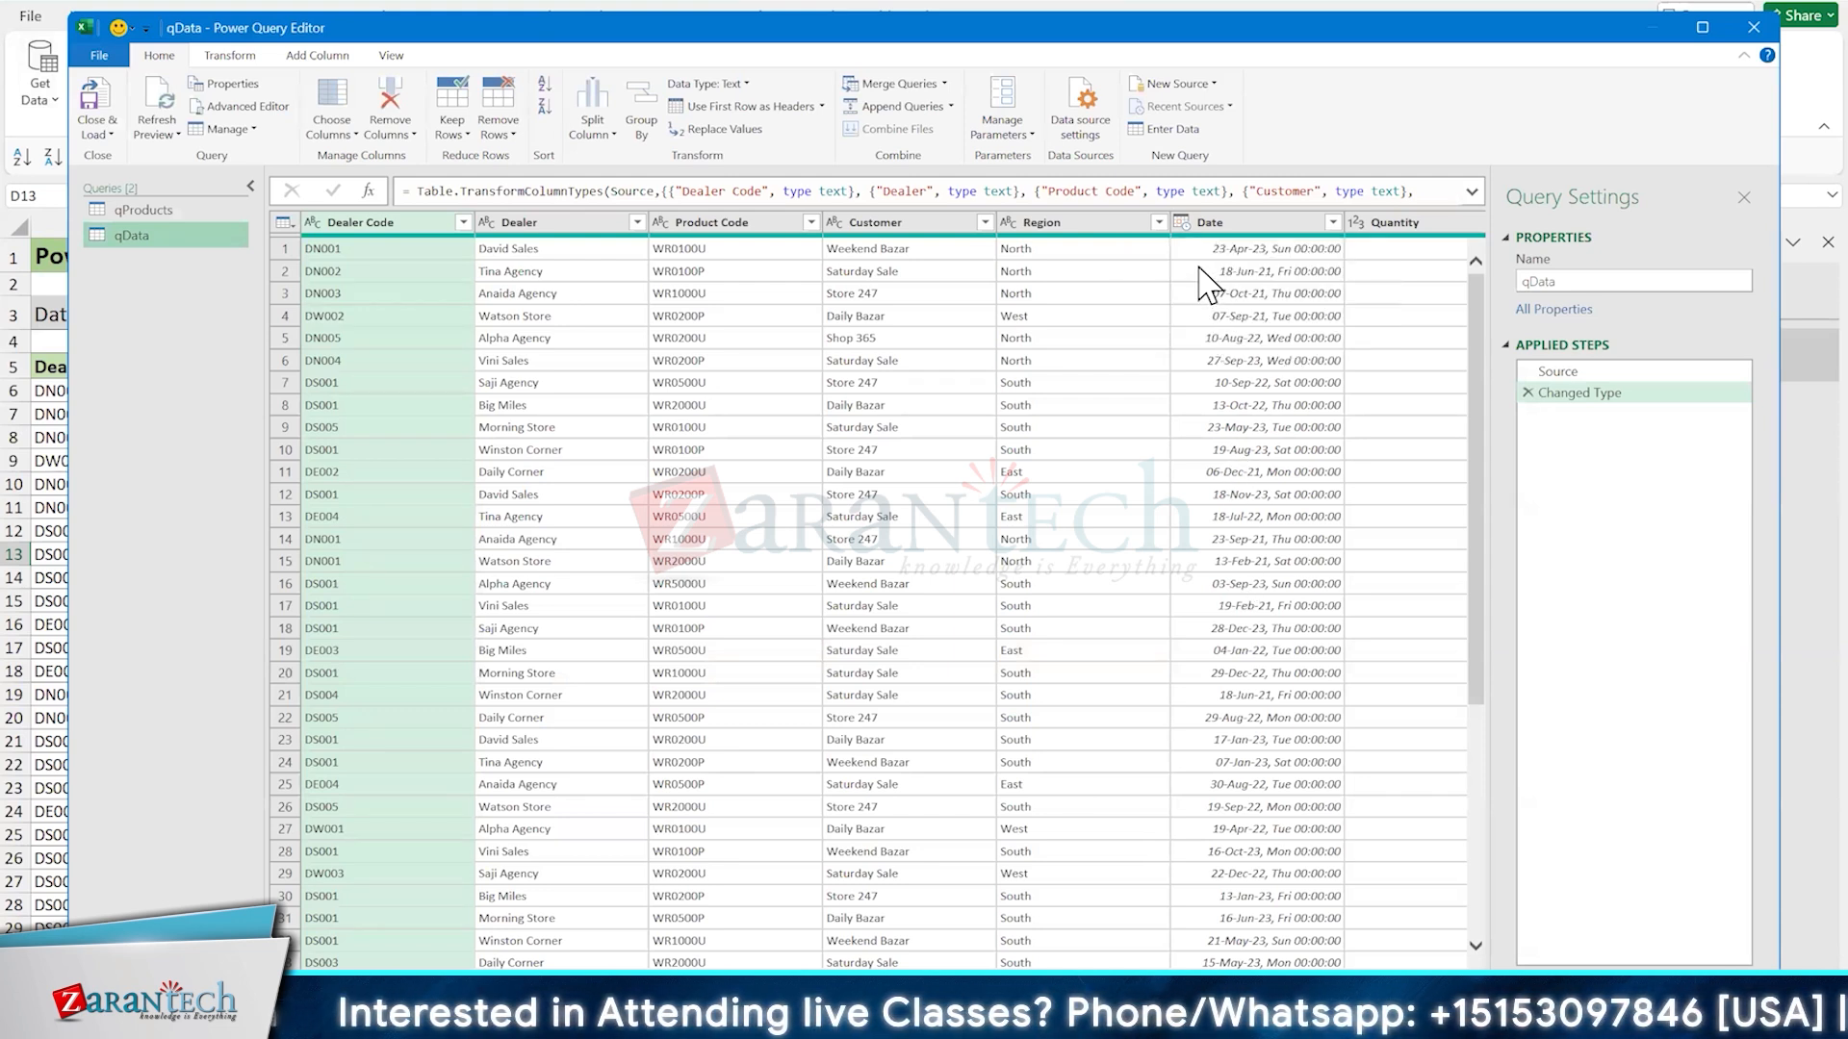
{"action": "left_click", "coordinate": [1183, 224]}
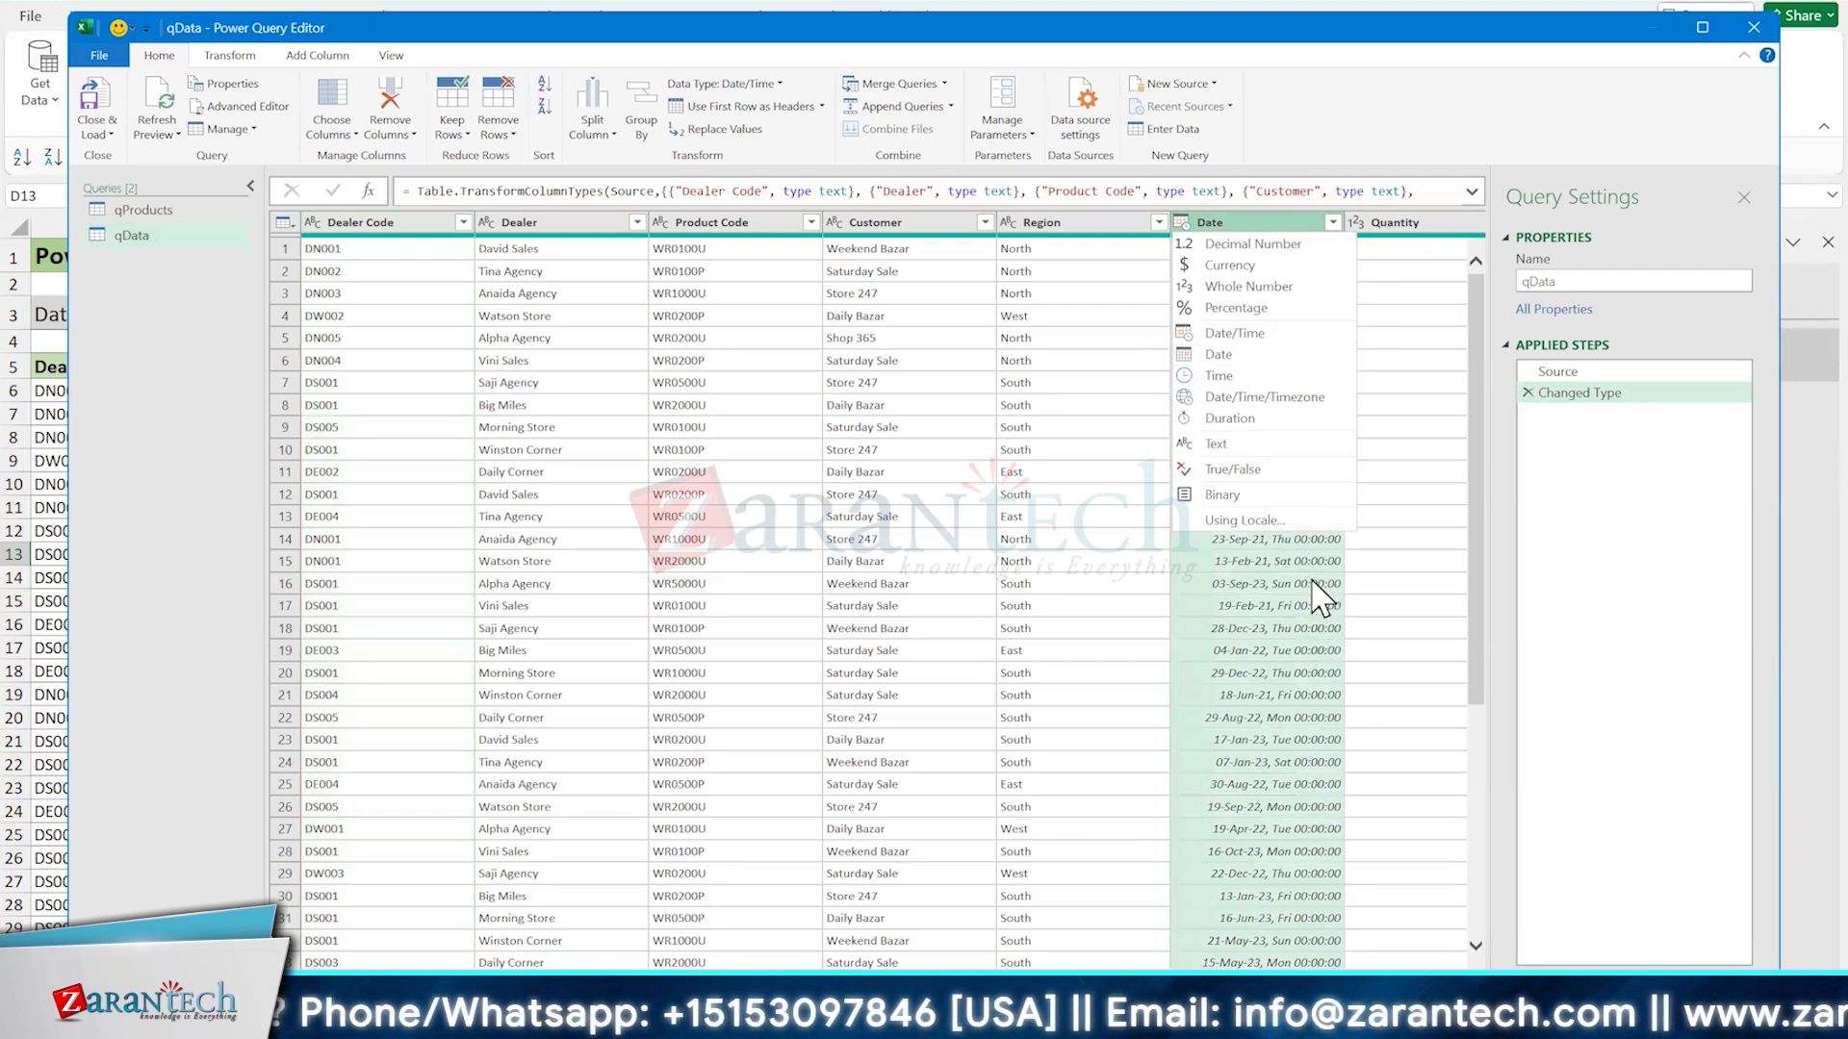
{"action": "left_click", "coordinate": [1220, 359]}
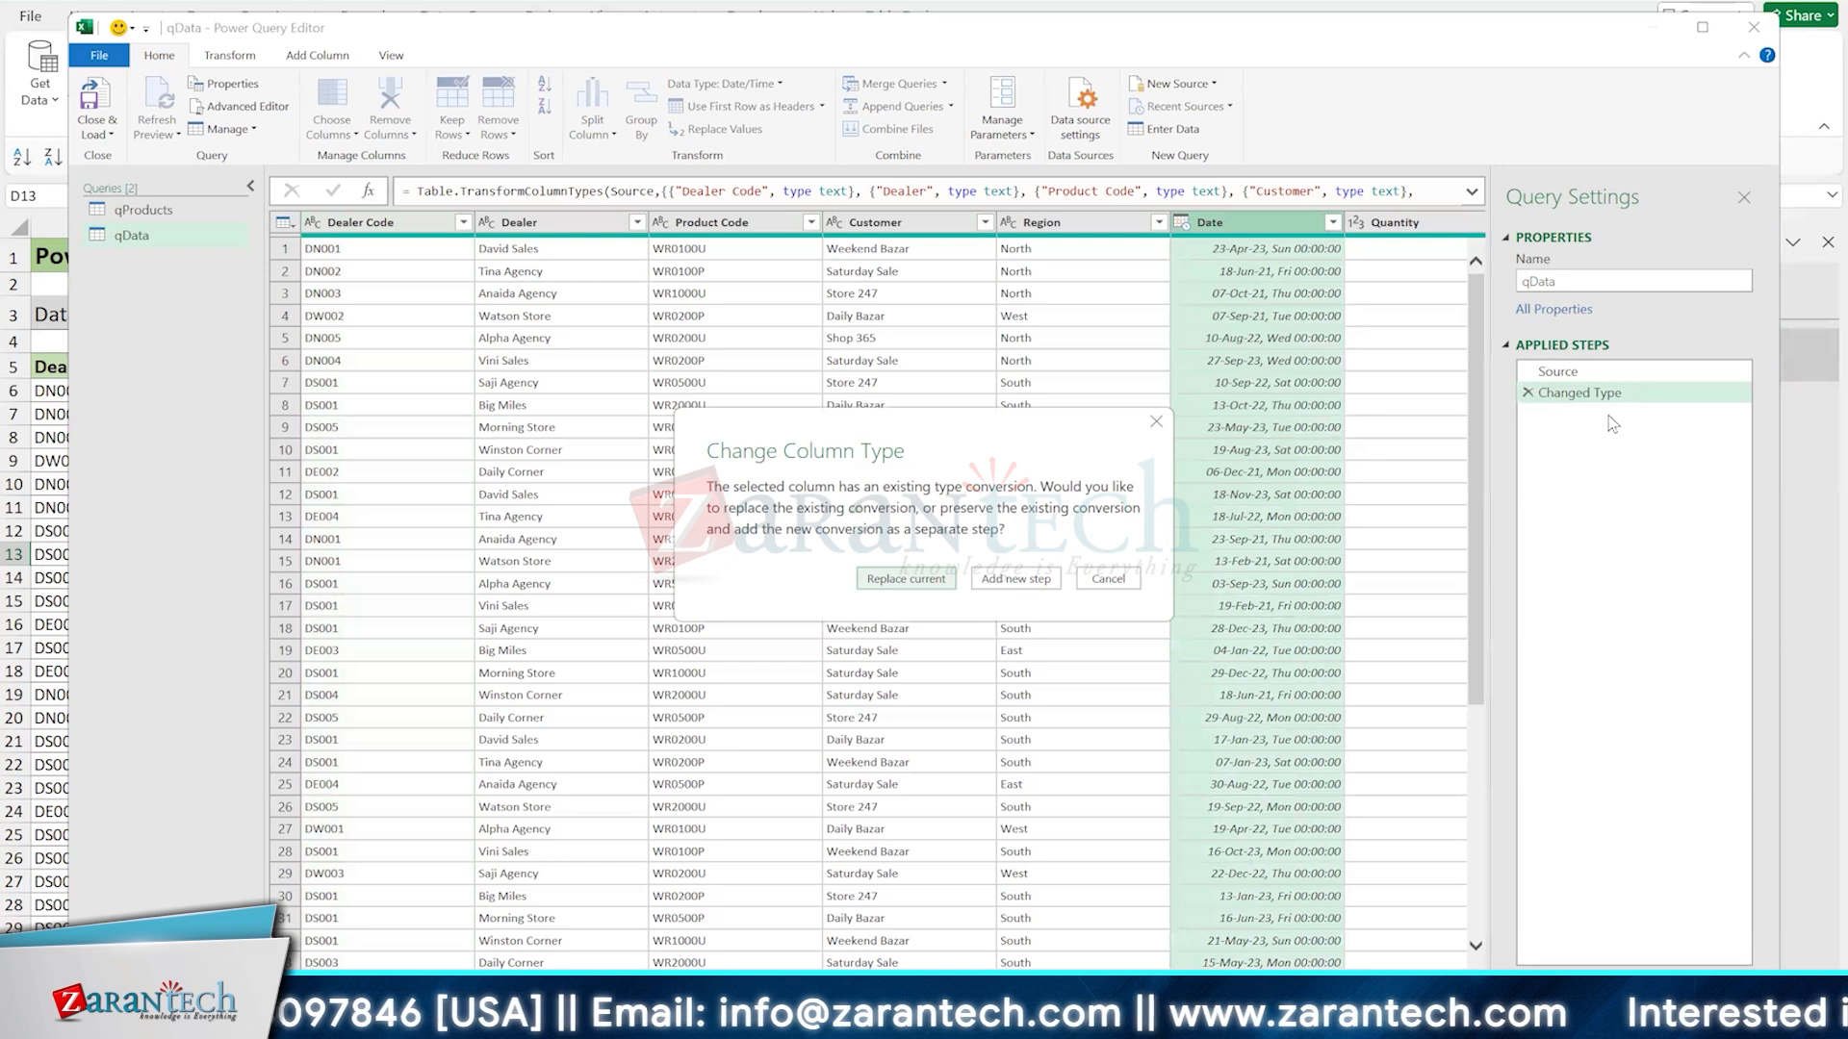
{"action": "left_click", "coordinate": [905, 579]}
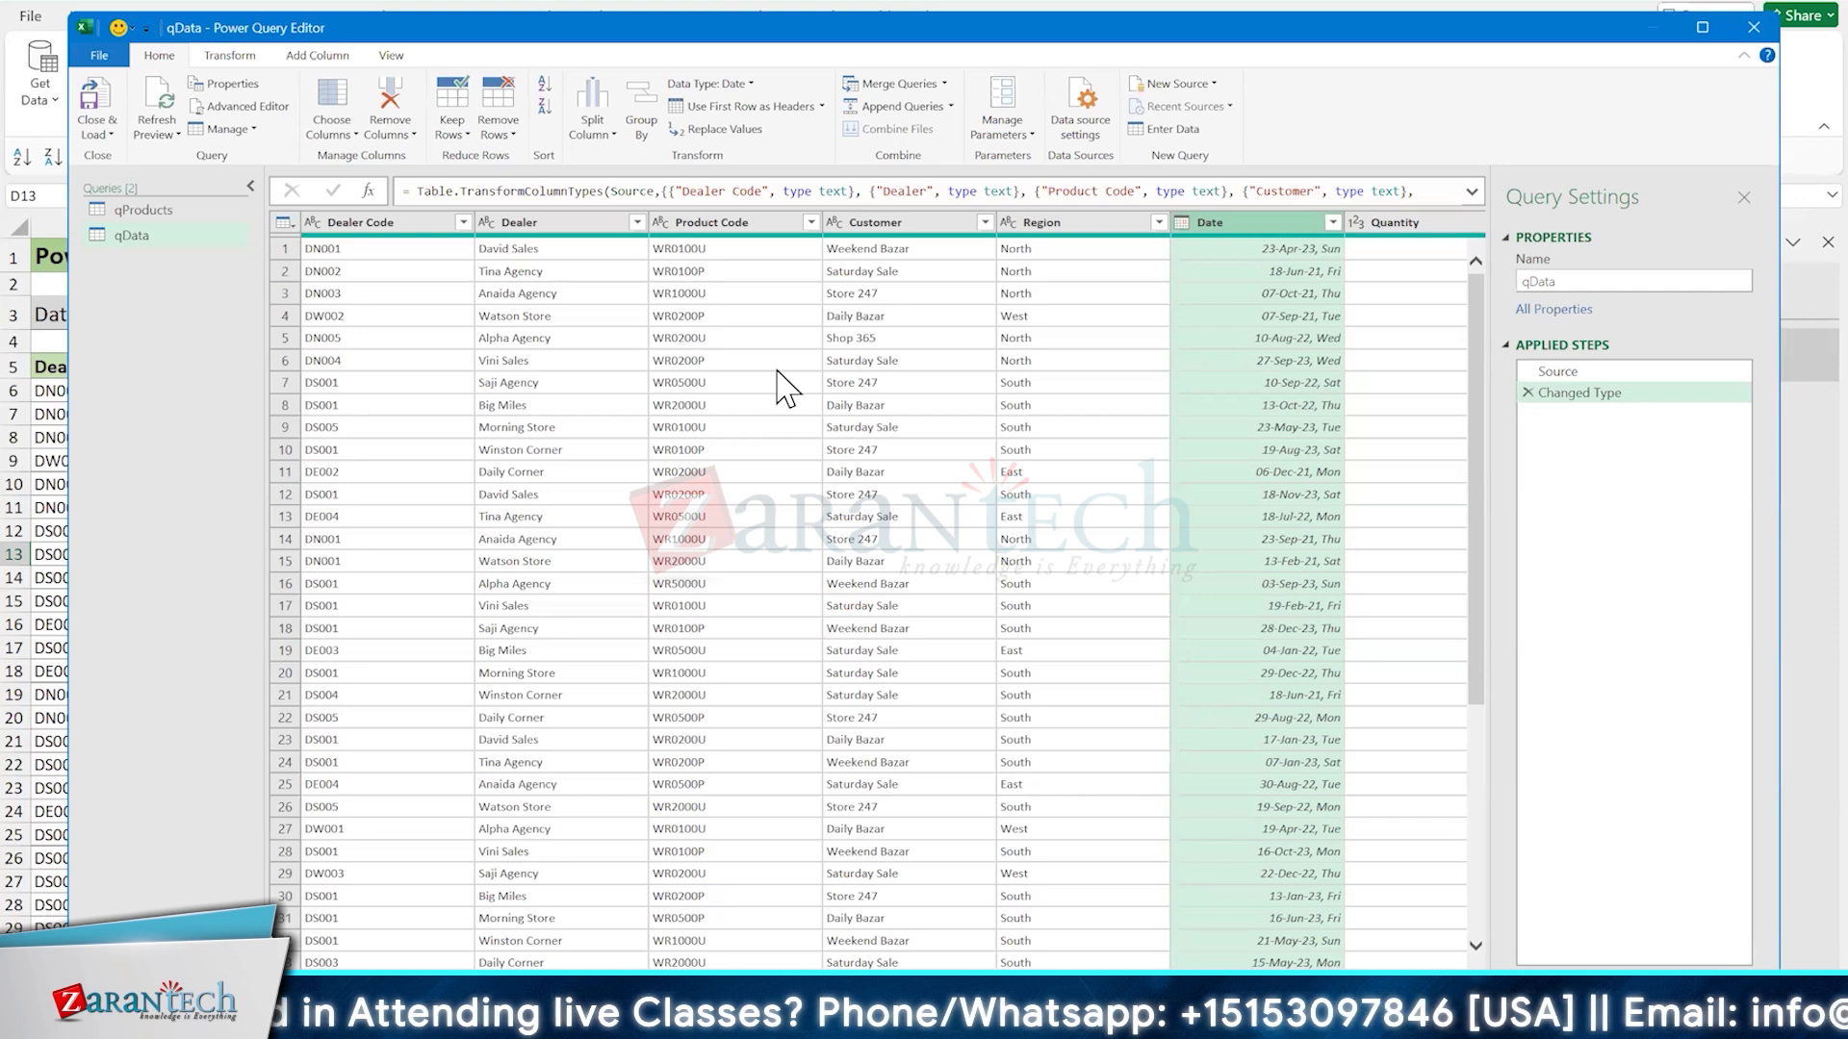
{"action": "left_click", "coordinate": [165, 241]}
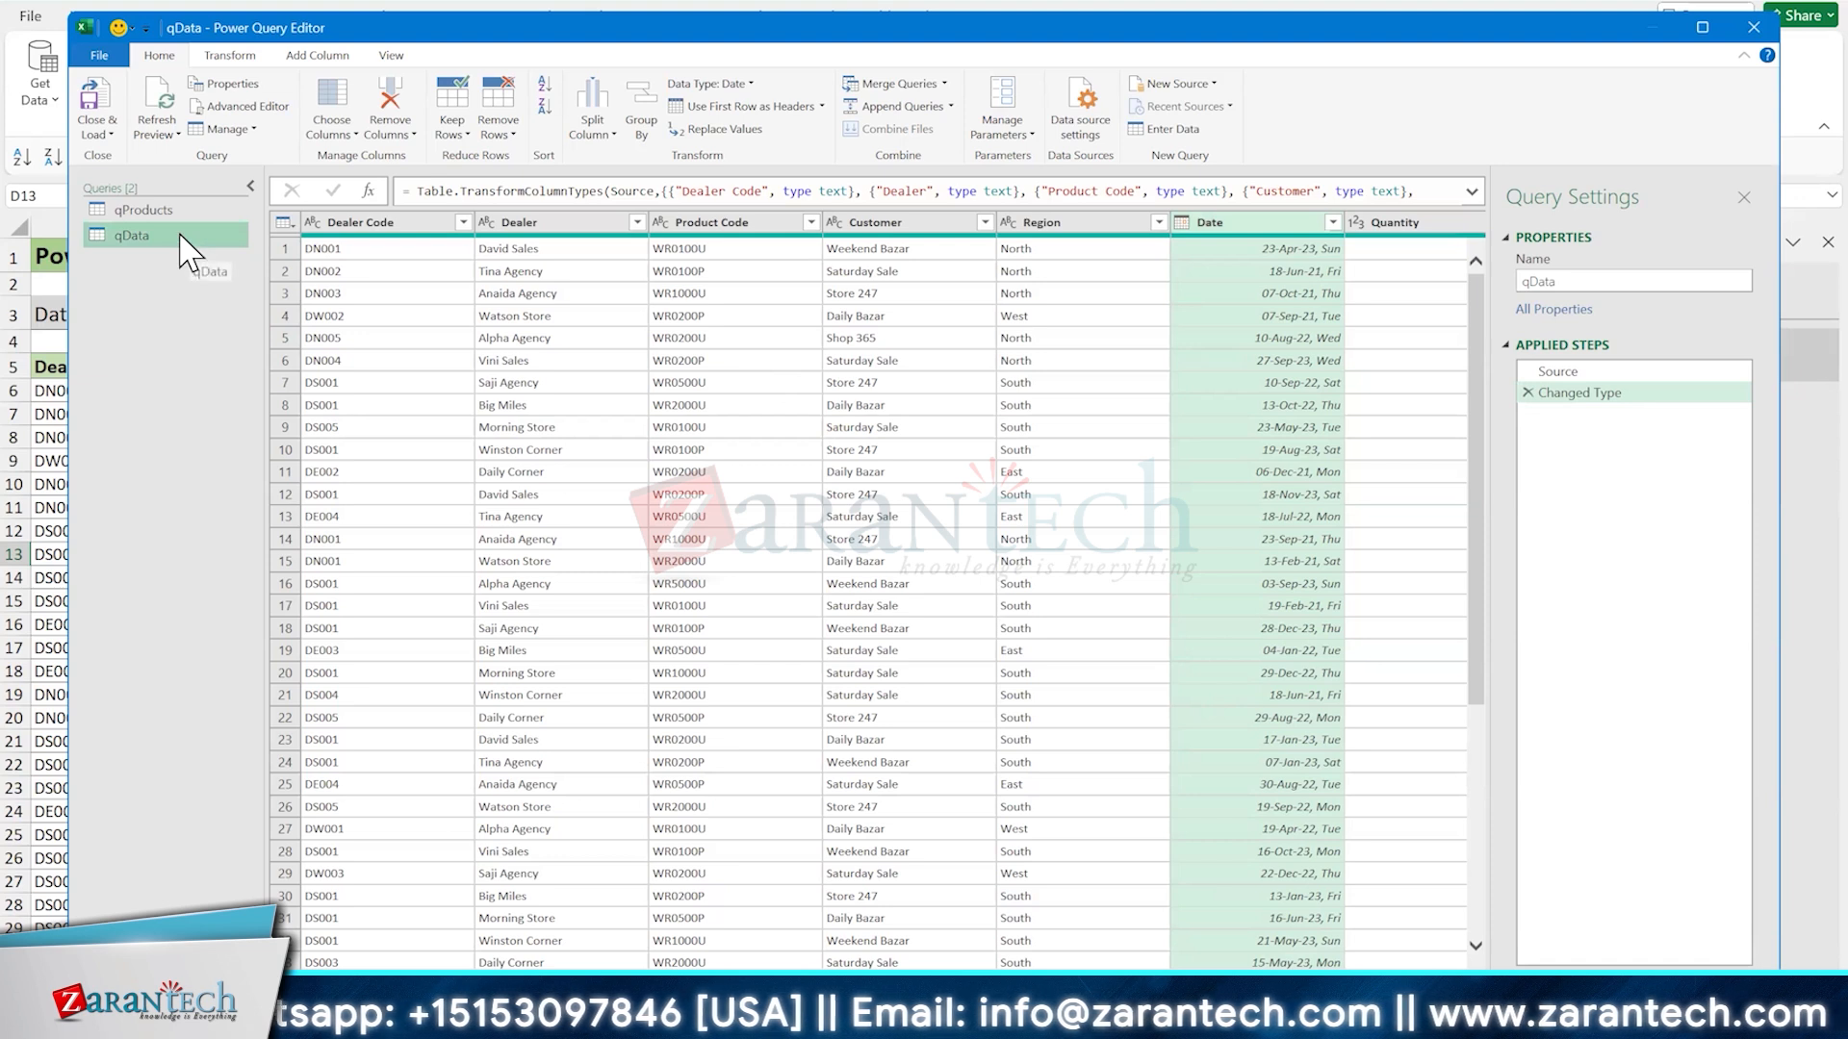
{"action": "left_click", "coordinate": [945, 86]}
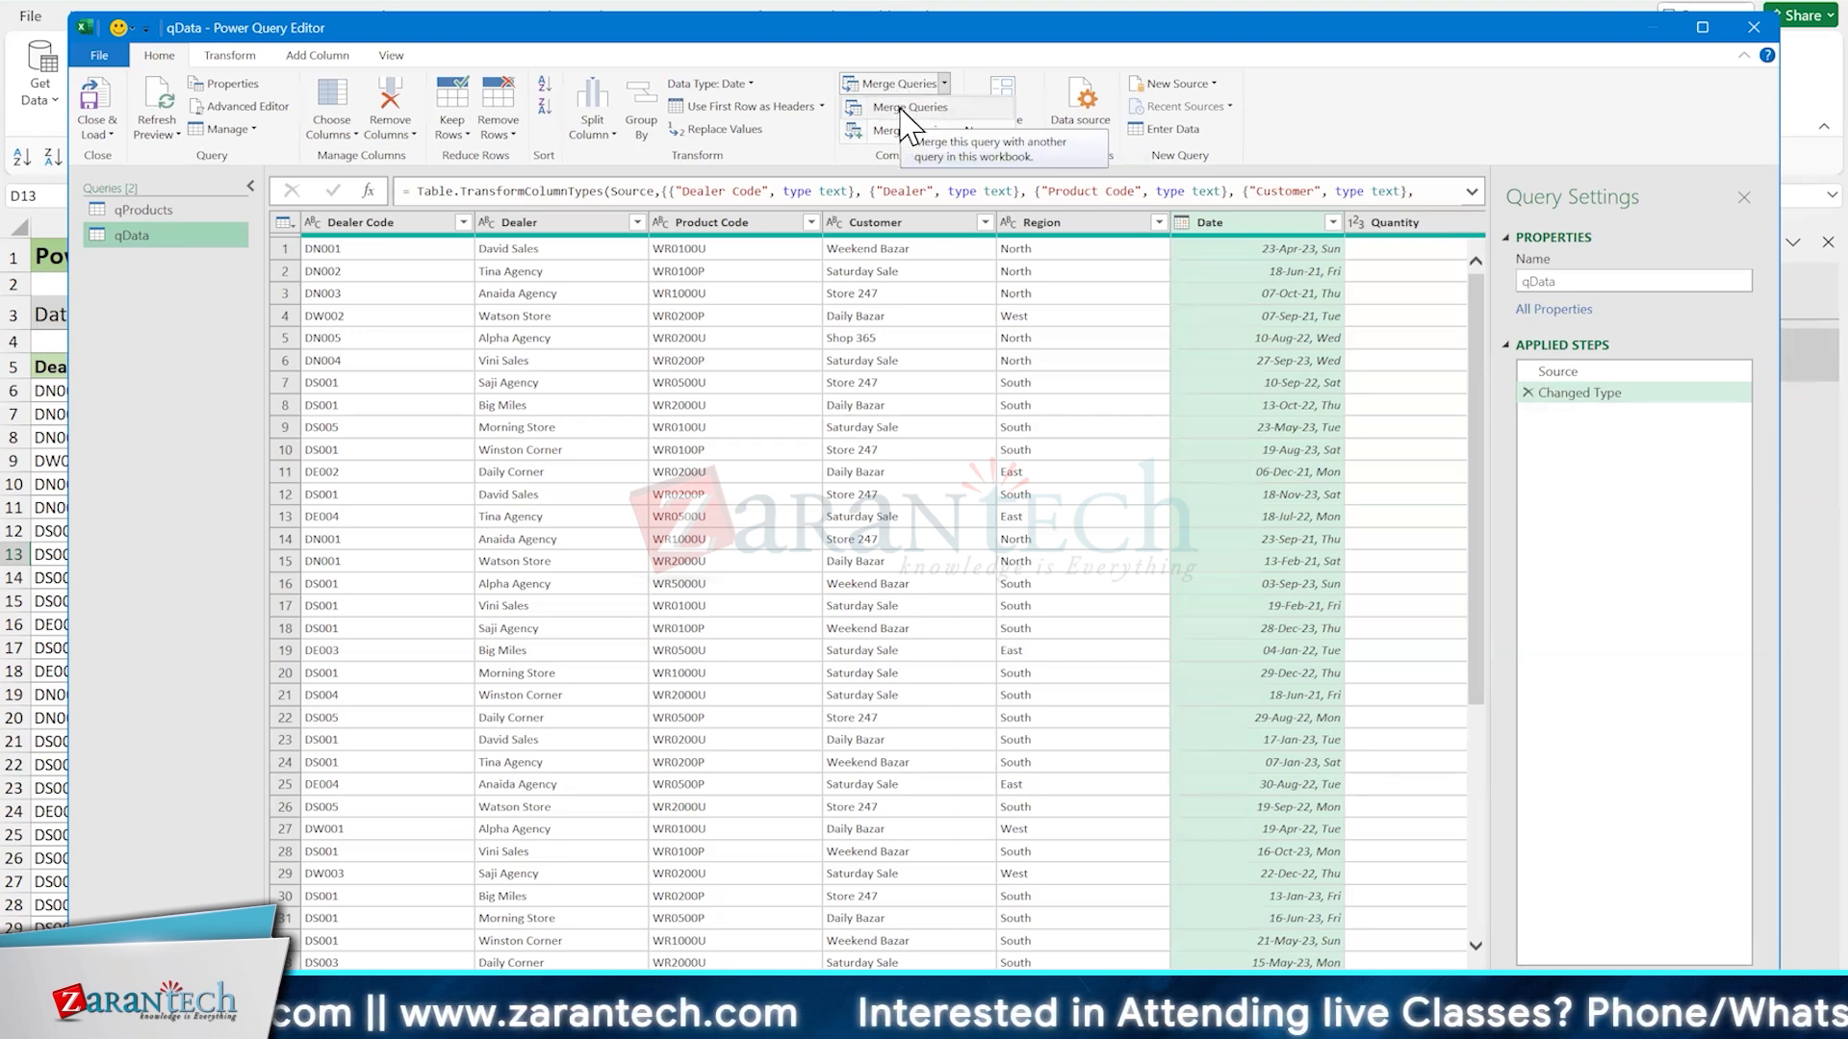
{"action": "left_click", "coordinate": [907, 108]}
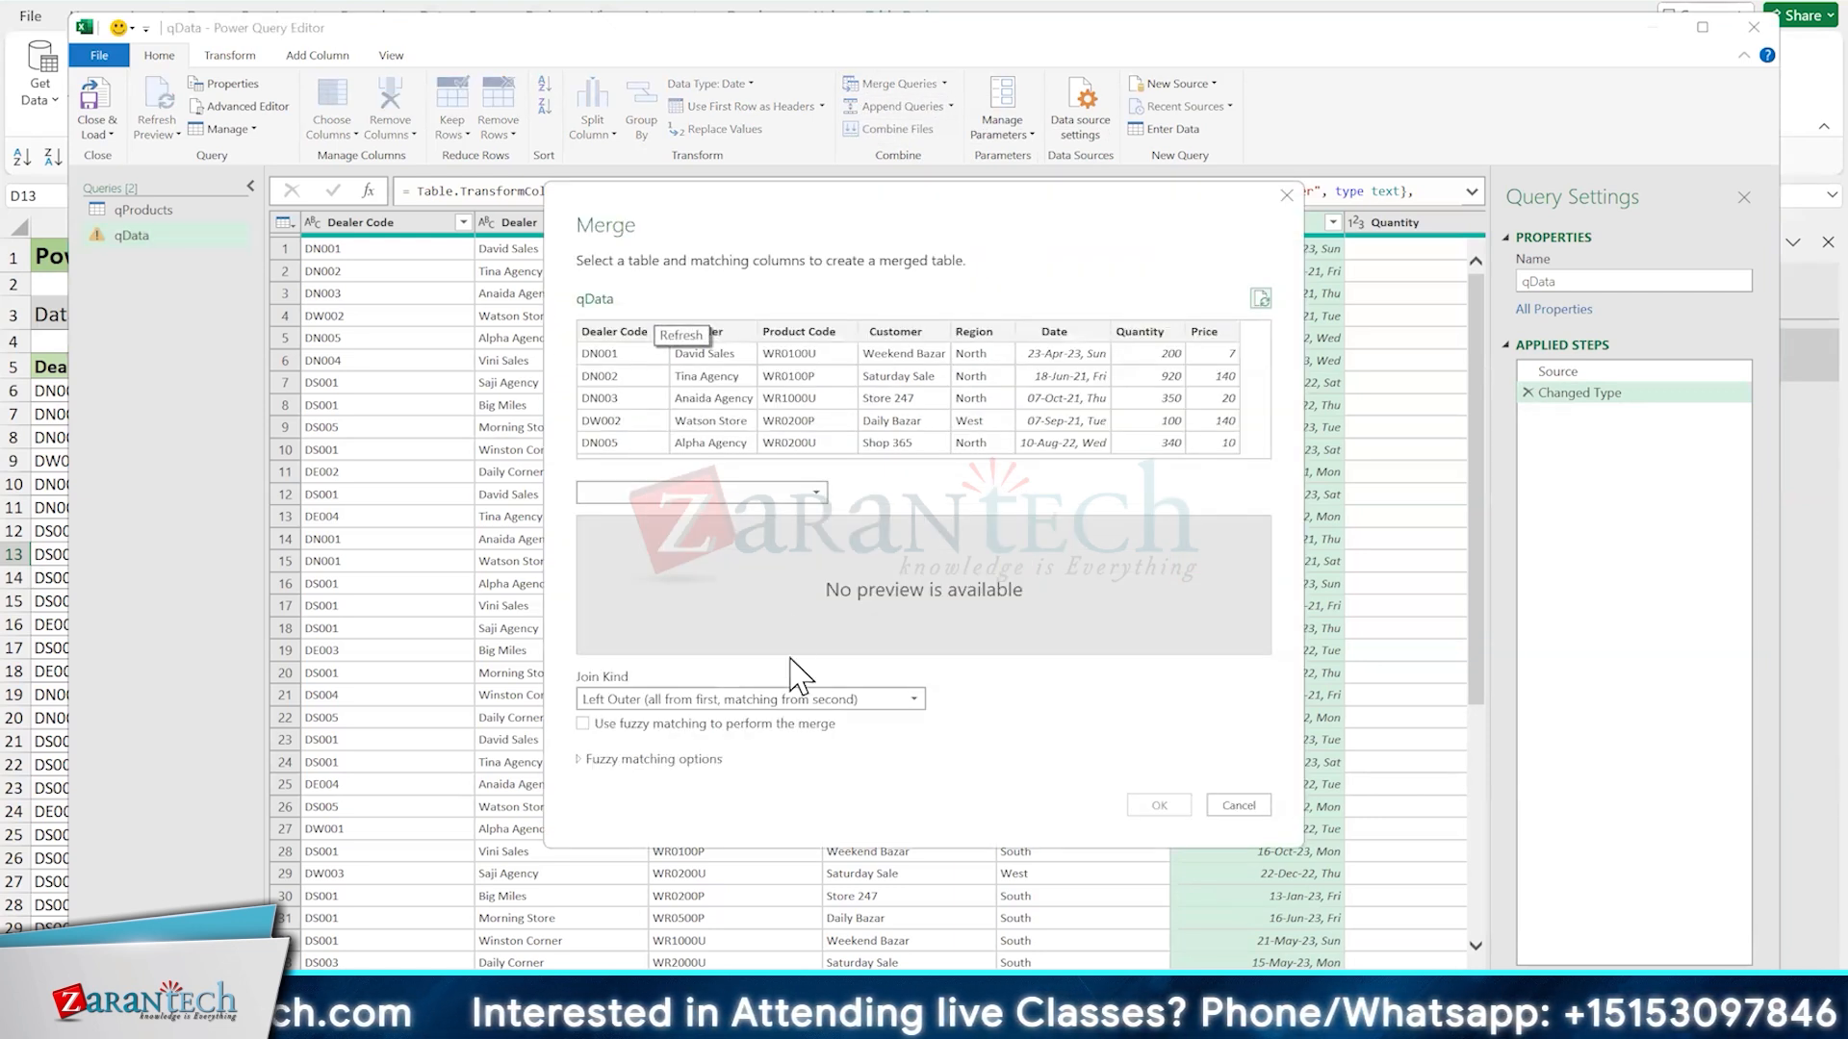
{"action": "left_click", "coordinate": [814, 495]}
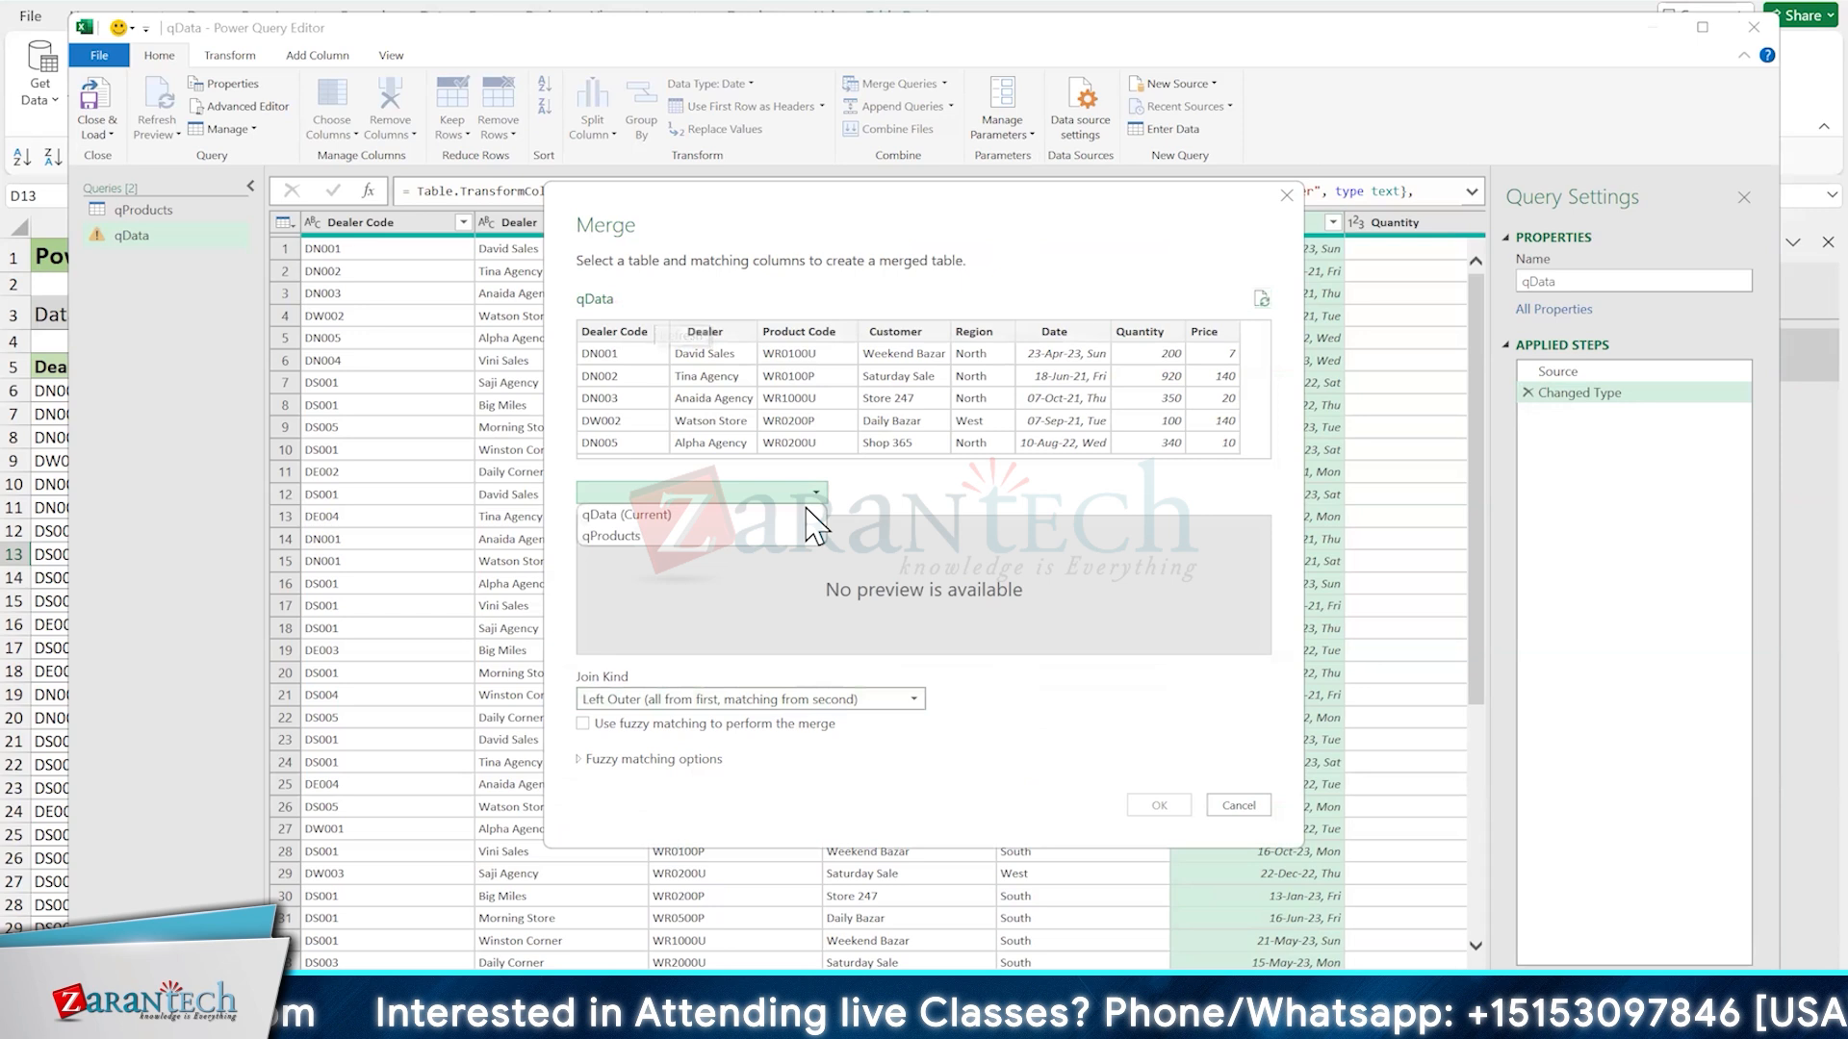
{"action": "left_click", "coordinate": [783, 550]}
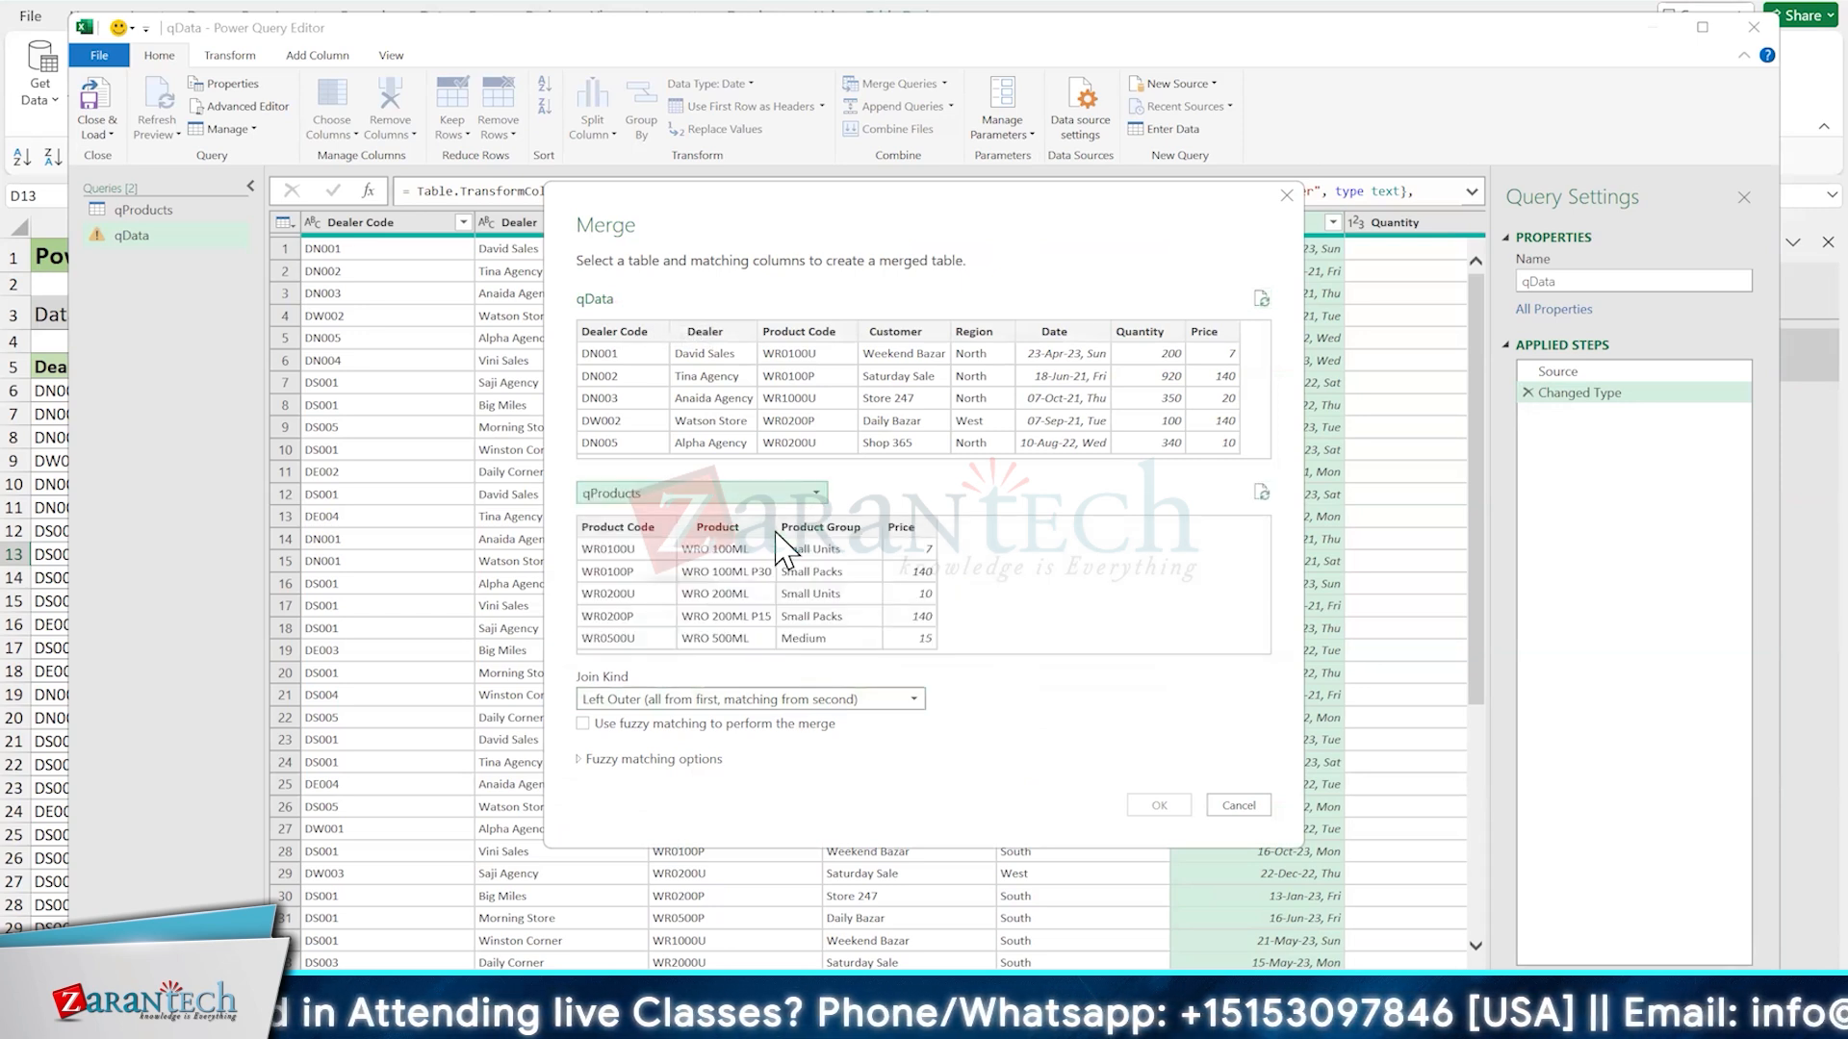
{"action": "left_click", "coordinate": [812, 391]}
{"action": "left_click", "coordinate": [600, 583]}
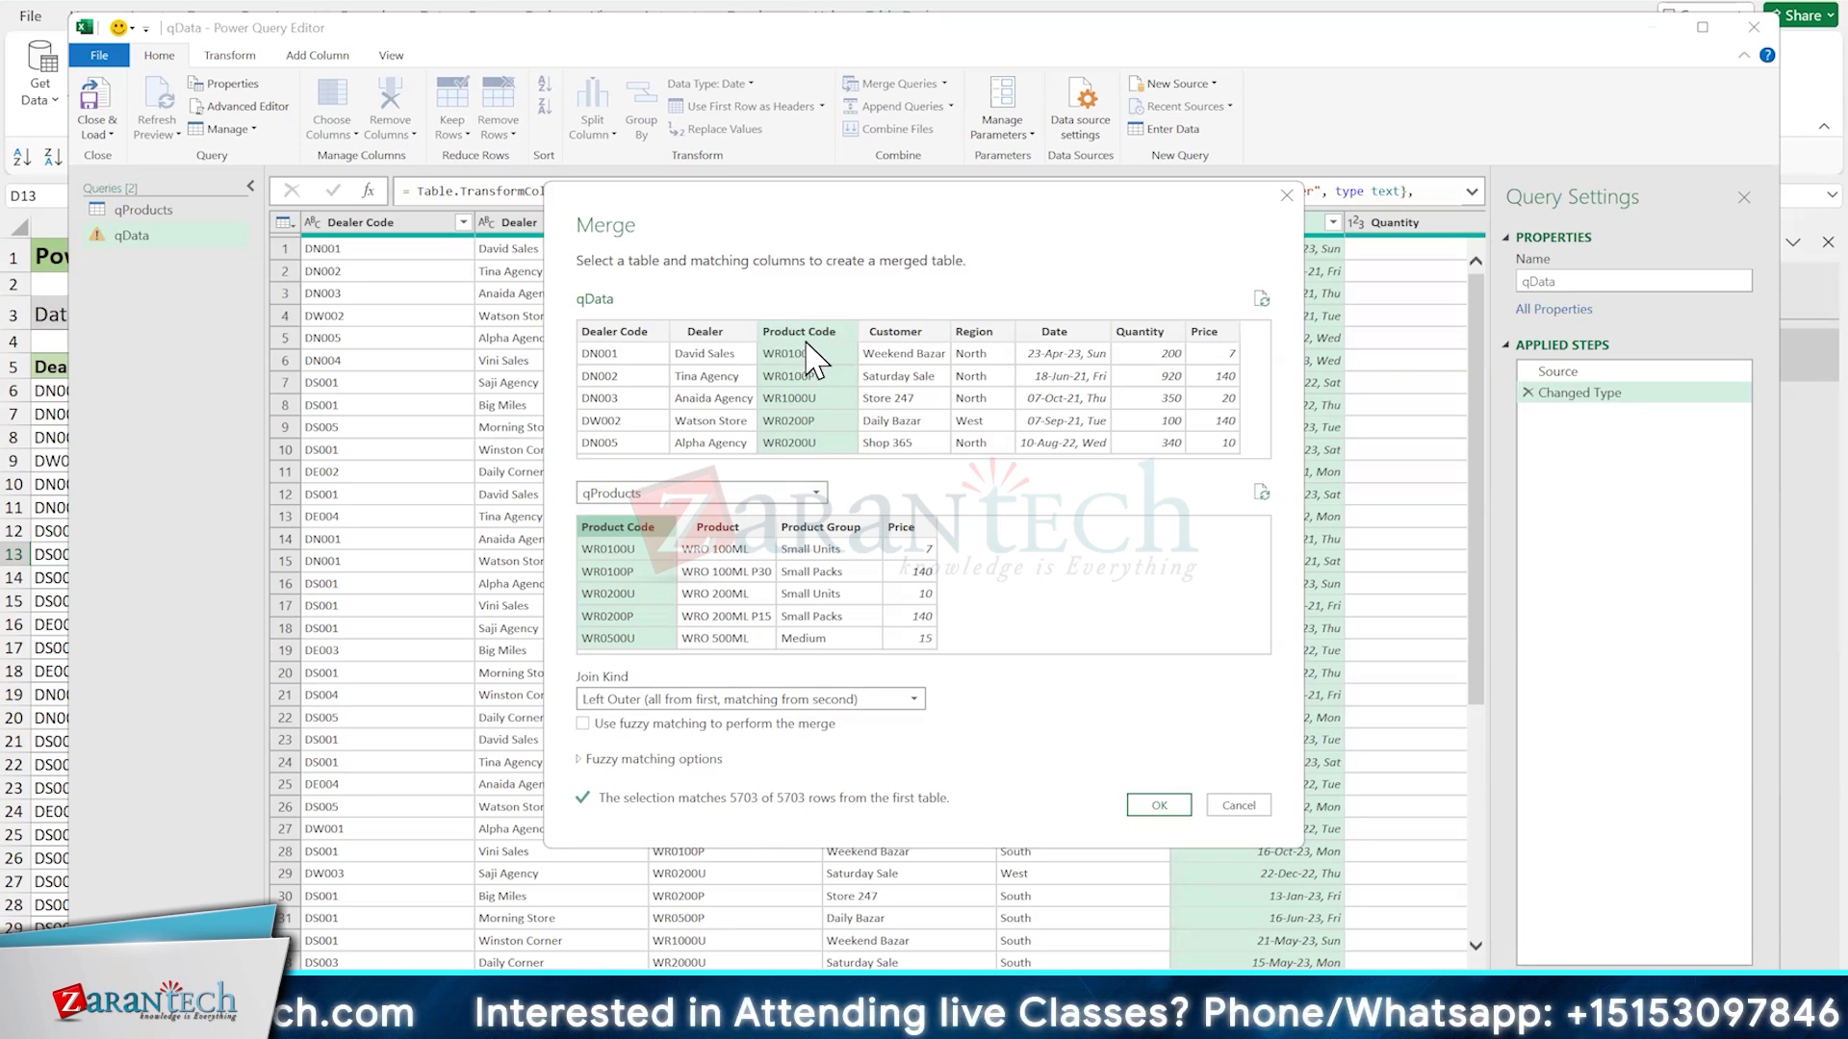
{"action": "left_click", "coordinate": [1228, 808]}
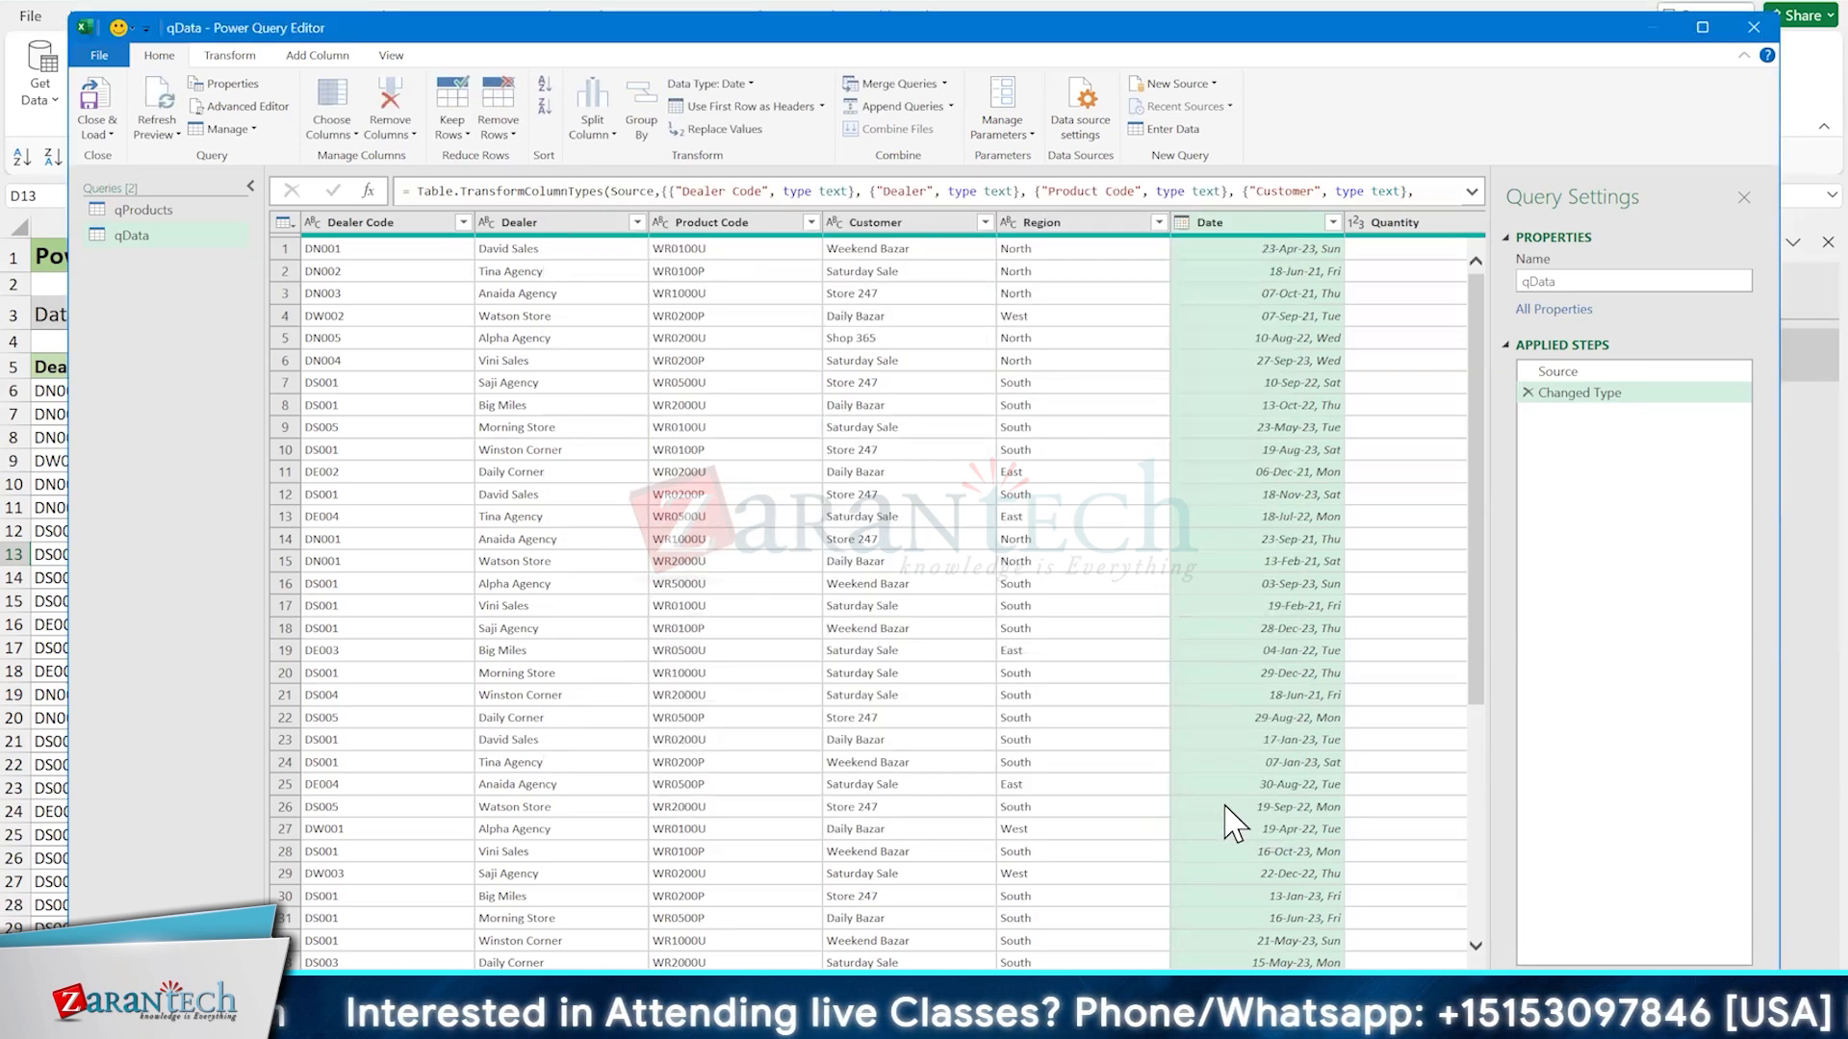
Examine the full record of row 14 in the qData query, enlarging the record preview area
{"action": "left_click", "coordinate": [756, 339]}
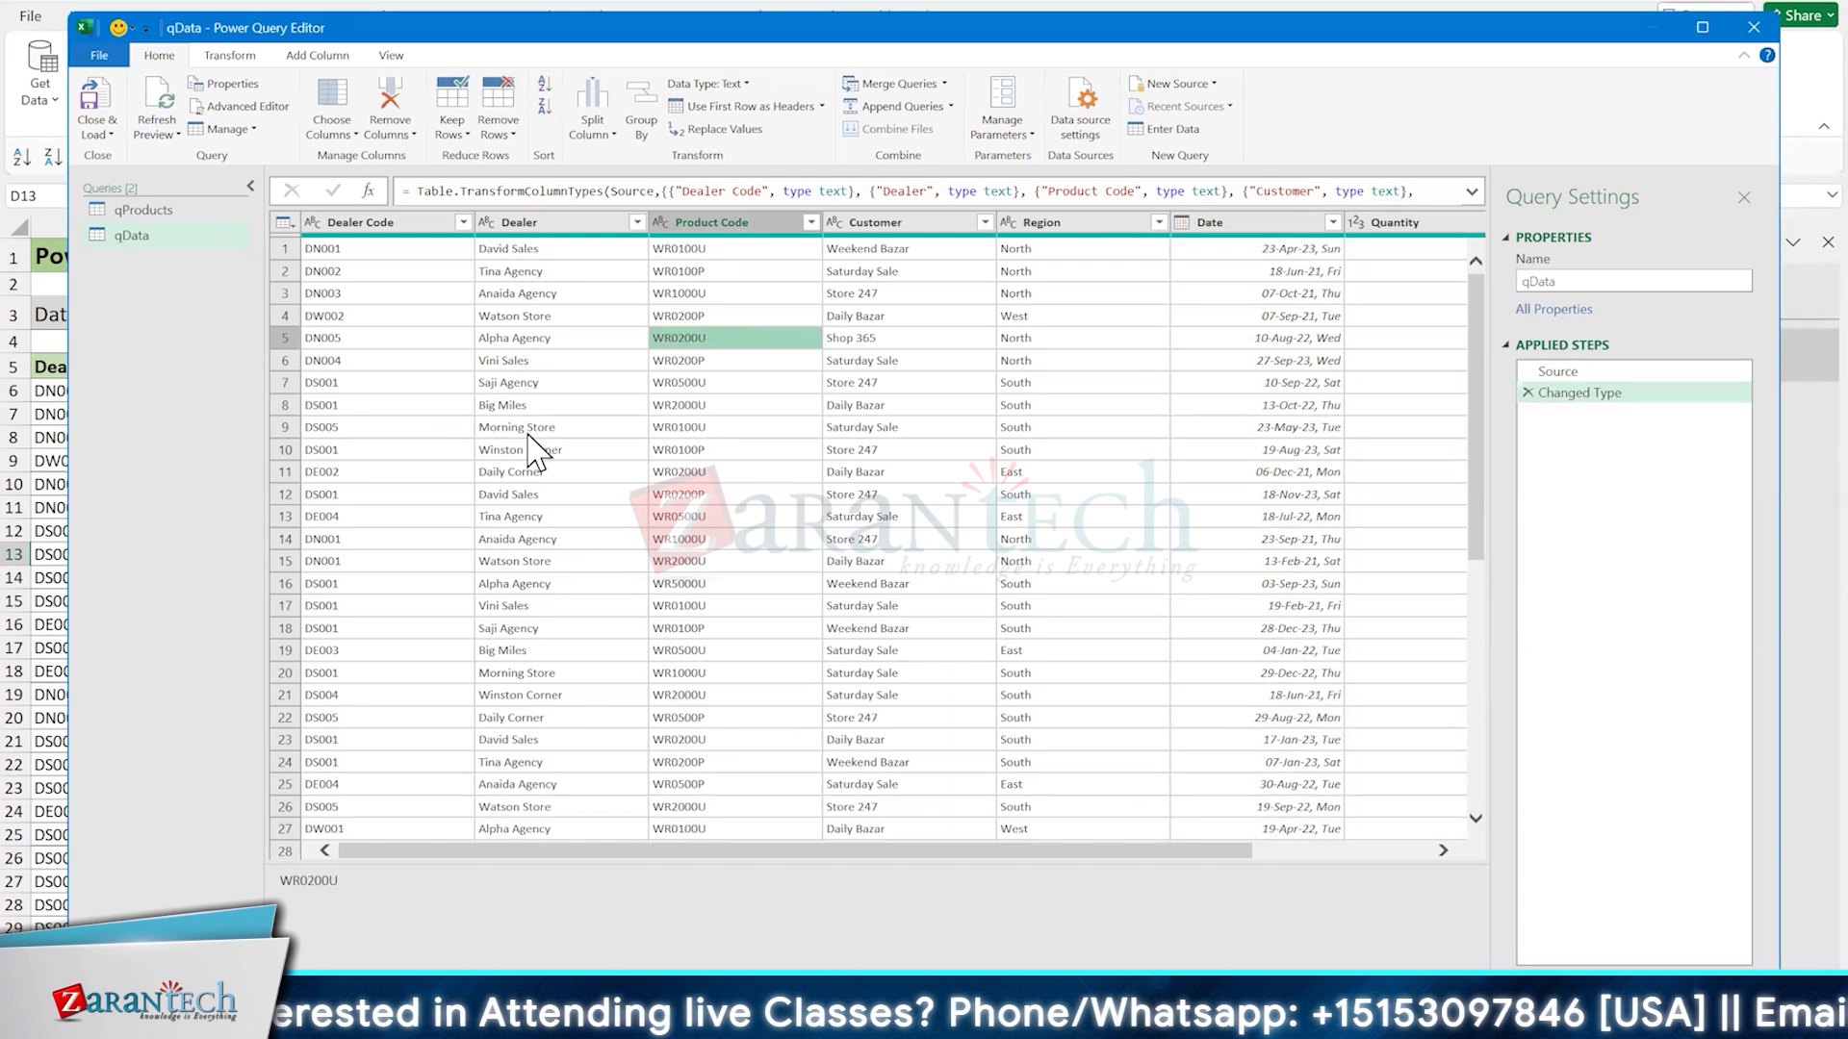
{"action": "left_click", "coordinate": [716, 228]}
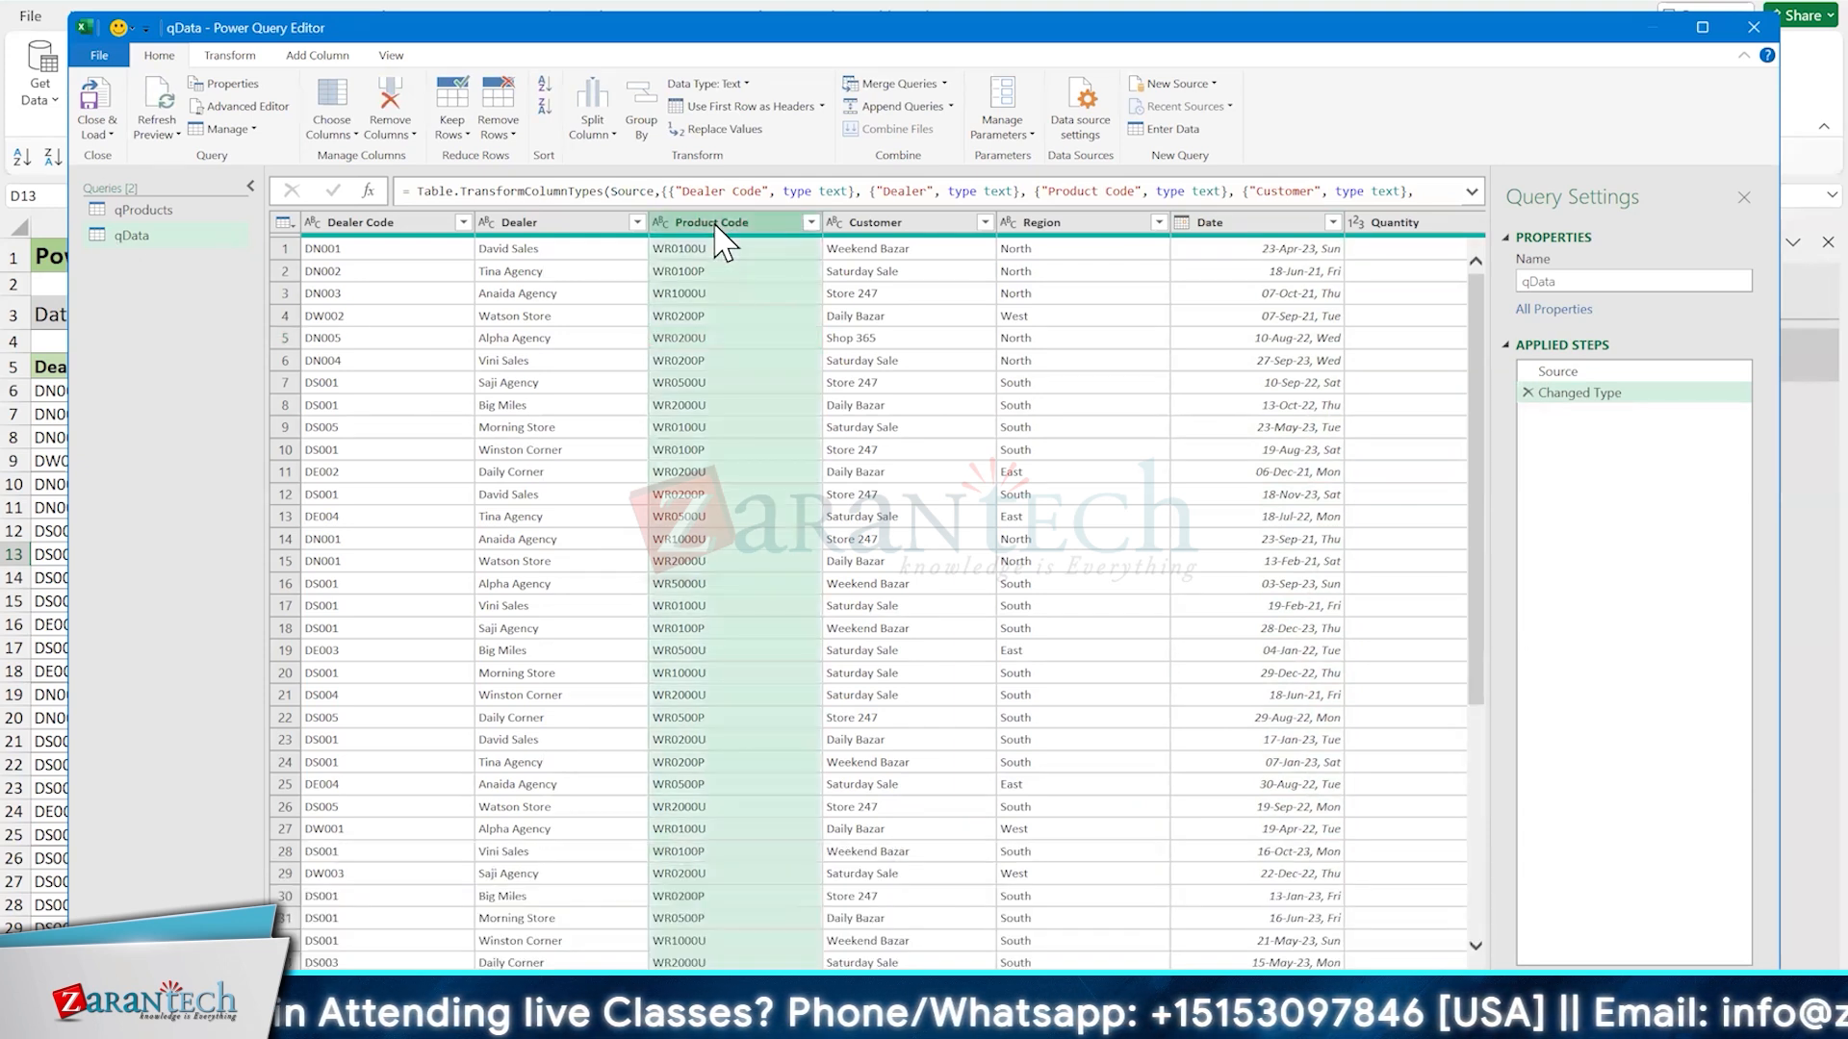
{"action": "left_click", "coordinate": [287, 539]}
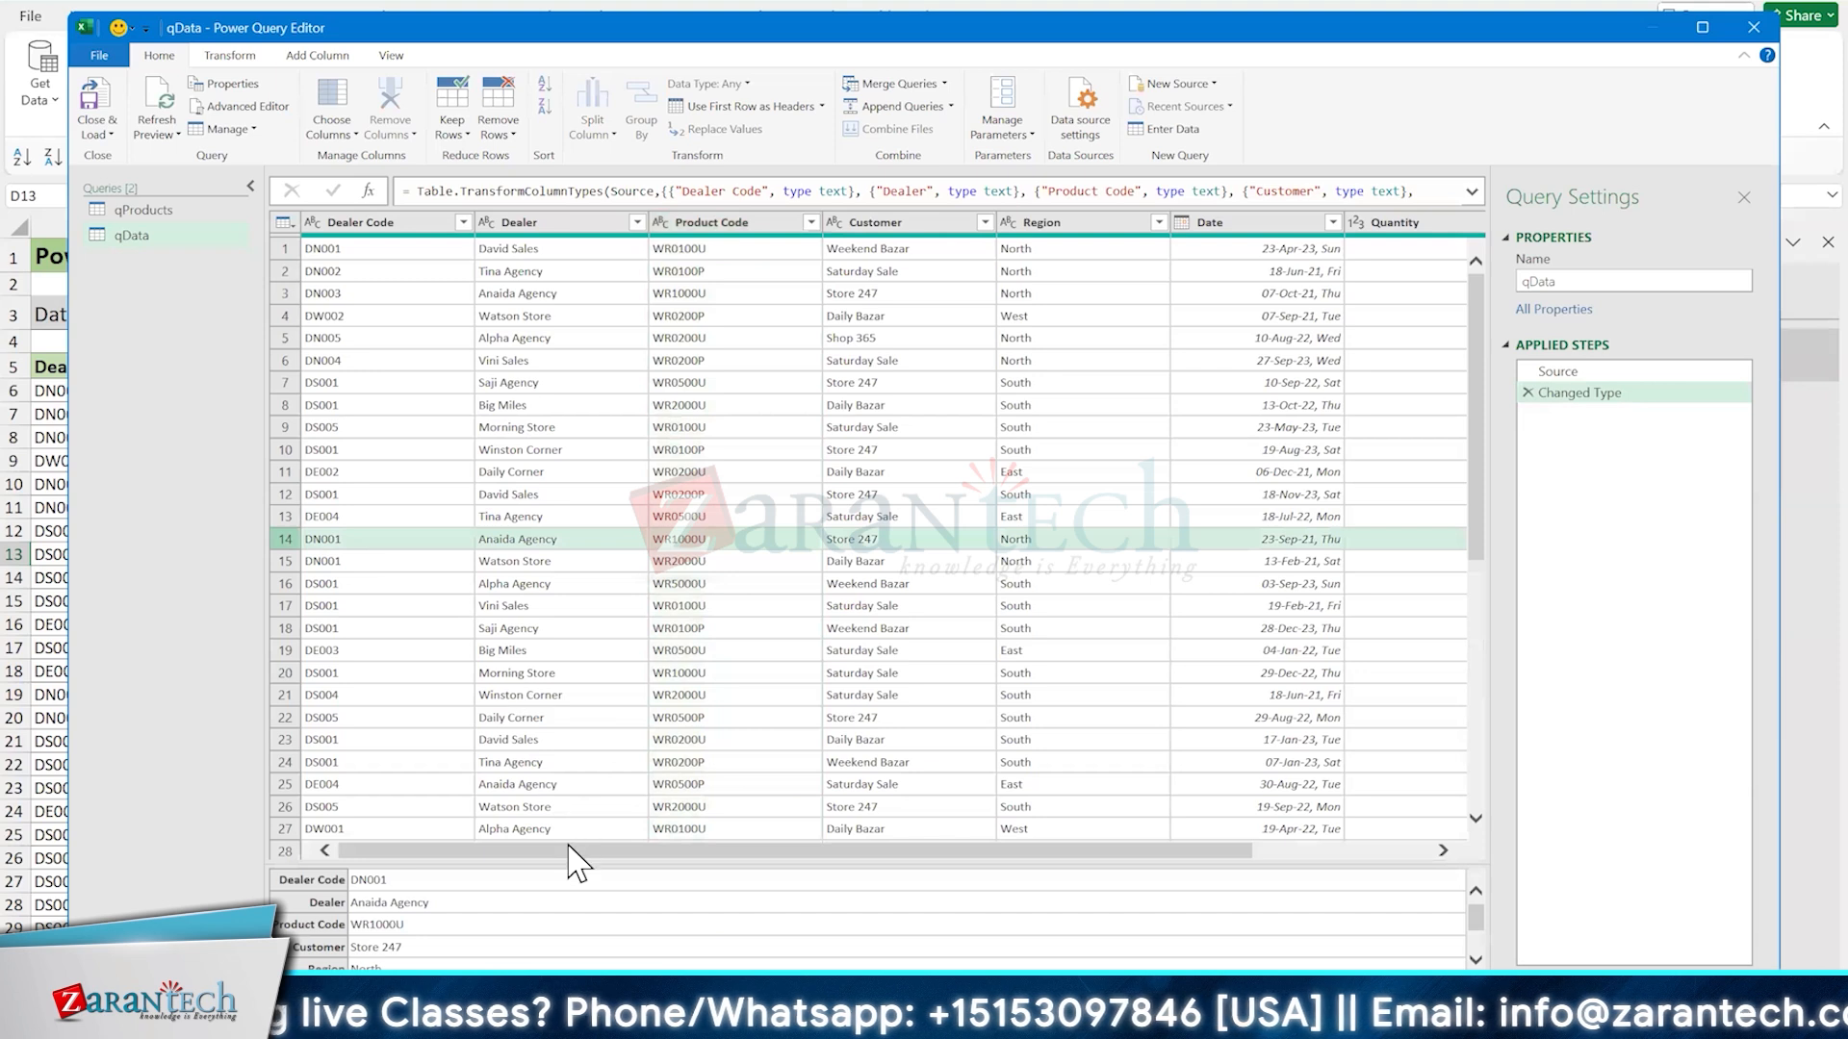
{"action": "left_click_drag", "start_coordinate": [560, 781], "coordinate": [554, 629]}
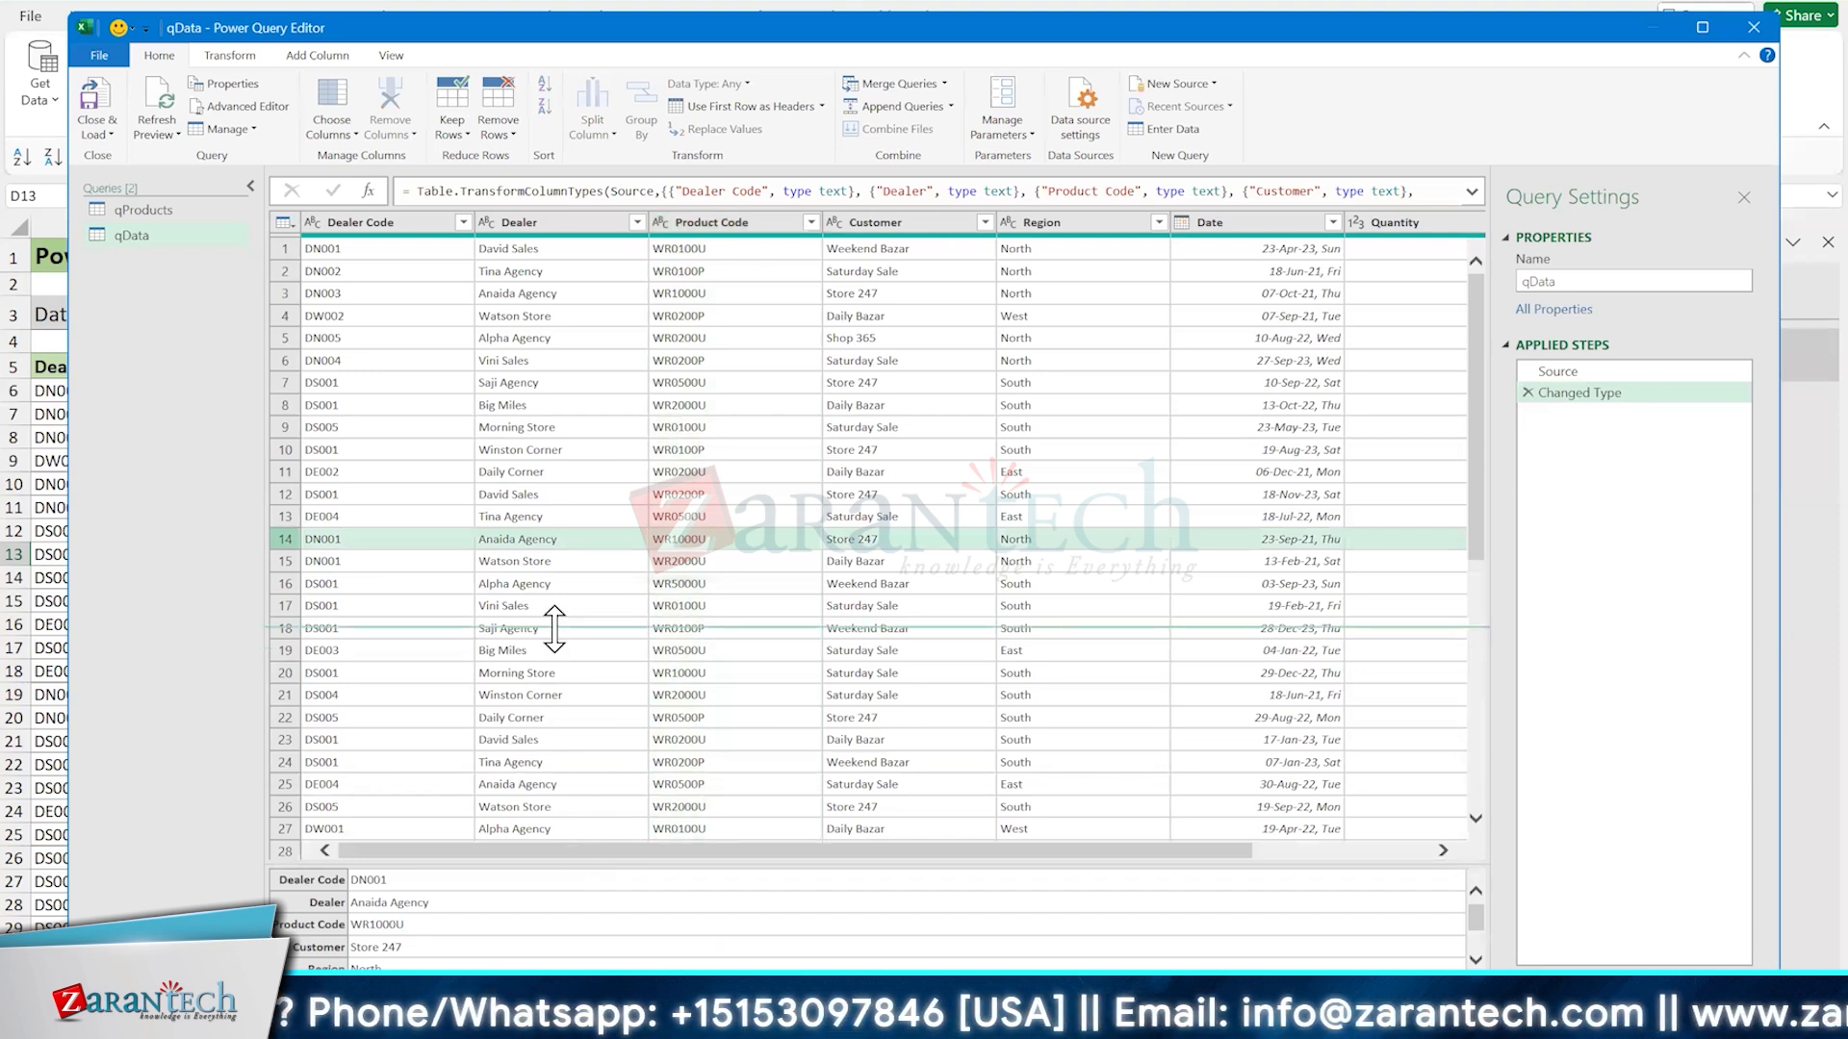
{"action": "left_click_drag", "start_coordinate": [554, 628], "coordinate": [552, 627]}
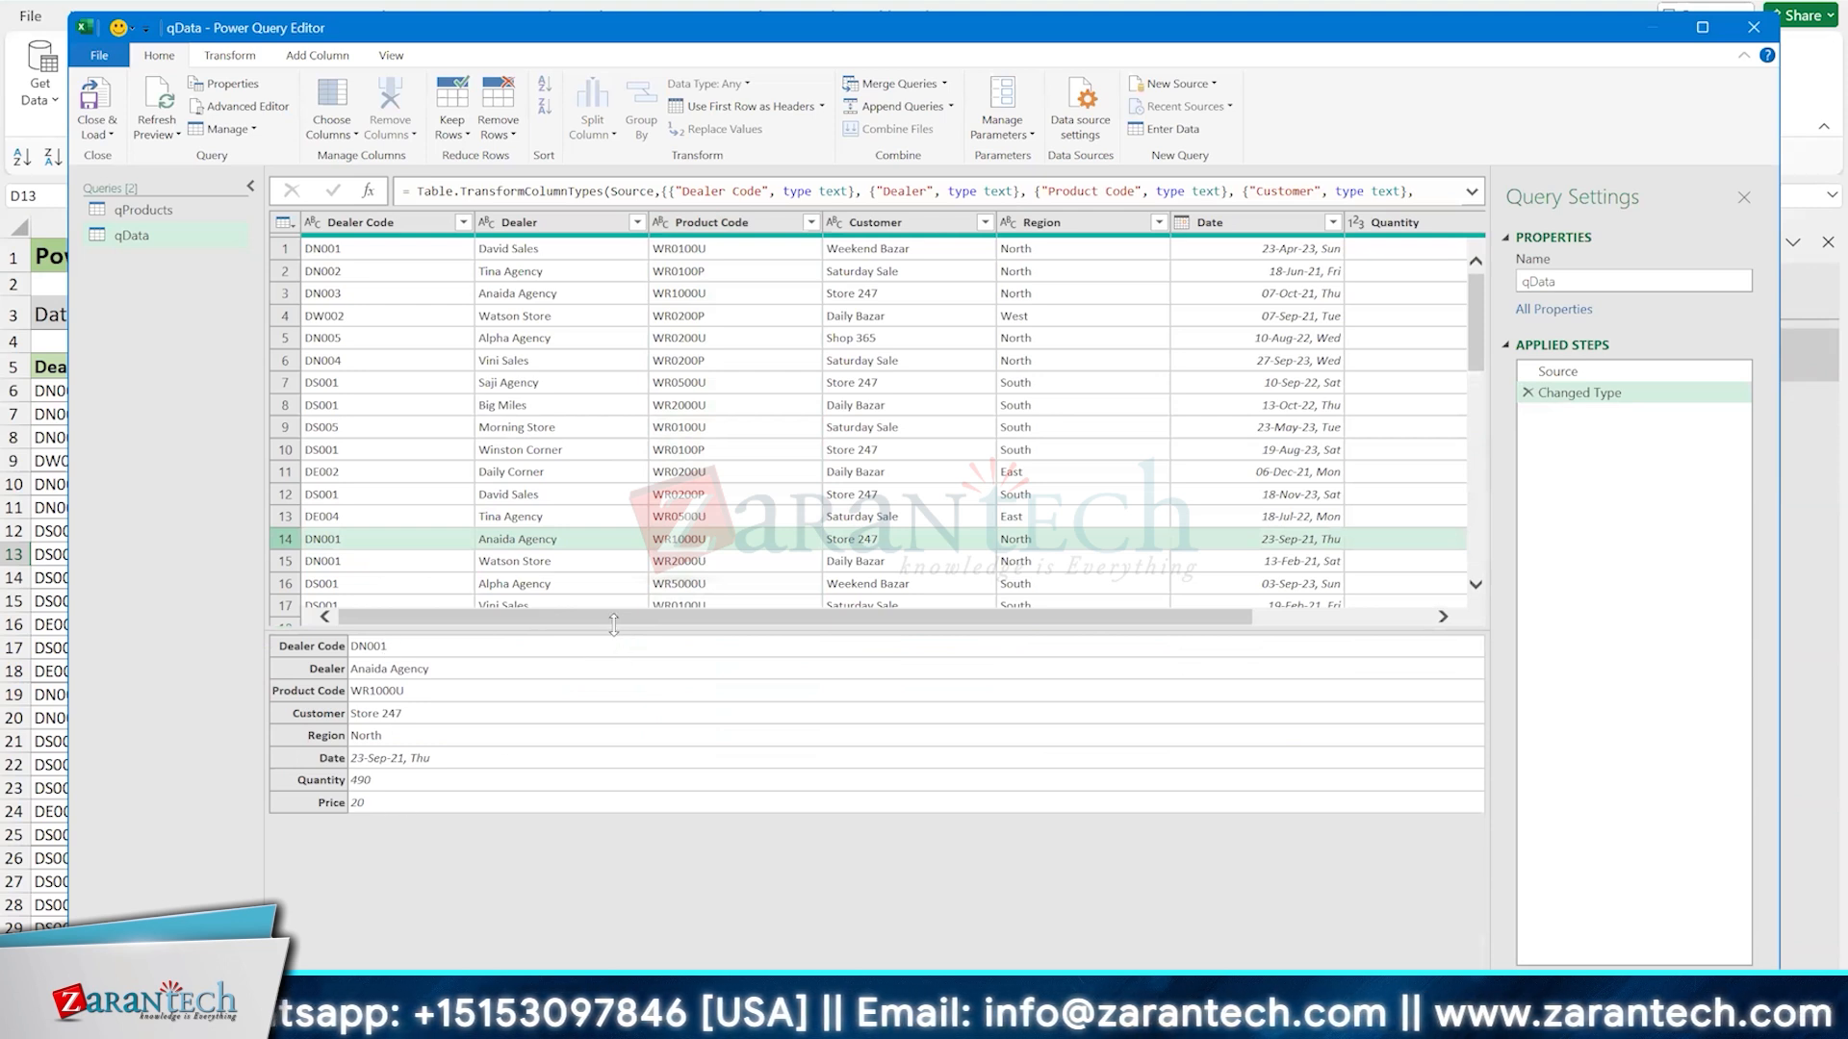
{"action": "left_click_drag", "start_coordinate": [613, 624], "coordinate": [619, 717]}
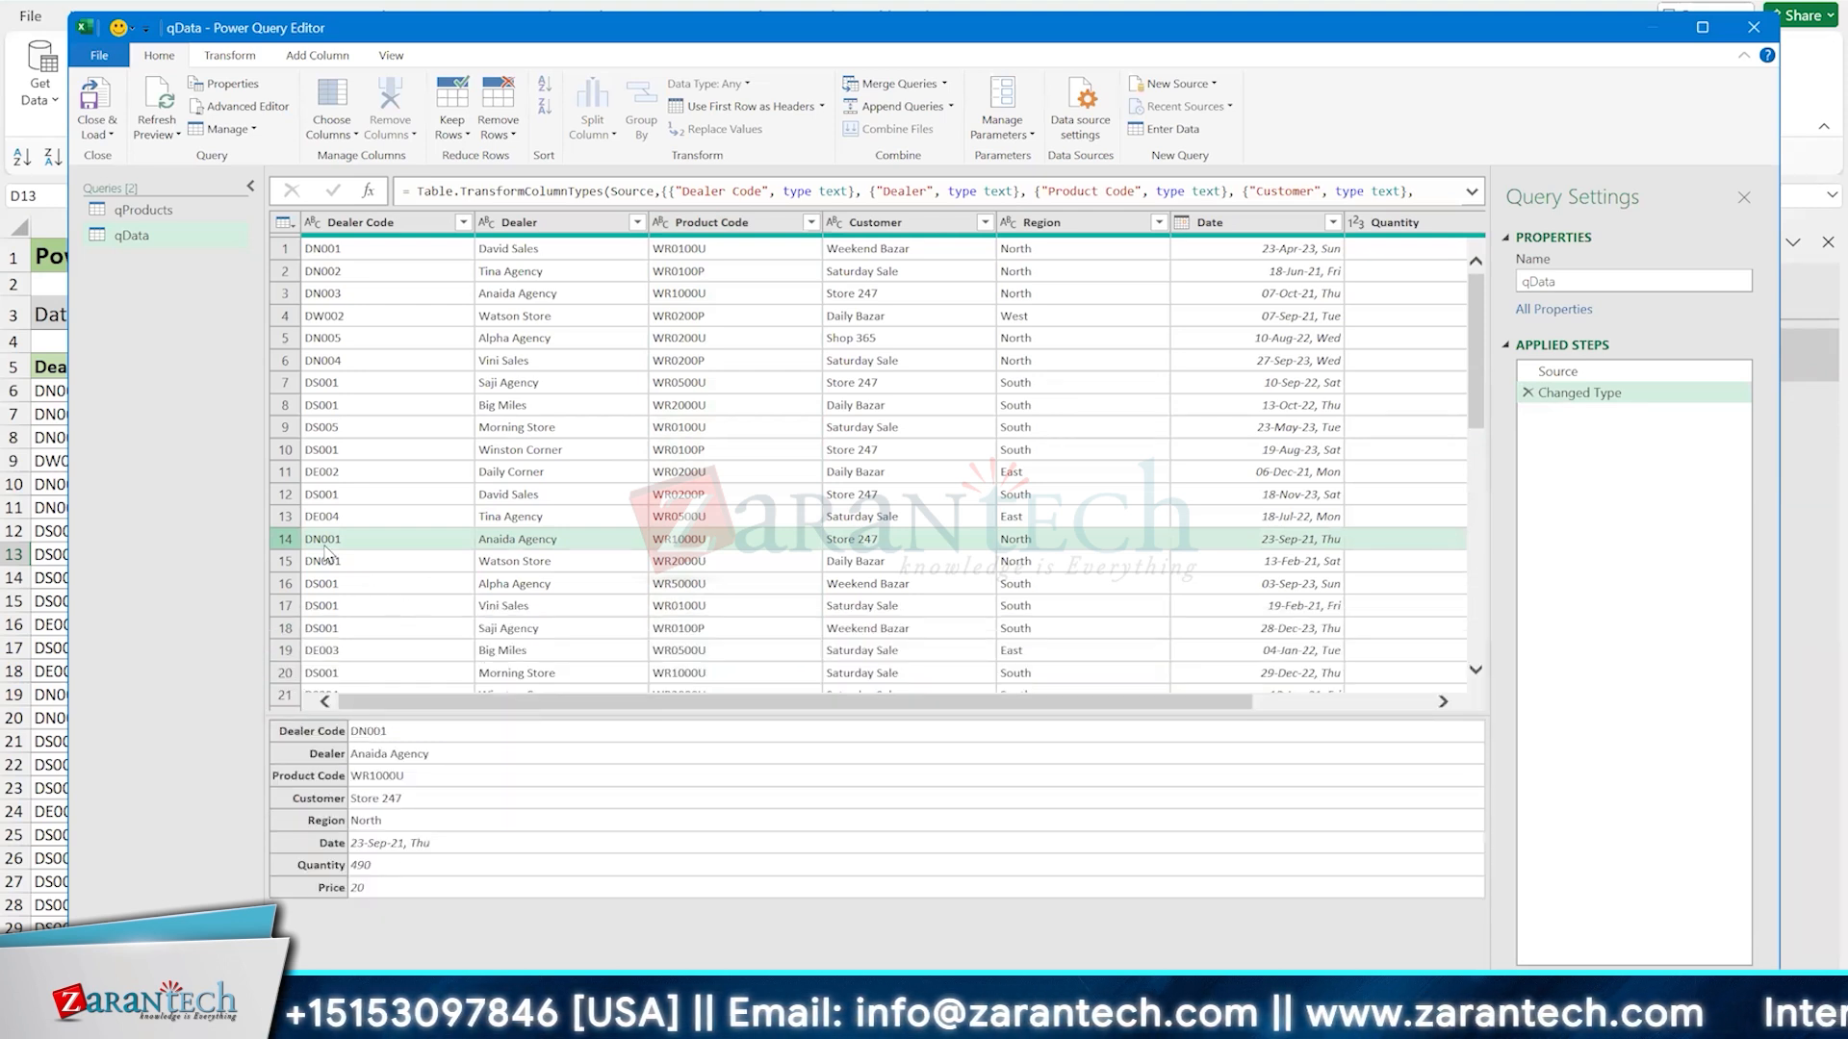
Merge qProducts into the qData query, matching on Product Code in both tables with a Left Outer join
{"action": "left_click", "coordinate": [780, 223]}
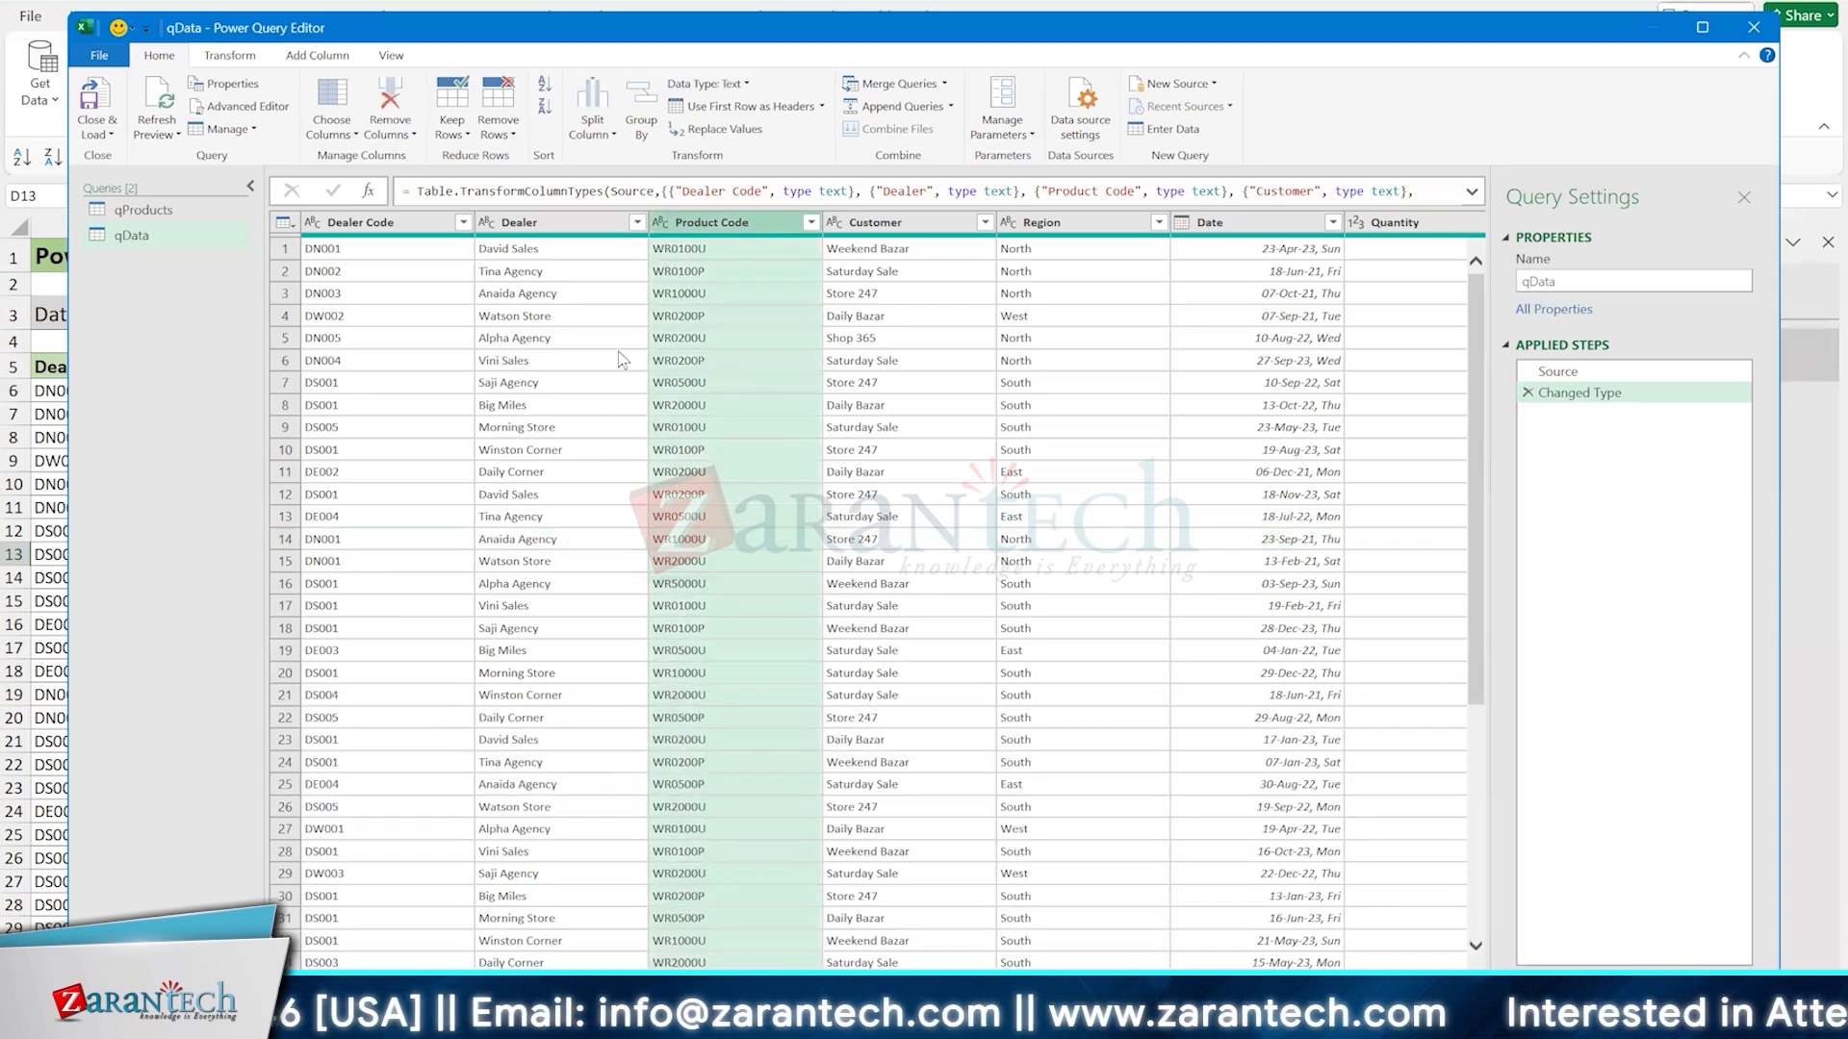
{"action": "left_click", "coordinate": [884, 87]}
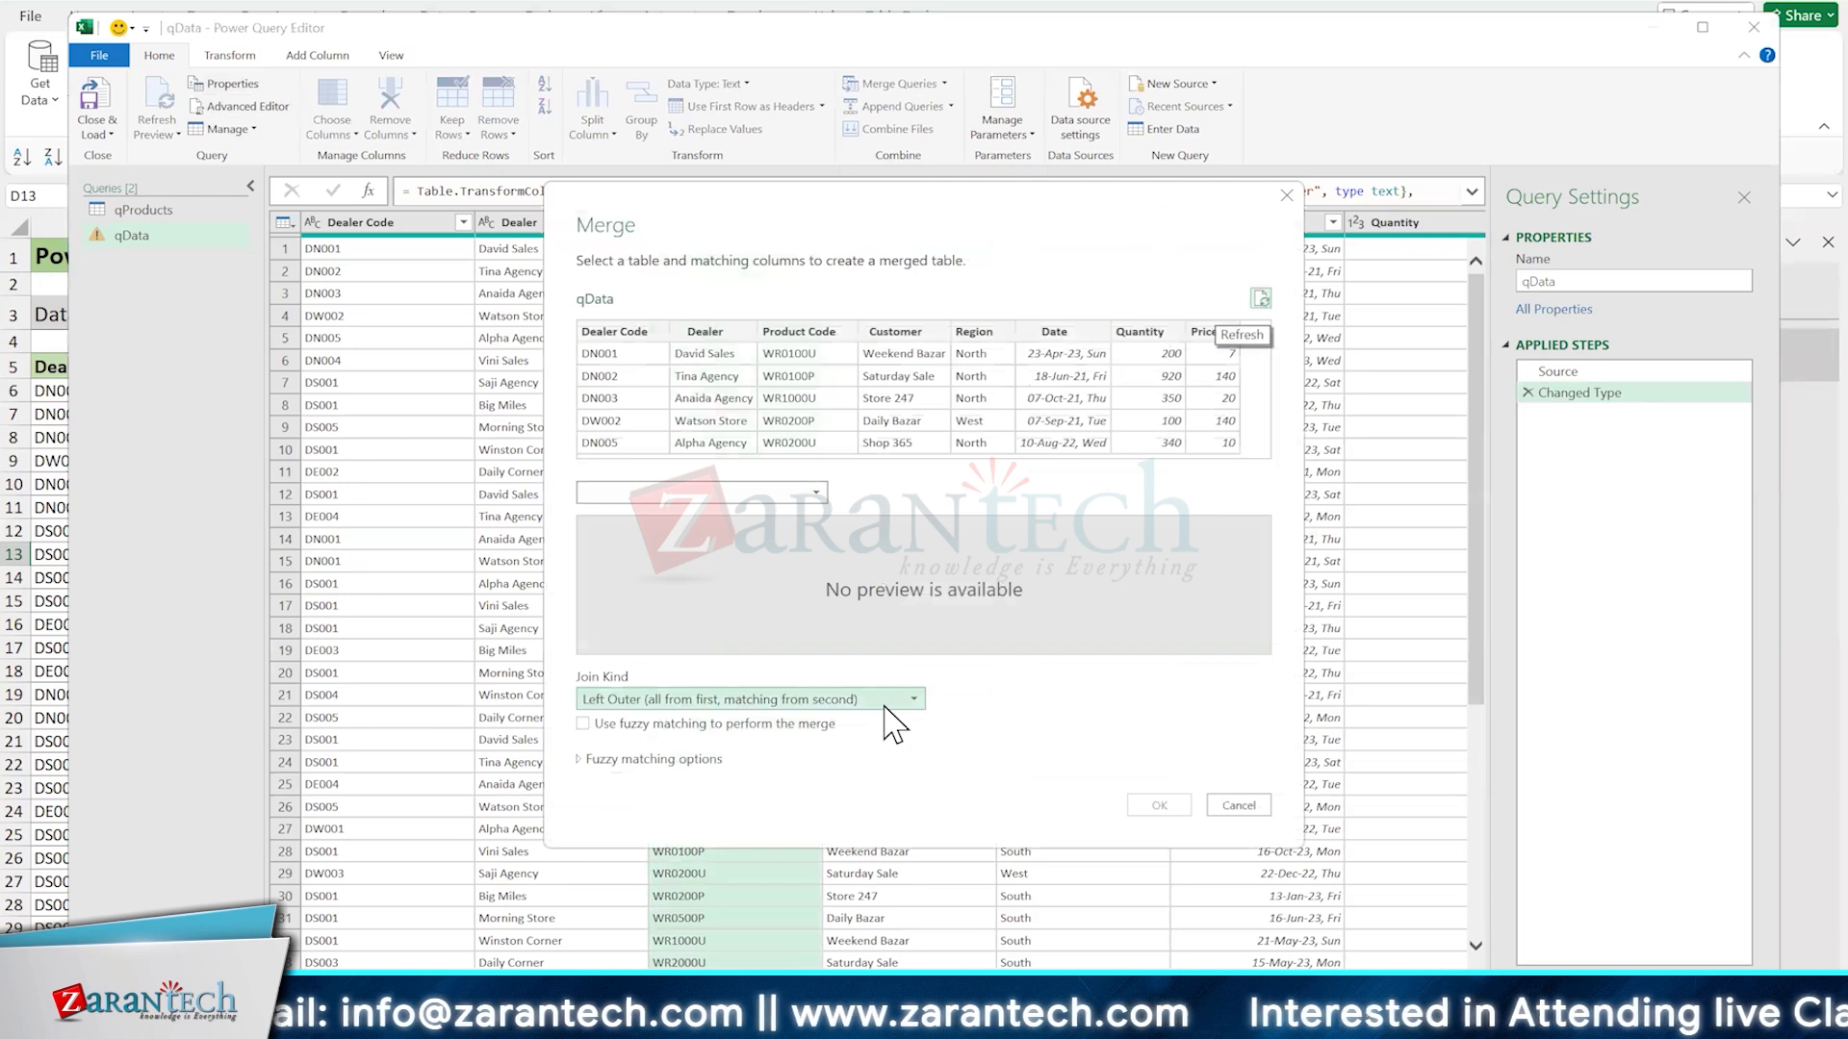
{"action": "left_click", "coordinate": [816, 492]}
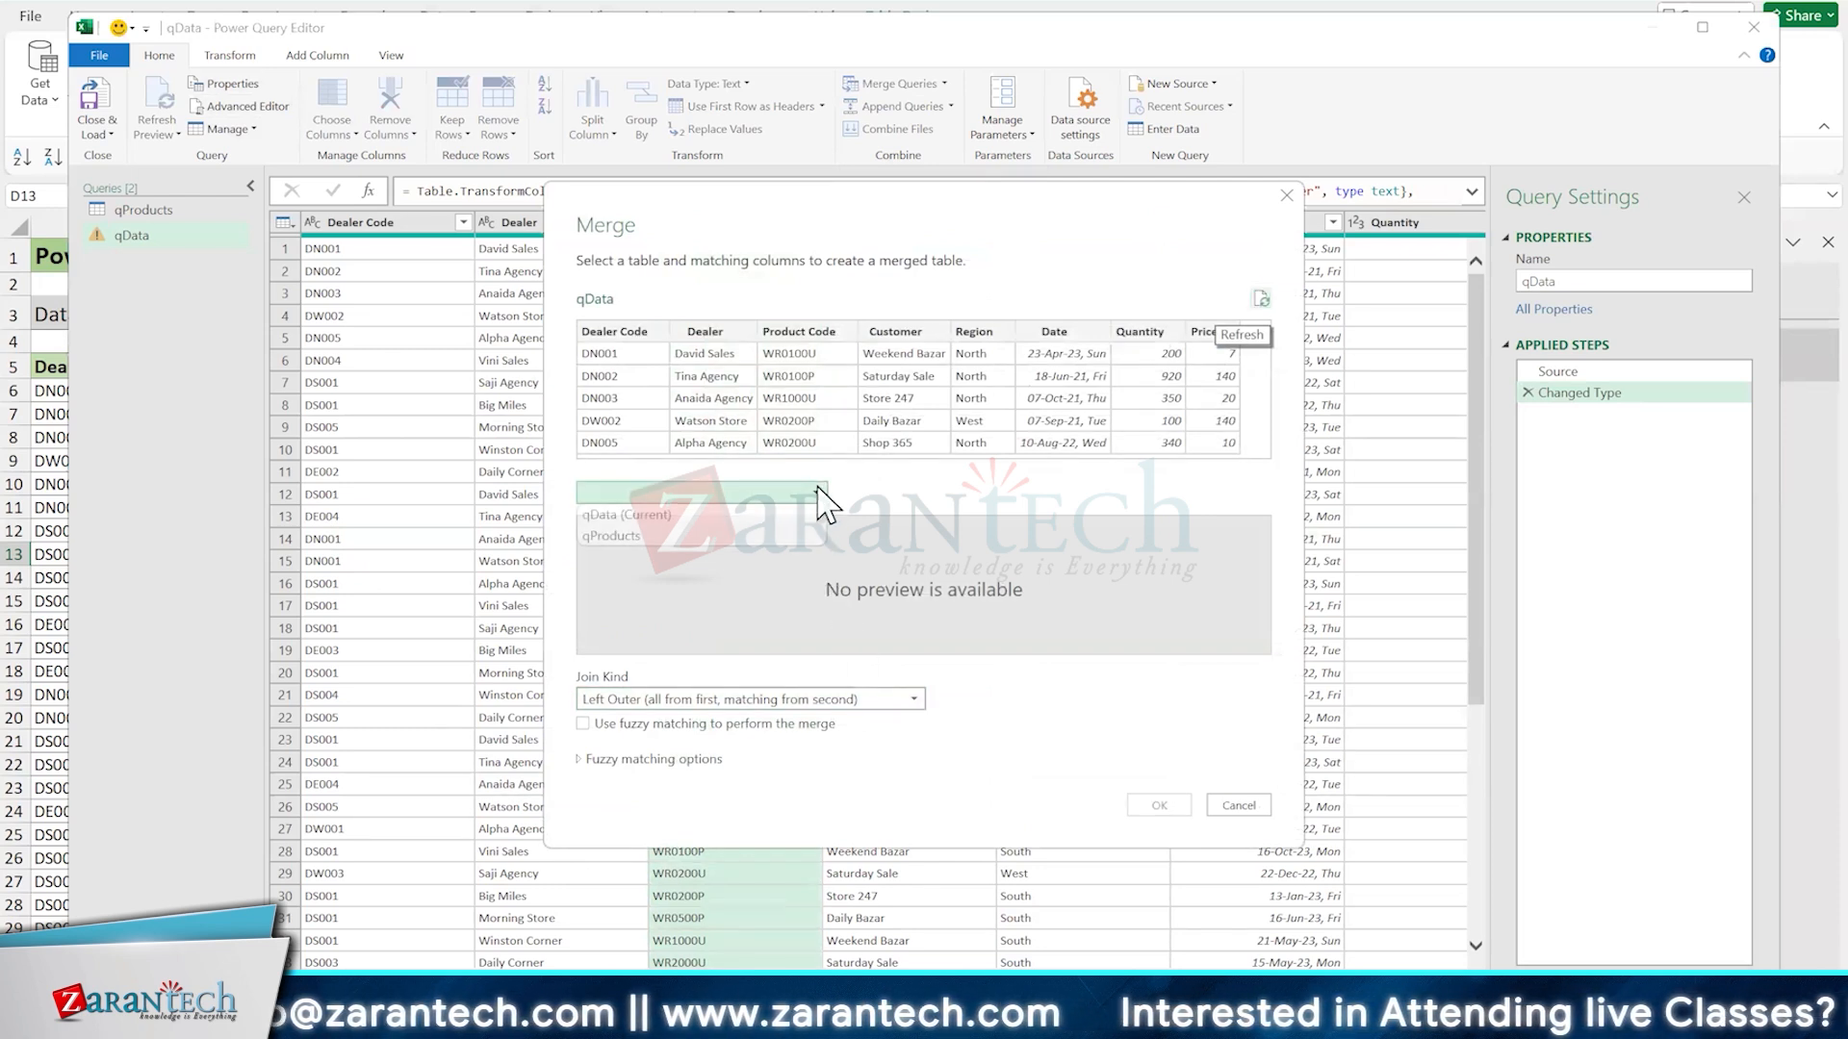
{"action": "left_click", "coordinate": [798, 535]}
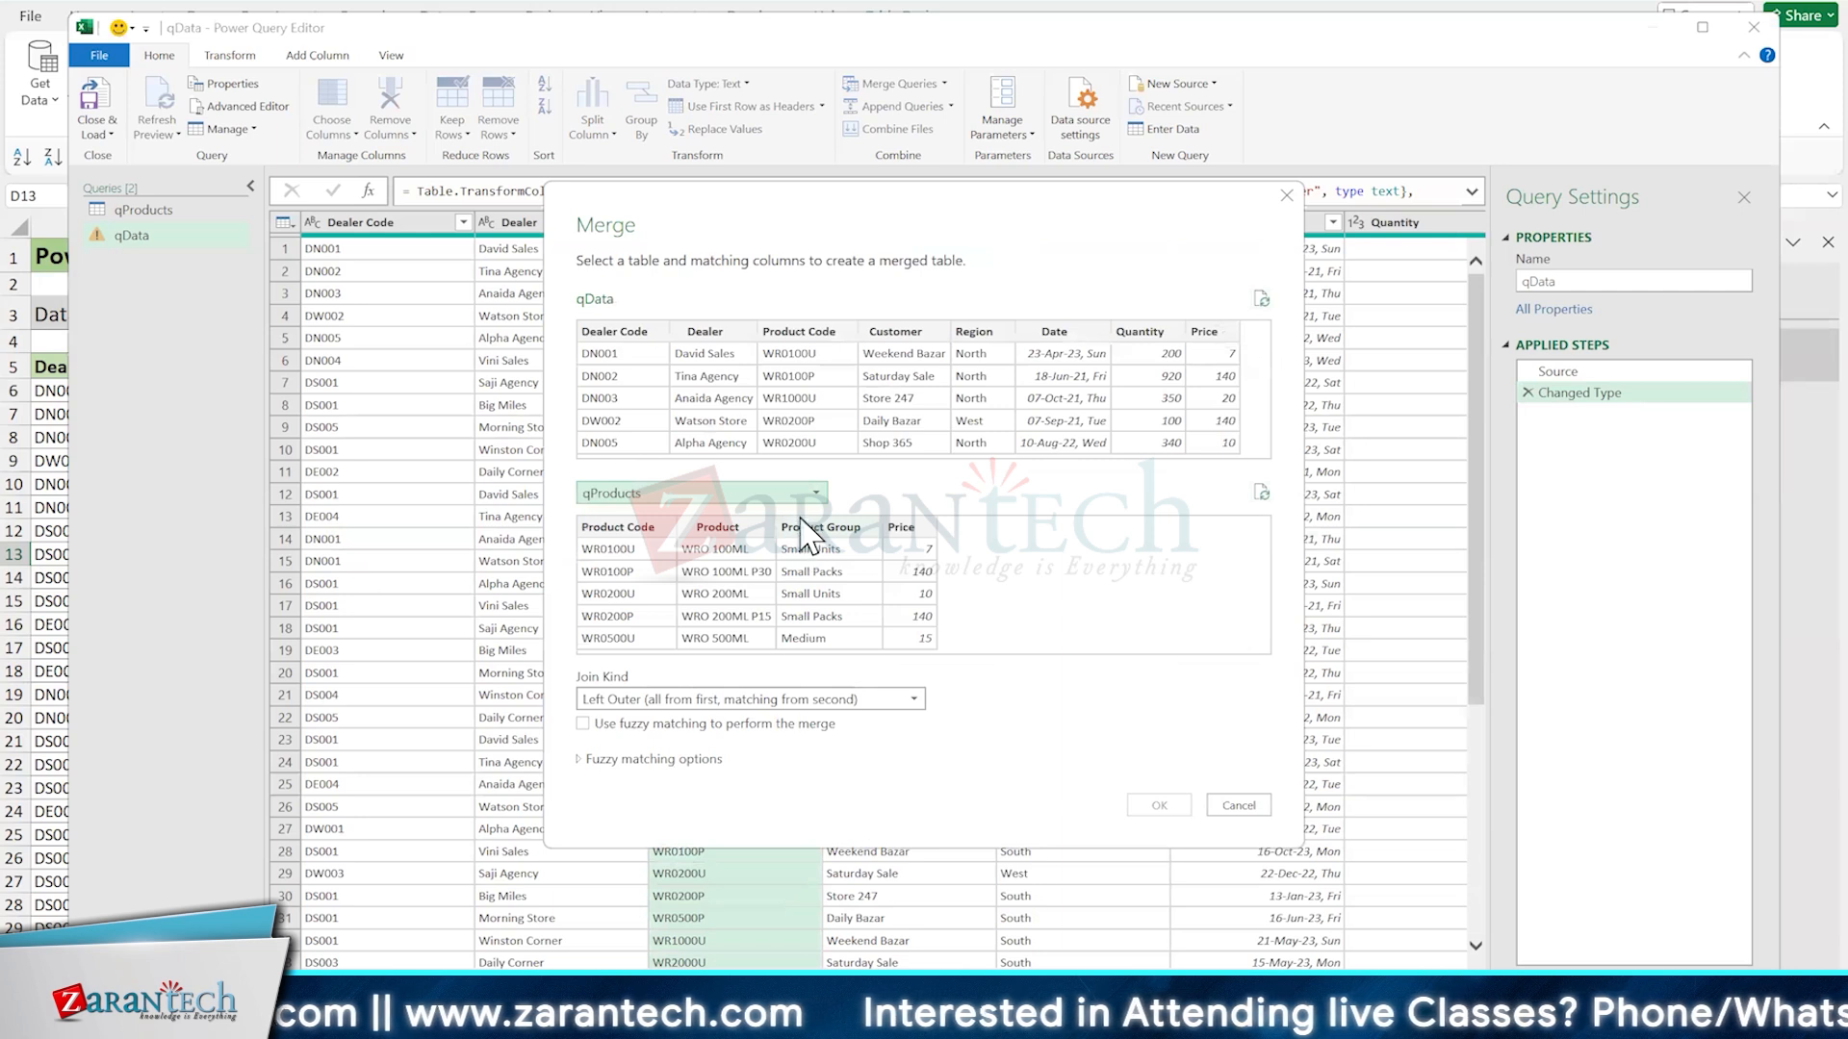
{"action": "left_click", "coordinate": [805, 417]}
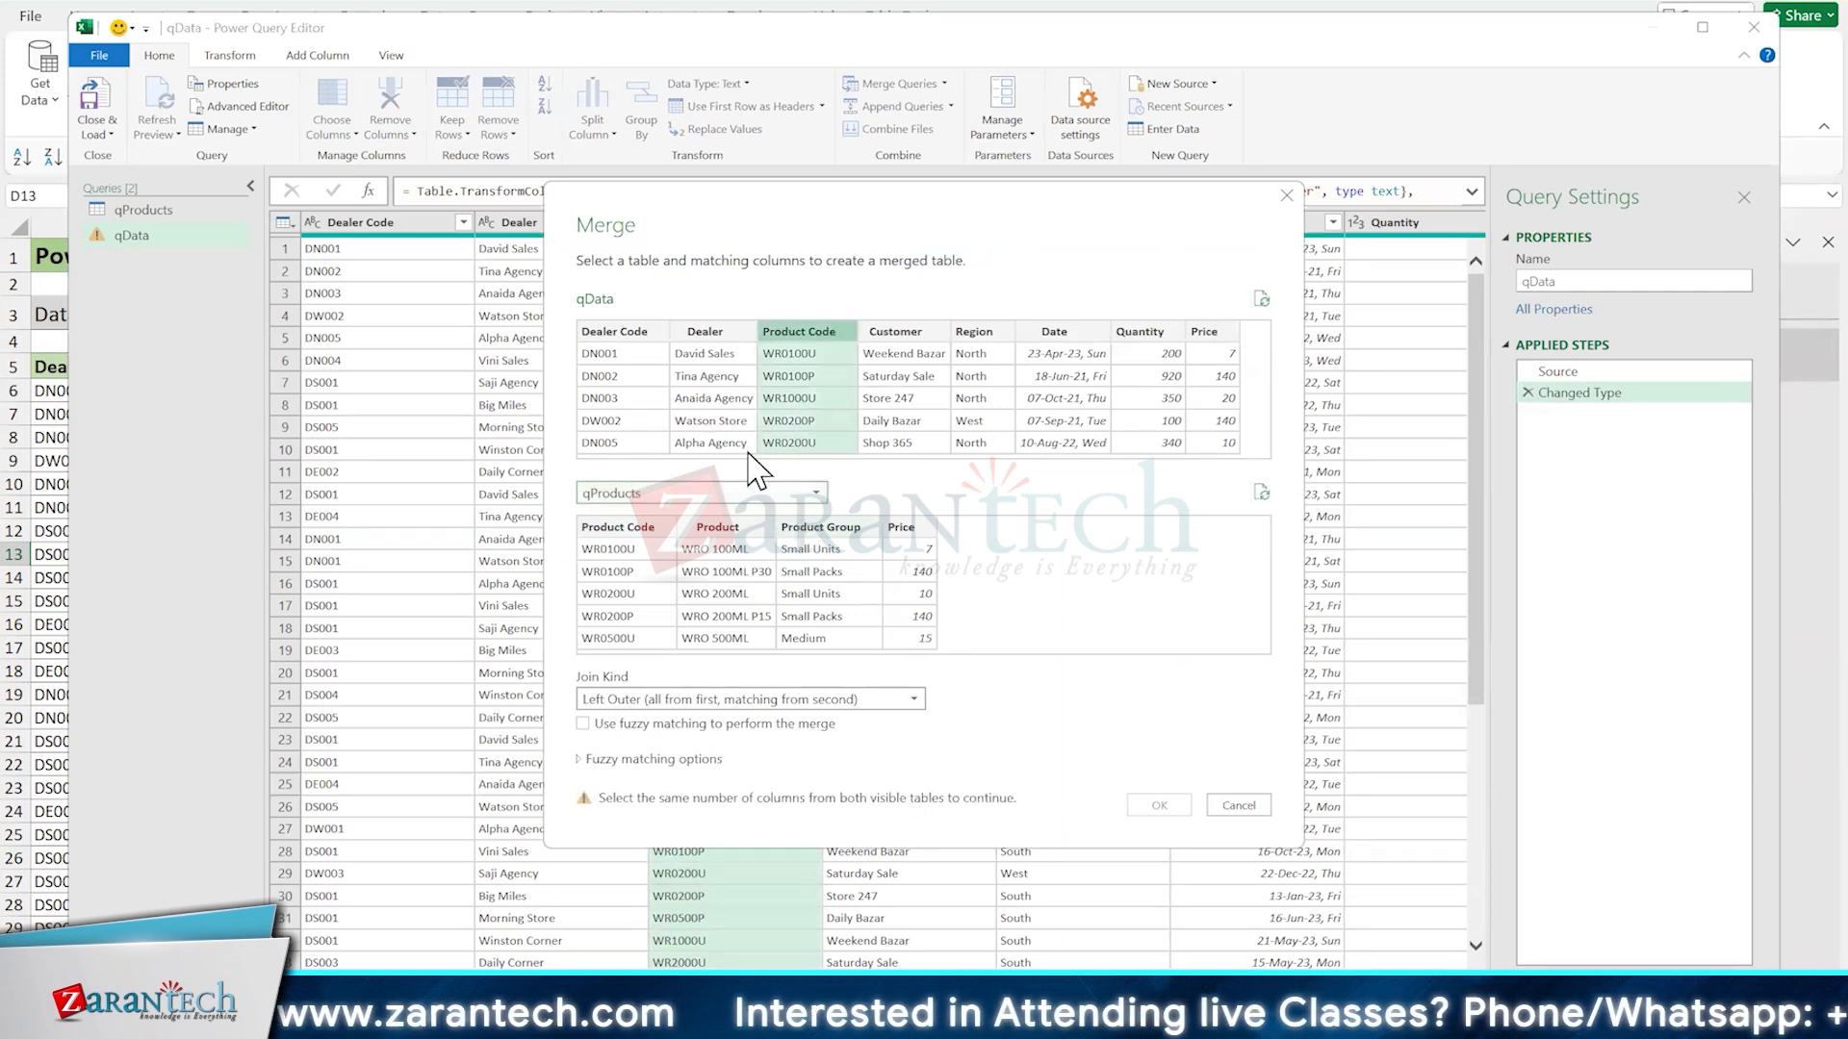
{"action": "left_click", "coordinate": [616, 587]}
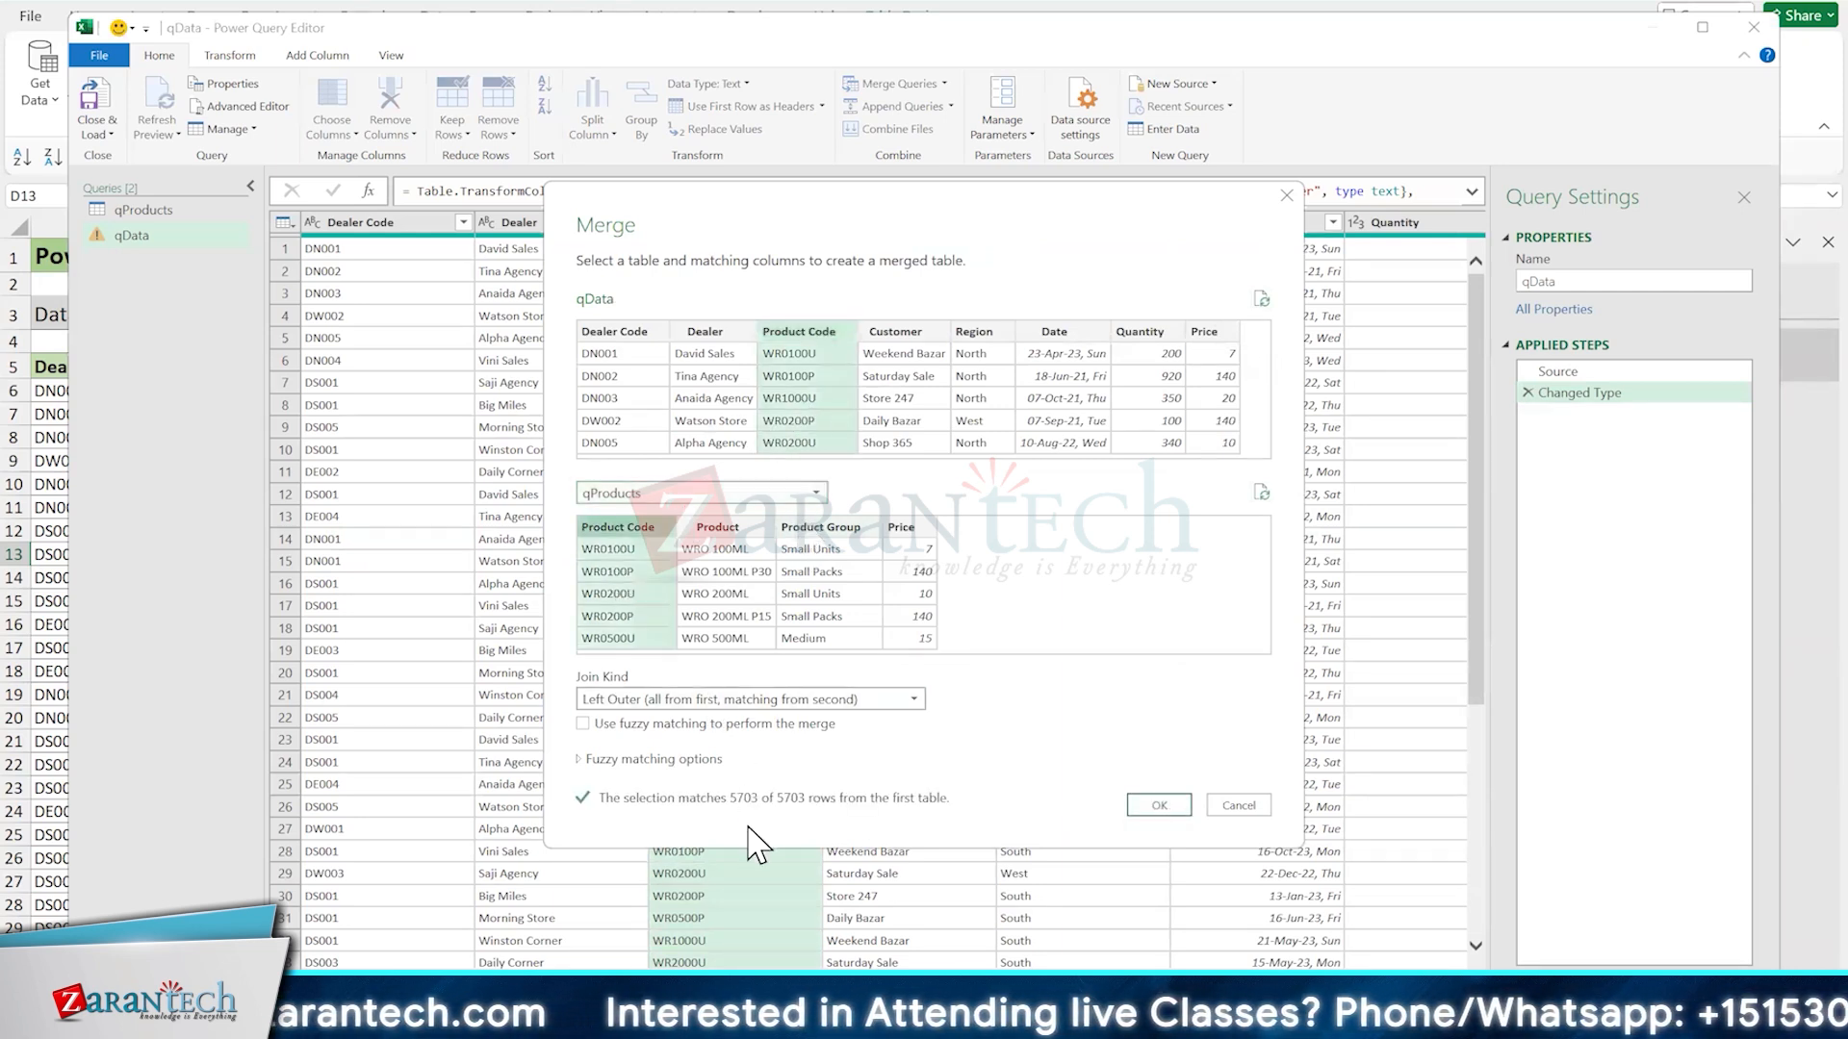
{"action": "left_click", "coordinate": [1157, 806]}
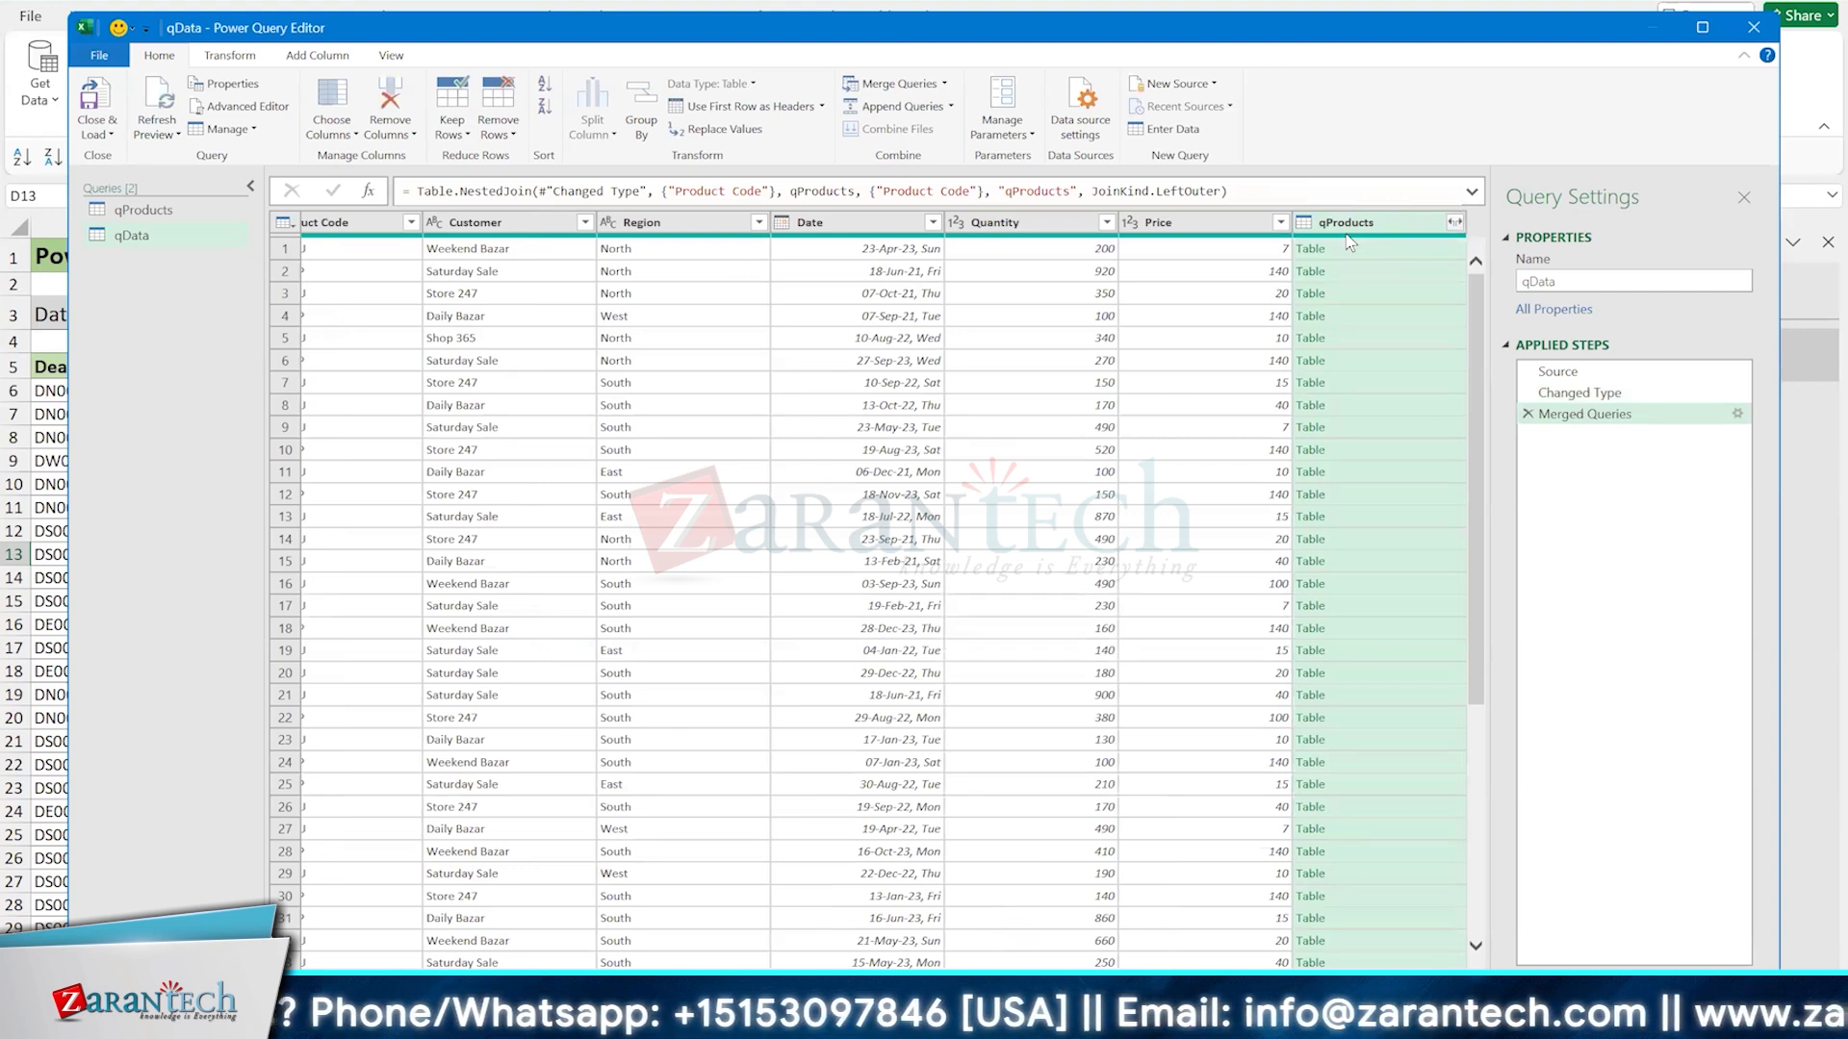
Expand only Product and Product Group from the merged qProducts column without the name prefix, and move both columns between Product Code and Customer
{"action": "left_click", "coordinate": [1454, 222]}
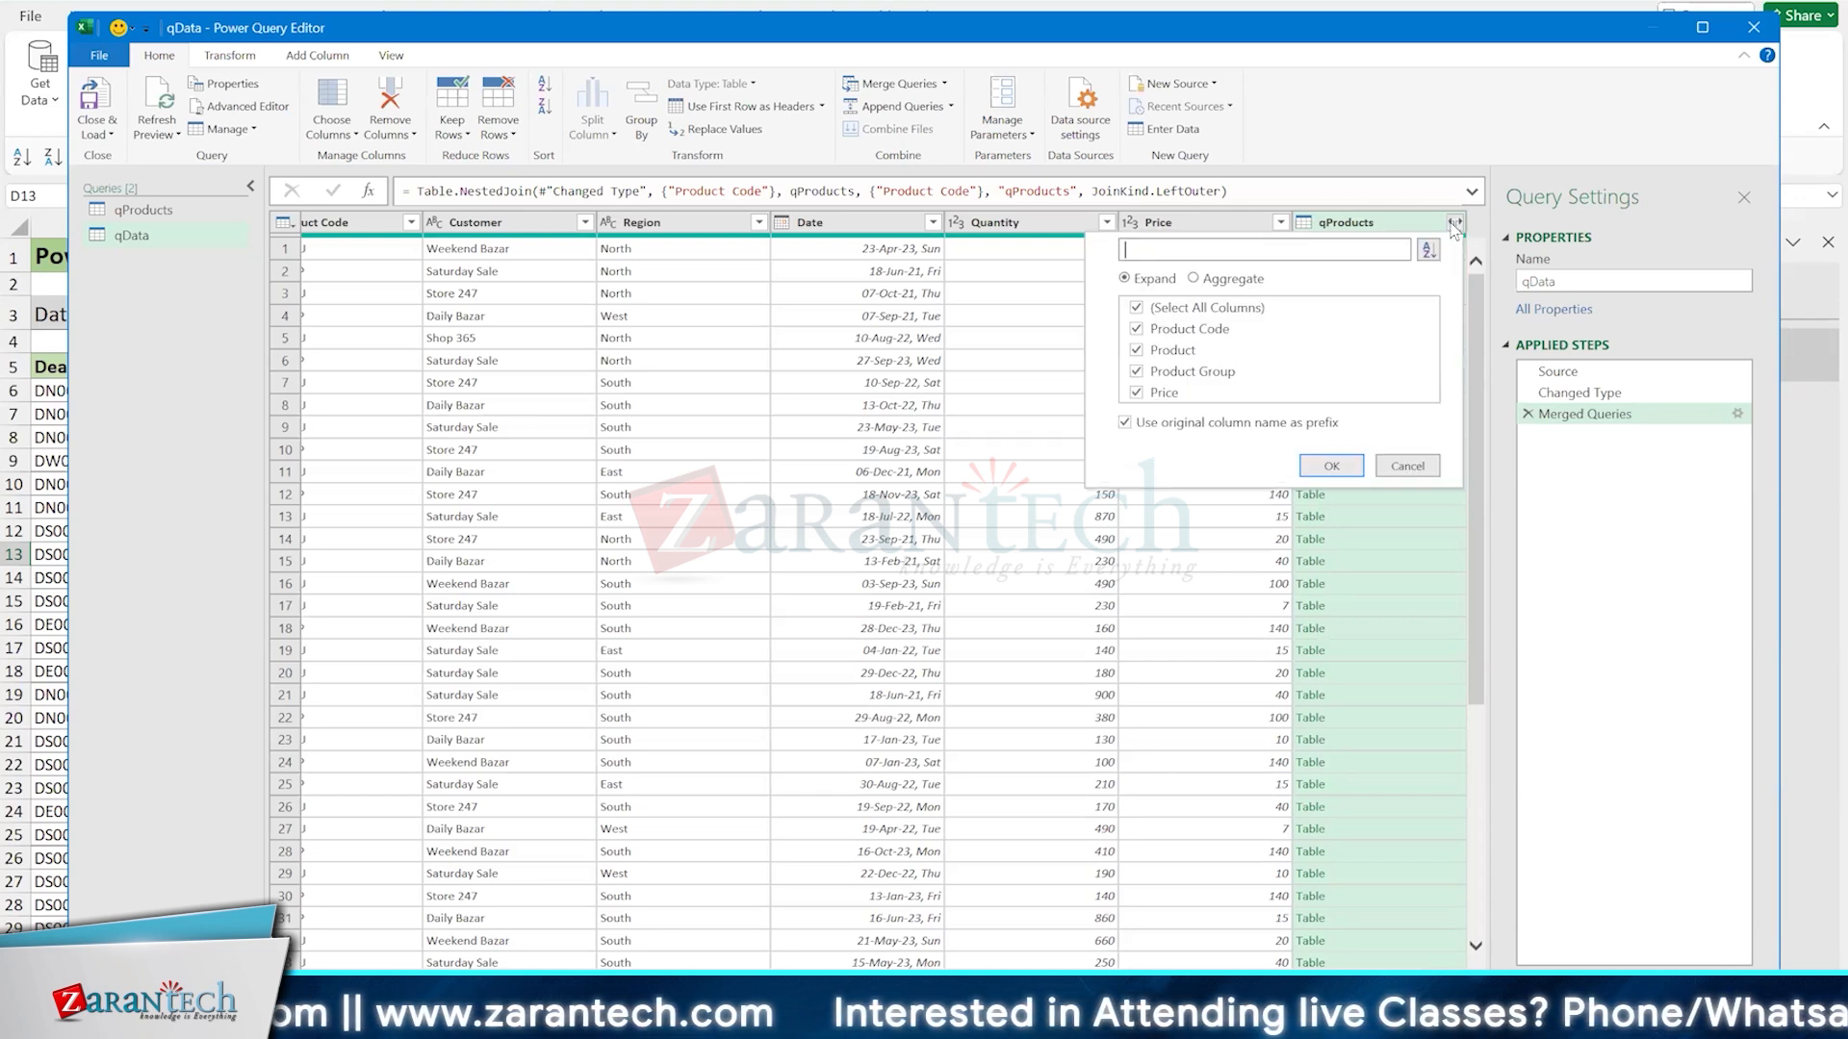
{"action": "left_click", "coordinate": [1137, 308]}
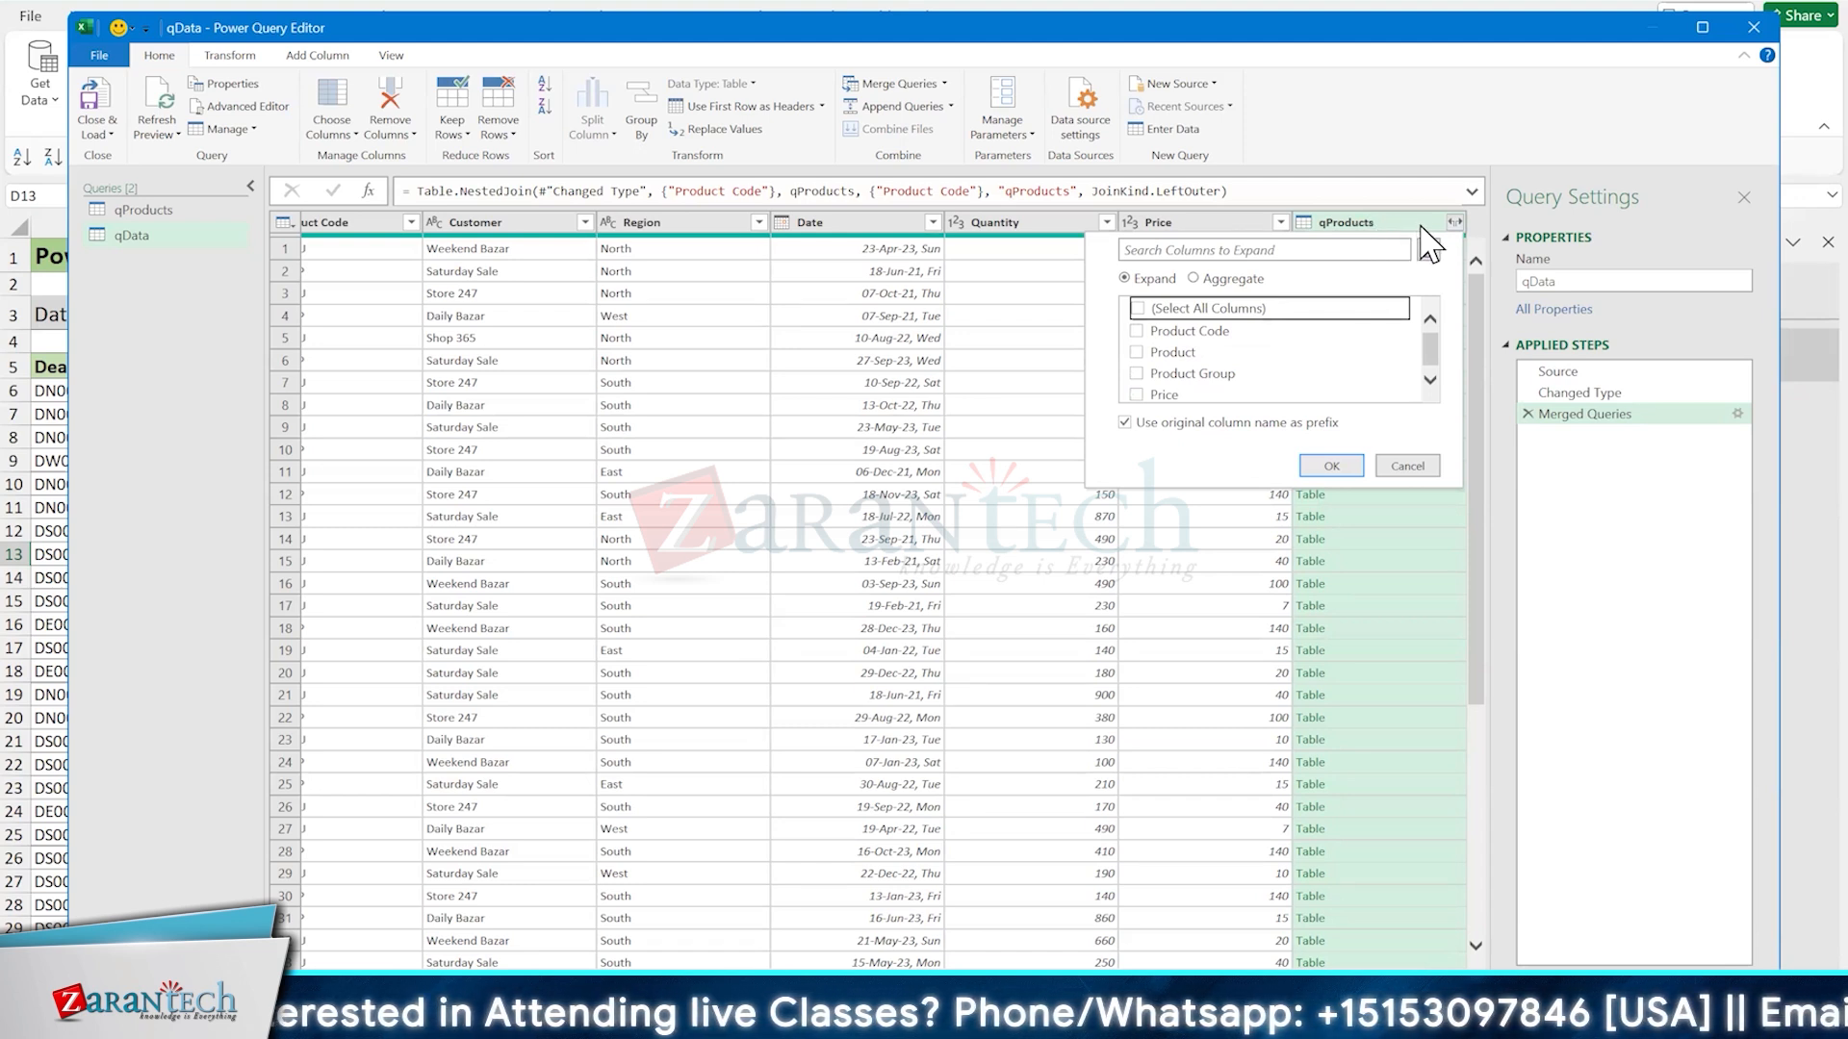
{"action": "left_click", "coordinate": [1126, 424]}
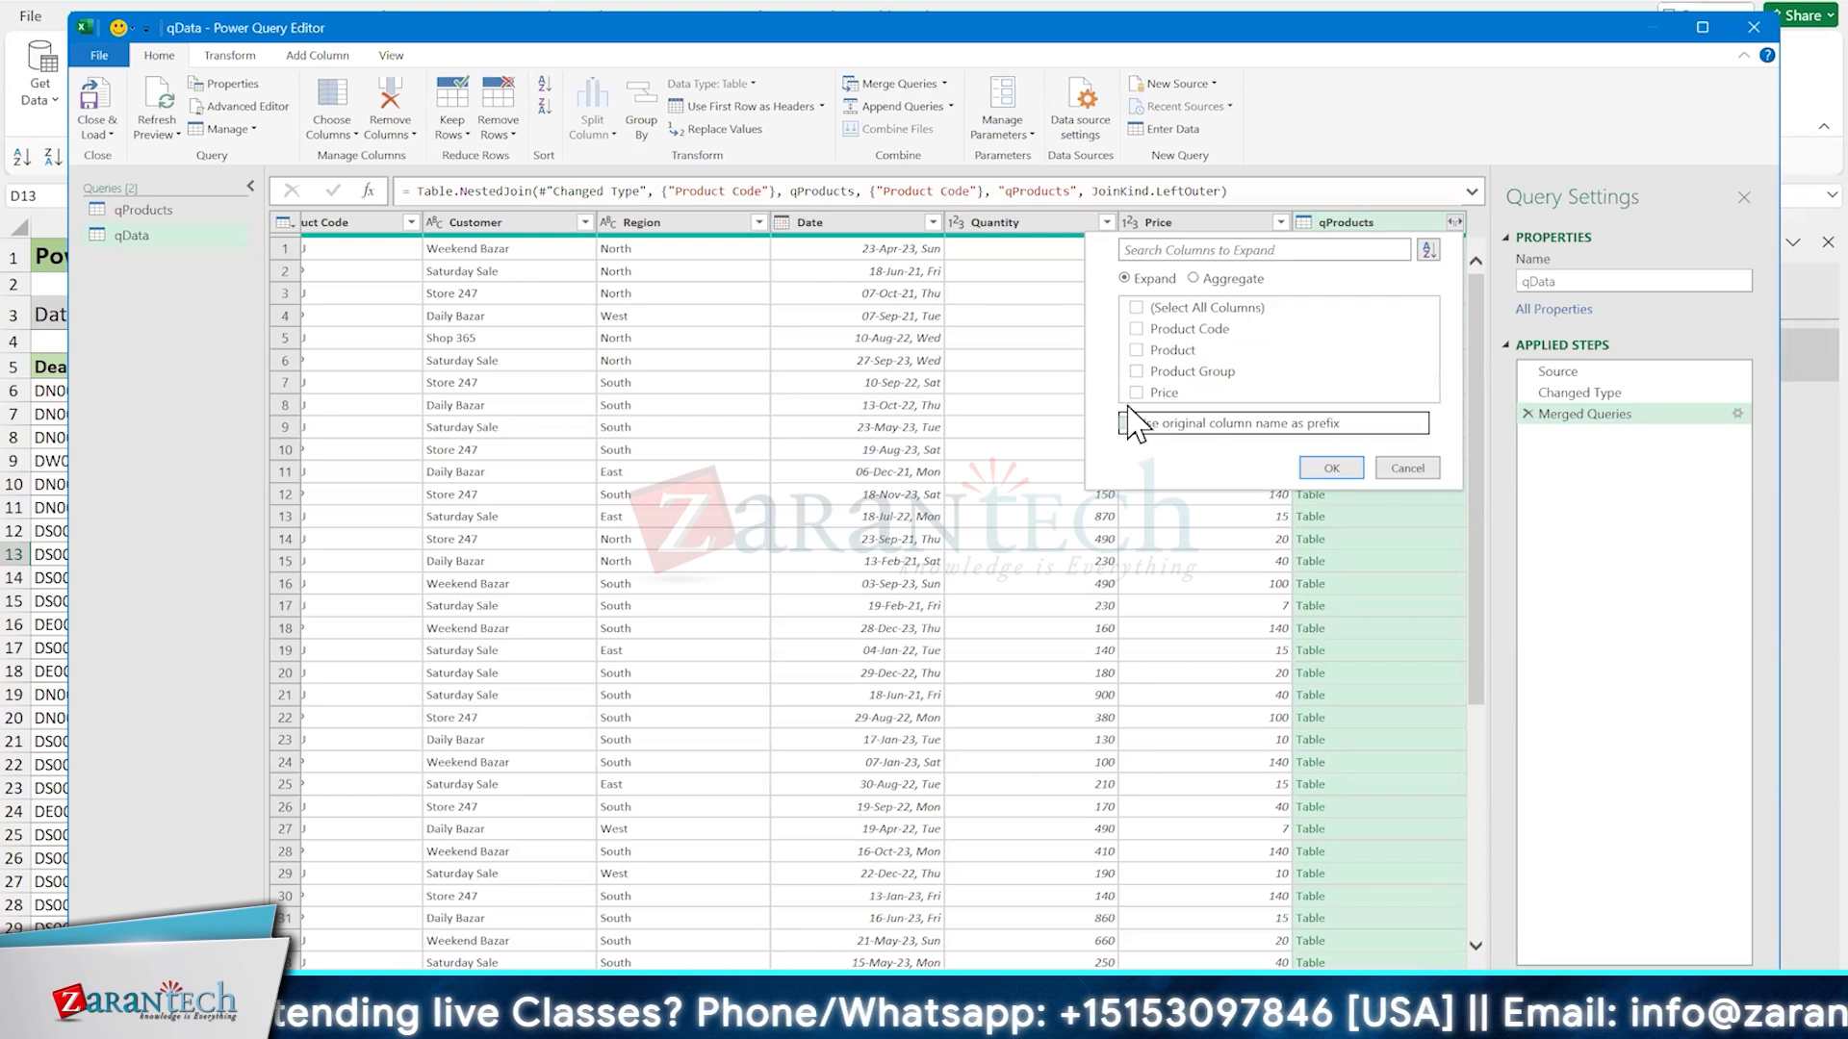
{"action": "left_click", "coordinate": [1136, 350]}
{"action": "left_click", "coordinate": [1135, 372]}
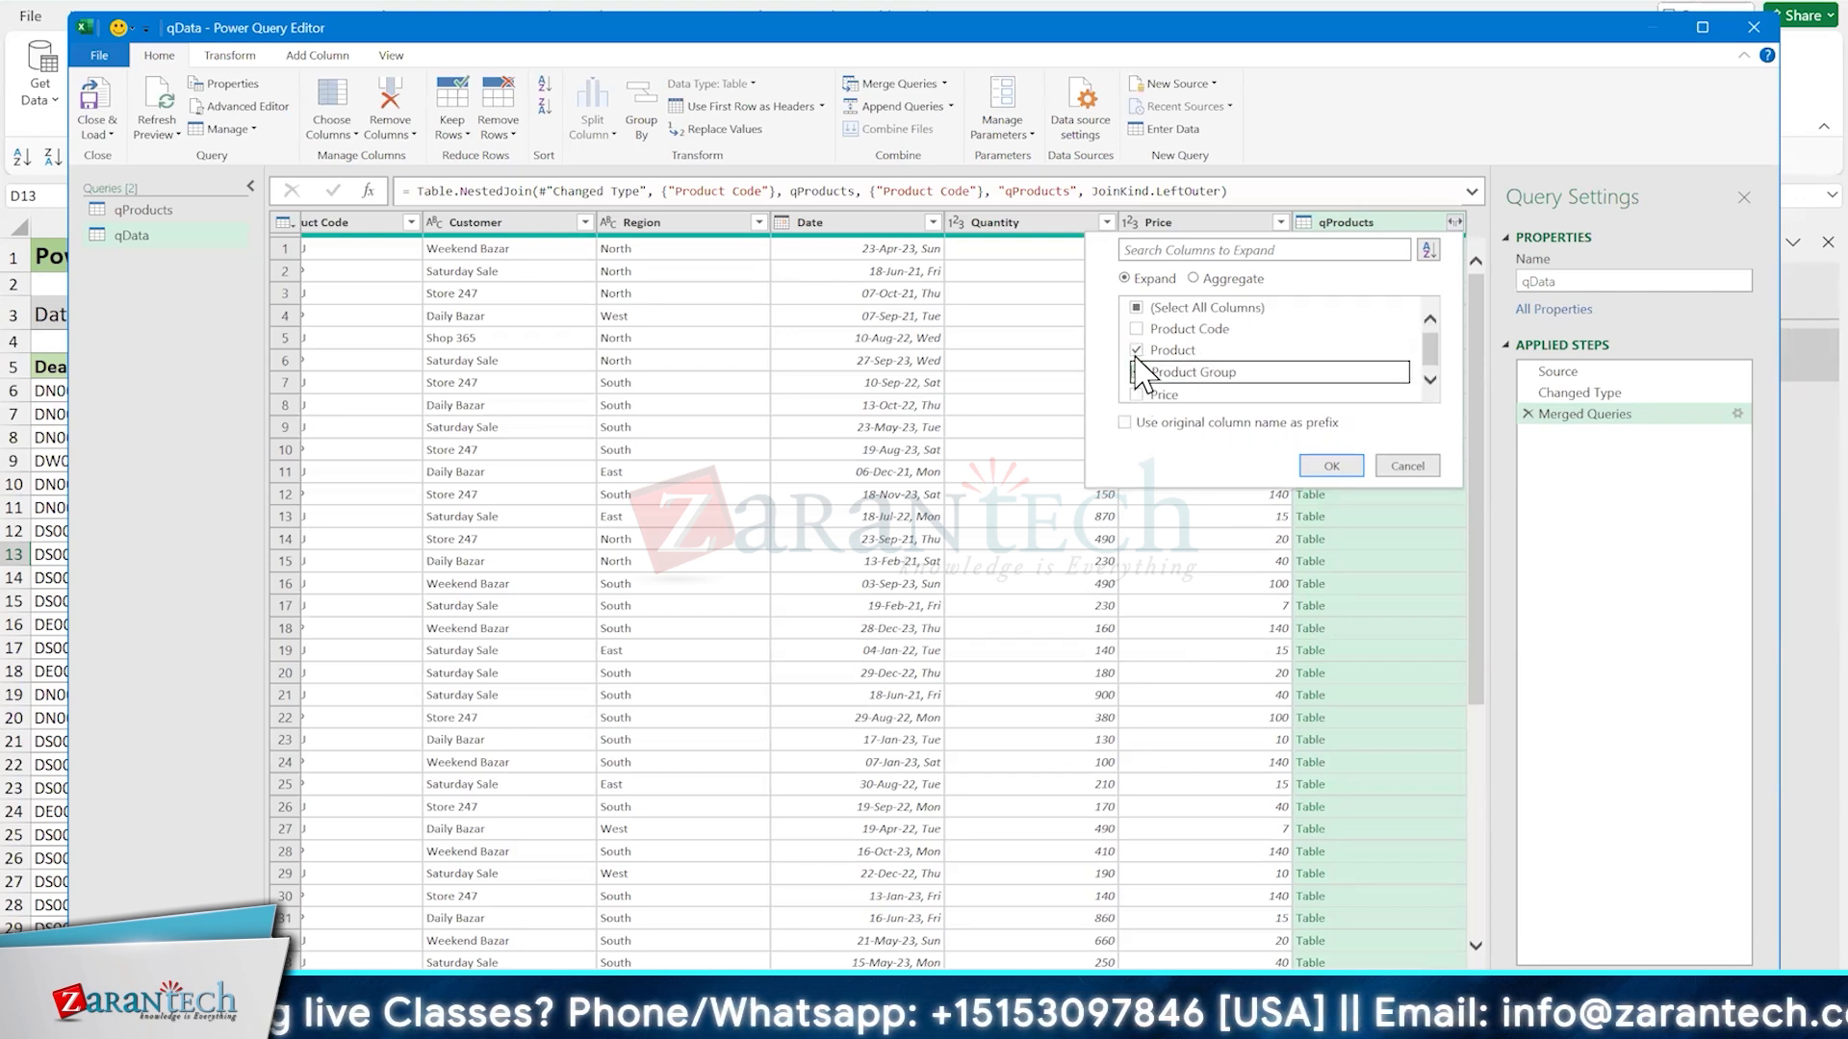
{"action": "left_click", "coordinate": [1138, 372]}
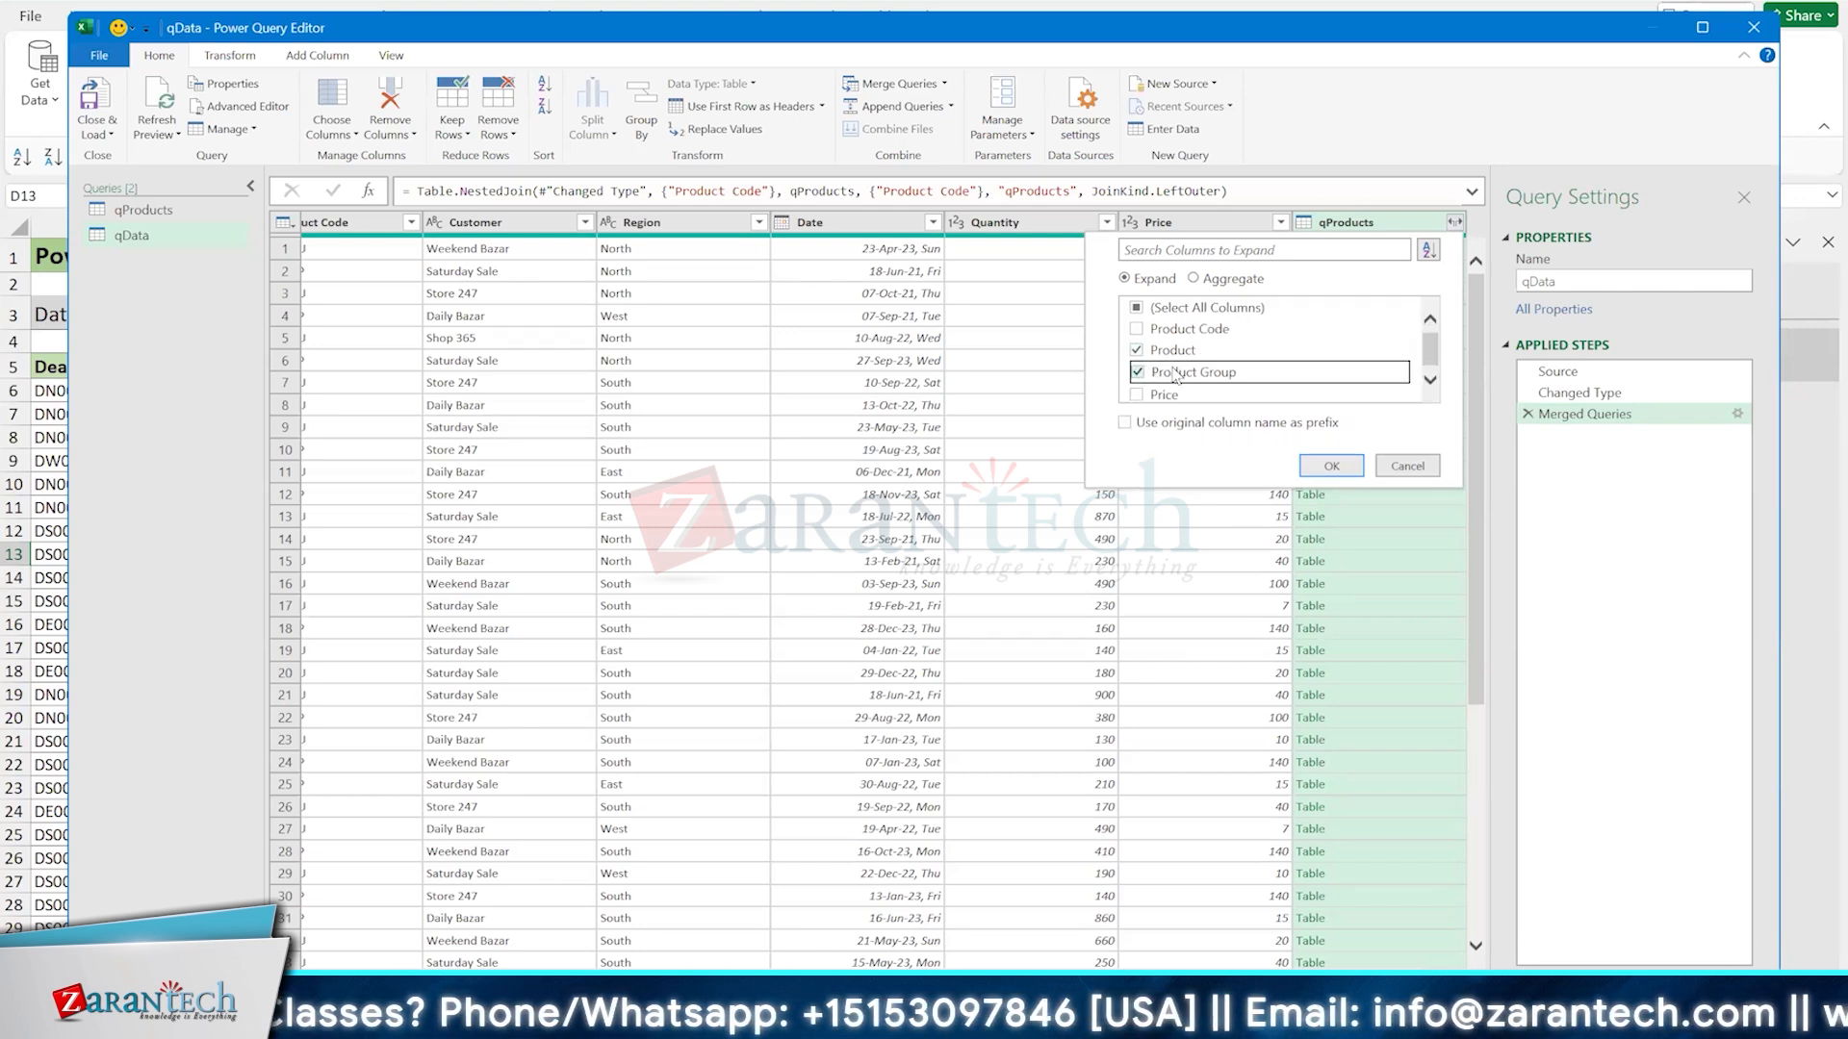
{"action": "left_click", "coordinate": [1338, 469]}
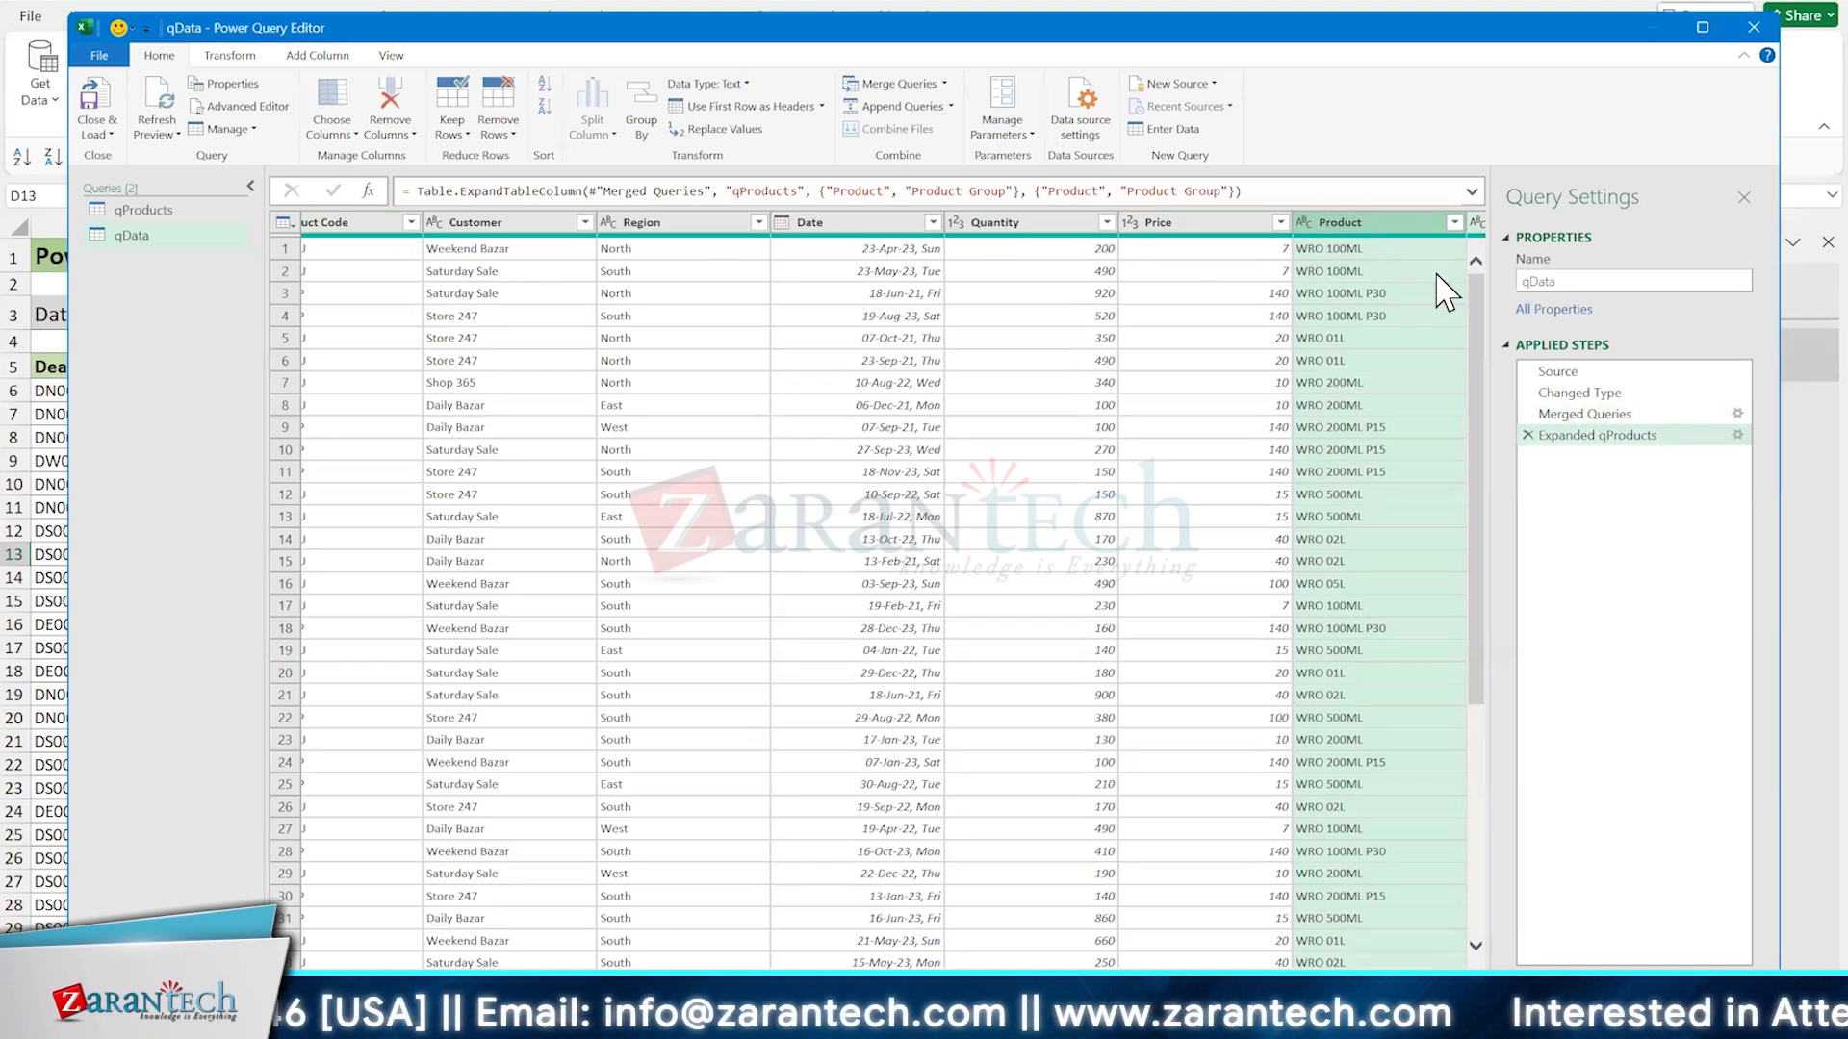
{"action": "left_click_drag", "start_coordinate": [1352, 231], "coordinate": [440, 236]}
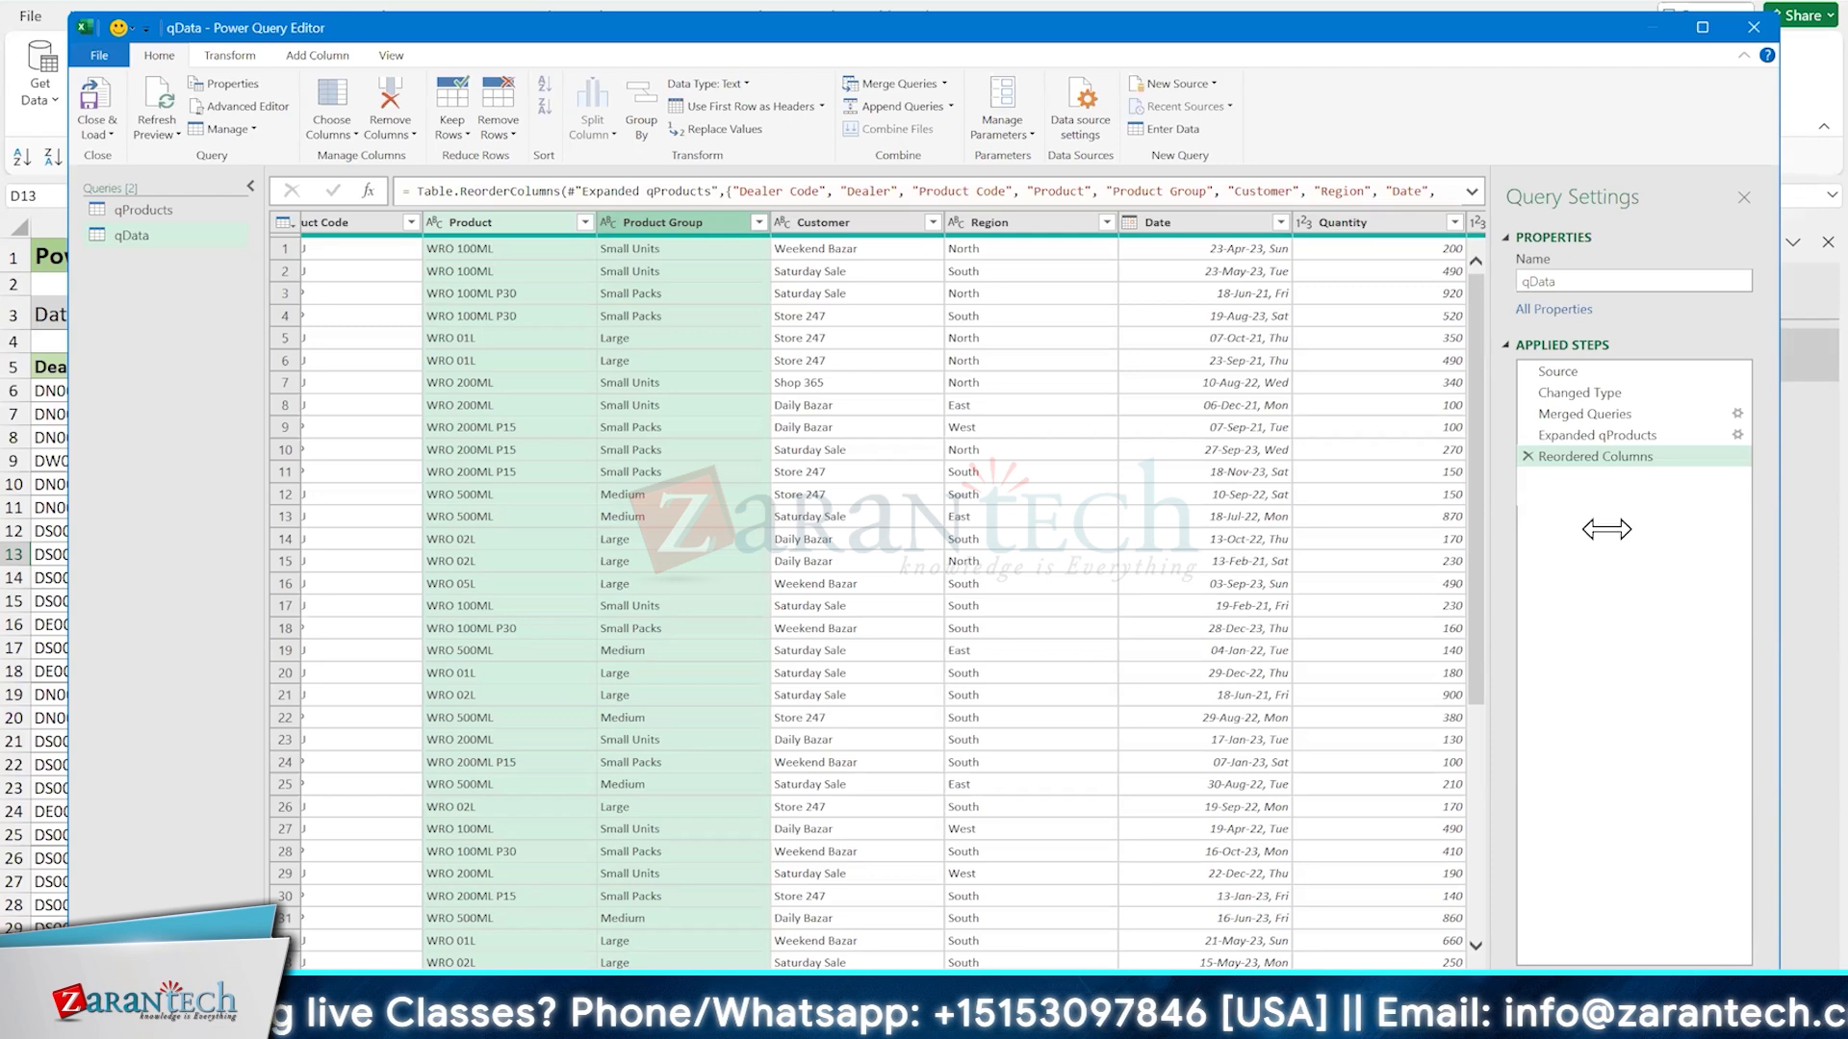
Add a new column with the name of the month taken from the Date column
{"action": "left_click", "coordinate": [1206, 228]}
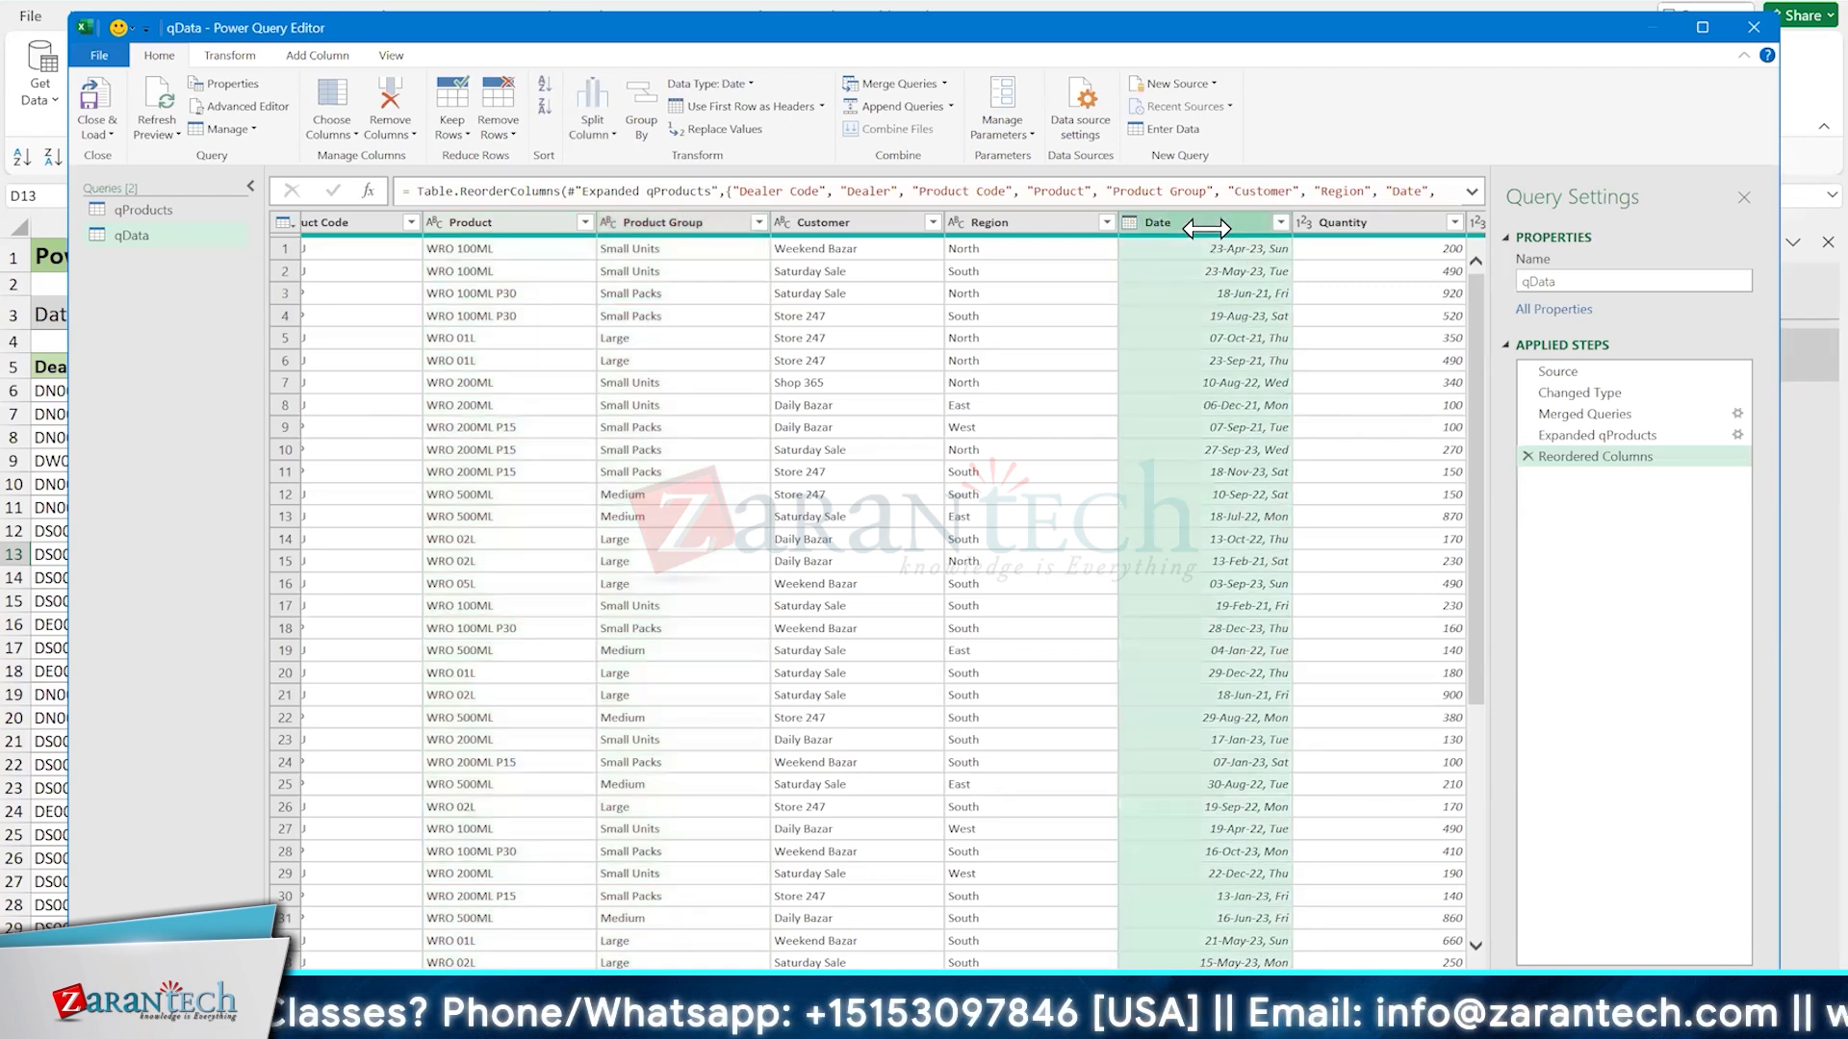
{"action": "left_click", "coordinate": [319, 58]}
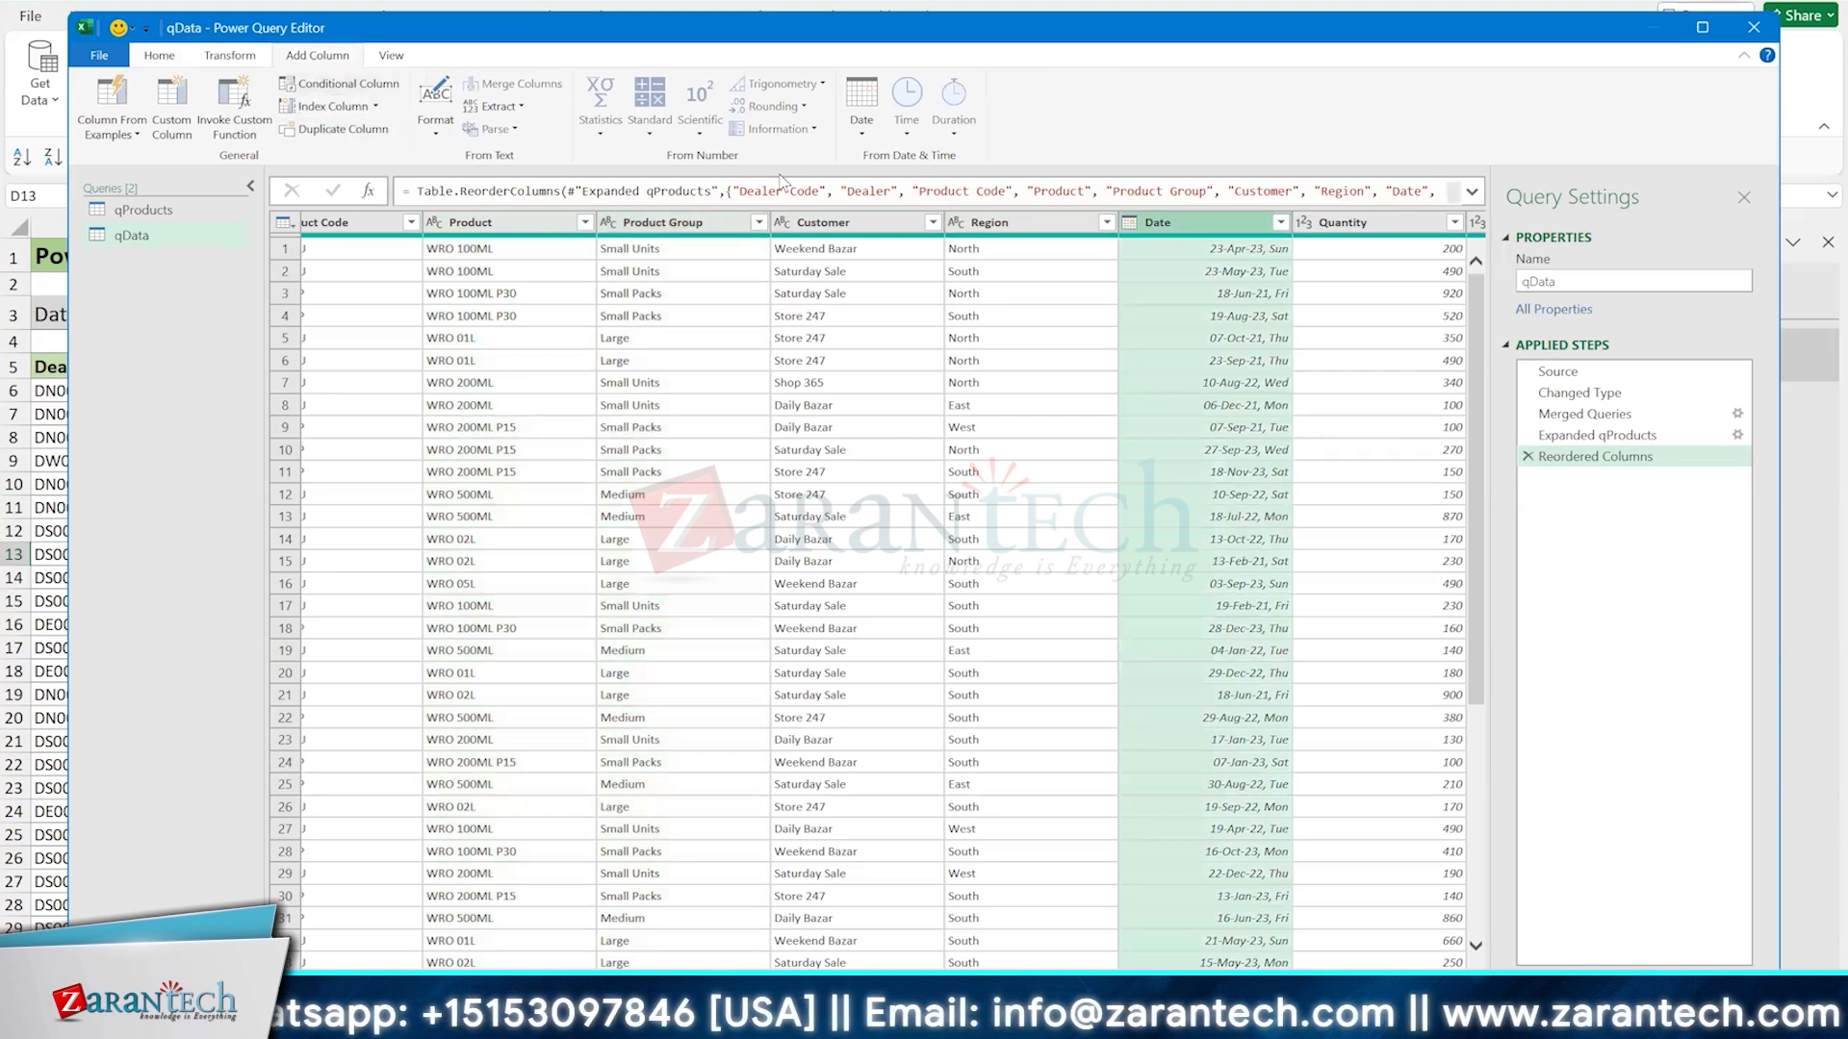
{"action": "left_click", "coordinate": [876, 144]}
{"action": "mouse_move", "coordinate": [970, 246]}
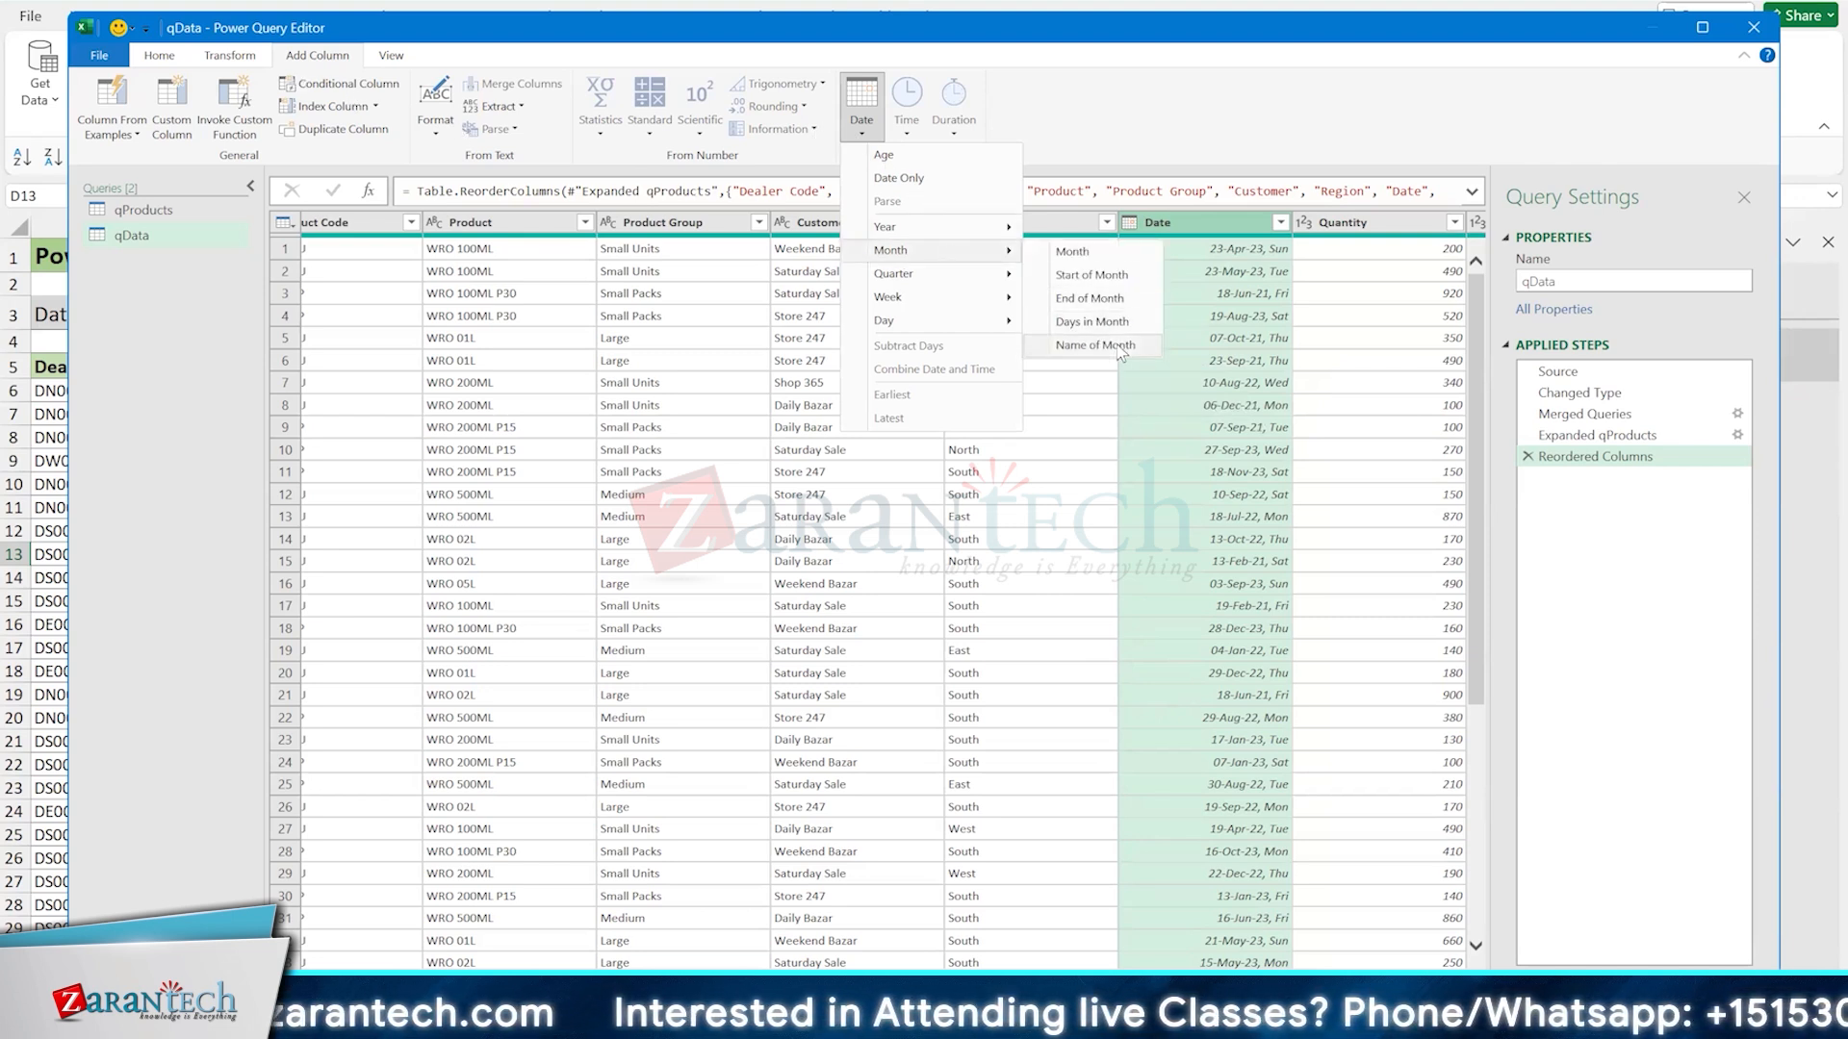
{"action": "left_click", "coordinate": [1119, 348]}
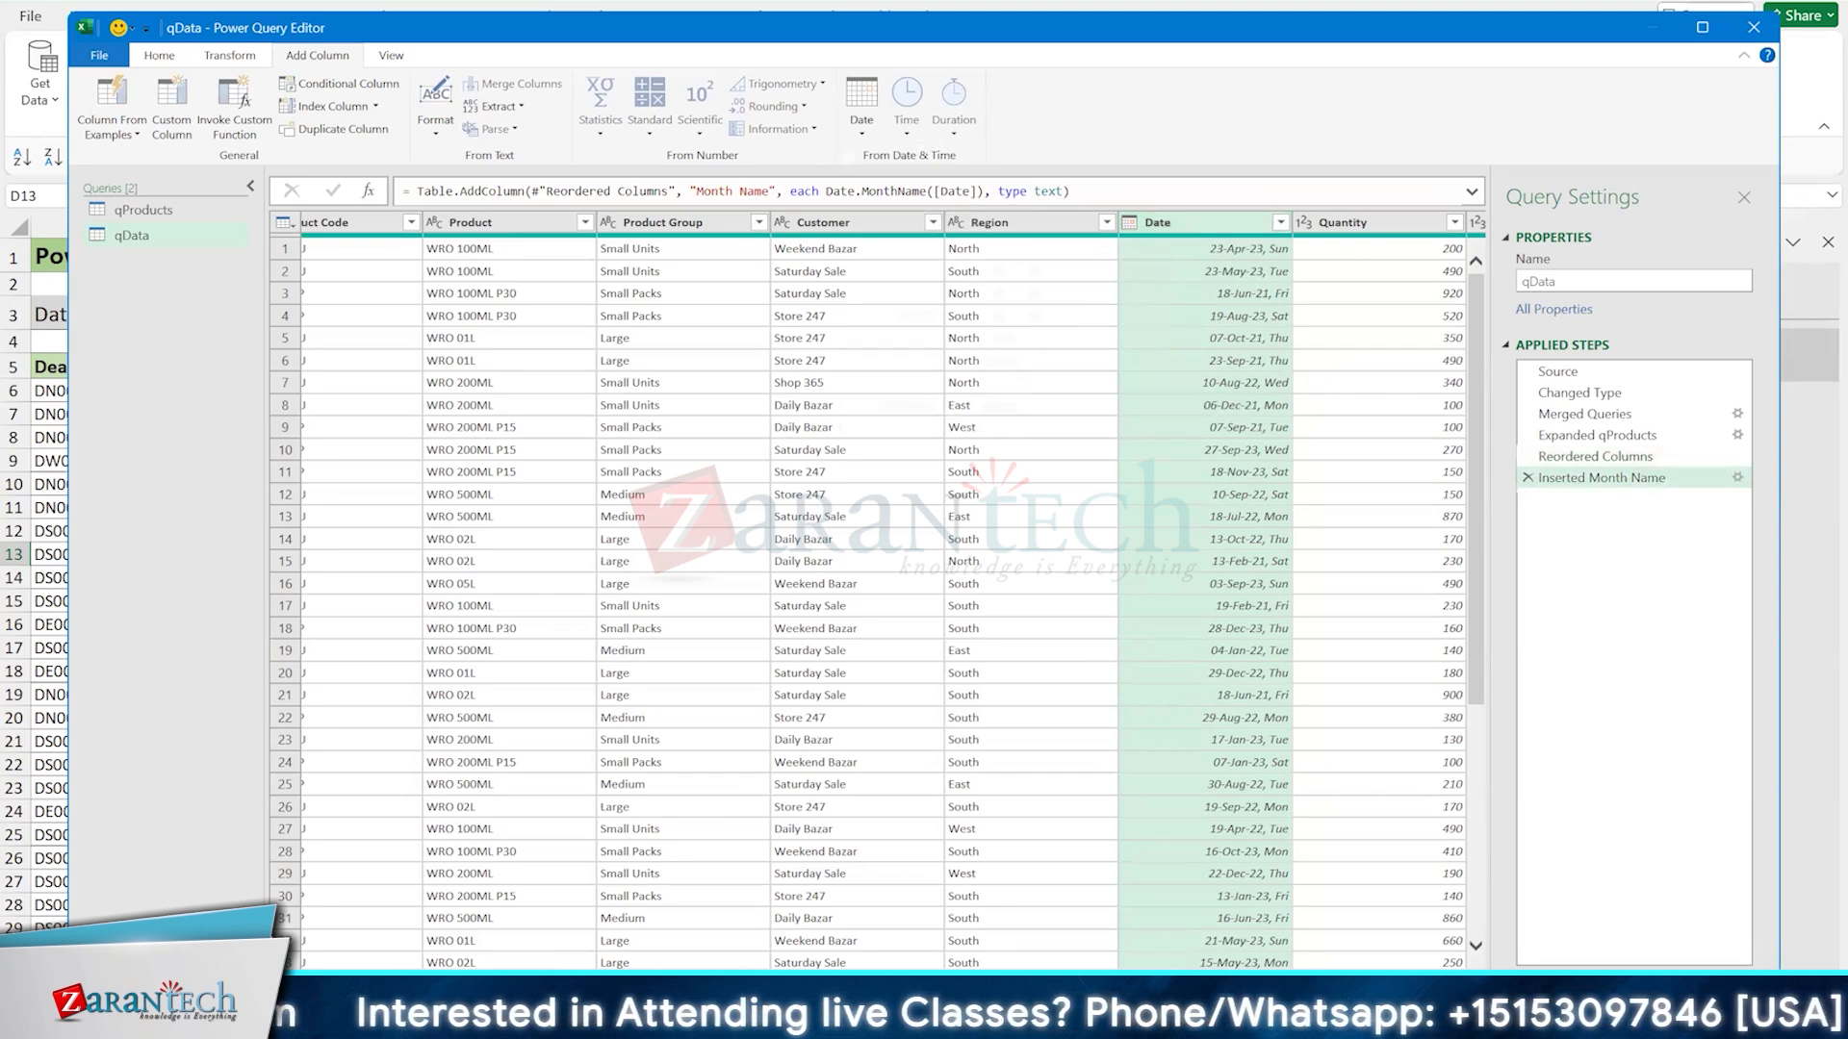
Shorten the Month Name column's values to their first 3 characters
{"action": "scroll", "coordinate": [1422, 696], "scroll_direction": "right", "scroll_amount": 3}
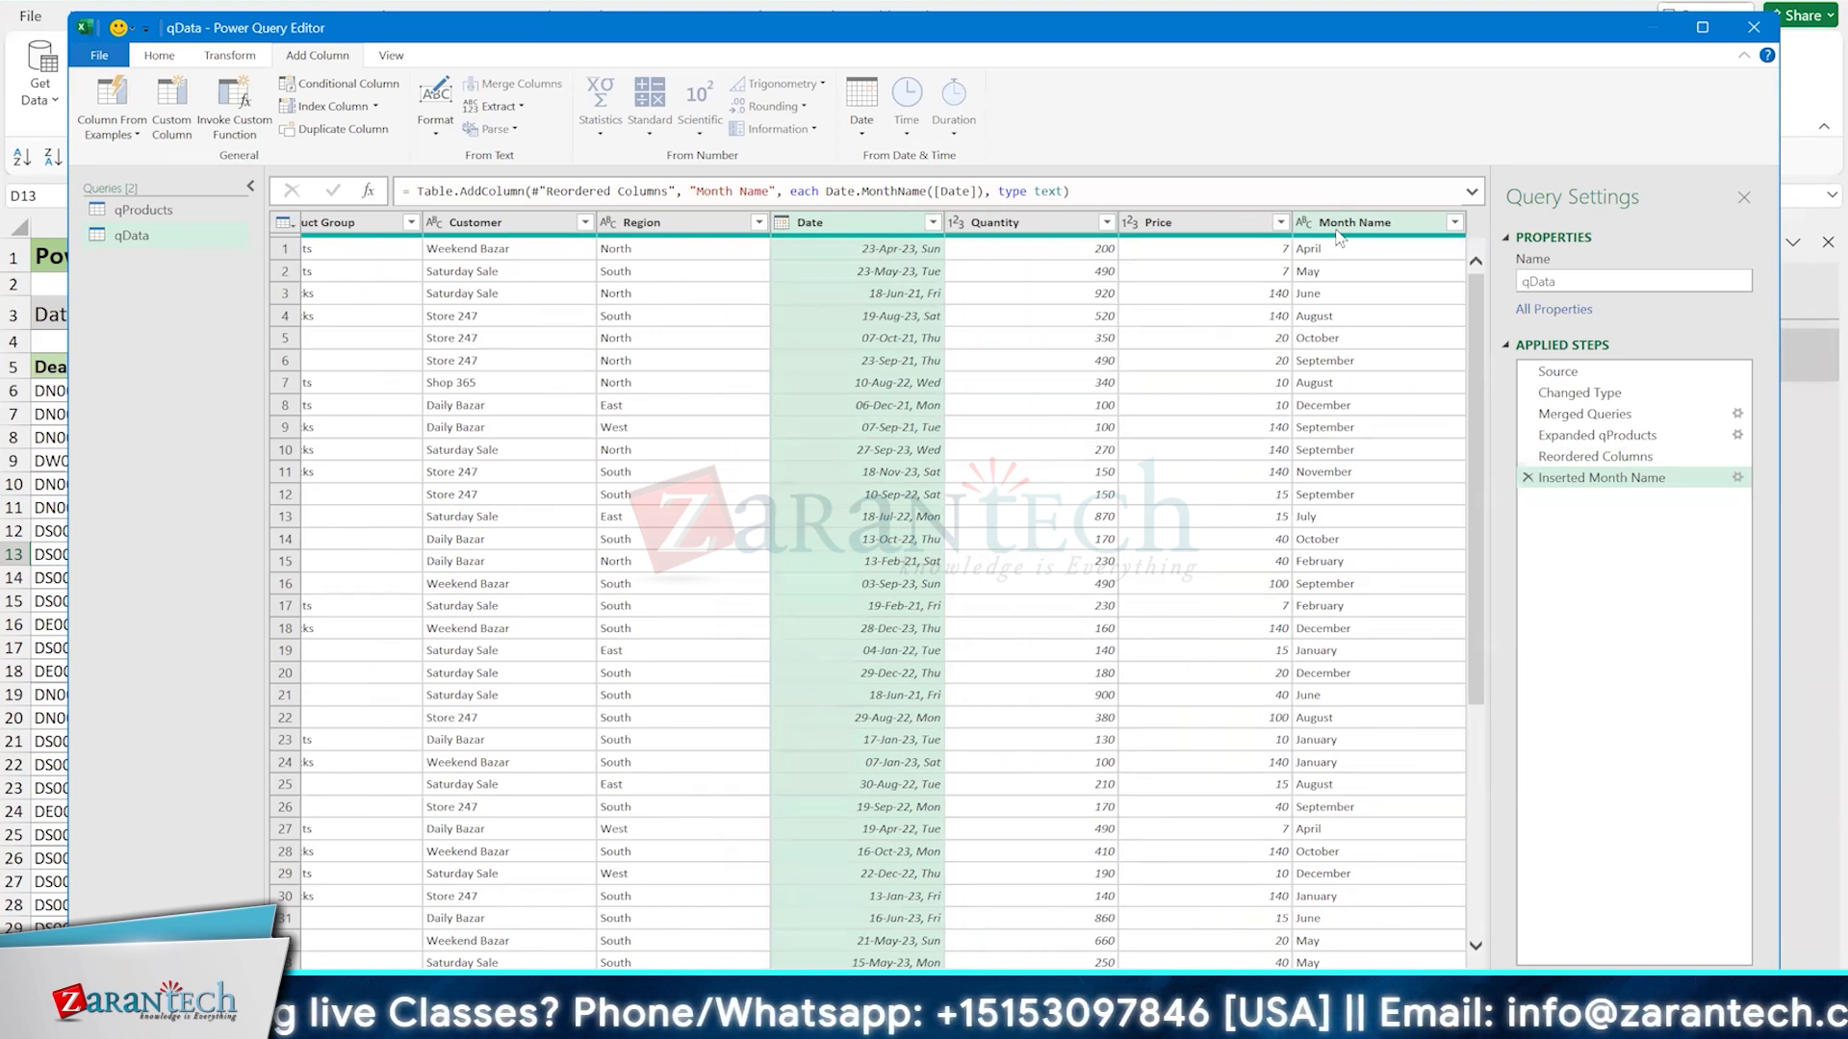
{"action": "left_click", "coordinate": [1338, 236]}
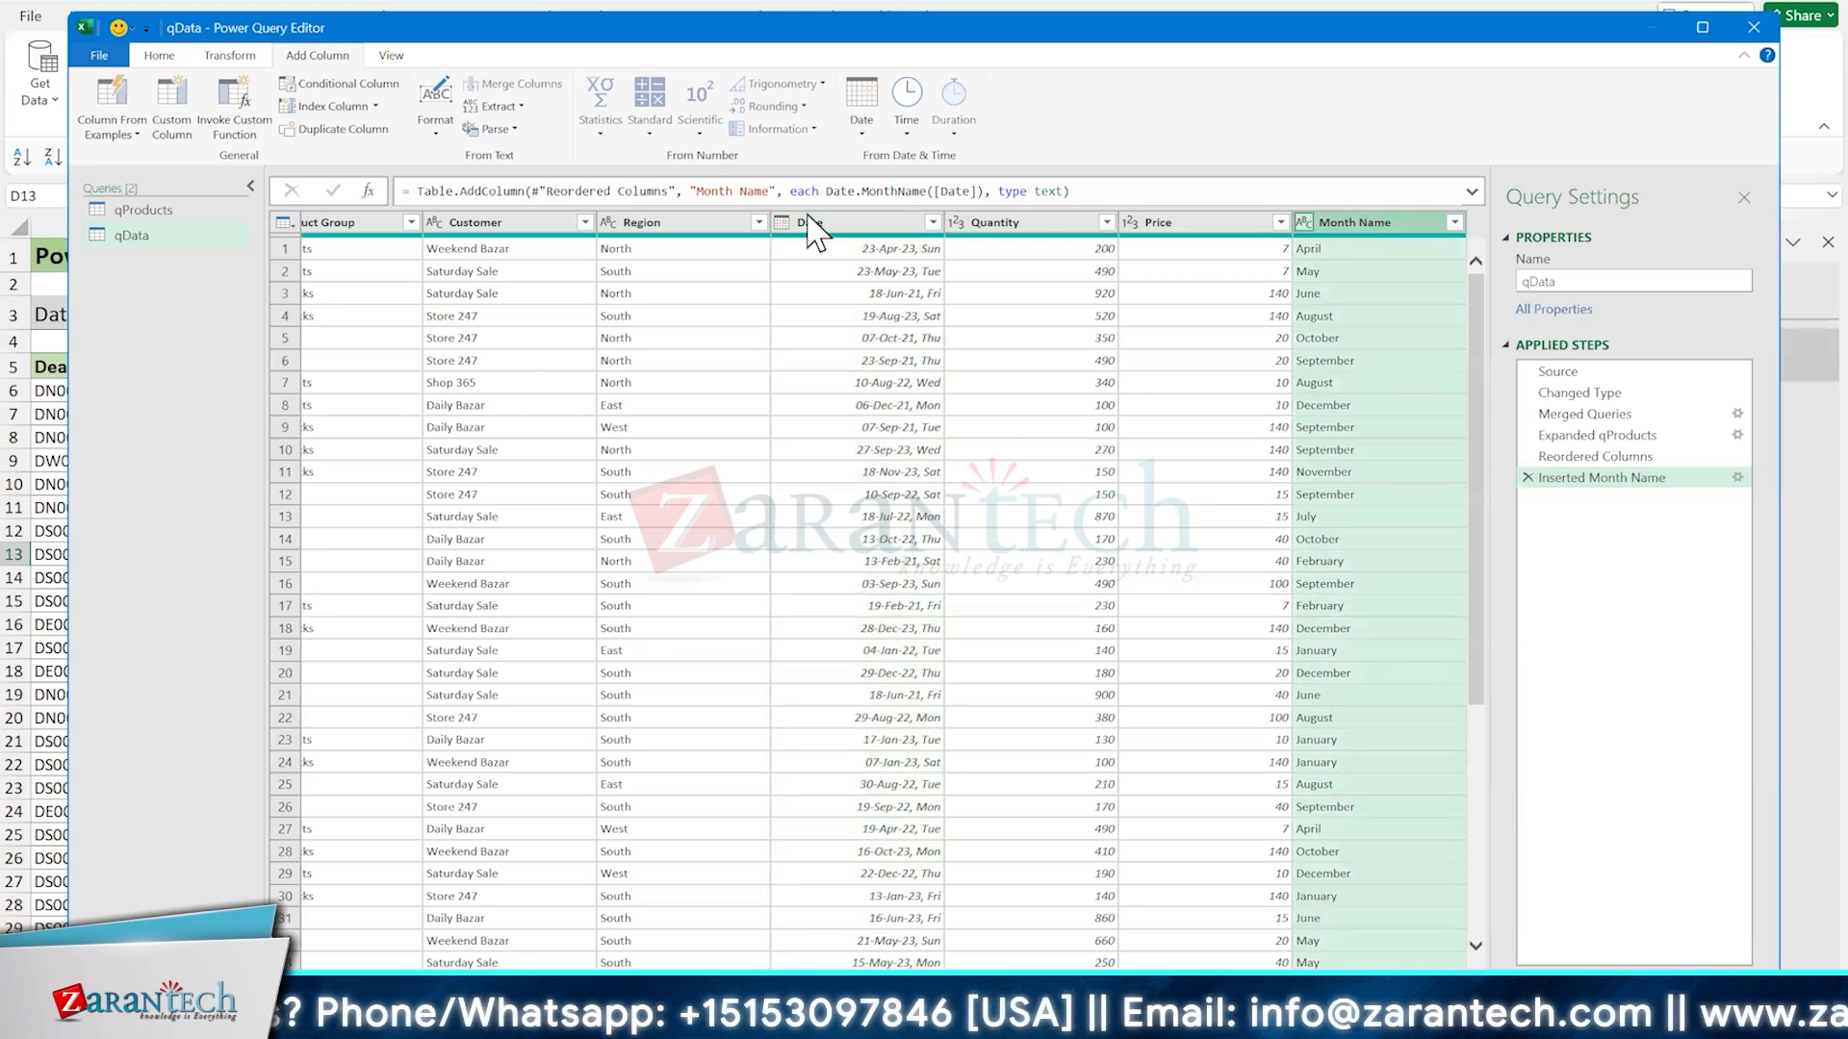
{"action": "left_click", "coordinate": [229, 57]}
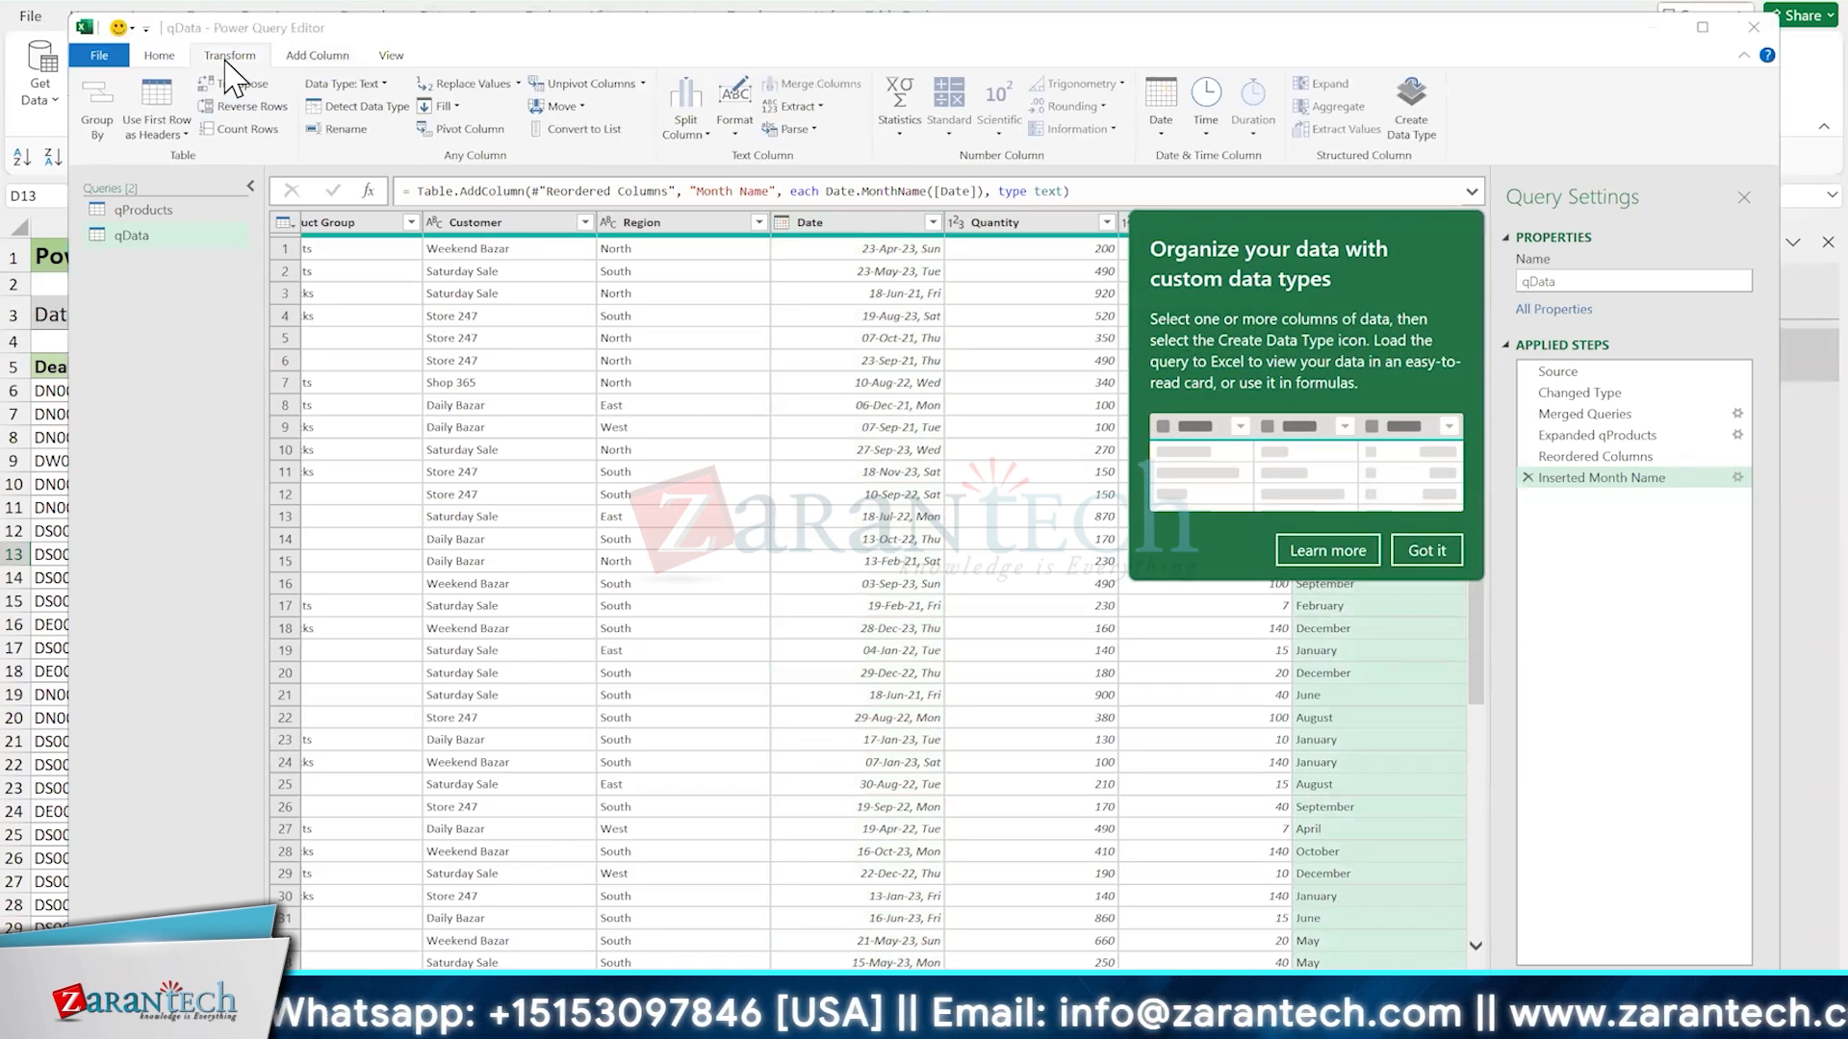
{"action": "left_click", "coordinate": [1417, 540]}
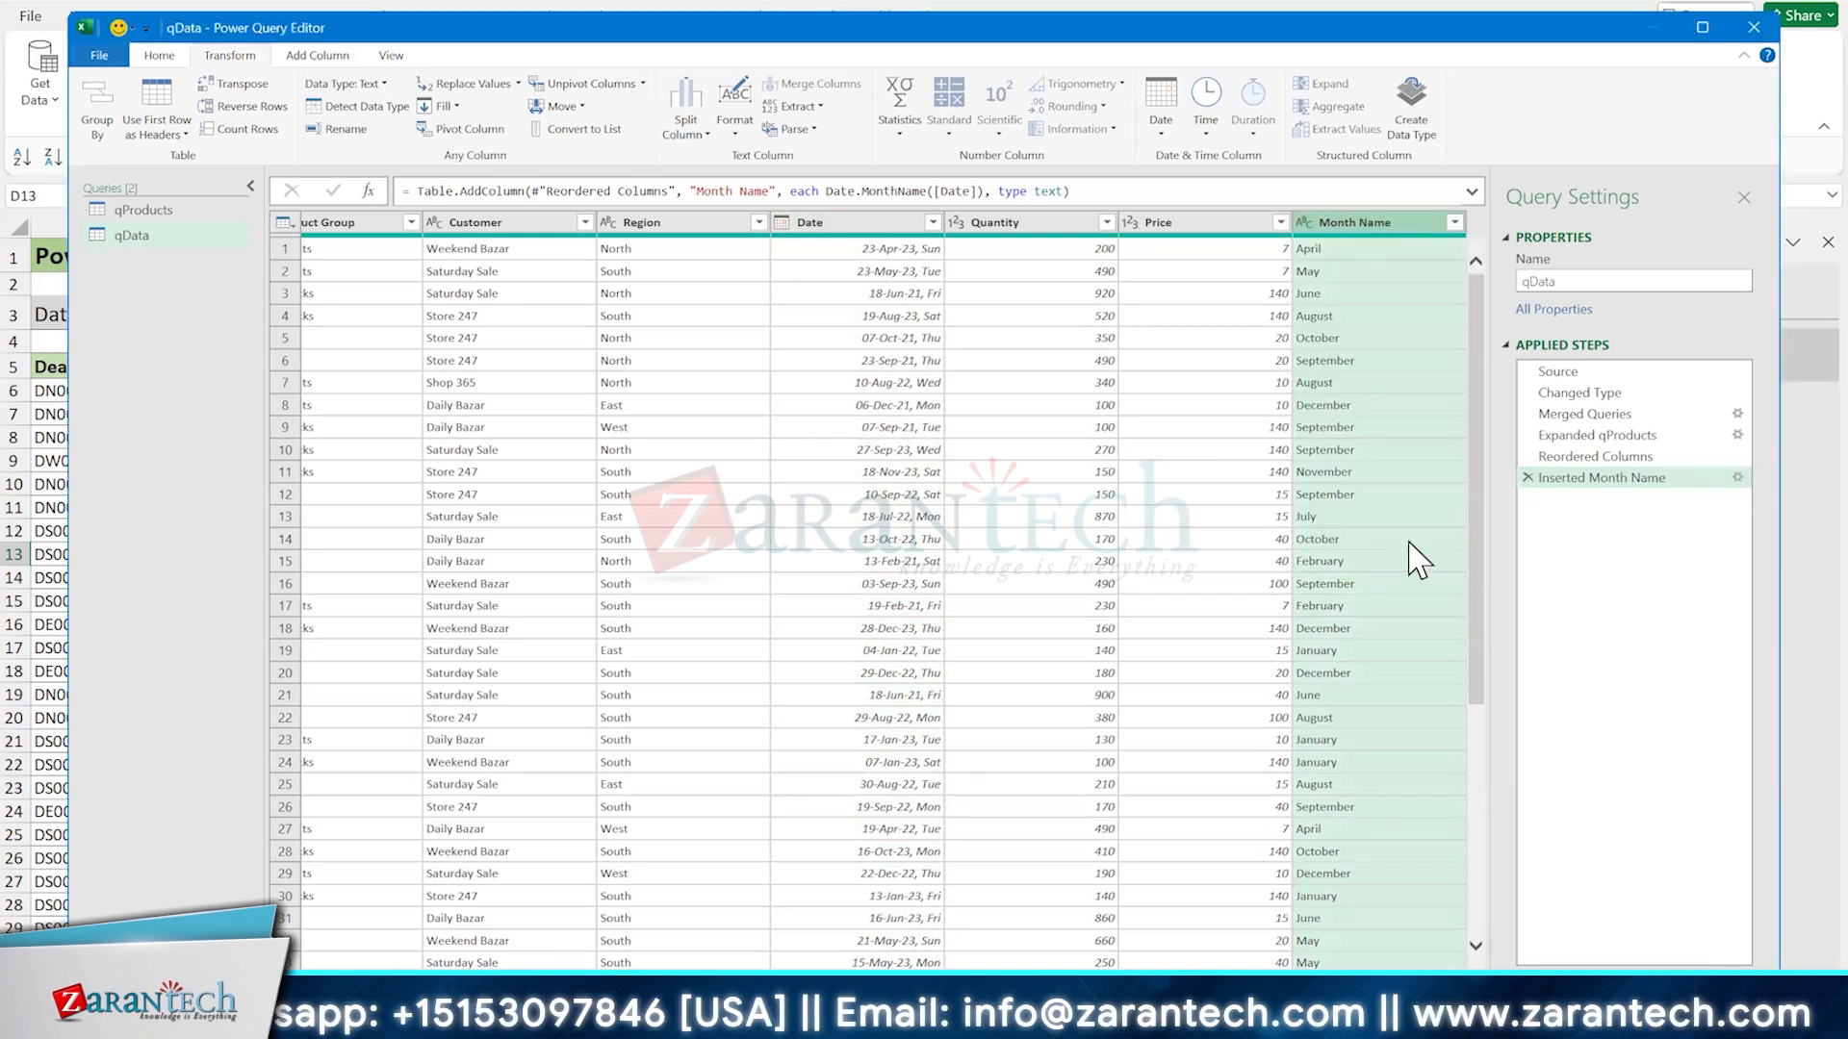
{"action": "left_click", "coordinate": [821, 108]}
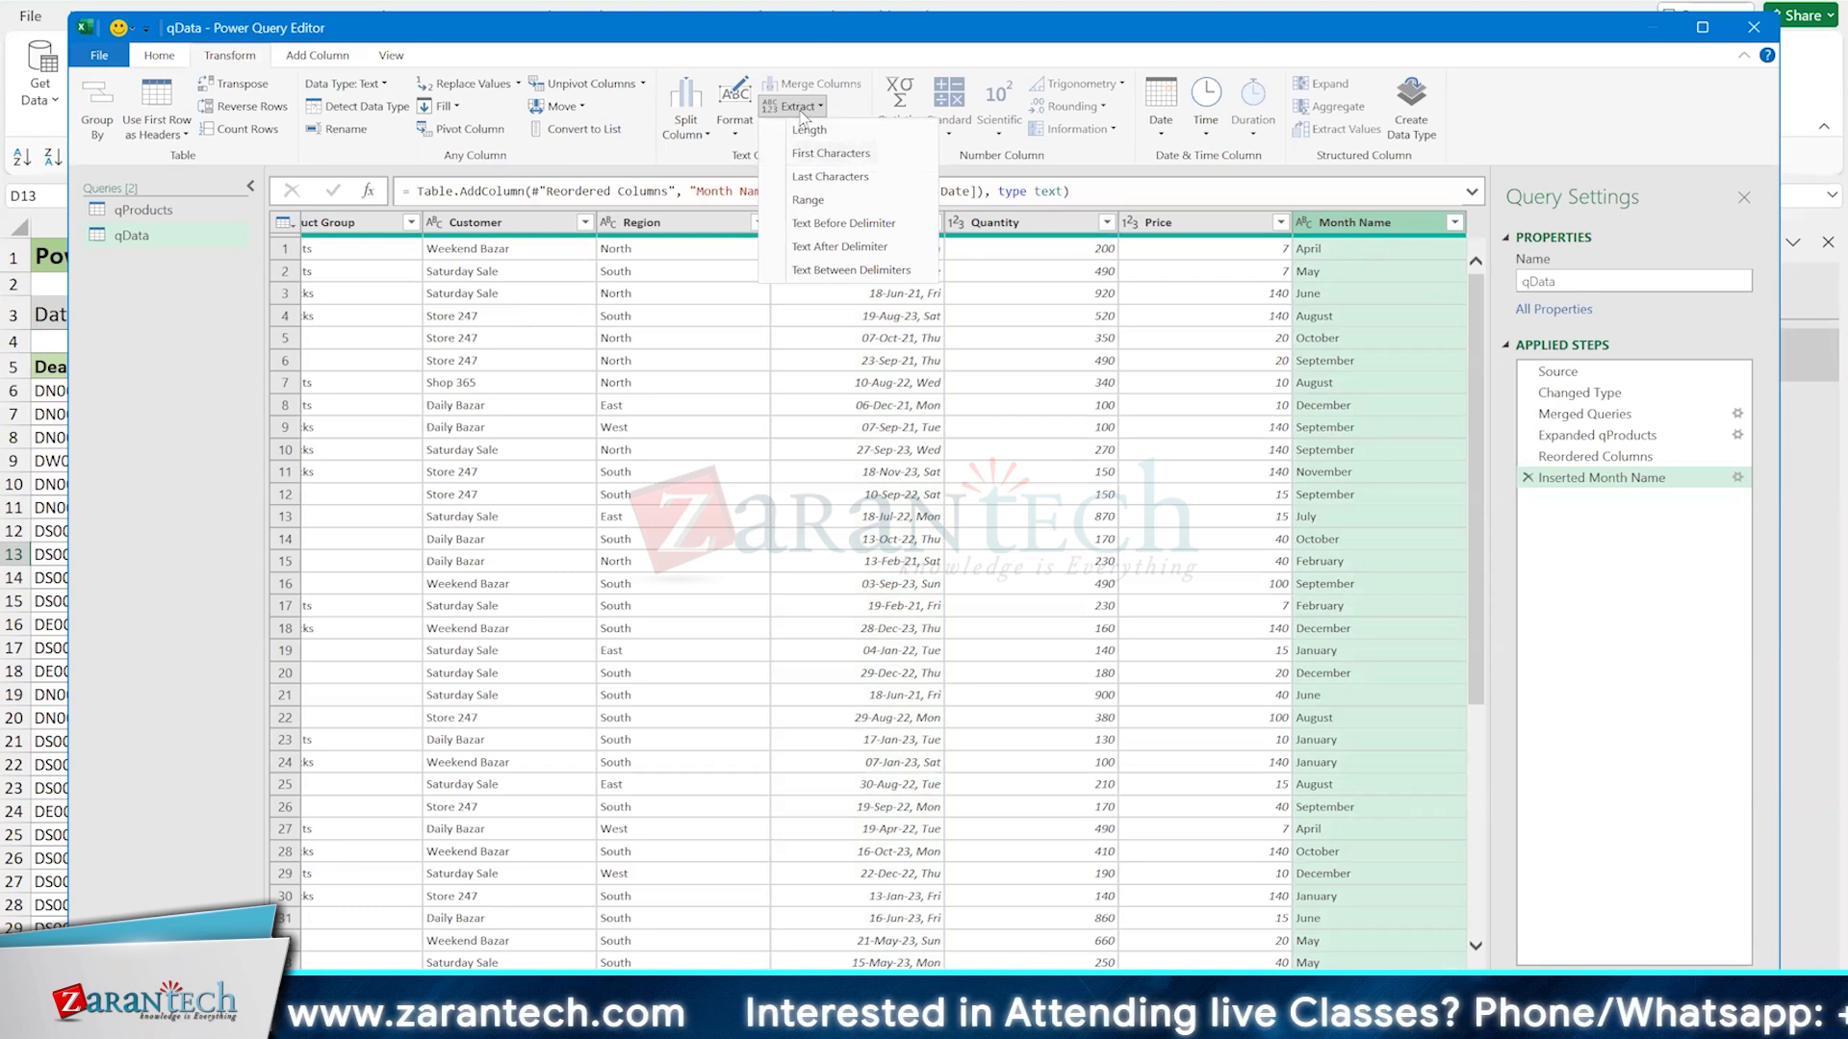
{"action": "left_click", "coordinate": [846, 159]}
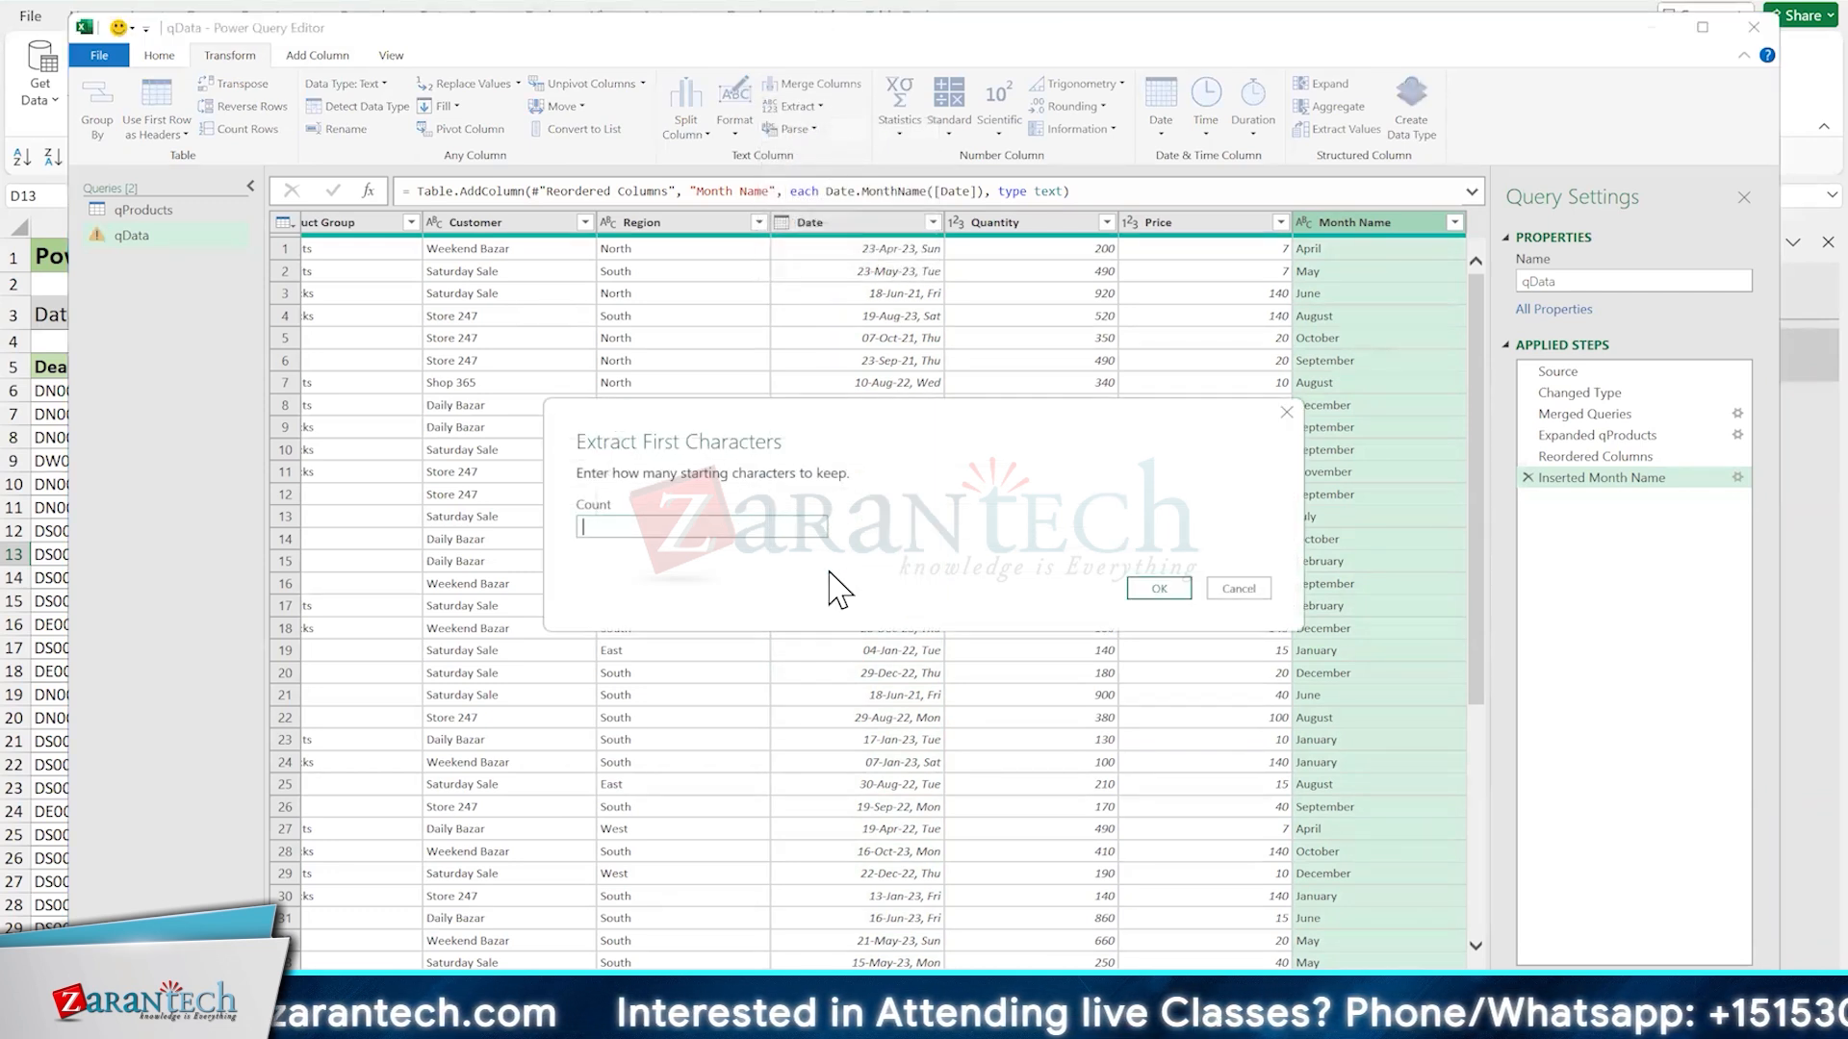
{"action": "type", "text": "3"}
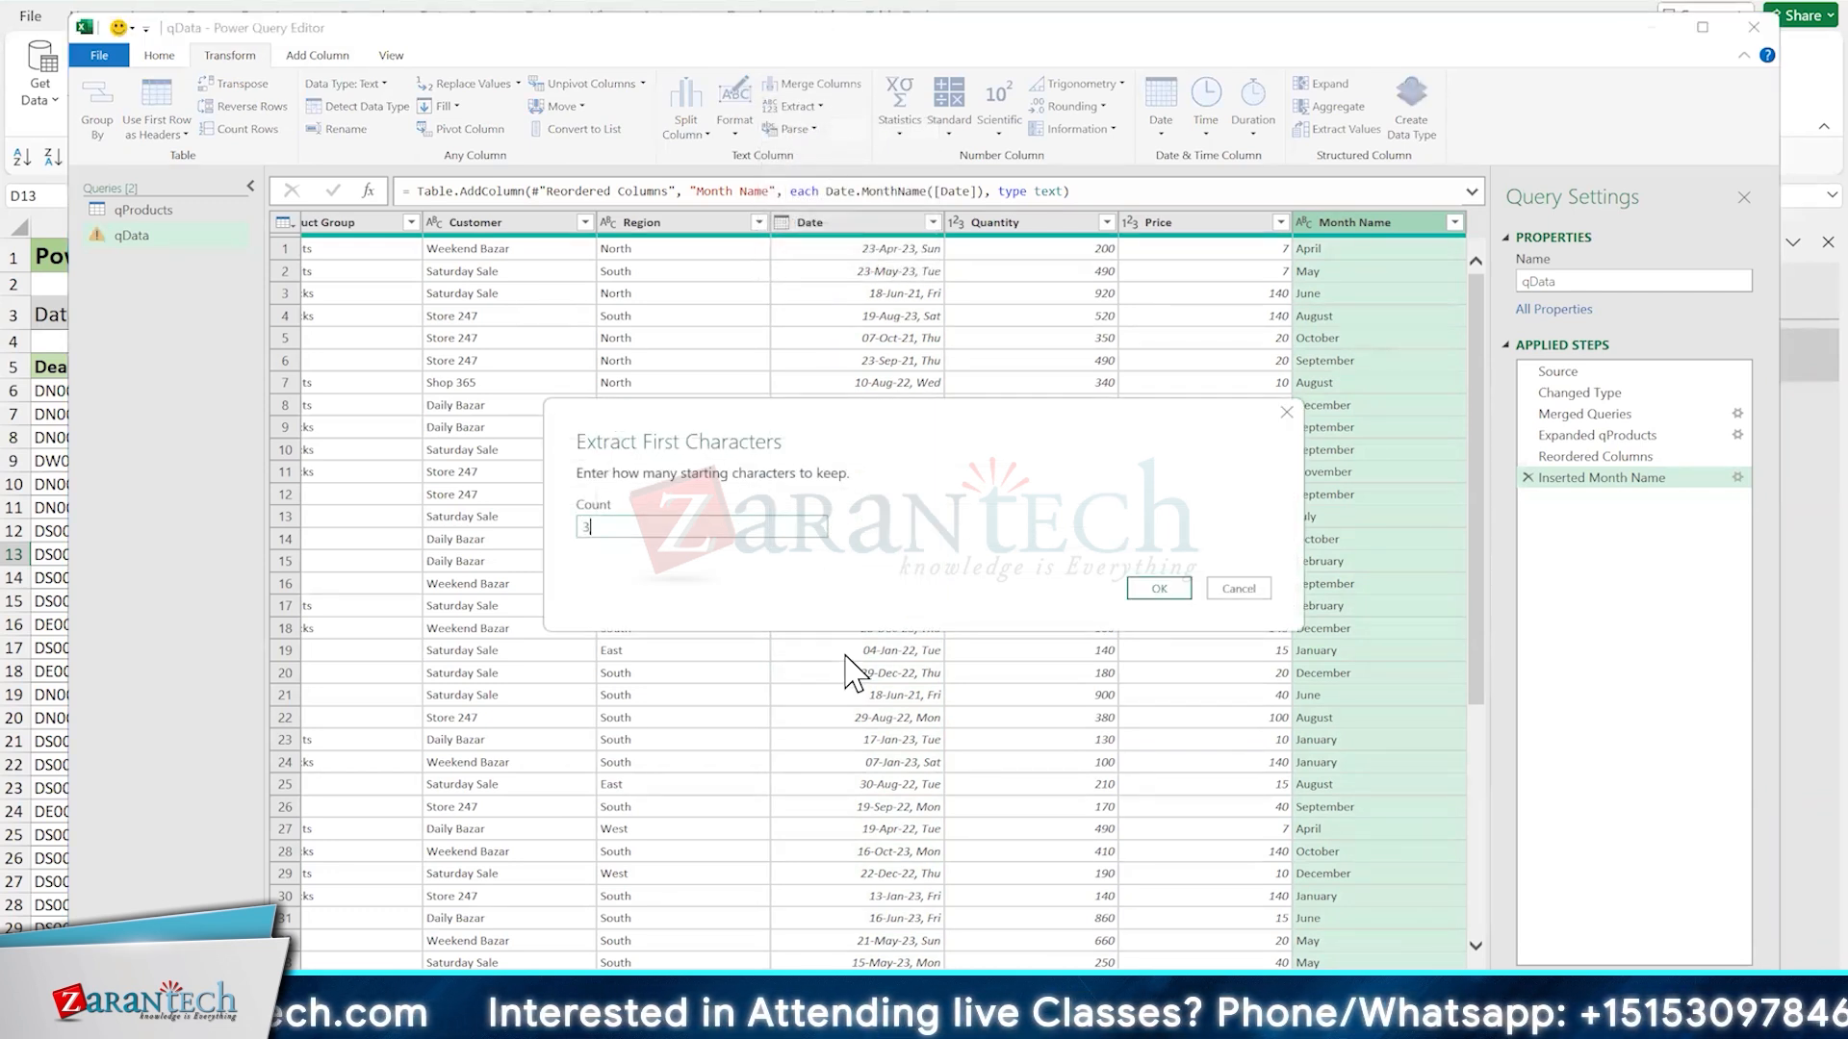
{"action": "left_click", "coordinate": [1160, 589]}
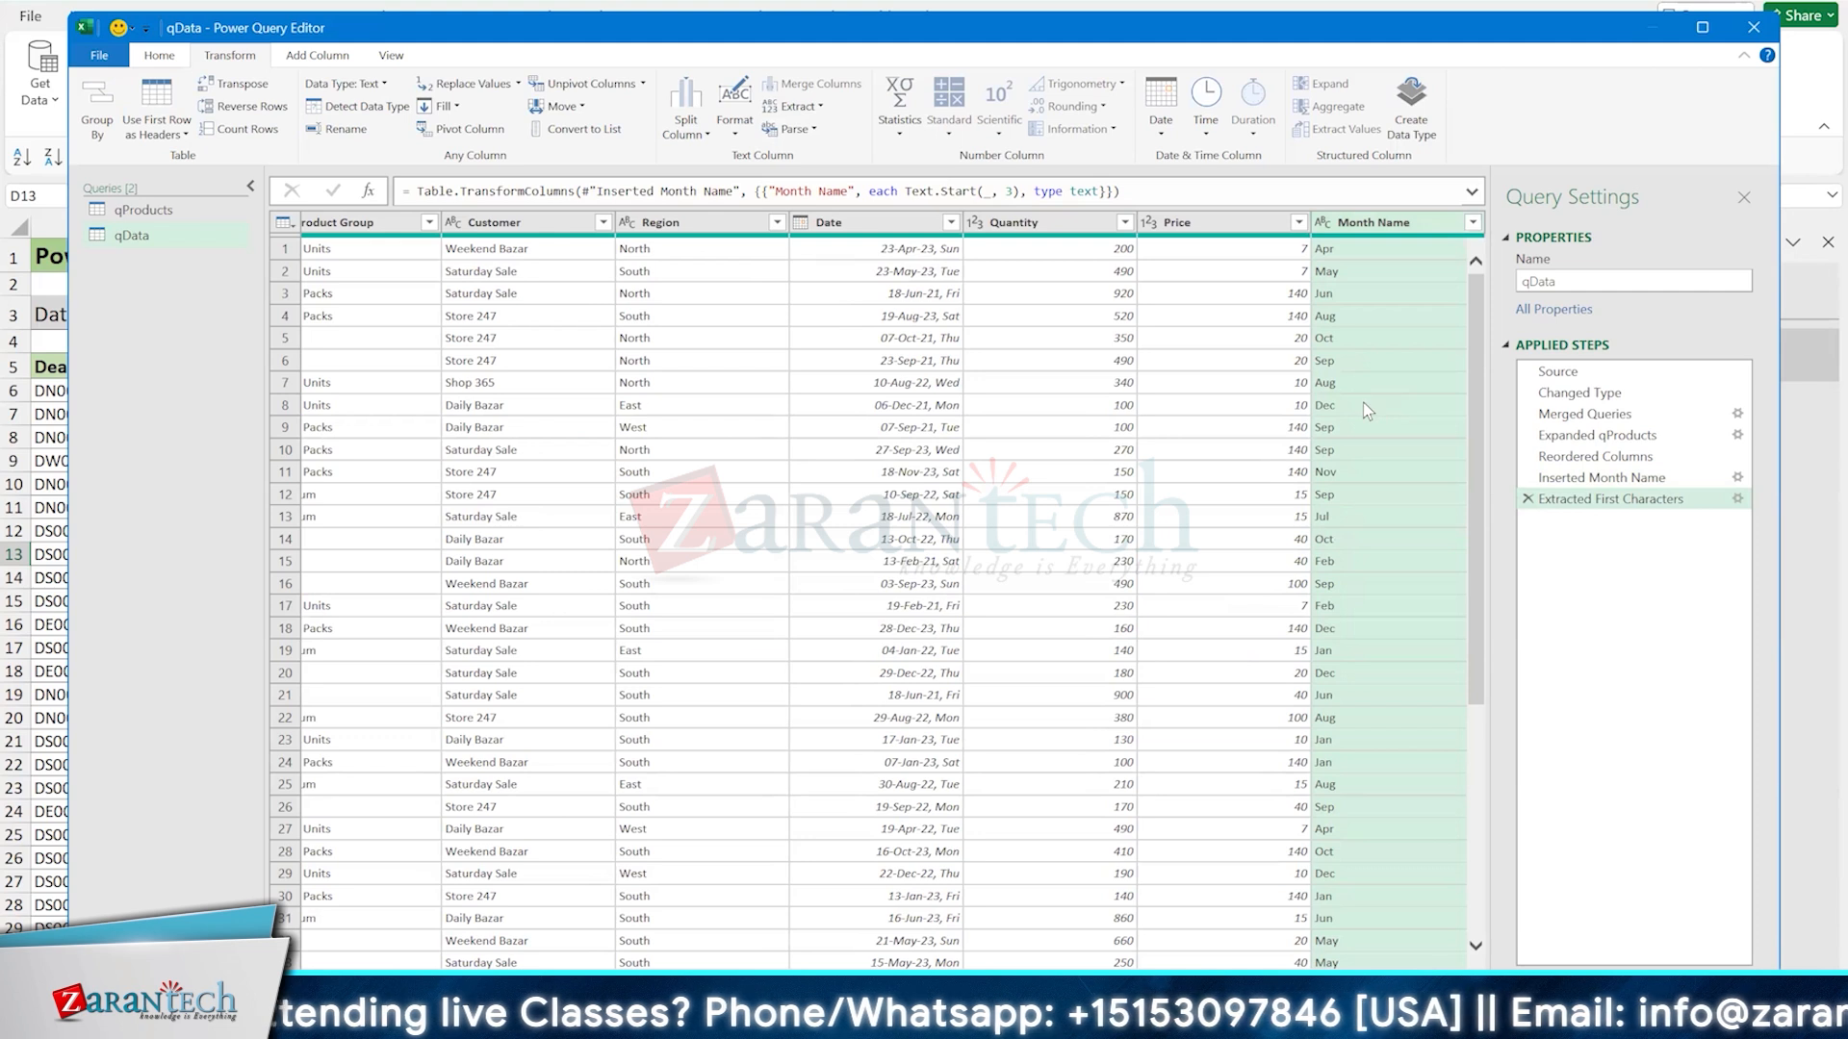
Add a new column with the year taken from the Date column
{"action": "left_click", "coordinate": [859, 228]}
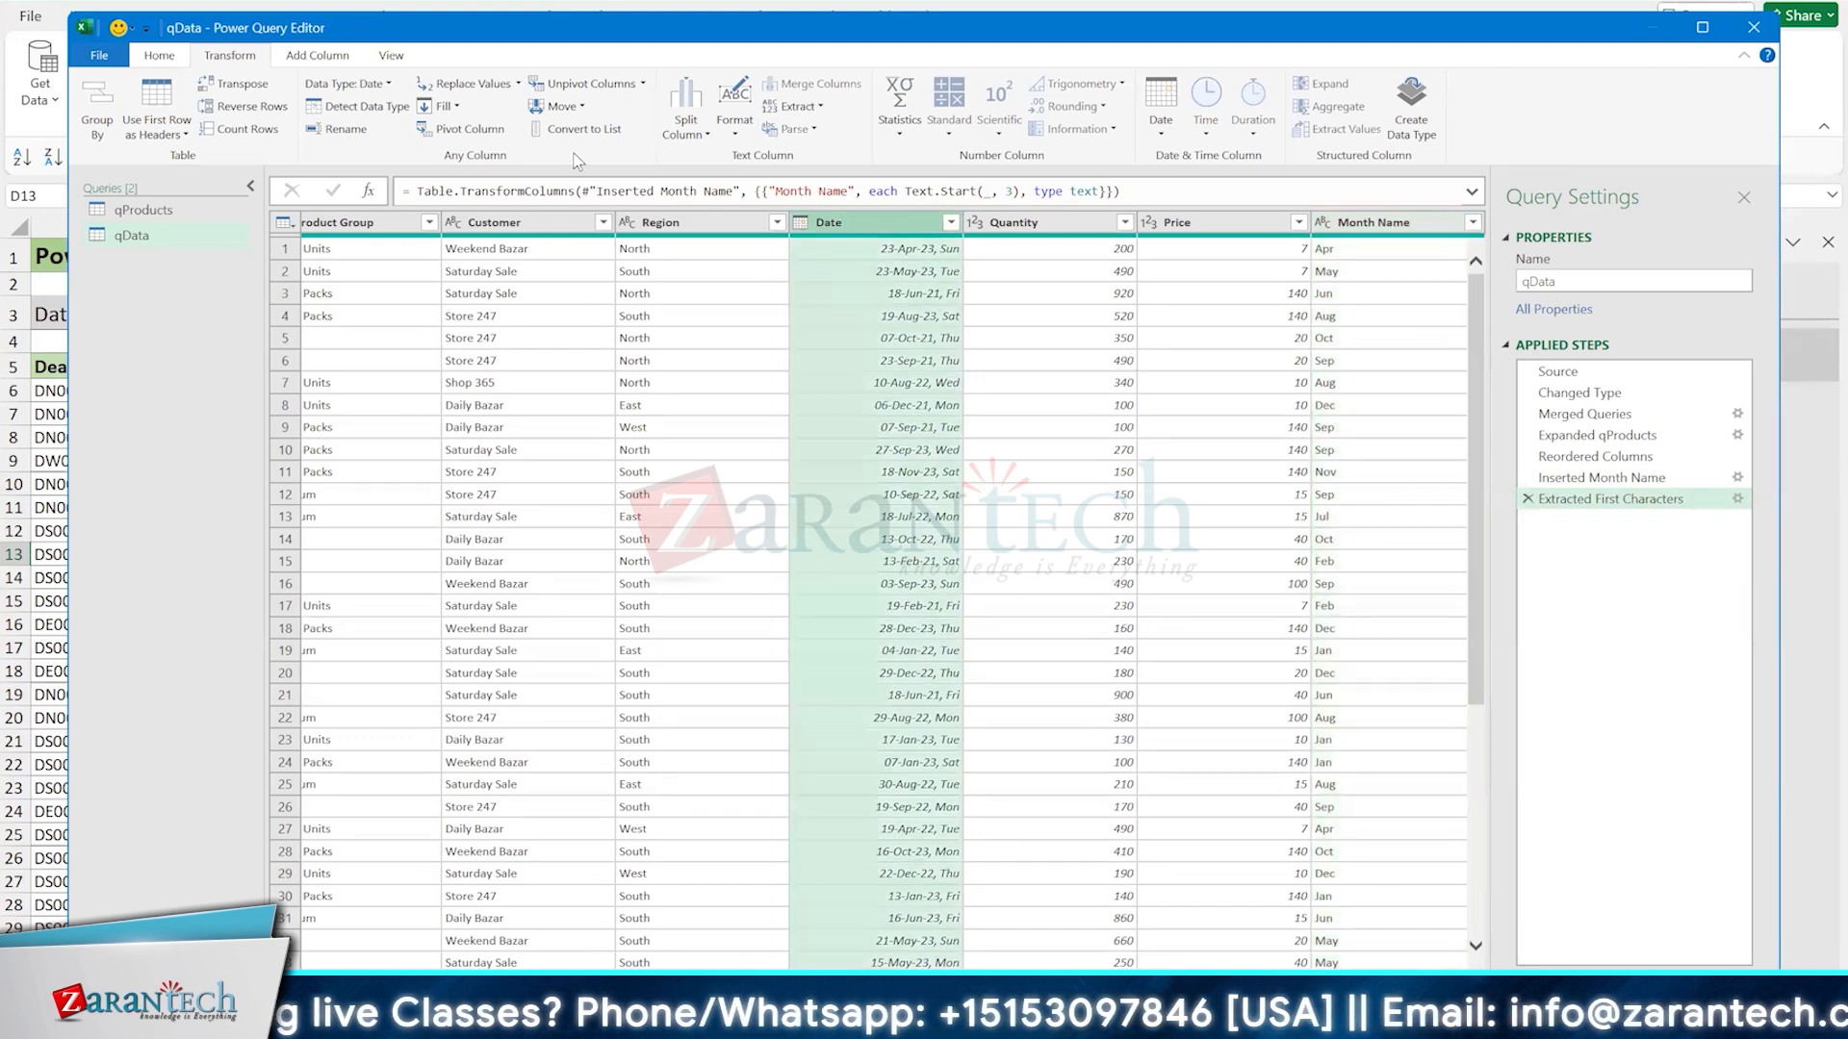
{"action": "left_click", "coordinate": [318, 55]}
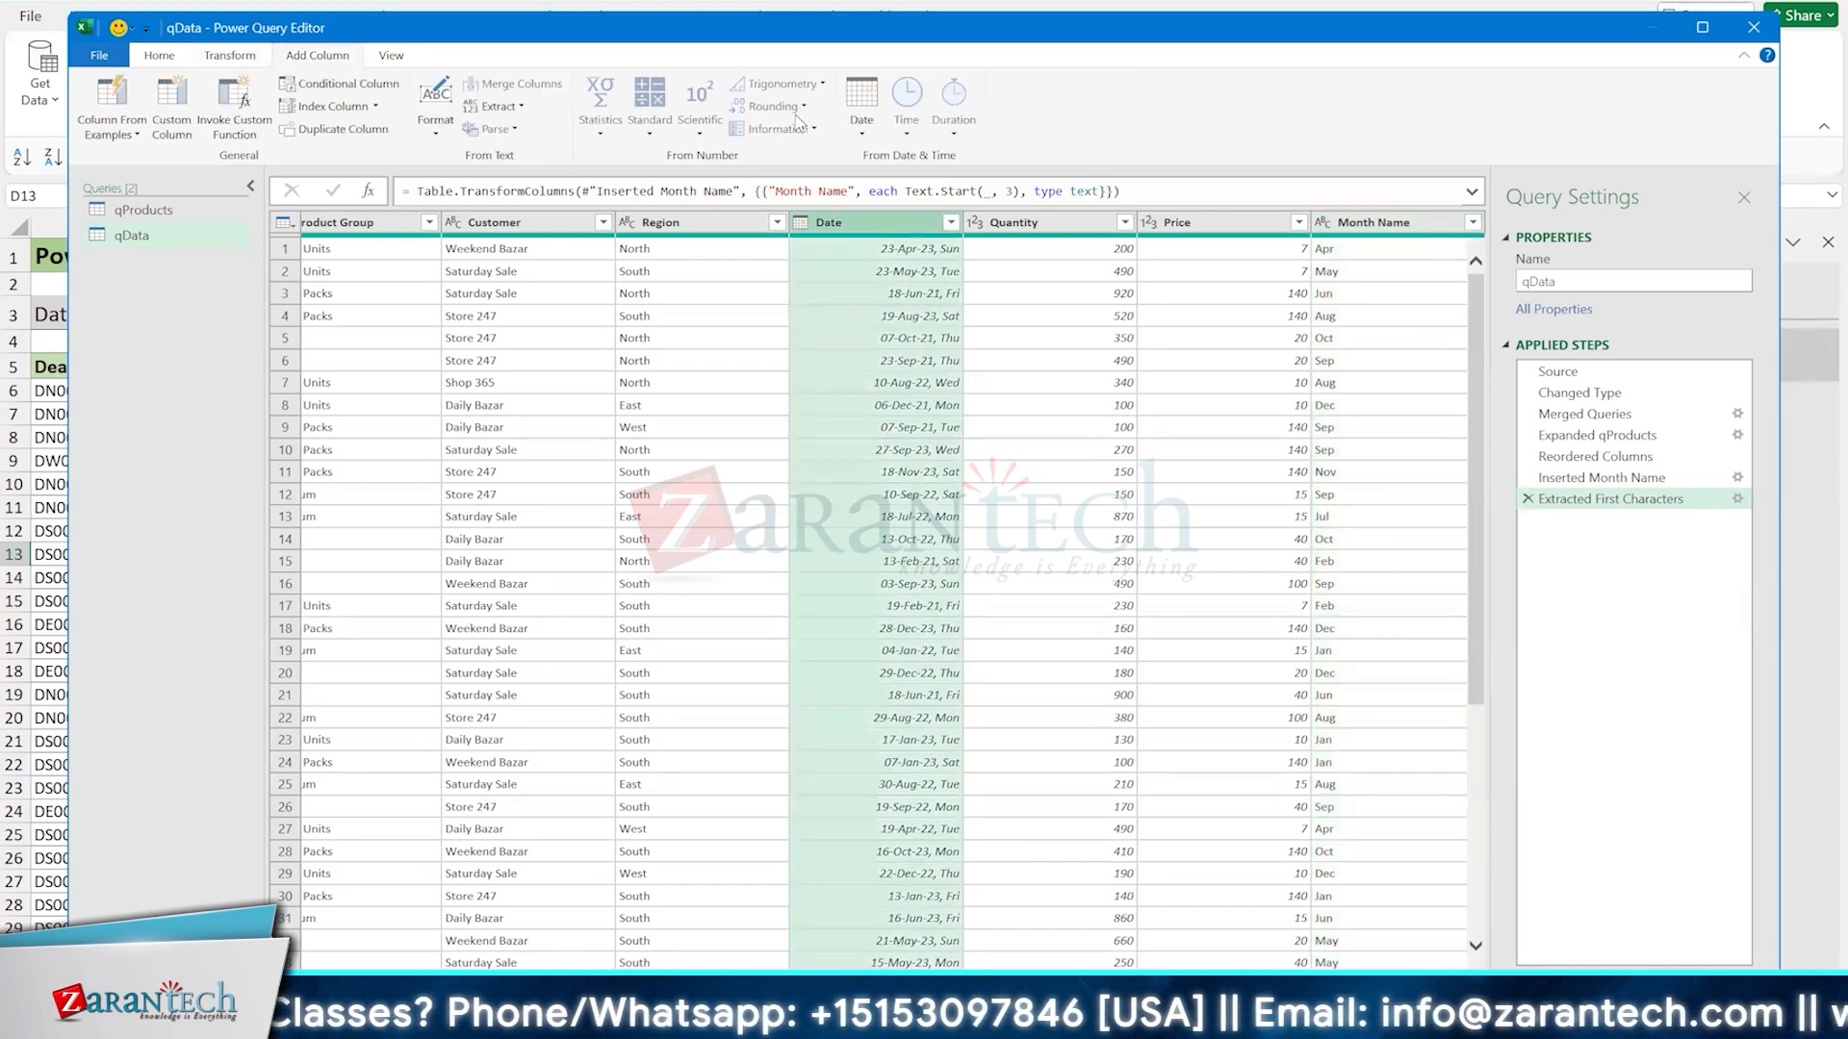
{"action": "left_click", "coordinate": [861, 106]}
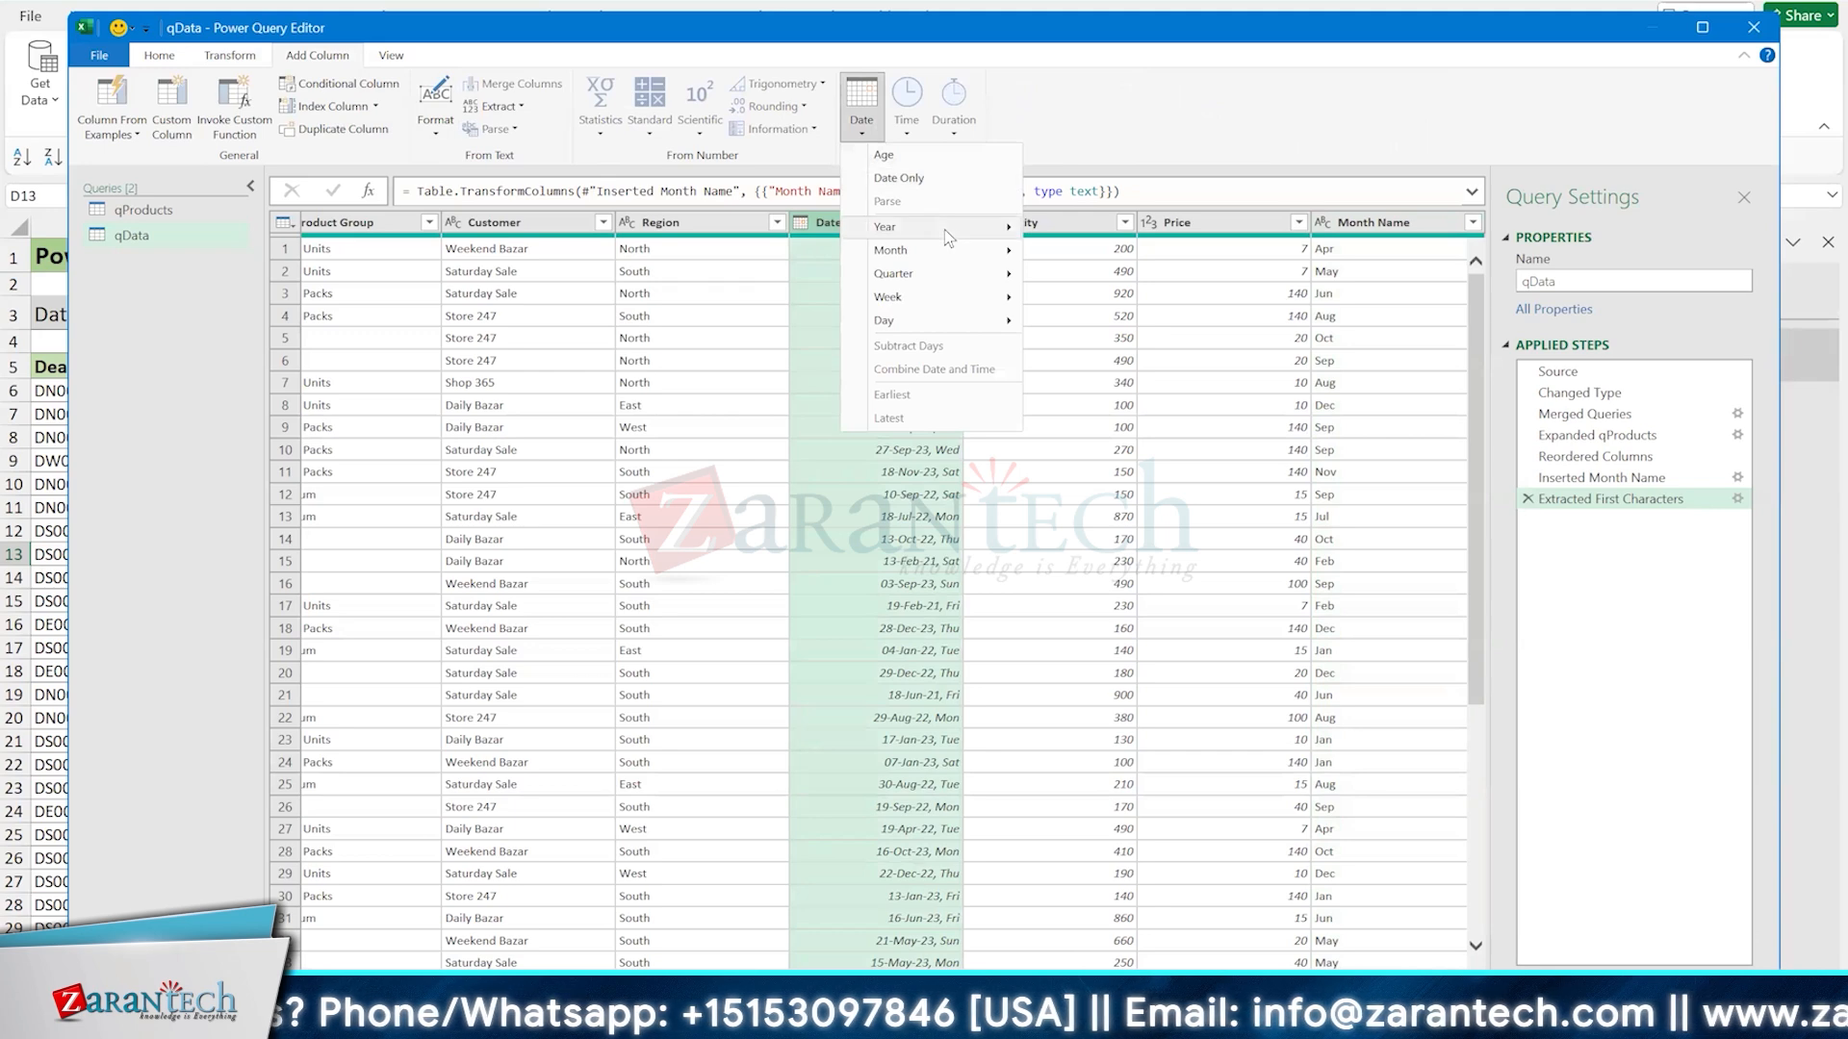
{"action": "mouse_move", "coordinate": [944, 229]}
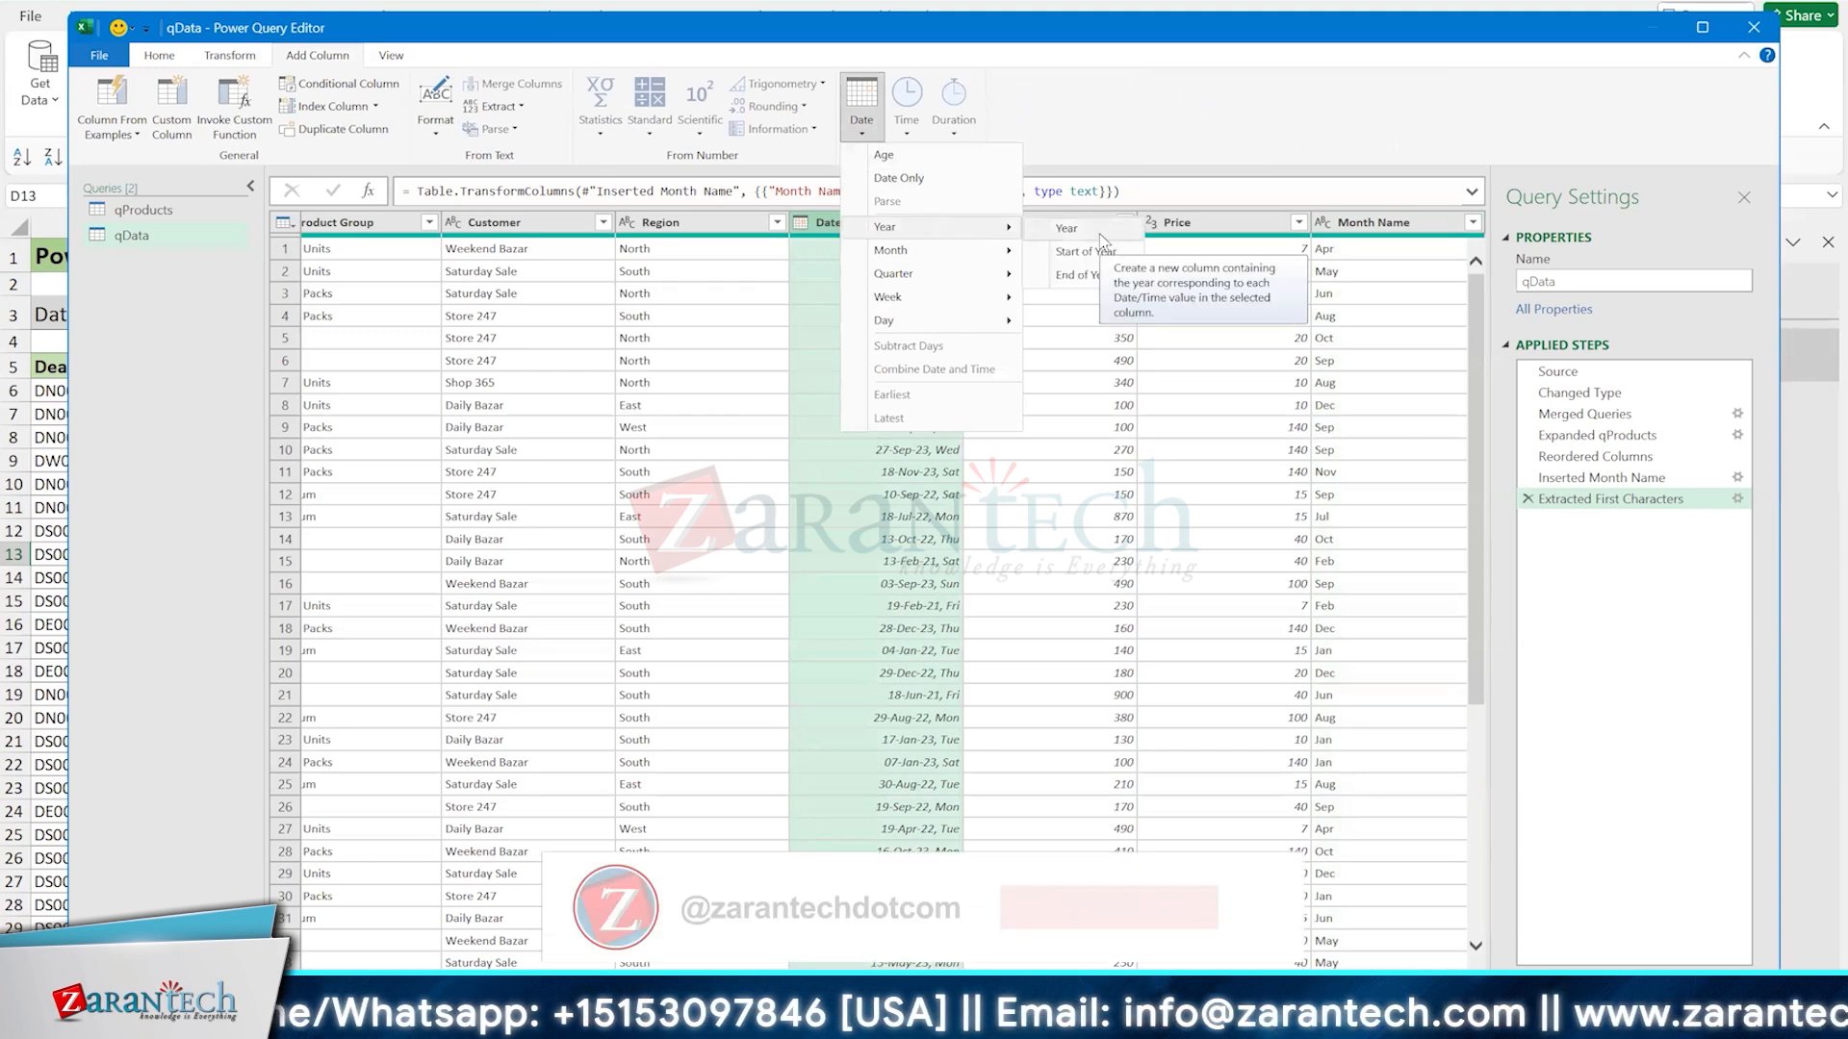
{"action": "left_click", "coordinate": [1102, 241]}
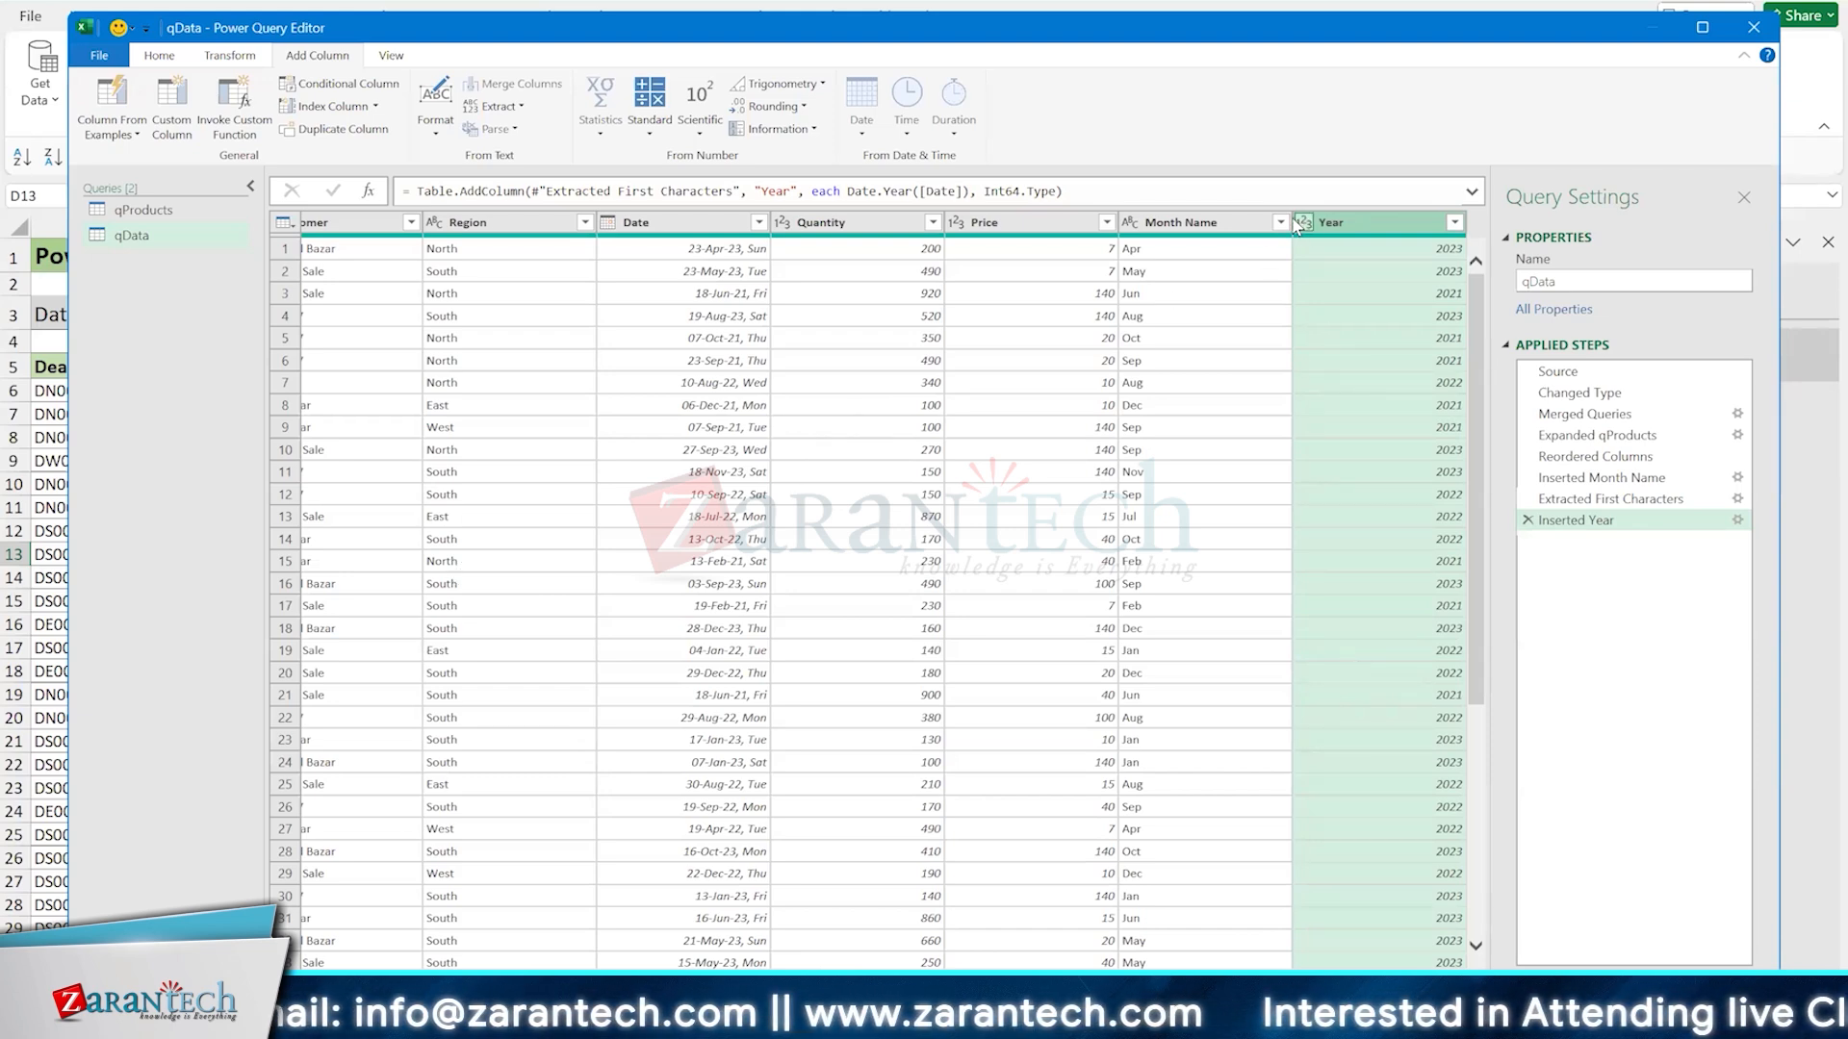
Move the Month Name and Year columns together so they sit between Date and Quantity
{"action": "left_click", "coordinate": [1240, 236], "text": "shift"}
{"action": "left_click", "coordinate": [1239, 236]}
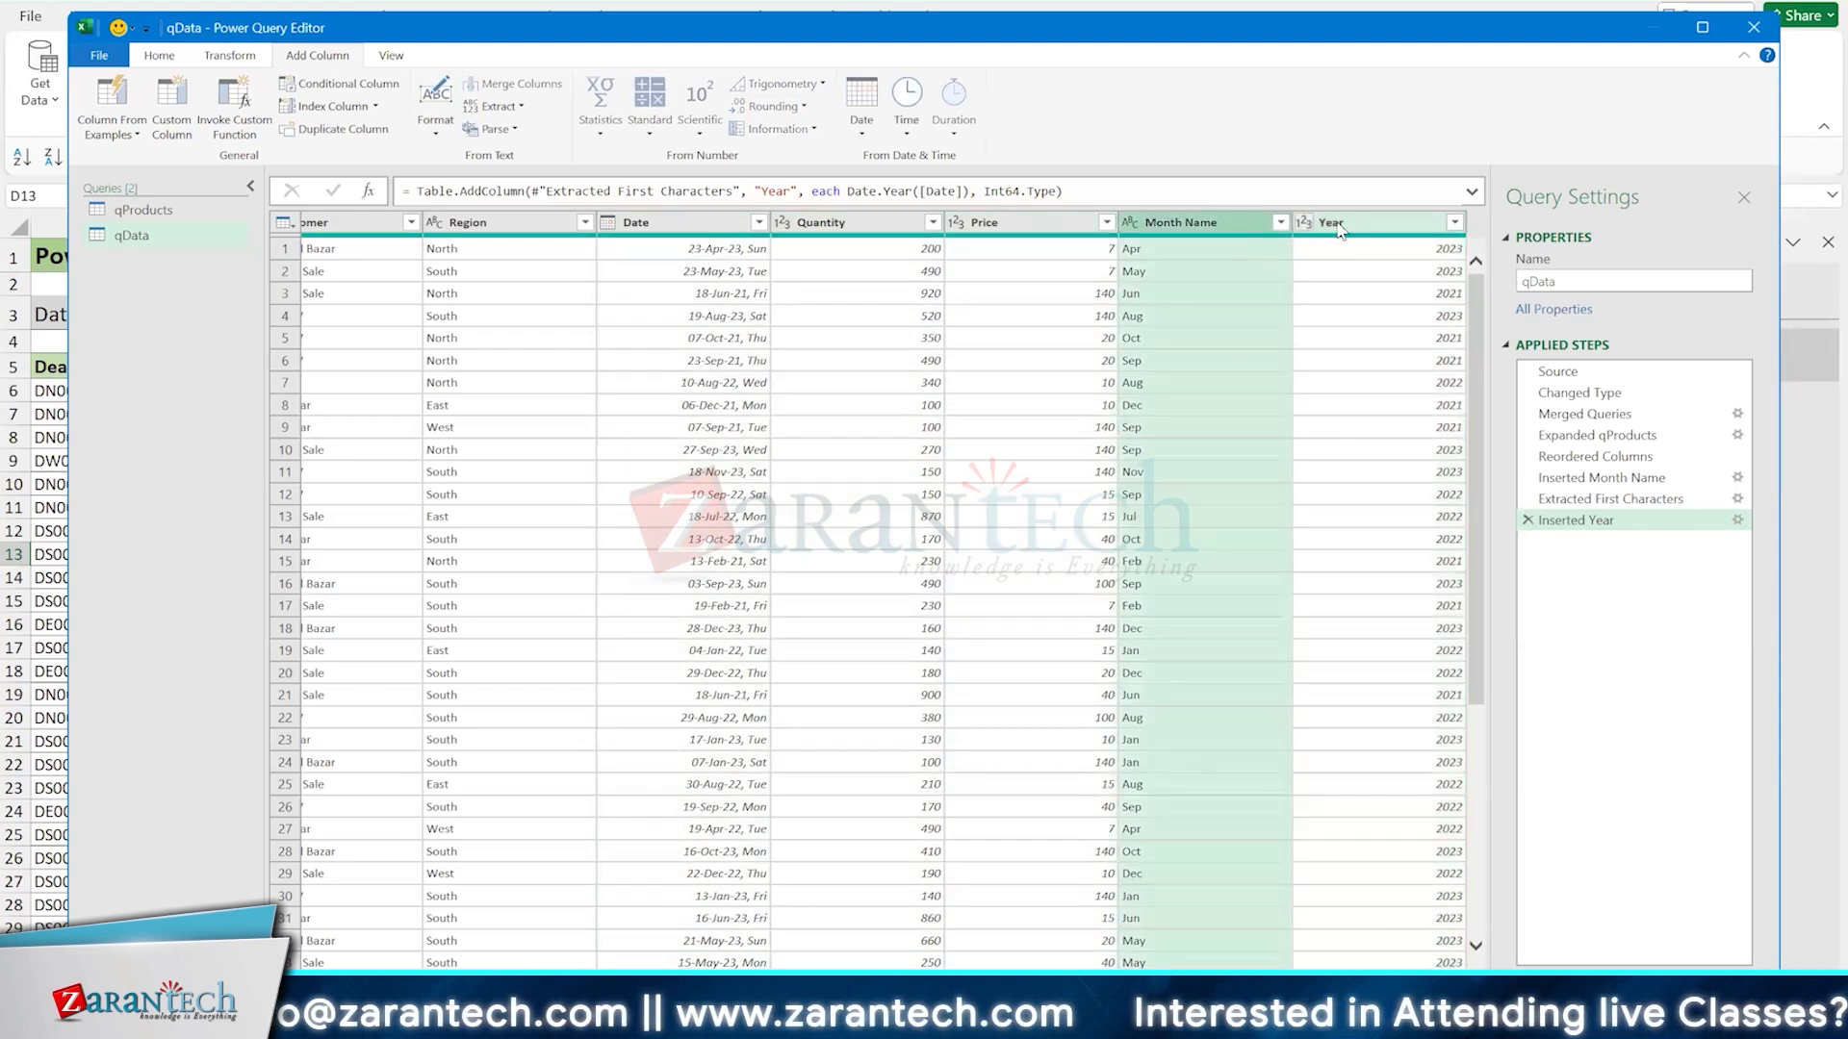
{"action": "left_click", "coordinate": [1341, 228], "text": "ctrl"}
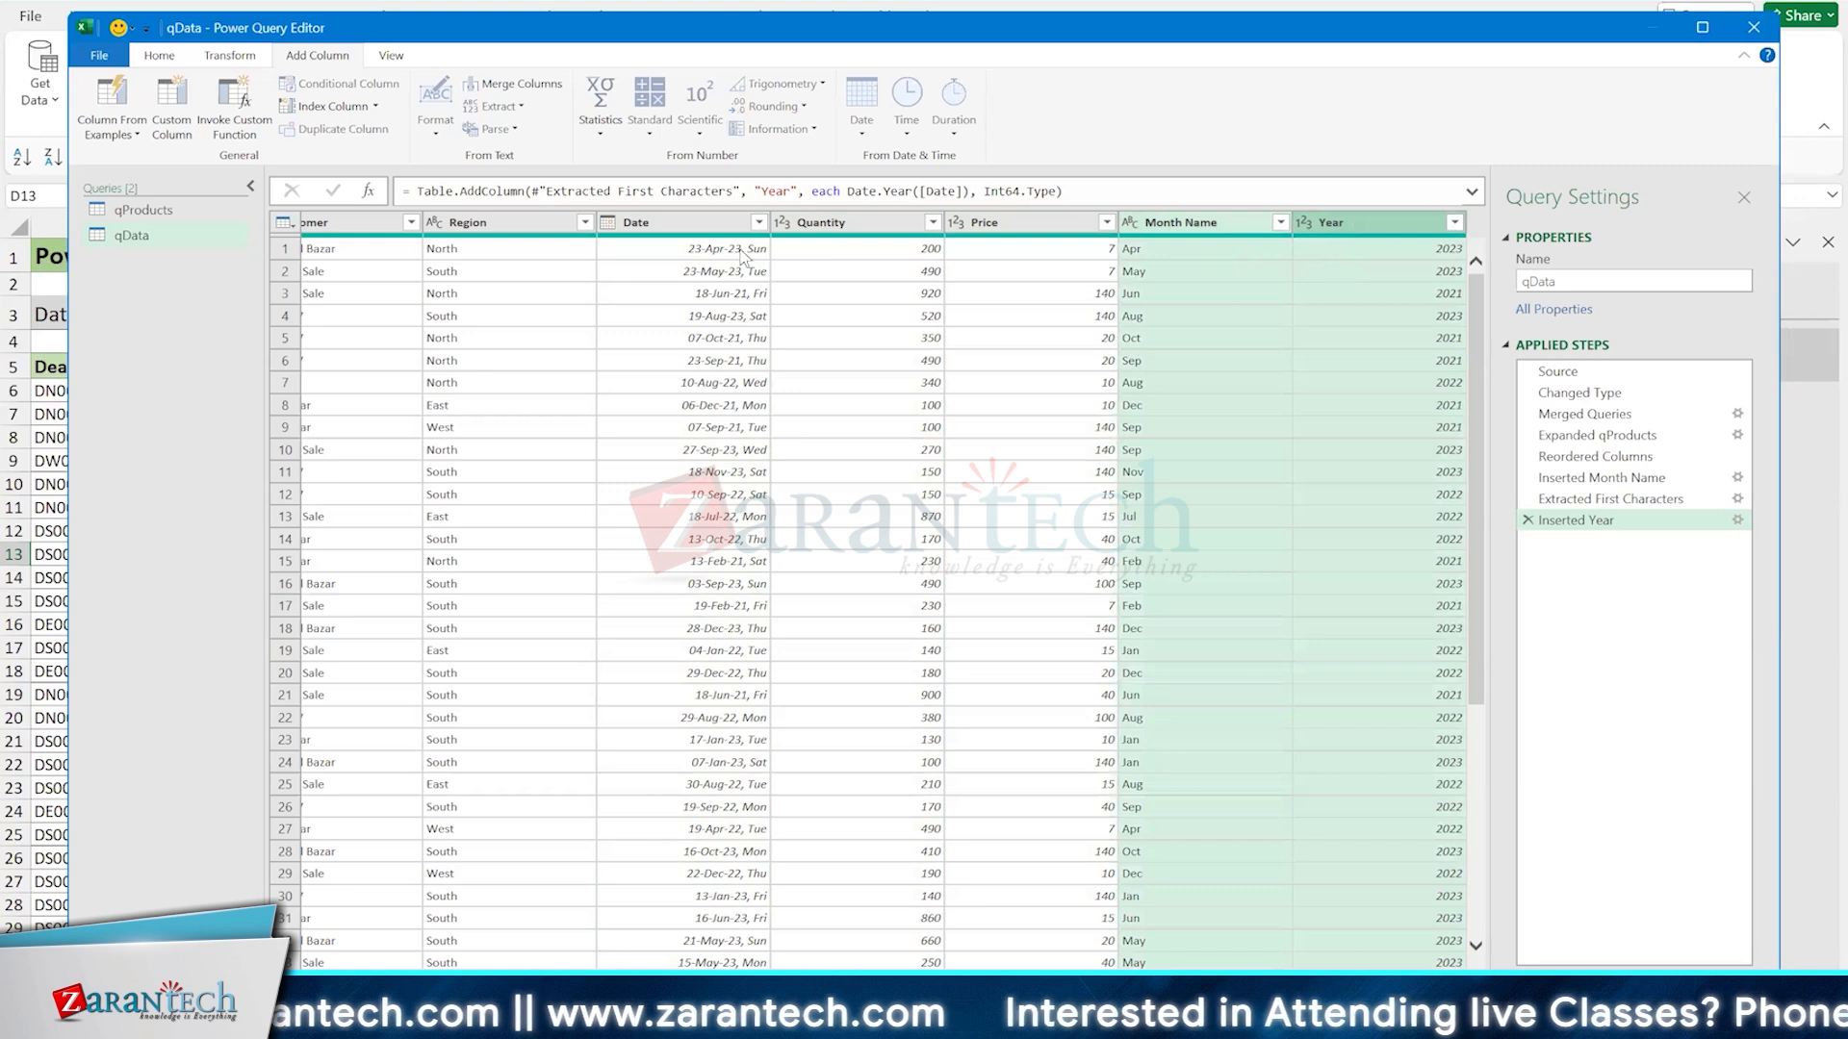
{"action": "left_click_drag", "start_coordinate": [1210, 232], "coordinate": [785, 231]}
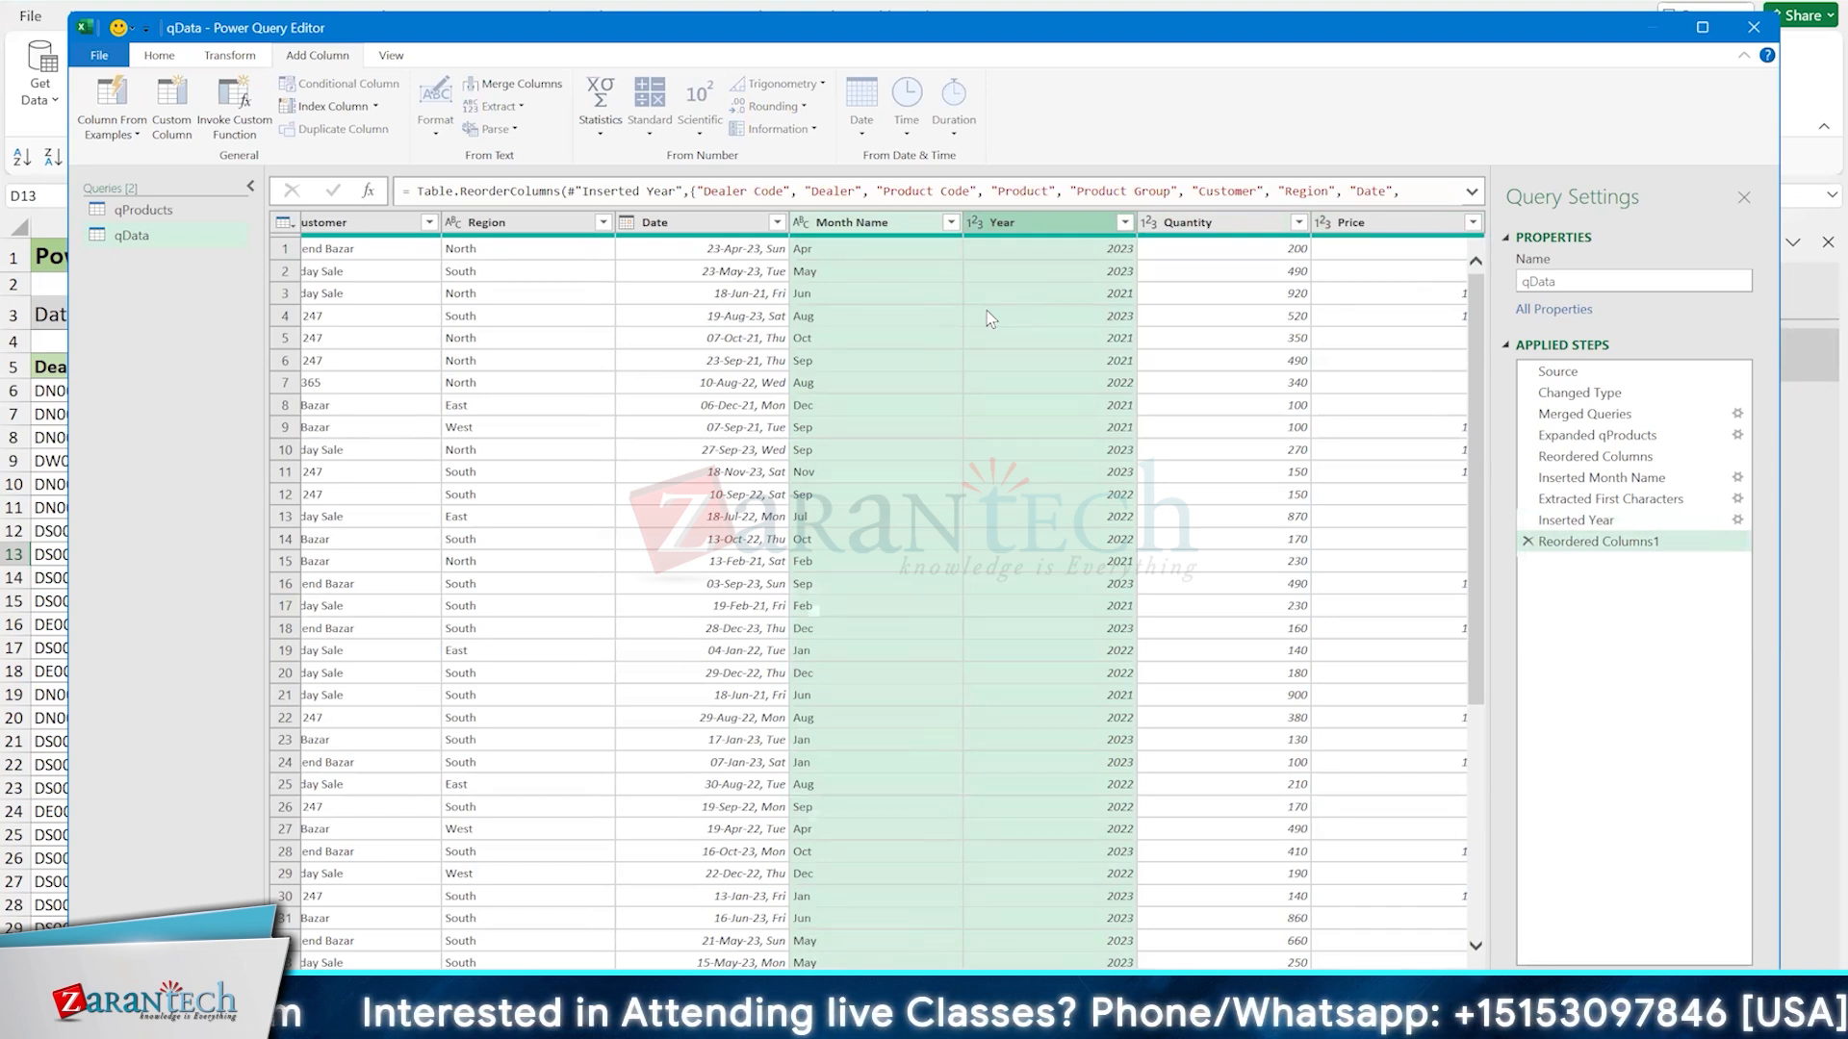
Close the Power Query Editor with Close & Load, saving the query changes to the workbook
{"action": "left_click", "coordinate": [161, 57]}
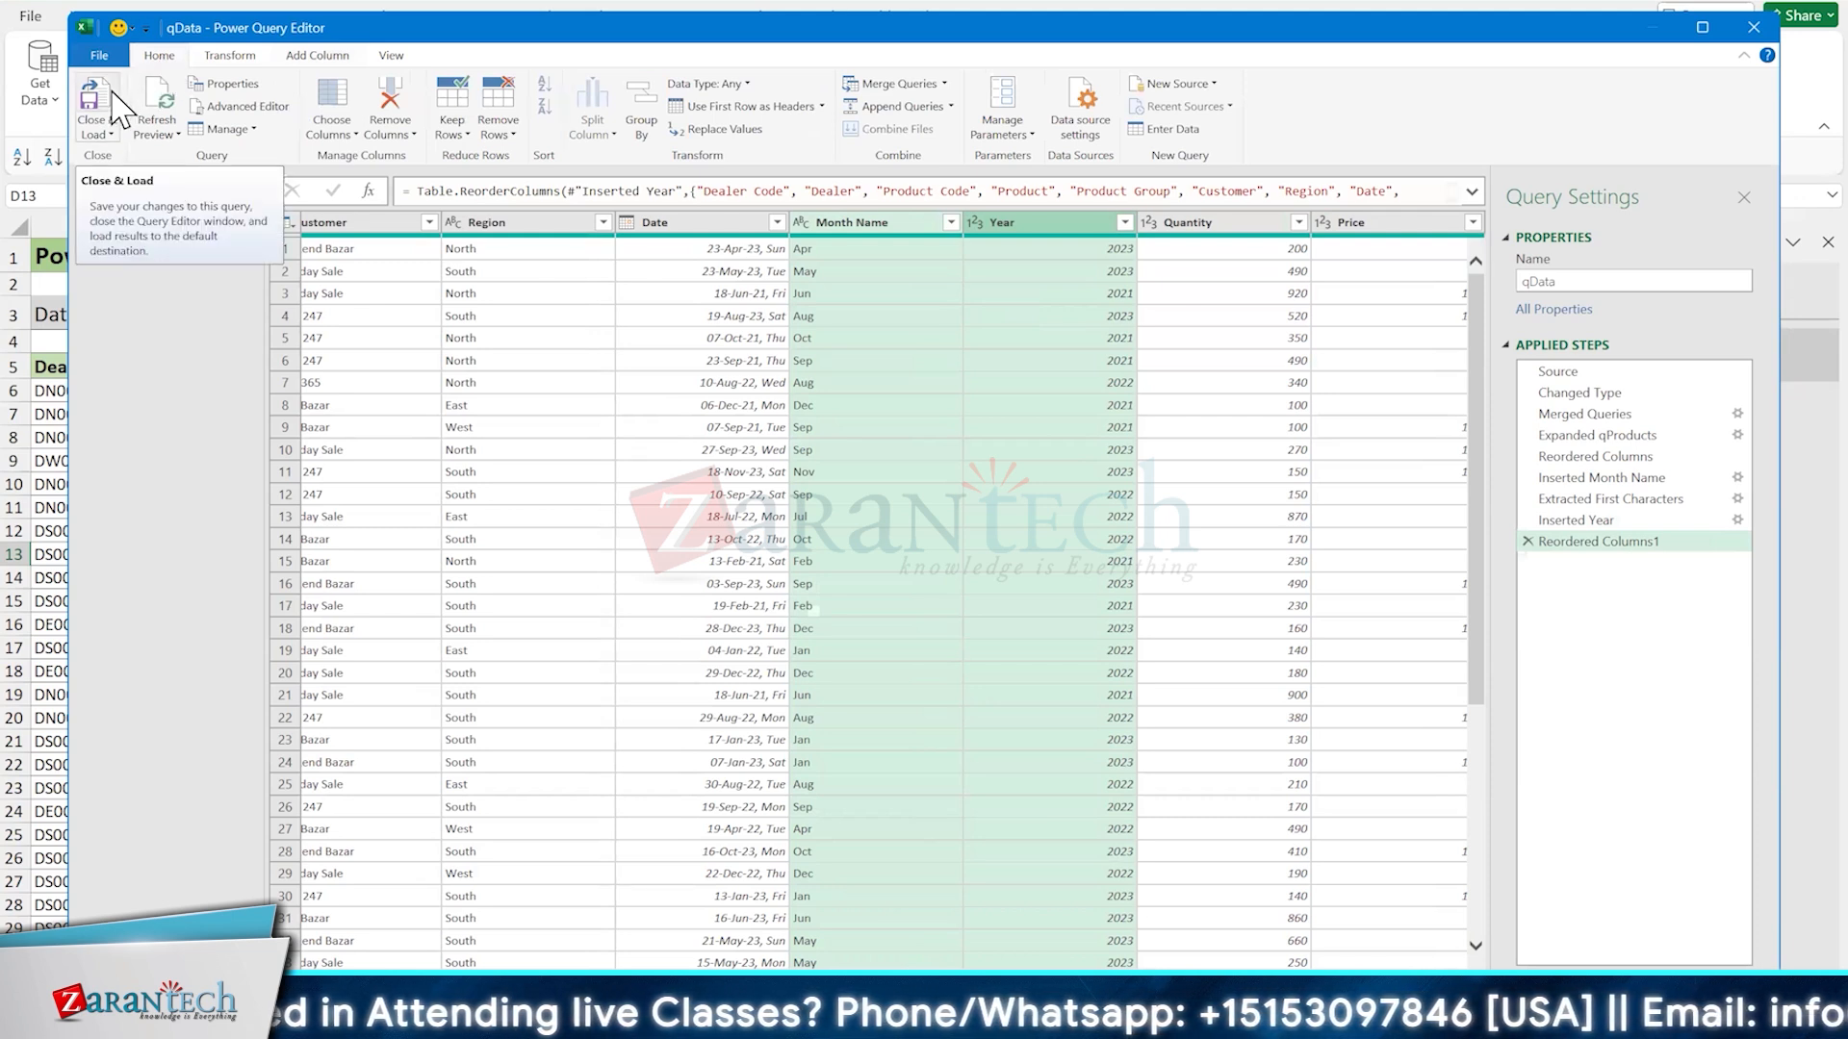
{"action": "left_click", "coordinate": [104, 133]}
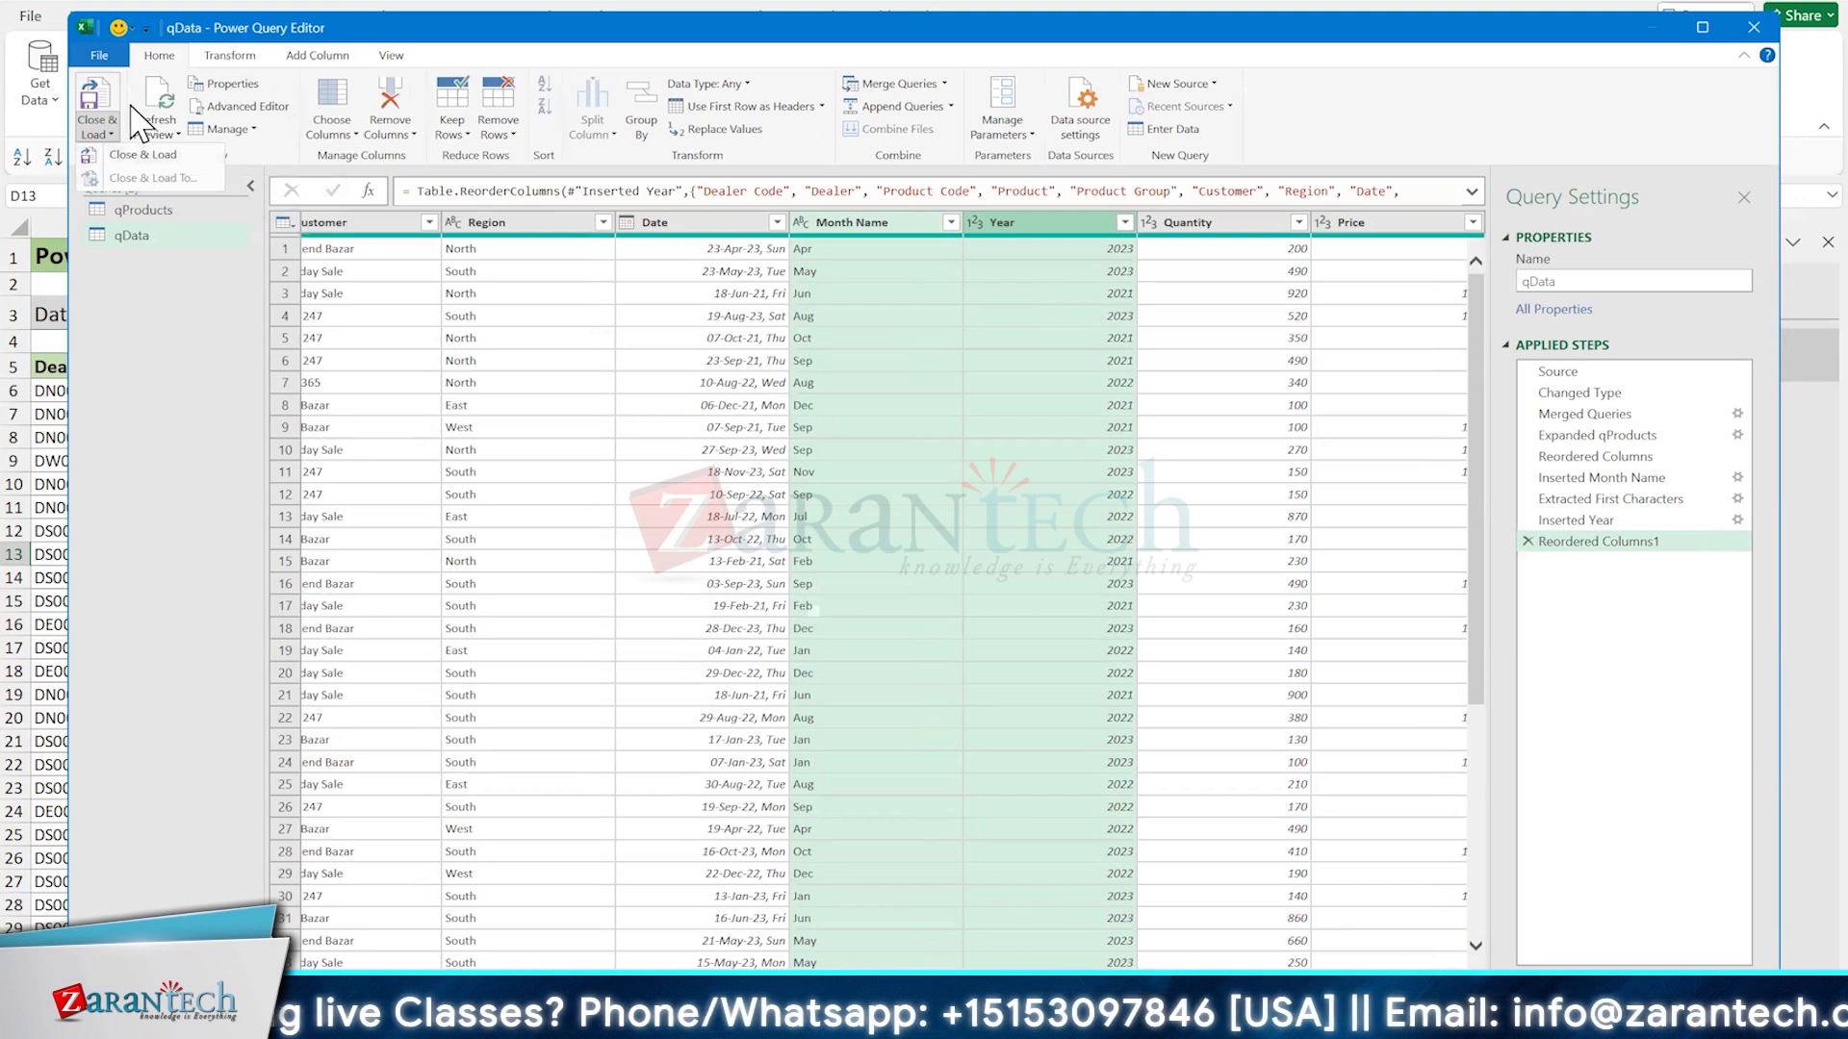
{"action": "left_click", "coordinate": [131, 105]}
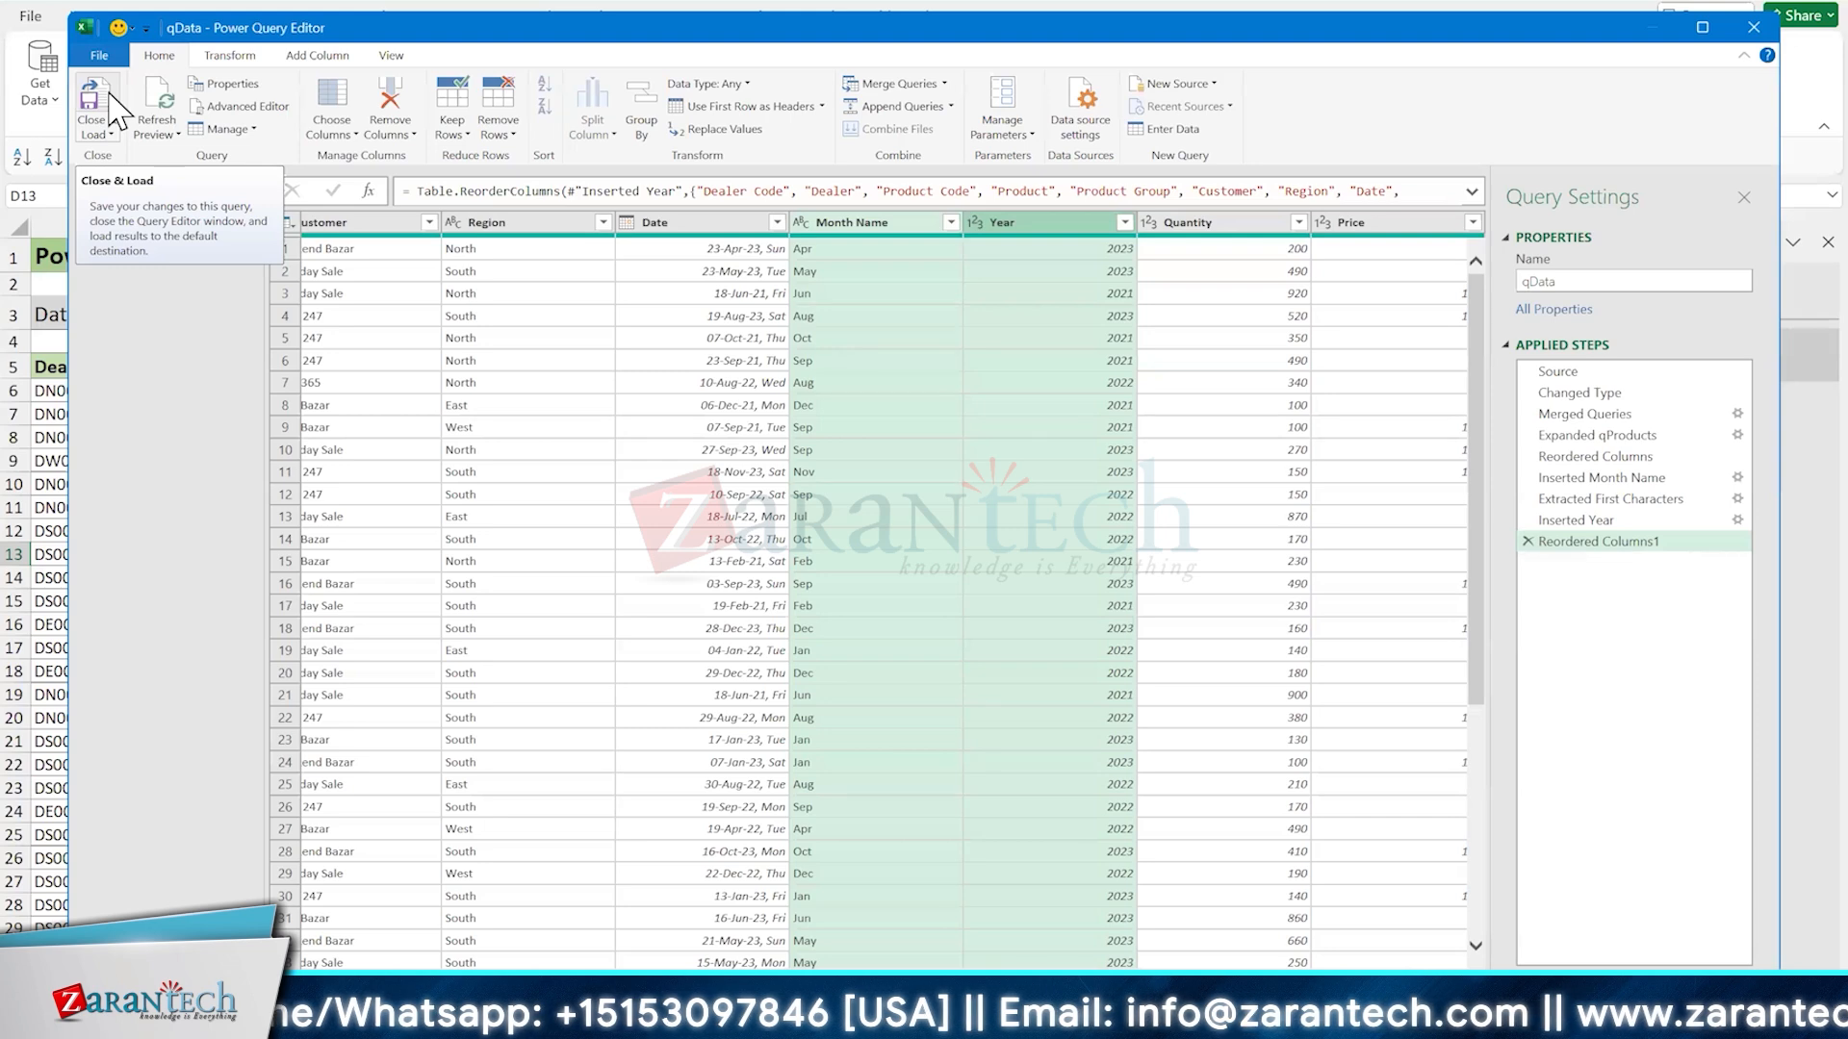
{"action": "left_click", "coordinate": [108, 104]}
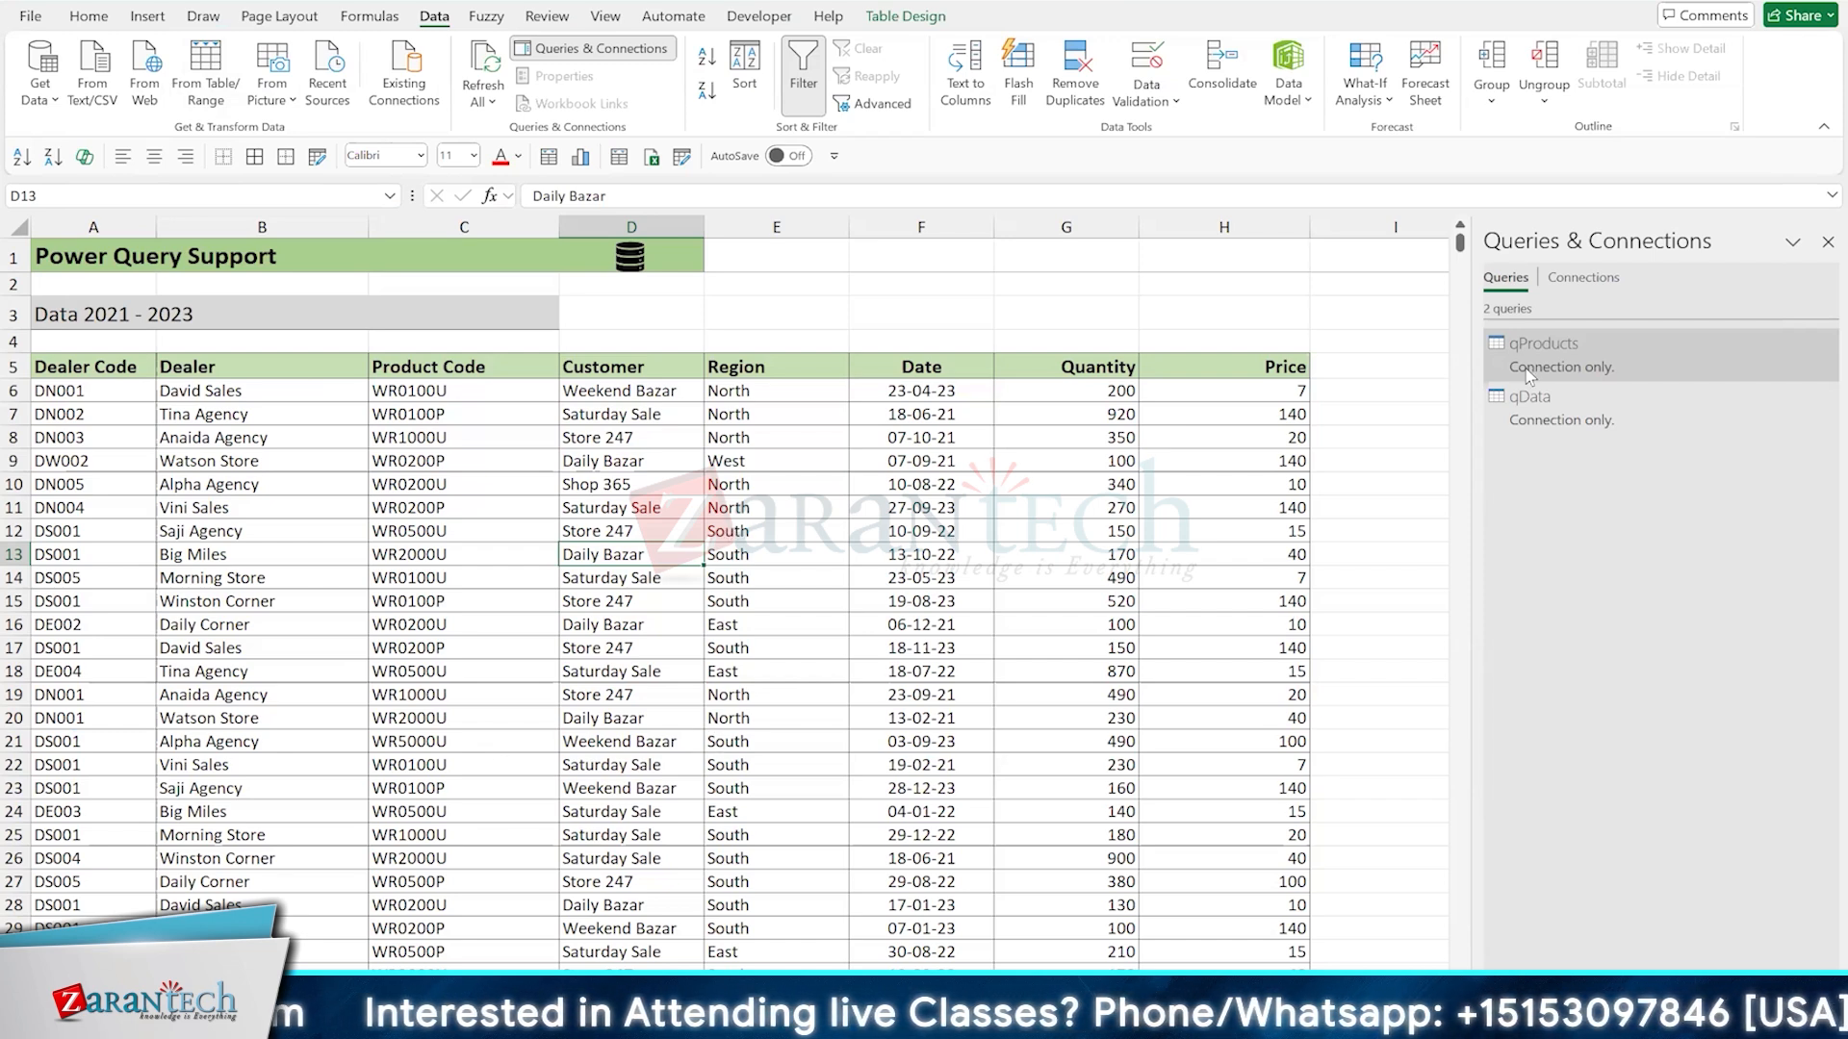
{"action": "mouse_move", "coordinate": [1536, 412]}
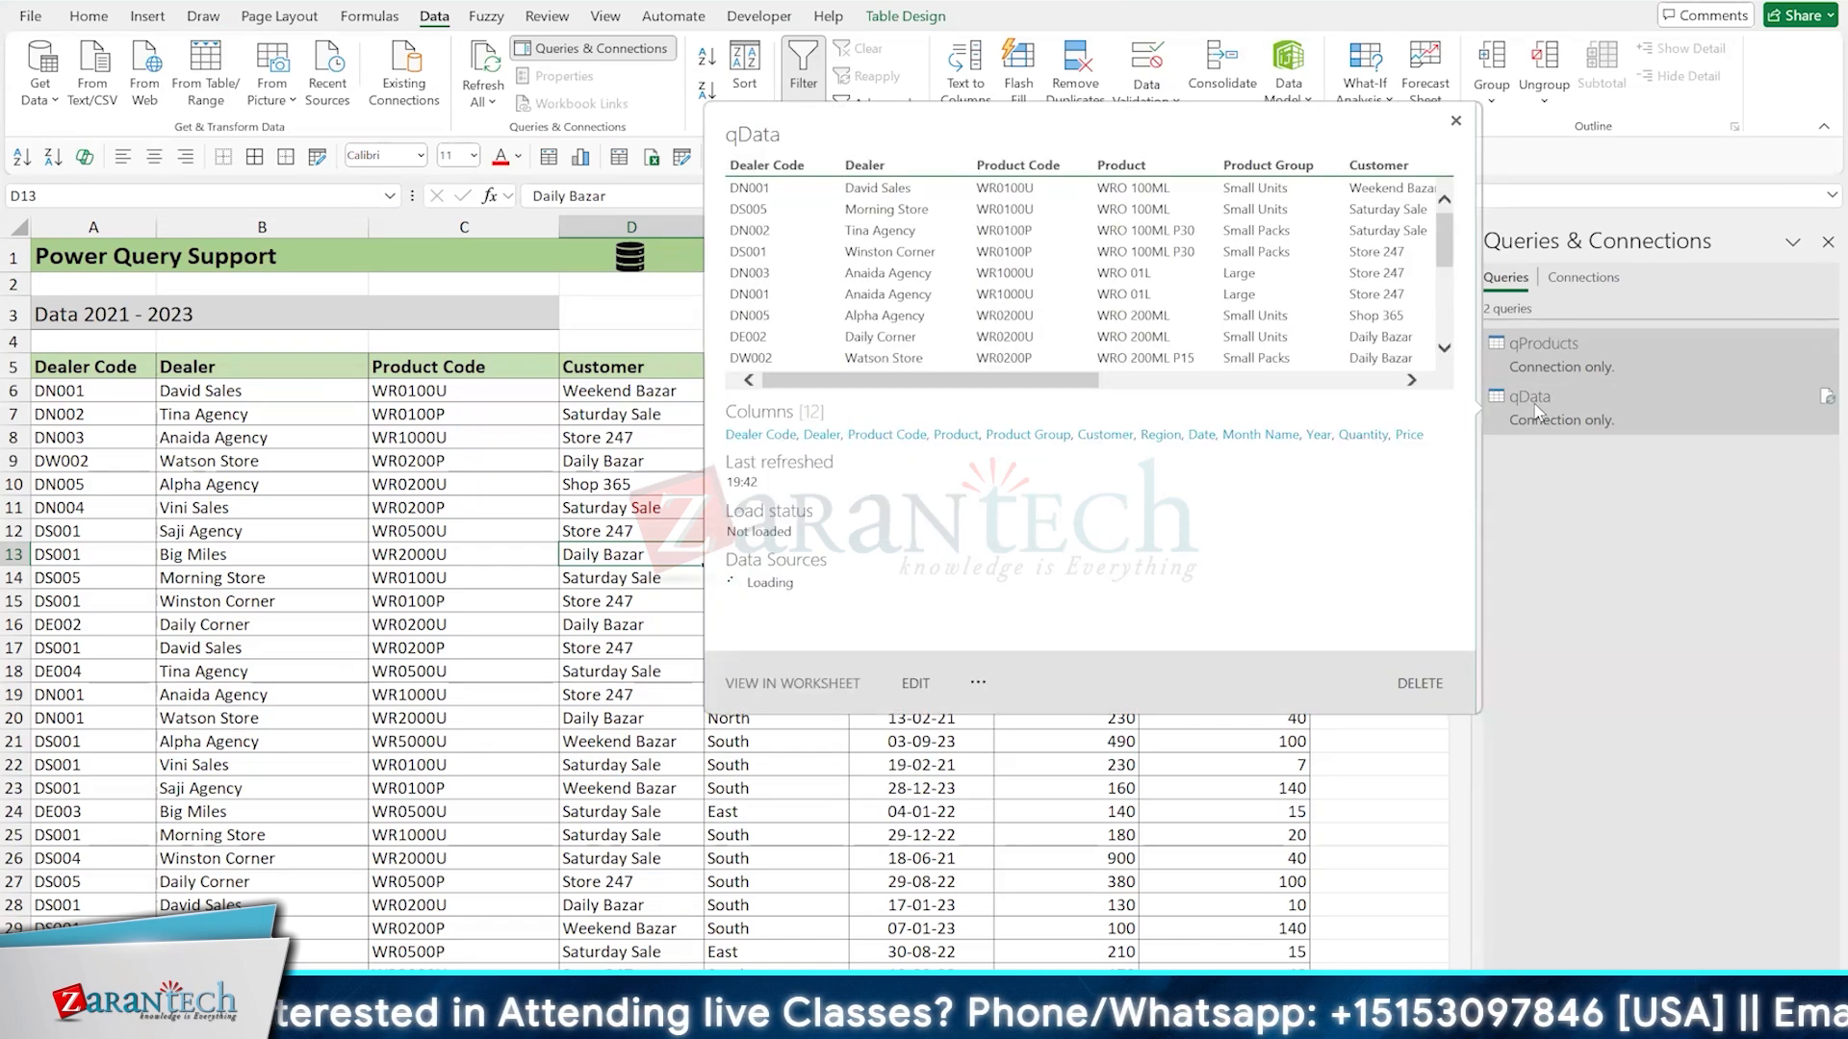
{"action": "left_click", "coordinate": [1828, 243]}
{"action": "left_click", "coordinate": [546, 485]}
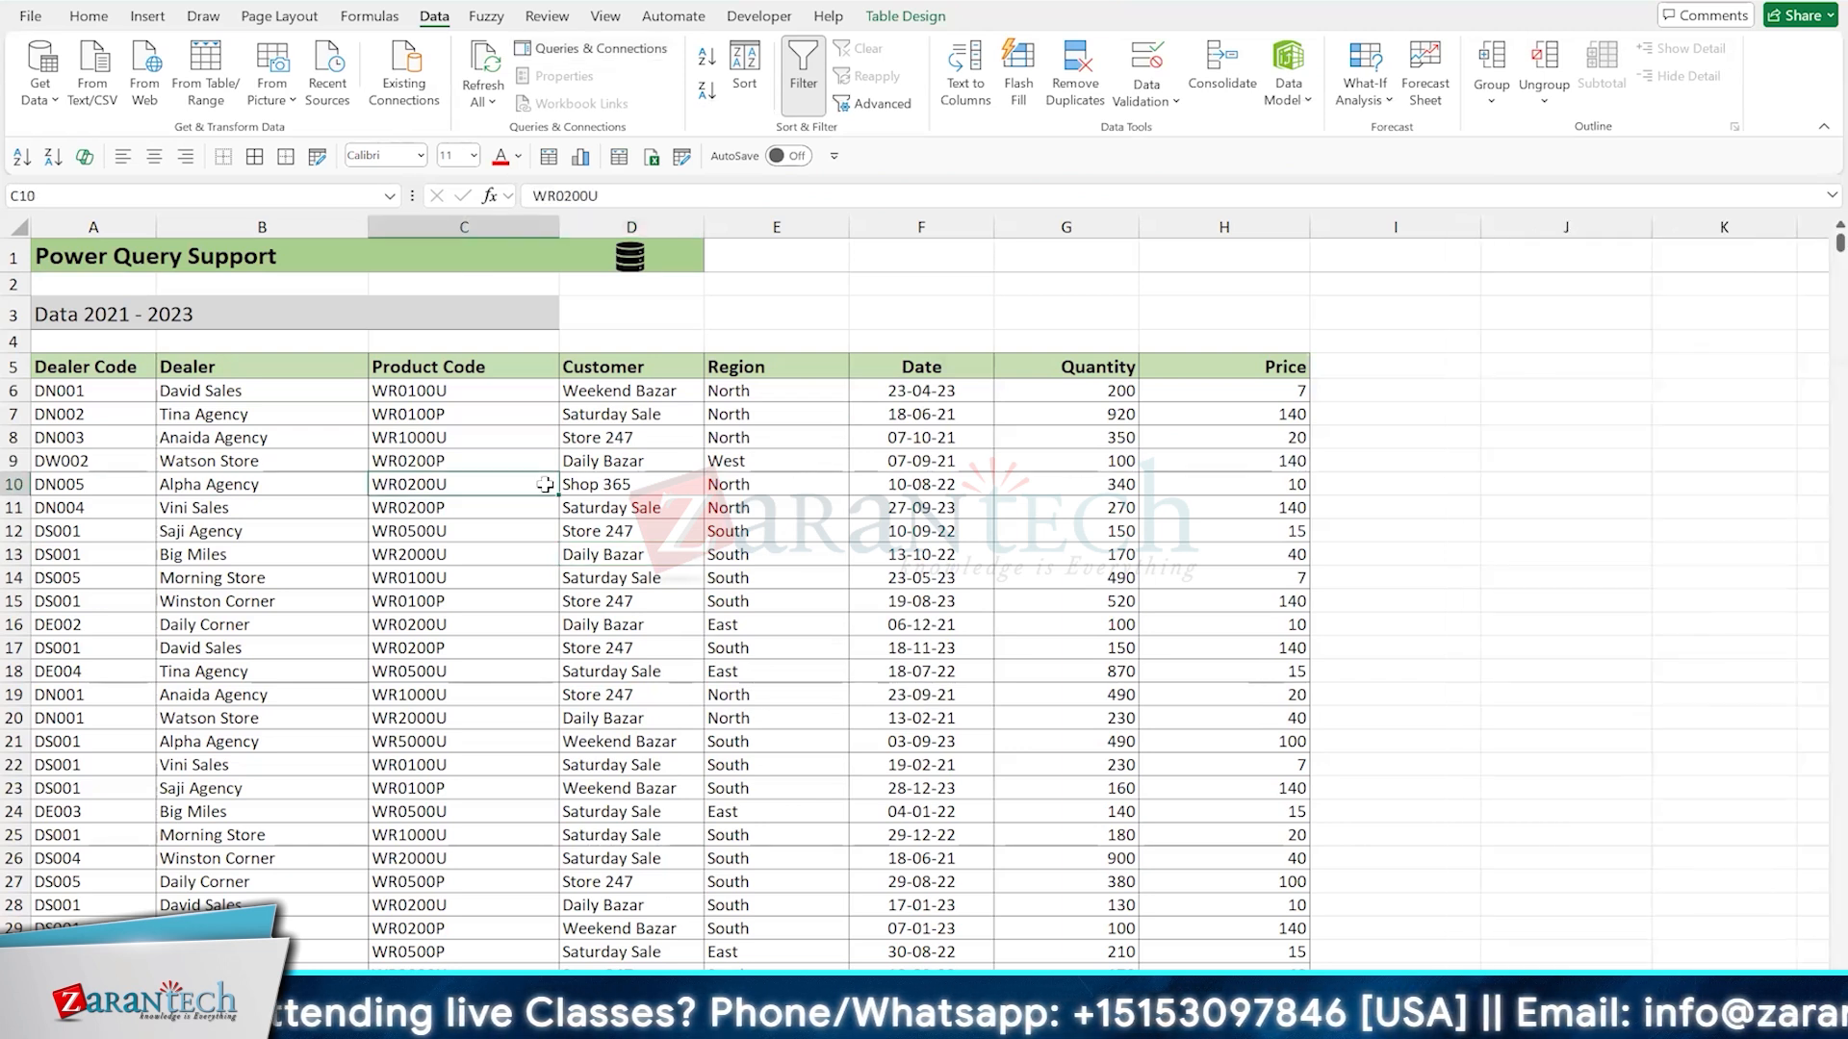
{"action": "left_click", "coordinate": [624, 73]}
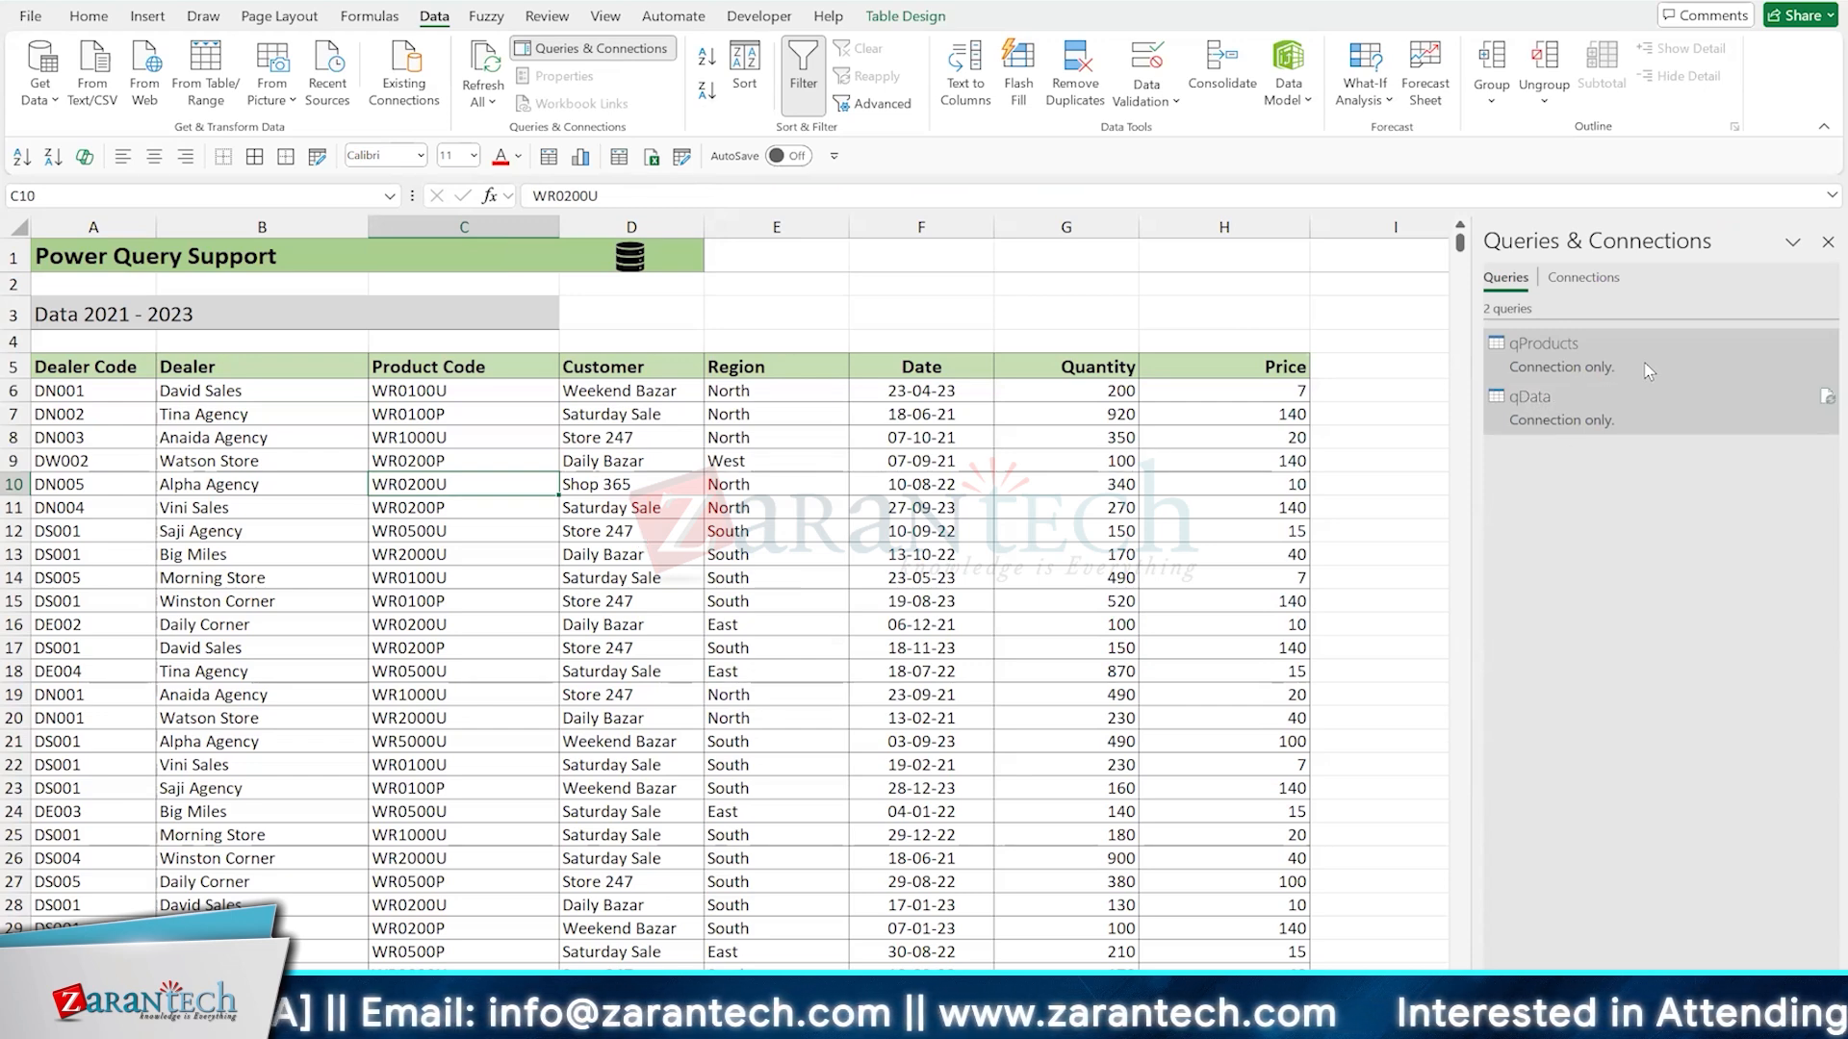
{"action": "mouse_move", "coordinate": [1646, 360]}
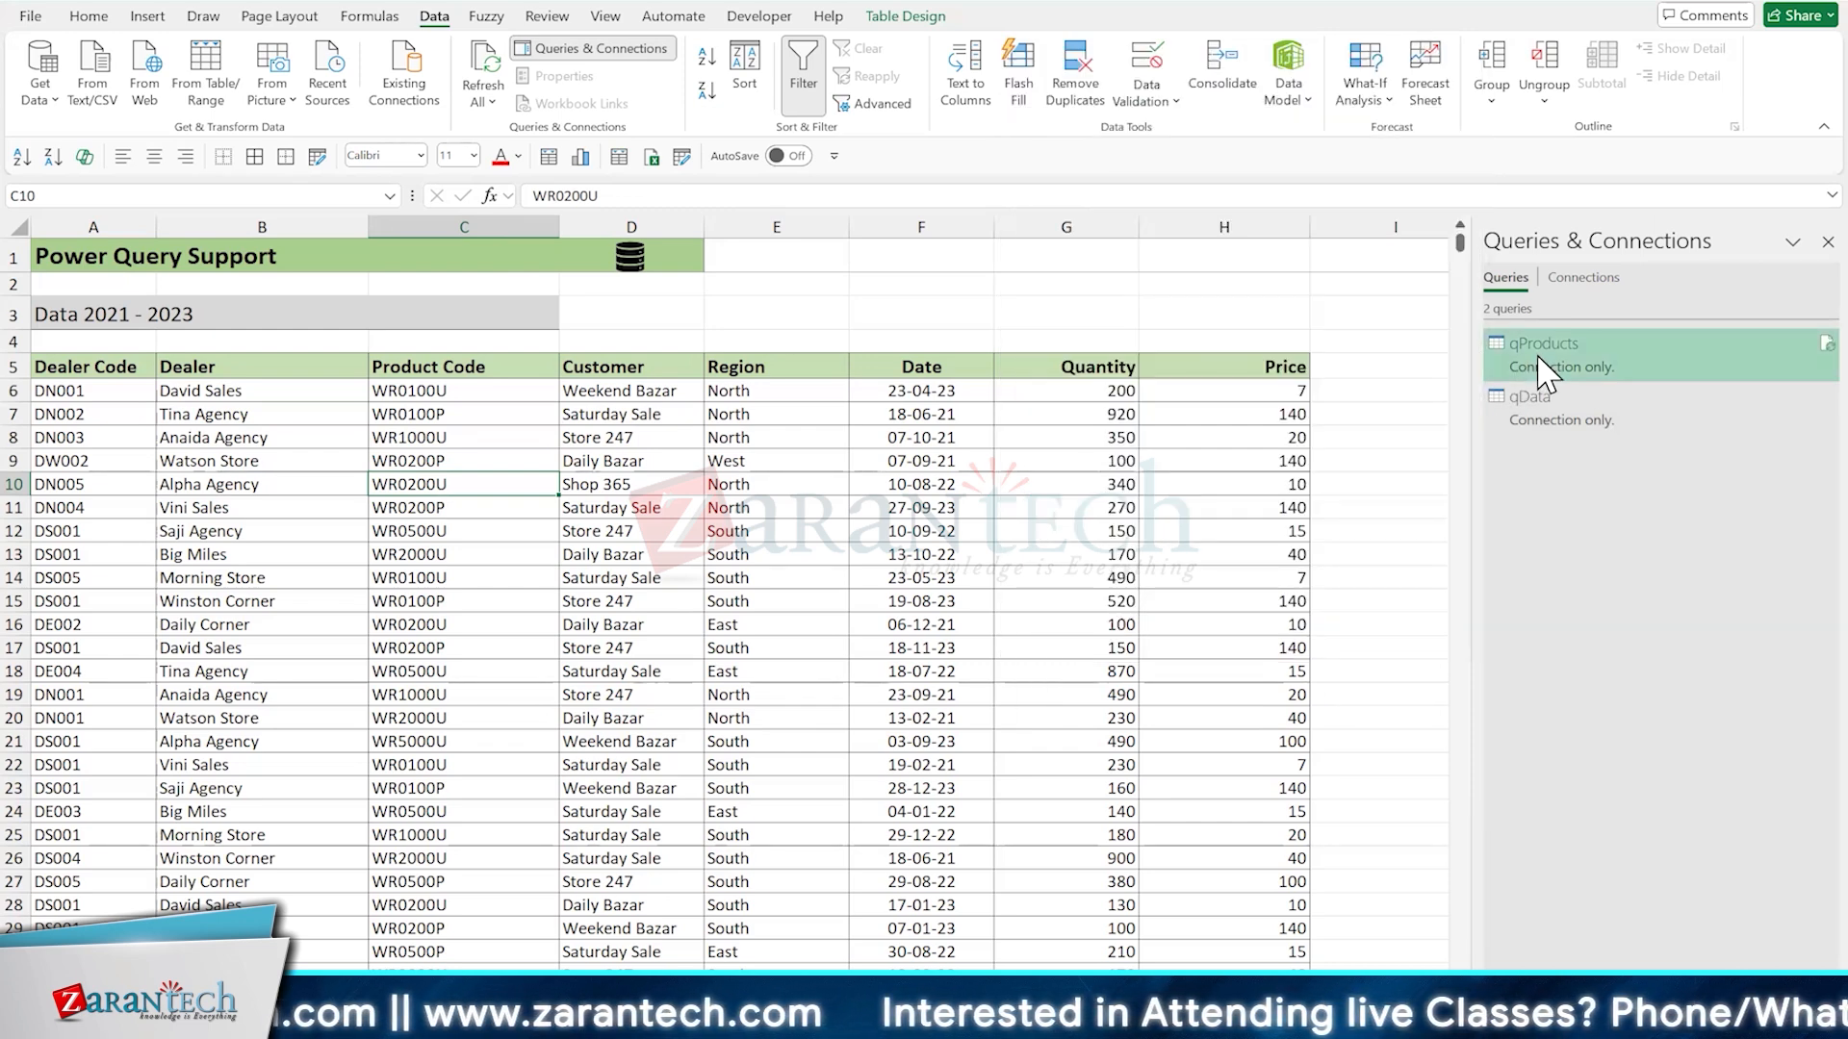
{"action": "right_click", "coordinate": [1539, 355]}
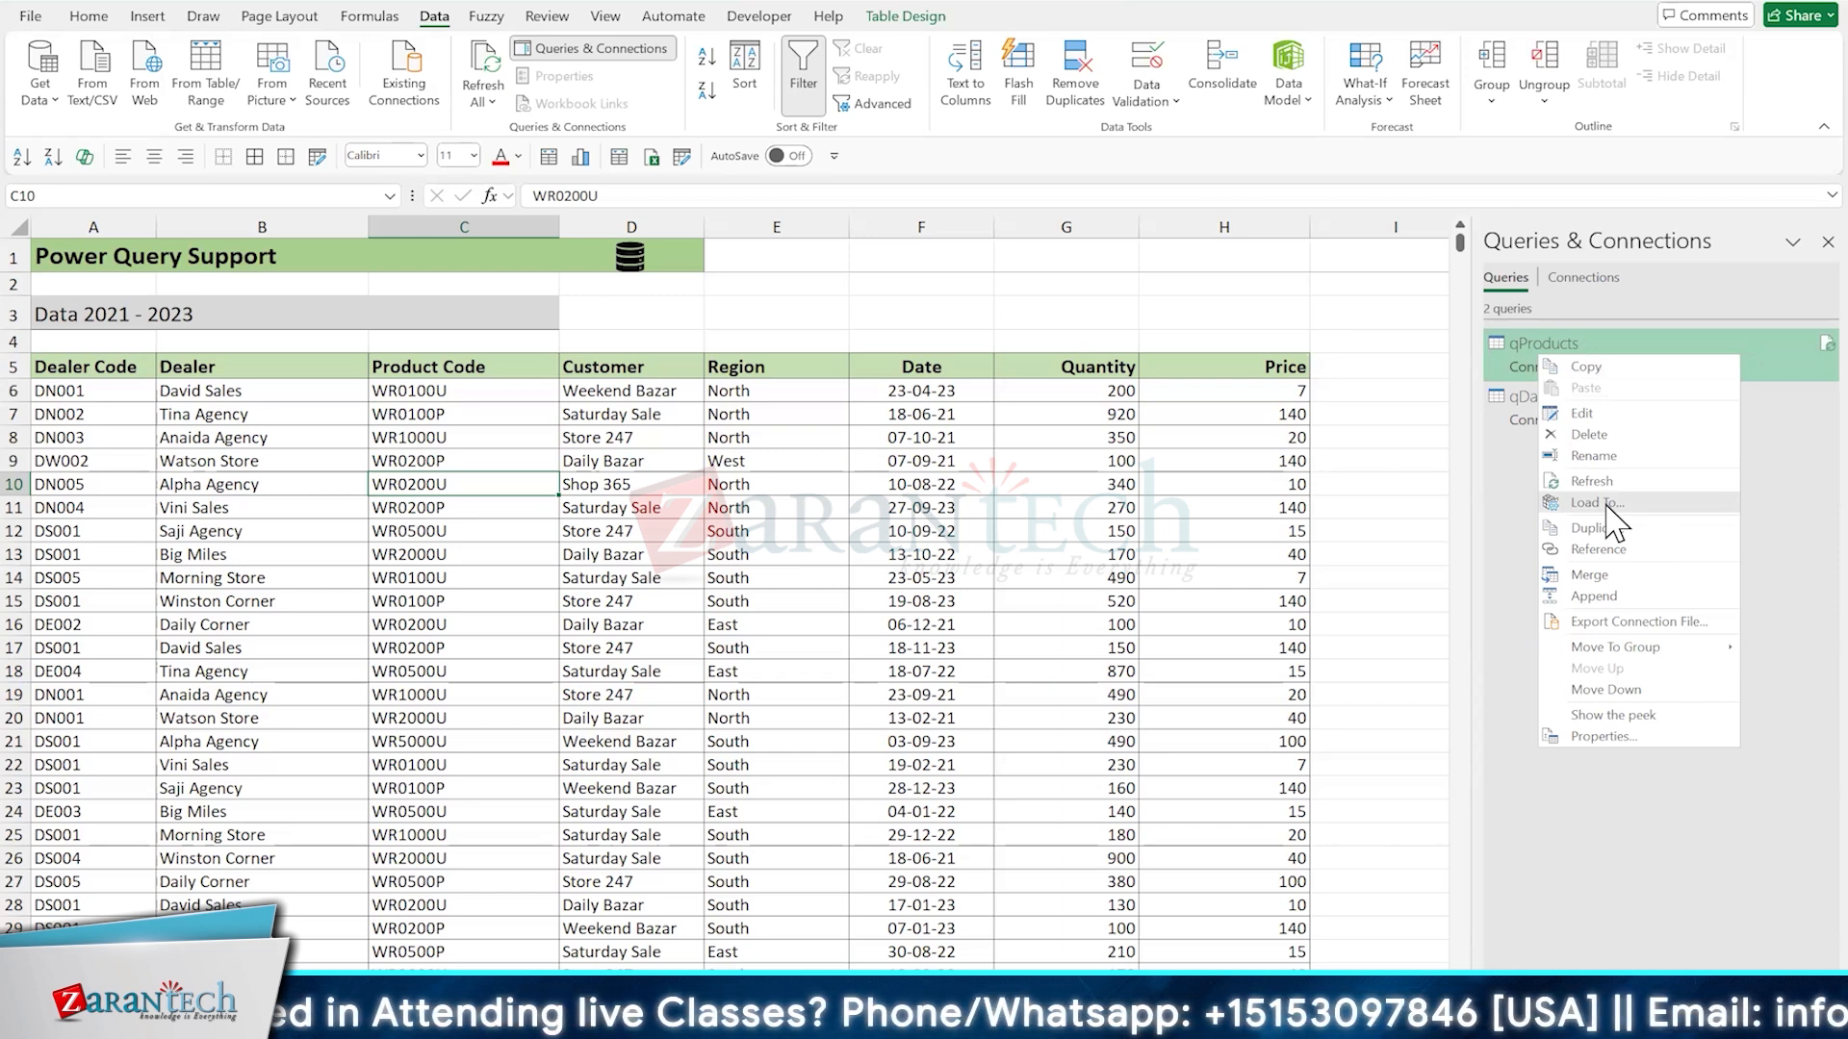
{"action": "left_click", "coordinate": [1528, 433]}
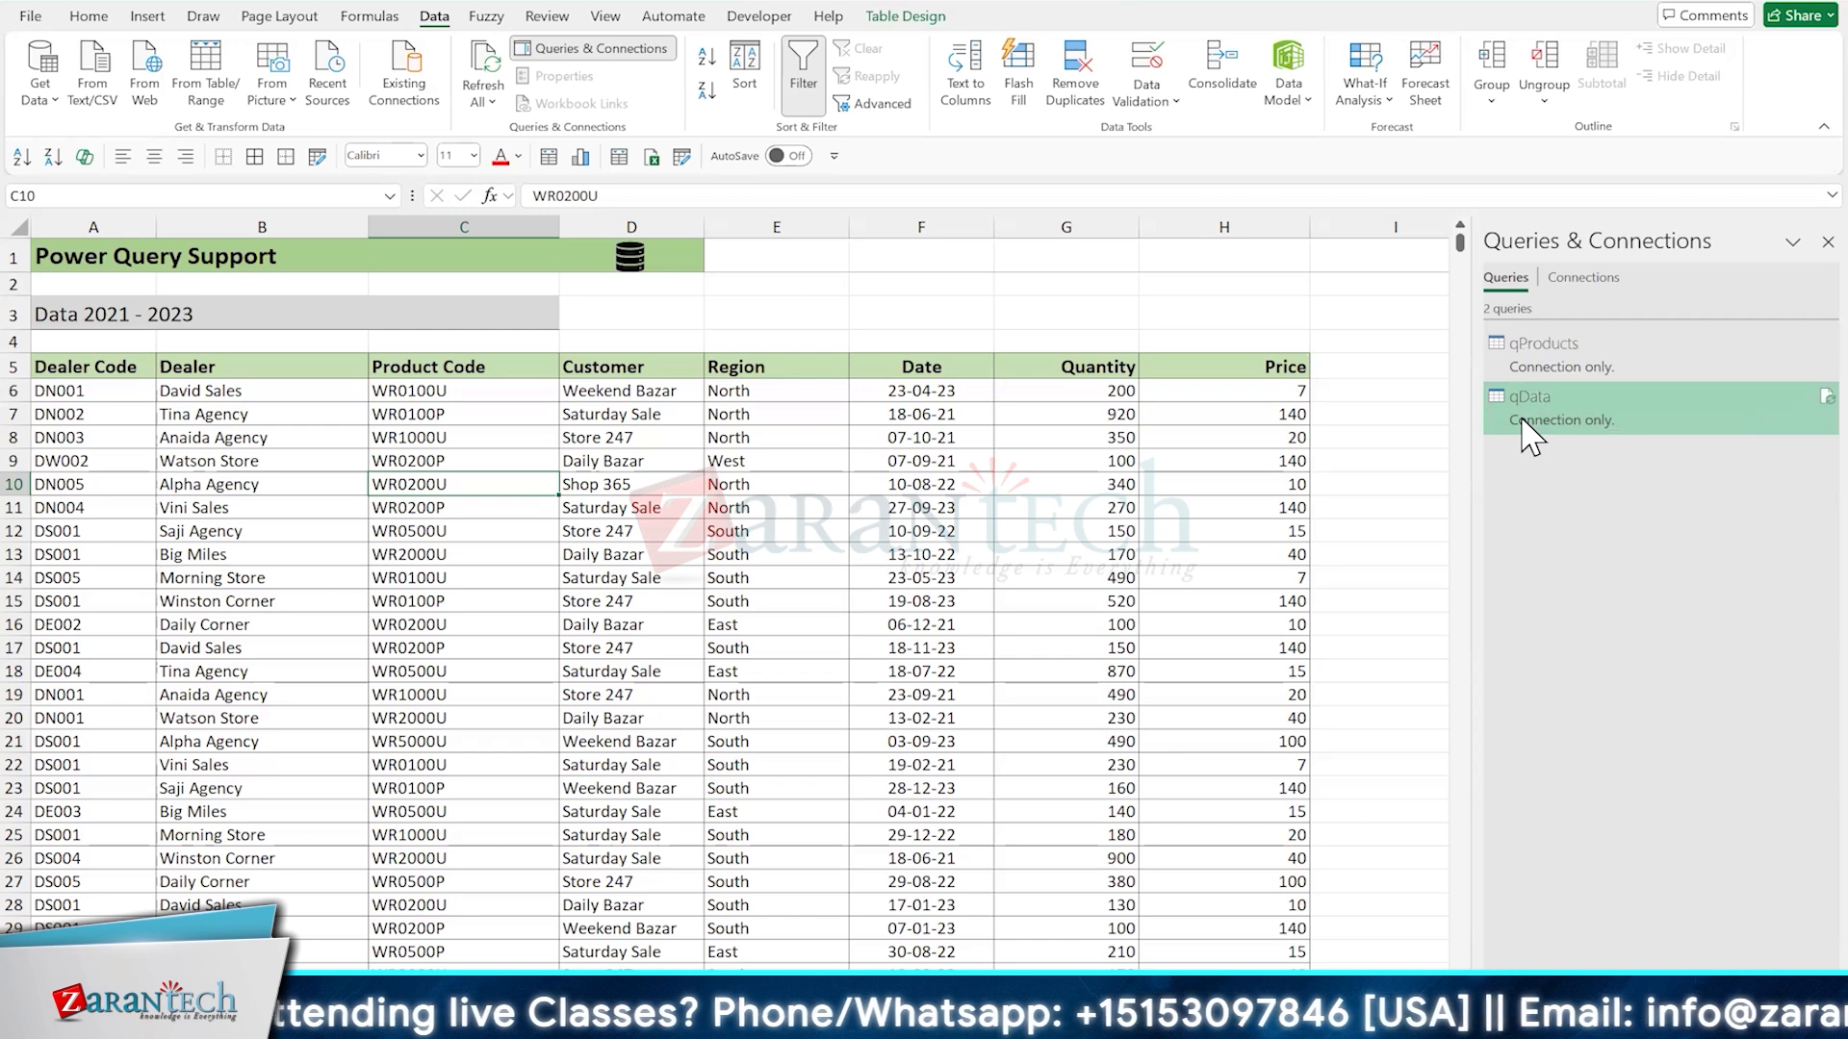
{"action": "right_click", "coordinate": [1523, 422]}
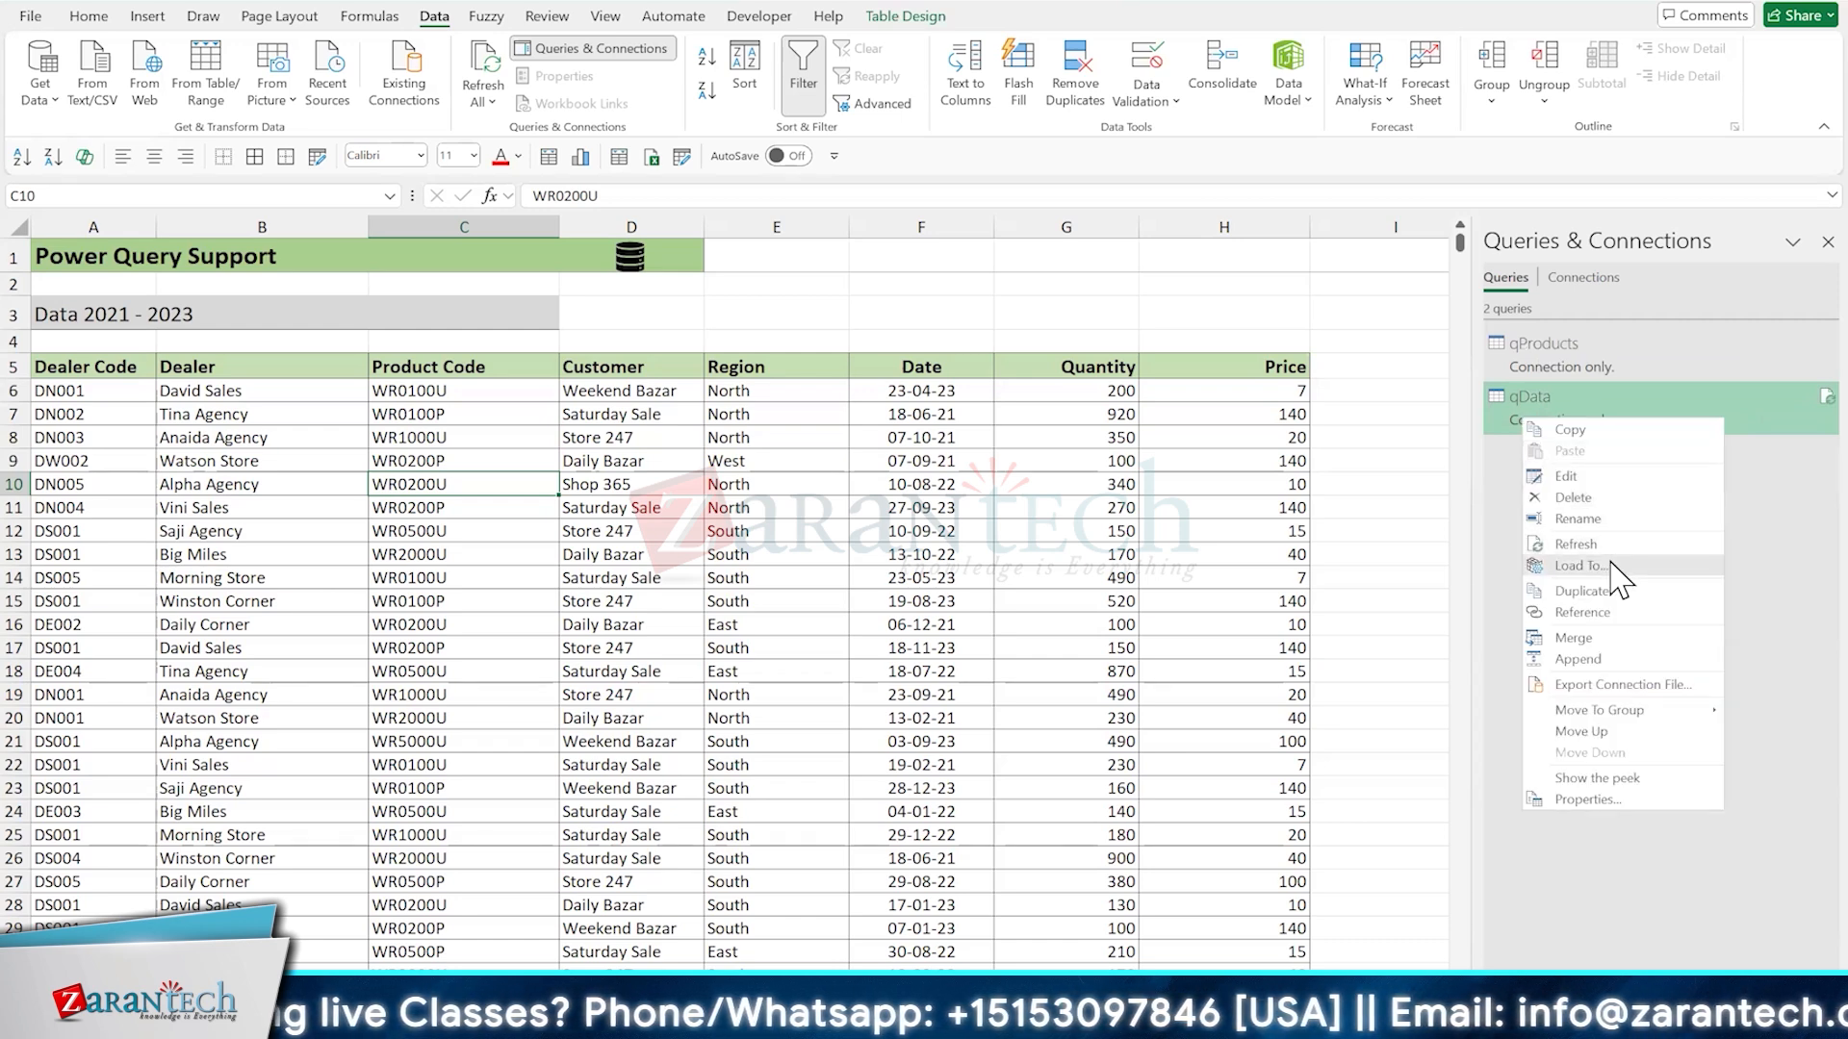
{"action": "left_click", "coordinate": [1583, 566]}
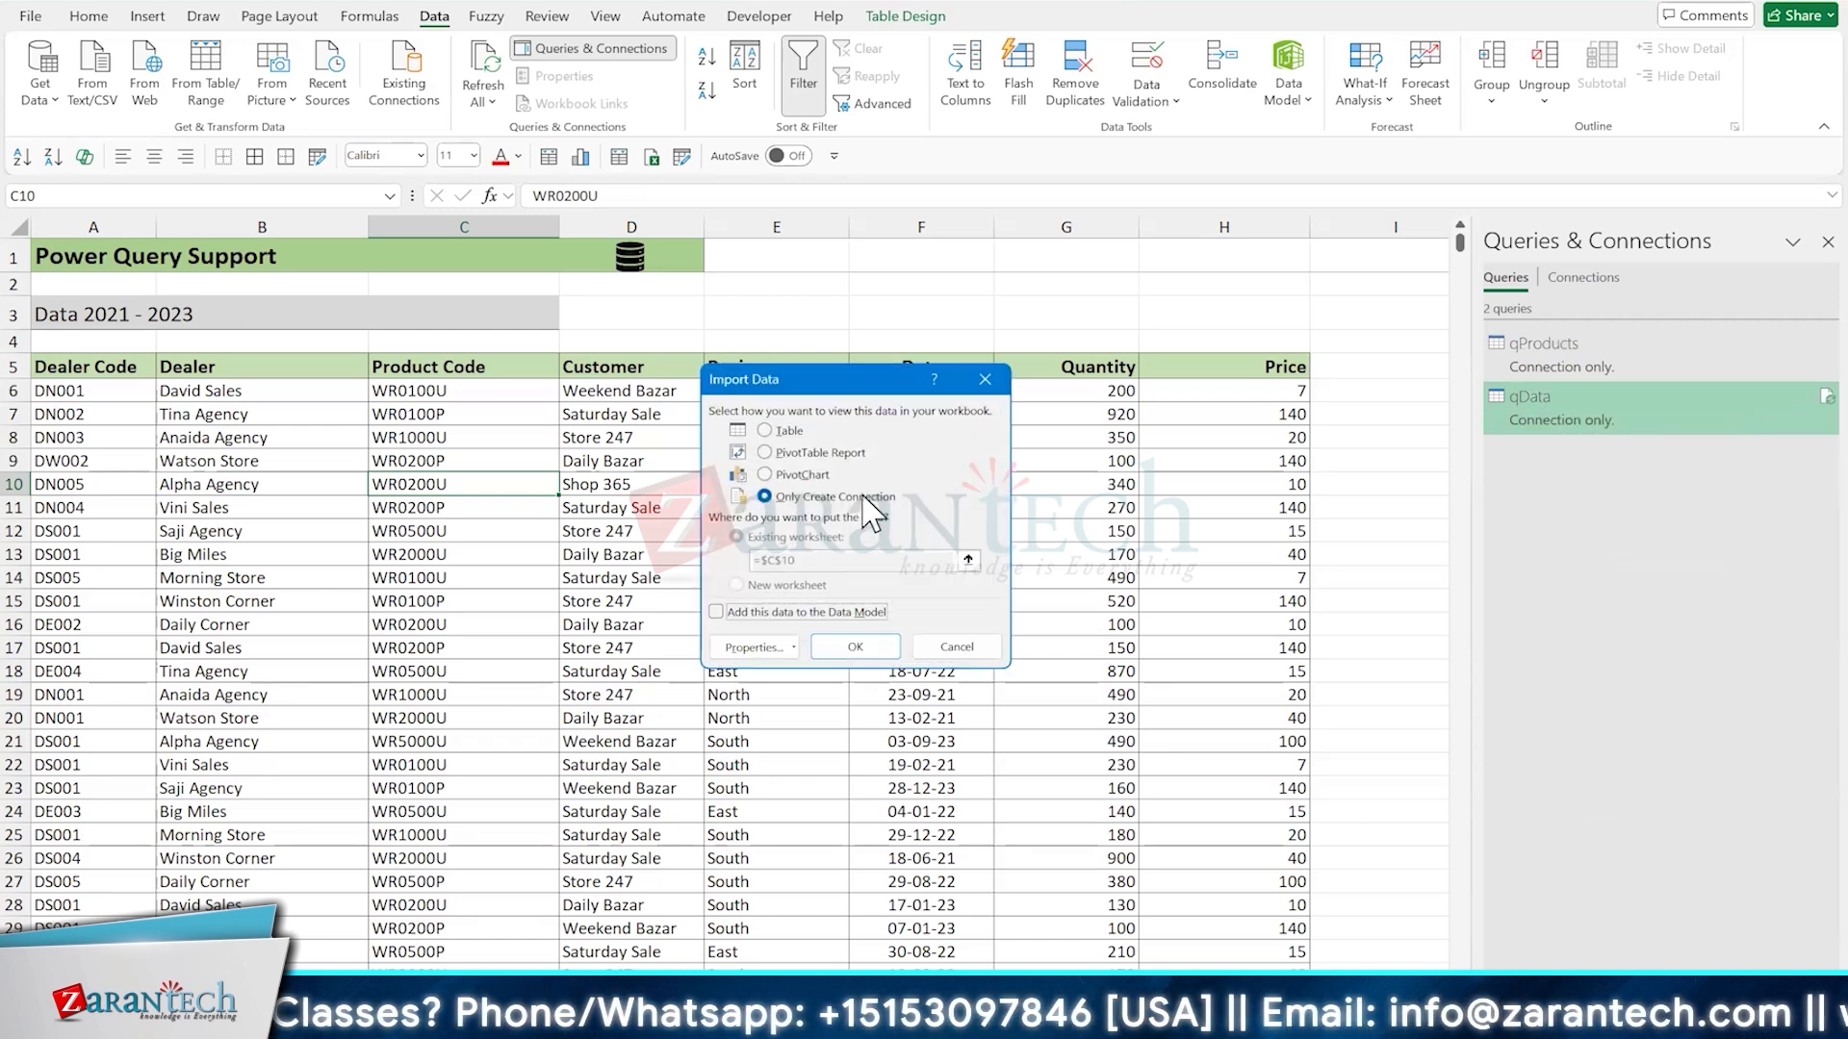
{"action": "left_click", "coordinate": [766, 431]}
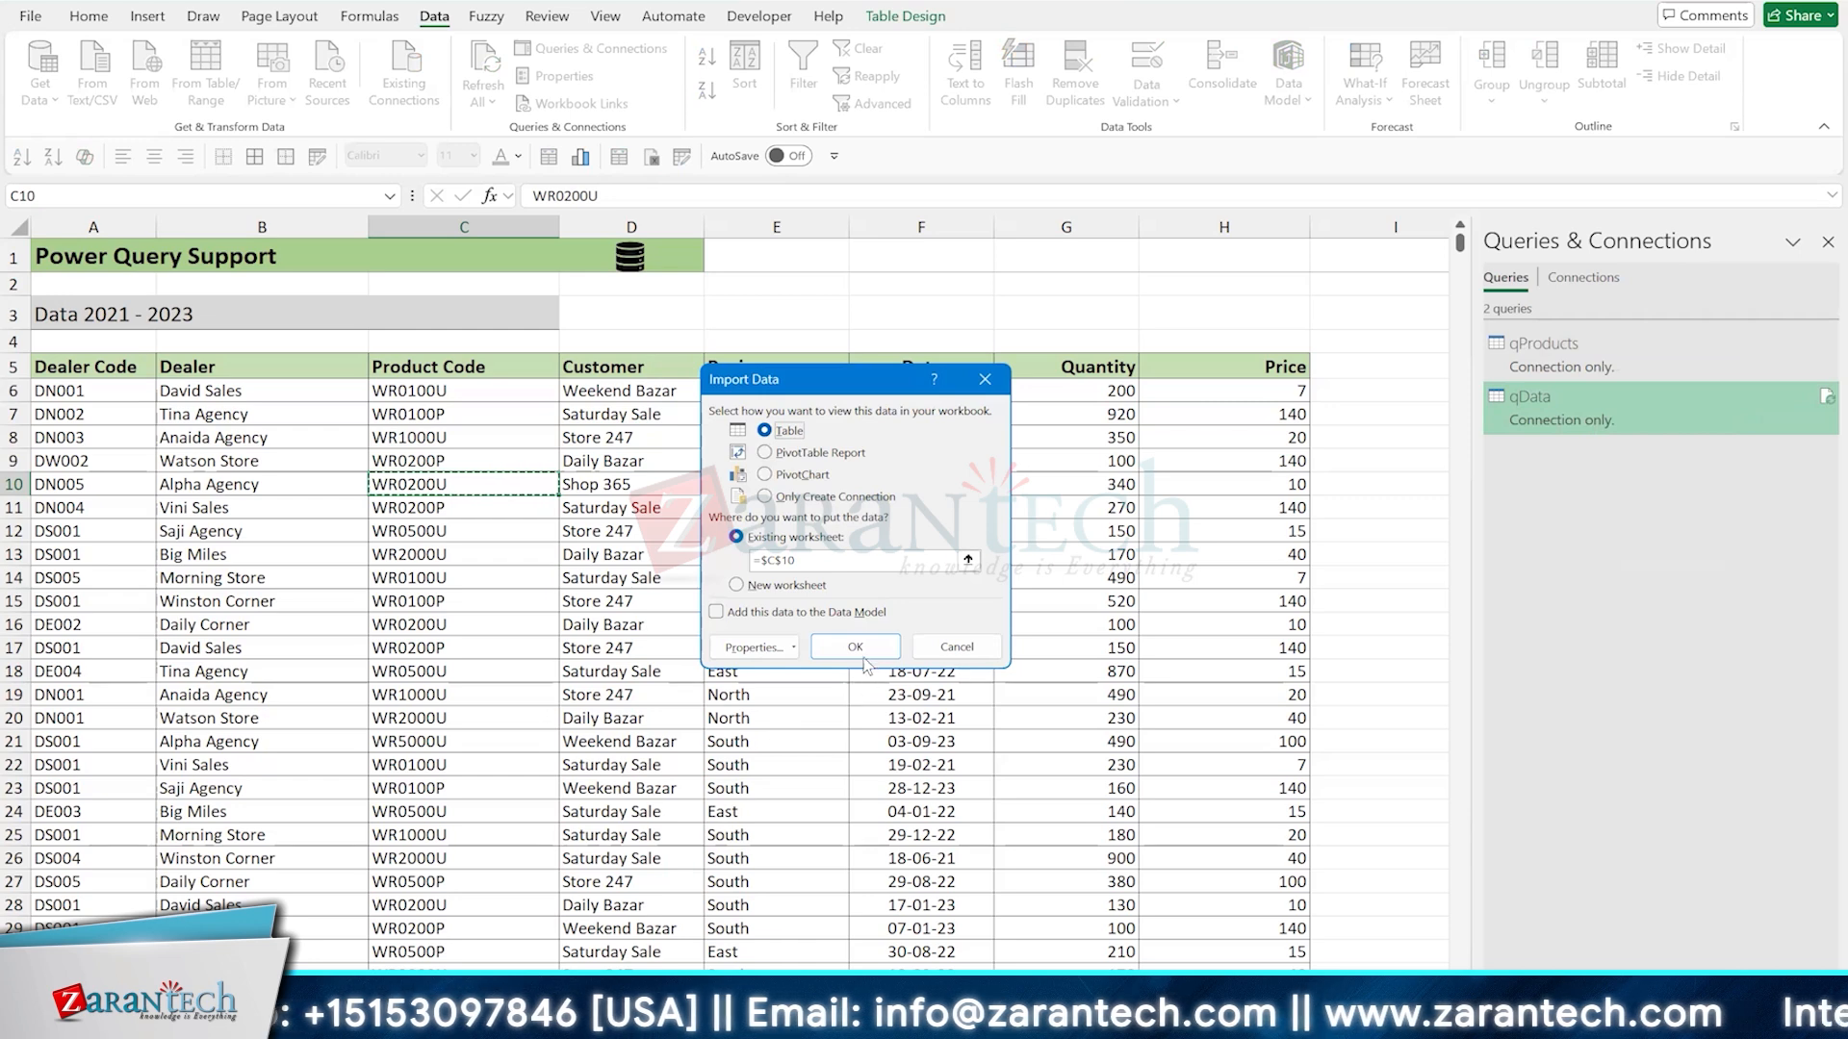
{"action": "left_click", "coordinate": [956, 647]}
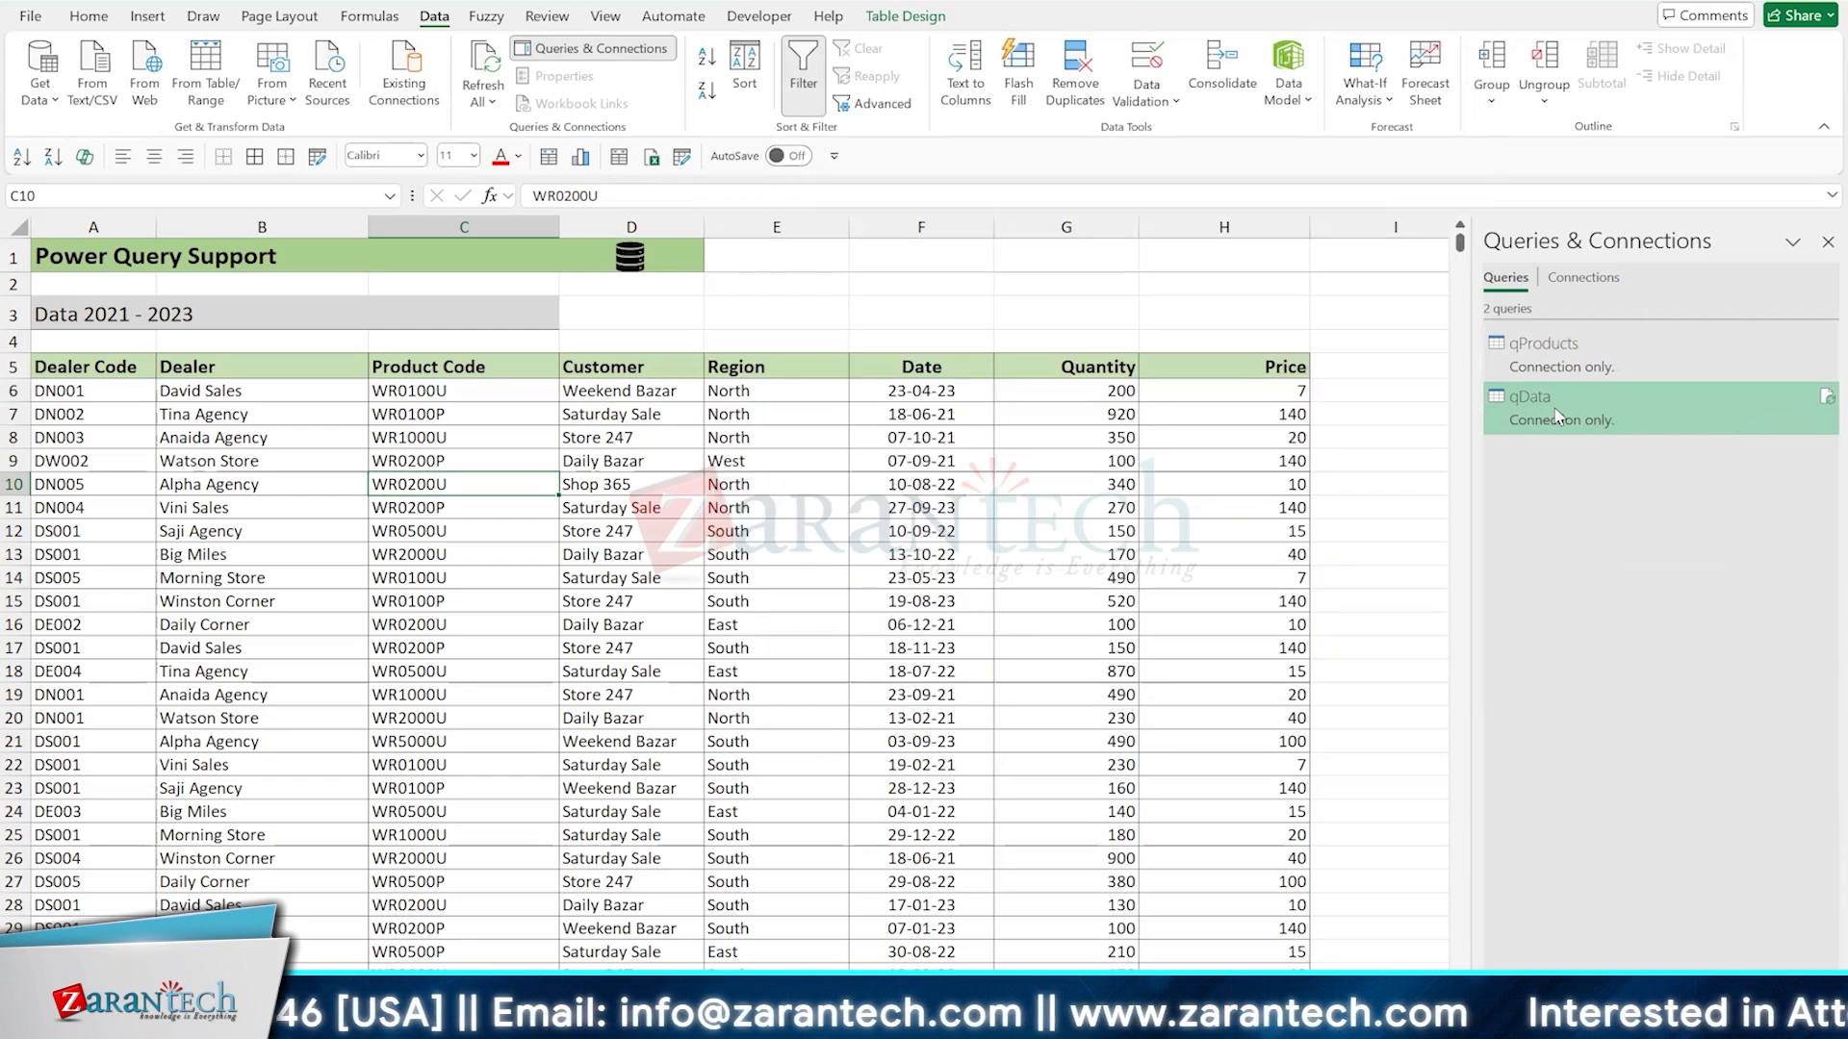
Load the qData query as a Table on a new worksheet
{"action": "right_click", "coordinate": [1555, 408]}
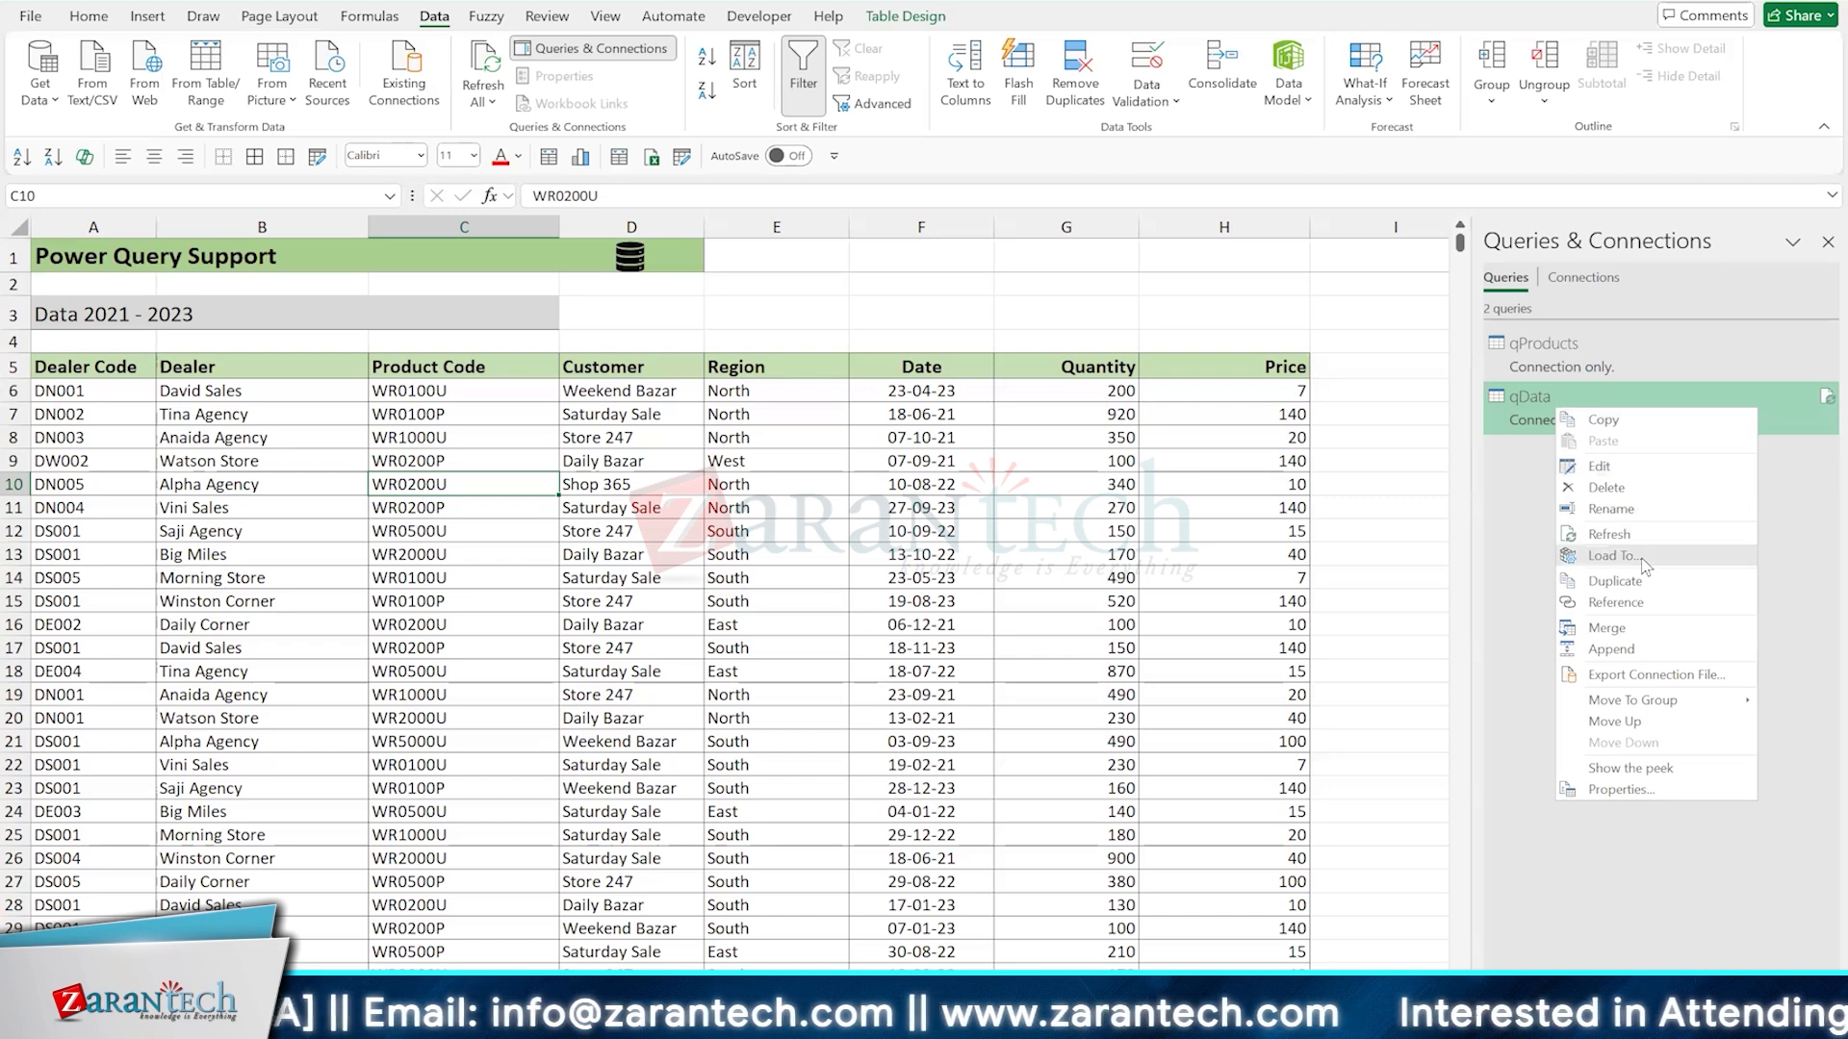
{"action": "left_click", "coordinate": [1642, 563]}
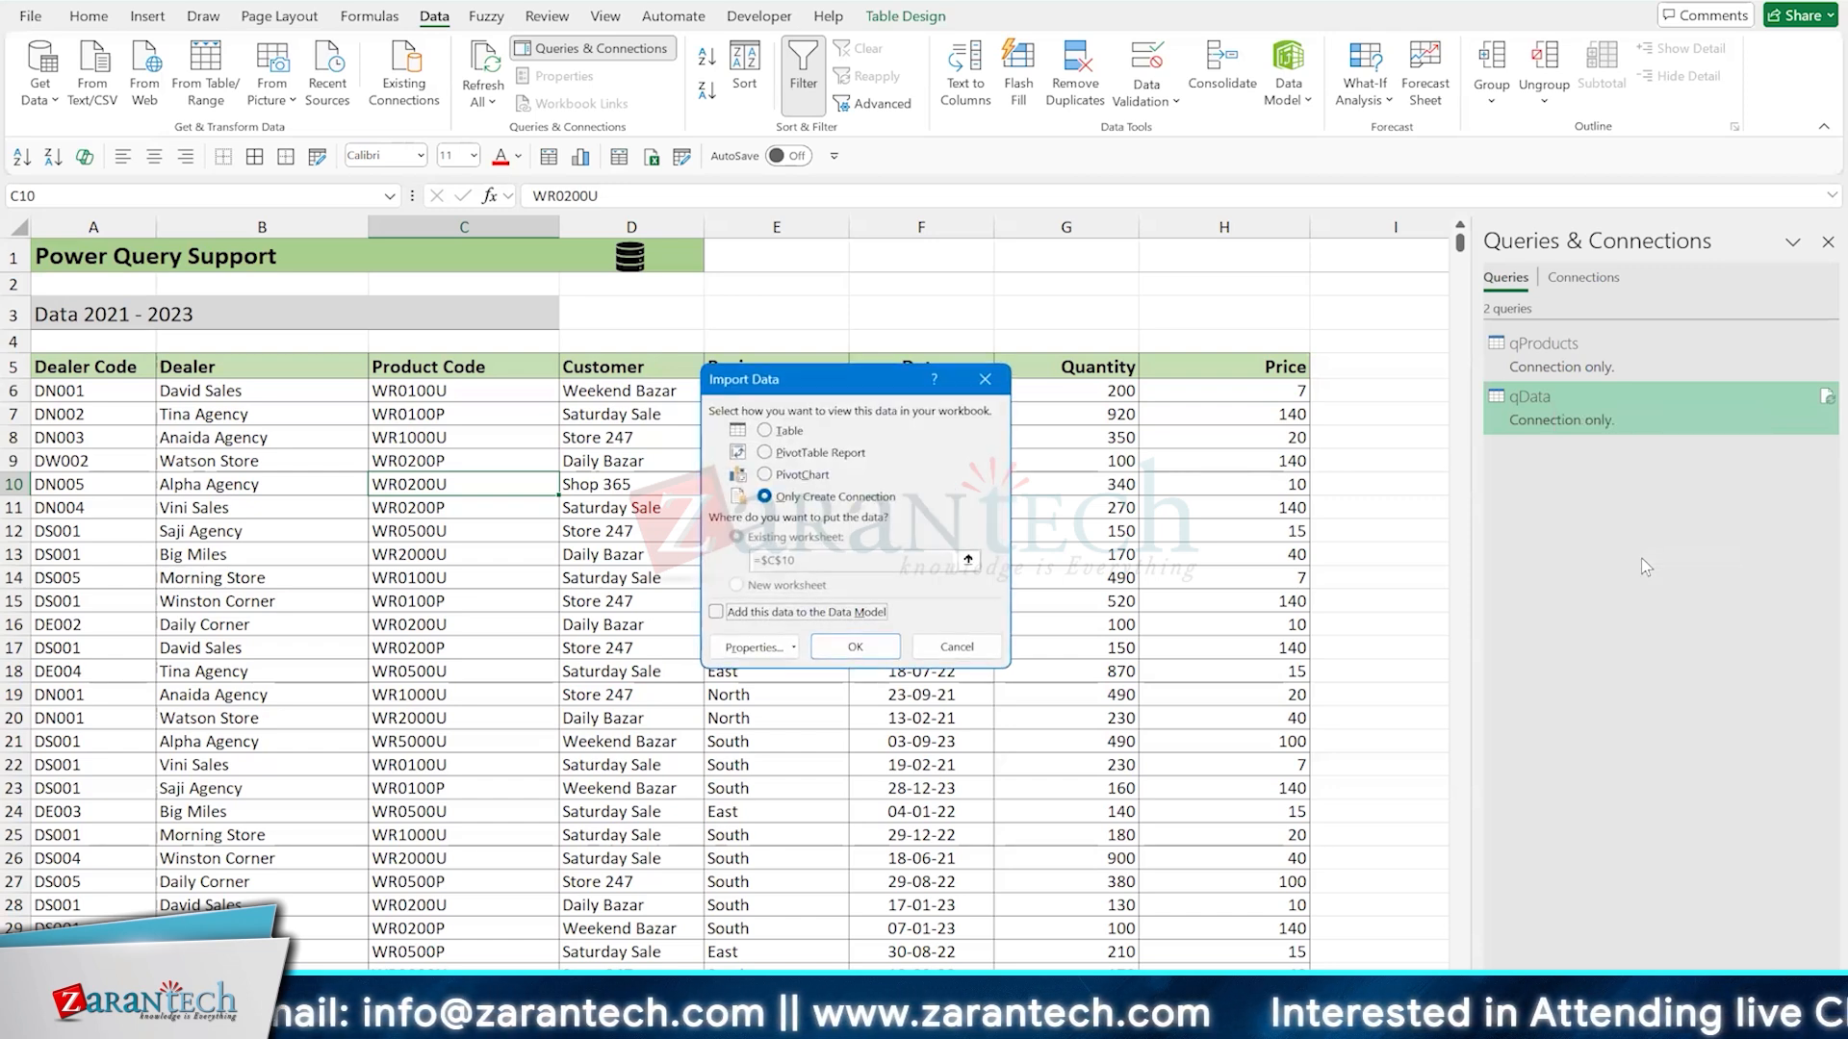
{"action": "left_click", "coordinate": [782, 432]}
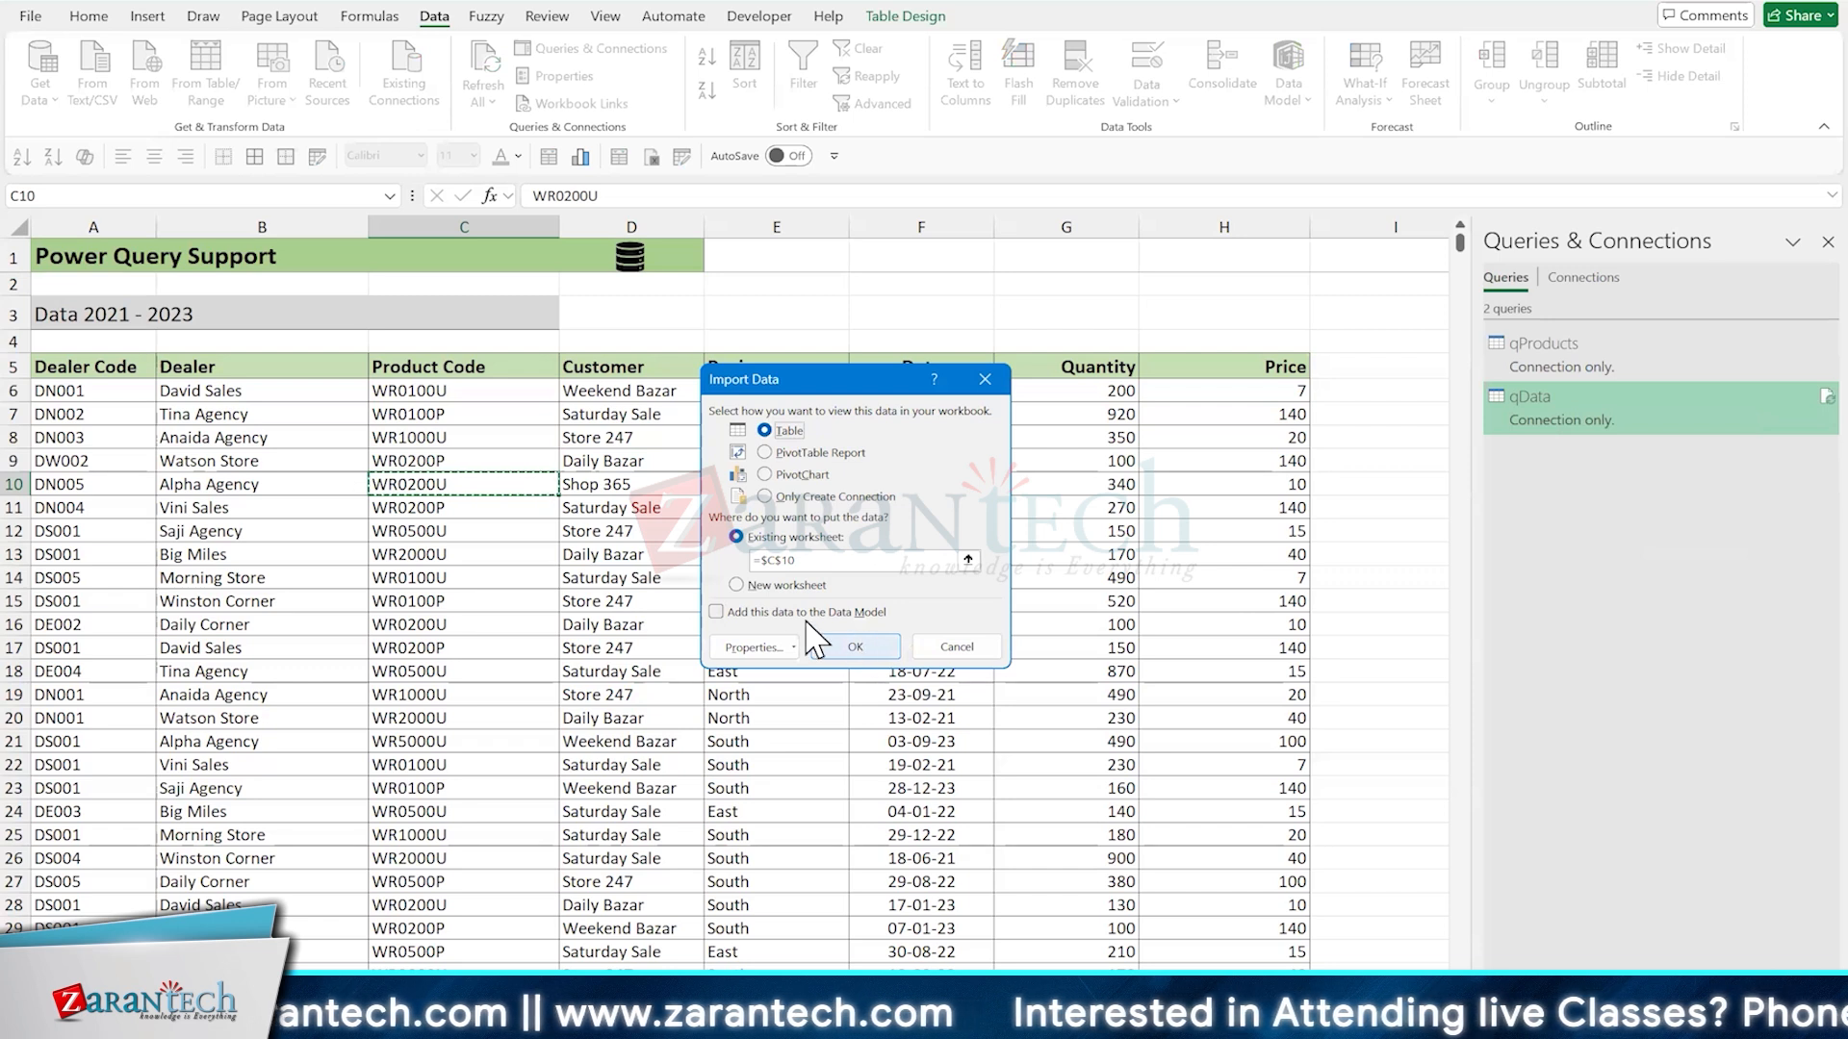
{"action": "left_click", "coordinate": [738, 587]}
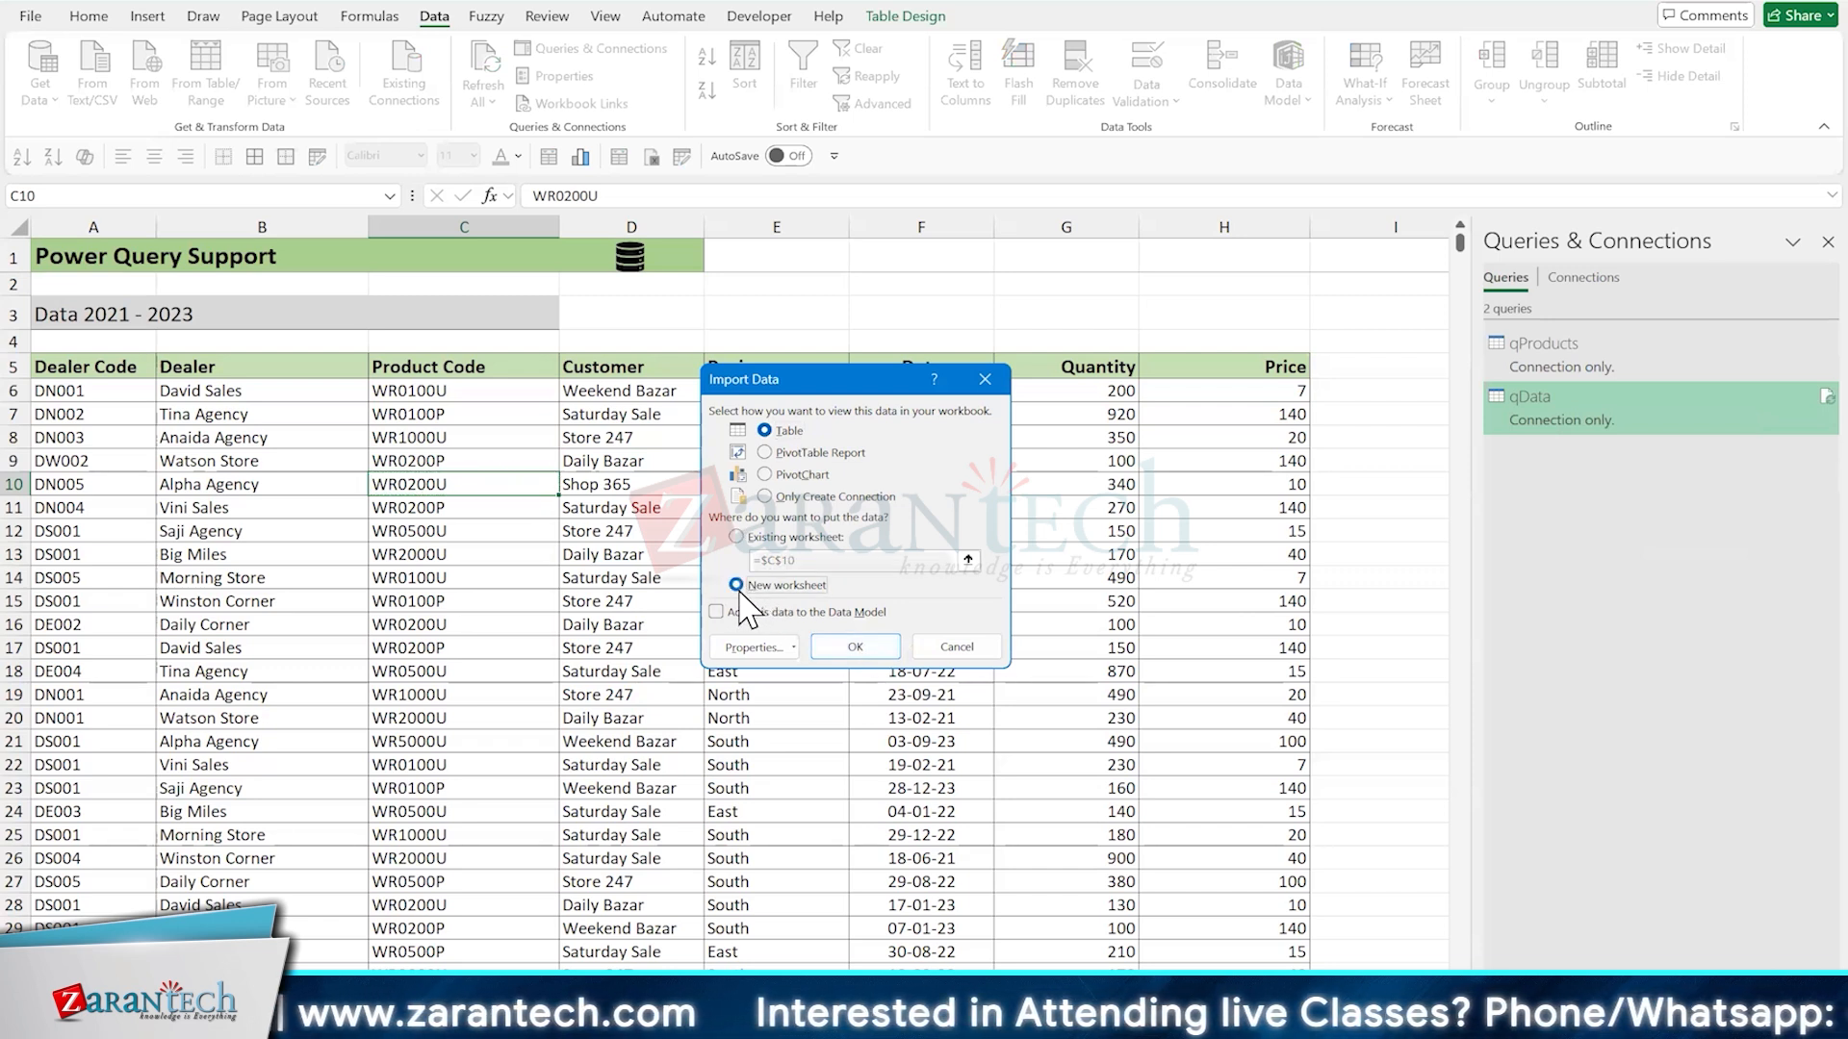
{"action": "left_click", "coordinate": [851, 647]}
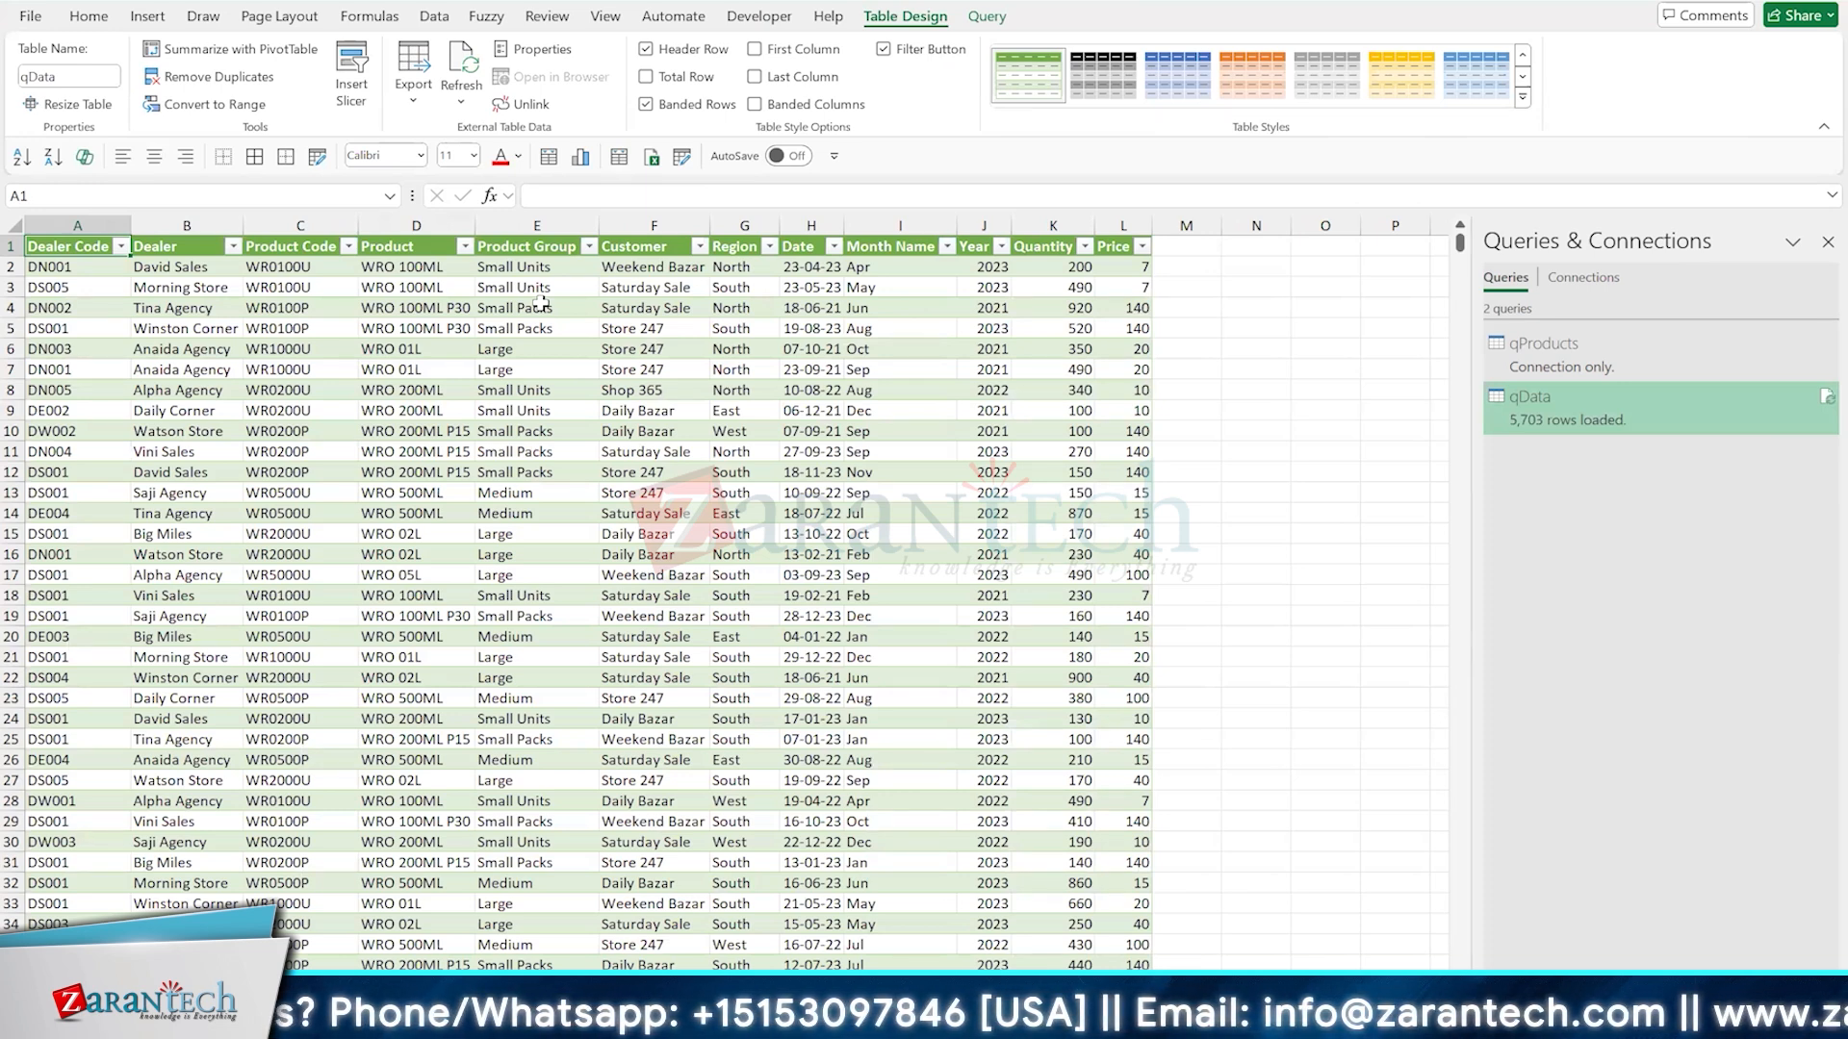
Apply the light table style with a solid green header to the qData table and turn off its filter buttons
{"action": "left_click", "coordinate": [542, 306]}
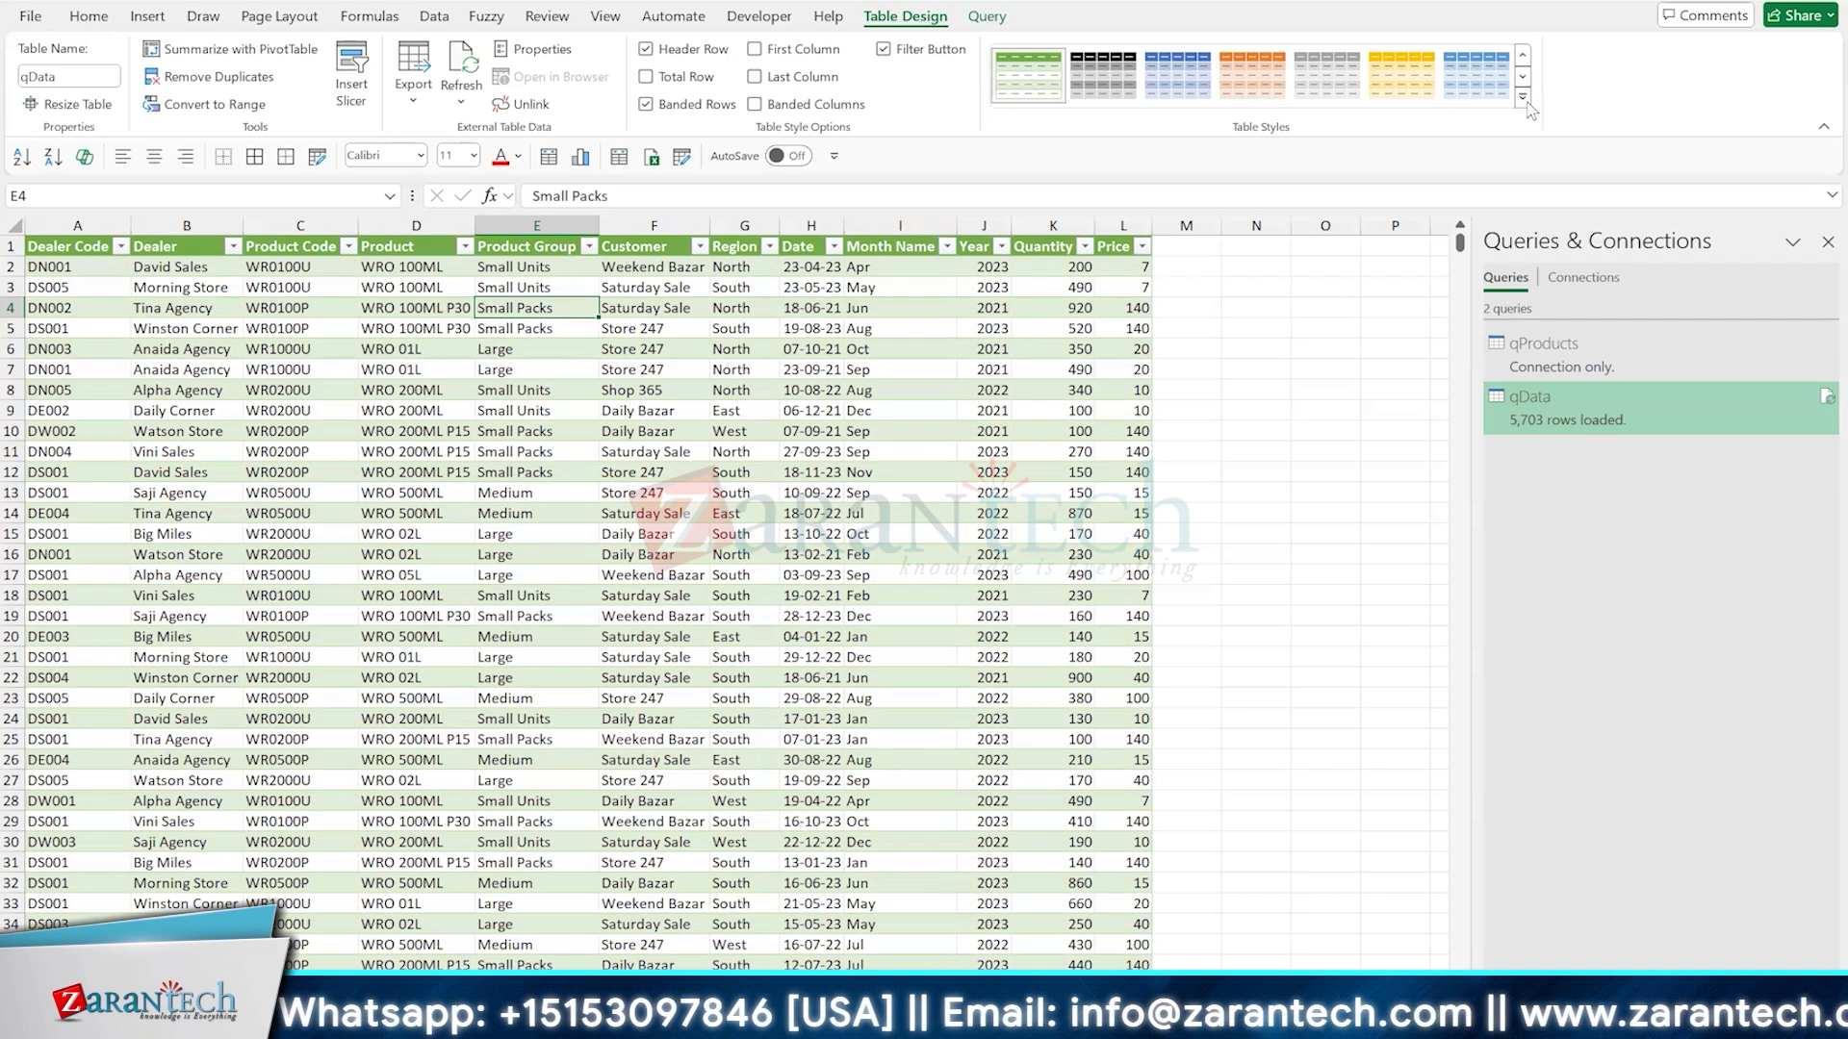
{"action": "left_click", "coordinate": [1522, 97]}
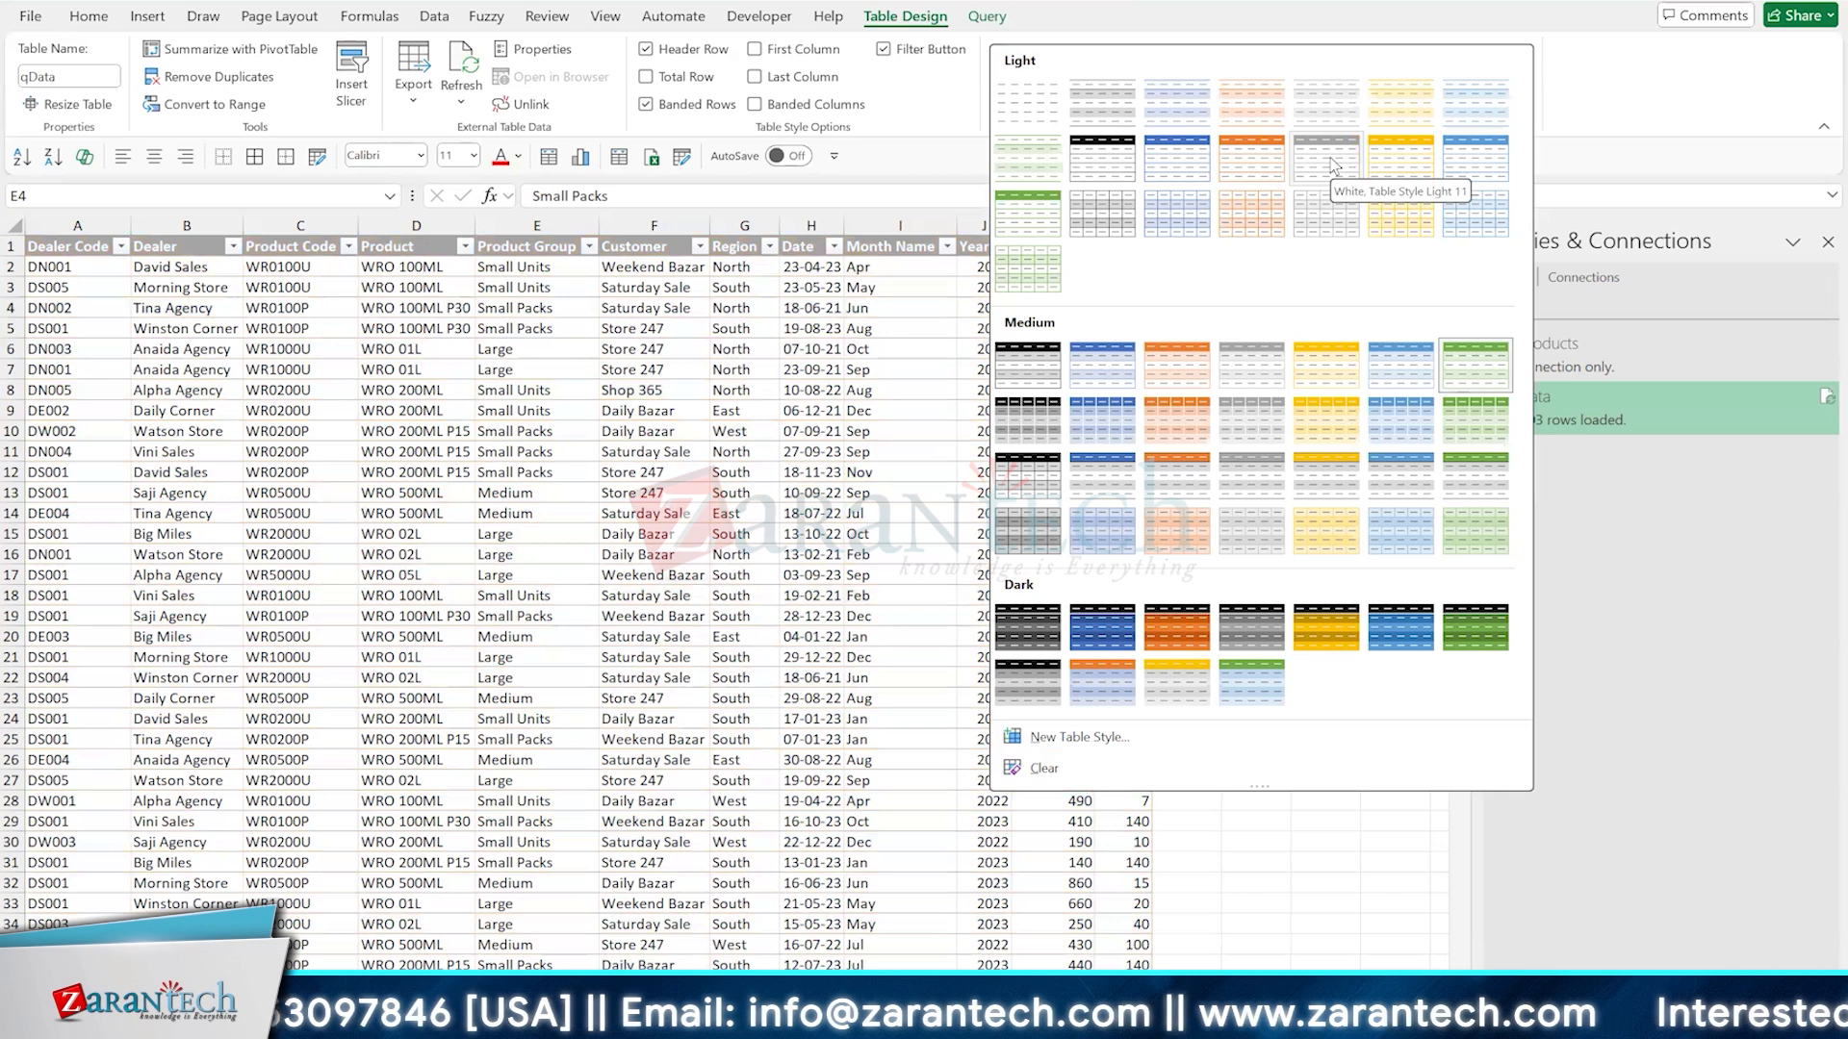
{"action": "left_click", "coordinate": [1051, 216]}
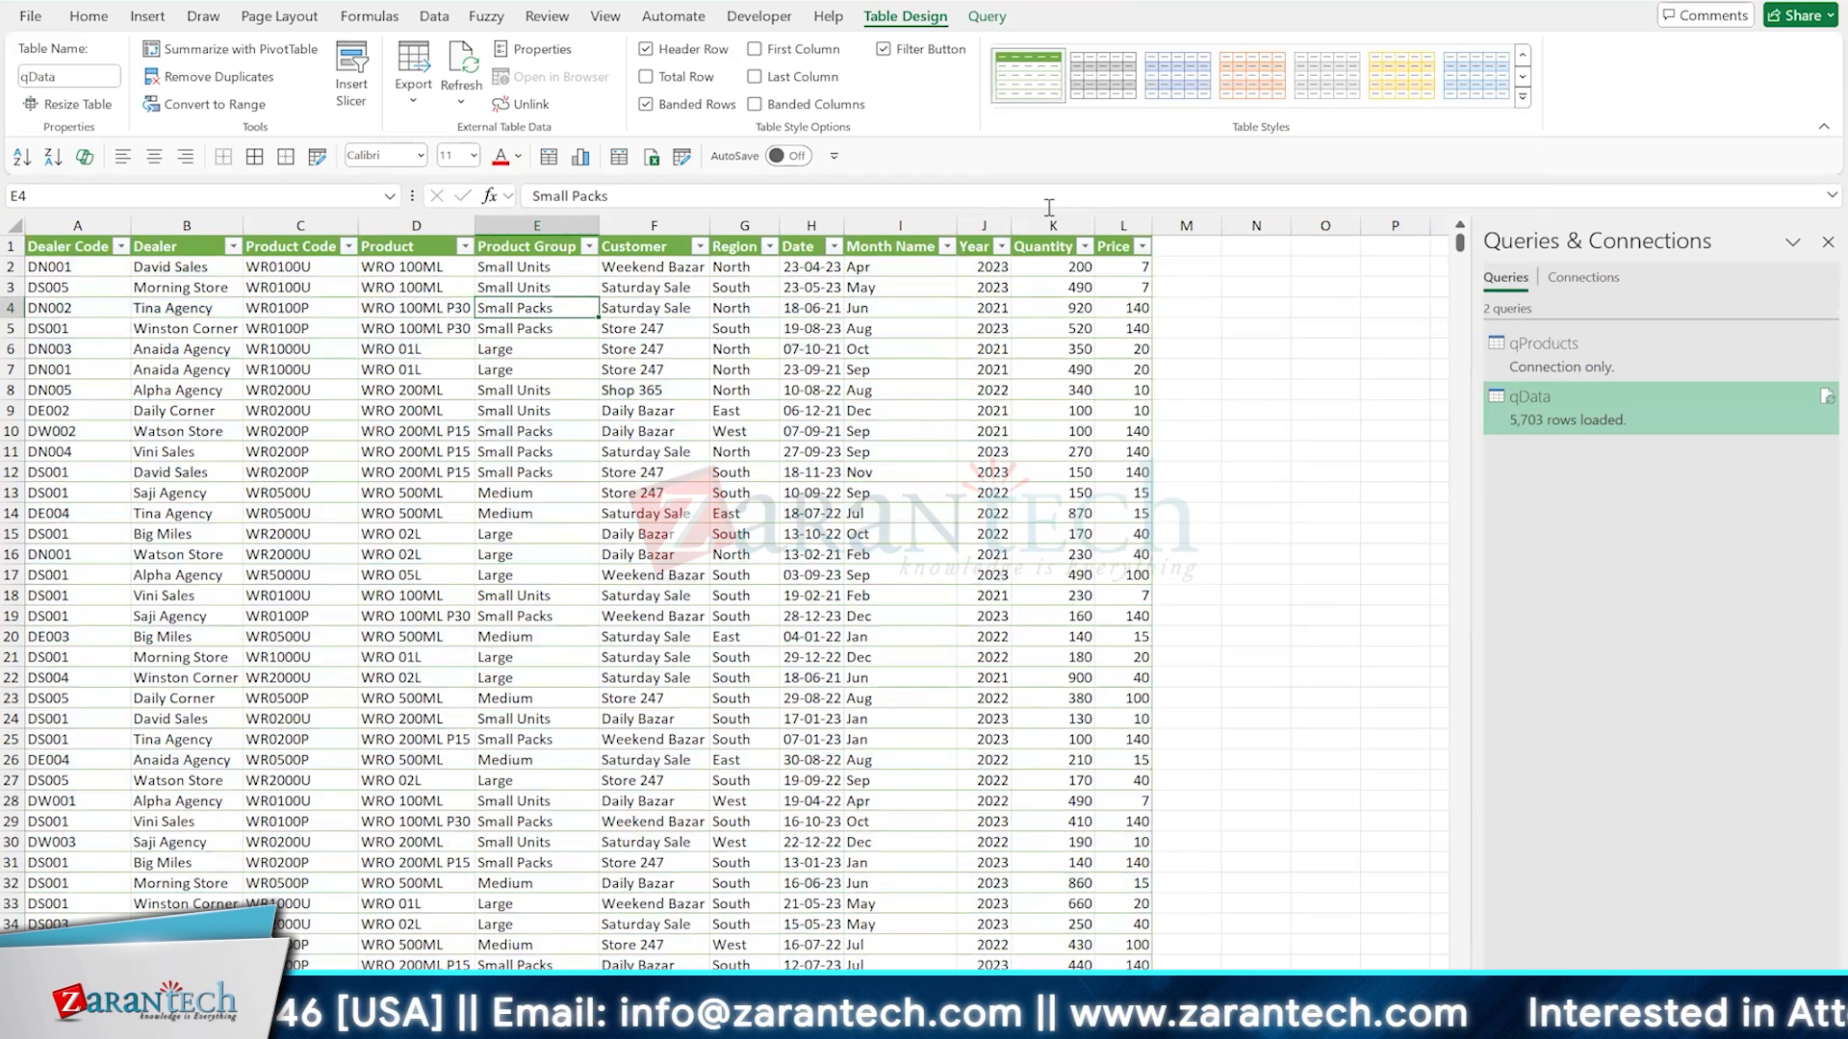
{"action": "left_click", "coordinate": [883, 49]}
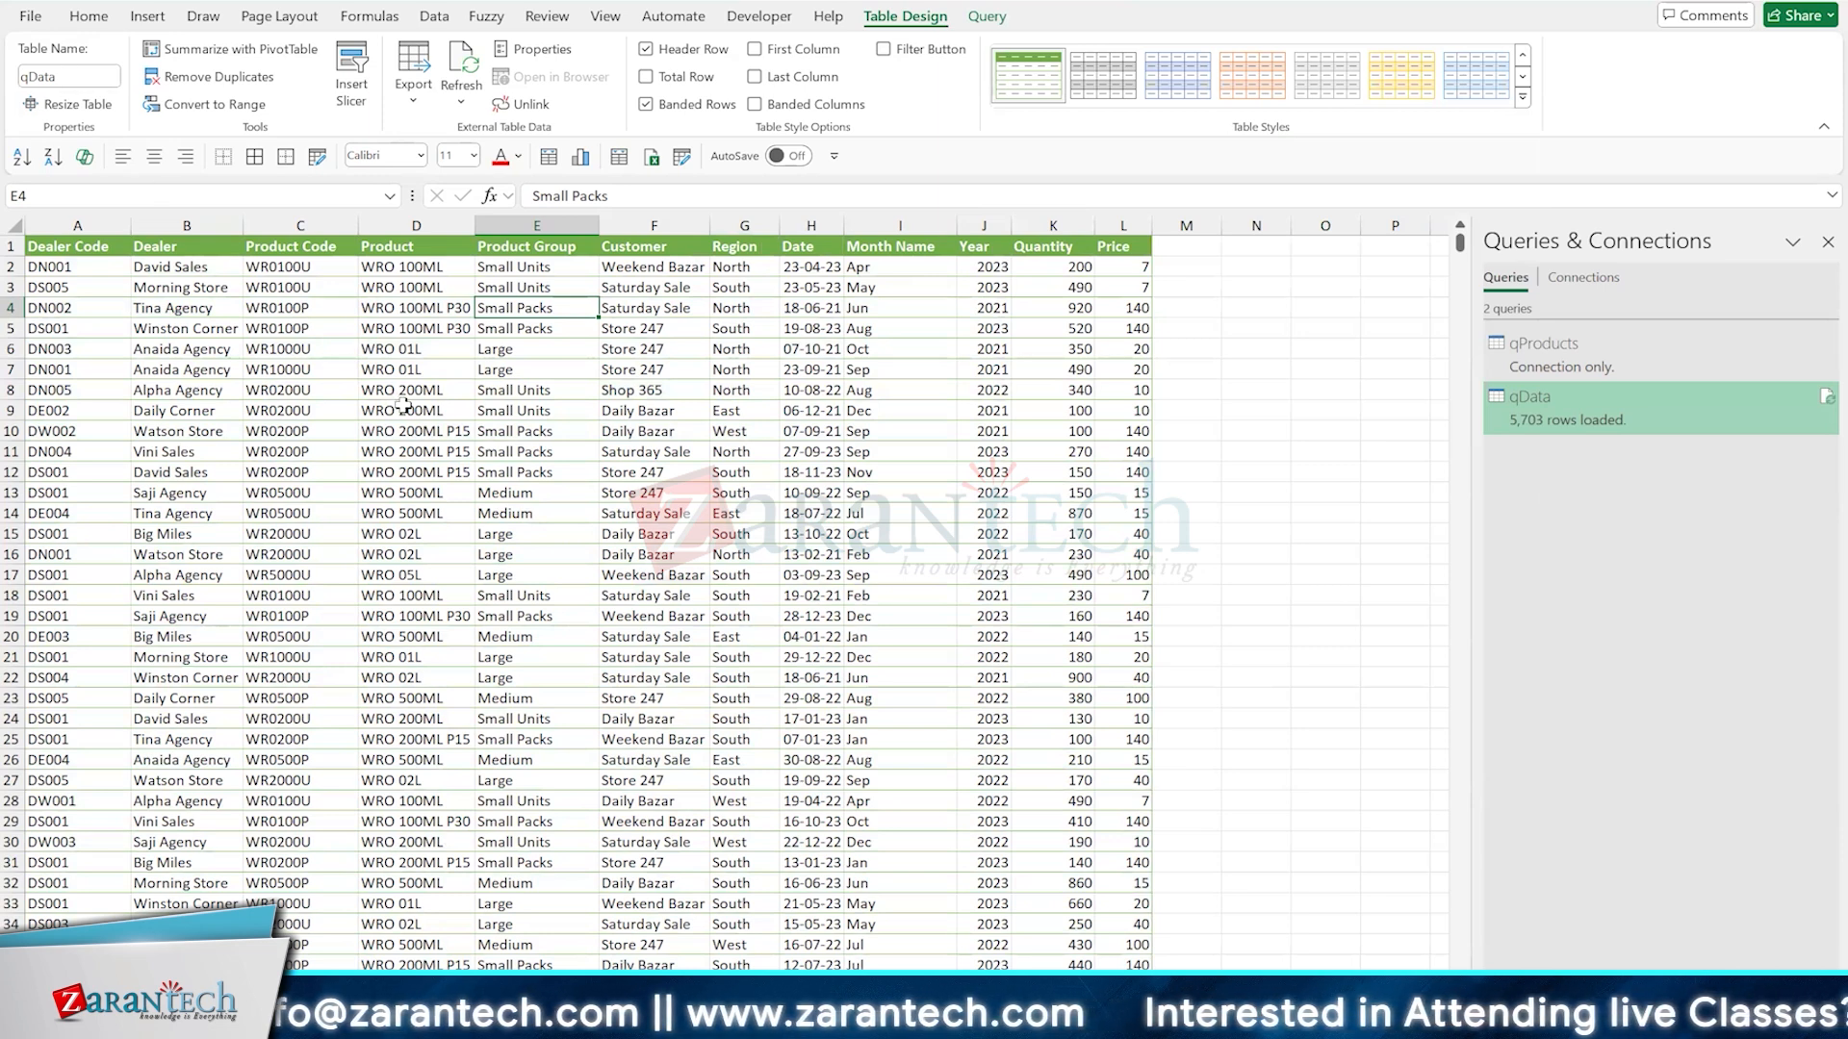
Give the Dealer through Region columns an equal width and widen Dealer through Customer equally so their entries fit
{"action": "left_click", "coordinate": [214, 227]}
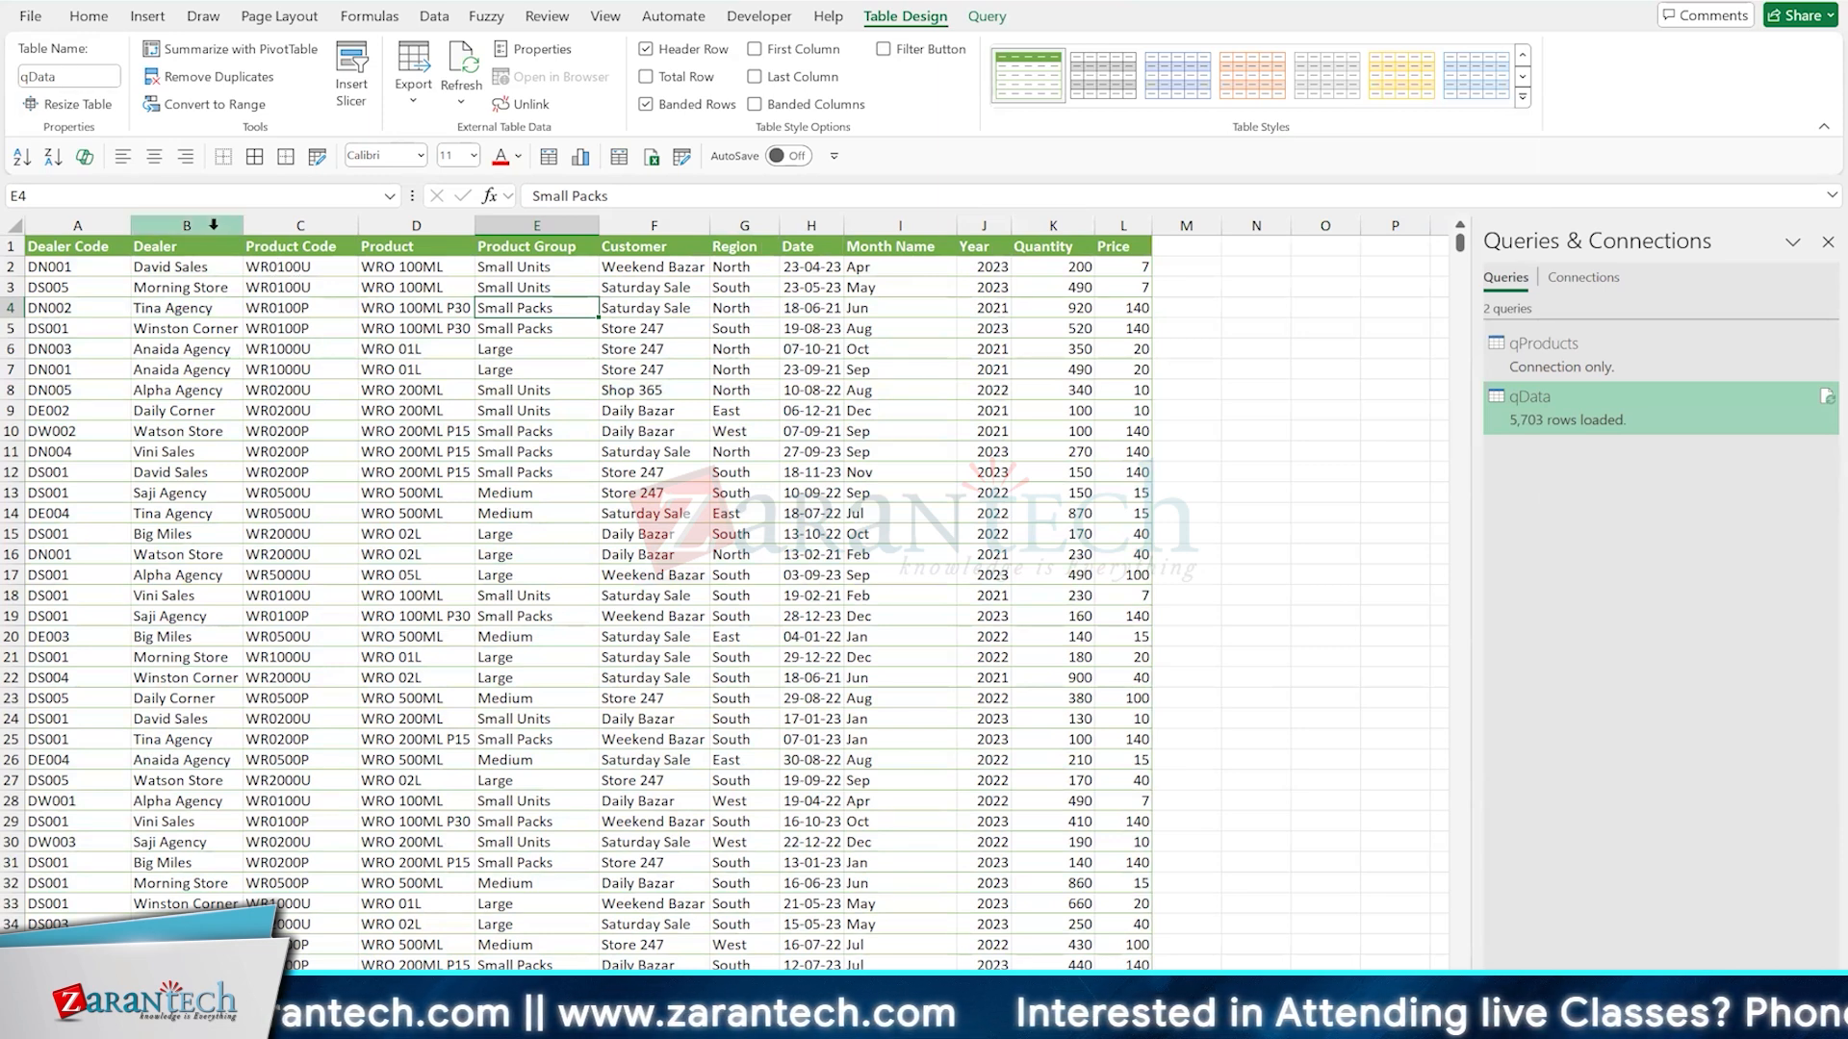
{"action": "left_click_drag", "start_coordinate": [370, 242], "coordinate": [805, 231]}
{"action": "left_click", "coordinate": [662, 351]}
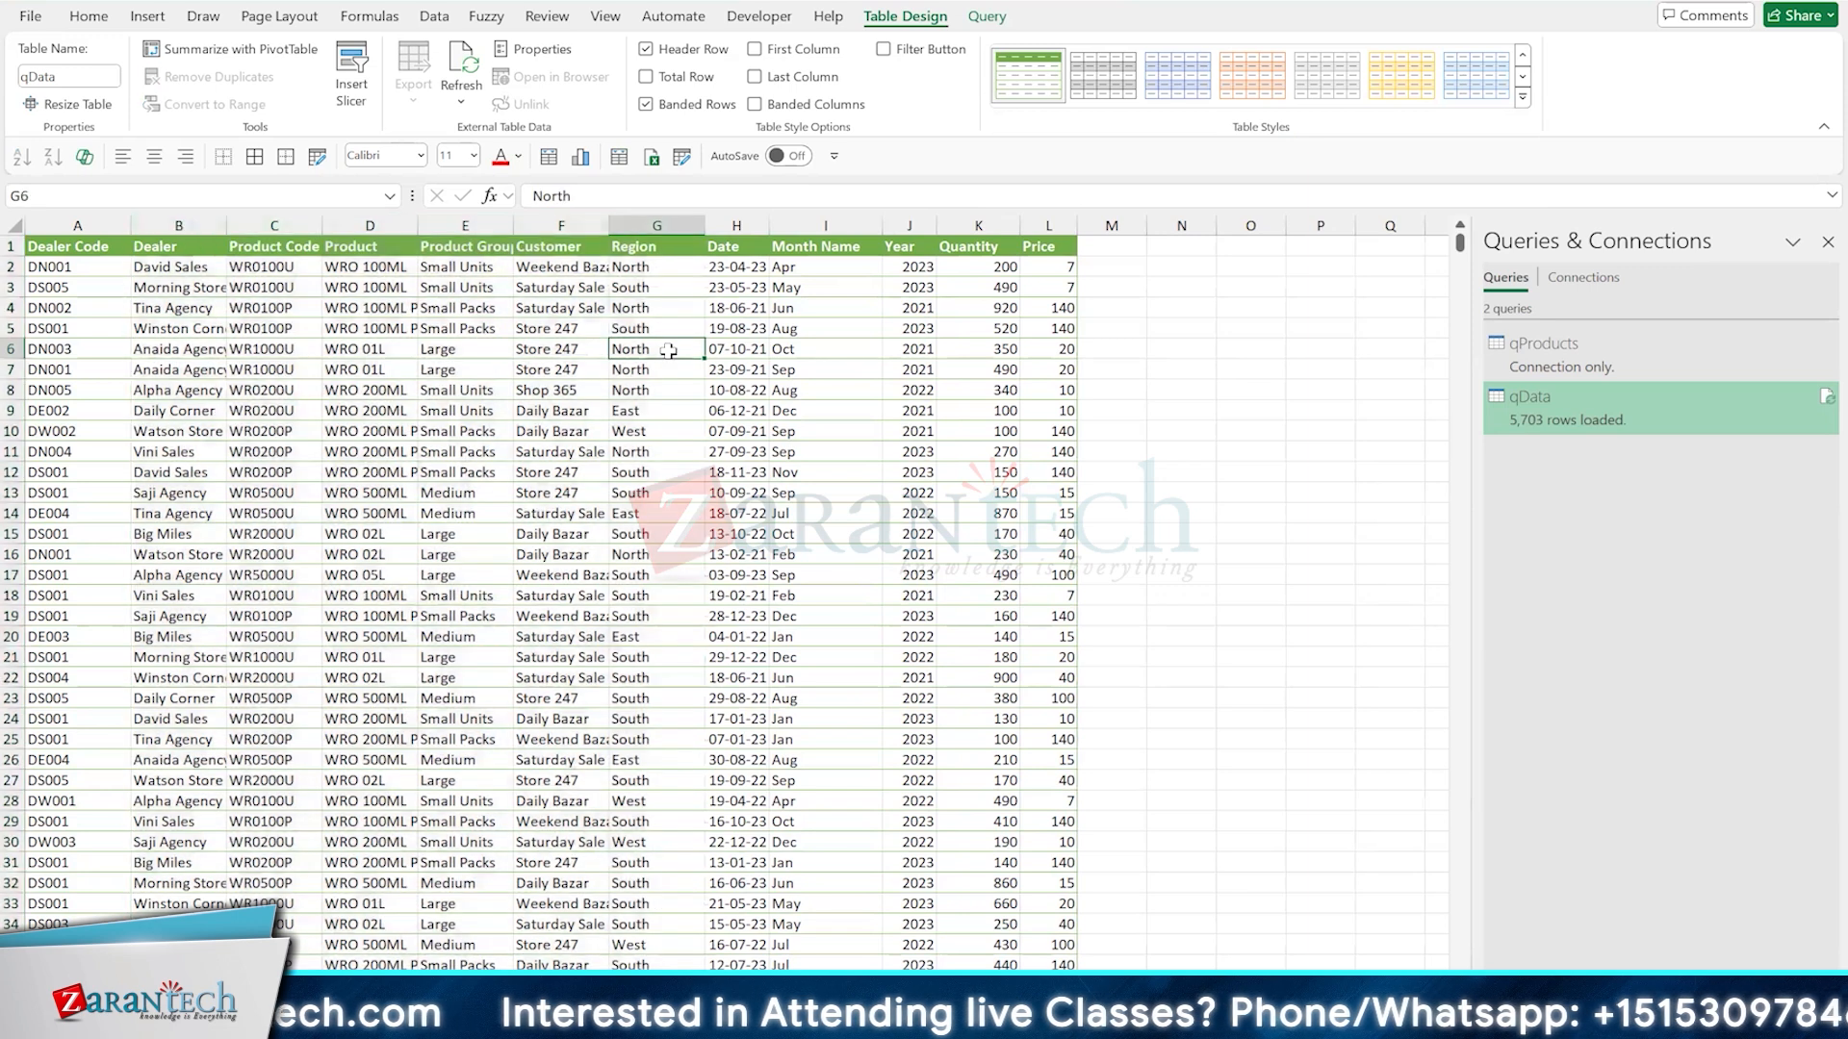
{"action": "left_click_drag", "start_coordinate": [200, 212], "coordinate": [643, 229]}
{"action": "left_click", "coordinate": [787, 410]}
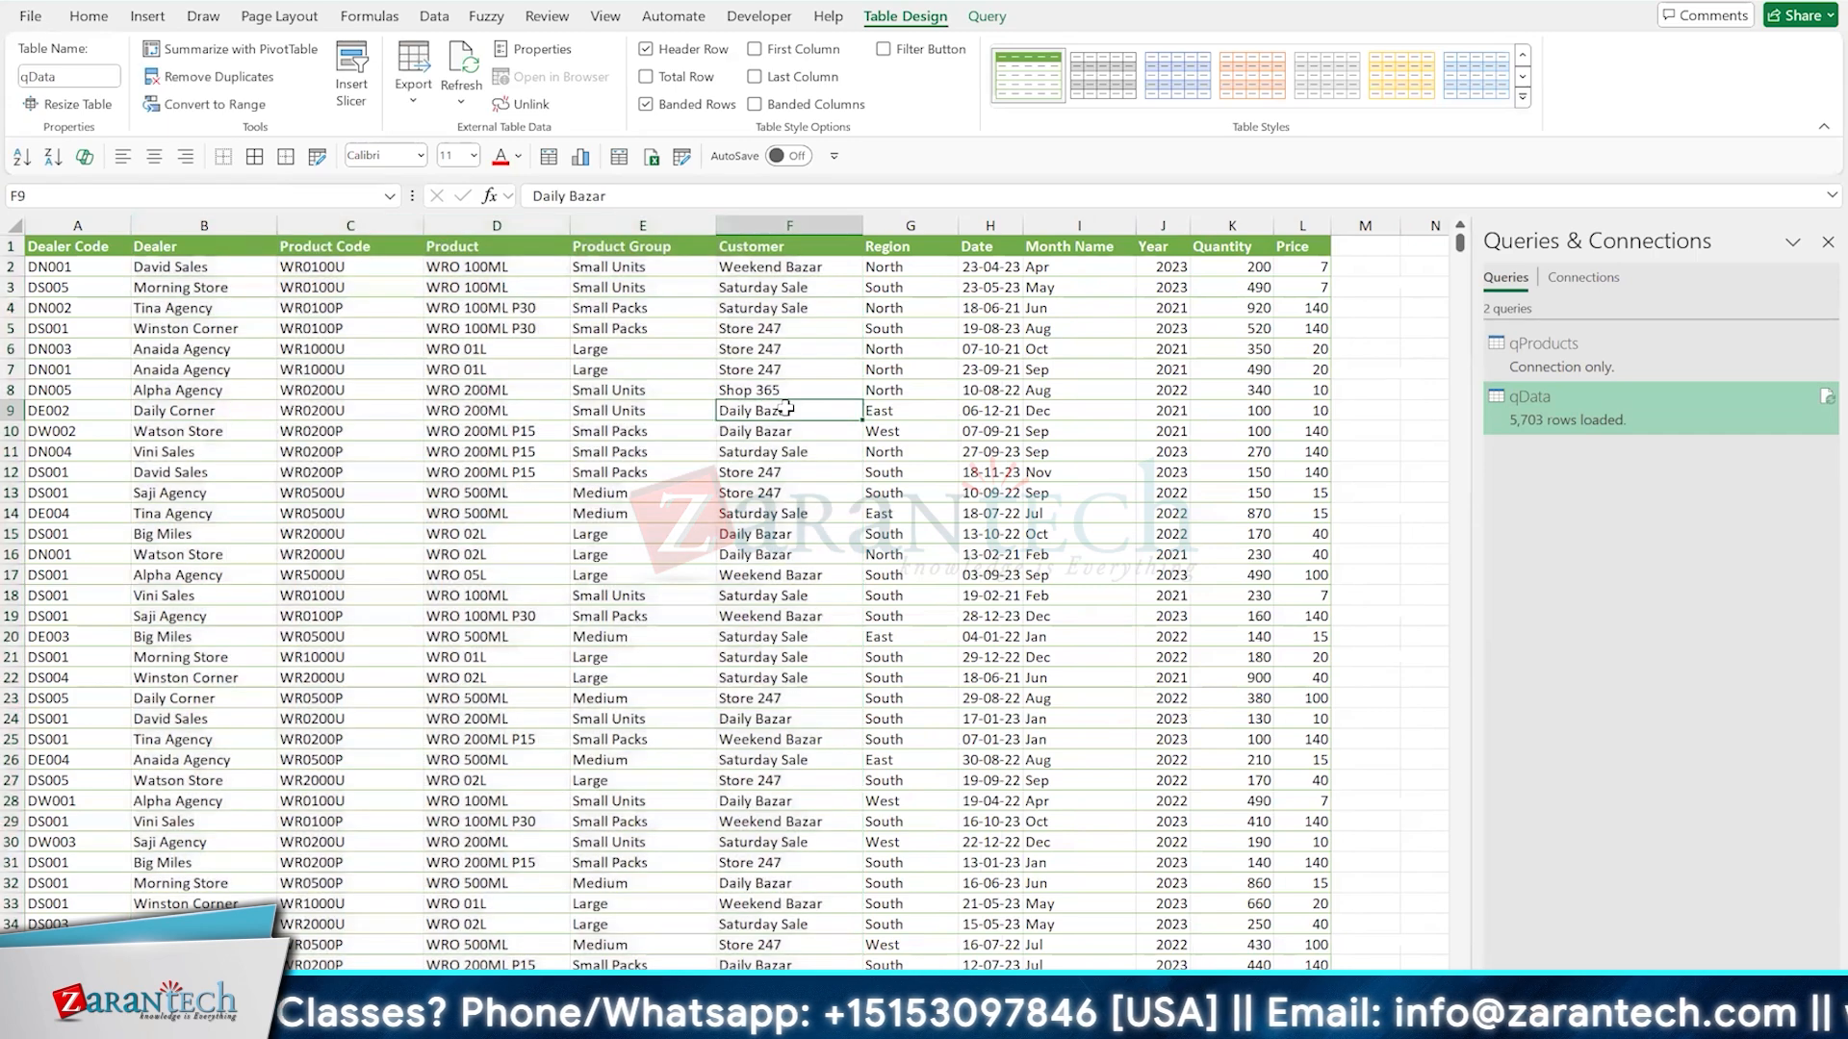